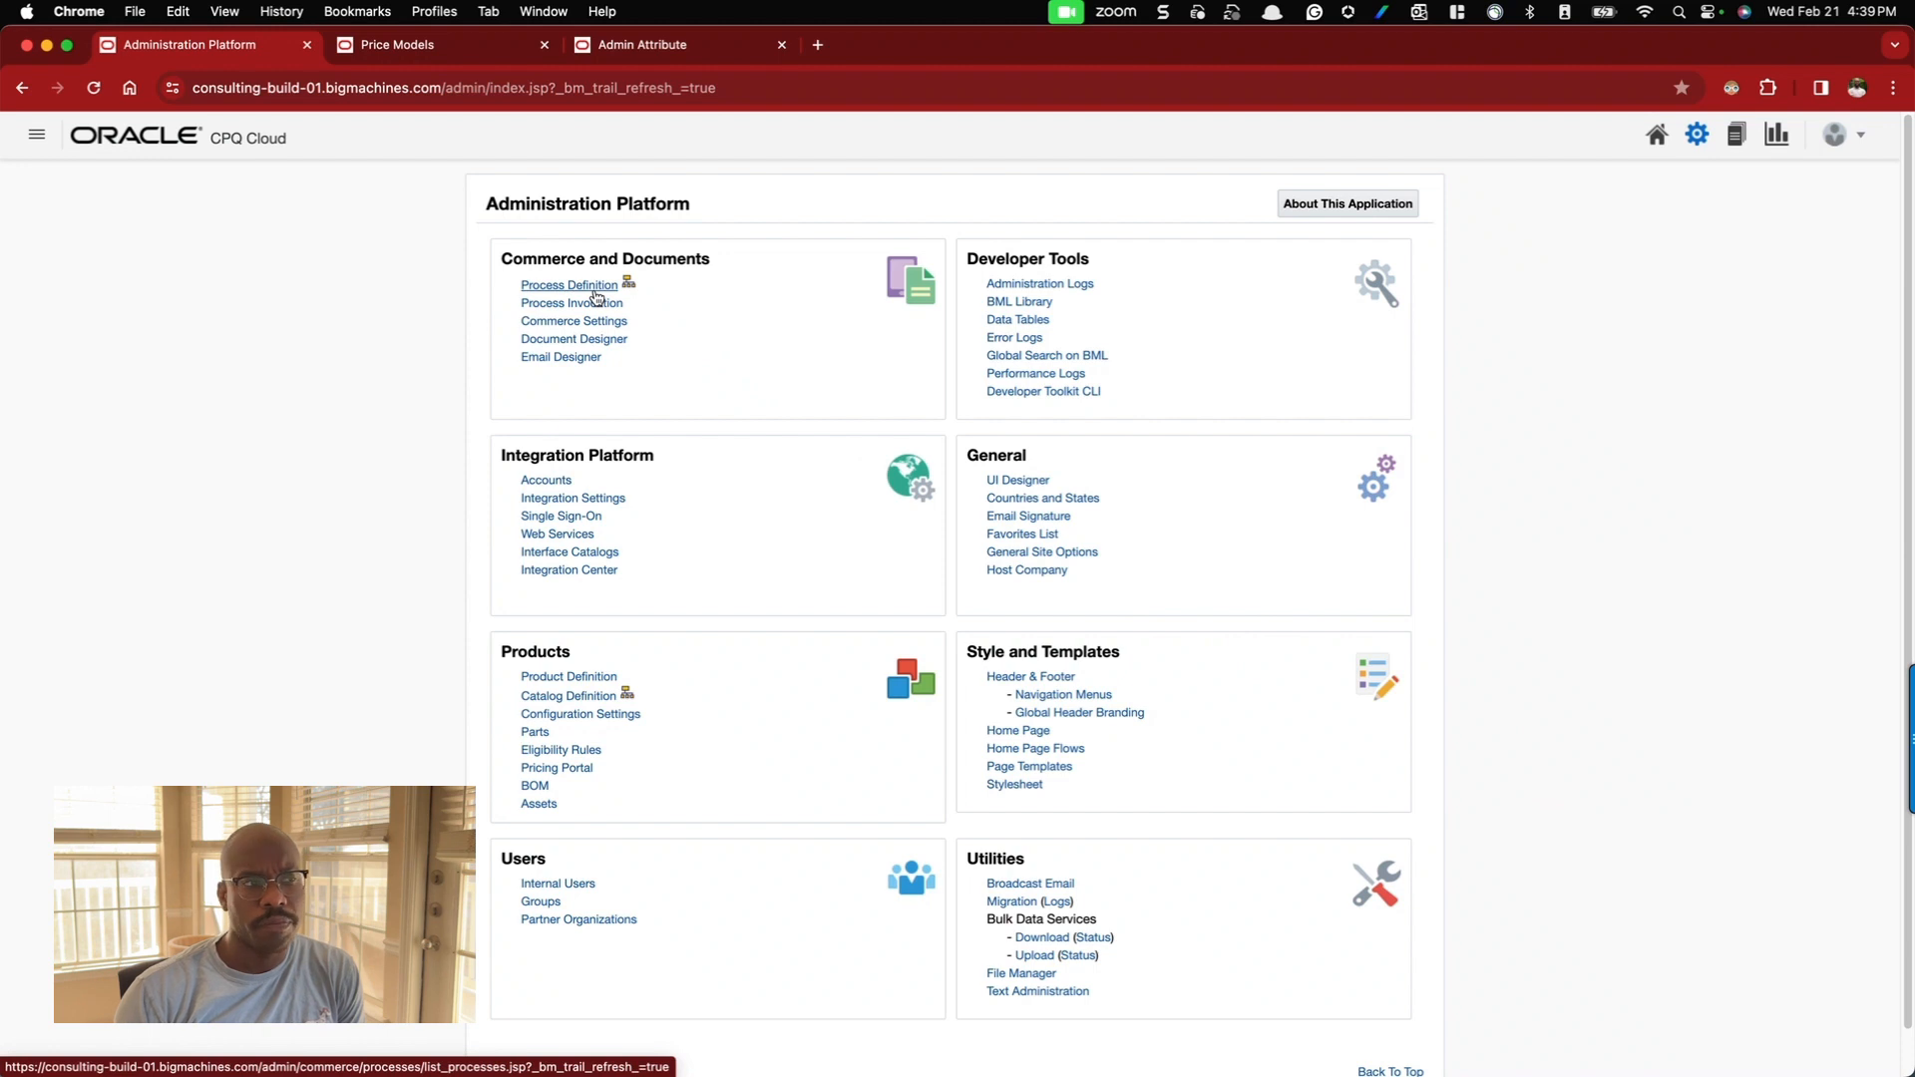
- Open the Standard Quote Process definition, check its process type, and return to the process list
{"action": "left_click", "coordinate": [595, 290]}
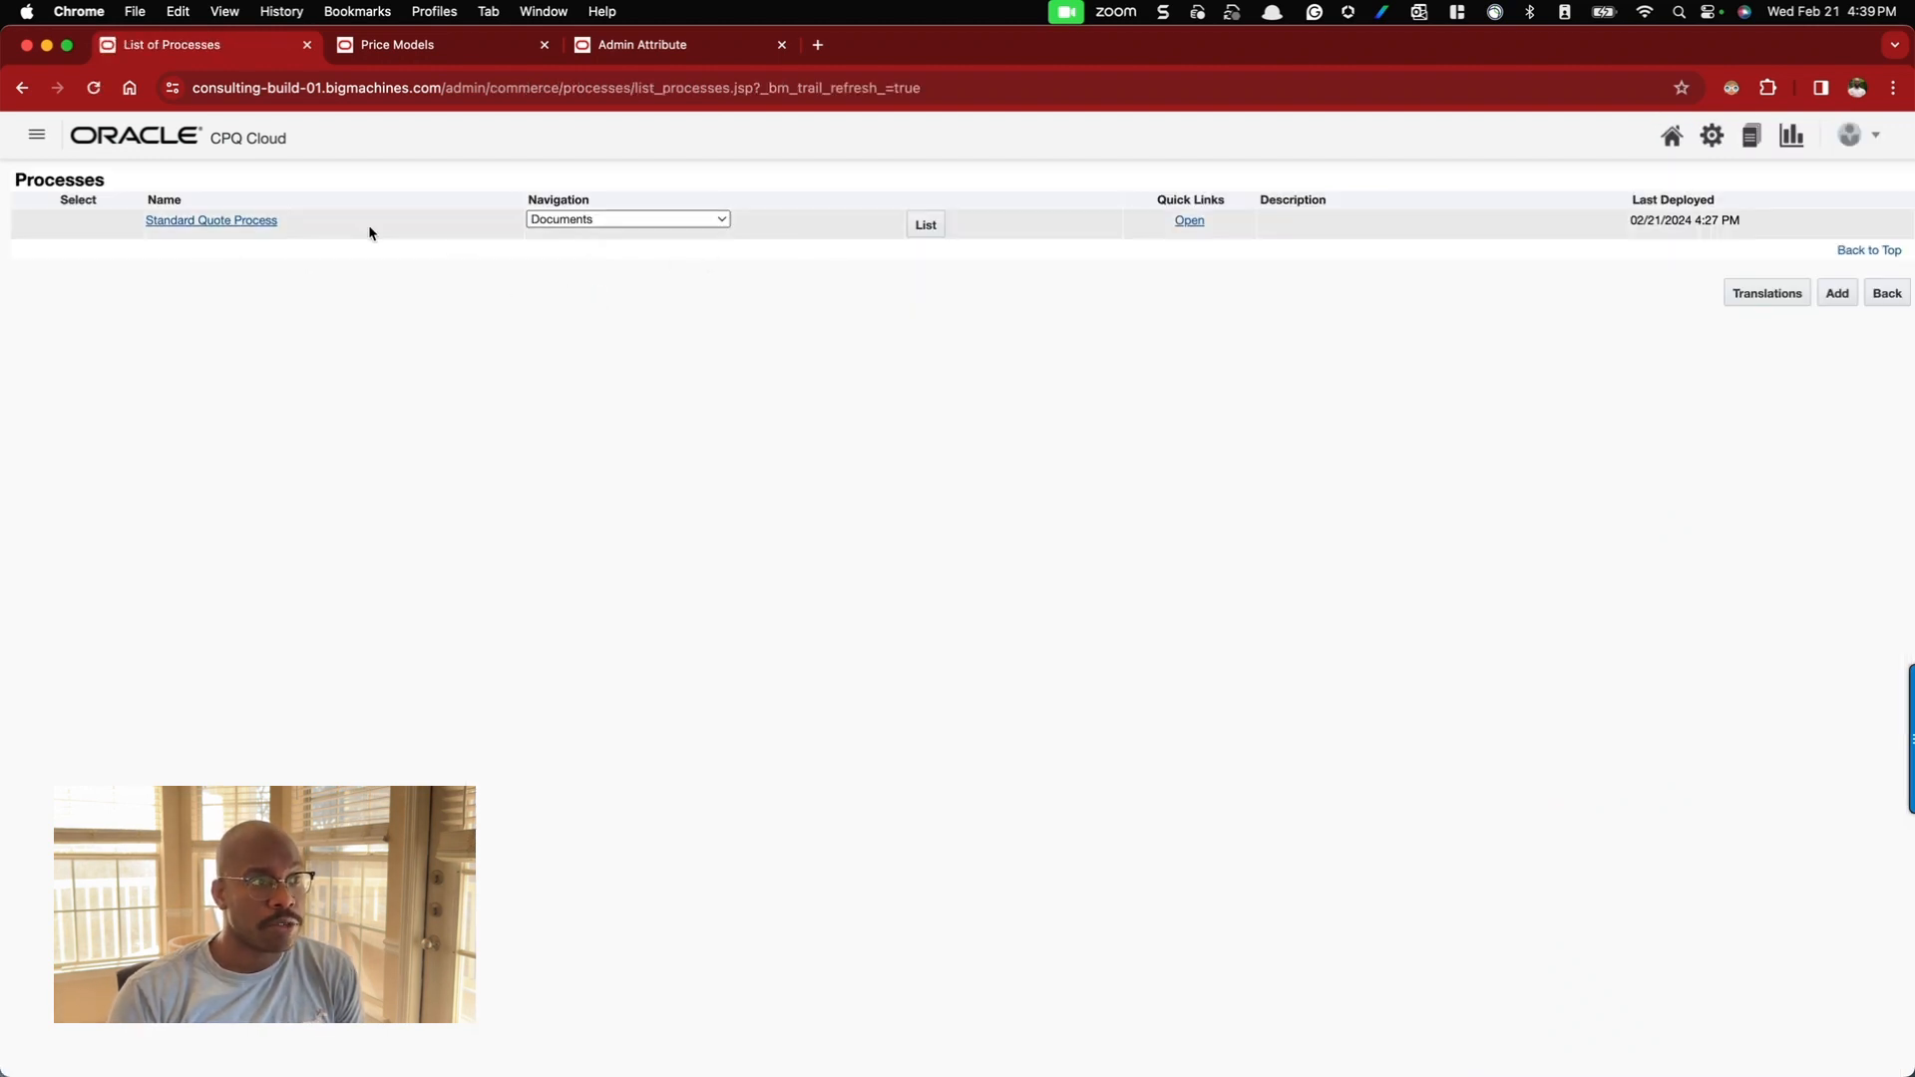
{"action": "left_click", "coordinate": [264, 221]}
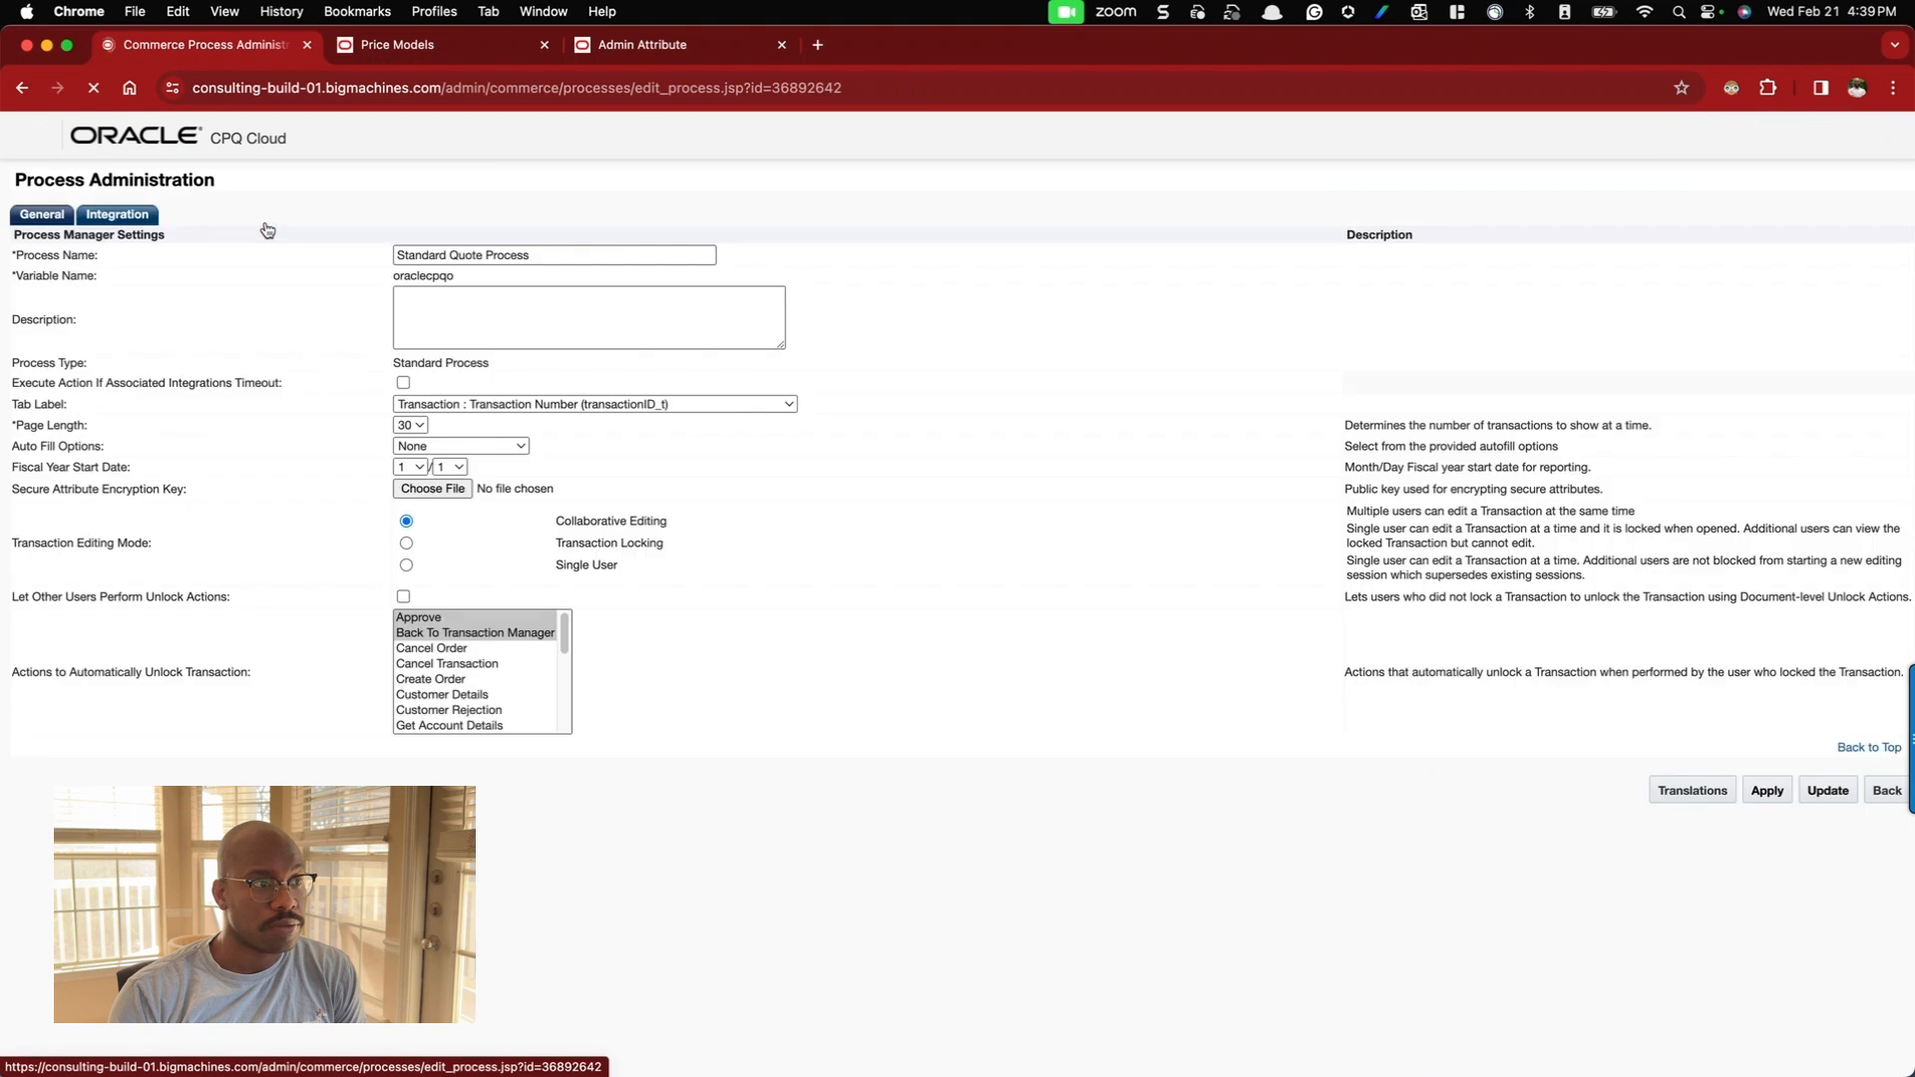
{"action": "triple_click", "coordinate": [426, 364]}
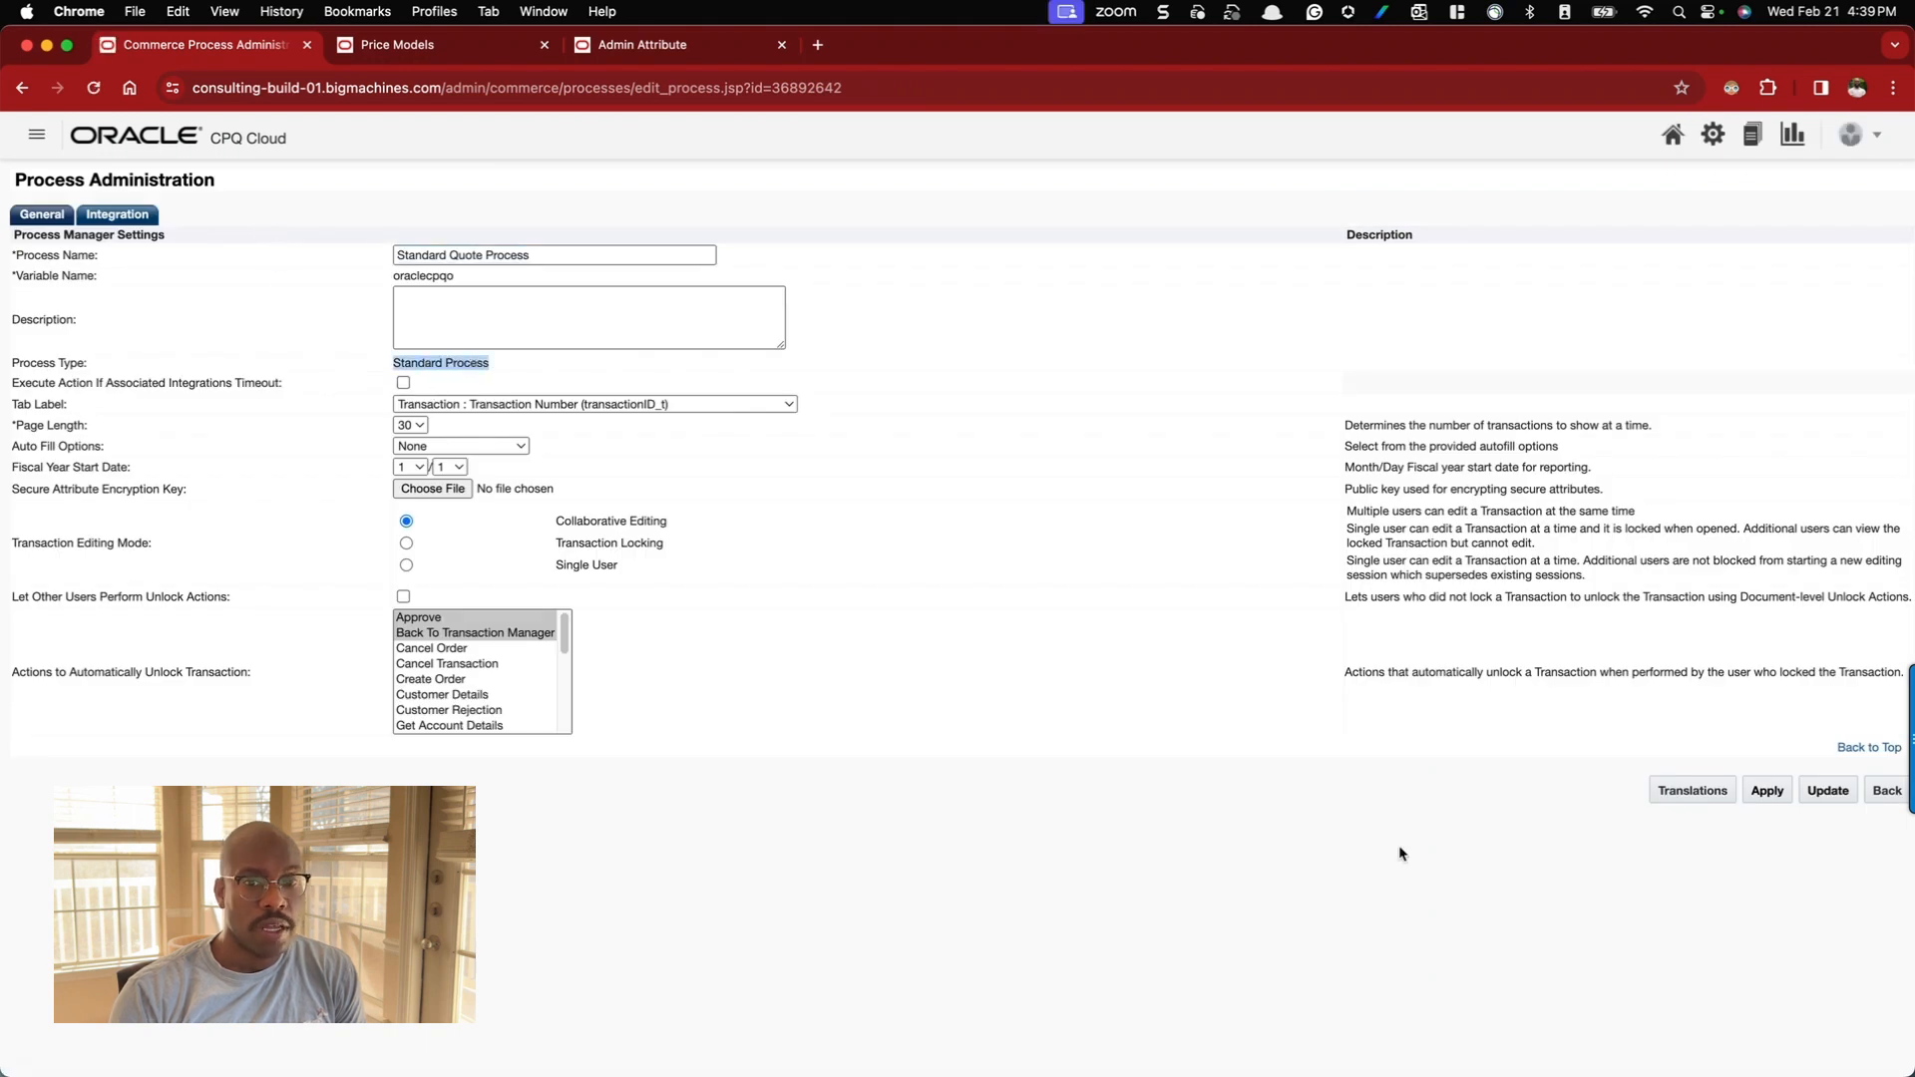
{"action": "left_click", "coordinate": [1874, 804]}
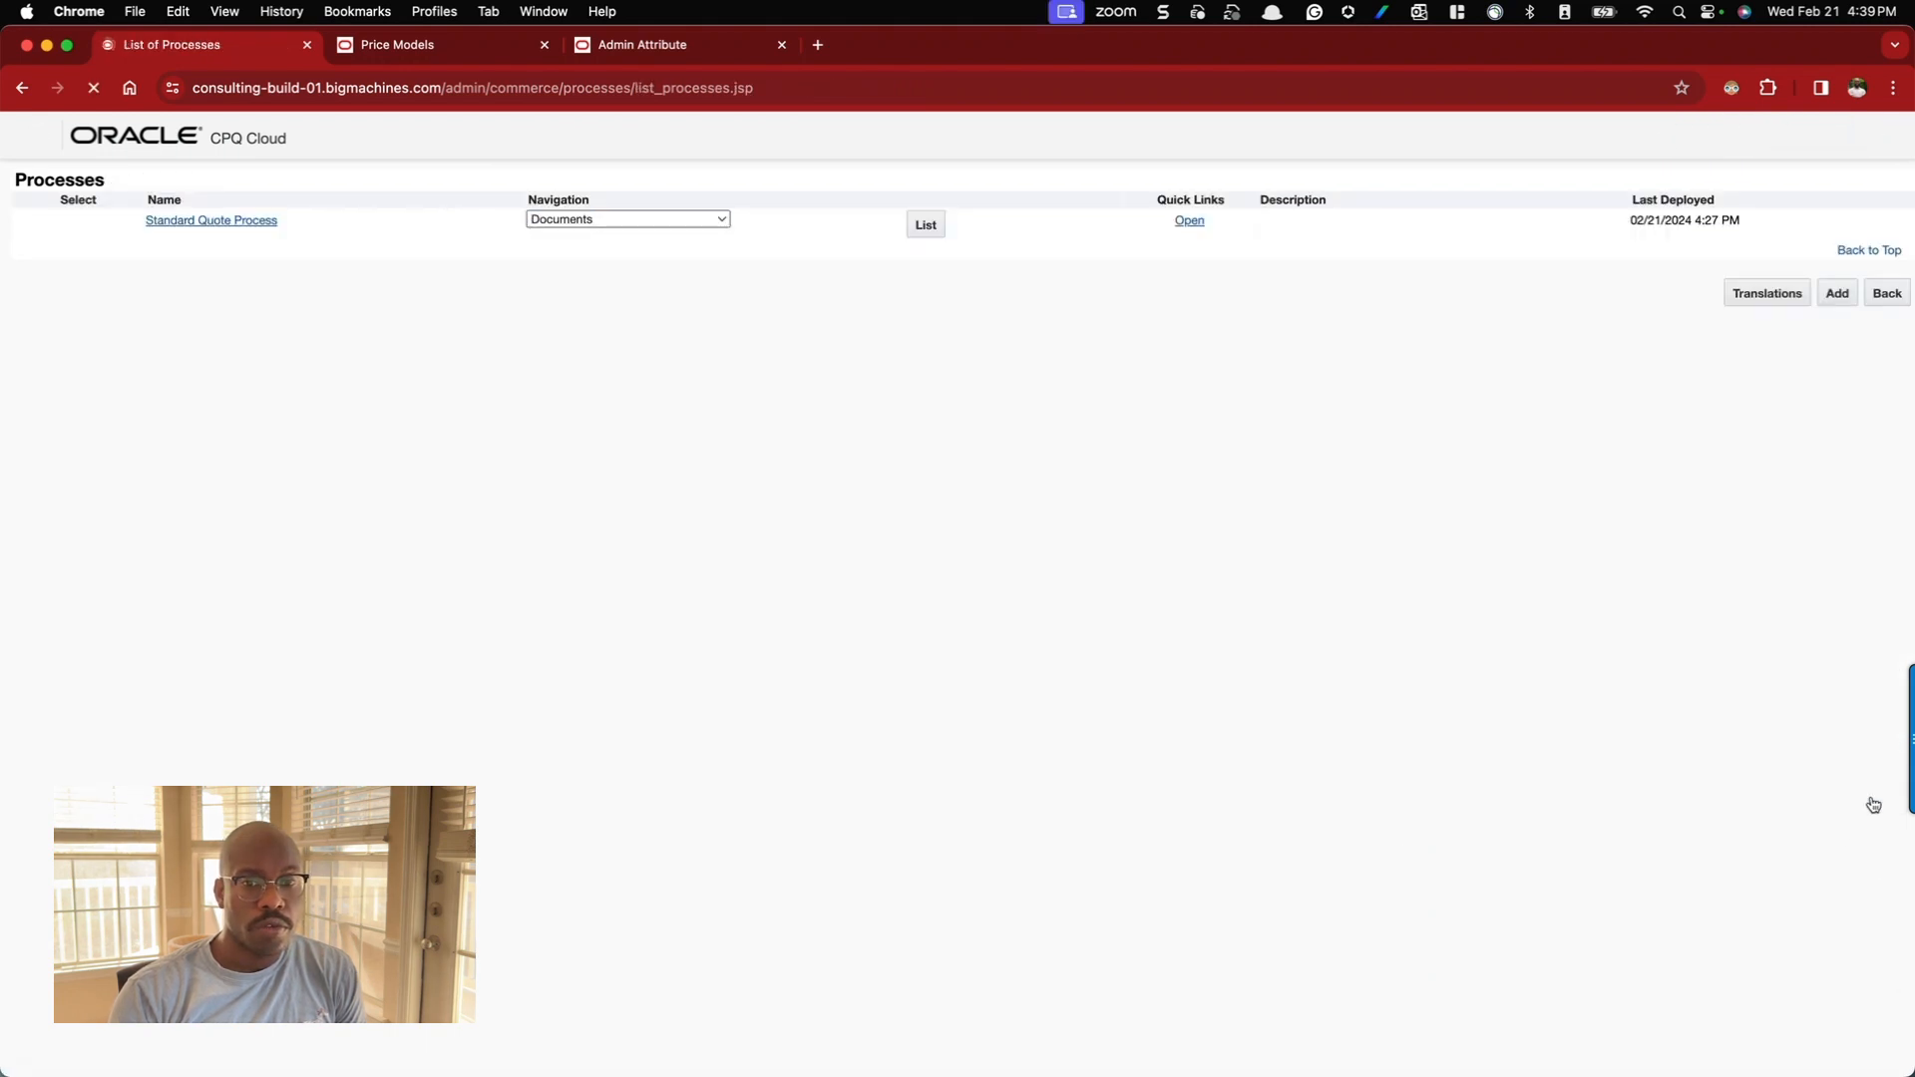
- Check which process types are offered for a new process, and leave the form without adding one
{"action": "left_click", "coordinate": [1837, 296]}
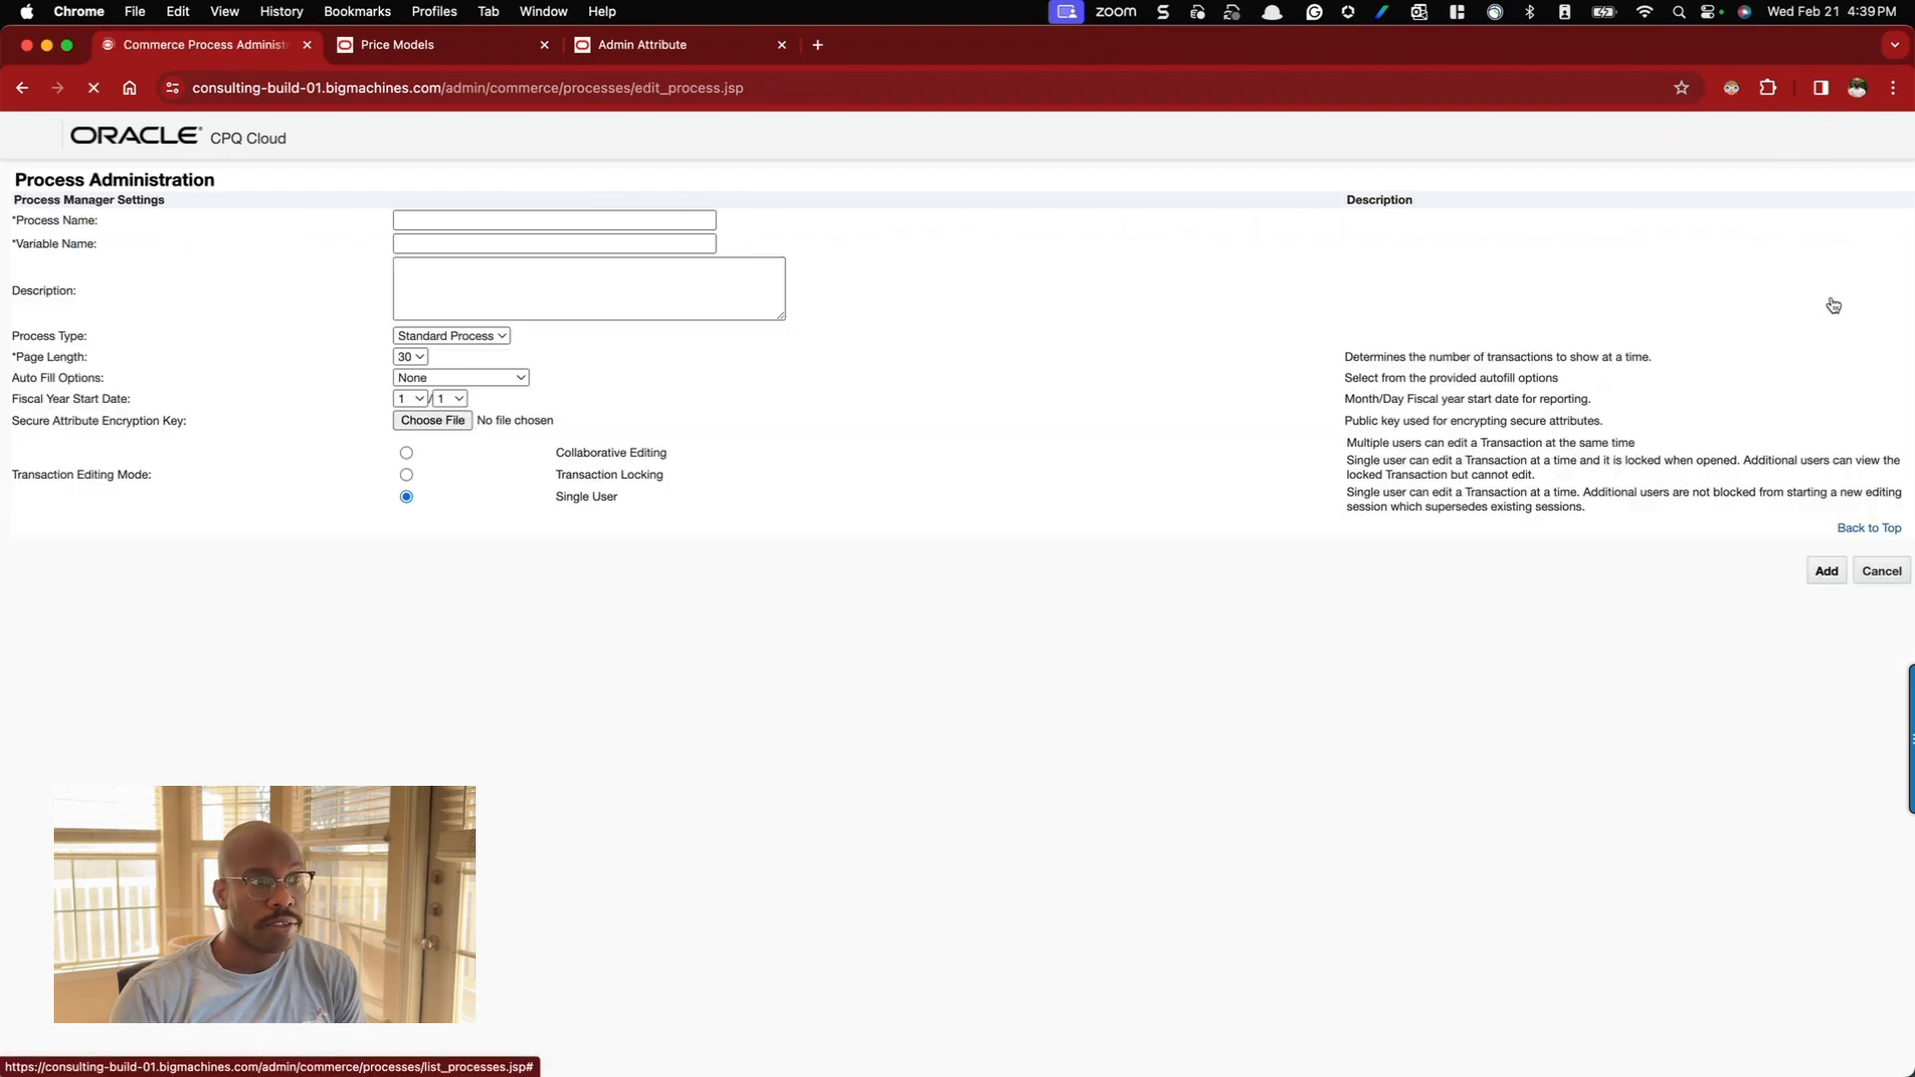
{"action": "left_click", "coordinate": [441, 335]}
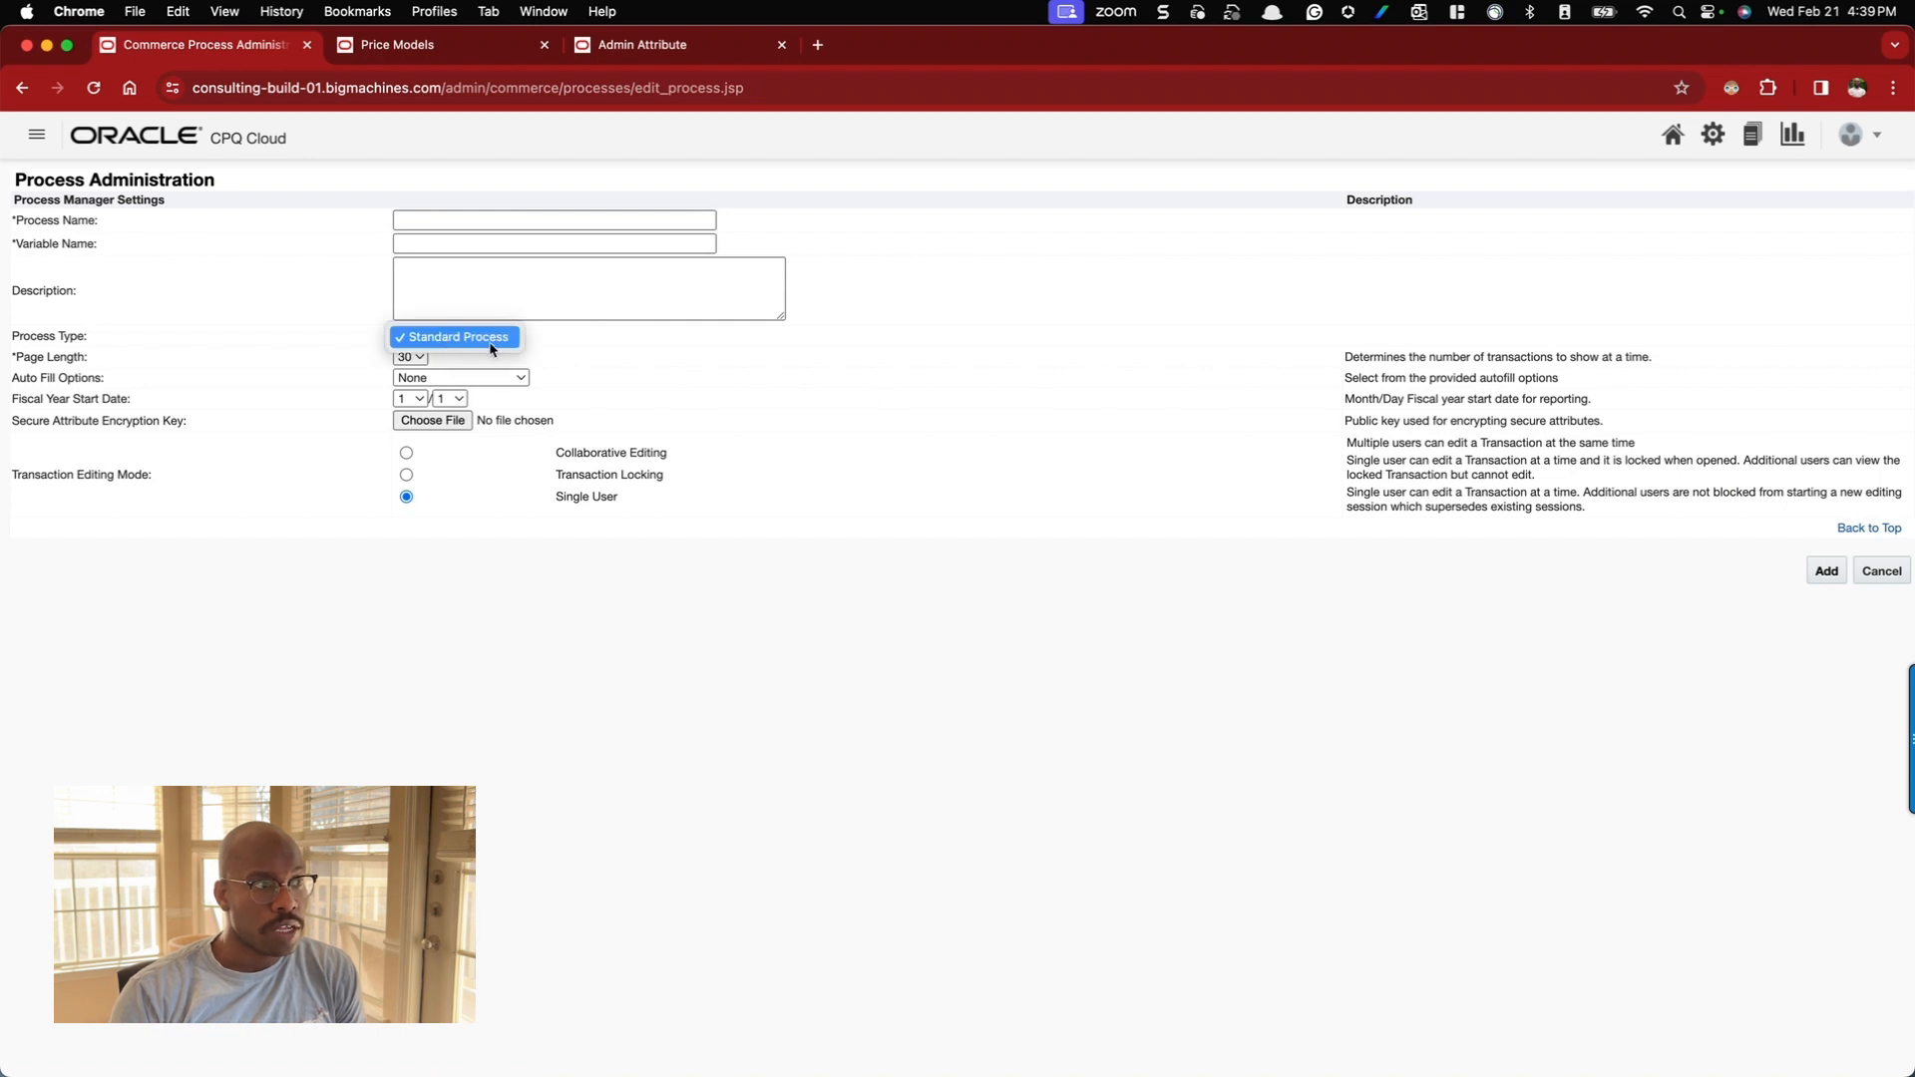
{"action": "left_click", "coordinate": [52, 340]}
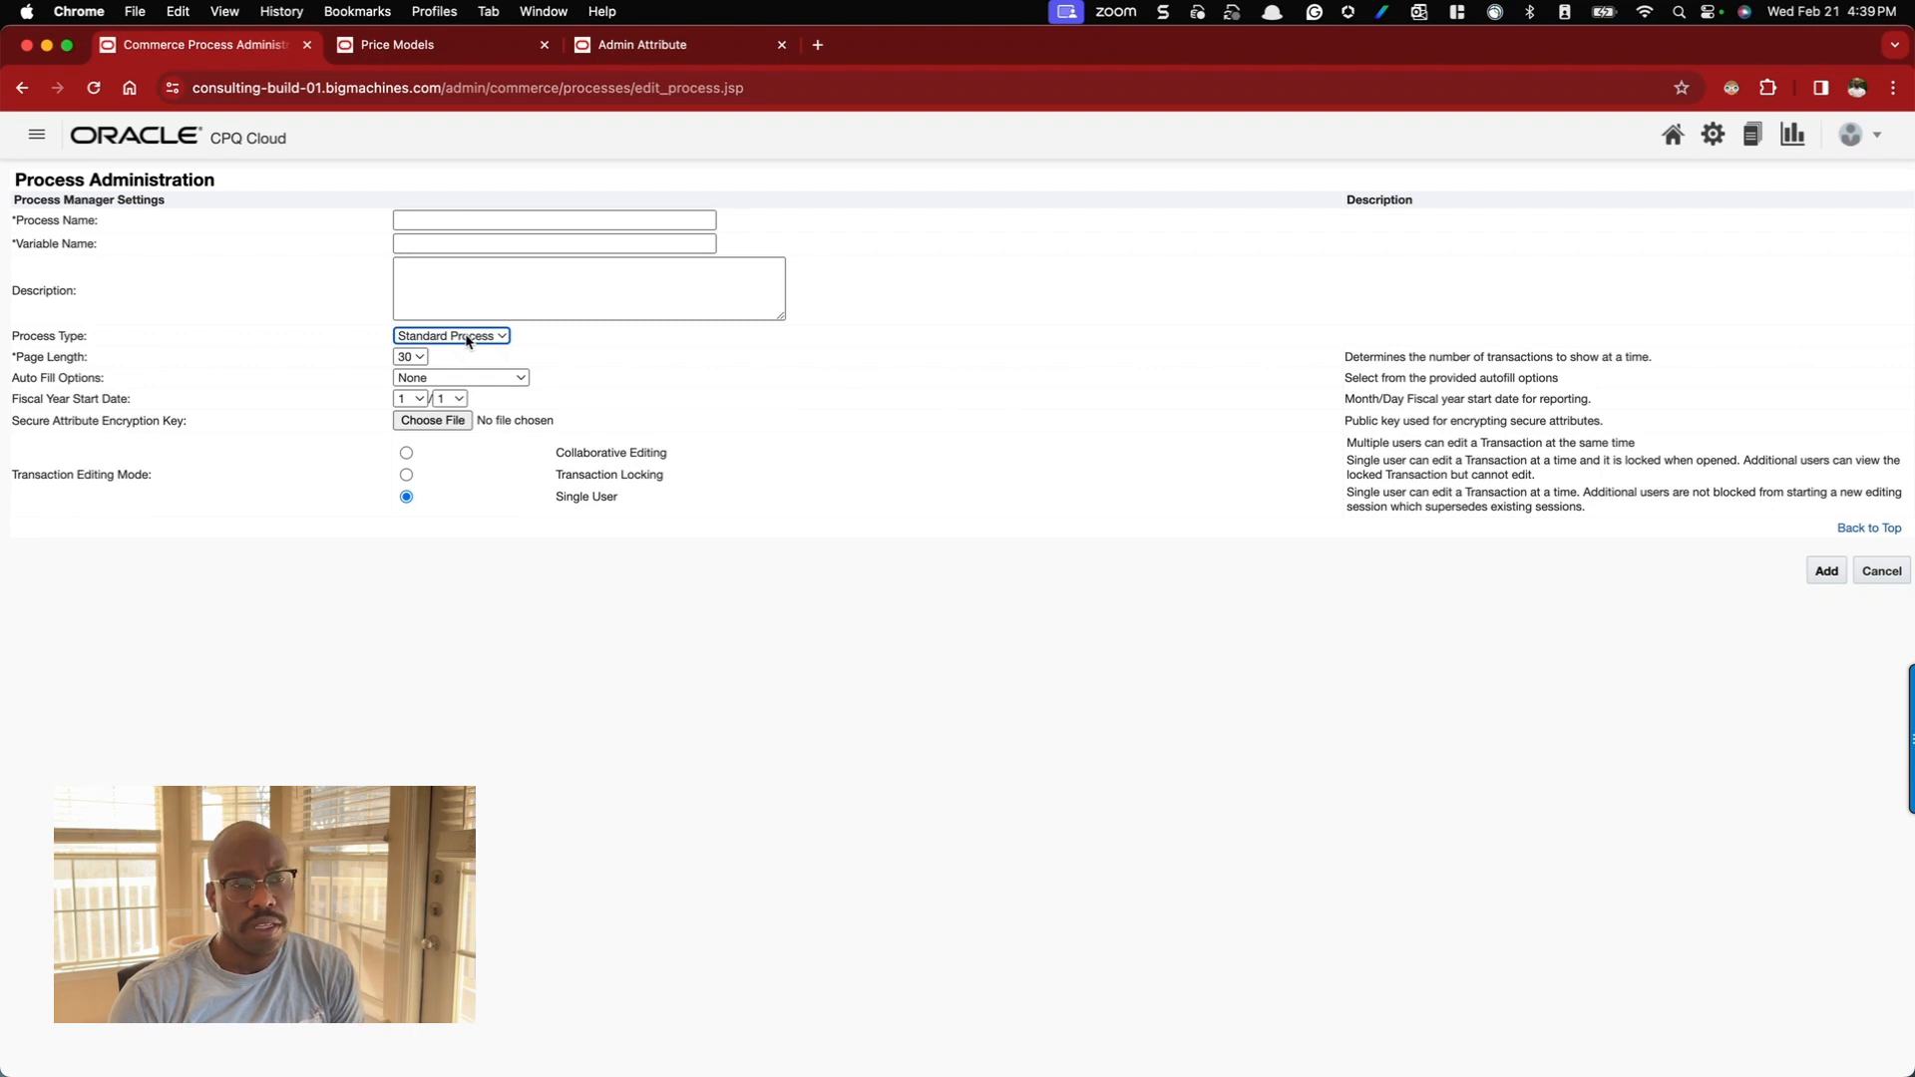
{"action": "left_click", "coordinate": [515, 351]}
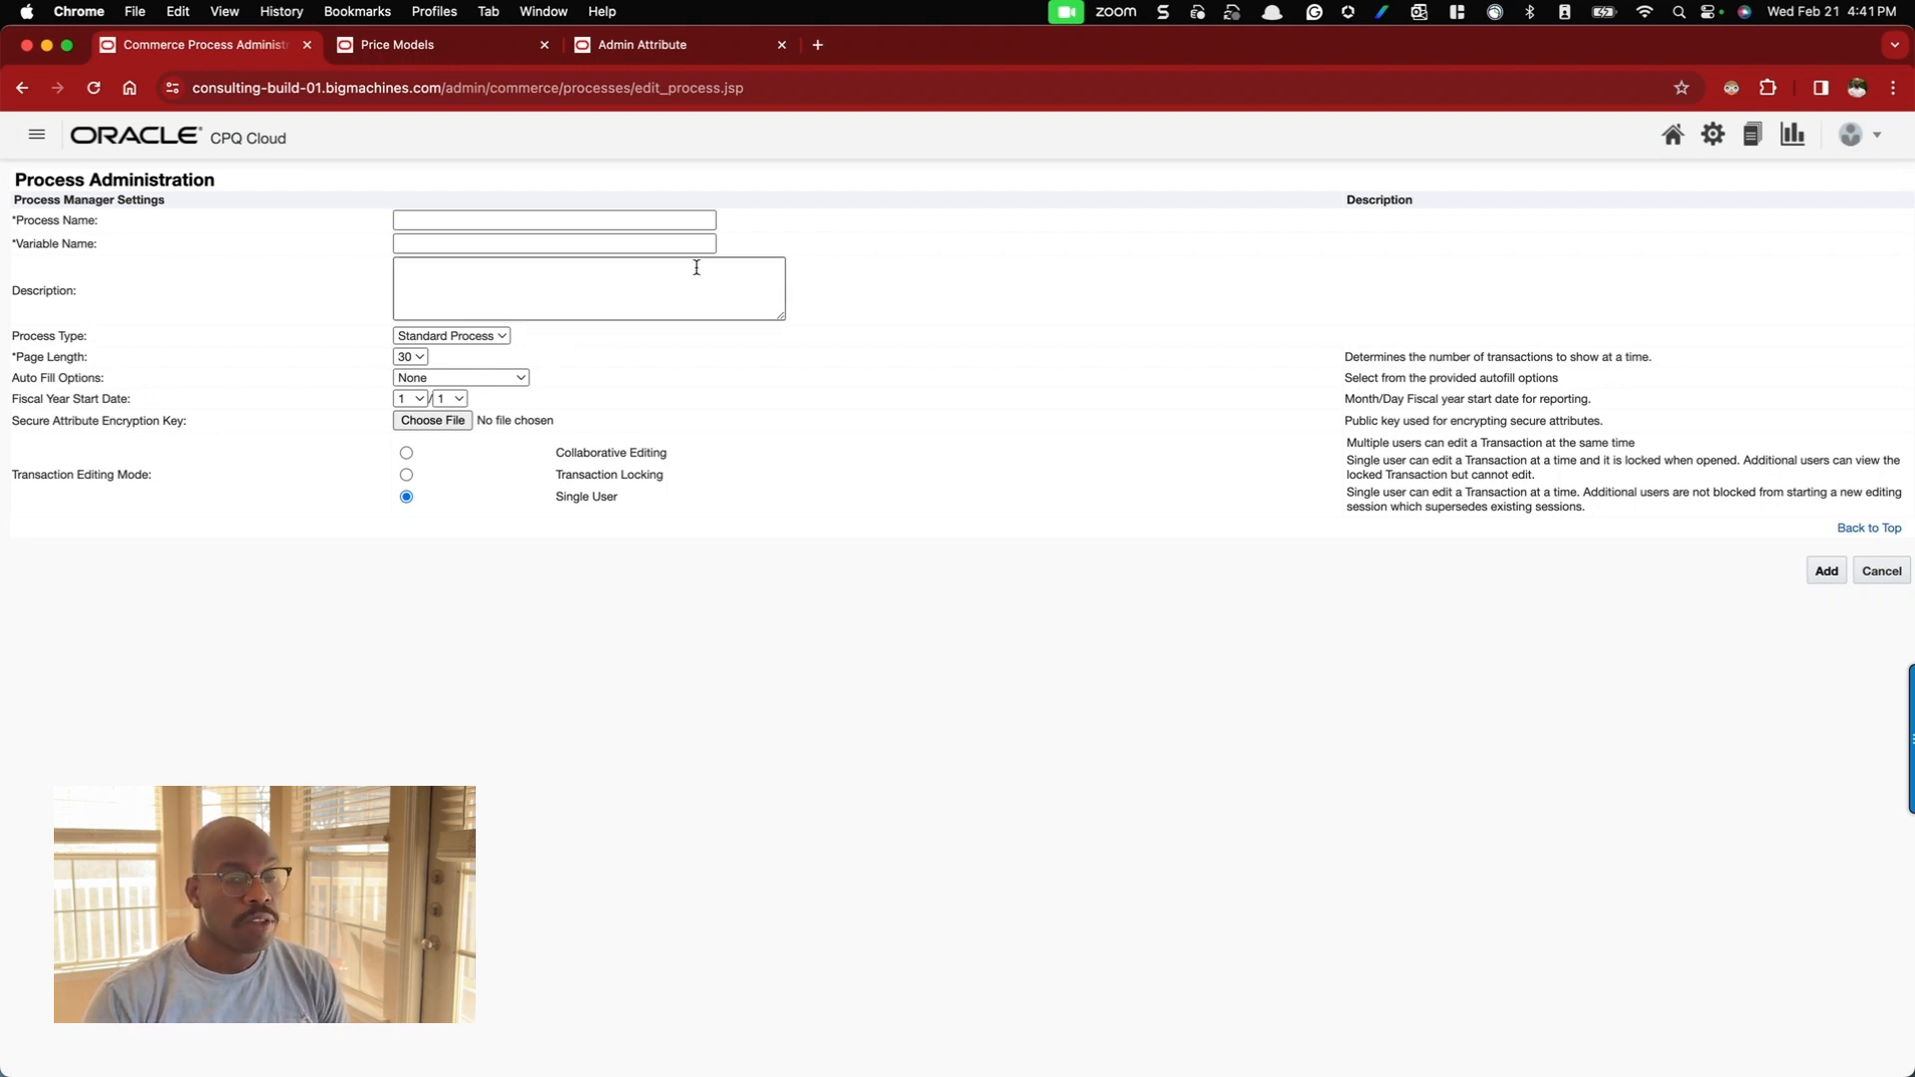
{"action": "left_click", "coordinate": [1862, 574]}
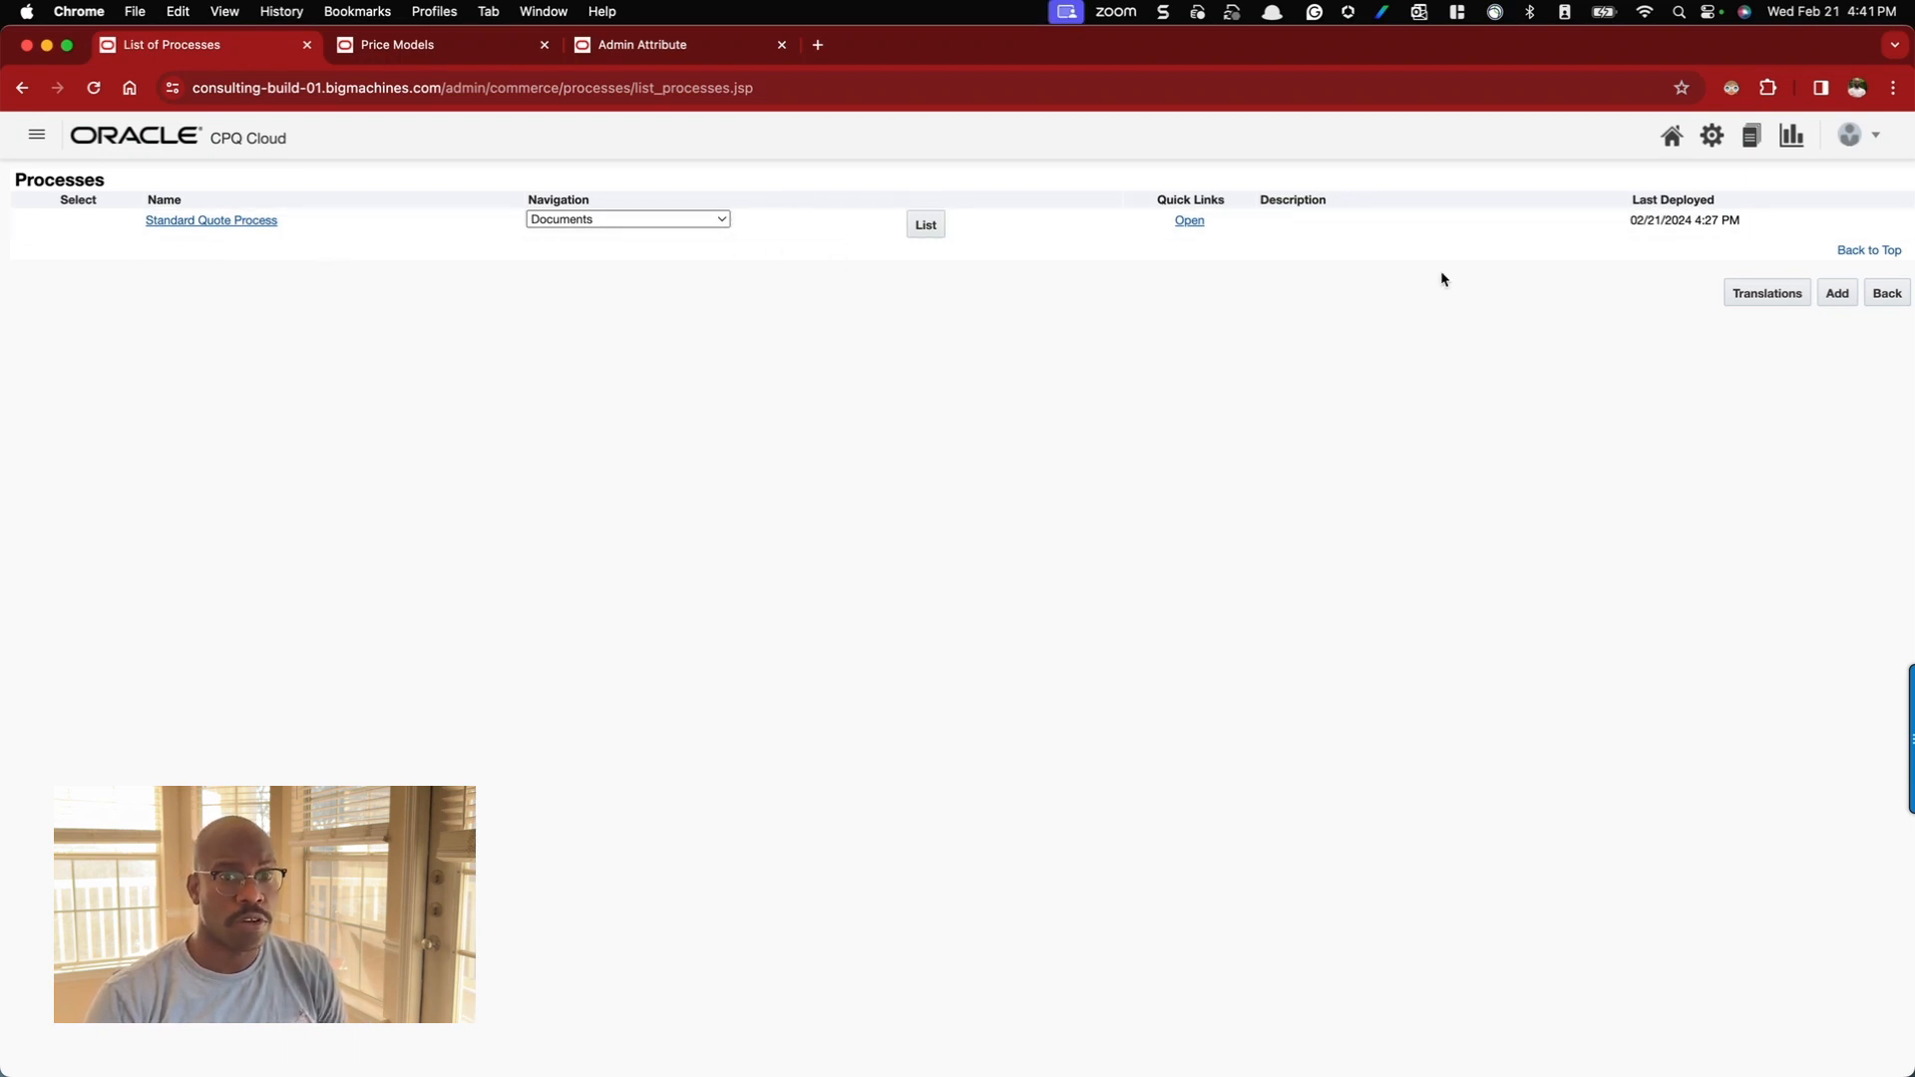
- Start a new commerce process named New Quoting Process with the variable name newQuotingProcess
{"action": "left_click", "coordinate": [1711, 135]}
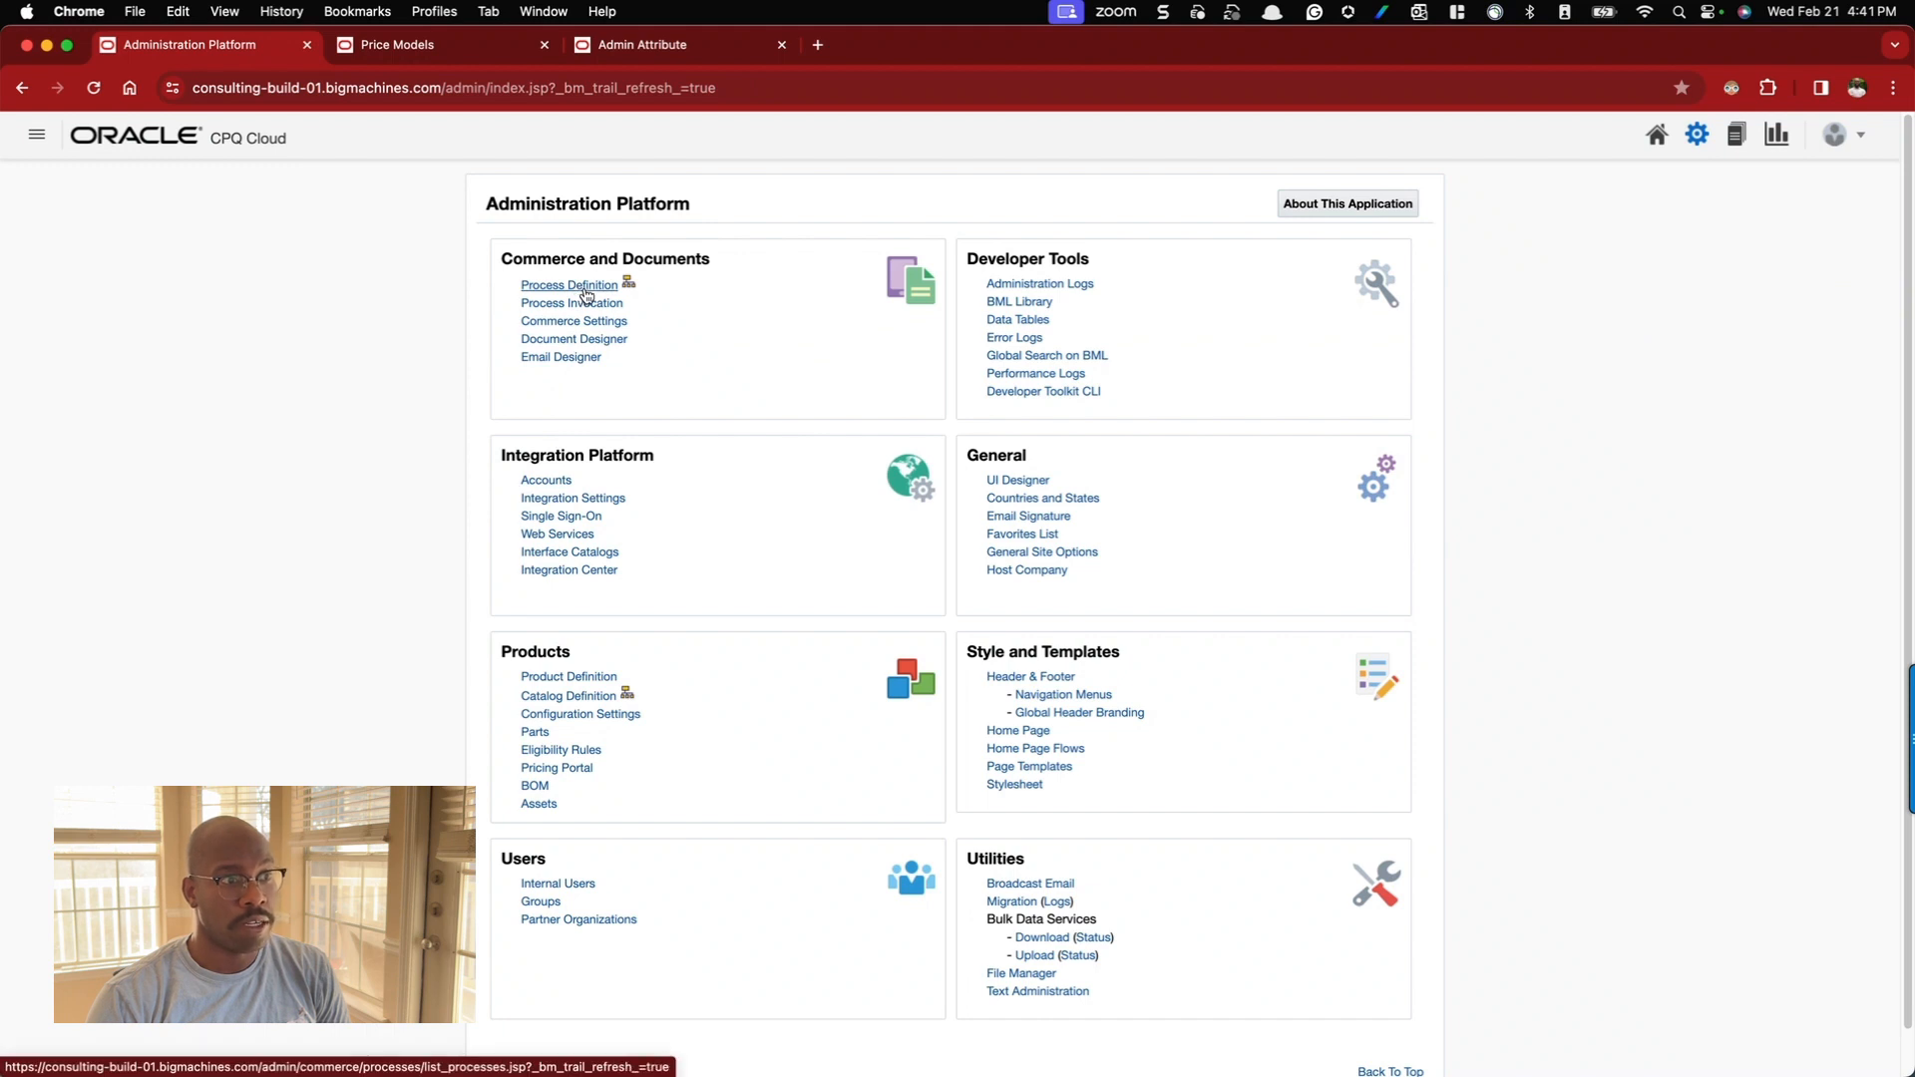
{"action": "left_click", "coordinate": [555, 286]}
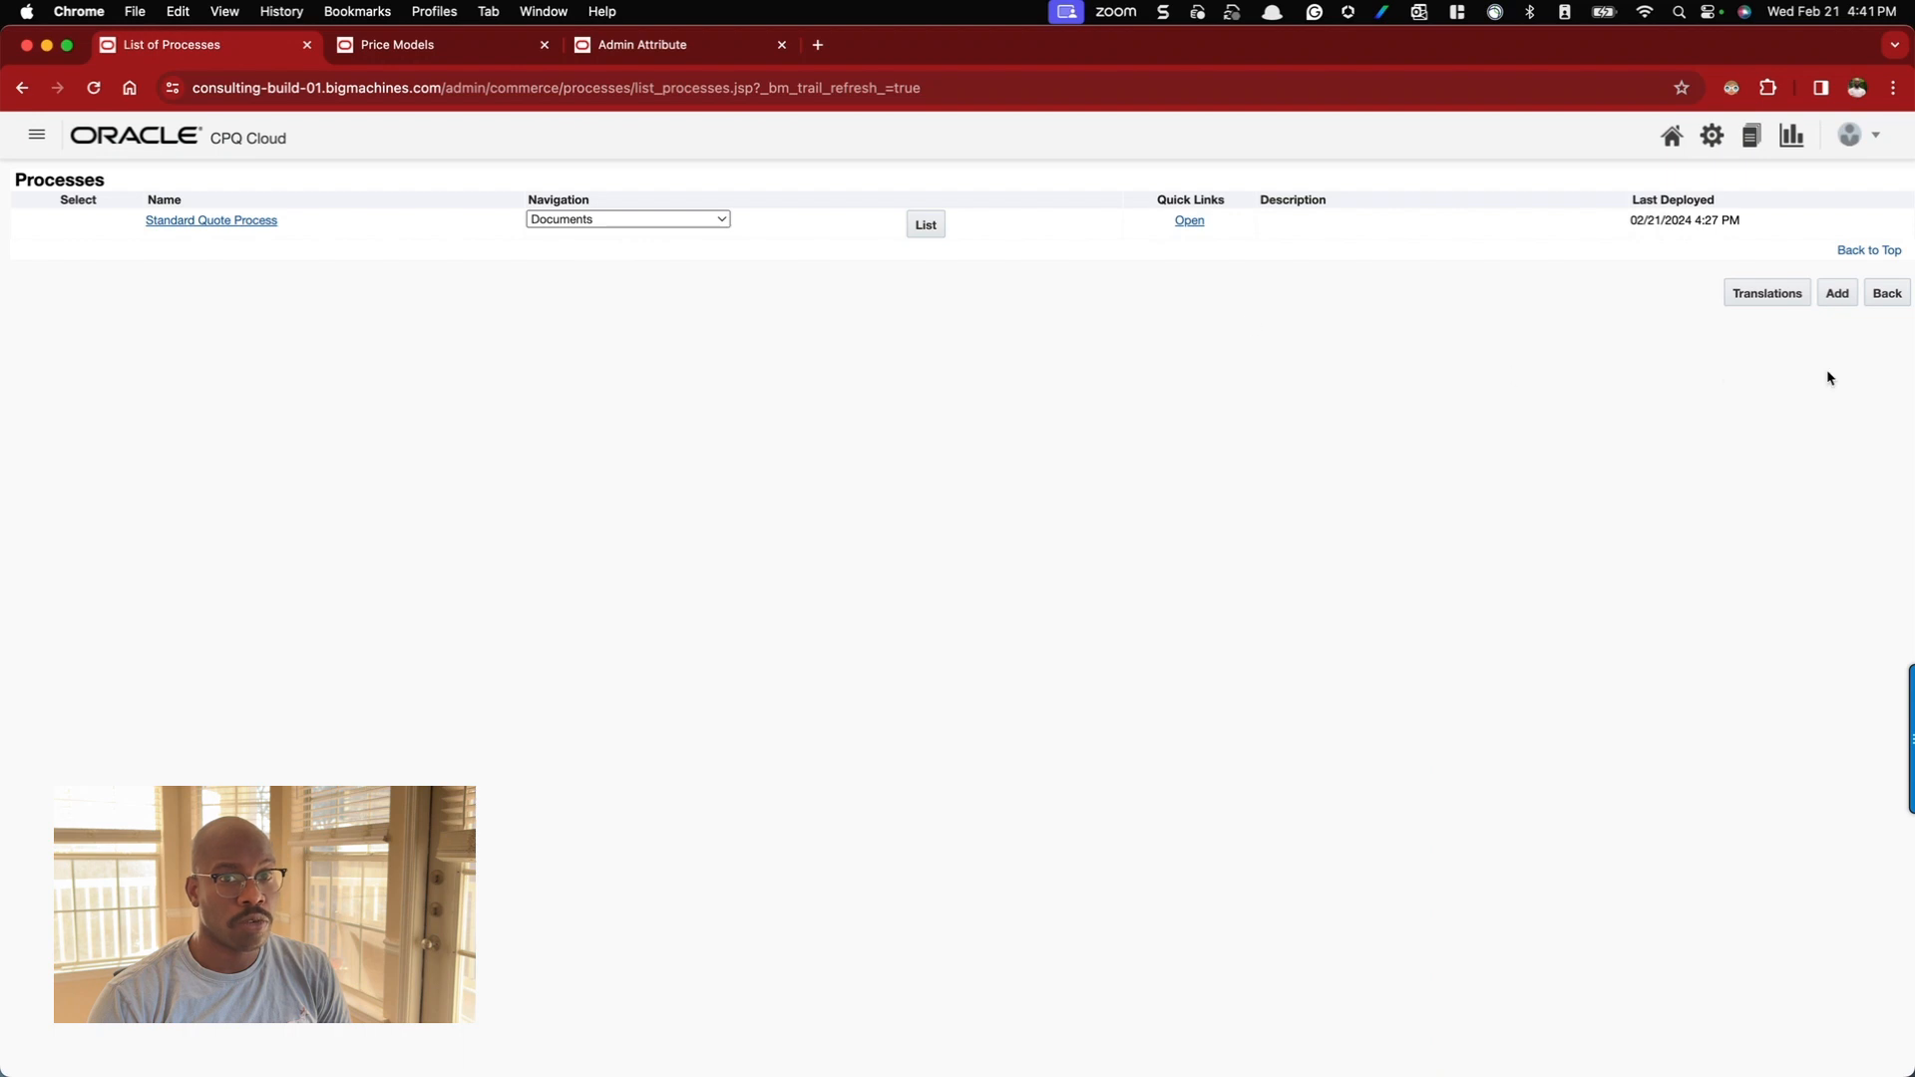
{"action": "left_click", "coordinate": [1840, 300]}
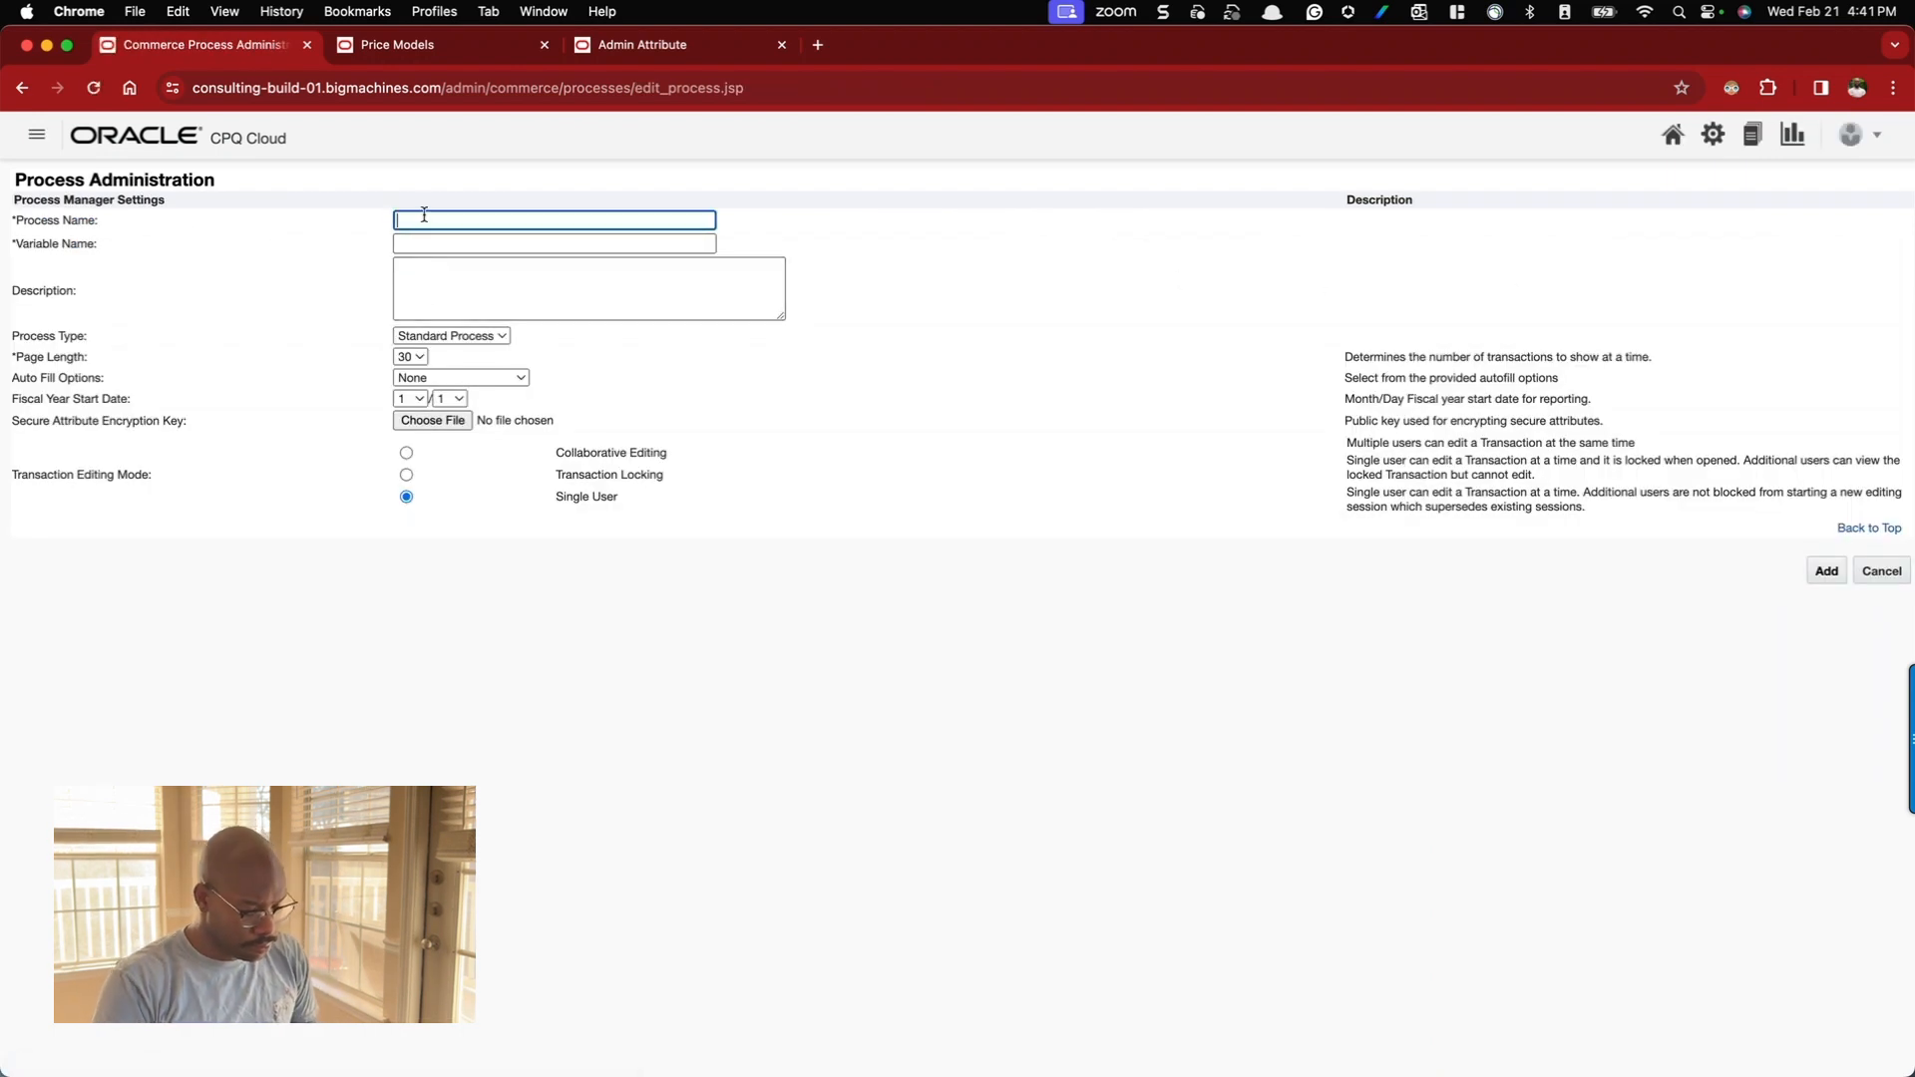
{"action": "type", "text": "New "}
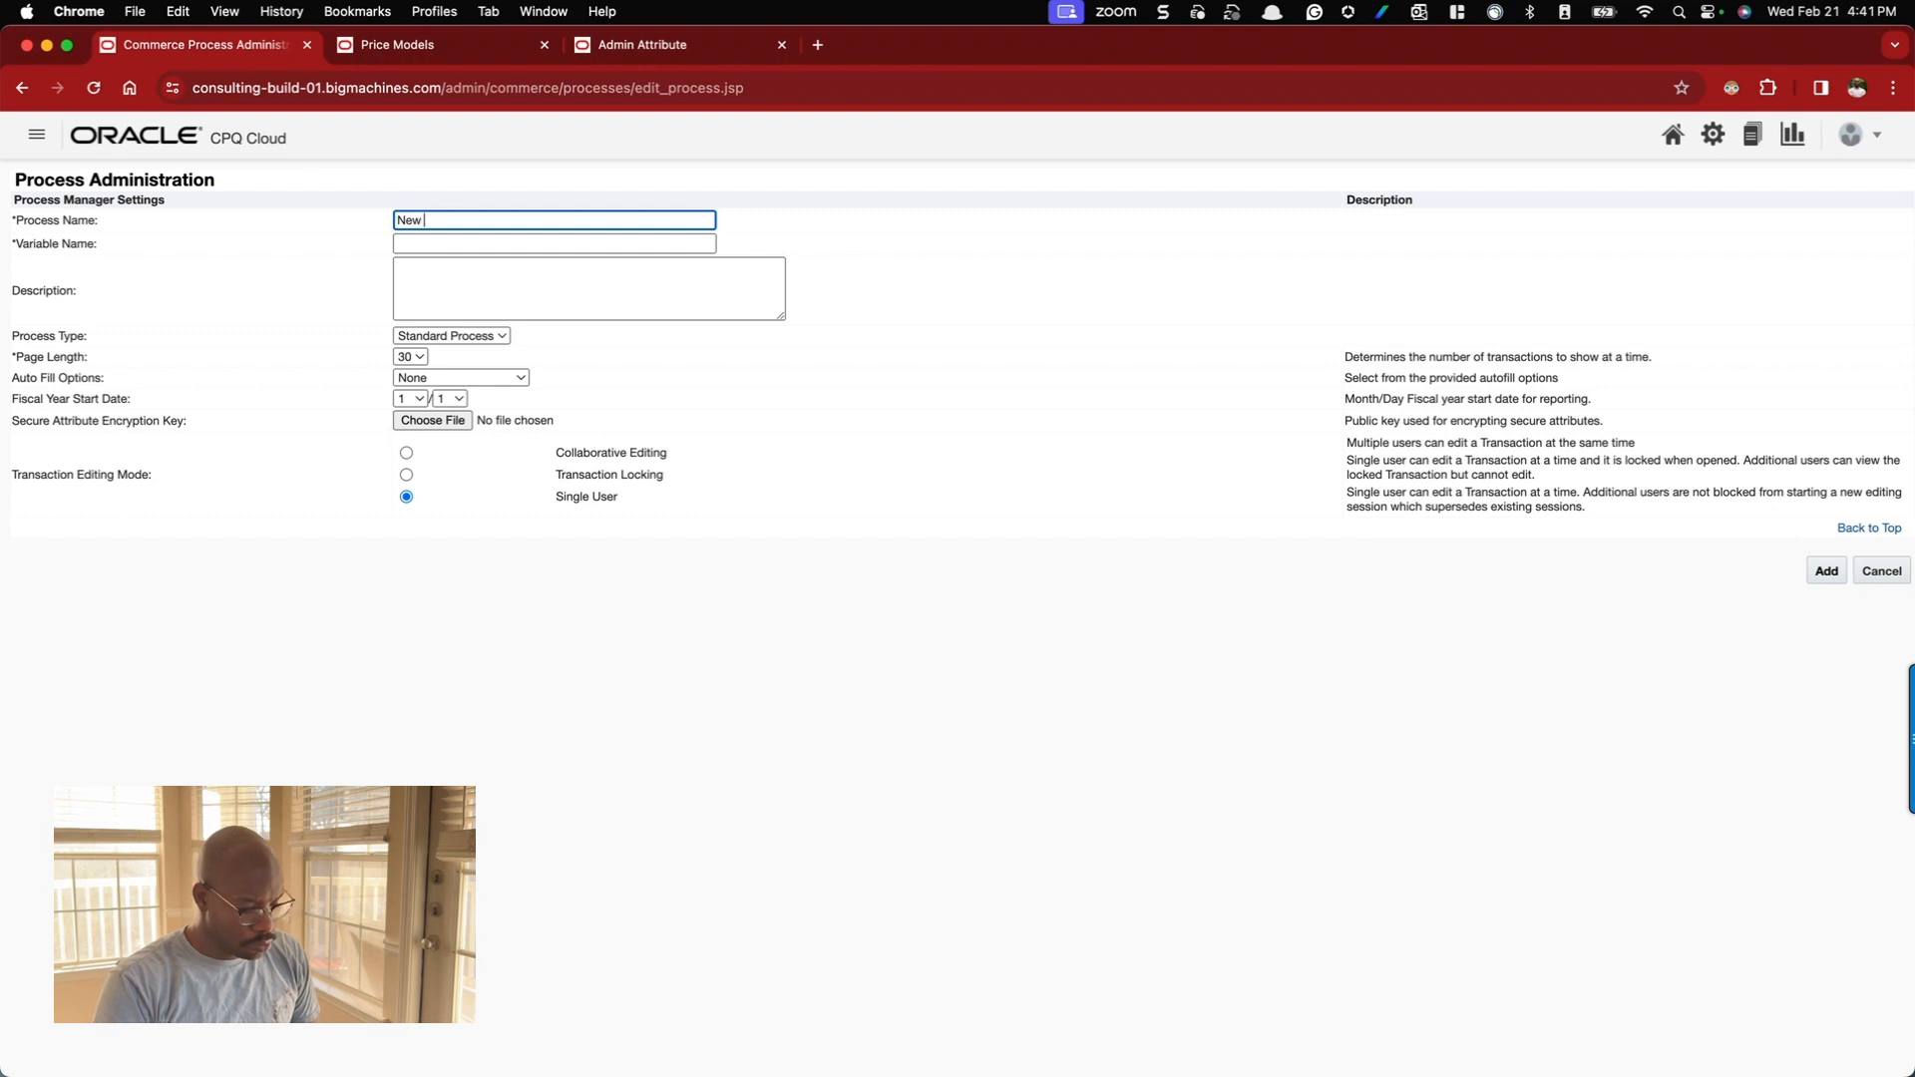
{"action": "type", "text": "Quoting Pr"}
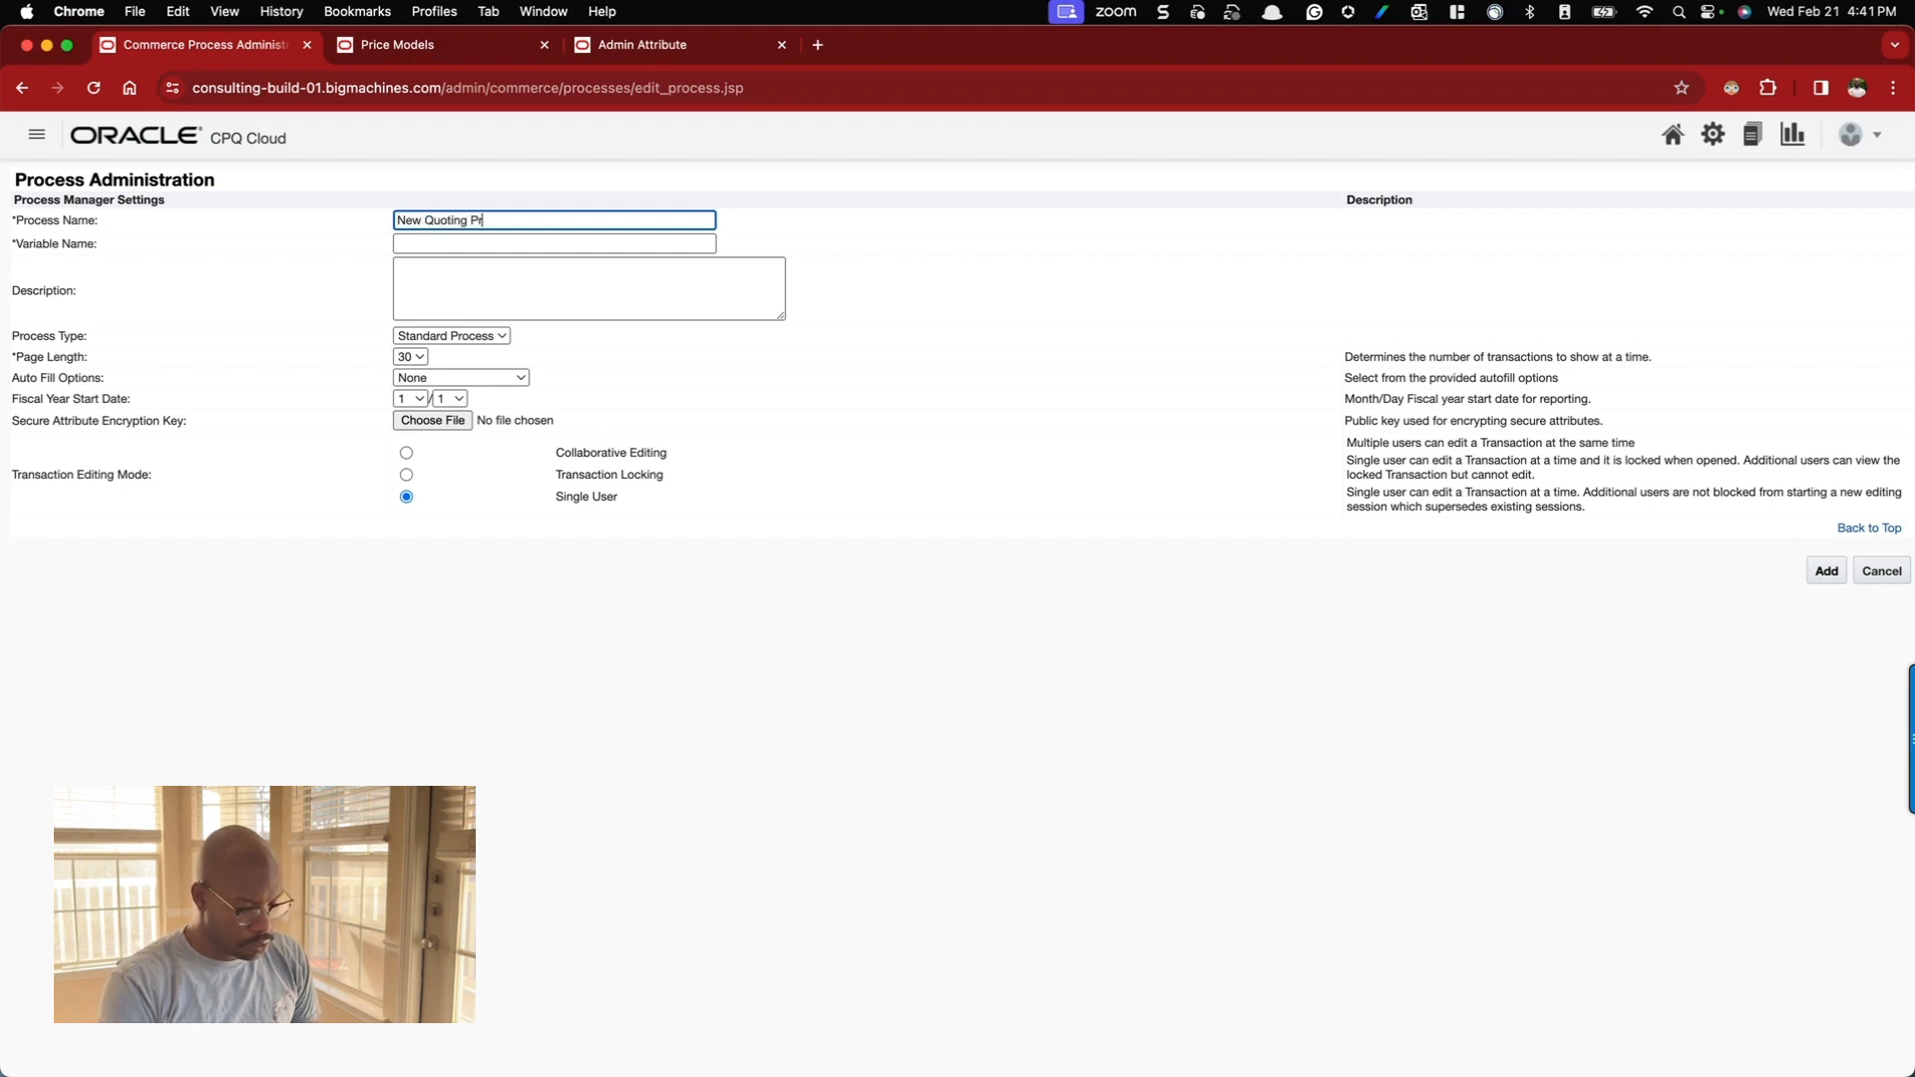
{"action": "type", "text": "oces"}
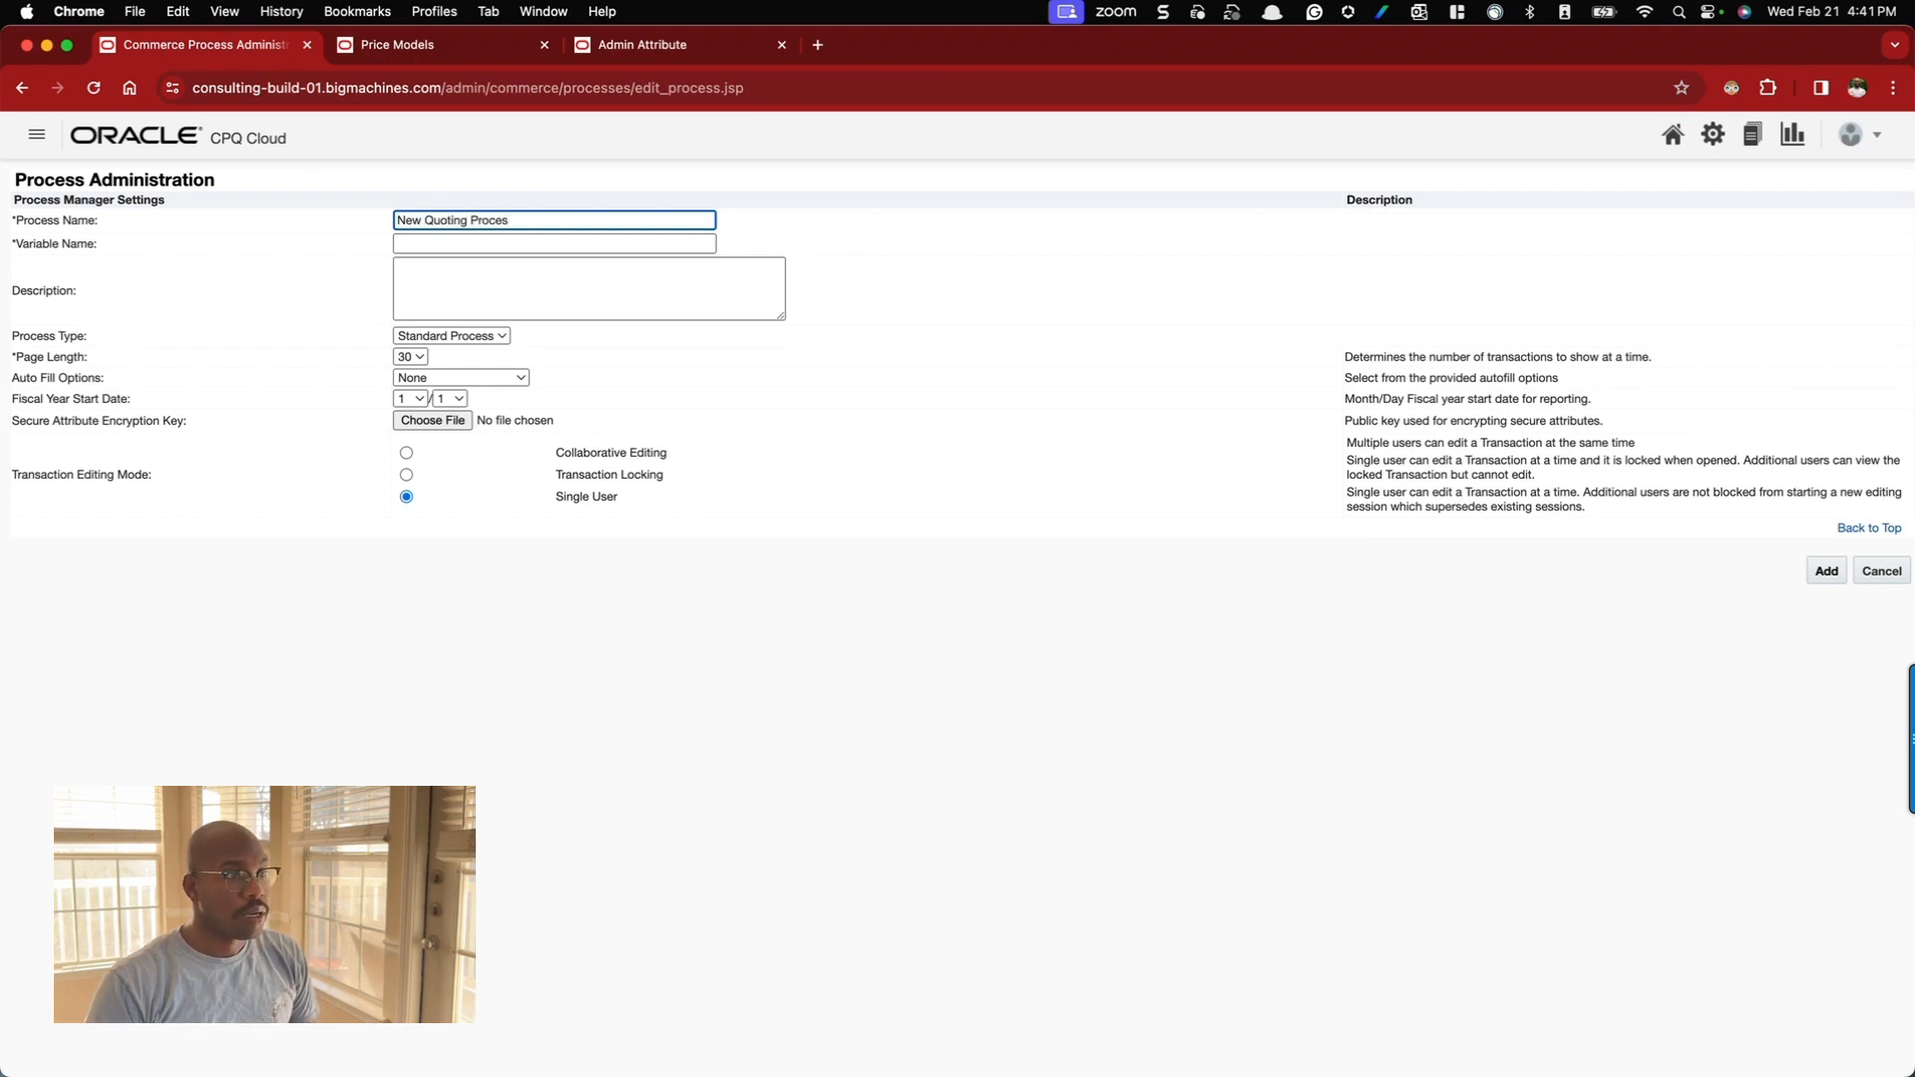
{"action": "type", "text": "s"}
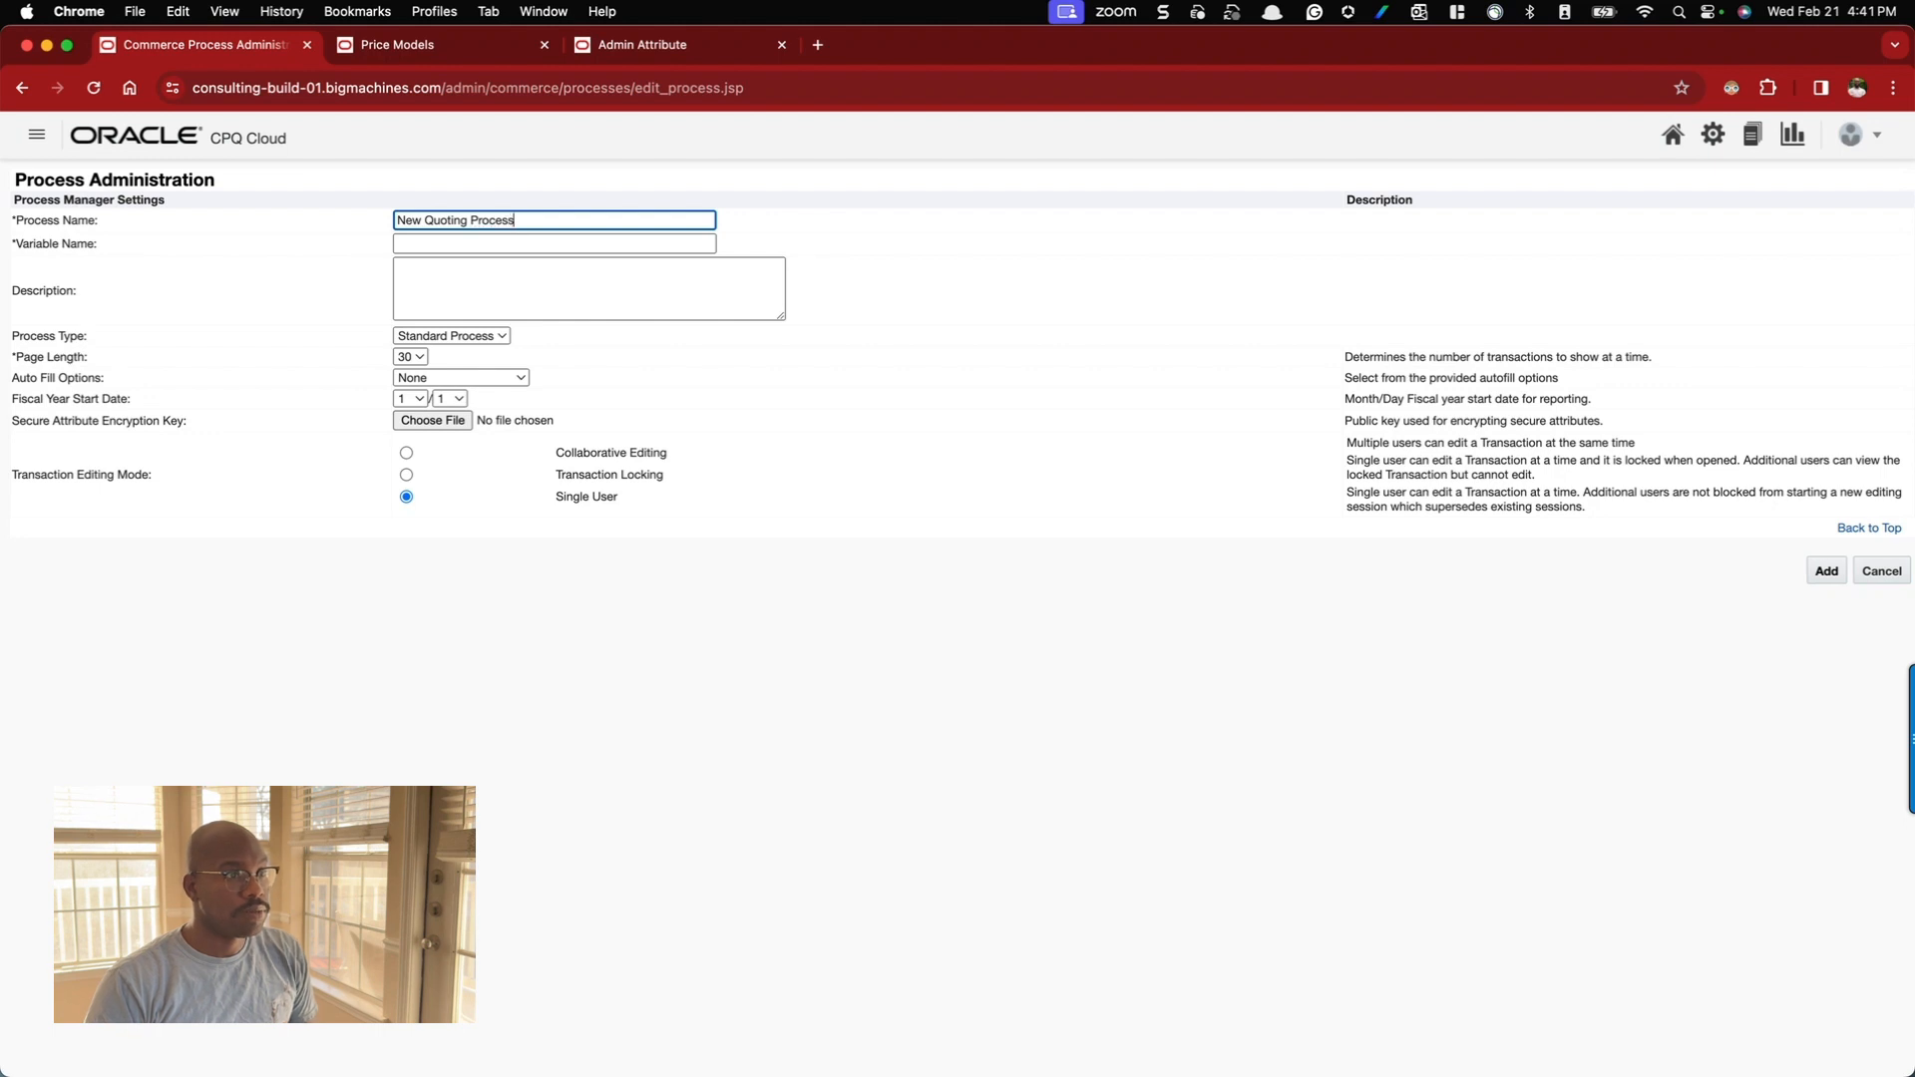
{"action": "left_click", "coordinate": [541, 244]}
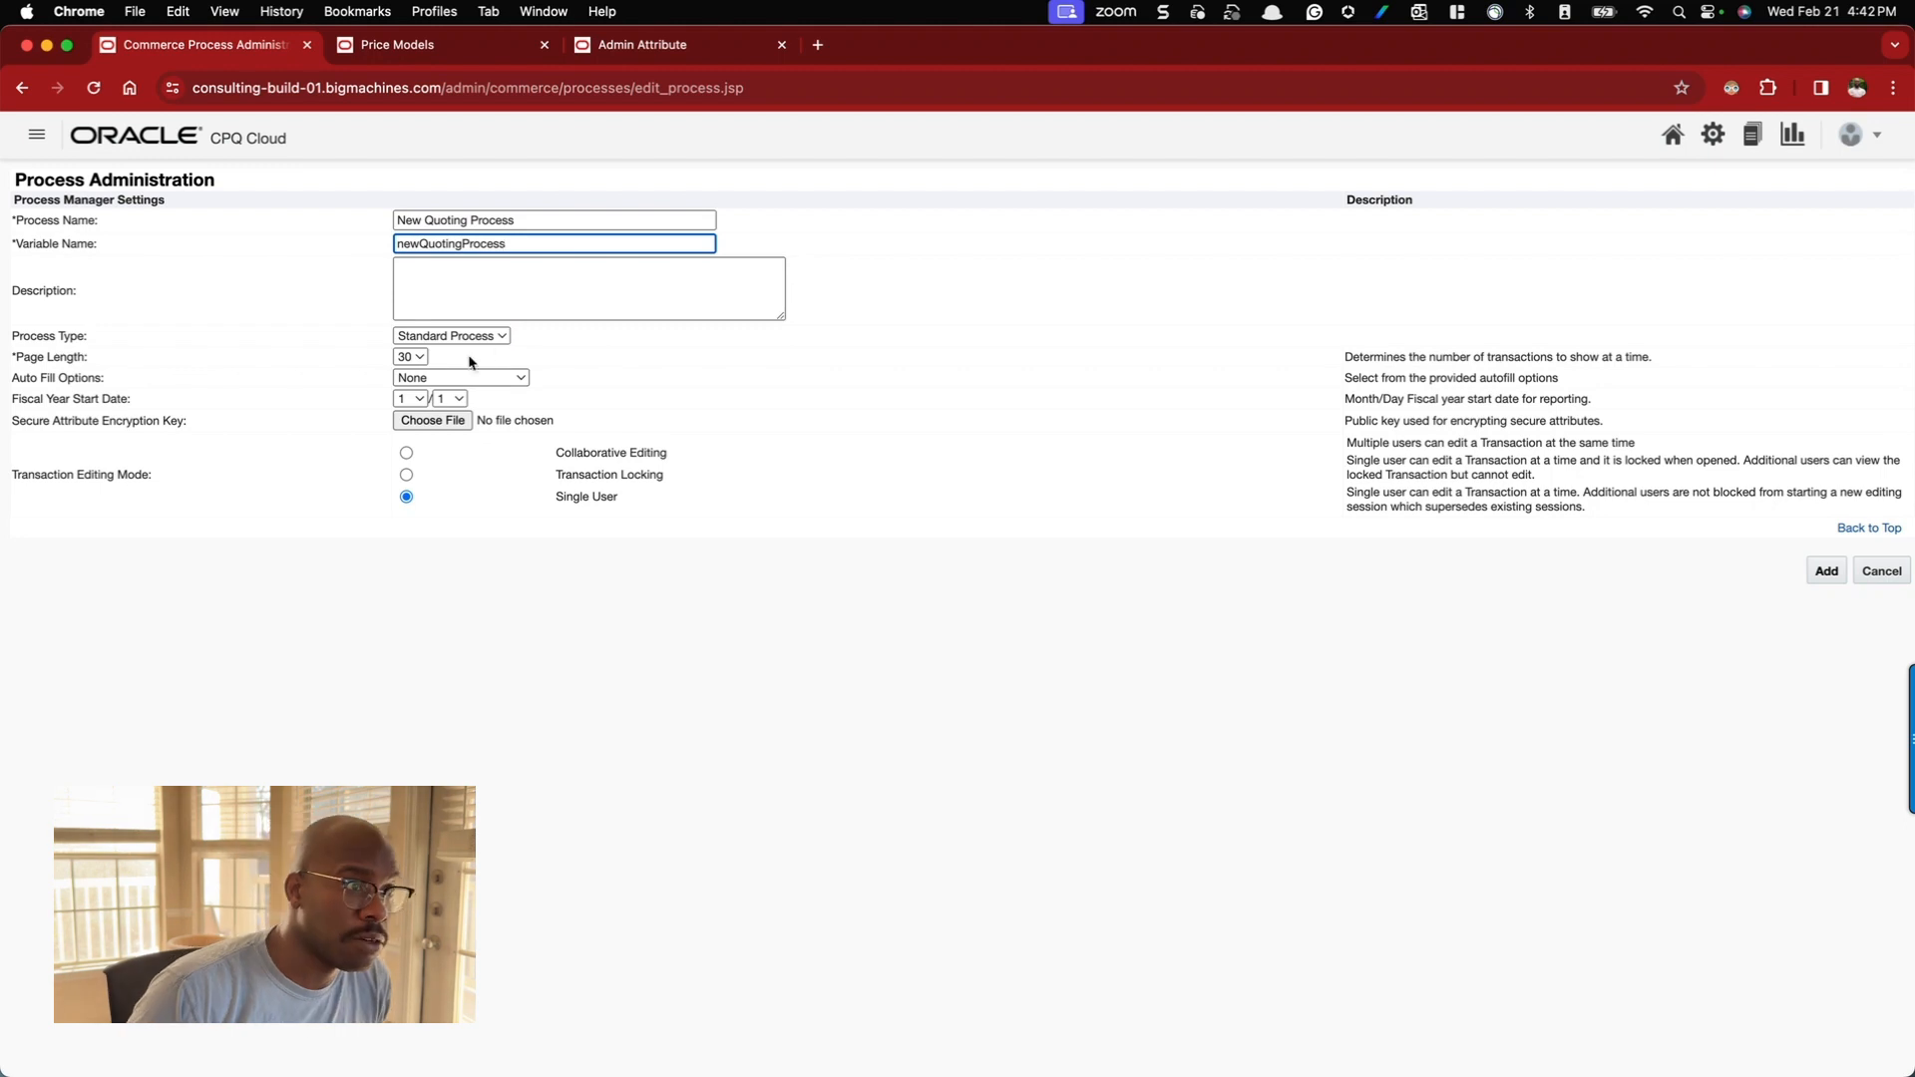
- Review the page length, auto fill and fiscal year start date choices for the new process, keeping 30, None and 1/1
{"action": "left_click", "coordinate": [415, 356]}
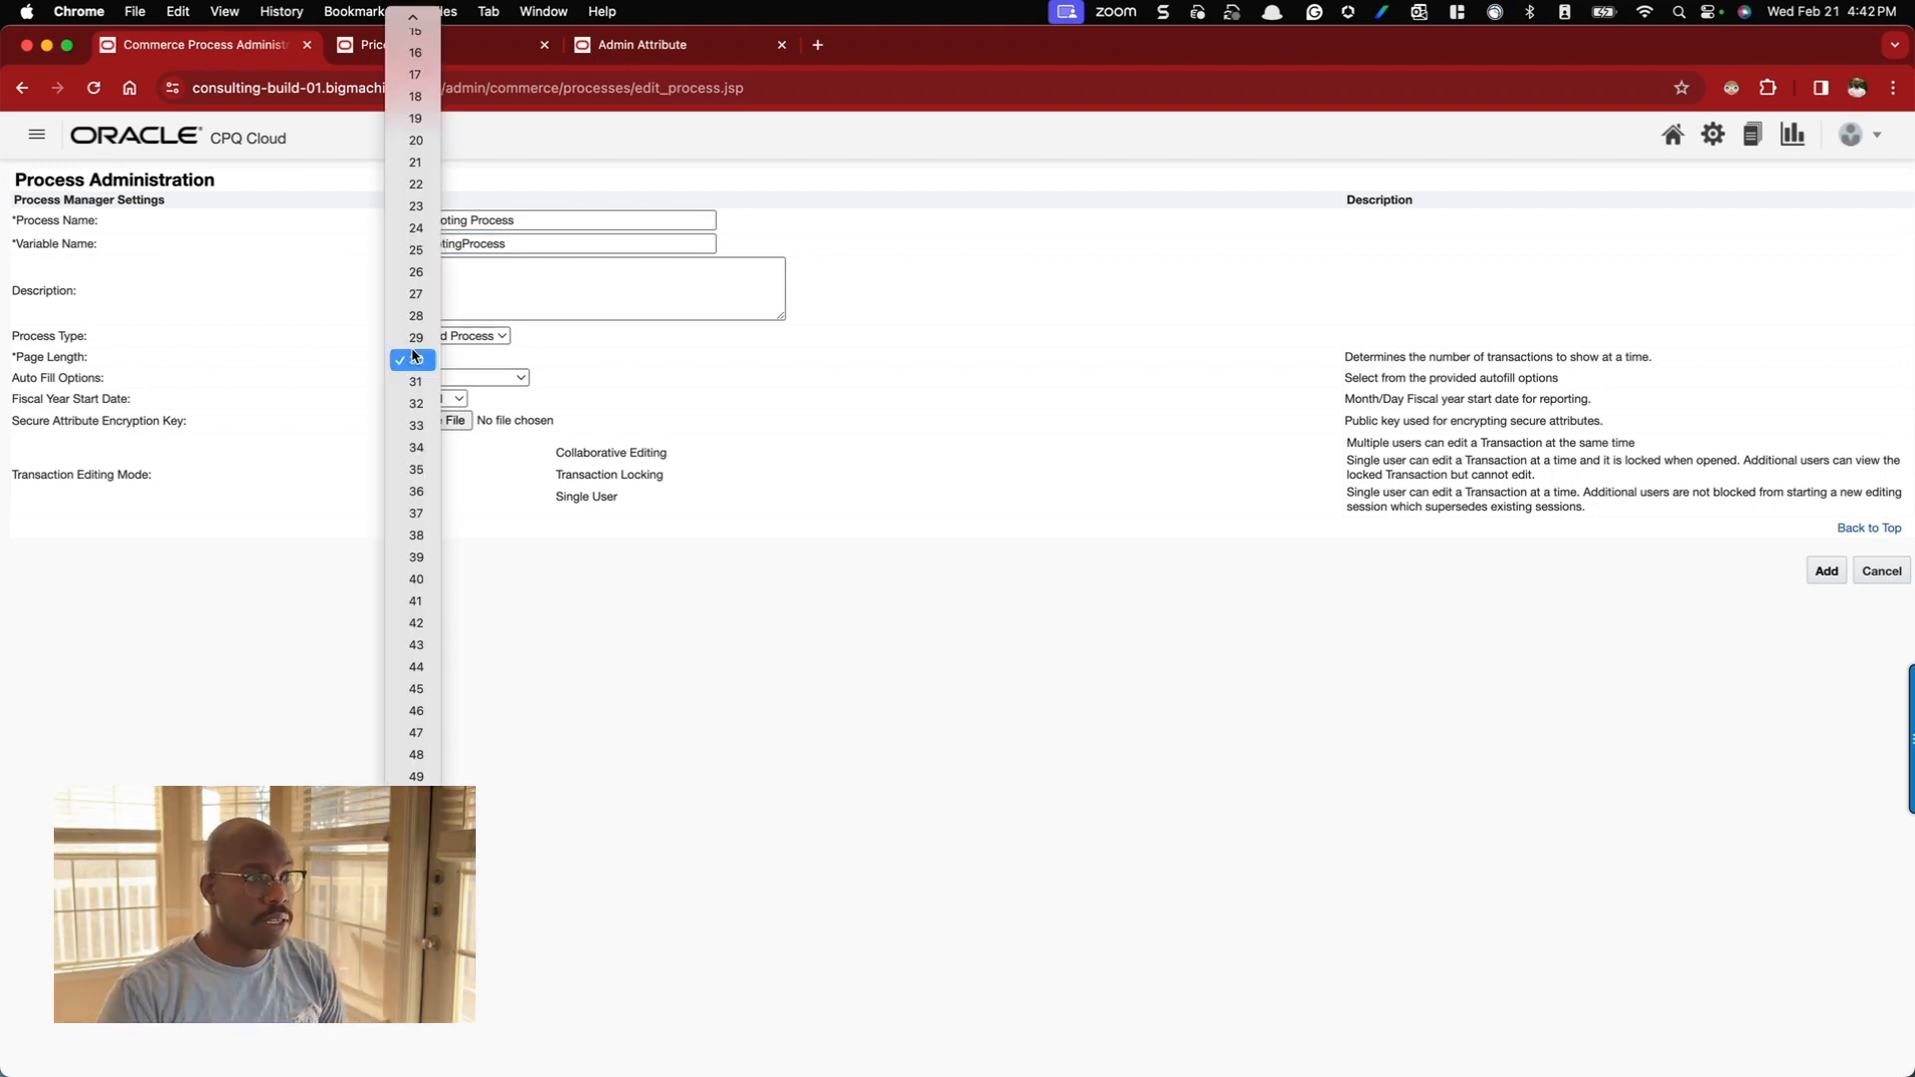
{"action": "left_click", "coordinate": [415, 358]}
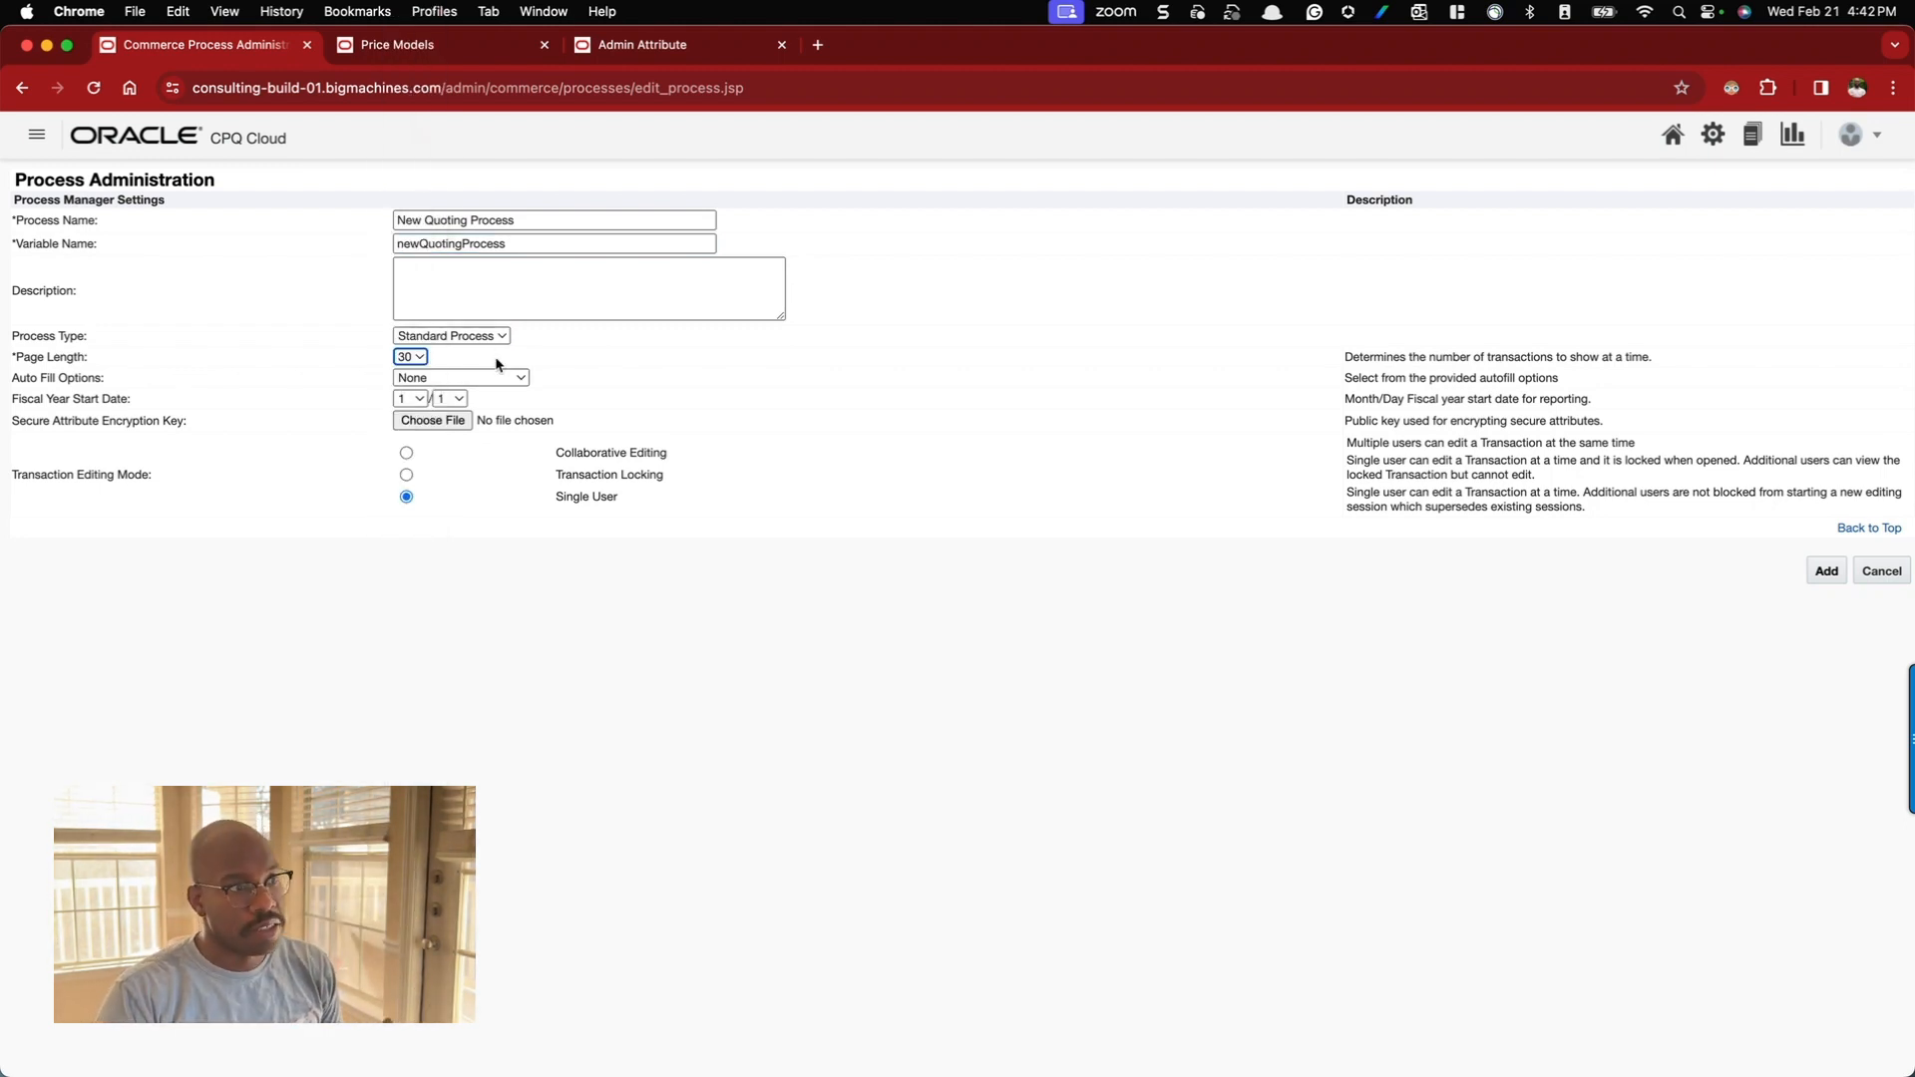
{"action": "left_click", "coordinate": [489, 379]}
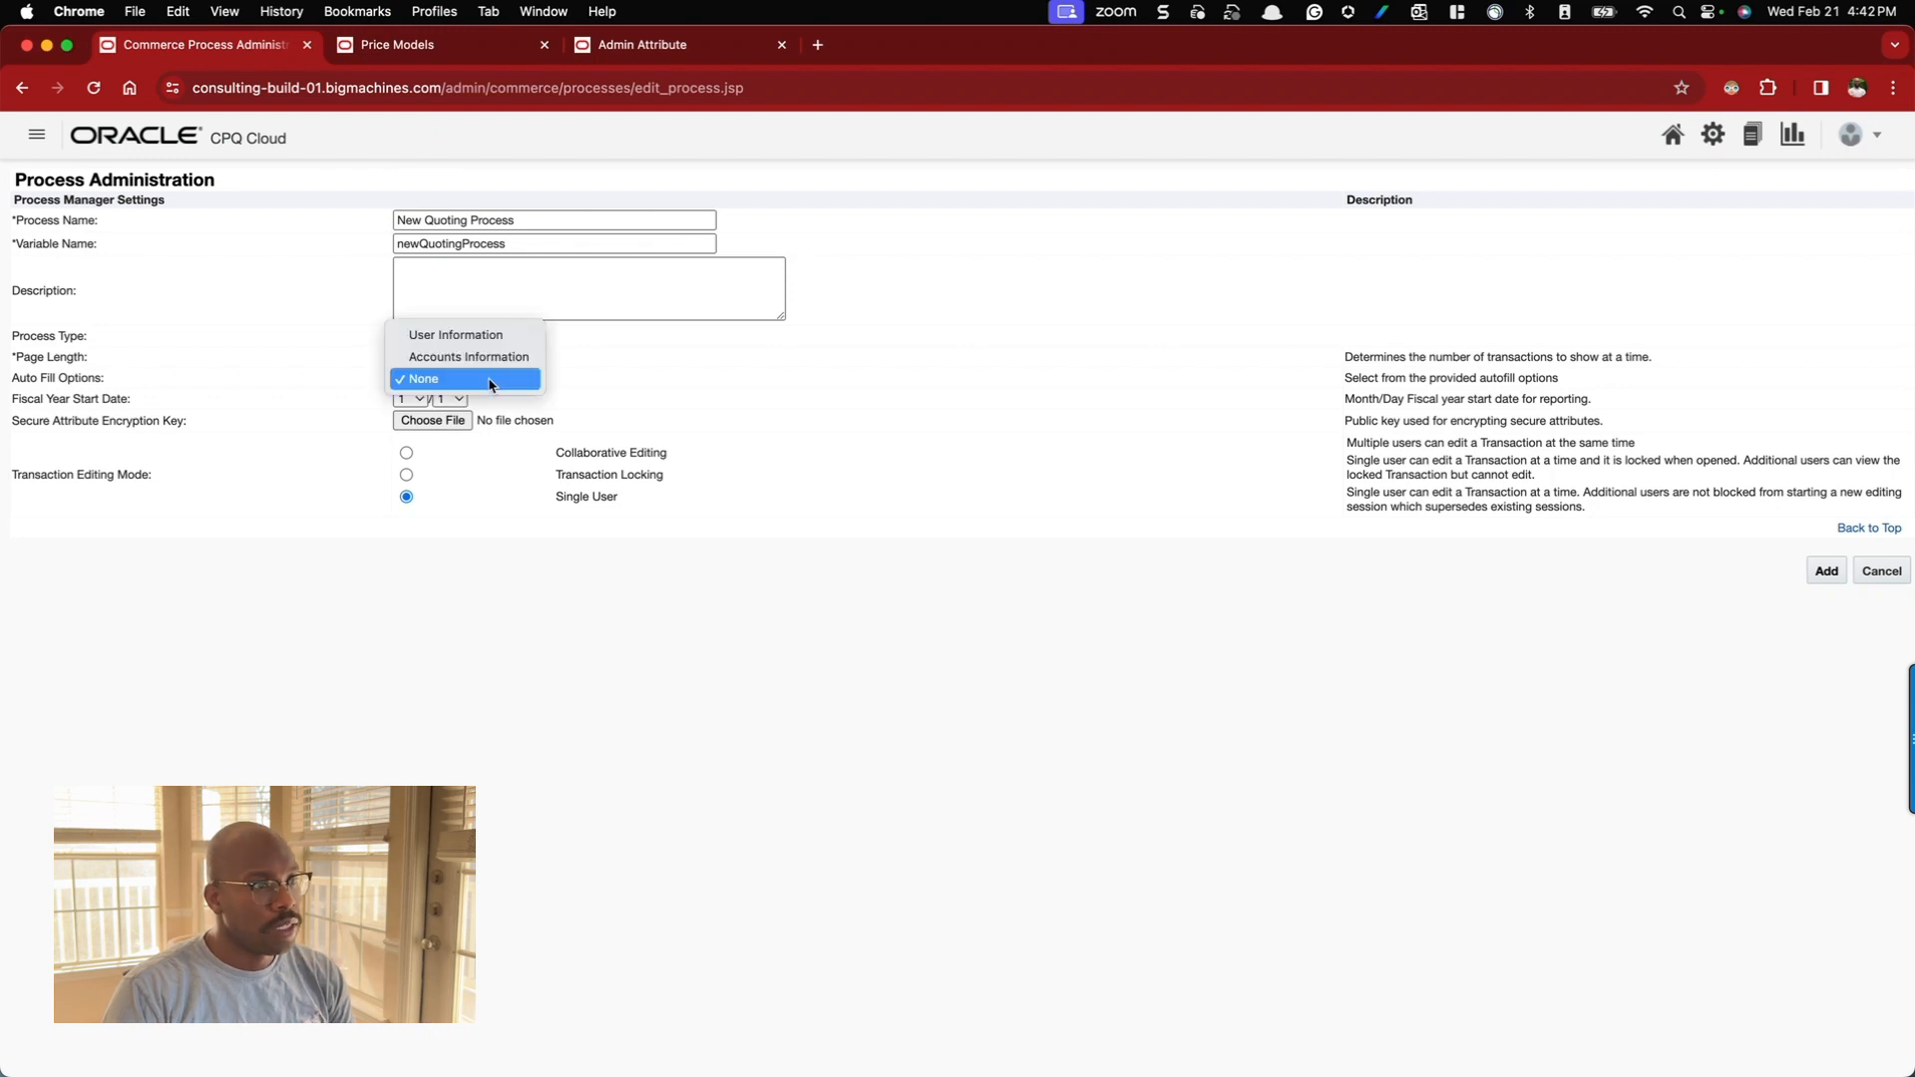
{"action": "left_click", "coordinate": [490, 383]}
{"action": "left_click", "coordinate": [475, 379]}
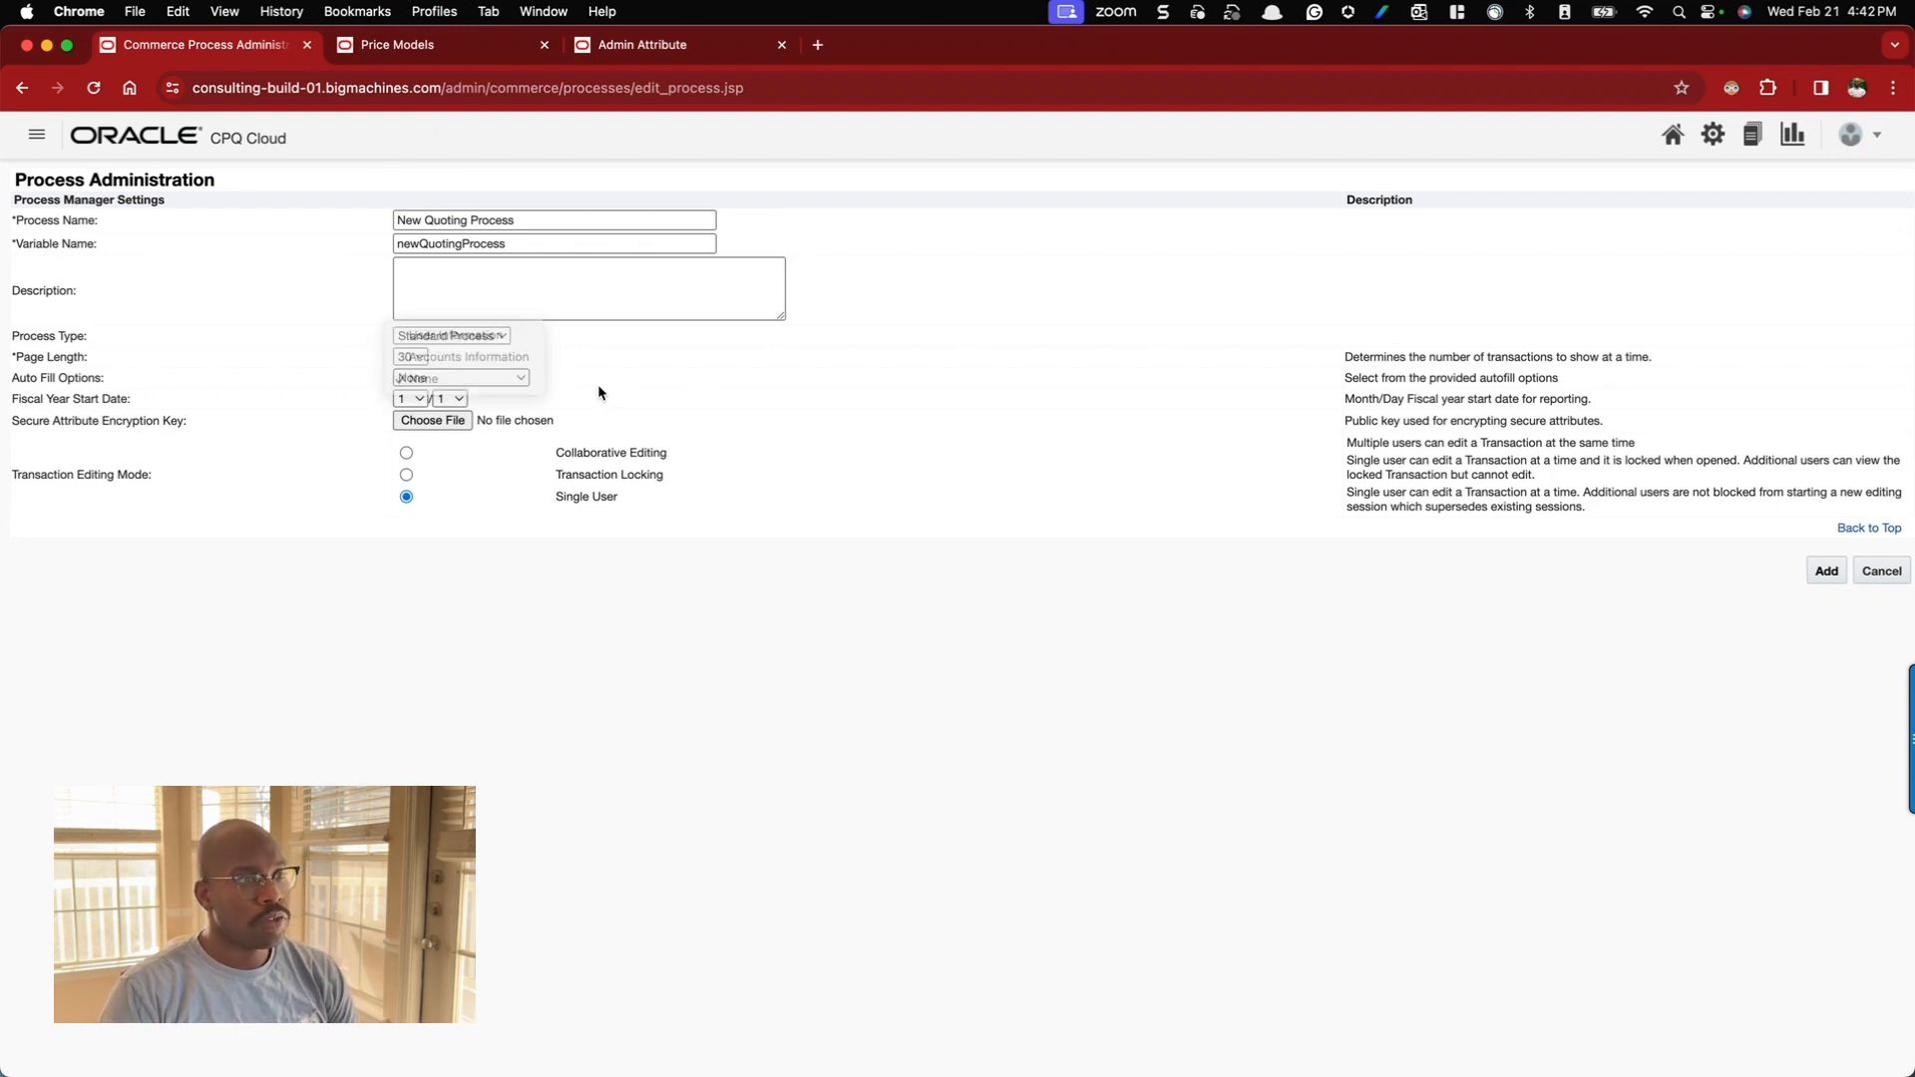
{"action": "left_click", "coordinate": [459, 398]}
{"action": "left_click", "coordinate": [619, 377]}
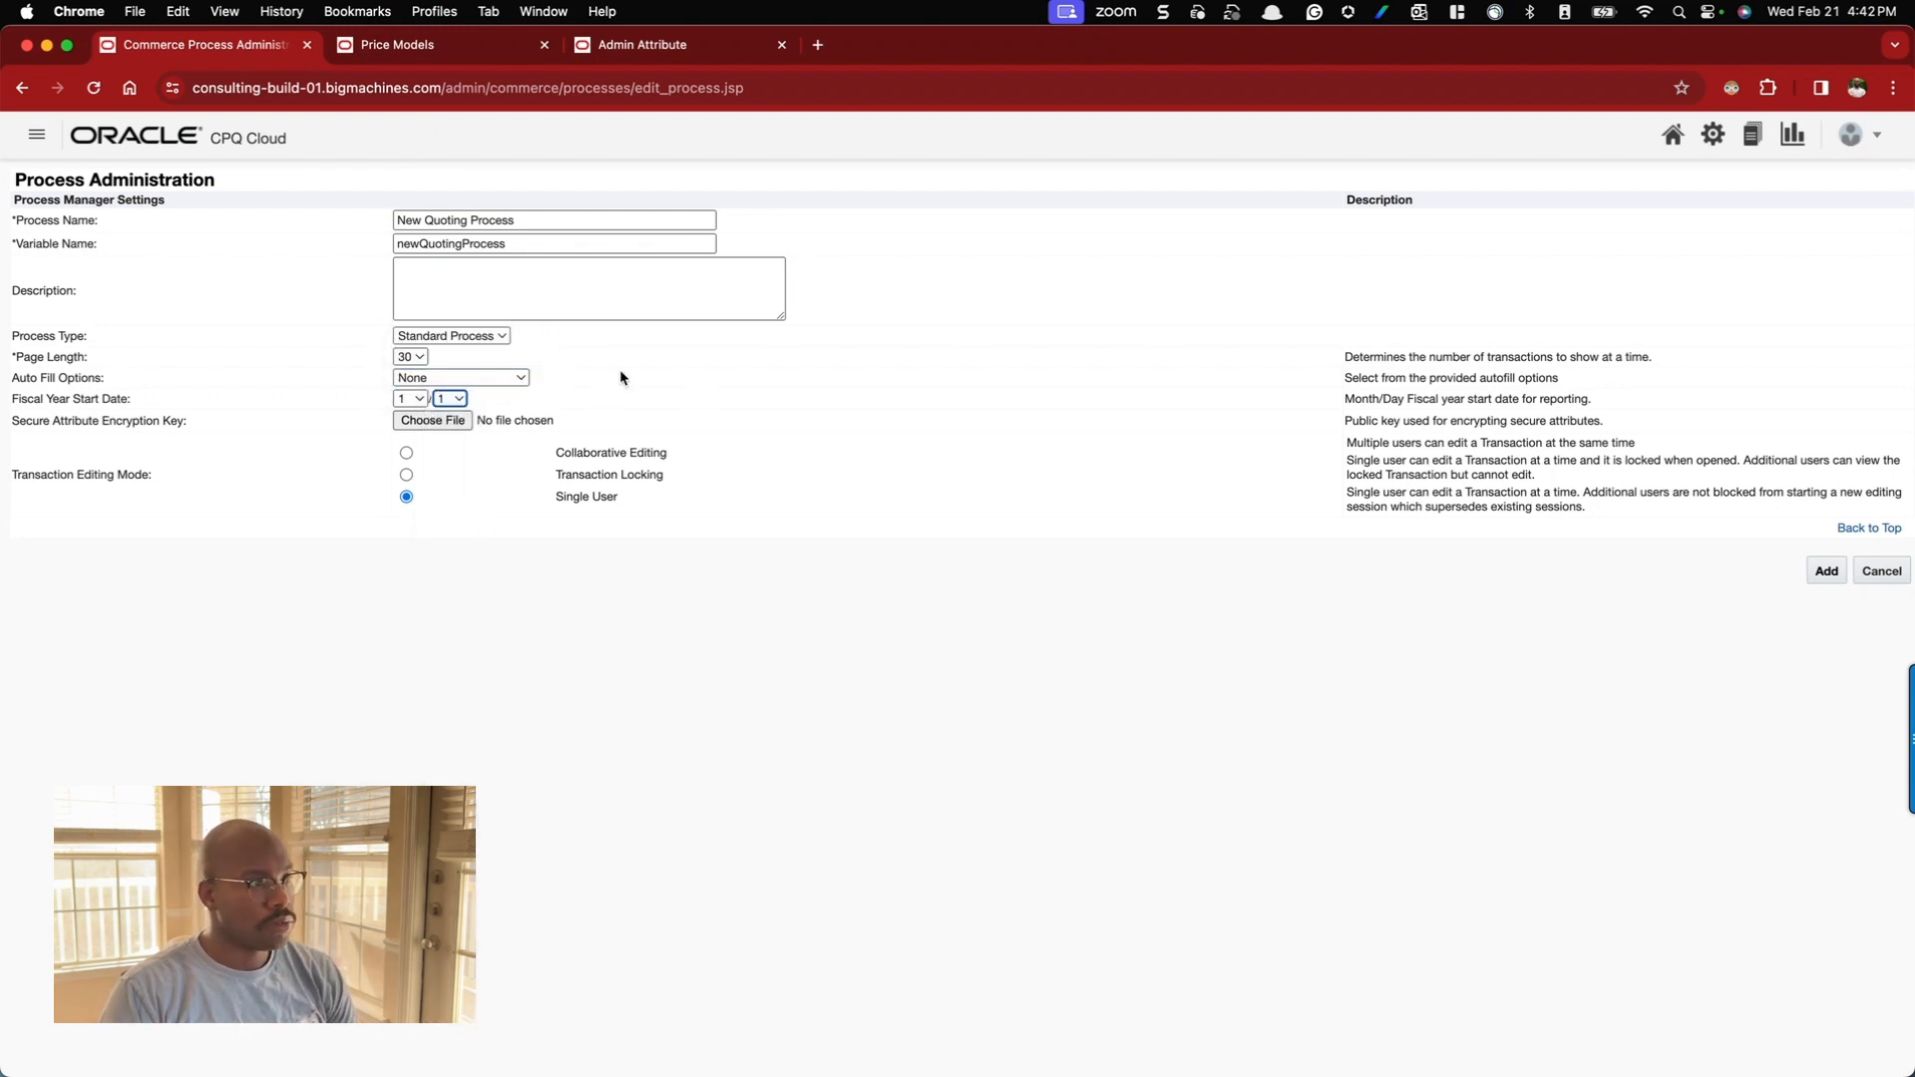
{"action": "left_click", "coordinate": [416, 399]}
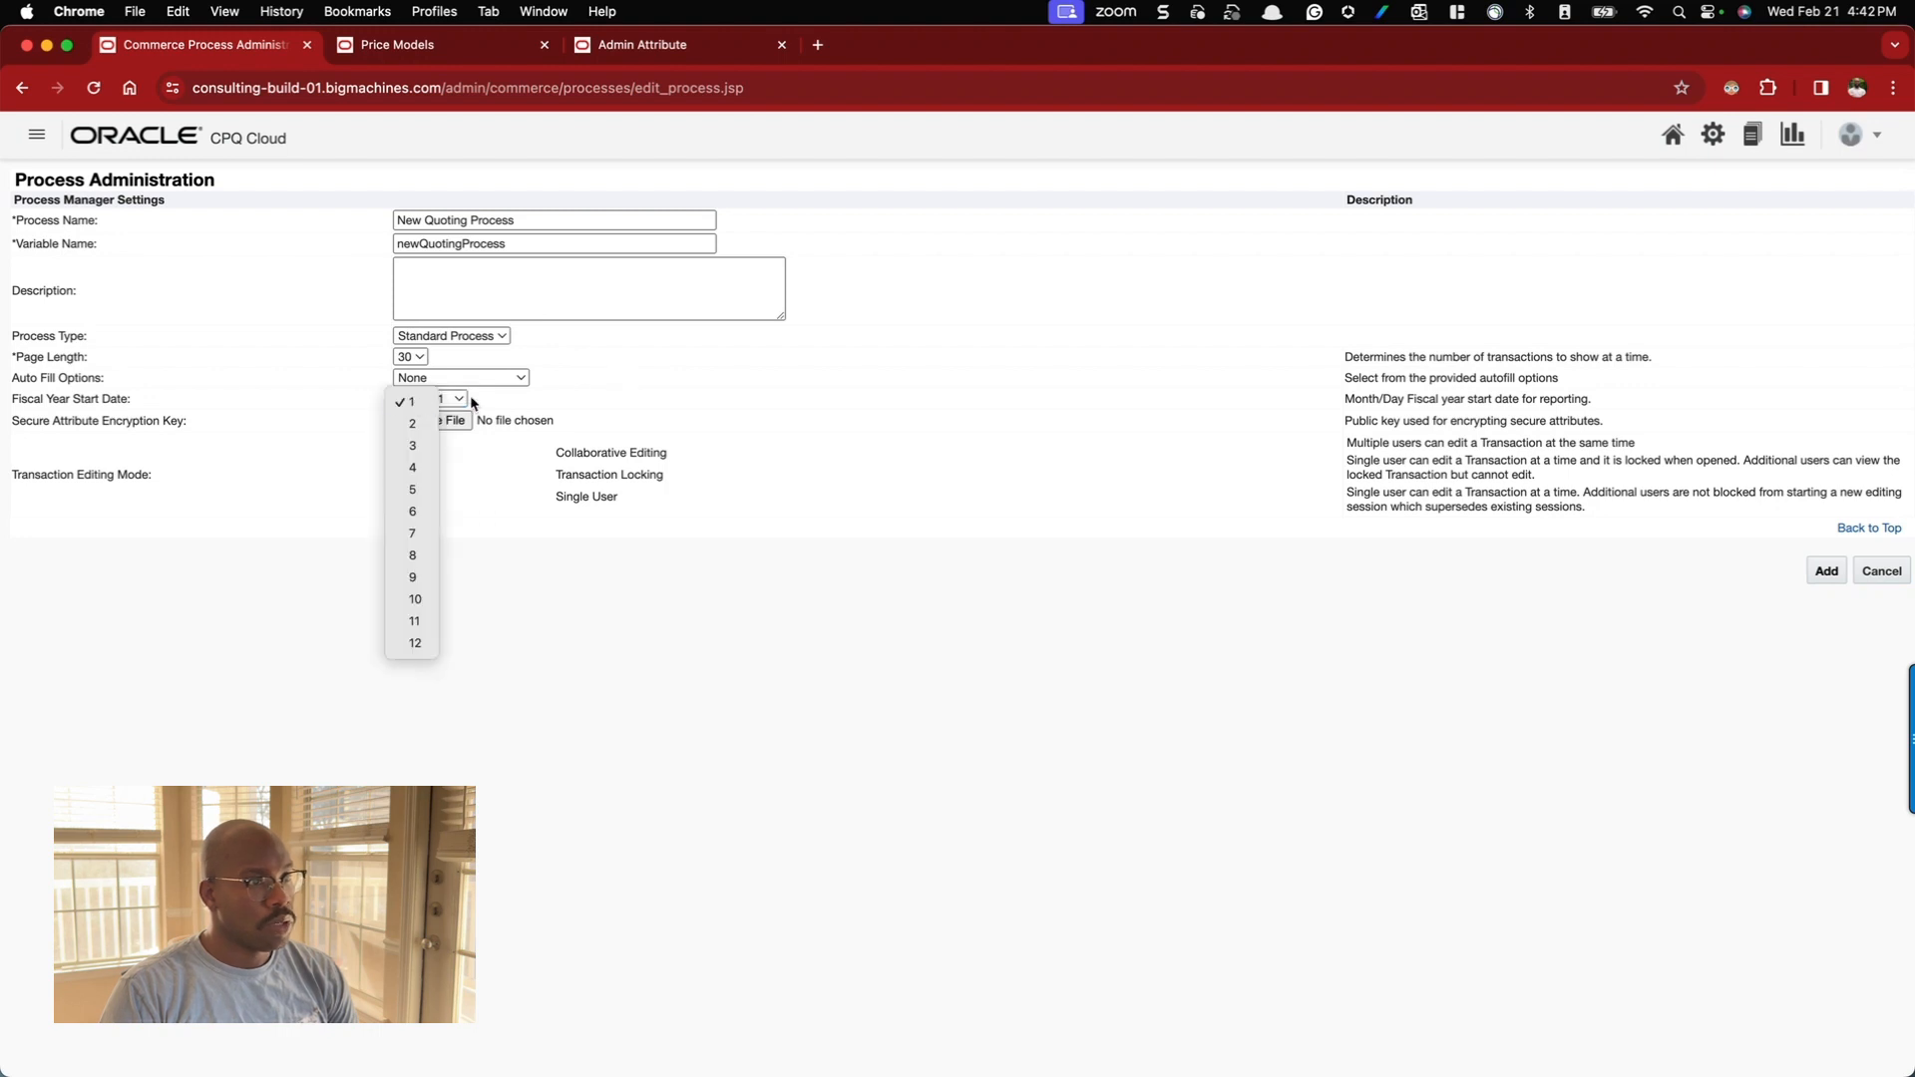
{"action": "left_click", "coordinate": [544, 404]}
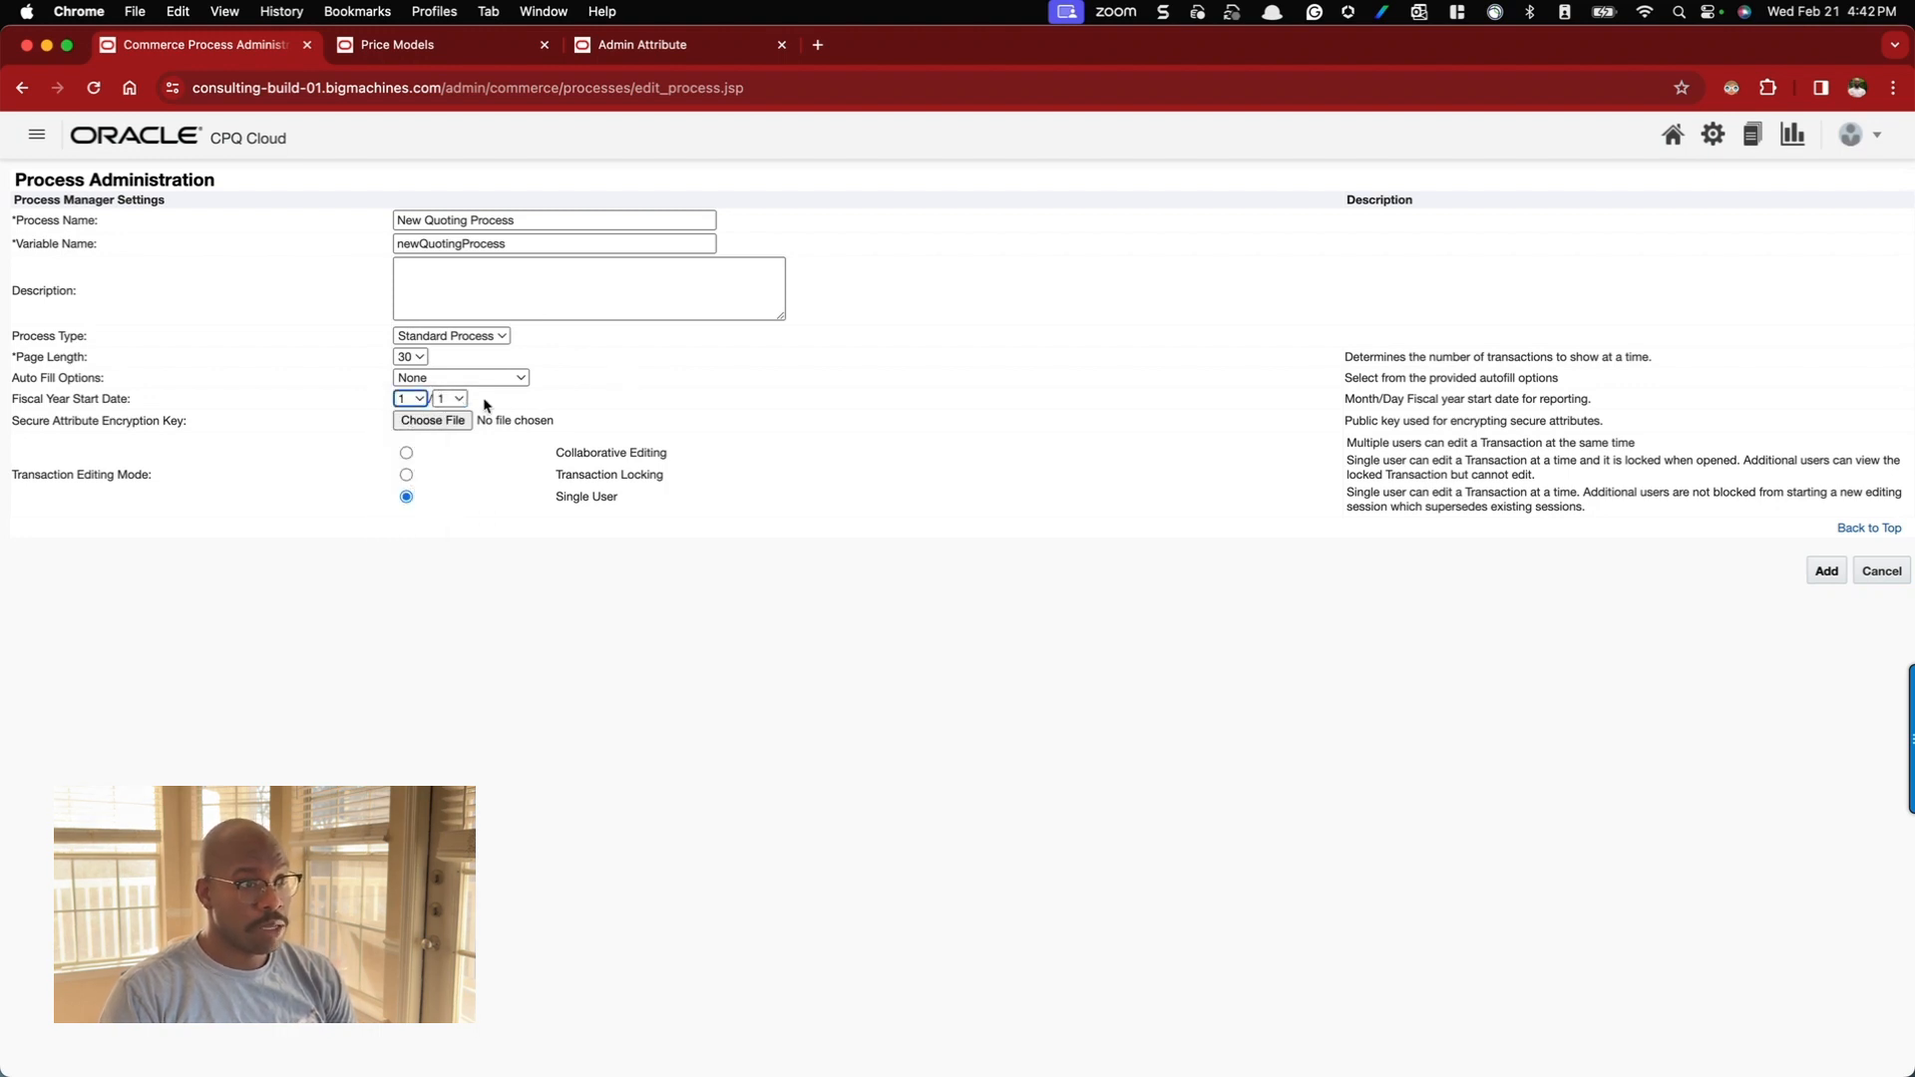
{"action": "left_click", "coordinate": [504, 398]}
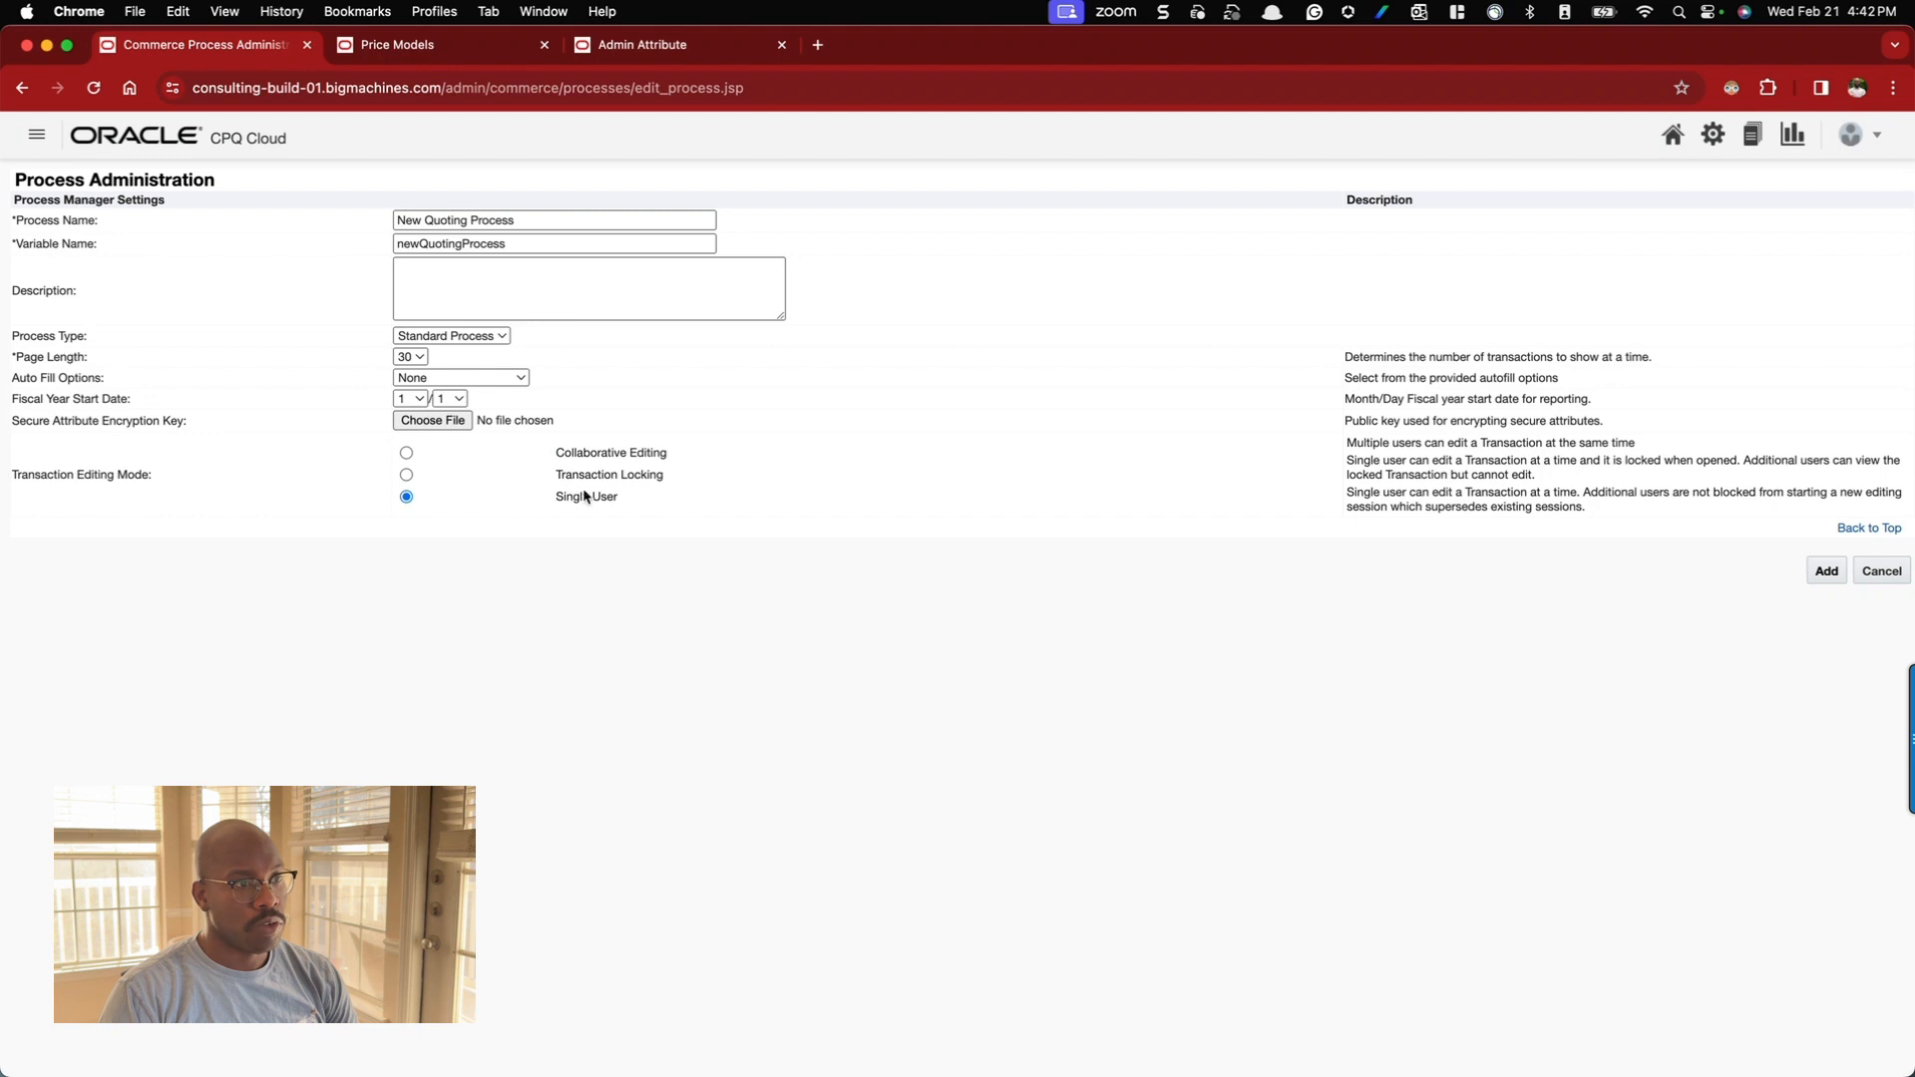
- Examine the Single User, Transaction Locking and Collaborative Editing transaction editing modes
{"action": "left_click_drag", "start_coordinate": [575, 499], "coordinate": [612, 495]}
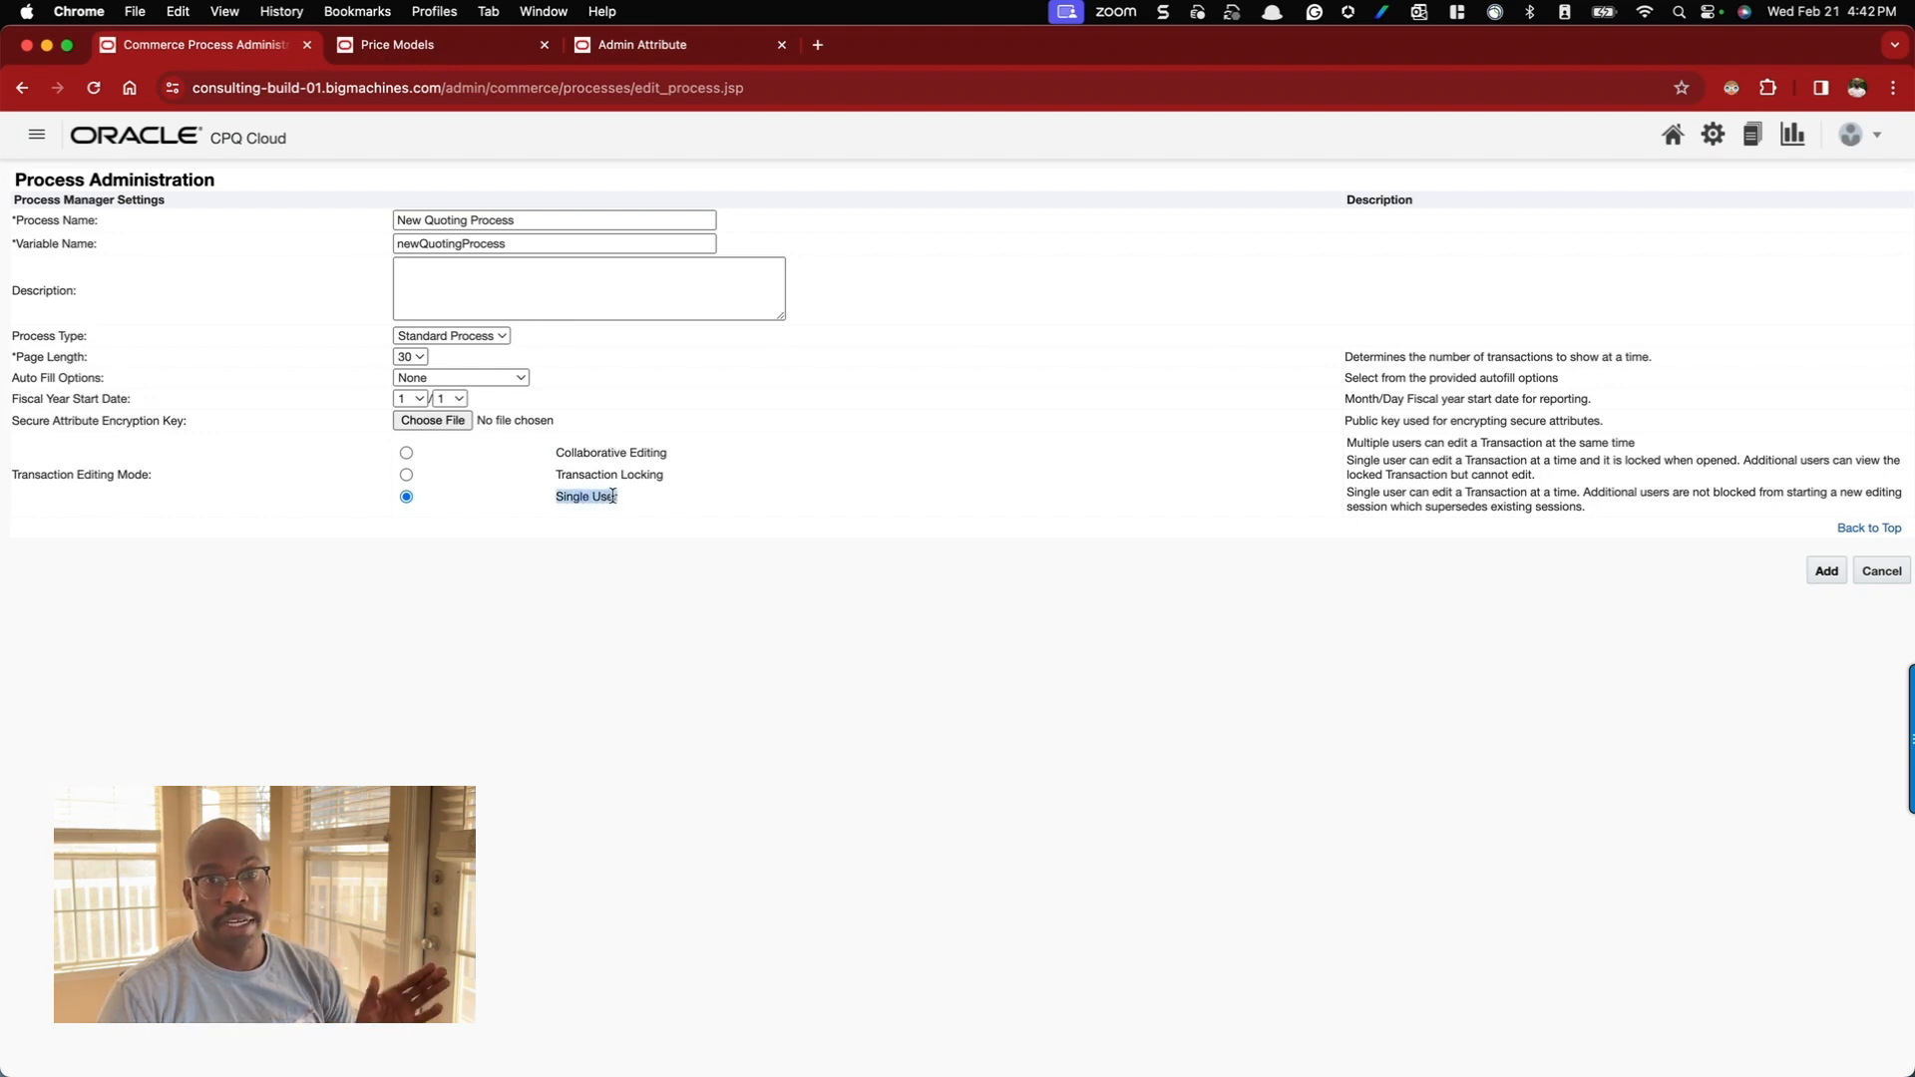
{"action": "left_click_drag", "start_coordinate": [612, 495], "coordinate": [674, 485]}
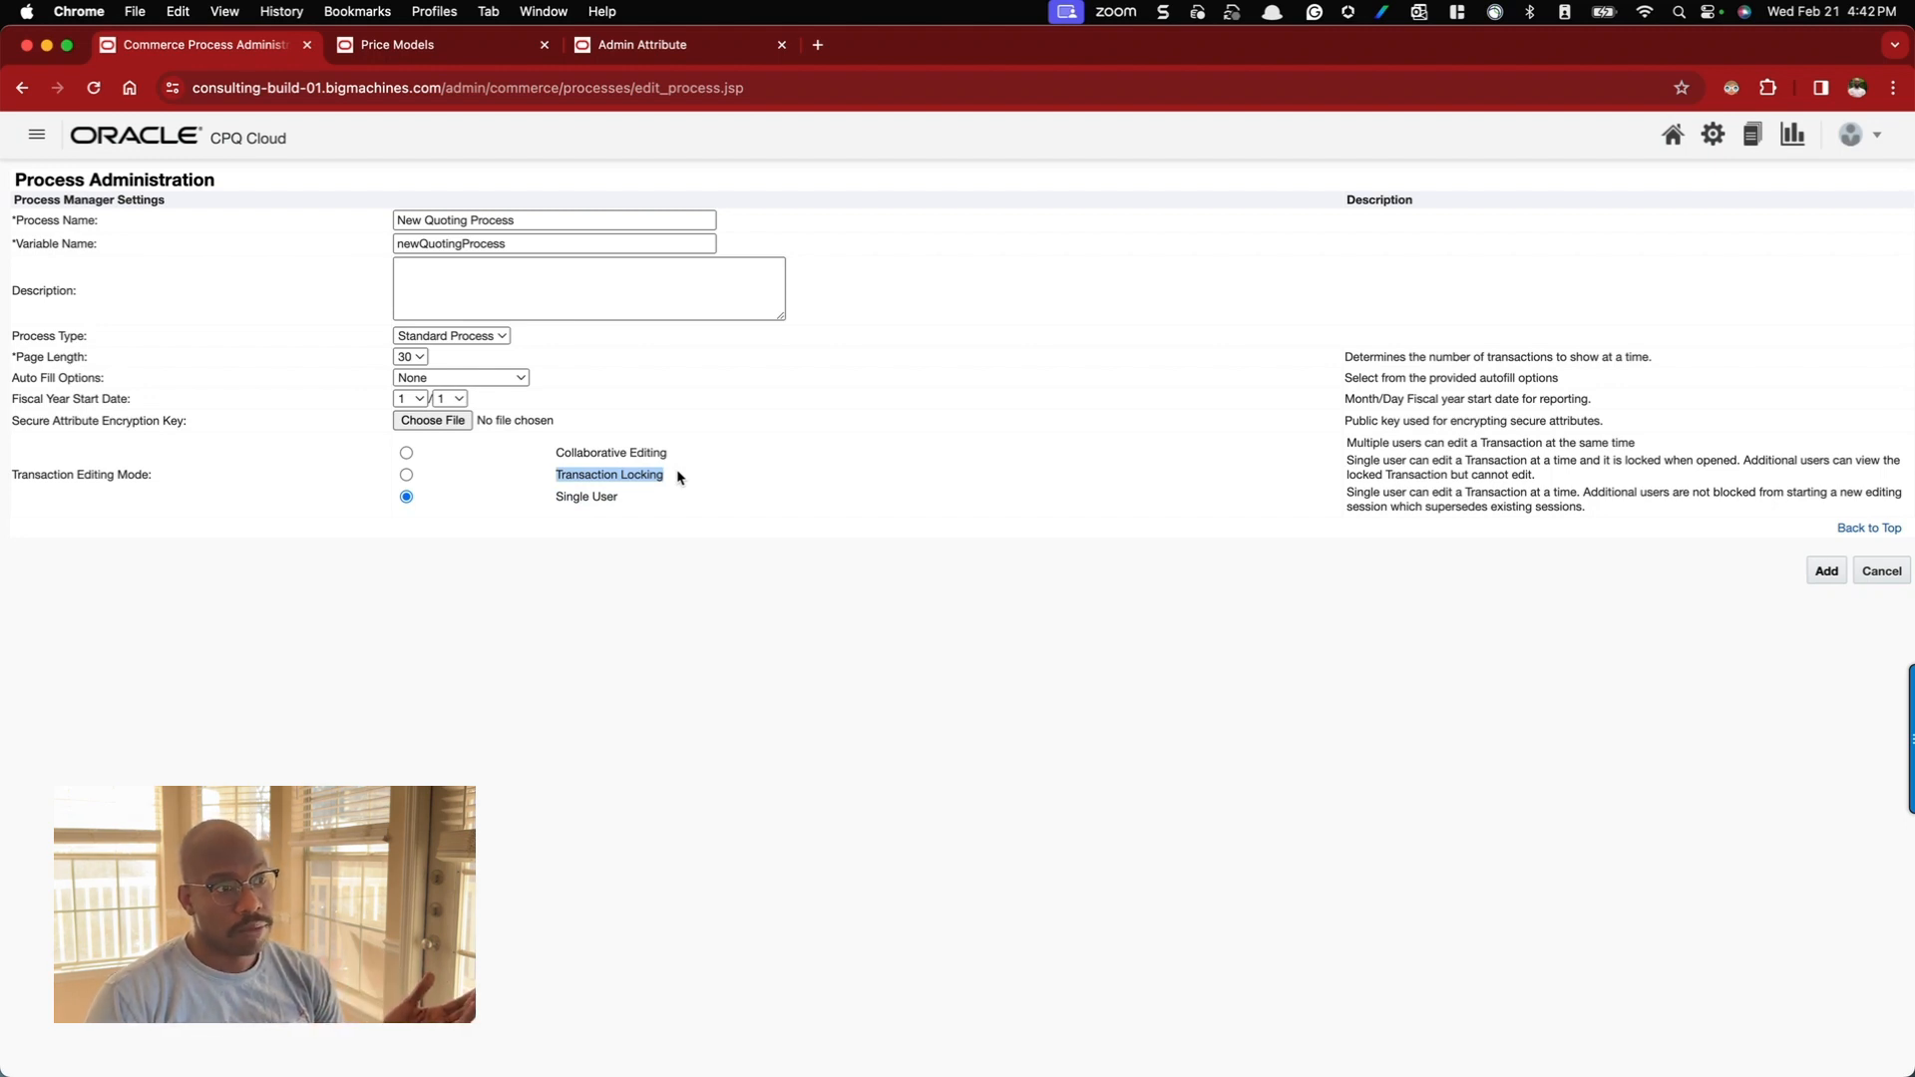
{"action": "left_click_drag", "start_coordinate": [595, 452], "coordinate": [647, 449]}
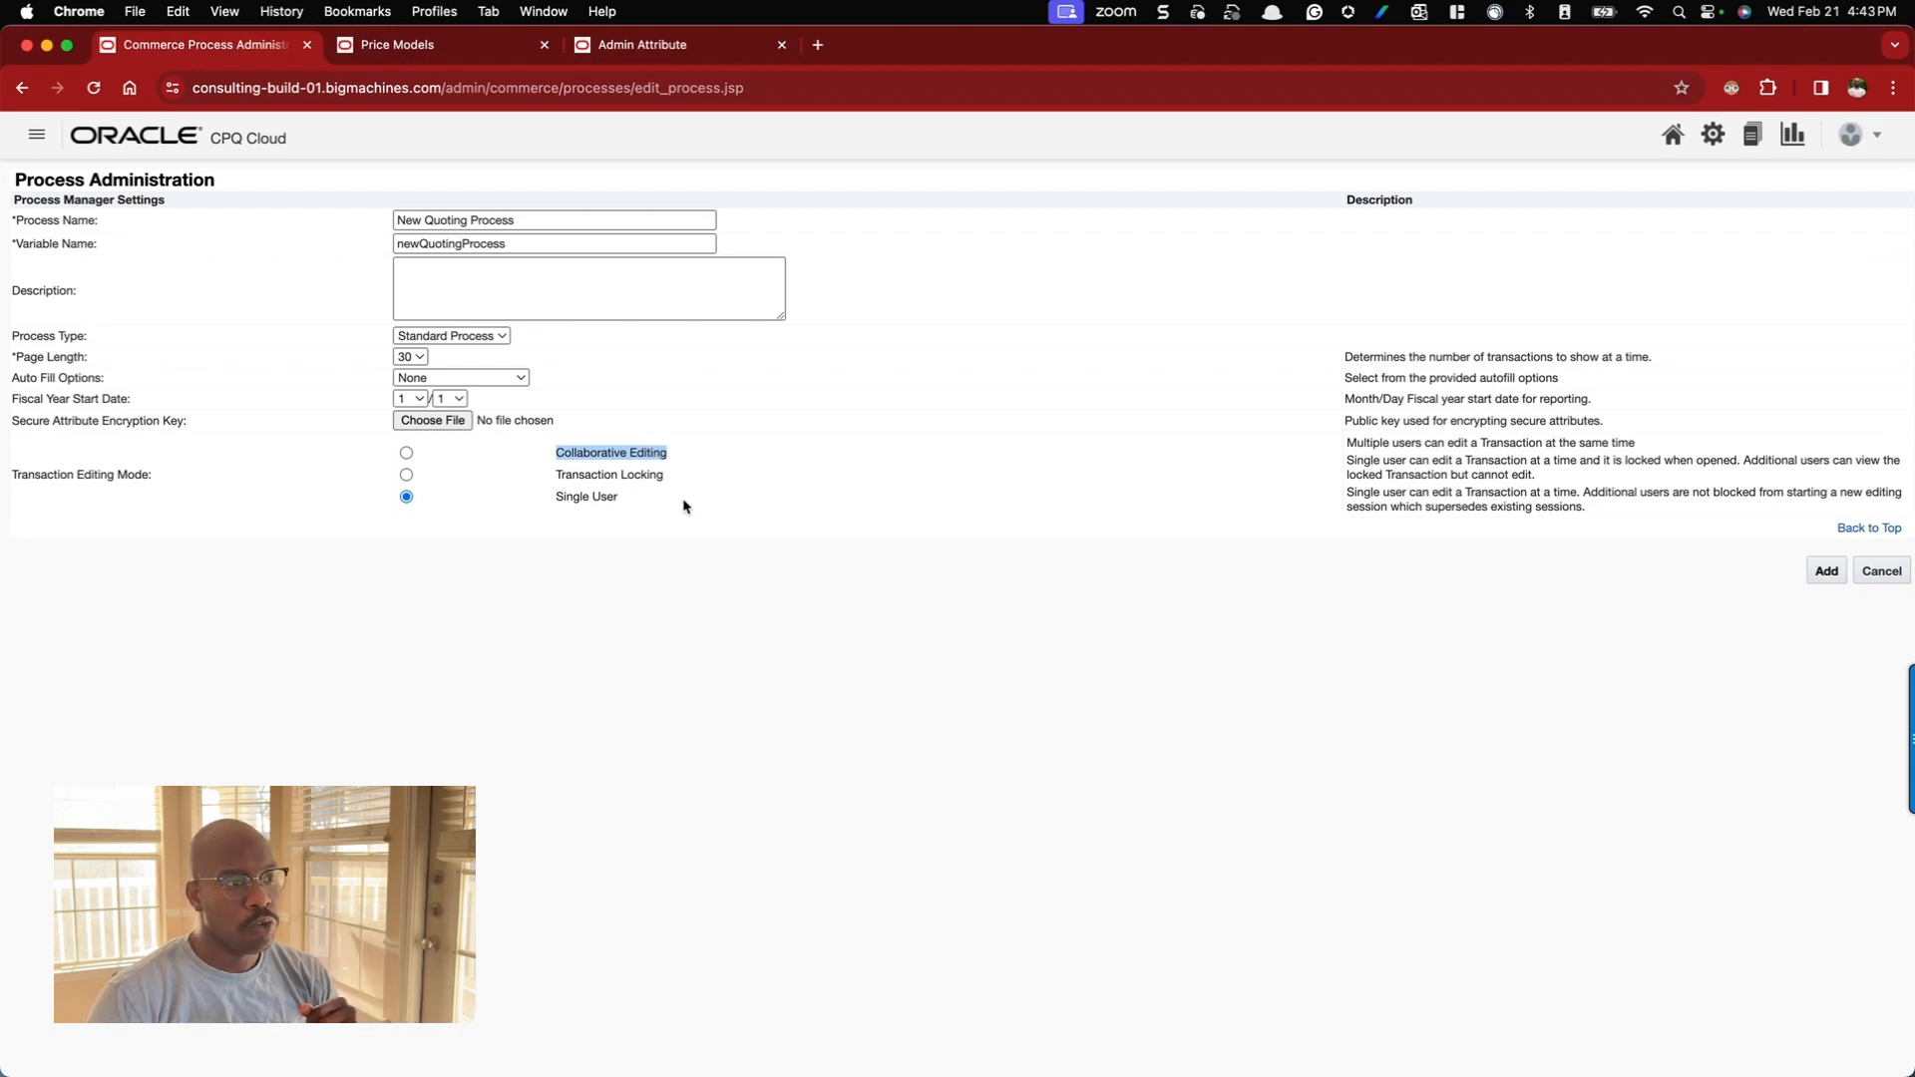
{"action": "left_click", "coordinate": [573, 497]}
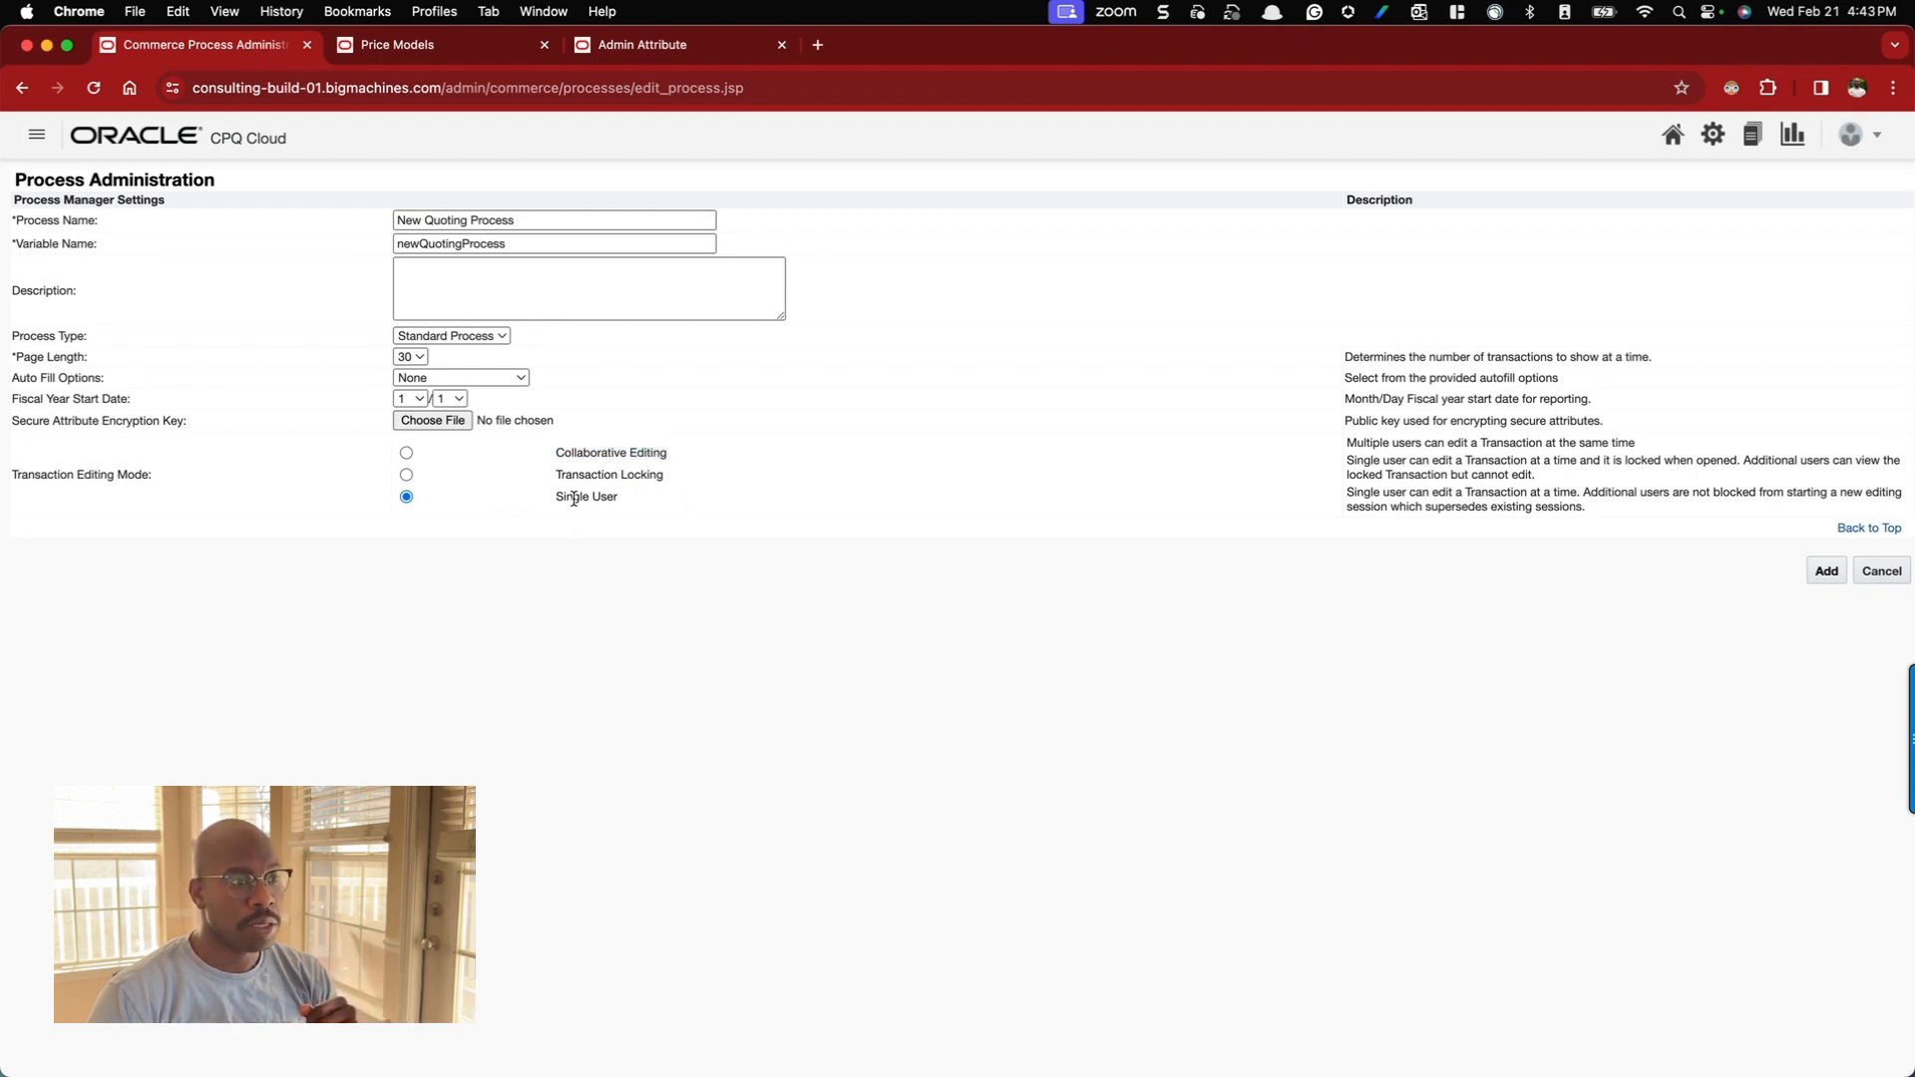
- Add the New Quoting Process with Single User editing mode and refresh its creation status
{"action": "left_click", "coordinate": [1825, 570]}
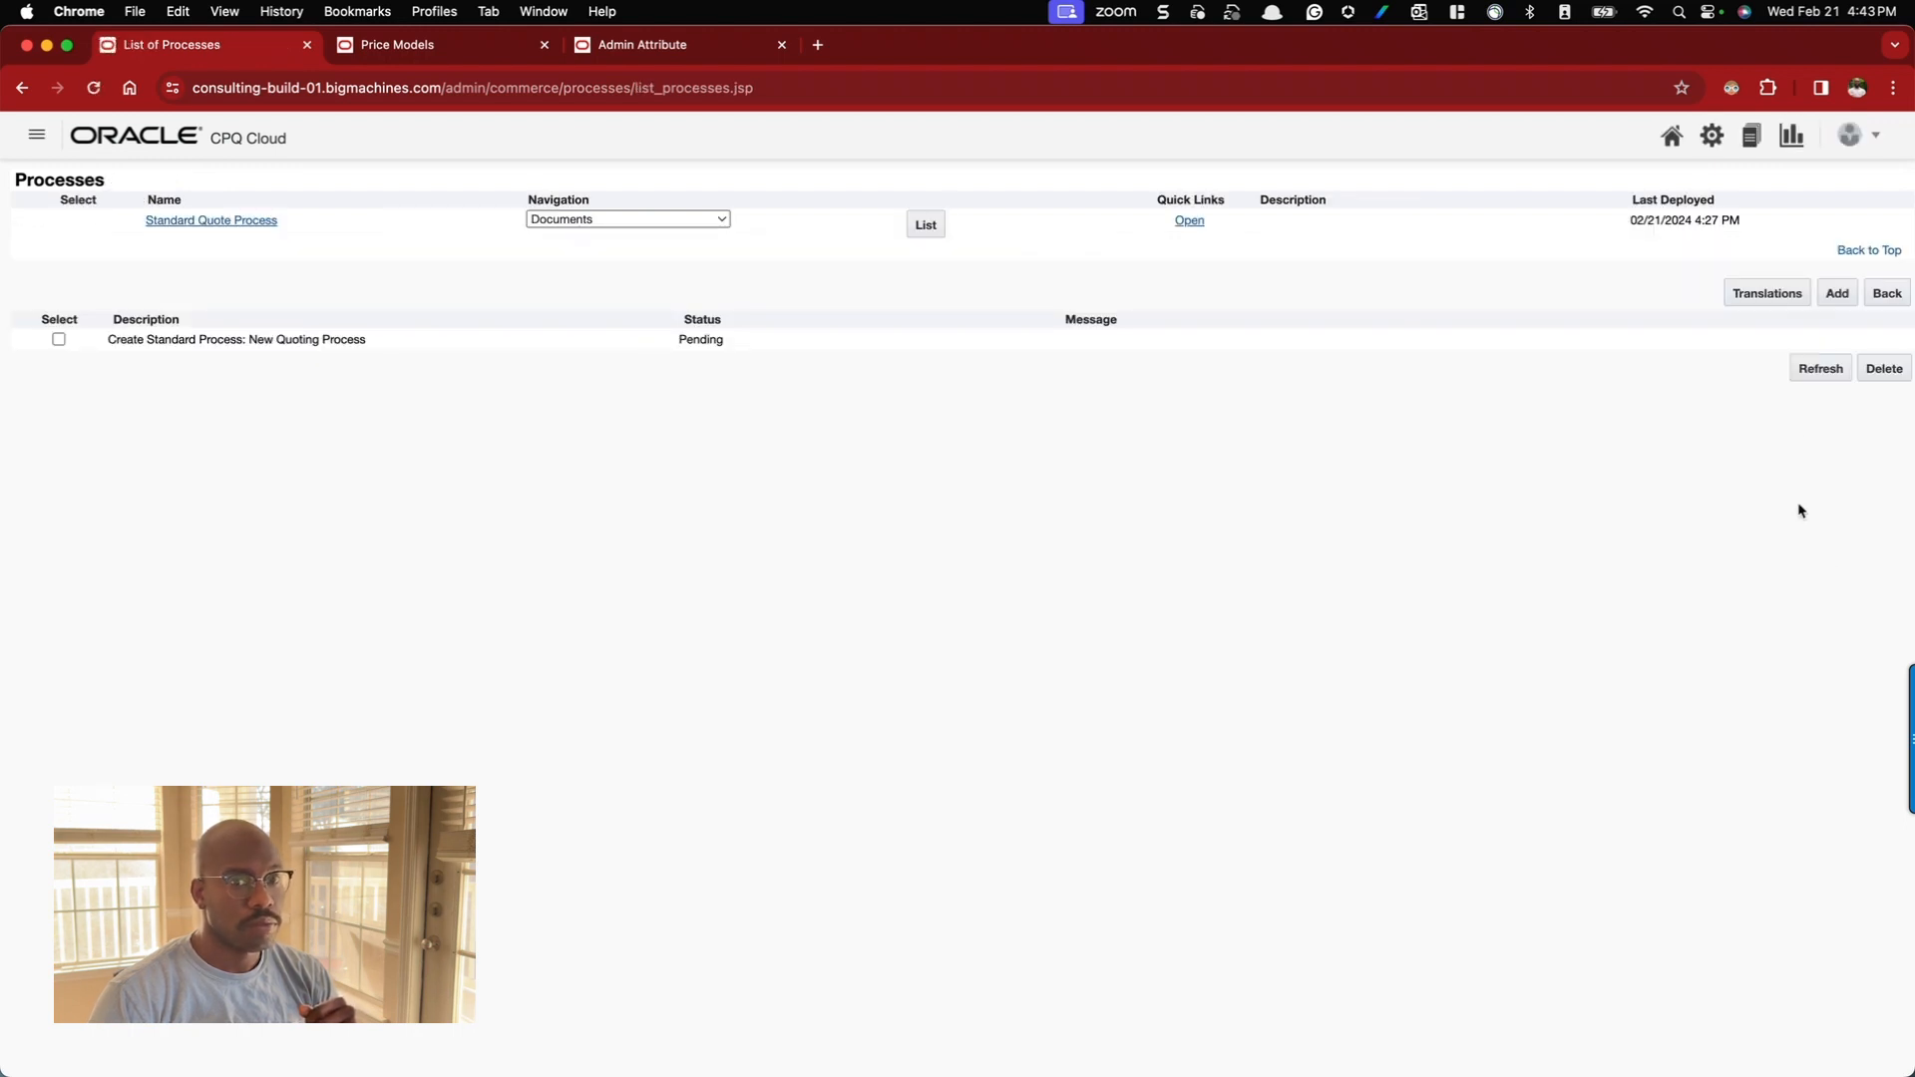
{"action": "left_click", "coordinate": [1810, 379]}
{"action": "left_click", "coordinate": [1815, 378]}
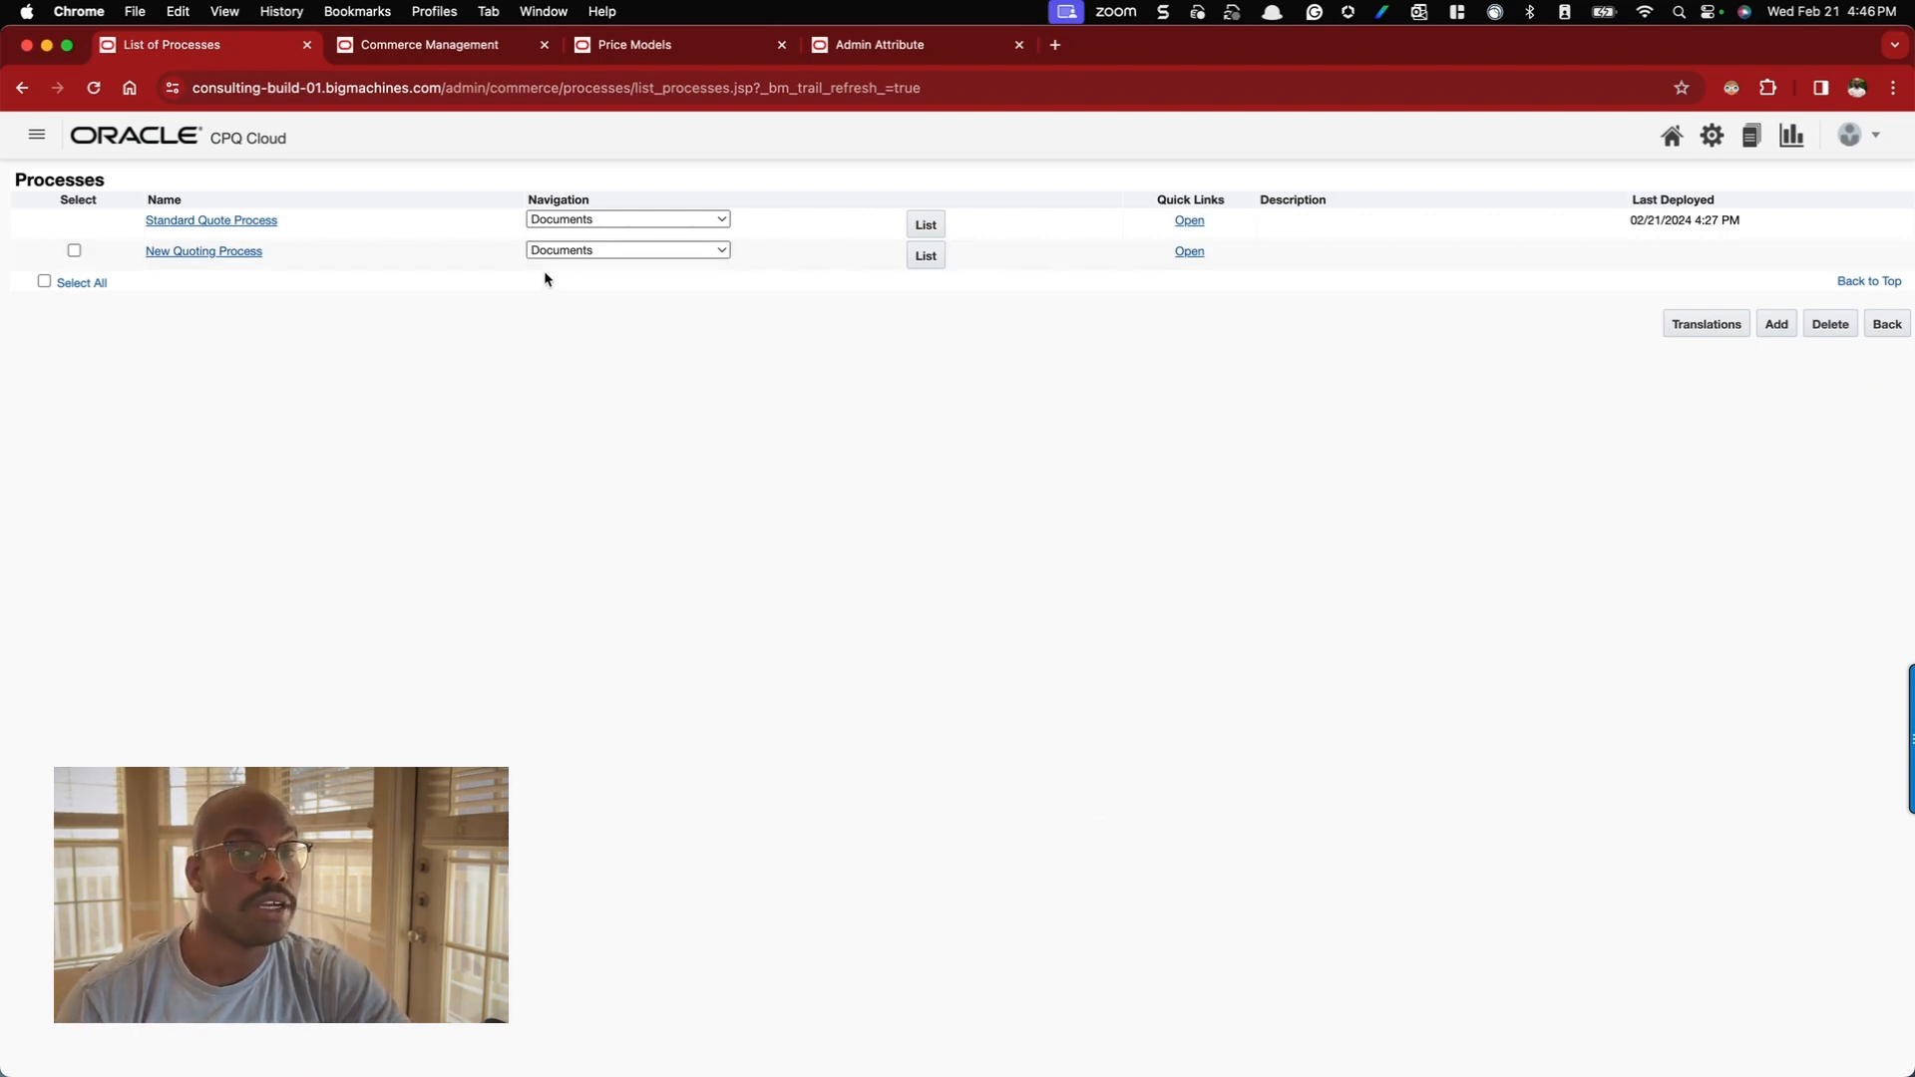
{"action": "double_click", "coordinate": [1663, 200]}
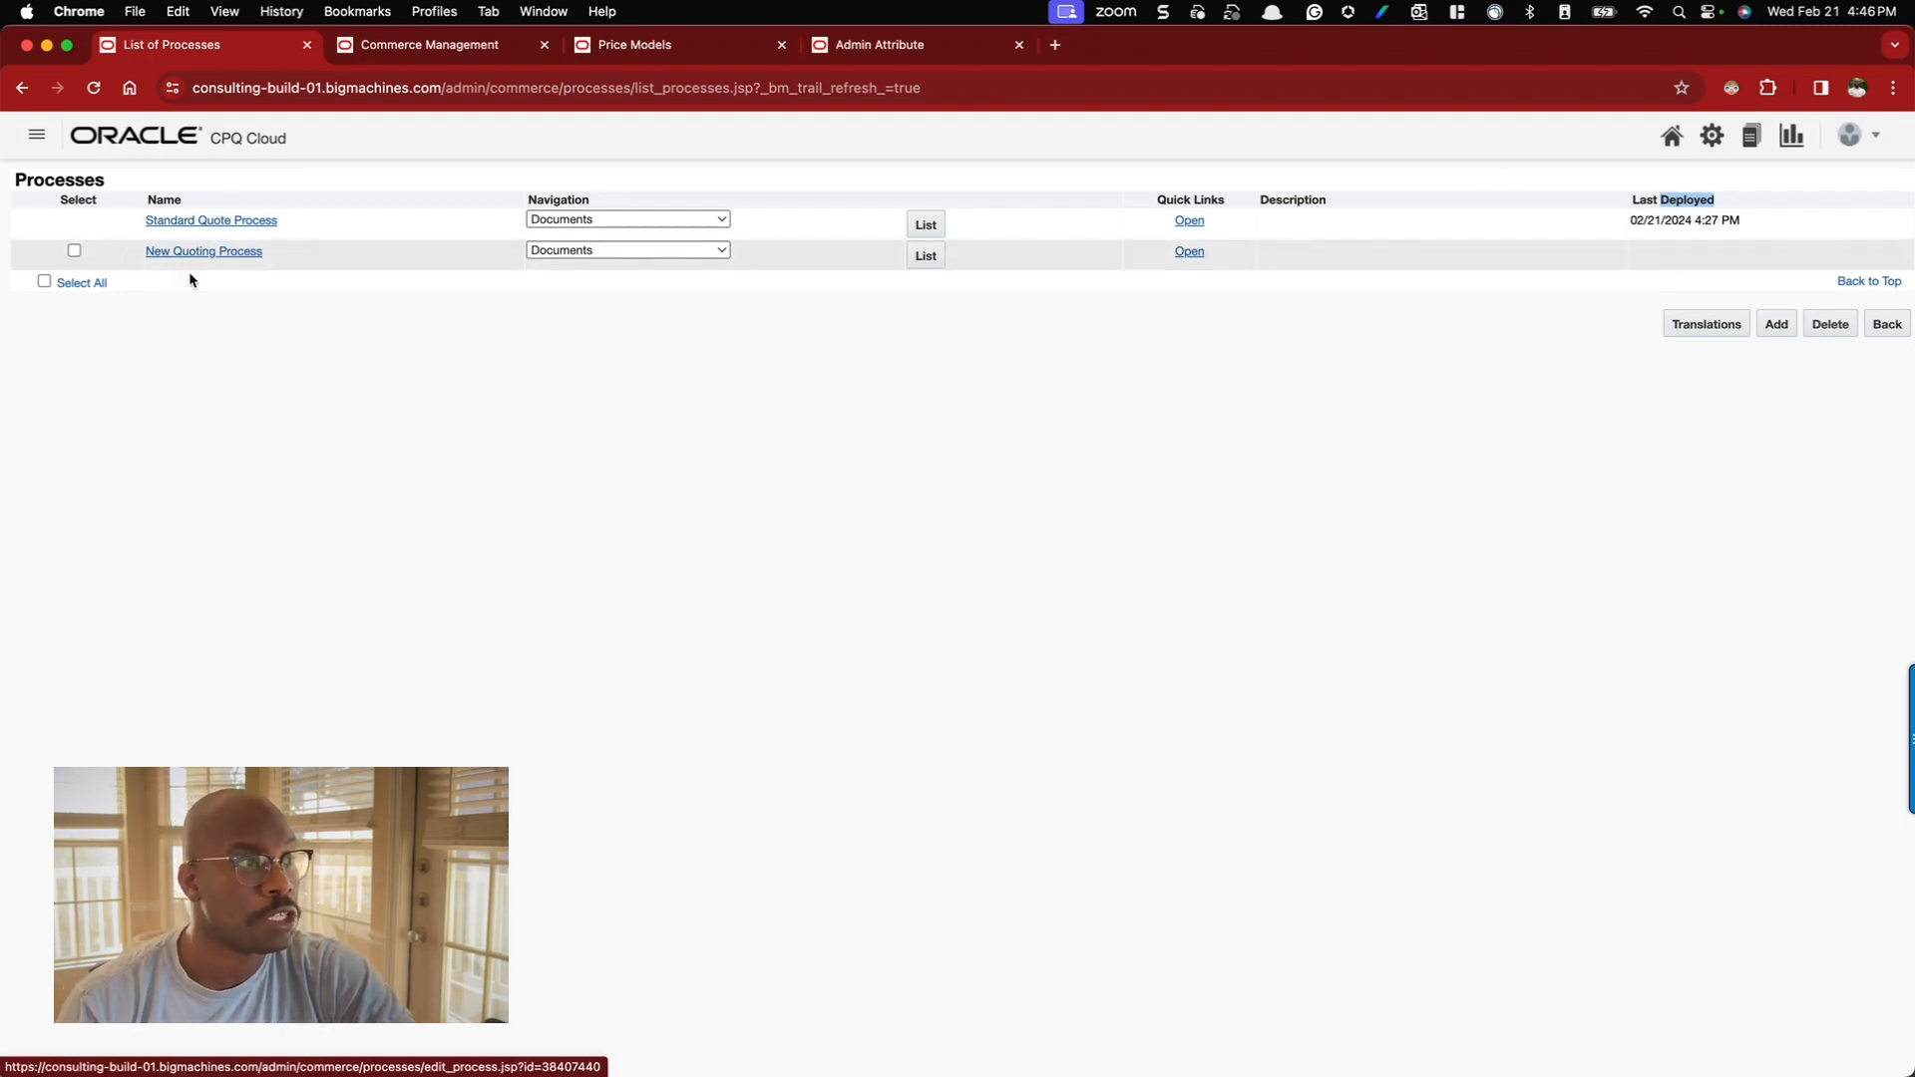
{"action": "left_click", "coordinate": [505, 267]}
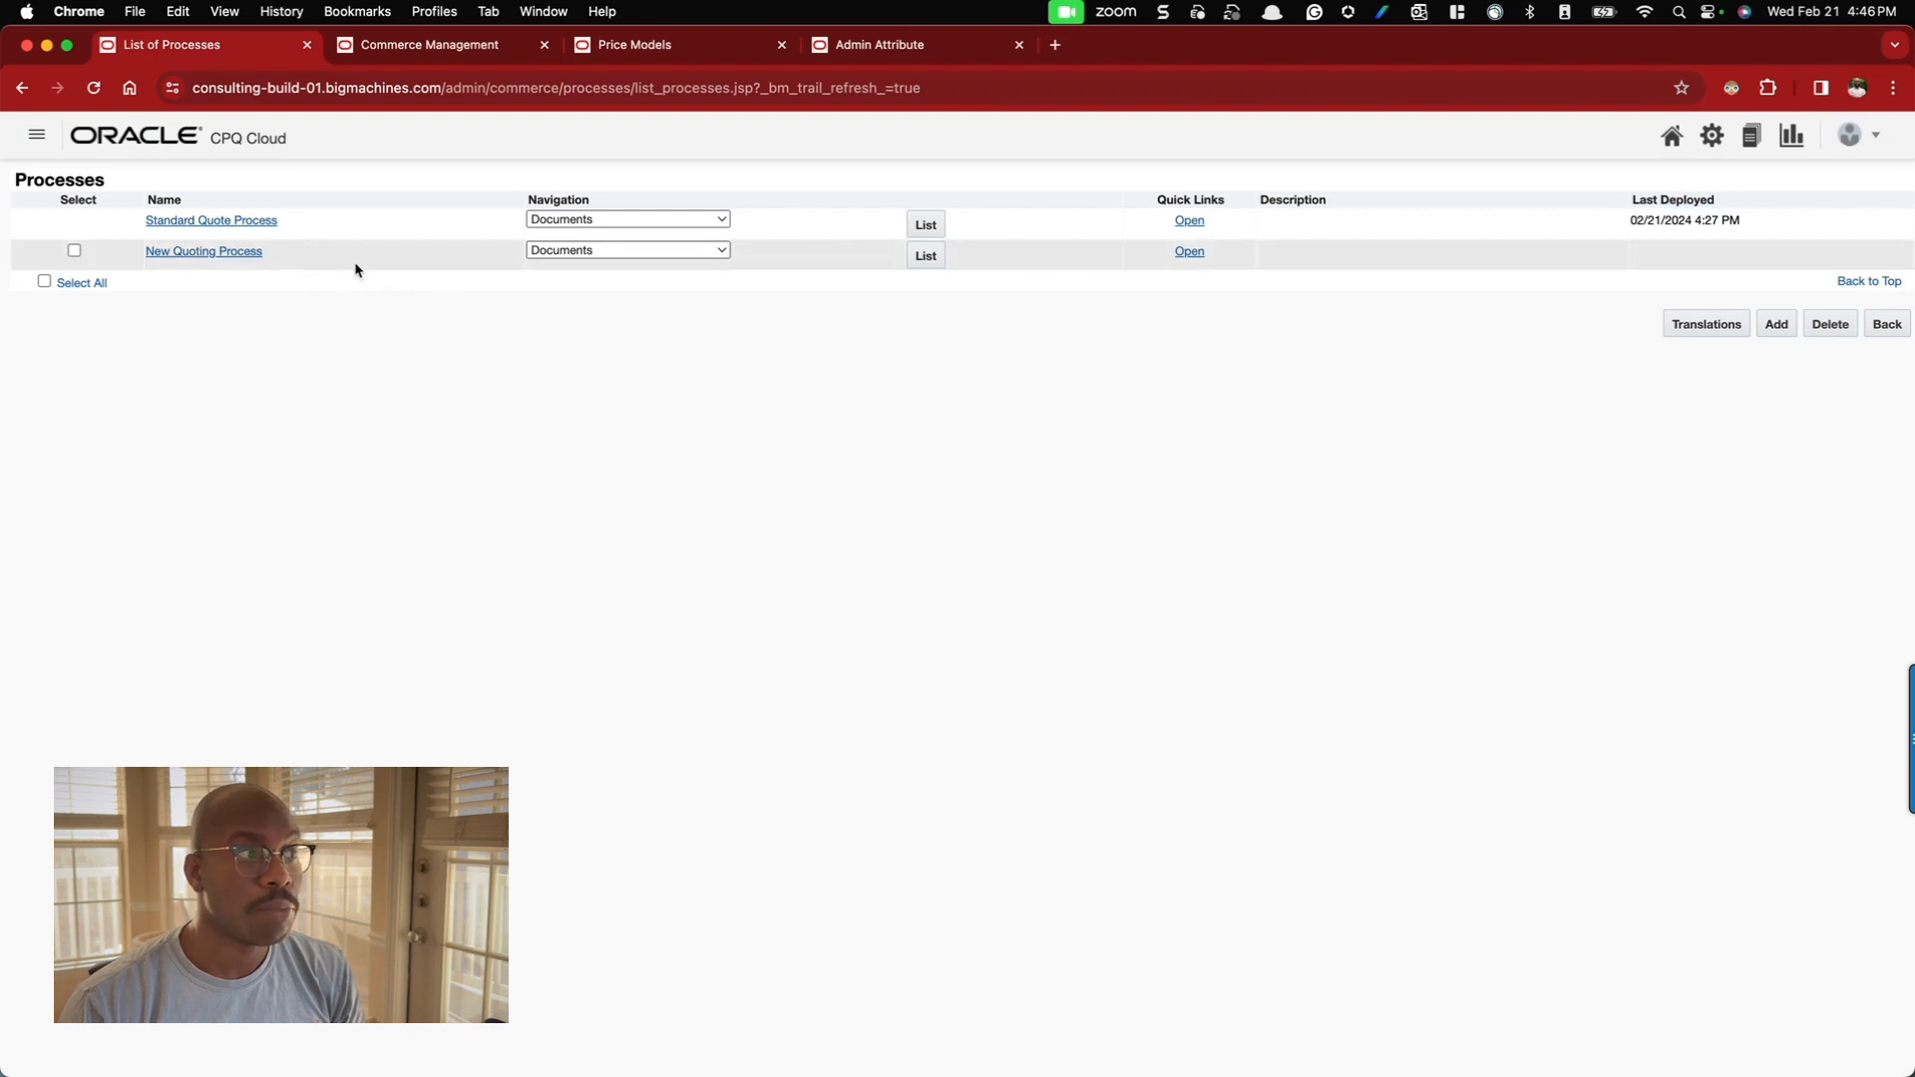
{"action": "left_click", "coordinate": [74, 250]}
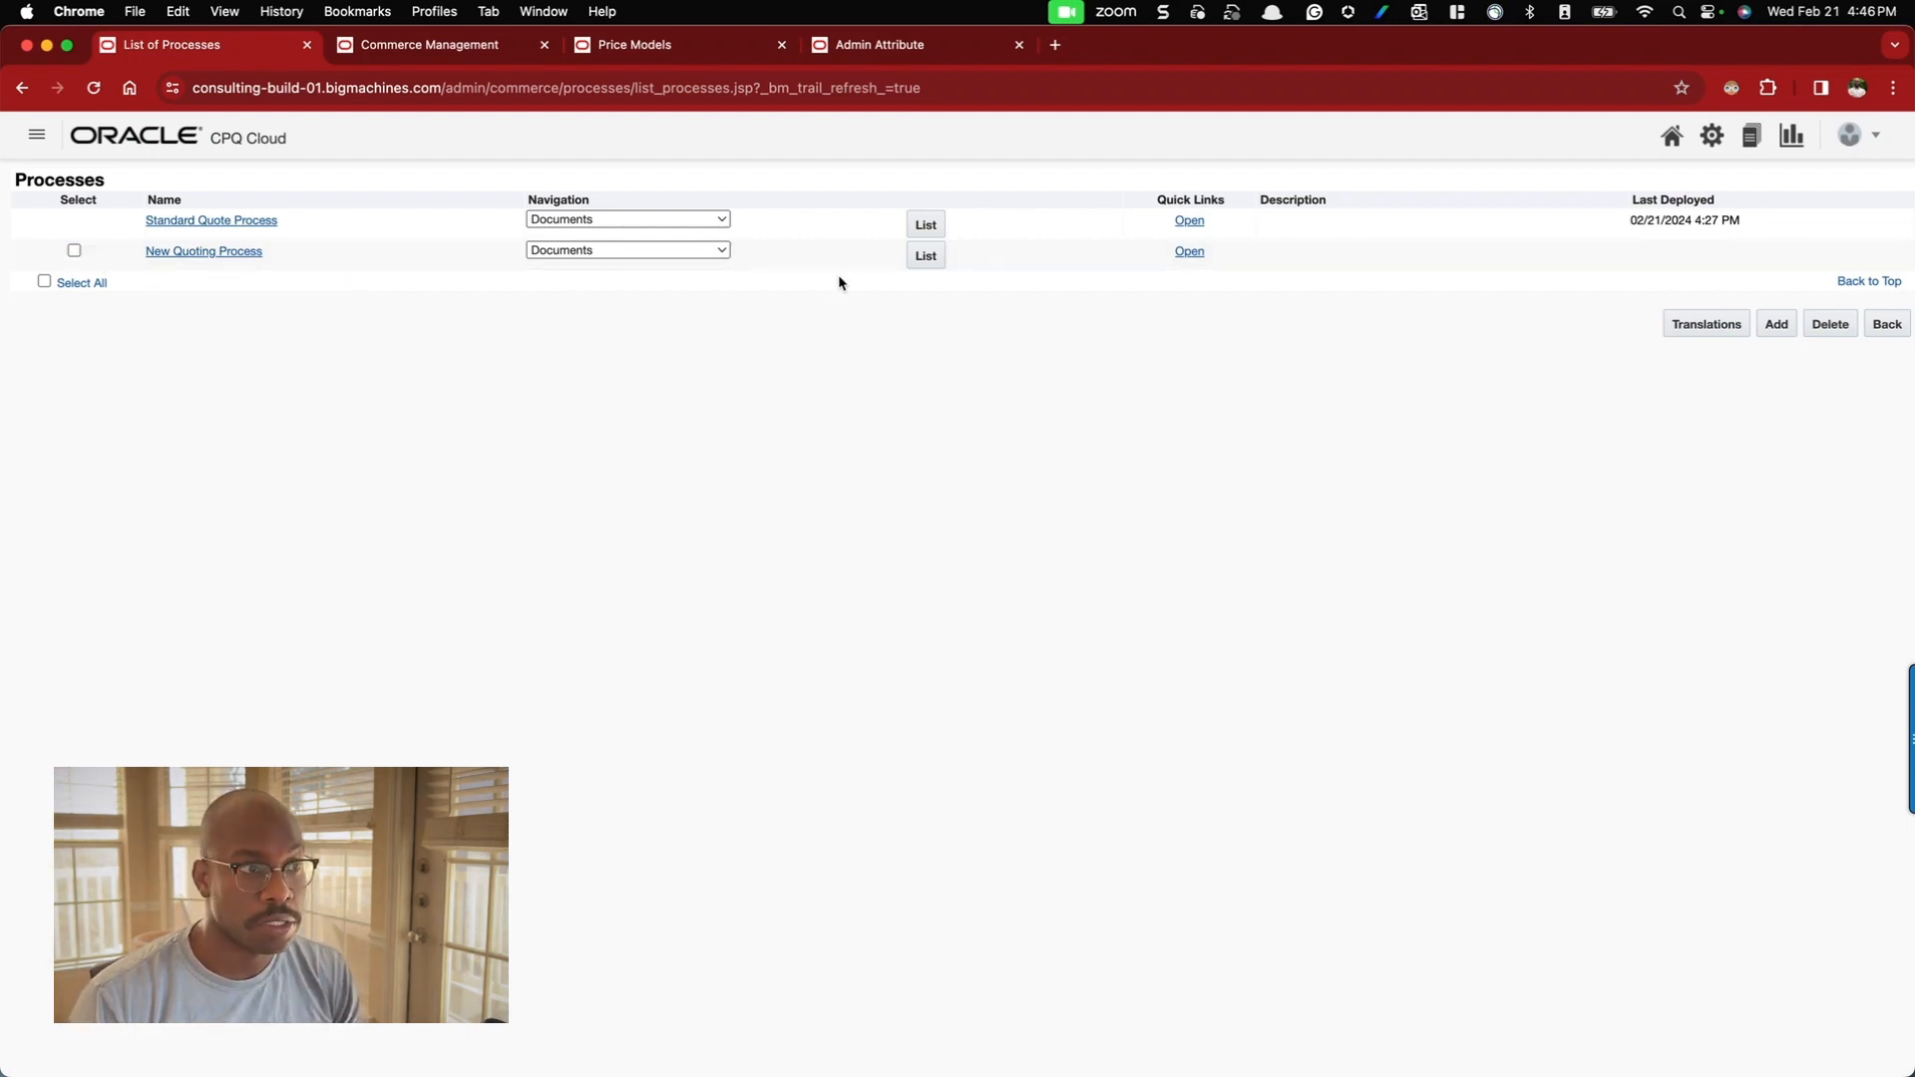
- Open the Documents list of New Quoting Process and list the attributes of its Transaction document
{"action": "left_click", "coordinate": [720, 251]}
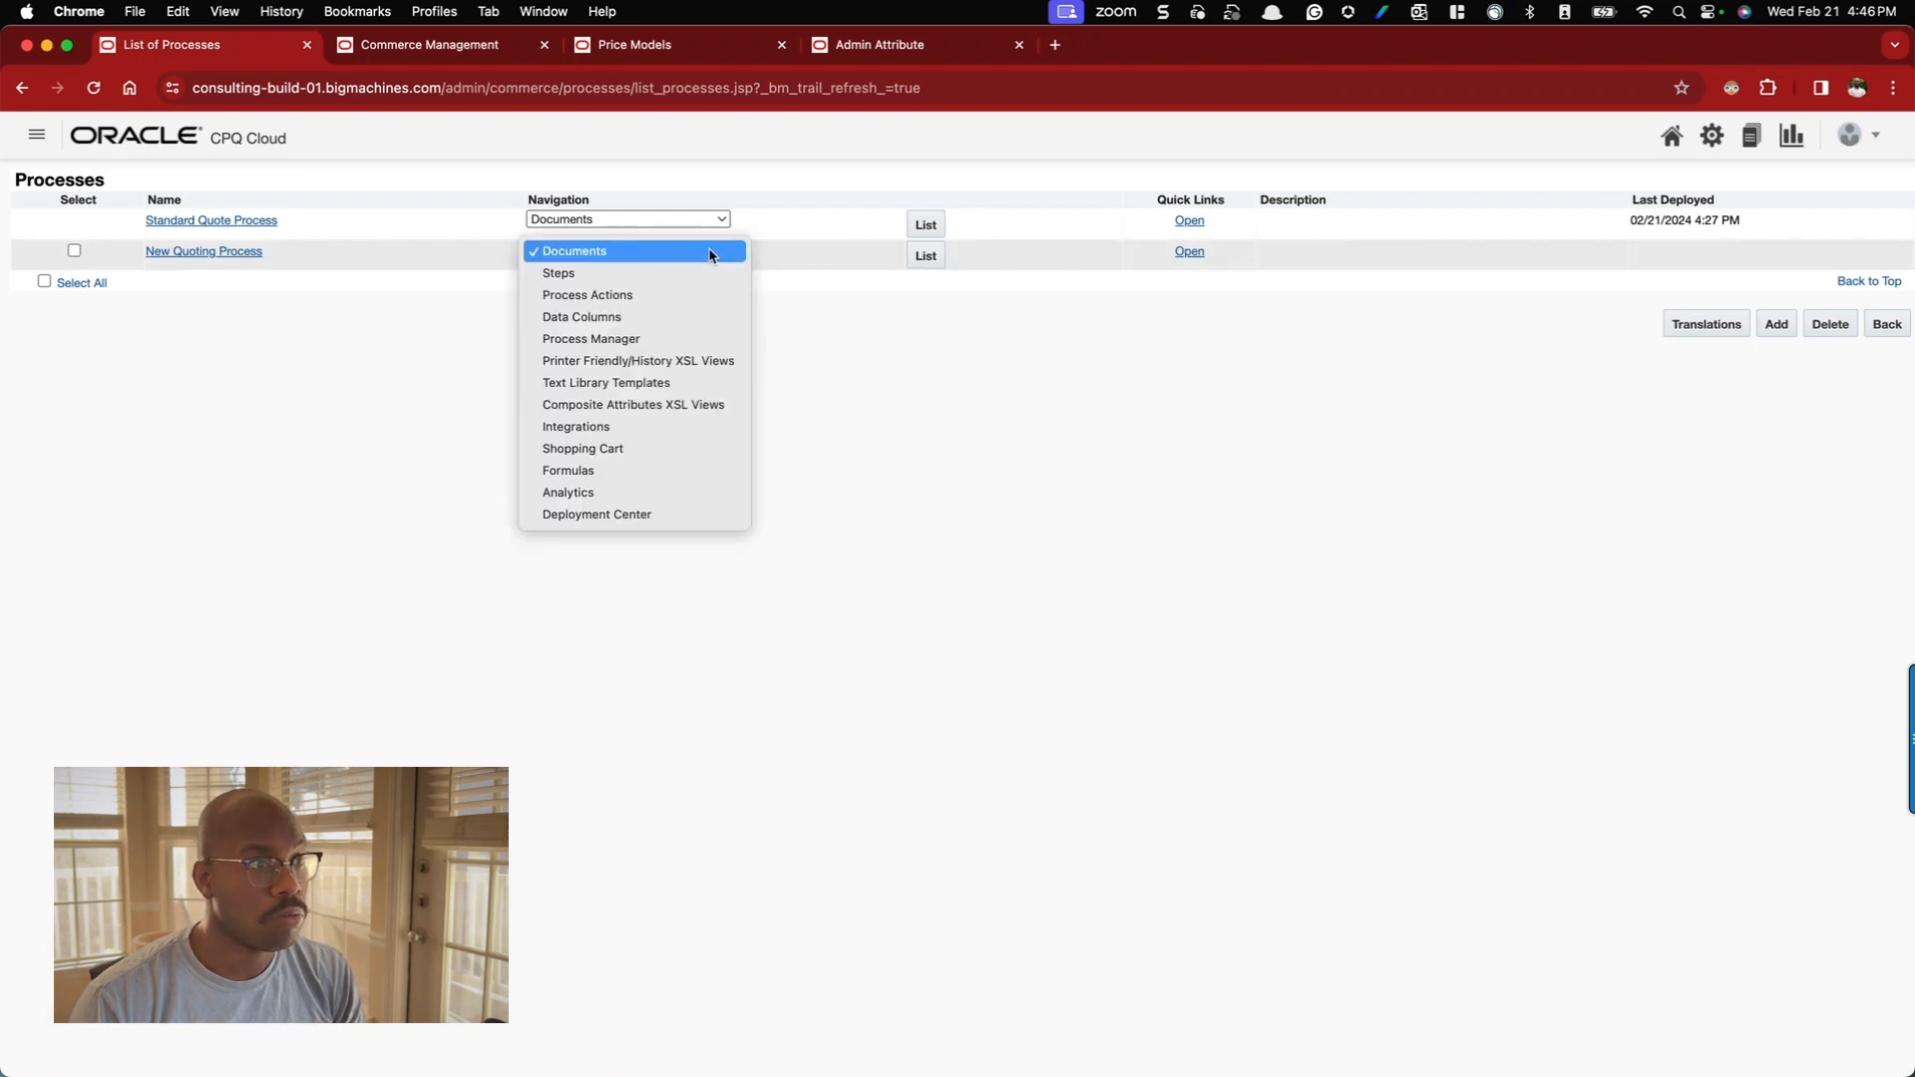
{"action": "left_click", "coordinate": [565, 252]}
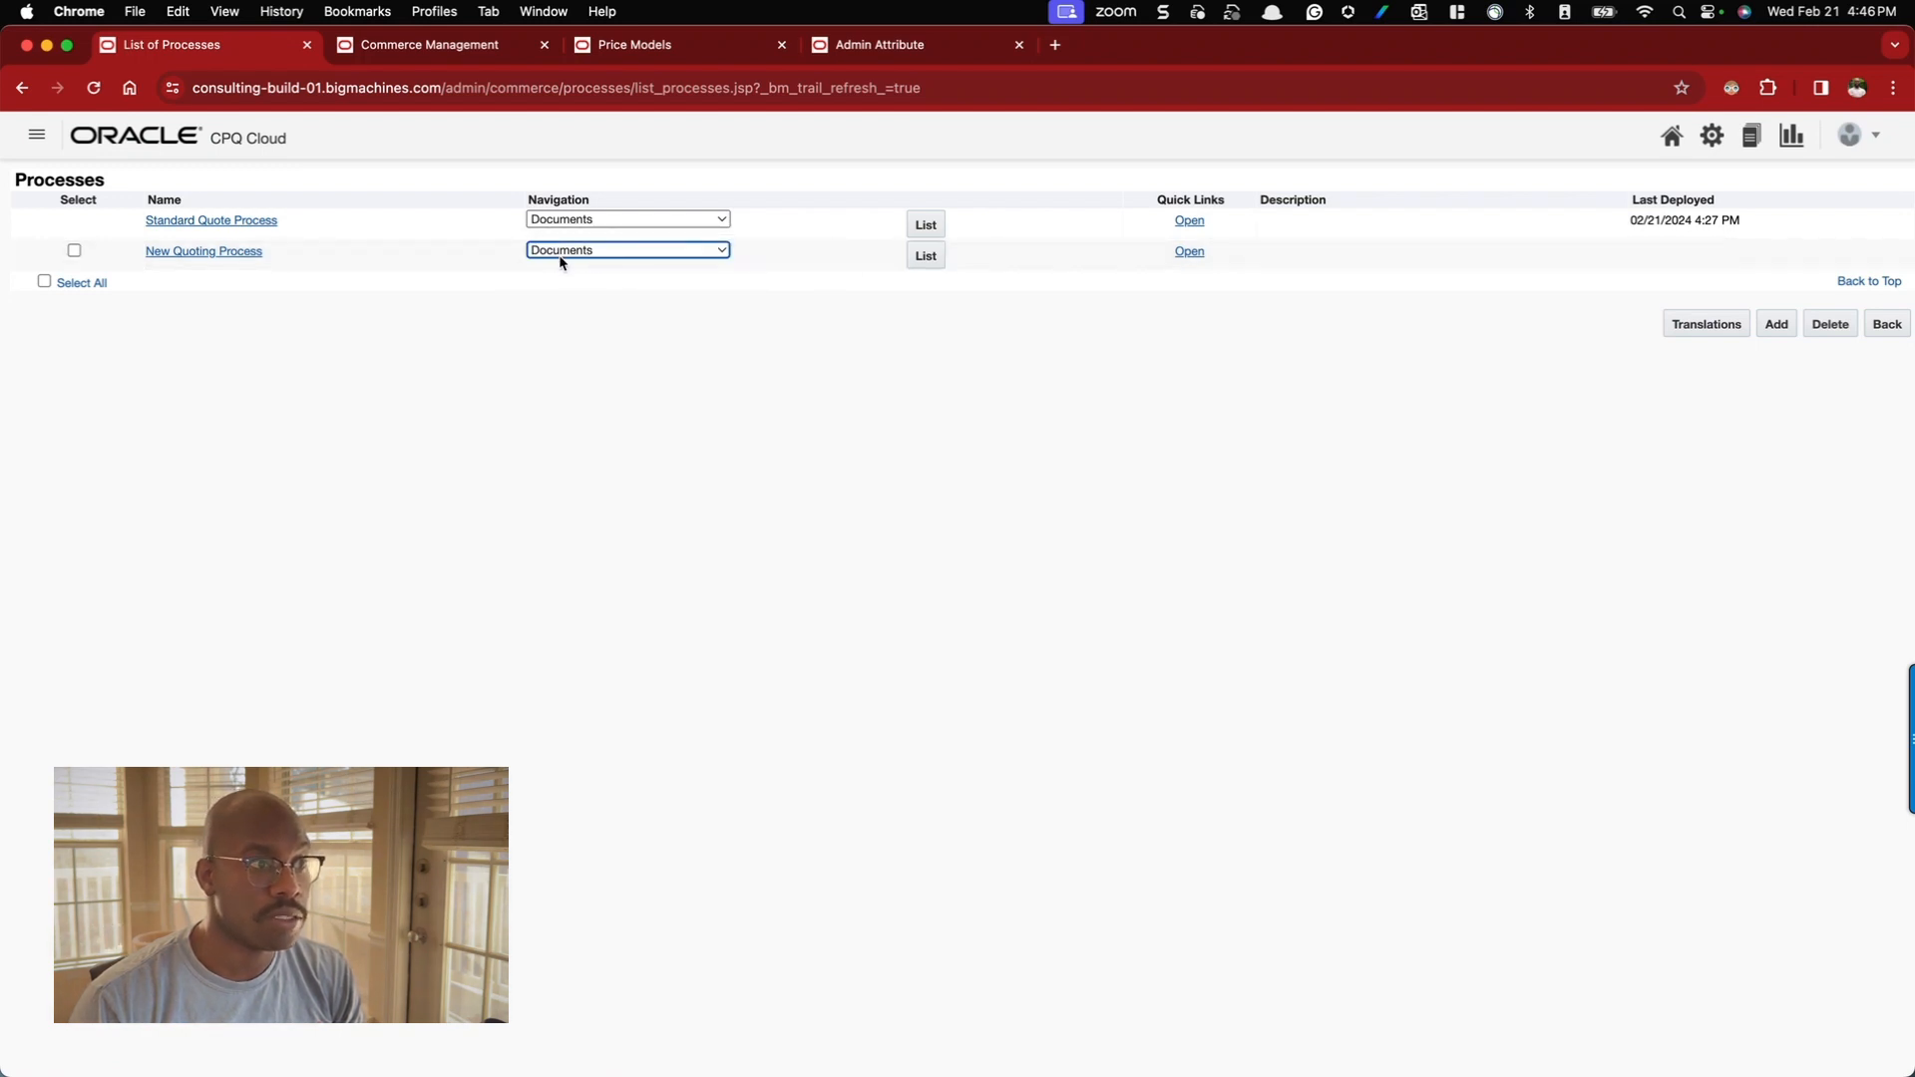
{"action": "left_click", "coordinate": [925, 257]}
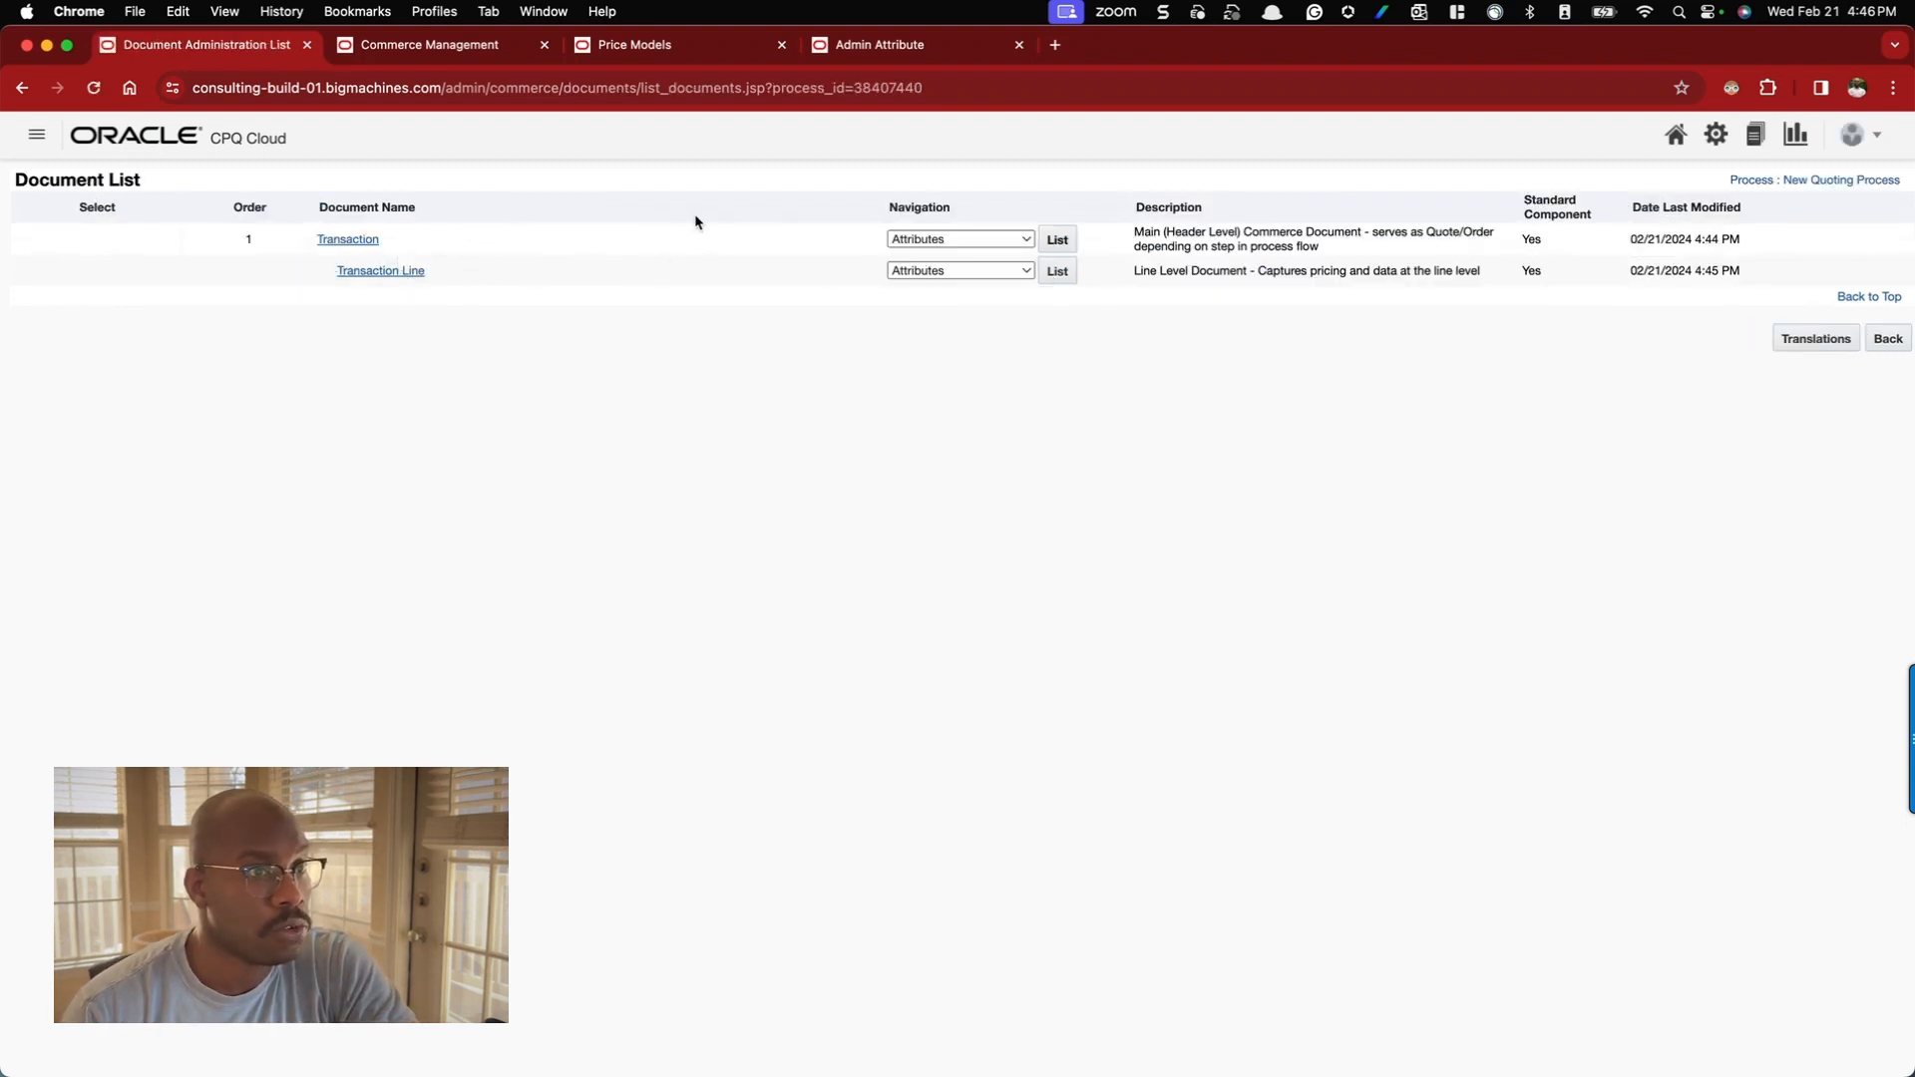
{"action": "left_click", "coordinate": [1056, 241]}
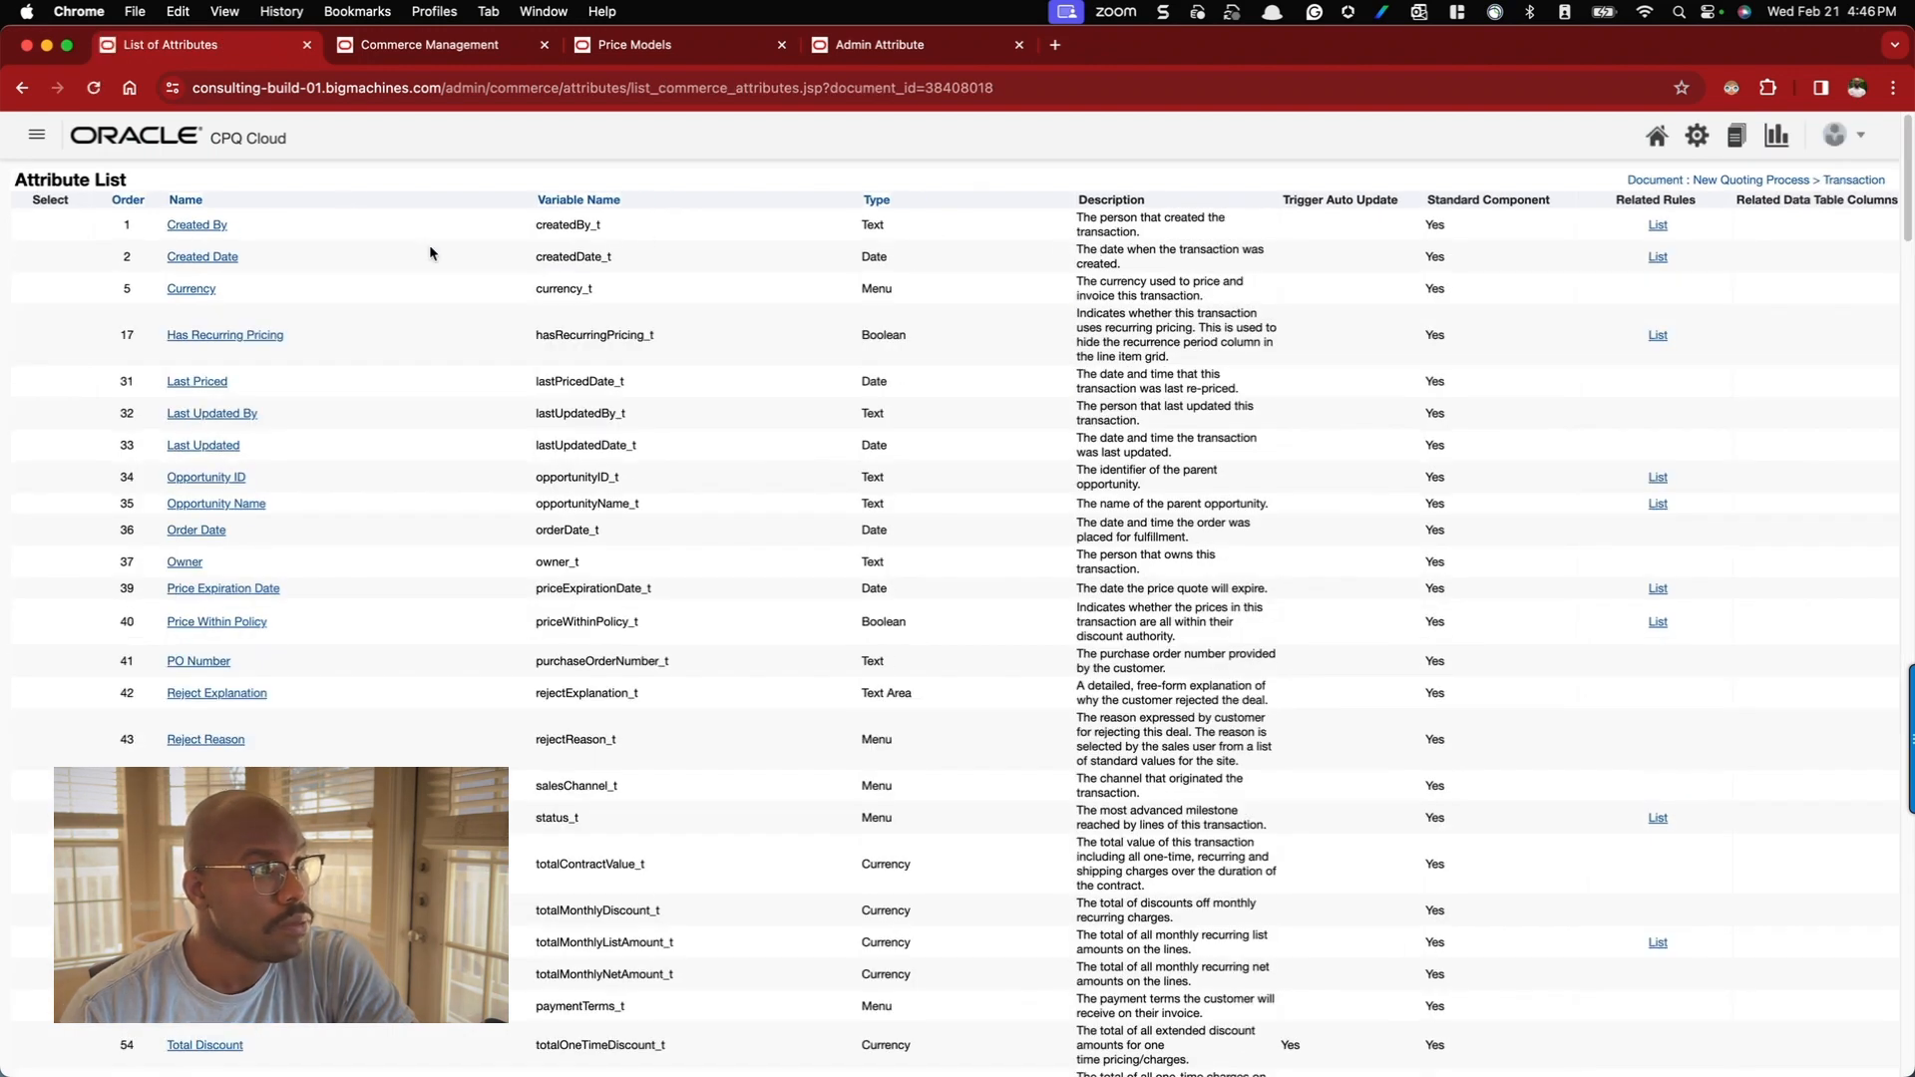
- Examine the Transaction document's attribute names, variable names, types and descriptions throughout the list
{"action": "scroll", "coordinate": [432, 261], "scroll_direction": "down", "scroll_amount": 20}
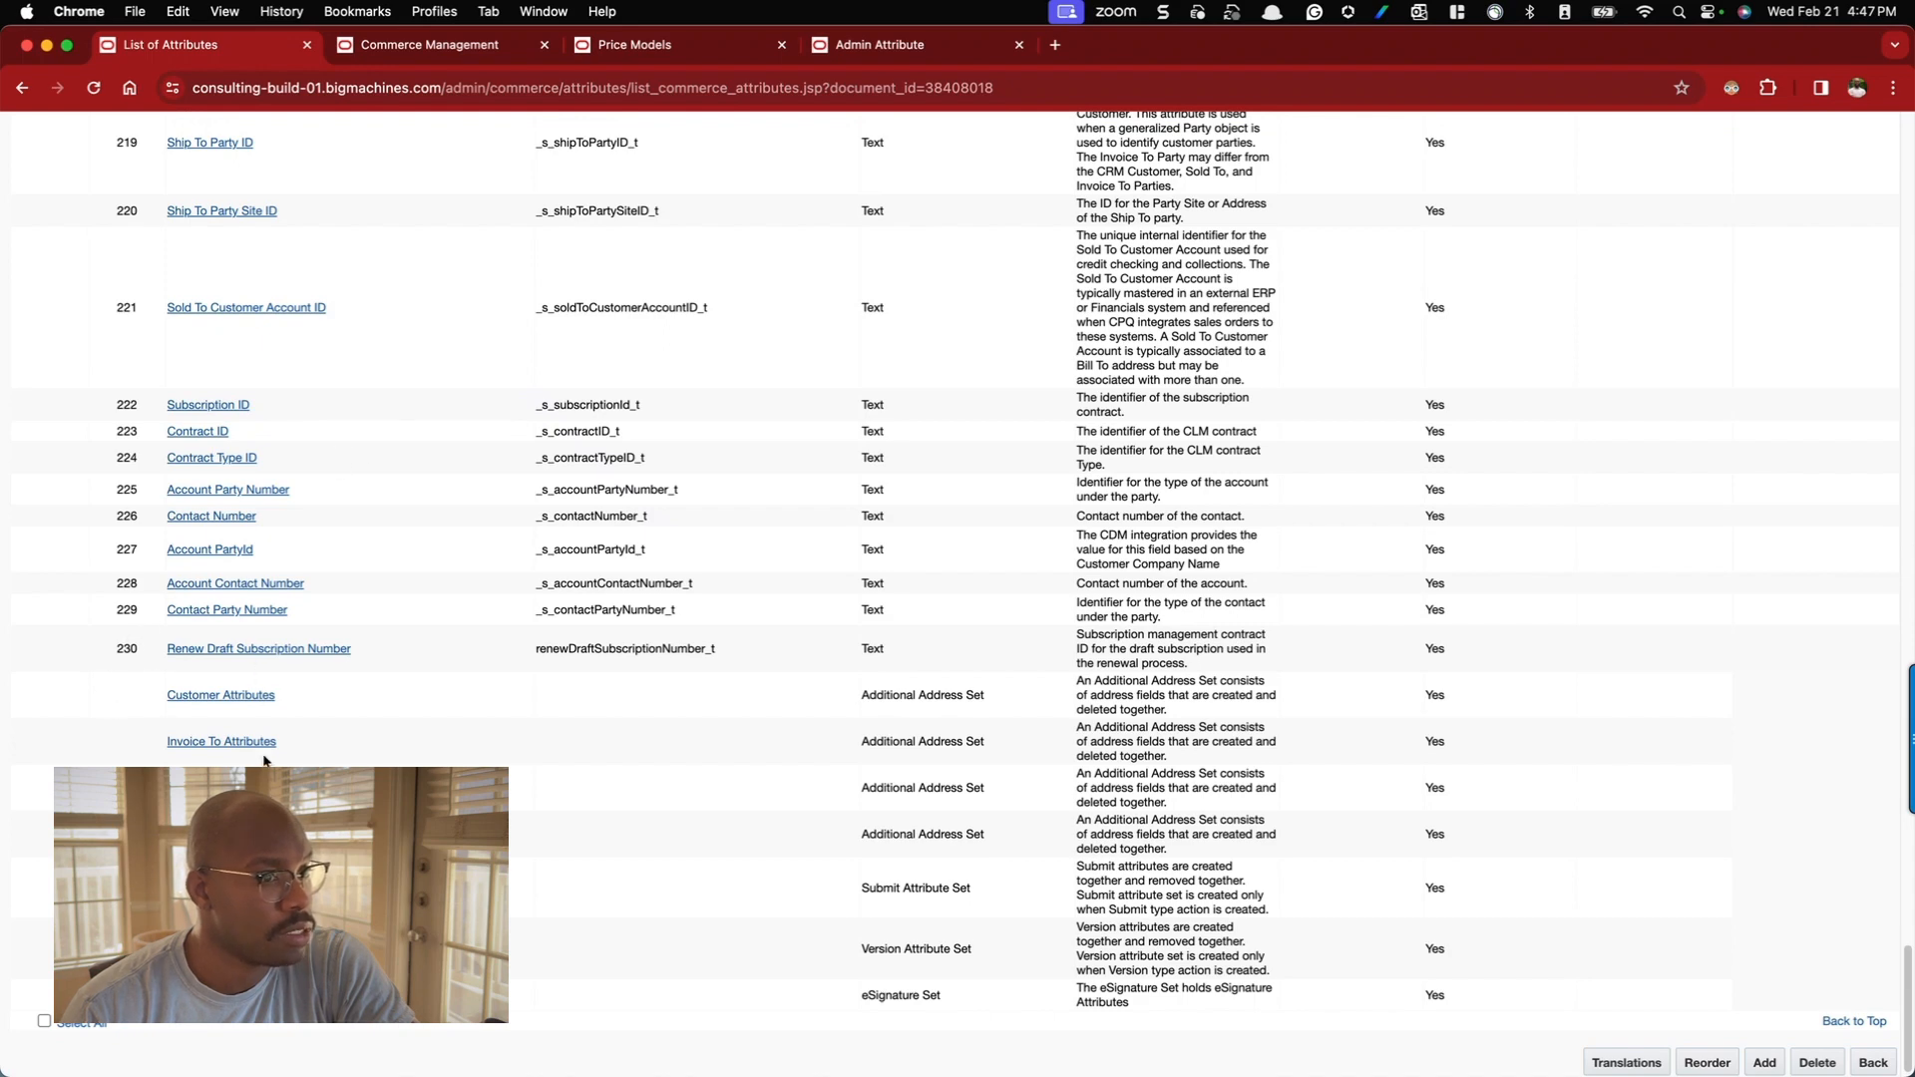
{"action": "scroll", "coordinate": [547, 957], "scroll_direction": "up", "scroll_amount": 20}
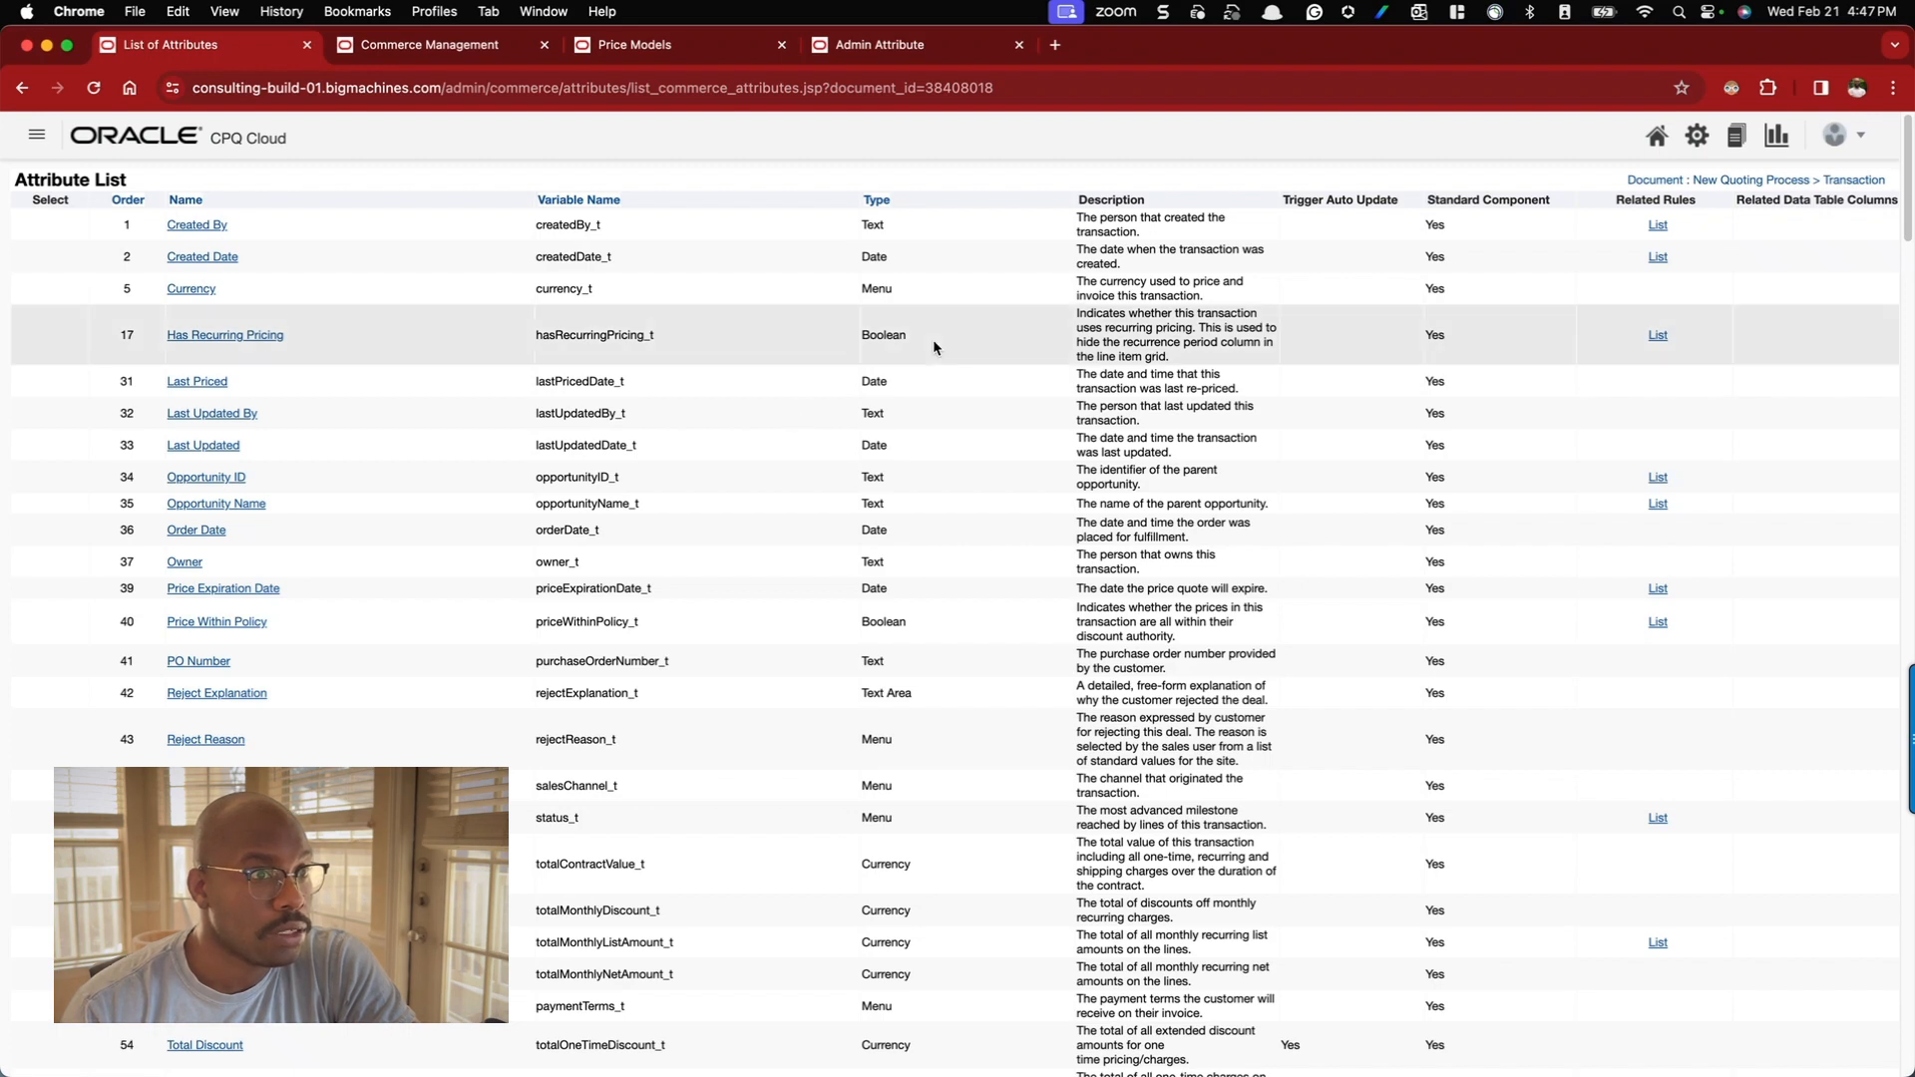
{"action": "scroll", "coordinate": [957, 329], "scroll_direction": "down", "scroll_amount": 1}
{"action": "scroll", "coordinate": [963, 345], "scroll_direction": "down", "scroll_amount": 5}
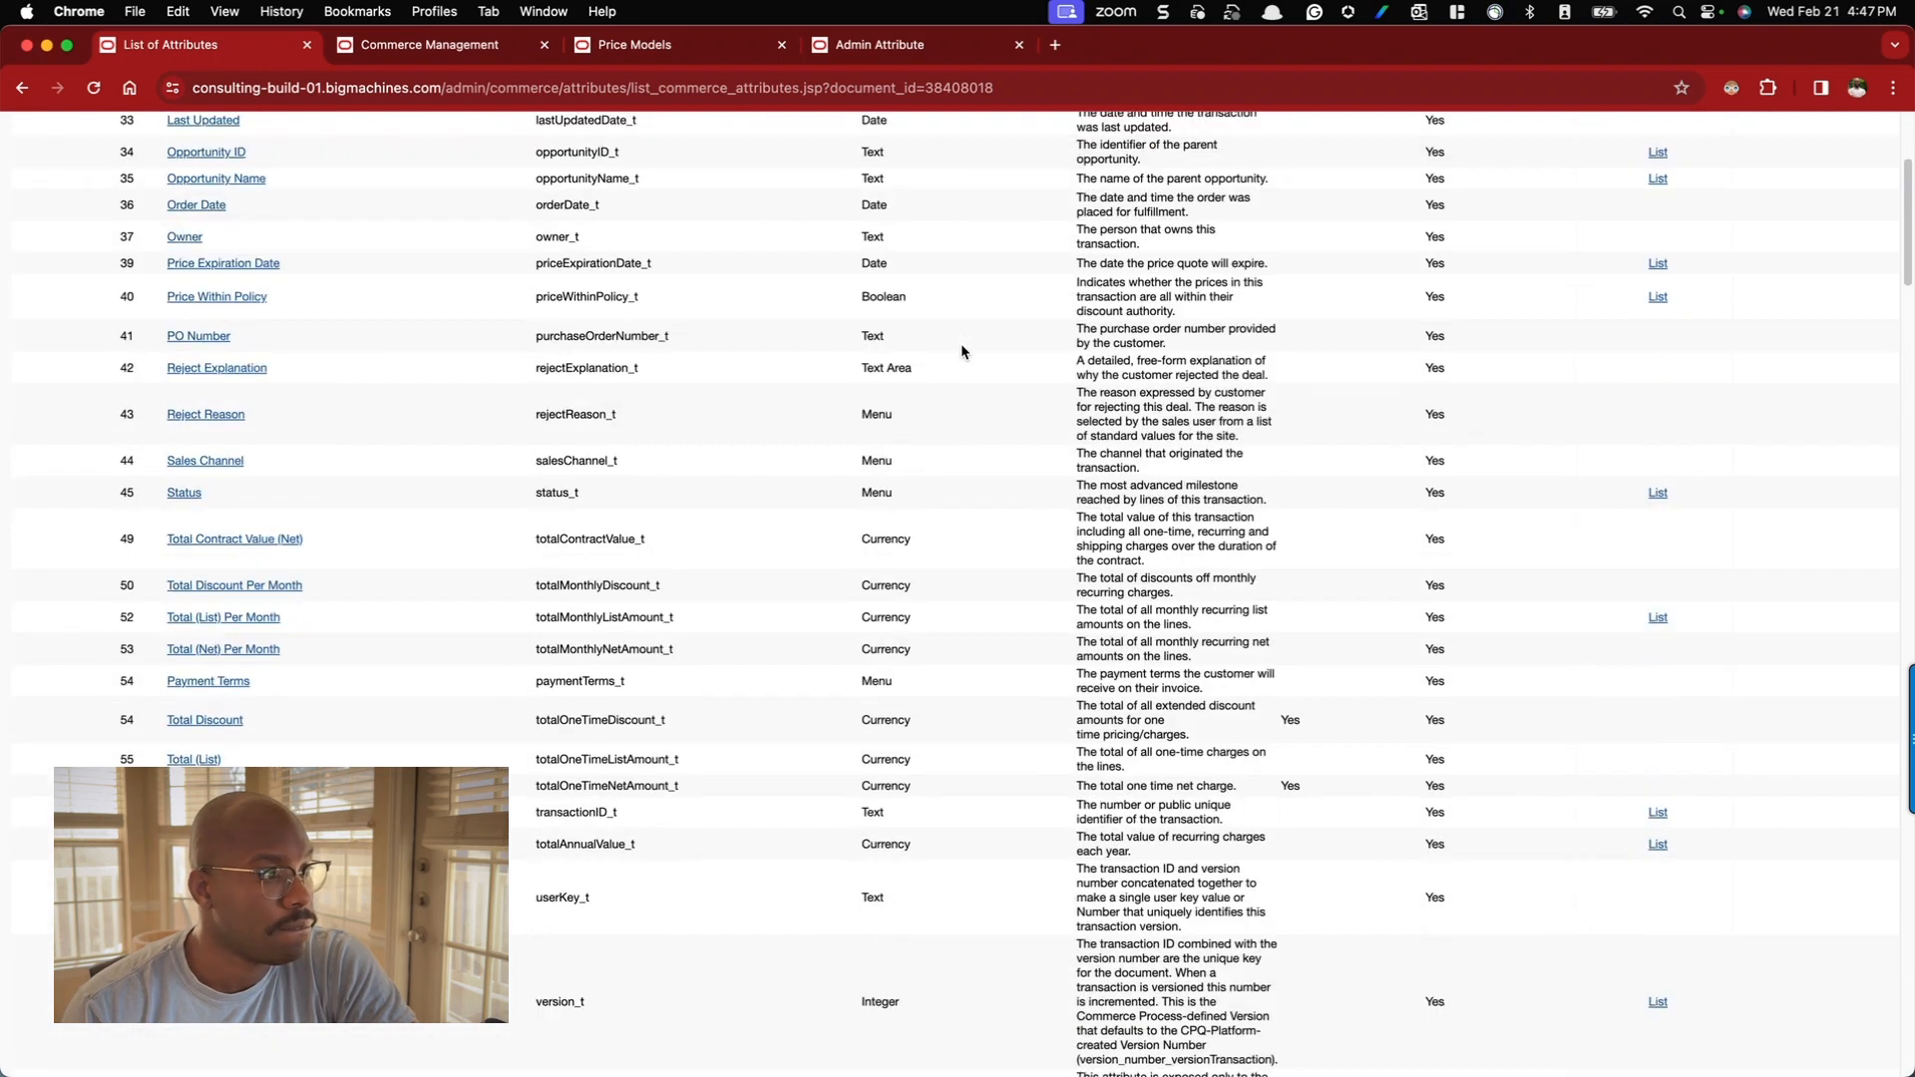
{"action": "scroll", "coordinate": [961, 347], "scroll_direction": "down", "scroll_amount": 8}
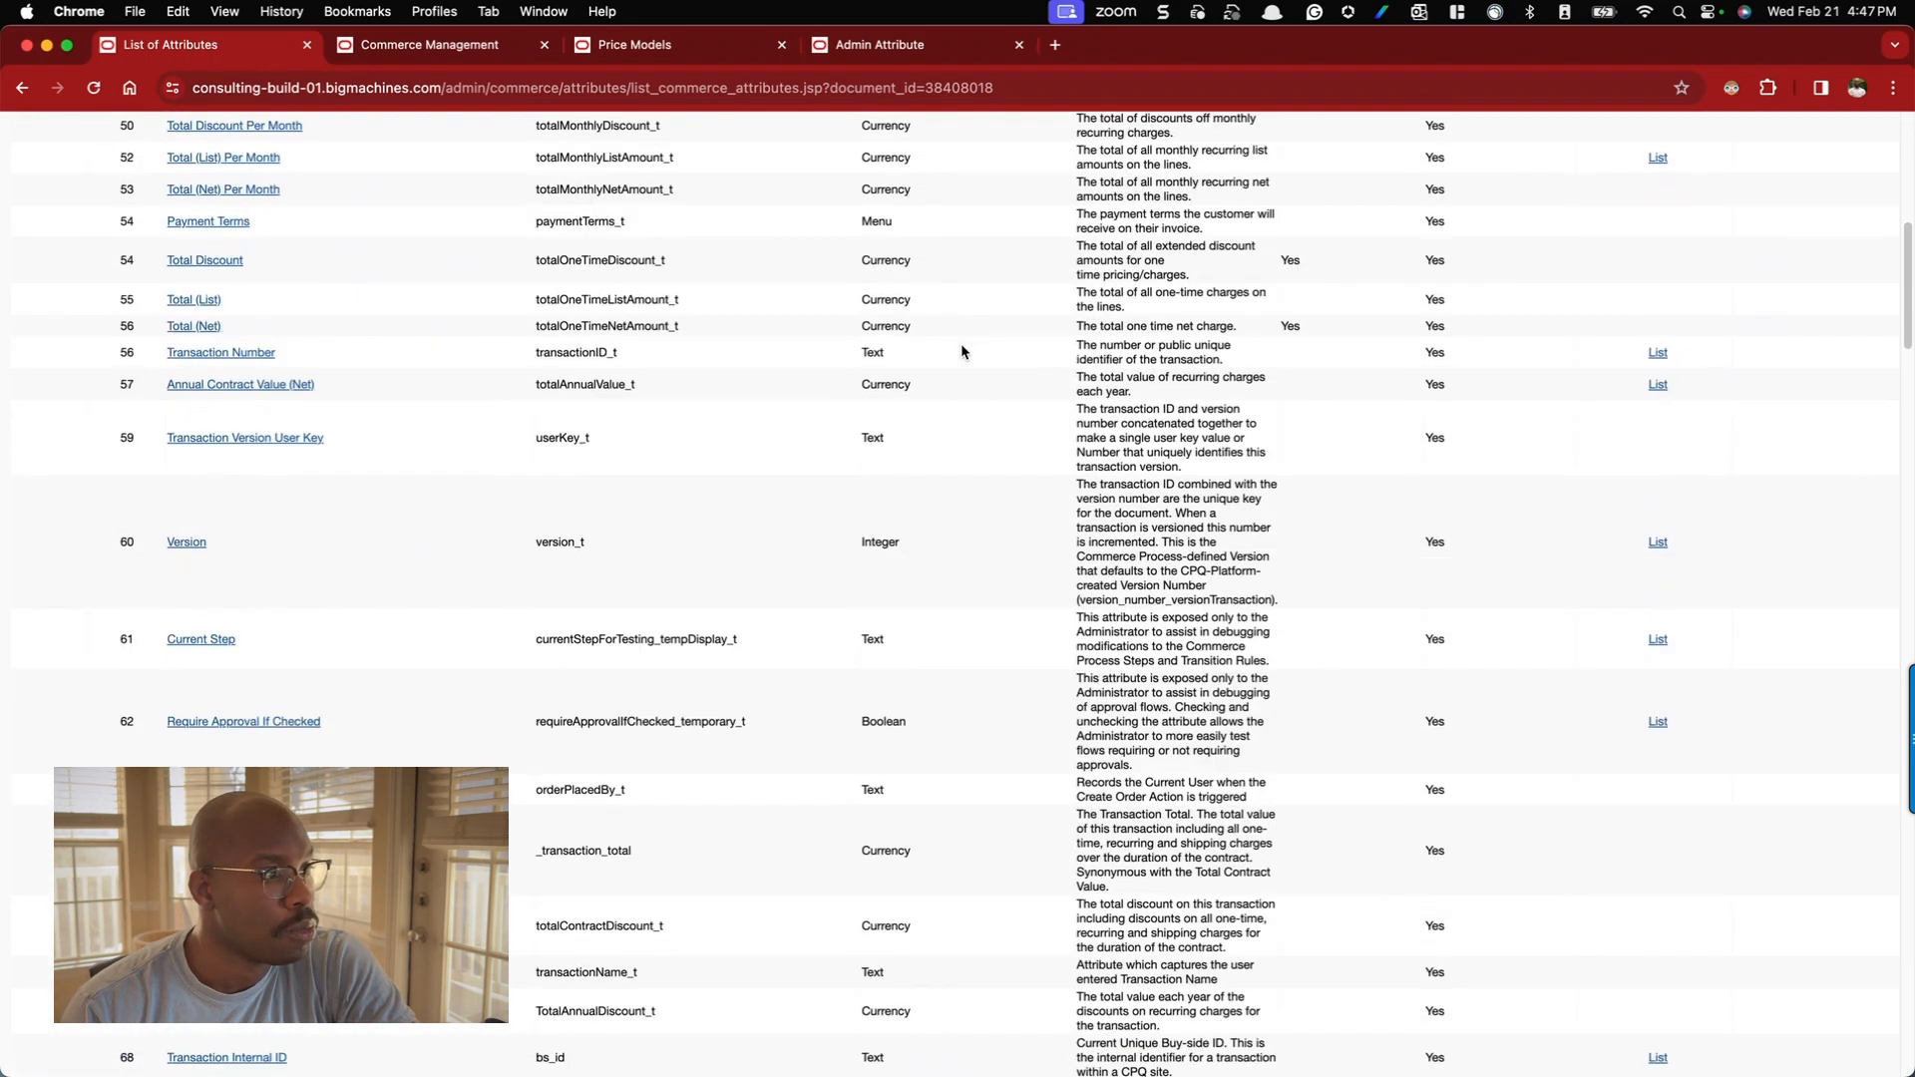
{"action": "scroll", "coordinate": [963, 351], "scroll_direction": "down", "scroll_amount": 3}
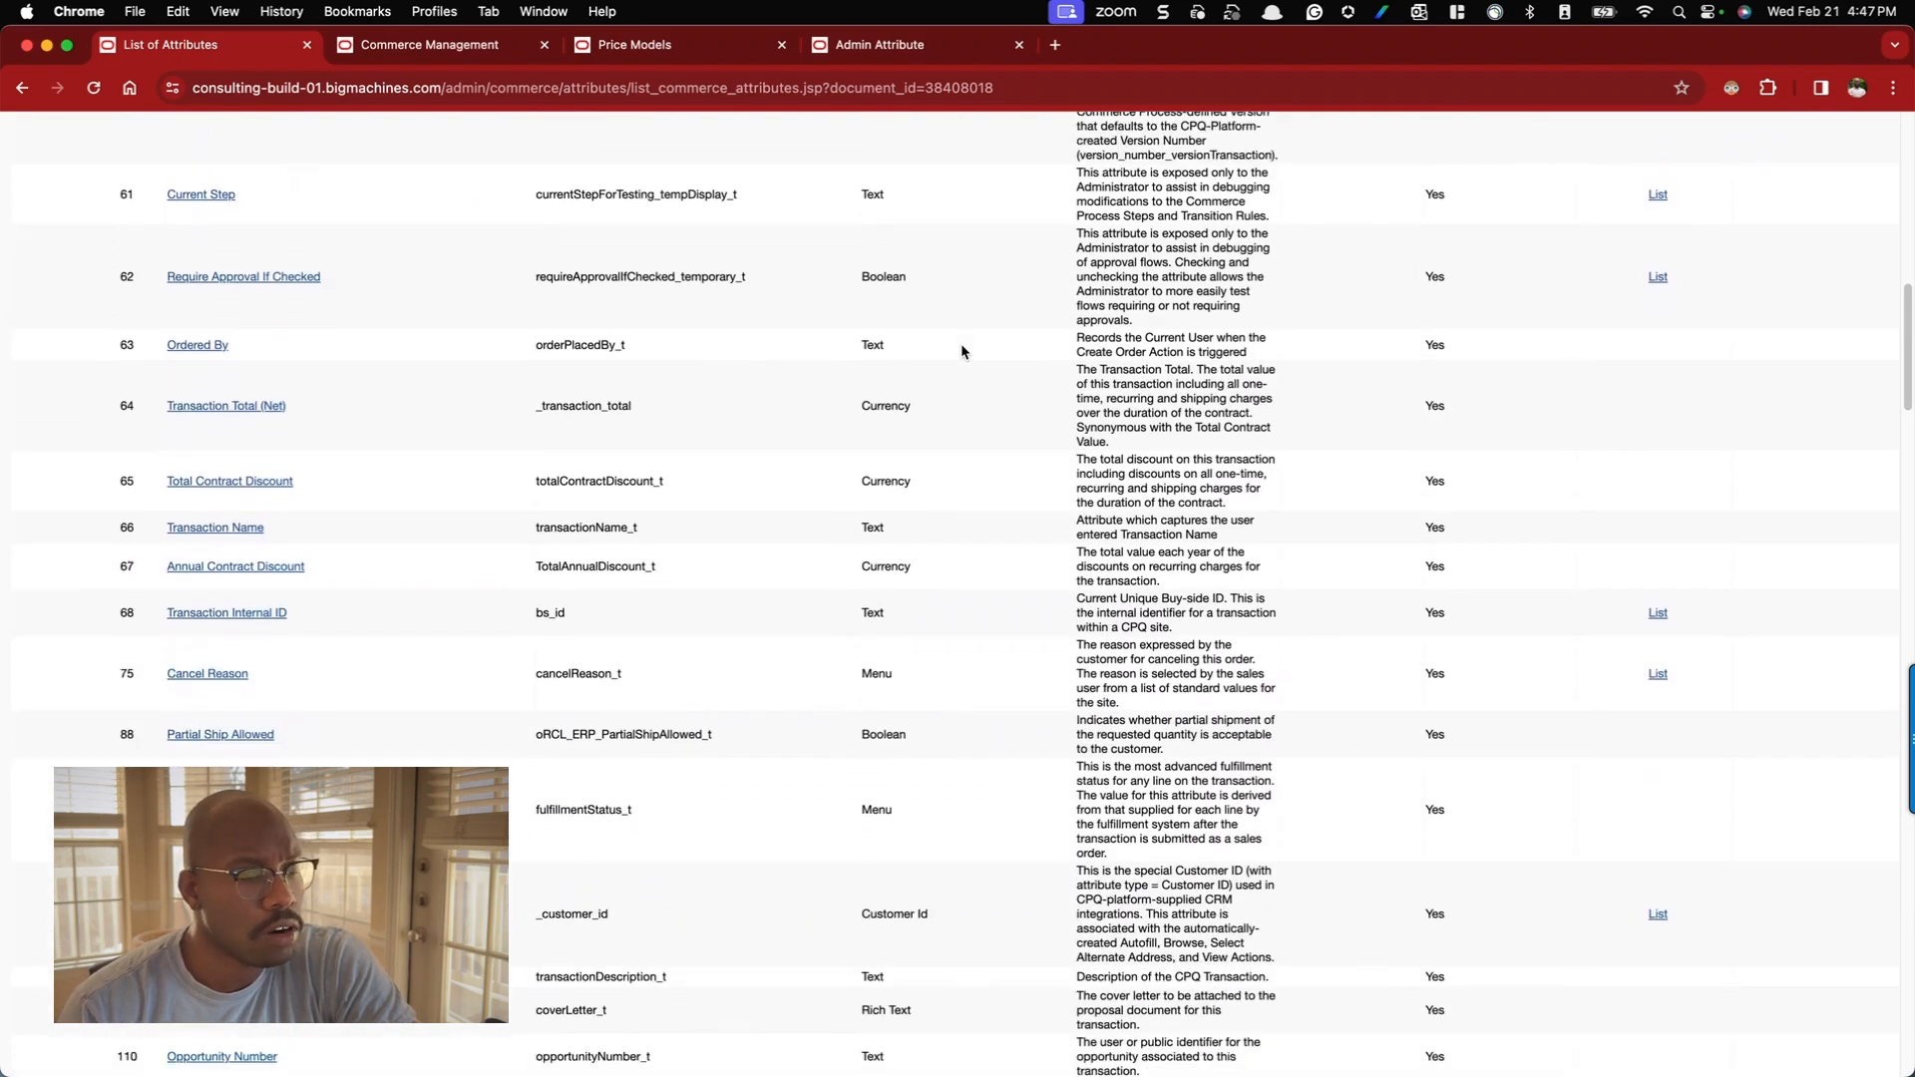
{"action": "scroll", "coordinate": [963, 346], "scroll_direction": "down", "scroll_amount": 7}
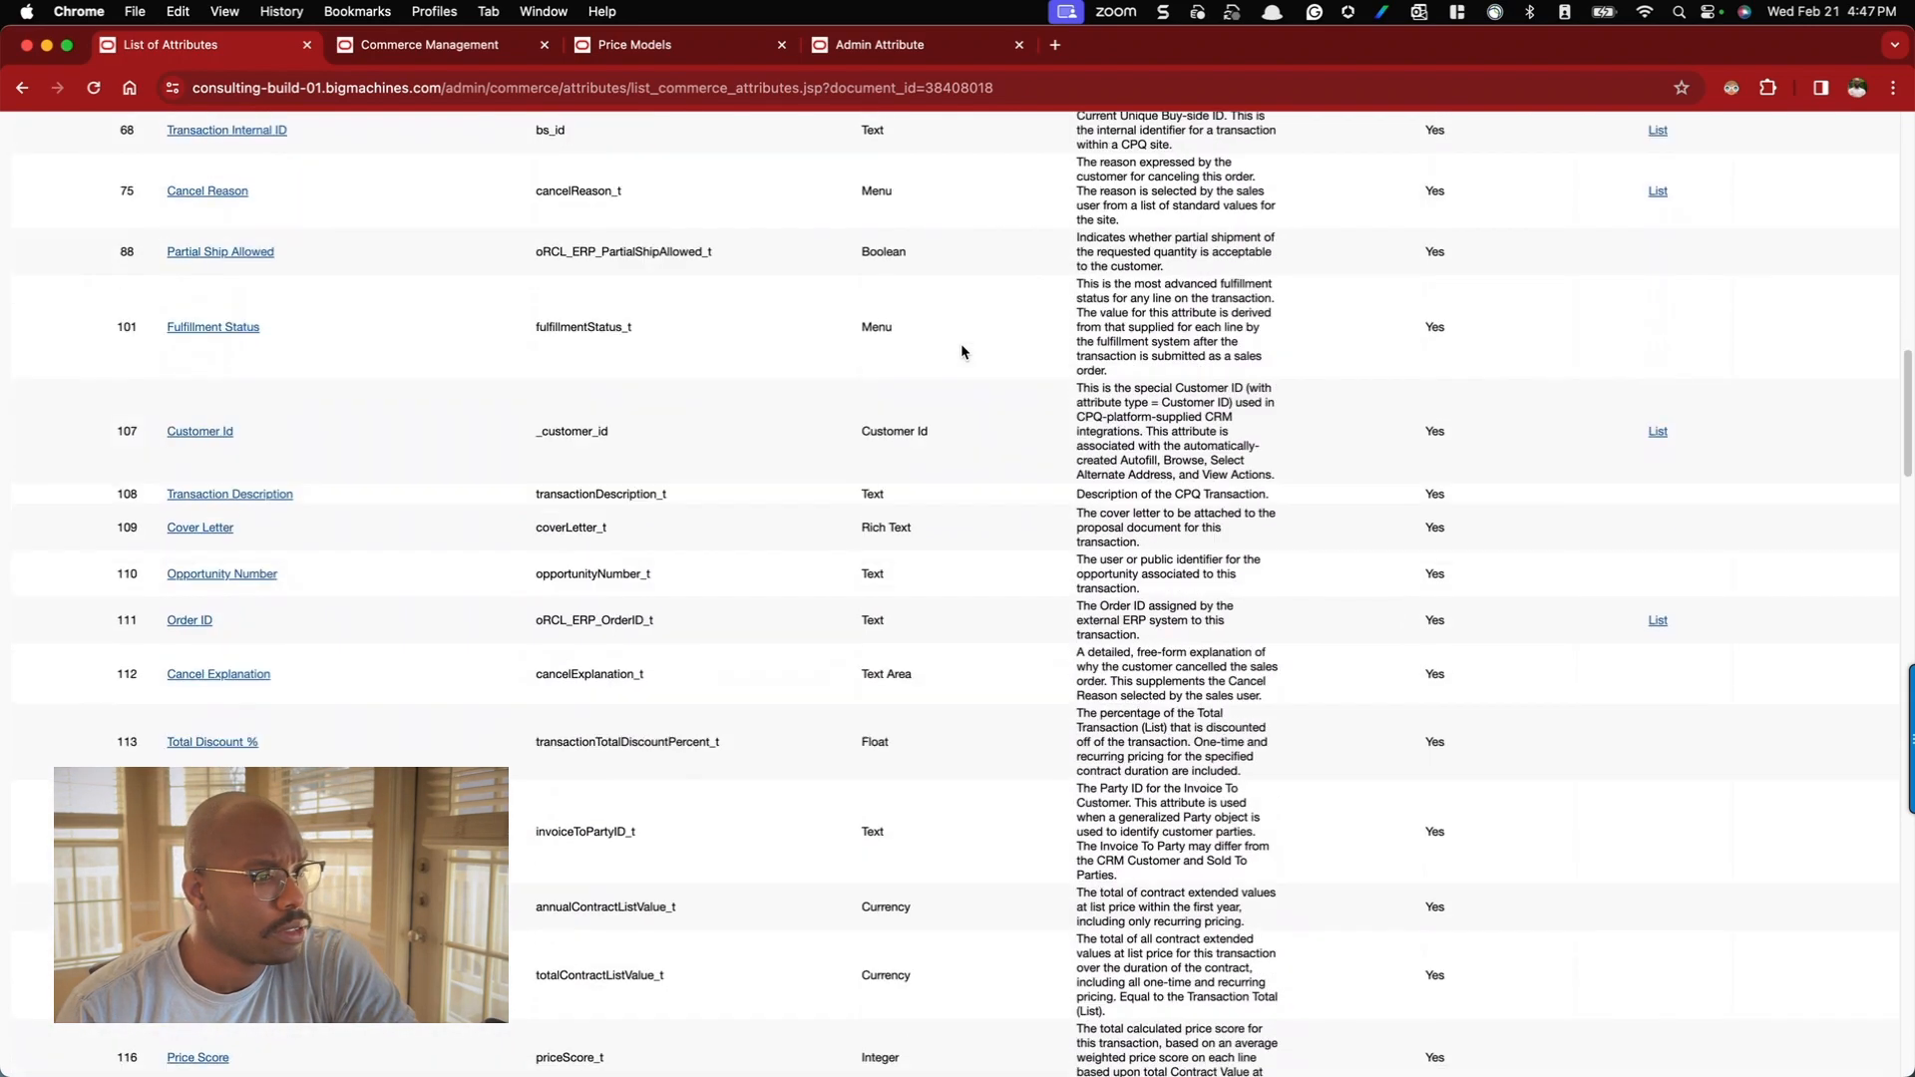
{"action": "scroll", "coordinate": [962, 351], "scroll_direction": "down", "scroll_amount": 3}
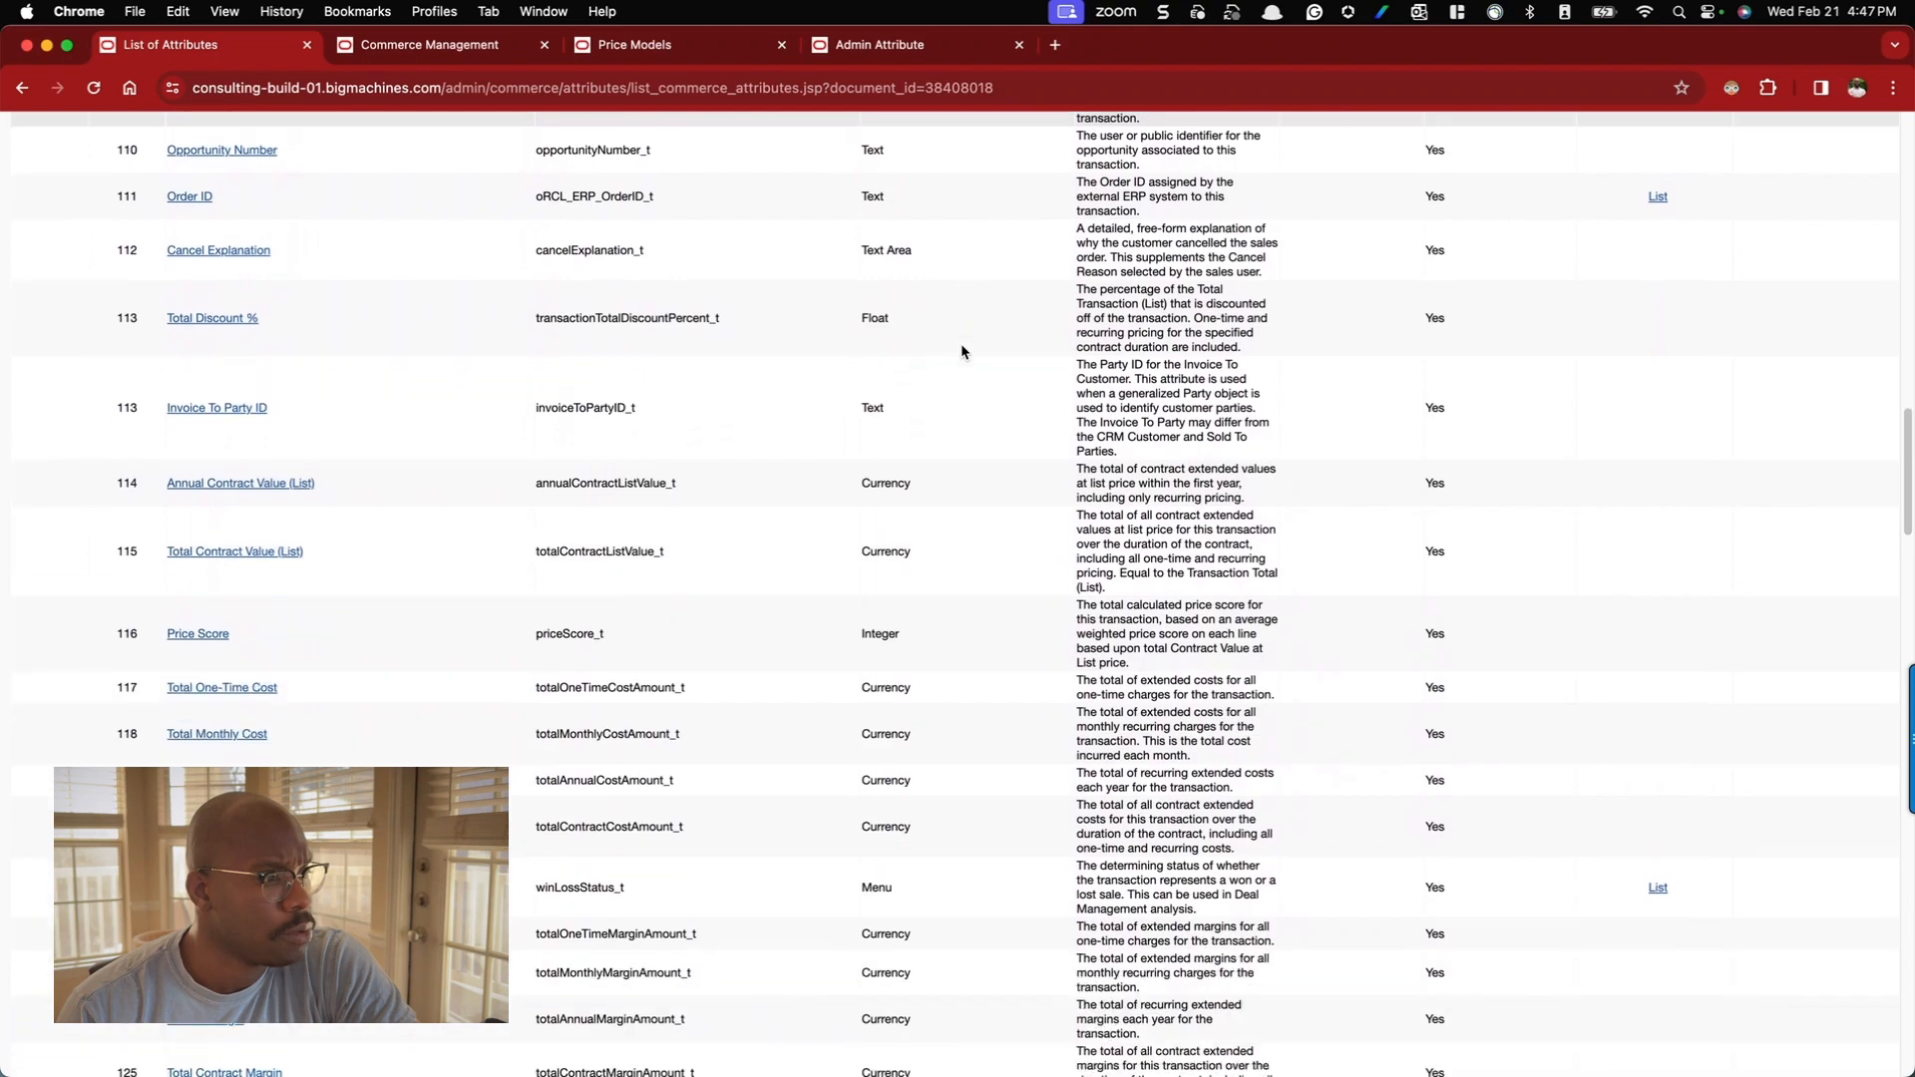
{"action": "scroll", "coordinate": [962, 352], "scroll_direction": "up", "scroll_amount": 20}
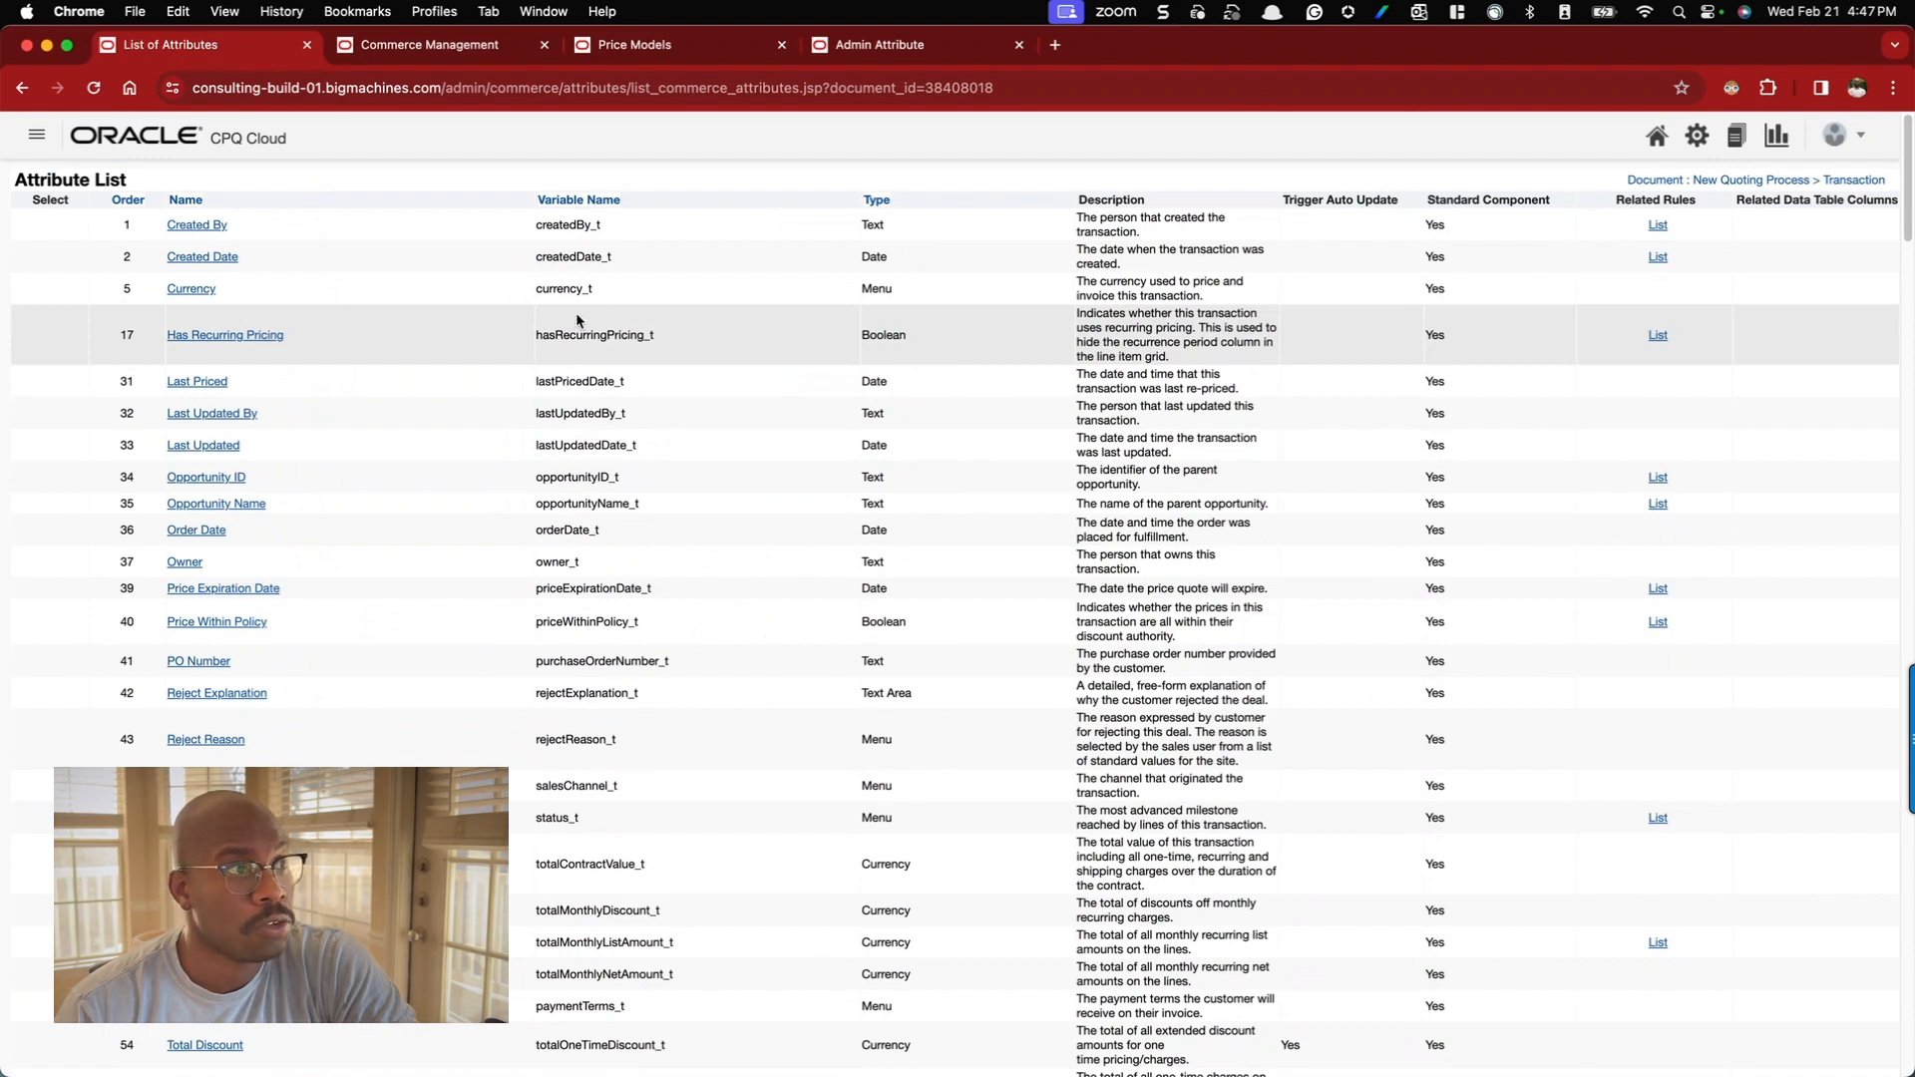
- Open the bookmarked CPQ Help guide in a new browser tab
{"action": "left_click", "coordinate": [1054, 45]}
{"action": "left_click", "coordinate": [1035, 87]}
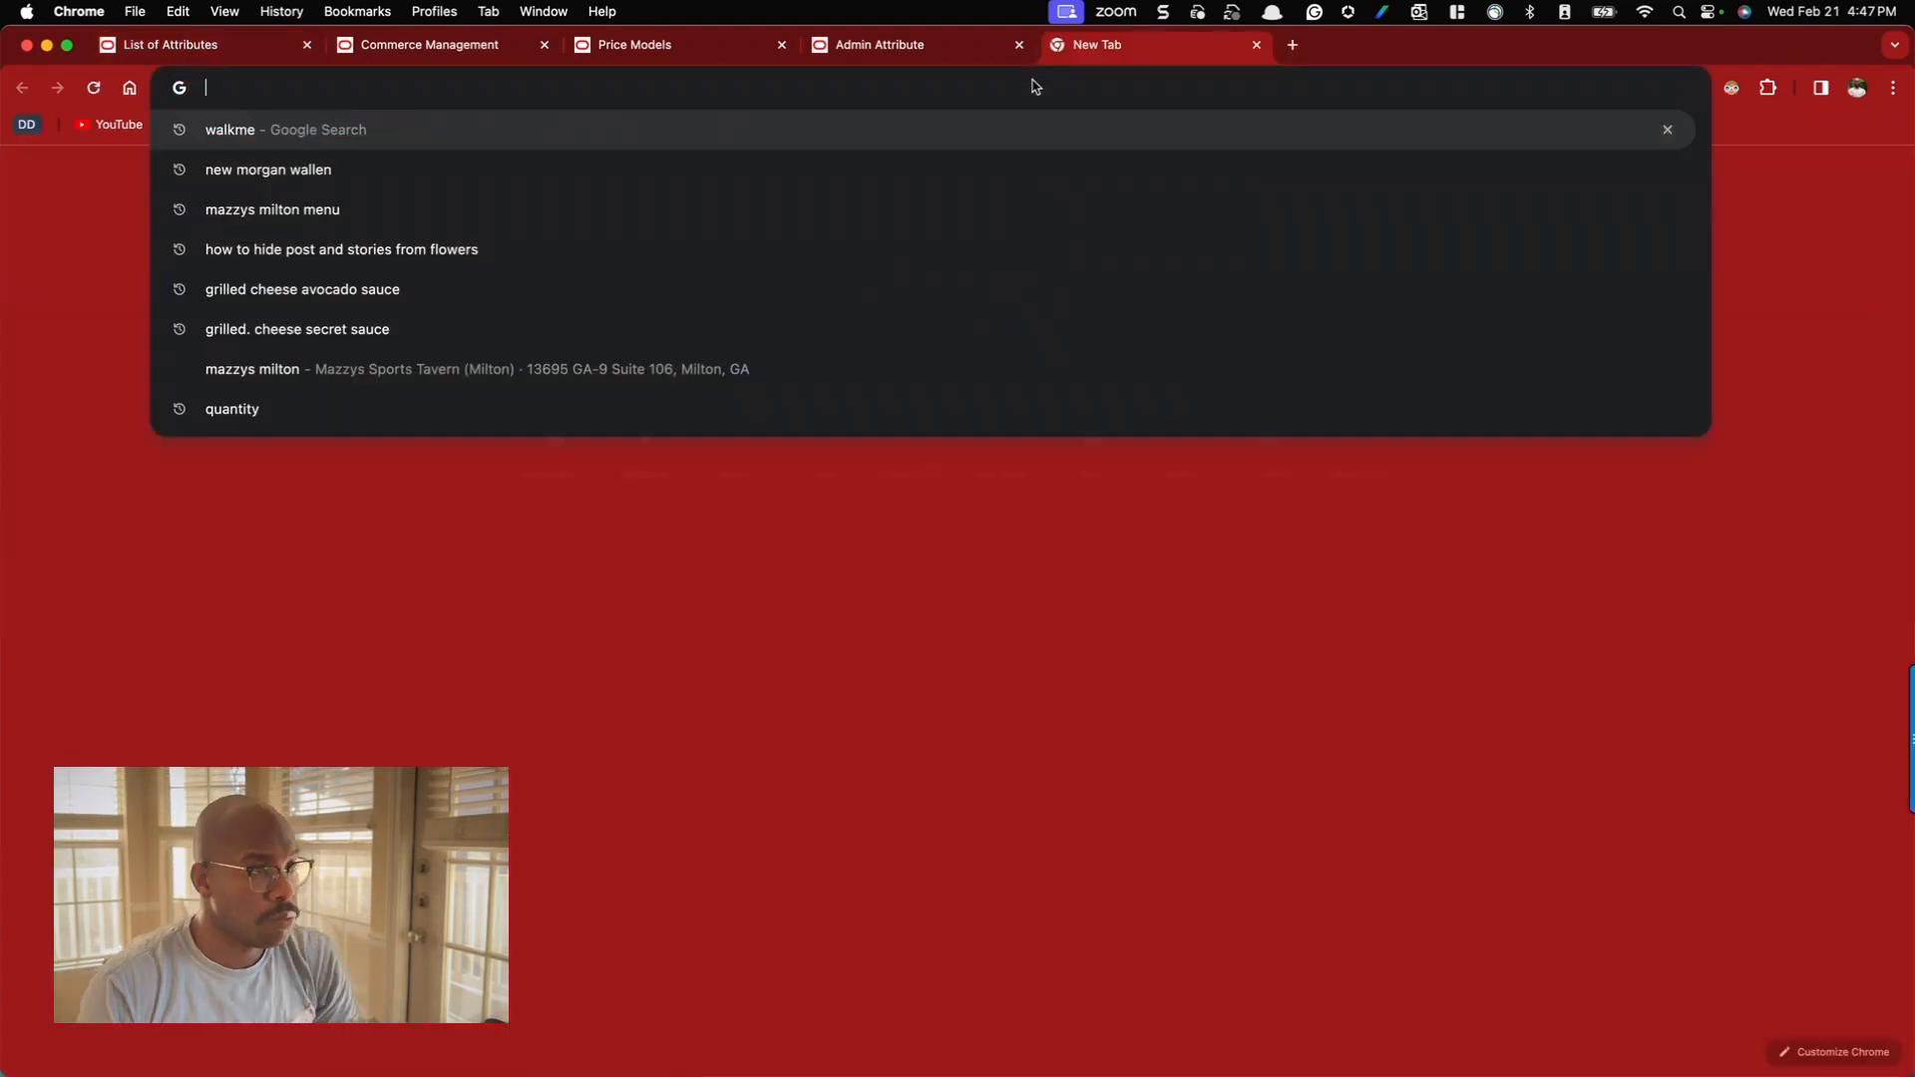
{"action": "left_click", "coordinate": [496, 611]}
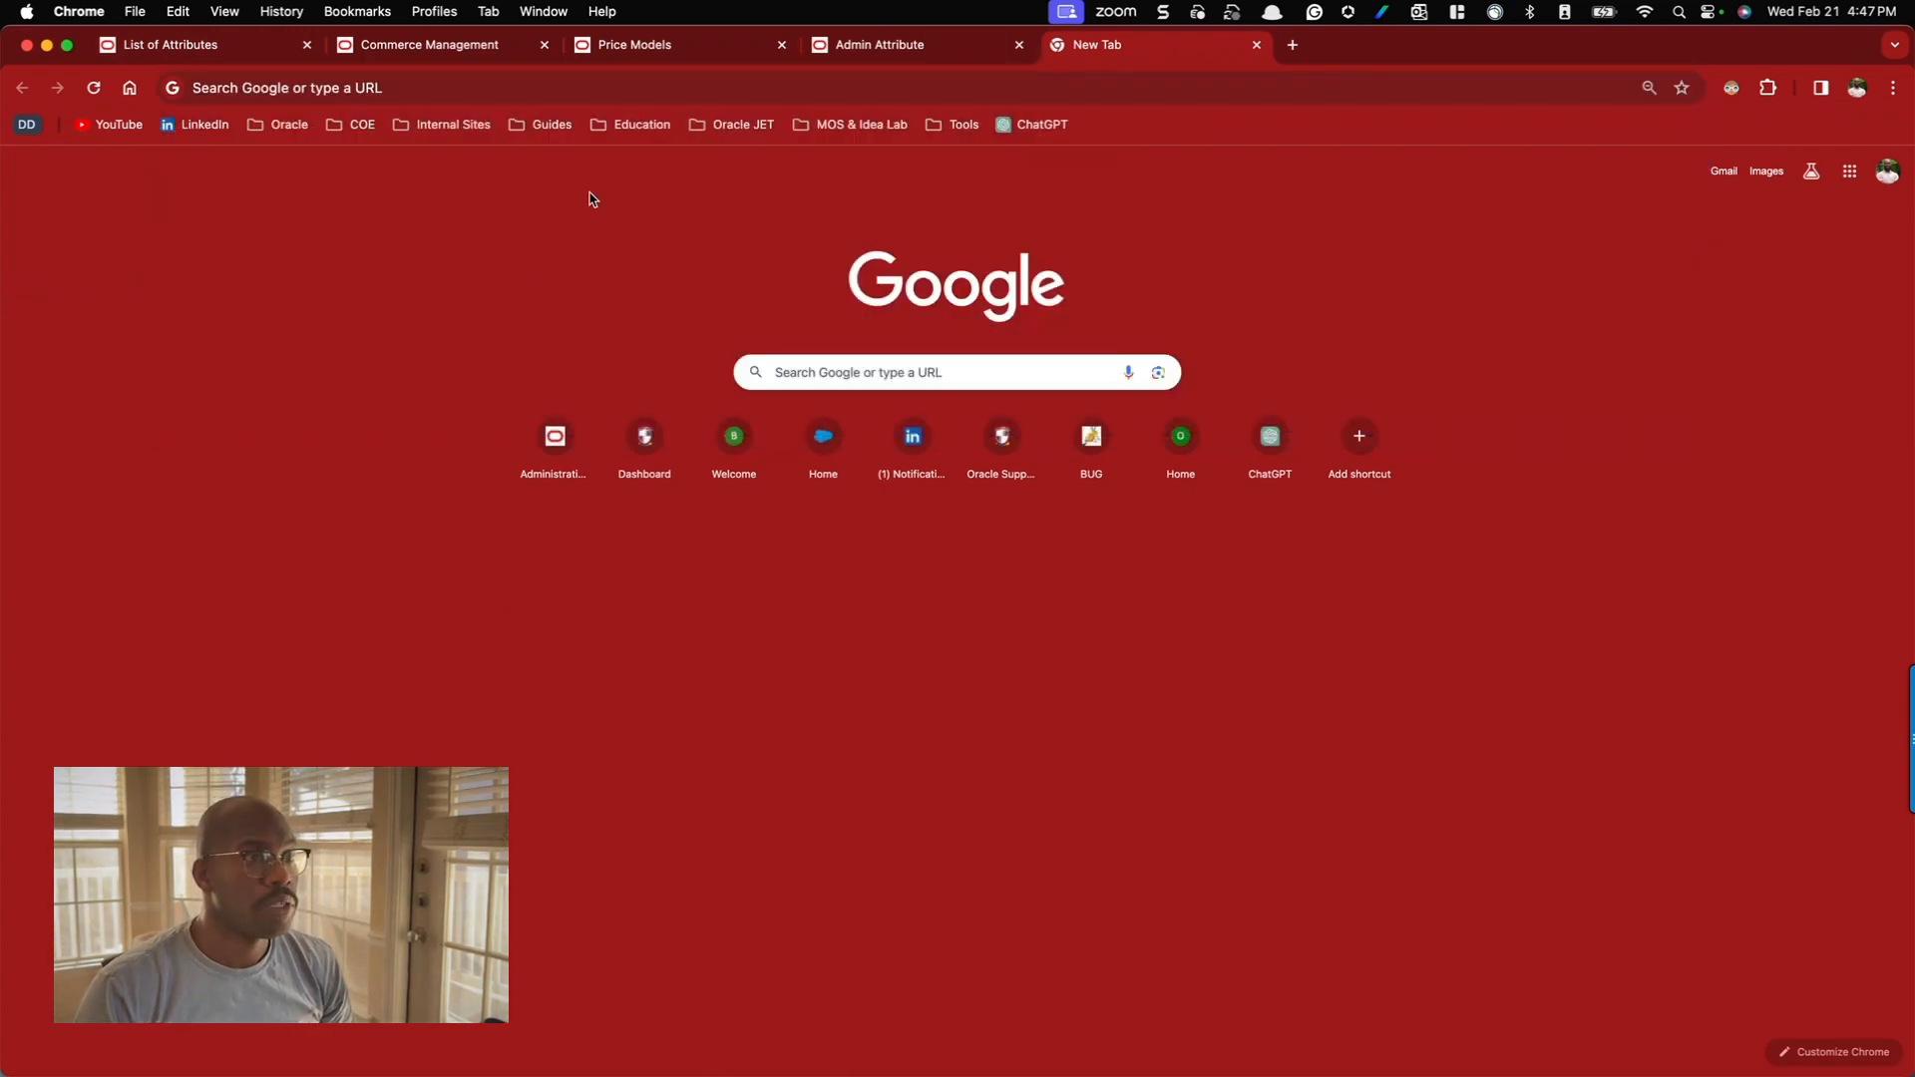
{"action": "left_click", "coordinate": [553, 128]}
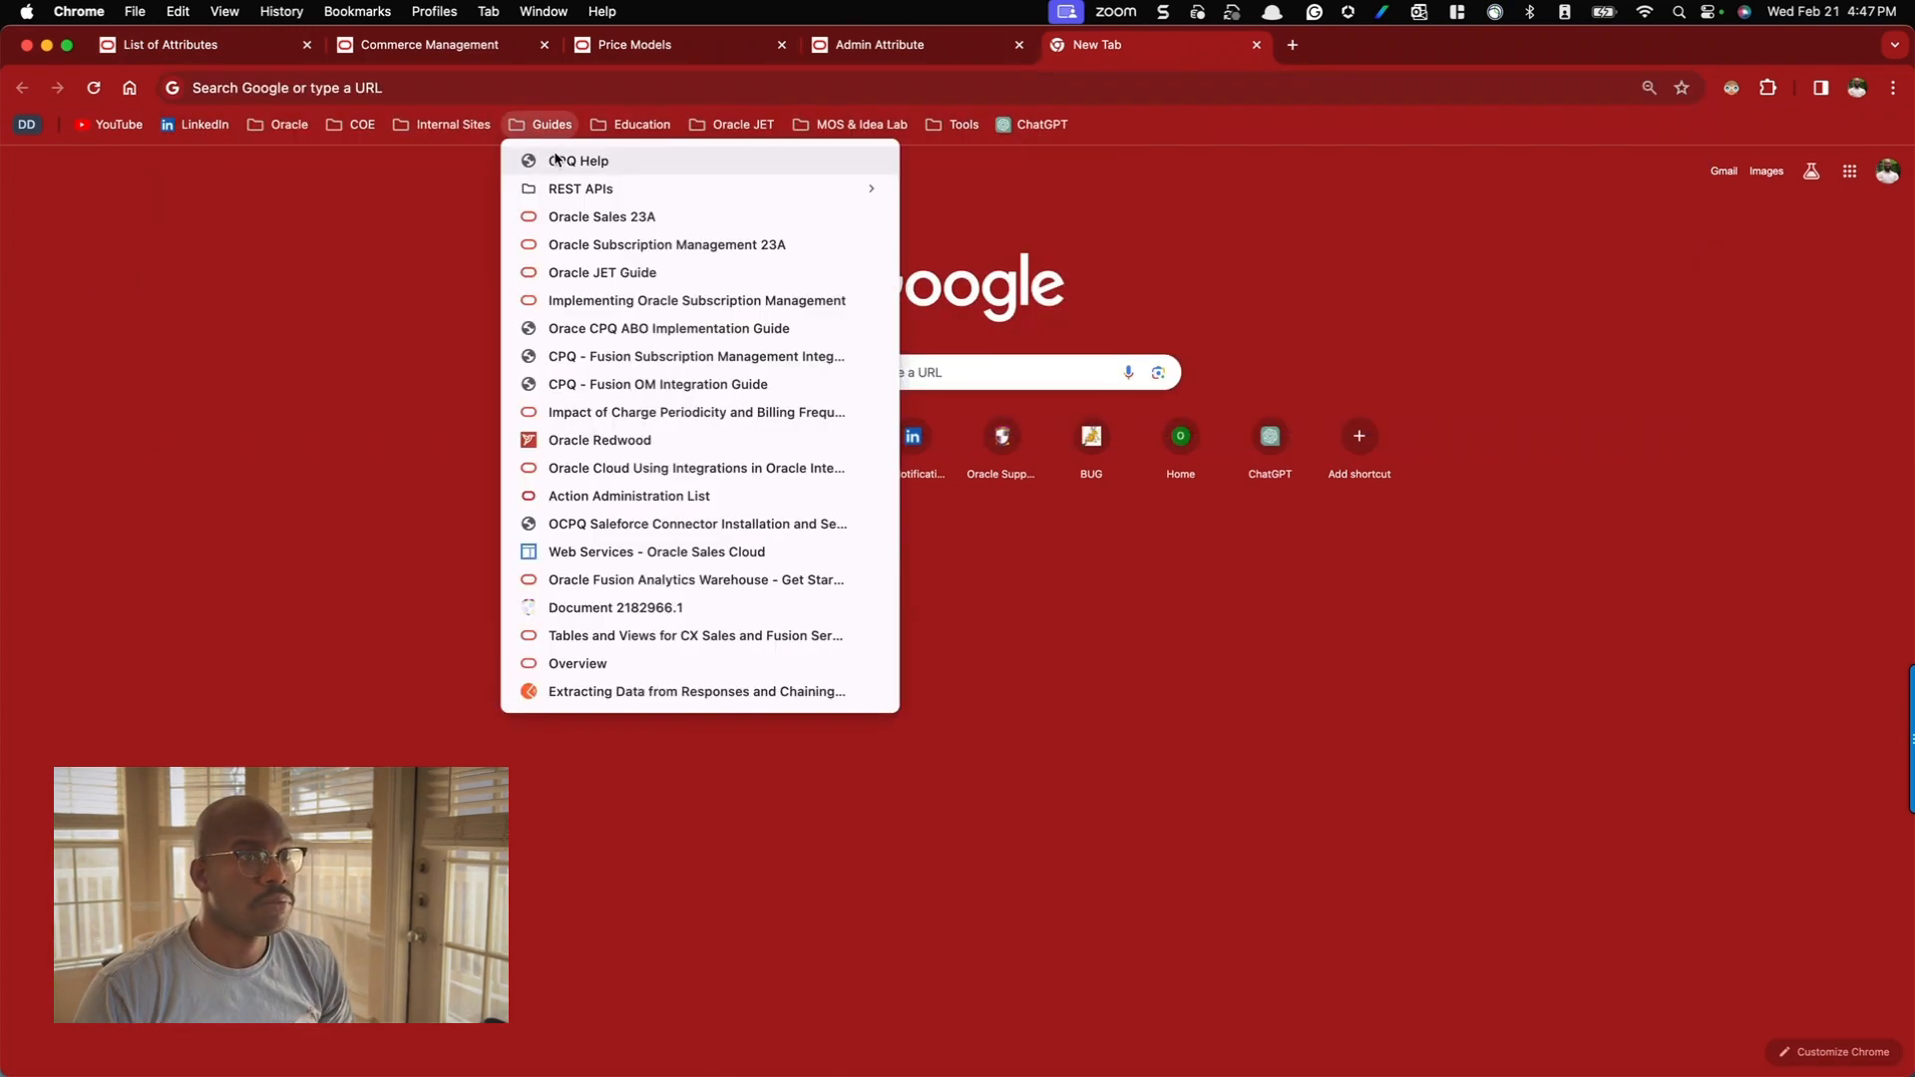
{"action": "left_click", "coordinate": [557, 160]}
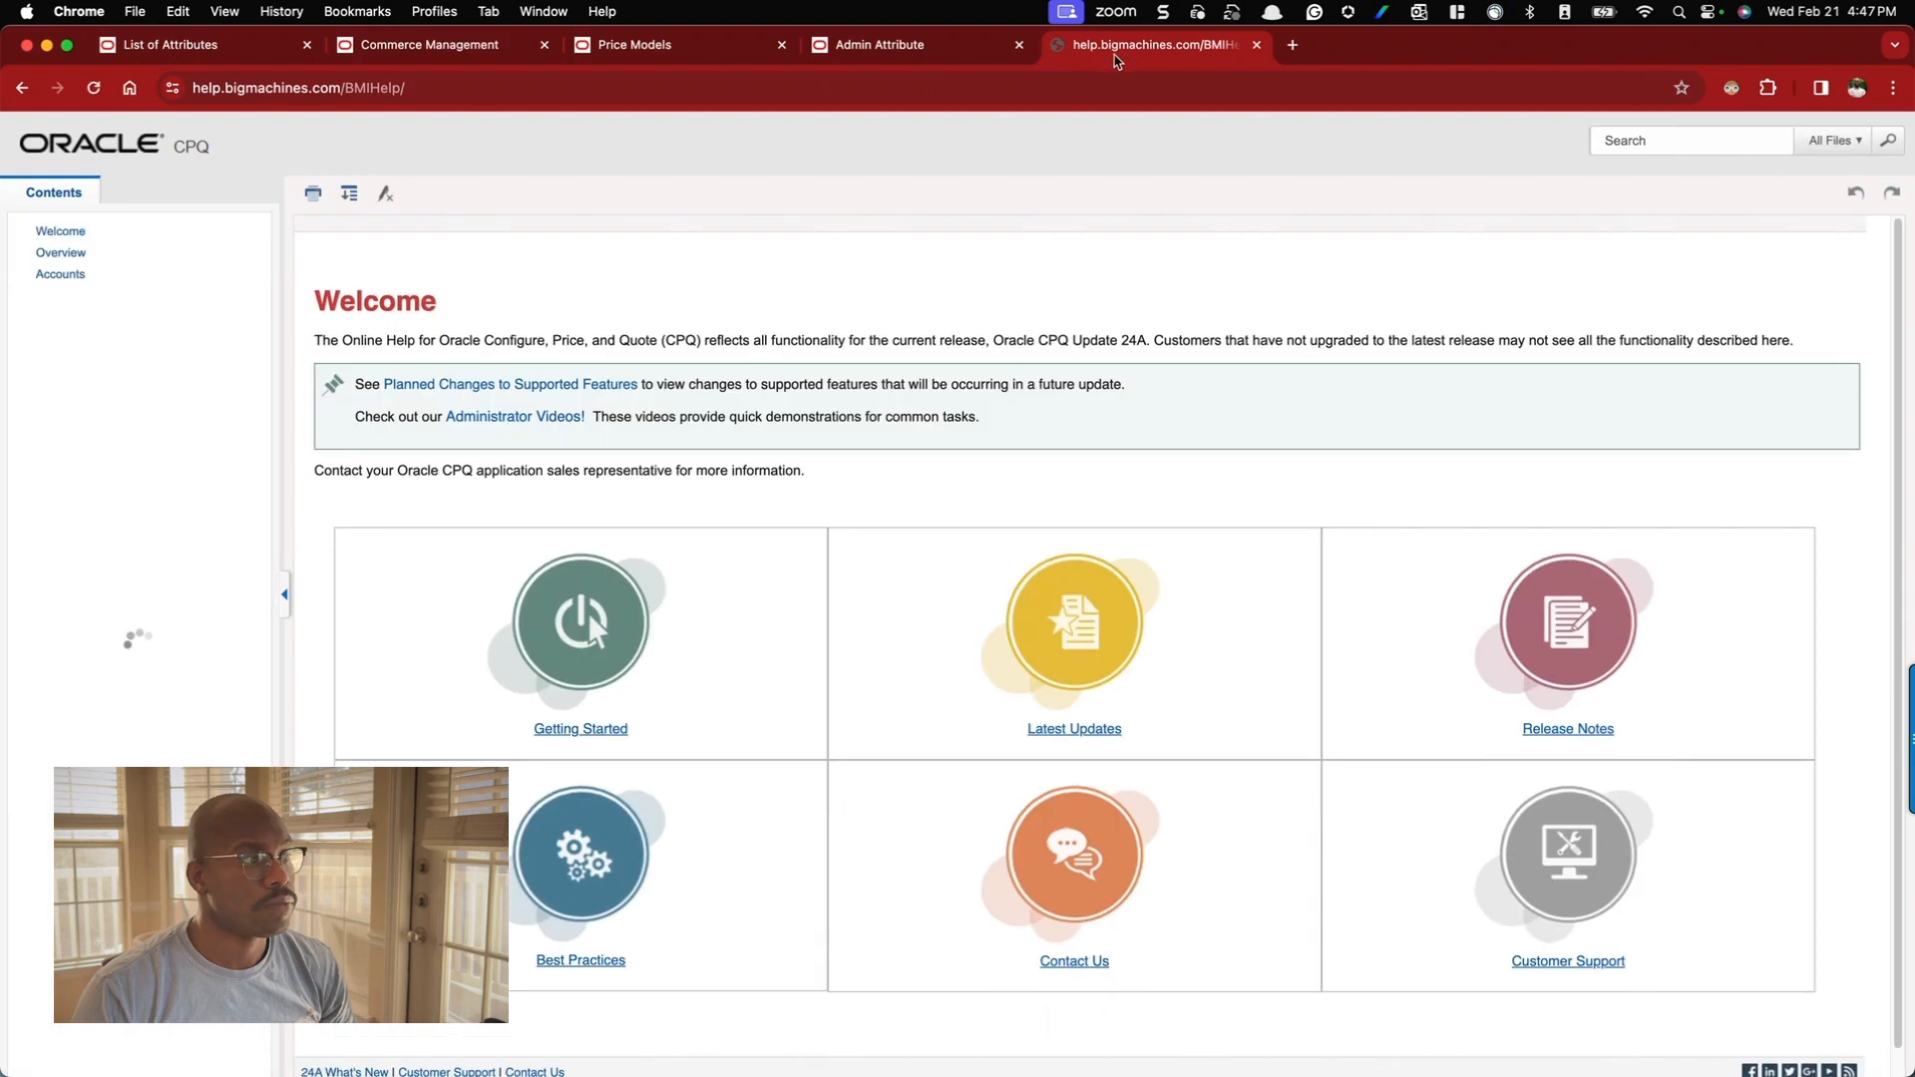
- Open the Standard Process help topic under Commerce > Process and review its table of controlled entities
{"action": "left_click", "coordinate": [24, 387]}
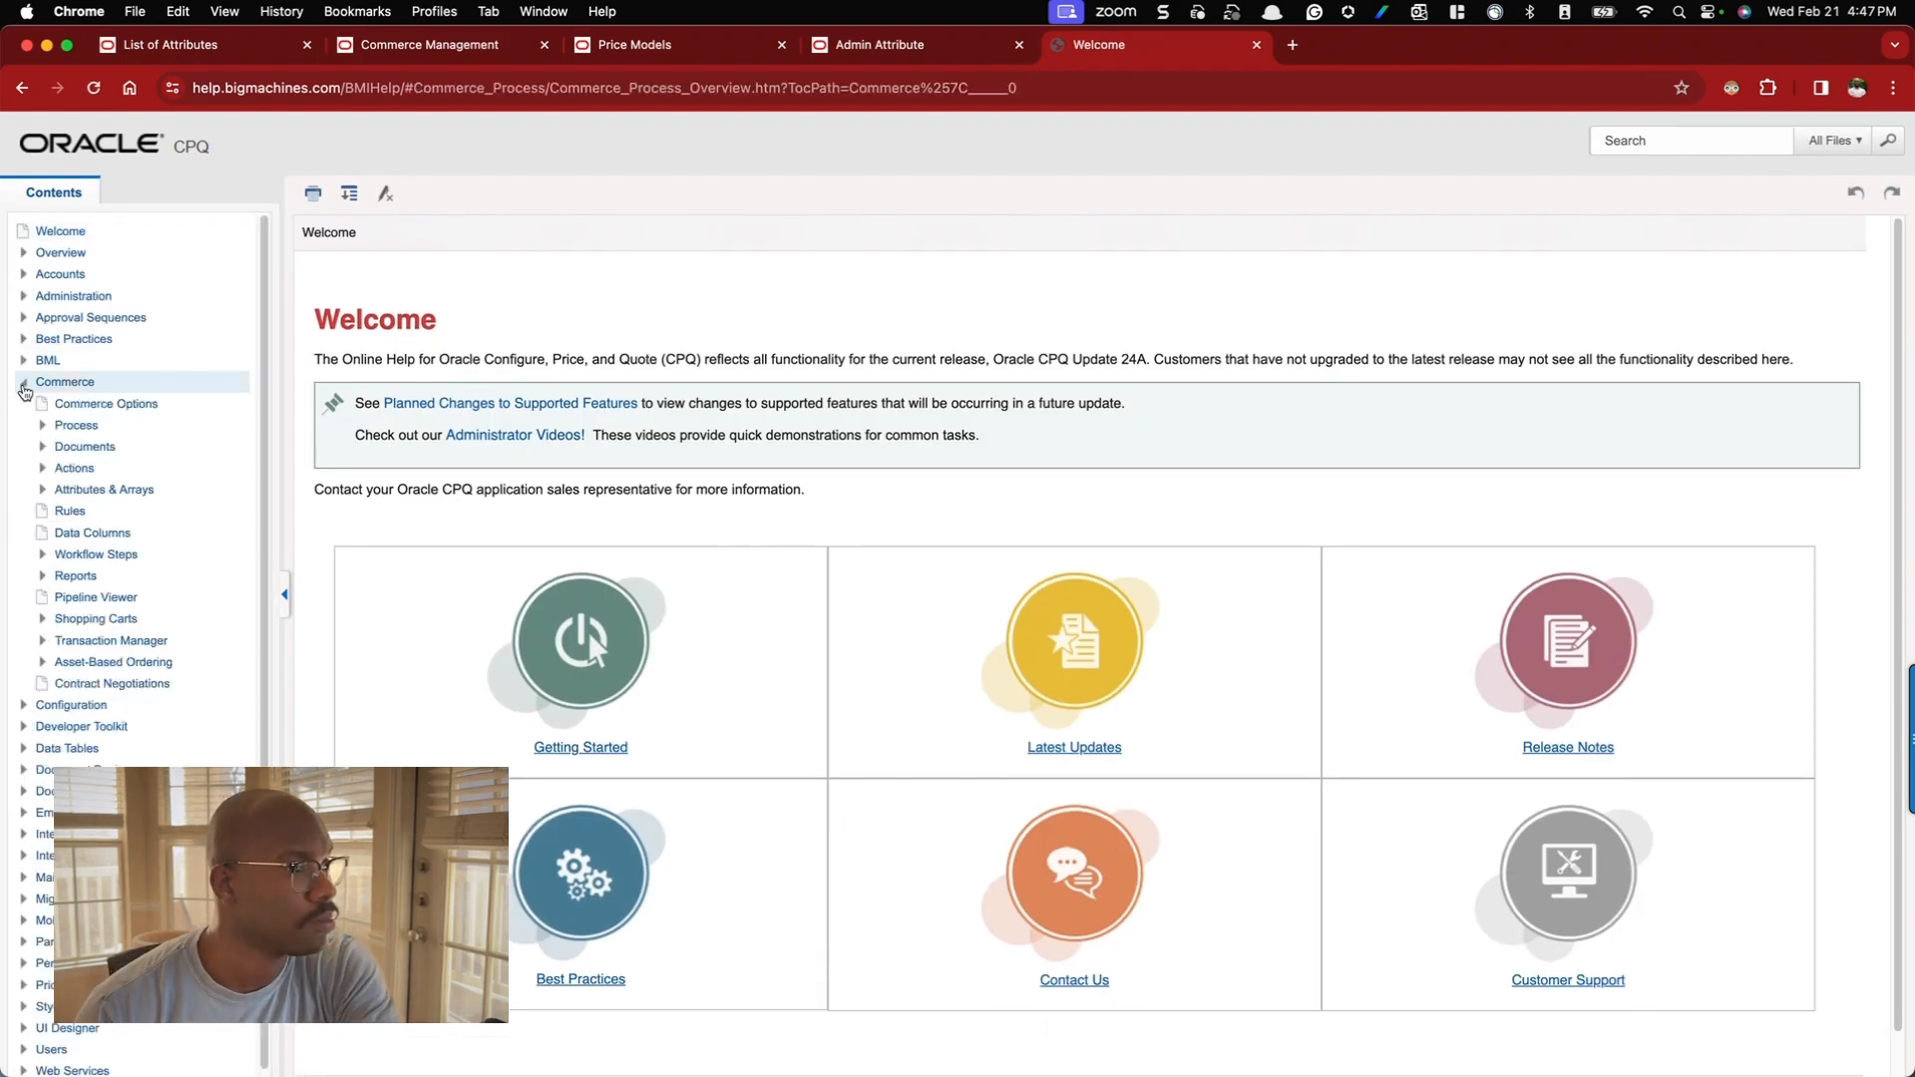
{"action": "left_click", "coordinate": [76, 425]}
{"action": "left_click", "coordinate": [103, 449]}
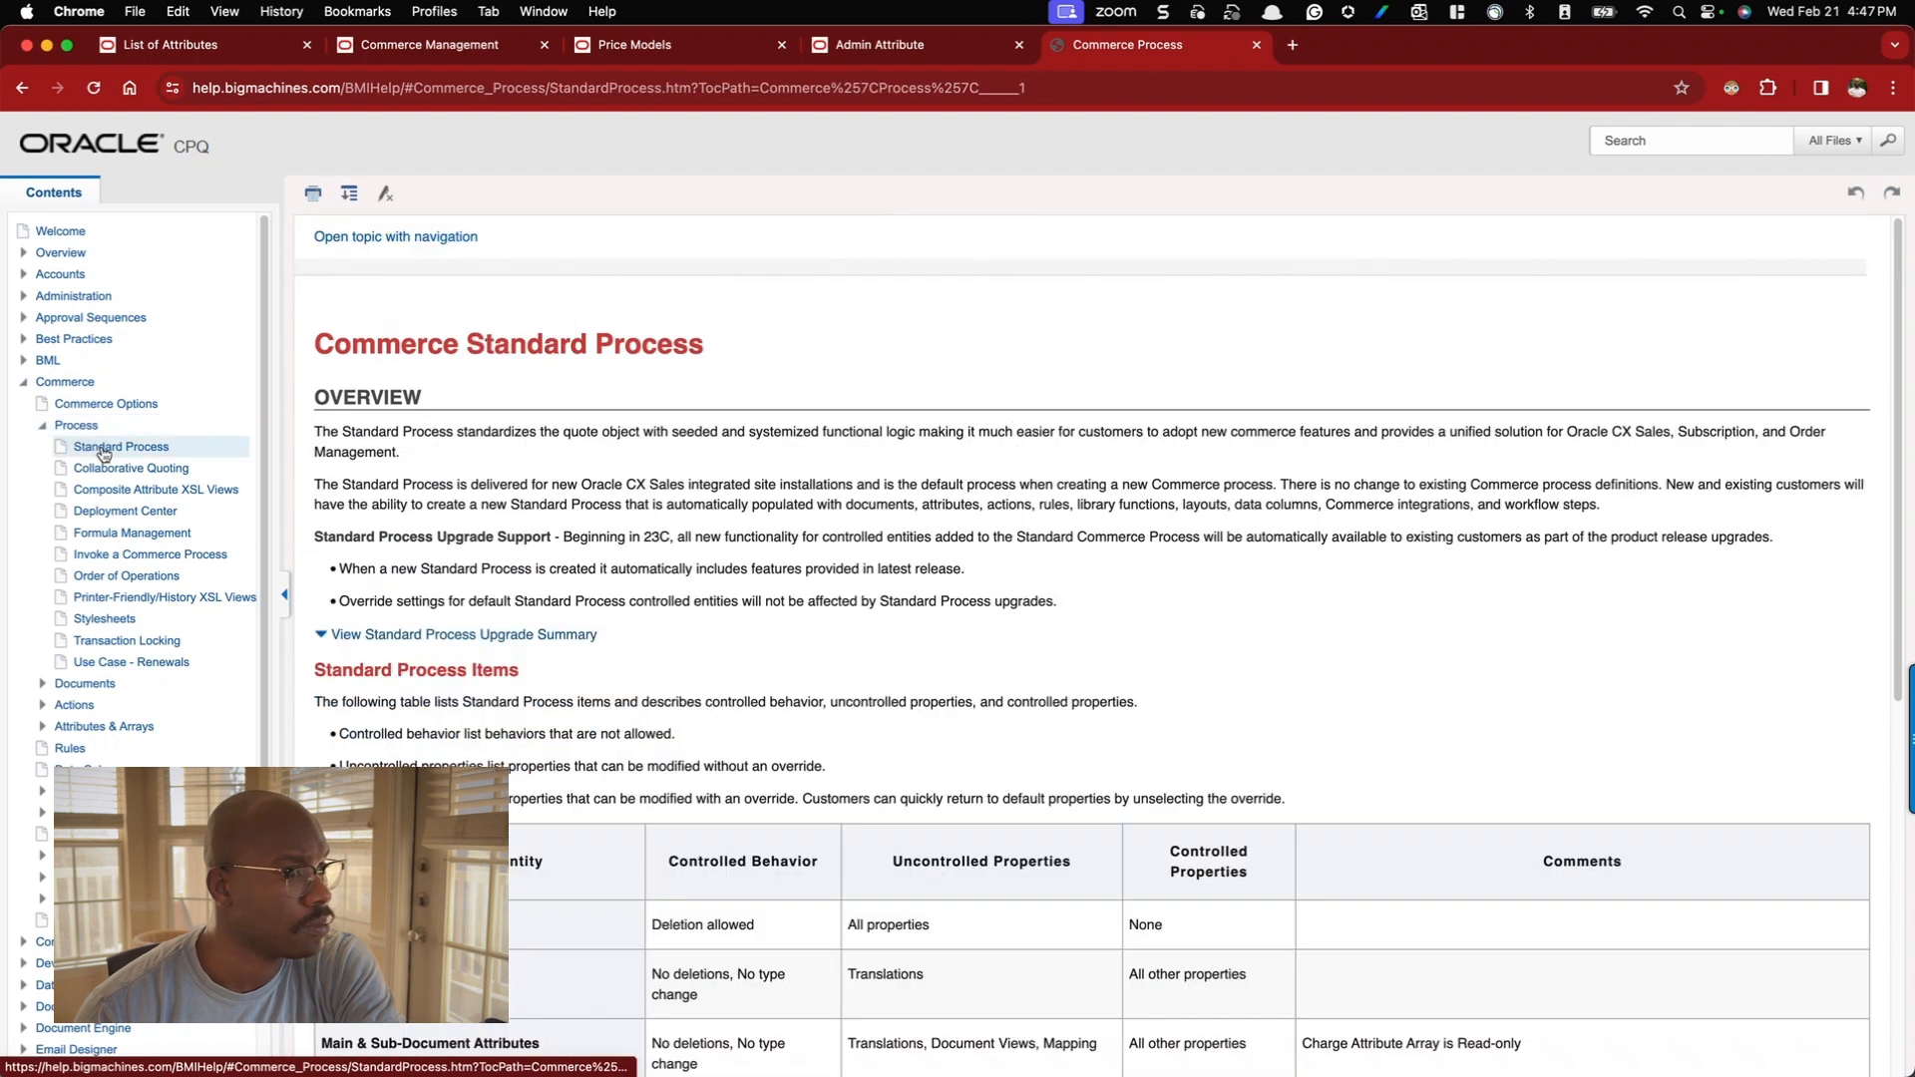
{"action": "scroll", "coordinate": [728, 536], "scroll_direction": "down", "scroll_amount": 5}
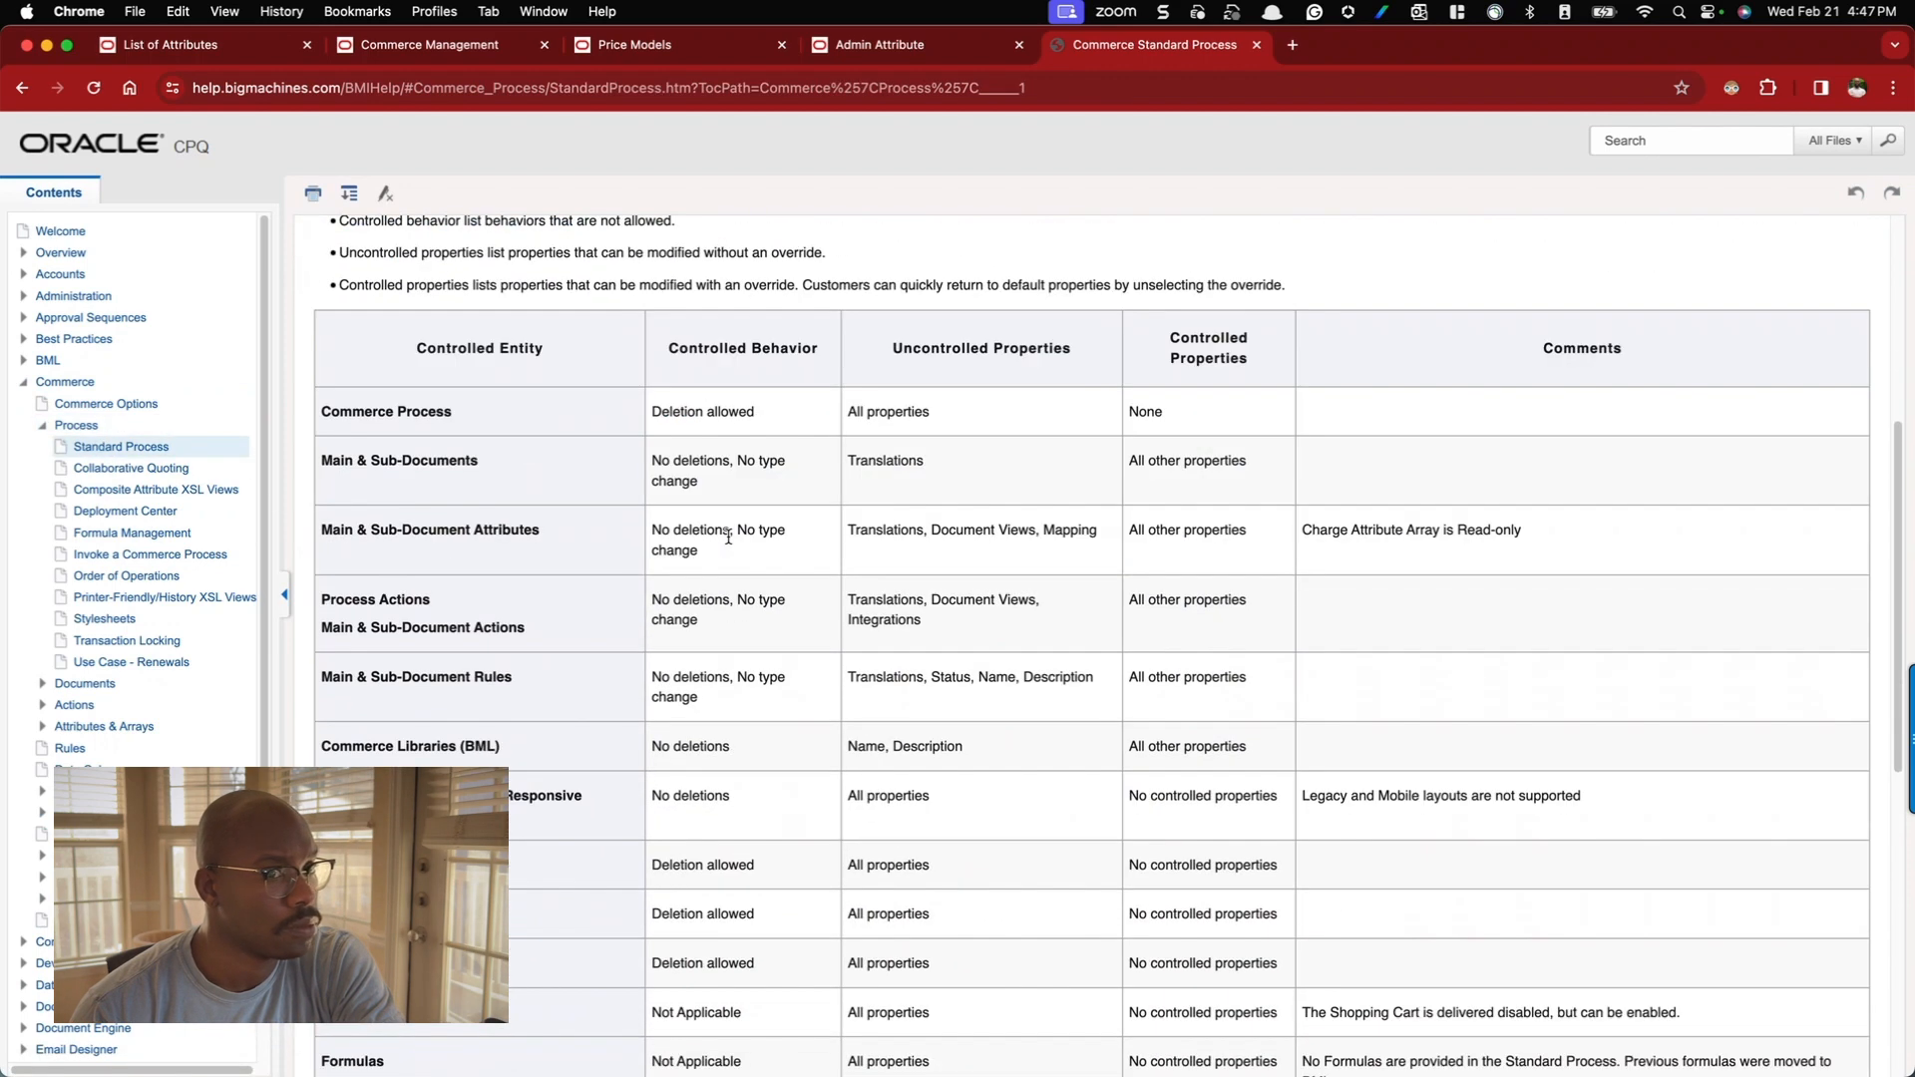
{"action": "scroll", "coordinate": [728, 536], "scroll_direction": "down", "scroll_amount": 5}
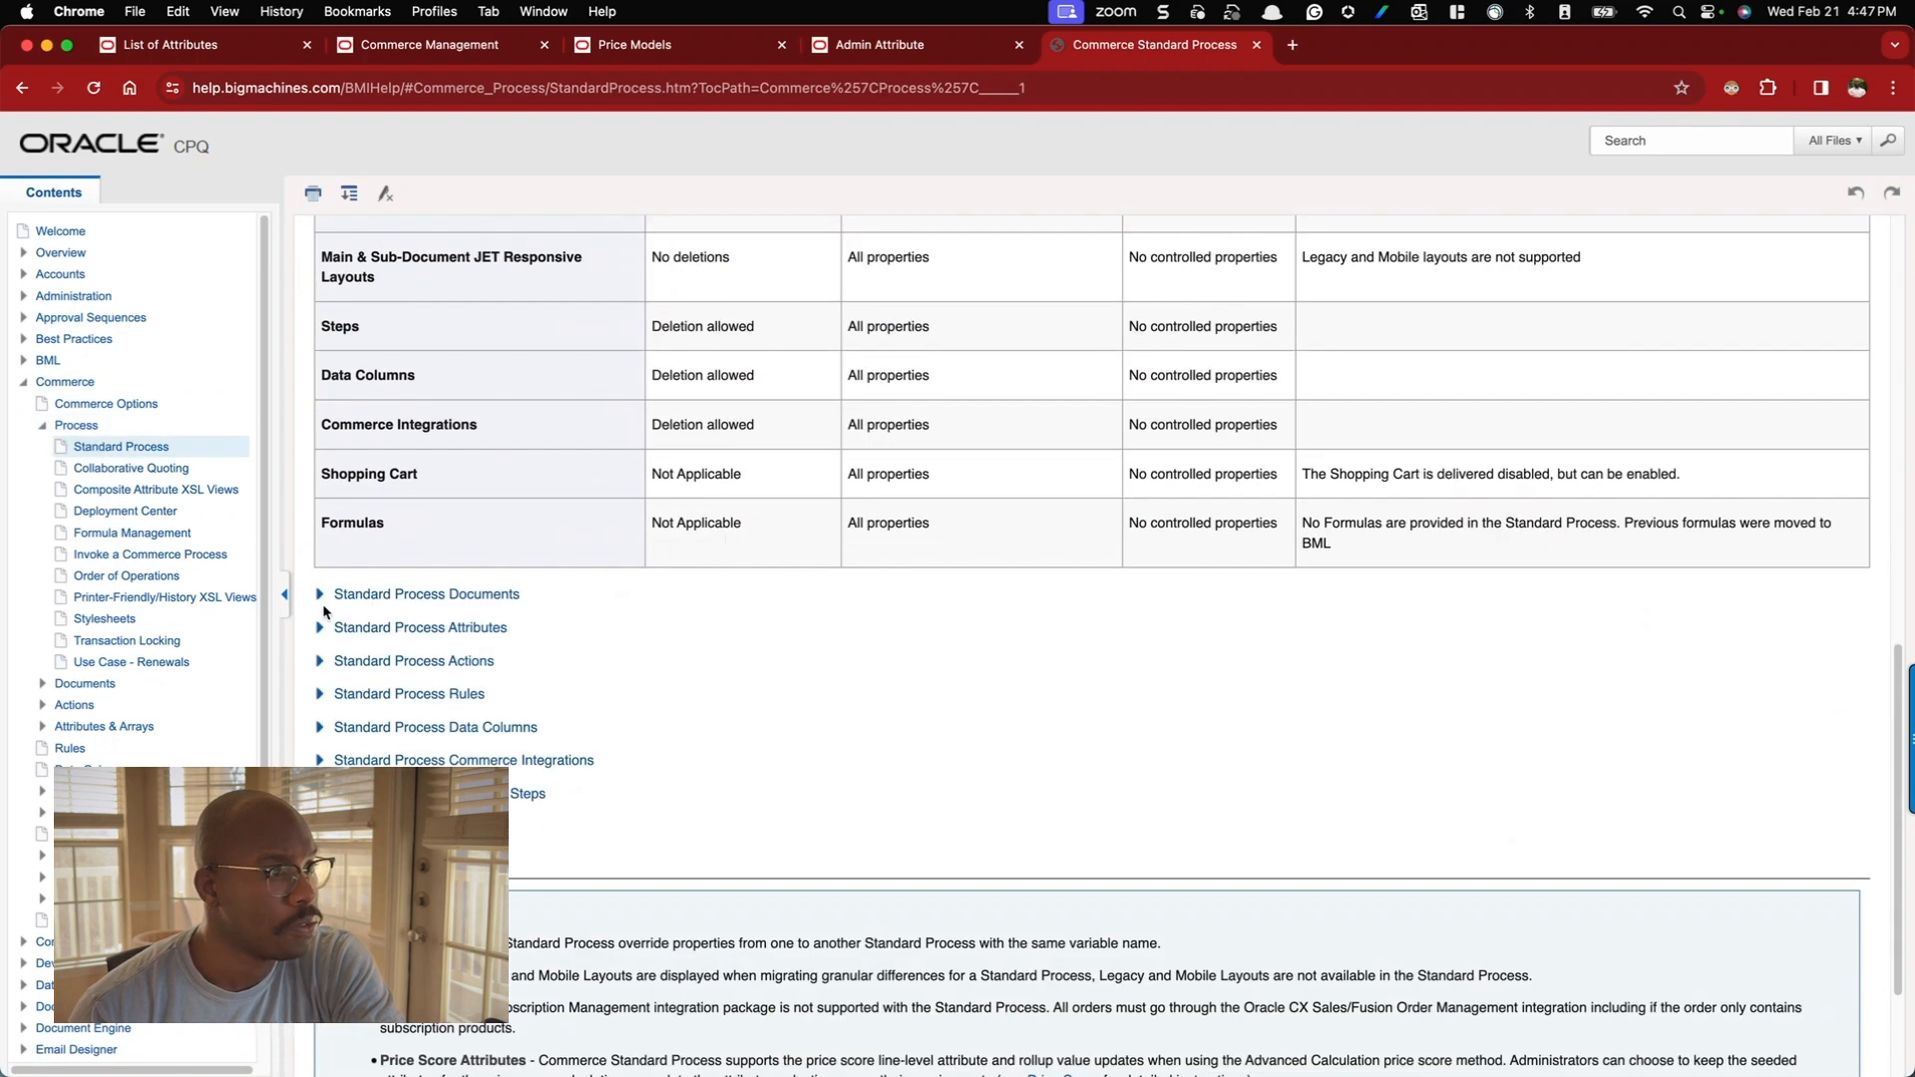
- Hide the help contents pane and read the Standard Process Documents and Standard Process Attributes sections
{"action": "left_click", "coordinate": [284, 595]}
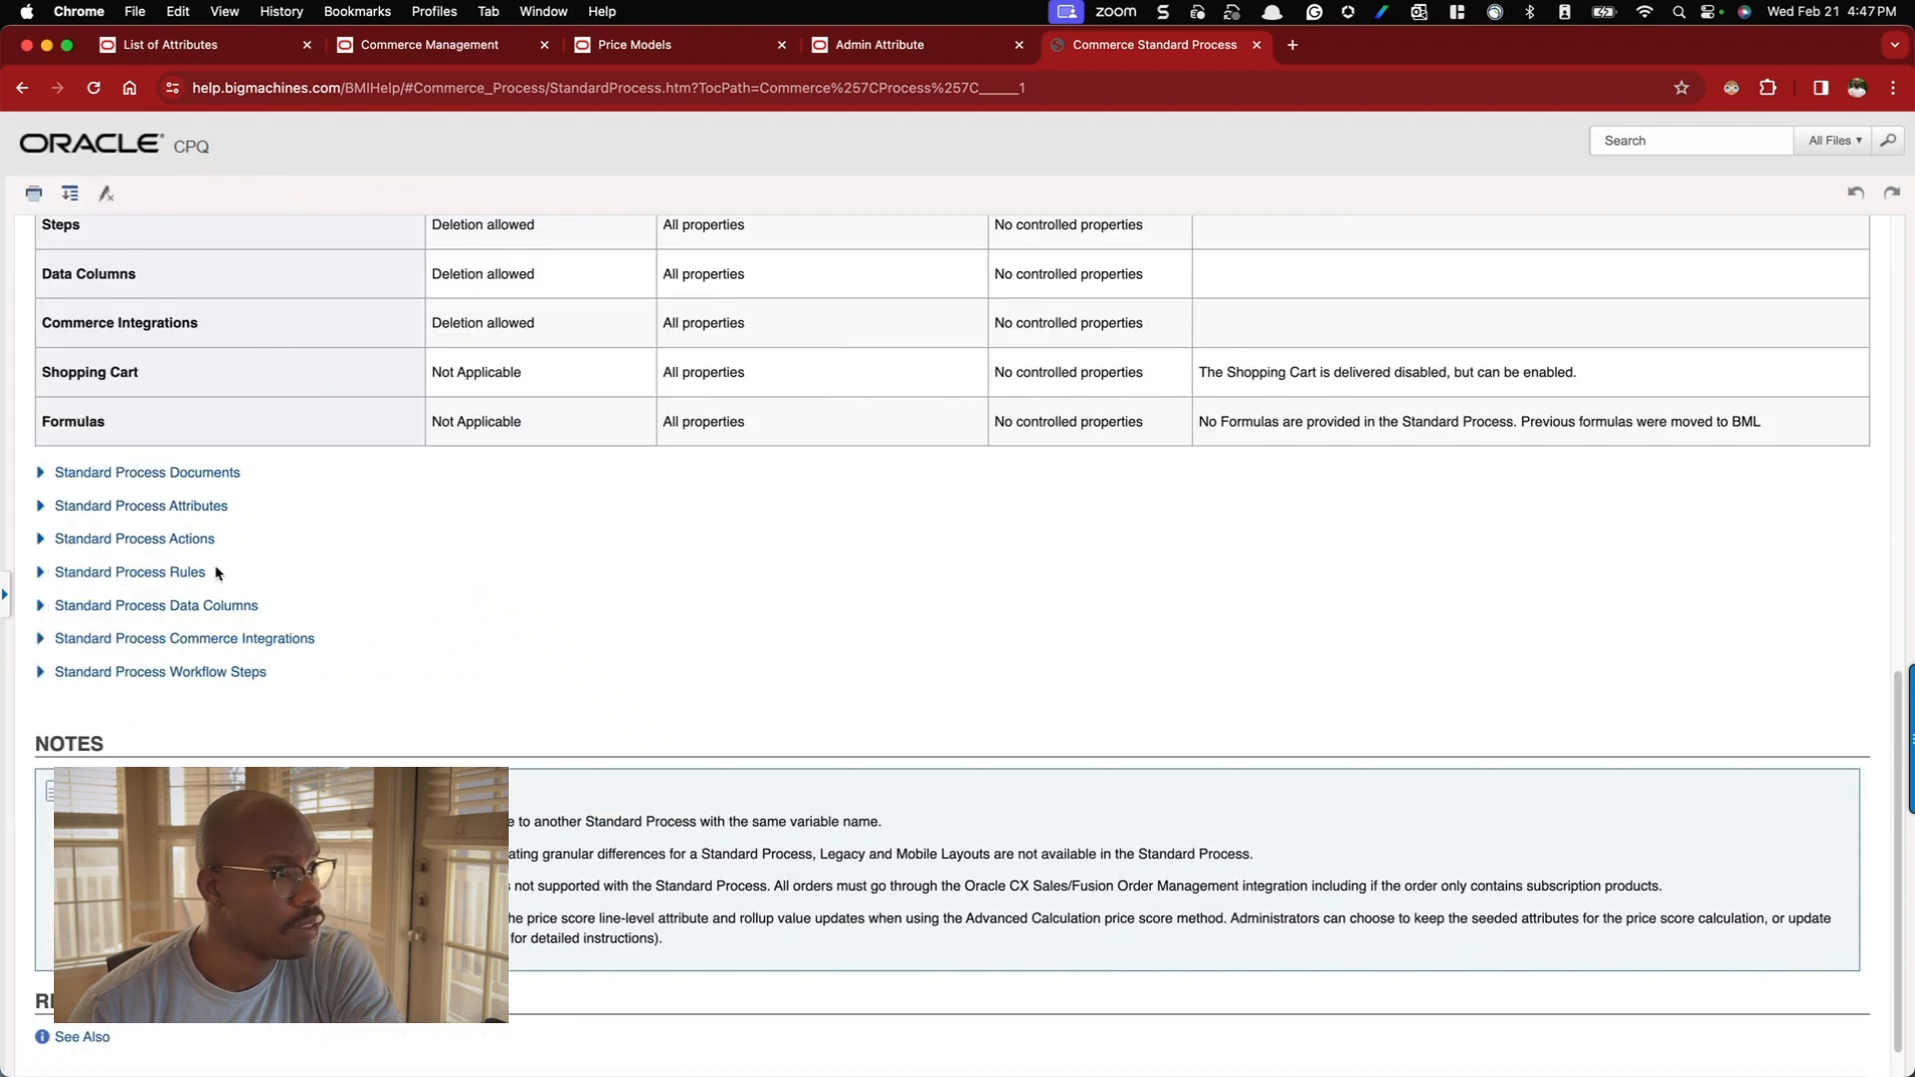
{"action": "left_click", "coordinate": [43, 476]}
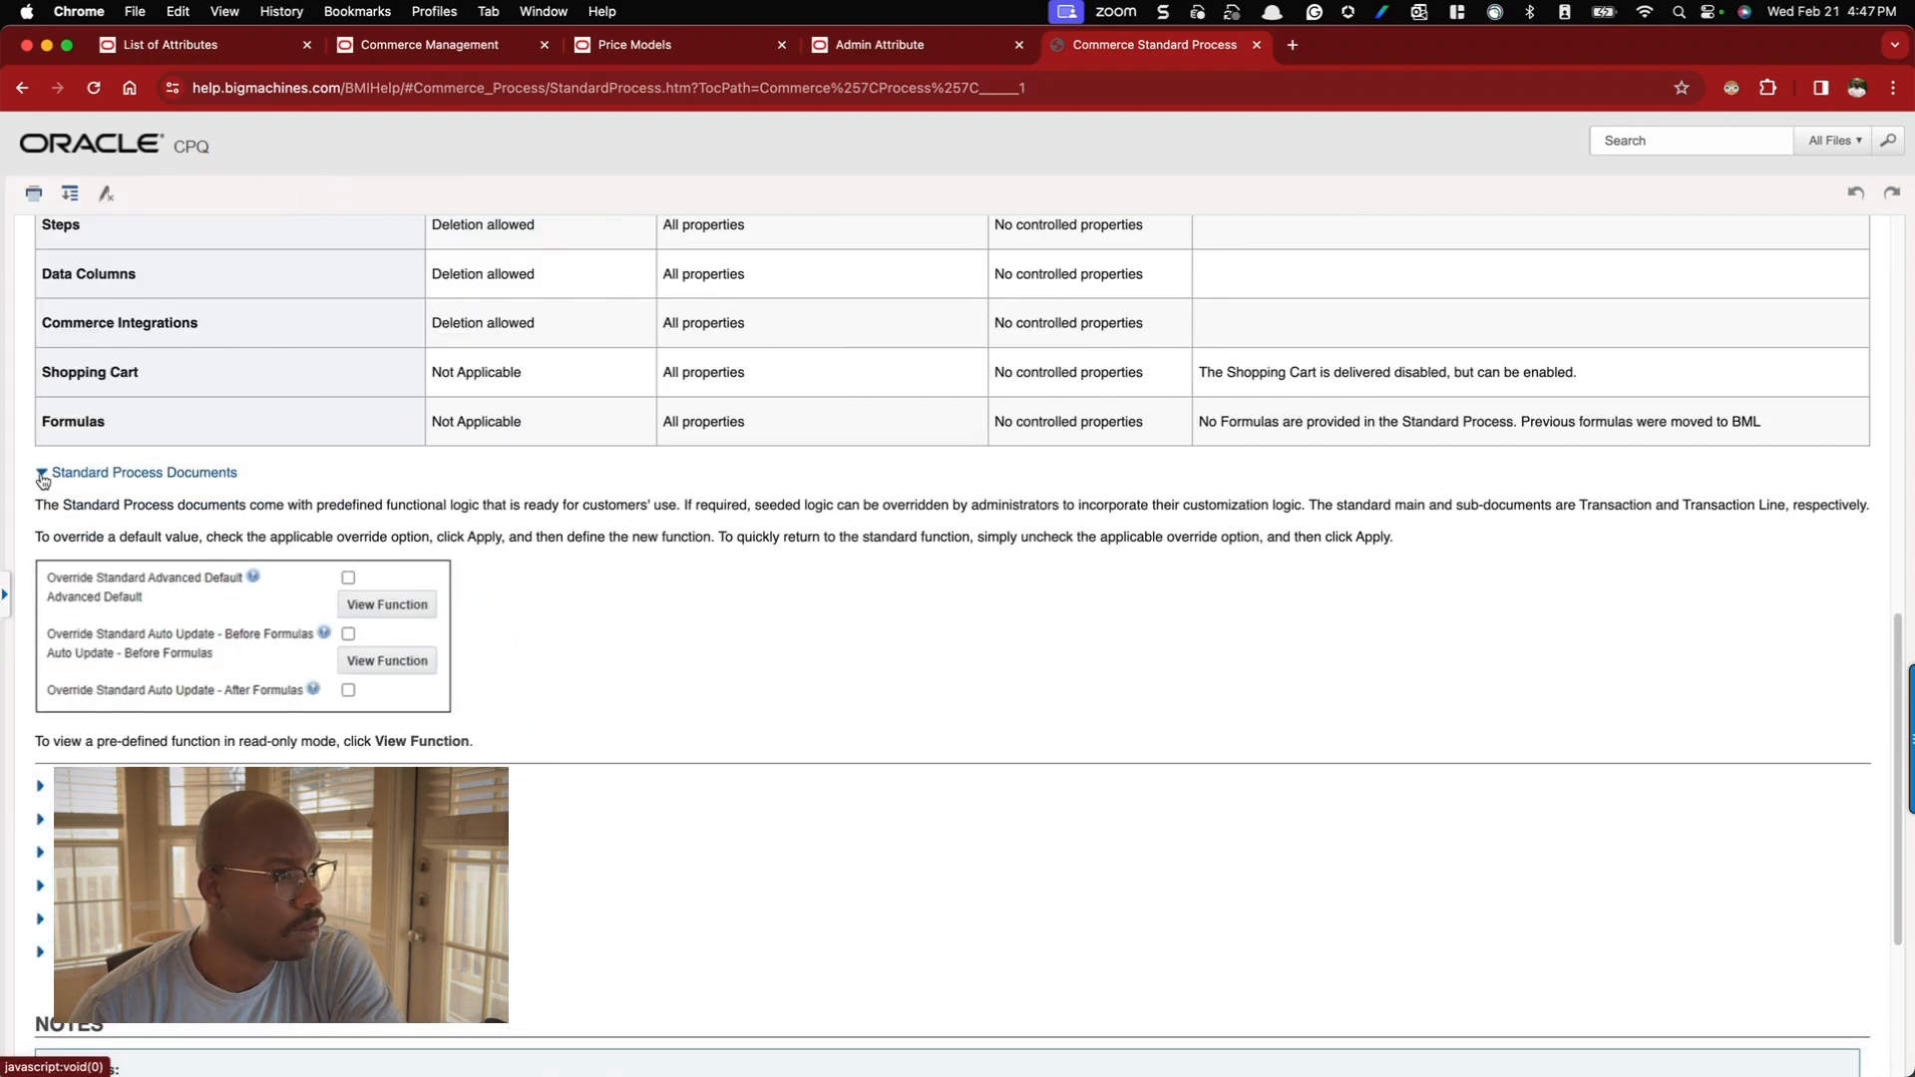
{"action": "left_click", "coordinate": [43, 474]}
{"action": "left_click", "coordinate": [44, 506]}
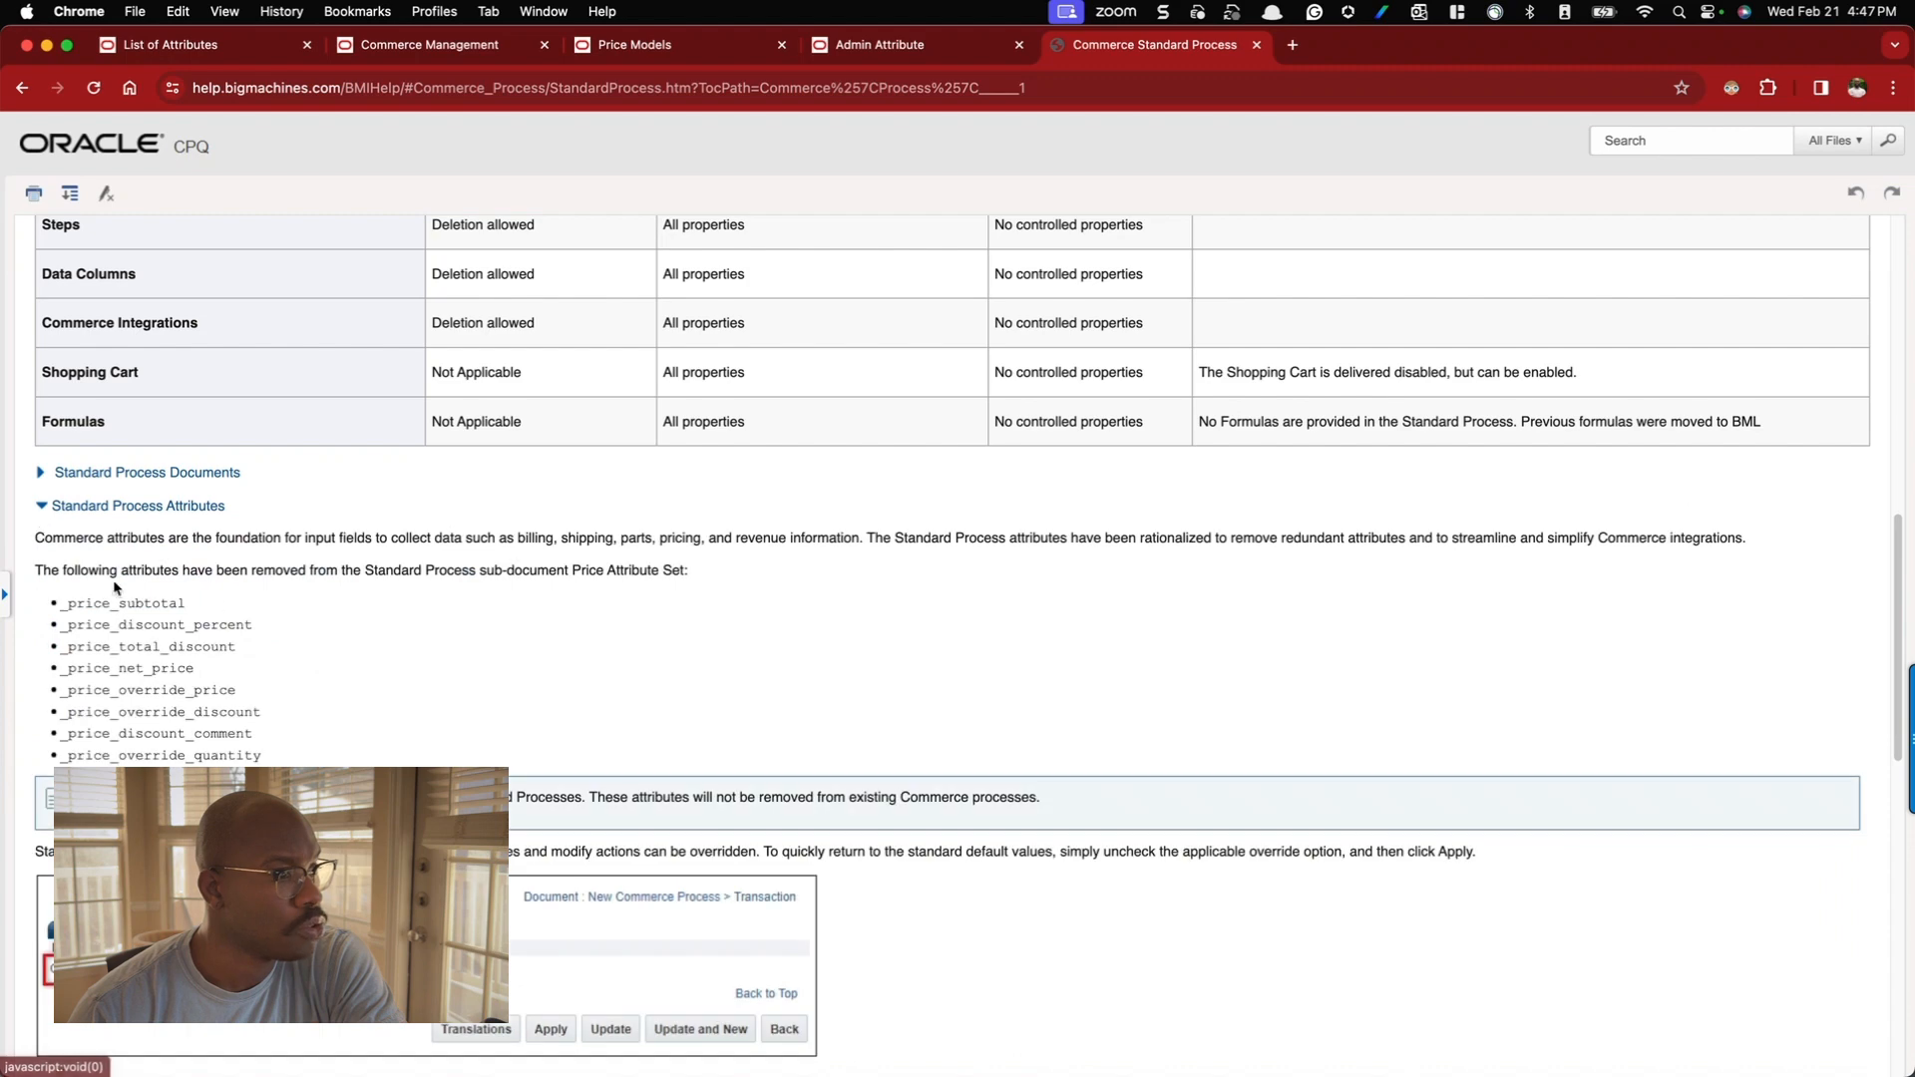
{"action": "scroll", "coordinate": [115, 589], "scroll_direction": "down", "scroll_amount": 7}
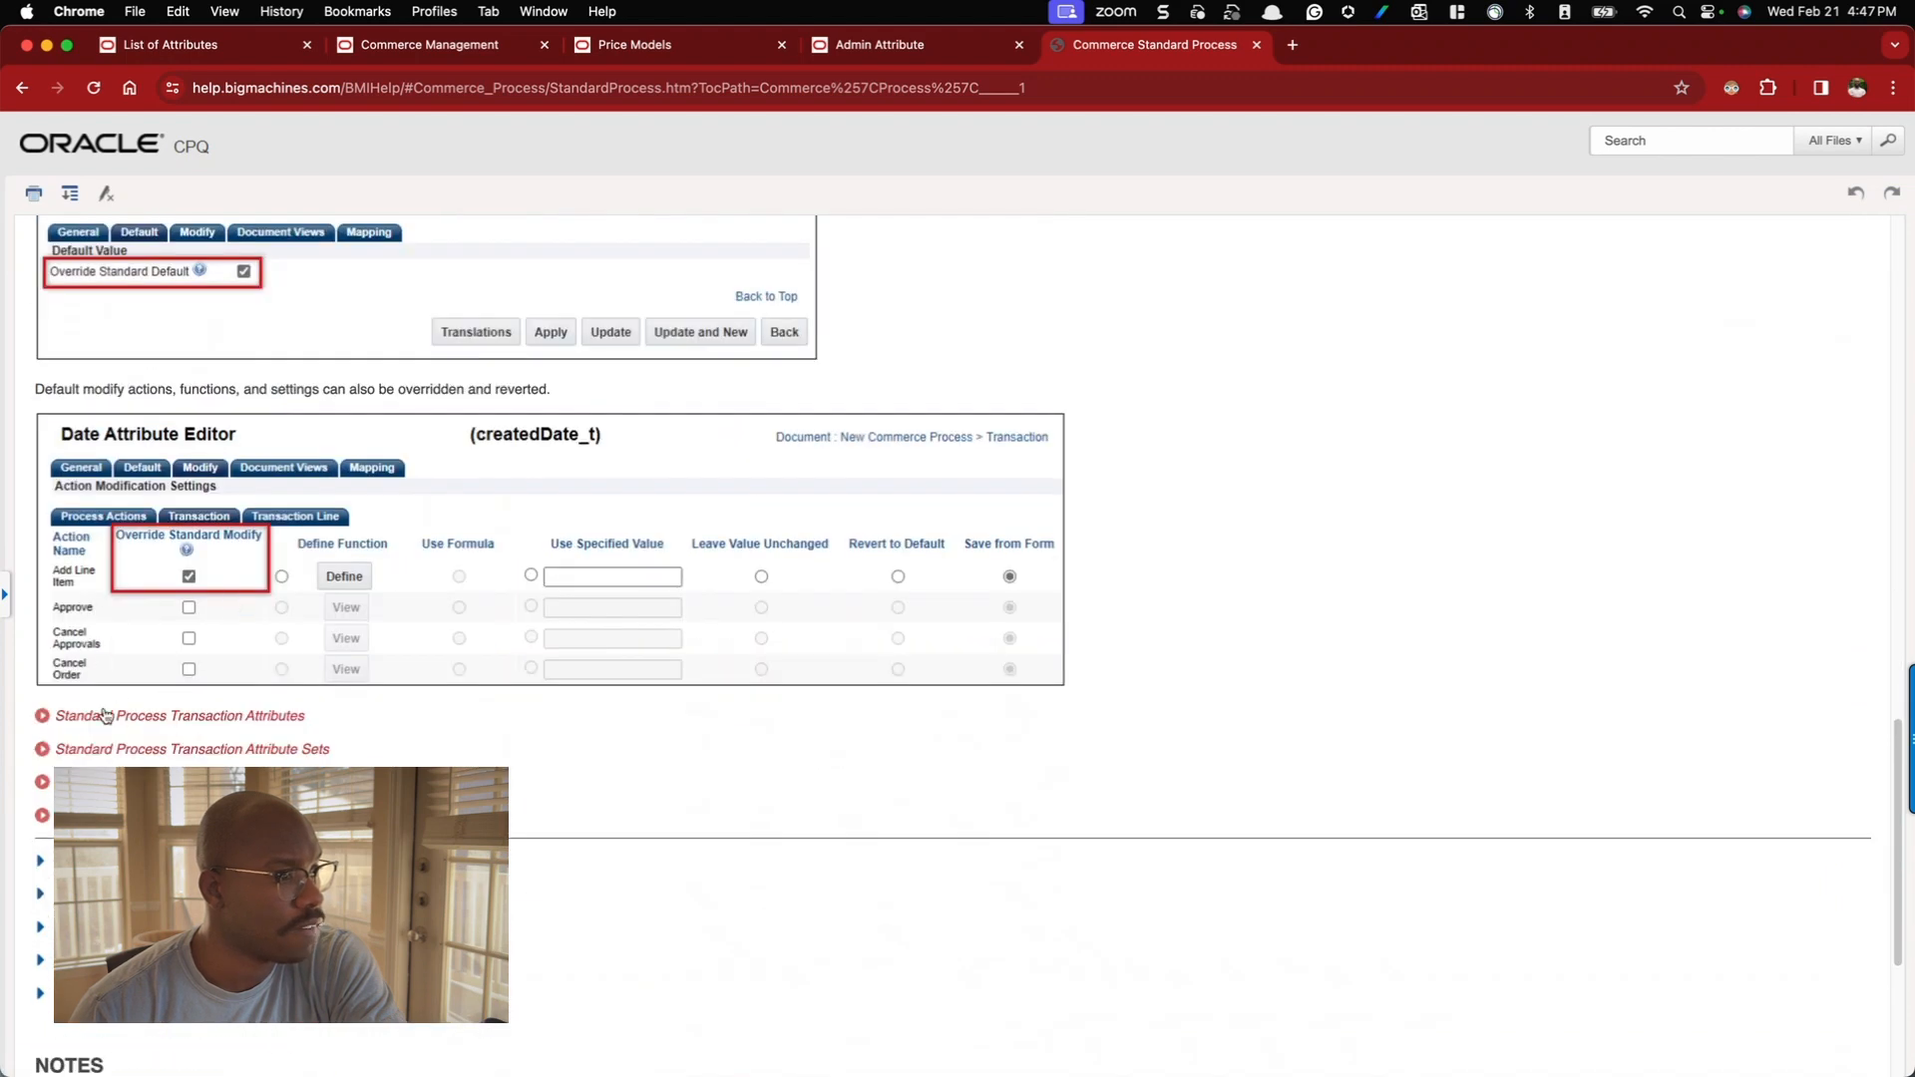
- Expand the Standard Process Transaction Attributes table, examine its full list of attributes, and collapse it again
{"action": "left_click", "coordinate": [43, 716]}
{"action": "scroll", "coordinate": [201, 618], "scroll_direction": "down", "scroll_amount": 4}
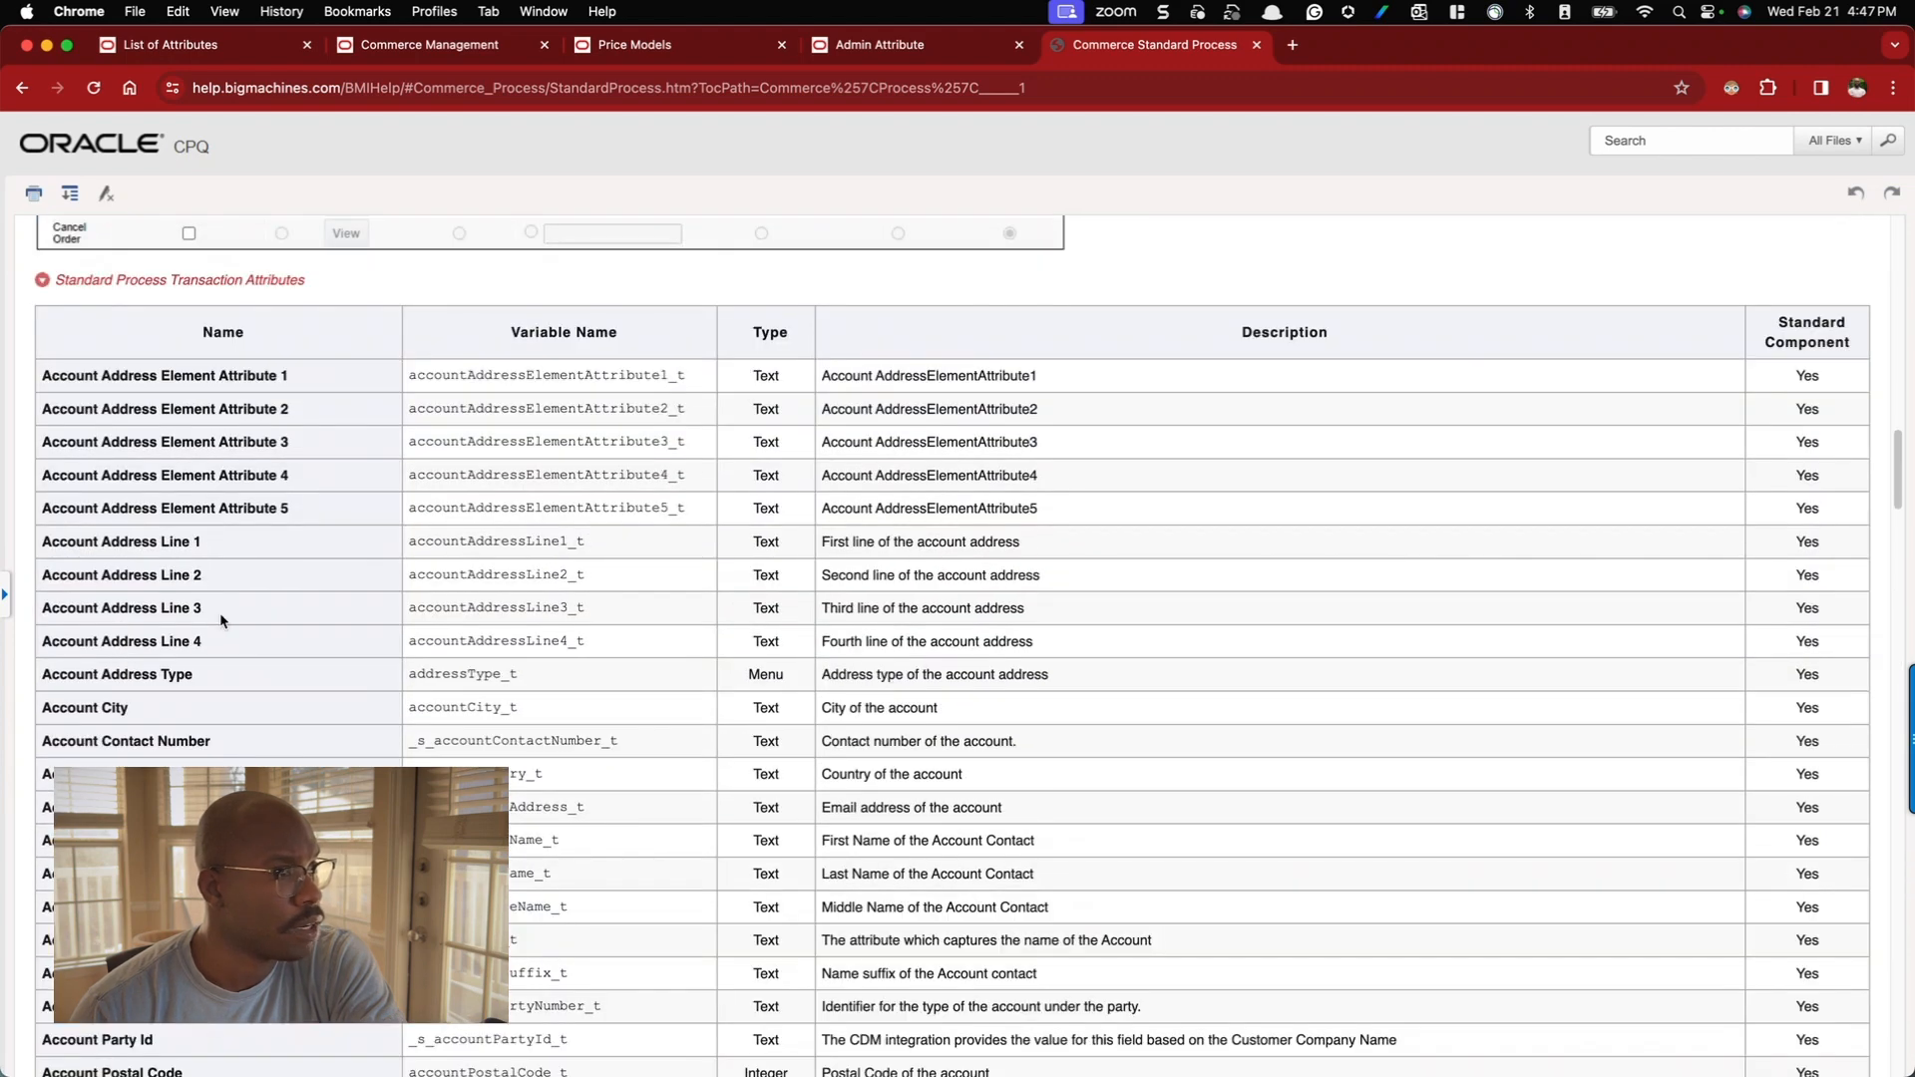
{"action": "scroll", "coordinate": [220, 618], "scroll_direction": "down", "scroll_amount": 17}
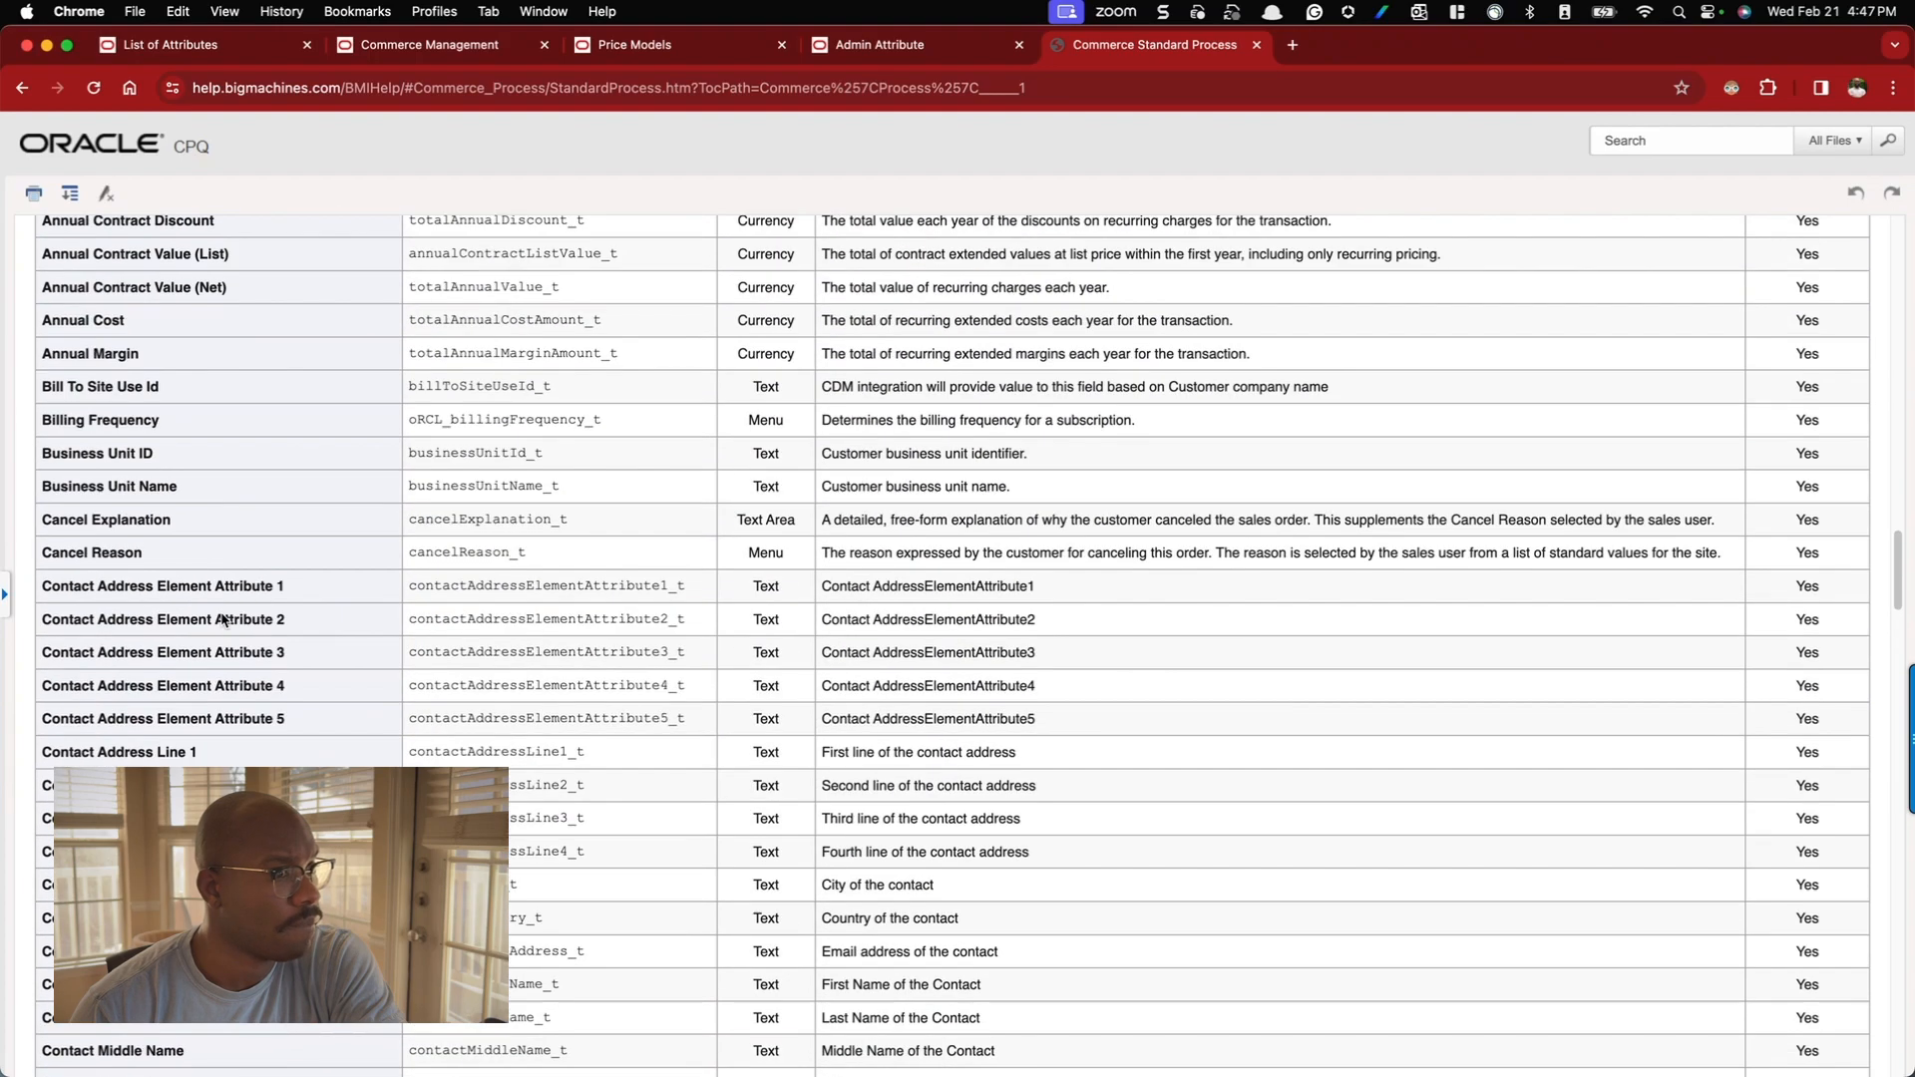
{"action": "scroll", "coordinate": [221, 614], "scroll_direction": "down", "scroll_amount": 20}
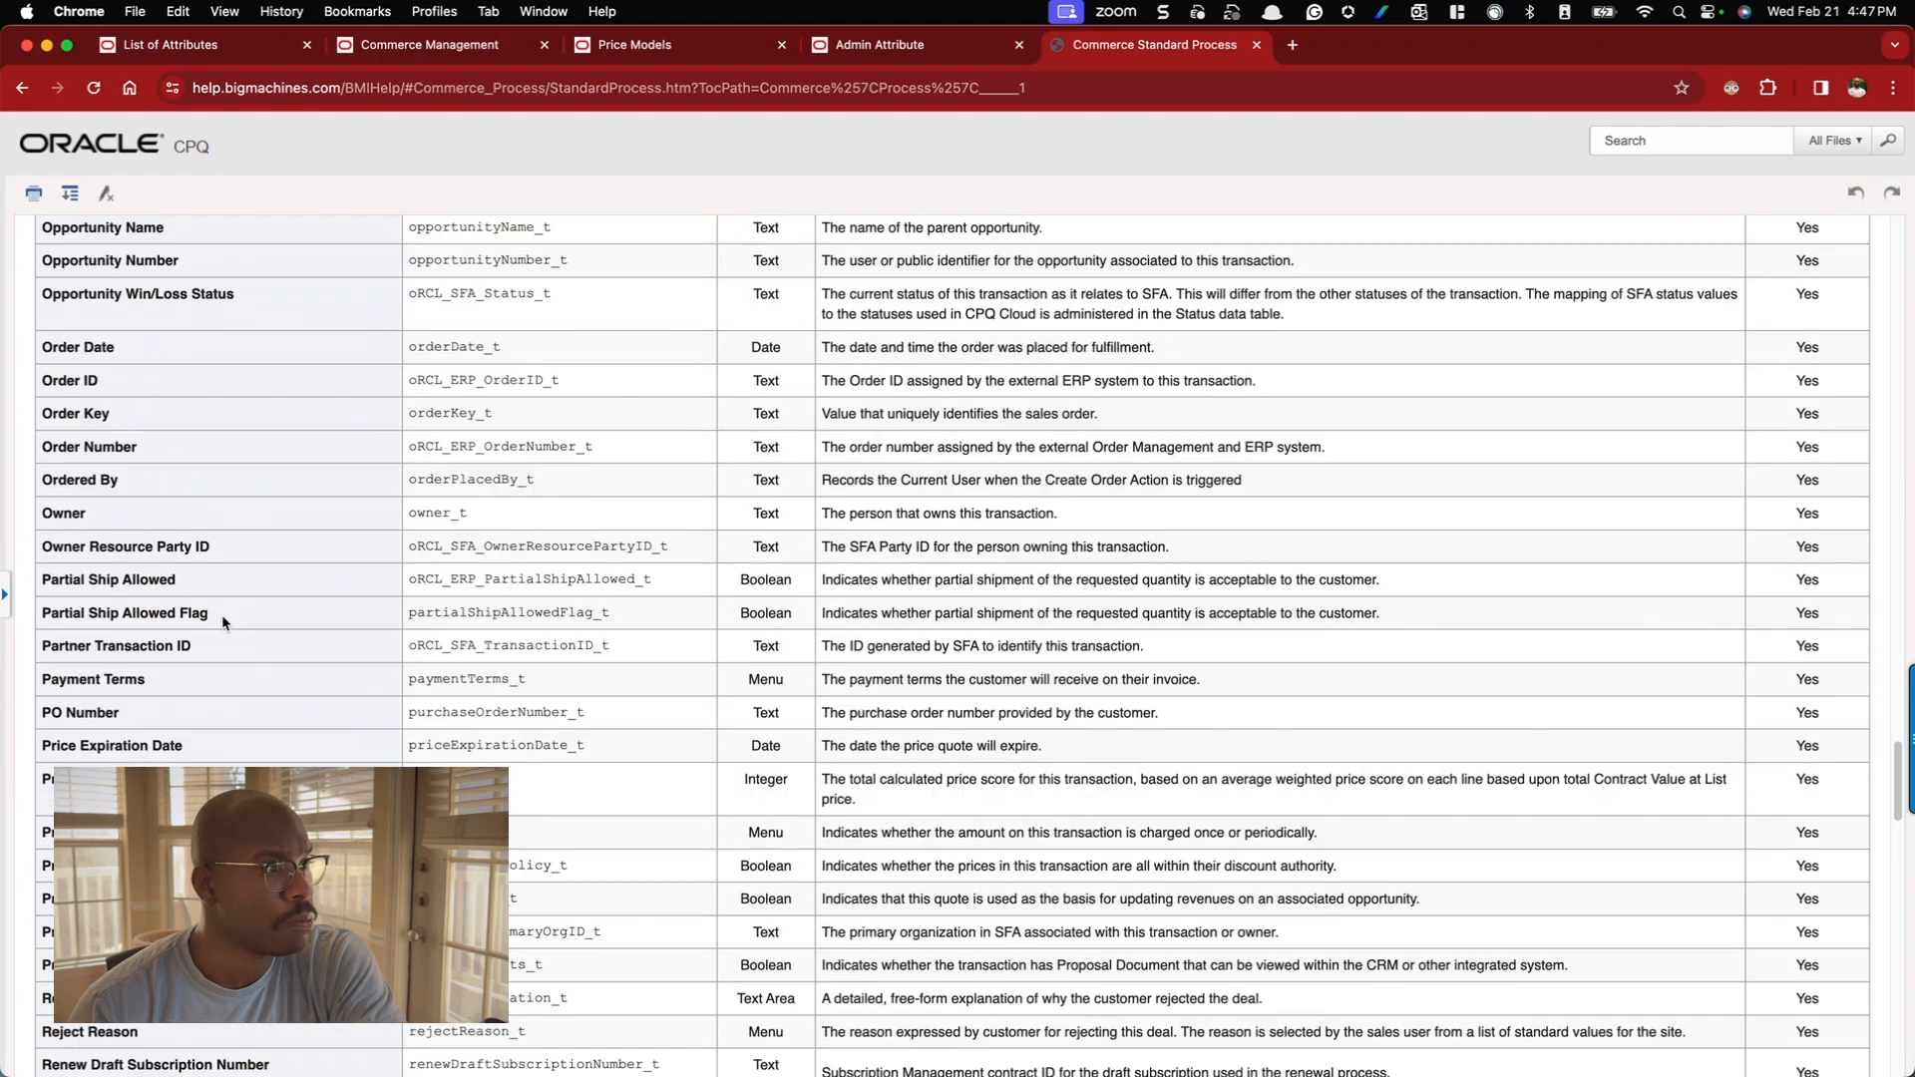
{"action": "scroll", "coordinate": [223, 614], "scroll_direction": "down", "scroll_amount": 20}
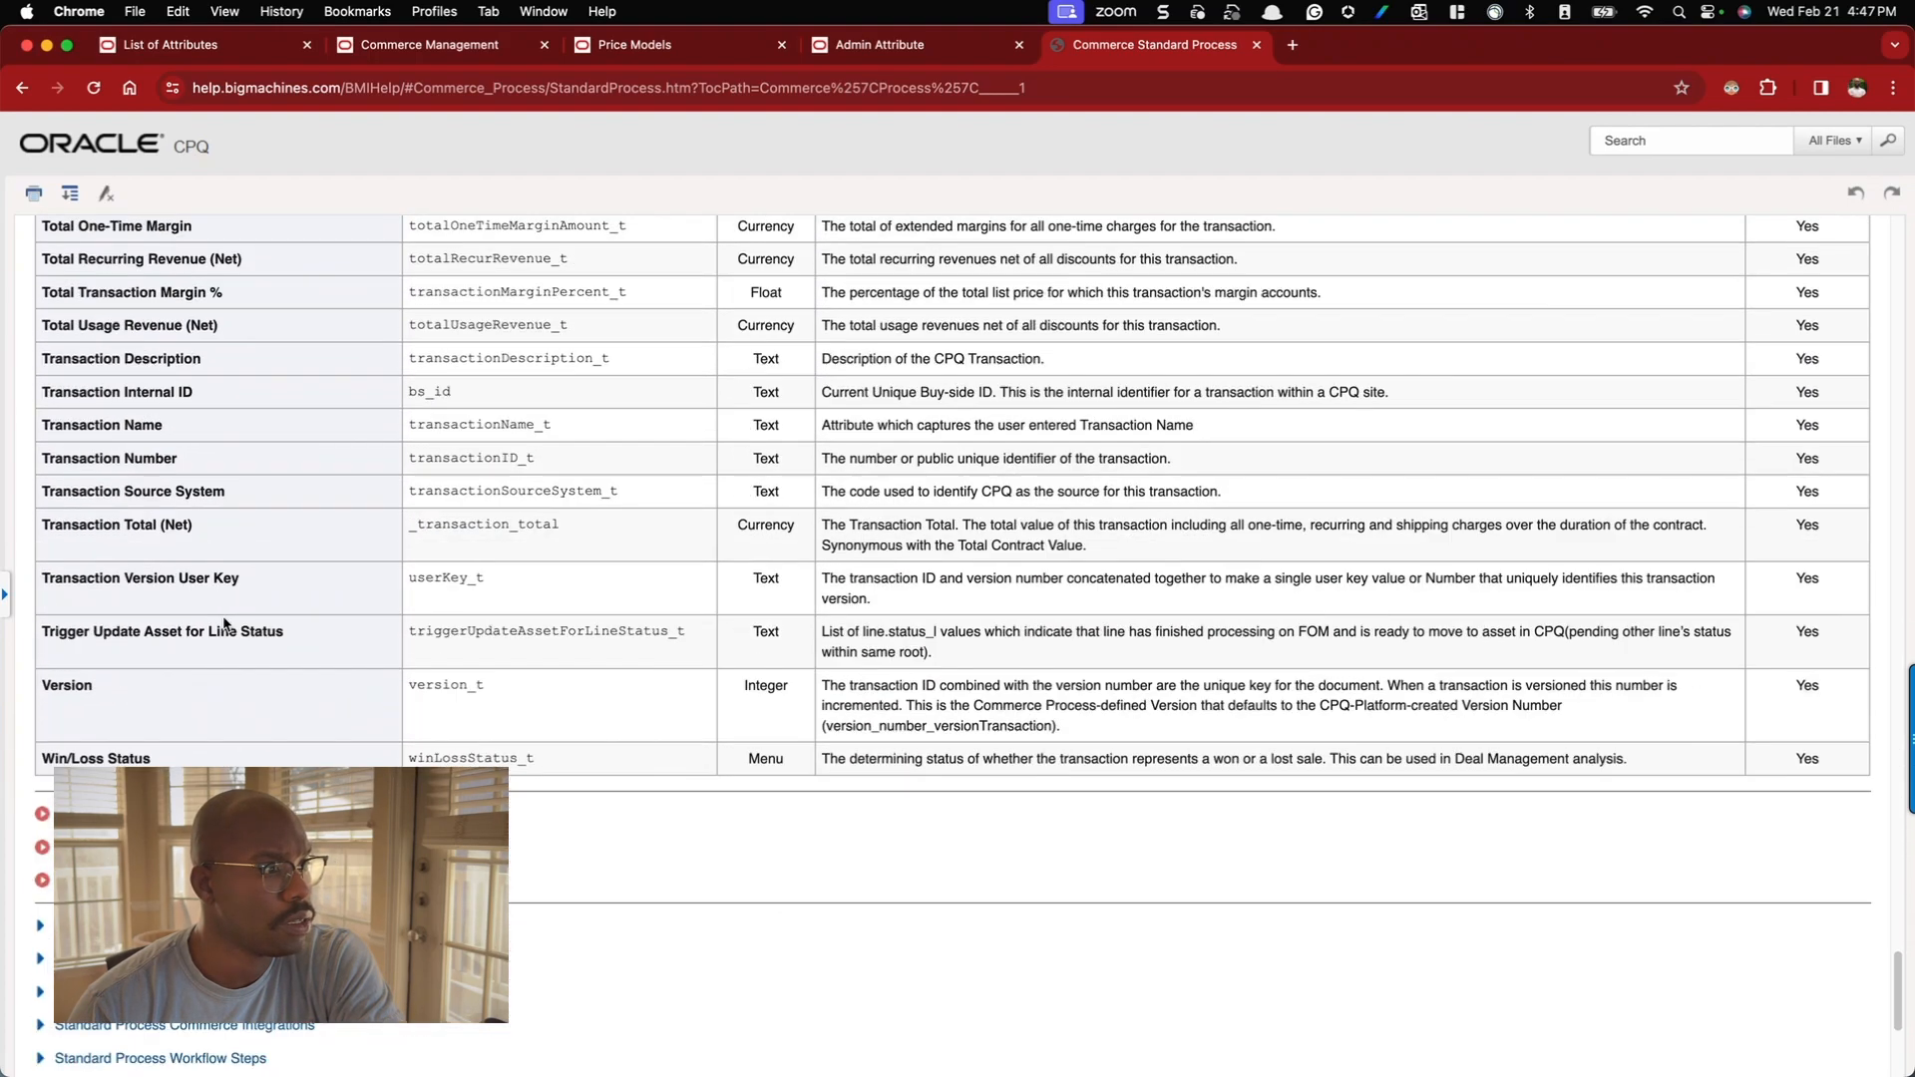
{"action": "scroll", "coordinate": [223, 619], "scroll_direction": "up", "scroll_amount": 20}
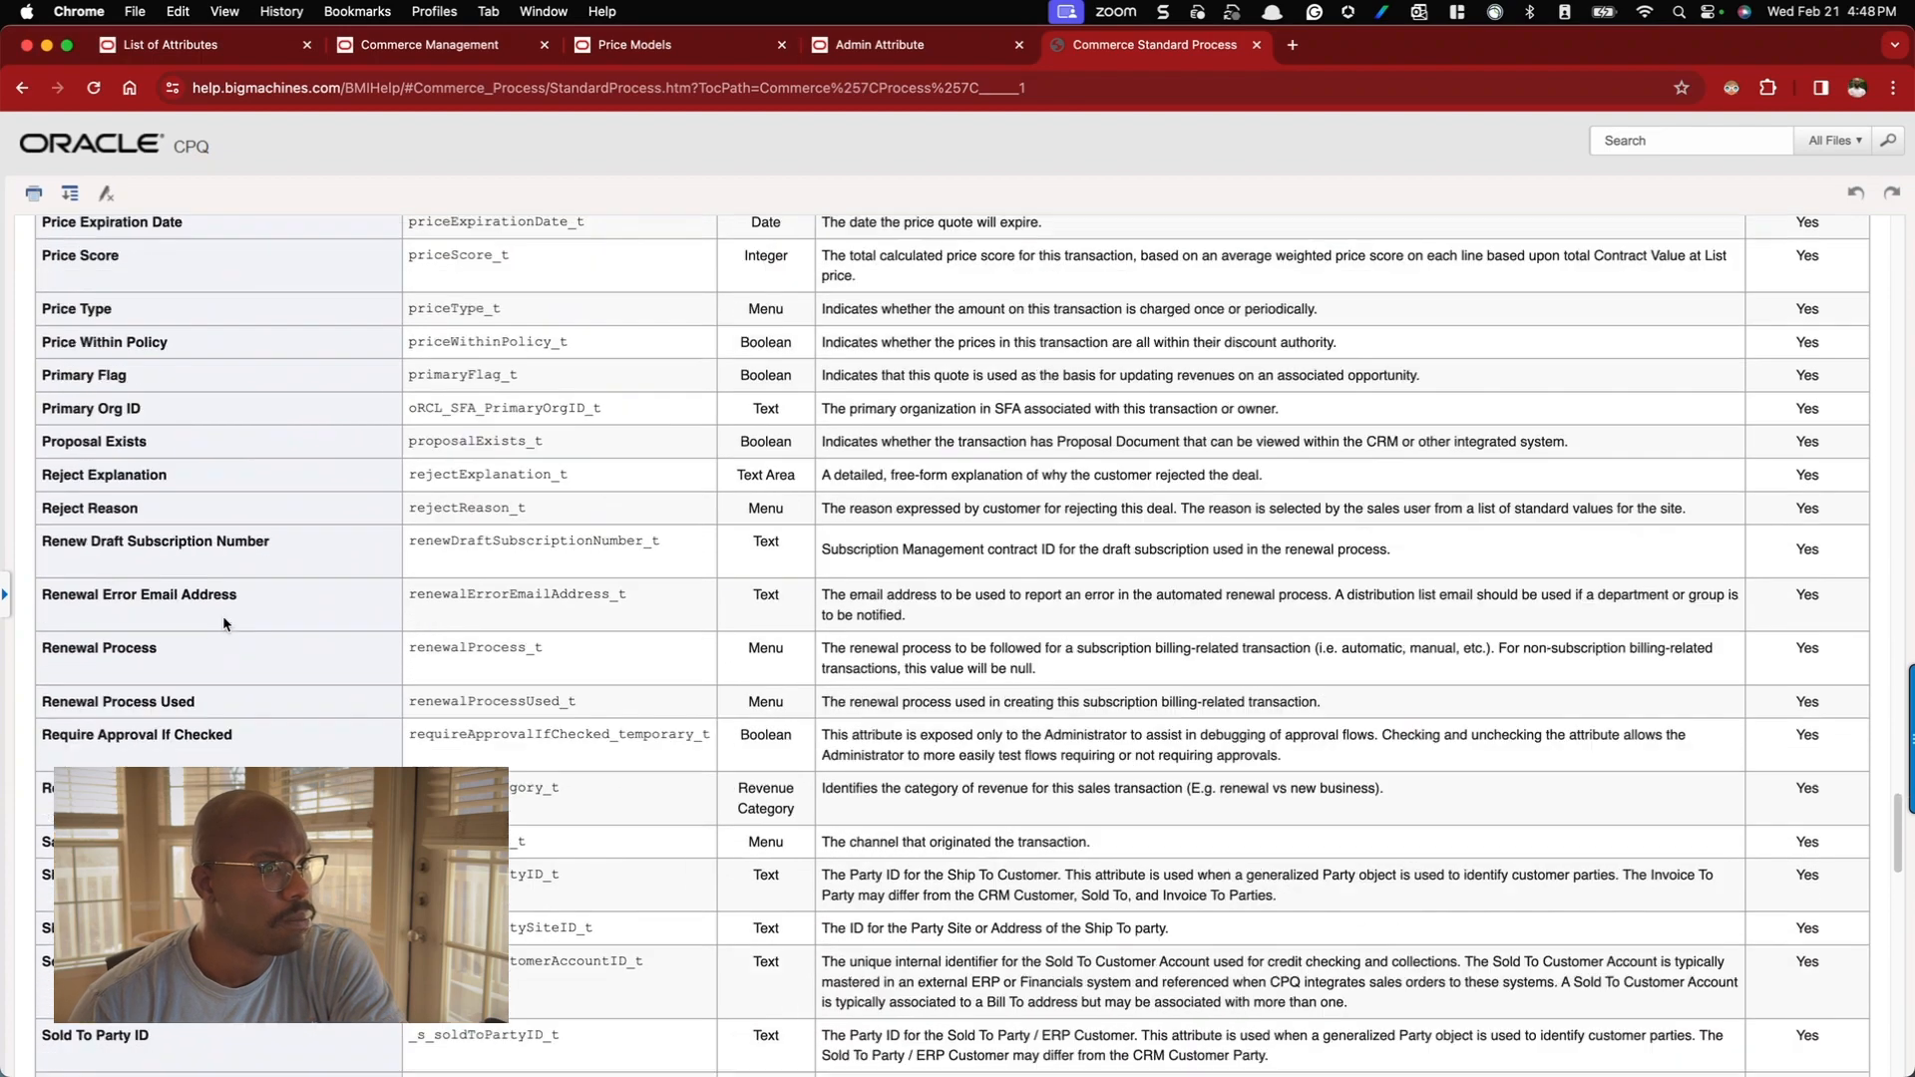
{"action": "scroll", "coordinate": [224, 621], "scroll_direction": "up", "scroll_amount": 20}
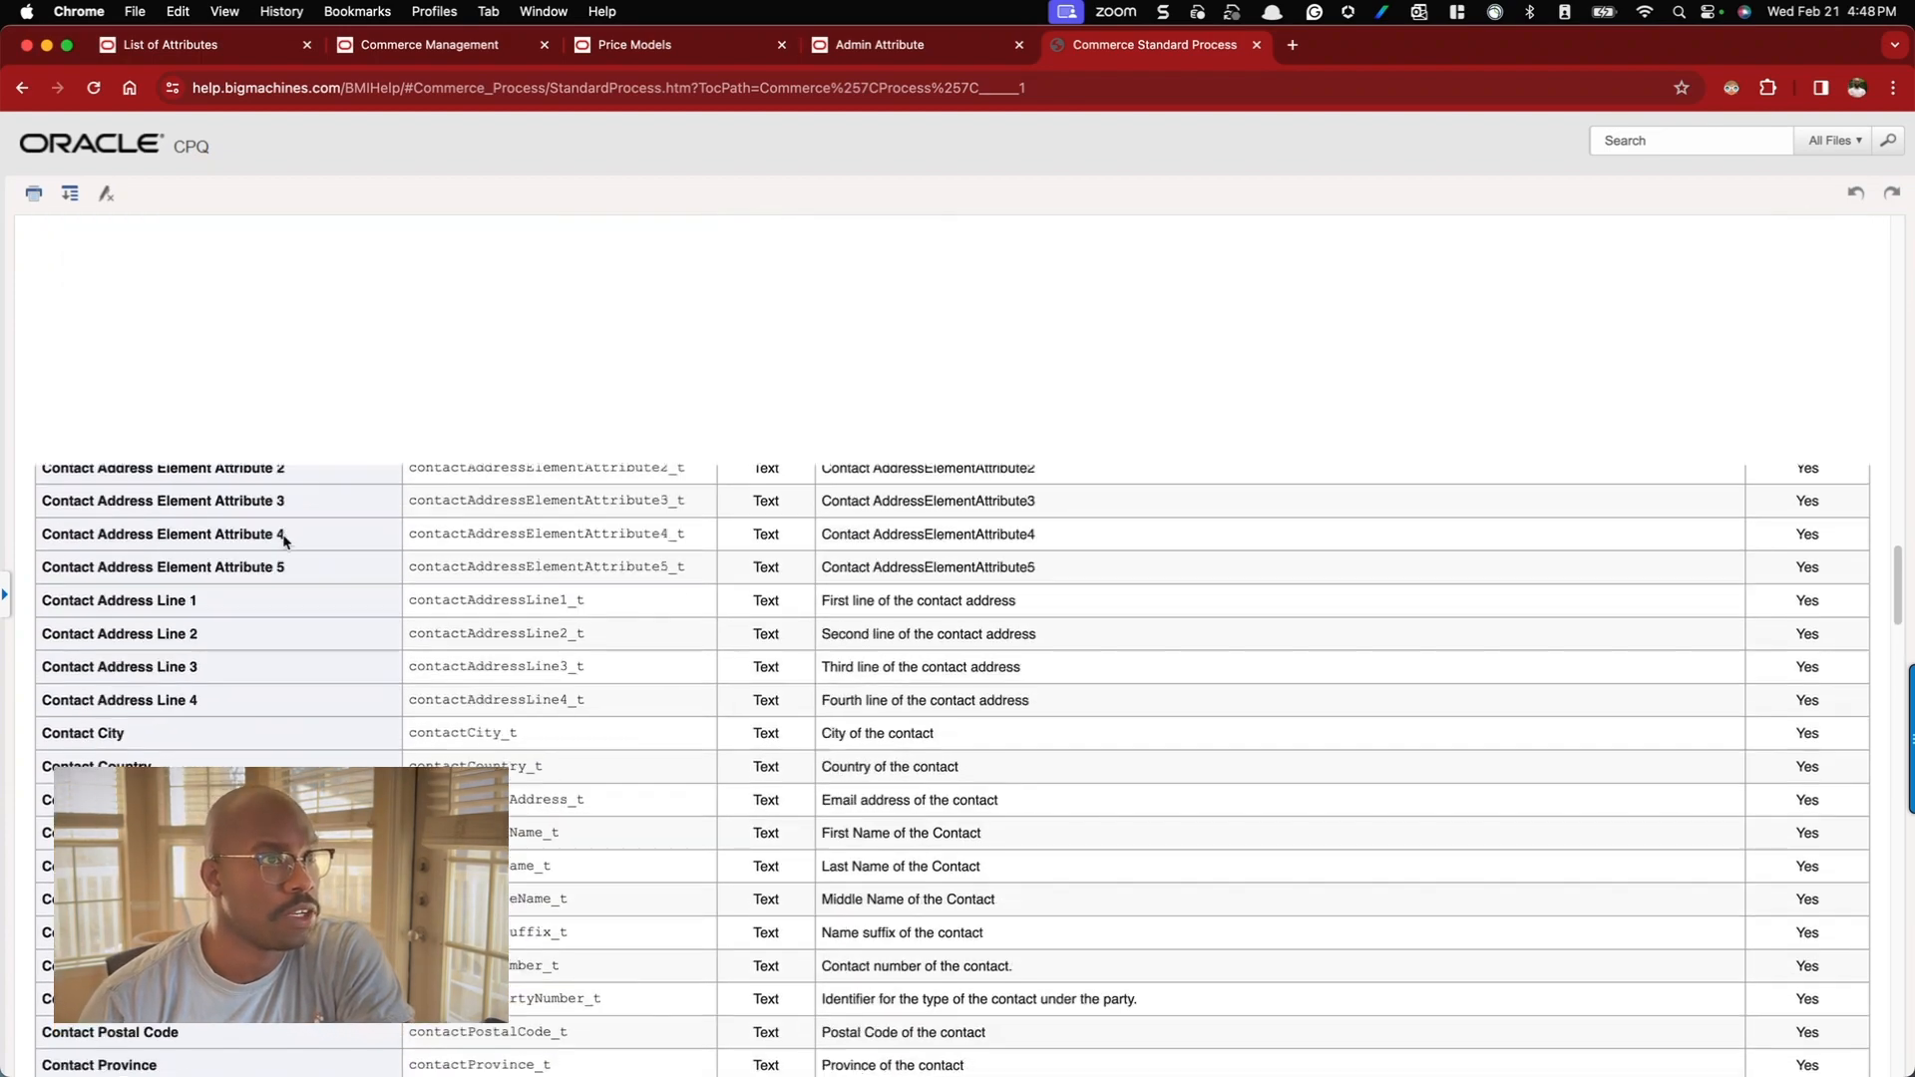
{"action": "scroll", "coordinate": [336, 527], "scroll_direction": "up", "scroll_amount": 15}
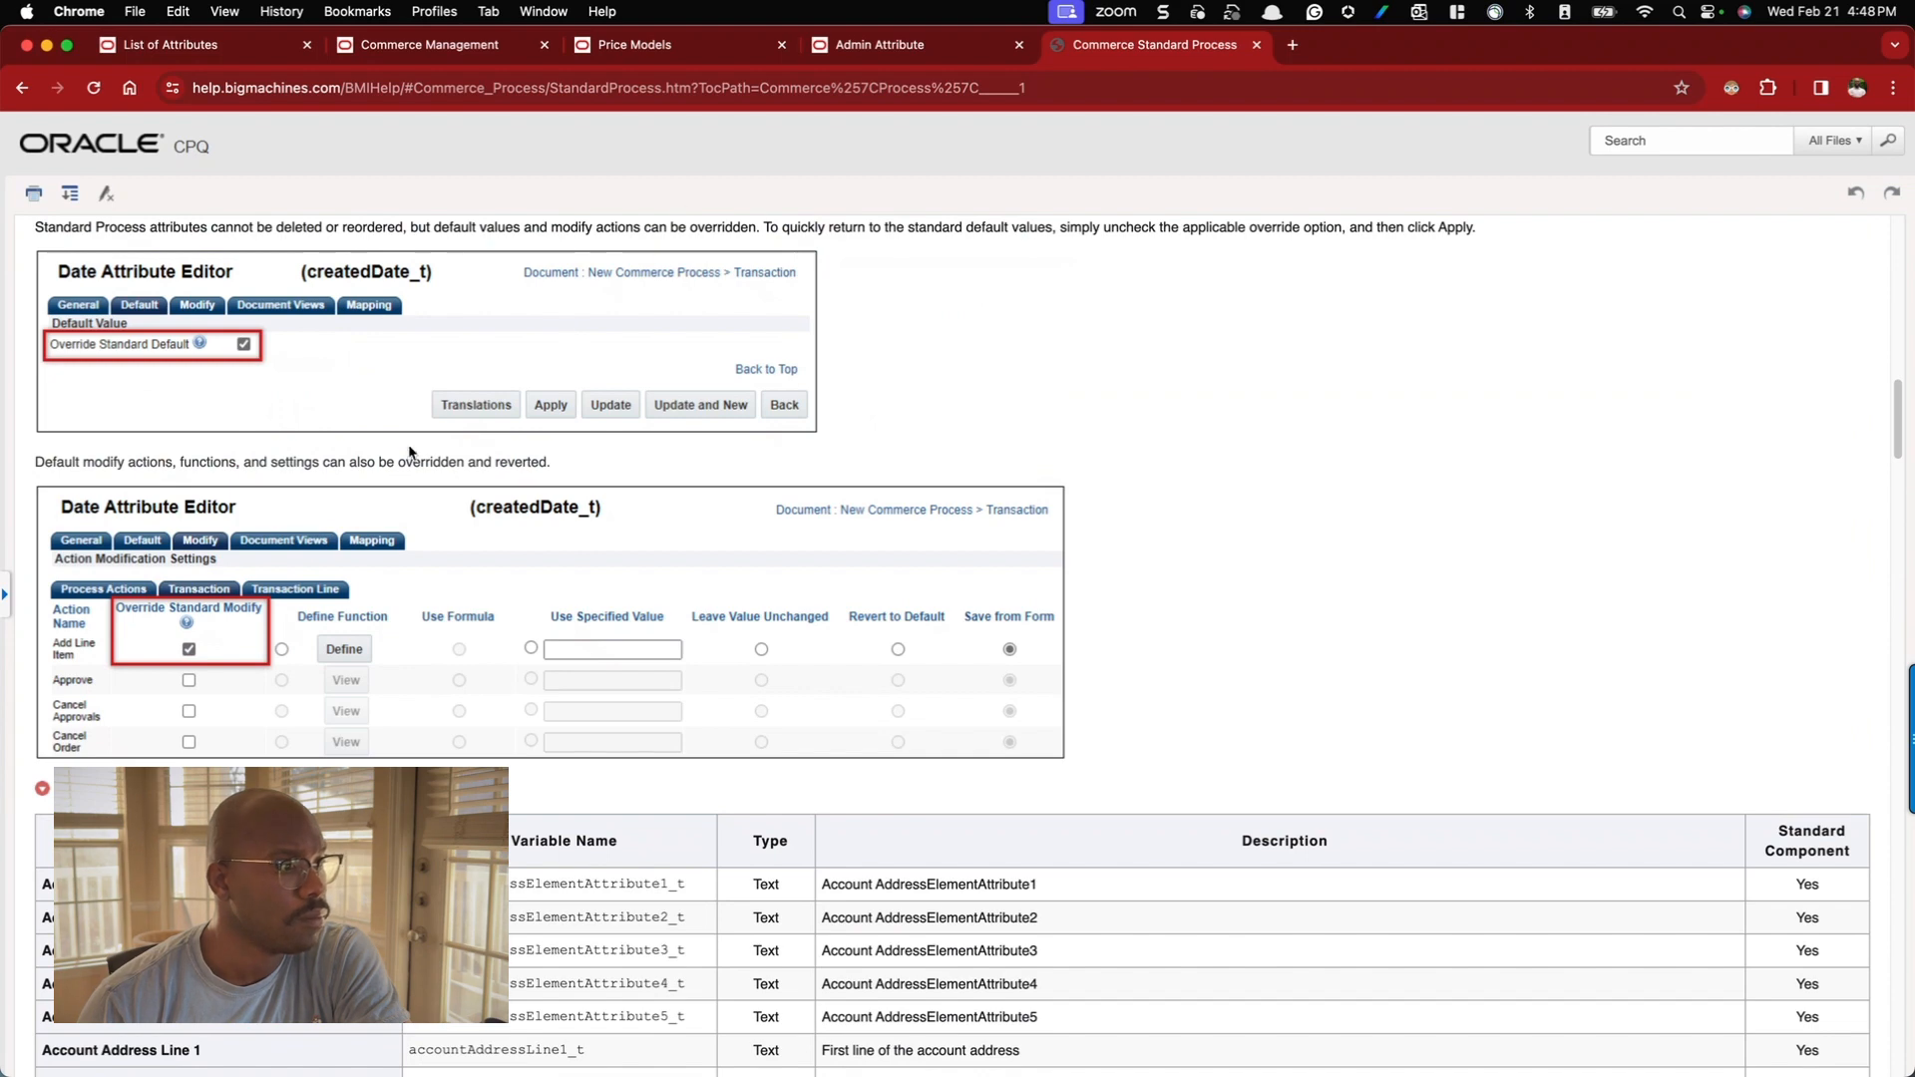
{"action": "left_click", "coordinate": [41, 790]}
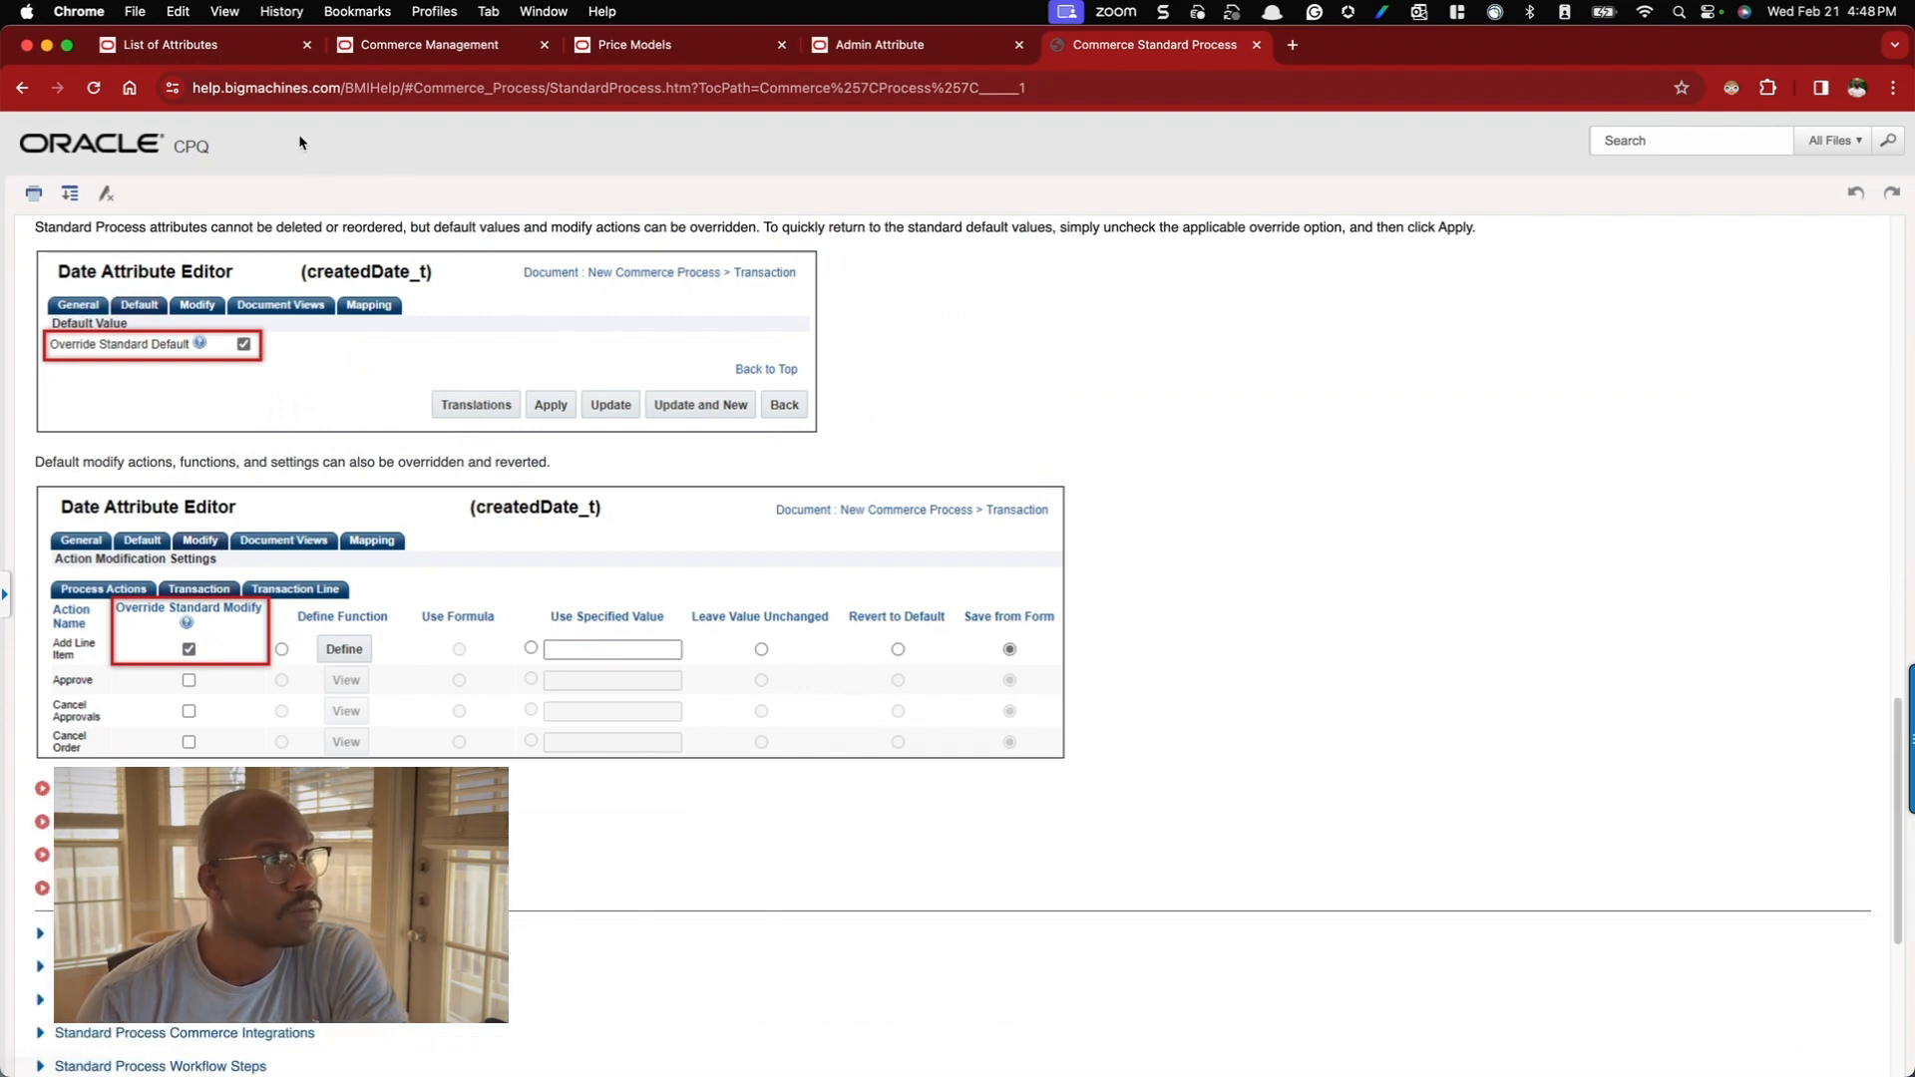
- Switch back to the CPQ admin site, review the Transaction Line document's attribute list, and return to the document list
{"action": "left_click", "coordinate": [212, 50]}
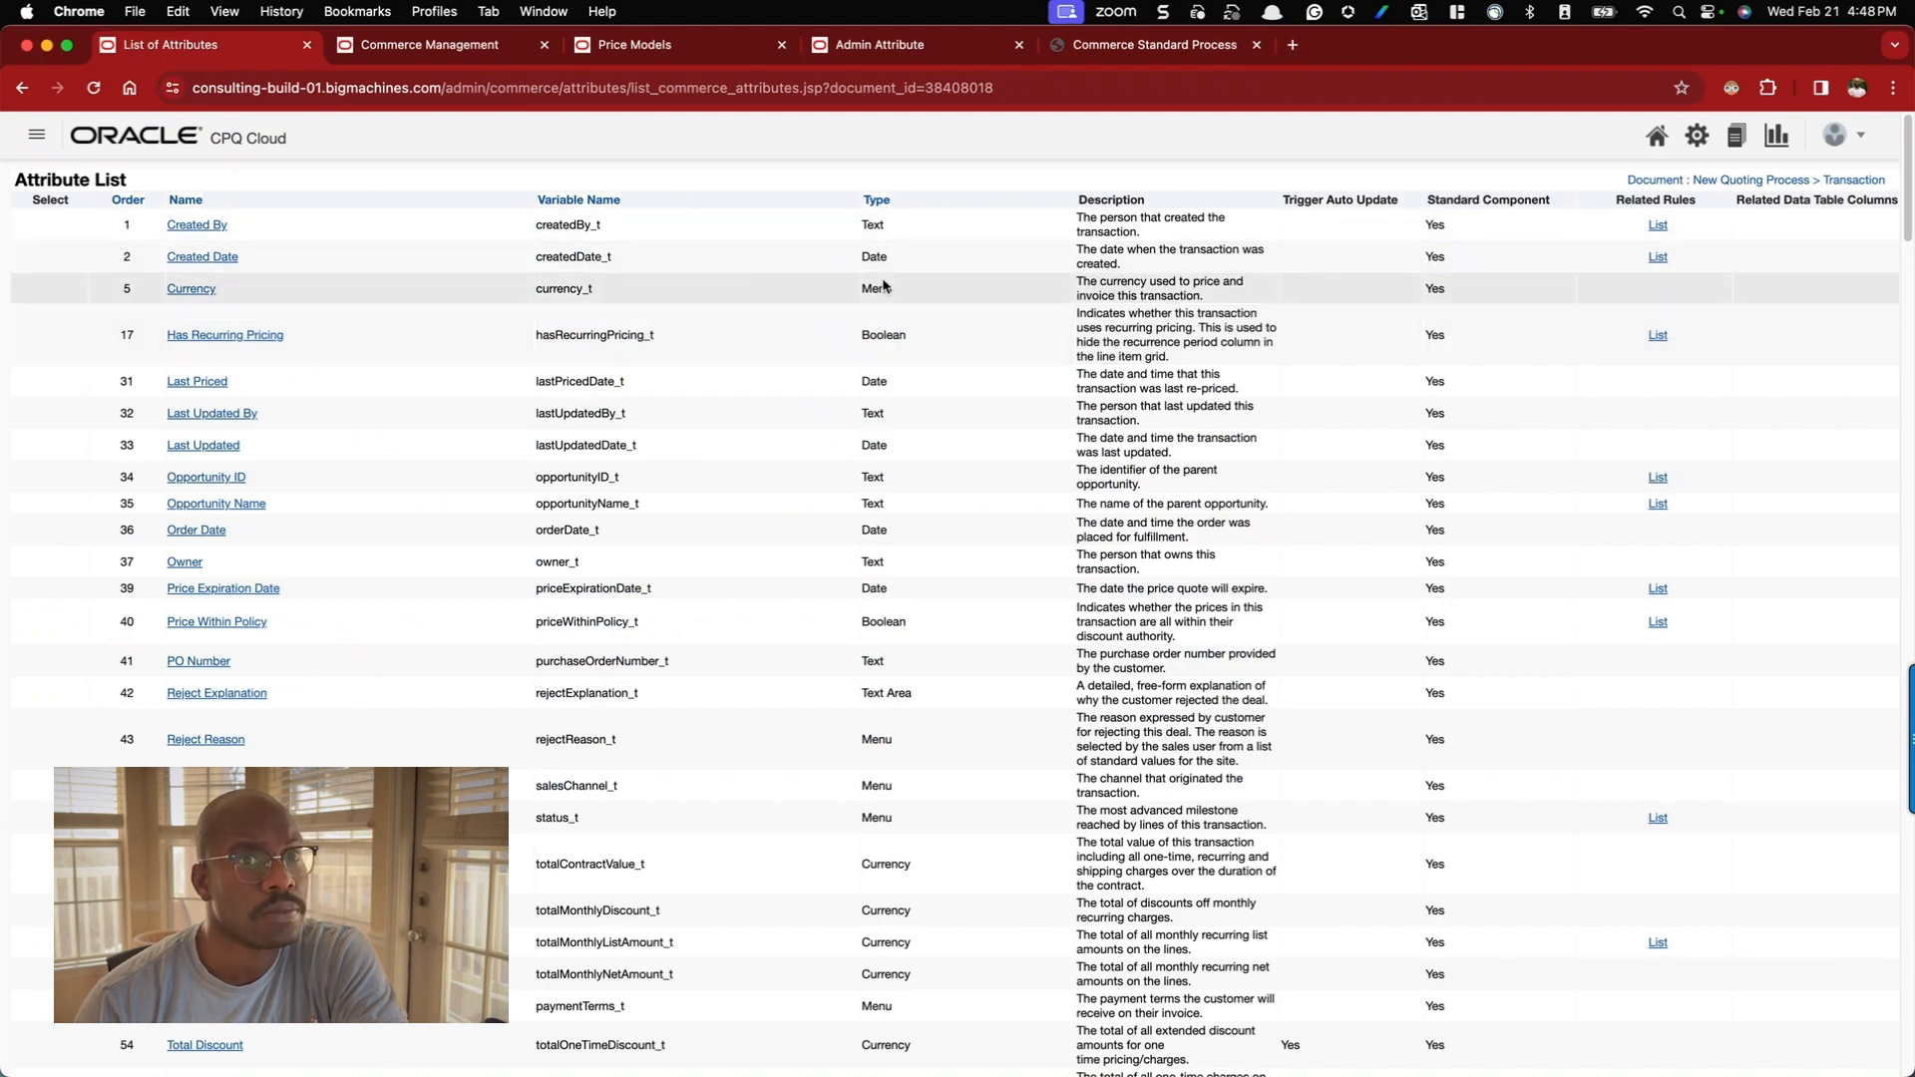
{"action": "key", "text": "super+Left"}
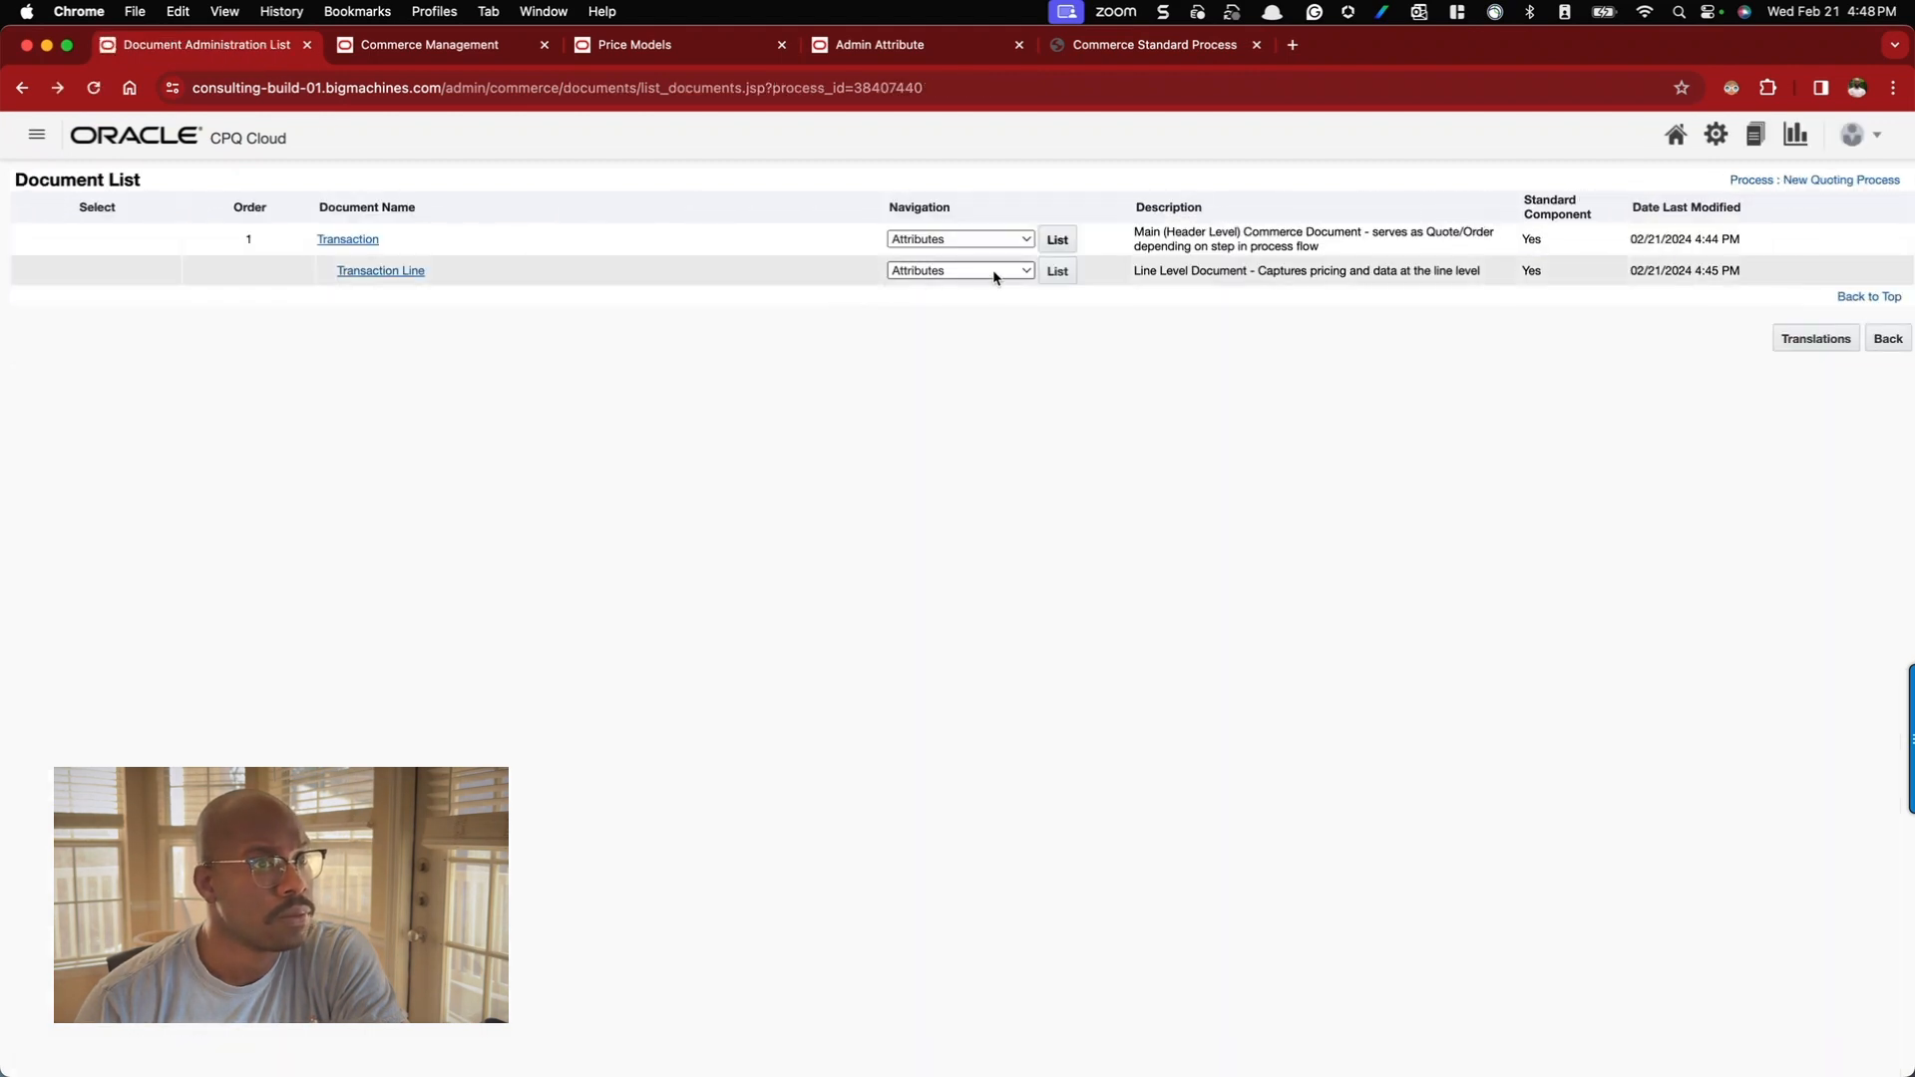
{"action": "left_click", "coordinate": [1056, 271]}
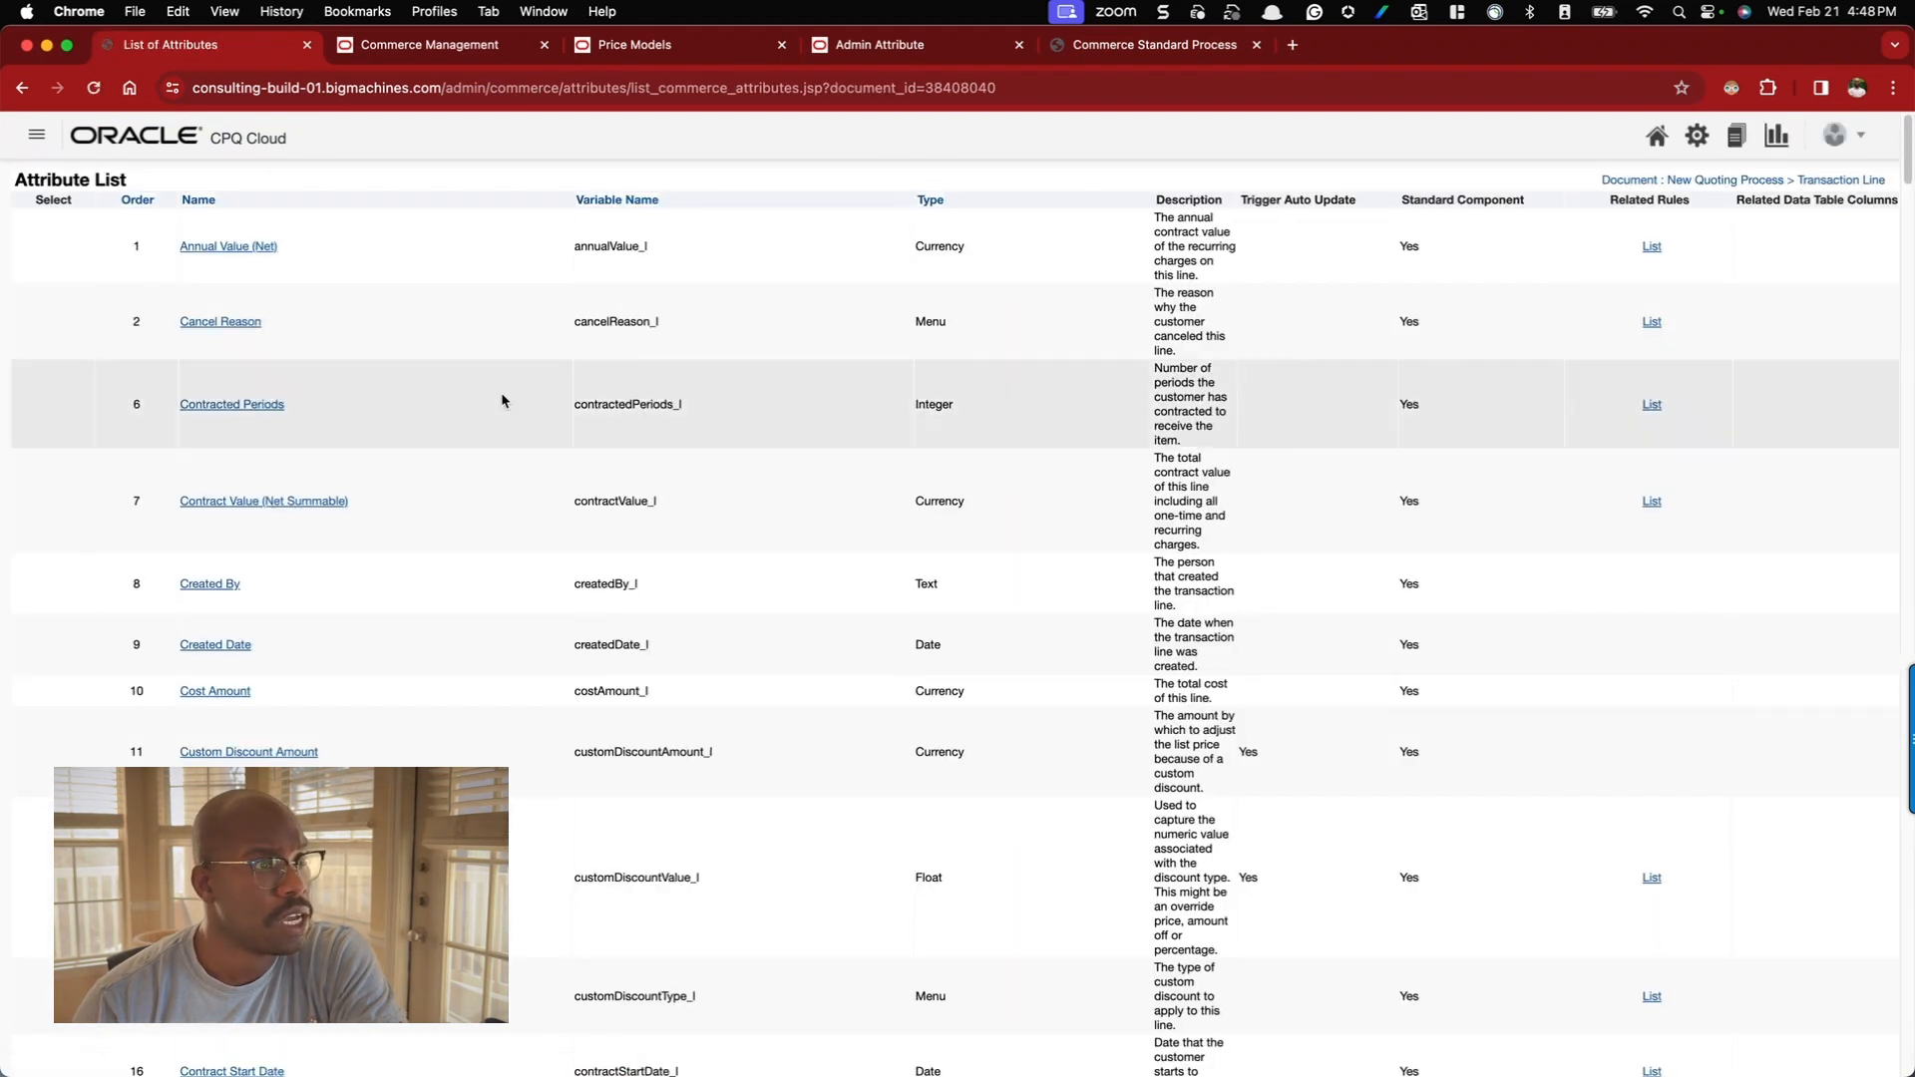
{"action": "scroll", "coordinate": [599, 404], "scroll_direction": "down", "scroll_amount": 3}
{"action": "scroll", "coordinate": [597, 405], "scroll_direction": "down", "scroll_amount": 20}
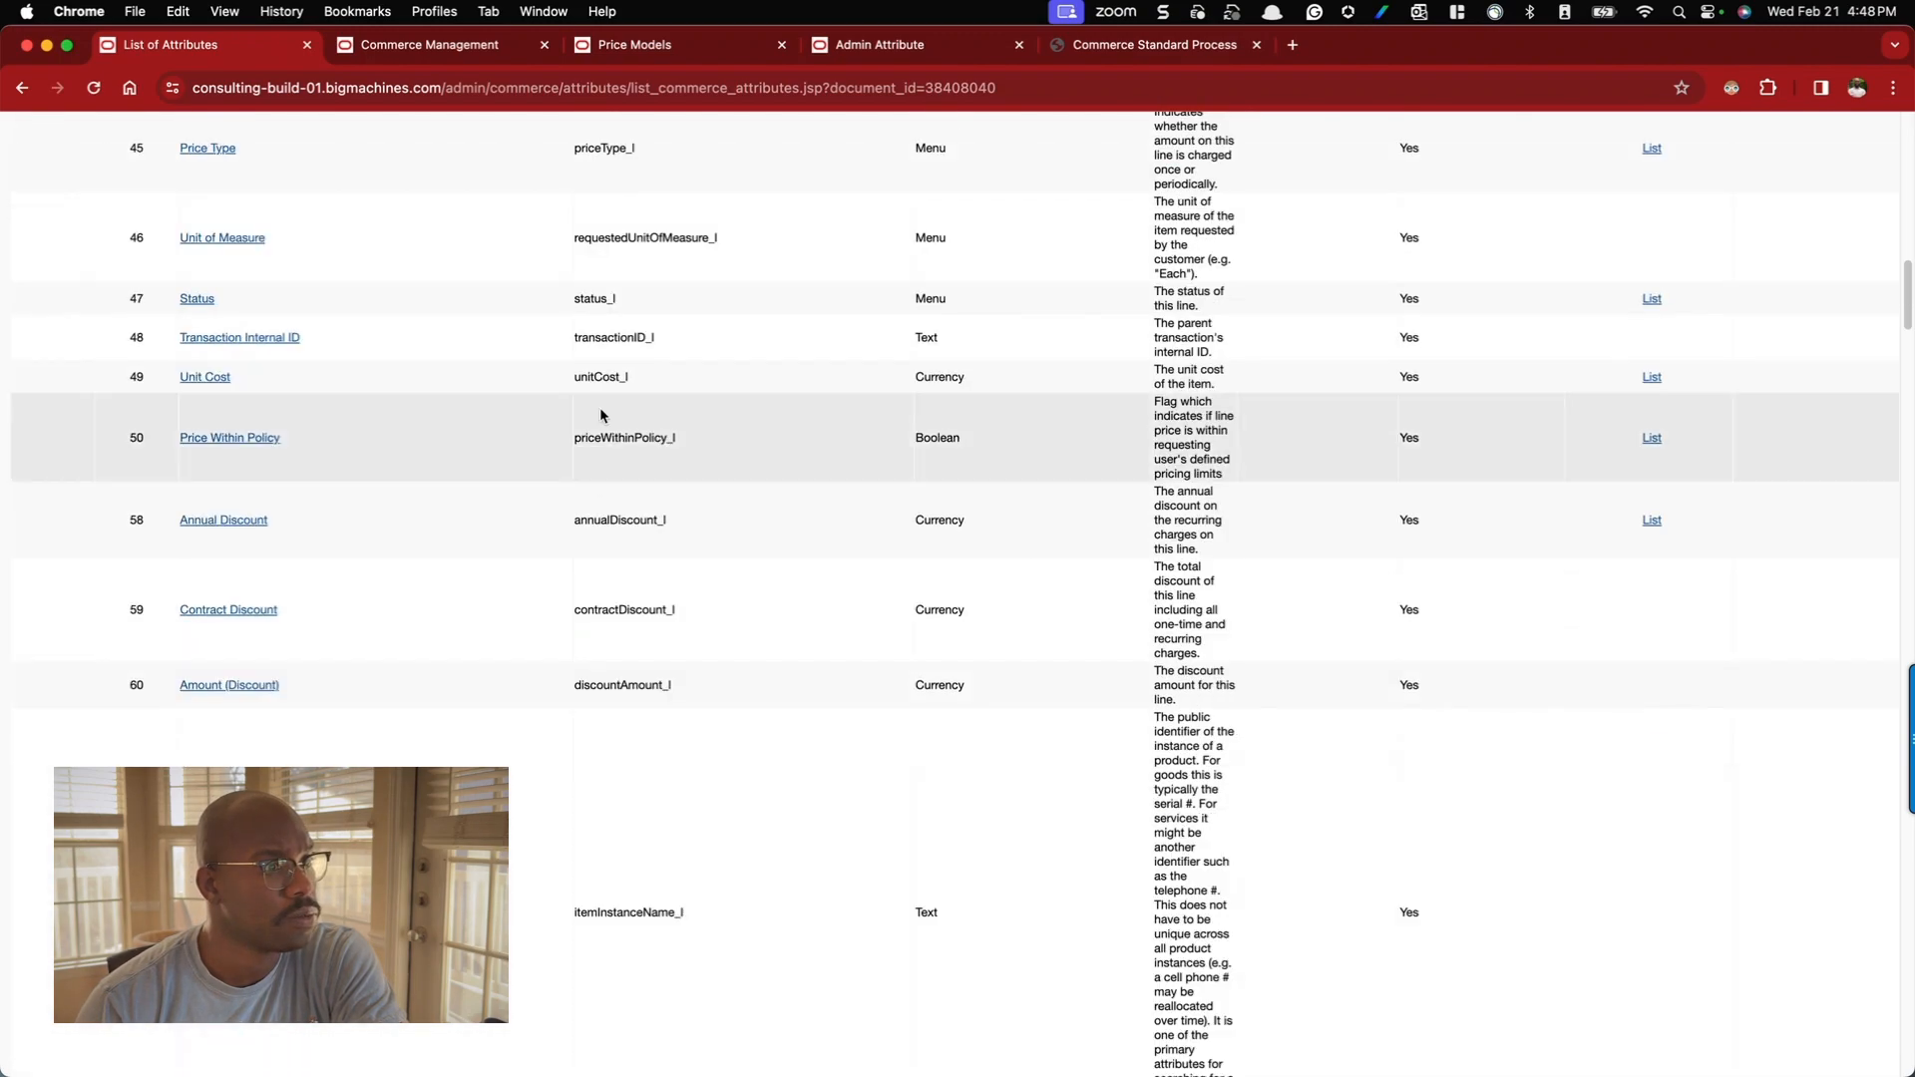
{"action": "key", "text": "super+bracketleft"}
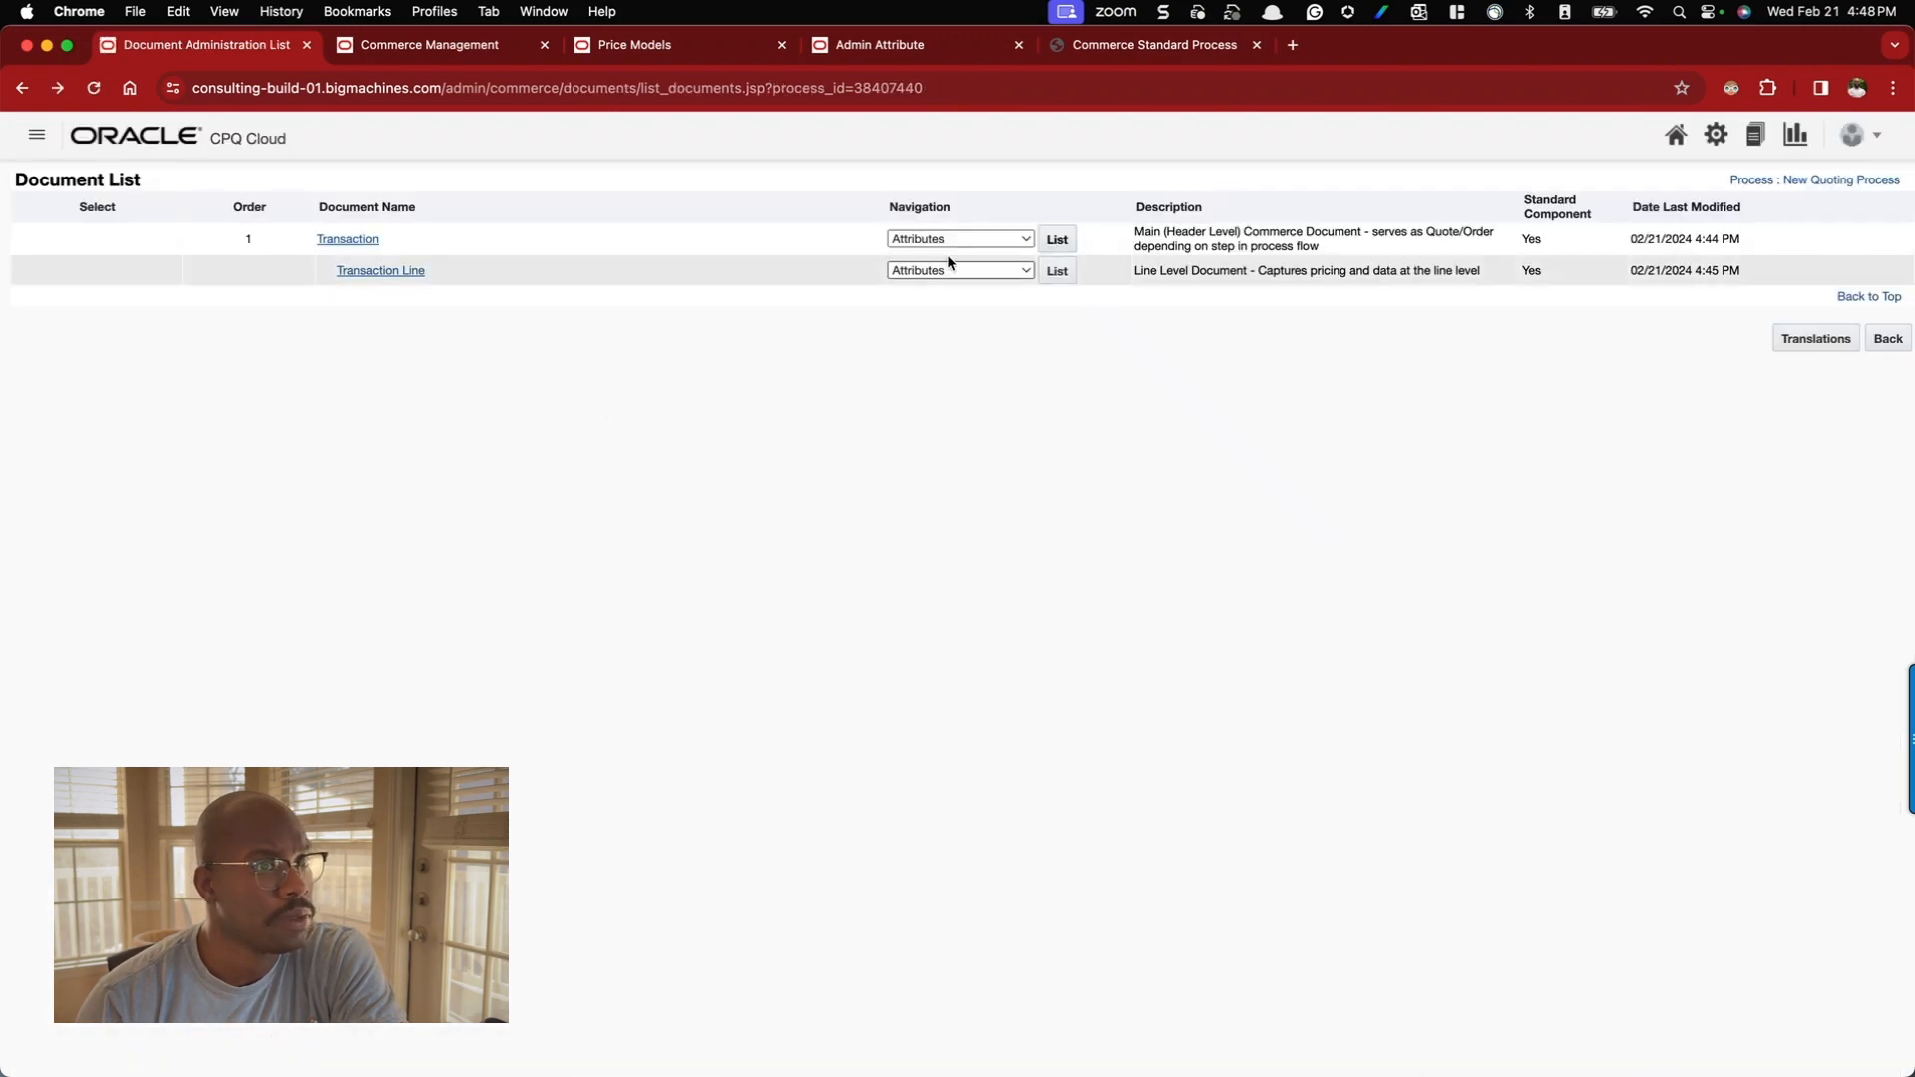
- View the Transaction document's JET Responsive Layout in the UI Designer and return to the document list
{"action": "left_click", "coordinate": [953, 245]}
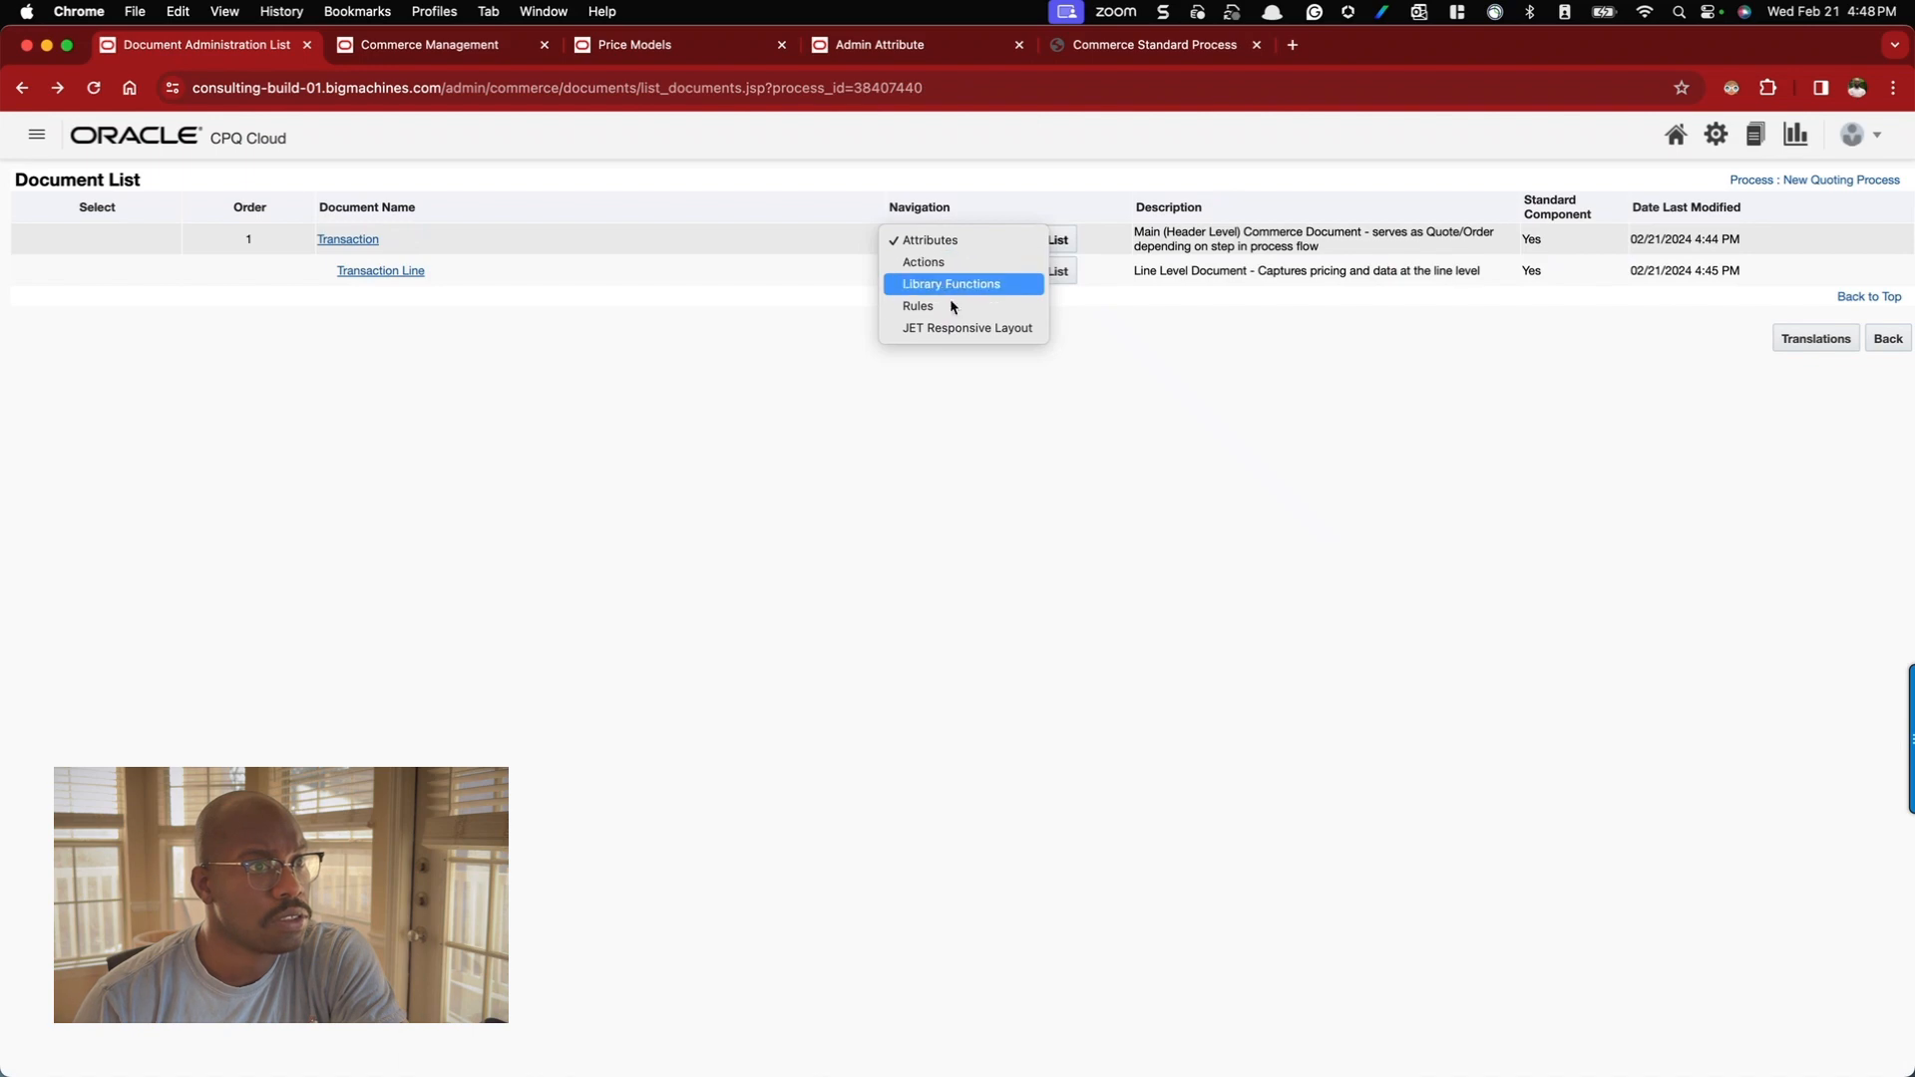
{"action": "left_click", "coordinate": [946, 329]}
{"action": "left_click", "coordinate": [1059, 241]}
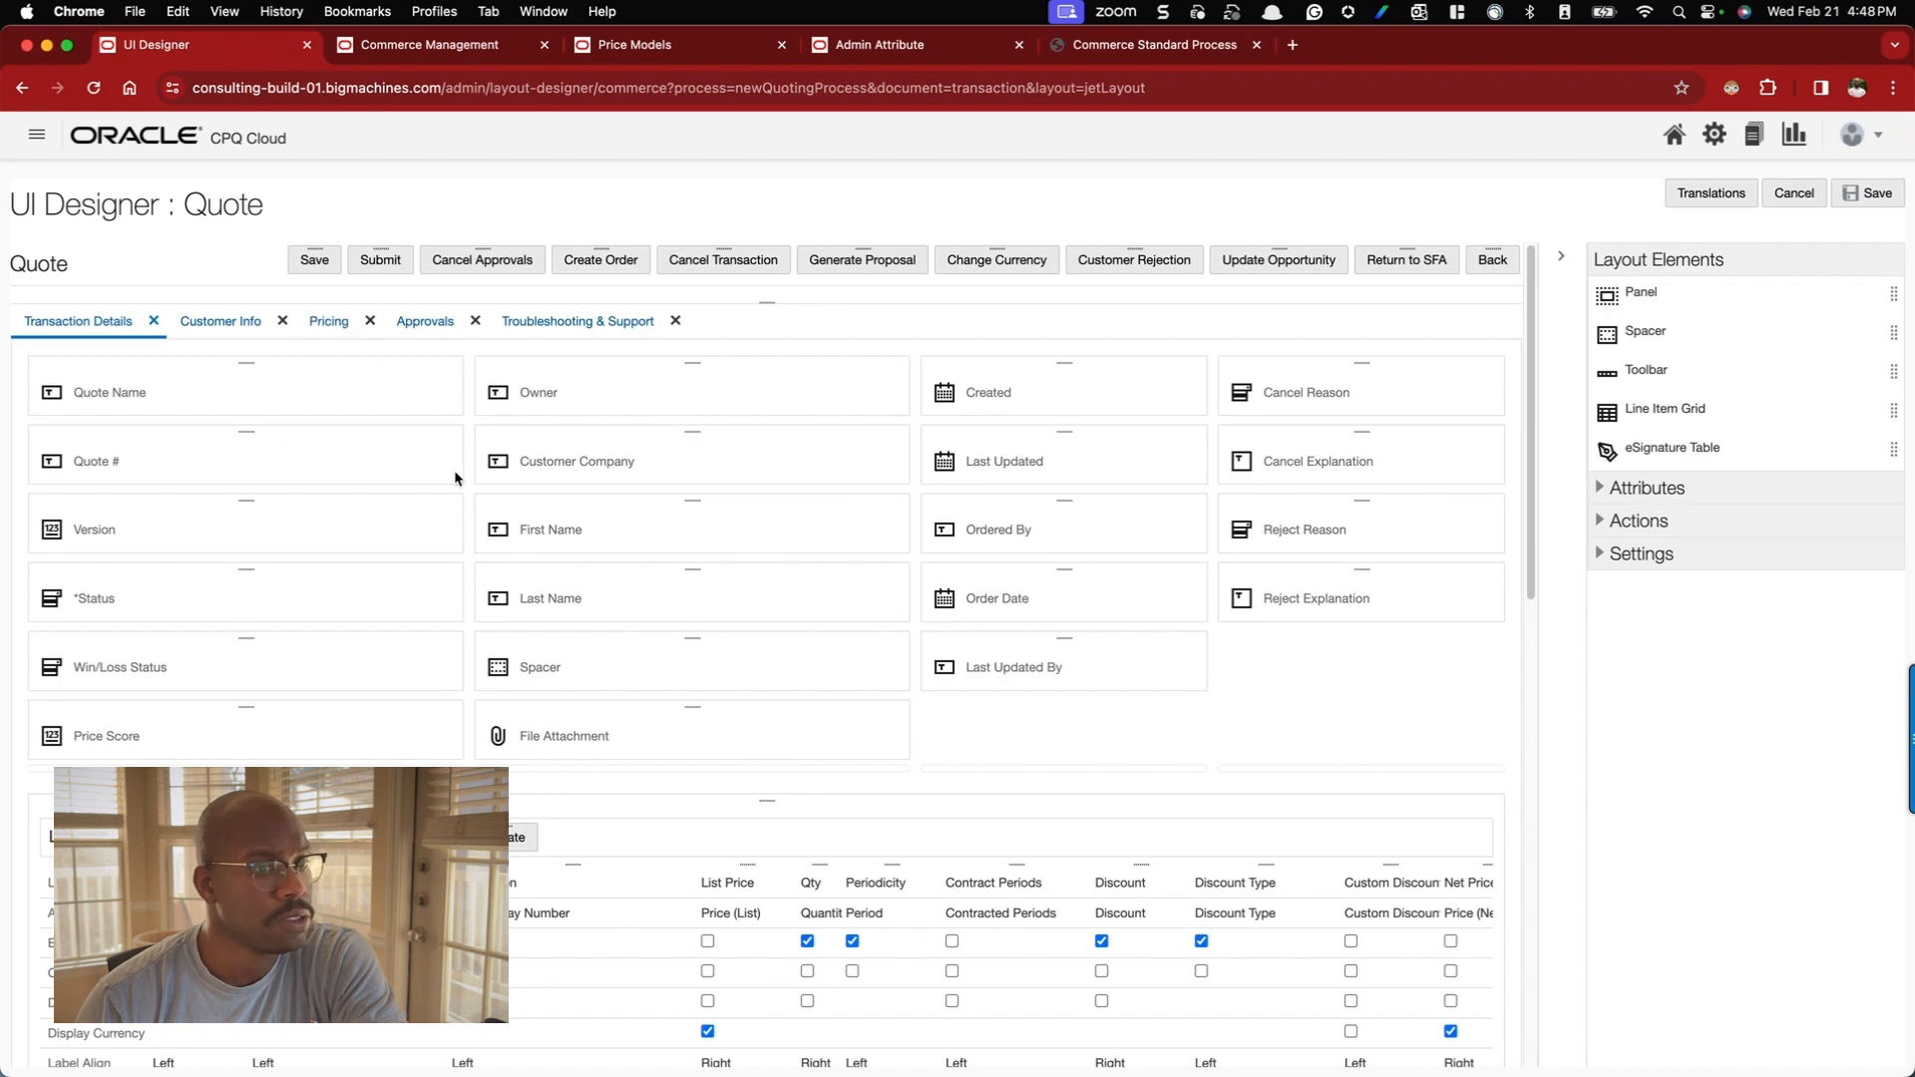
{"action": "scroll", "coordinate": [895, 549], "scroll_direction": "down", "scroll_amount": 3}
{"action": "scroll", "coordinate": [333, 539], "scroll_direction": "up", "scroll_amount": 3}
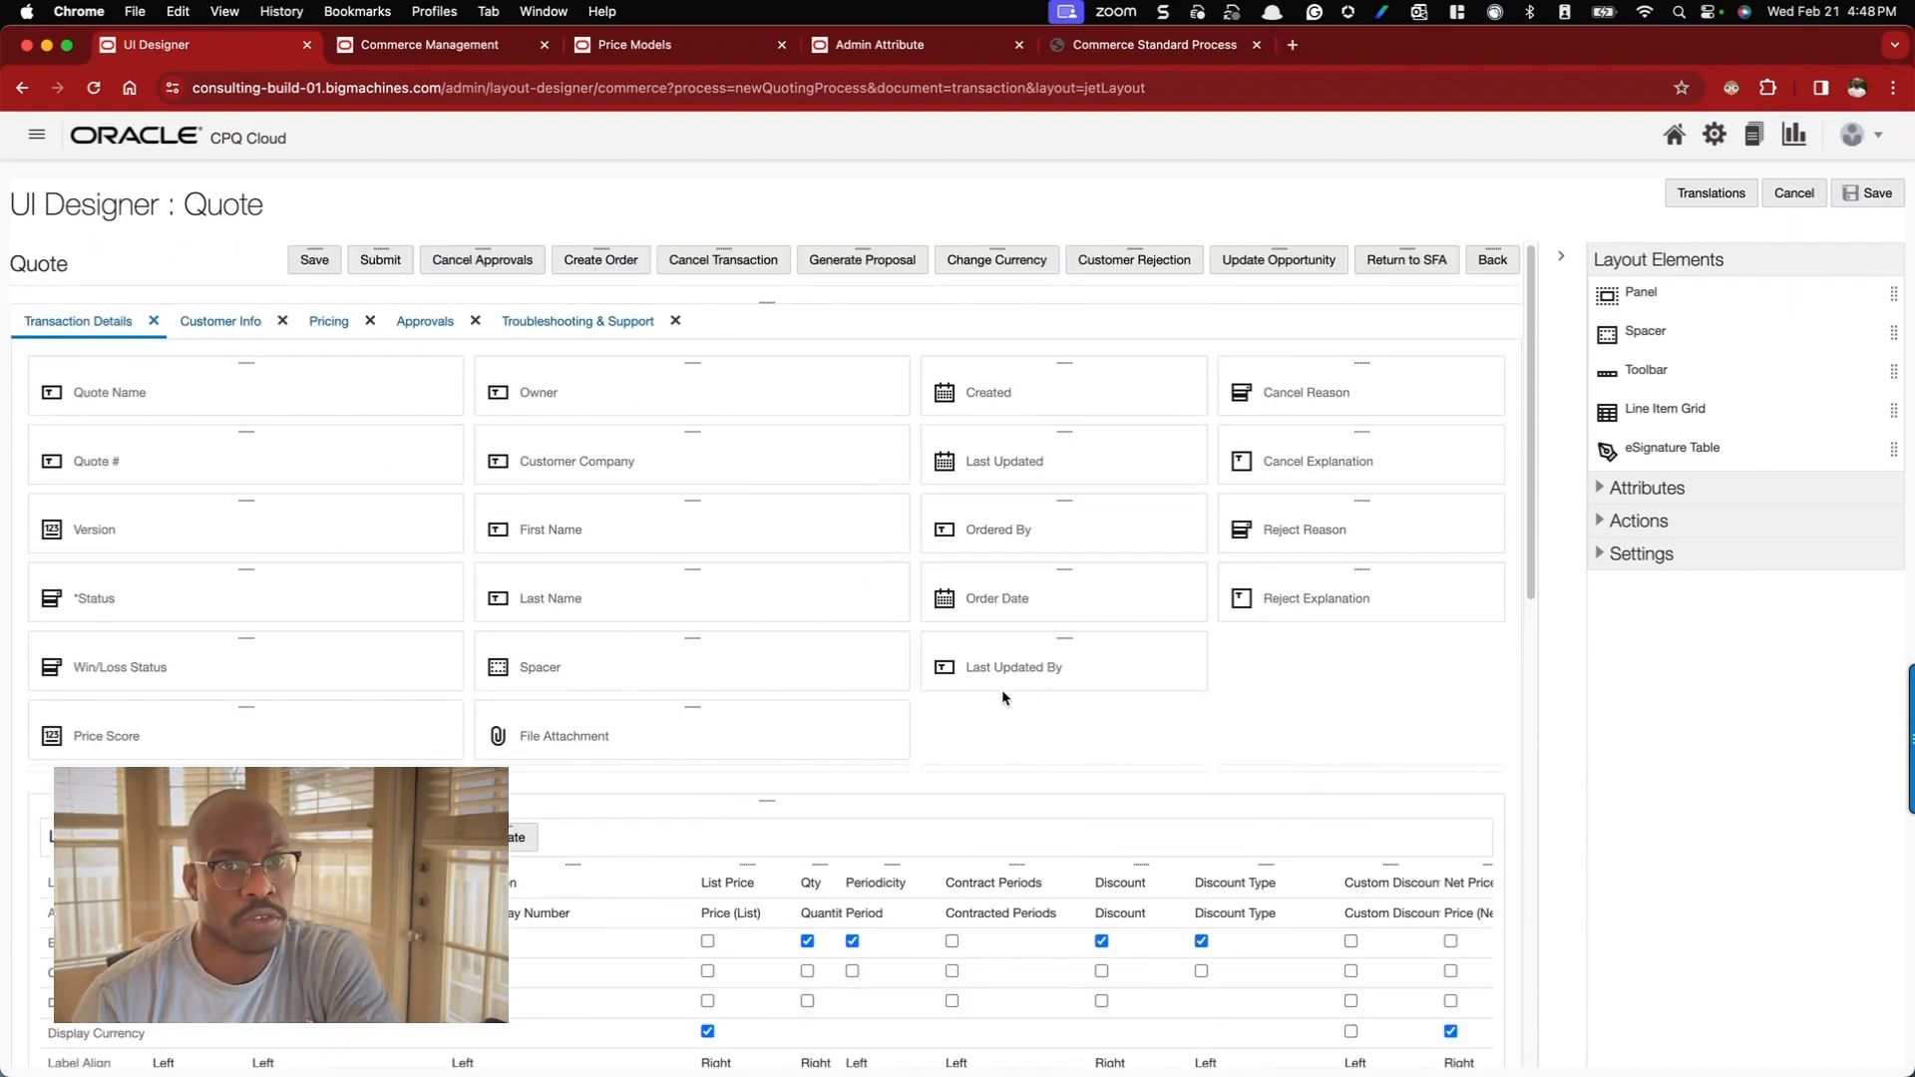
{"action": "key", "text": "super+bracketleft"}
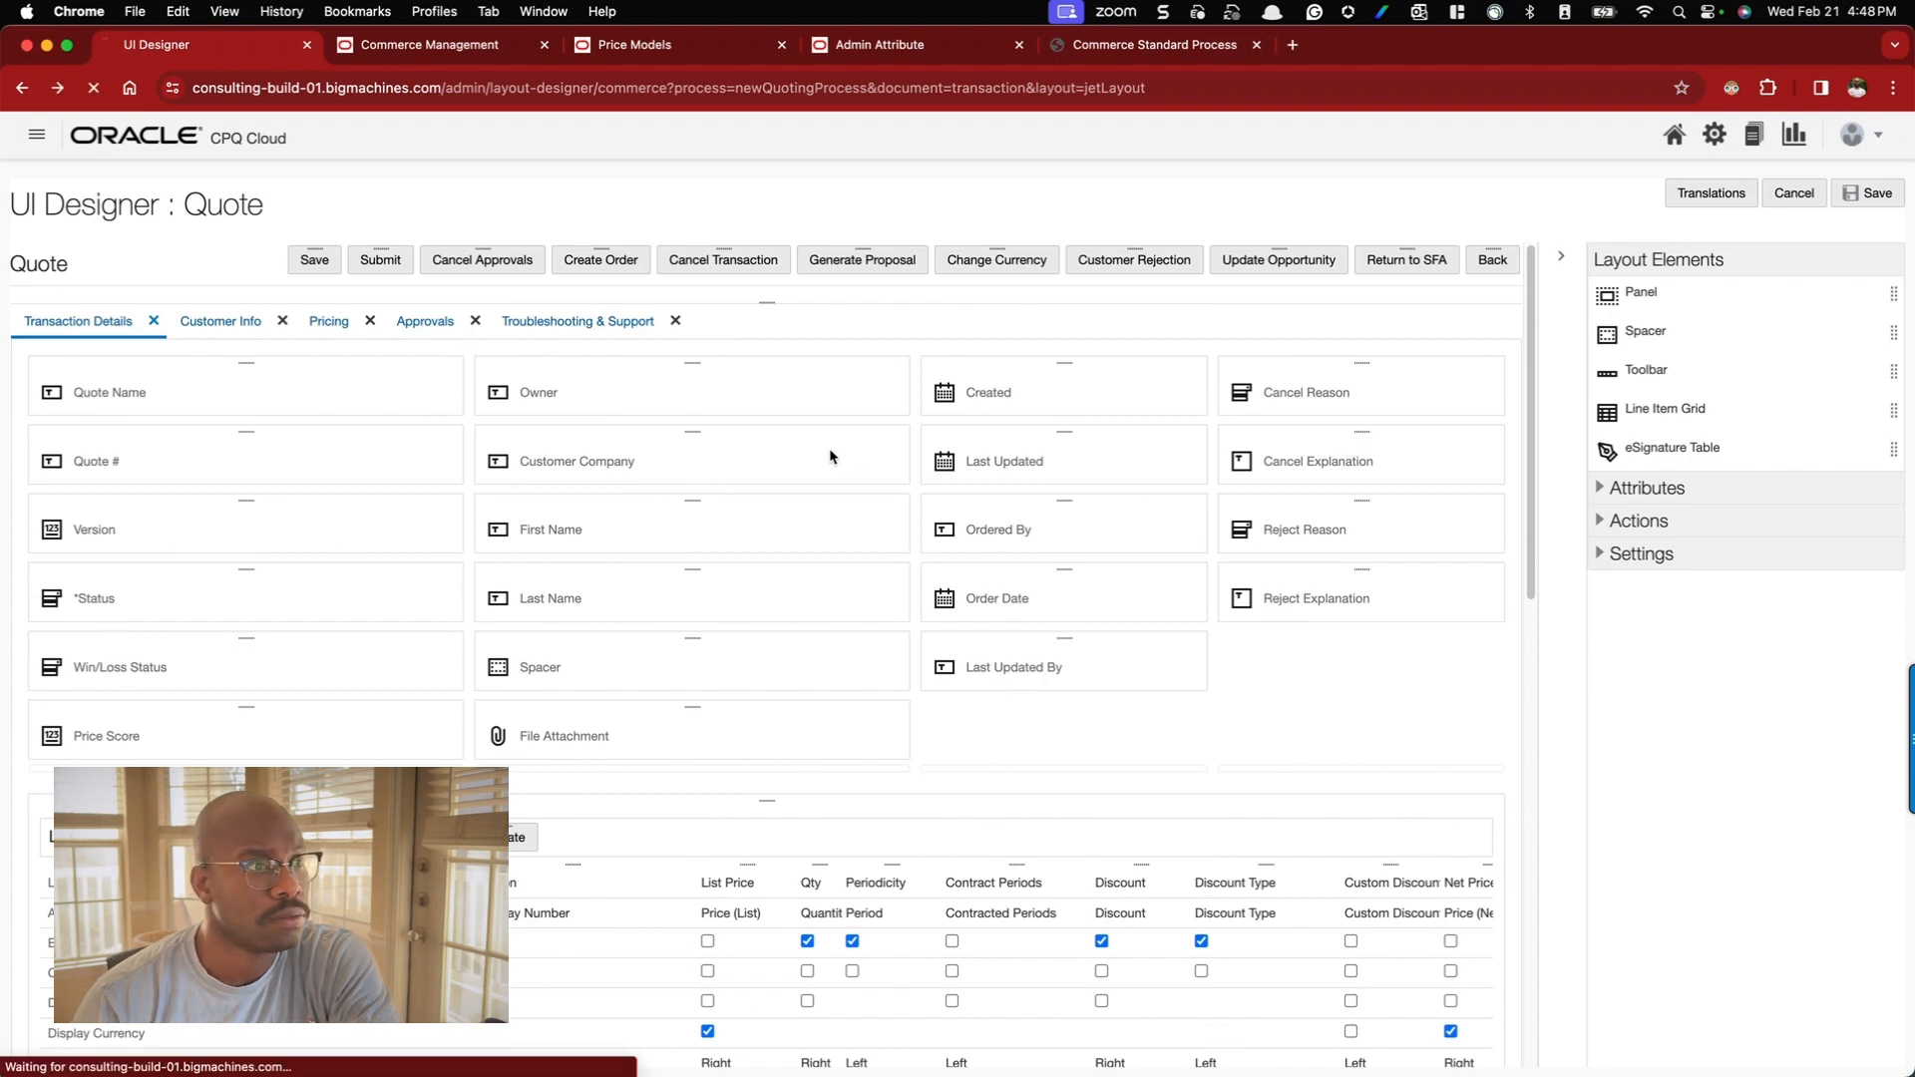
- View the Transaction Line document's JET Responsive Layout, including its Pricing Details section, and return to the document list
{"action": "left_click", "coordinate": [932, 271]}
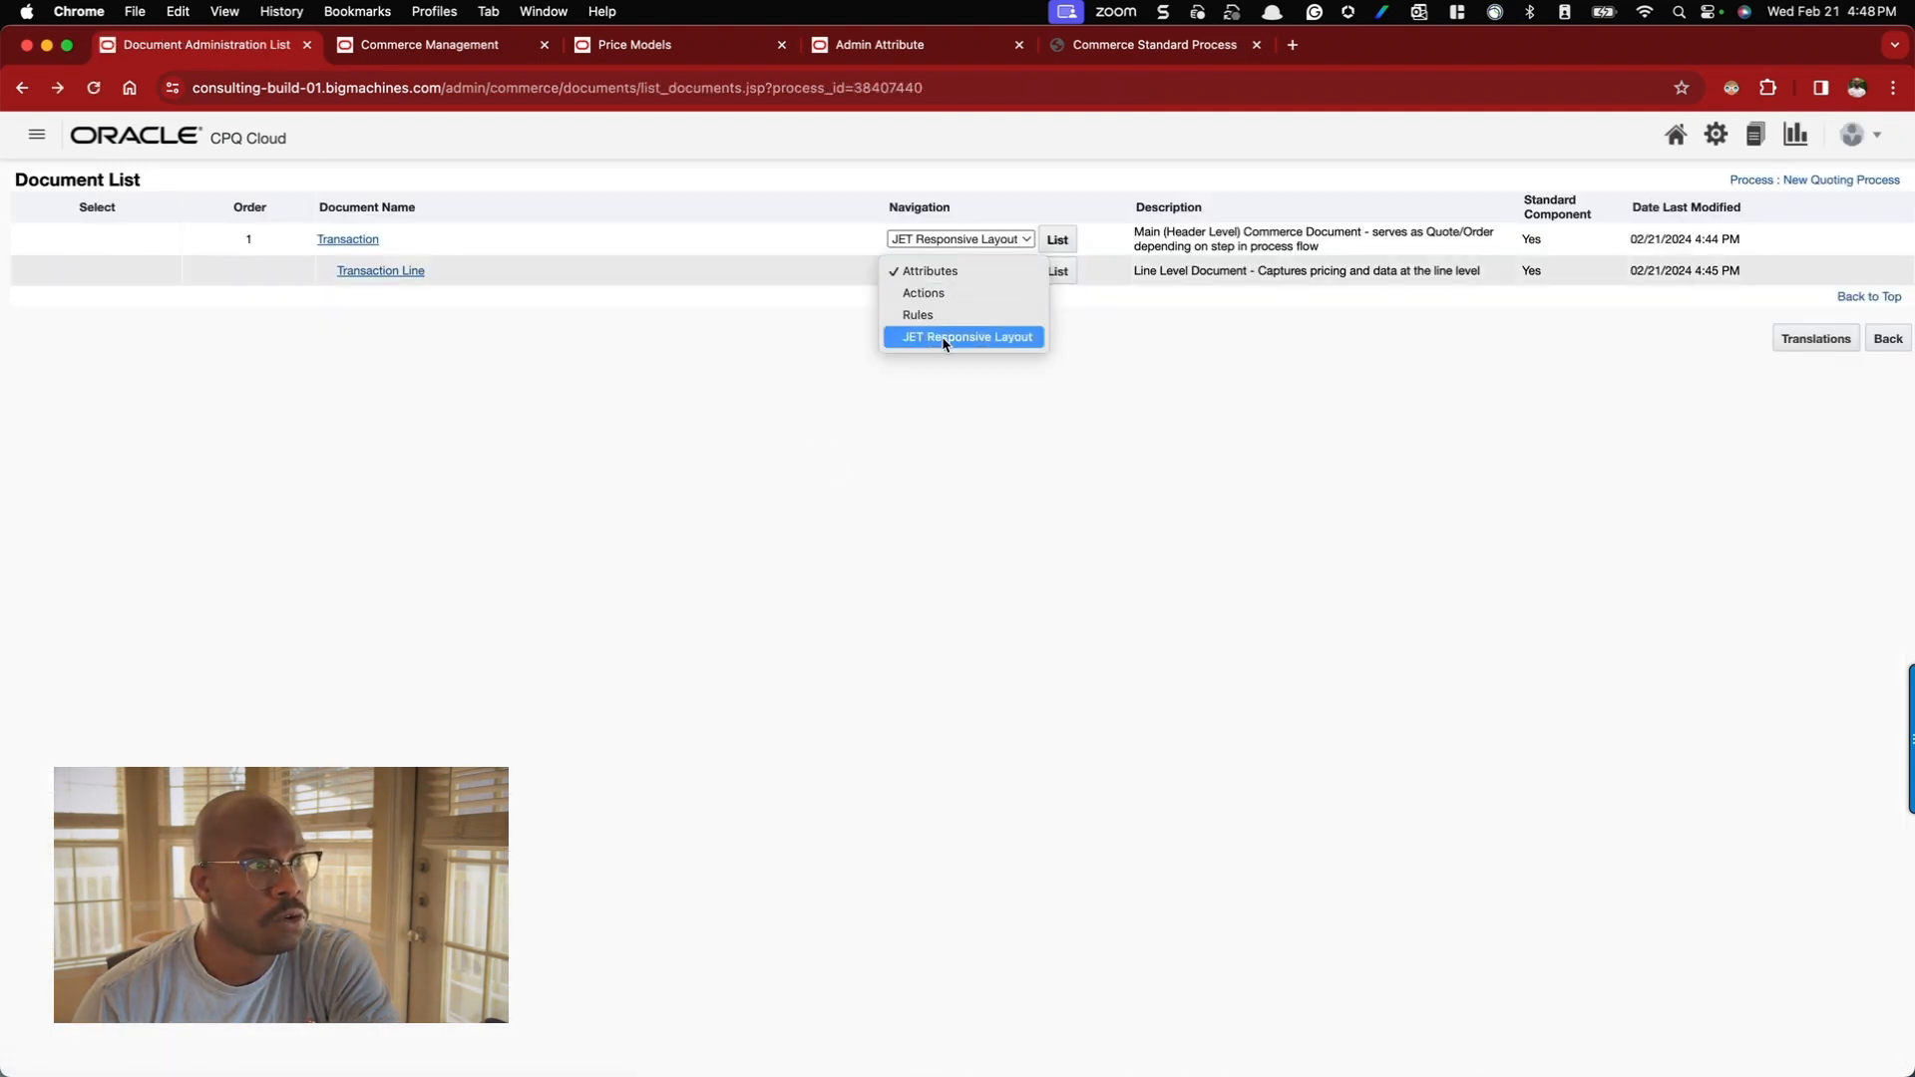
{"action": "left_click", "coordinate": [952, 336]}
{"action": "left_click", "coordinate": [1056, 272]}
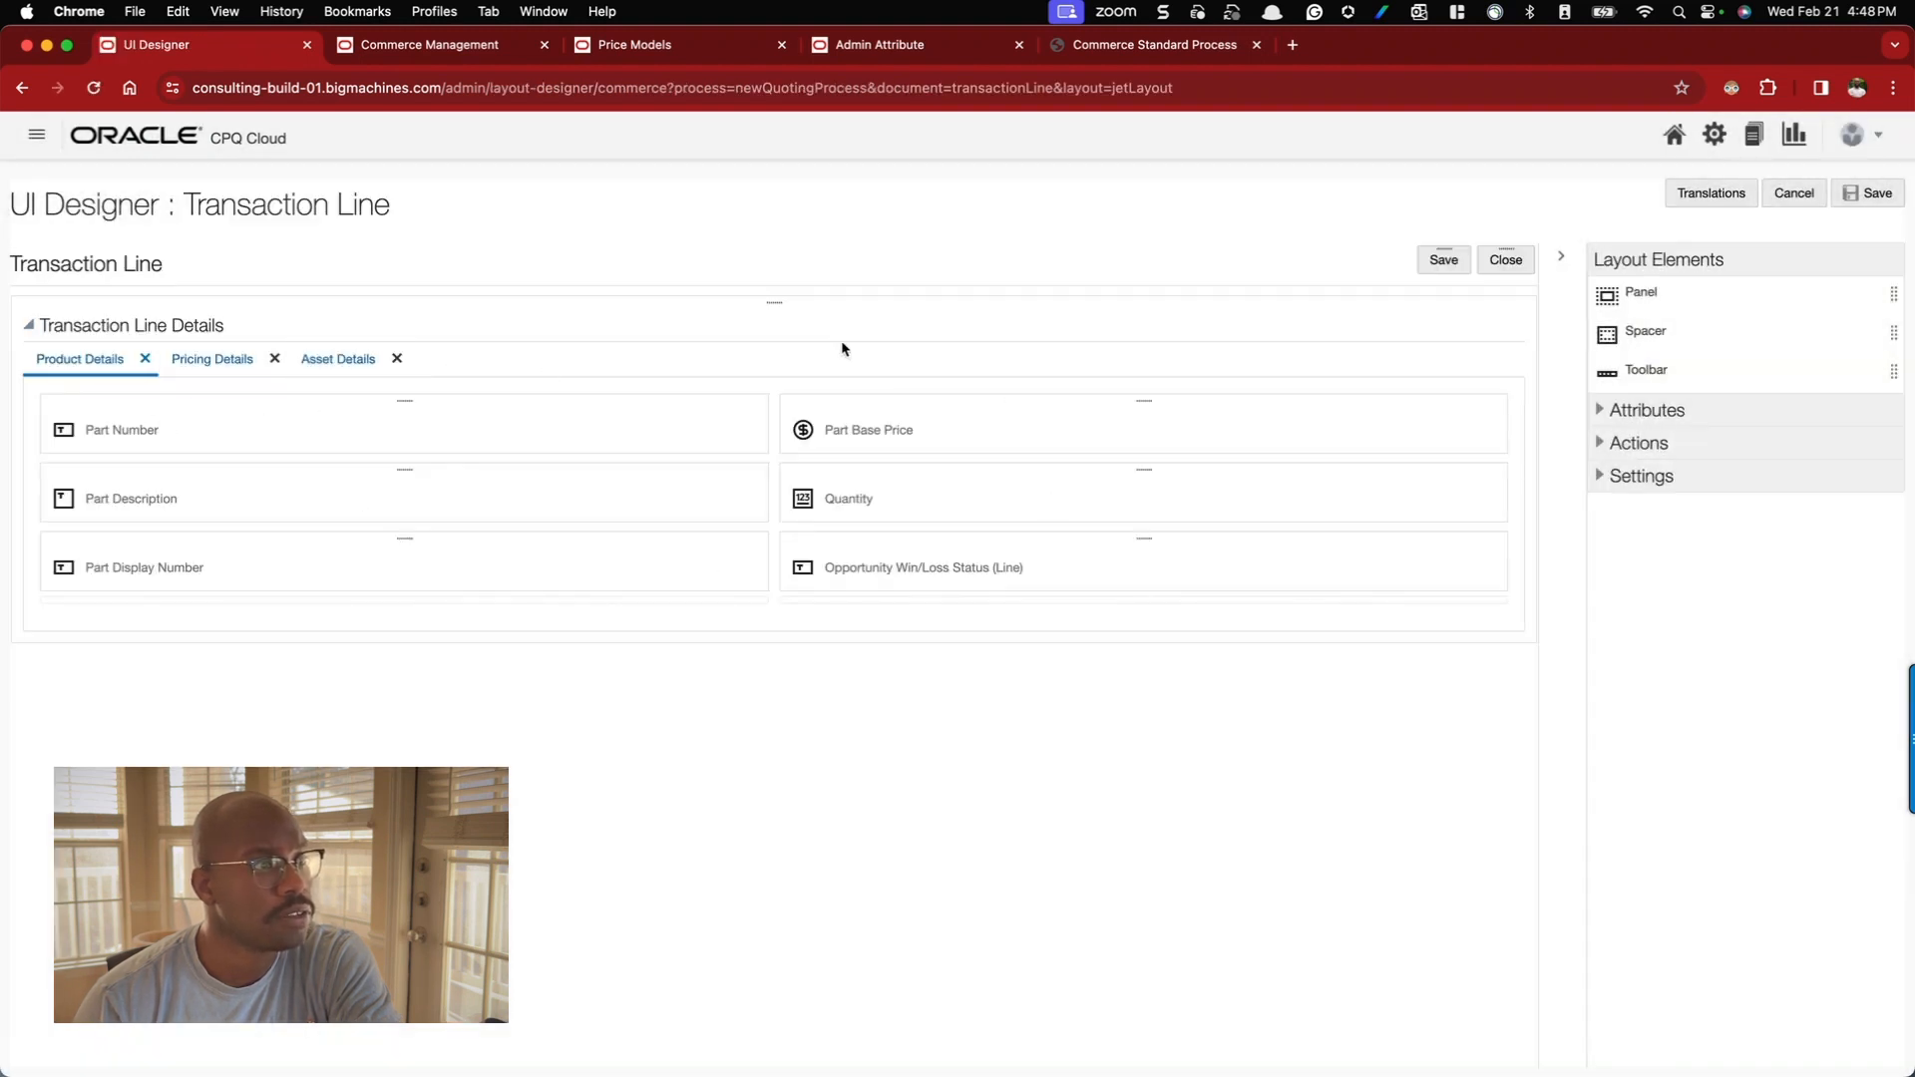
{"action": "left_click", "coordinate": [325, 359]}
{"action": "left_click", "coordinate": [236, 371]}
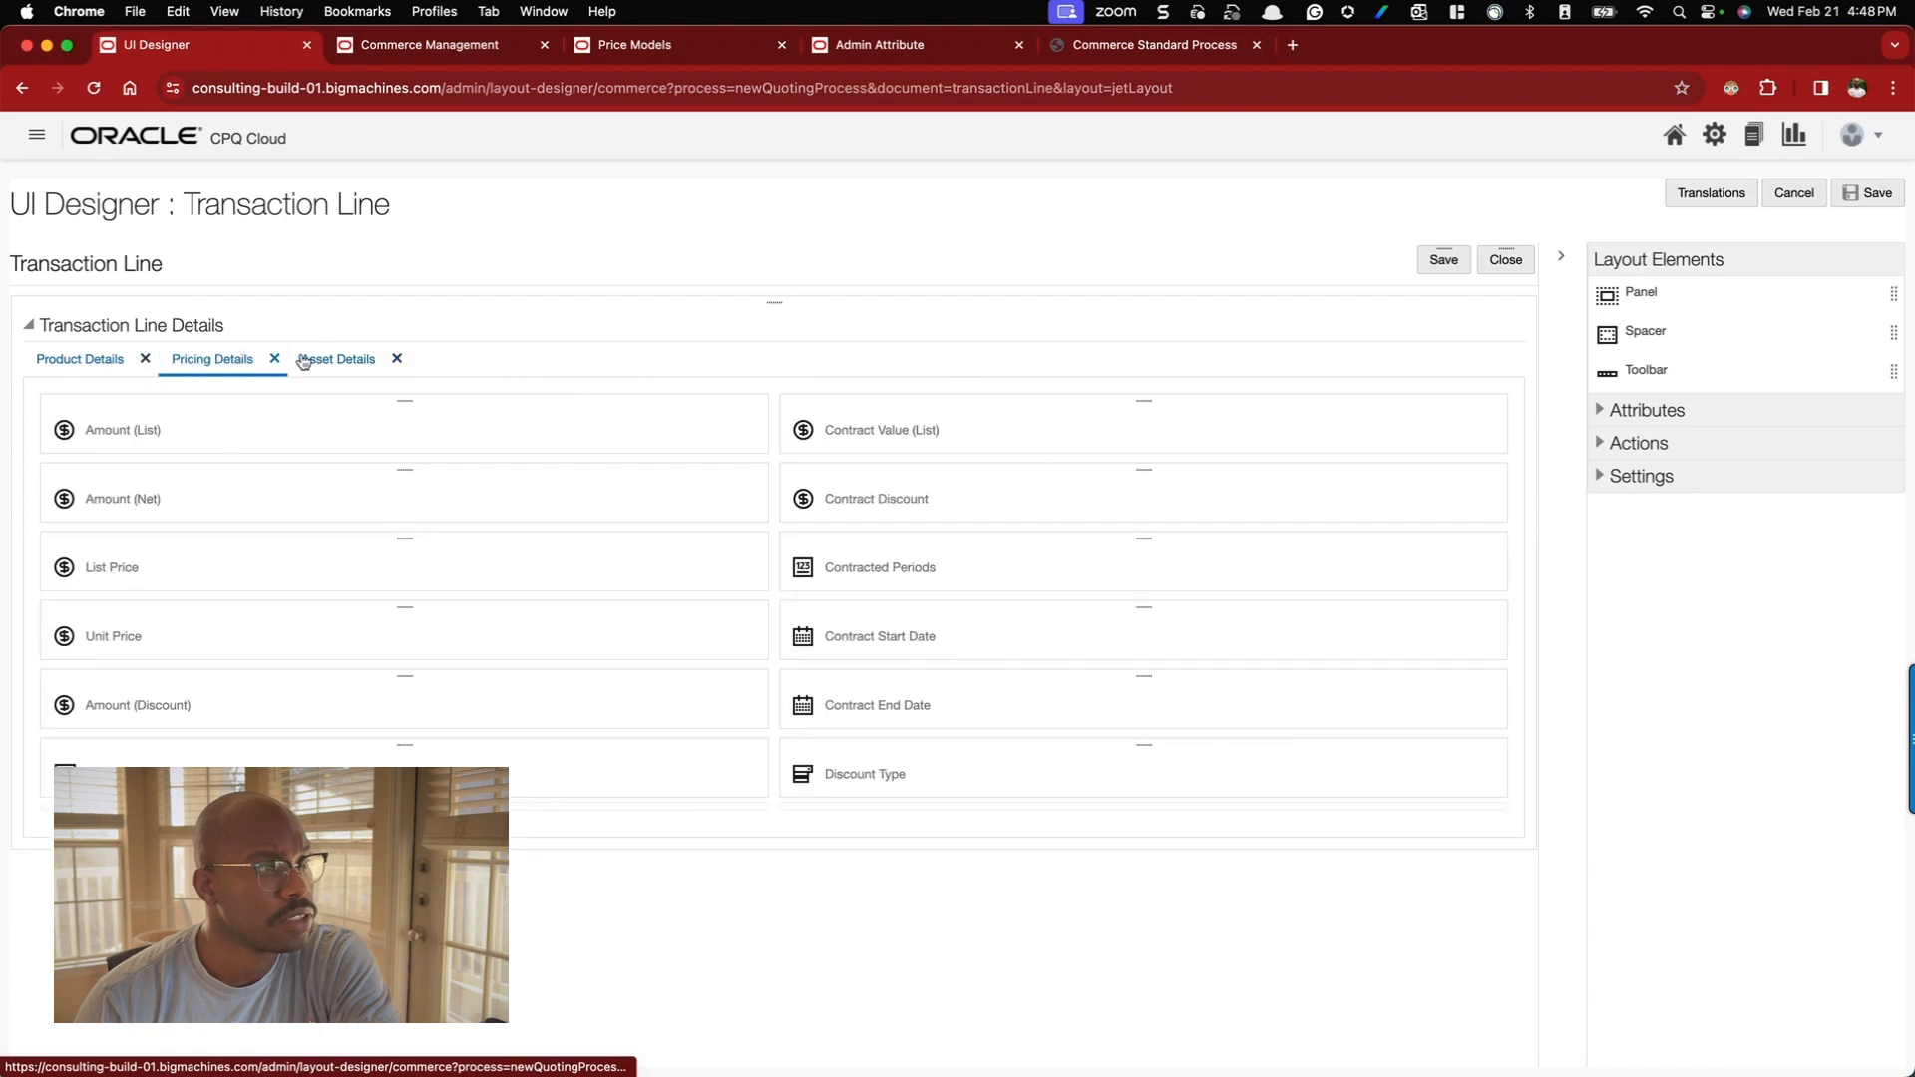
{"action": "key", "text": "super+bracketleft"}
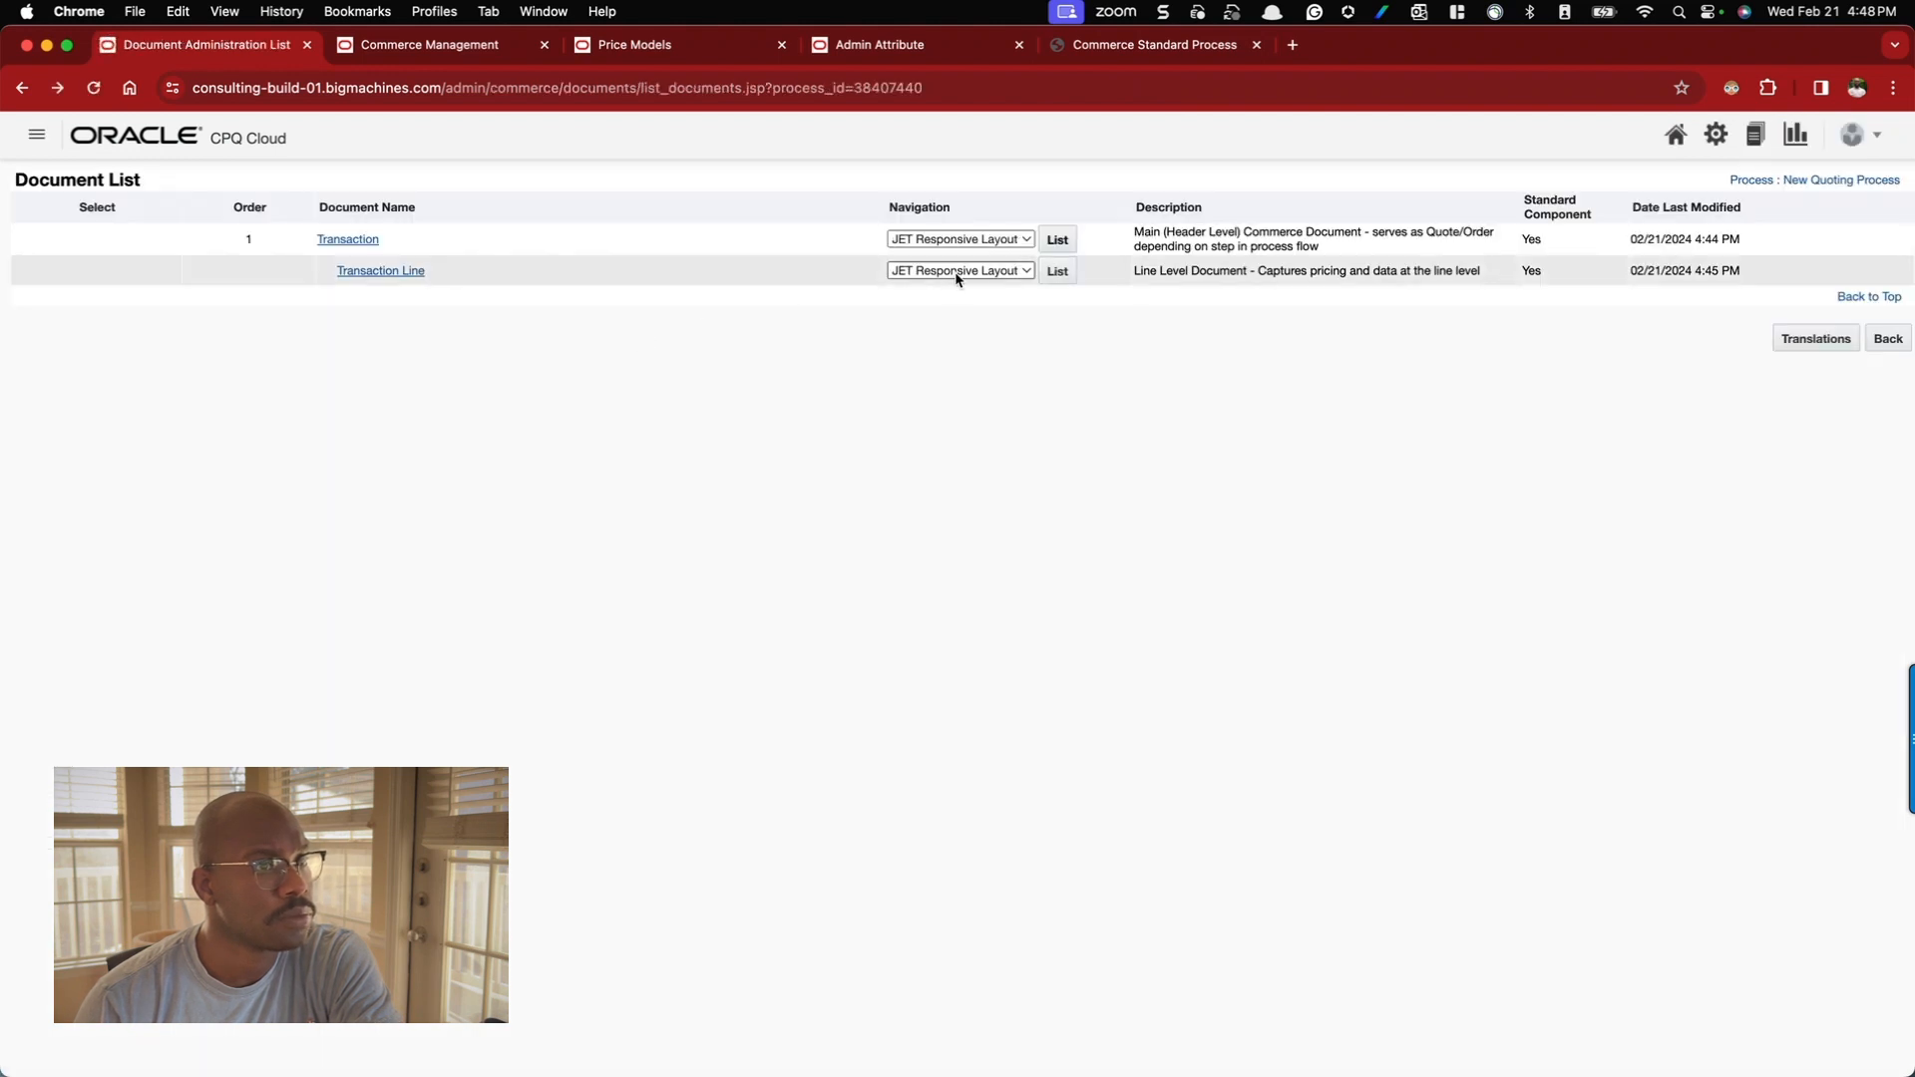
- Open the Transaction document's rules, inspect the Recurring Attributes (Transaction) and Hide SO Status Action hiding rules, and return to the document list
{"action": "left_click", "coordinate": [957, 270]}
{"action": "left_click", "coordinate": [958, 249]}
{"action": "left_click", "coordinate": [958, 239]}
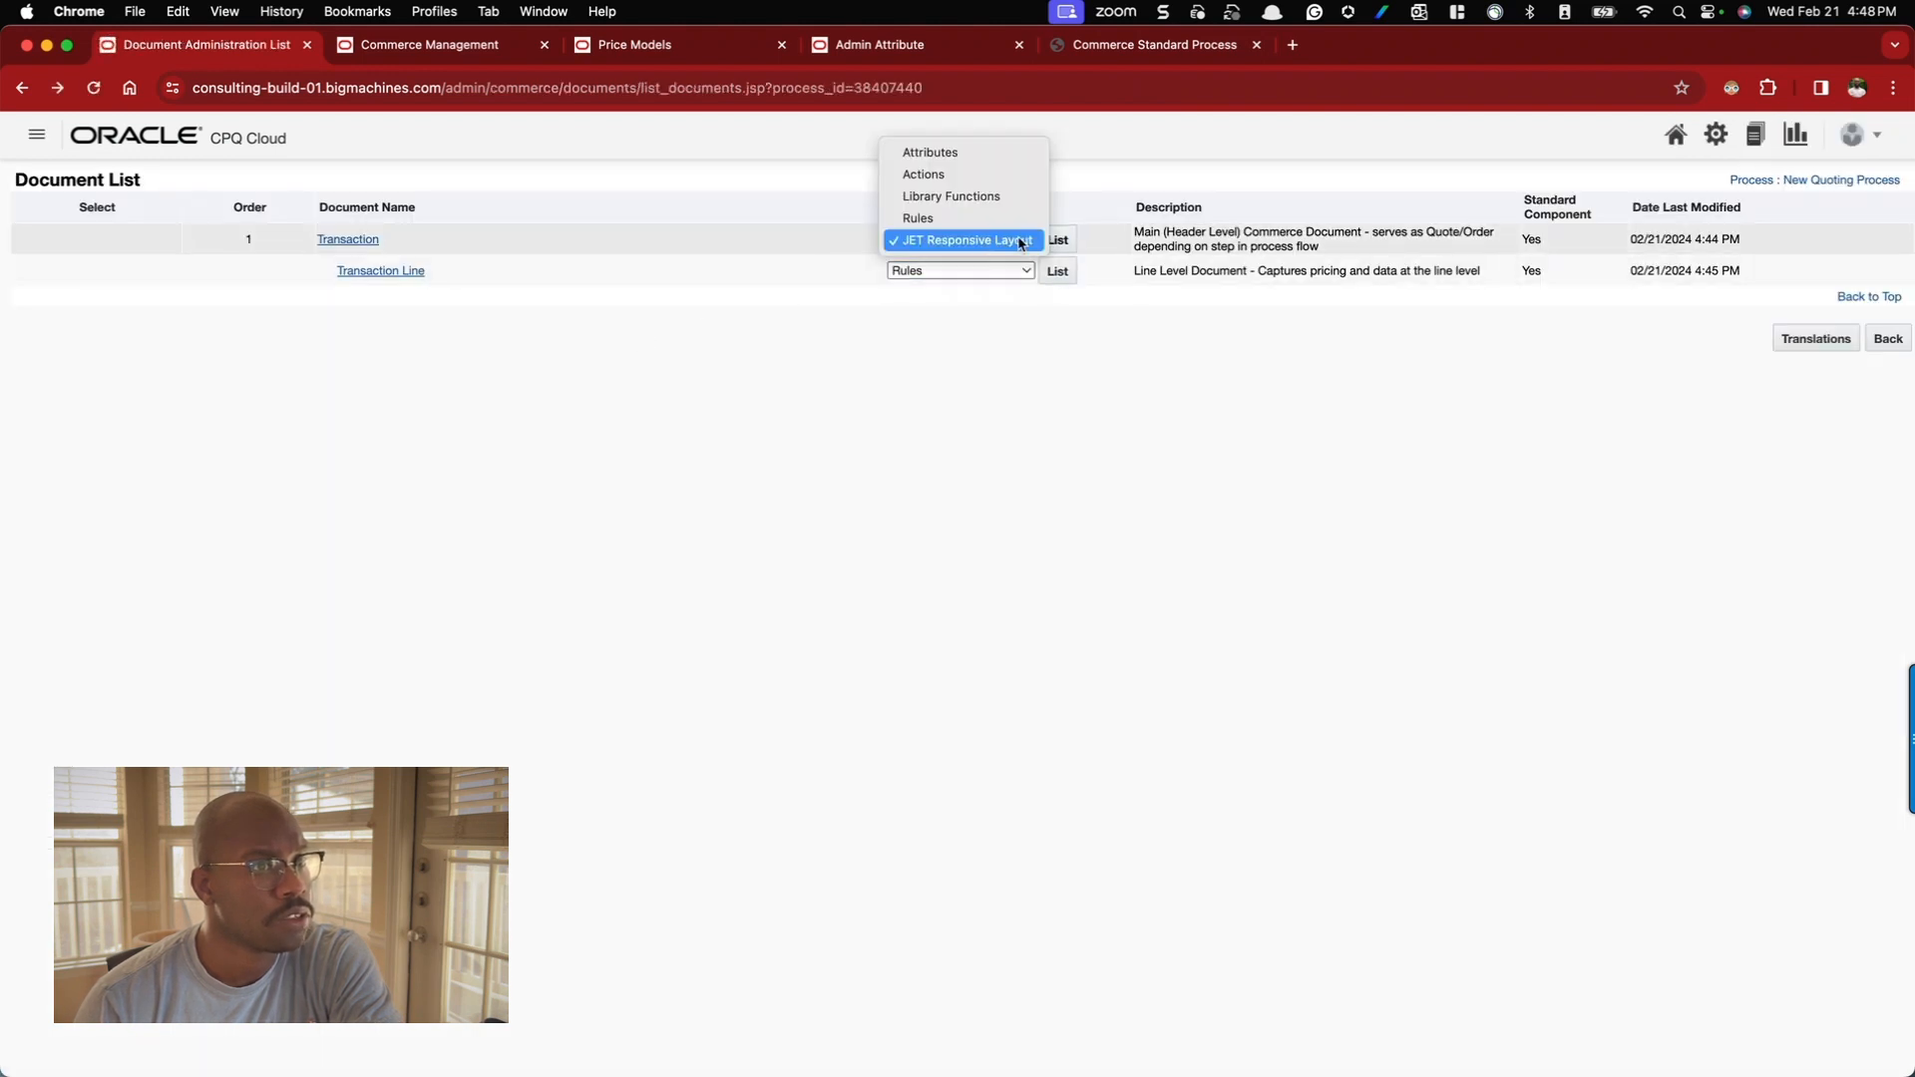
{"action": "left_click", "coordinate": [958, 214]}
{"action": "left_click", "coordinate": [1057, 241]}
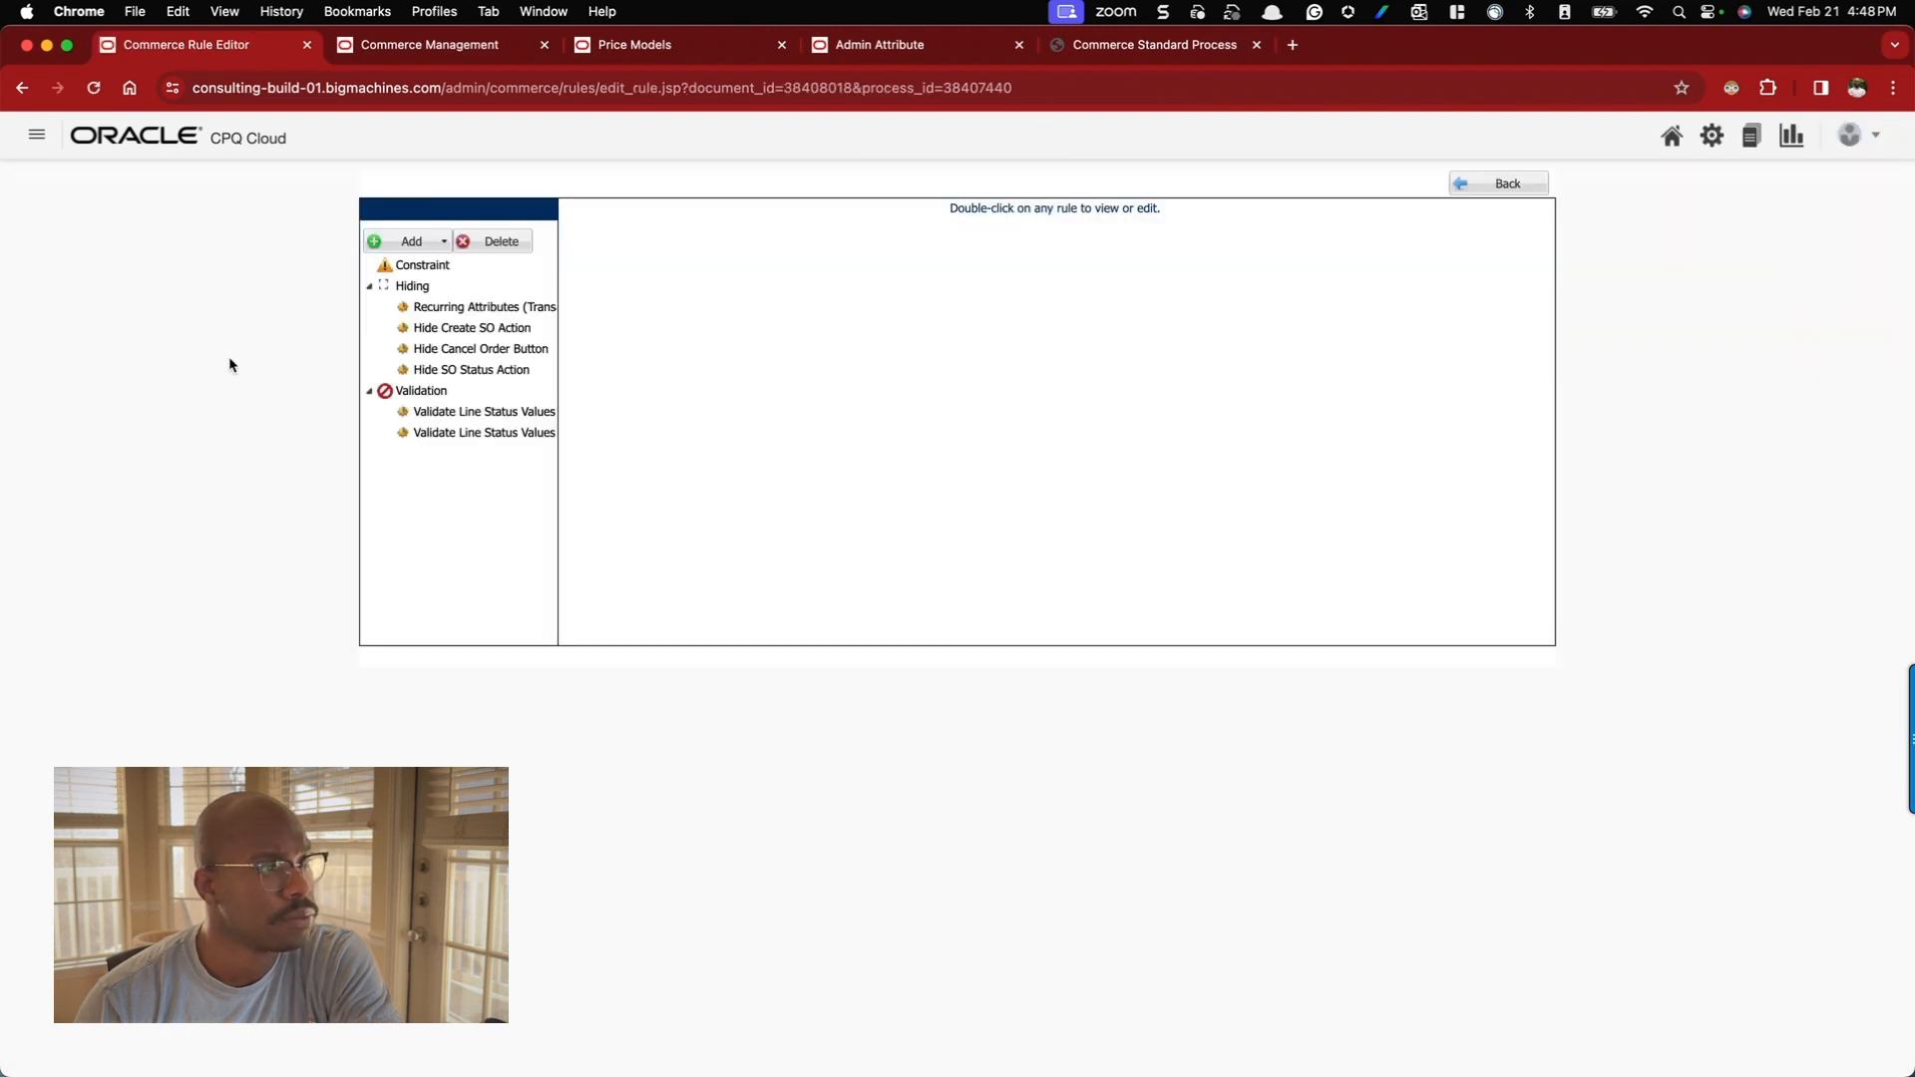
{"action": "double_click", "coordinate": [473, 309]}
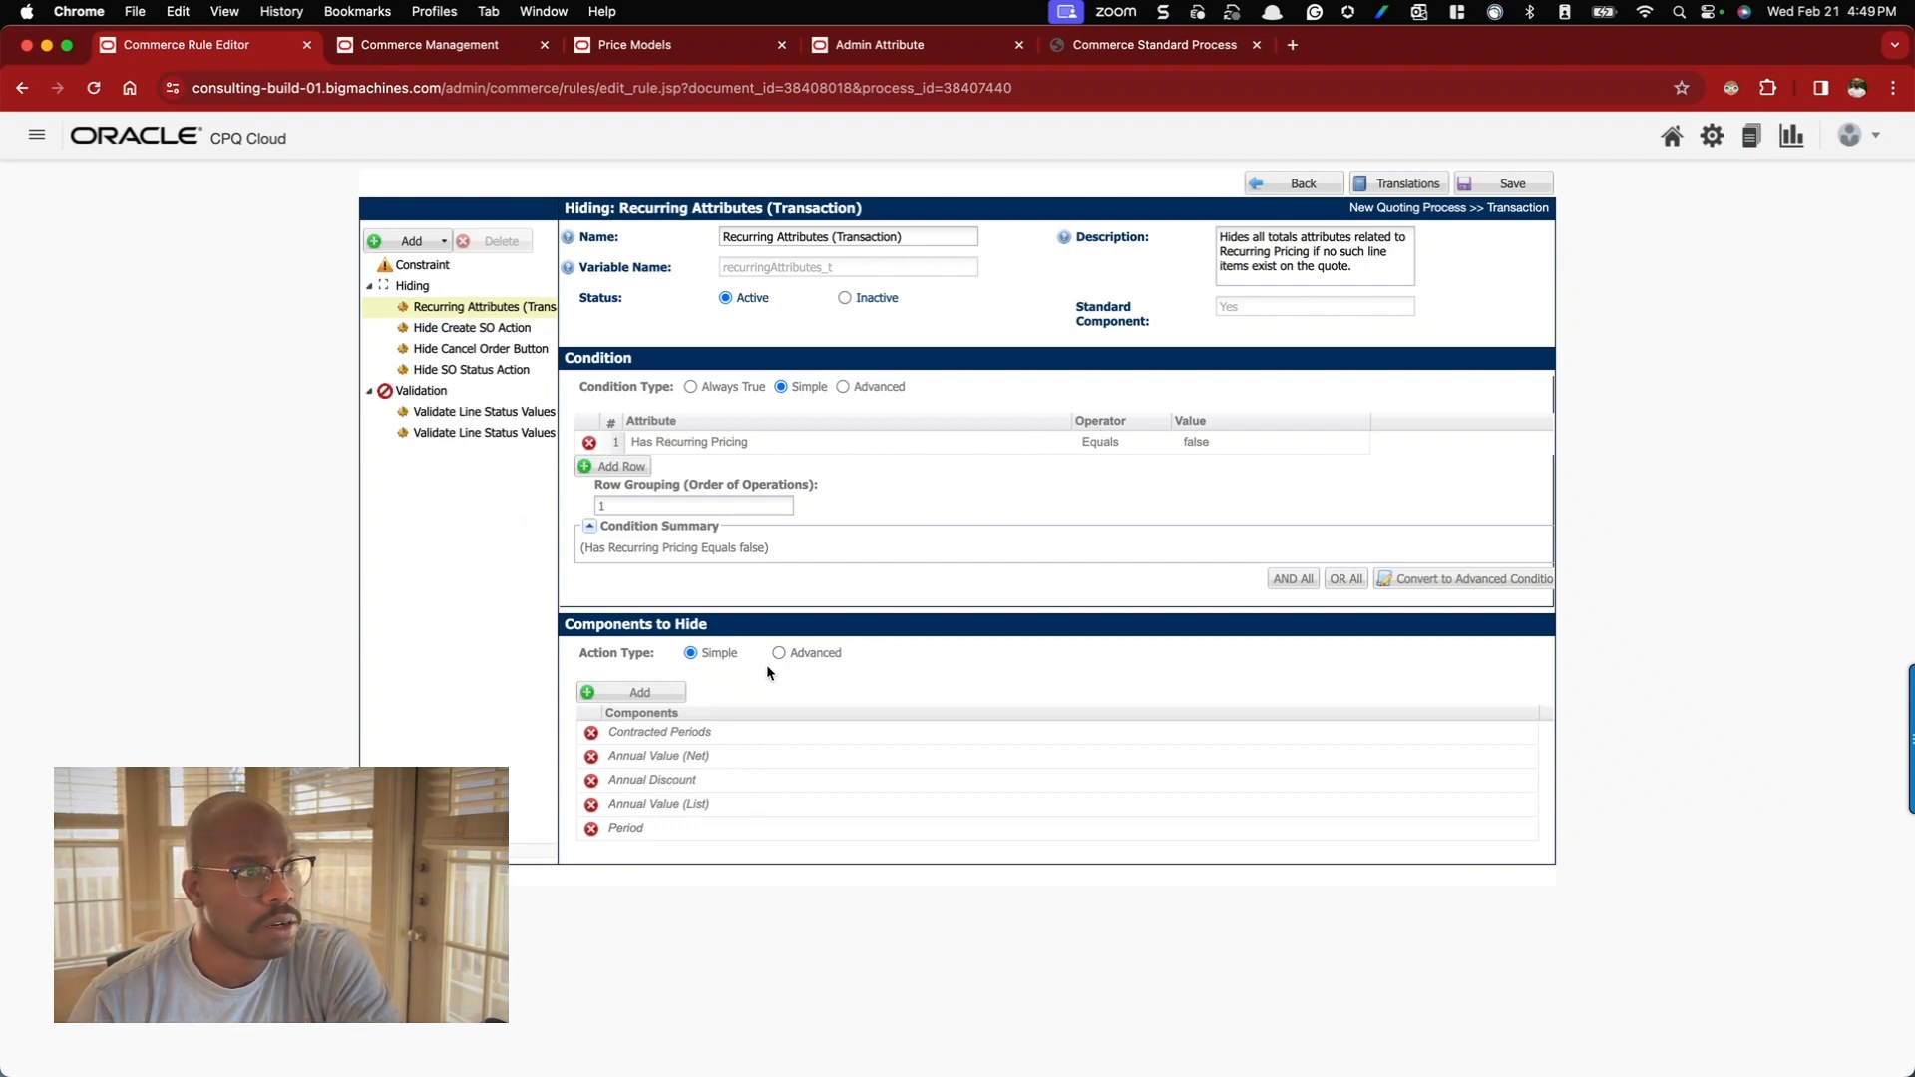
{"action": "left_click", "coordinate": [469, 369]}
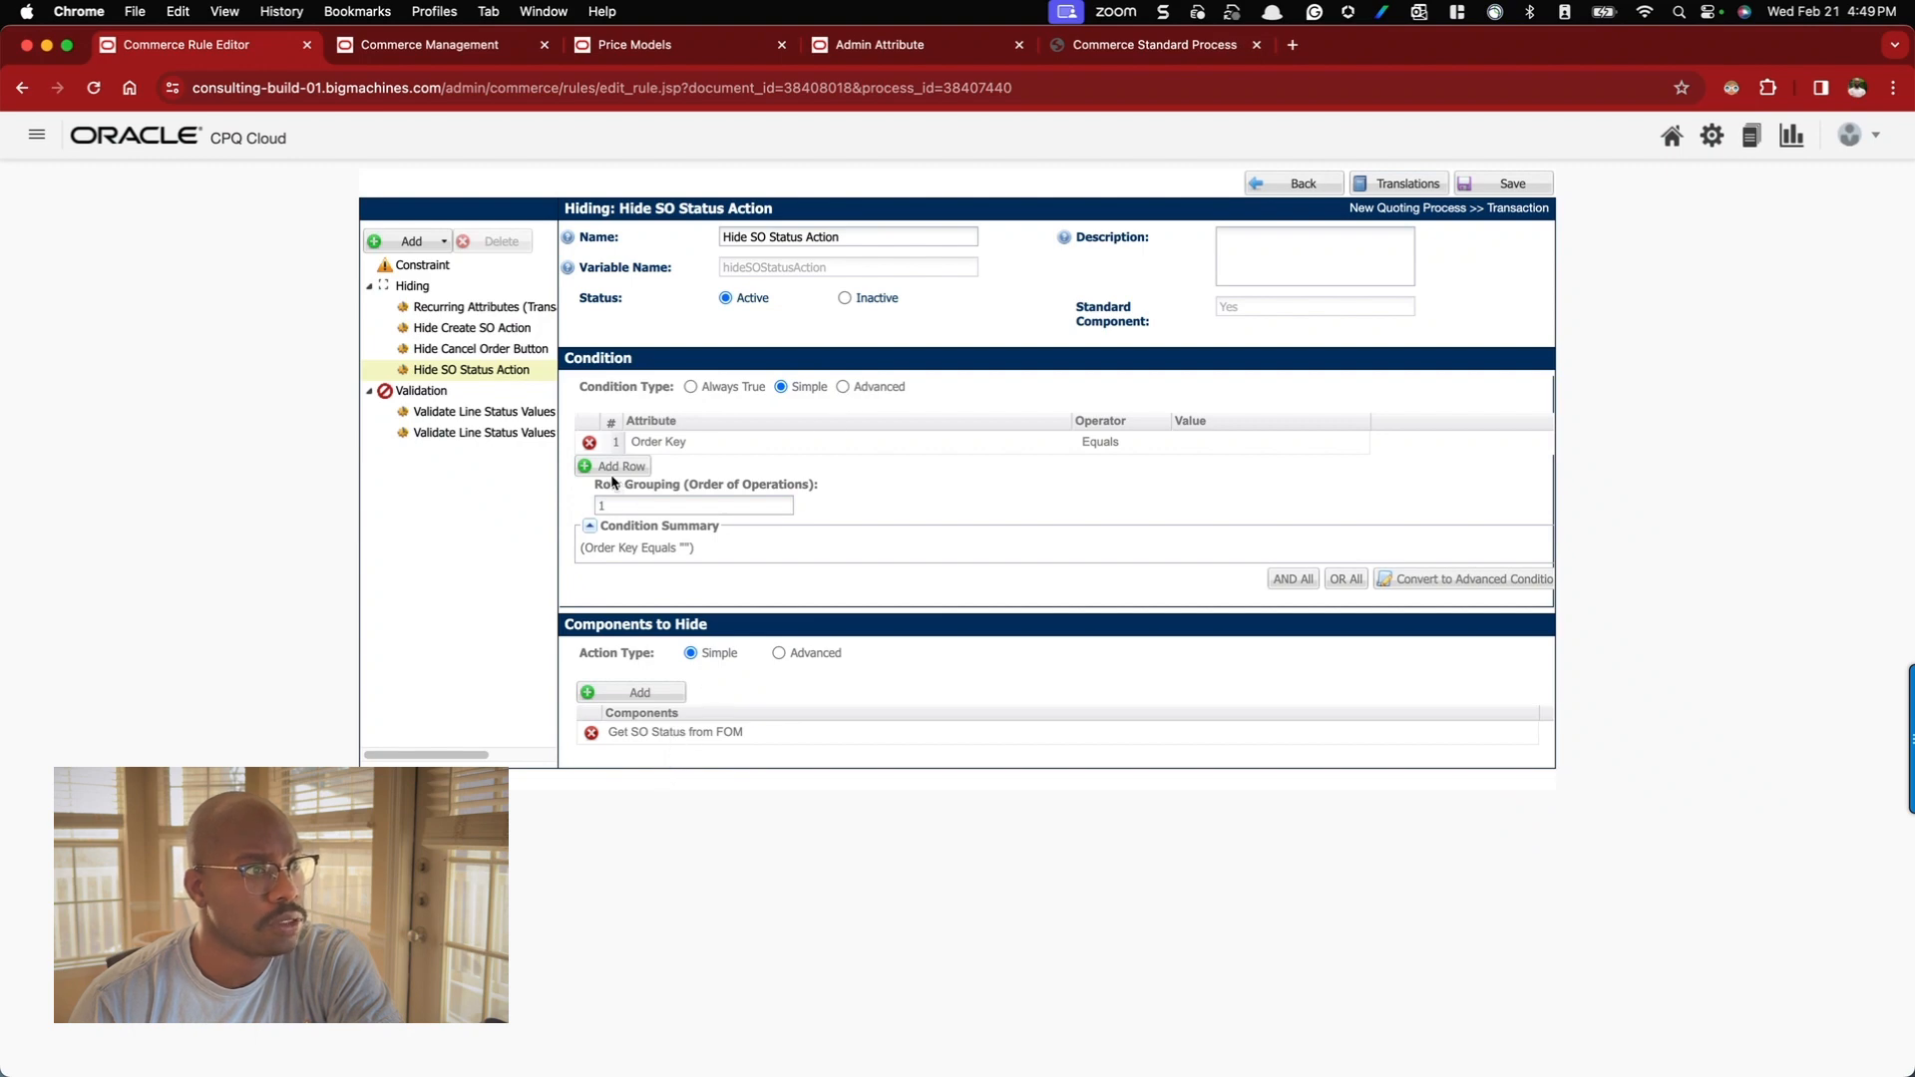
{"action": "key", "text": "super+Left"}
- Open the Has Recurring Pricing attribute from the Transaction document's attribute list and review its general settings
{"action": "left_click", "coordinate": [945, 247]}
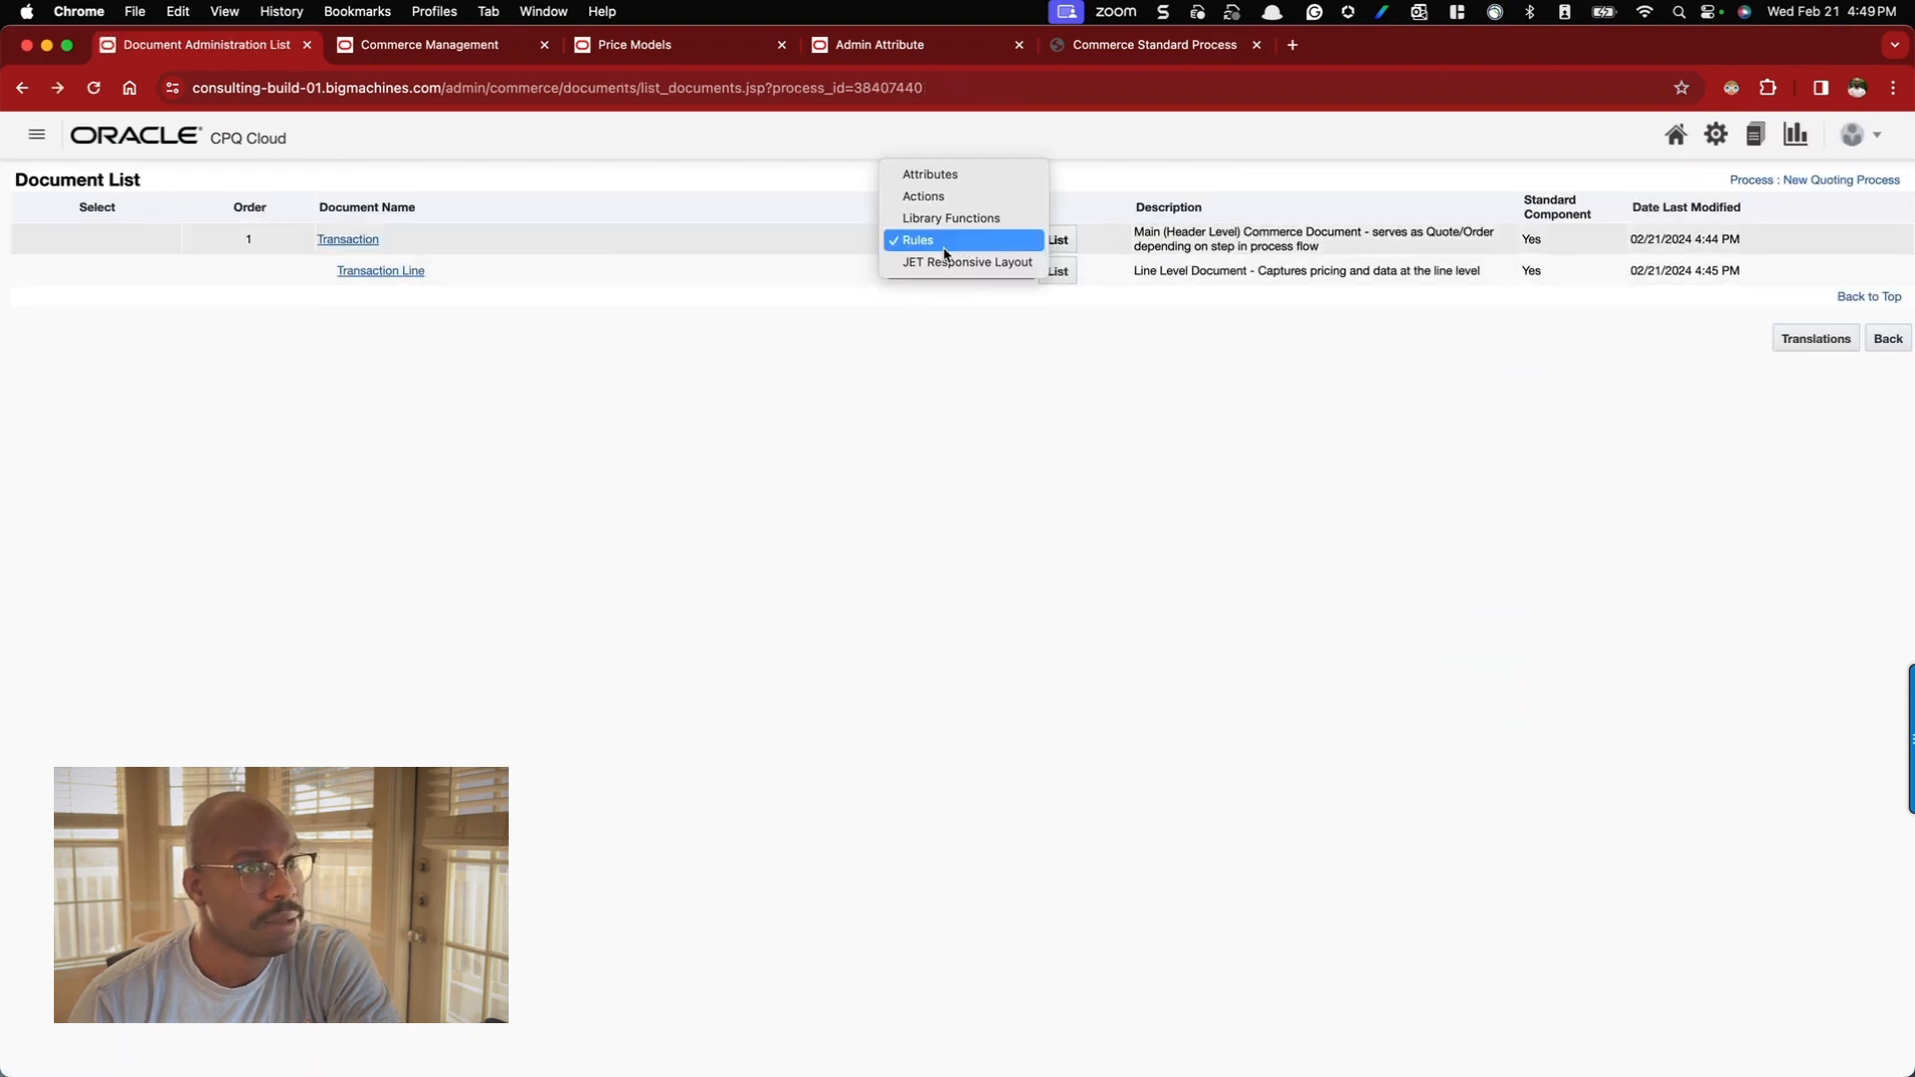
{"action": "left_click", "coordinate": [937, 176]}
{"action": "left_click", "coordinate": [1059, 249]}
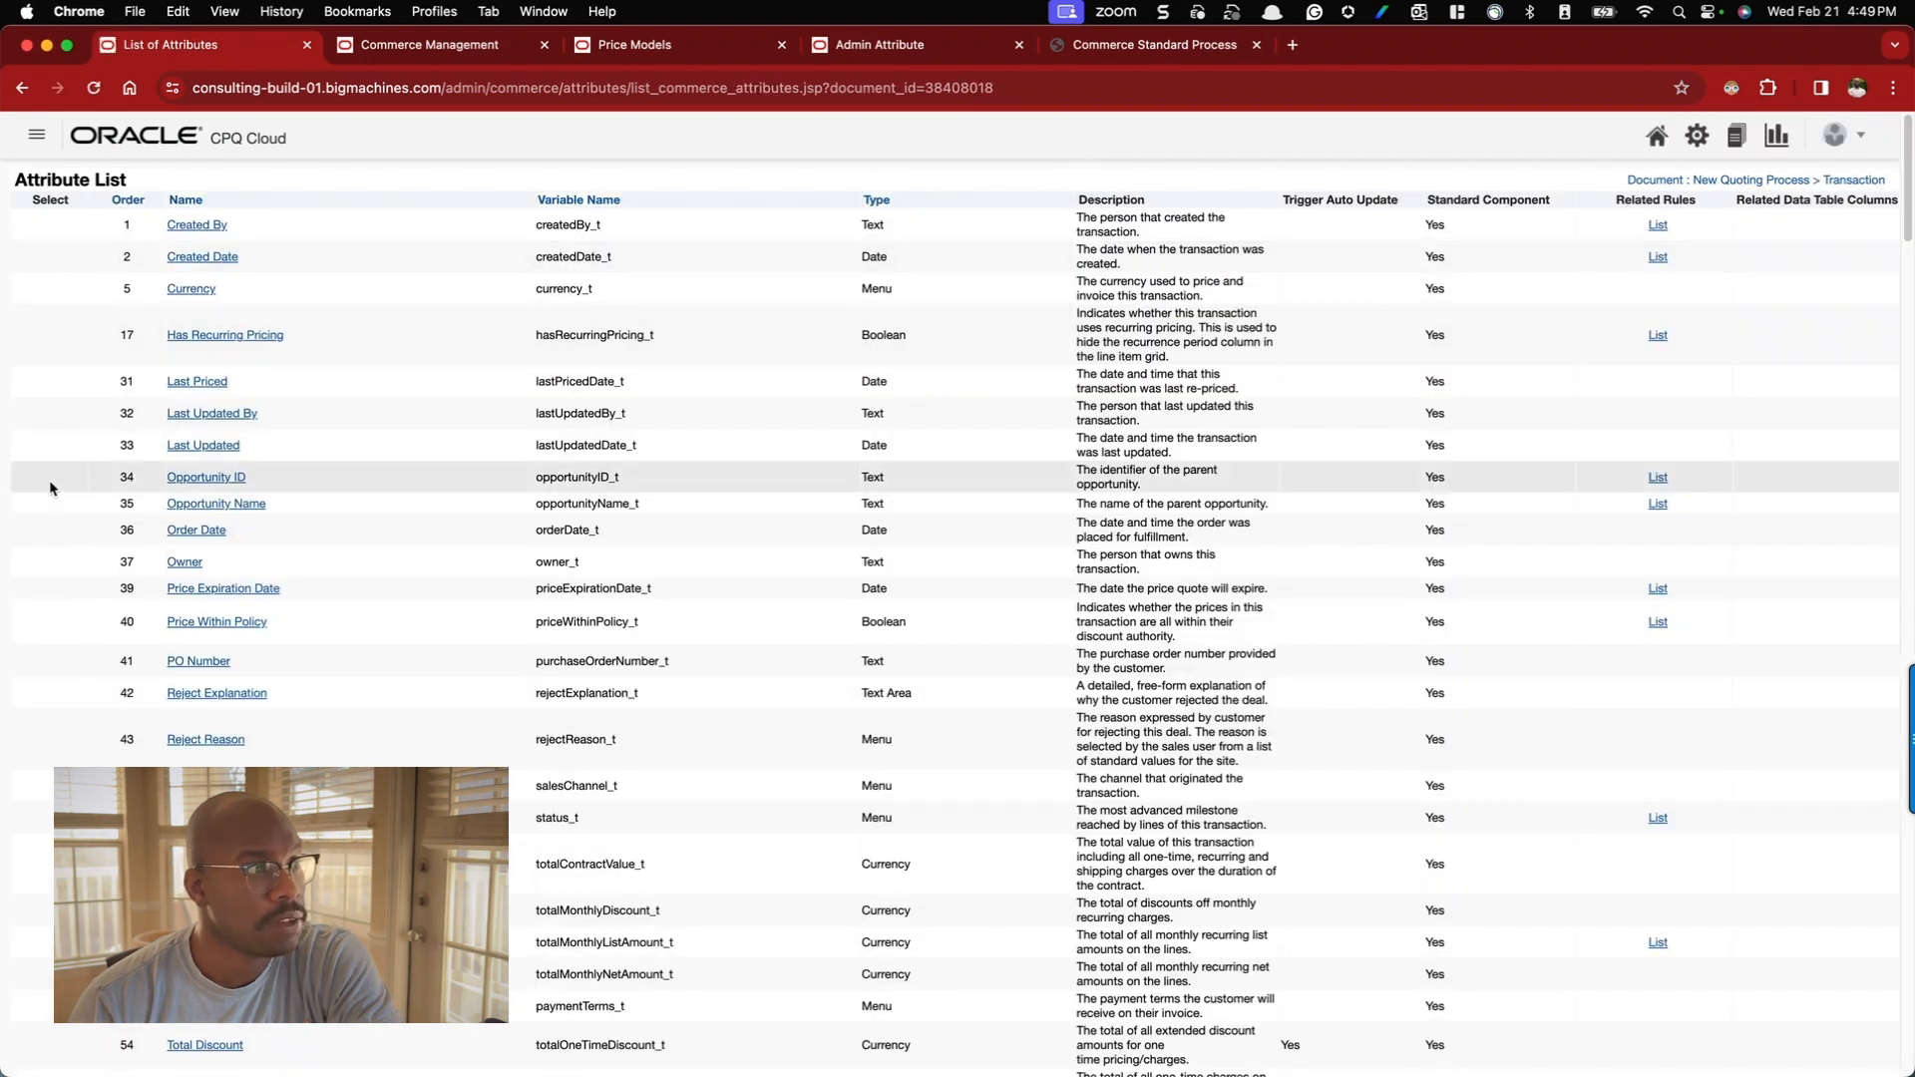
{"action": "left_click", "coordinate": [226, 336]}
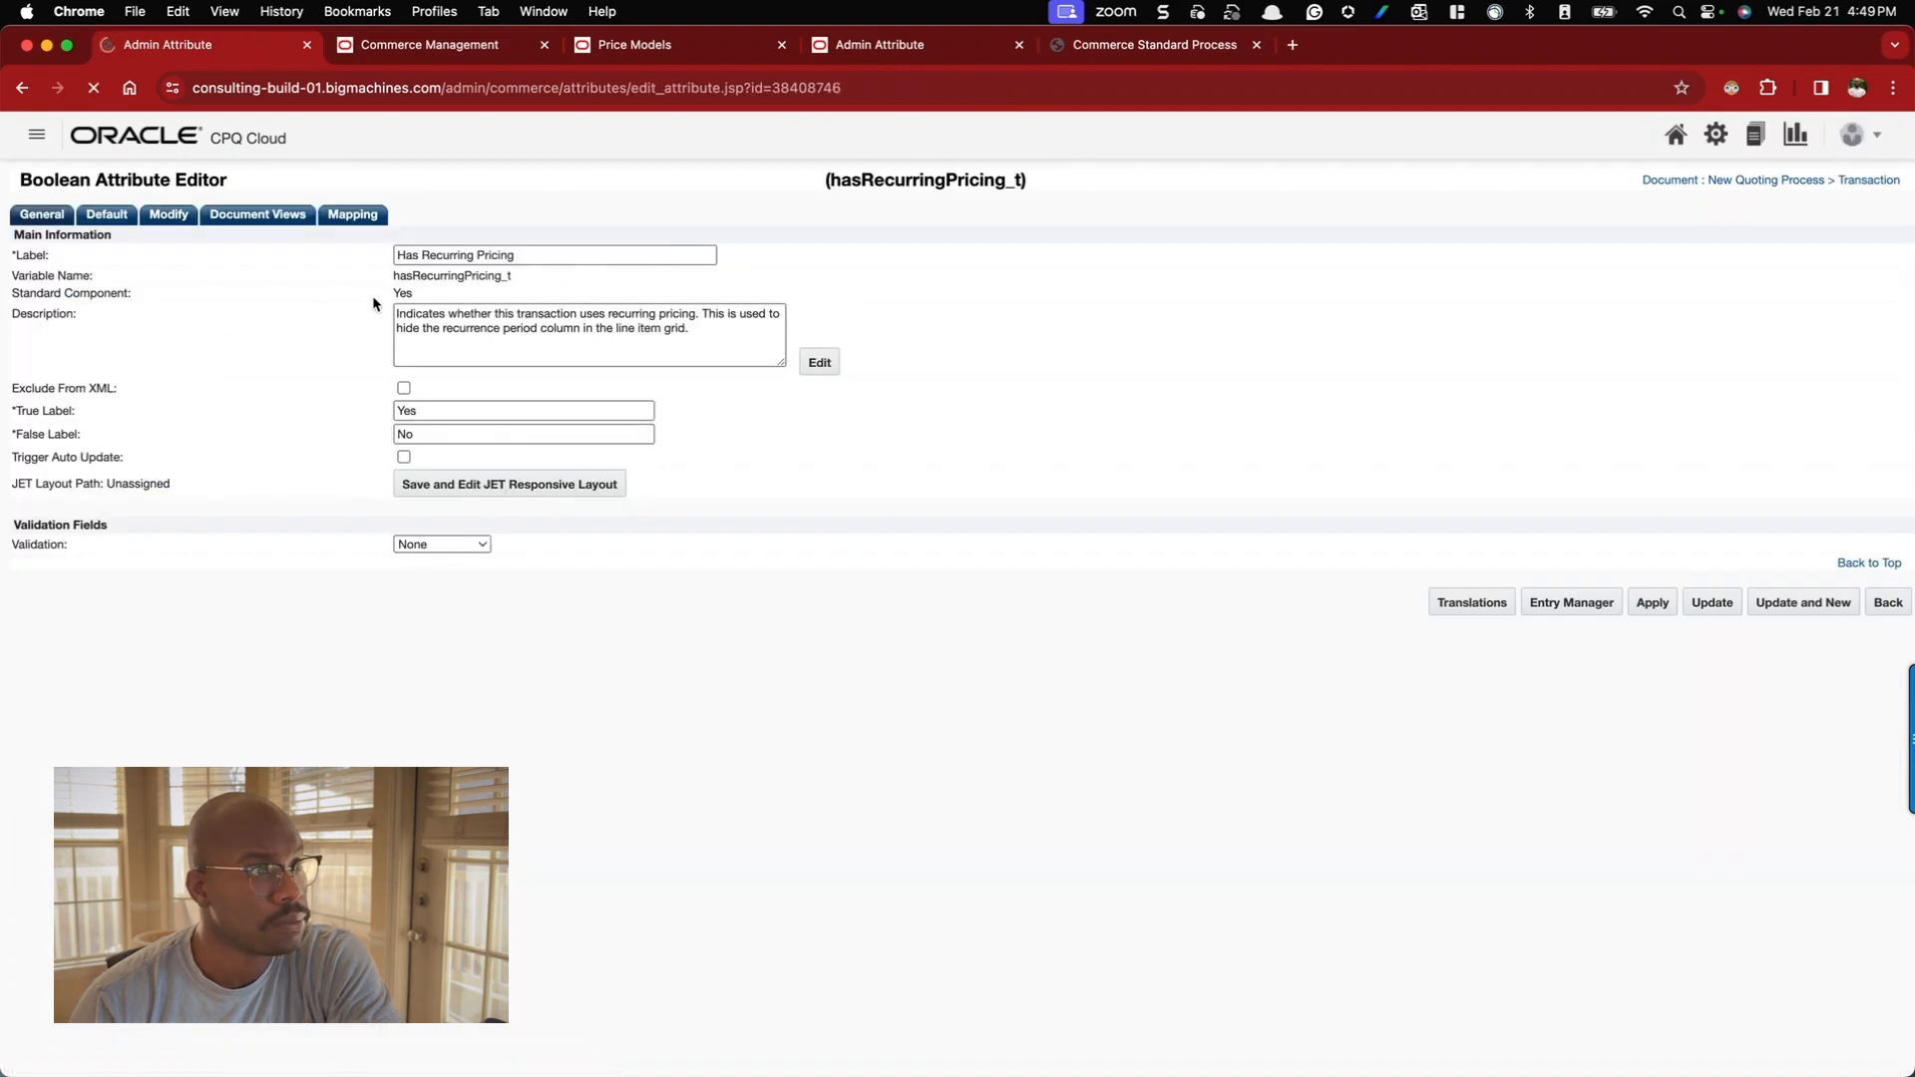
{"action": "triple_click", "coordinate": [501, 255]}
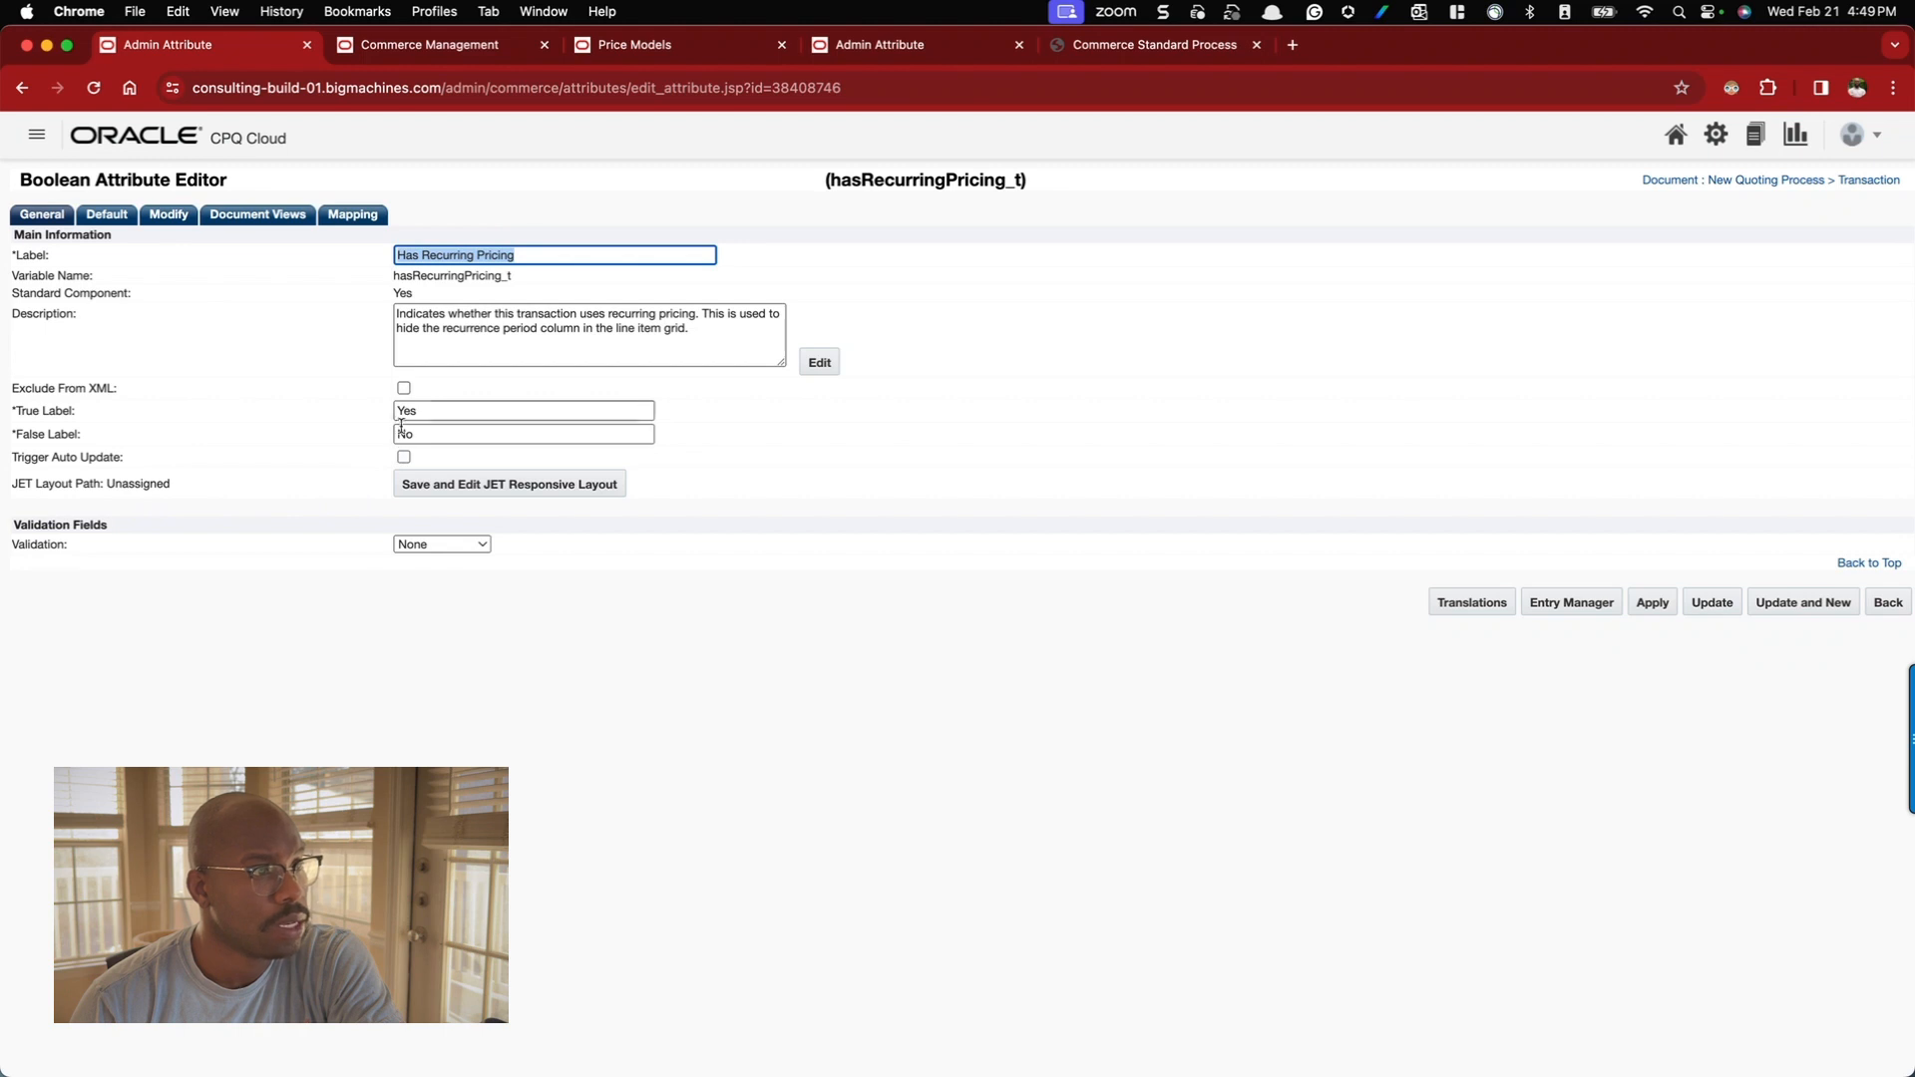
- Apply Override Standard Default to the Has Recurring Pricing attribute, clear the override again, and update the attribute
{"action": "left_click", "coordinate": [99, 215]}
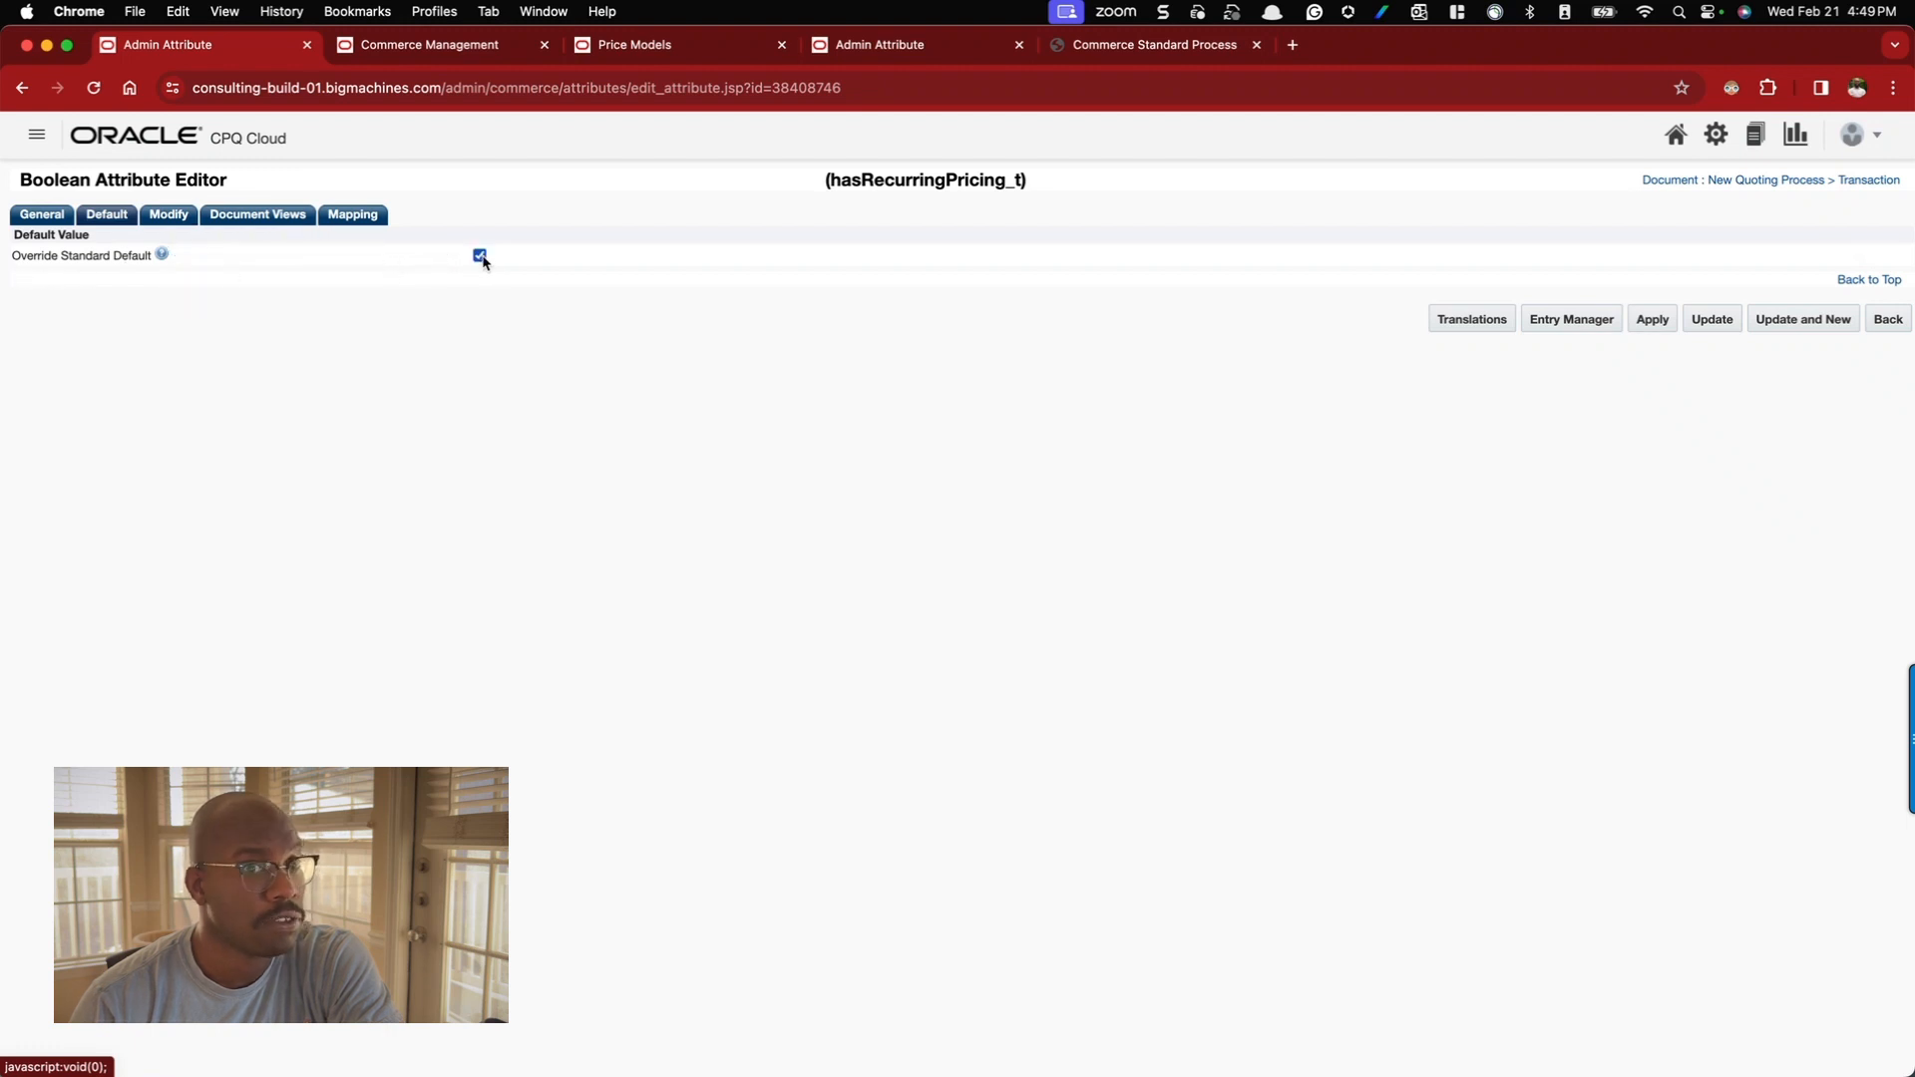
{"action": "left_click", "coordinate": [1652, 321]}
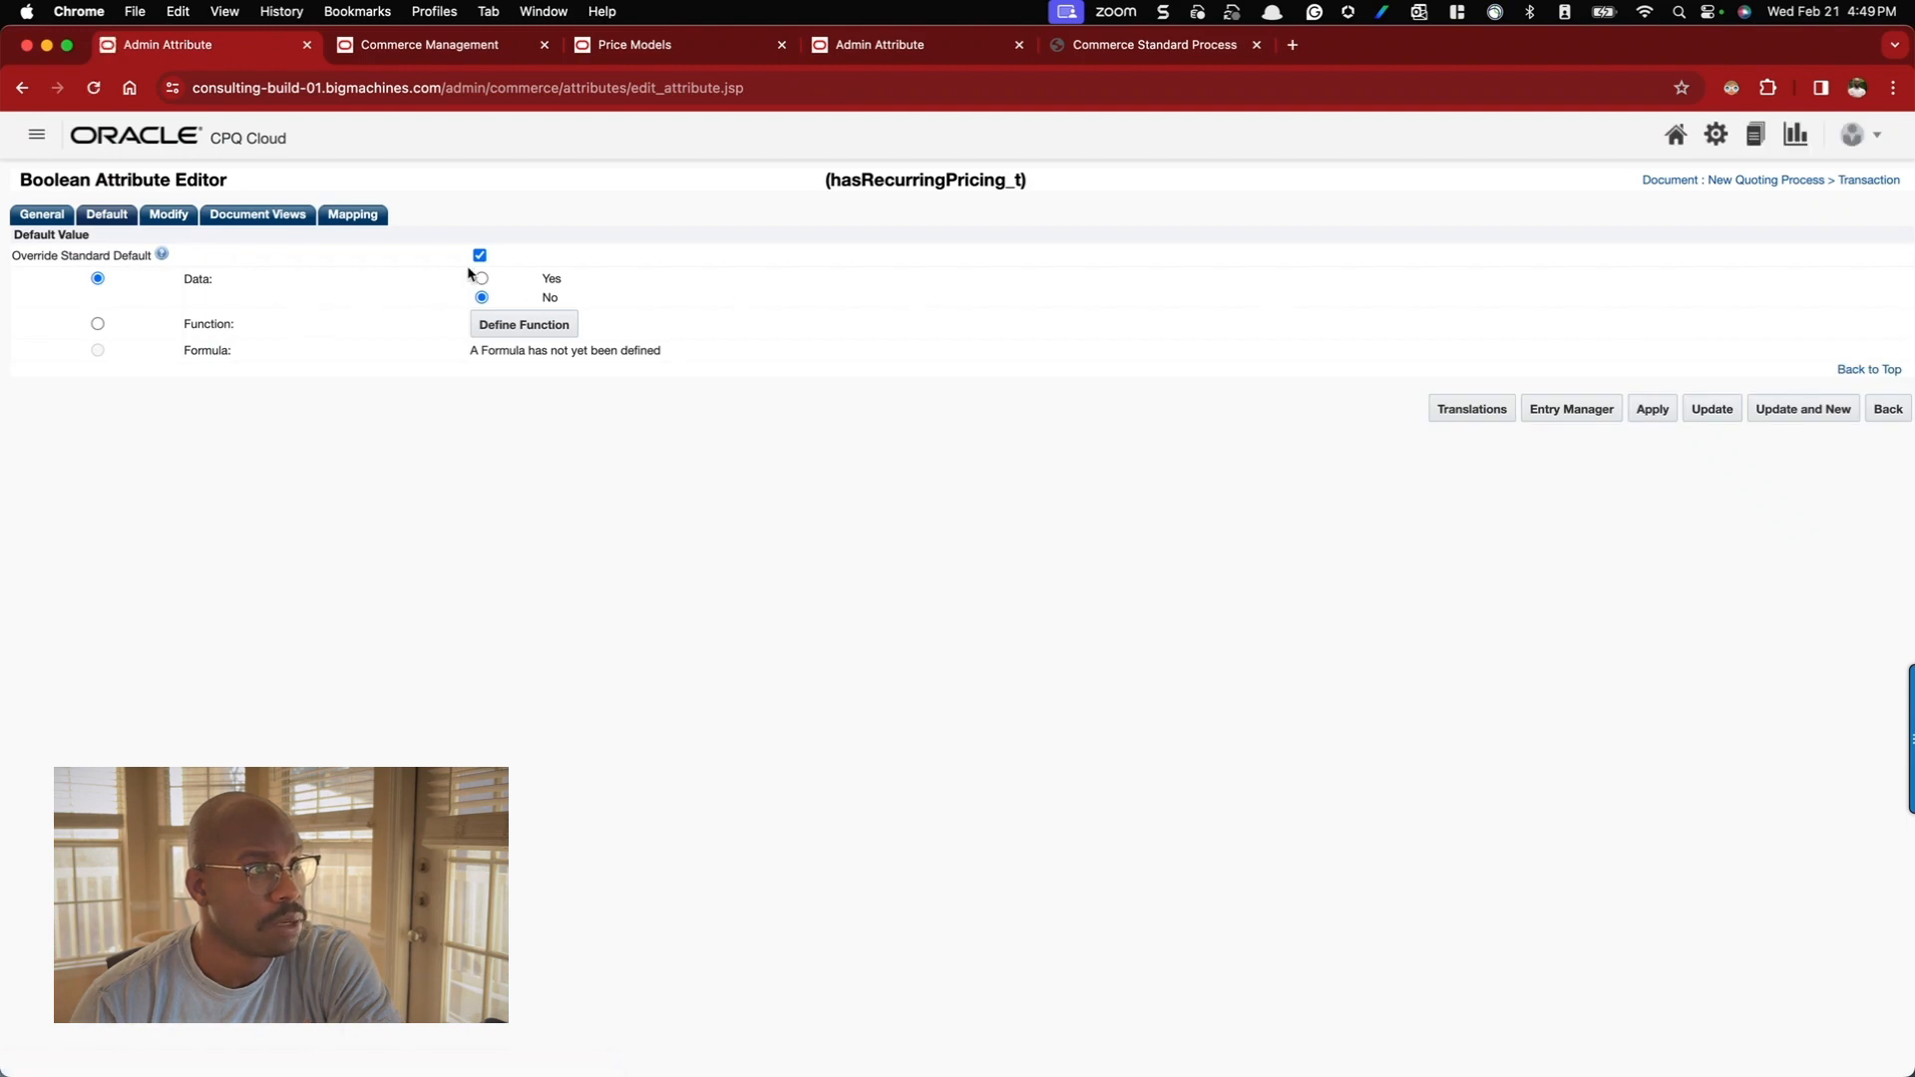
{"action": "left_click", "coordinate": [479, 256]}
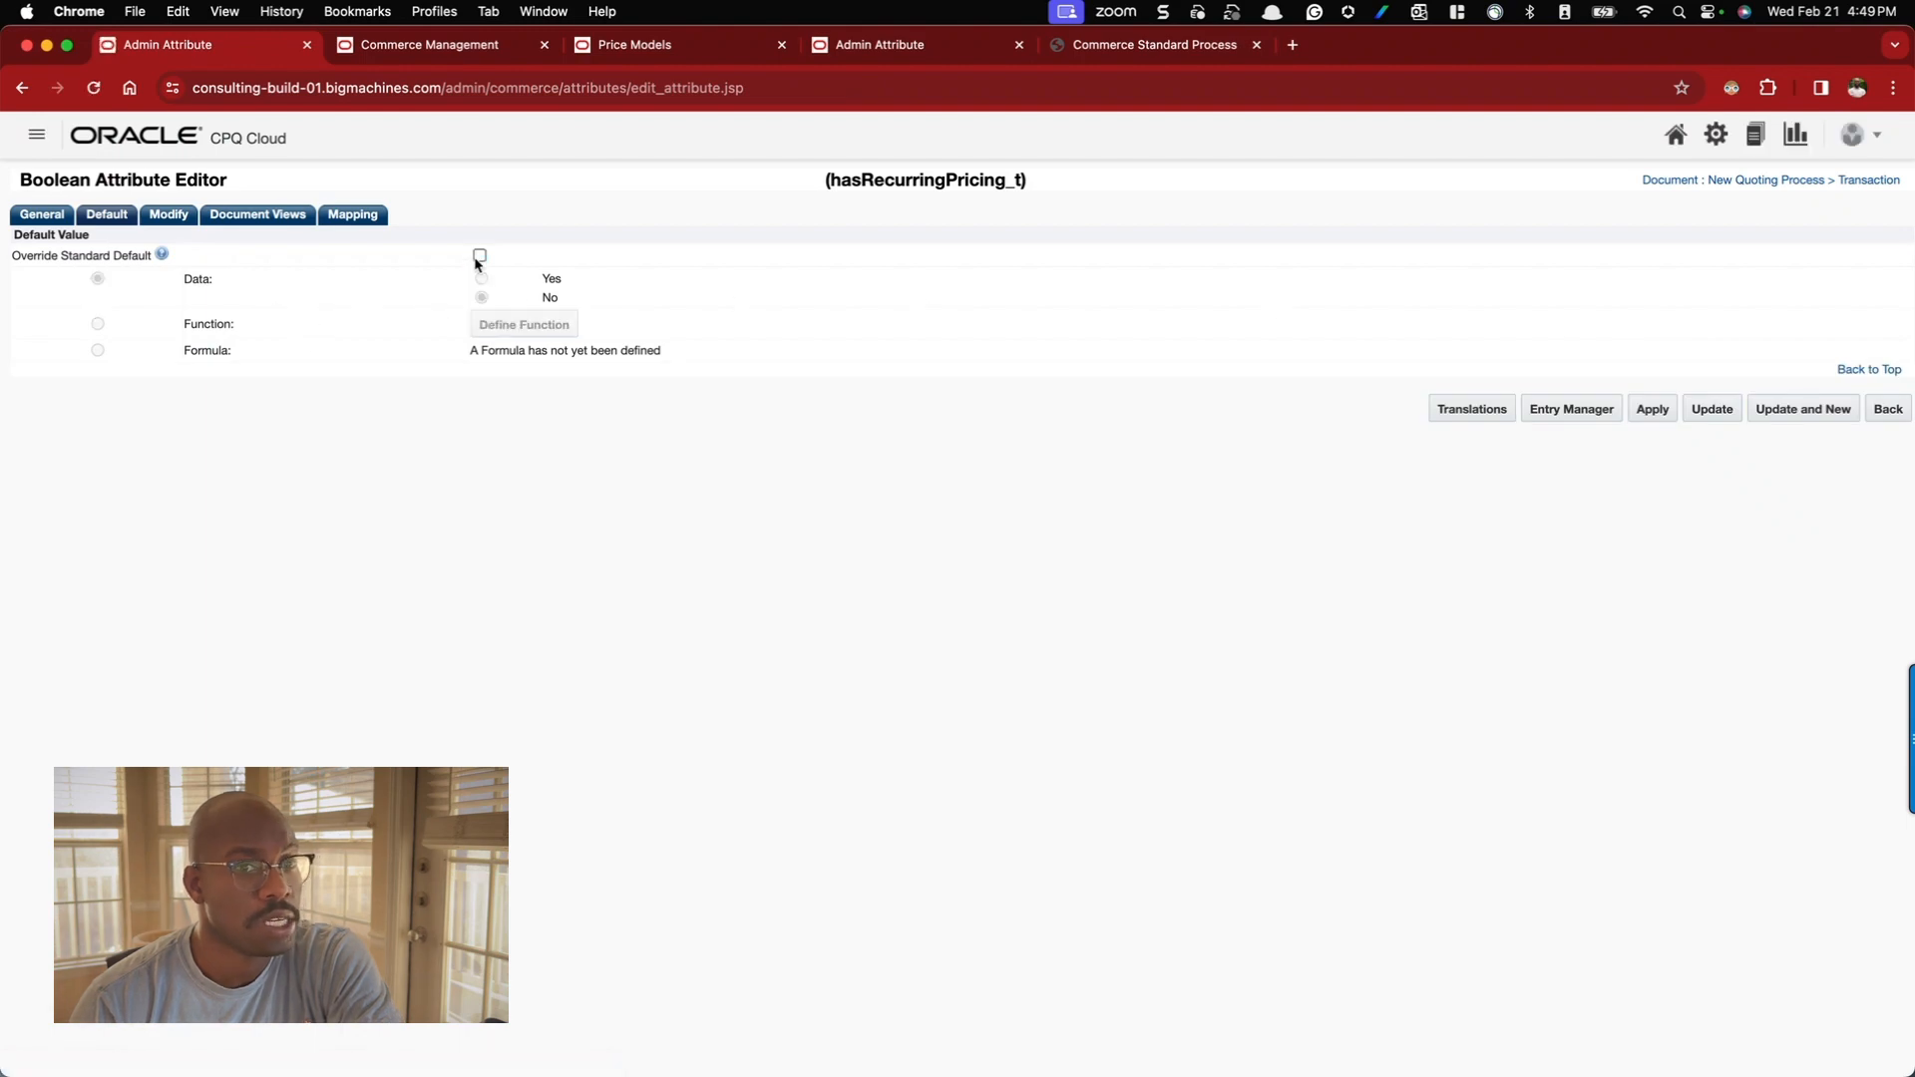
{"action": "left_click", "coordinate": [1711, 409]}
- Leave the Has Recurring Pricing editor and go back through the Transaction attribute list to the document list
{"action": "key", "text": "super+Left"}
{"action": "key", "text": "super+Left"}
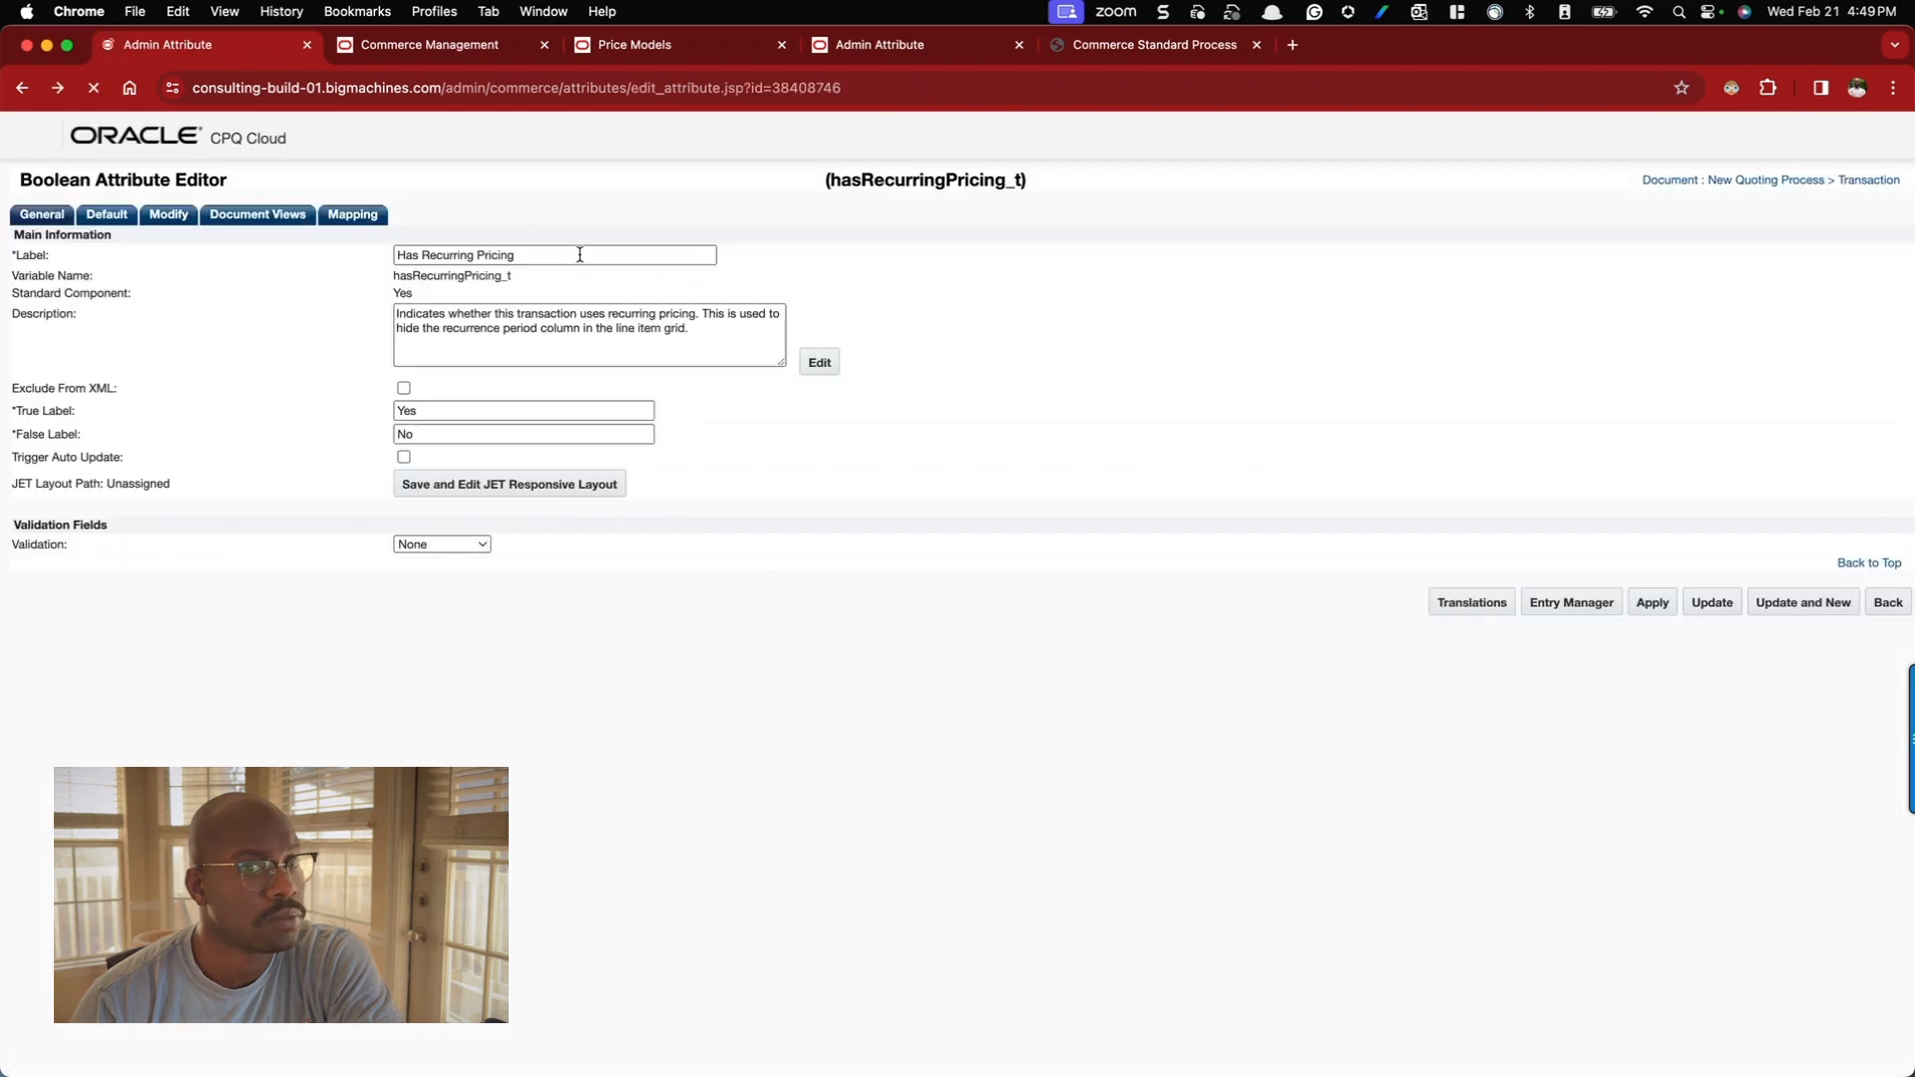
{"action": "left_click", "coordinate": [1874, 606]}
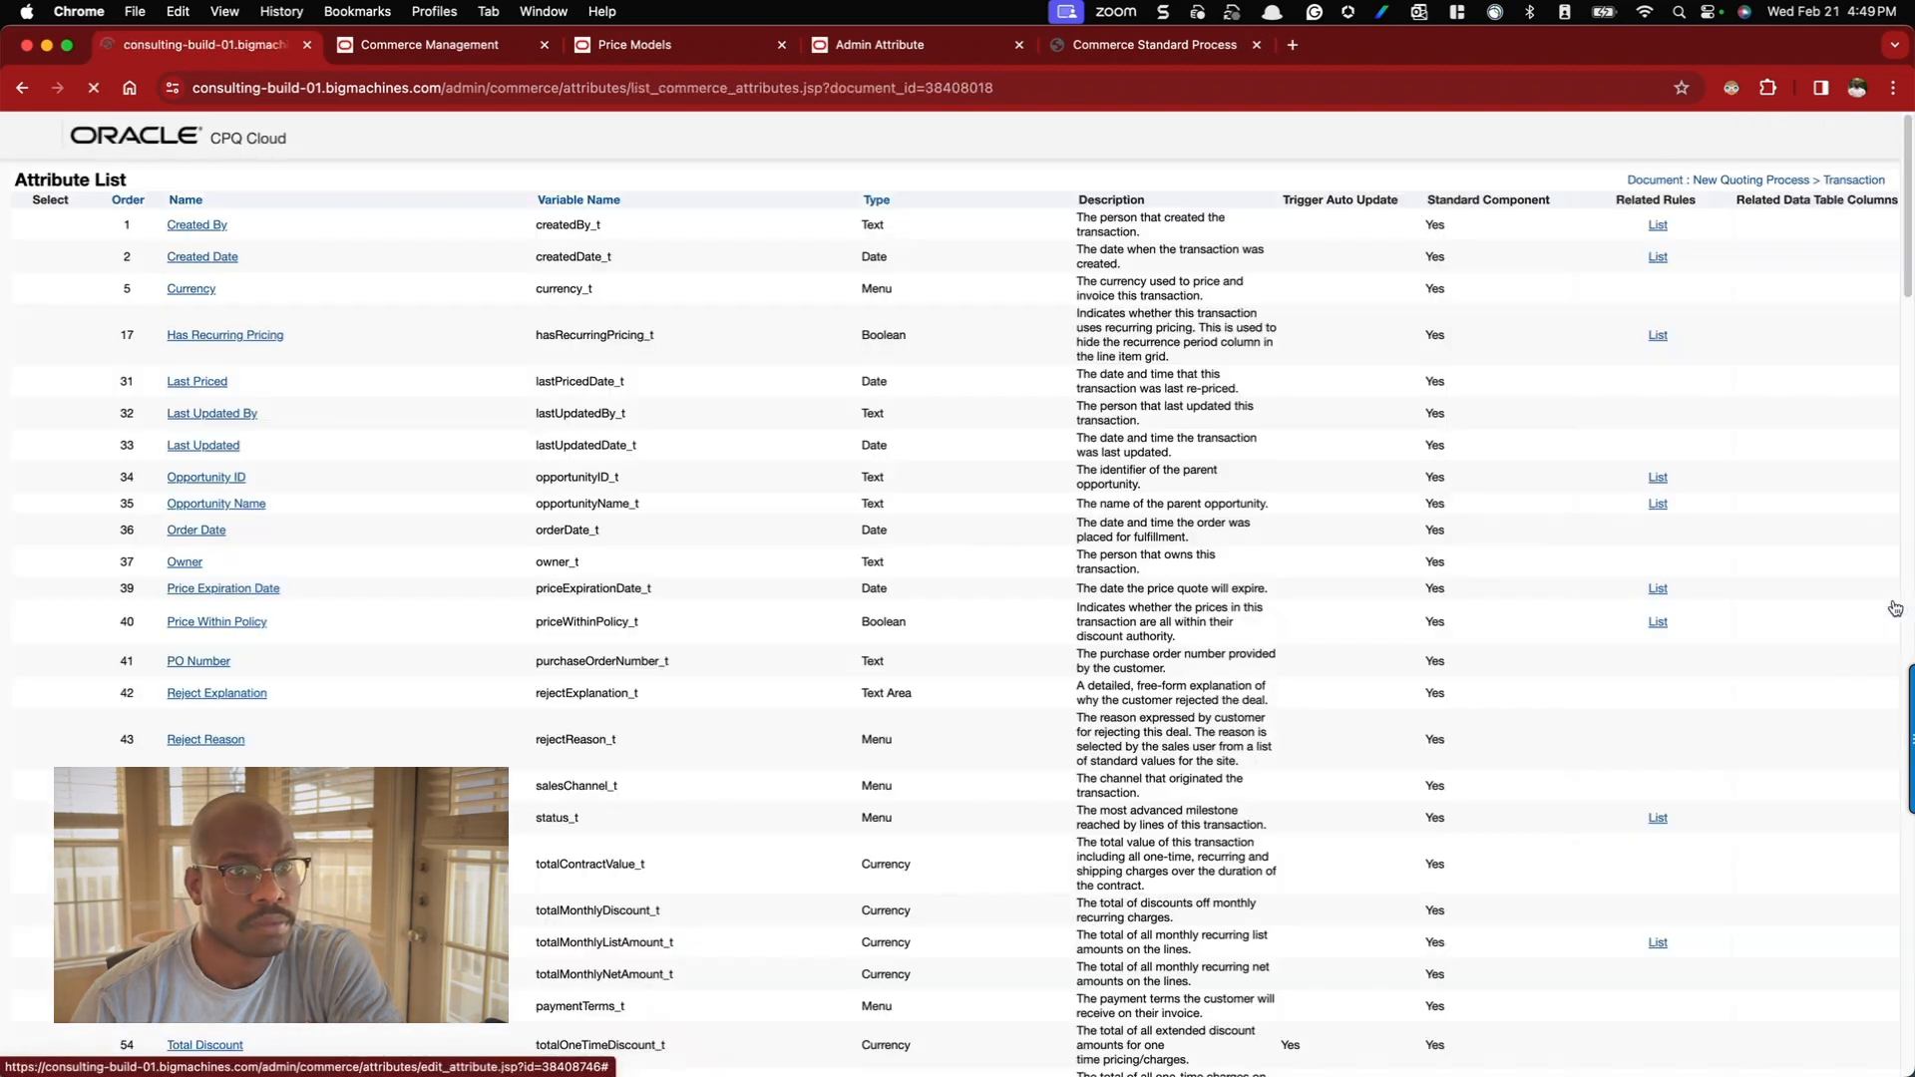
{"action": "scroll", "coordinate": [947, 431], "scroll_direction": "down", "scroll_amount": 20}
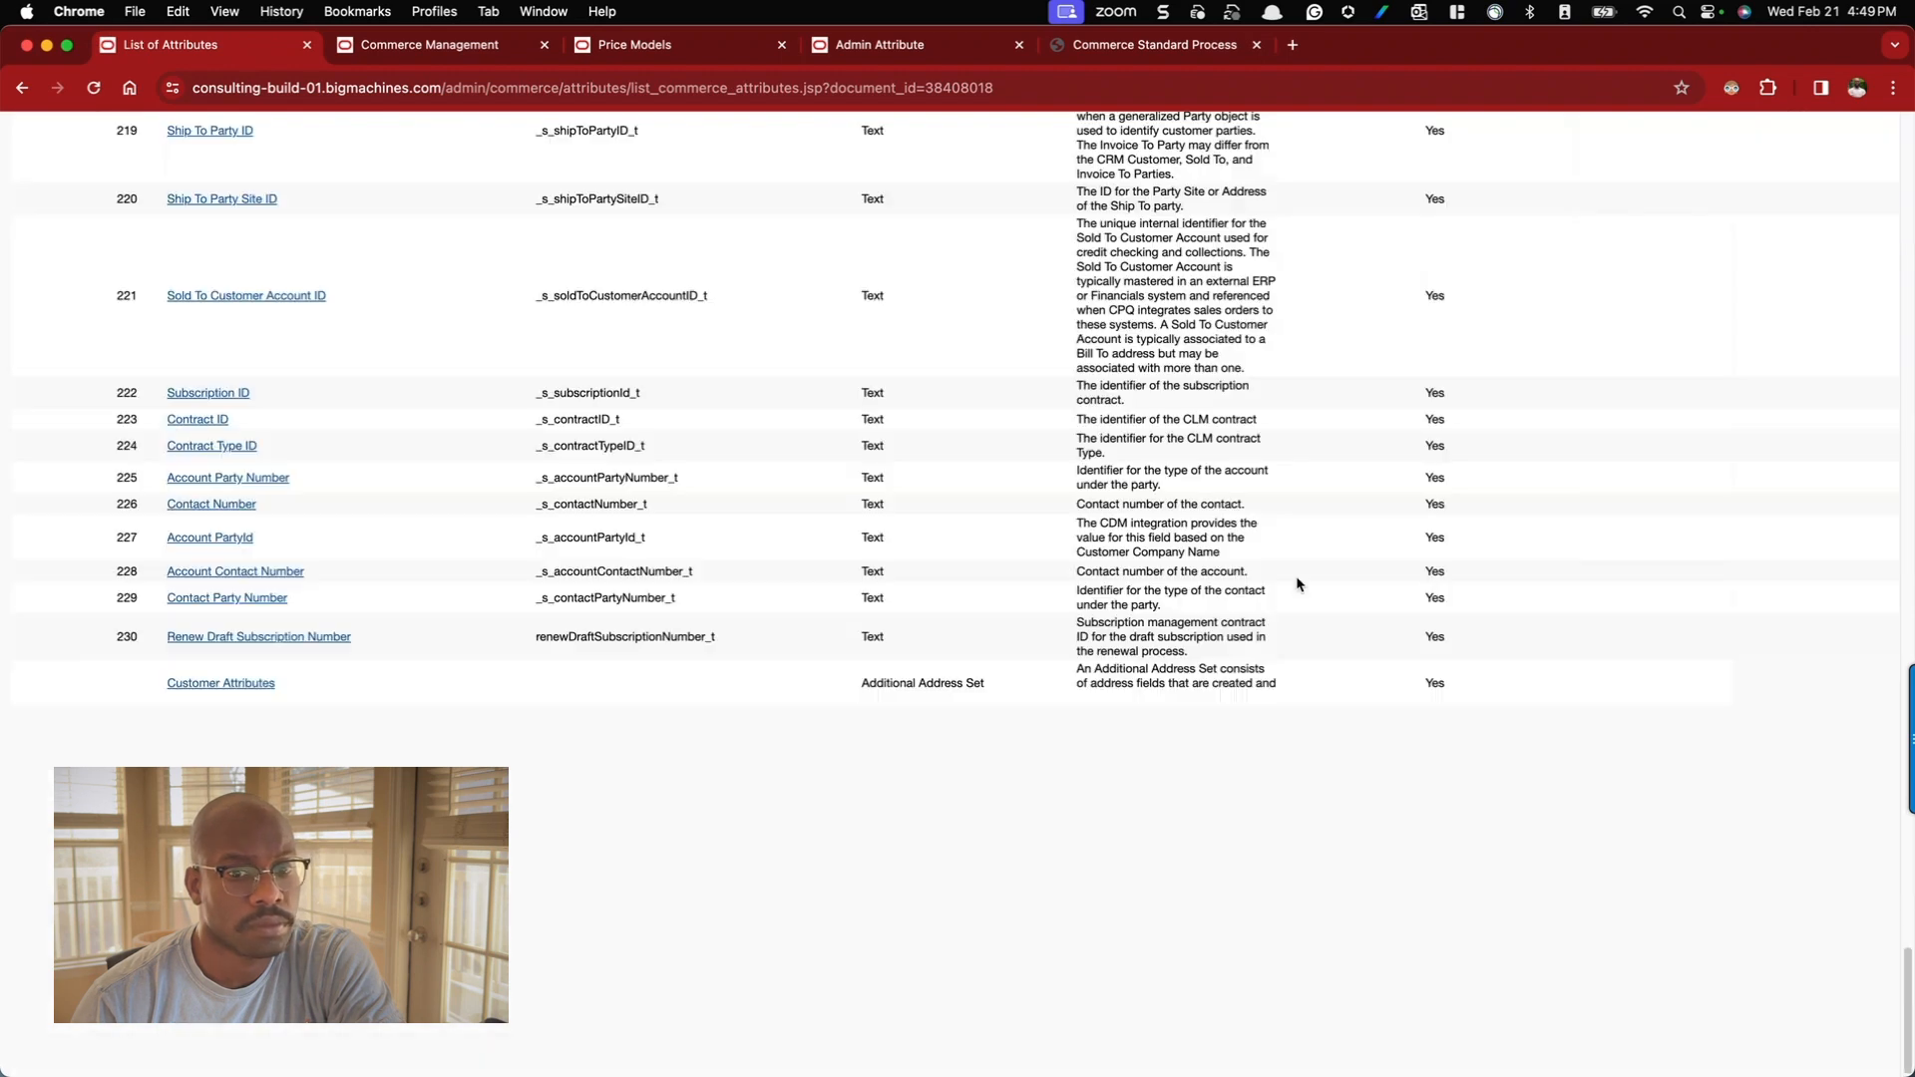
{"action": "left_click", "coordinate": [1871, 1050]}
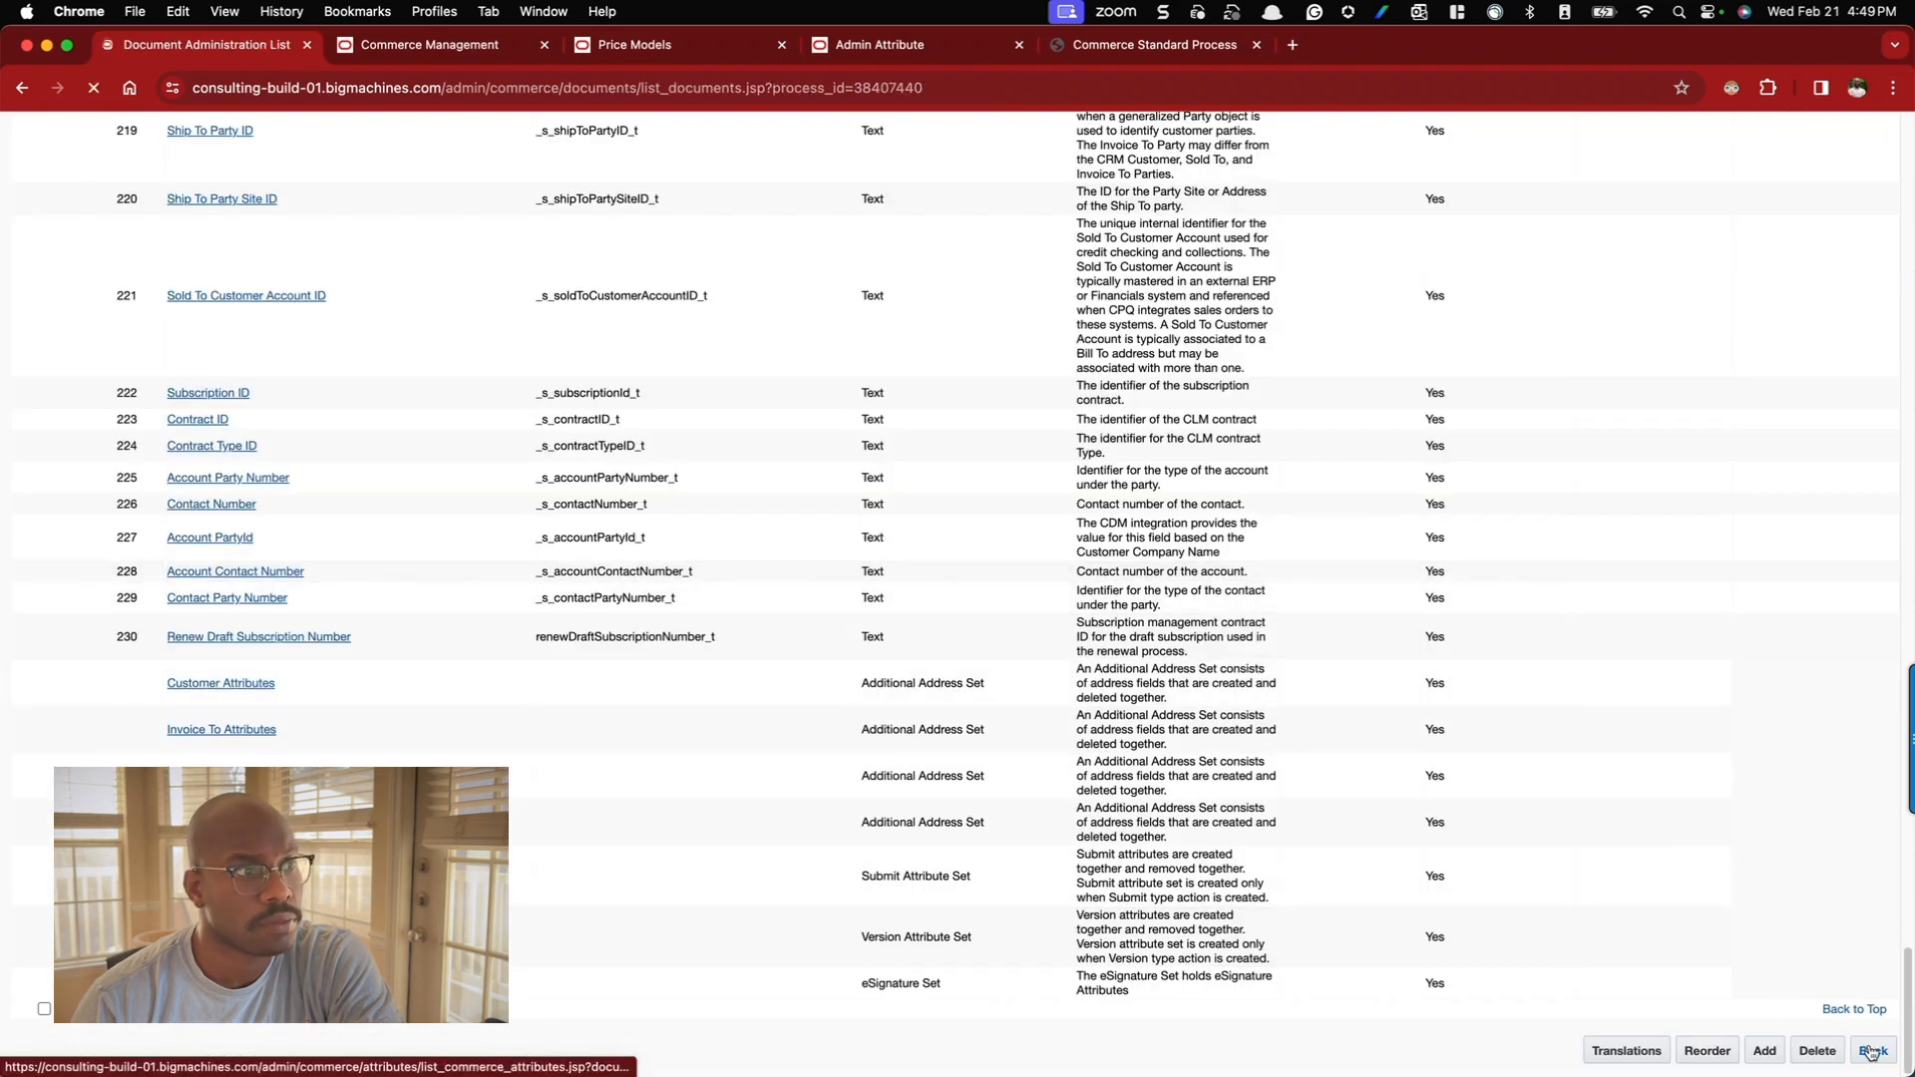
- Open the Transaction document's list of actions and review the standard actions
{"action": "left_click", "coordinate": [958, 240]}
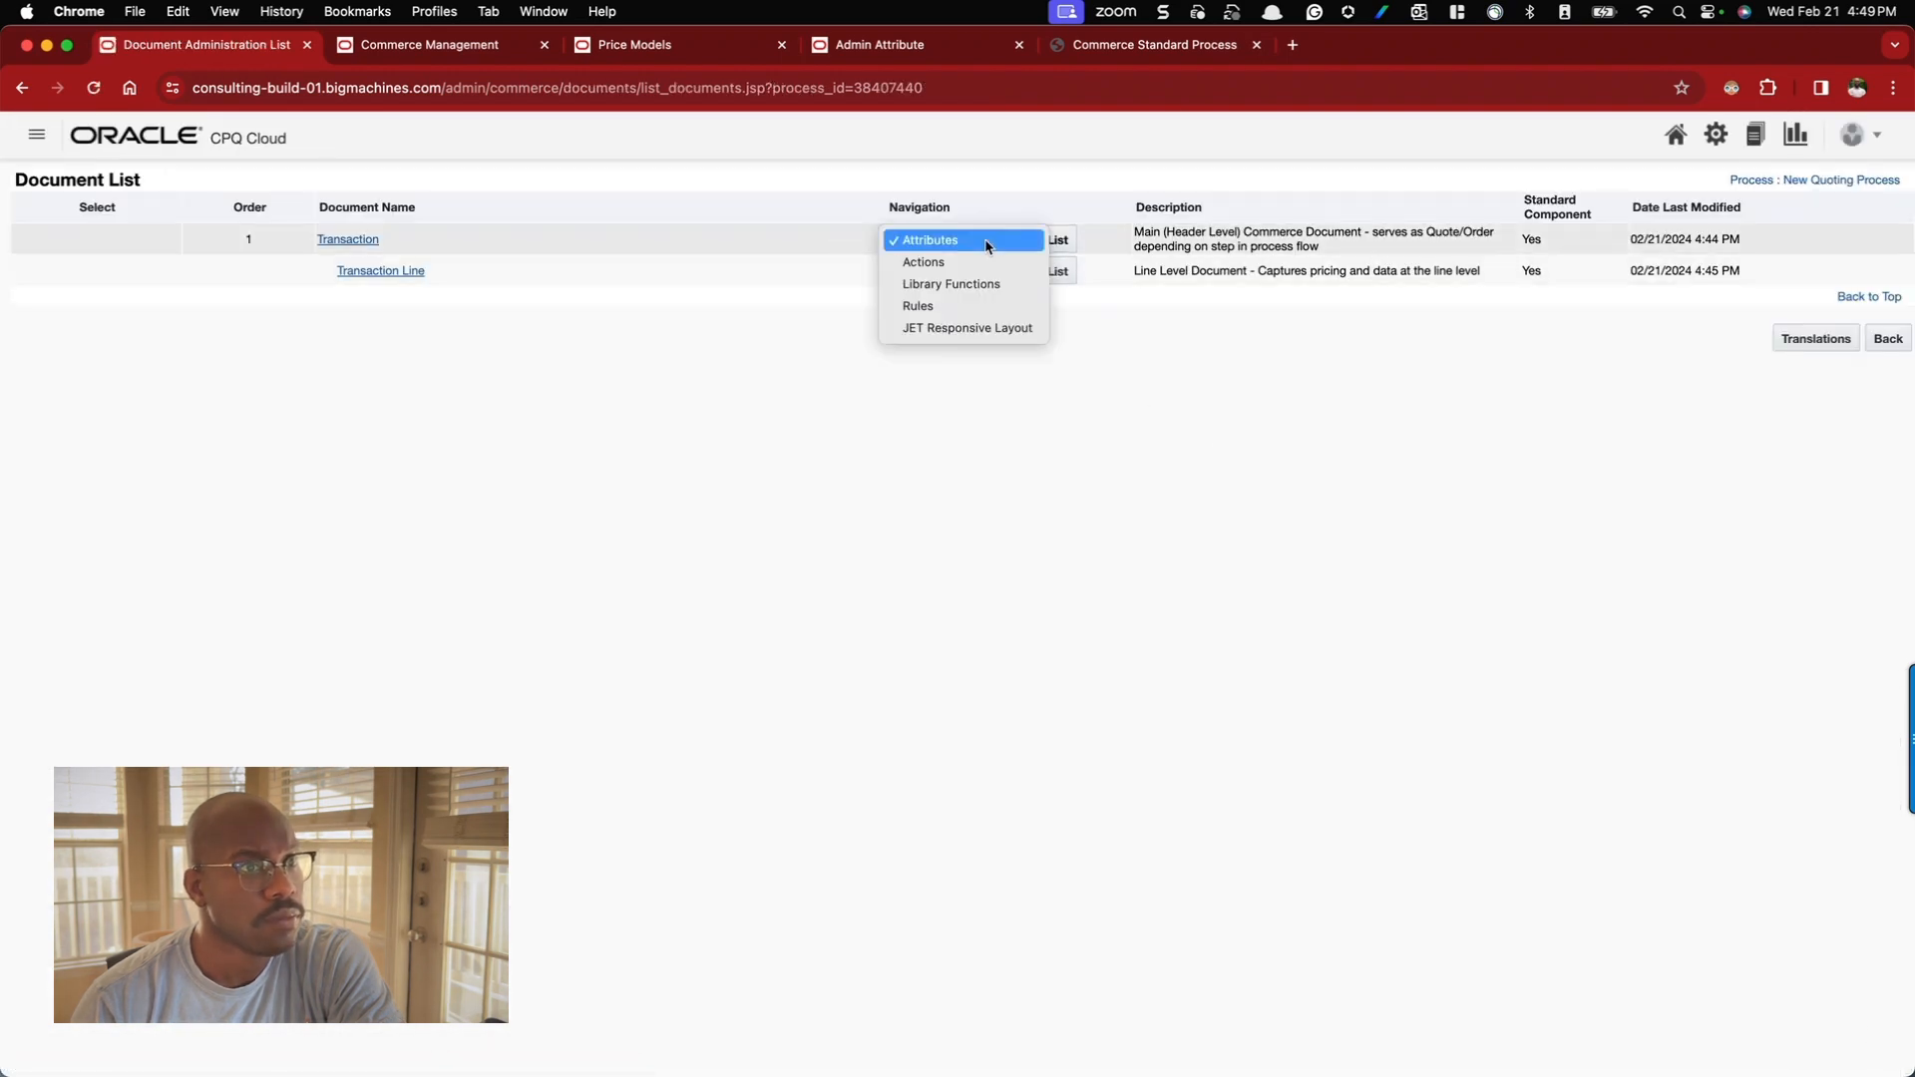
{"action": "left_click", "coordinate": [1031, 258]}
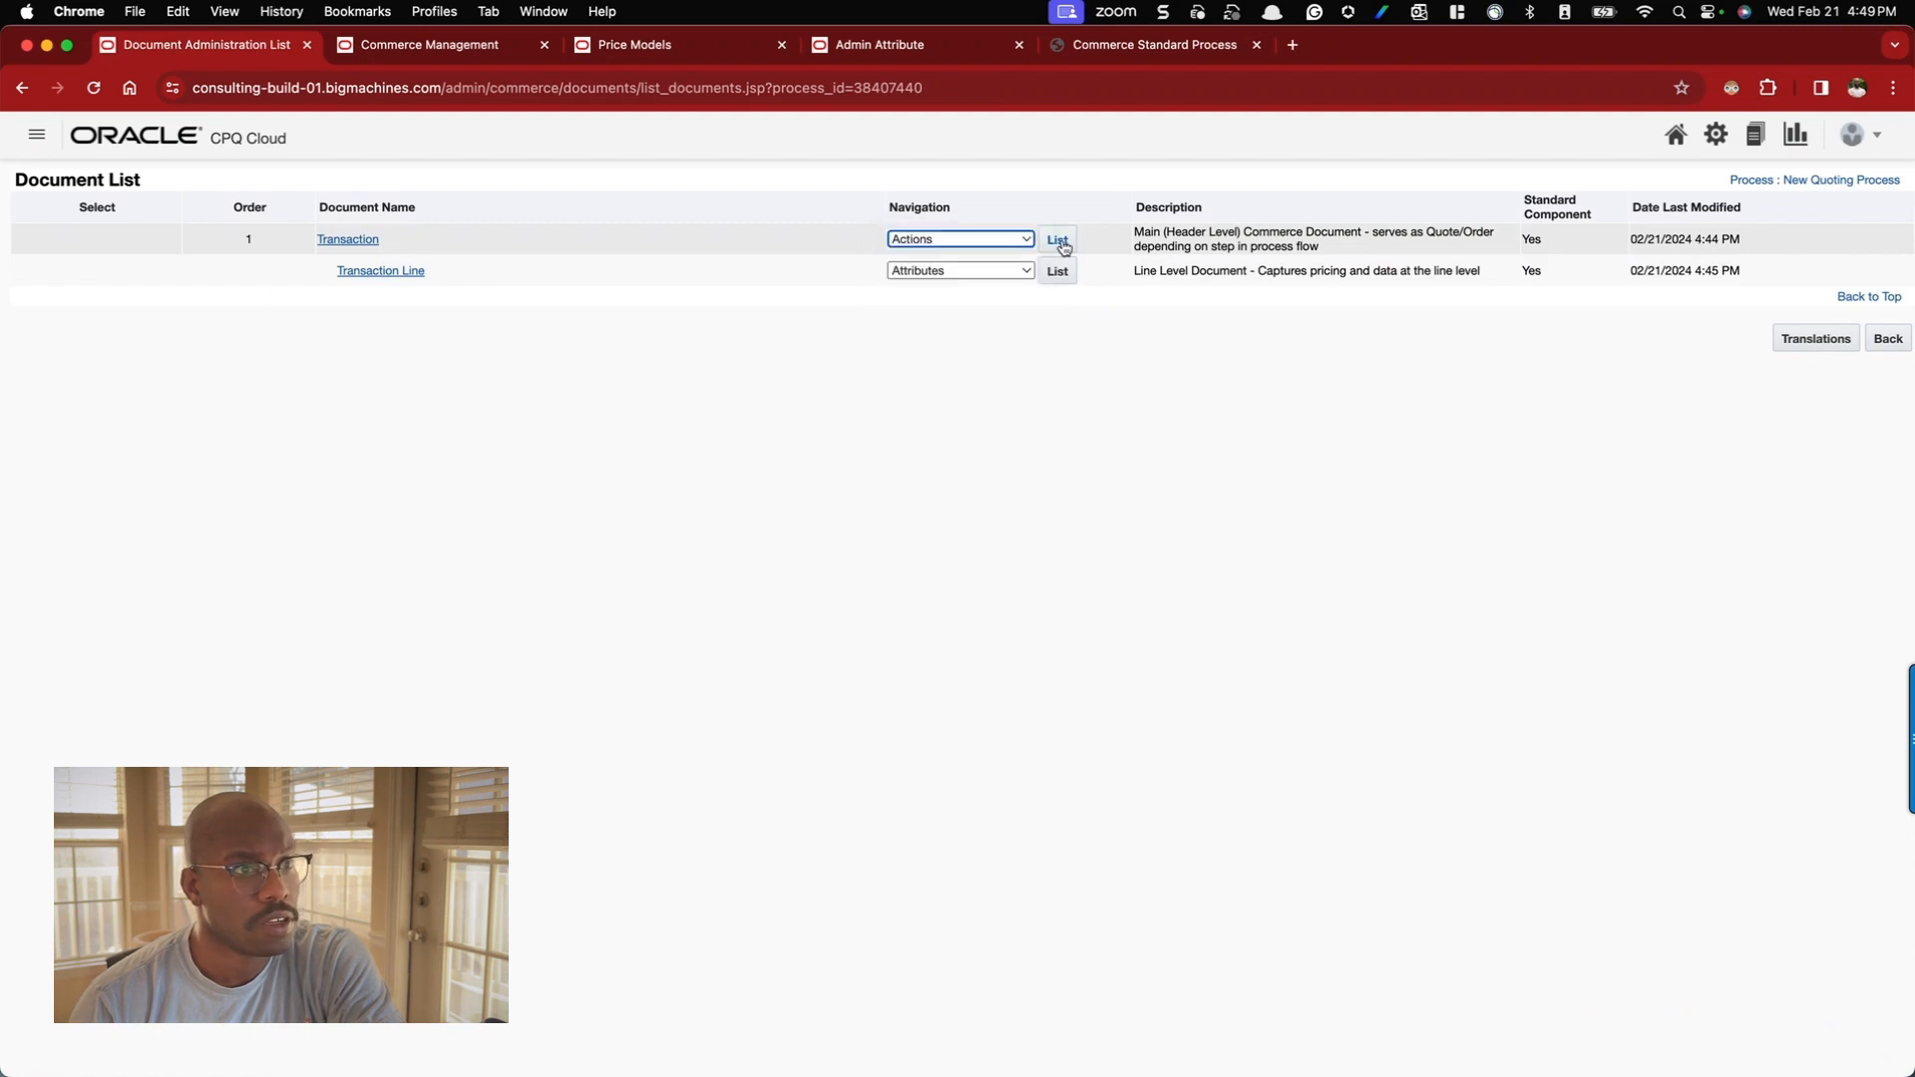
{"action": "left_click", "coordinate": [1059, 240]}
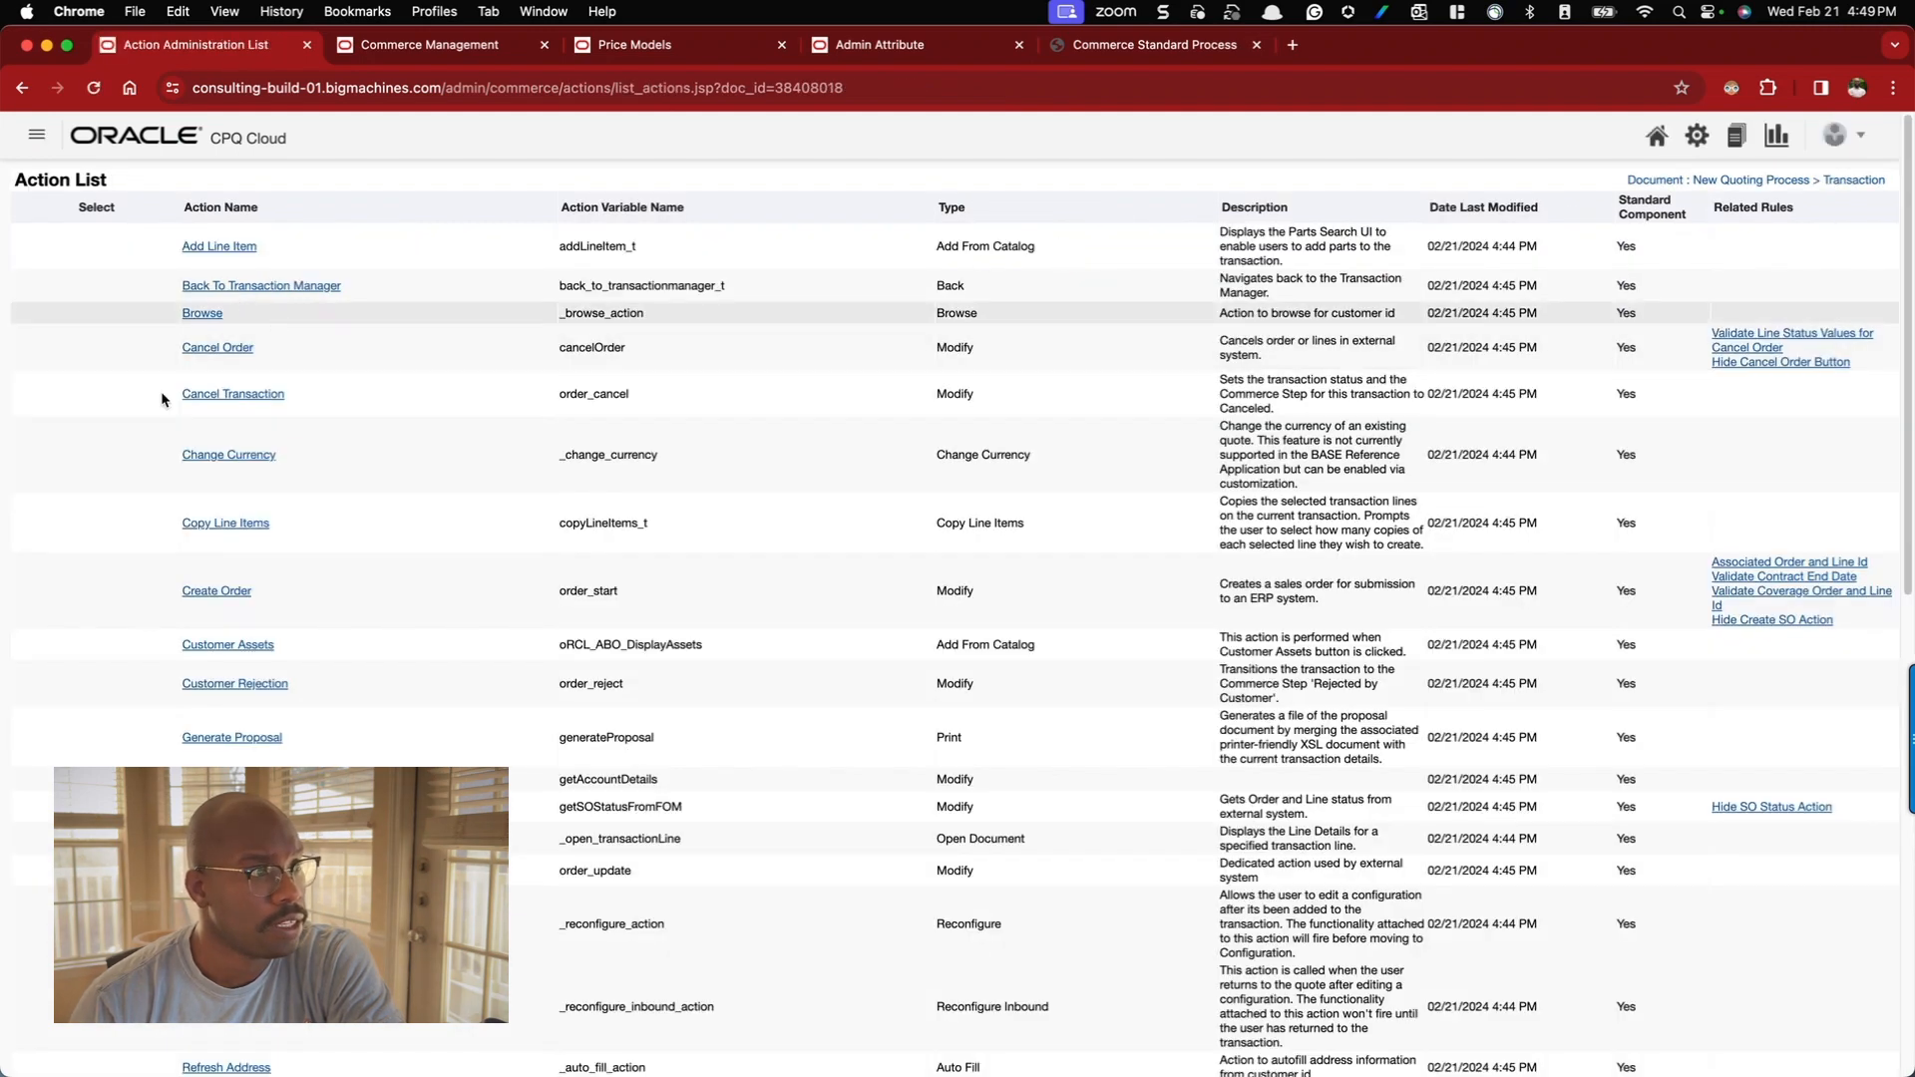
{"action": "scroll", "coordinate": [232, 554], "scroll_direction": "down", "scroll_amount": 1}
{"action": "scroll", "coordinate": [228, 549], "scroll_direction": "up", "scroll_amount": 1}
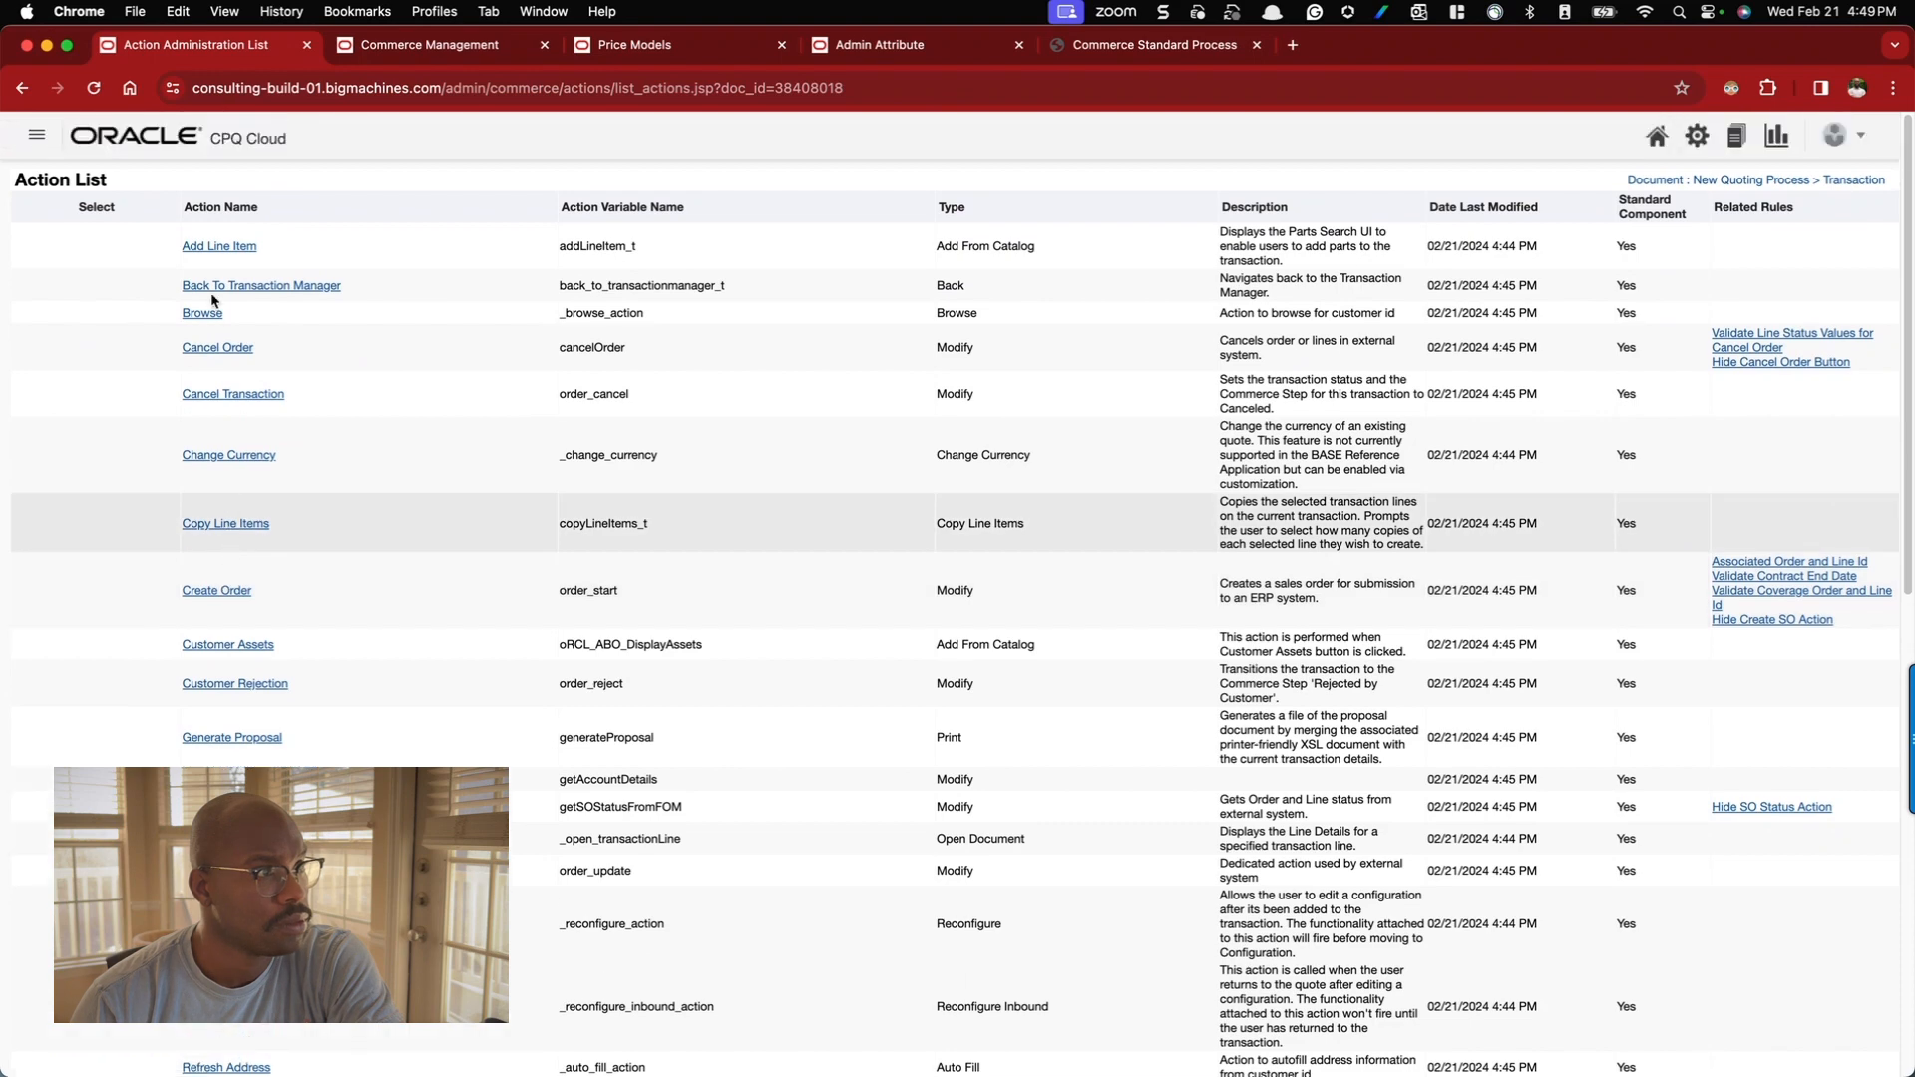
- Open the Add Line Item action and examine its Modify settings for the Transaction attributes
{"action": "left_click", "coordinate": [214, 248]}
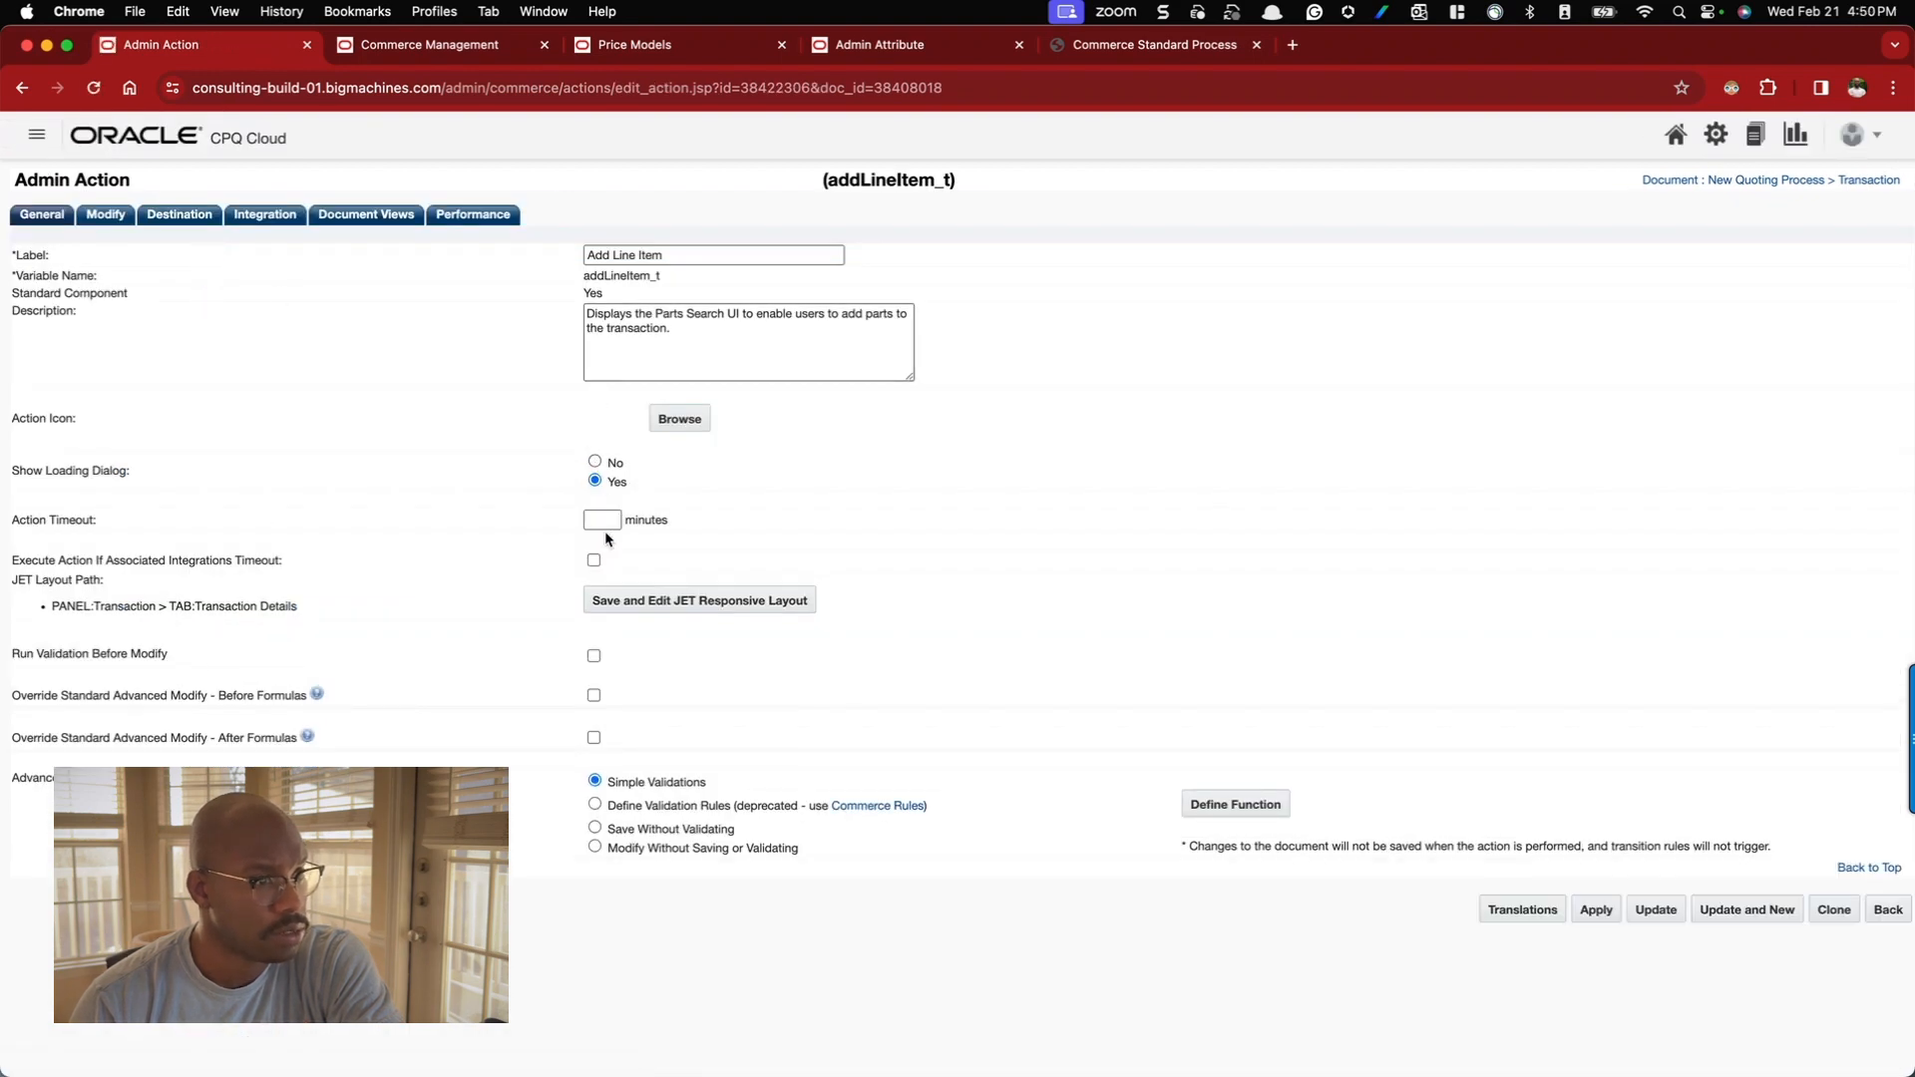
{"action": "left_click", "coordinate": [89, 217]}
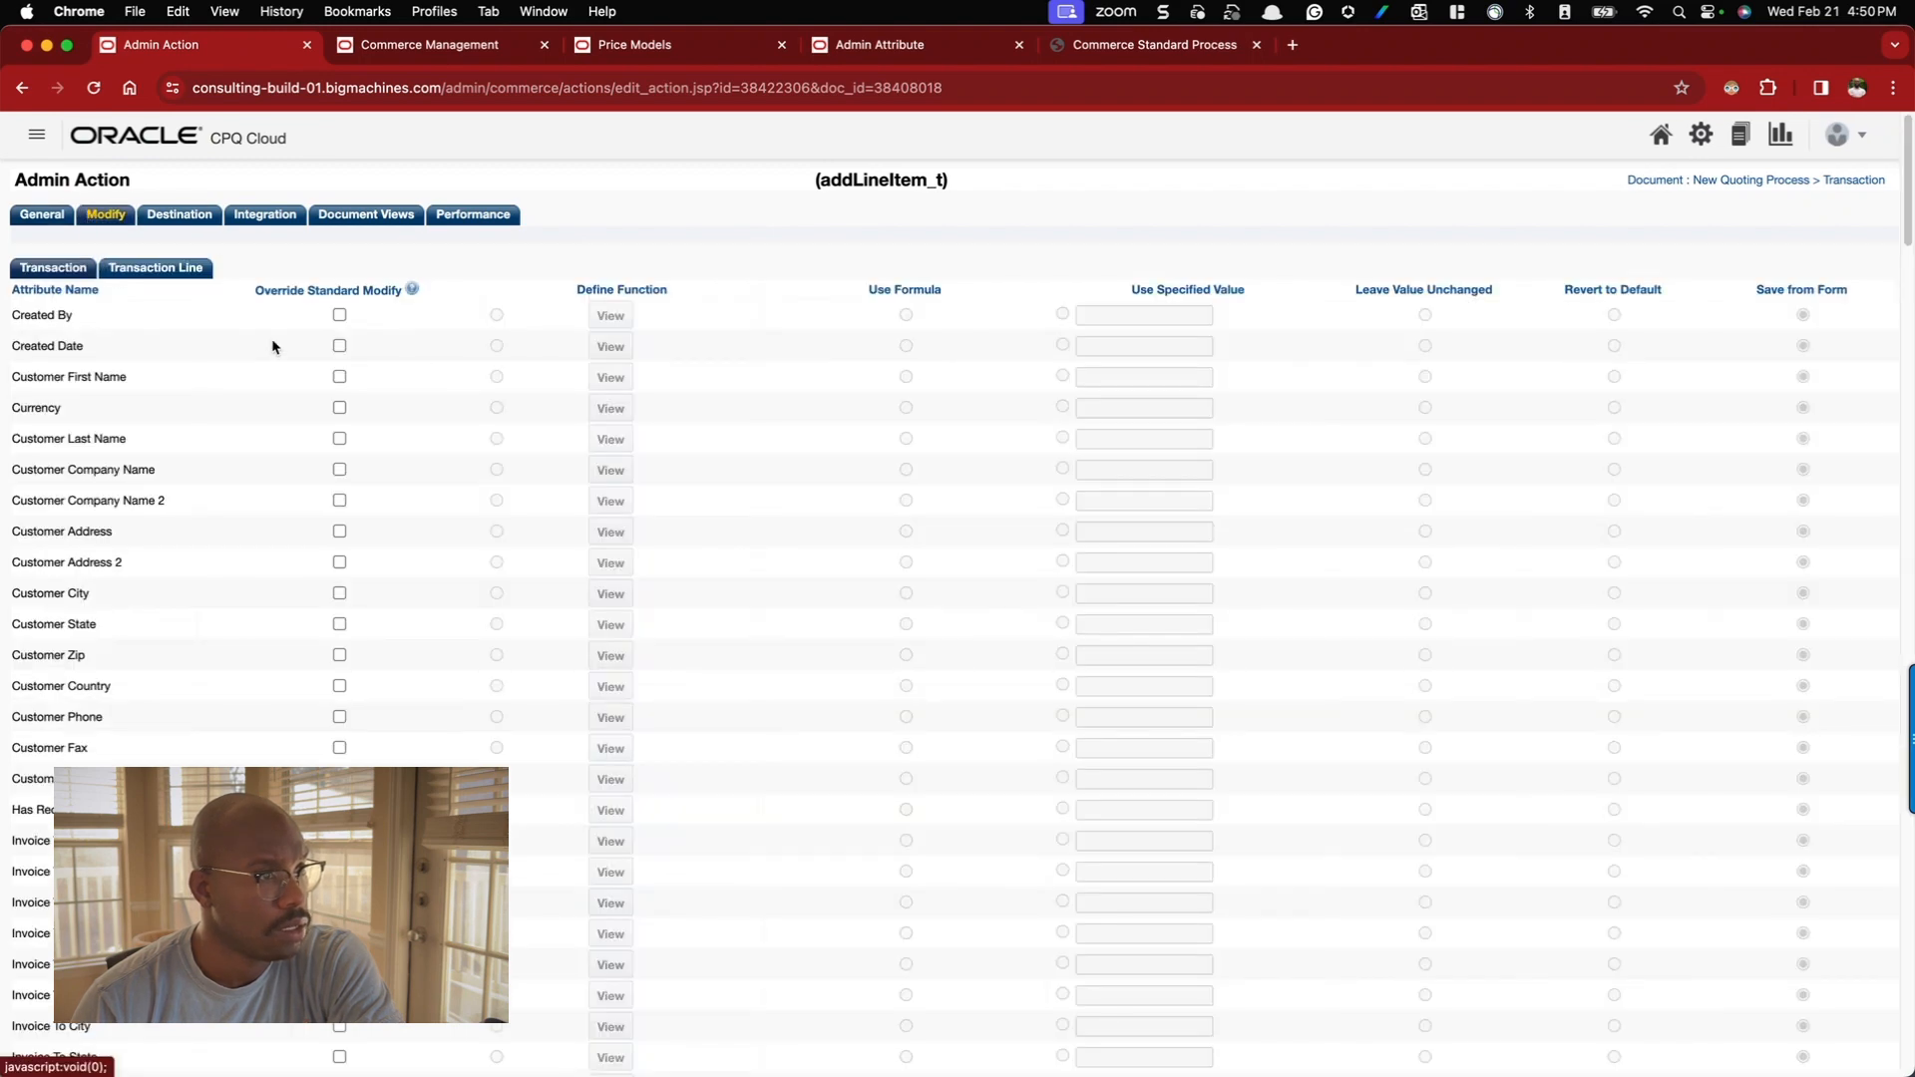
{"action": "scroll", "coordinate": [385, 330], "scroll_direction": "down", "scroll_amount": 3}
{"action": "scroll", "coordinate": [379, 329], "scroll_direction": "up", "scroll_amount": 3}
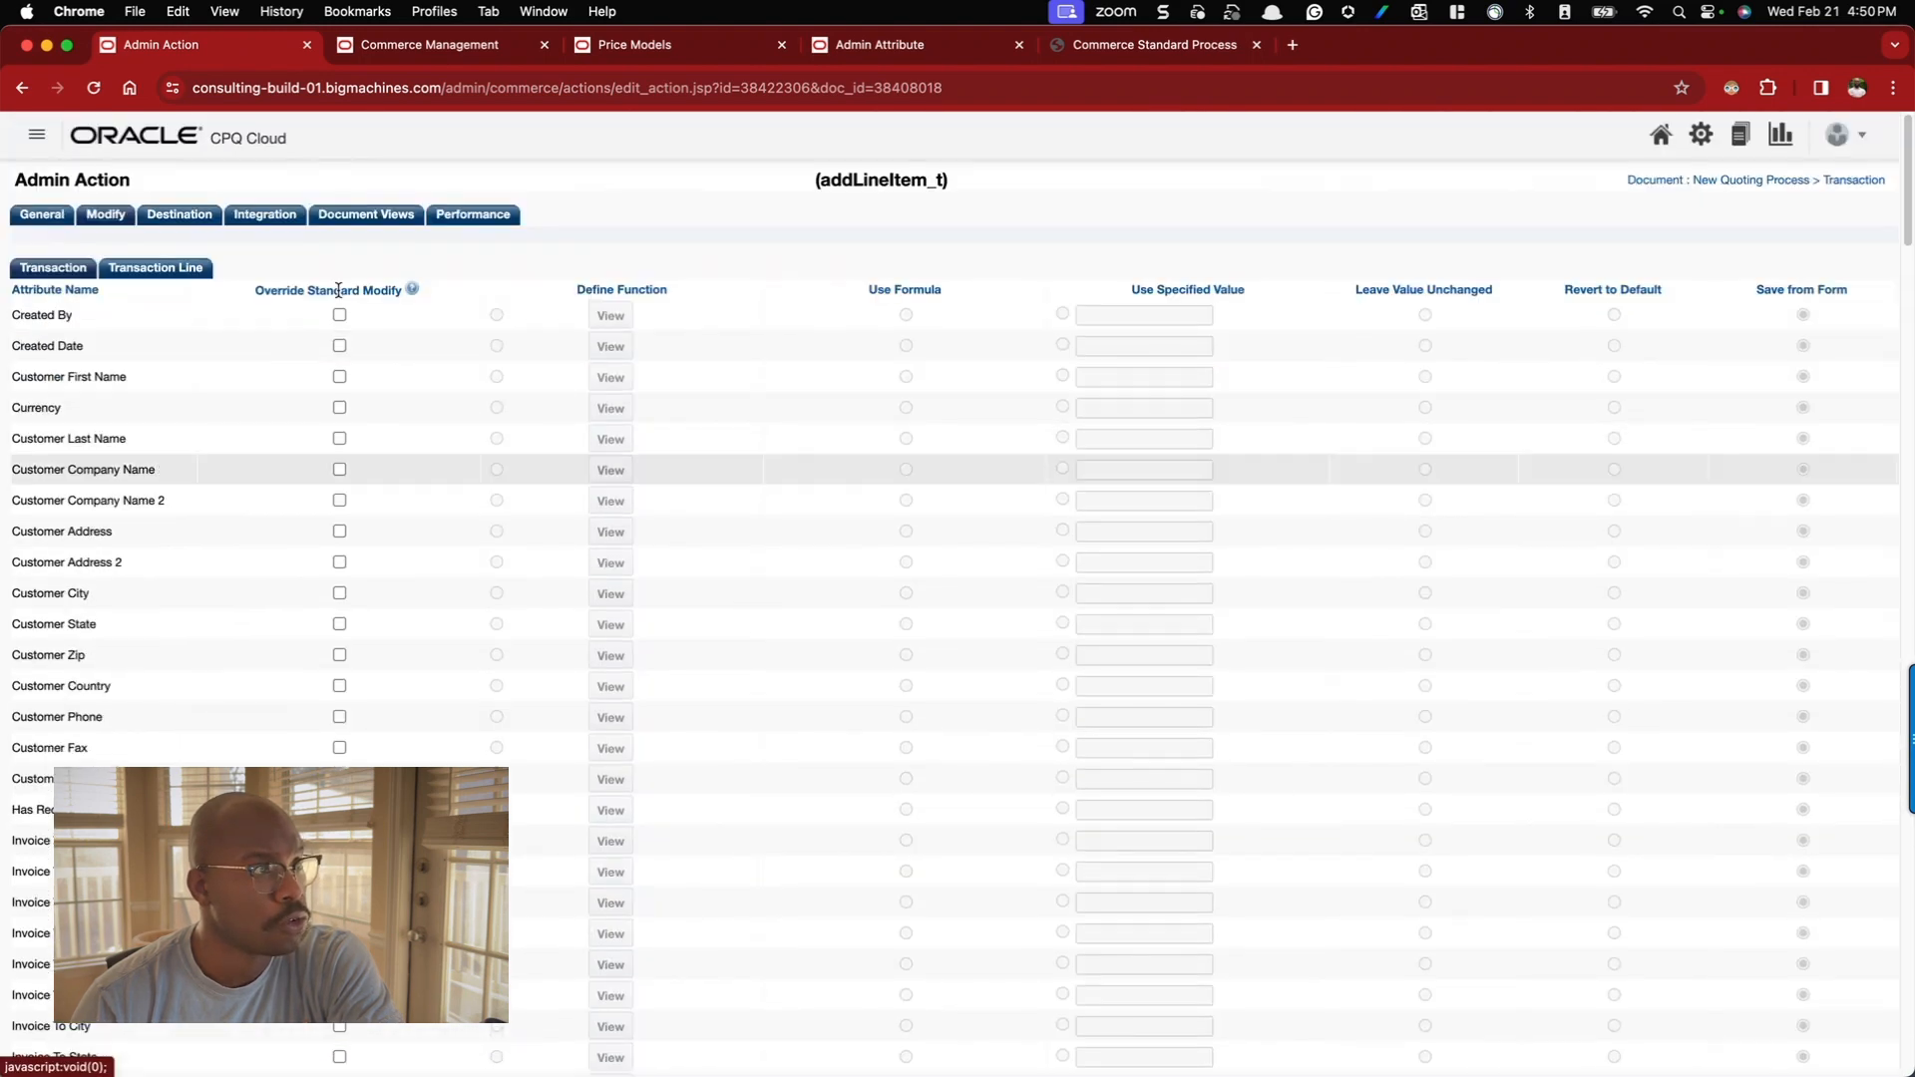
- Check the Add Line Item action's Modify settings for the Transaction attributes and its Destination options
{"action": "scroll", "coordinate": [379, 565], "scroll_direction": "down", "scroll_amount": 5}
{"action": "scroll", "coordinate": [379, 564], "scroll_direction": "up", "scroll_amount": 5}
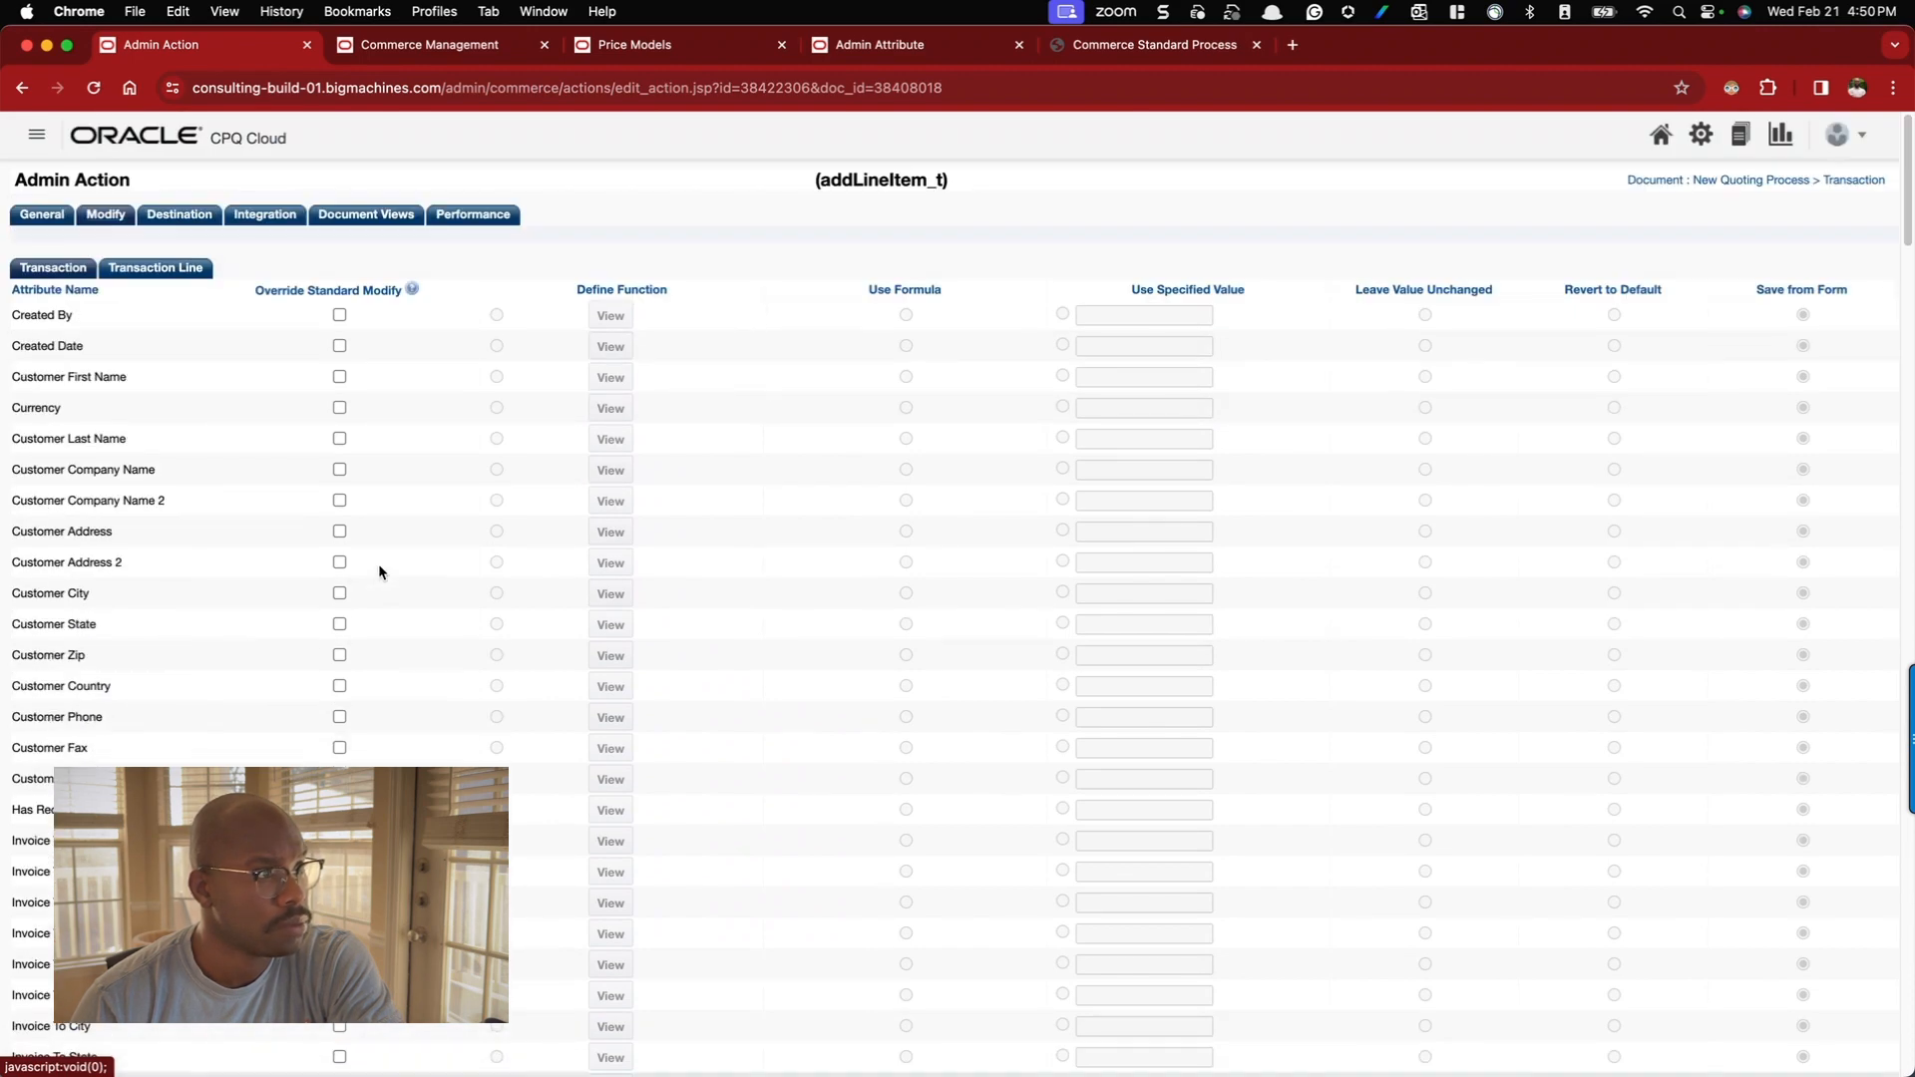
{"action": "left_click", "coordinate": [180, 213]}
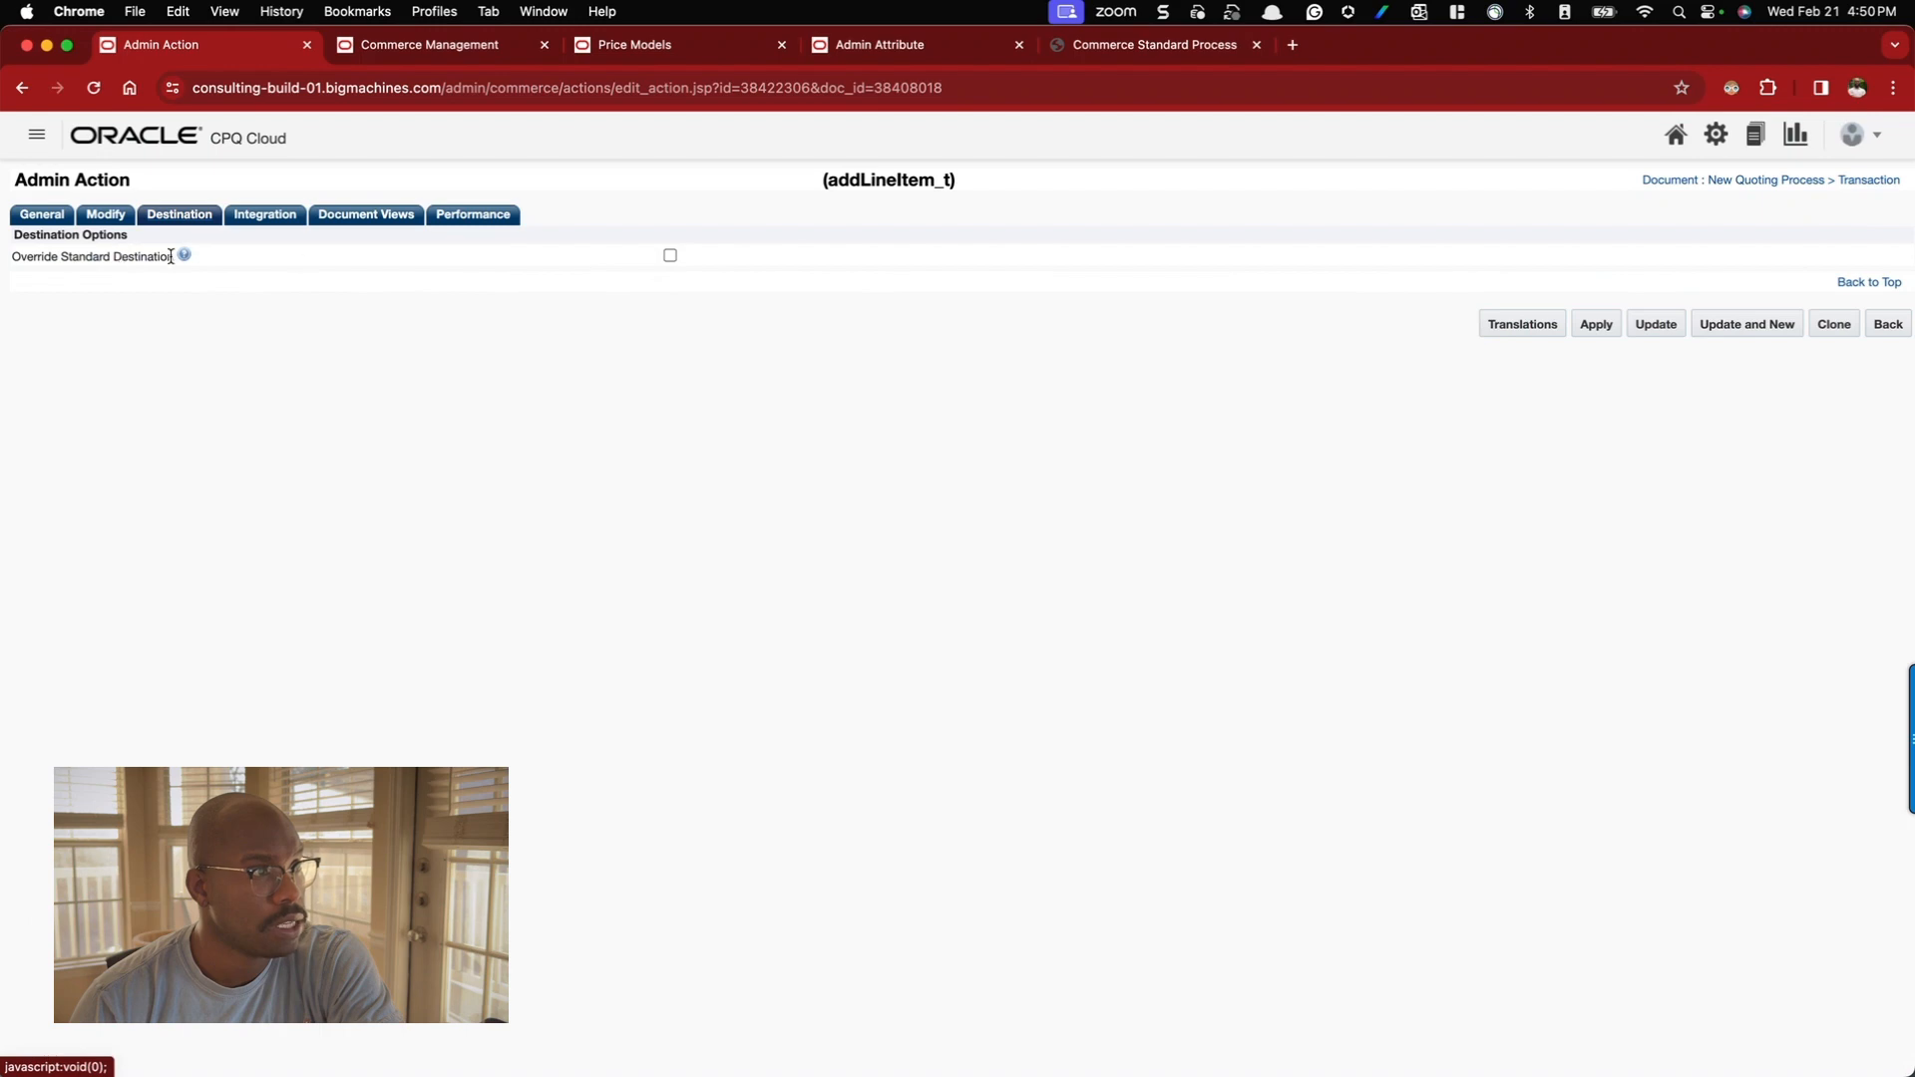
- Leave the Add Line Item action and go back through the earlier lists to the document list
{"action": "left_click", "coordinate": [1888, 324]}
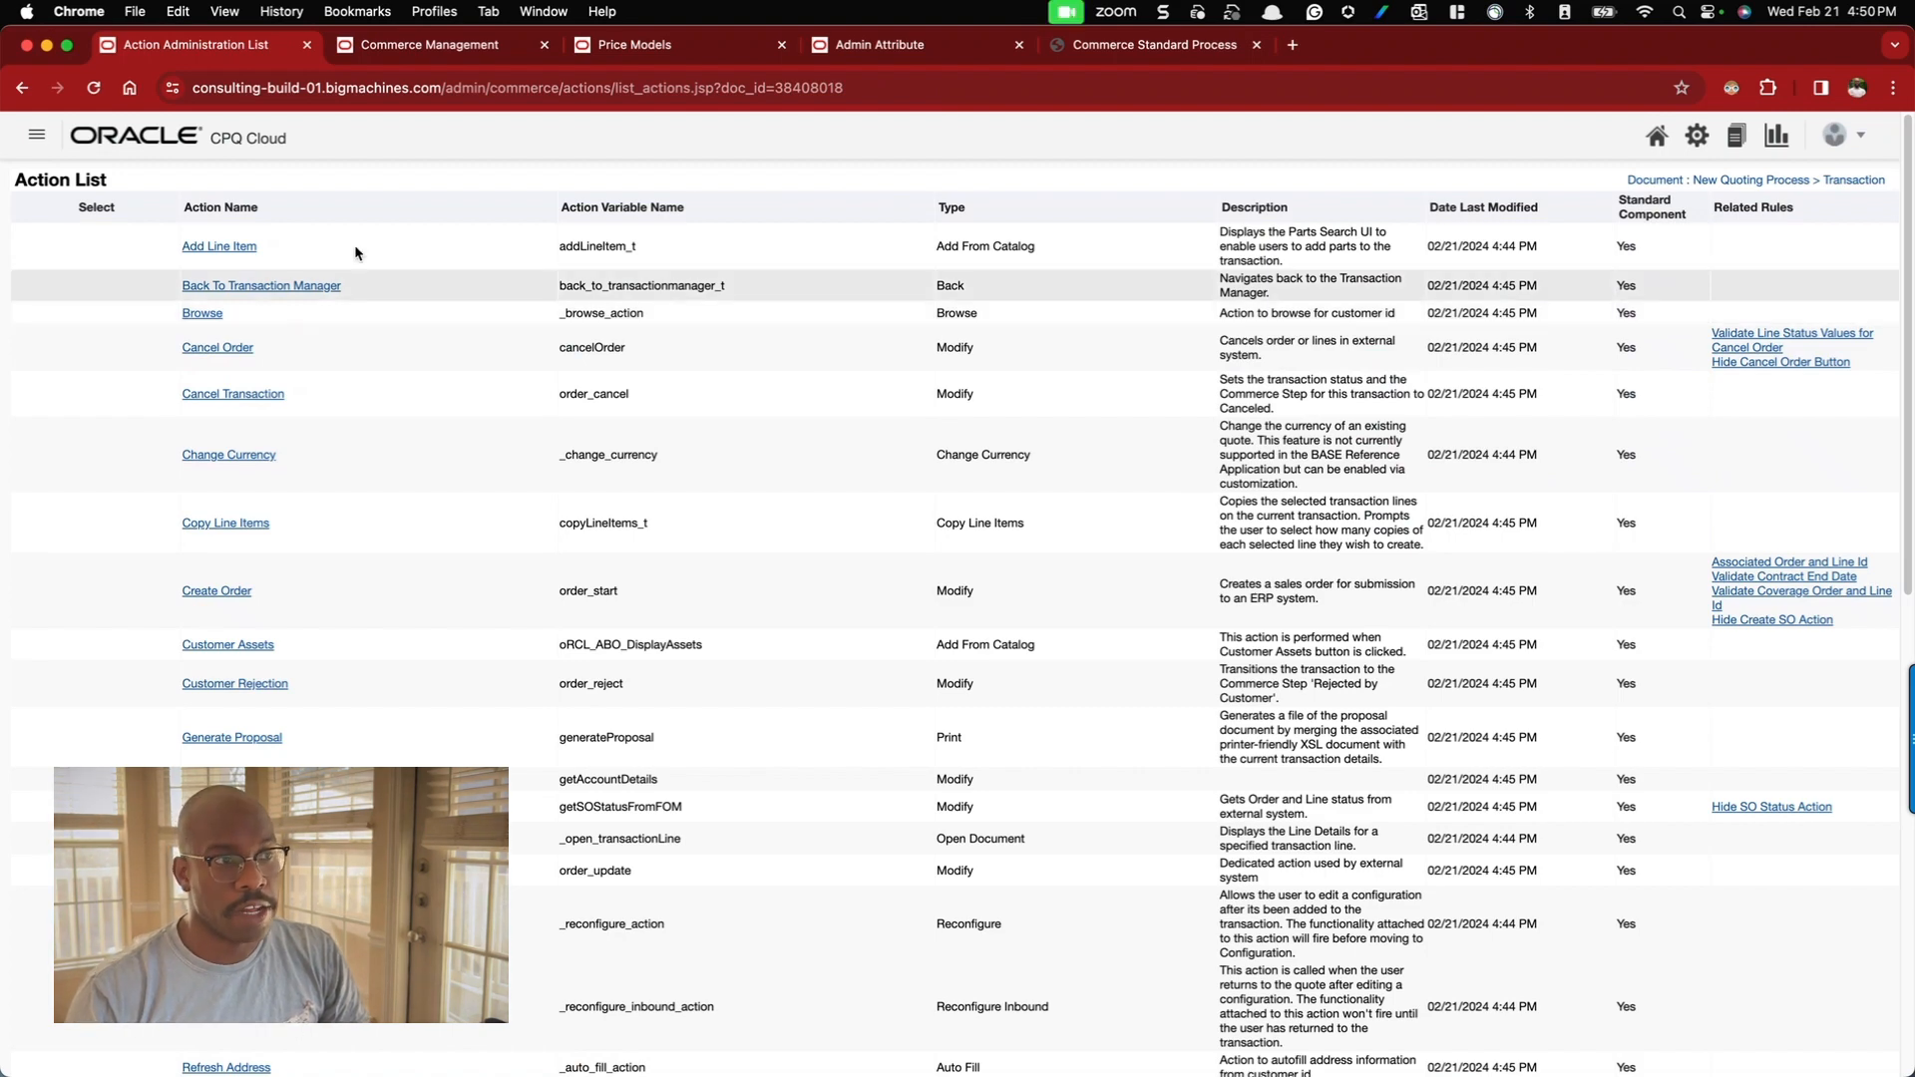
{"action": "left_click", "coordinate": [462, 264]}
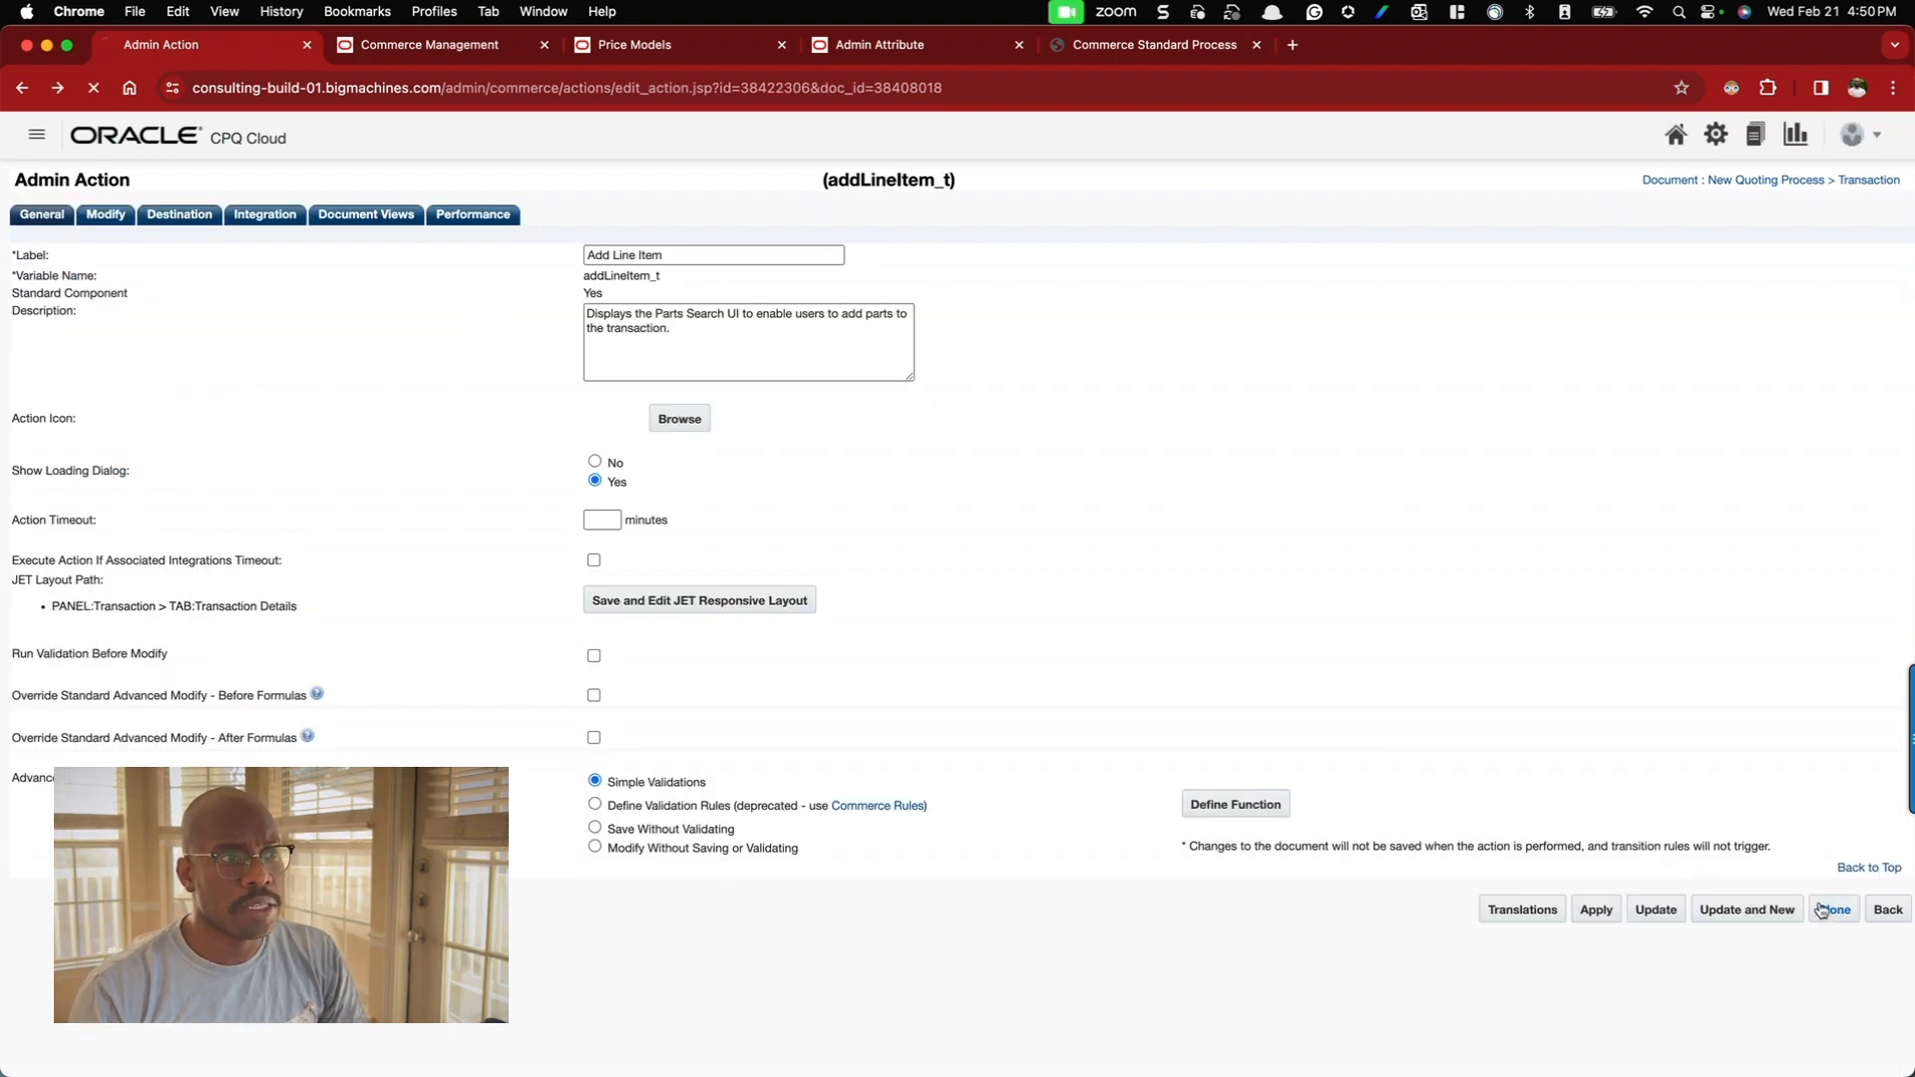
{"action": "key", "text": "super+Left"}
{"action": "key", "text": "super+Left"}
{"action": "key", "text": "super+Left"}
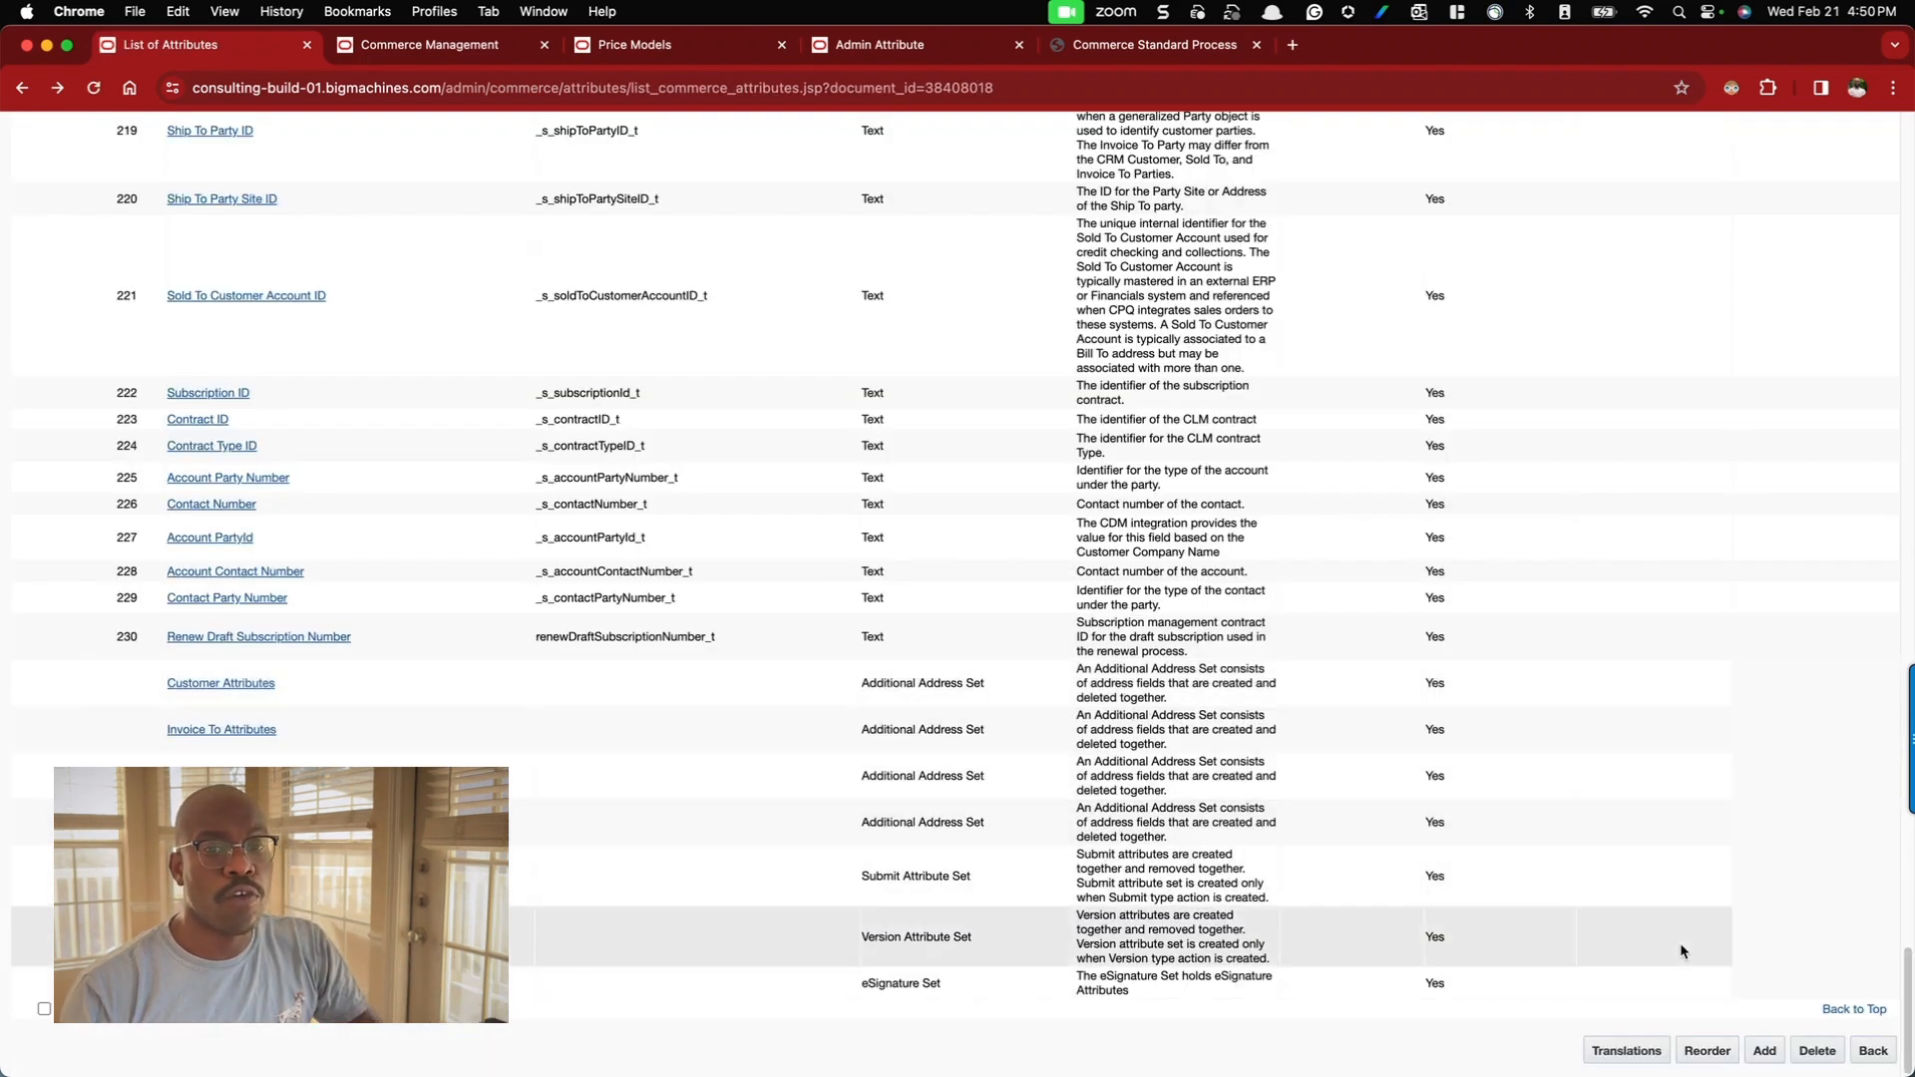
{"action": "left_click", "coordinate": [1872, 1051]}
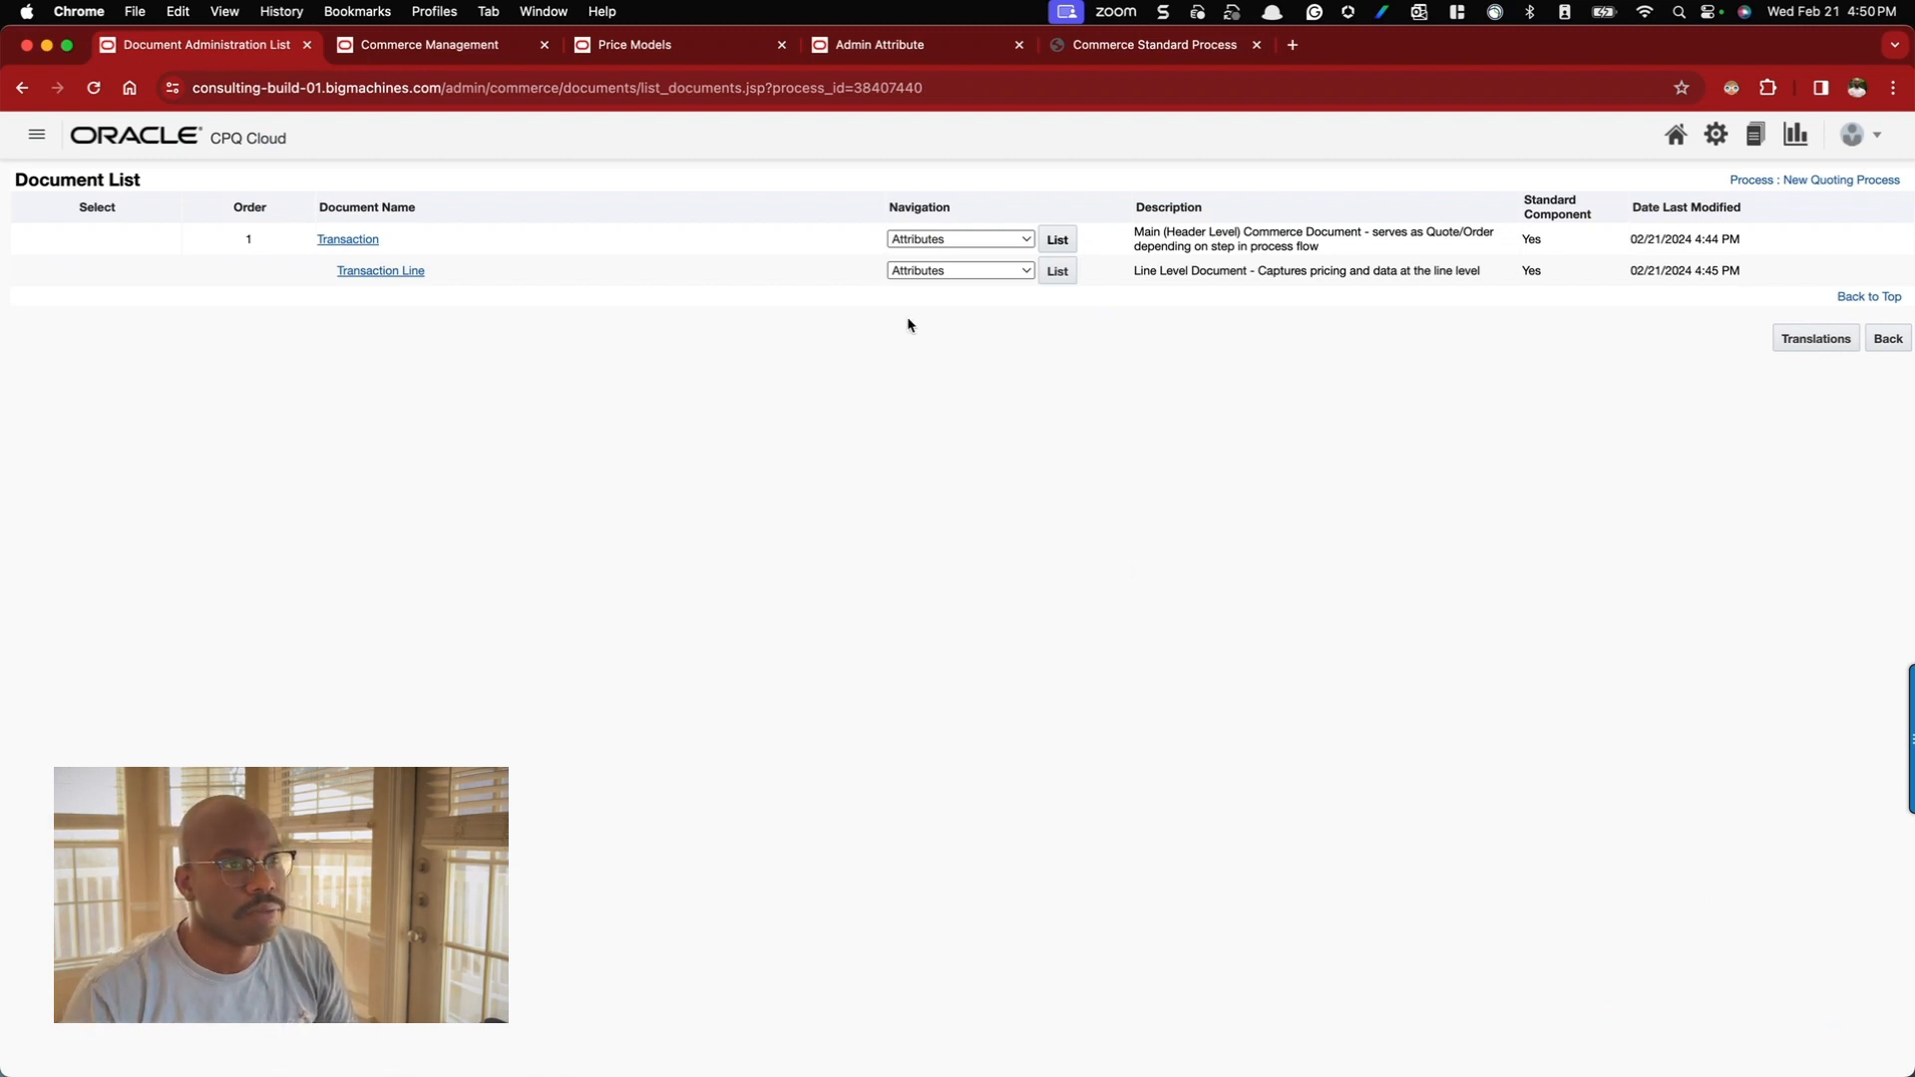
- Compare the navigation options offered for the Transaction document with those for the Transaction Line document
{"action": "left_click", "coordinate": [910, 240]}
{"action": "left_click", "coordinate": [804, 436]}
{"action": "left_click", "coordinate": [966, 273]}
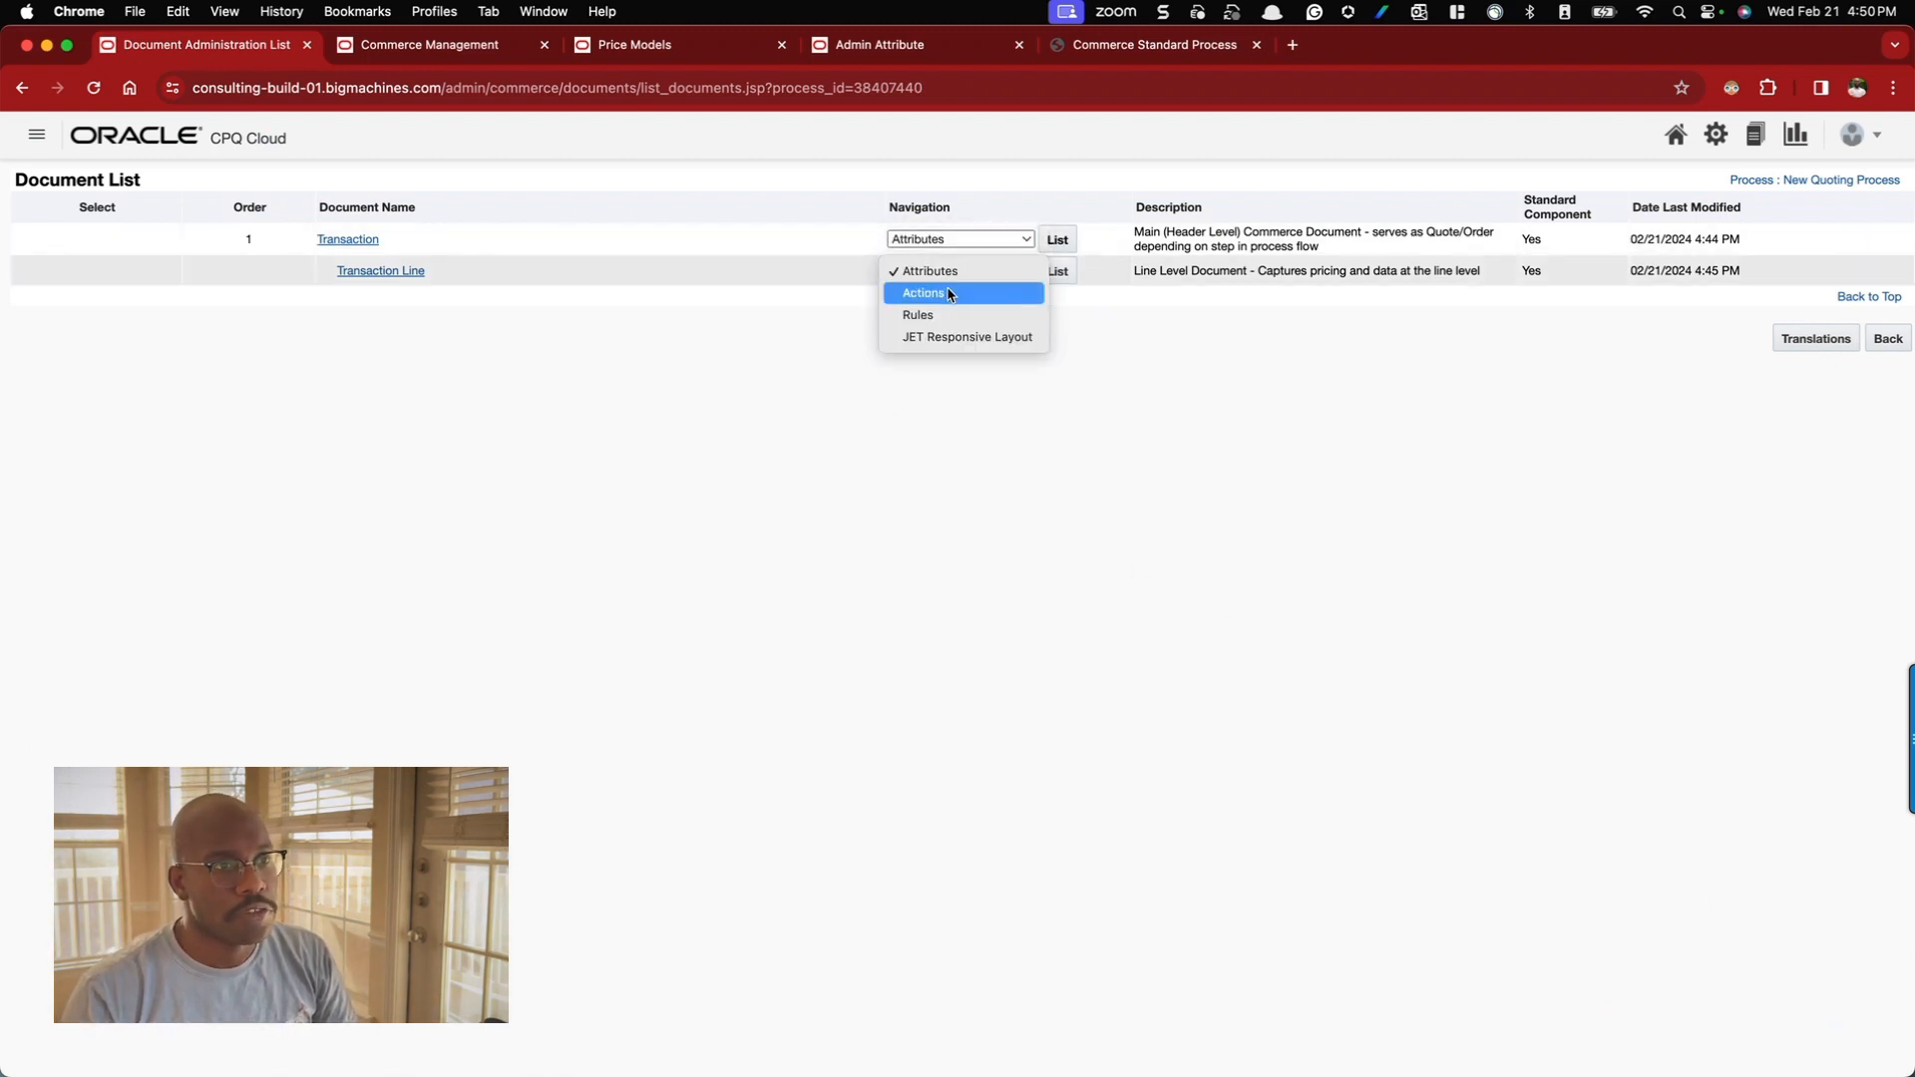
{"action": "left_click", "coordinate": [552, 344]}
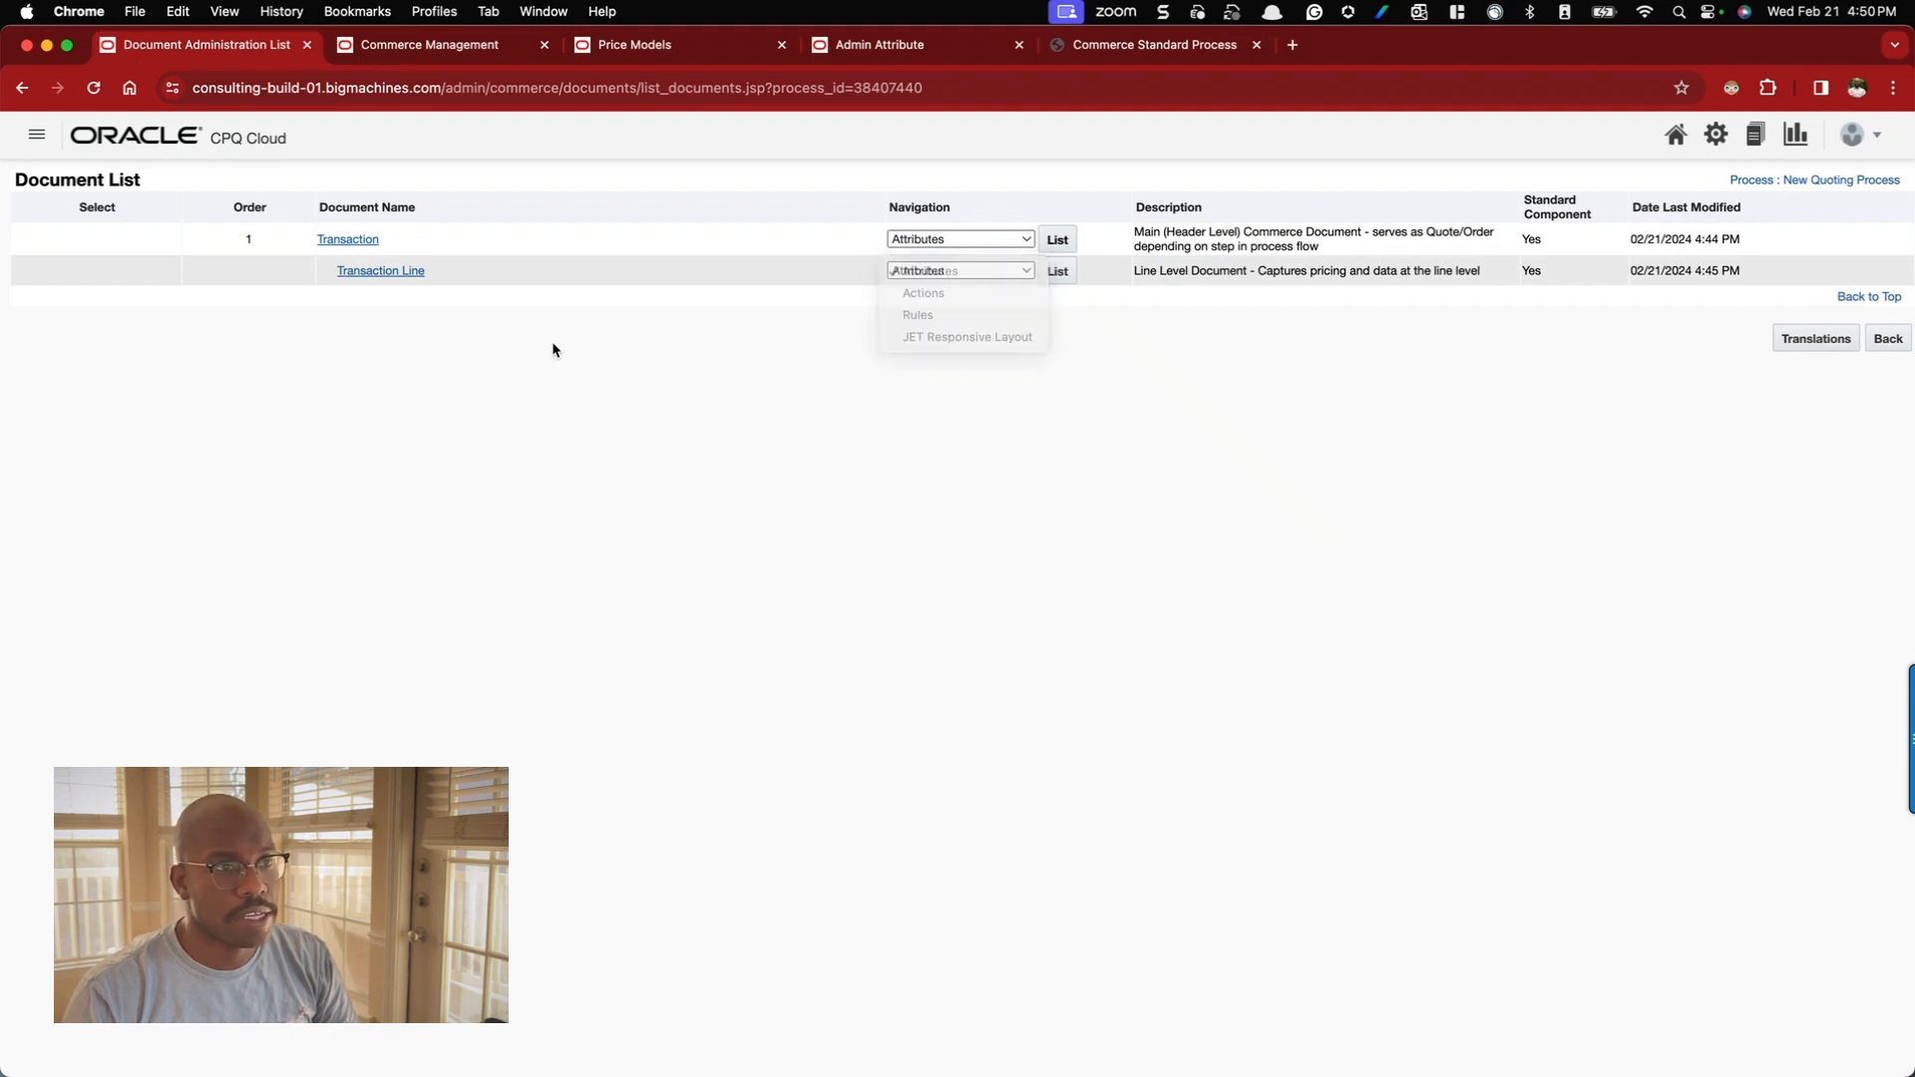
- Open the Transaction document's list of library functions and review the standard functions
{"action": "left_click", "coordinate": [991, 240]}
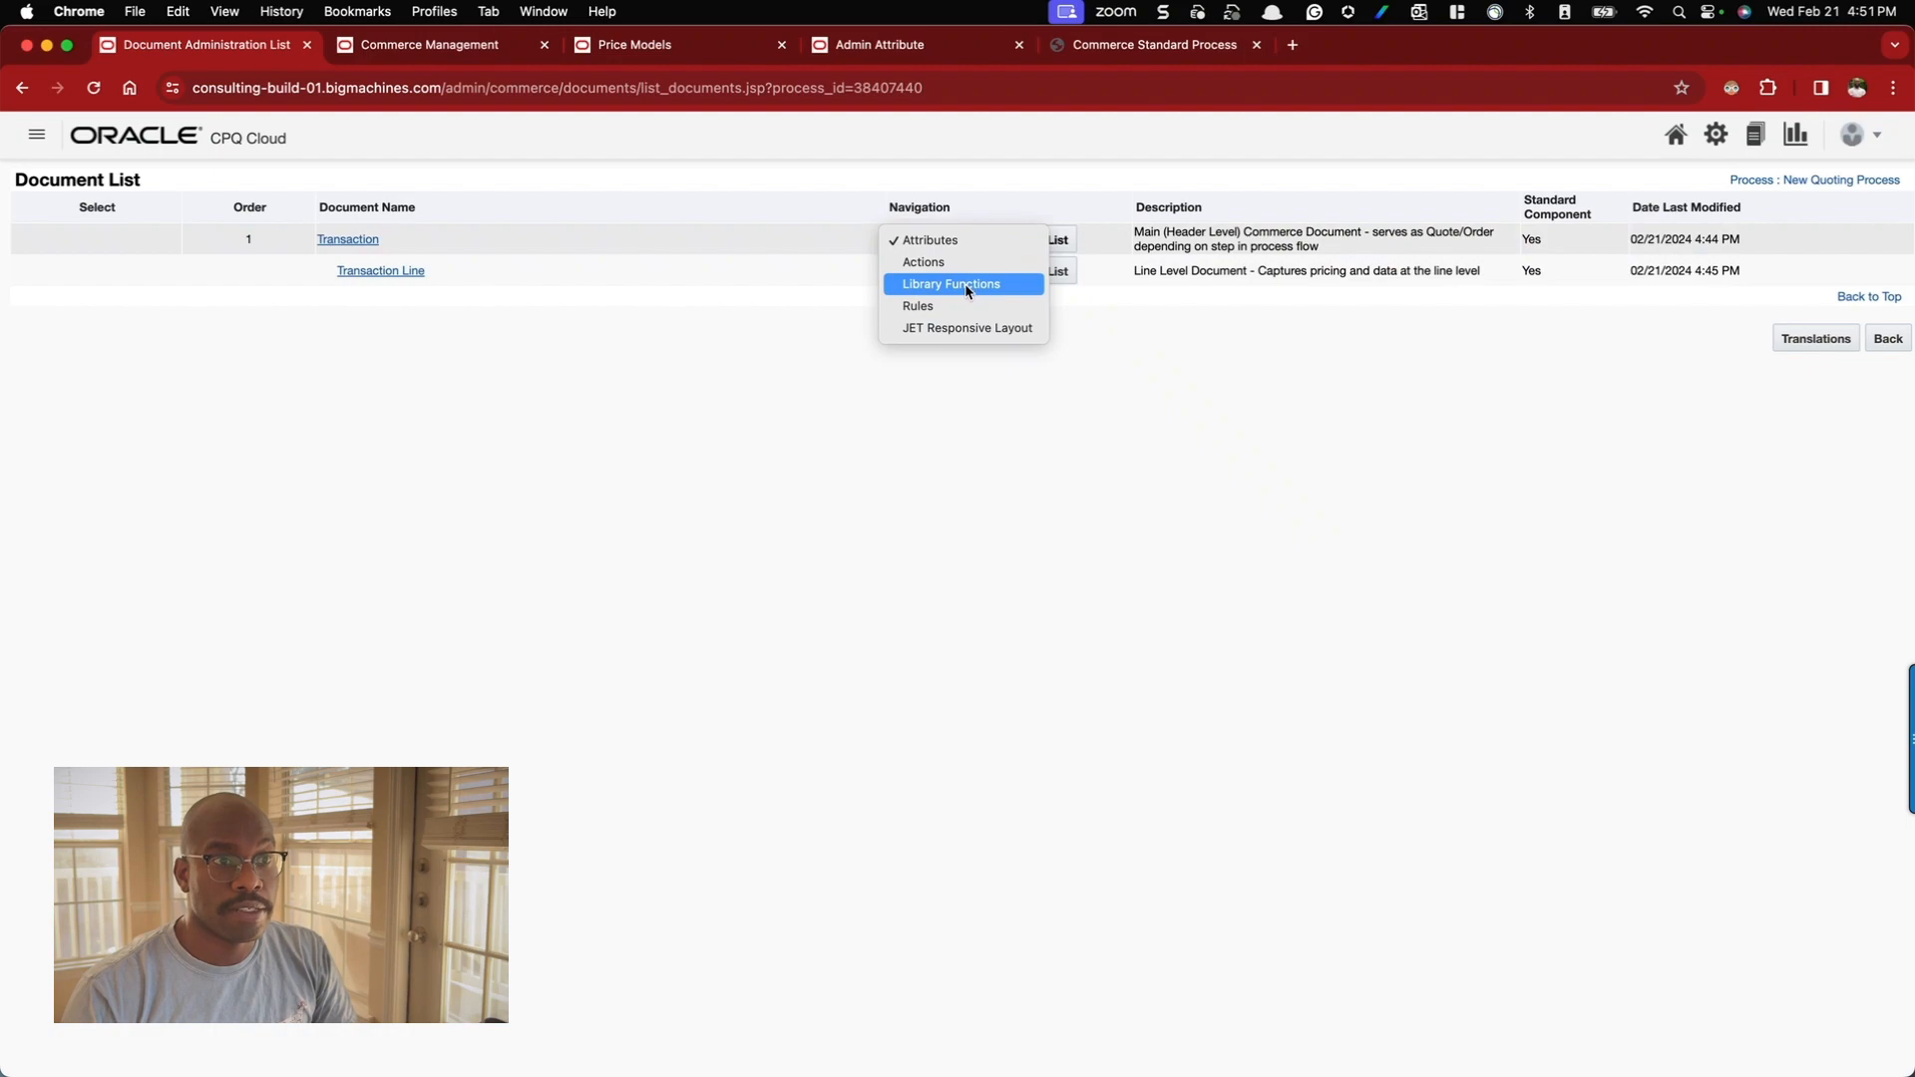
{"action": "left_click", "coordinate": [965, 284]}
{"action": "left_click", "coordinate": [1058, 239]}
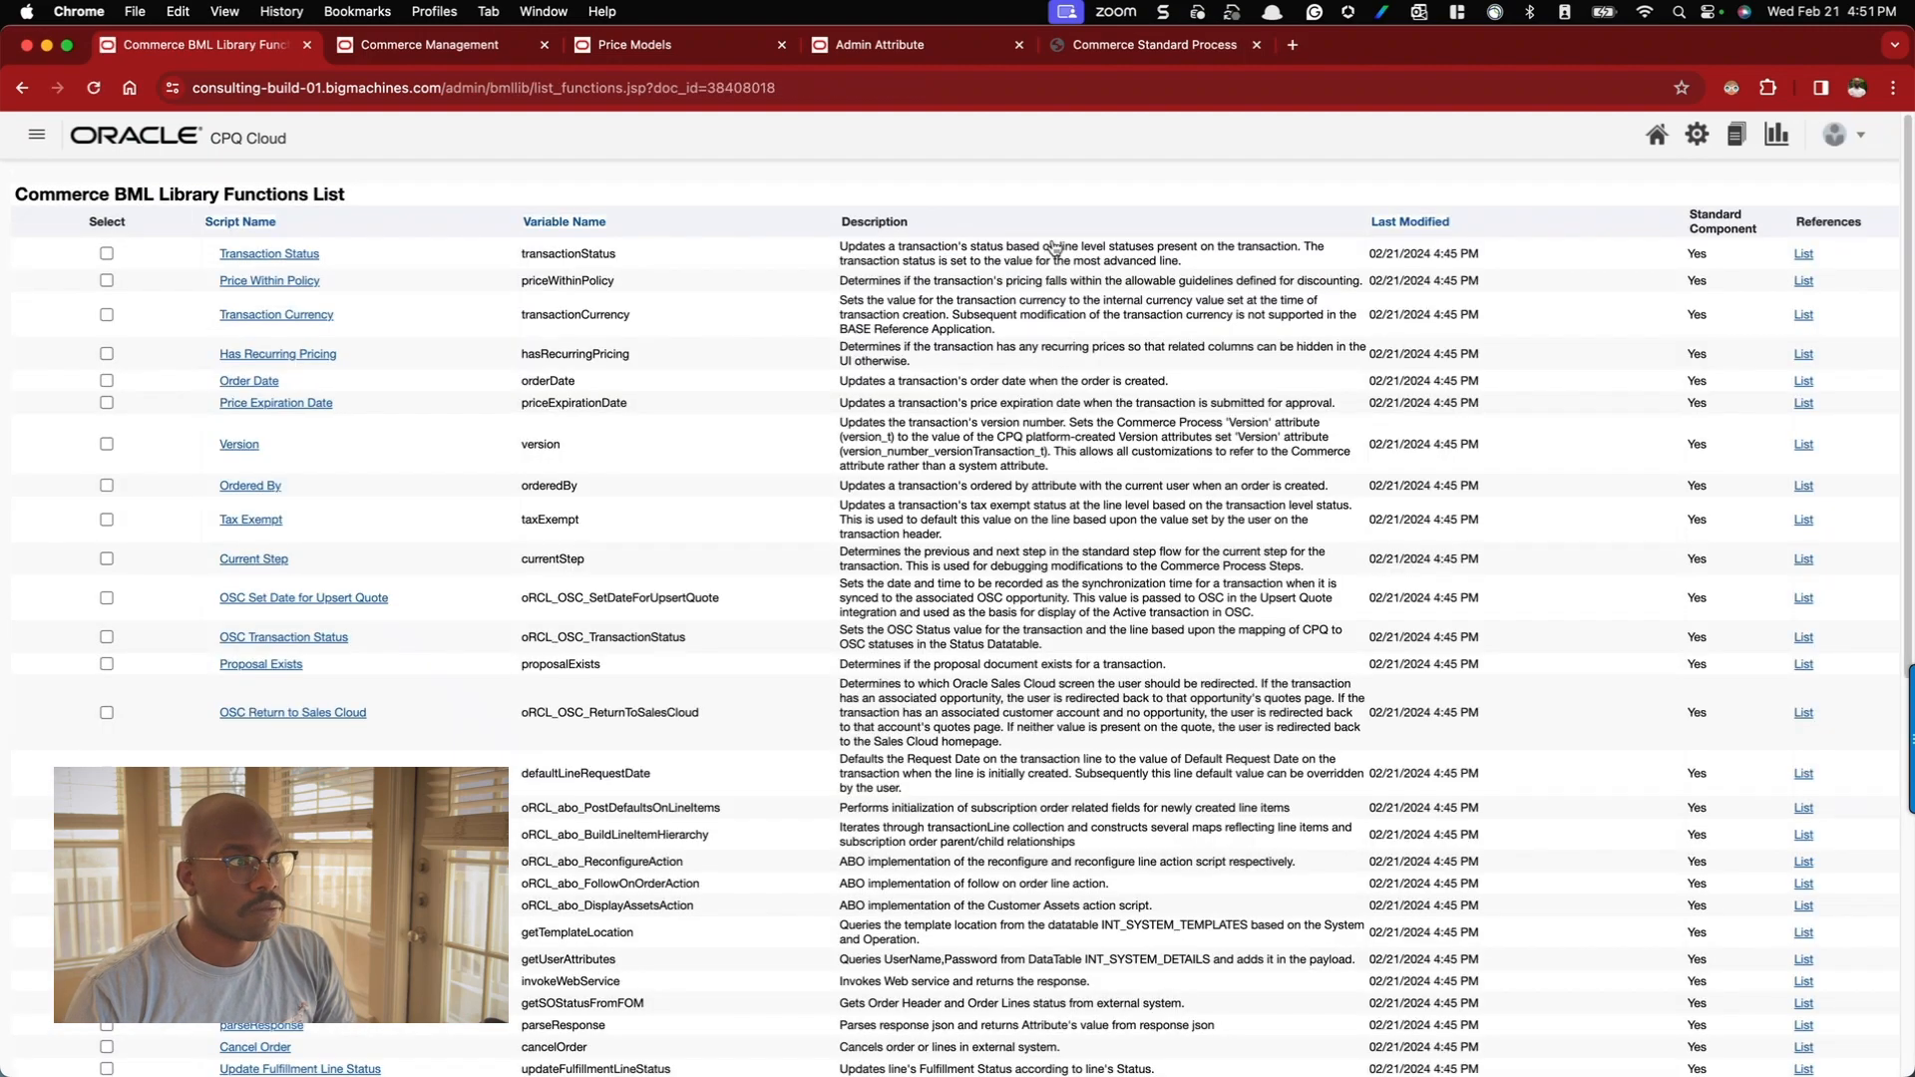
{"action": "scroll", "coordinate": [140, 476], "scroll_direction": "down", "scroll_amount": 3}
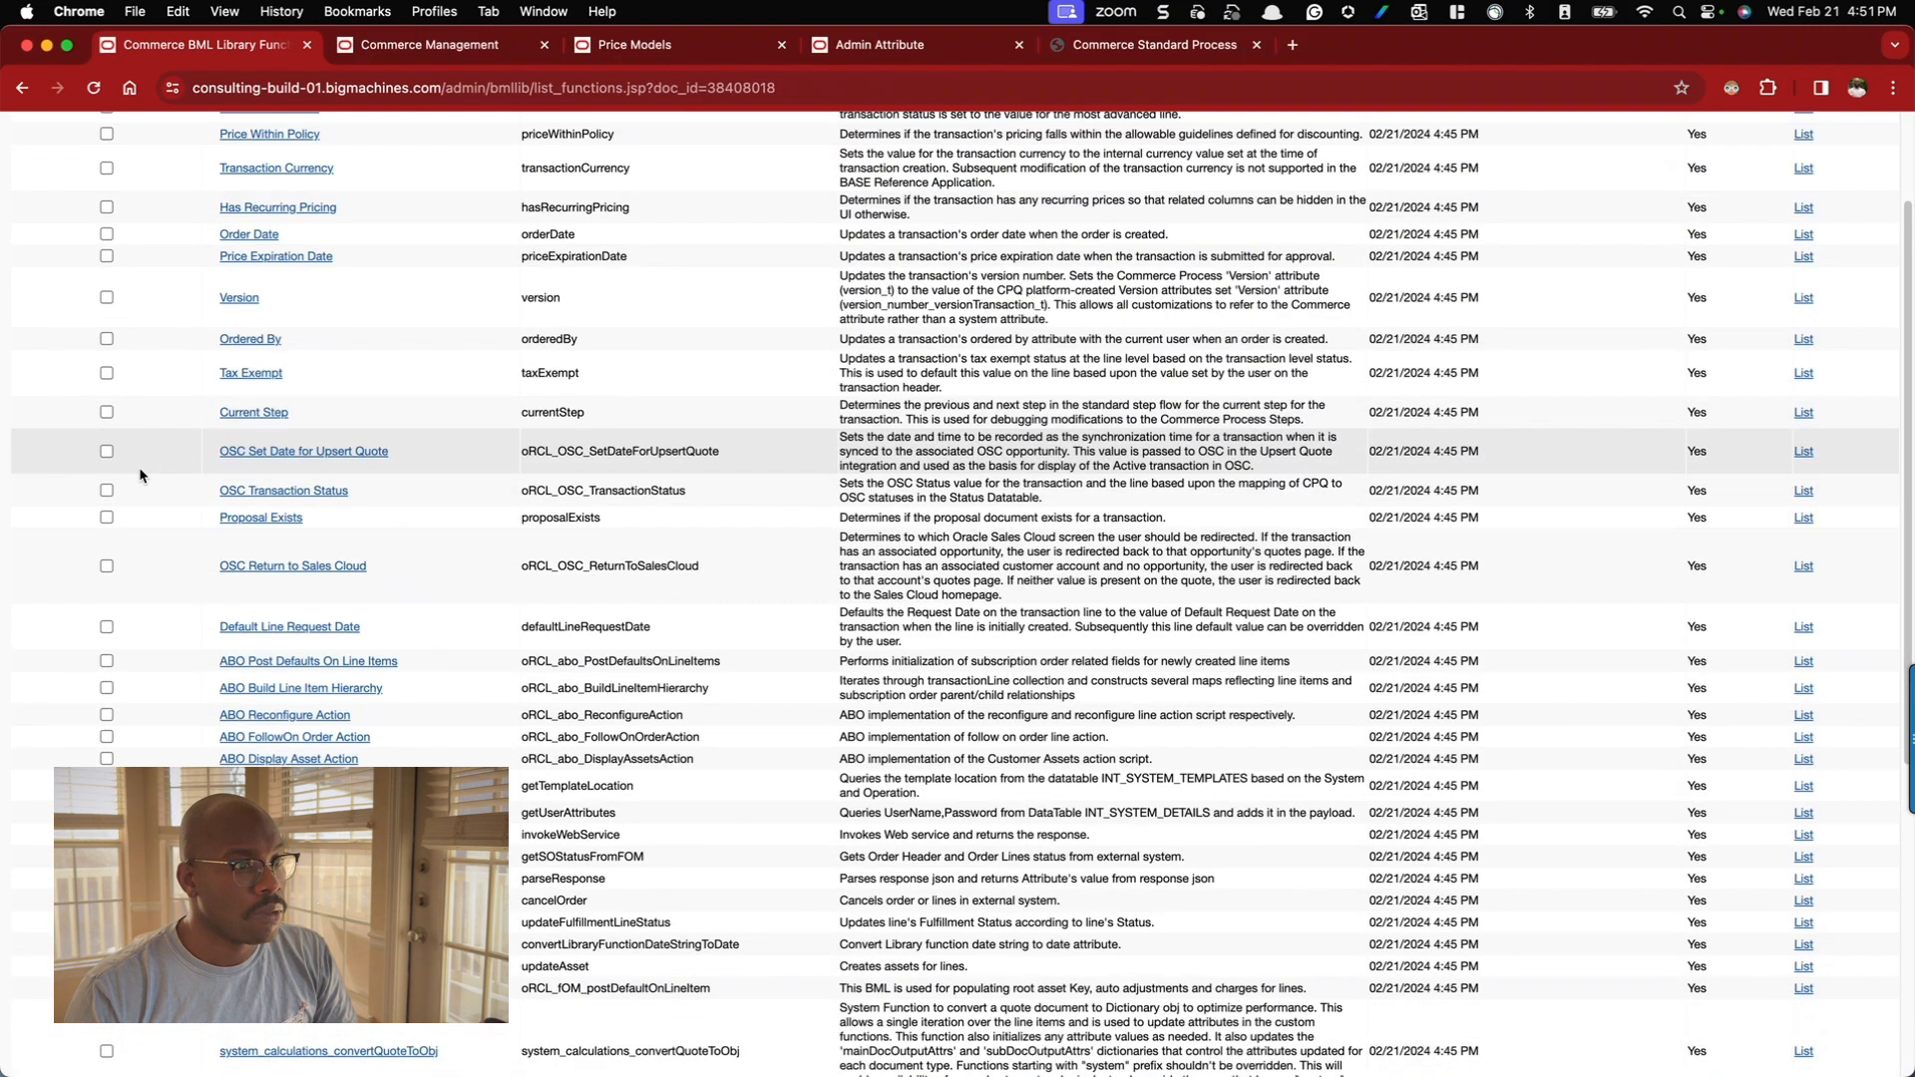
{"action": "scroll", "coordinate": [139, 476], "scroll_direction": "down", "scroll_amount": 10}
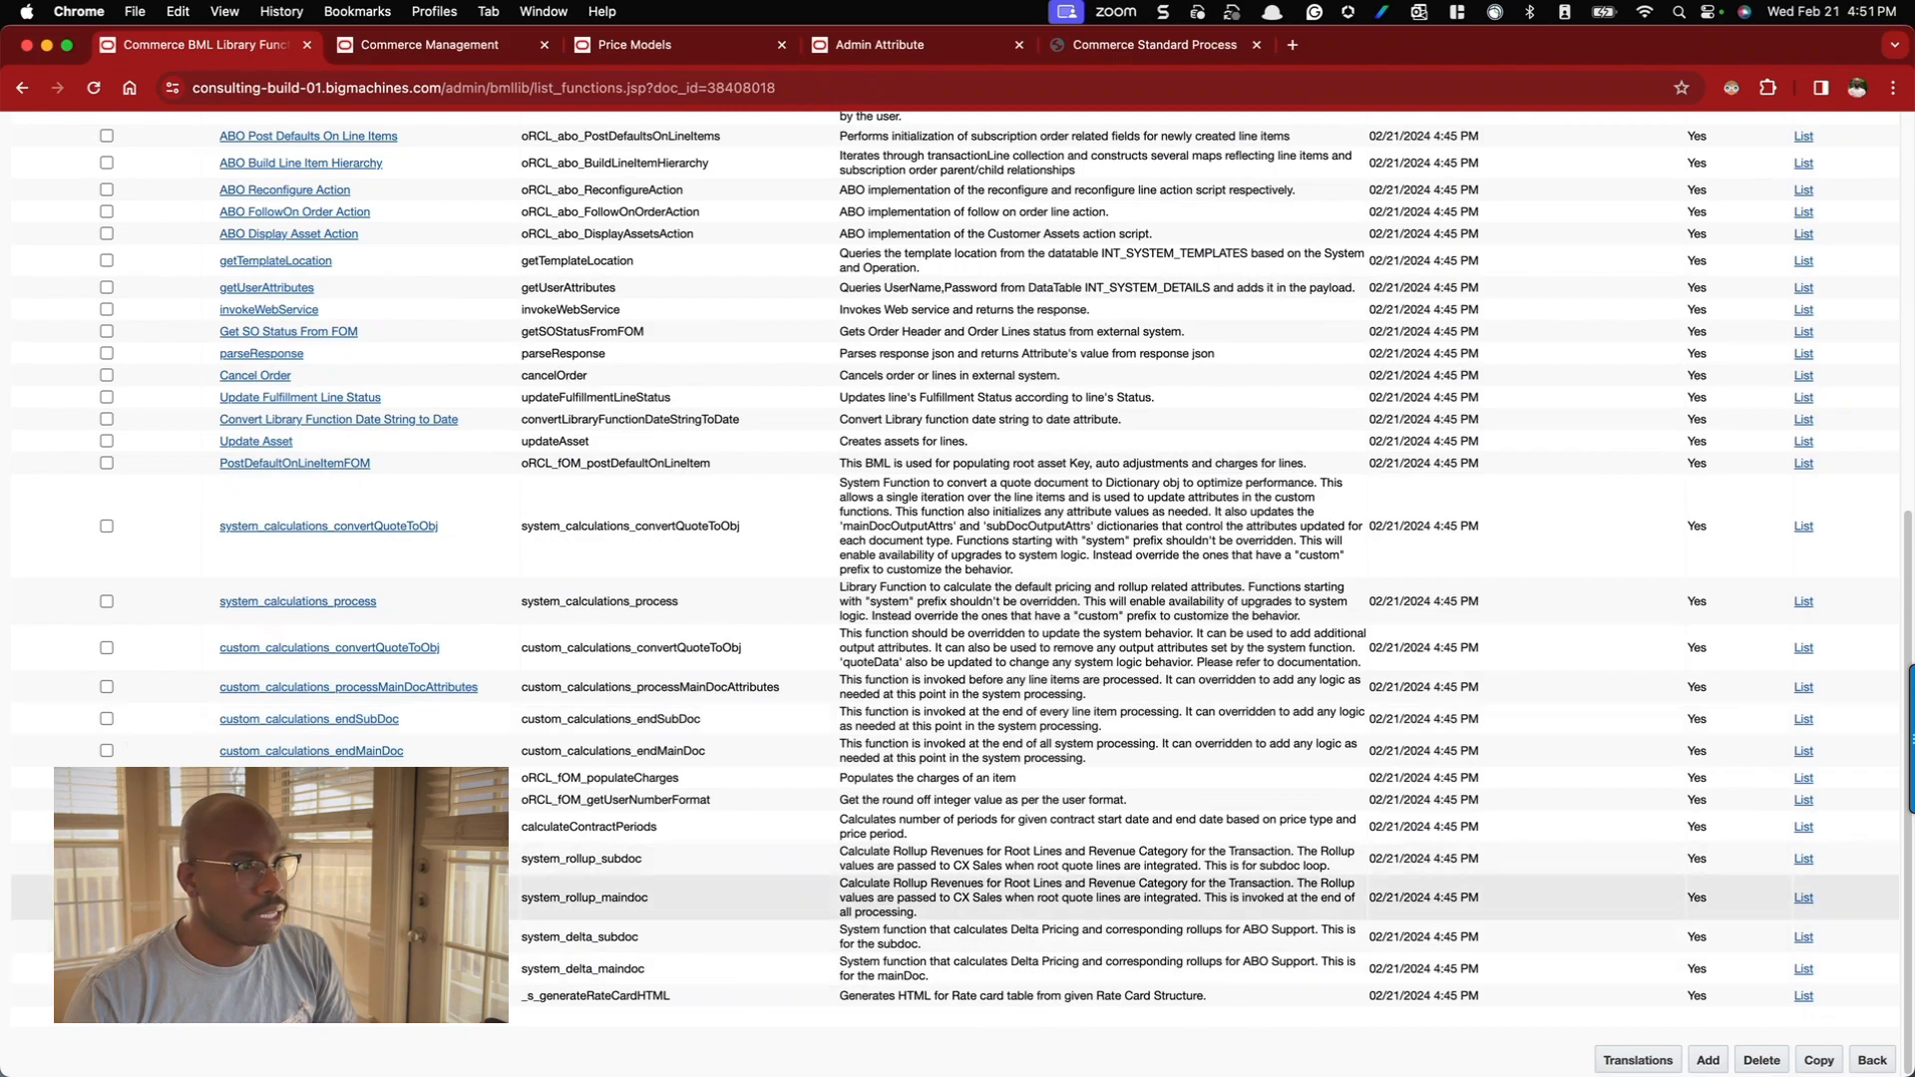
{"action": "scroll", "coordinate": [140, 898], "scroll_direction": "up", "scroll_amount": 13}
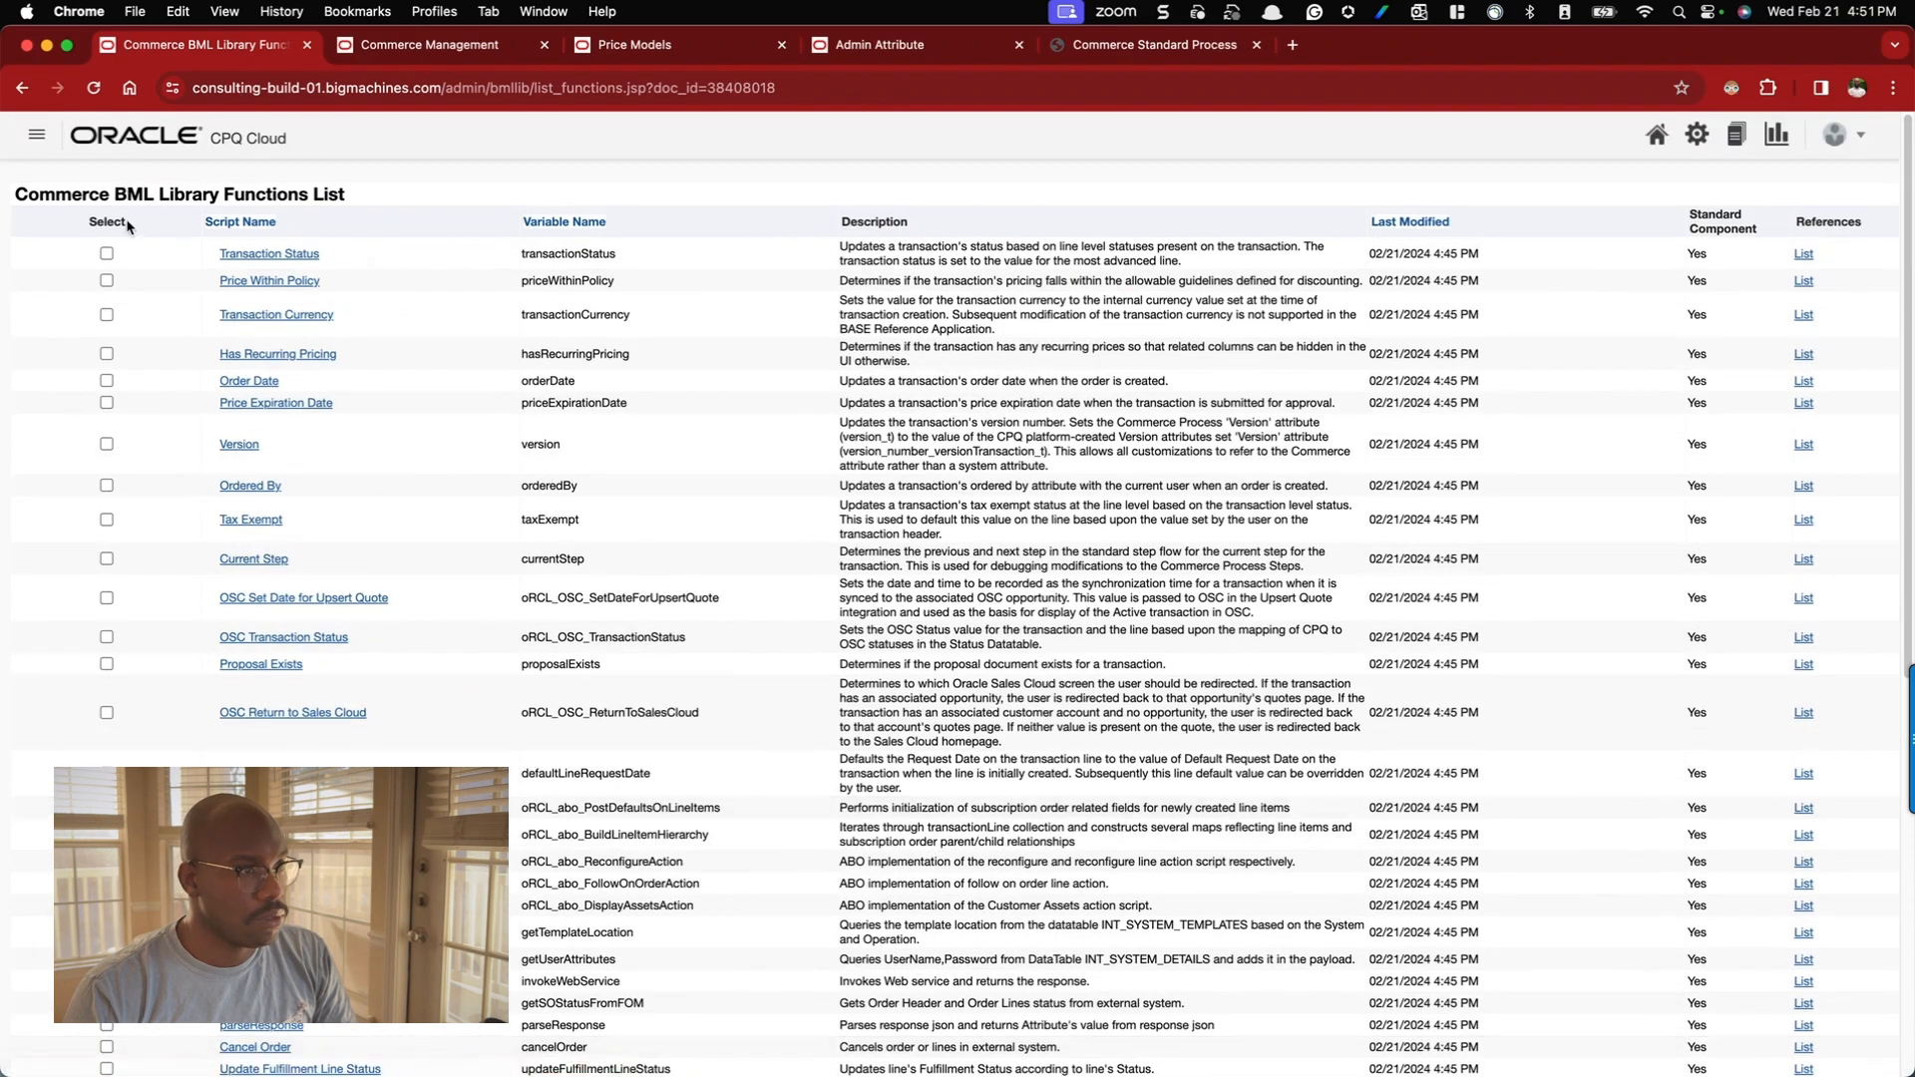
- Try to delete the standard Transaction Status library function and read the response
{"action": "left_click", "coordinate": [106, 254]}
{"action": "scroll", "coordinate": [1344, 682], "scroll_direction": "down", "scroll_amount": 13}
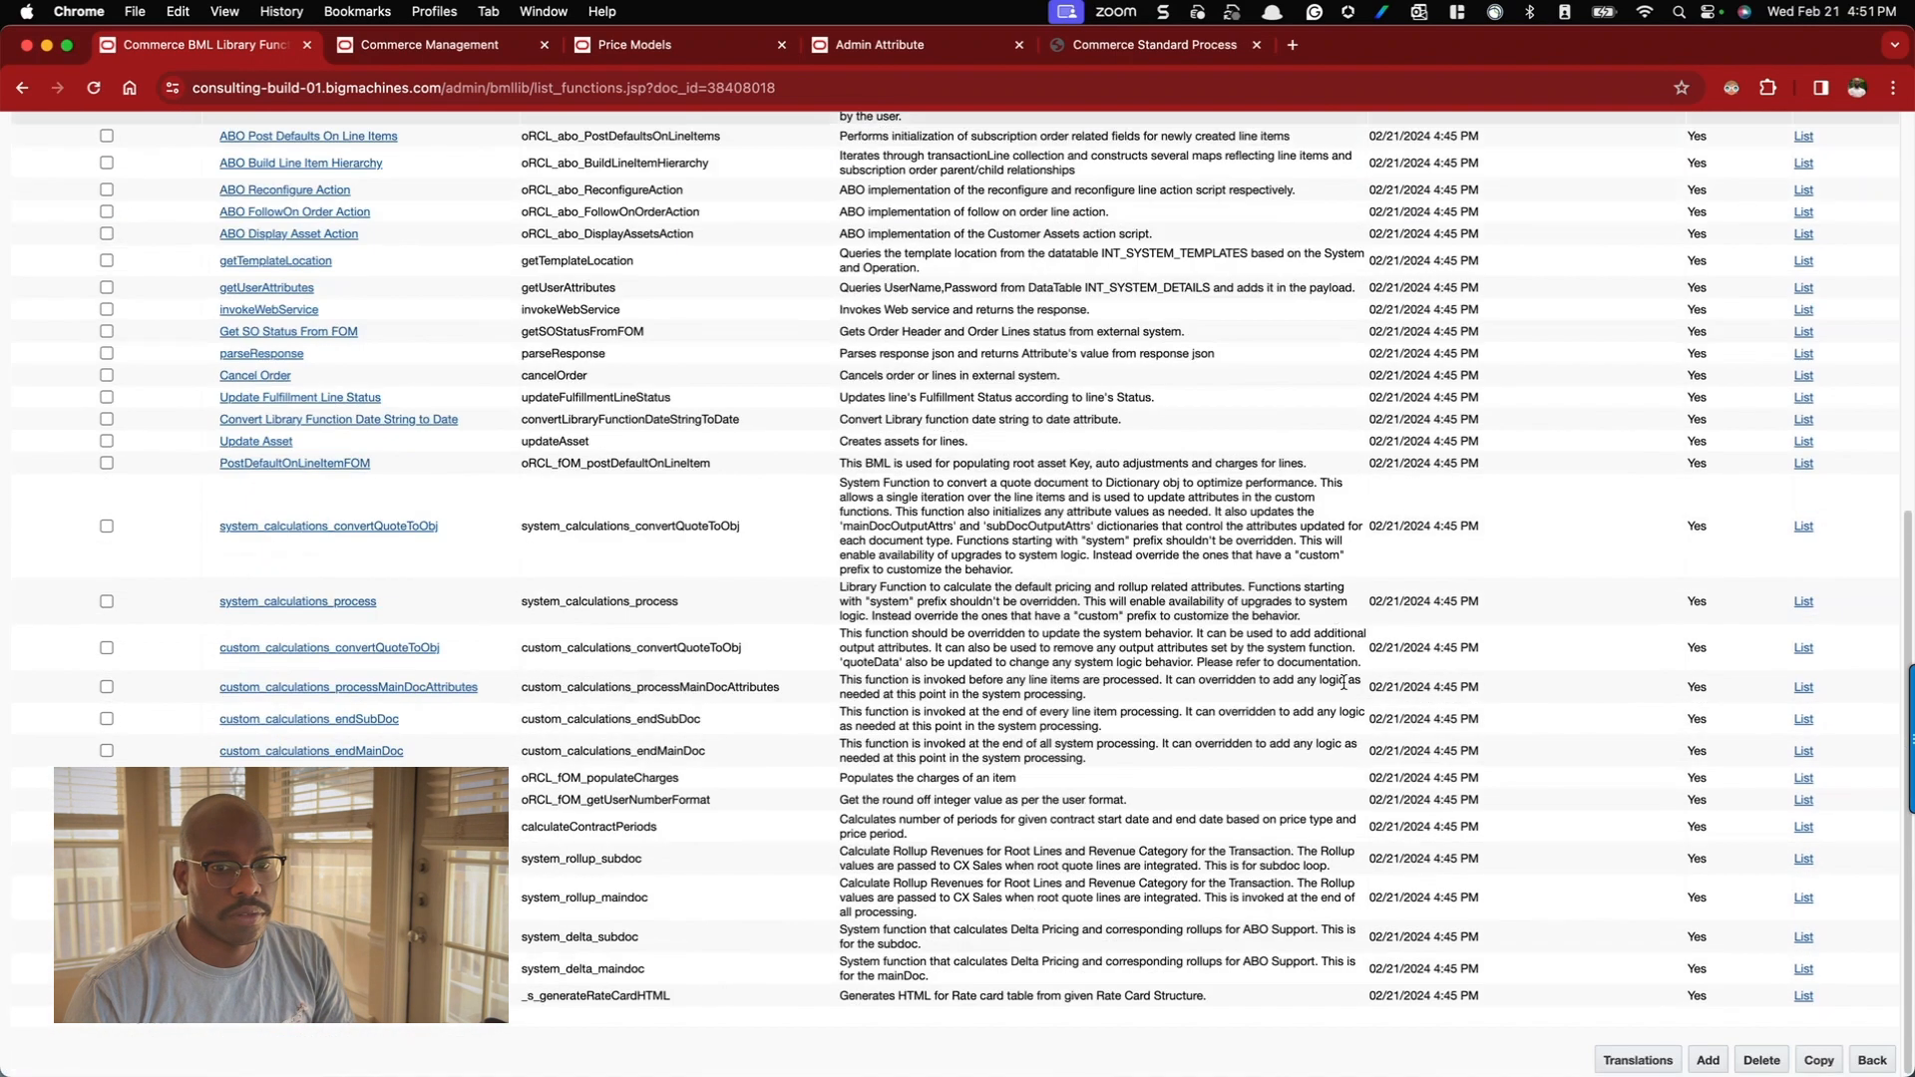
{"action": "left_click", "coordinate": [1760, 1063]}
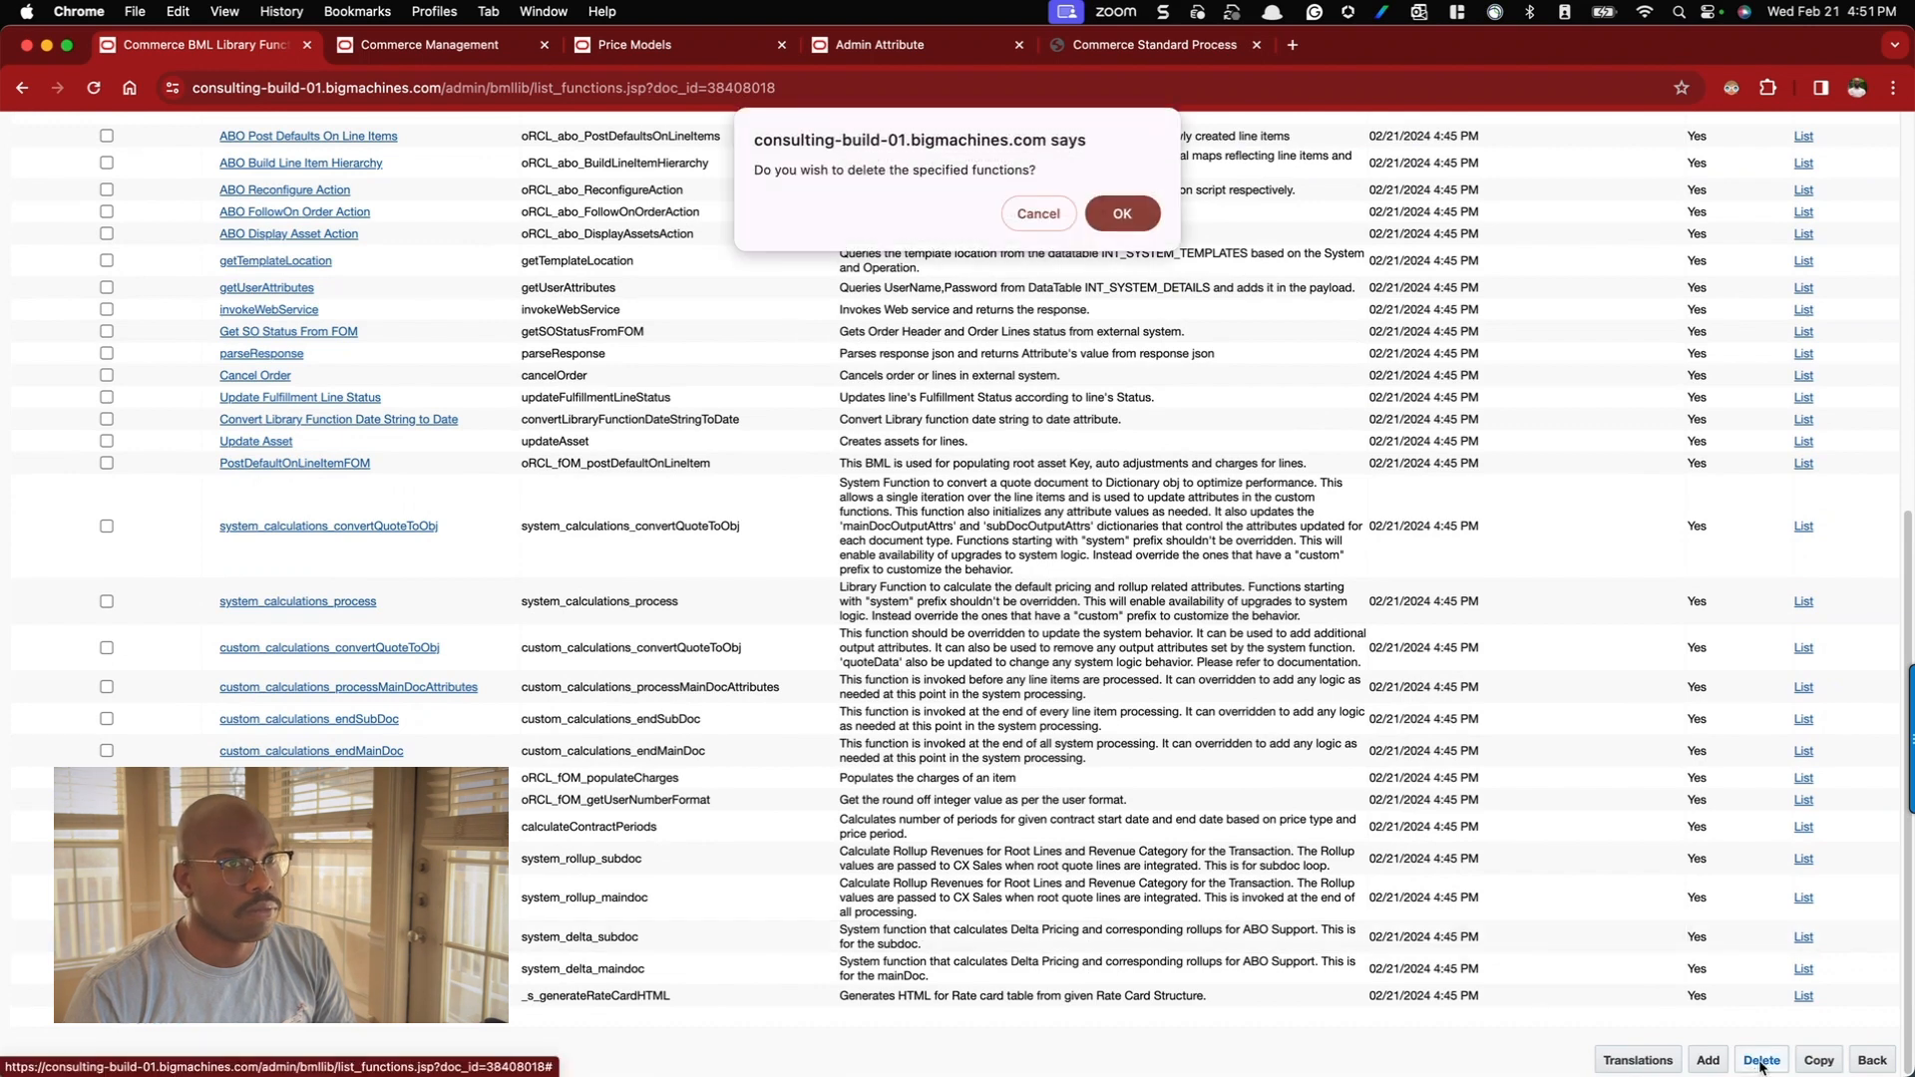
{"action": "left_click", "coordinate": [1121, 213]}
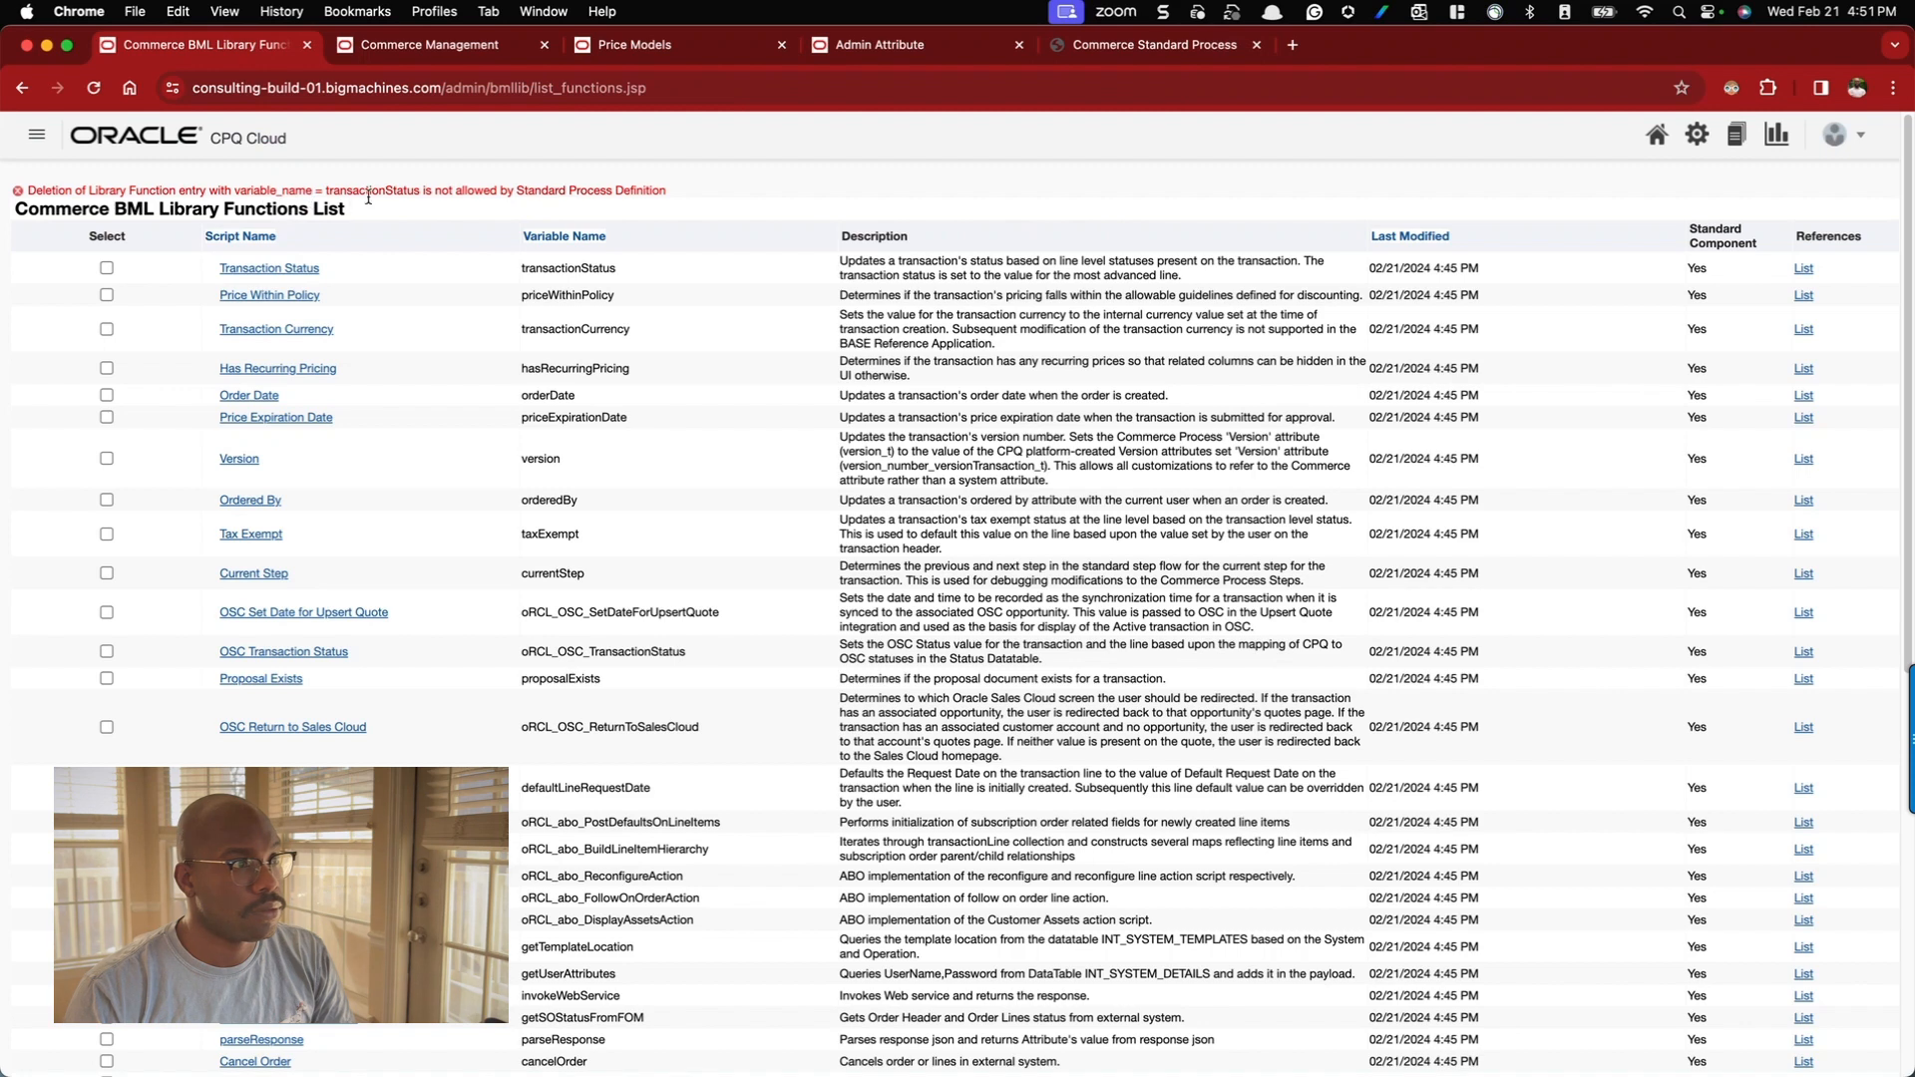
{"action": "left_click_drag", "start_coordinate": [63, 197], "coordinate": [661, 189]}
{"action": "left_click", "coordinate": [628, 299]}
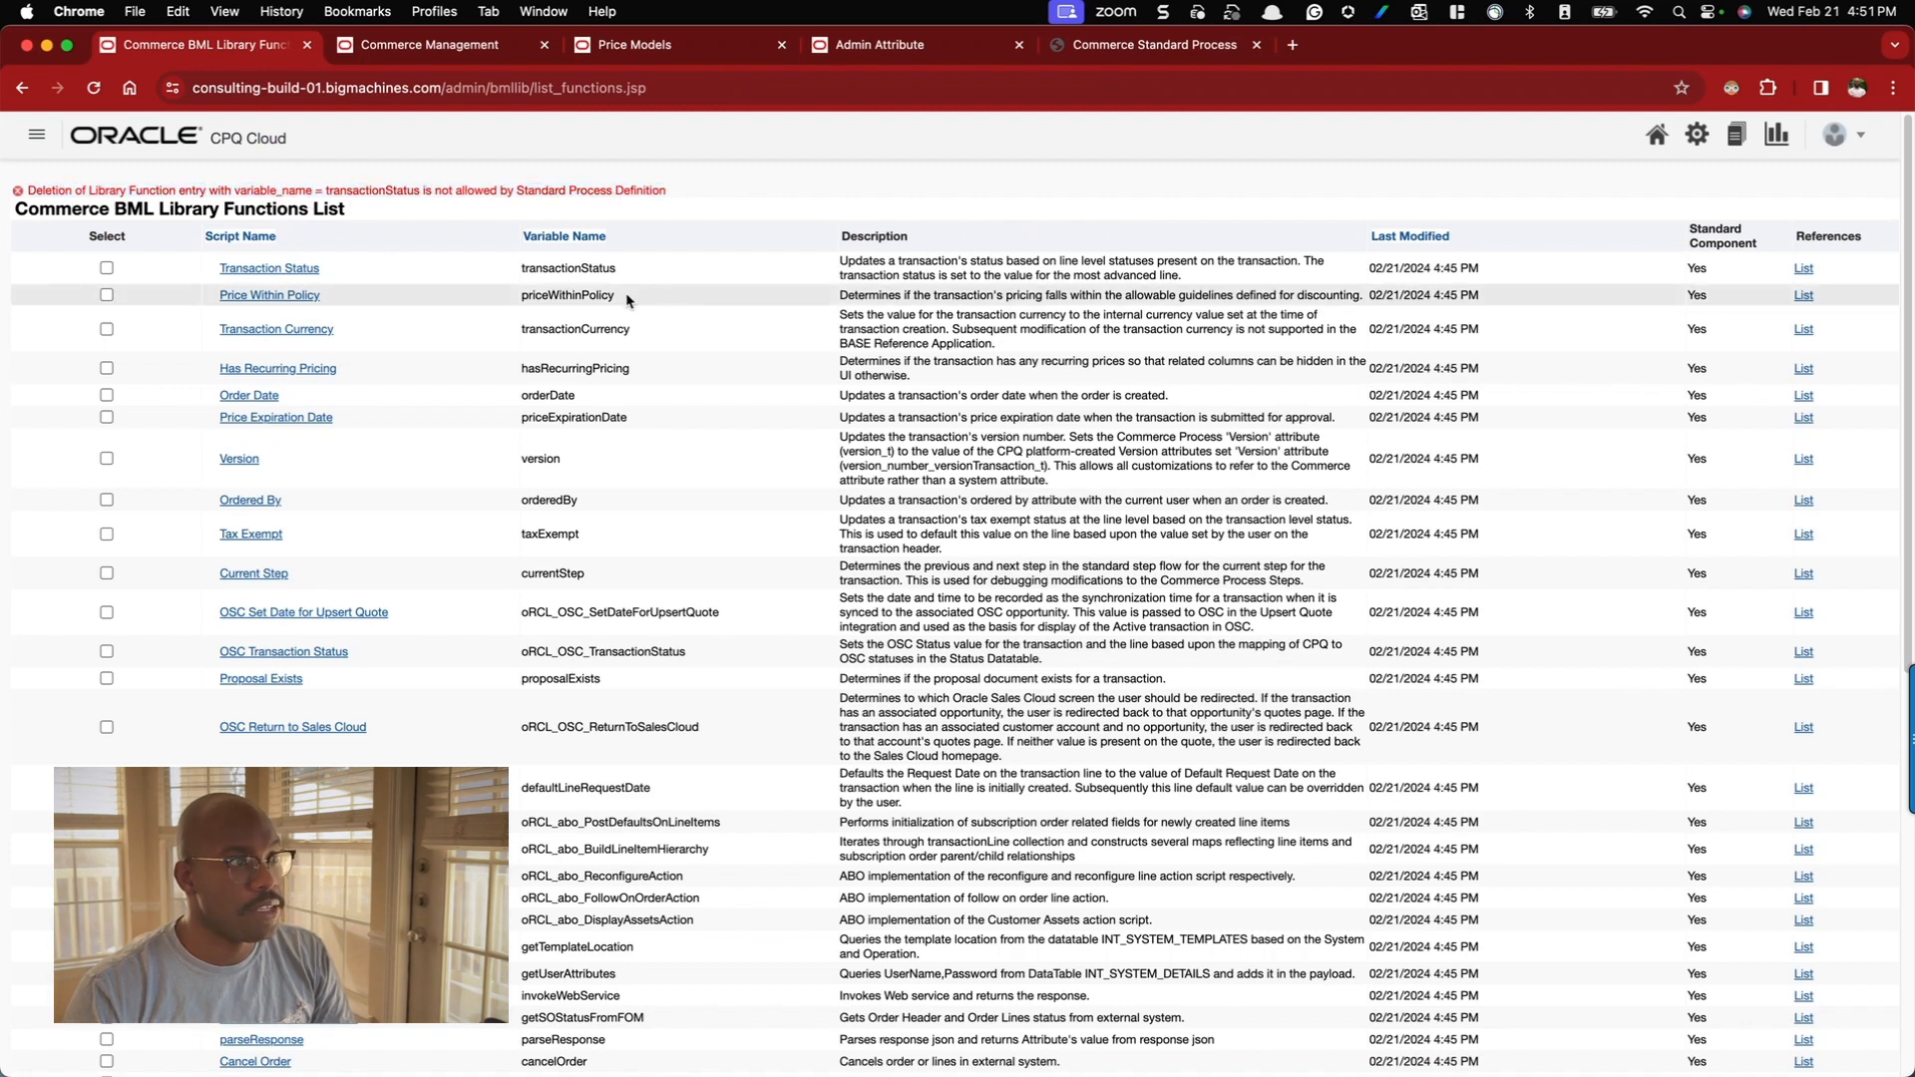
- Open the Transaction Status library function, examine its attributes and BML script, and return to the library functions list
{"action": "left_click", "coordinate": [250, 277]}
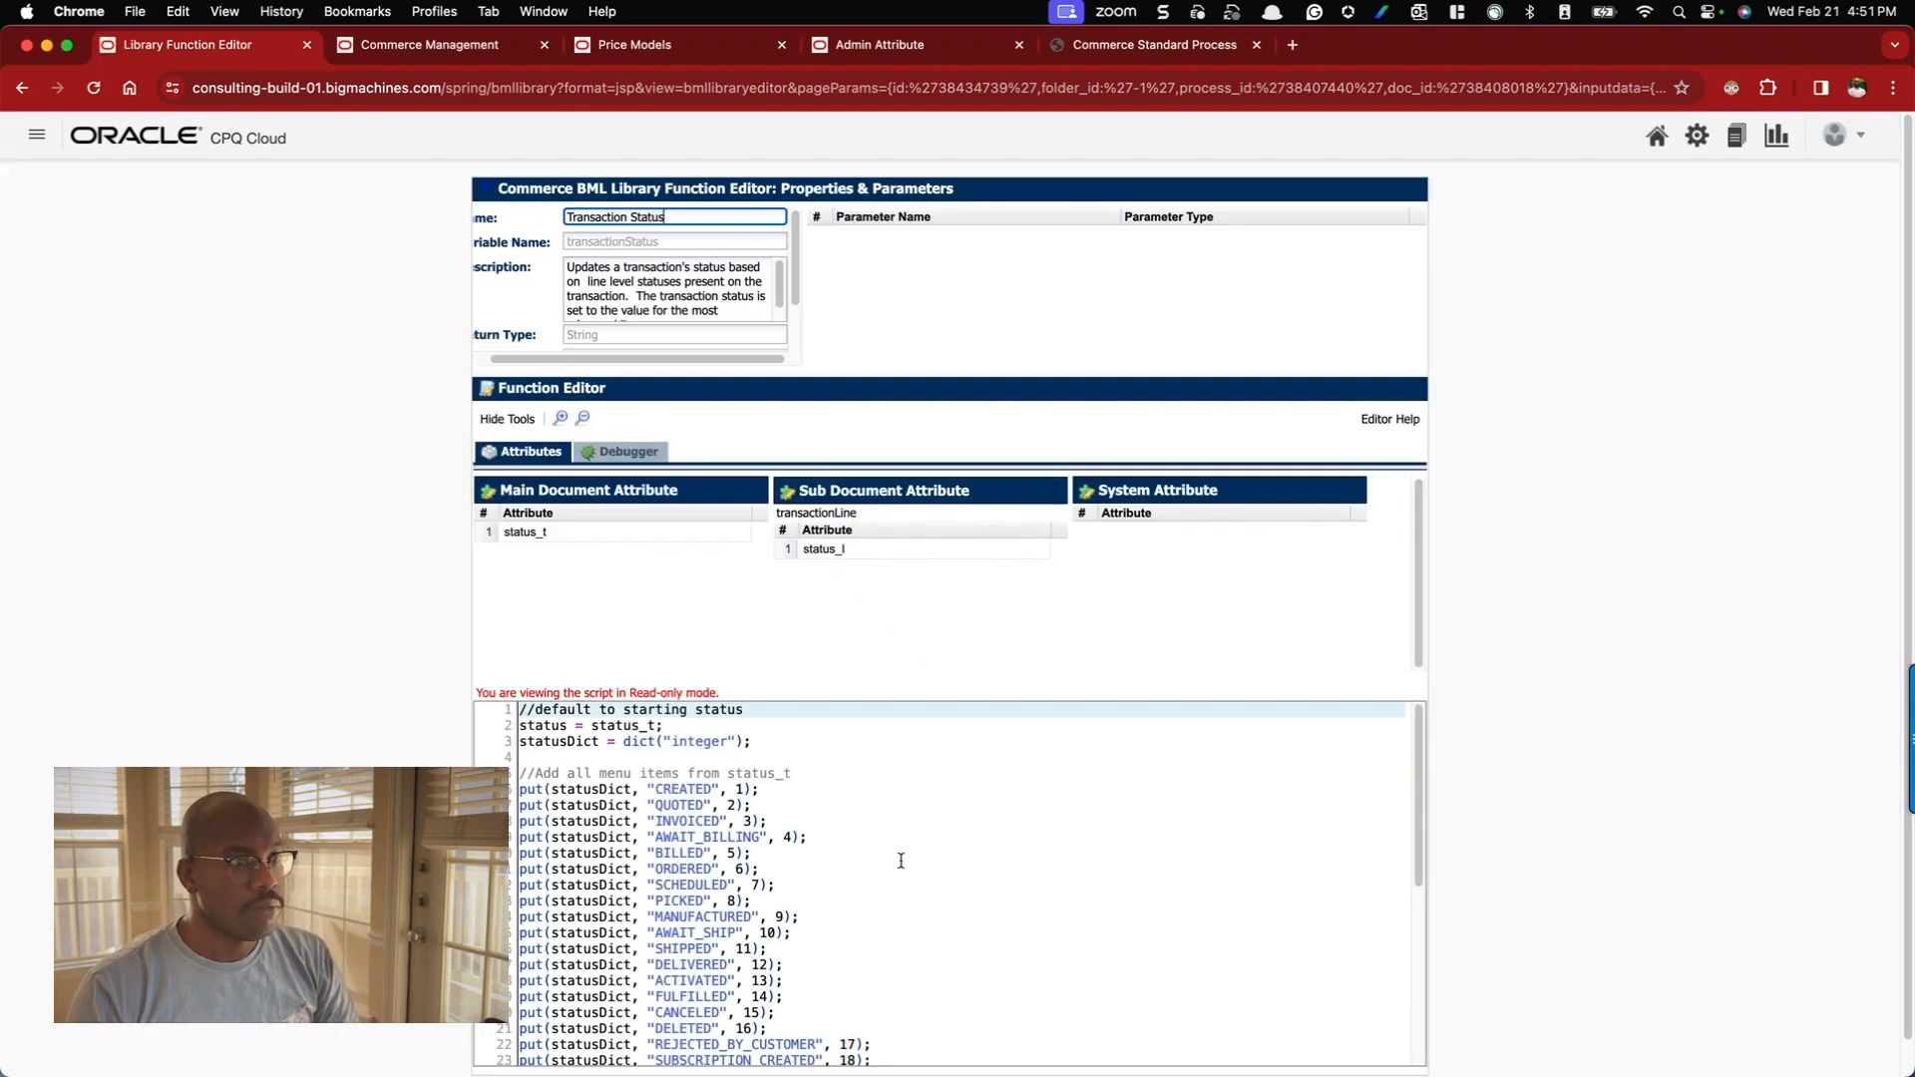
{"action": "scroll", "coordinate": [901, 861], "scroll_direction": "down", "scroll_amount": 5}
{"action": "scroll", "coordinate": [765, 849], "scroll_direction": "up", "scroll_amount": 5}
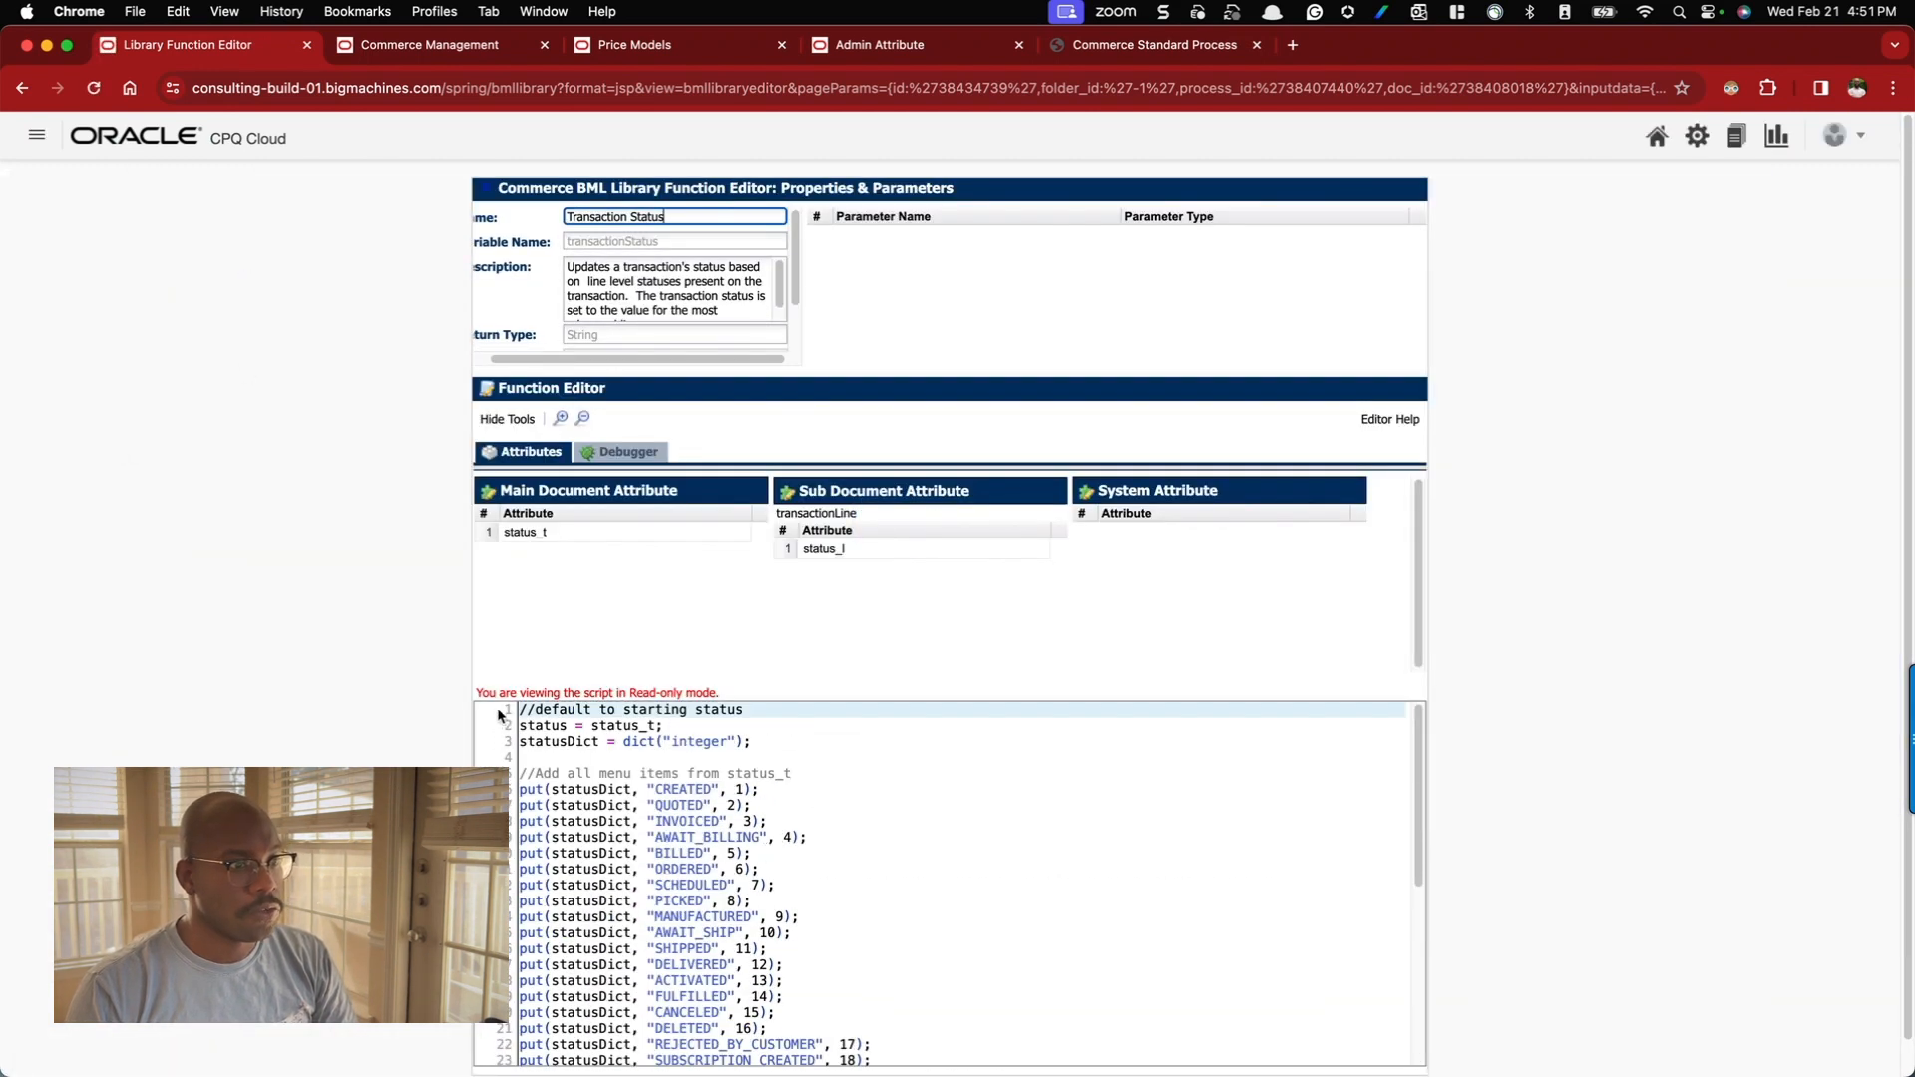
{"action": "left_click_drag", "start_coordinate": [478, 692], "coordinate": [698, 690]}
{"action": "scroll", "coordinate": [1584, 604], "scroll_direction": "down", "scroll_amount": 1}
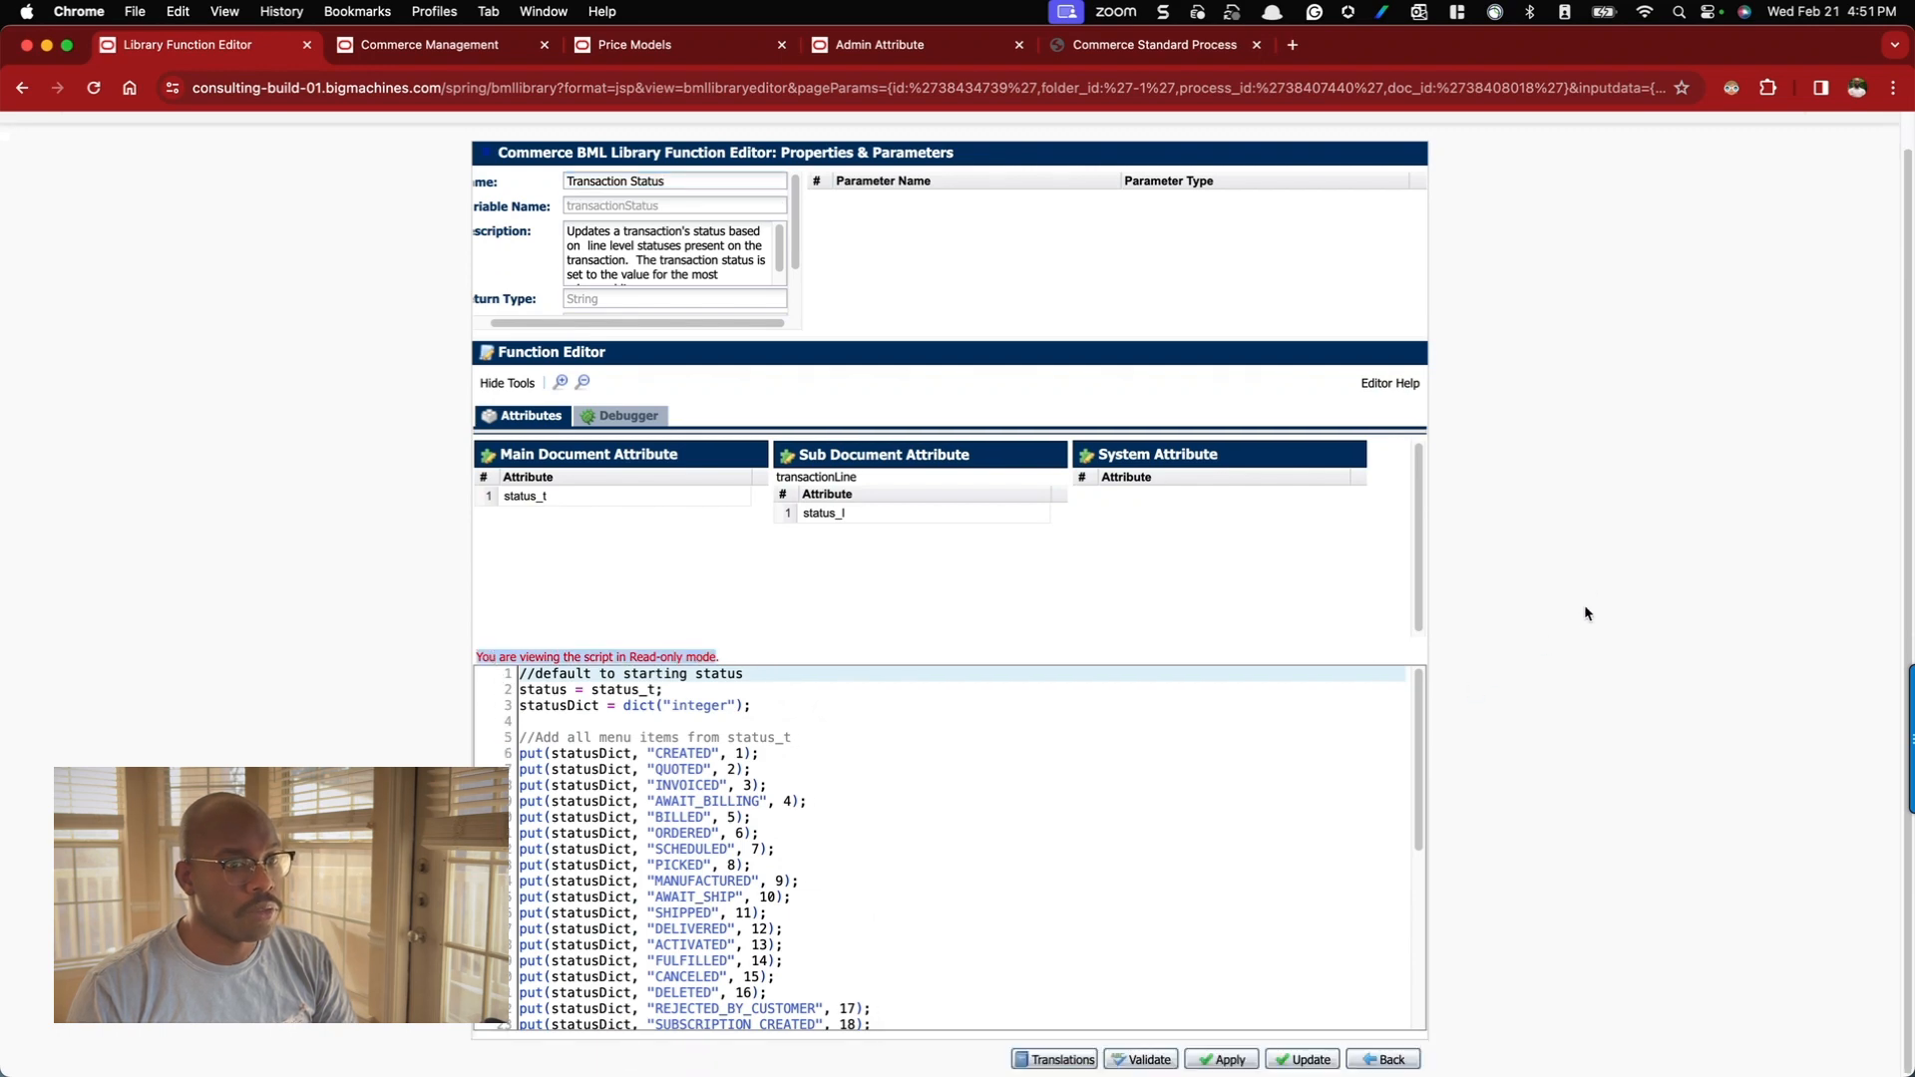
{"action": "scroll", "coordinate": [882, 842], "scroll_direction": "down", "scroll_amount": 5}
{"action": "scroll", "coordinate": [881, 842], "scroll_direction": "up", "scroll_amount": 1}
{"action": "scroll", "coordinate": [882, 842], "scroll_direction": "up", "scroll_amount": 5}
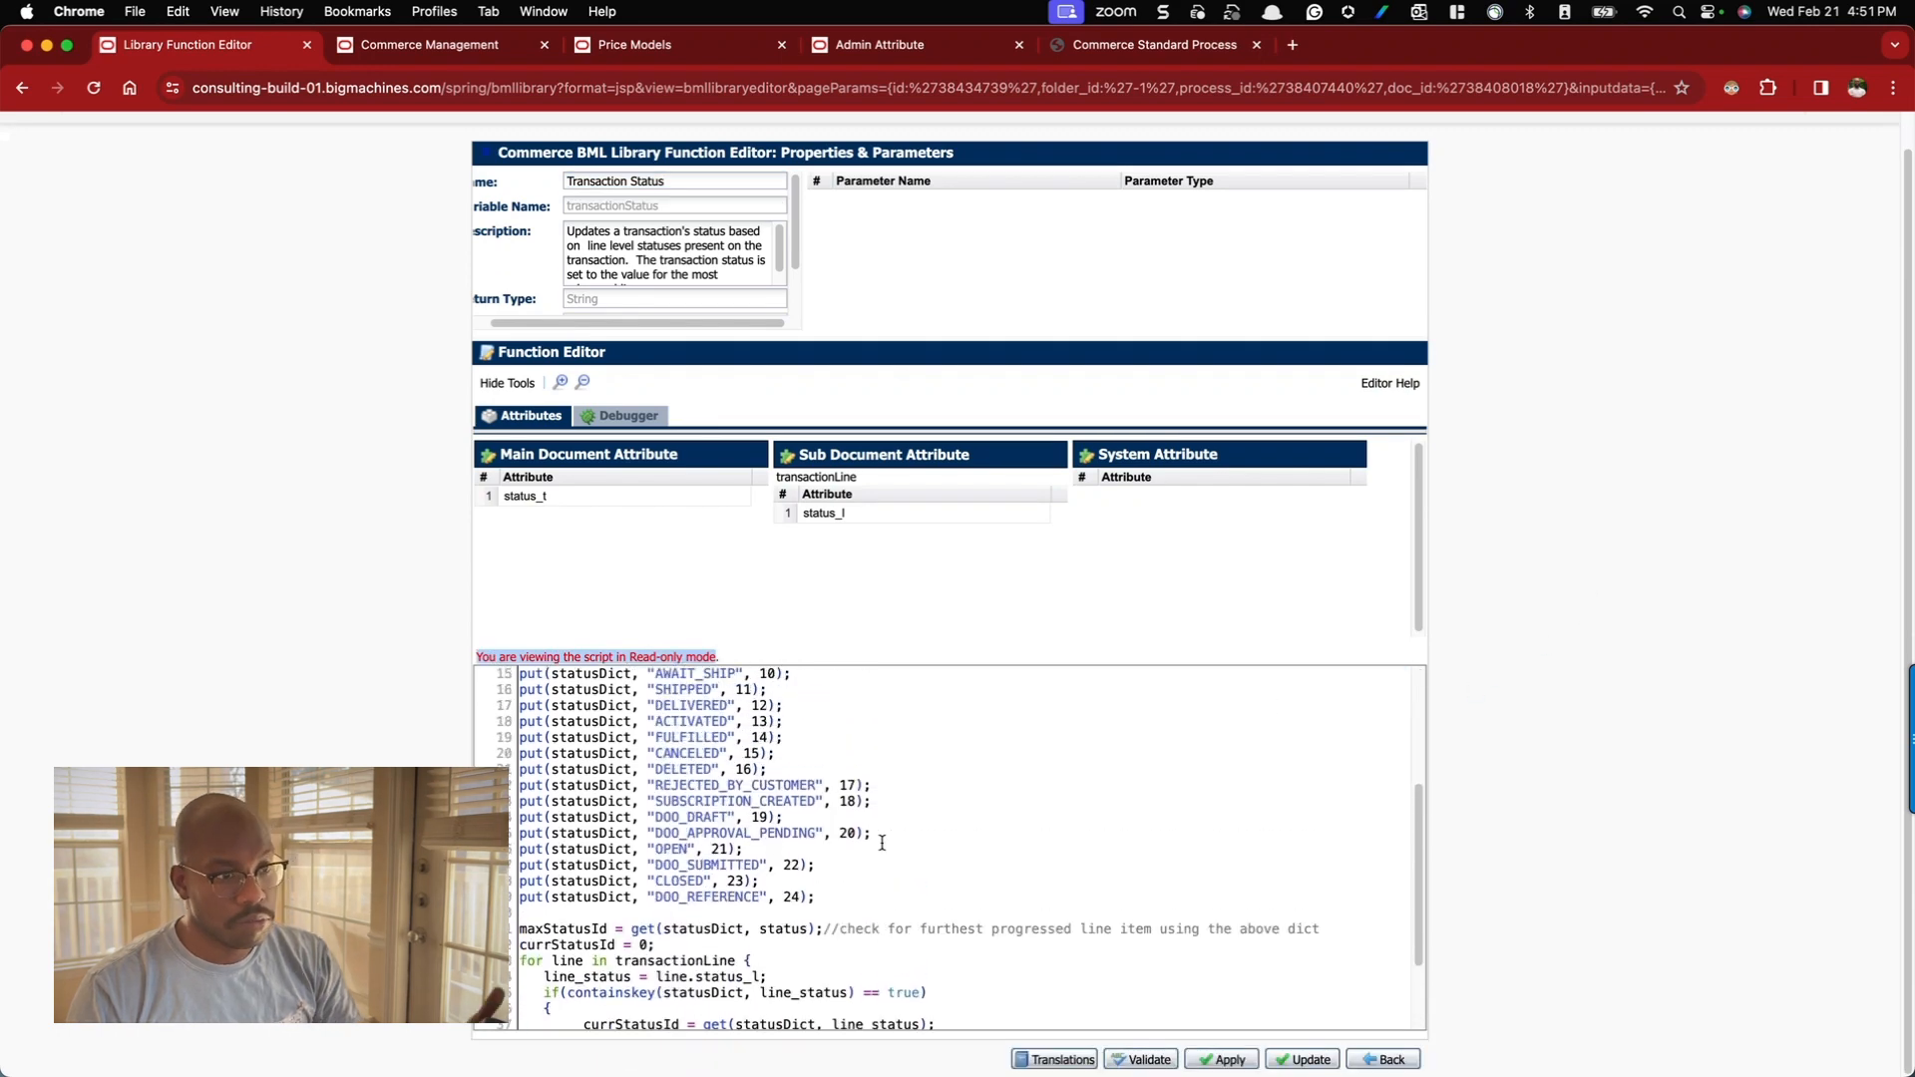
{"action": "scroll", "coordinate": [877, 867], "scroll_direction": "down", "scroll_amount": 8}
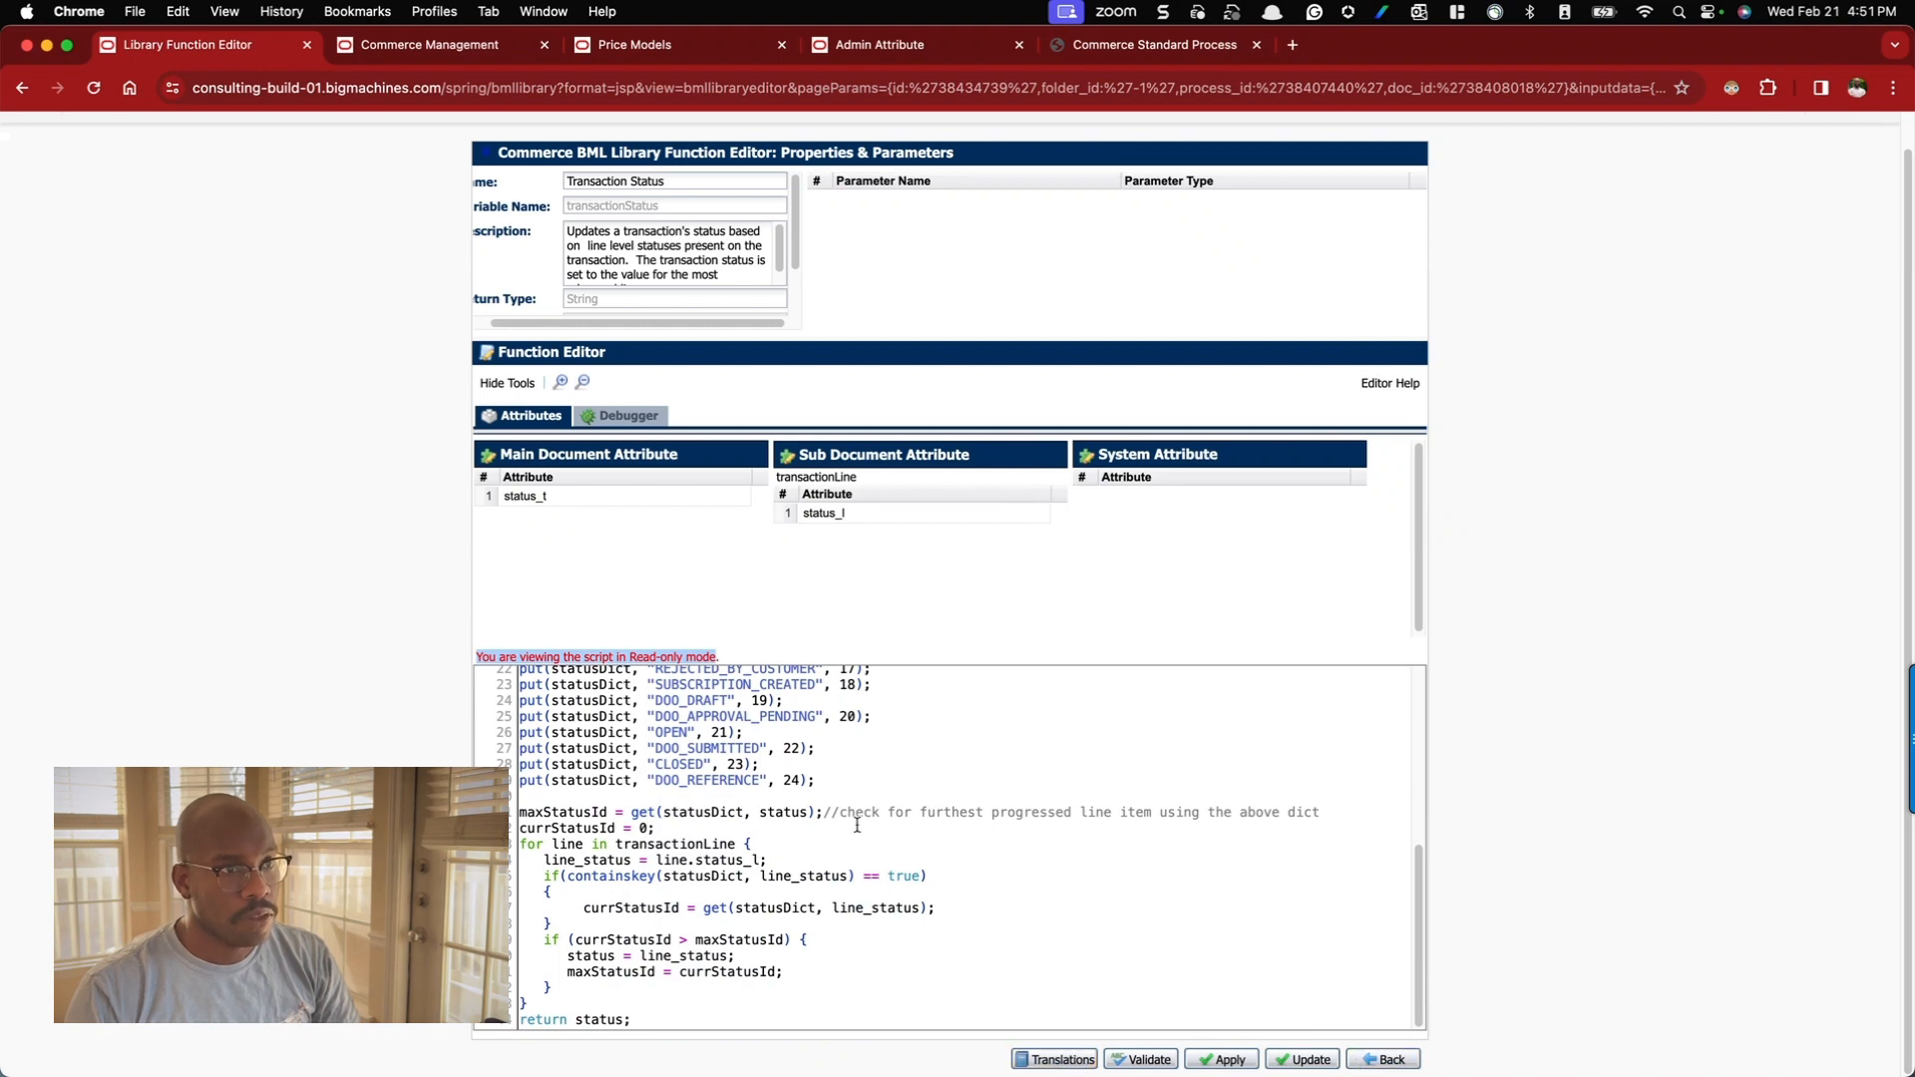
{"action": "scroll", "coordinate": [568, 776], "scroll_direction": "up", "scroll_amount": 1}
{"action": "scroll", "coordinate": [1316, 649], "scroll_direction": "up", "scroll_amount": 2}
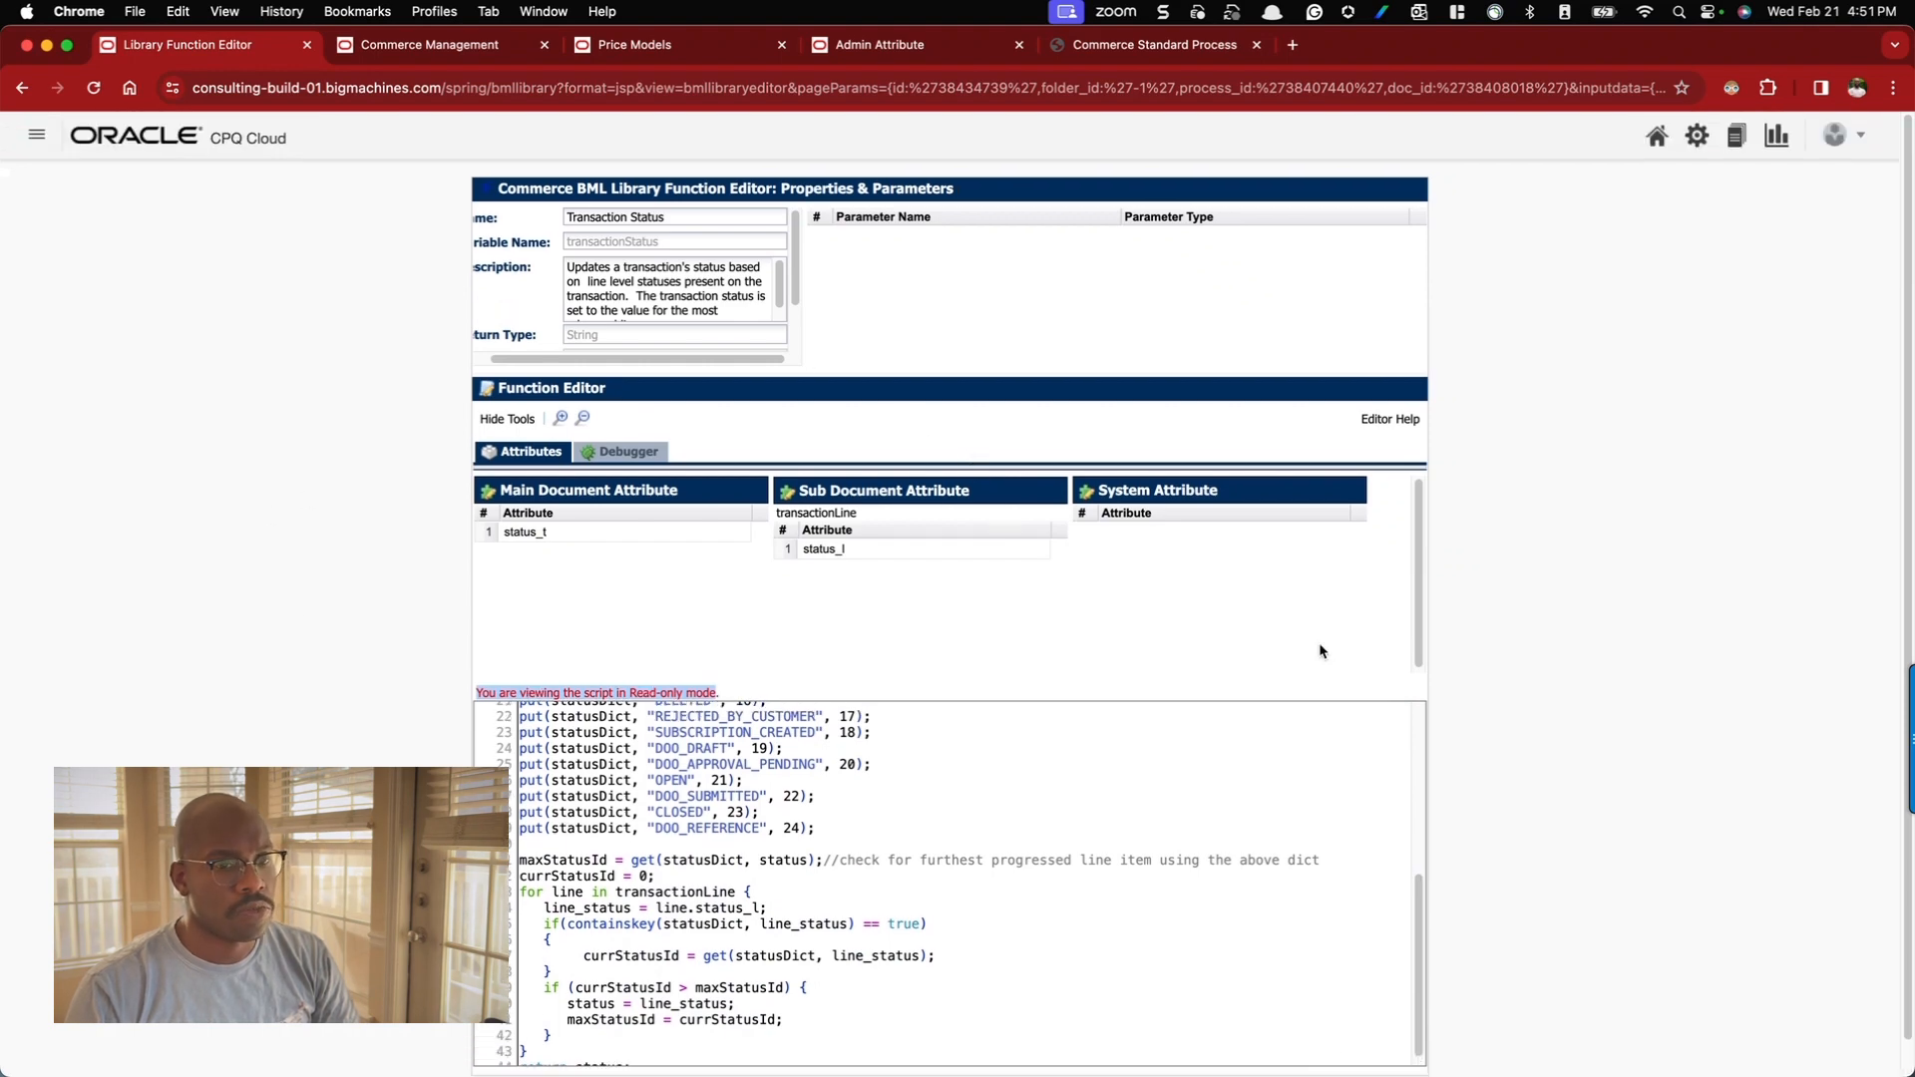
{"action": "scroll", "coordinate": [1346, 670], "scroll_direction": "down", "scroll_amount": 2}
{"action": "left_click", "coordinate": [1383, 1059]}
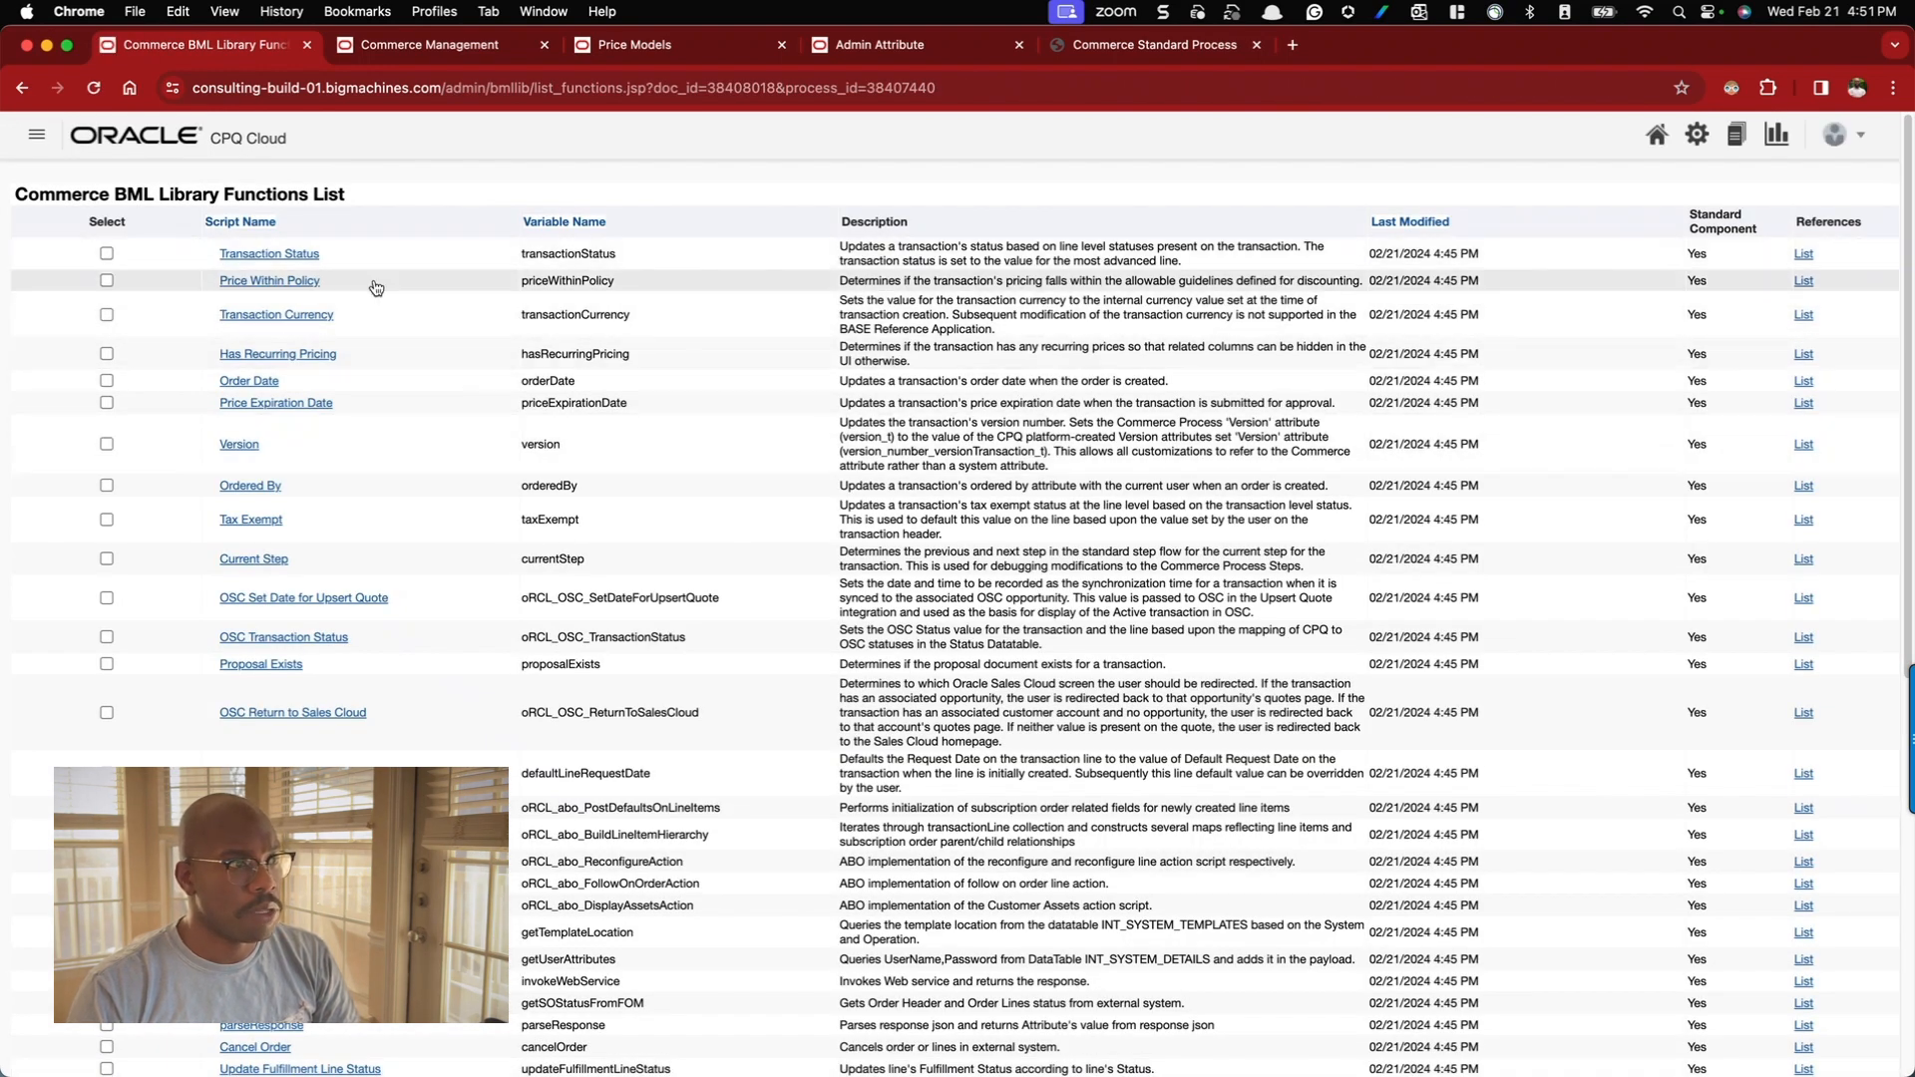
- Open the administration platform's BML Library in a separate browser tab and view the util functions in the ORCL_ABO folder
{"action": "scroll", "coordinate": [937, 494], "scroll_direction": "down", "scroll_amount": 5}
{"action": "scroll", "coordinate": [937, 495], "scroll_direction": "up", "scroll_amount": 5}
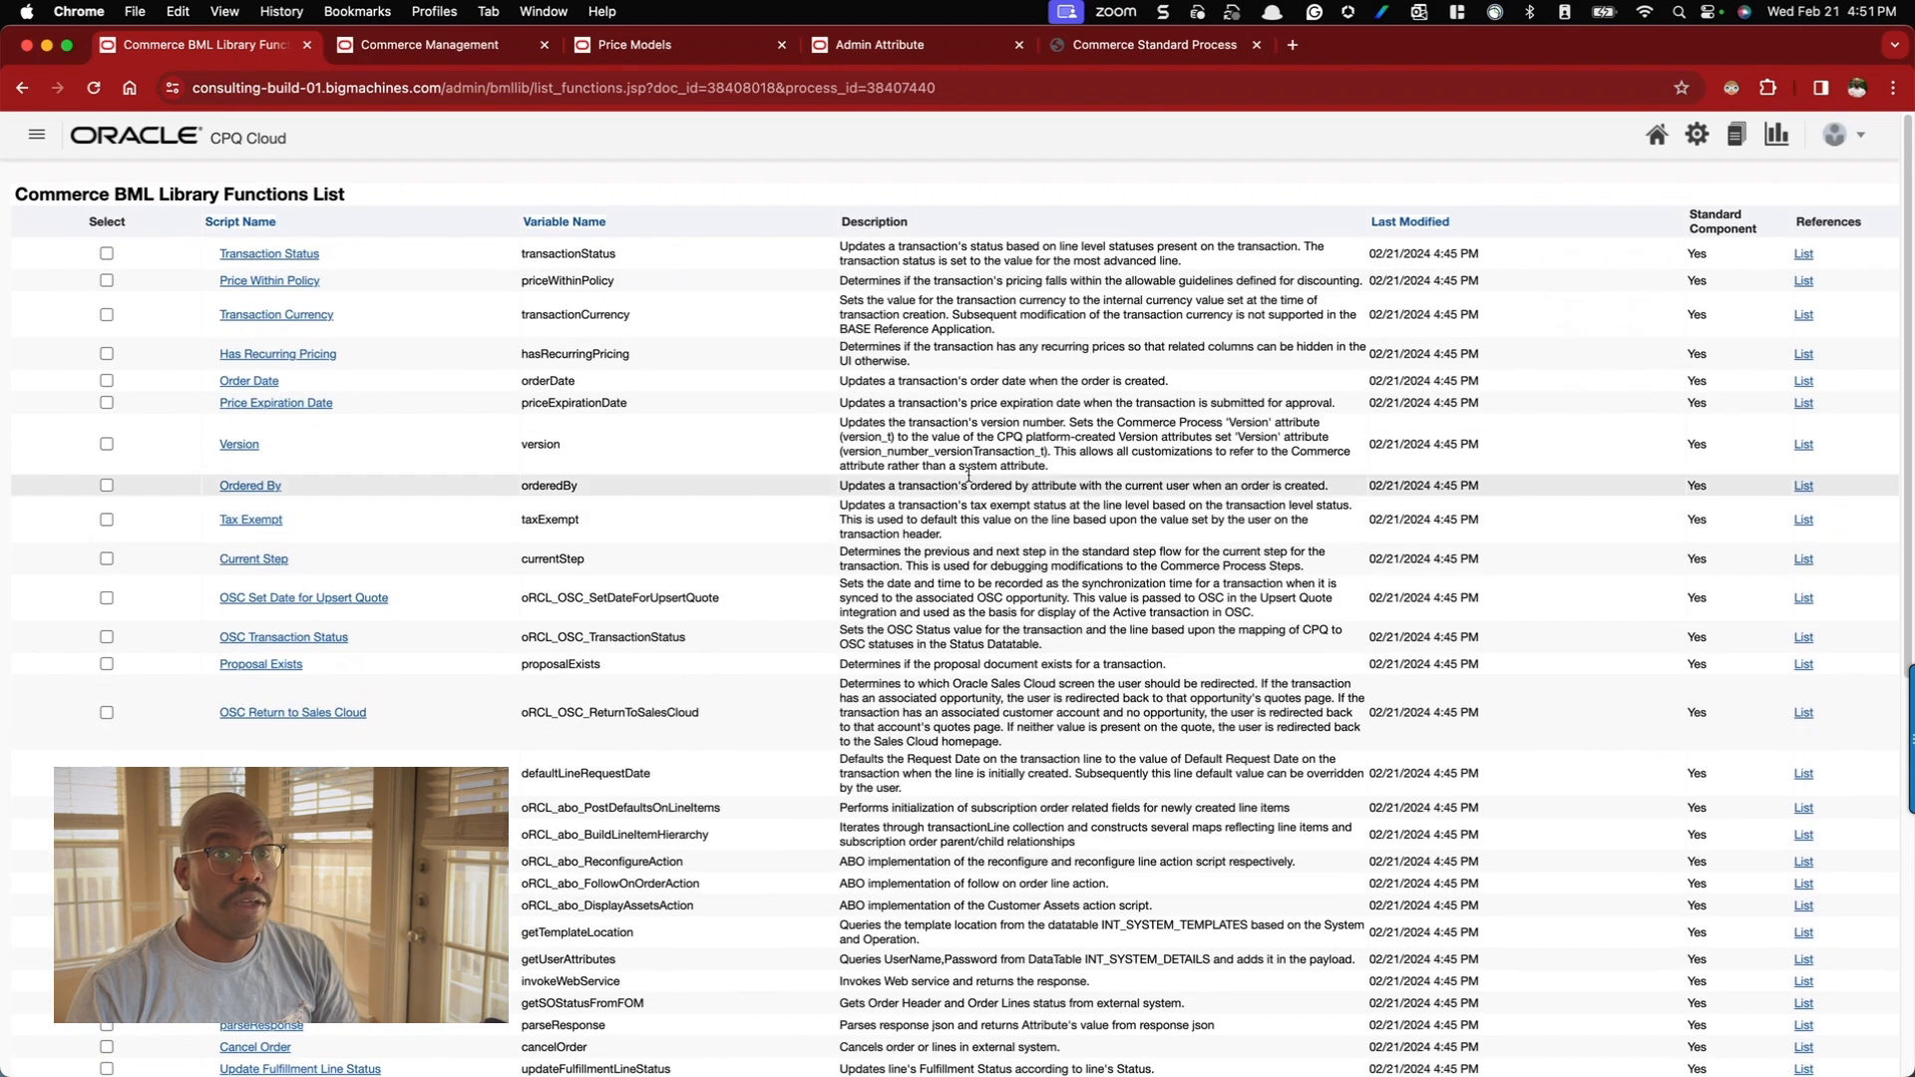
{"action": "left_click", "coordinate": [1697, 135], "text": "super"}
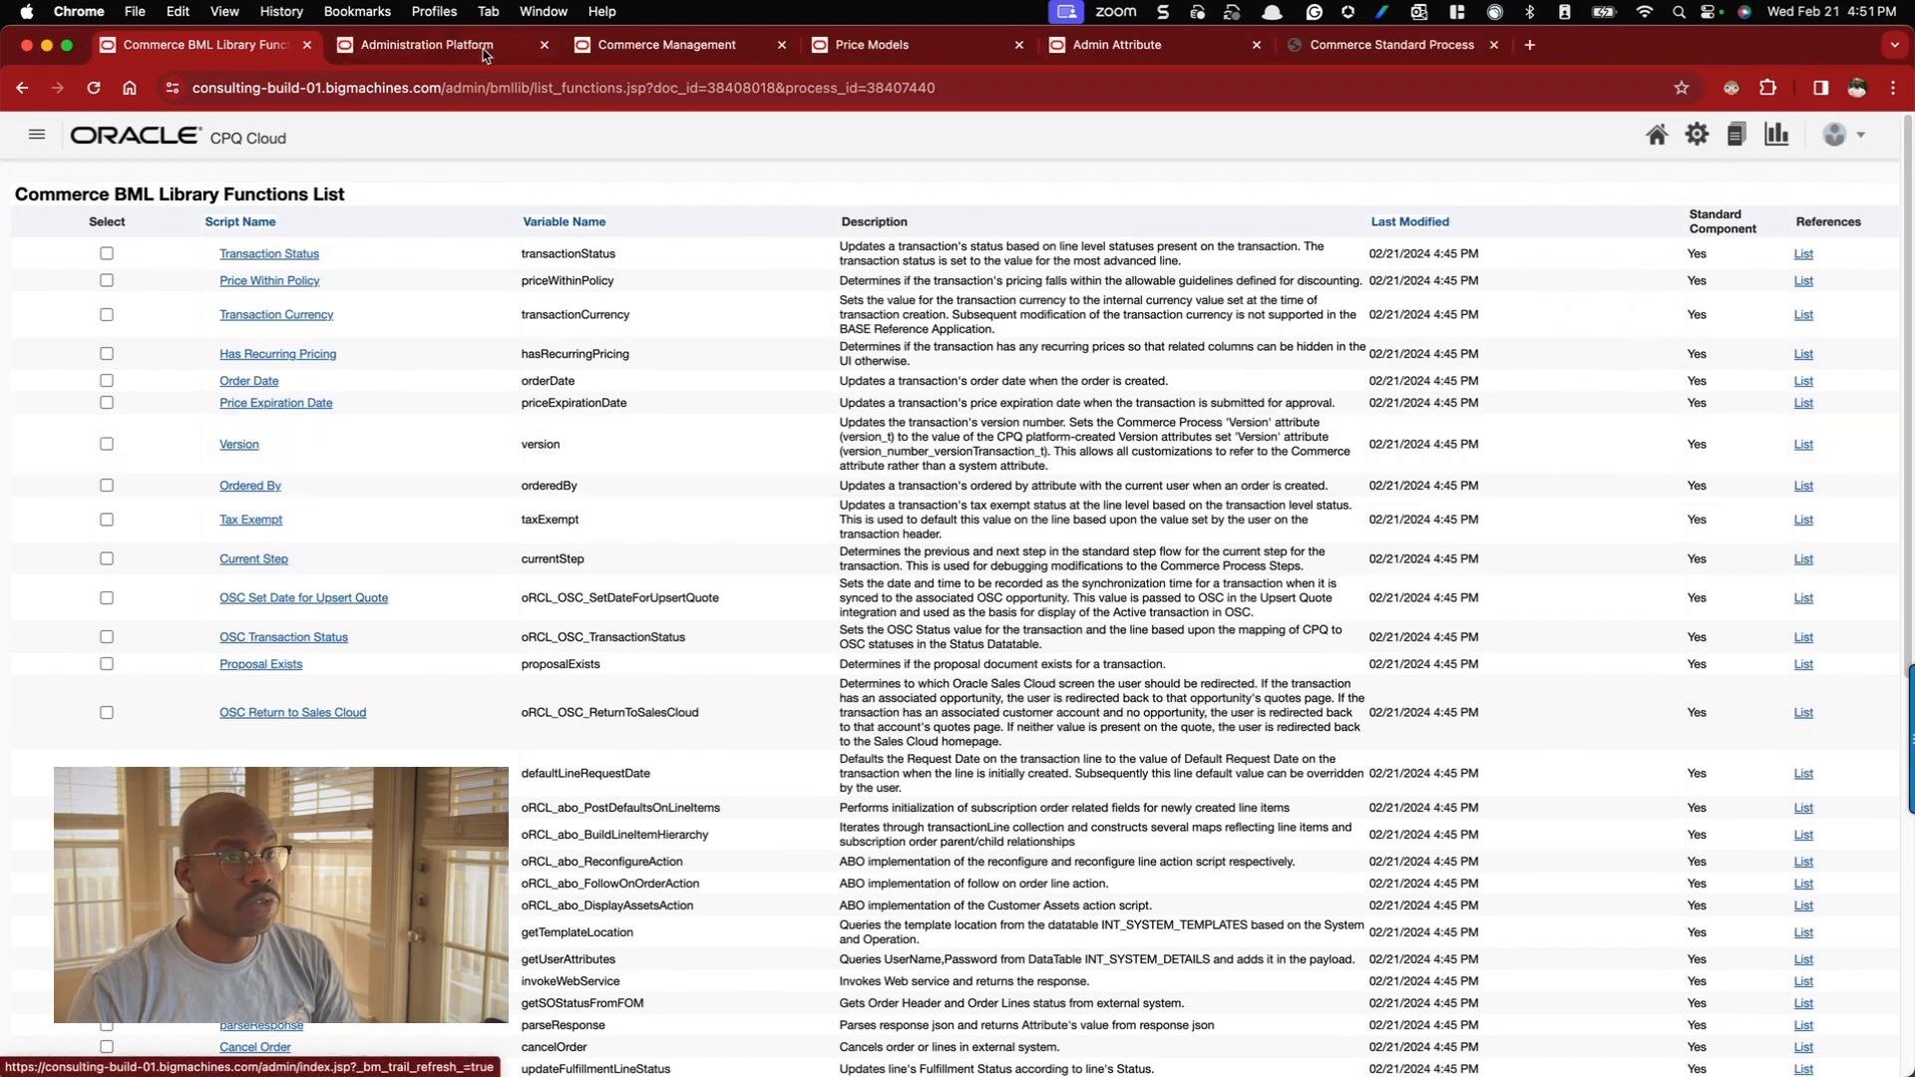
{"action": "key", "text": "ctrl+Tab"}
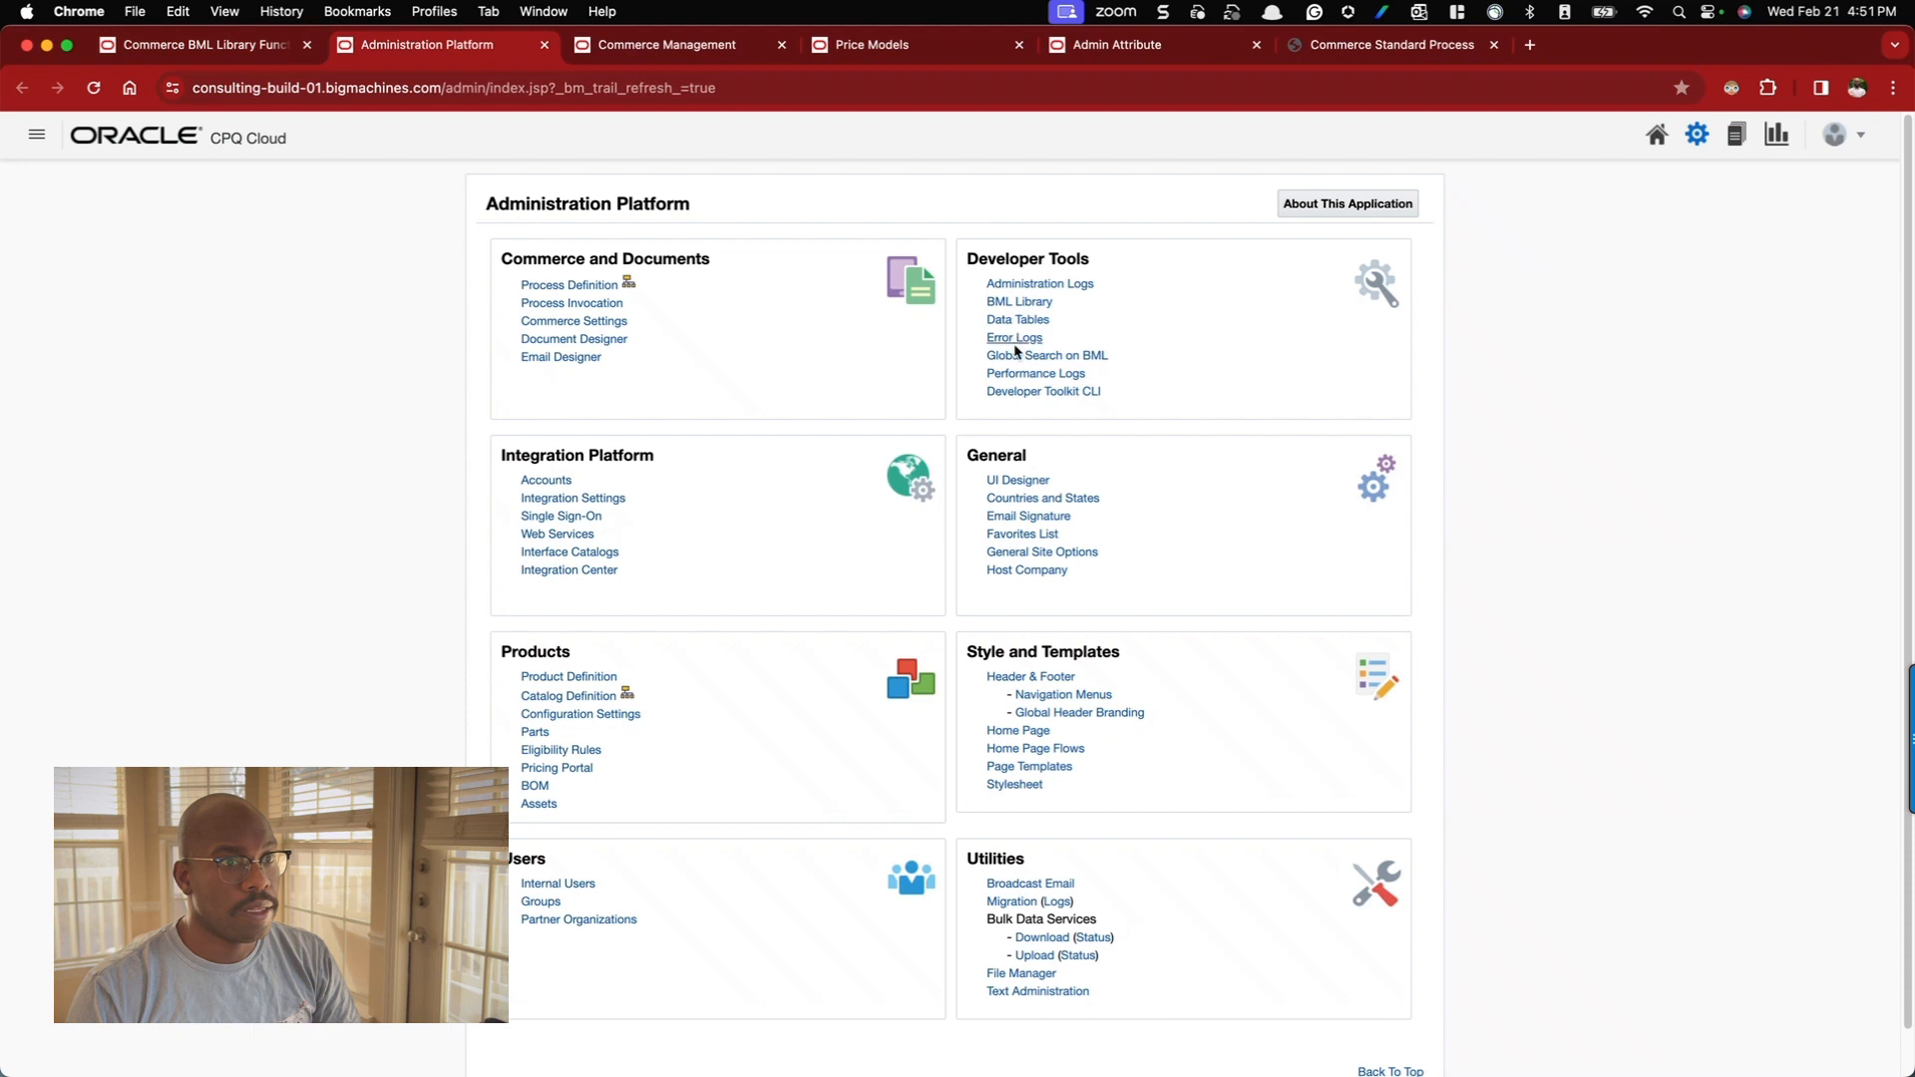
{"action": "left_click", "coordinate": [1017, 304]}
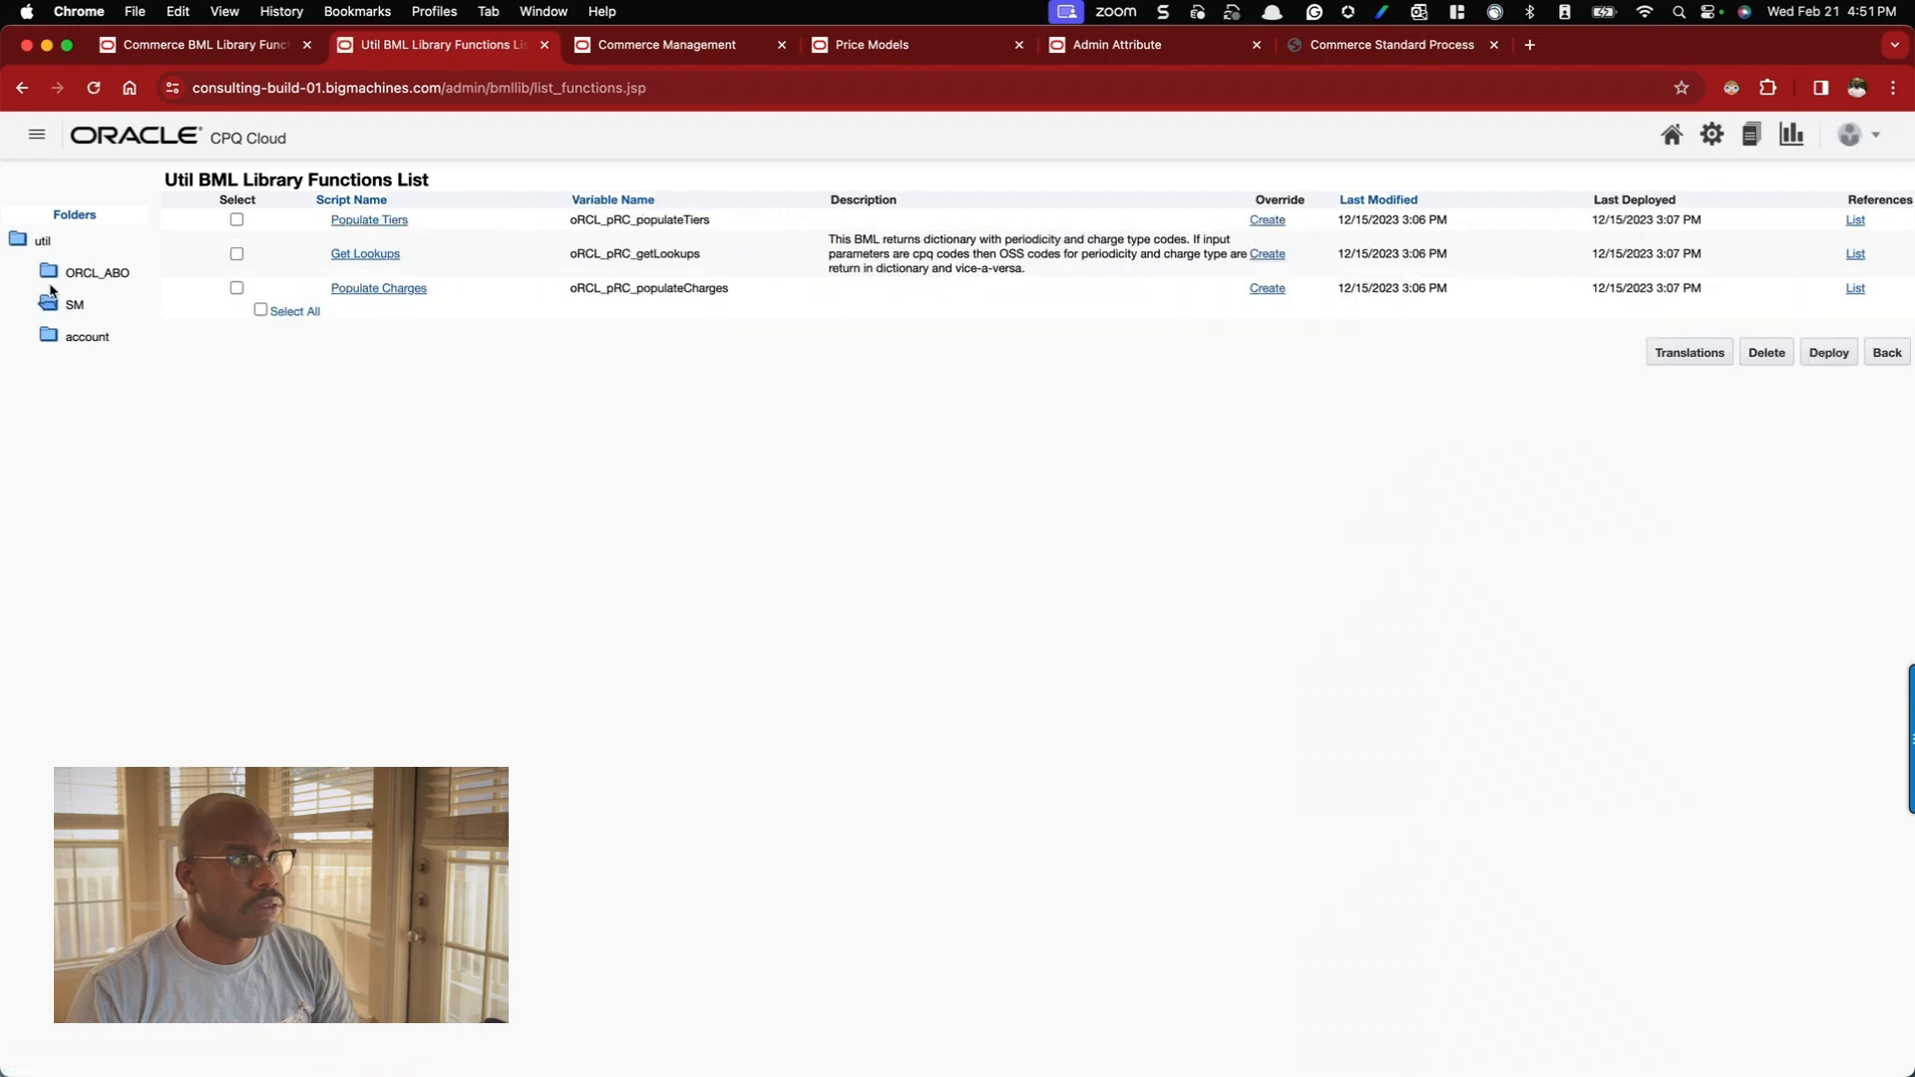
{"action": "left_click", "coordinate": [49, 274]}
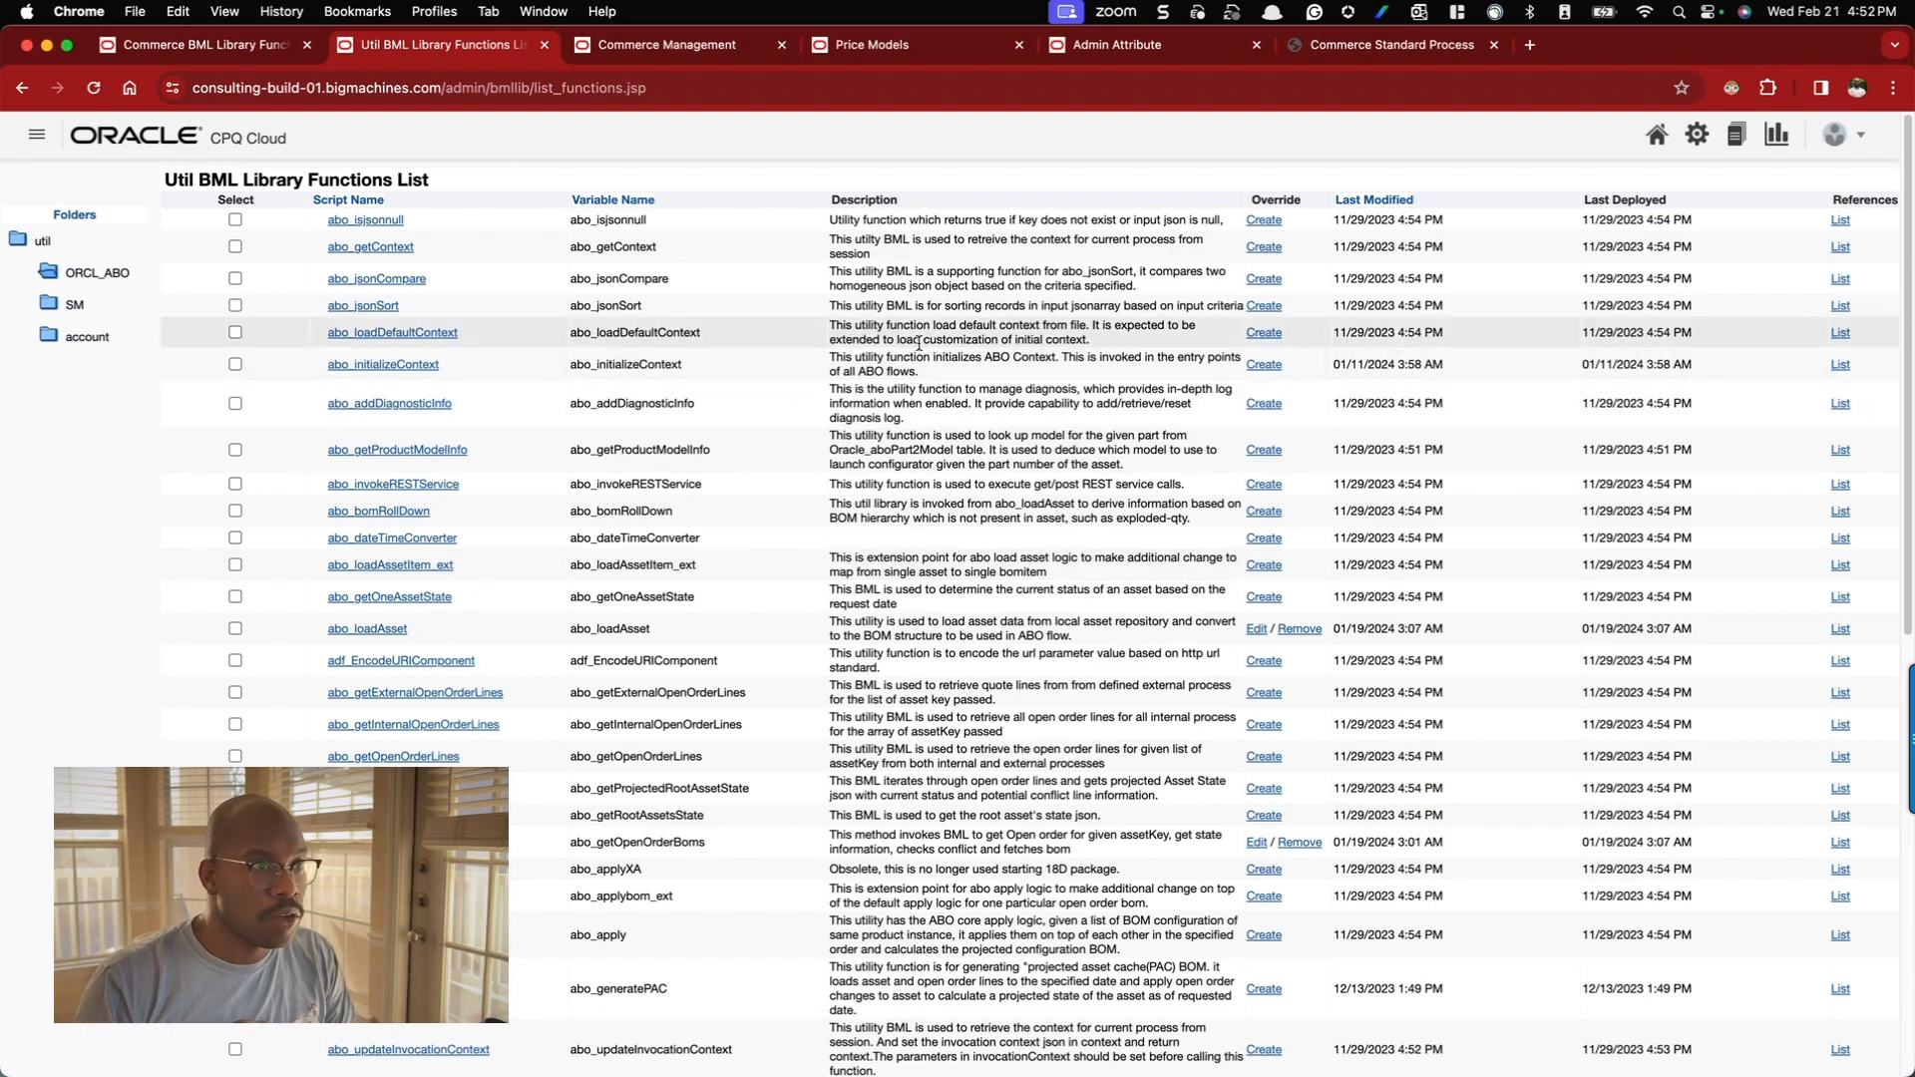
- Close the util BML Library tab and return from the commerce library functions to the document list
{"action": "left_click", "coordinate": [544, 46]}
{"action": "scroll", "coordinate": [507, 206], "scroll_direction": "down", "scroll_amount": 10}
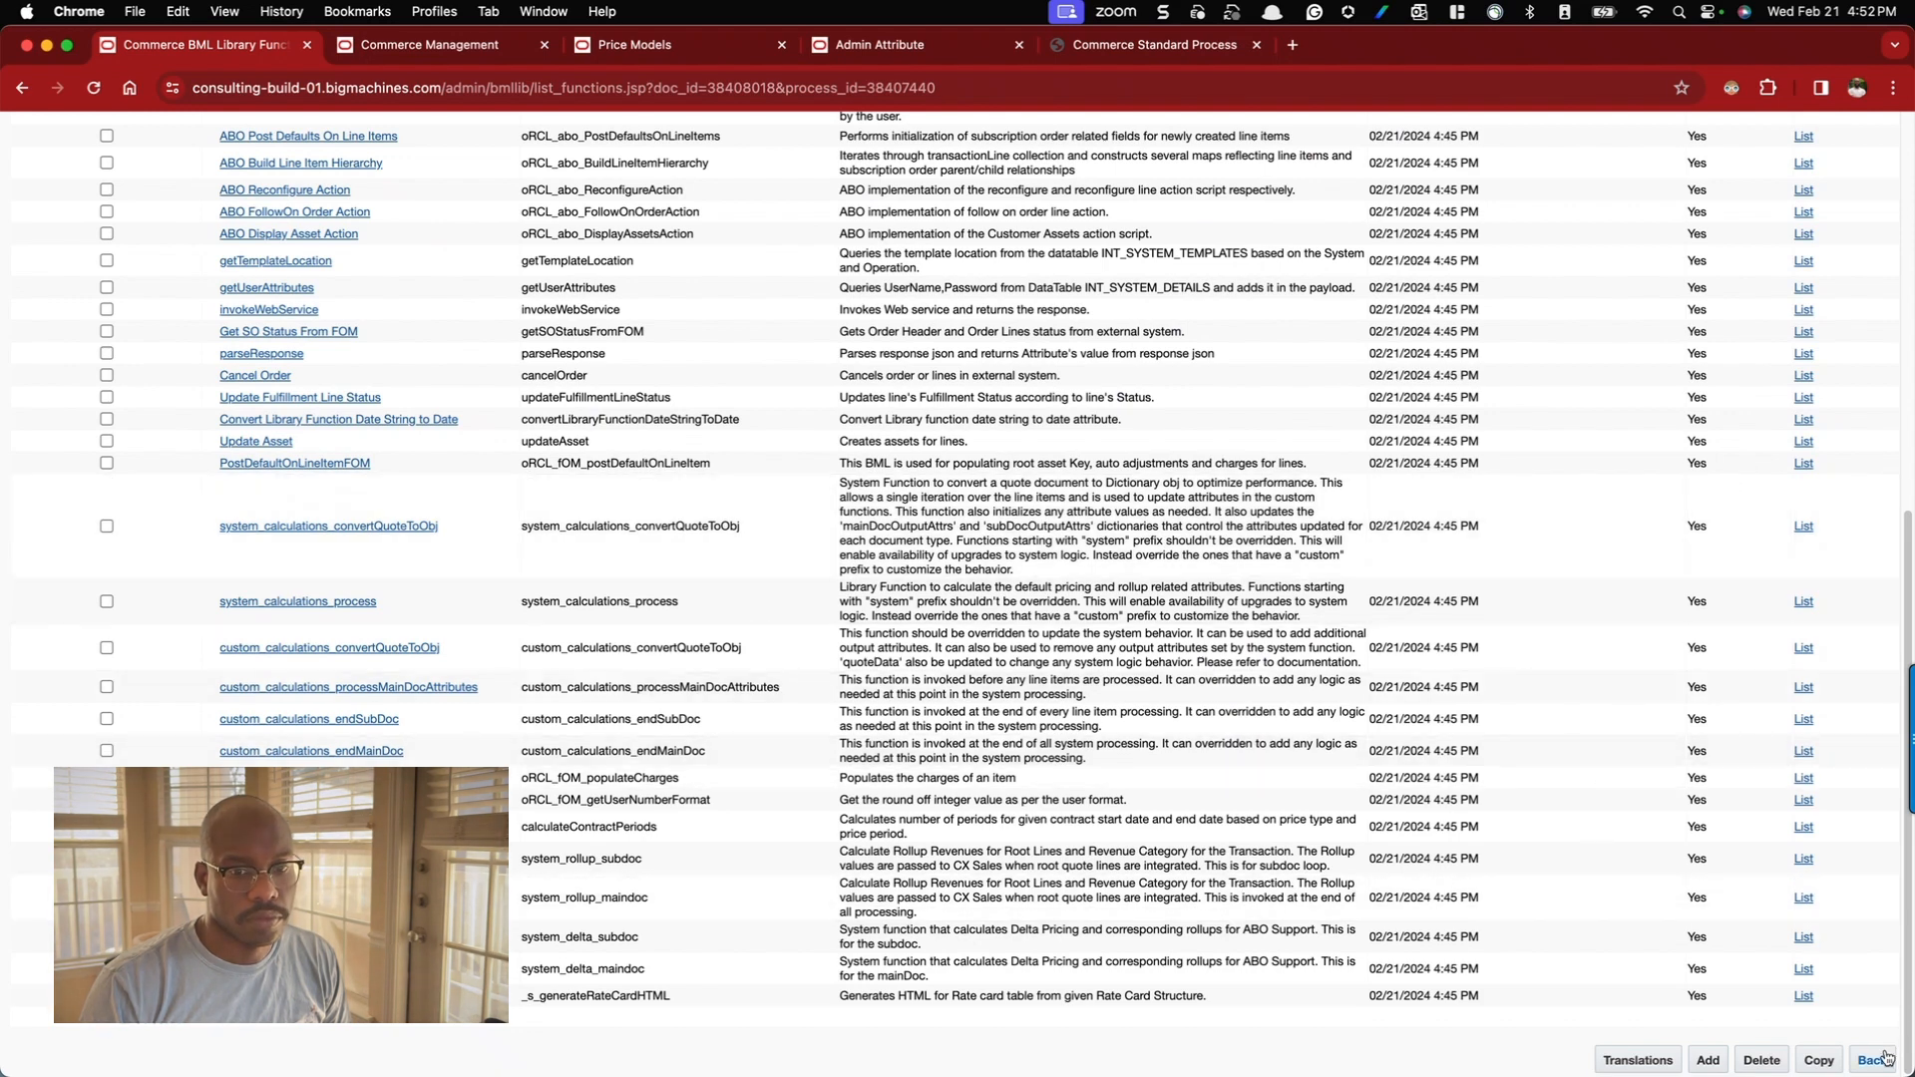
{"action": "left_click", "coordinate": [1883, 1059]}
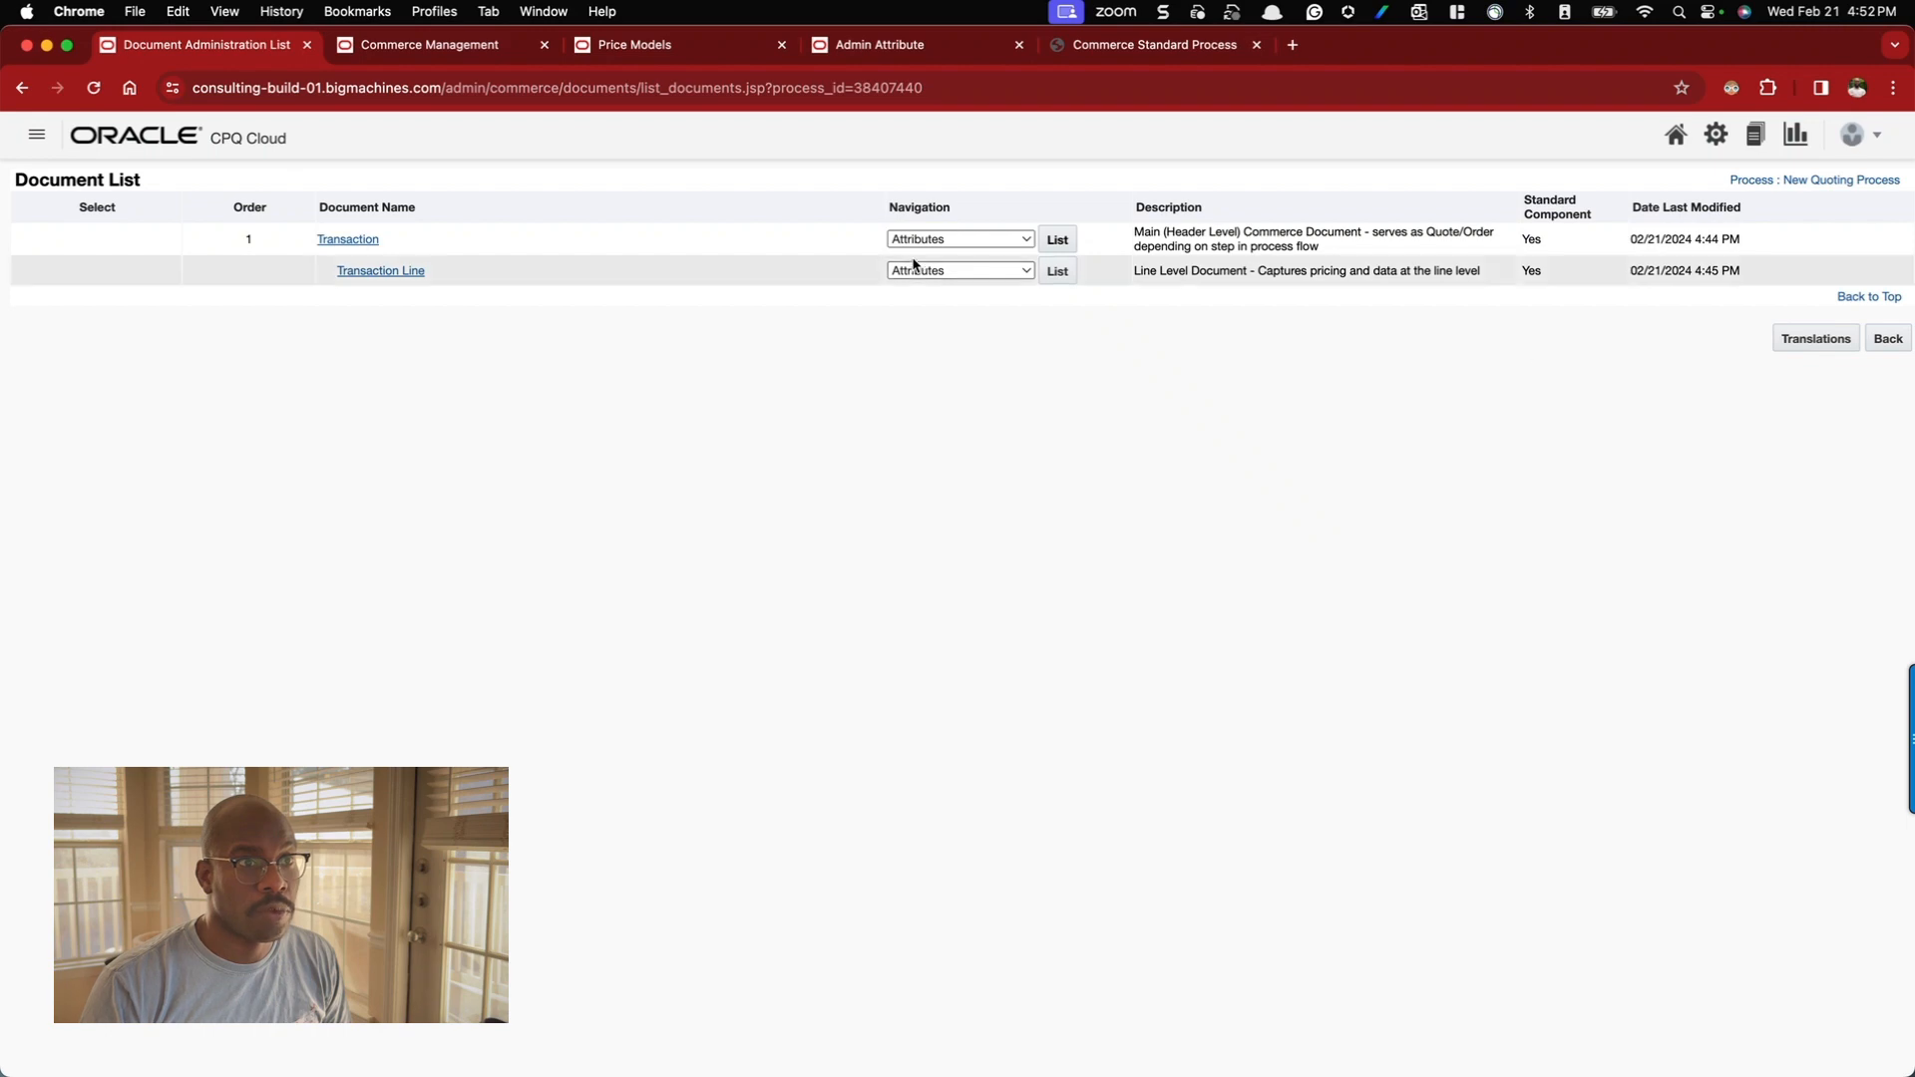
- Reopen the Transaction document's library functions, look through the list and its available operations, and go back to the document list
{"action": "left_click", "coordinate": [985, 239]}
{"action": "left_click", "coordinate": [964, 256]}
{"action": "left_click", "coordinate": [964, 240]}
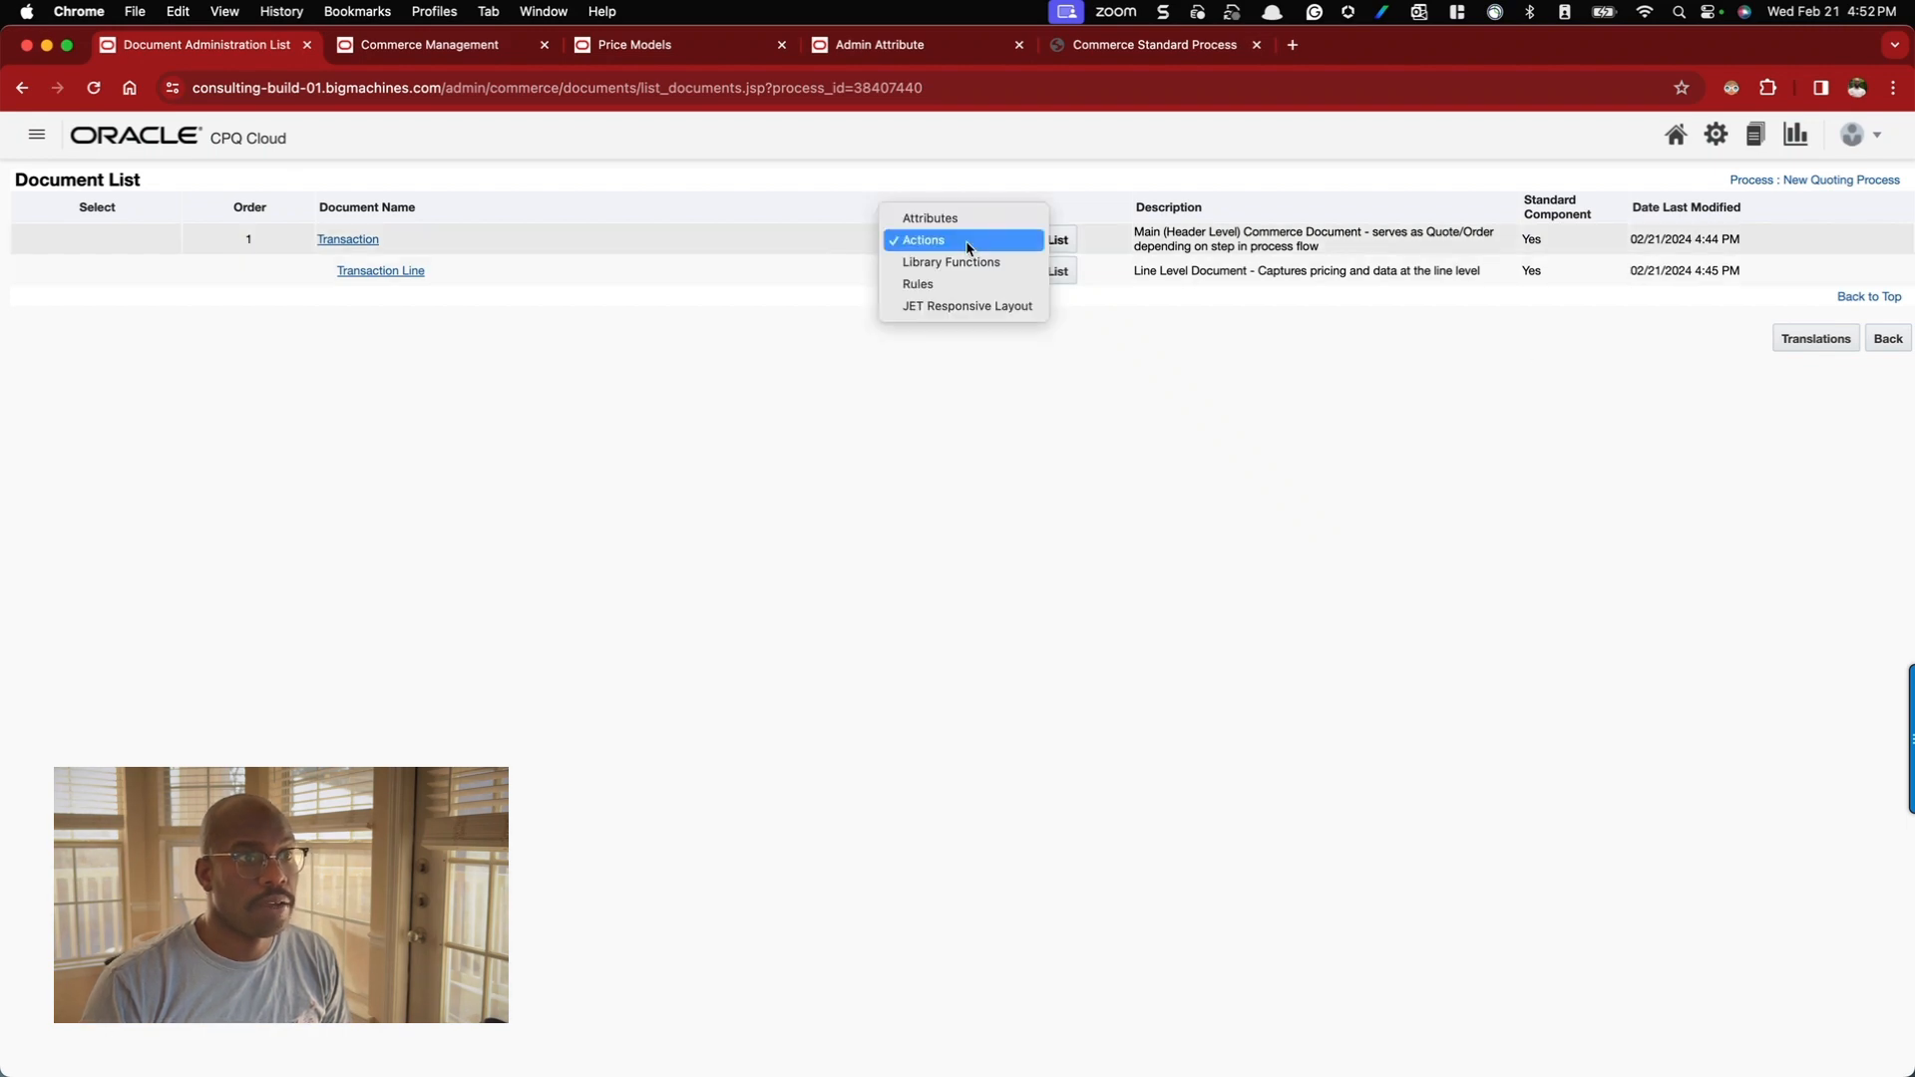
{"action": "left_click", "coordinate": [957, 262]}
{"action": "left_click", "coordinate": [1057, 239]}
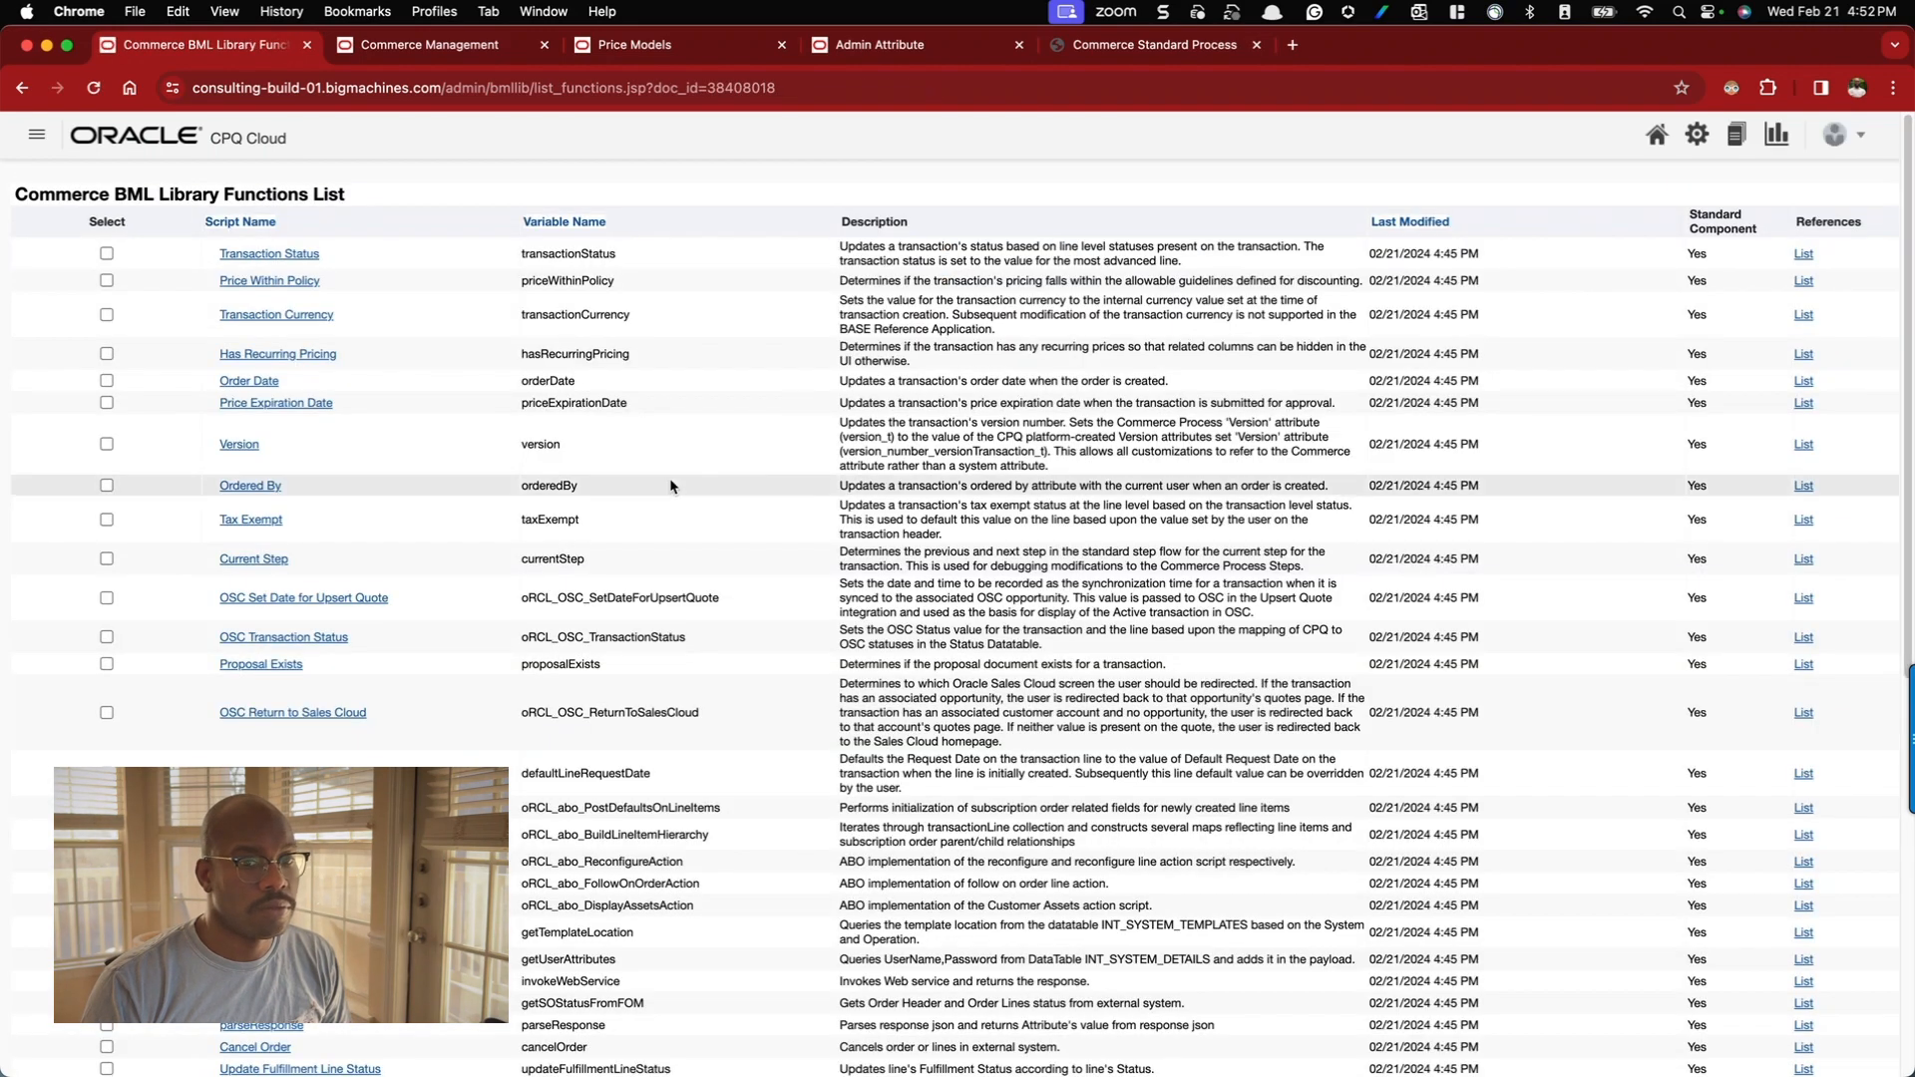
{"action": "scroll", "coordinate": [756, 558], "scroll_direction": "down", "scroll_amount": 10}
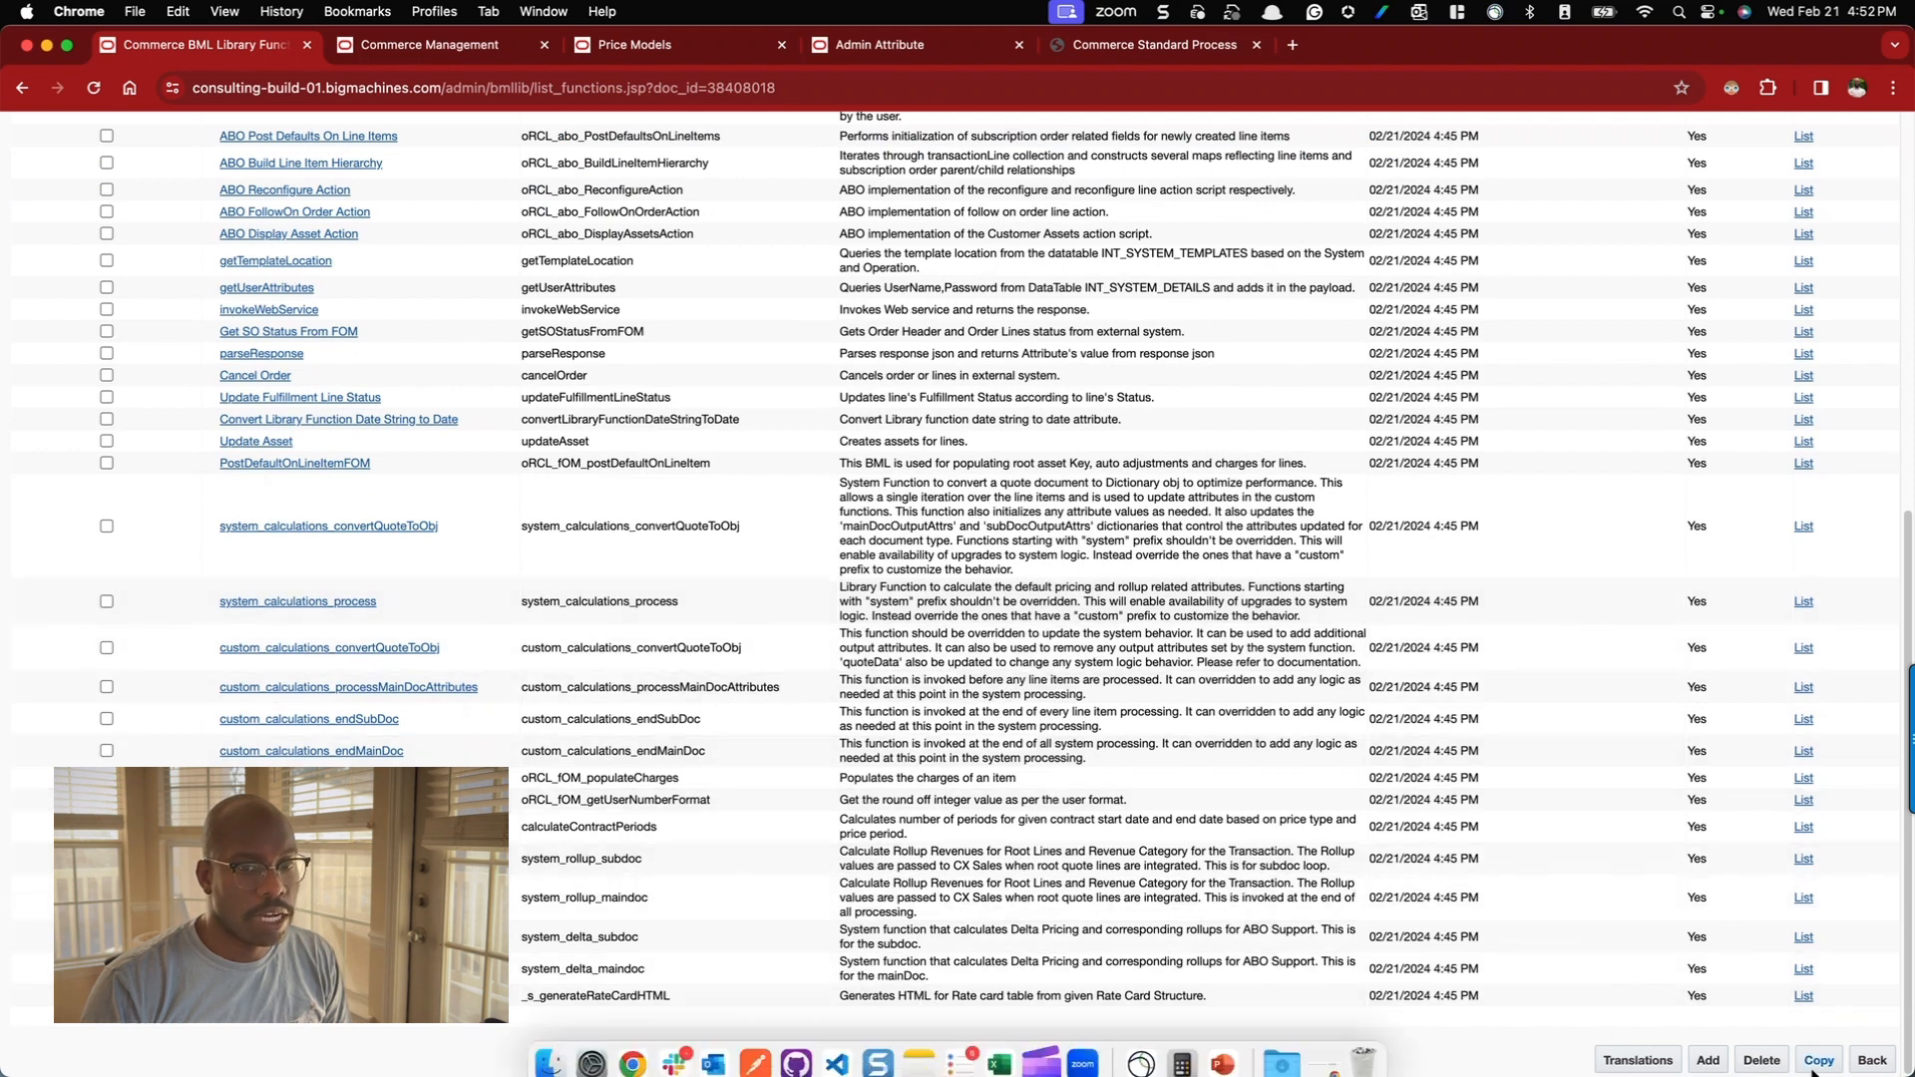
{"action": "left_click", "coordinate": [1869, 1059]}
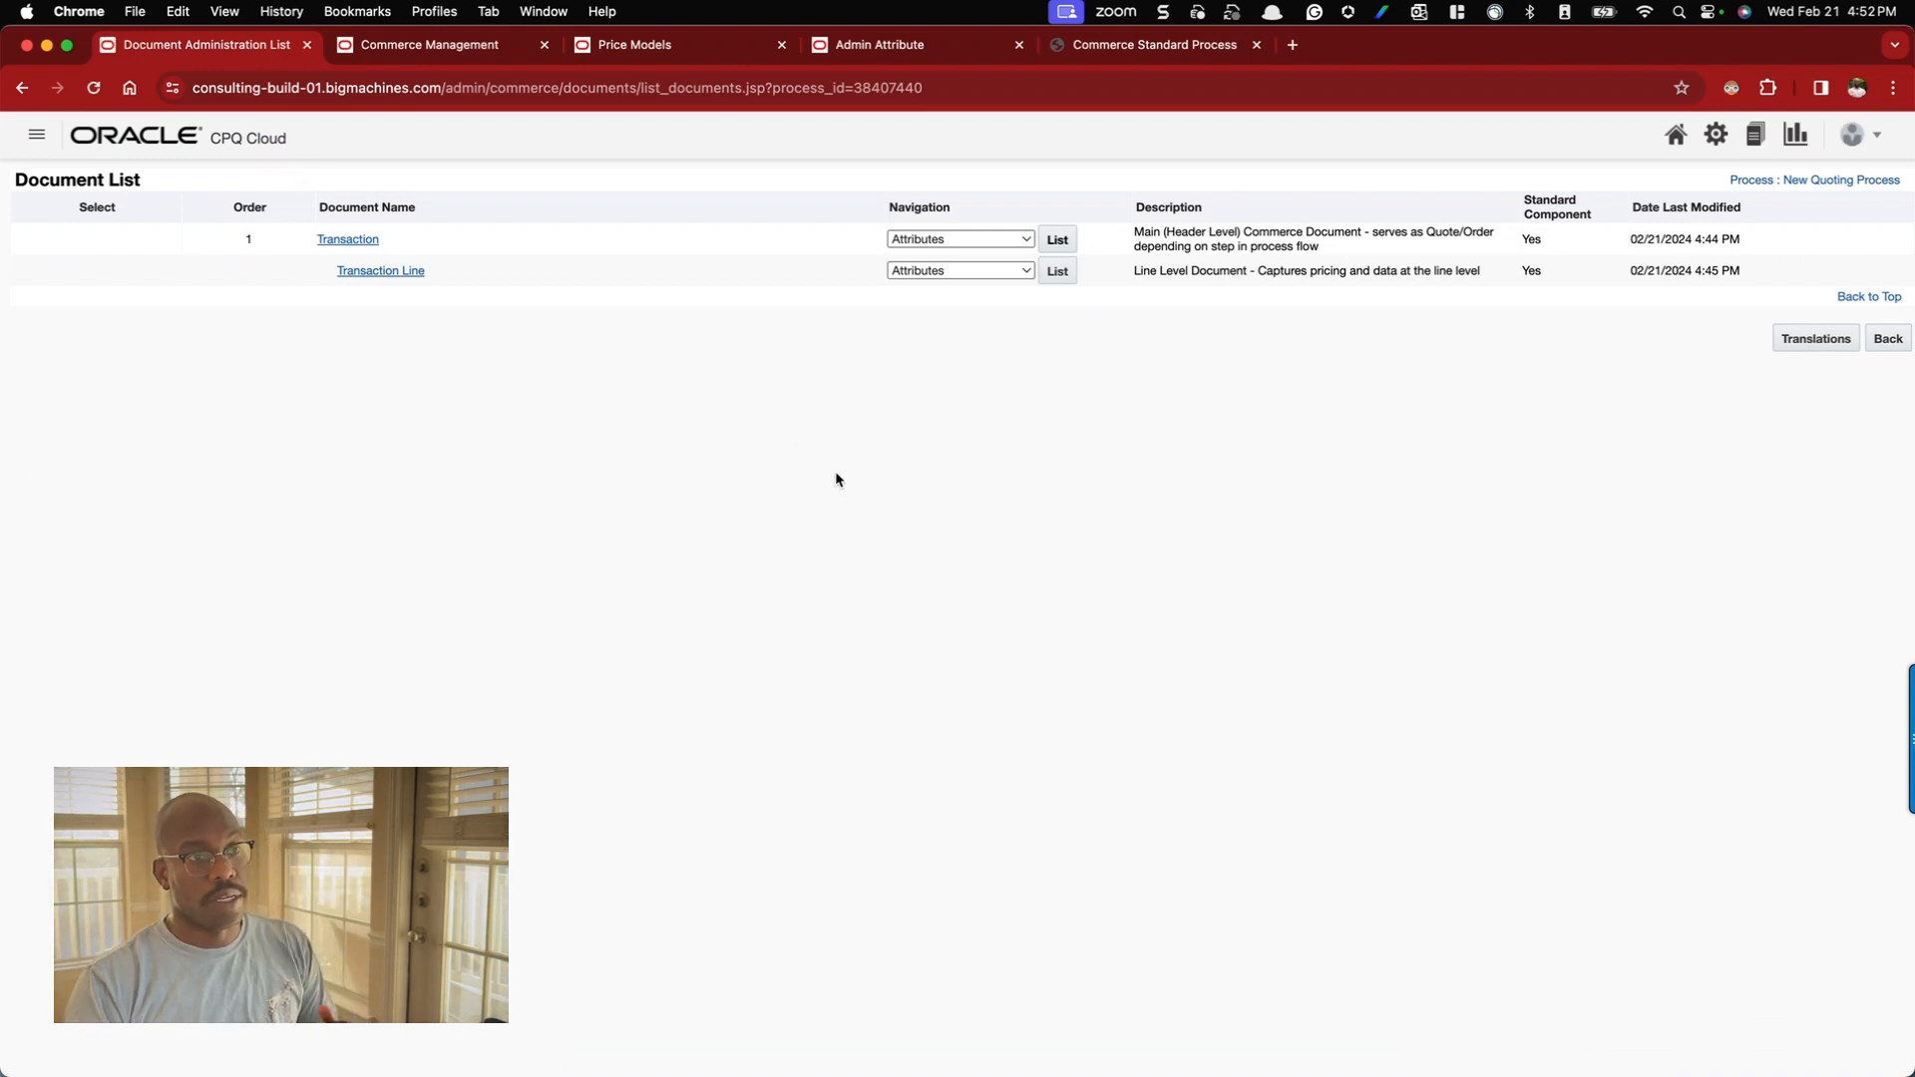
- Return from the document list to the processes and open the workflow steps of New Quoting Process
{"action": "left_click", "coordinate": [1012, 239]}
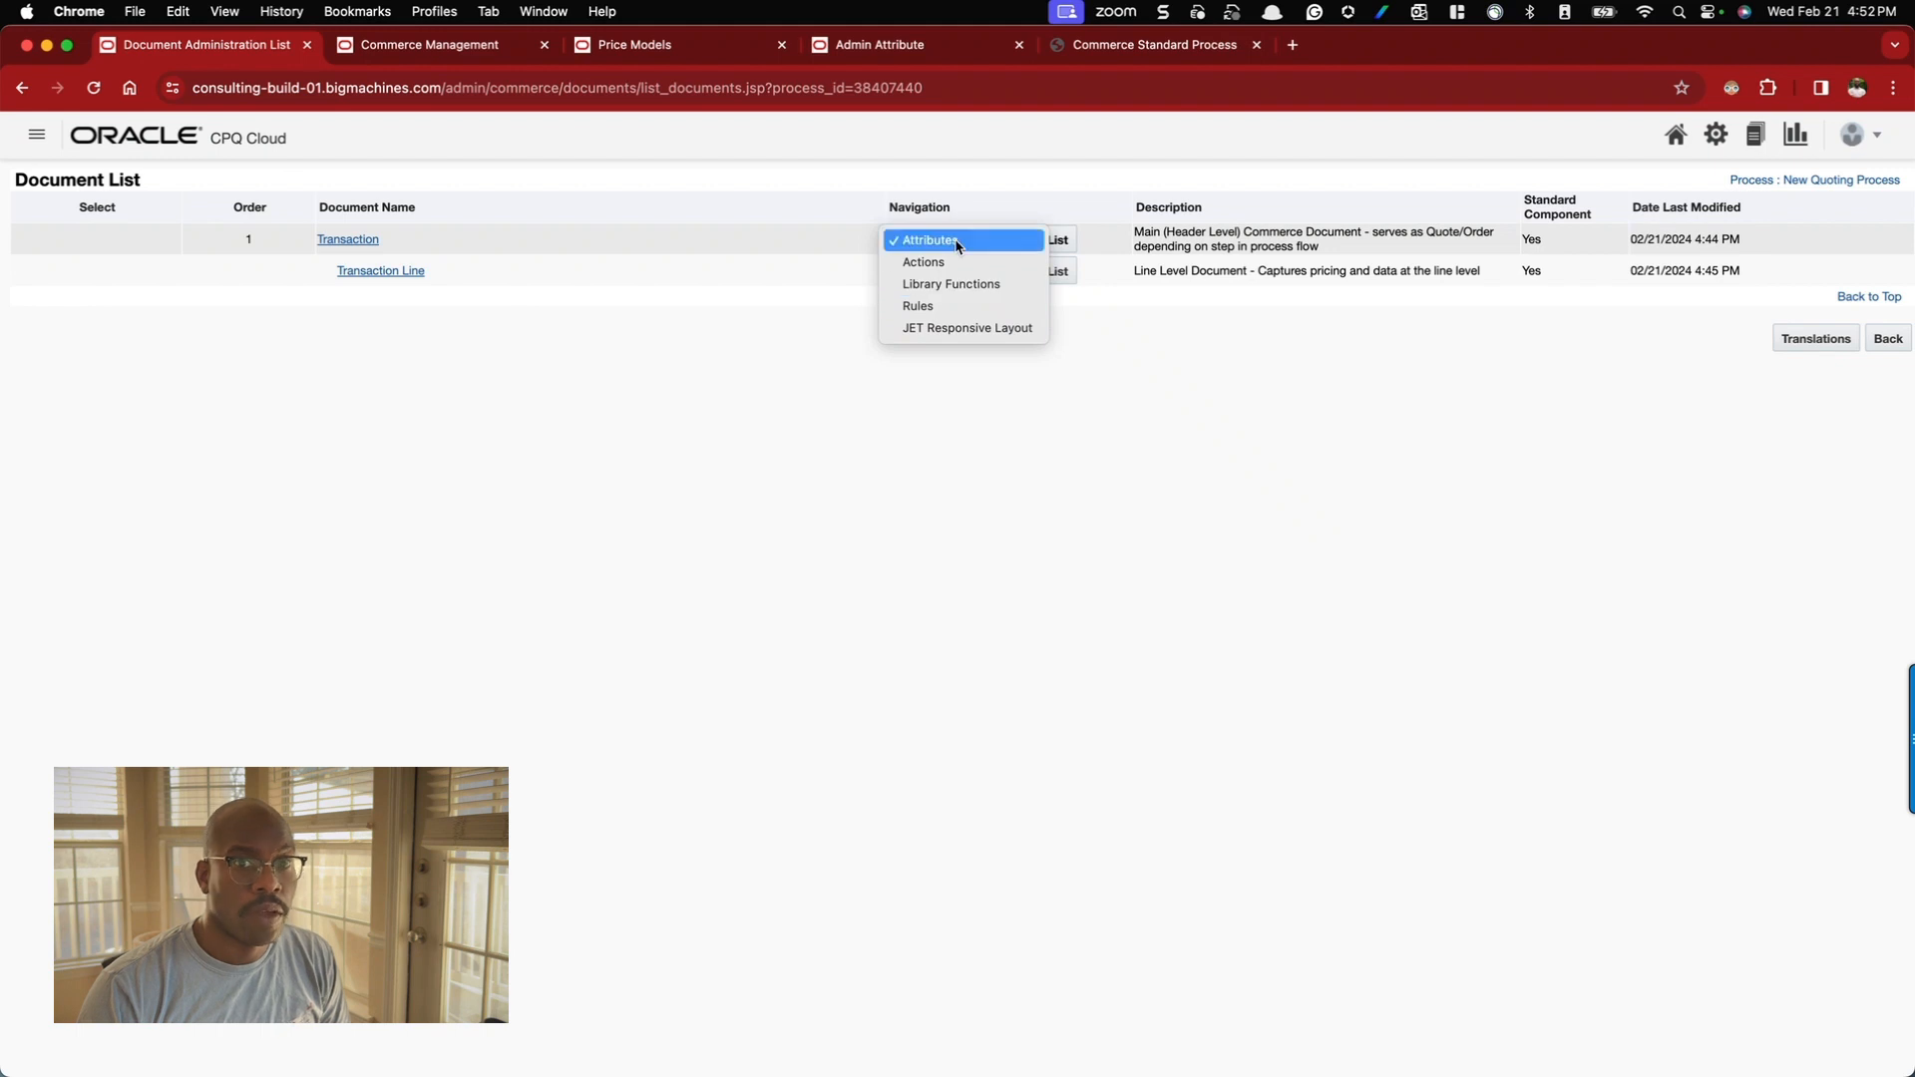
{"action": "left_click", "coordinate": [960, 242]}
{"action": "left_click", "coordinate": [1886, 340]}
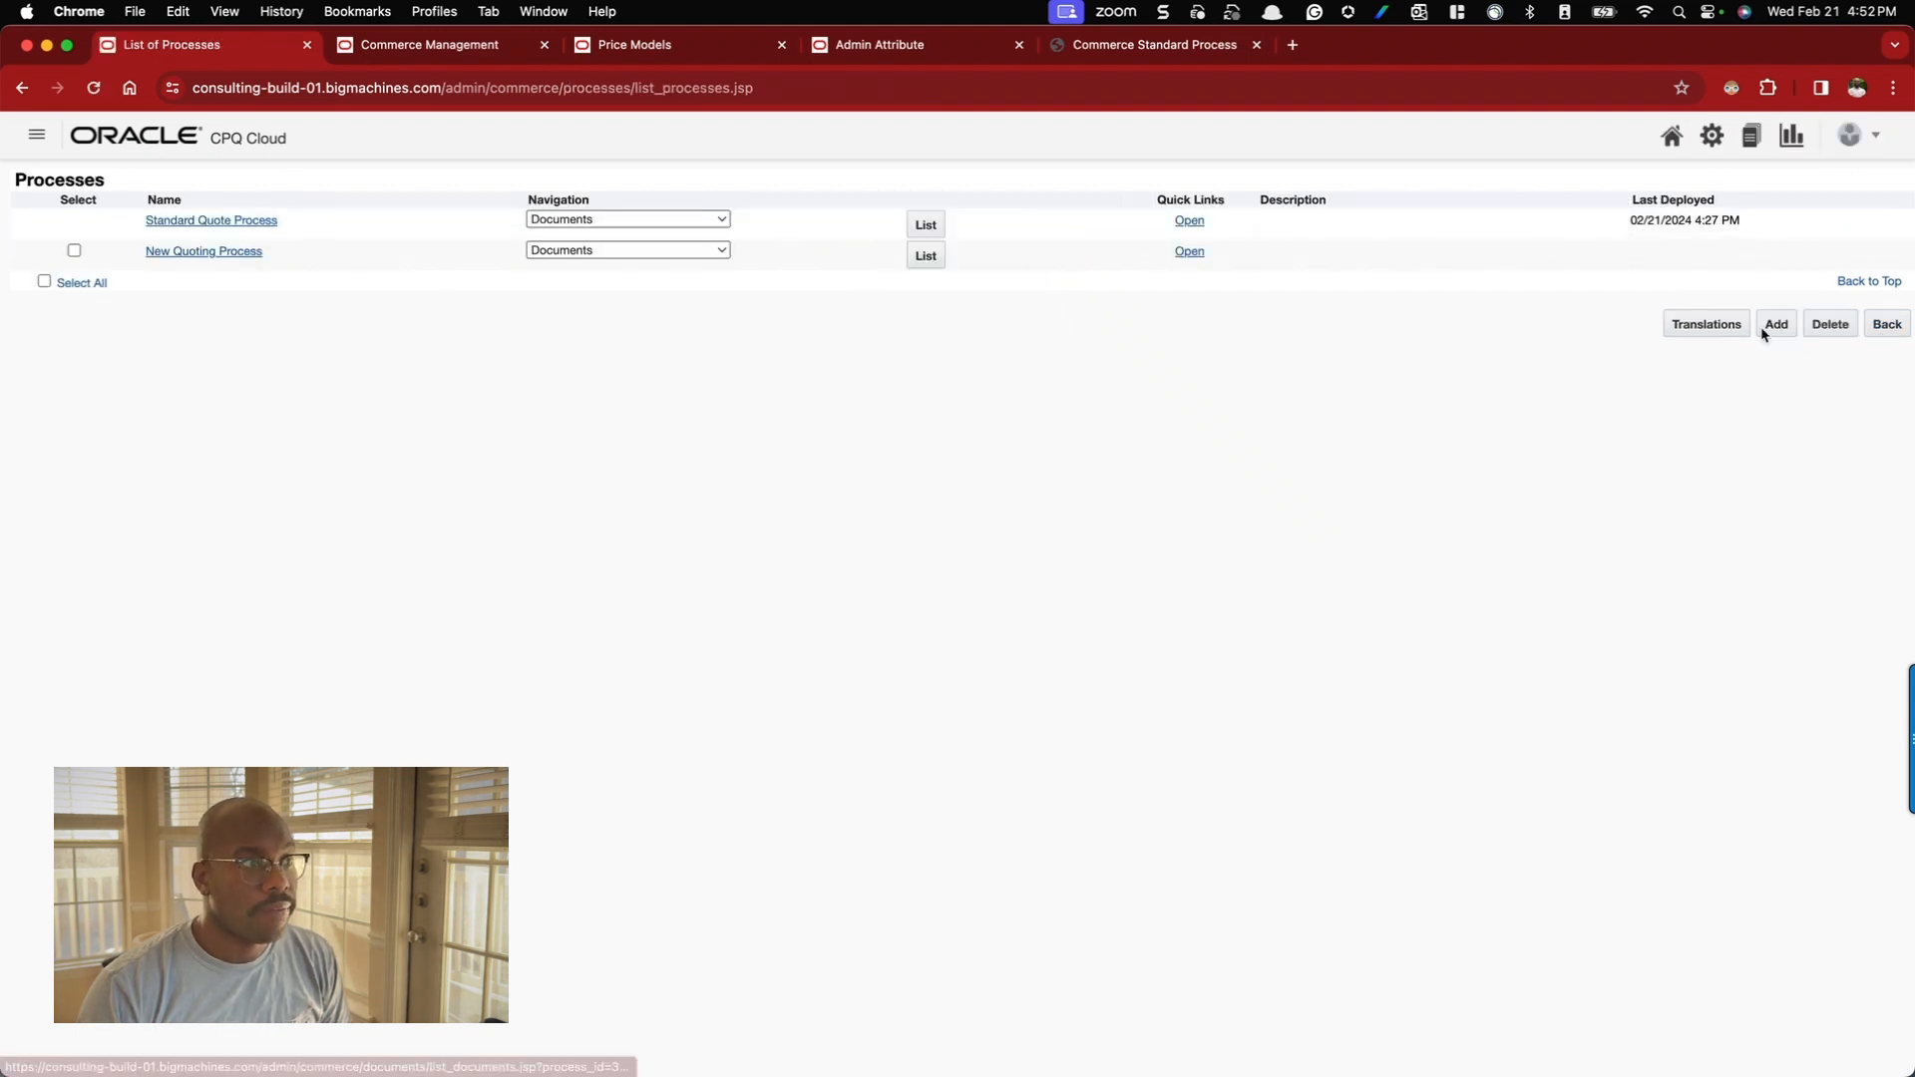
{"action": "left_click", "coordinate": [583, 249]}
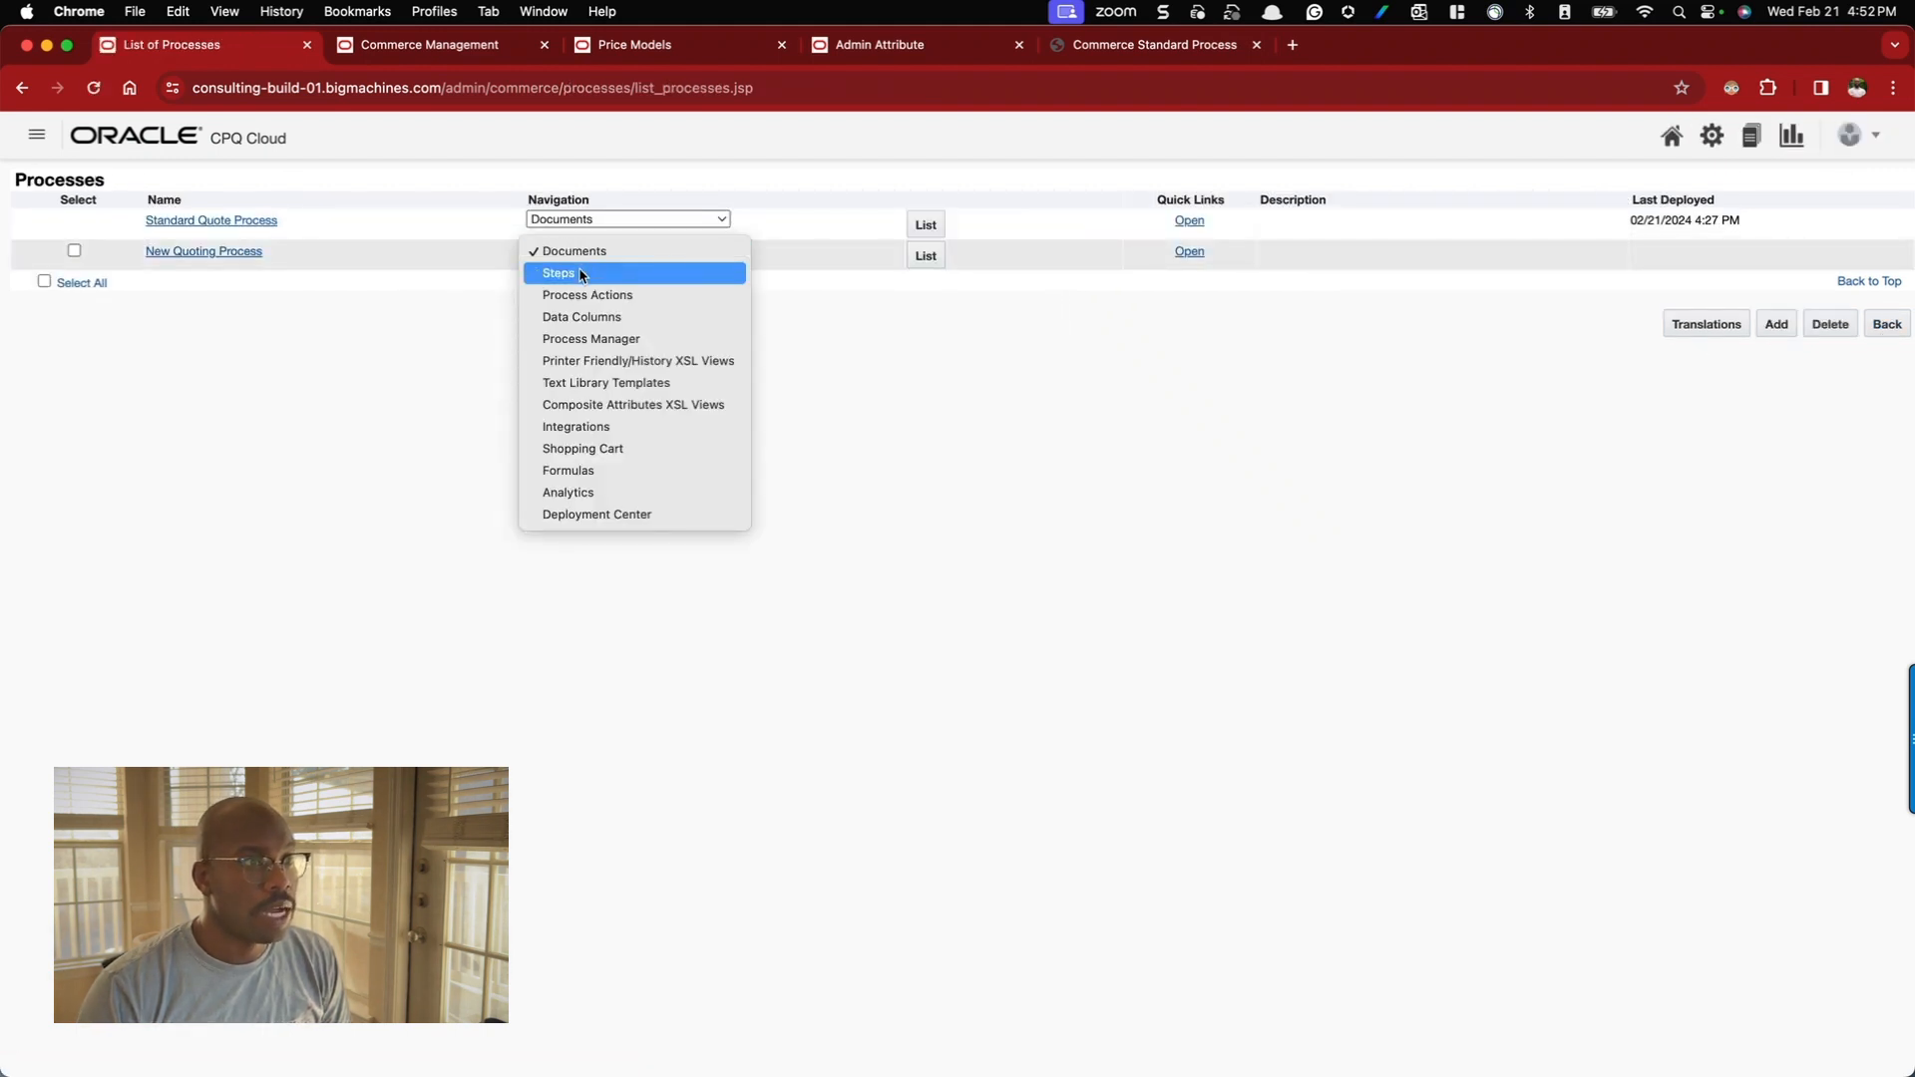
{"action": "left_click", "coordinate": [583, 272]}
{"action": "left_click", "coordinate": [931, 255]}
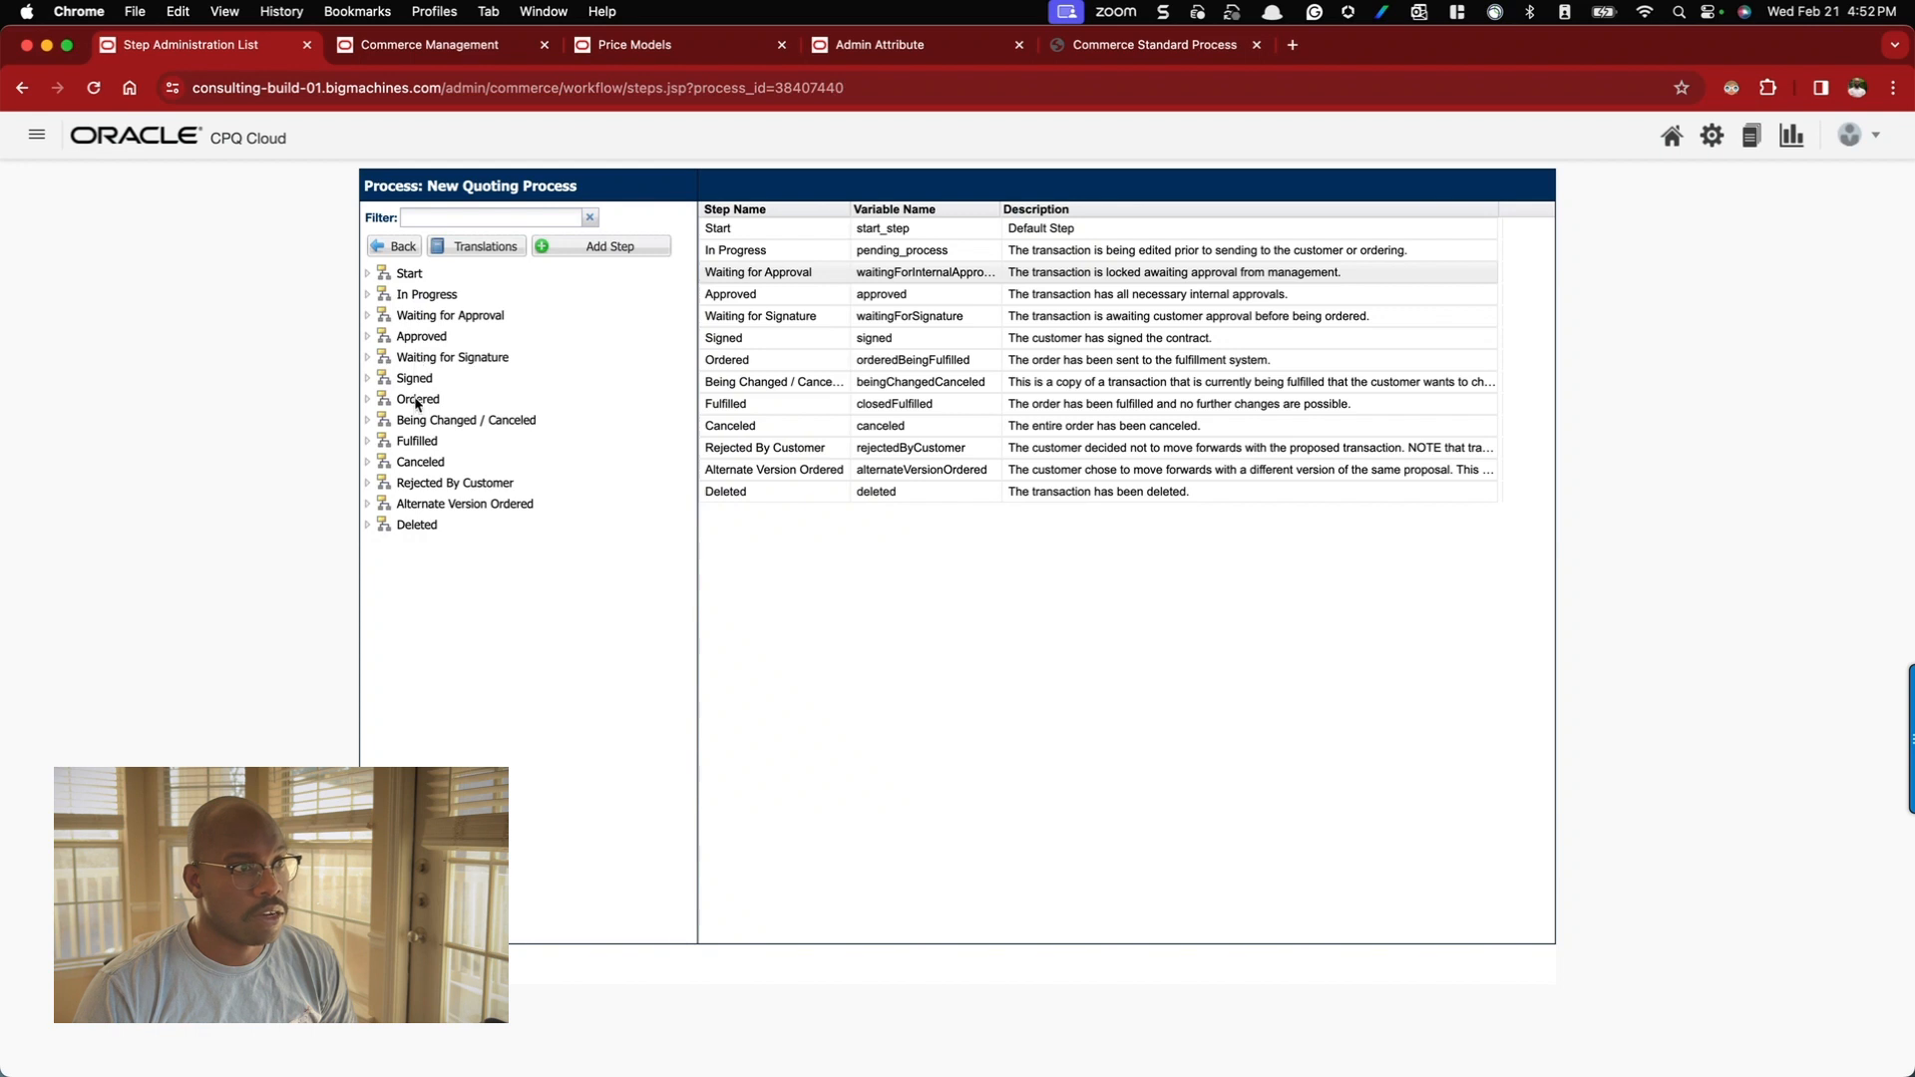
- Expand the Start and In Progress steps and list the actions under the In Progress step's Admin profile
{"action": "left_click", "coordinate": [368, 274]}
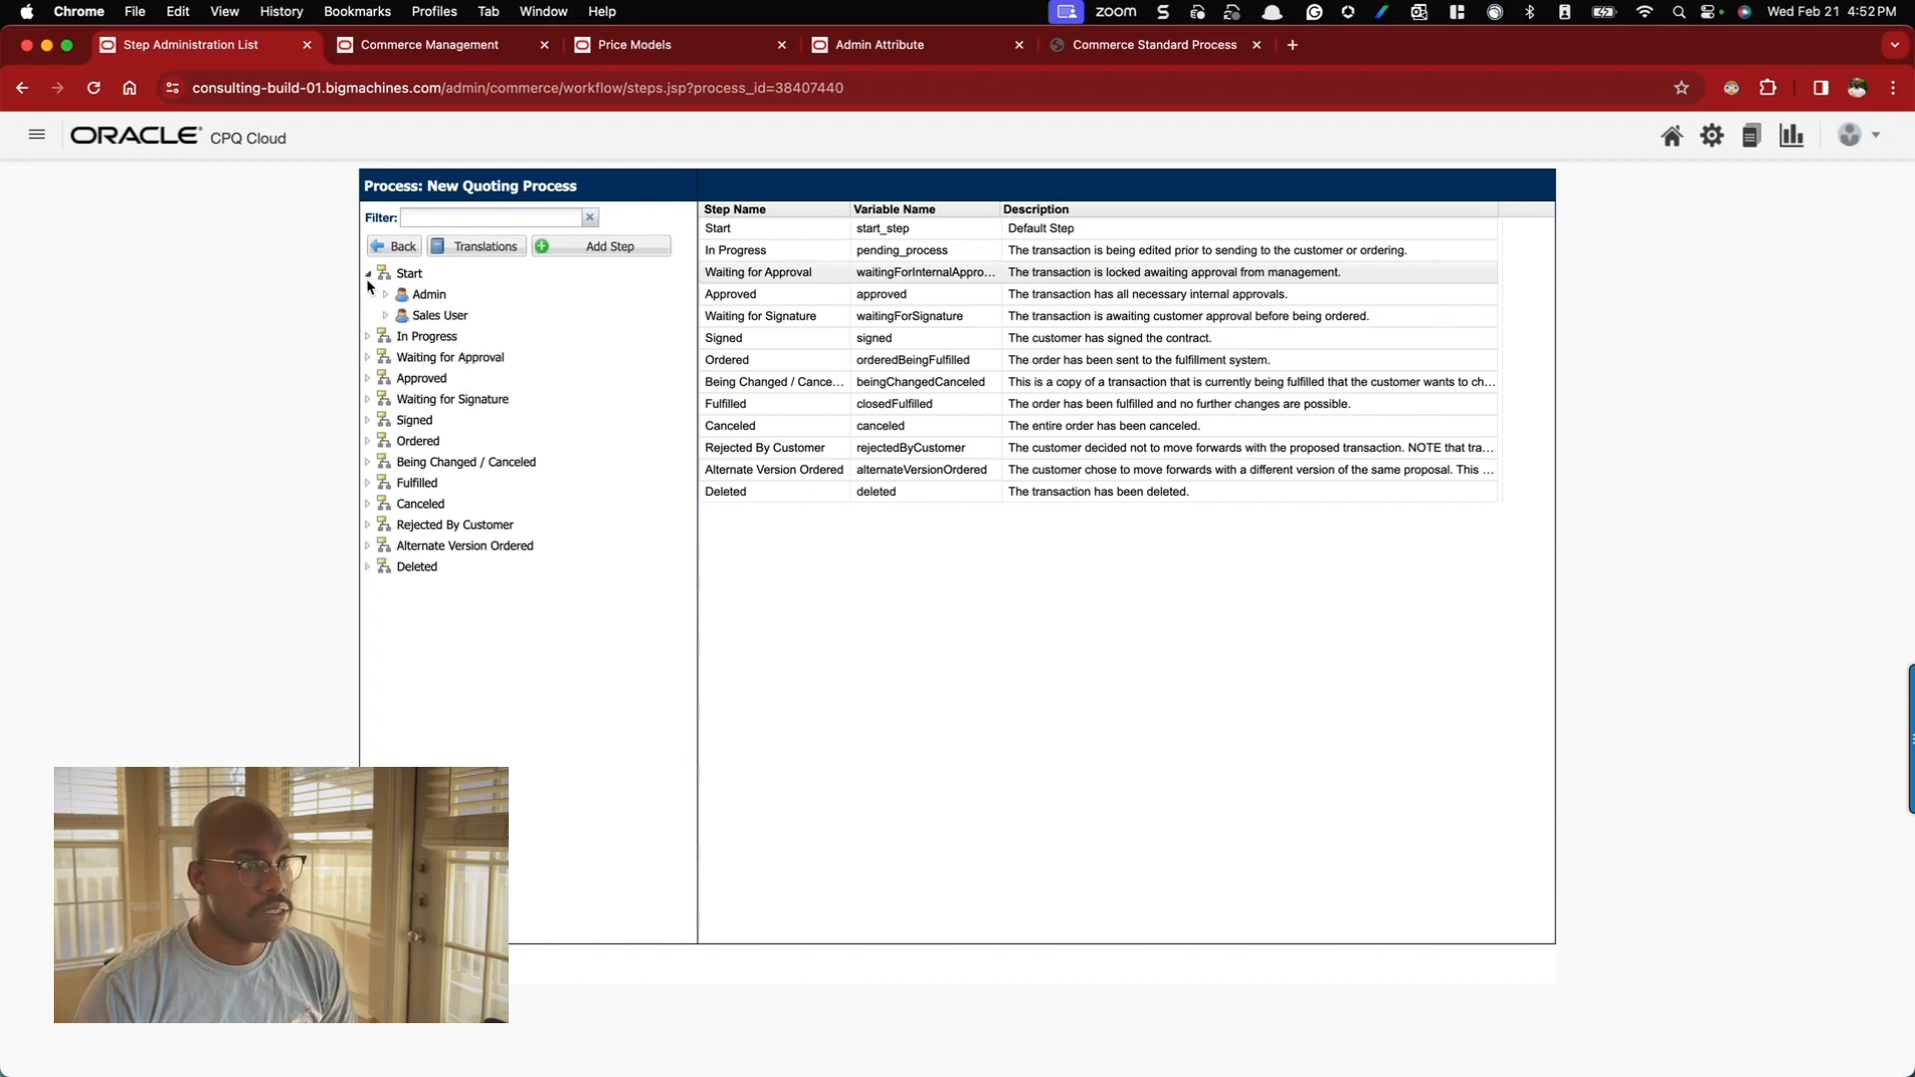
{"action": "left_click", "coordinate": [368, 337]}
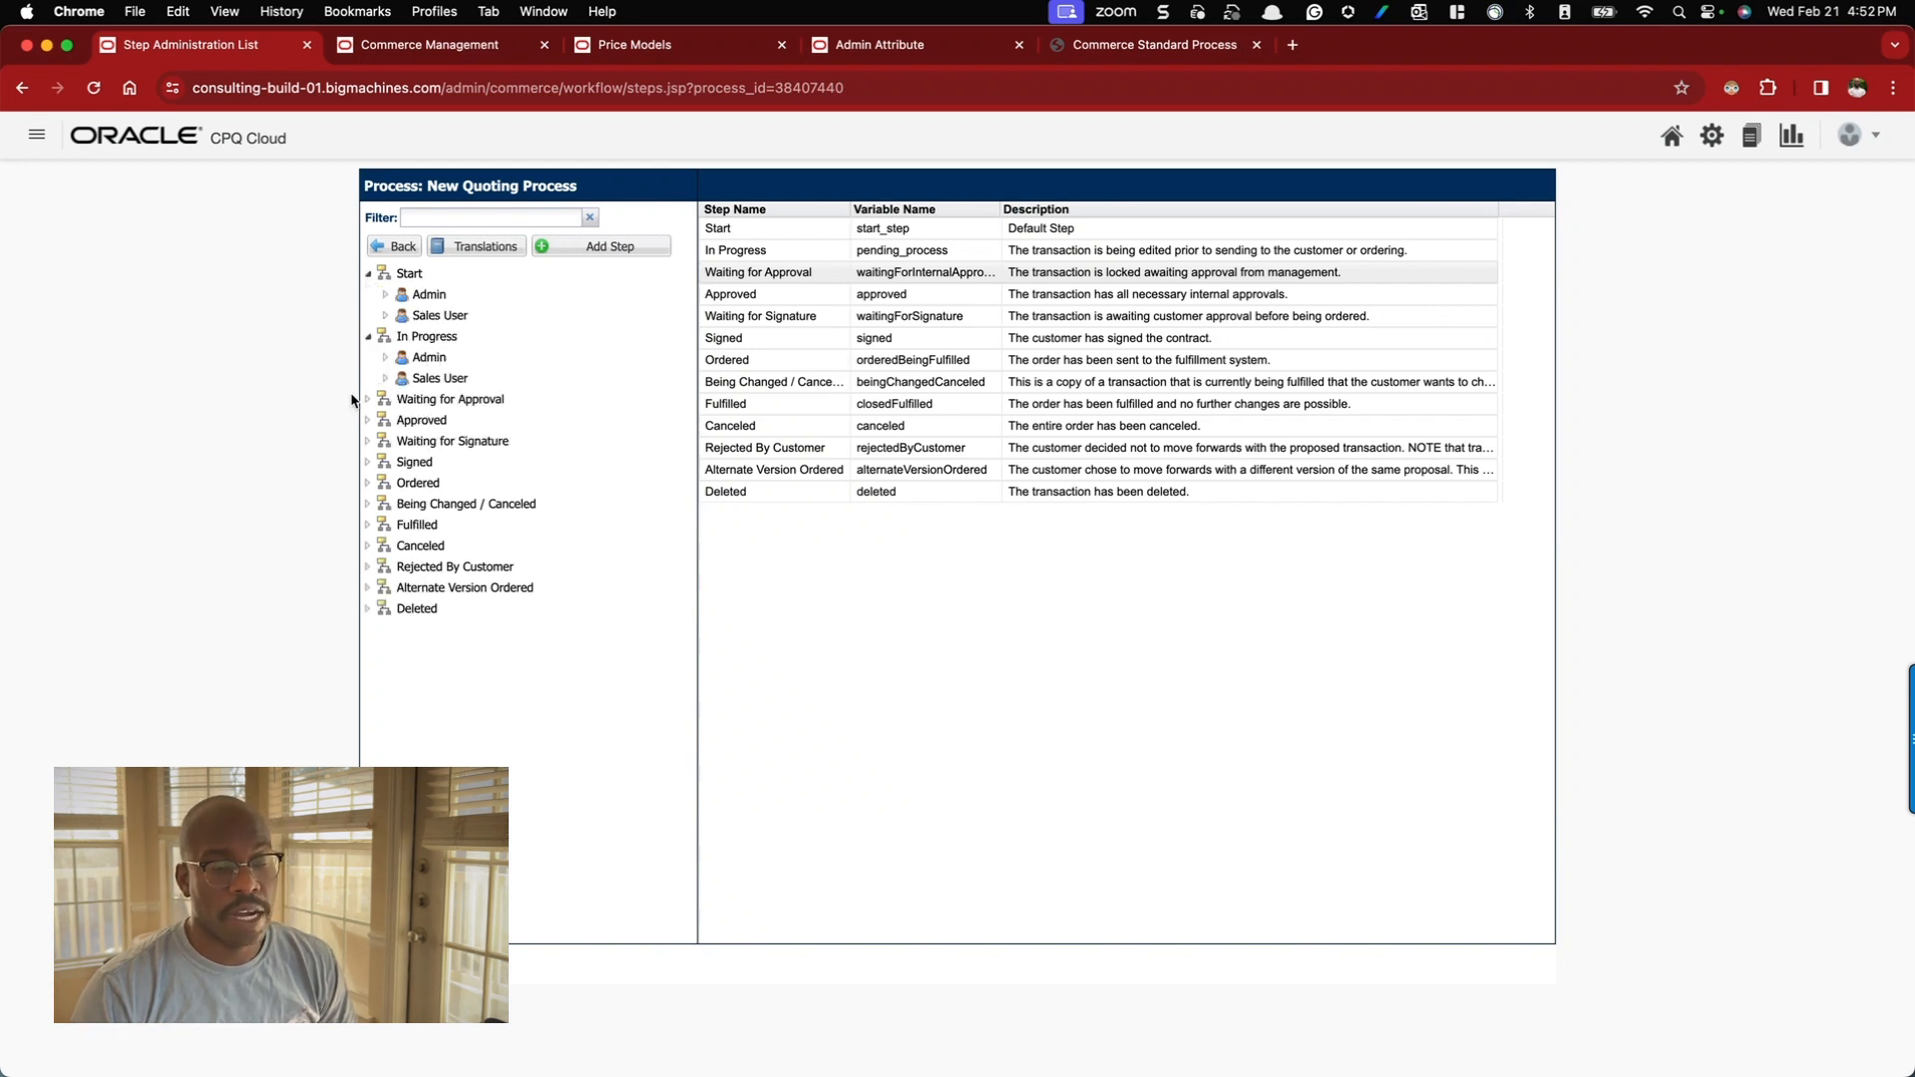
{"action": "left_click", "coordinate": [386, 358]}
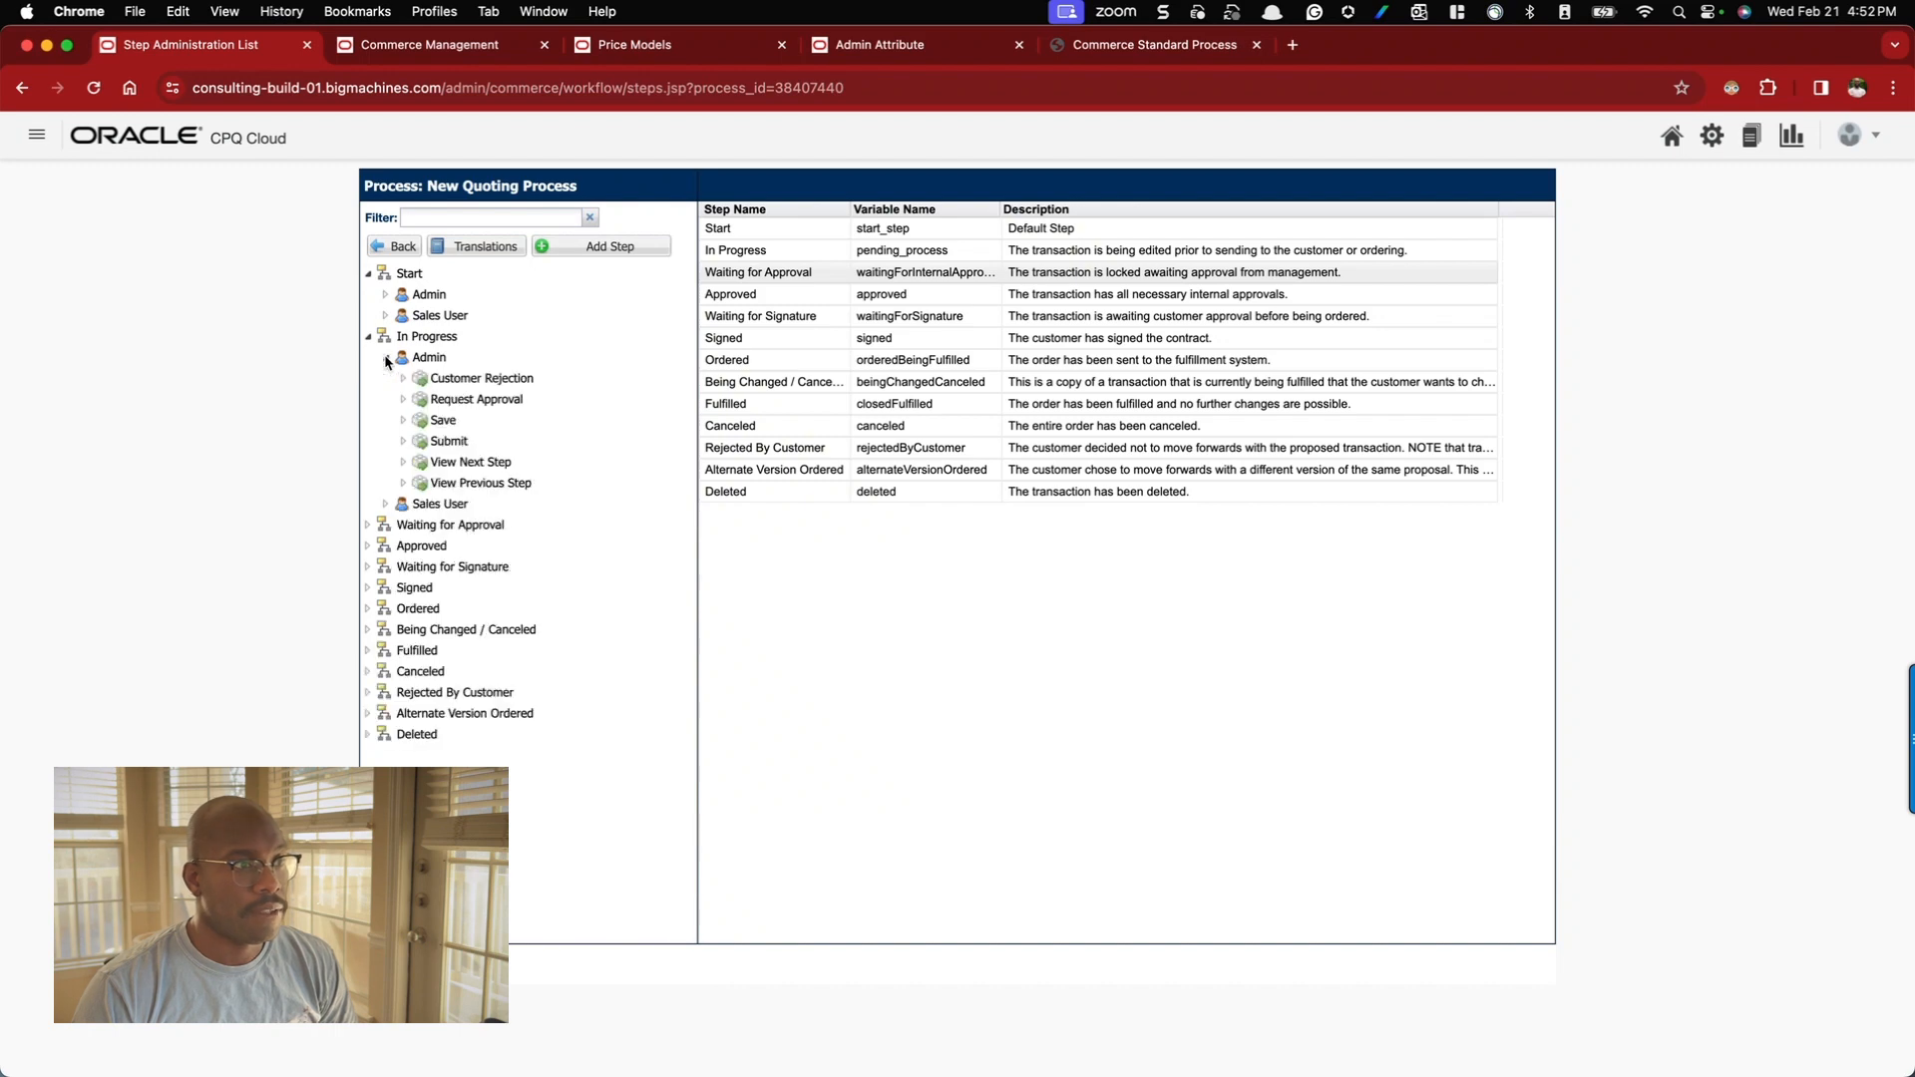
- Examine the Start step, its Admin participant profile and the Save -> In Progress transition rule of its Save action
{"action": "left_click", "coordinate": [406, 273]}
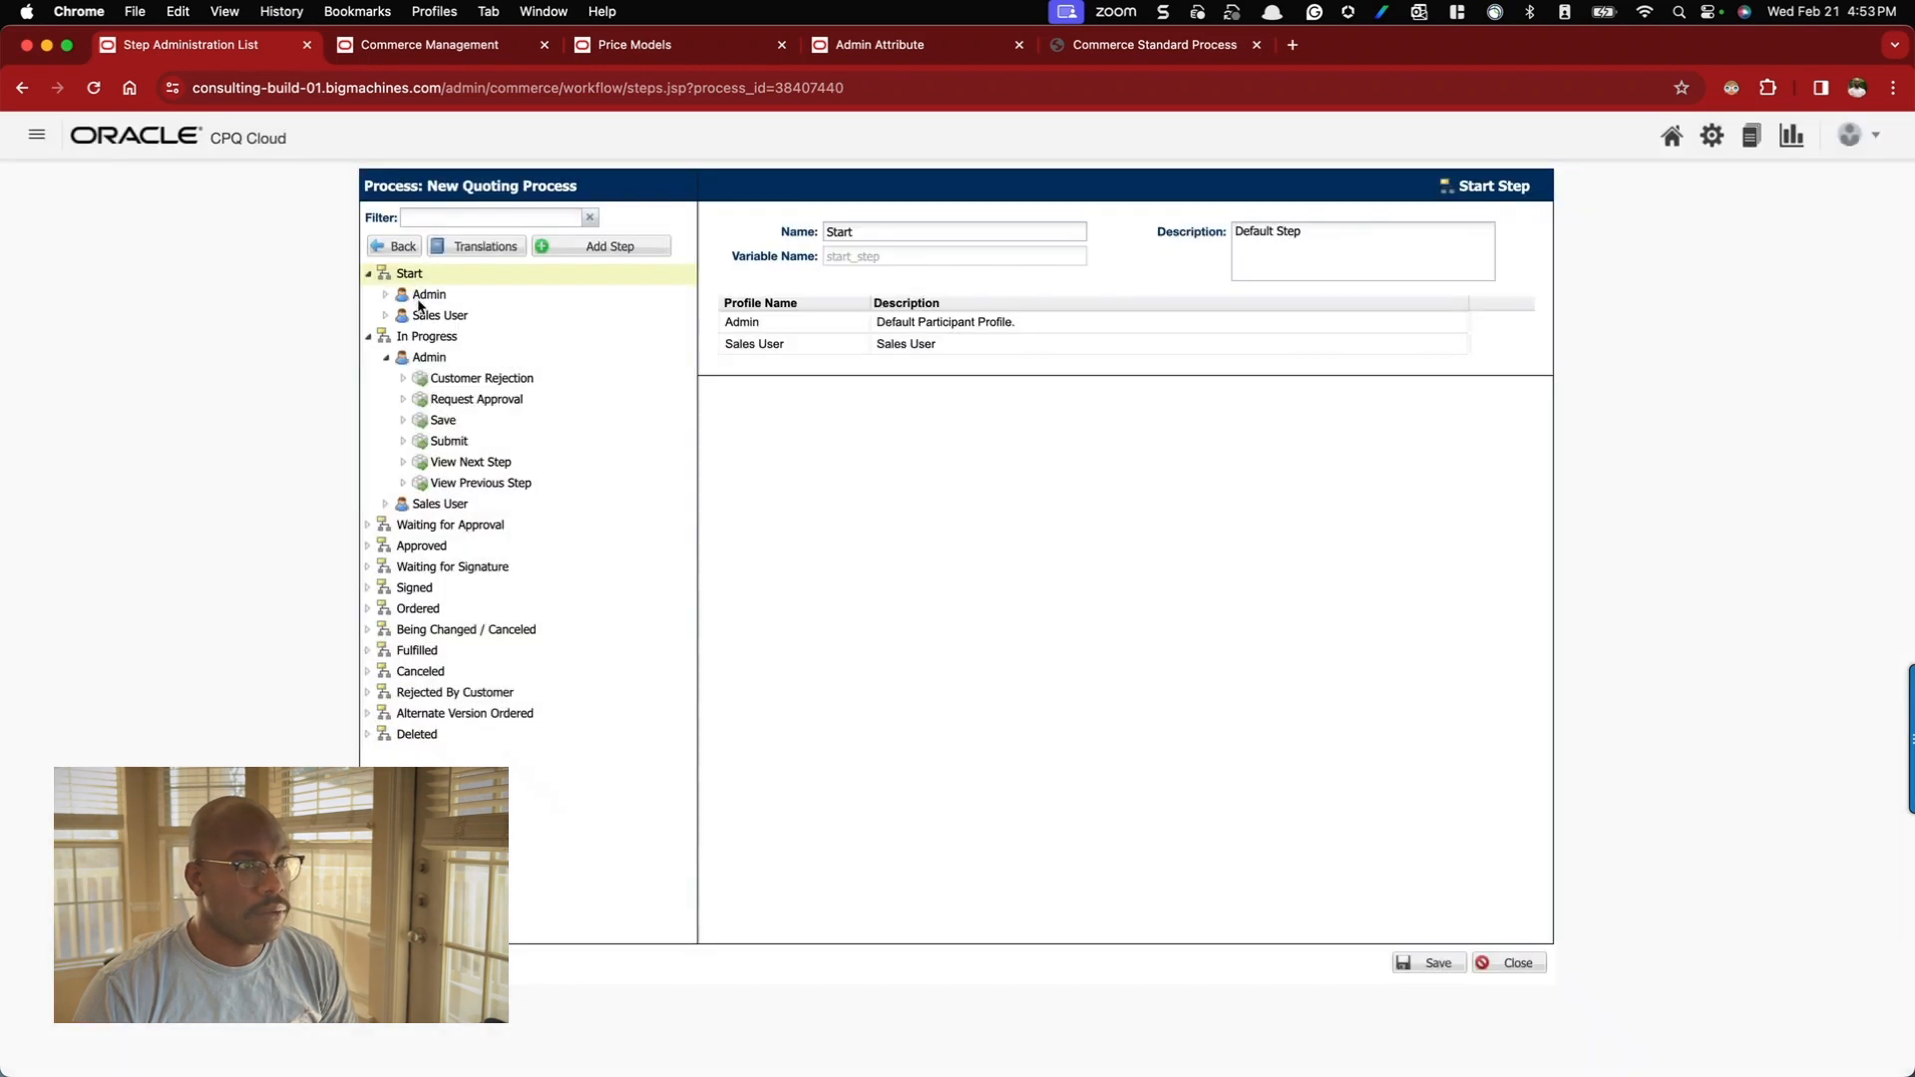
{"action": "left_click", "coordinate": [418, 297]}
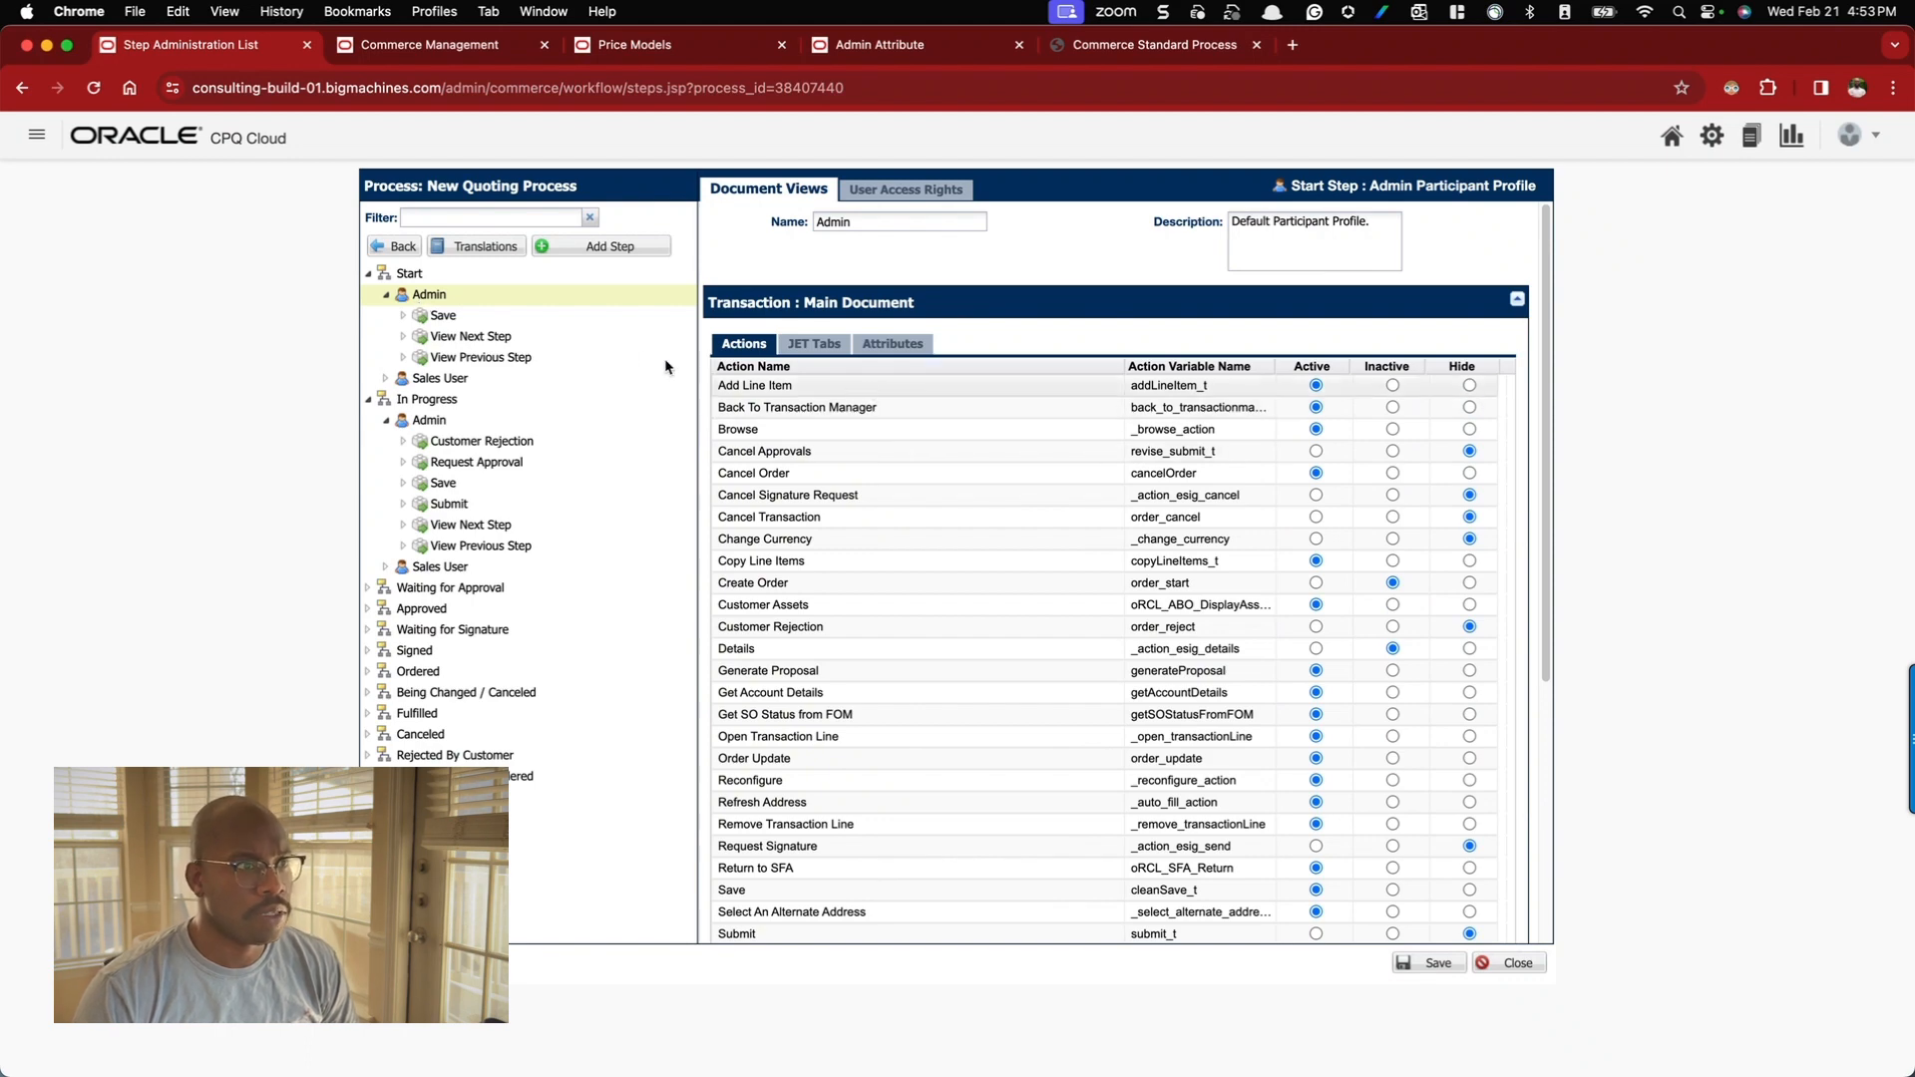
{"action": "left_click", "coordinate": [439, 315]}
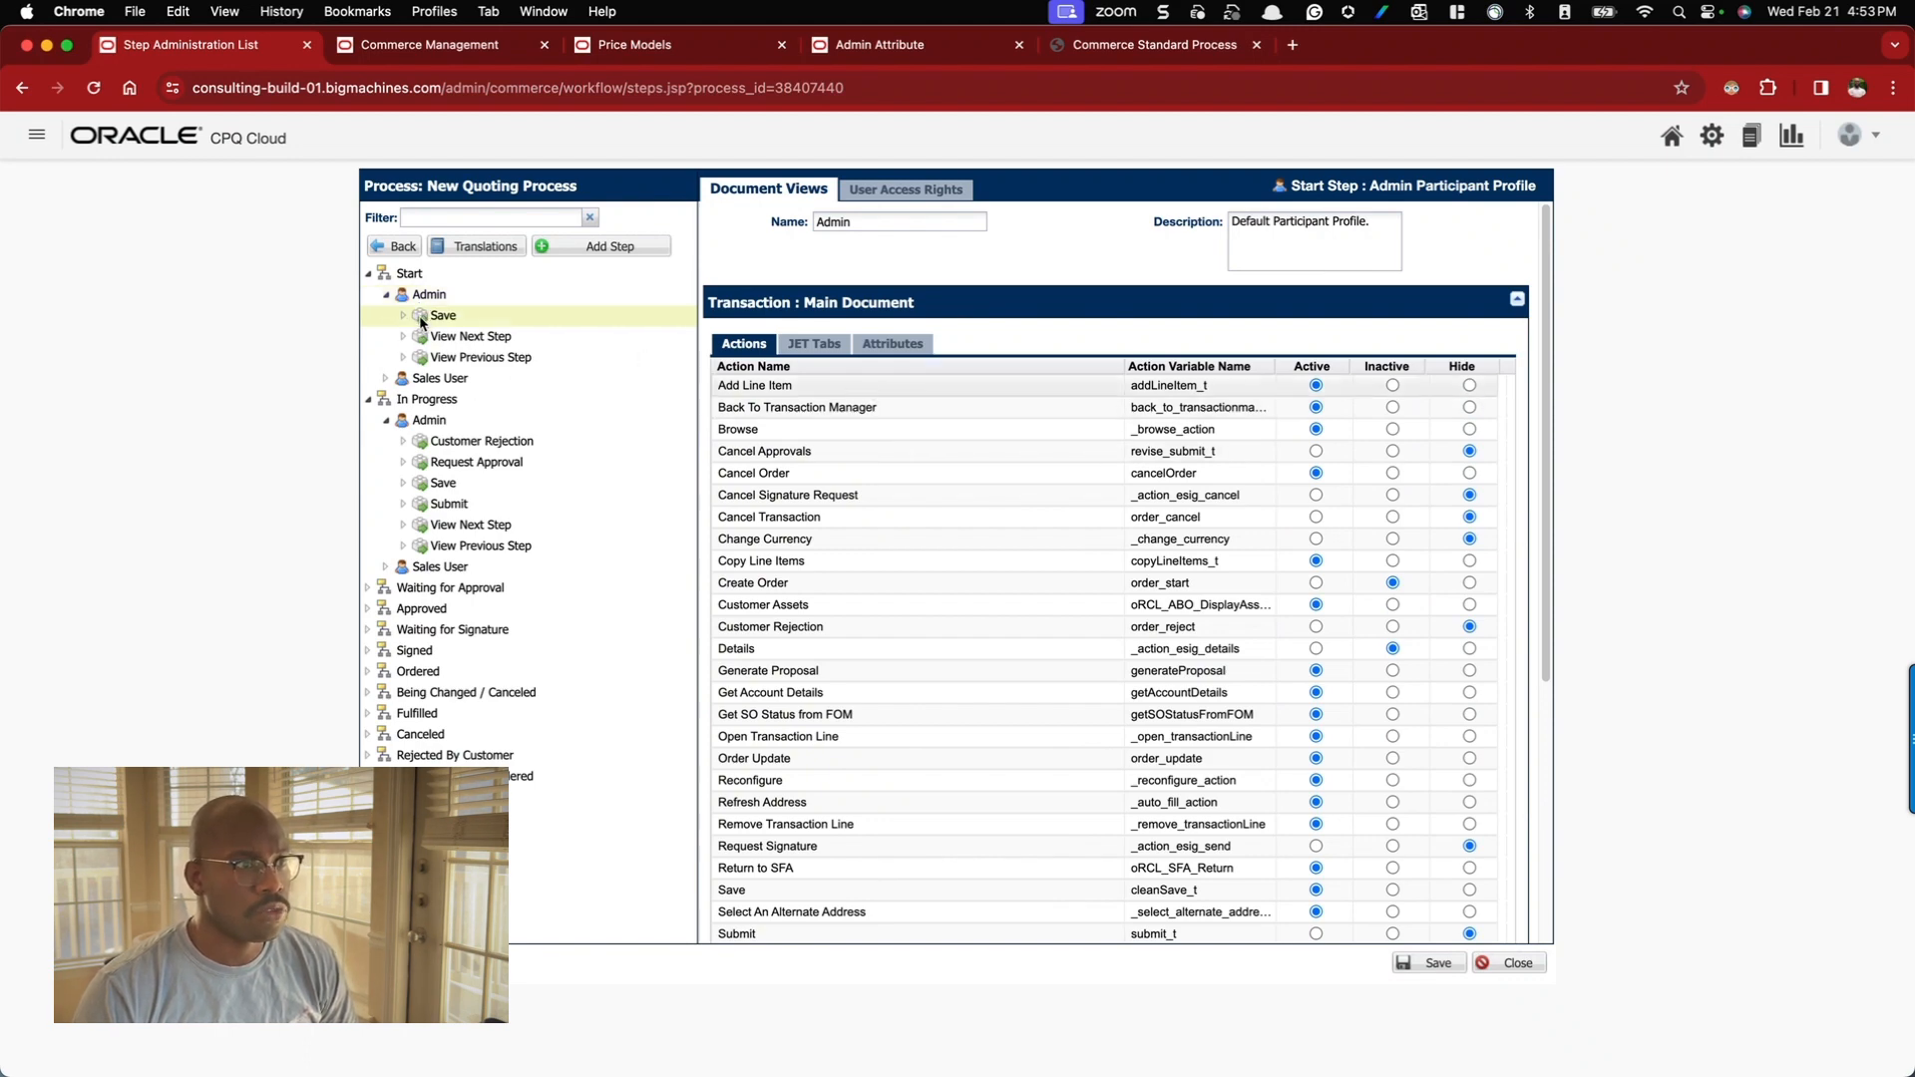
{"action": "left_click", "coordinate": [420, 317]}
{"action": "left_click", "coordinate": [457, 338]}
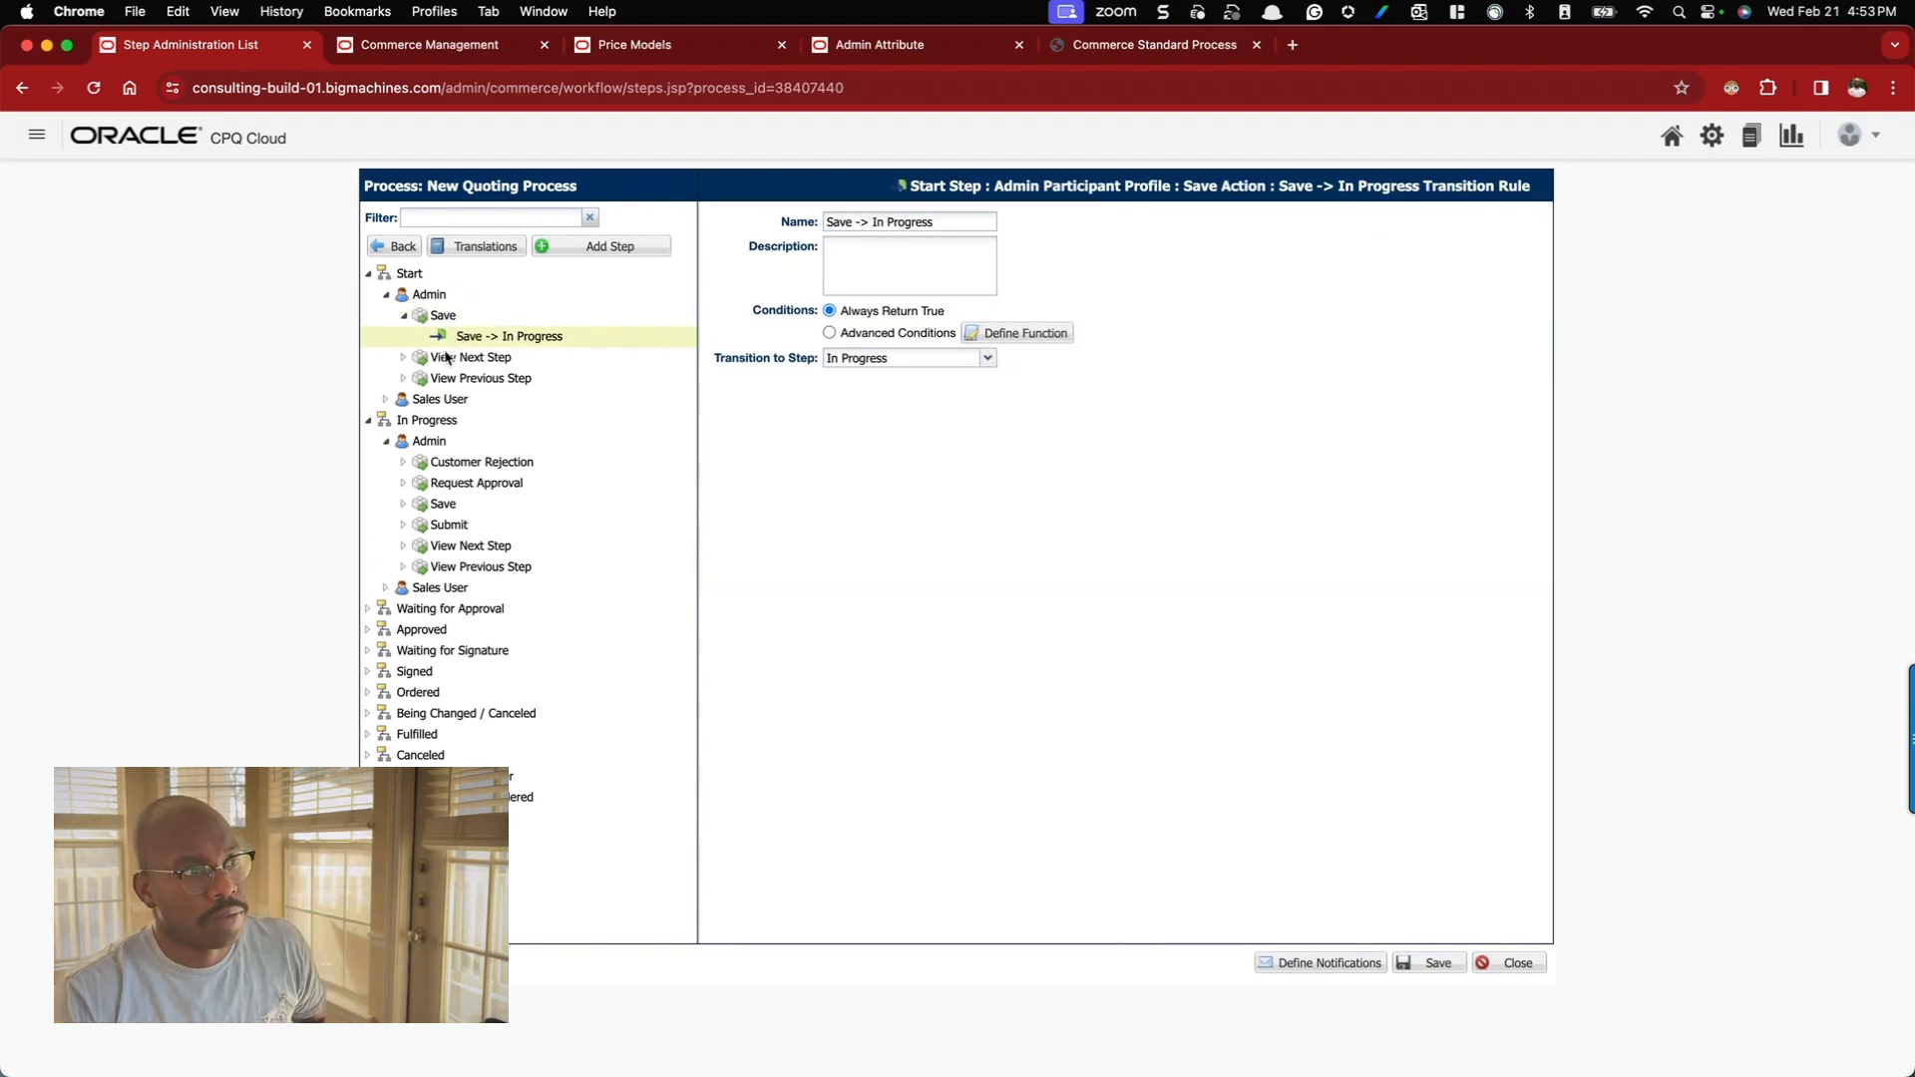
- Collapse the expanded steps, close the transition rule and return to the process list
{"action": "left_click", "coordinate": [368, 275]}
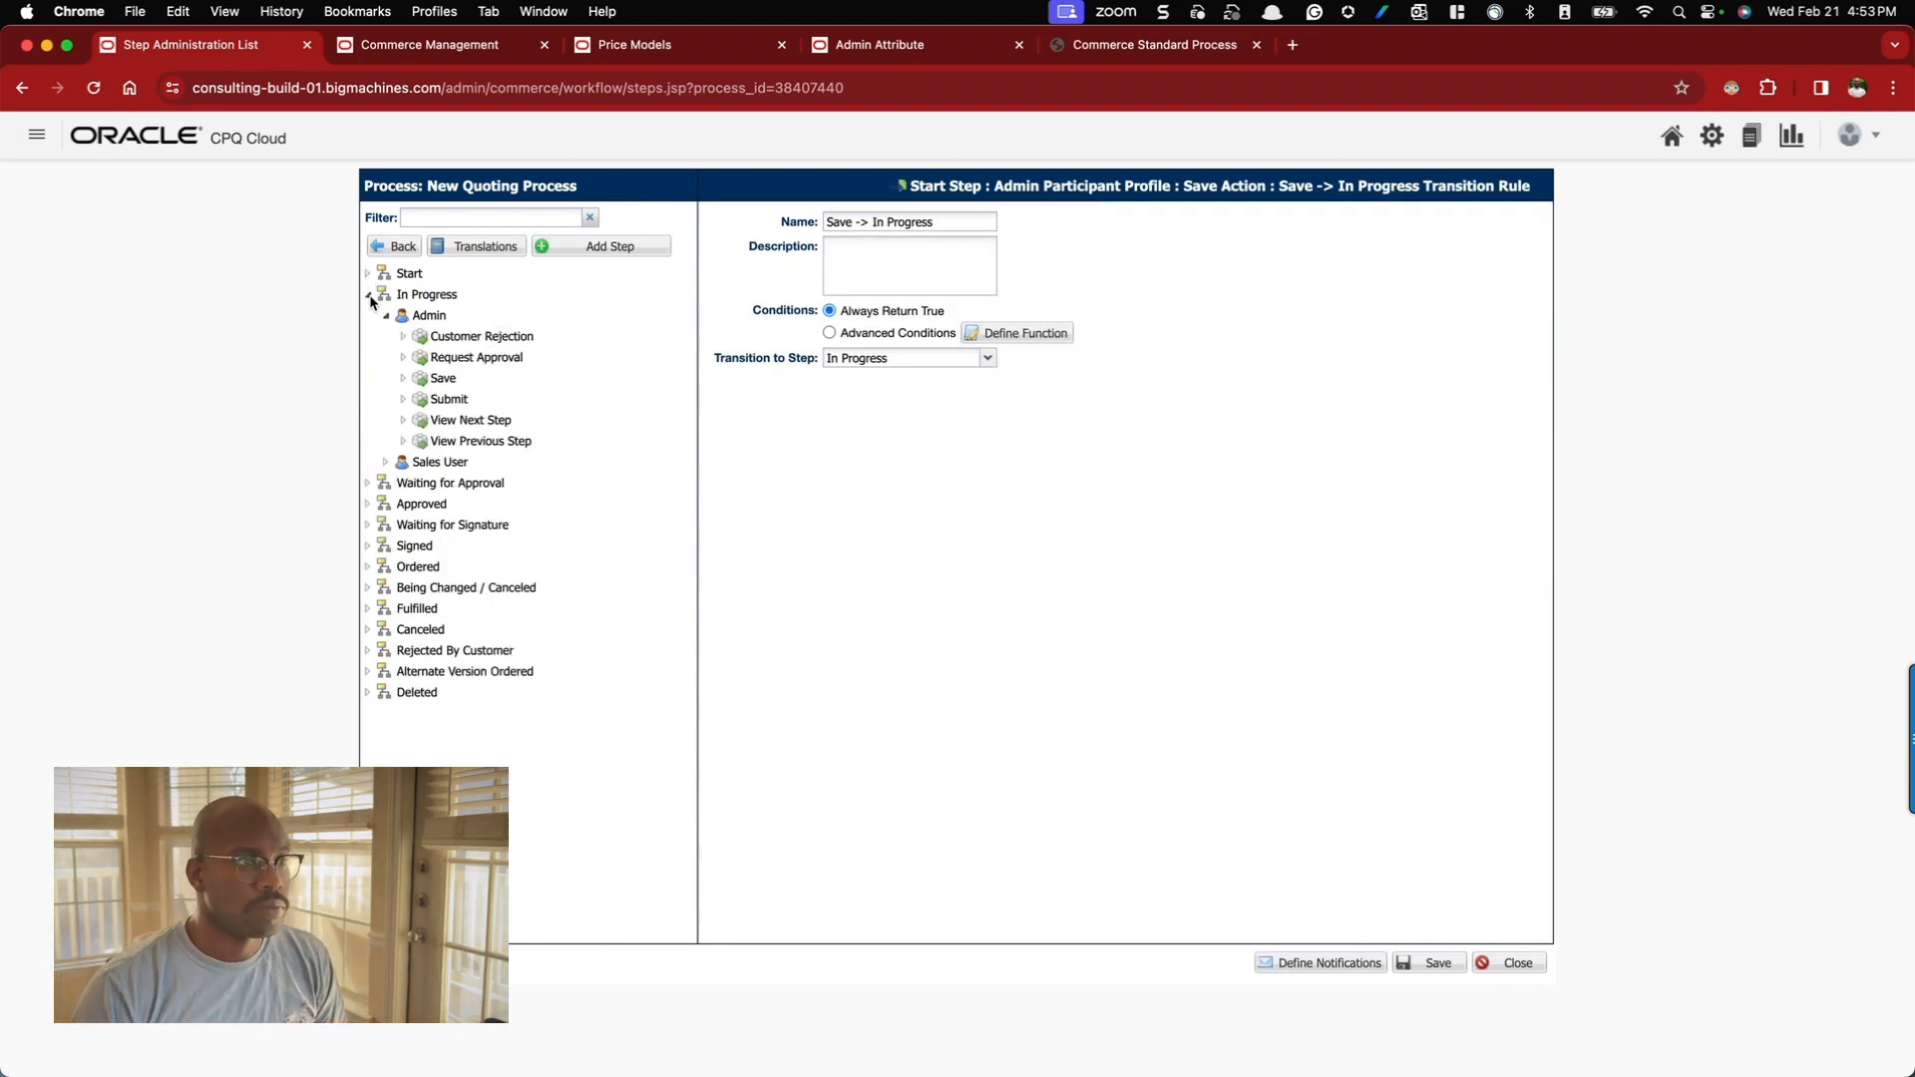
{"action": "left_click", "coordinate": [367, 296]}
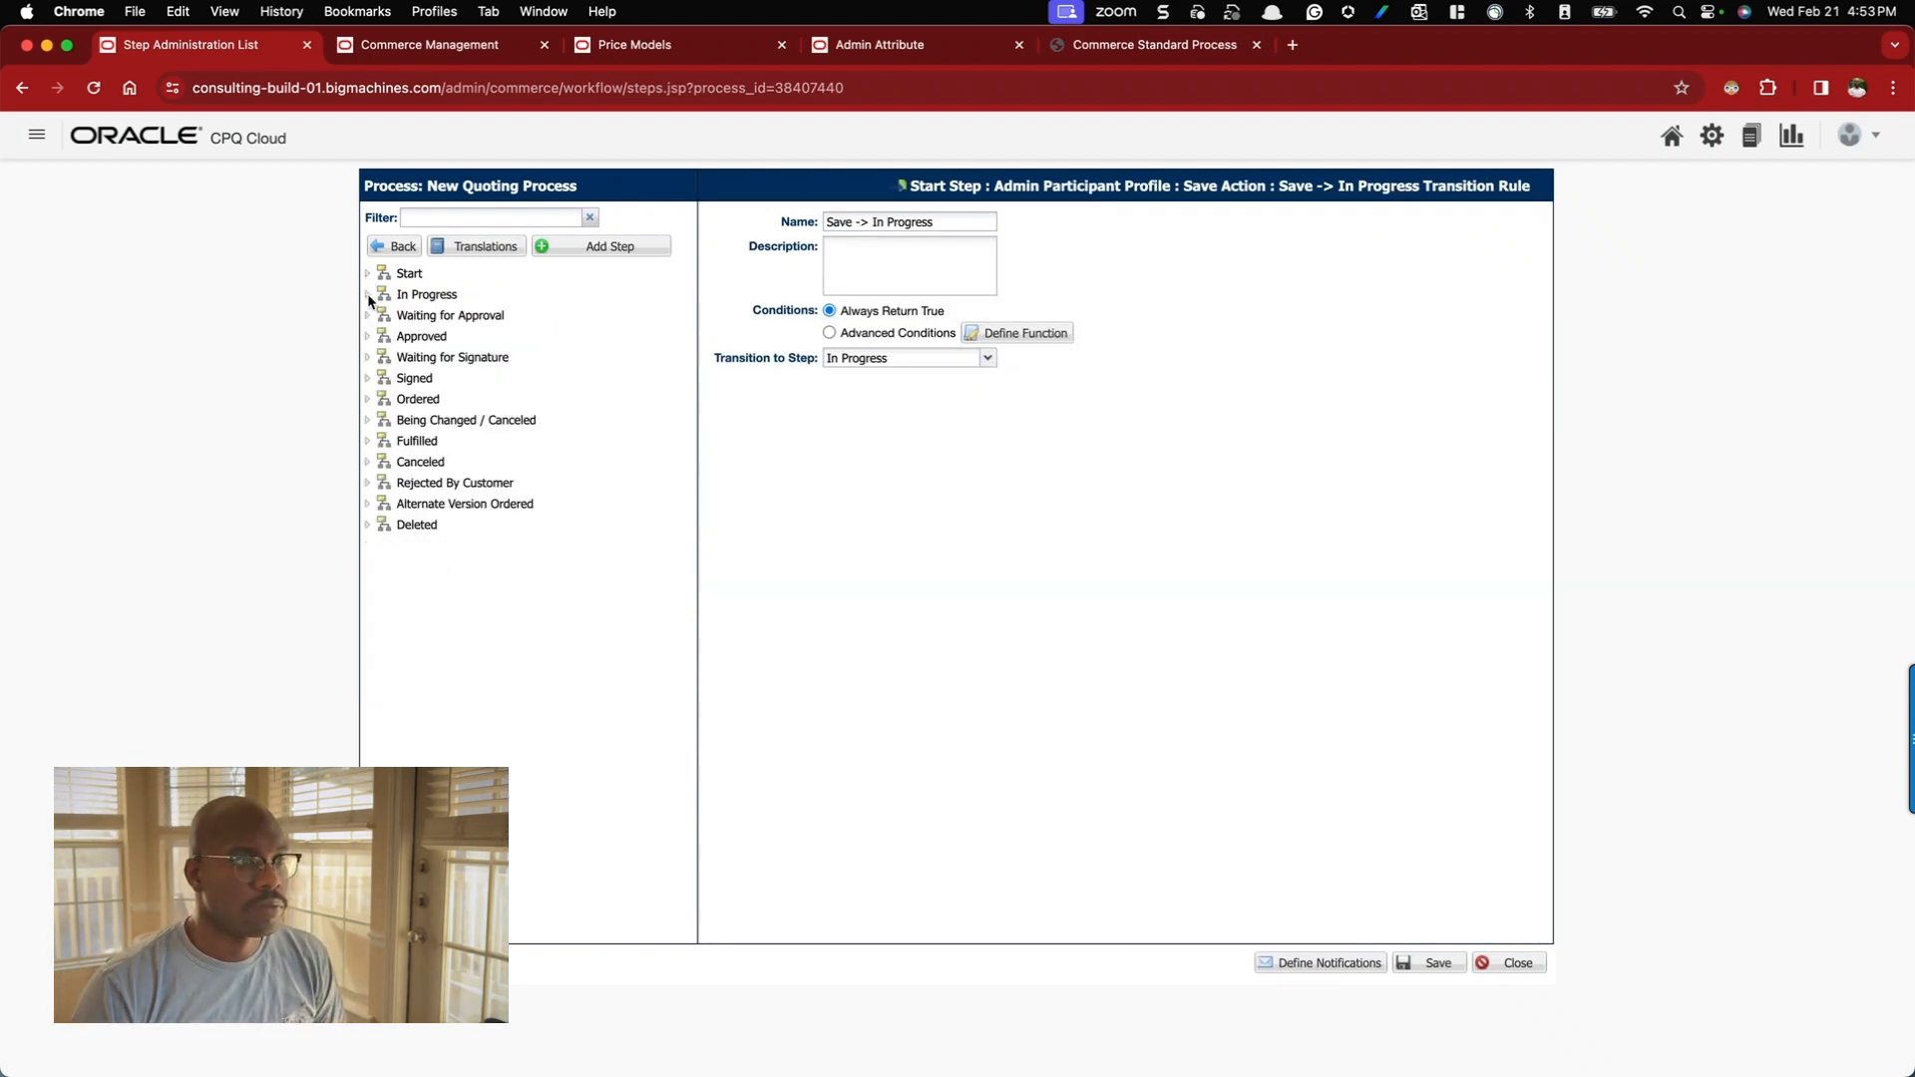
{"action": "left_click", "coordinate": [1510, 964]}
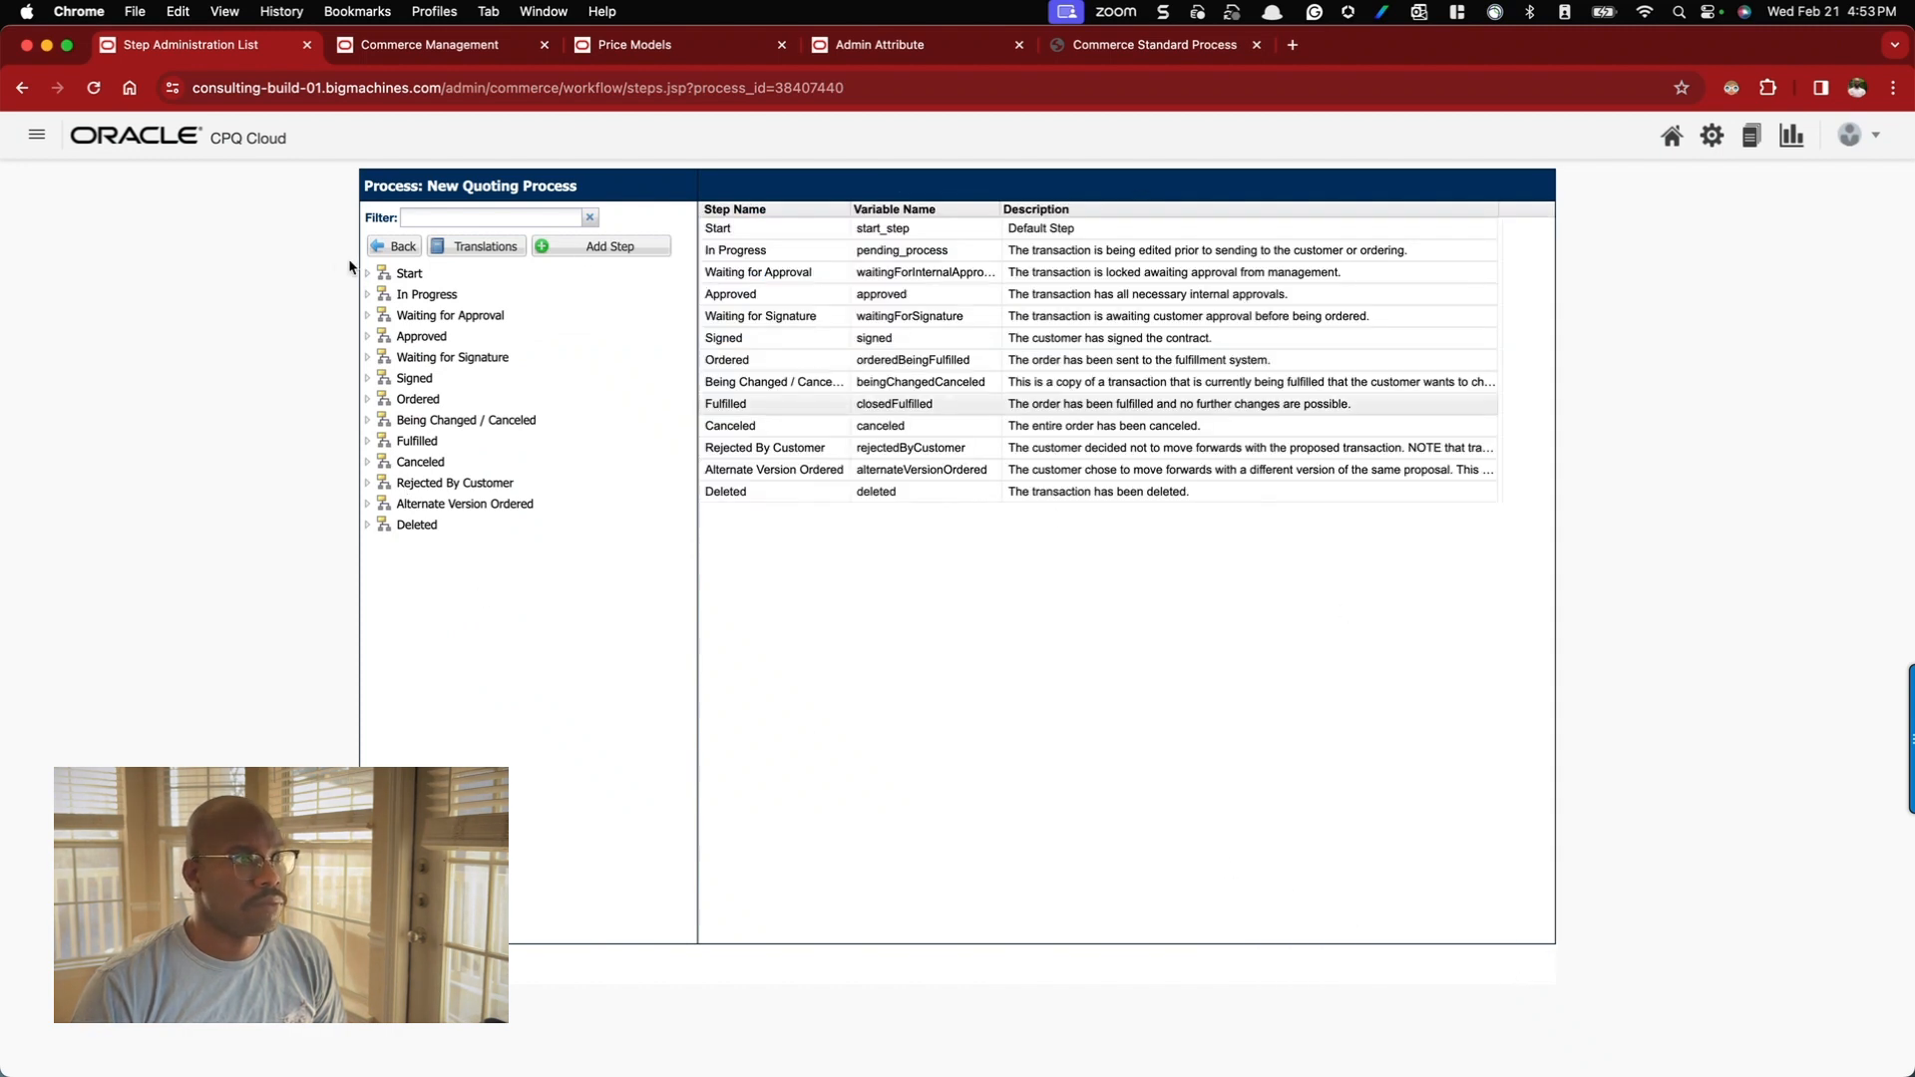
{"action": "left_click", "coordinate": [393, 247]}
- View the formula management page of New Quoting Process and return to the process list
{"action": "left_click", "coordinate": [588, 256]}
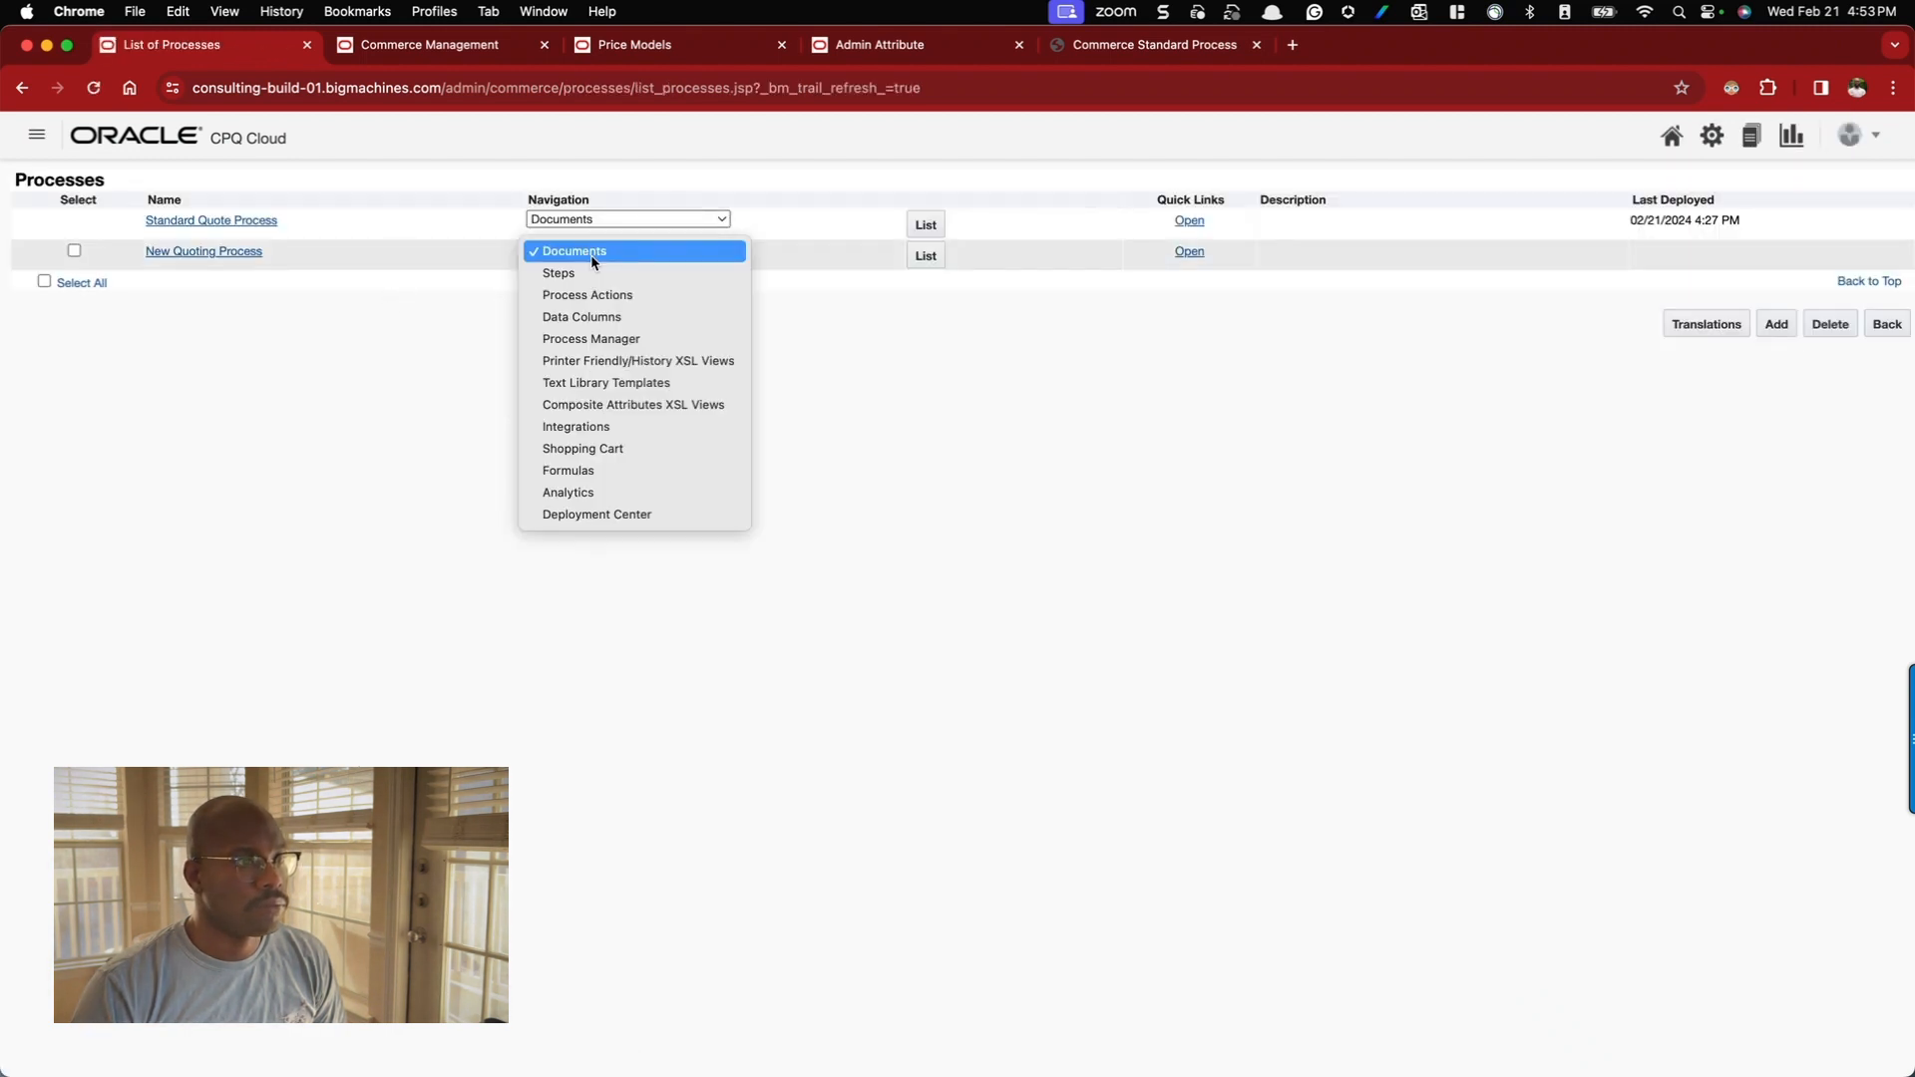
{"action": "left_click", "coordinate": [599, 471]}
{"action": "left_click", "coordinate": [919, 257]}
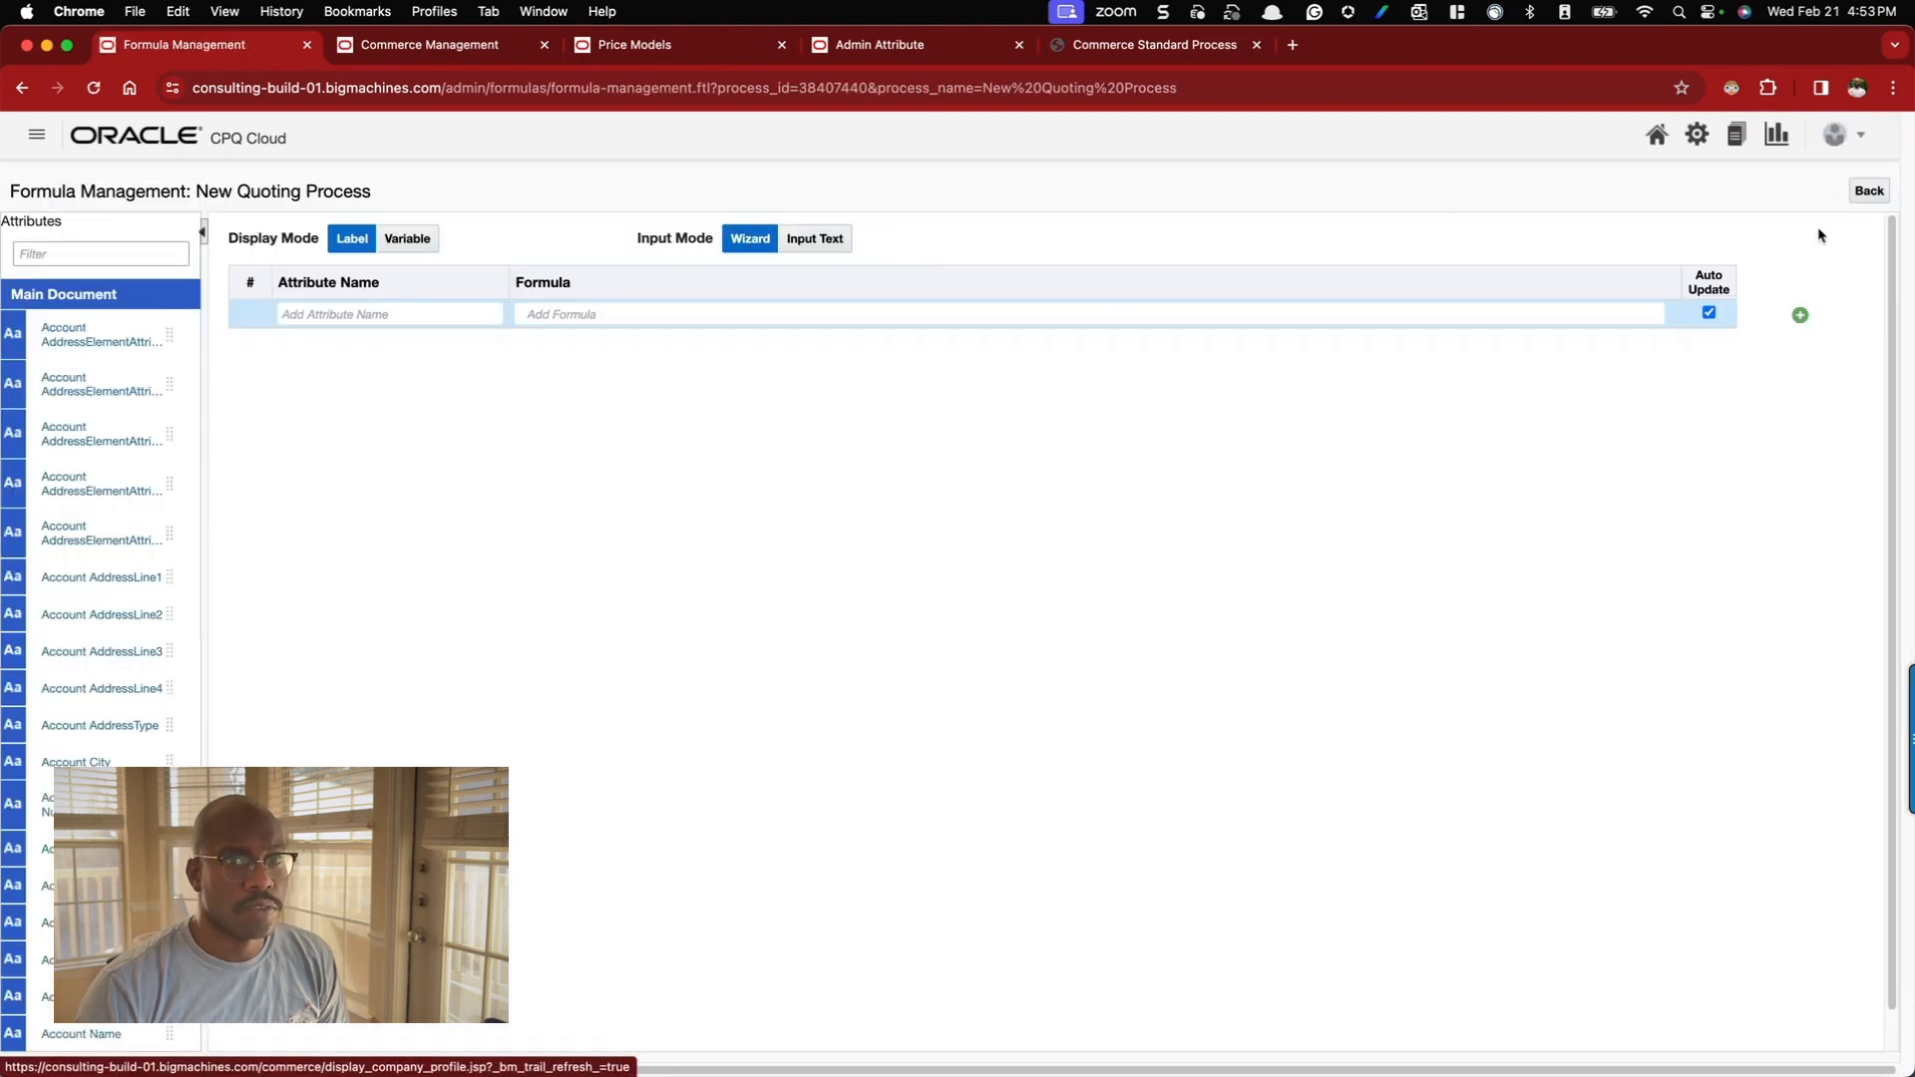
{"action": "left_click", "coordinate": [1865, 199]}
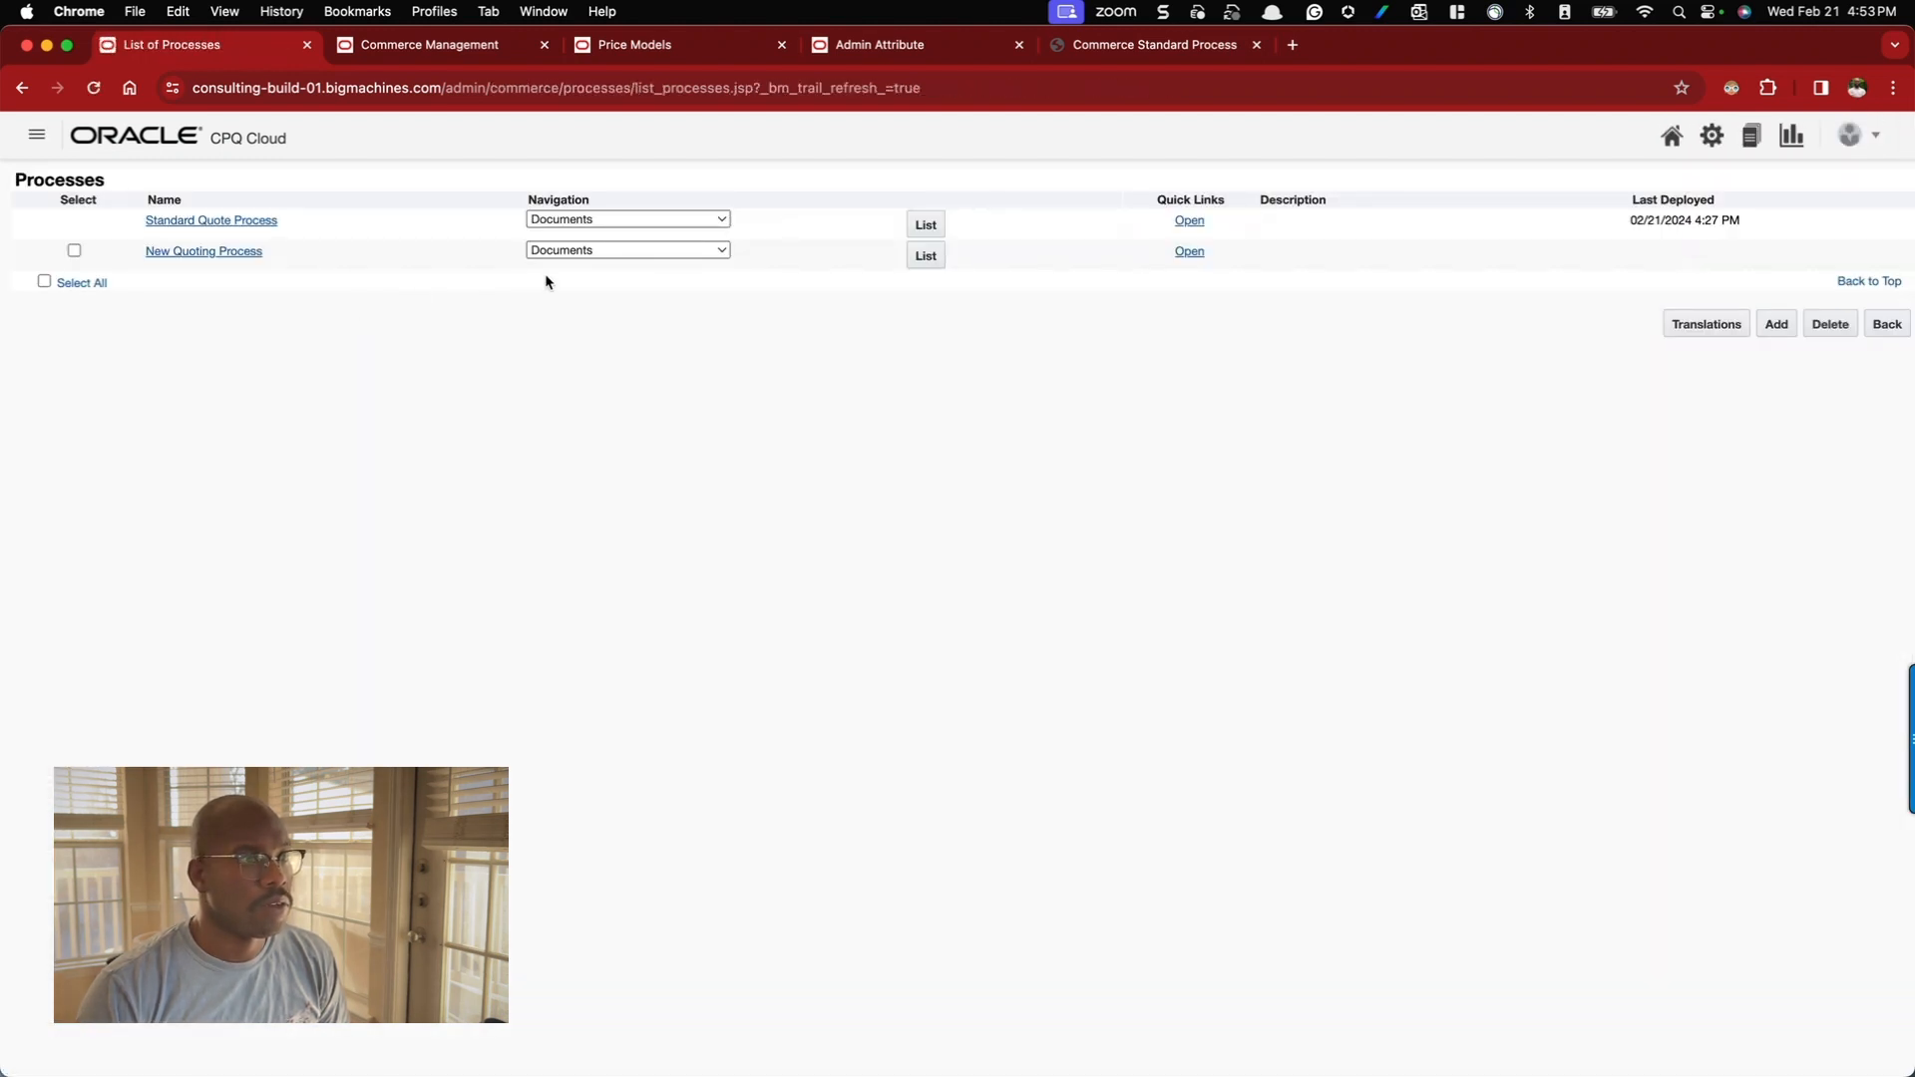
- View the analytics list of New Quoting Process and return to the process list
{"action": "left_click", "coordinate": [554, 253]}
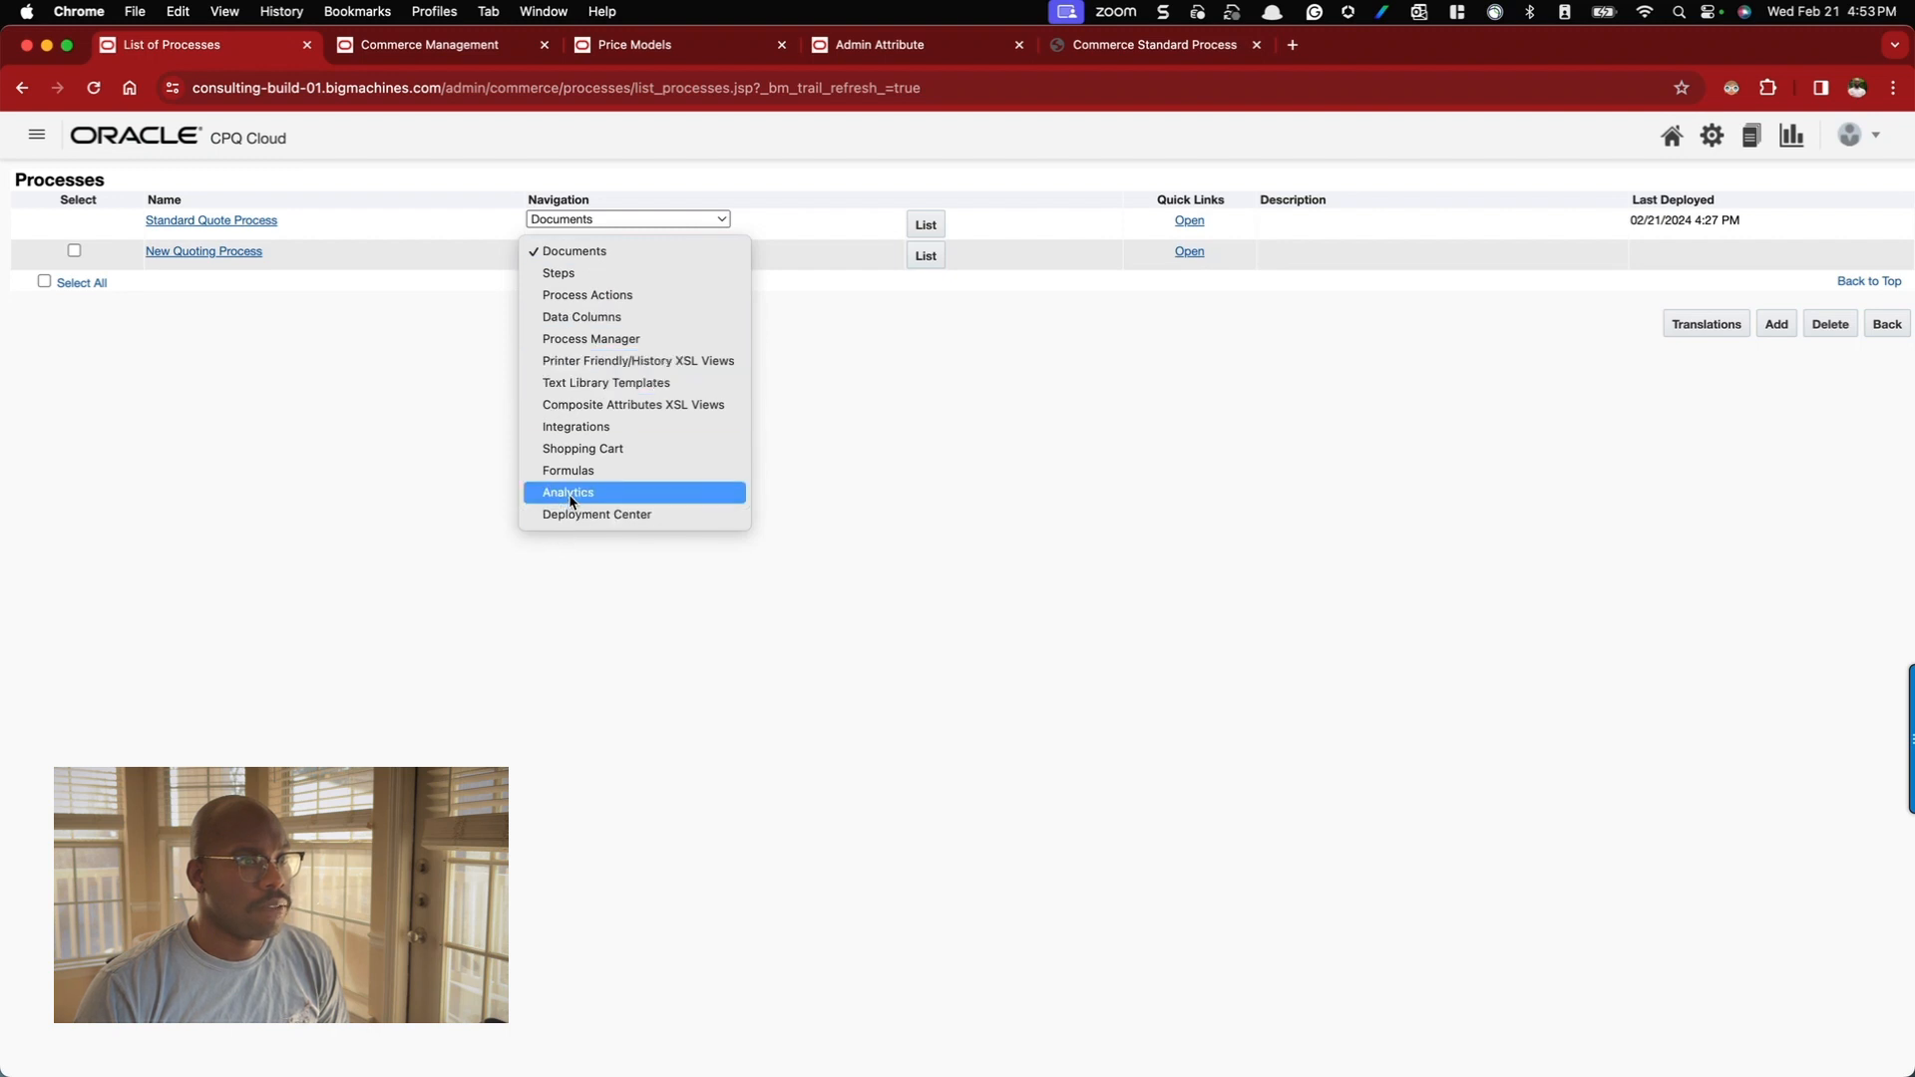
{"action": "left_click", "coordinate": [598, 491]}
{"action": "left_click", "coordinate": [930, 259]}
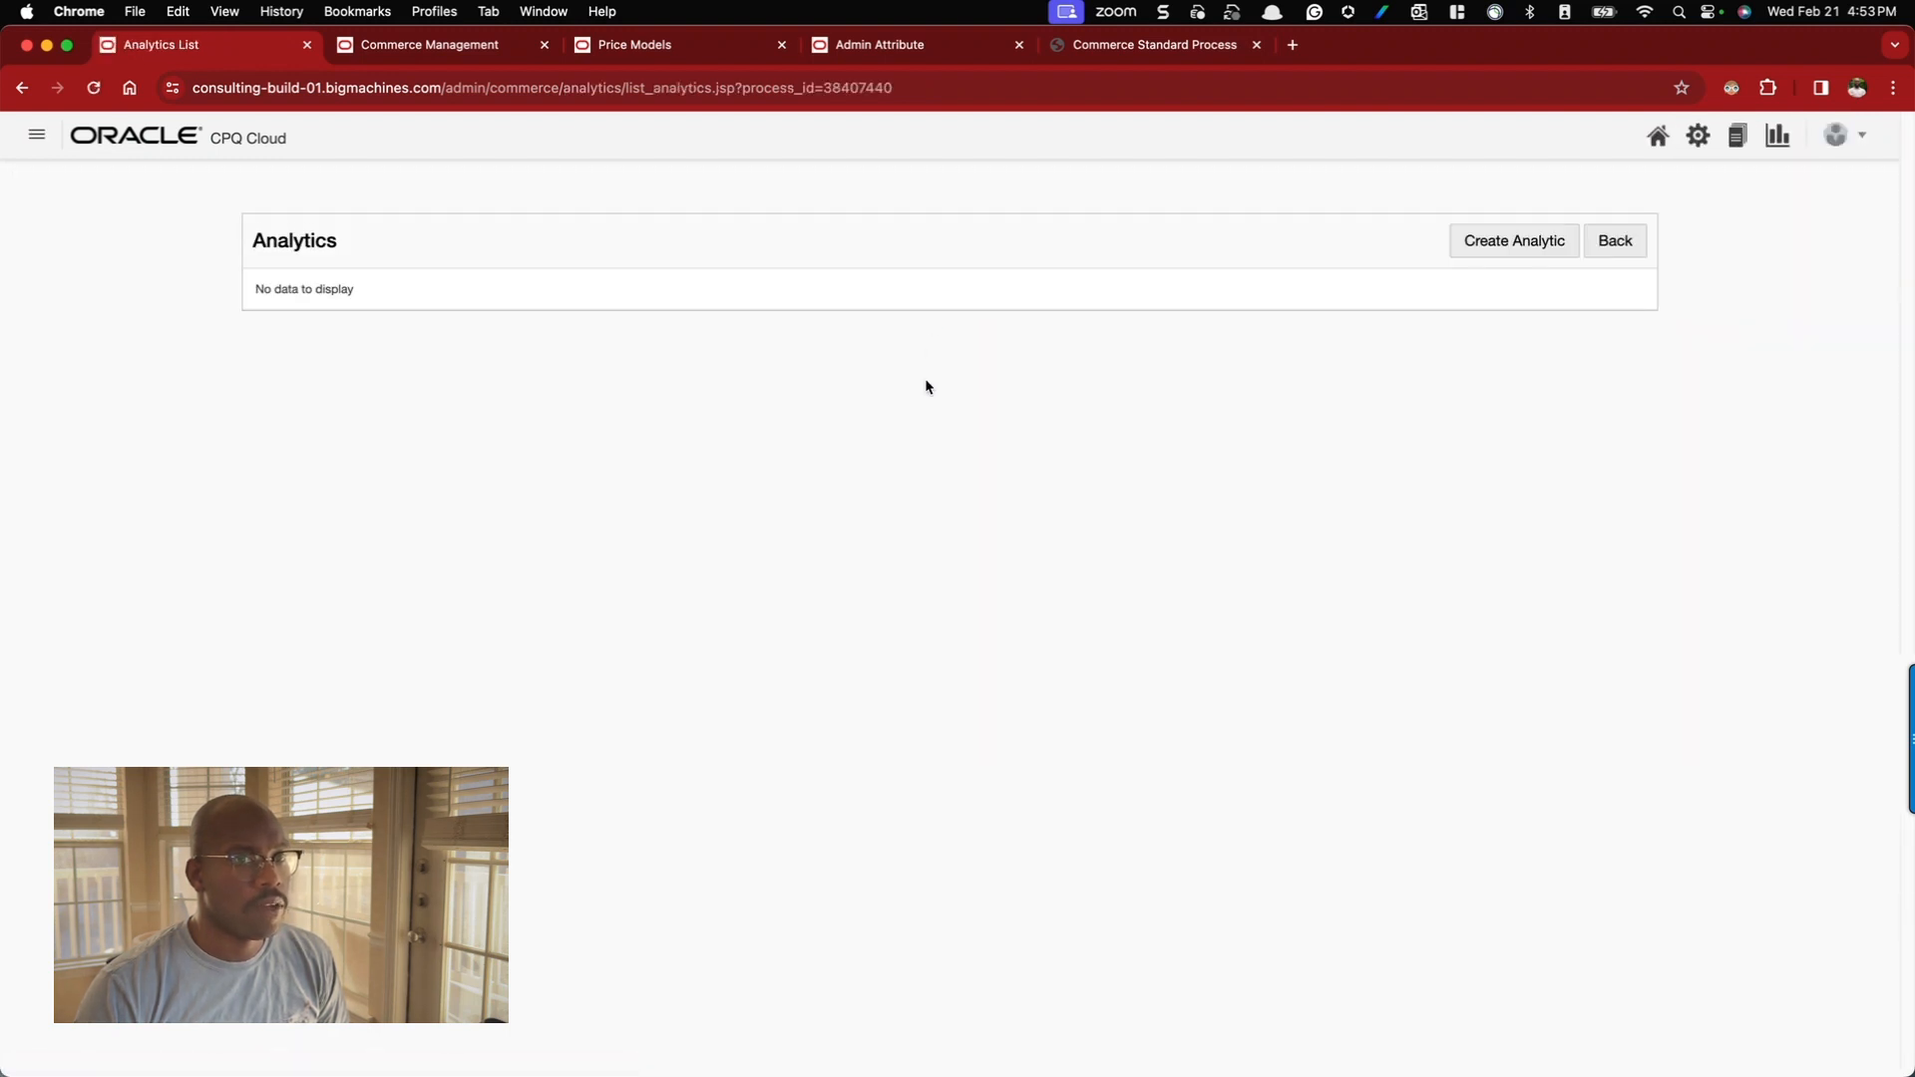
{"action": "left_click", "coordinate": [1624, 242]}
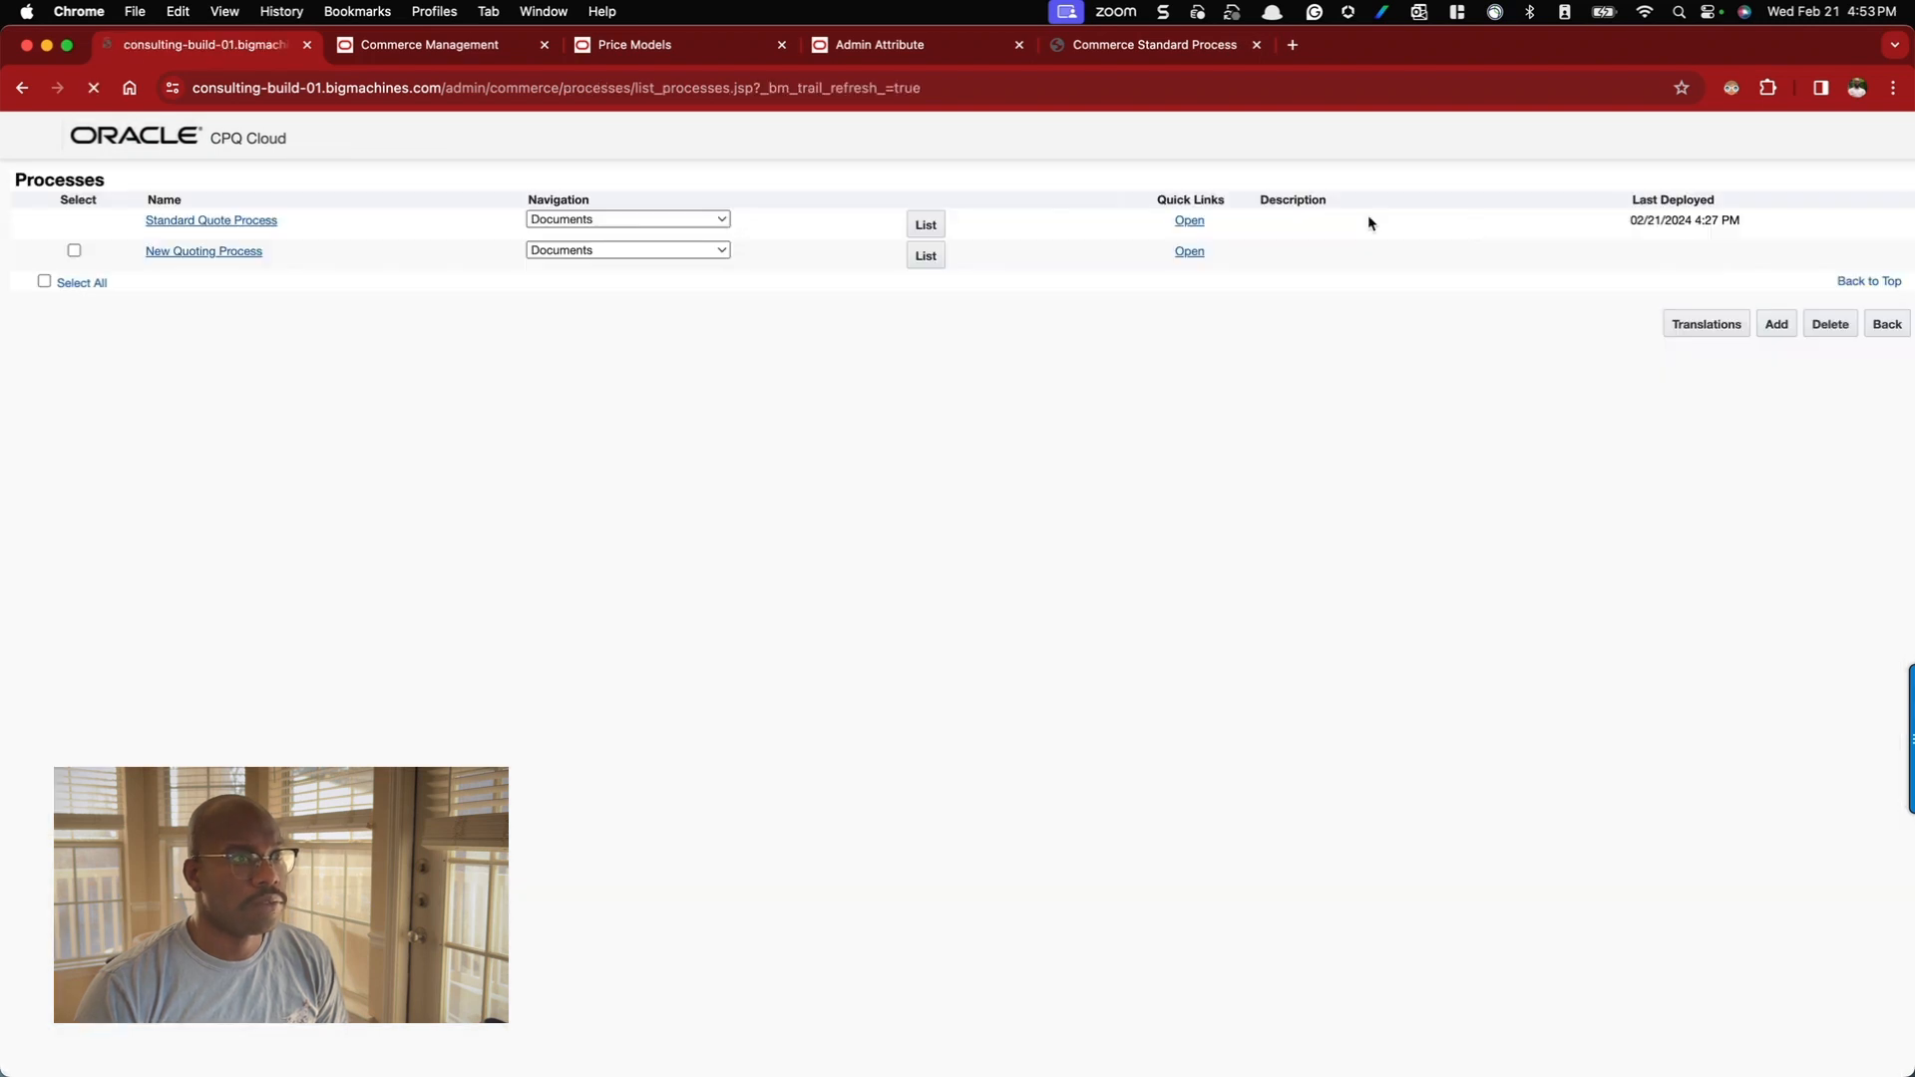
- View the shopping cart administration of New Quoting Process and go back to the process list
{"action": "left_click", "coordinate": [613, 251]}
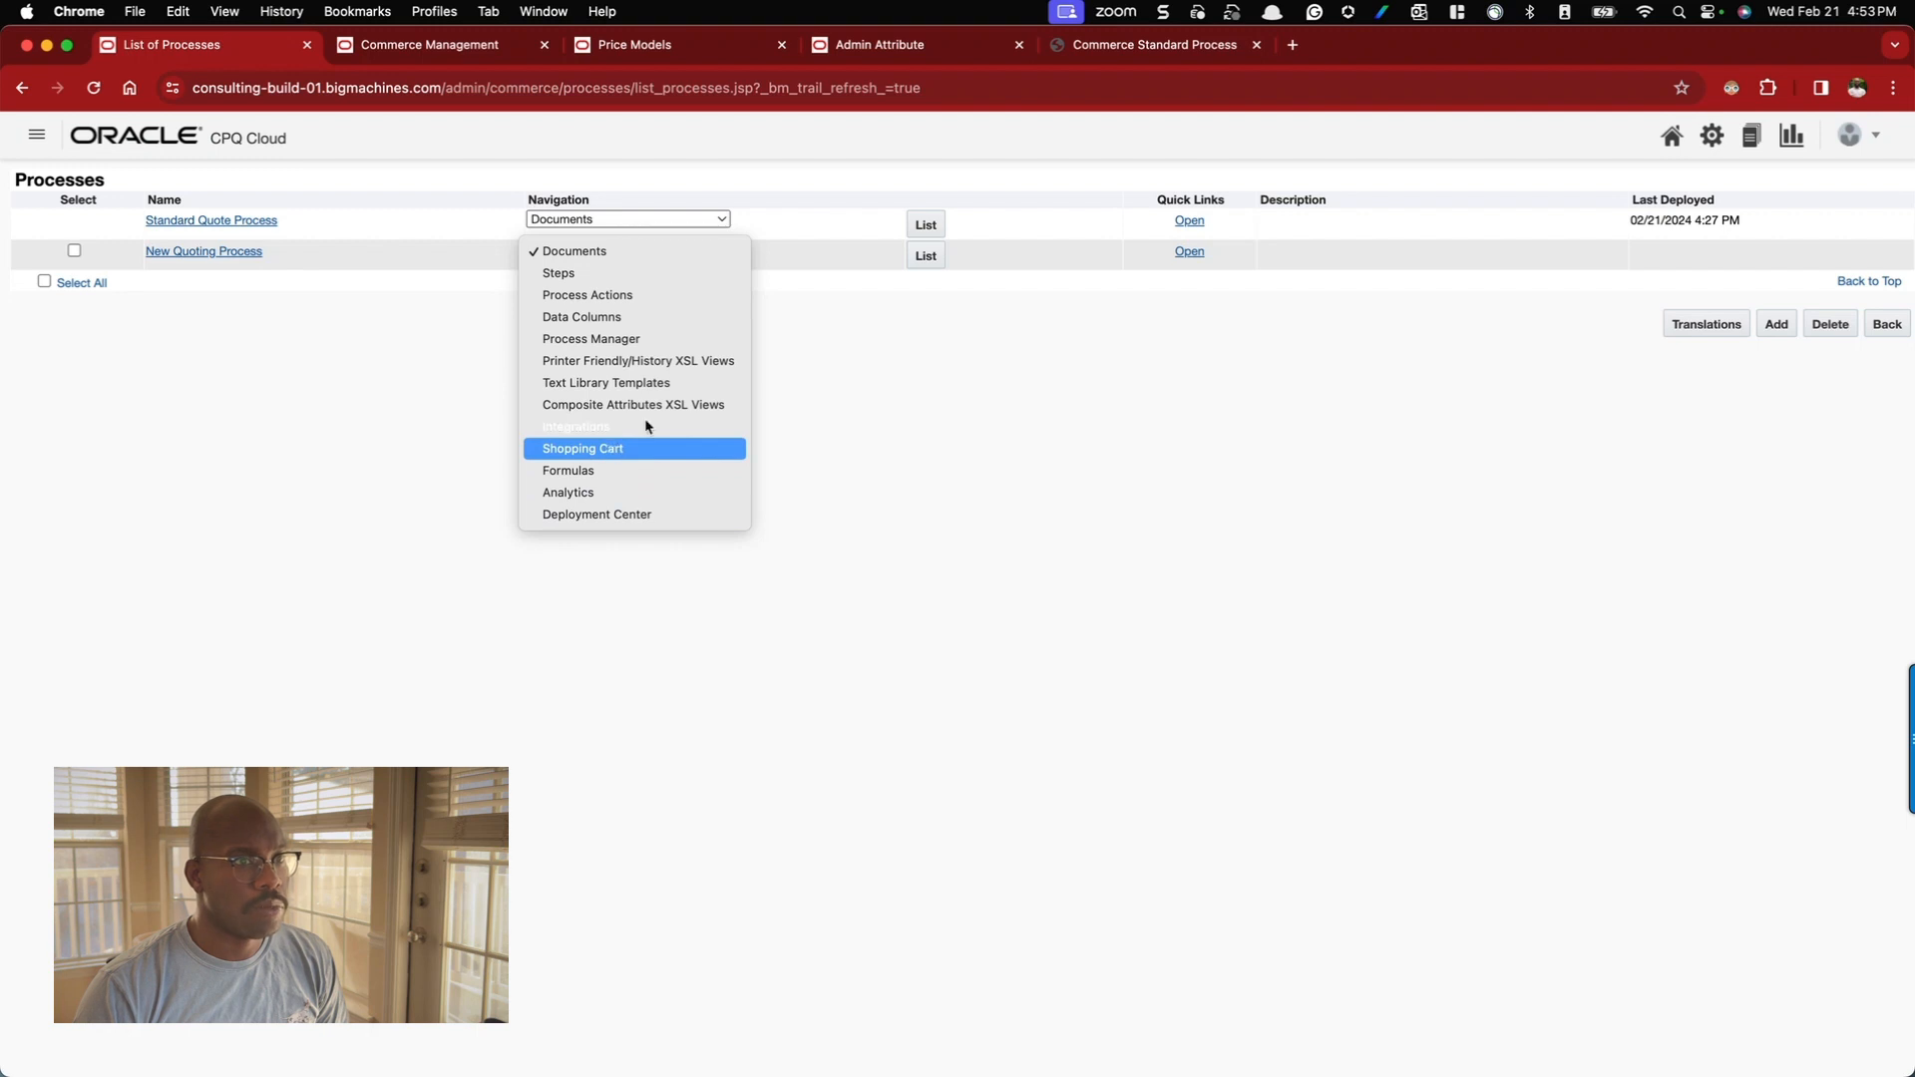
{"action": "left_click", "coordinate": [635, 448]}
{"action": "left_click", "coordinate": [926, 256]}
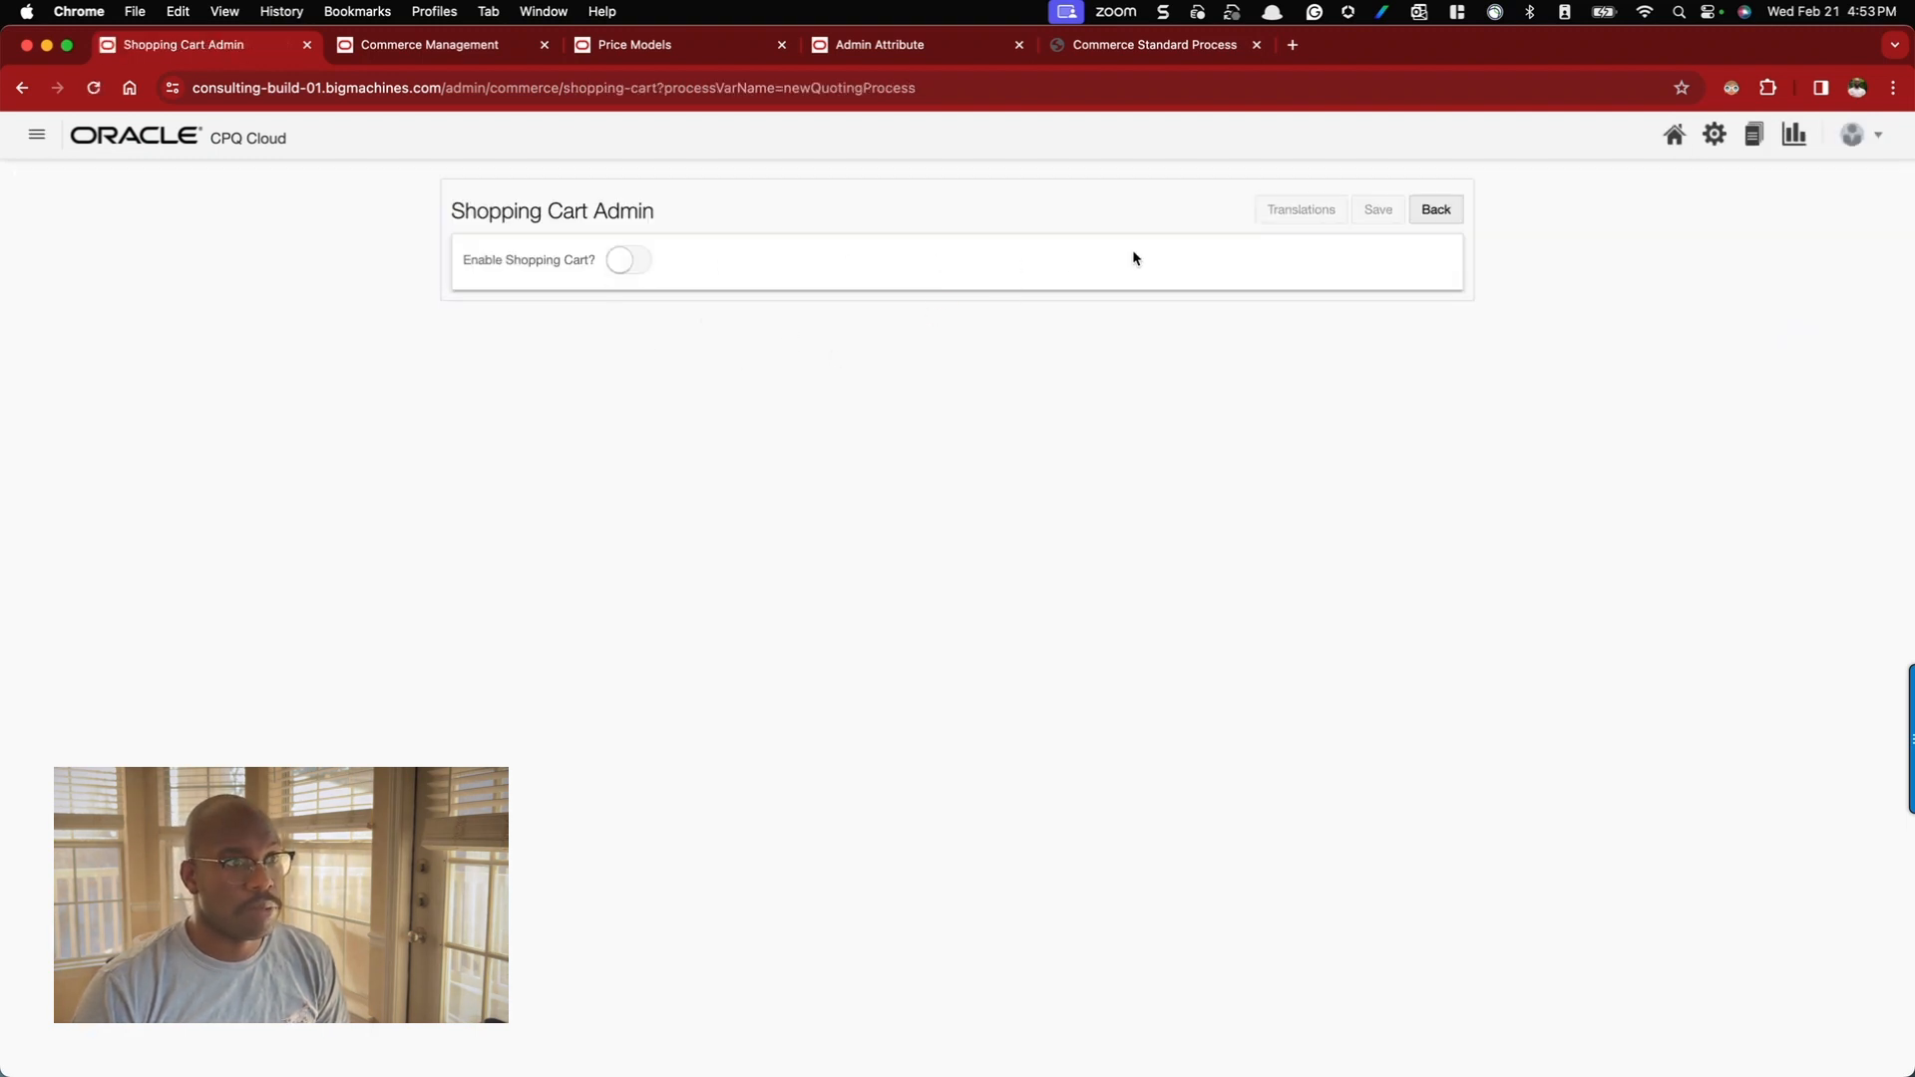
{"action": "key", "text": "super+Left"}
- Open the integrations of New Quoting Process, look through the list and go back to the process list
{"action": "left_click", "coordinate": [686, 258]}
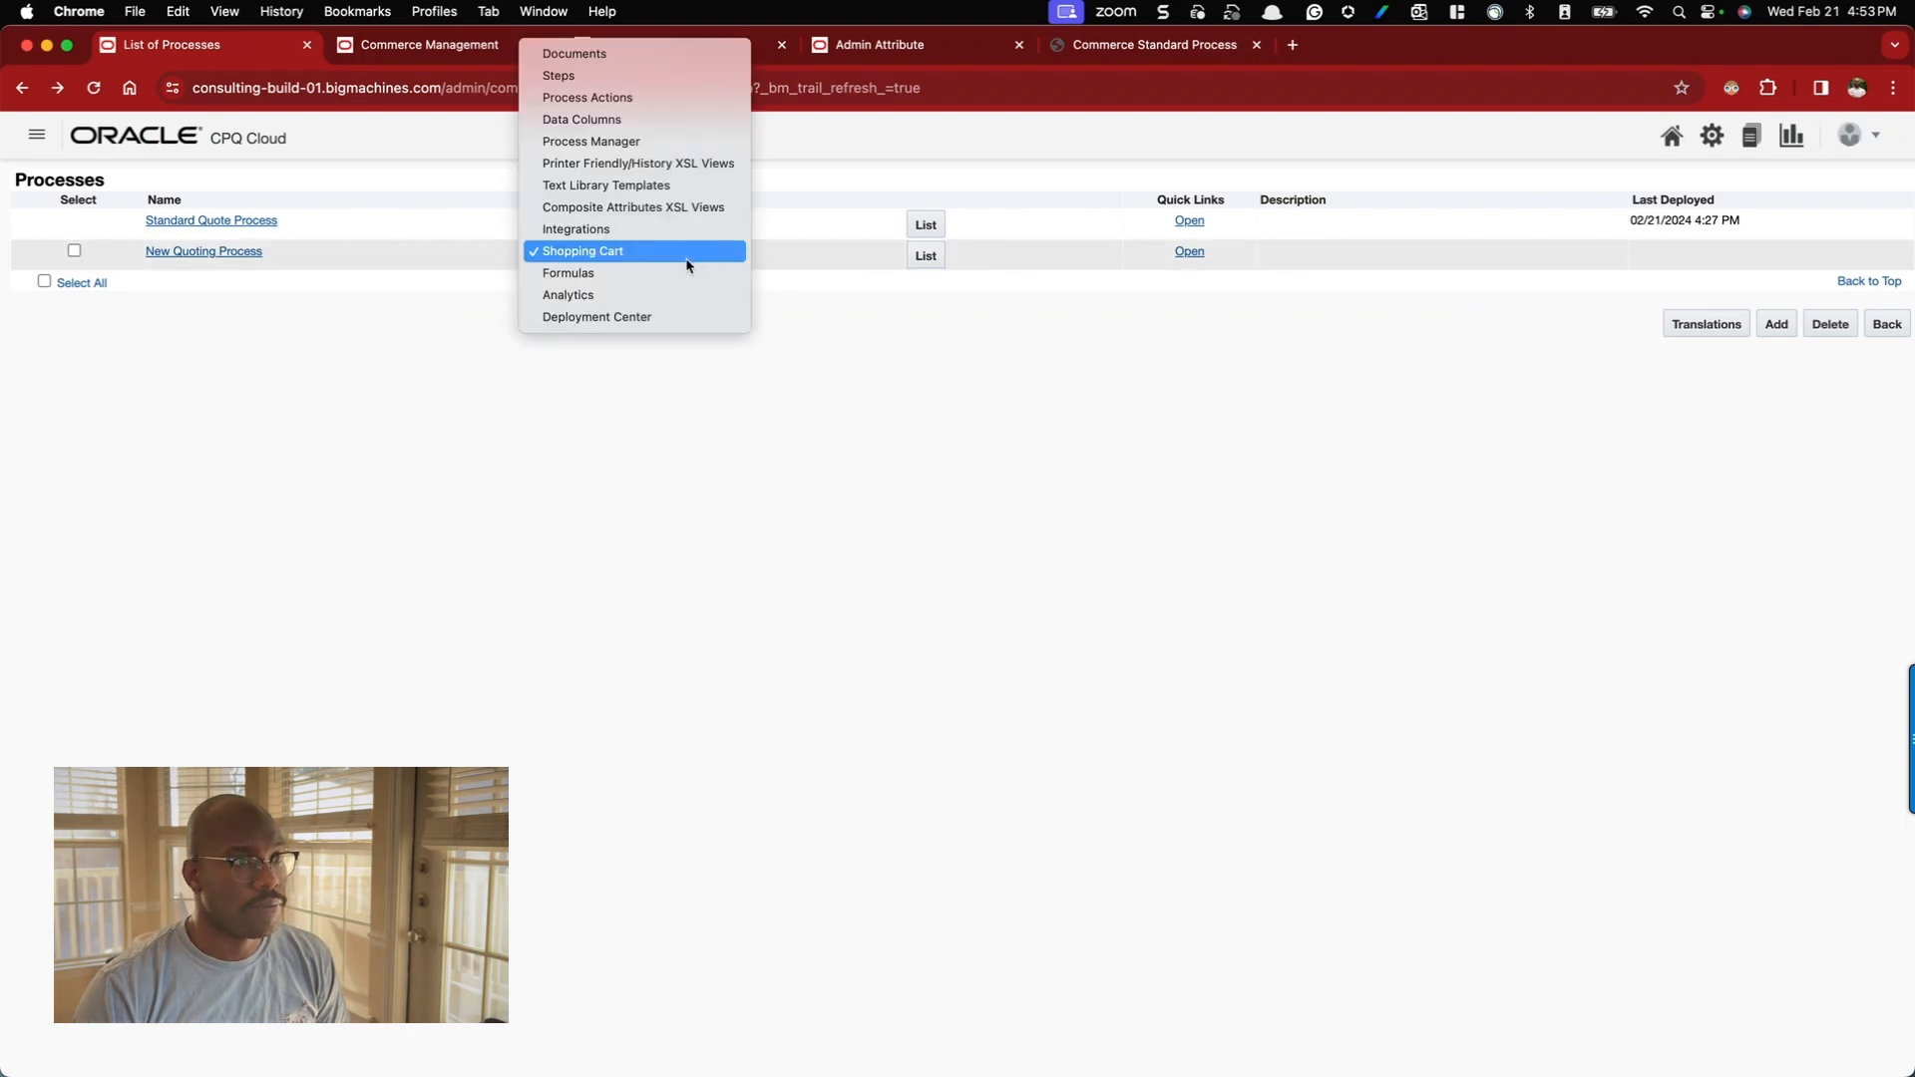
{"action": "left_click", "coordinate": [628, 229]}
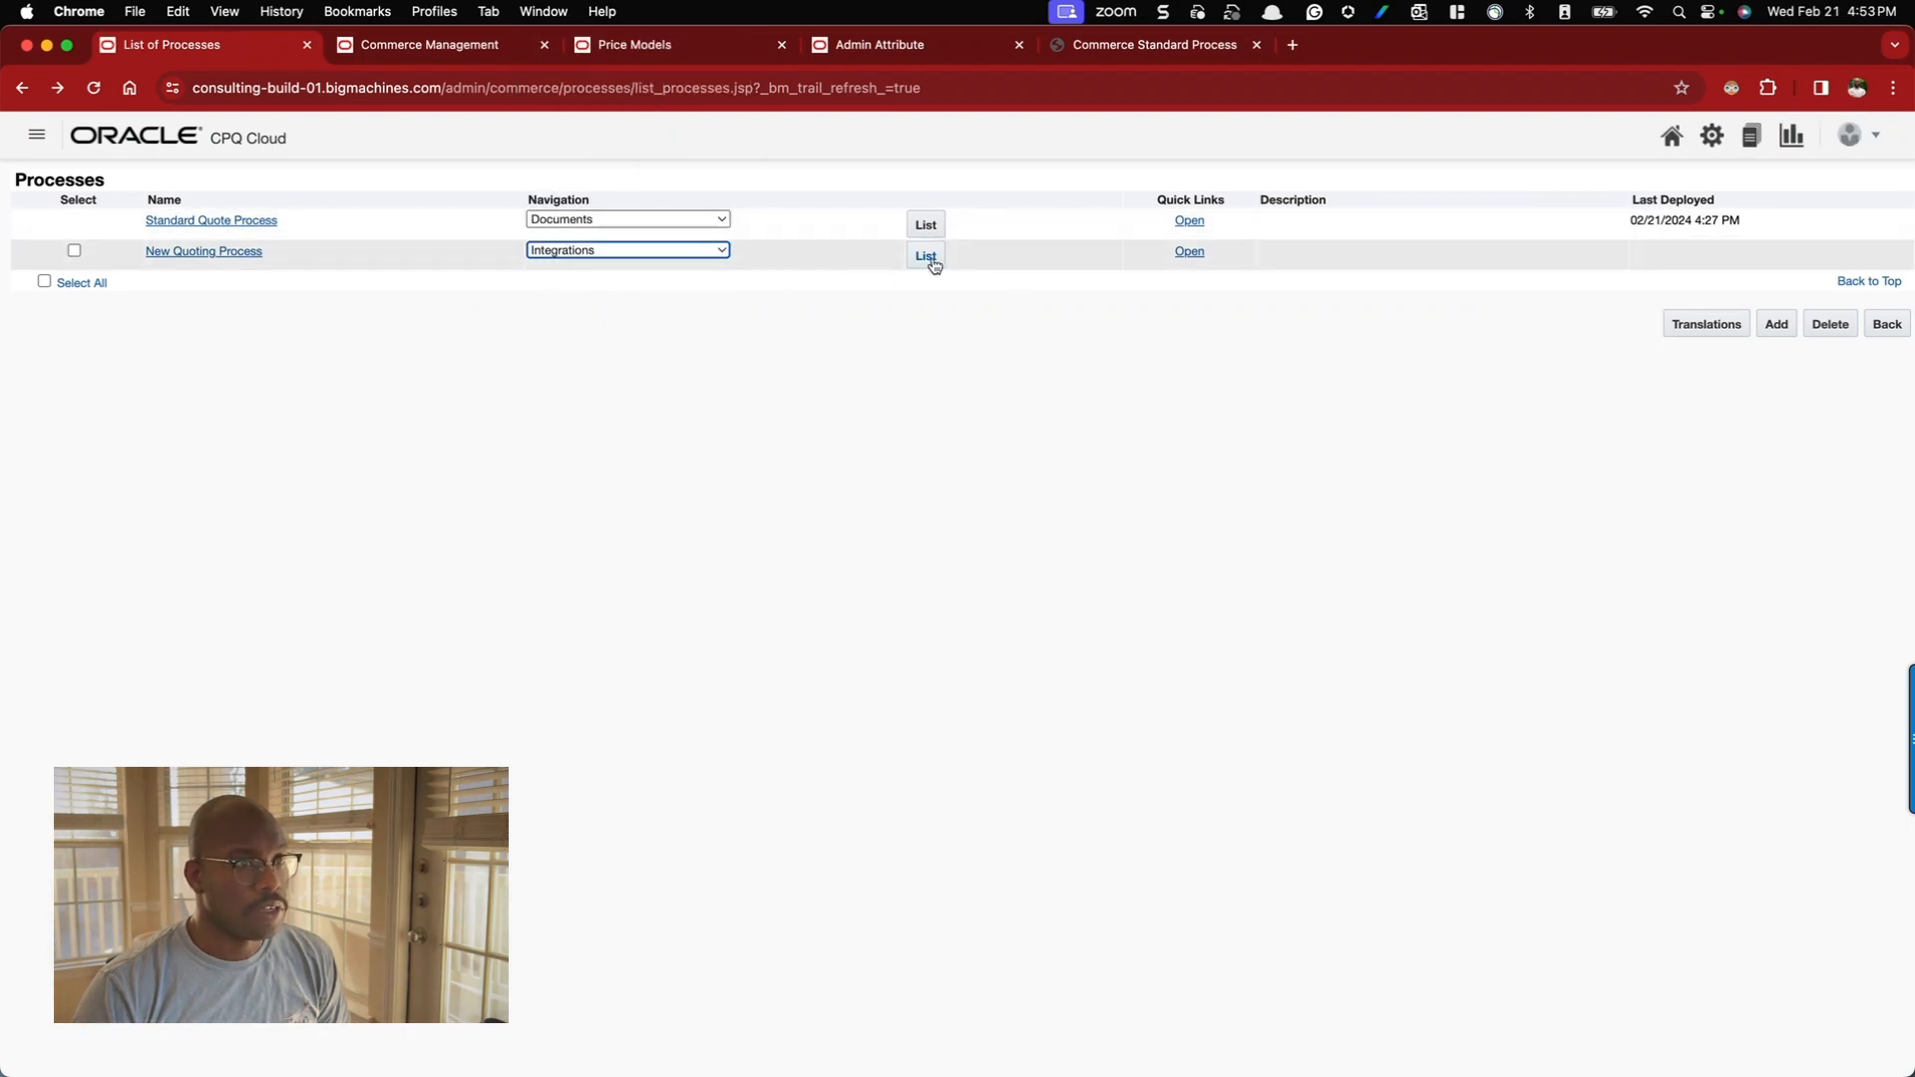
{"action": "left_click", "coordinate": [927, 257]}
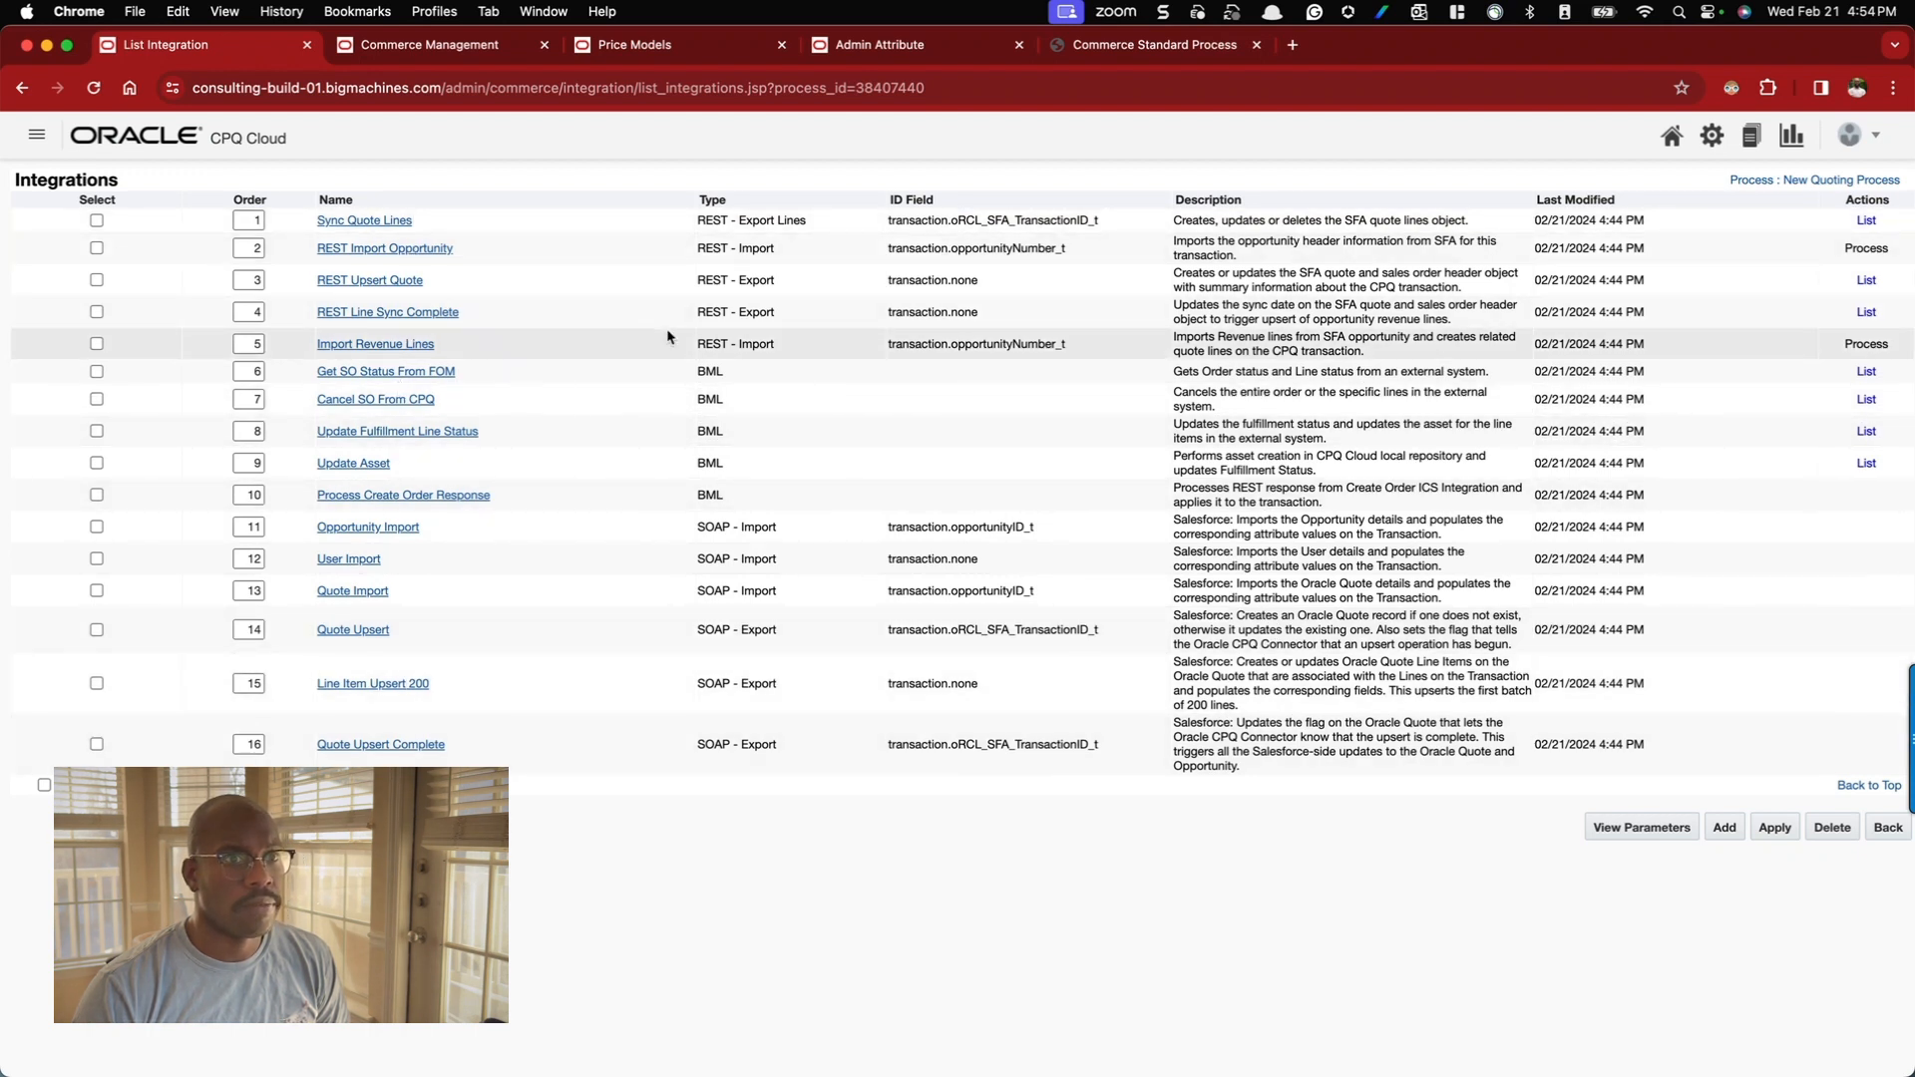
{"action": "key", "text": "super+Left"}
- View the Composite Attributes XSL Views of New Quoting Process
{"action": "left_click", "coordinate": [719, 250]}
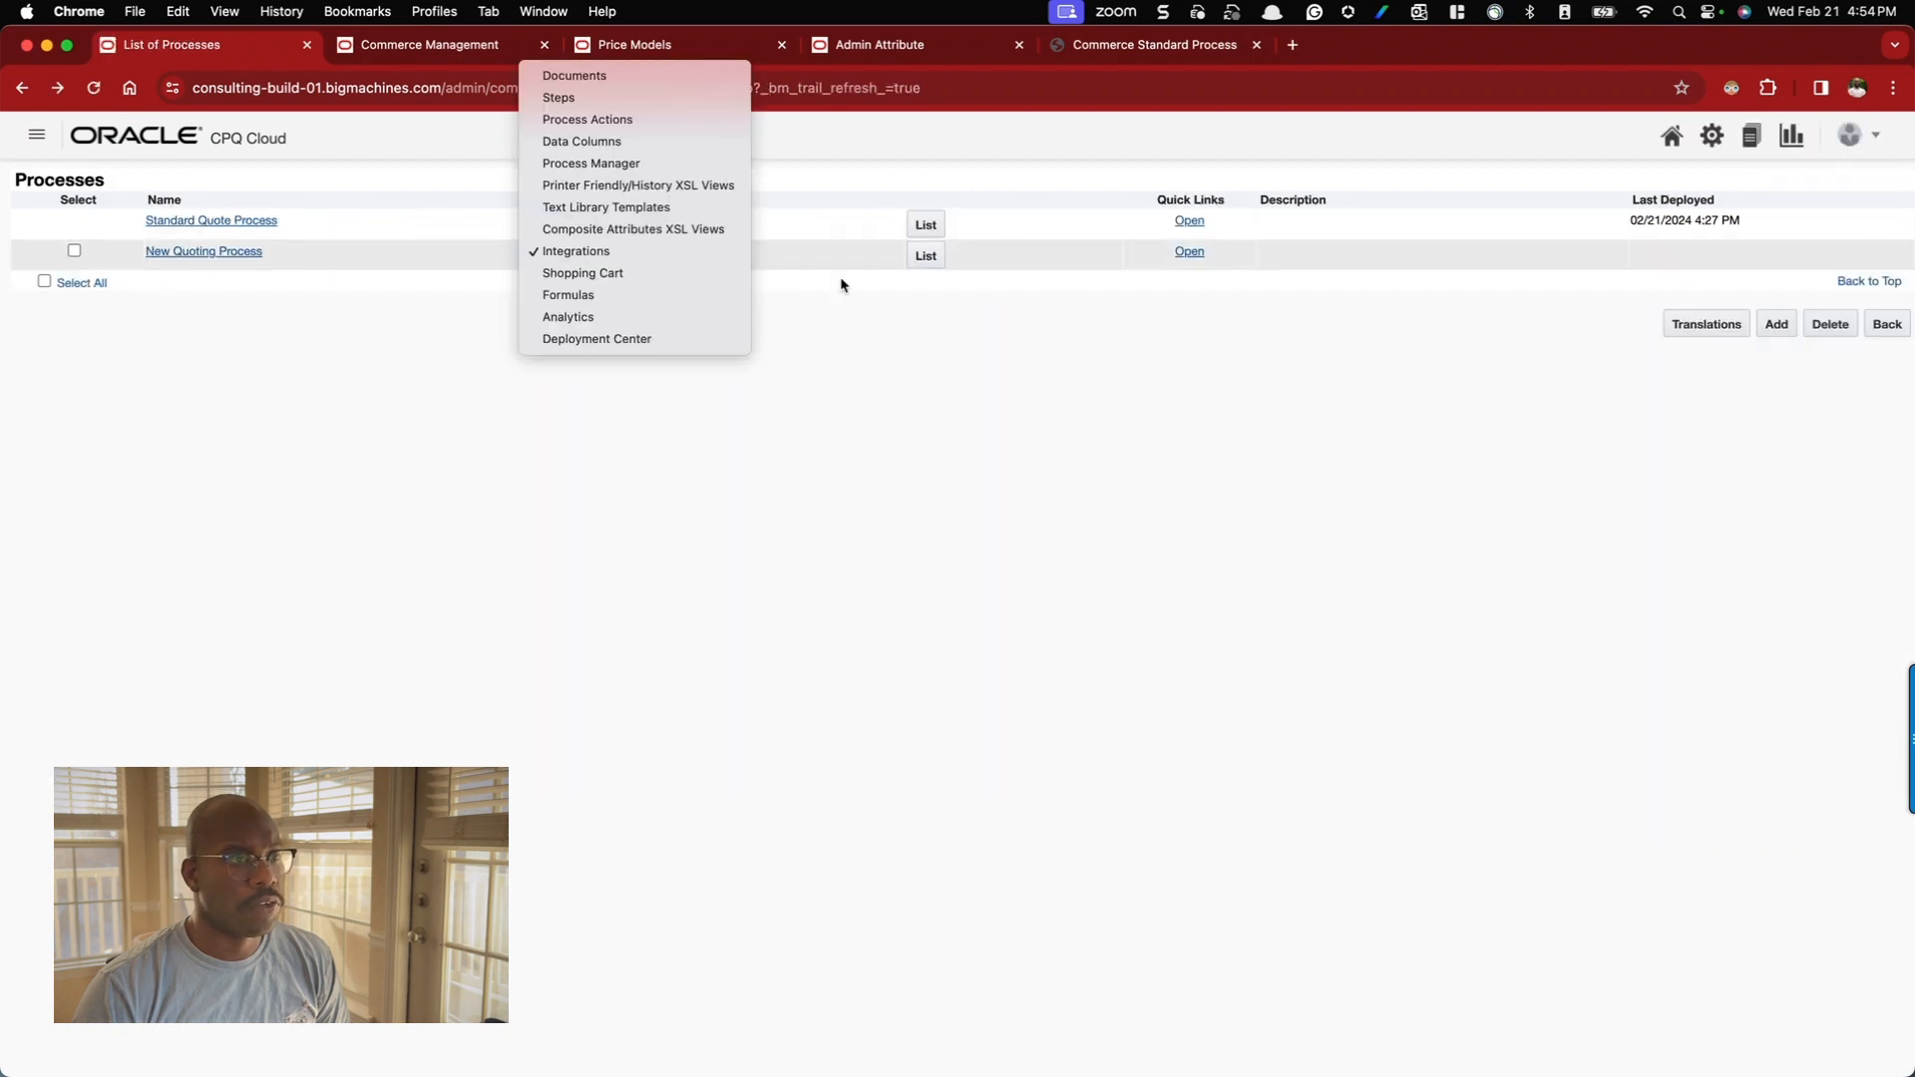
{"action": "left_click", "coordinate": [640, 231]}
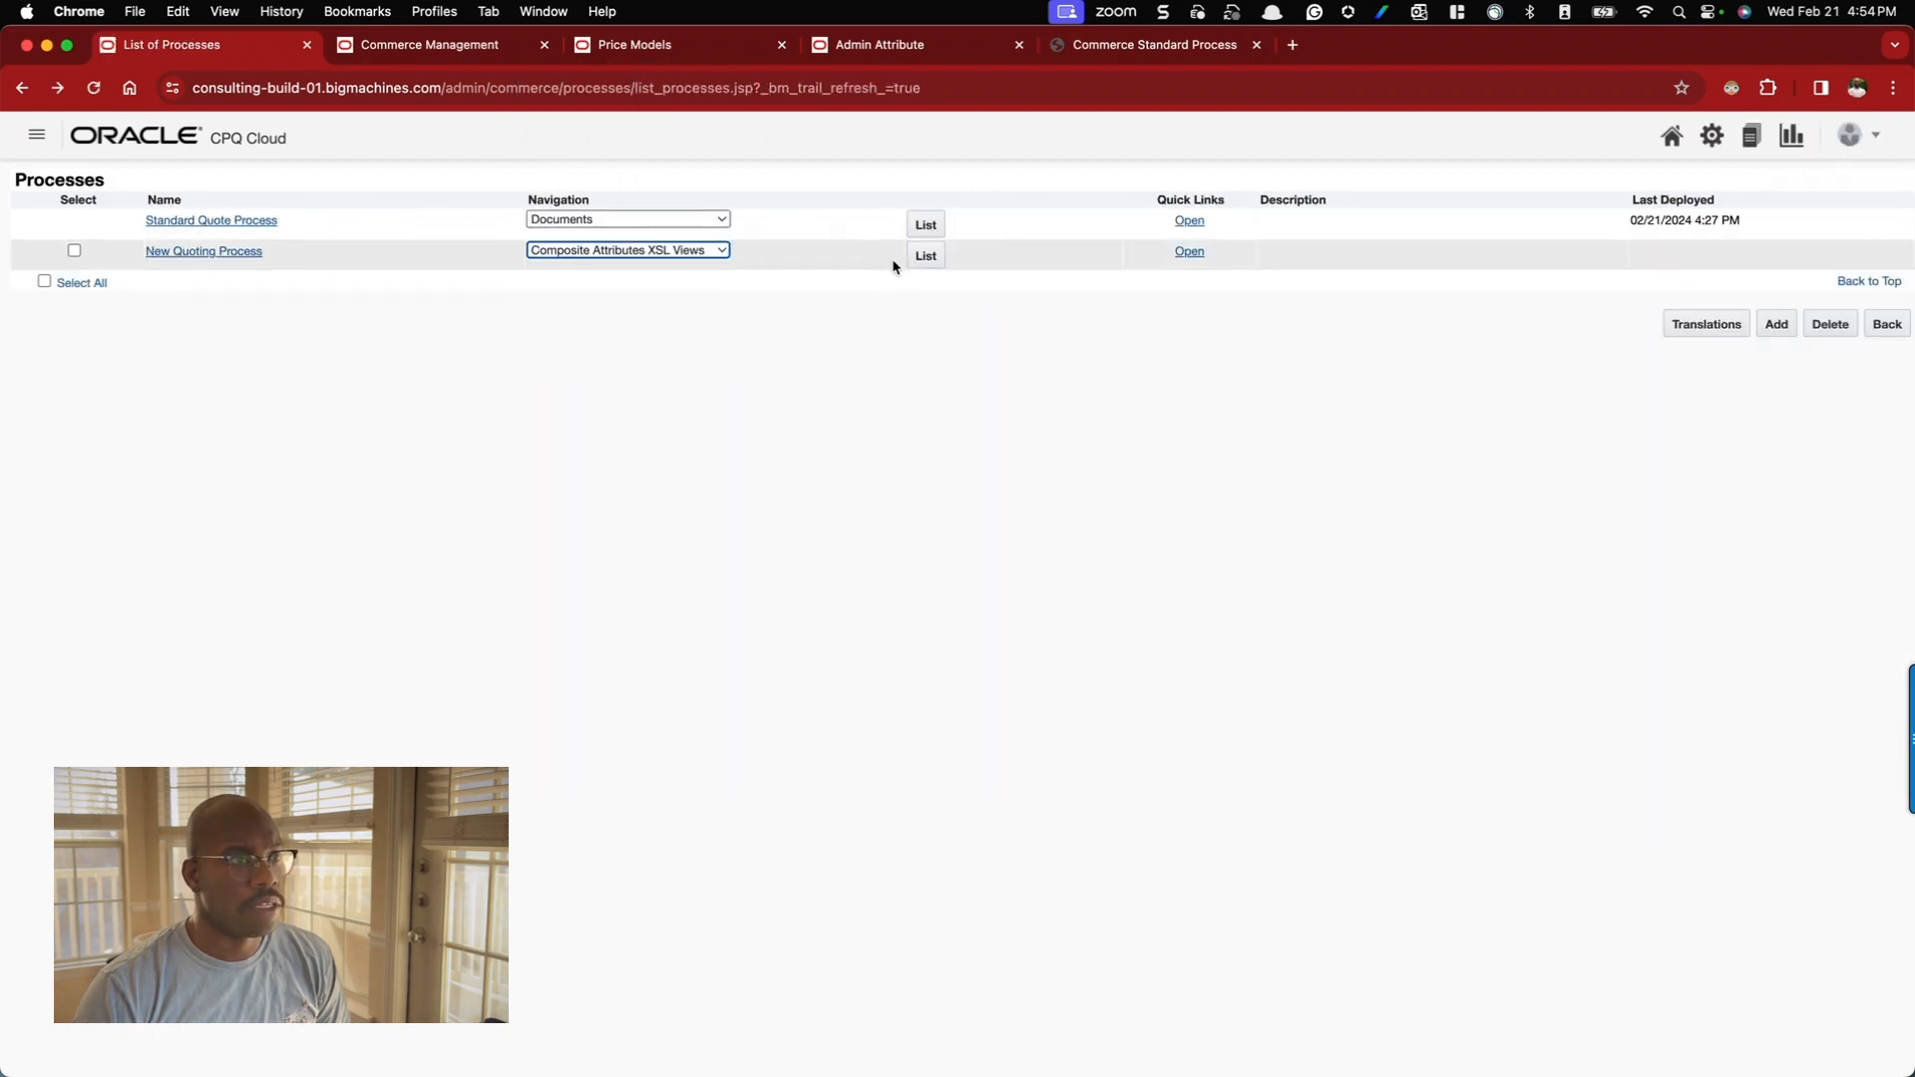
{"action": "left_click", "coordinate": [928, 257]}
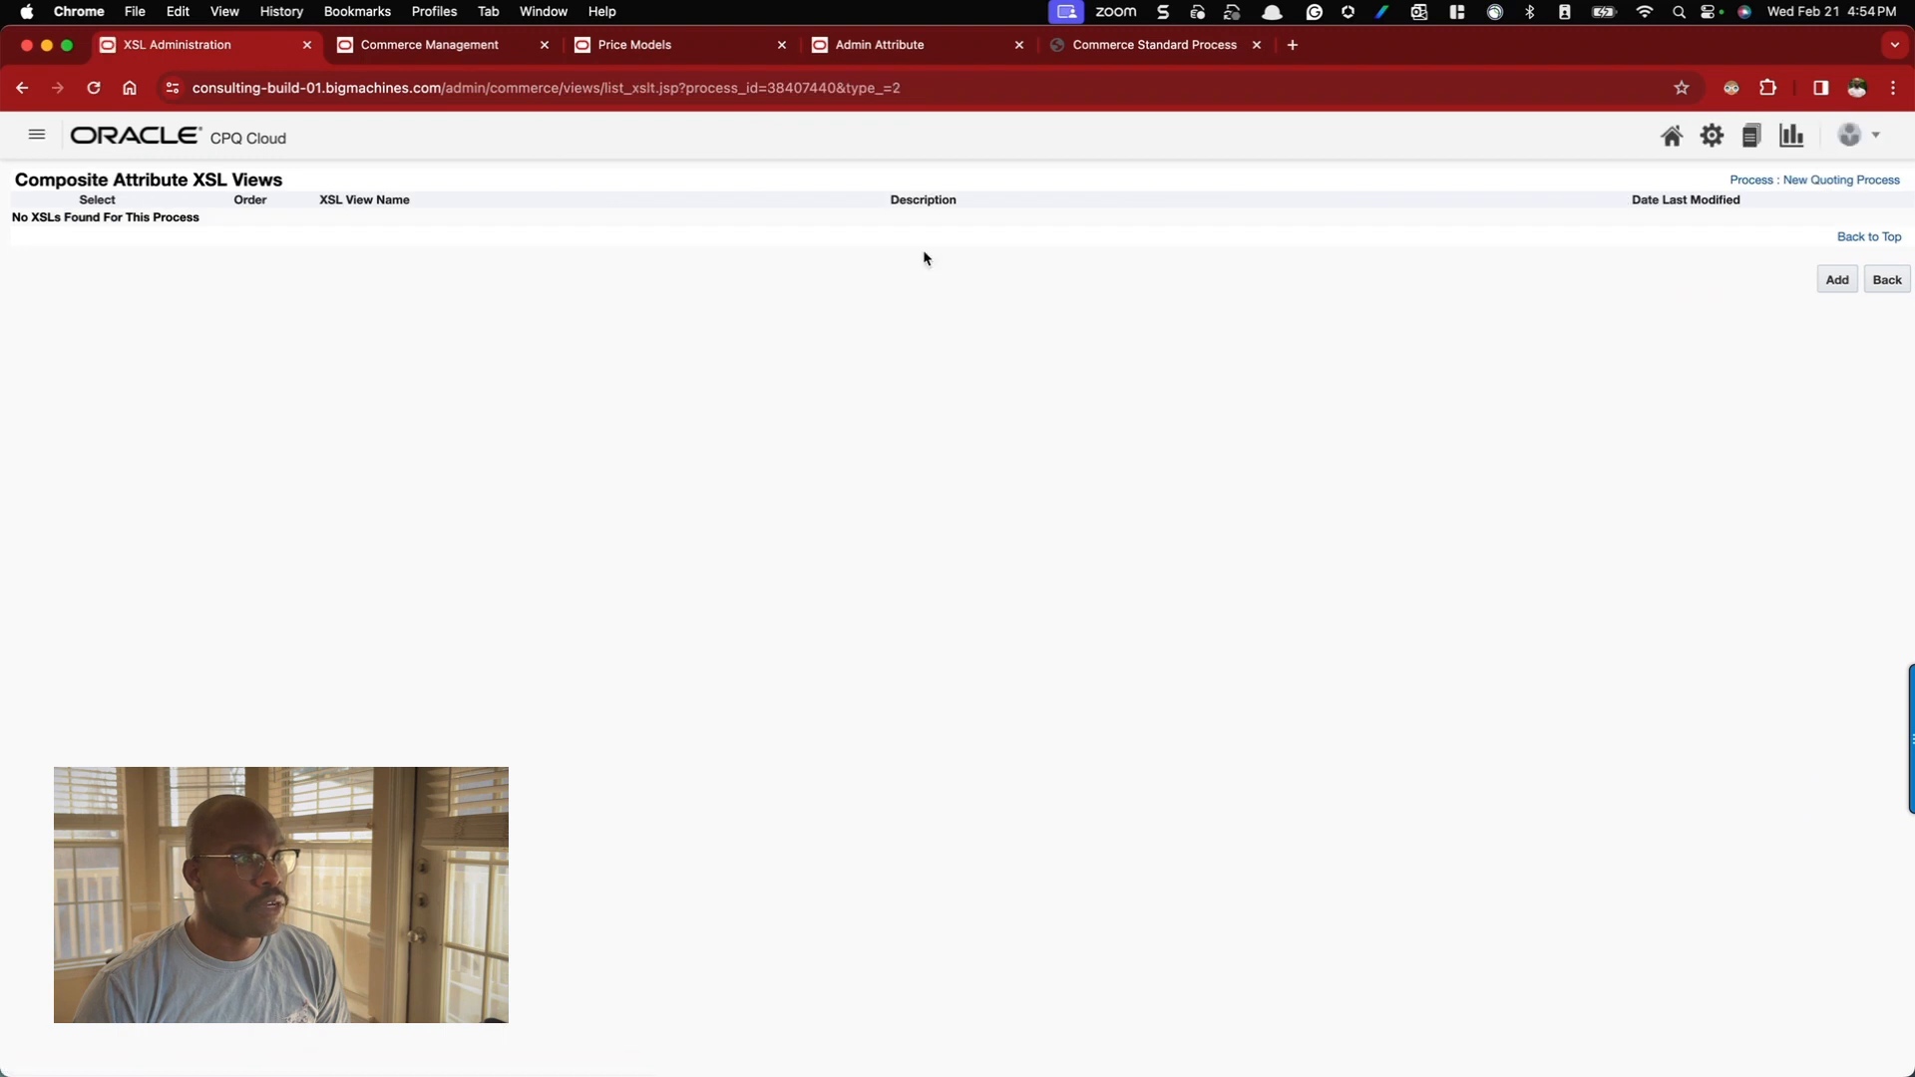
- Open the Text Library Templates of New Quoting Process, look over the templates and cancel the rich text editor
{"action": "left_click", "coordinate": [708, 250]}
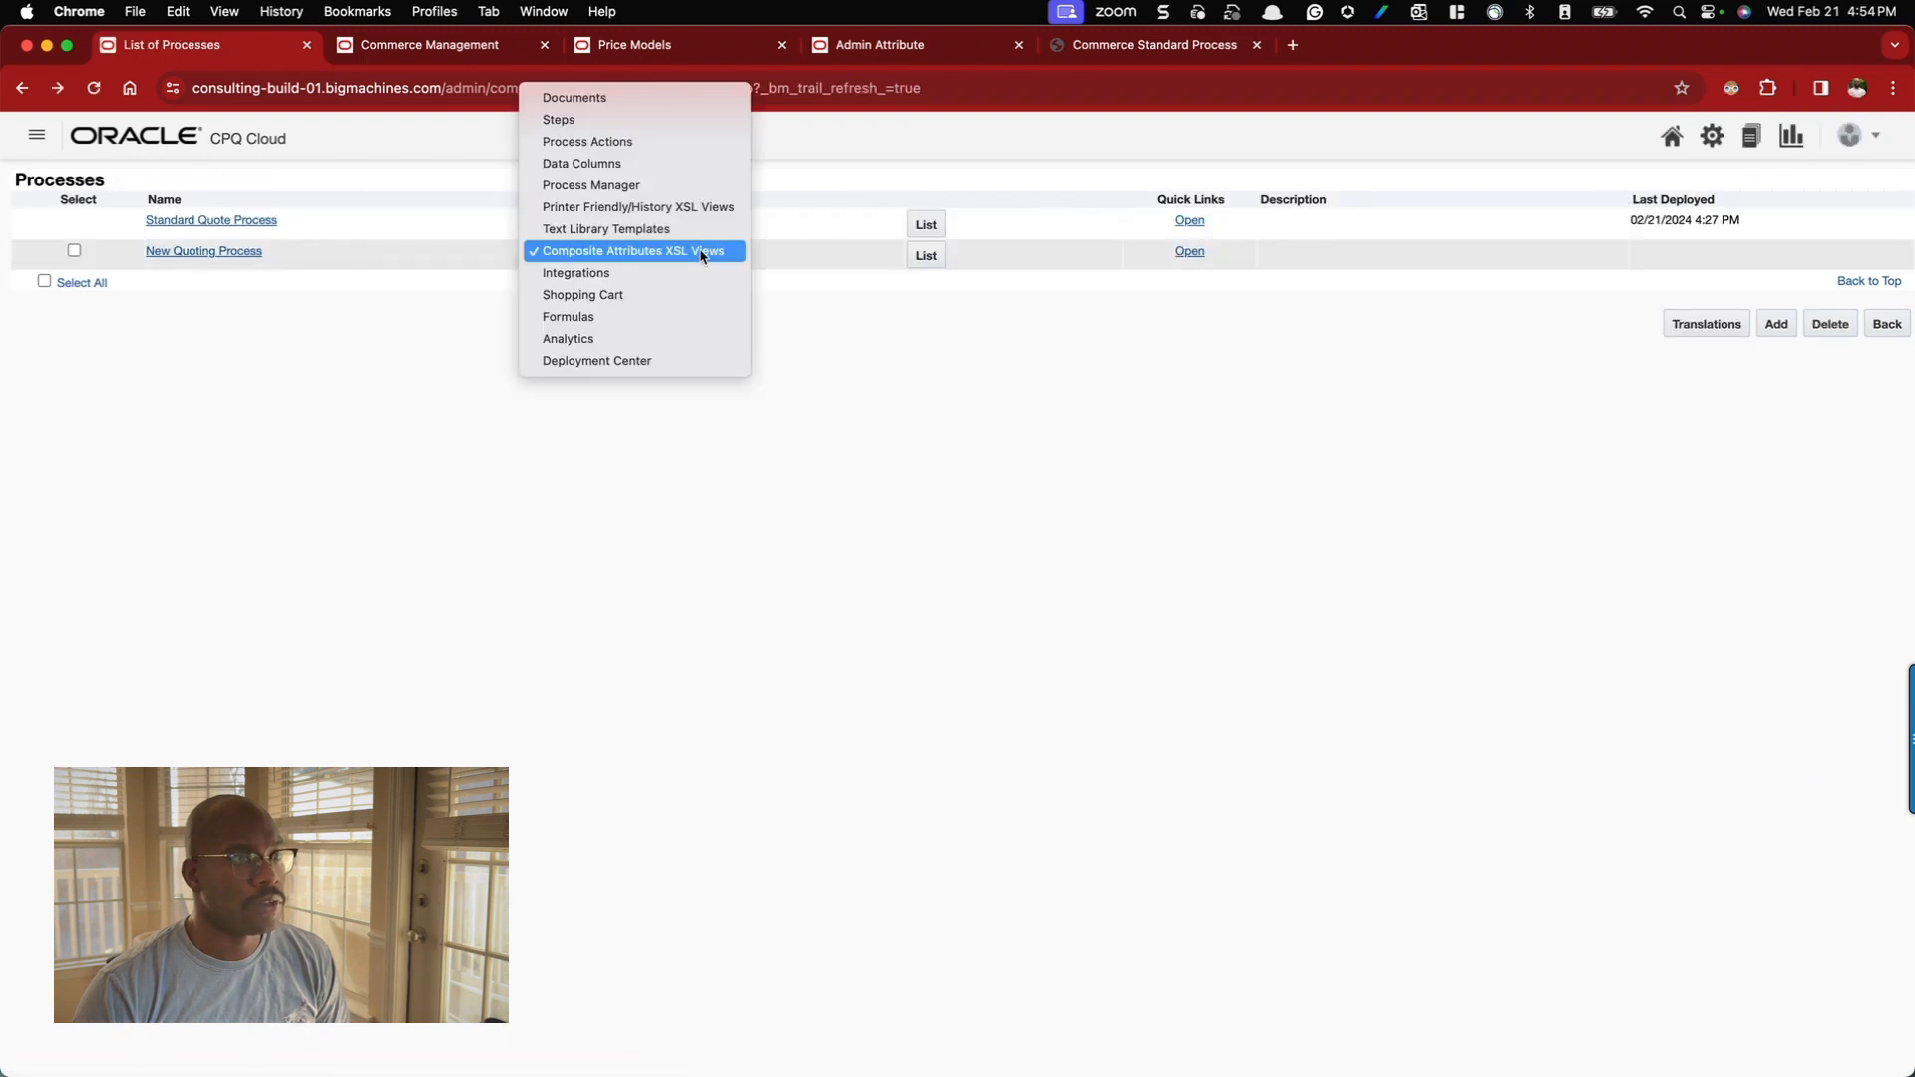
{"action": "left_click", "coordinate": [666, 234]}
{"action": "left_click", "coordinate": [923, 256]}
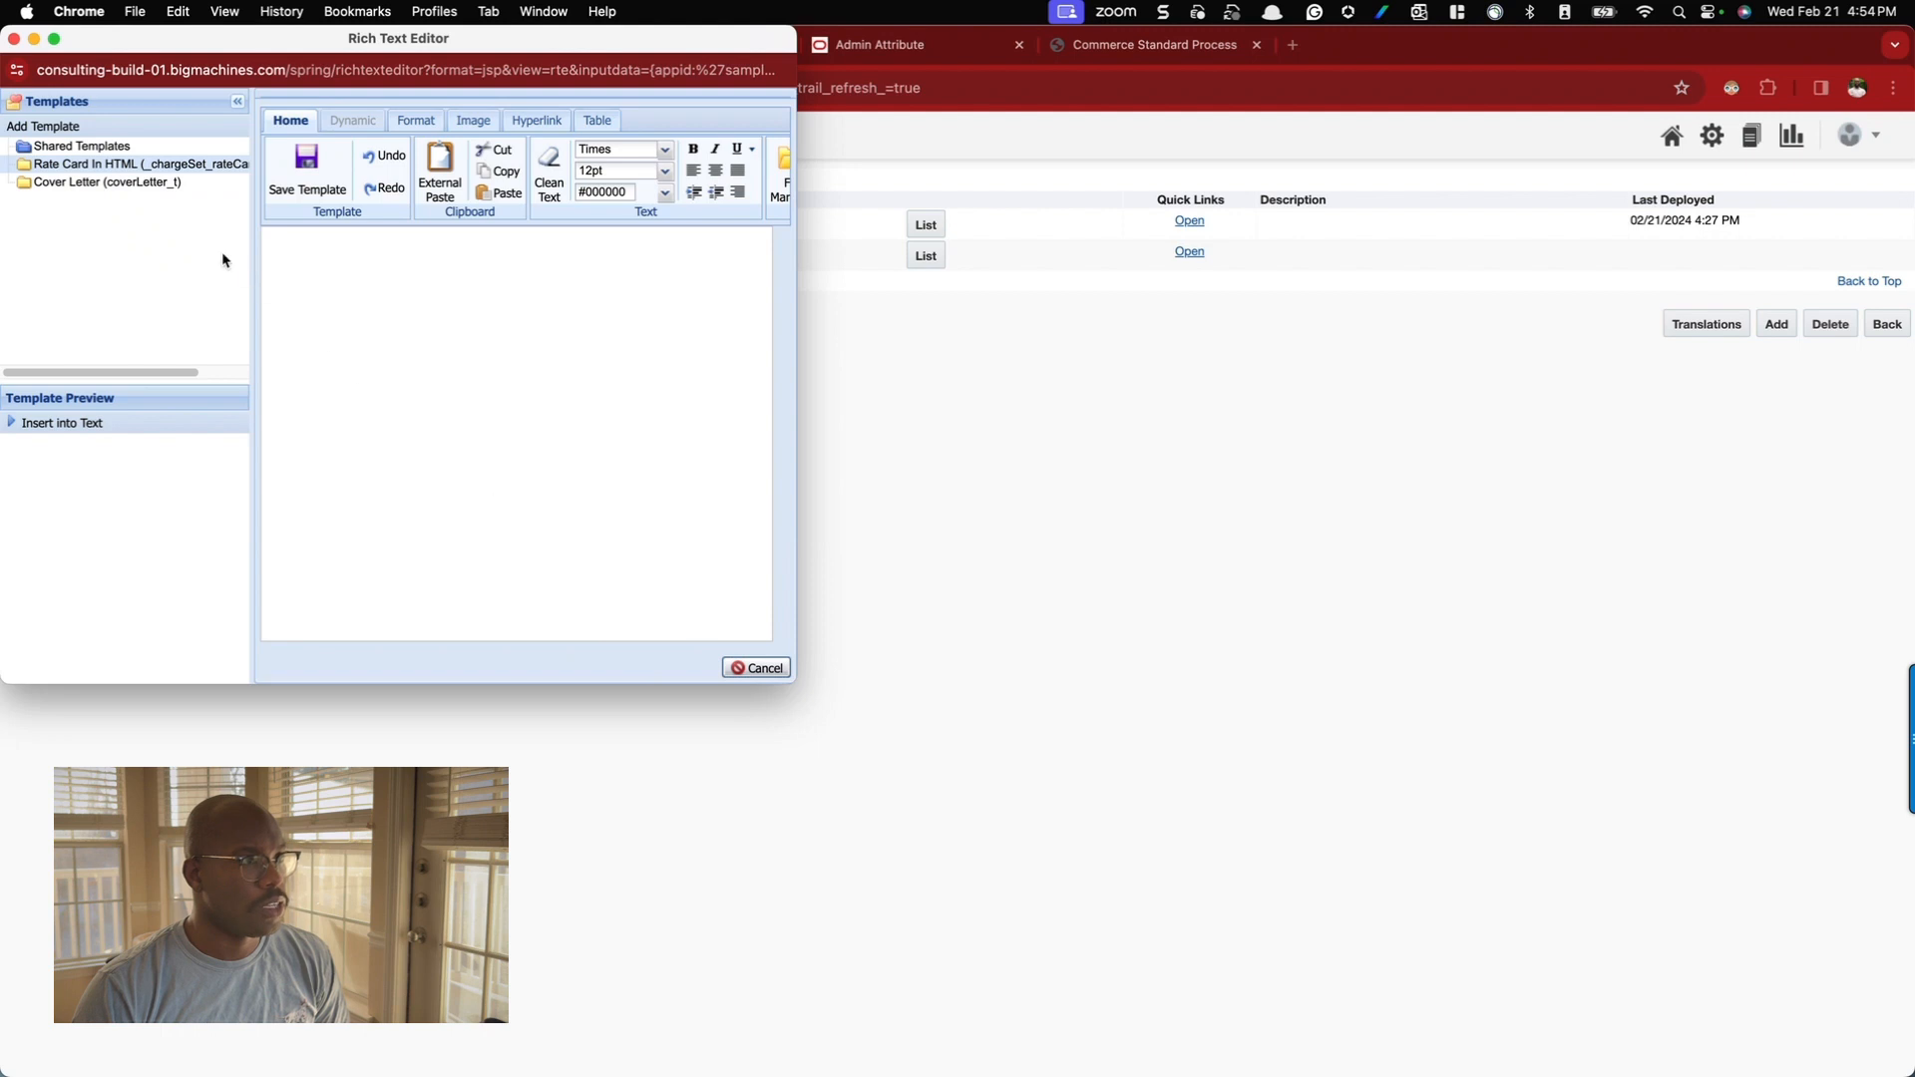
{"action": "left_click", "coordinate": [763, 675]}
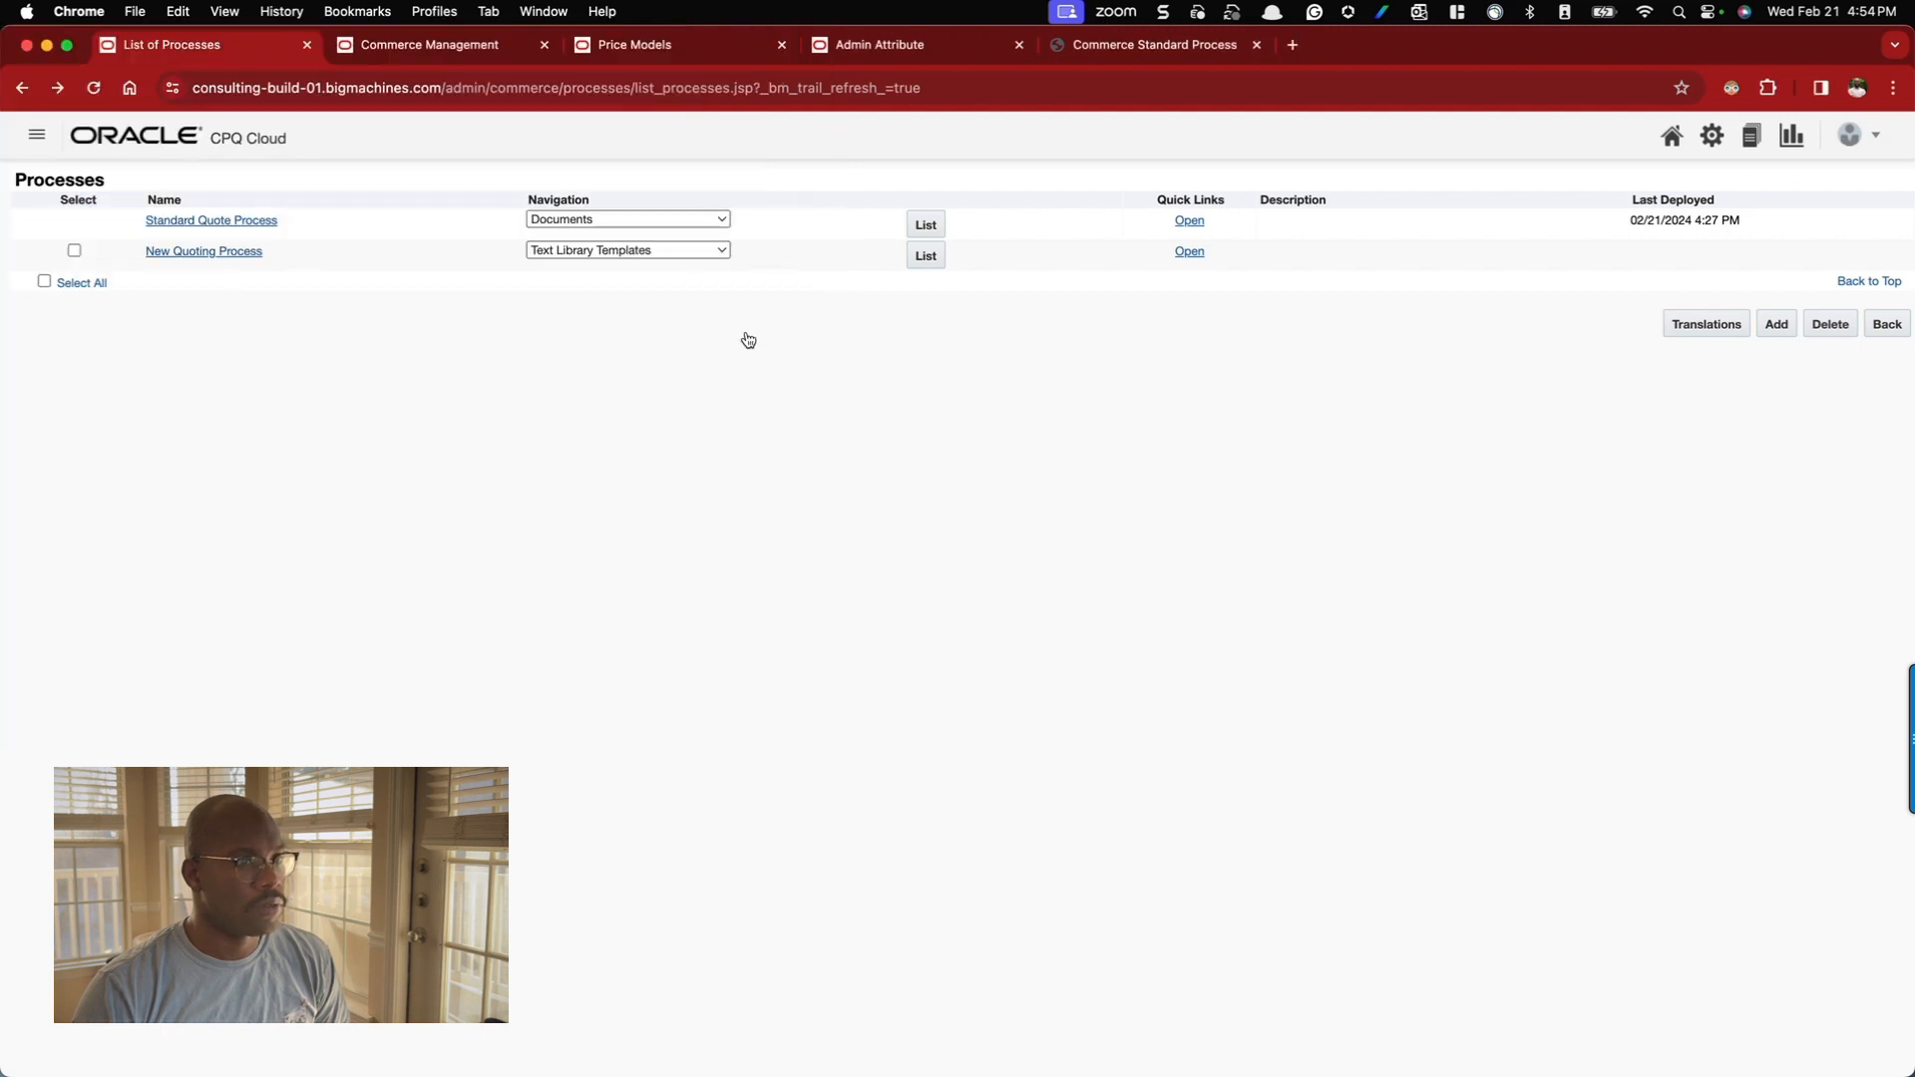
- Examine the Document view in the Printer Friendly/History XSL Views of New Quoting Process and go back to the process list
{"action": "left_click", "coordinate": [692, 257]}
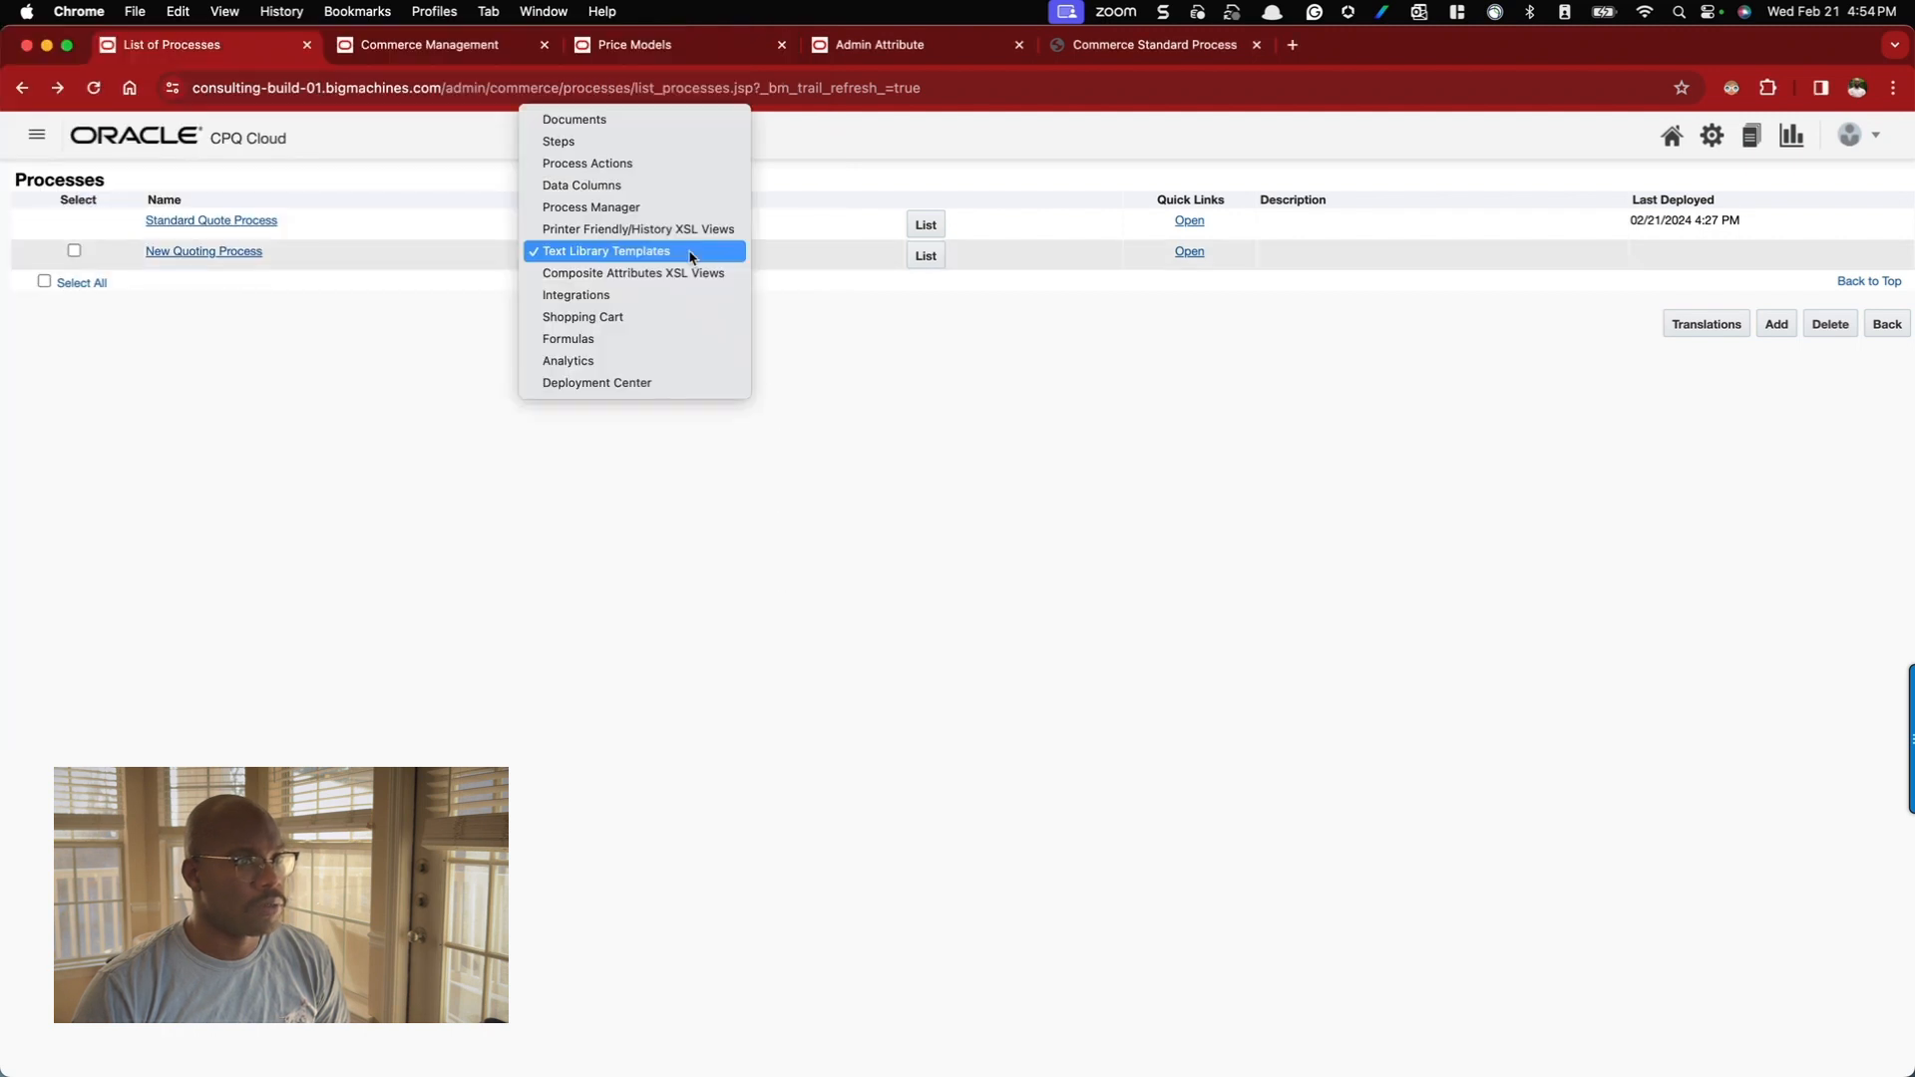
{"action": "left_click", "coordinate": [599, 229]}
{"action": "left_click", "coordinate": [919, 258]}
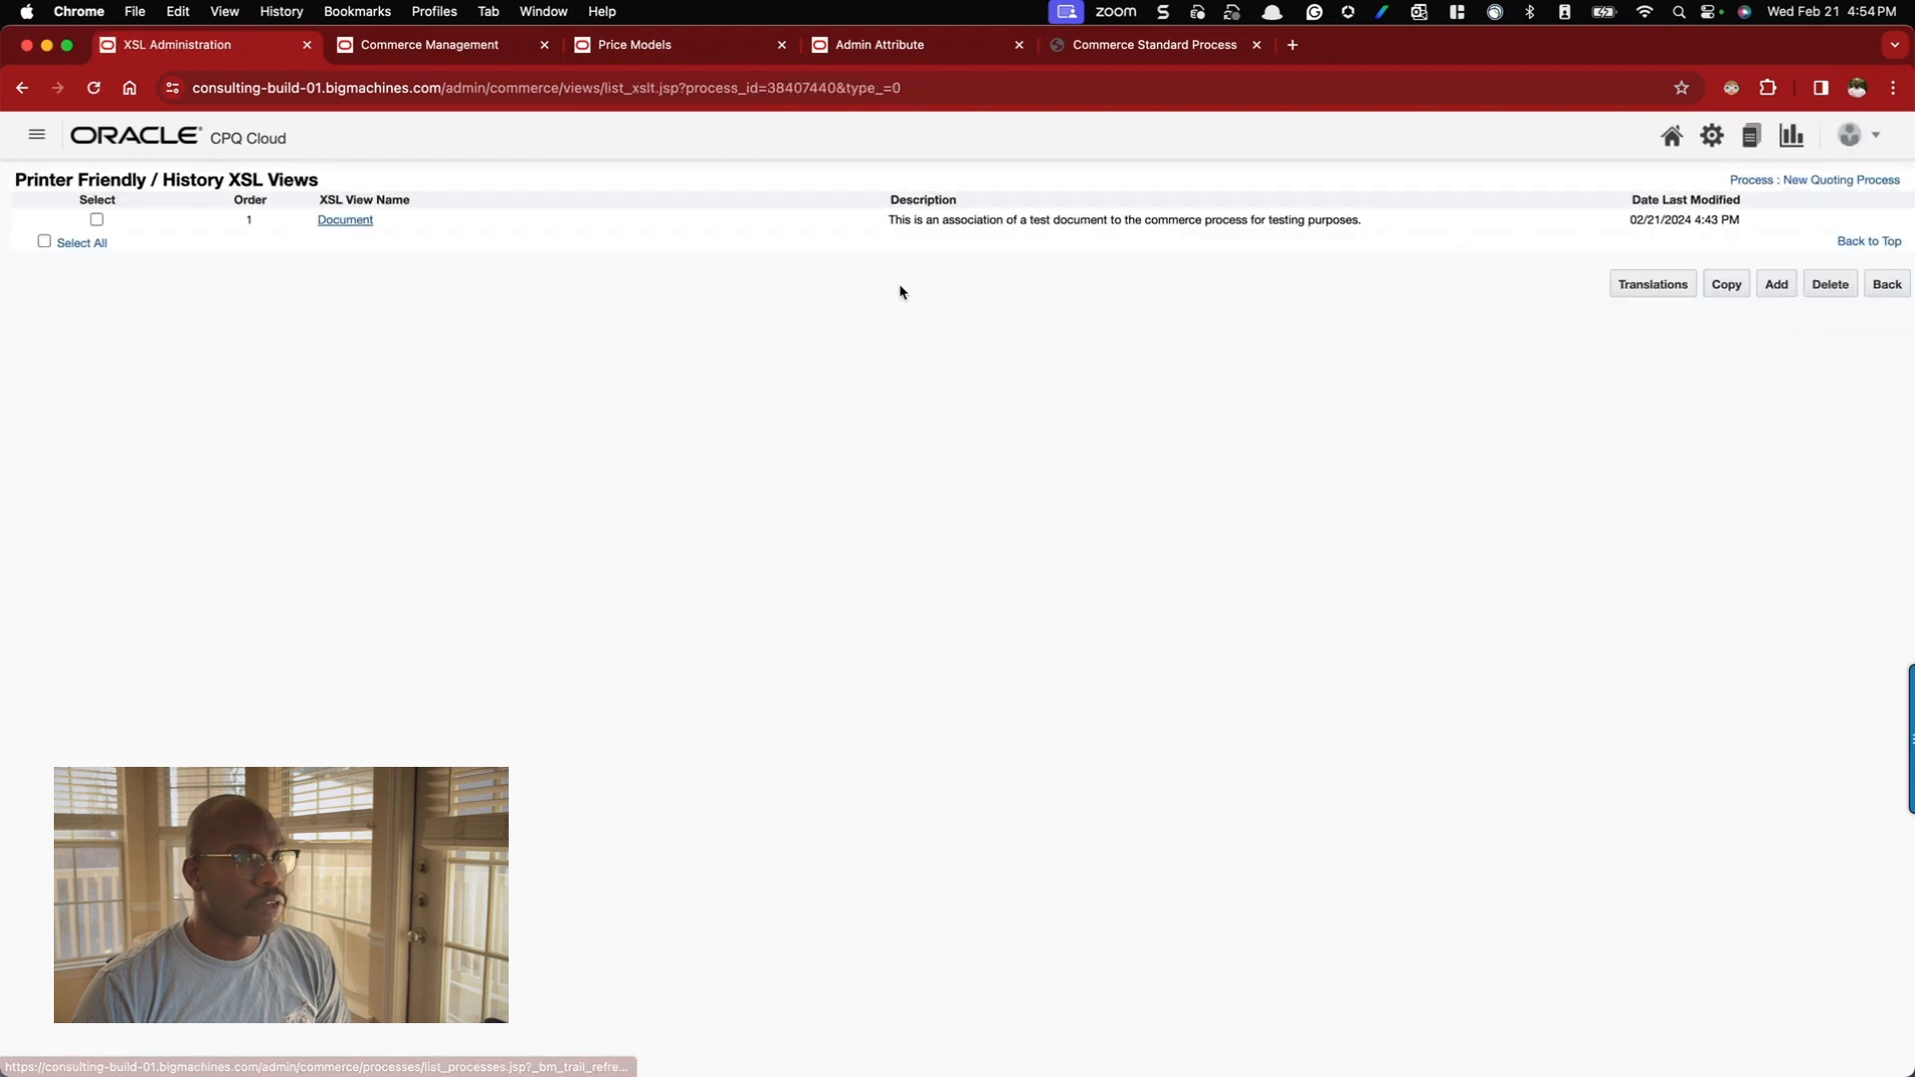
{"action": "left_click", "coordinate": [344, 220]}
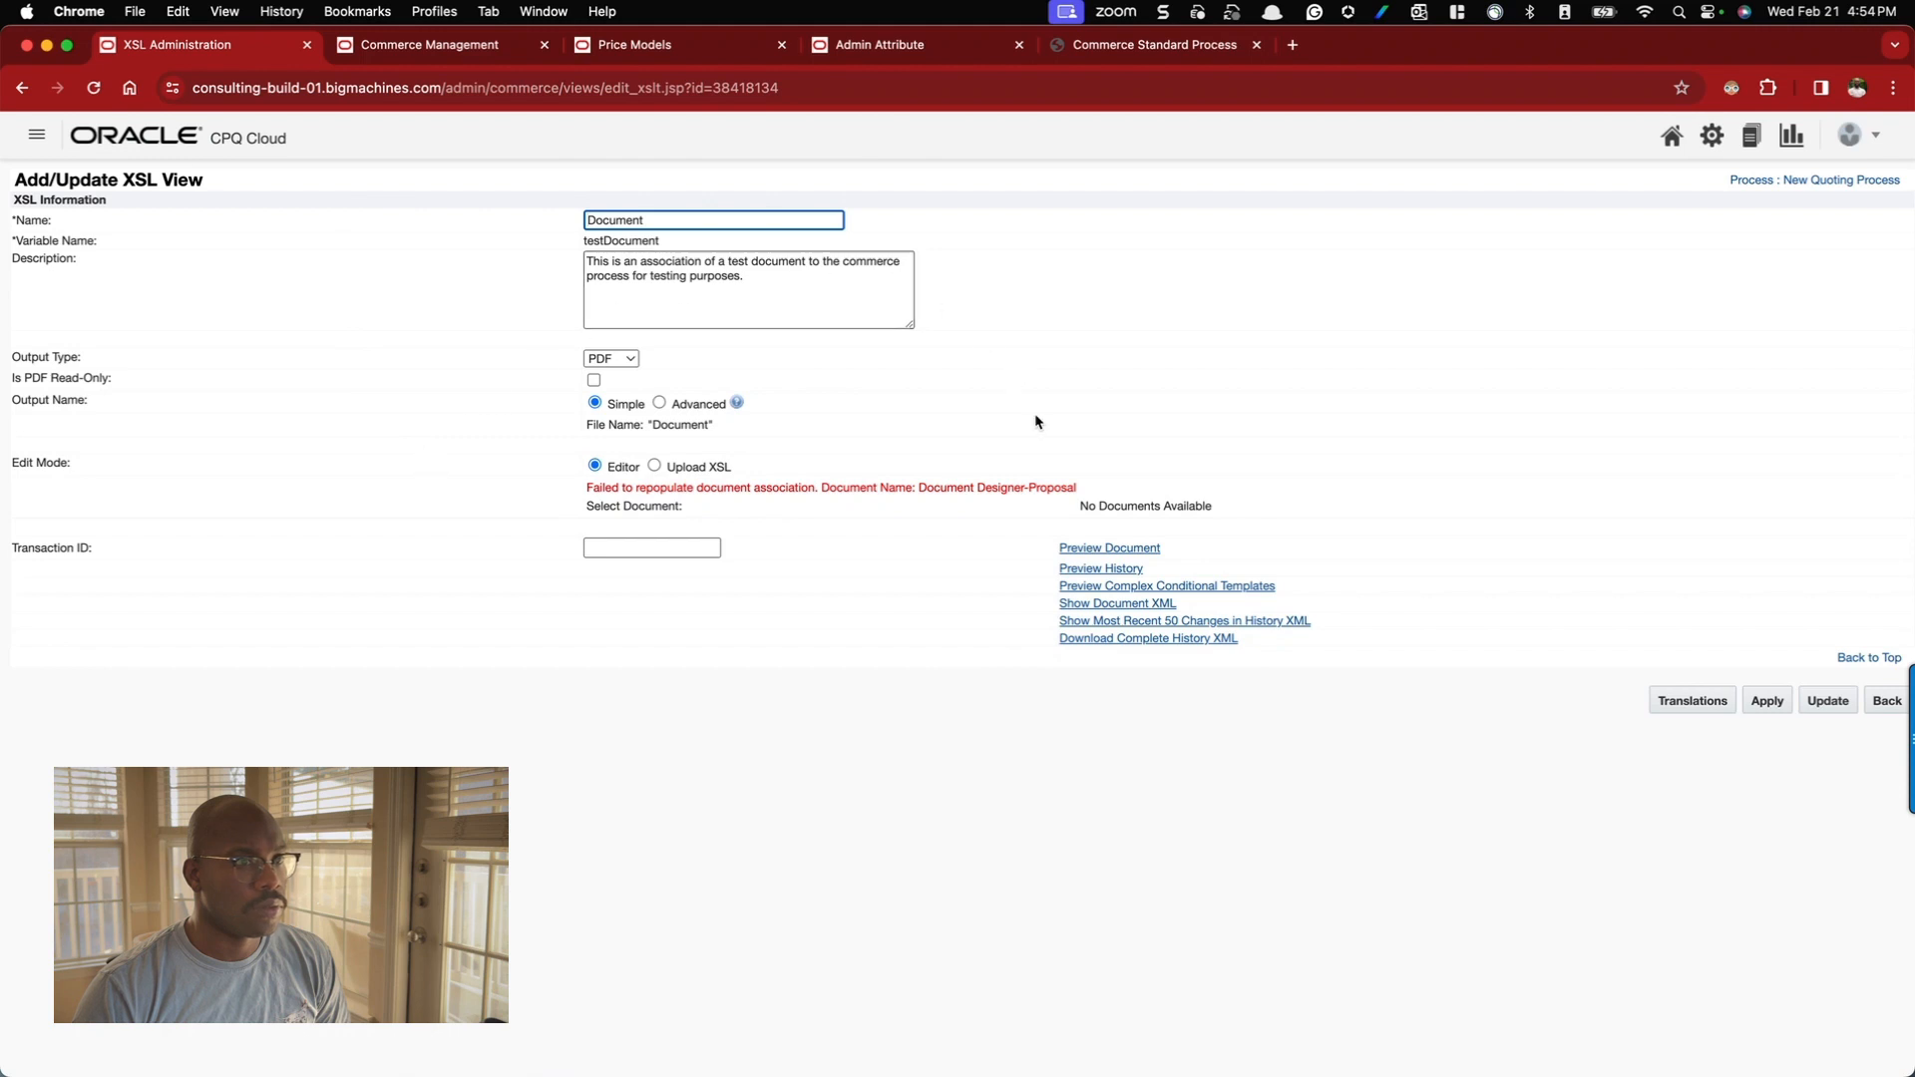
{"action": "key", "text": "super+bracketleft"}
{"action": "key", "text": "super+bracketleft"}
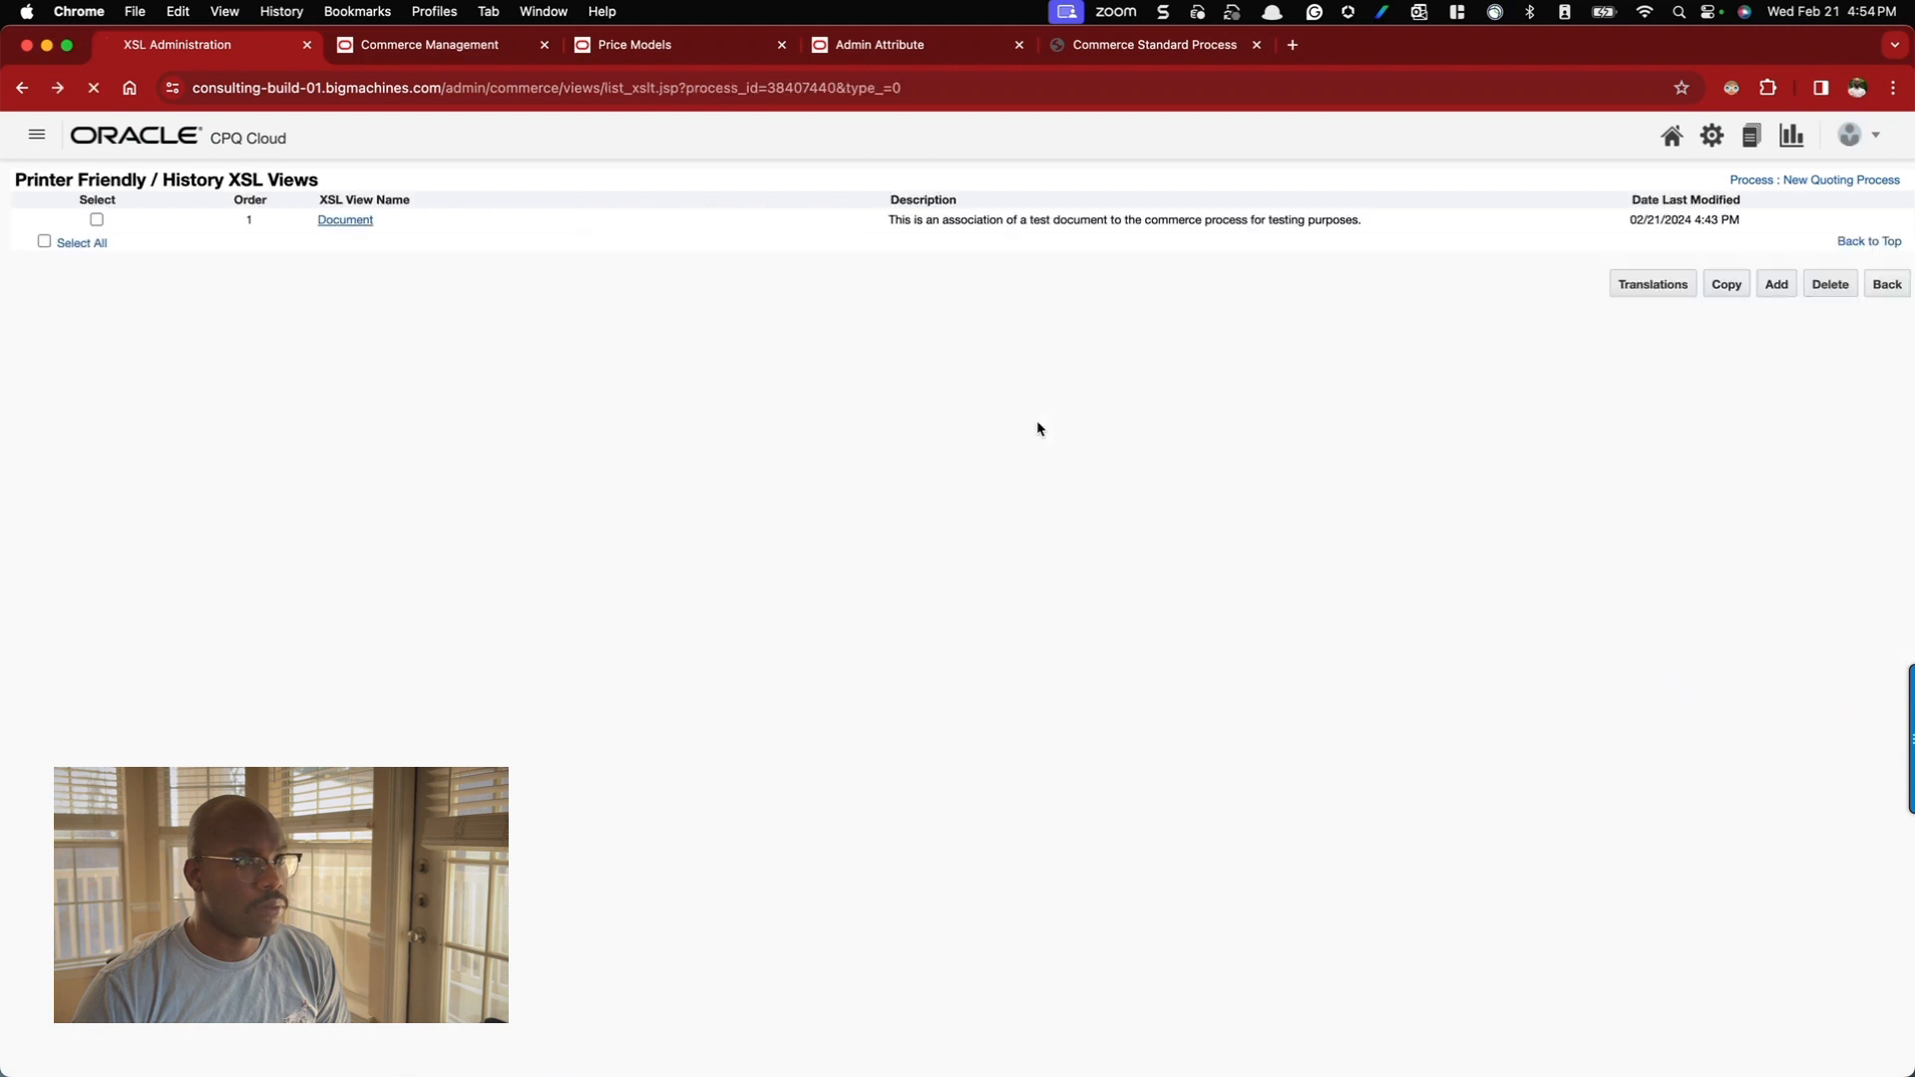
- Open the Process Manager columns of New Quoting Process and compare them with the Standard Quote Process transaction list in a separate tab
{"action": "left_click", "coordinate": [661, 261]}
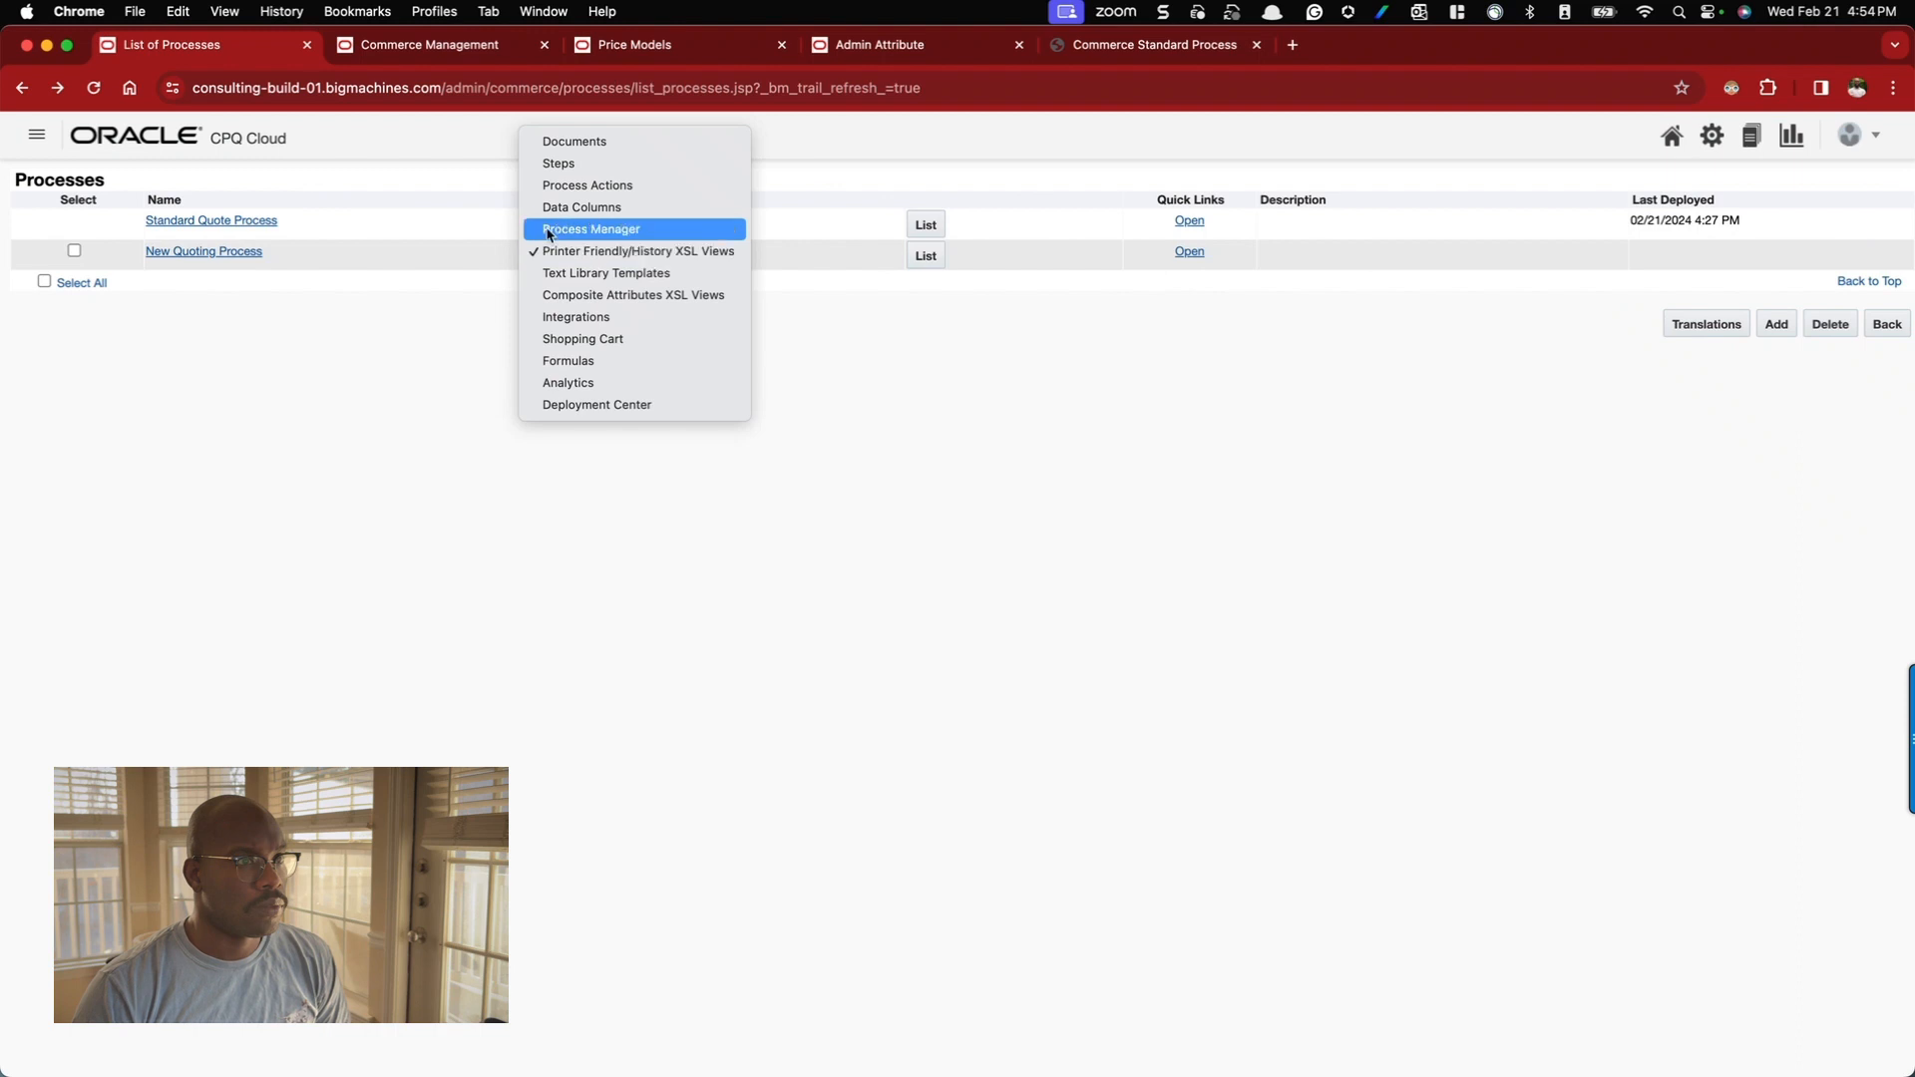
{"action": "left_click", "coordinate": [641, 227]}
{"action": "left_click", "coordinate": [921, 259]}
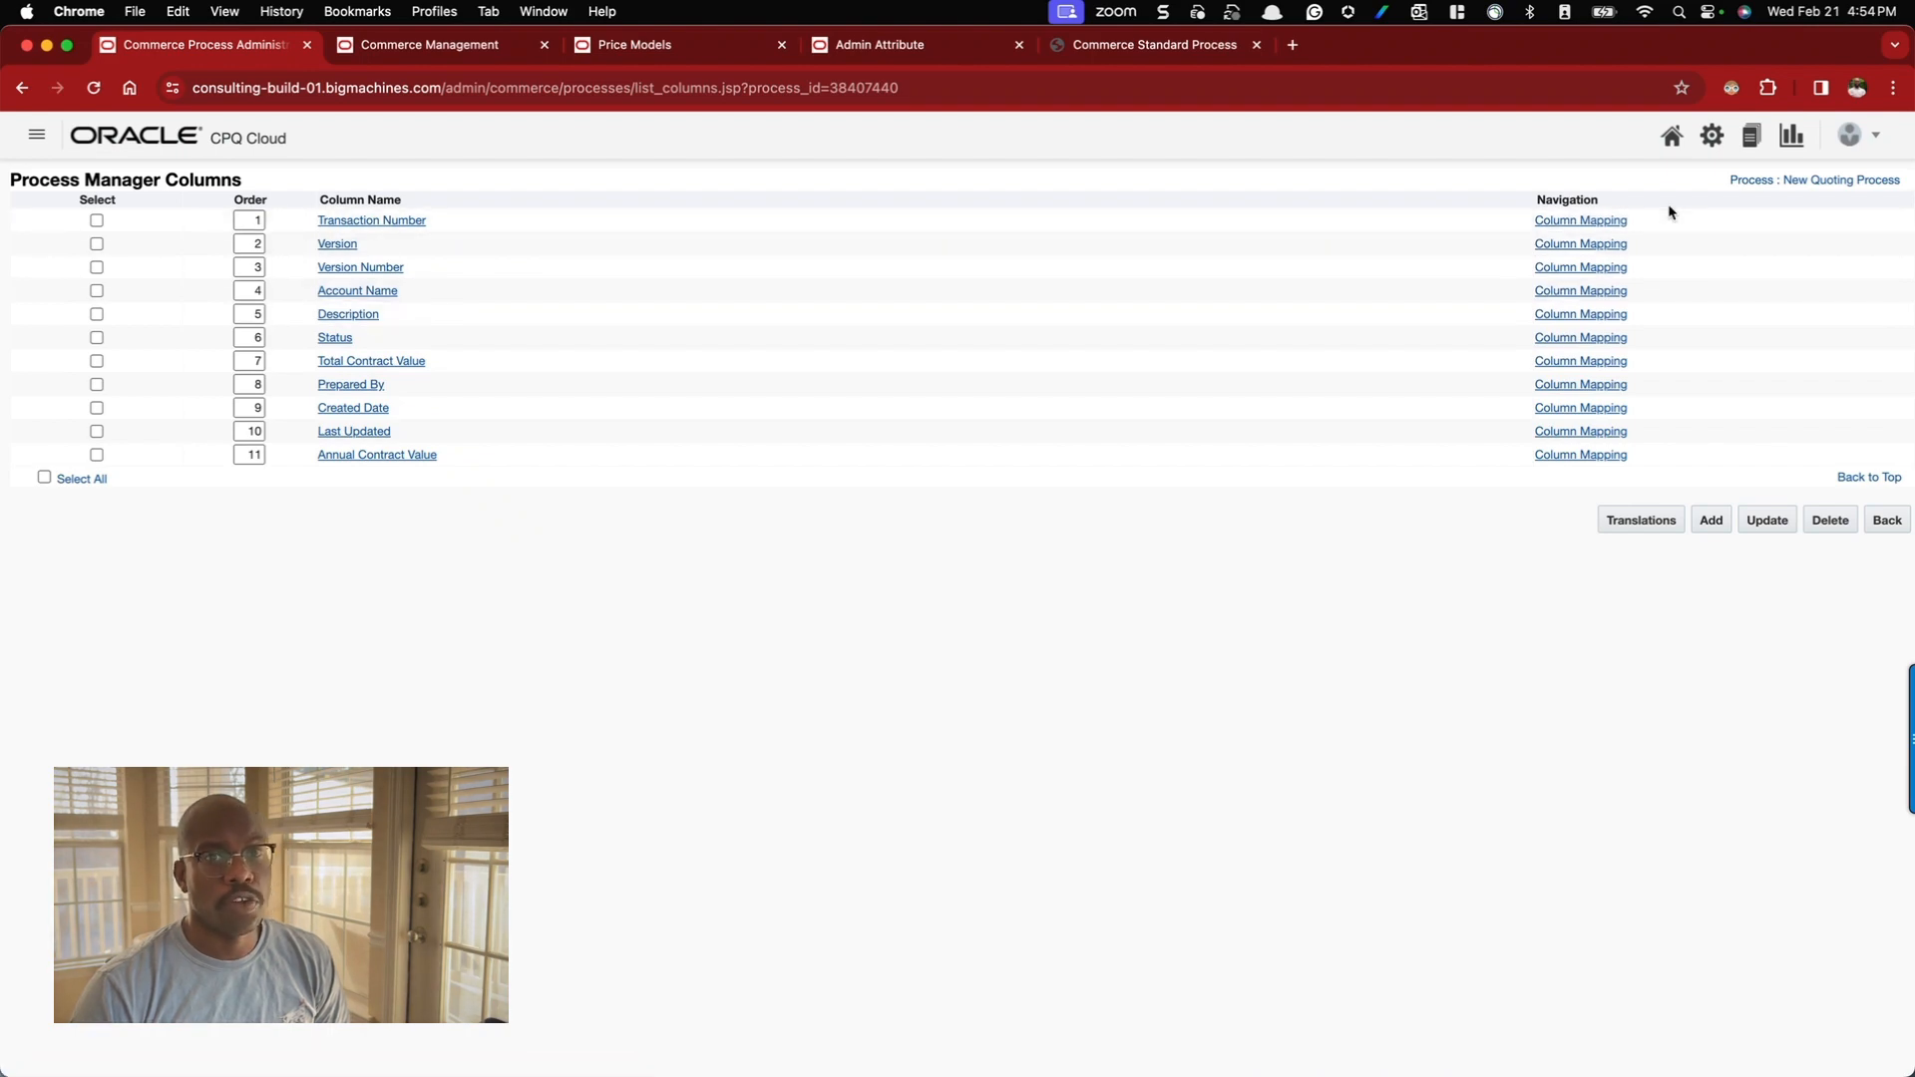
{"action": "left_click", "coordinate": [1753, 138], "text": "super"}
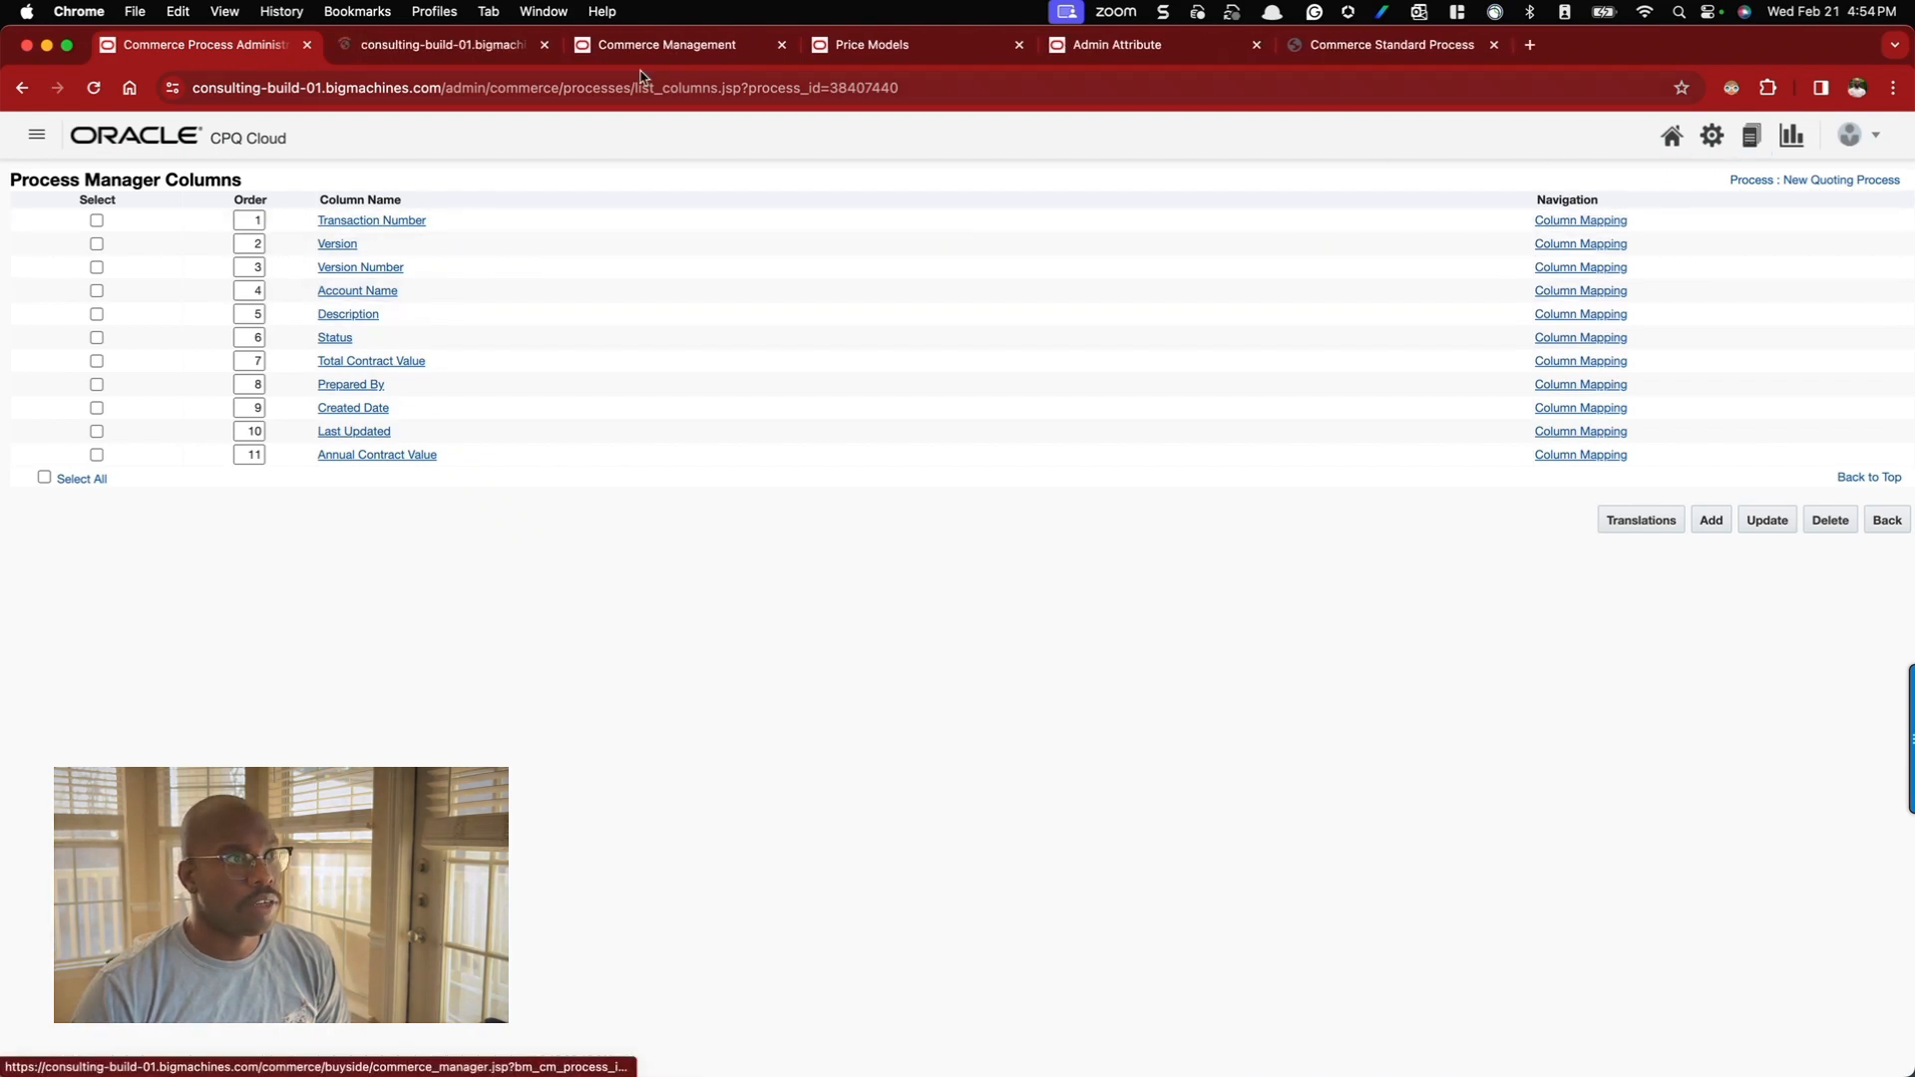
{"action": "left_click", "coordinate": [370, 47]}
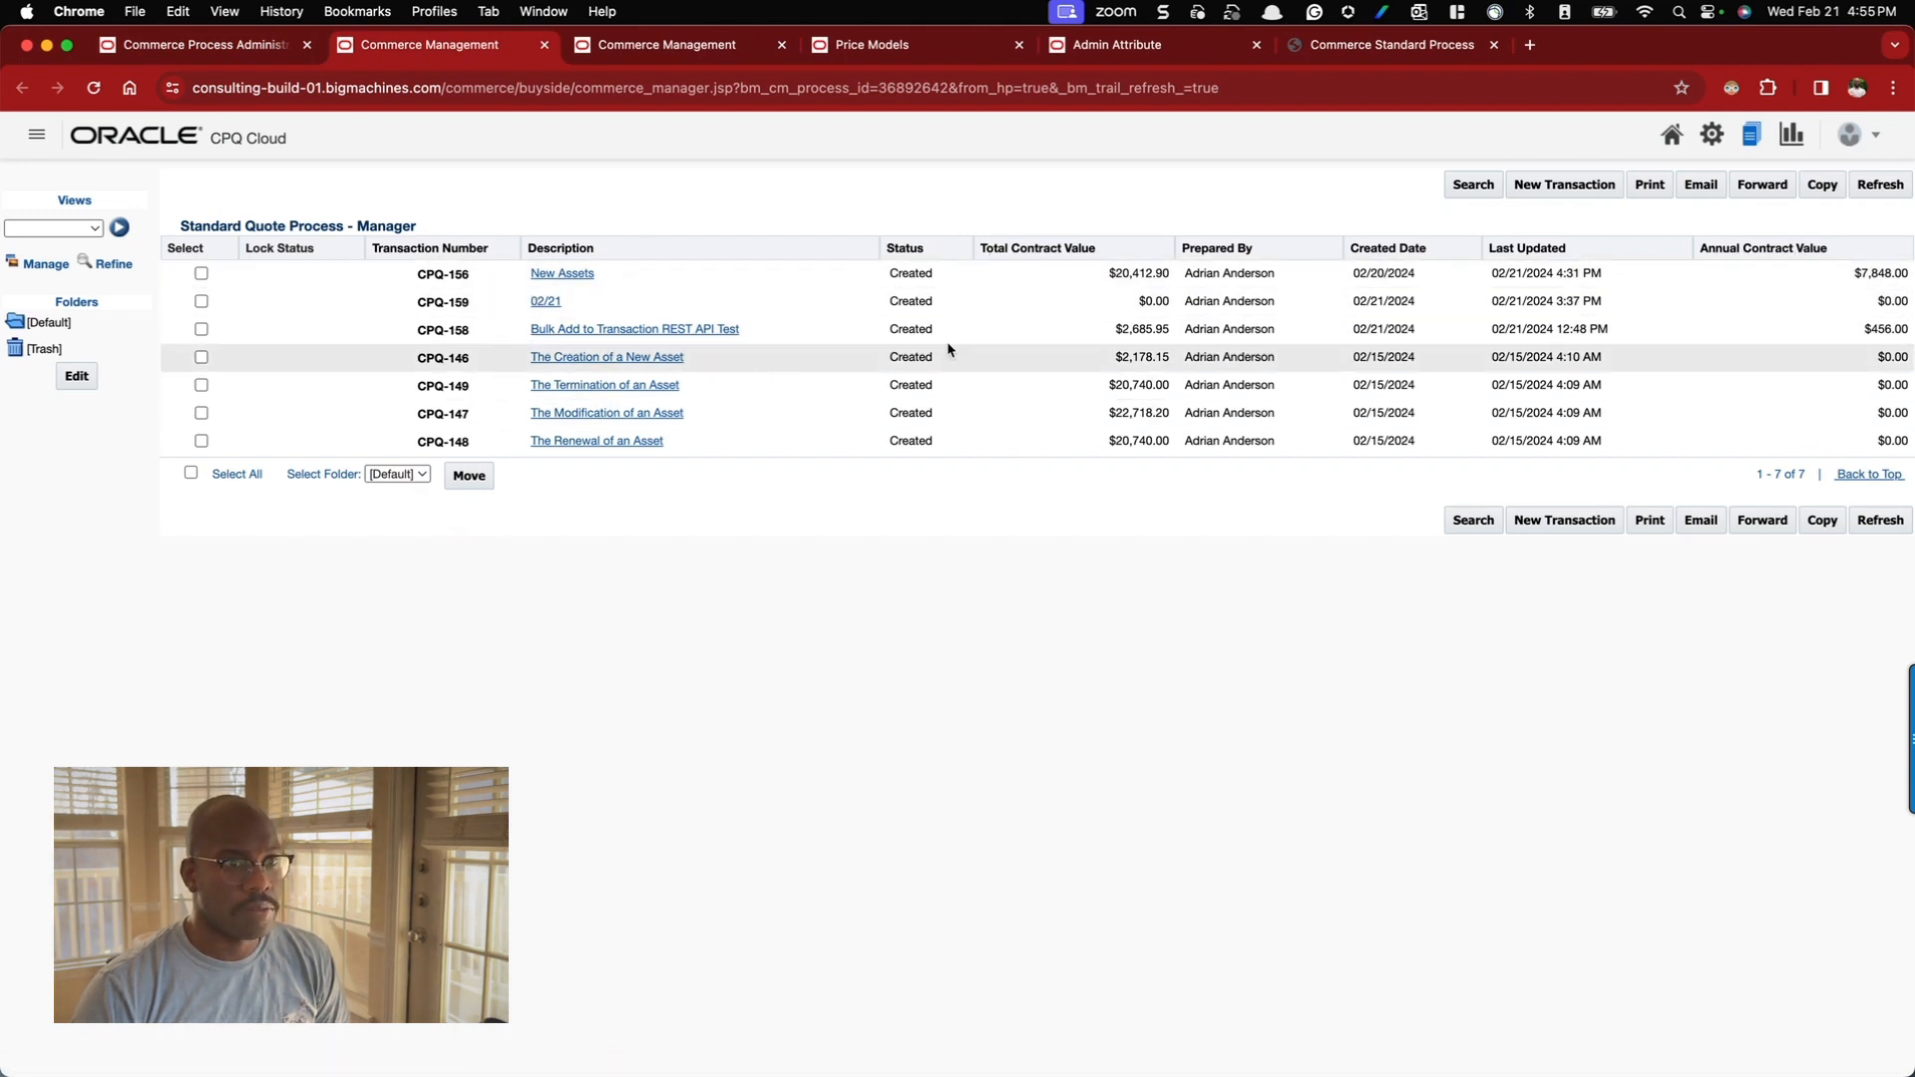
{"action": "left_click", "coordinate": [212, 50]}
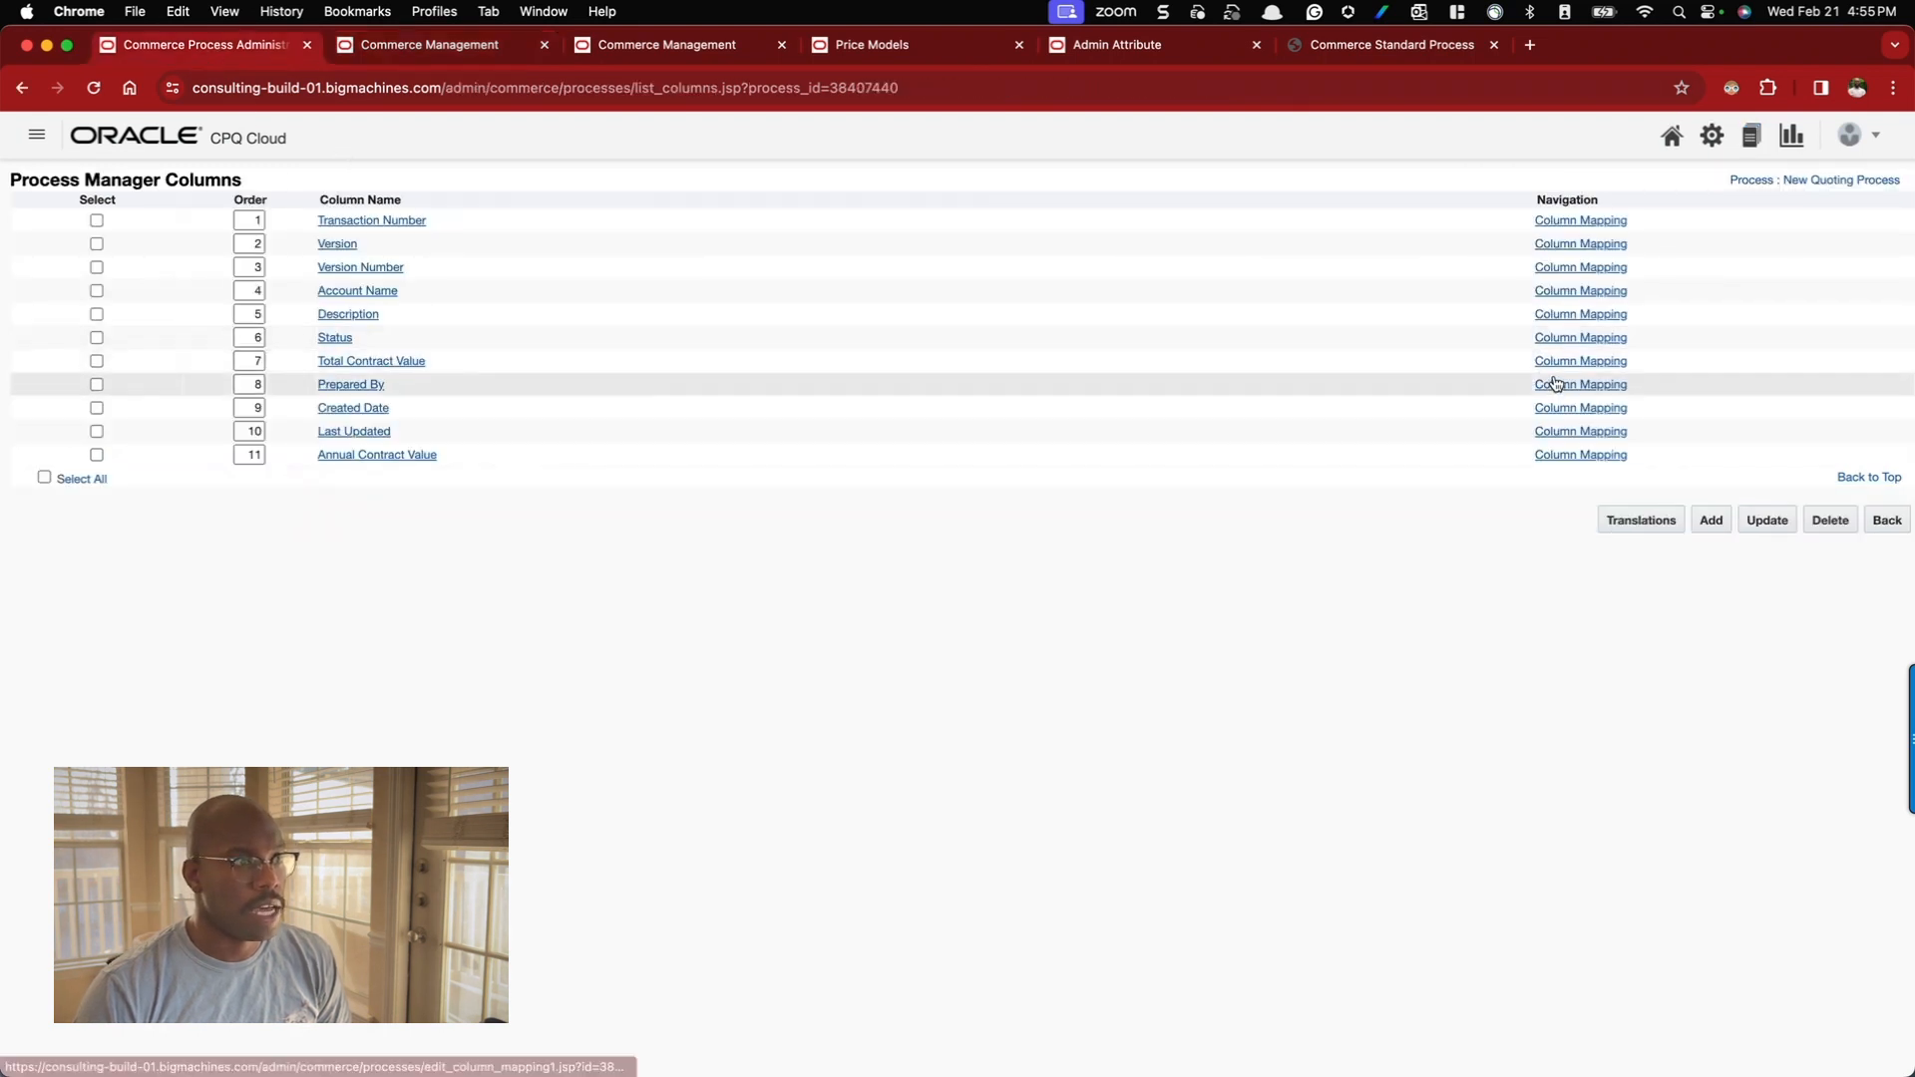
- View the column mapping of the Status column and go back to the process list
{"action": "left_click", "coordinate": [1563, 339]}
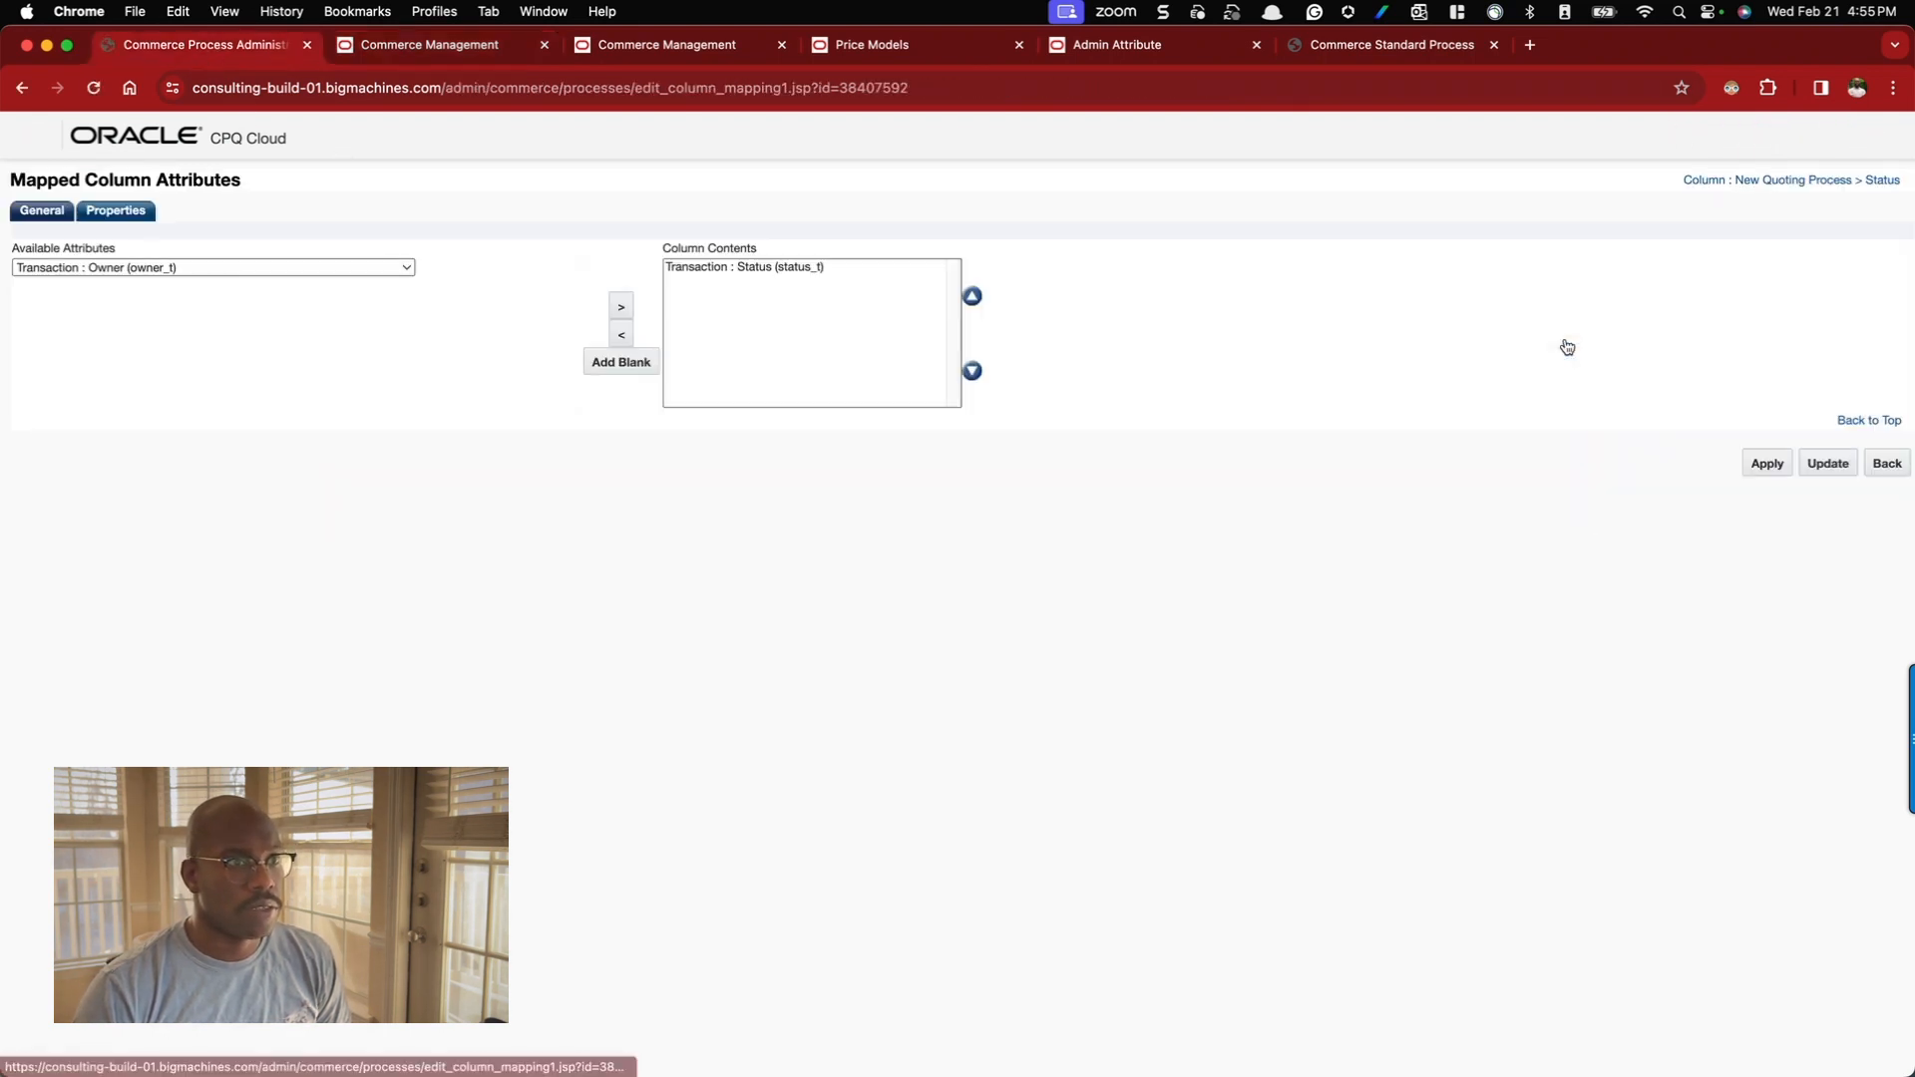
{"action": "key", "text": "super+Left"}
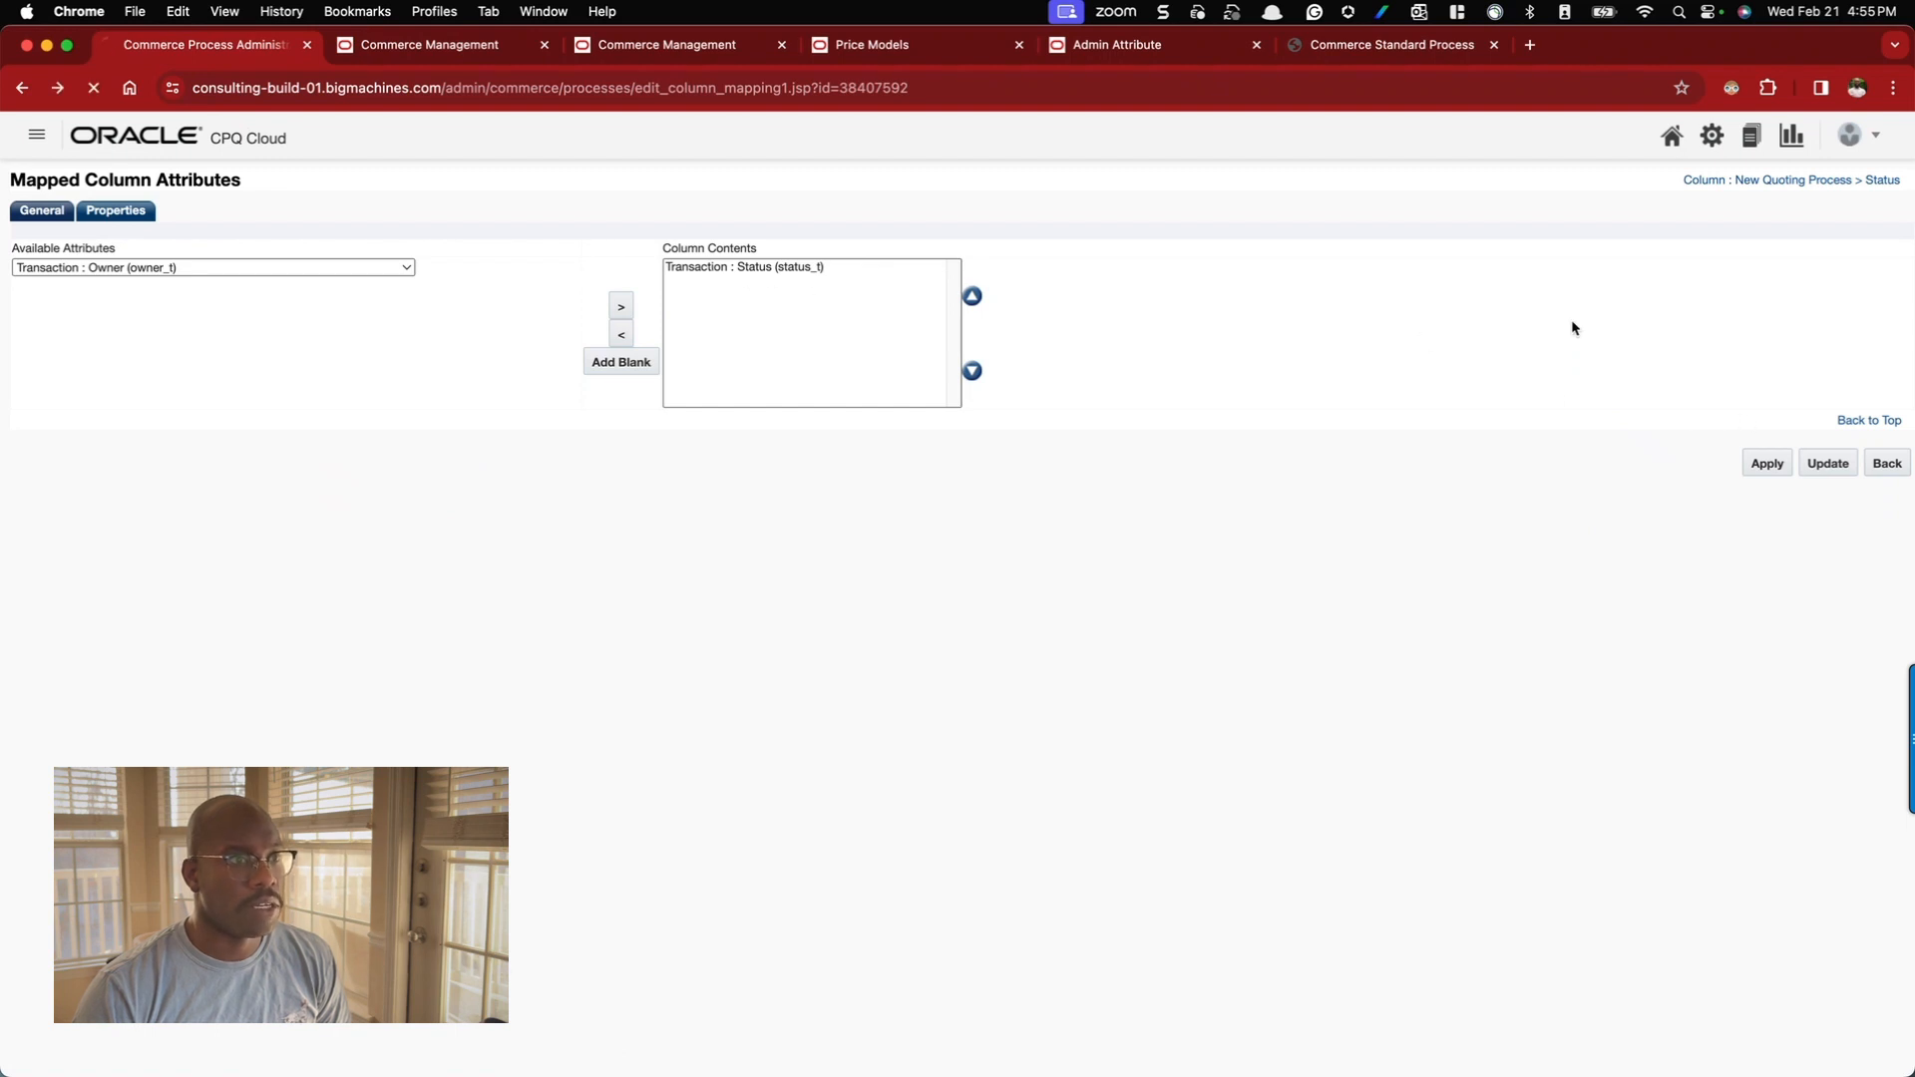
{"action": "key", "text": "super+Left"}
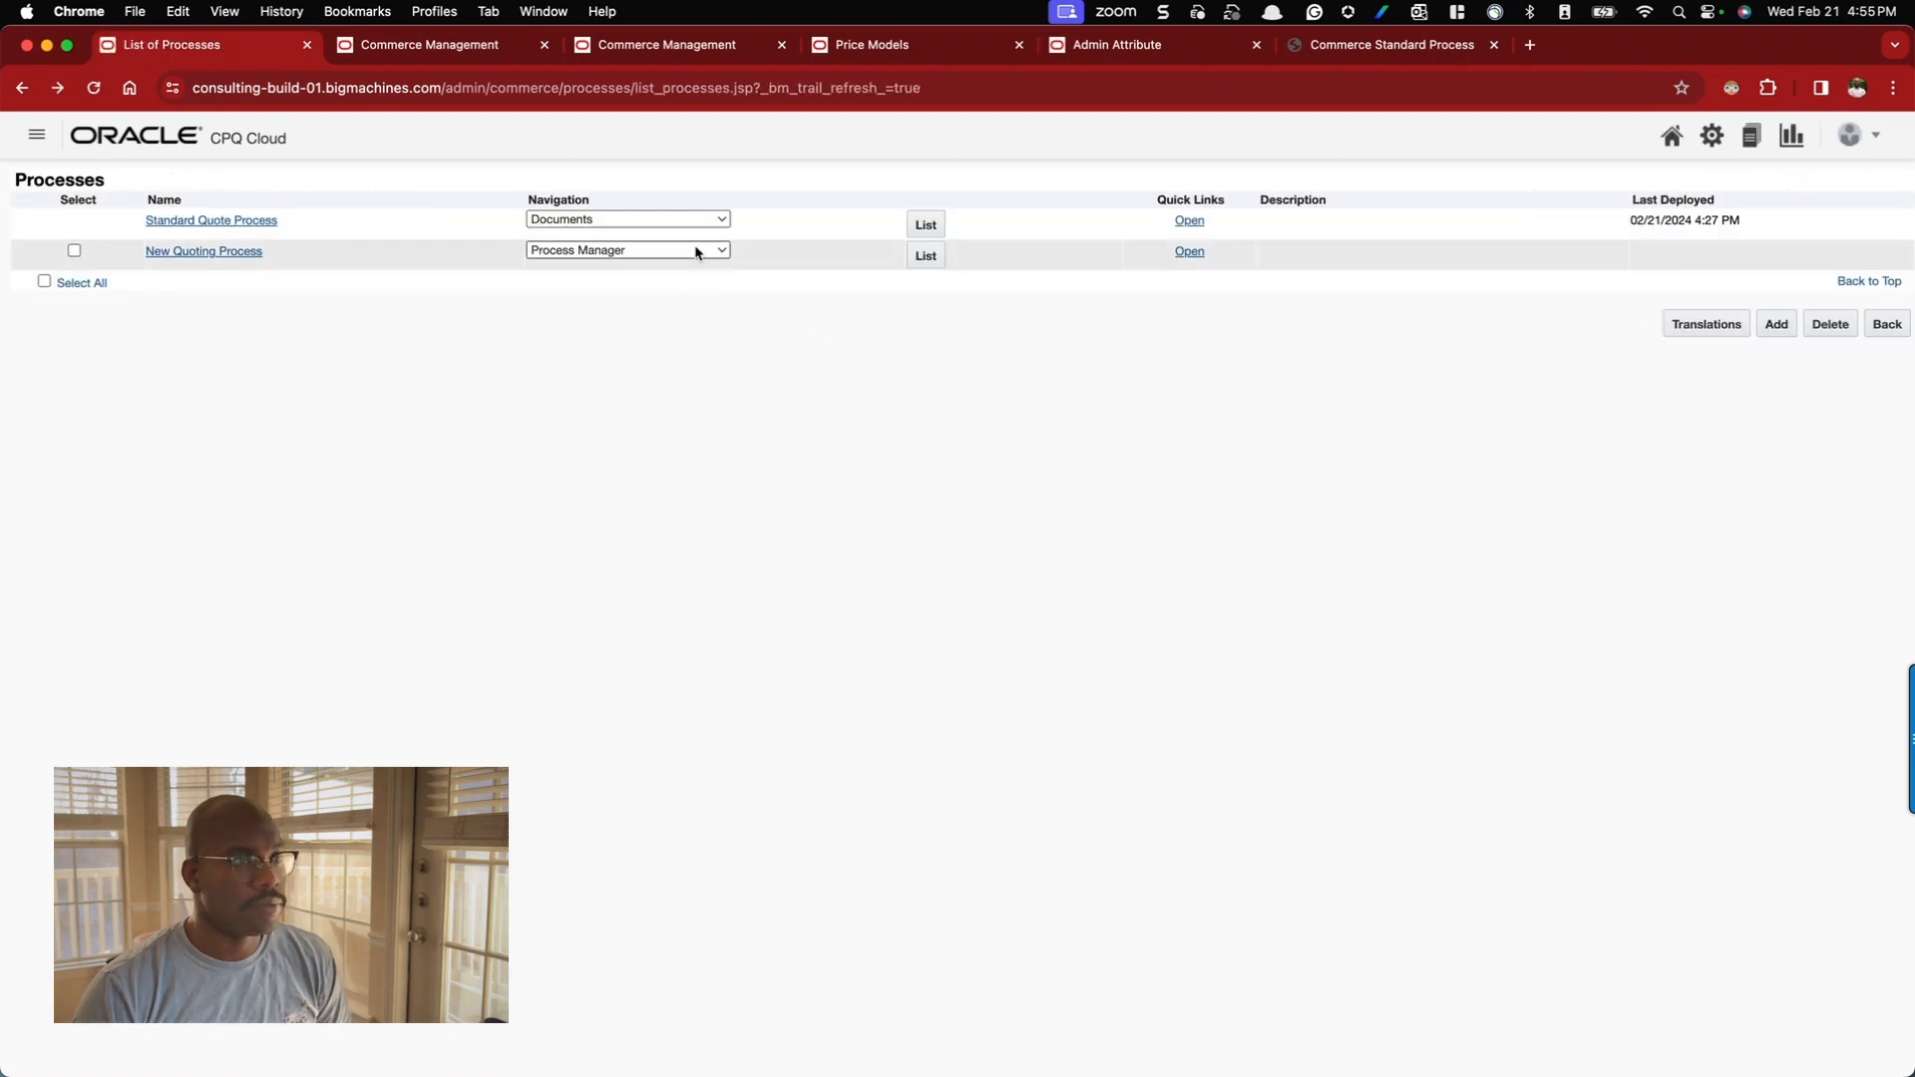
- Open the Data Columns of New Quoting Process, look through the mapped attributes and return to the process list
{"action": "left_click", "coordinate": [697, 250]}
{"action": "left_click", "coordinate": [598, 238]}
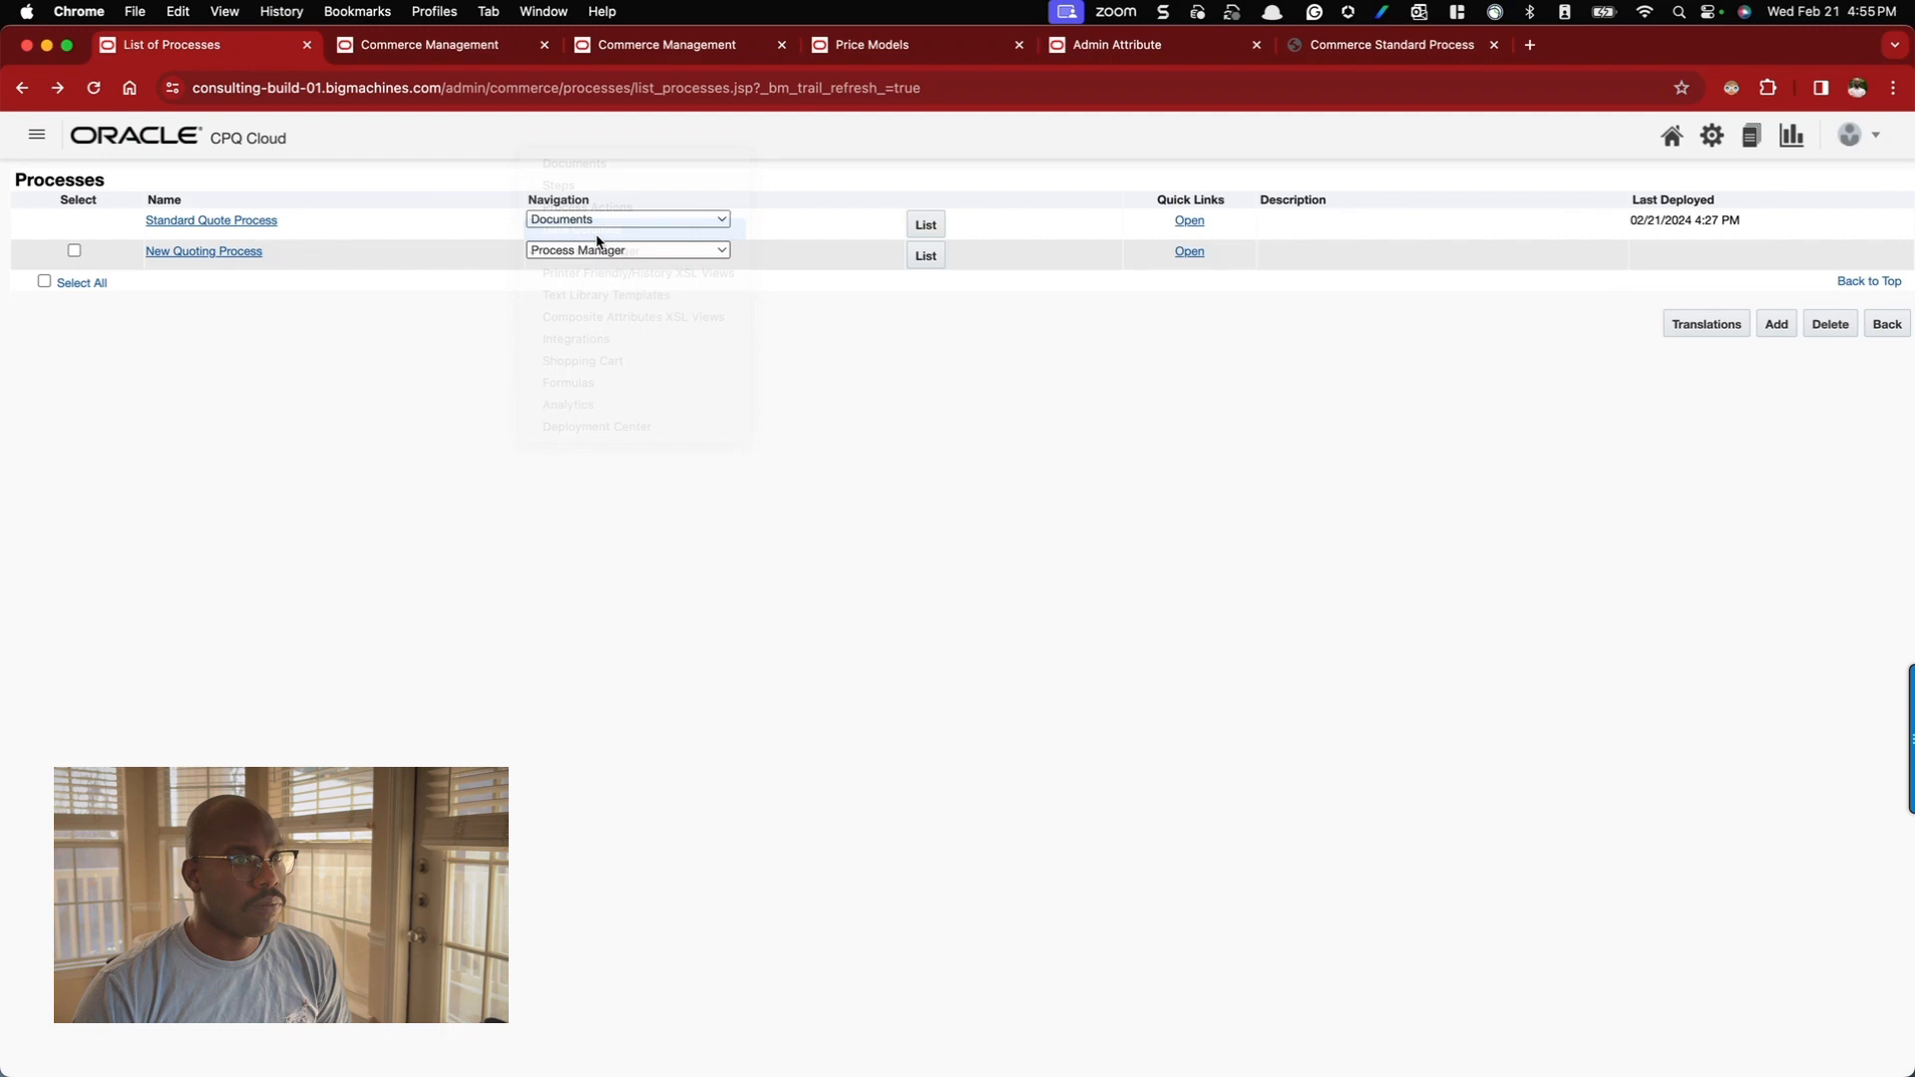
{"action": "left_click", "coordinate": [930, 257]}
{"action": "scroll", "coordinate": [469, 280], "scroll_direction": "down", "scroll_amount": 1}
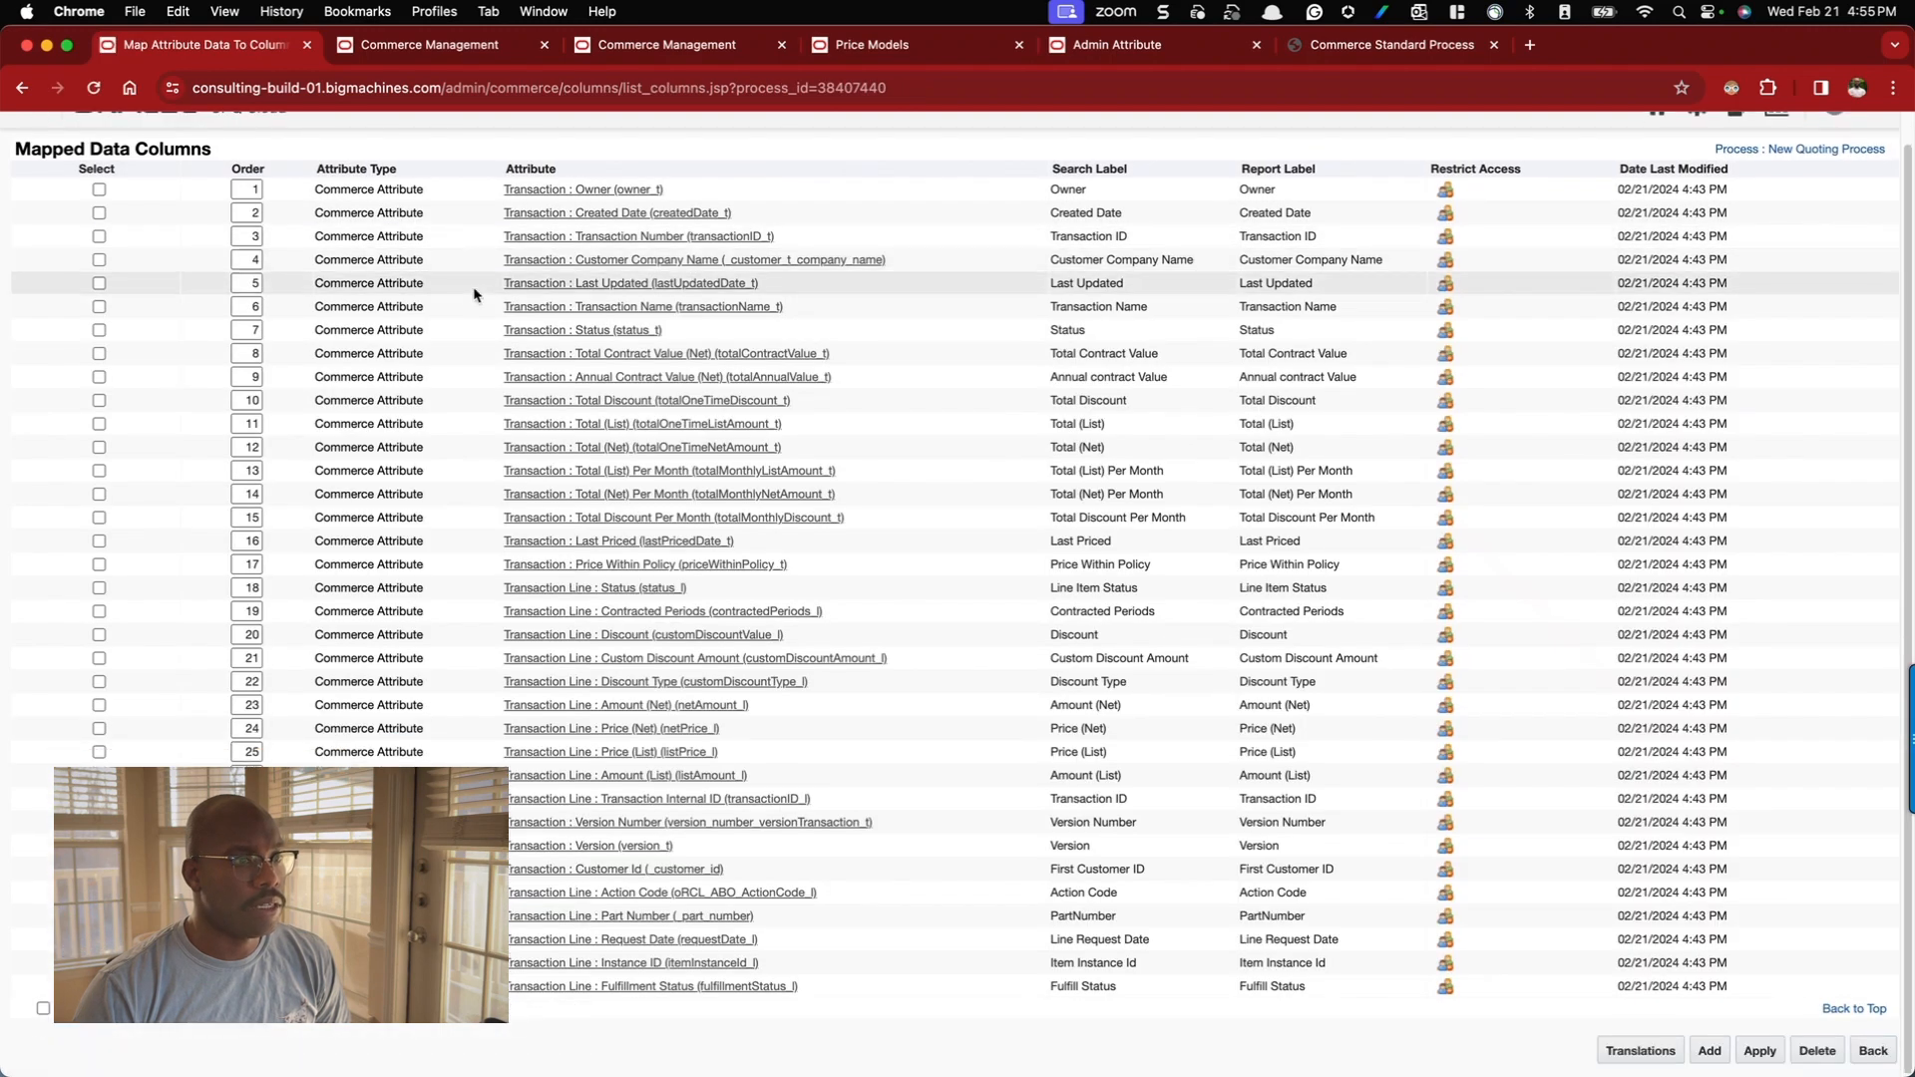
{"action": "scroll", "coordinate": [474, 294], "scroll_direction": "up", "scroll_amount": 1}
{"action": "key", "text": "super+Left"}
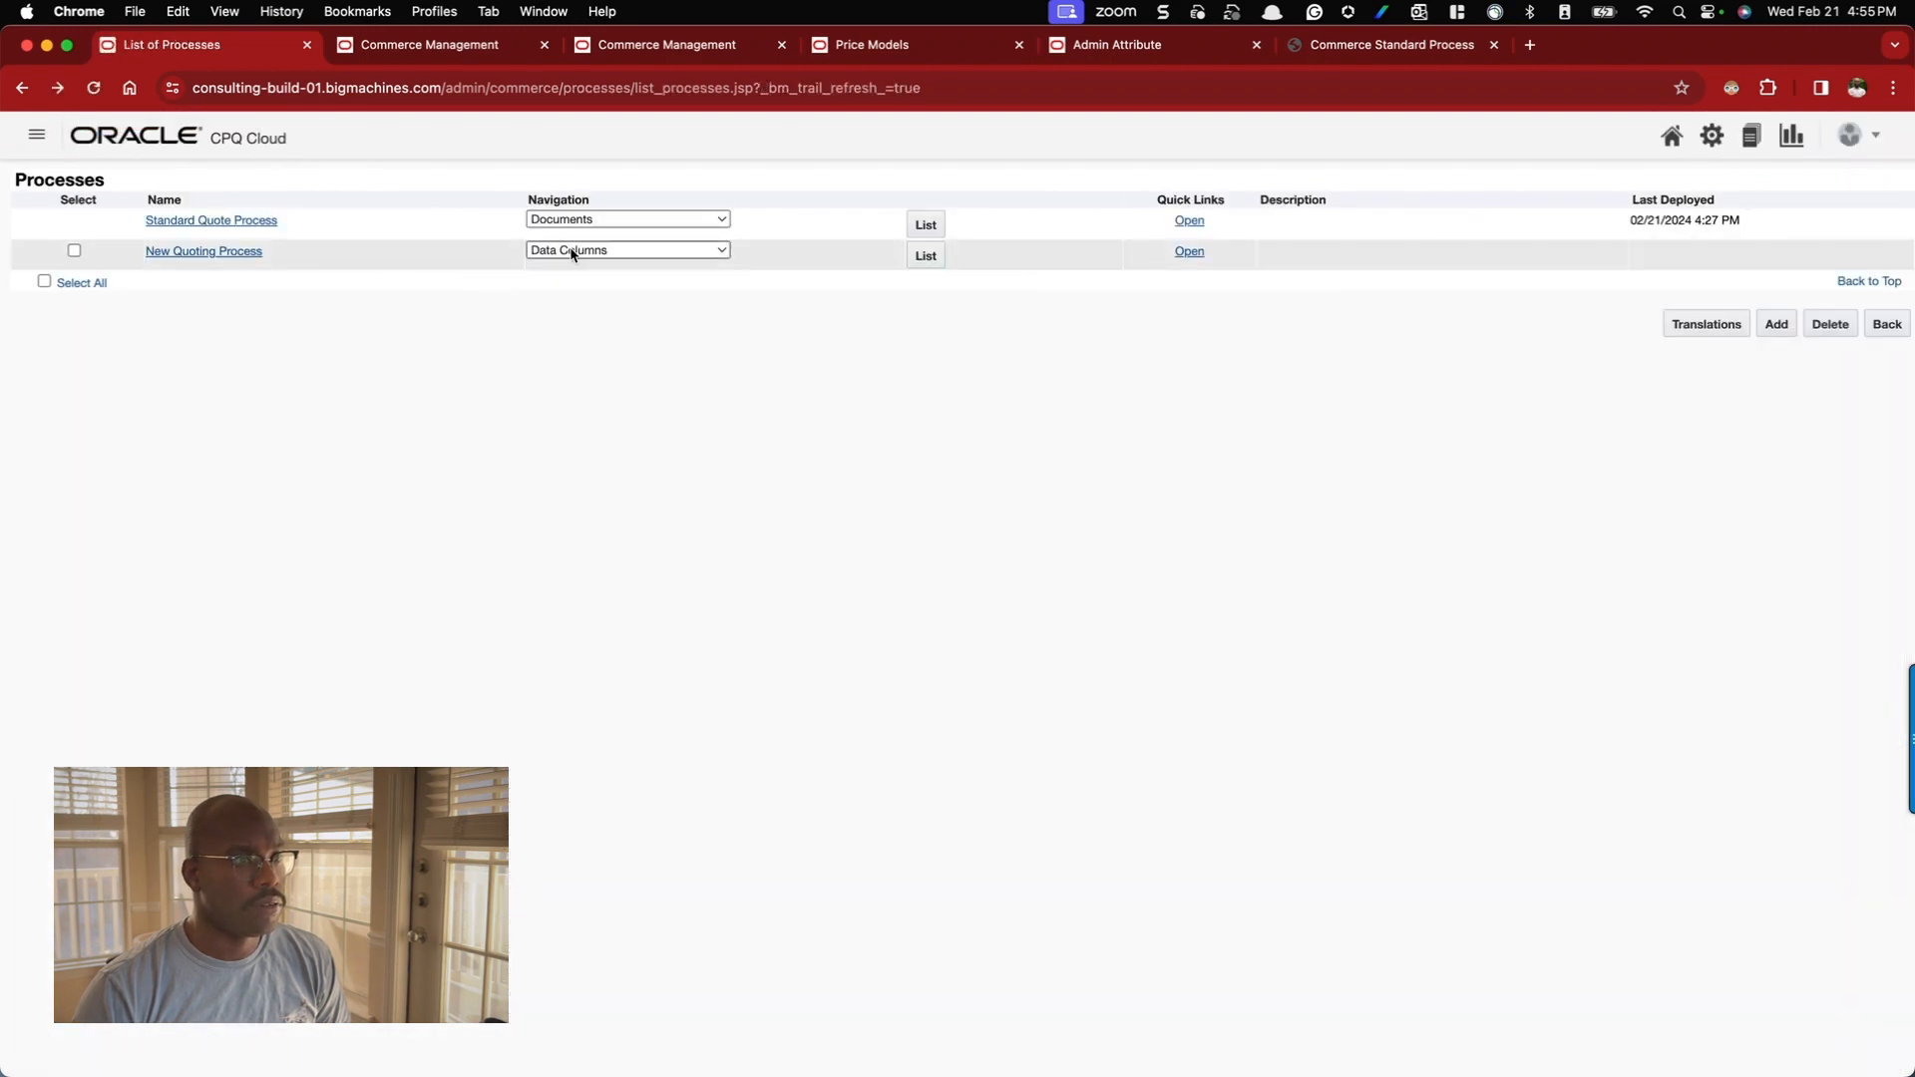
- Open the Process Actions of New Quoting Process, compare them with the Standard Quote Process transaction manager's actions and return to the process list
{"action": "left_click", "coordinate": [617, 251]}
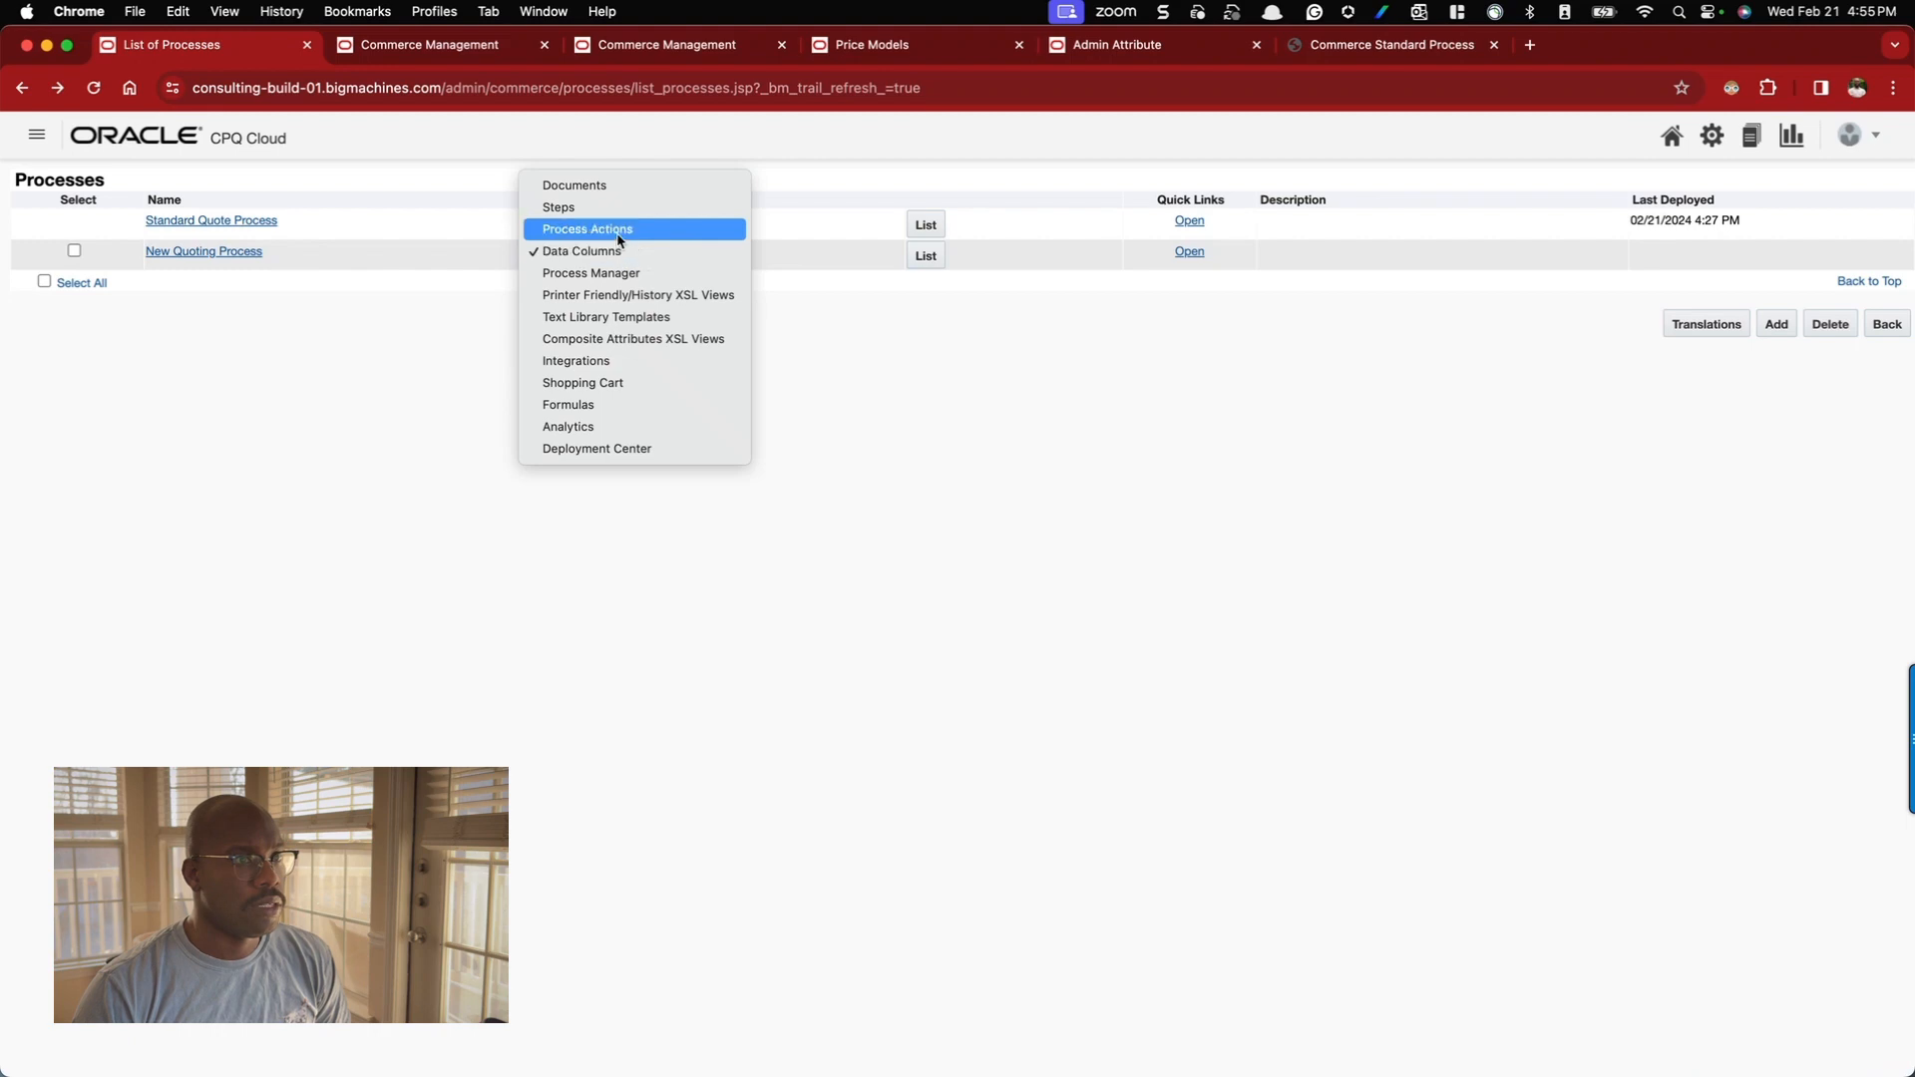
{"action": "left_click", "coordinate": [617, 233]}
{"action": "left_click", "coordinate": [928, 256]}
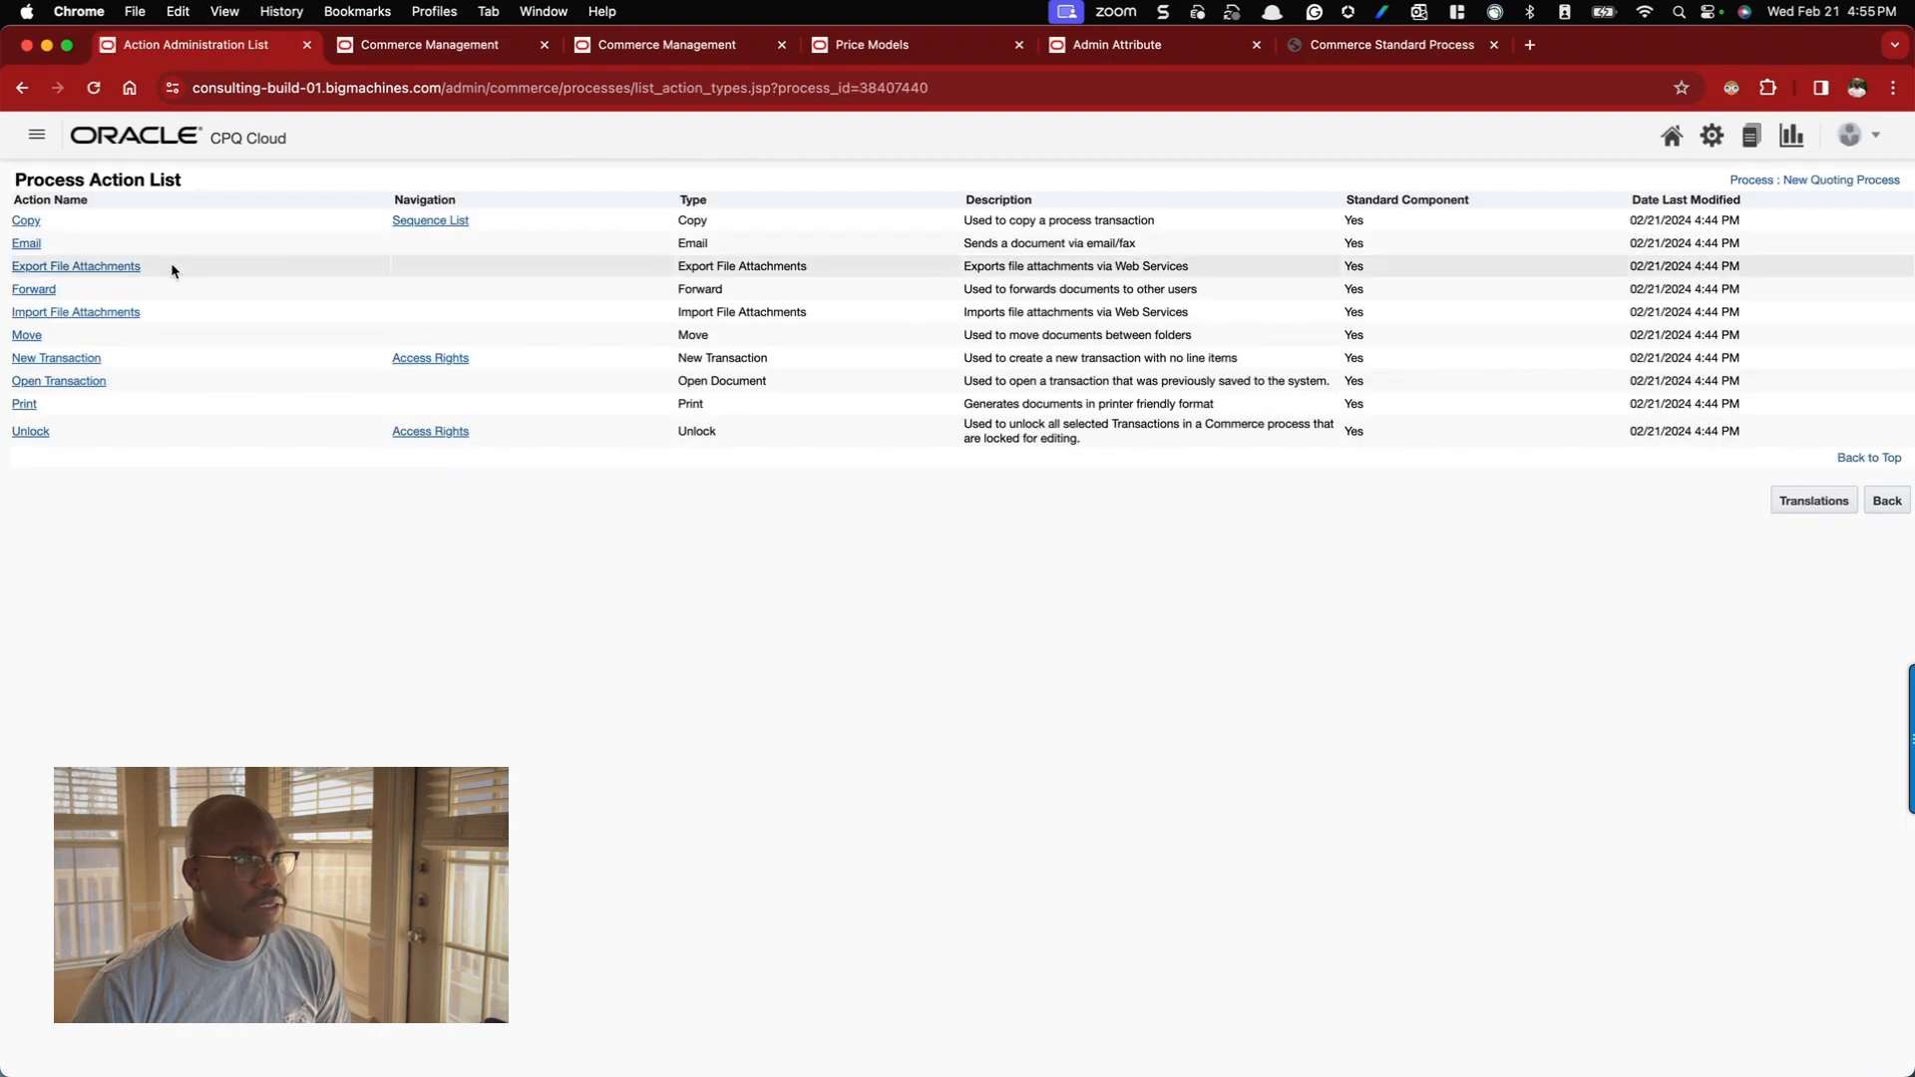
{"action": "left_click", "coordinate": [491, 48]}
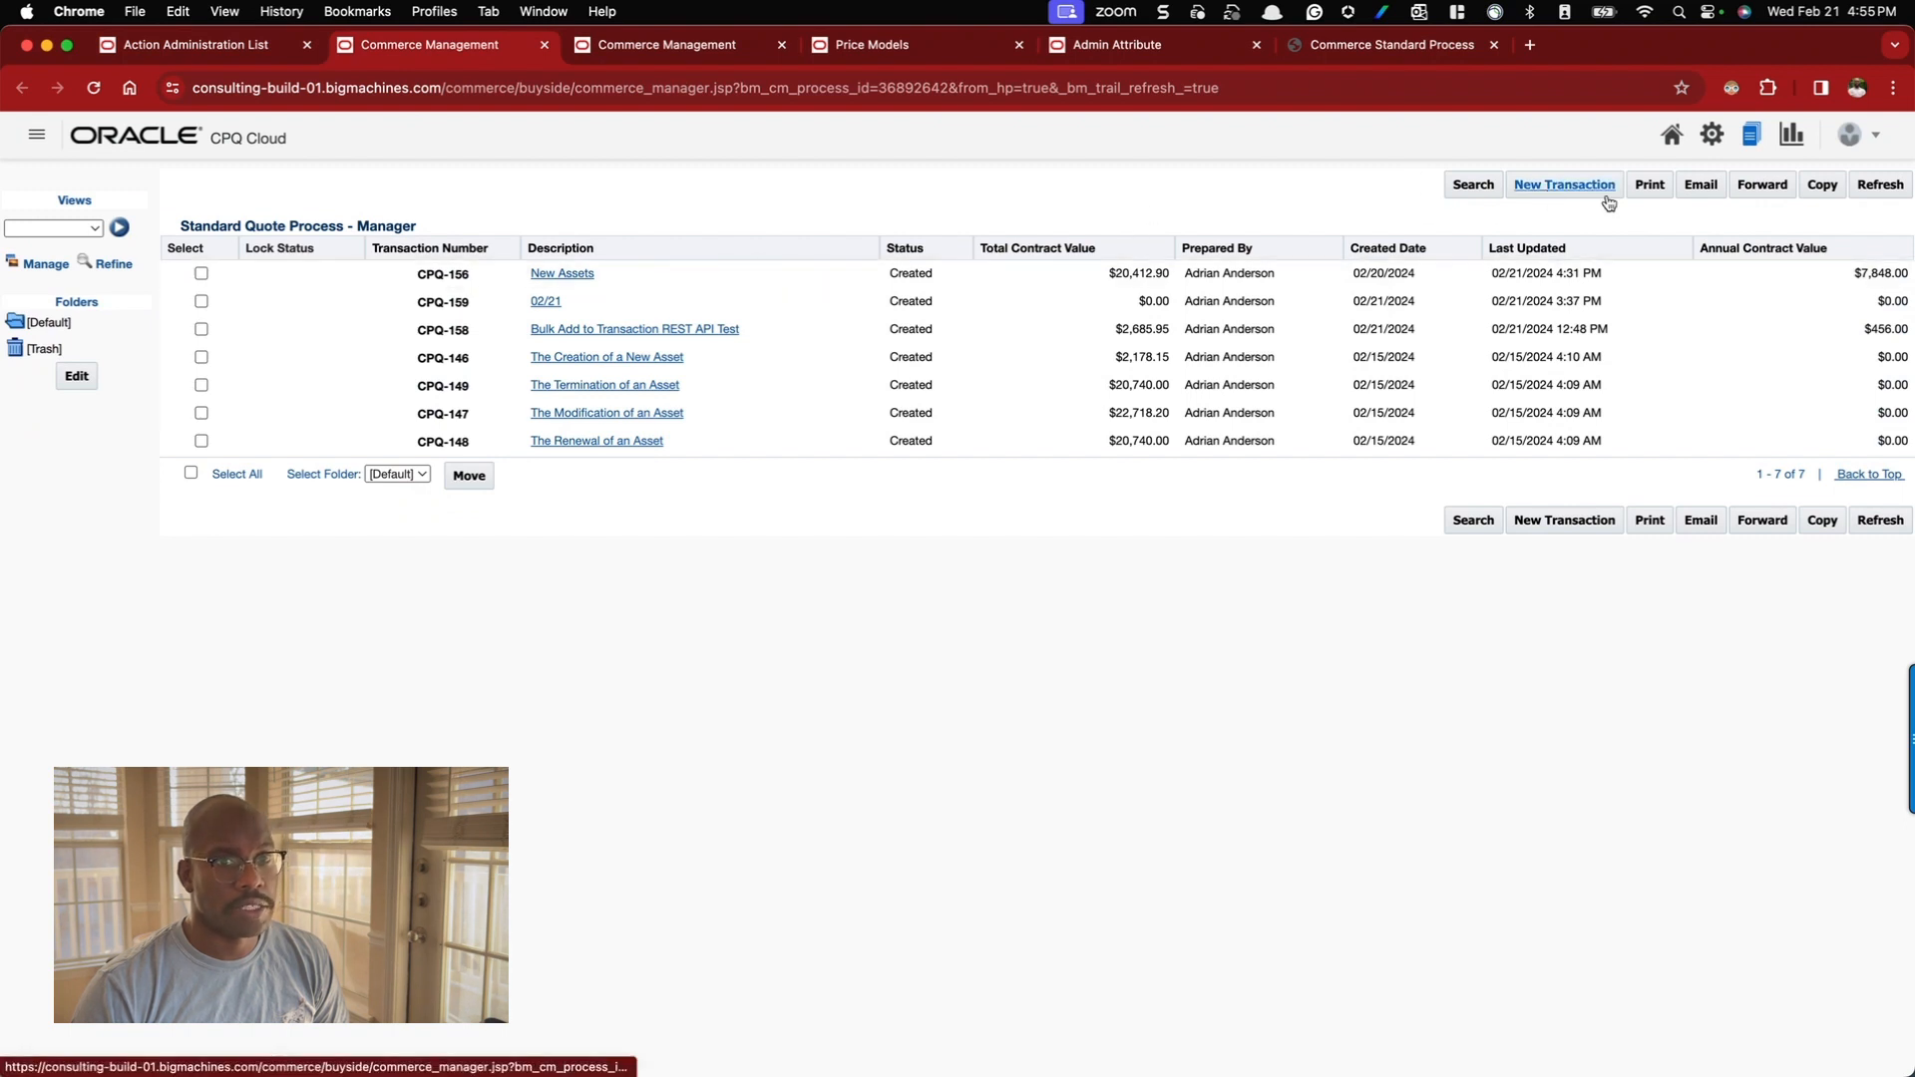
{"action": "left_click", "coordinate": [213, 48]}
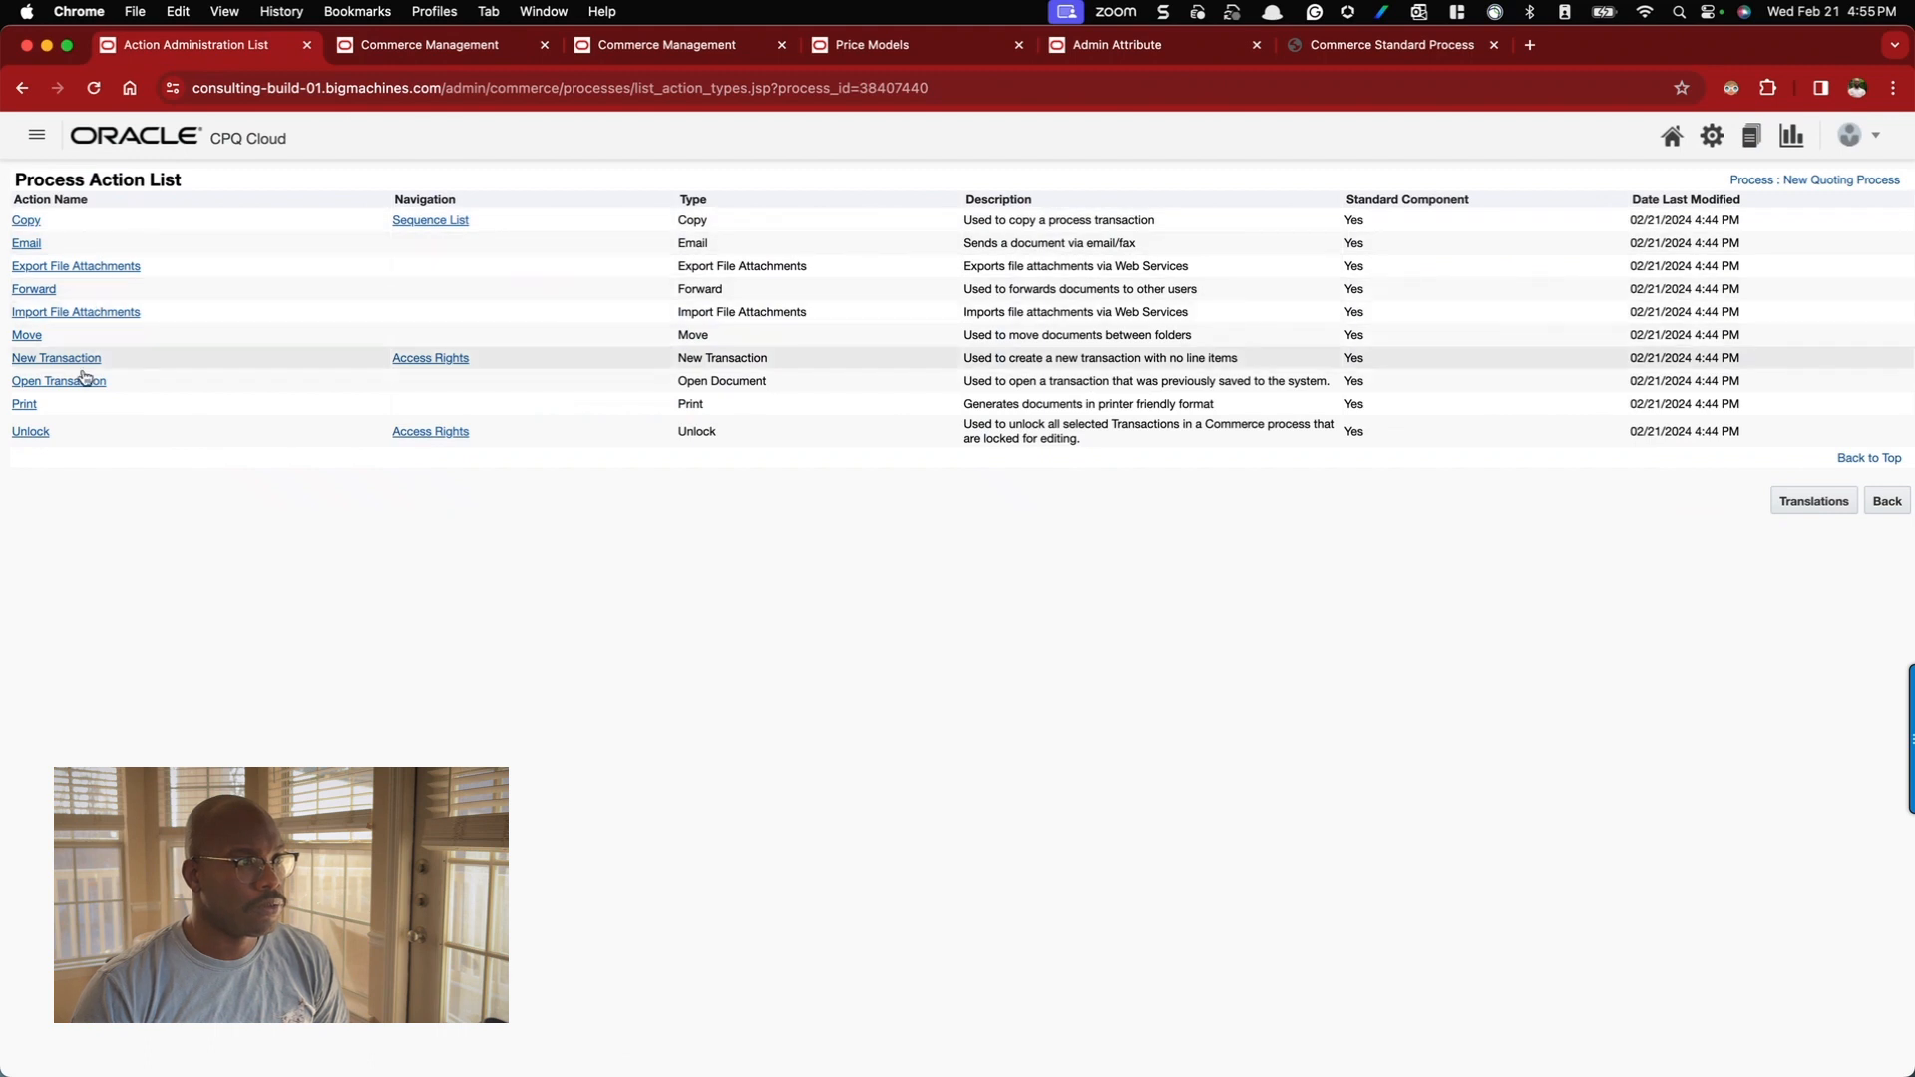
{"action": "key", "text": "super+Left"}
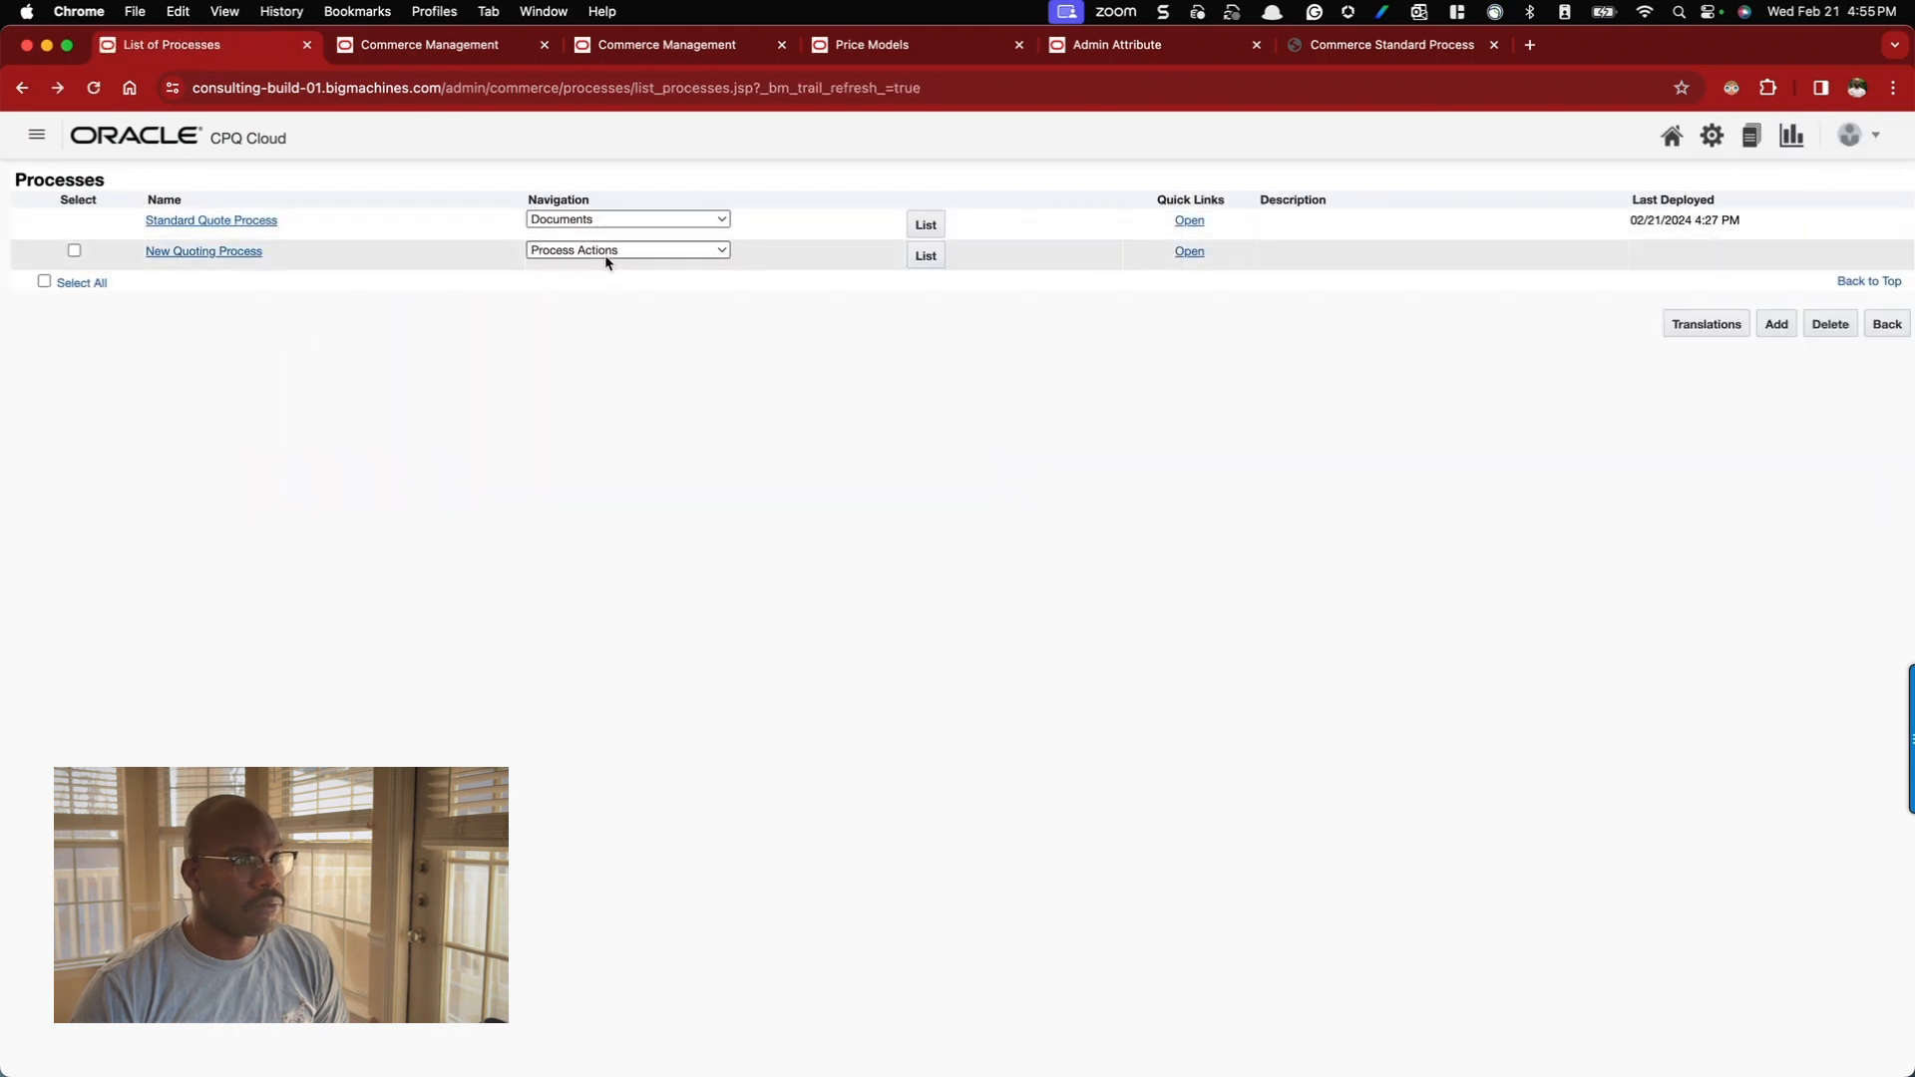
- Deploy New Quoting Process from its Deployment Center without a confirmation email and refresh the event status
{"action": "left_click", "coordinate": [606, 254]}
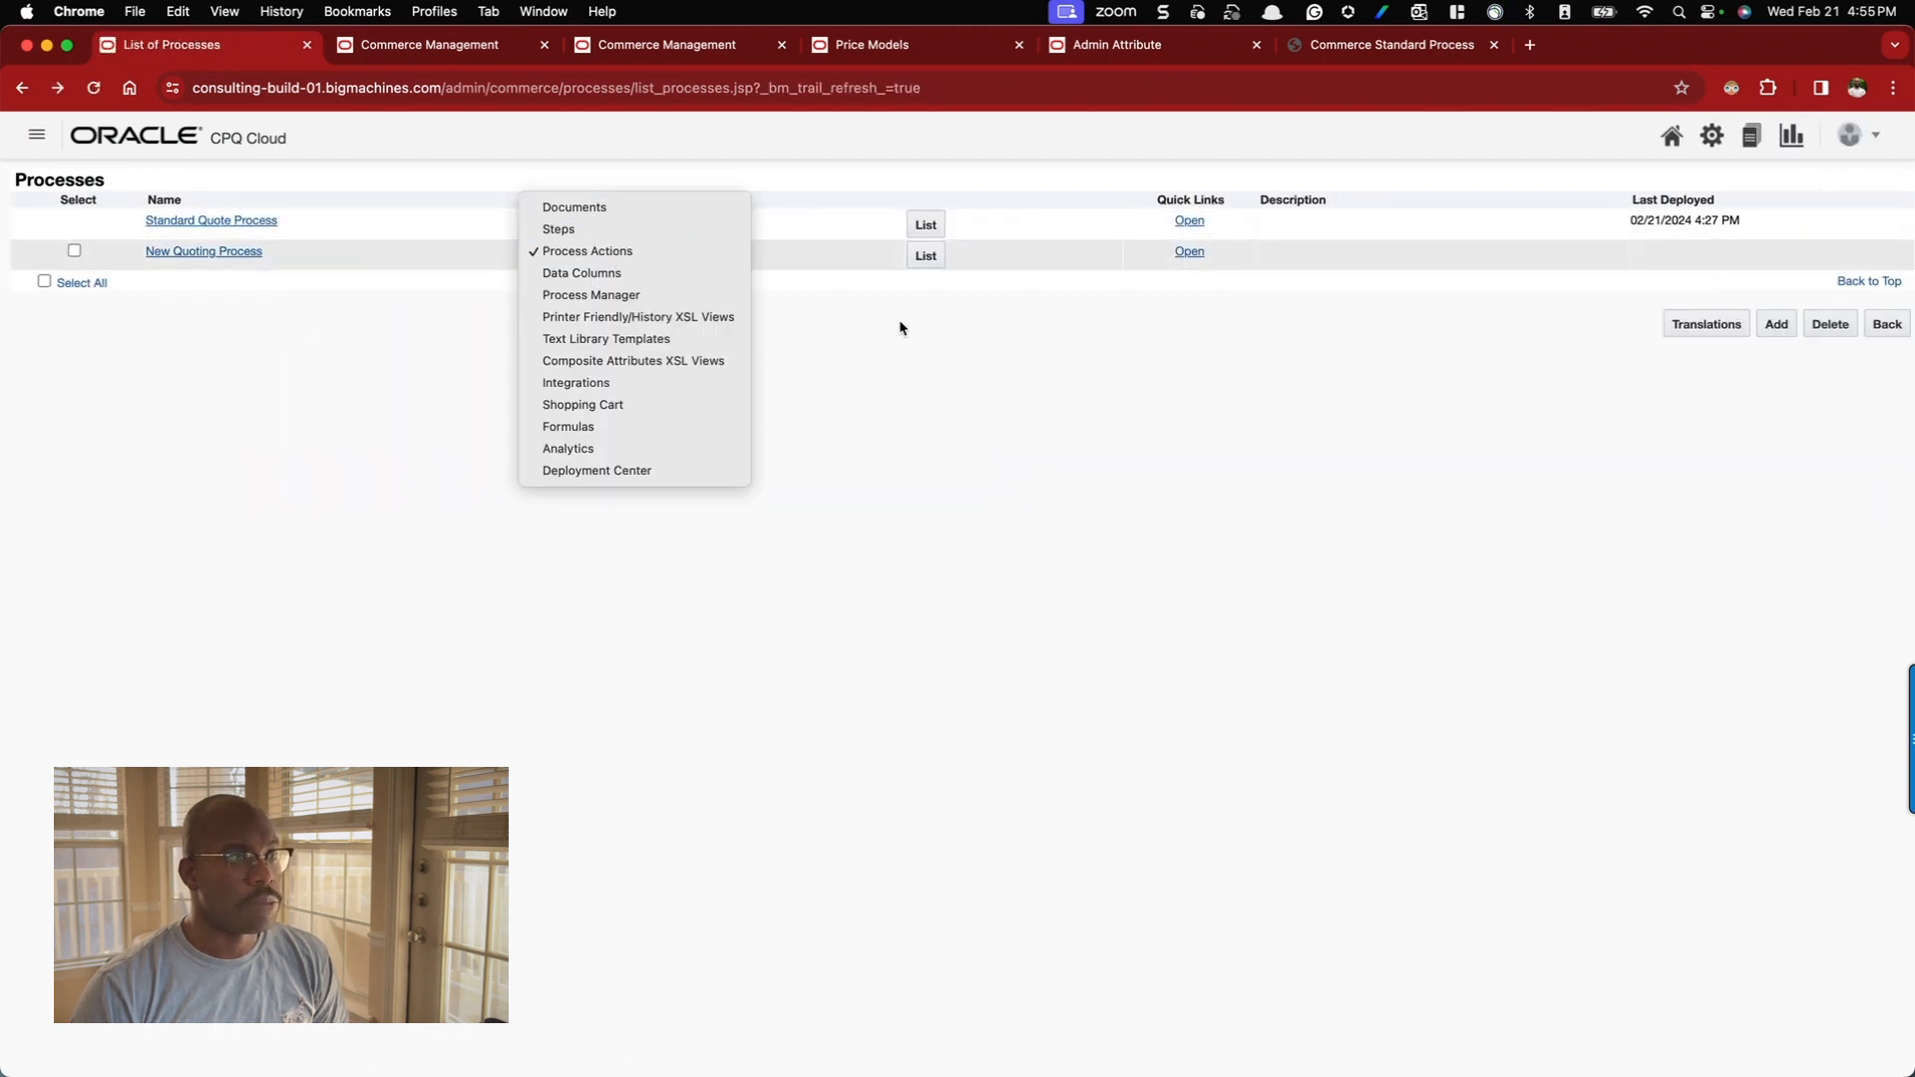
{"action": "left_click", "coordinate": [901, 328]}
{"action": "left_click", "coordinate": [596, 253]}
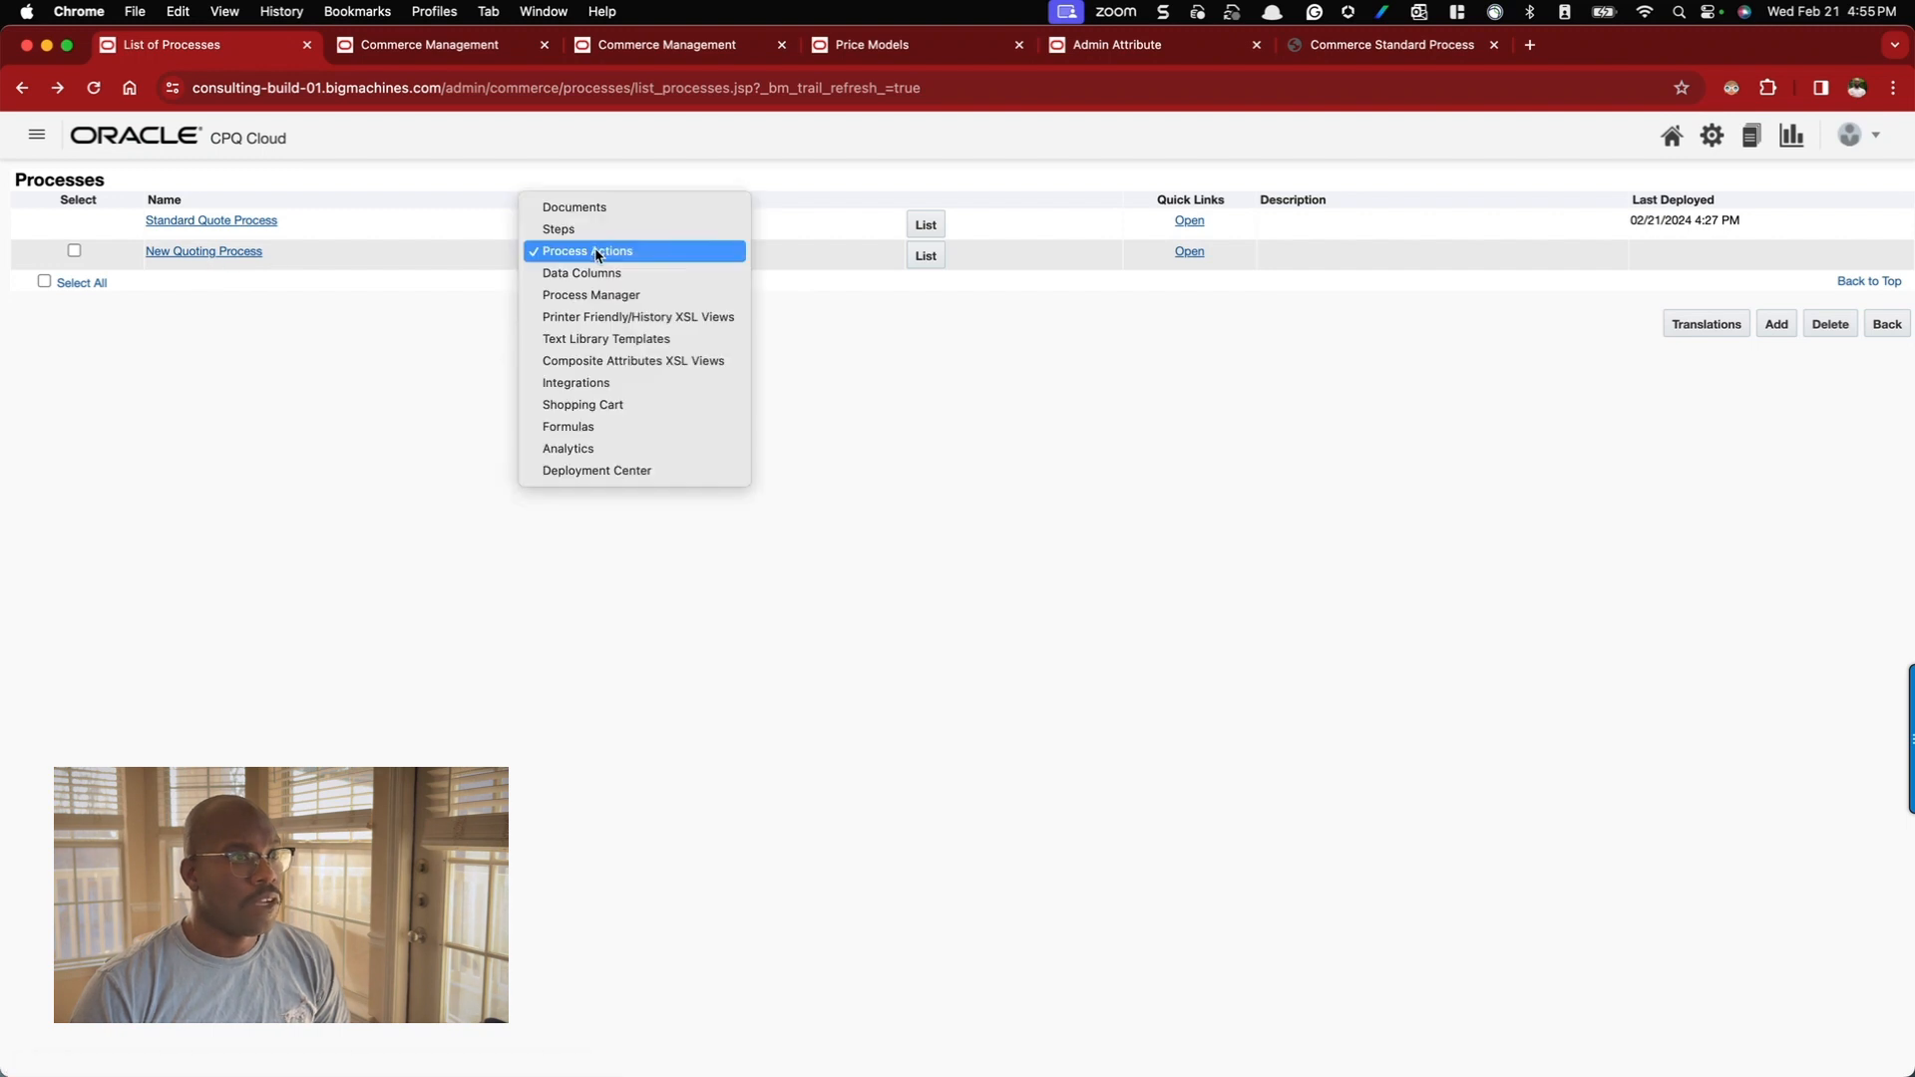
{"action": "left_click", "coordinate": [600, 476]}
{"action": "left_click", "coordinate": [926, 257]}
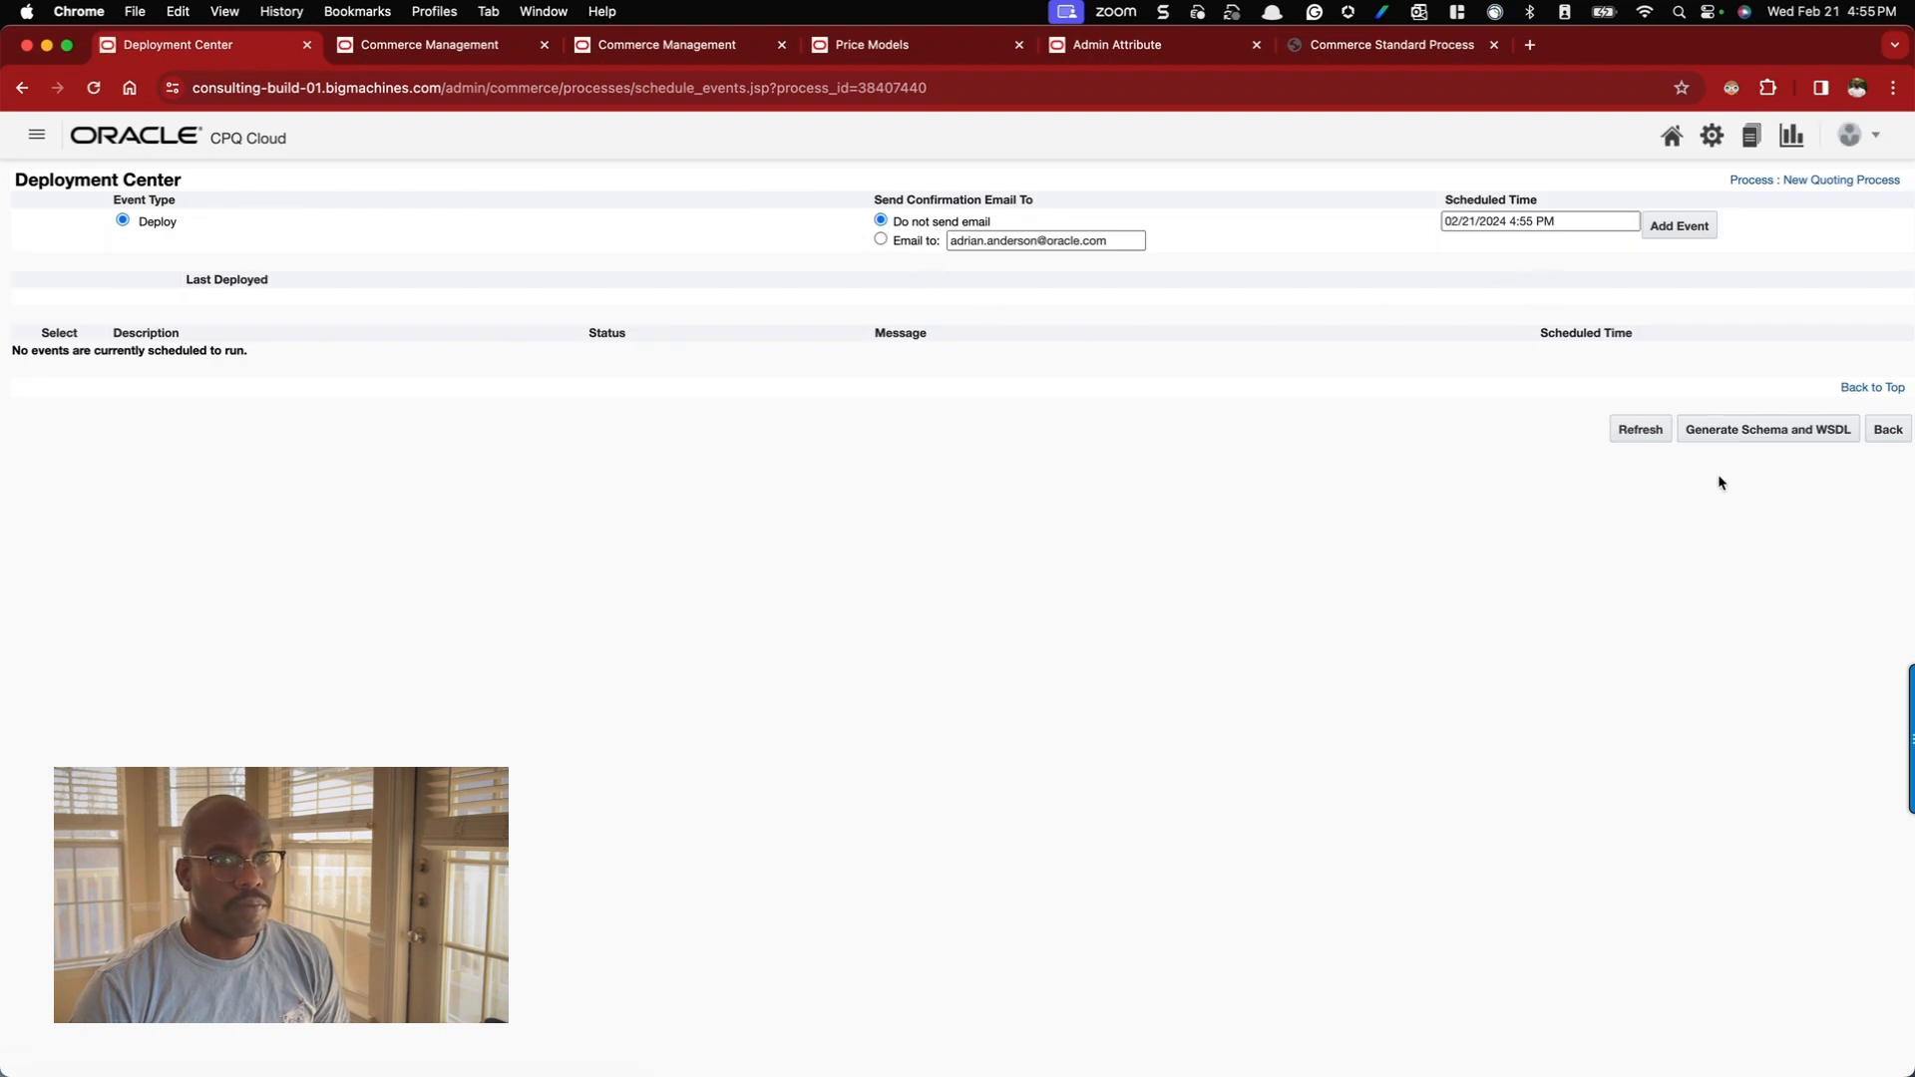
{"action": "left_click", "coordinate": [1682, 235]}
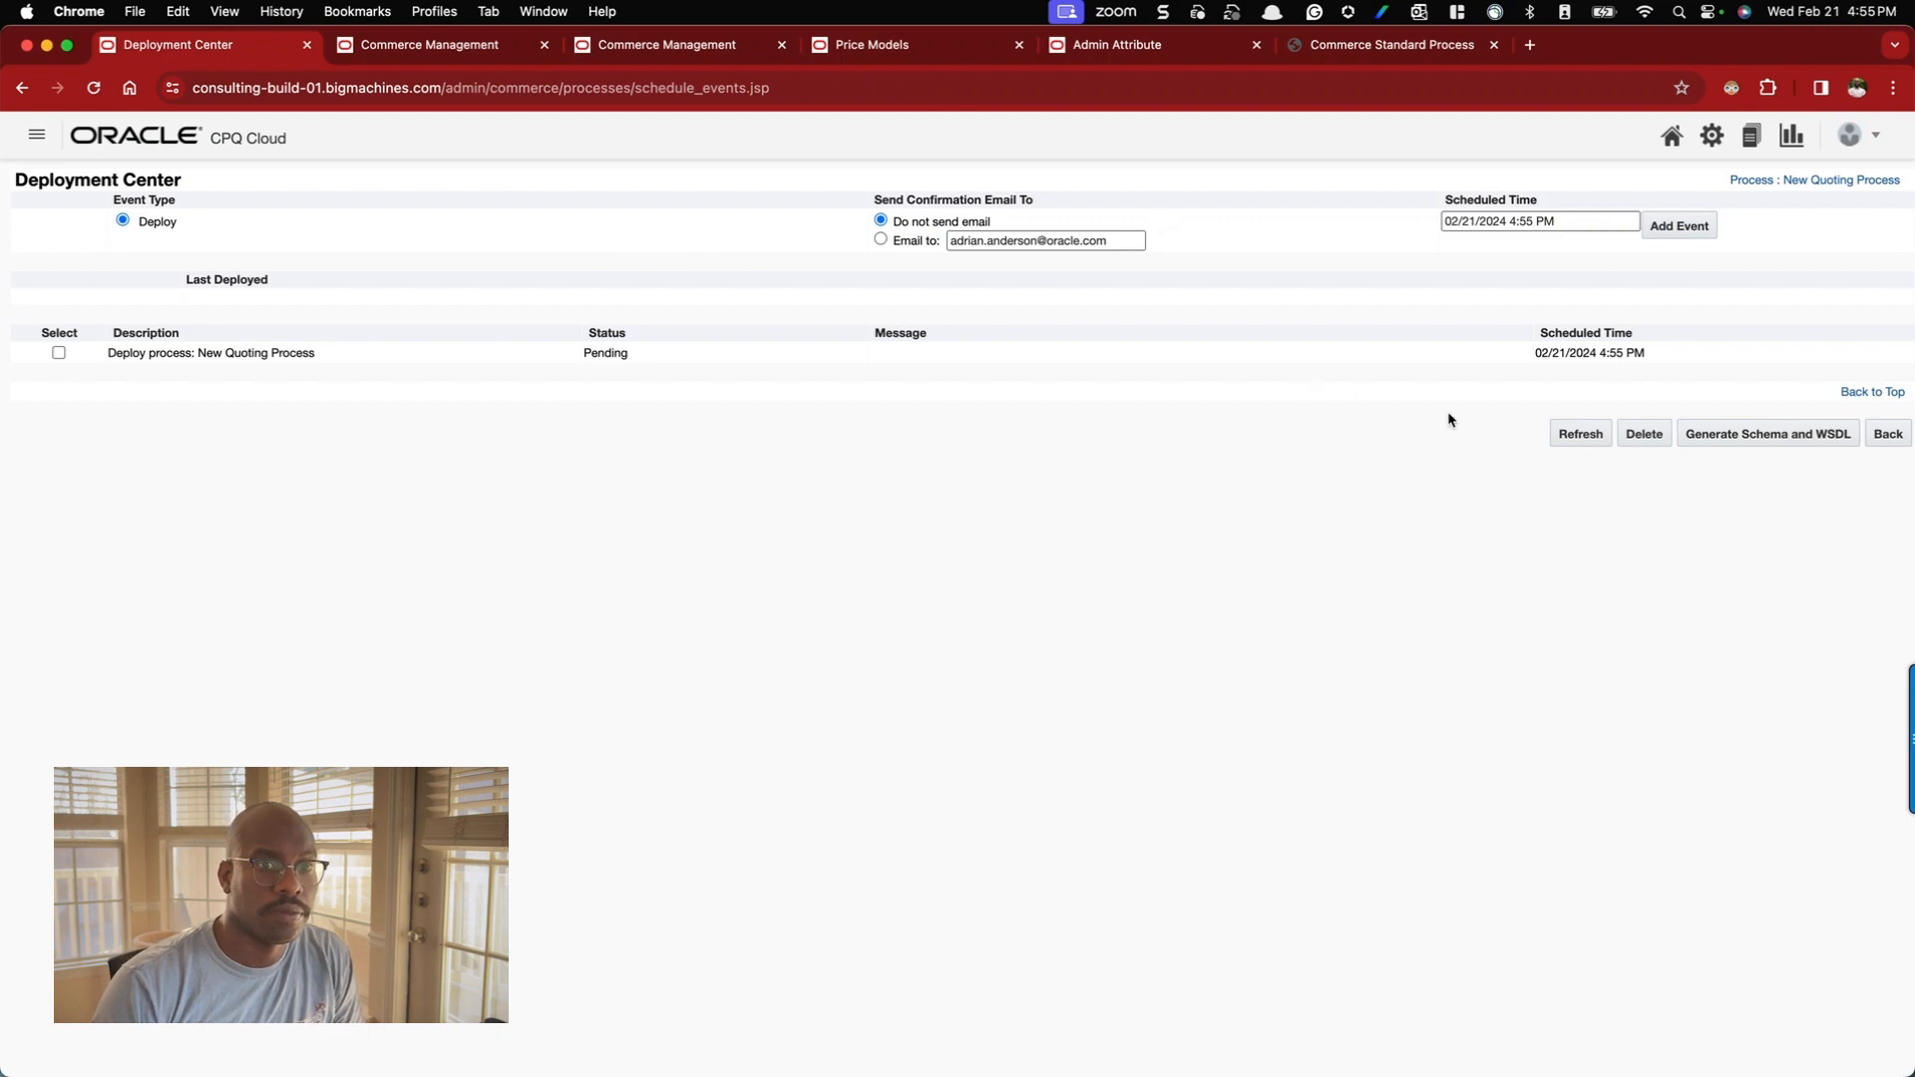
{"action": "left_click", "coordinate": [1568, 439]}
{"action": "left_click", "coordinate": [1568, 439]}
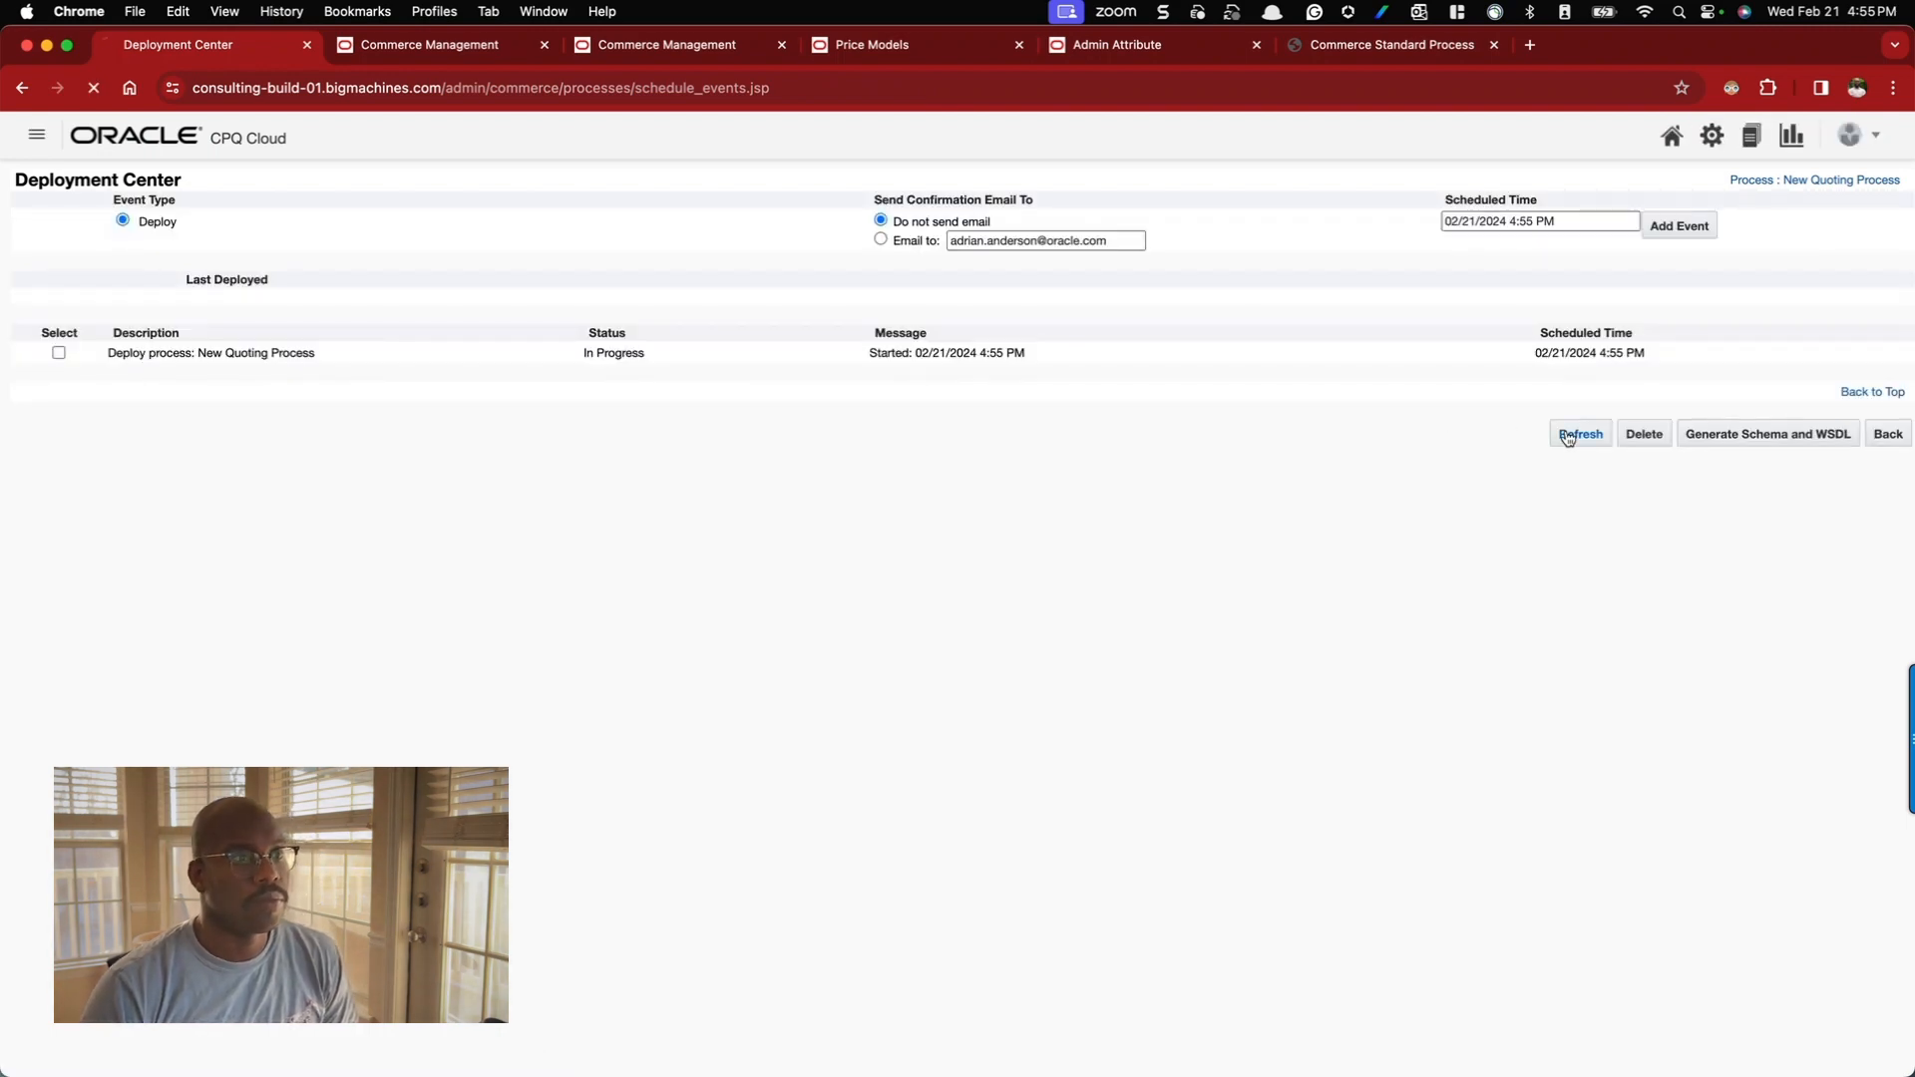
{"action": "left_click", "coordinate": [1568, 439]}
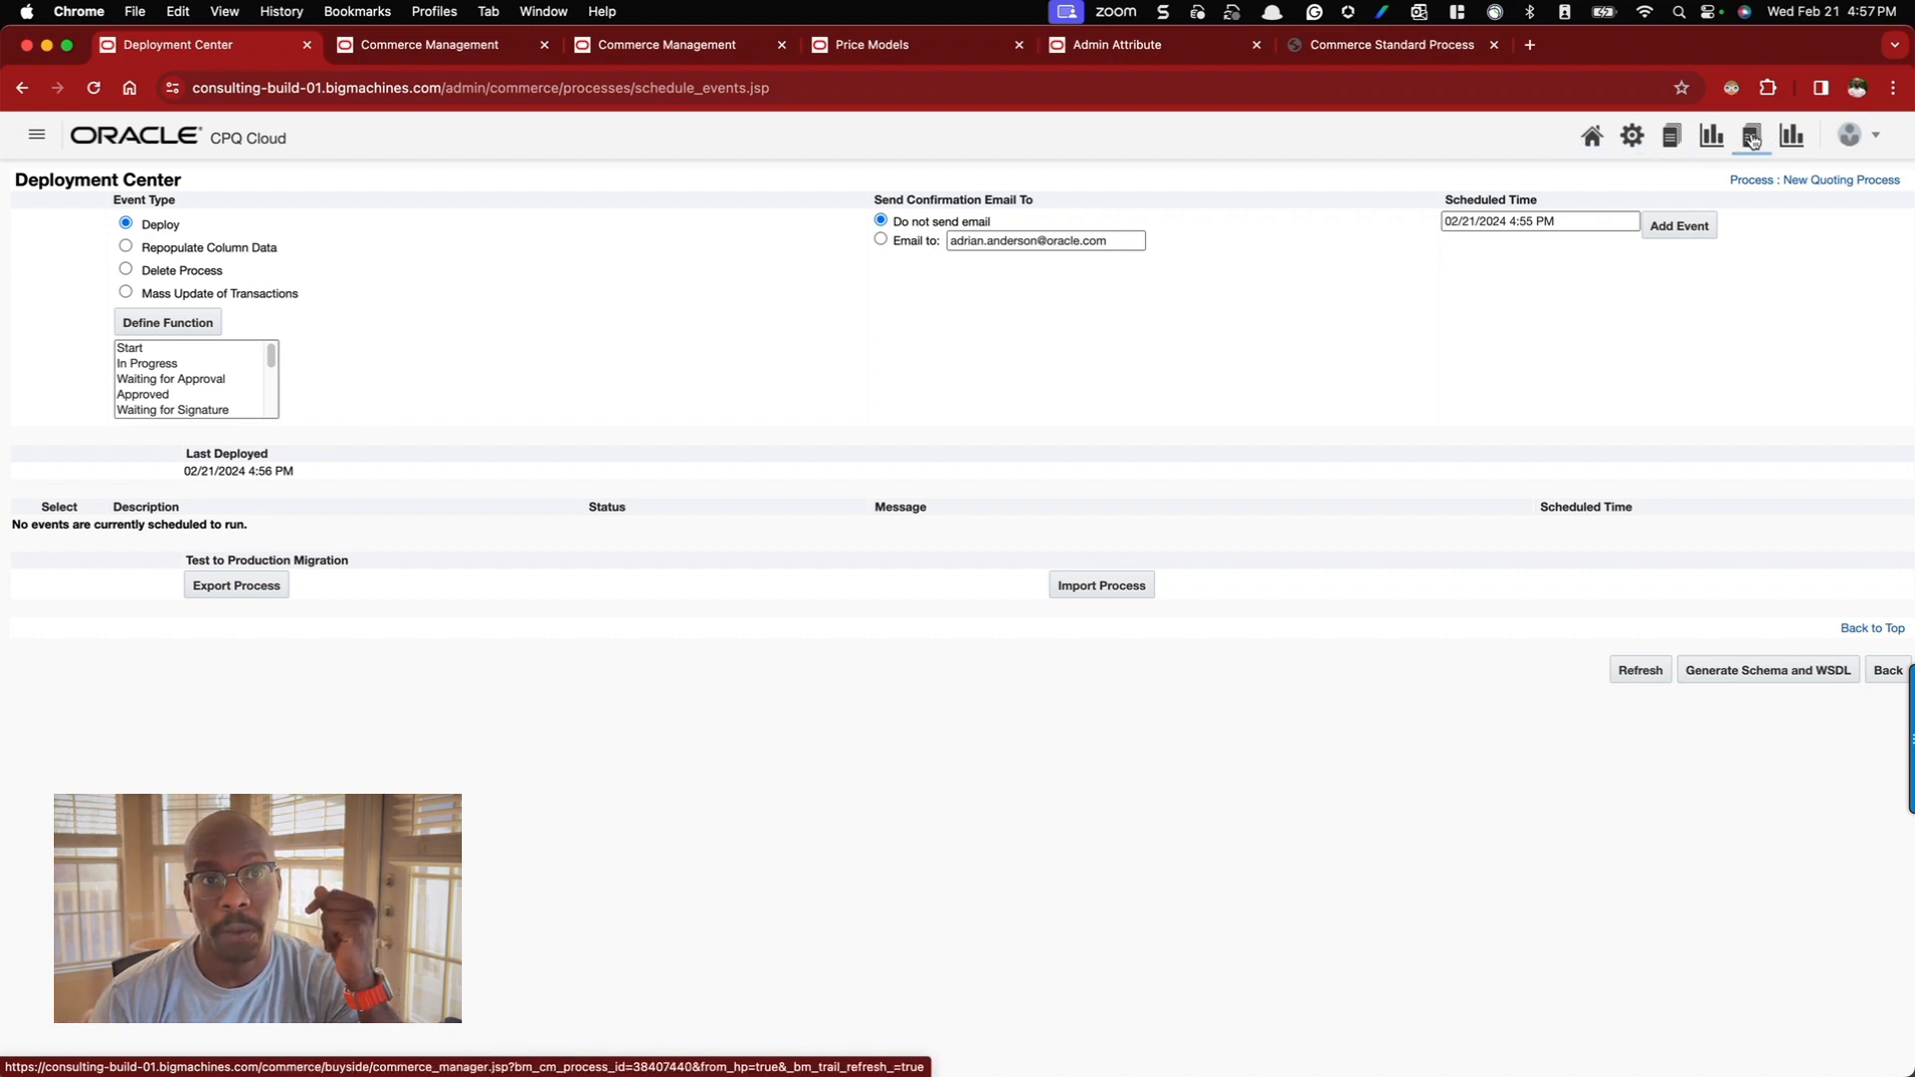
- Create a new transaction in the New Quoting Process manager, save the quote and look over its page
{"action": "left_click", "coordinate": [1753, 141]}
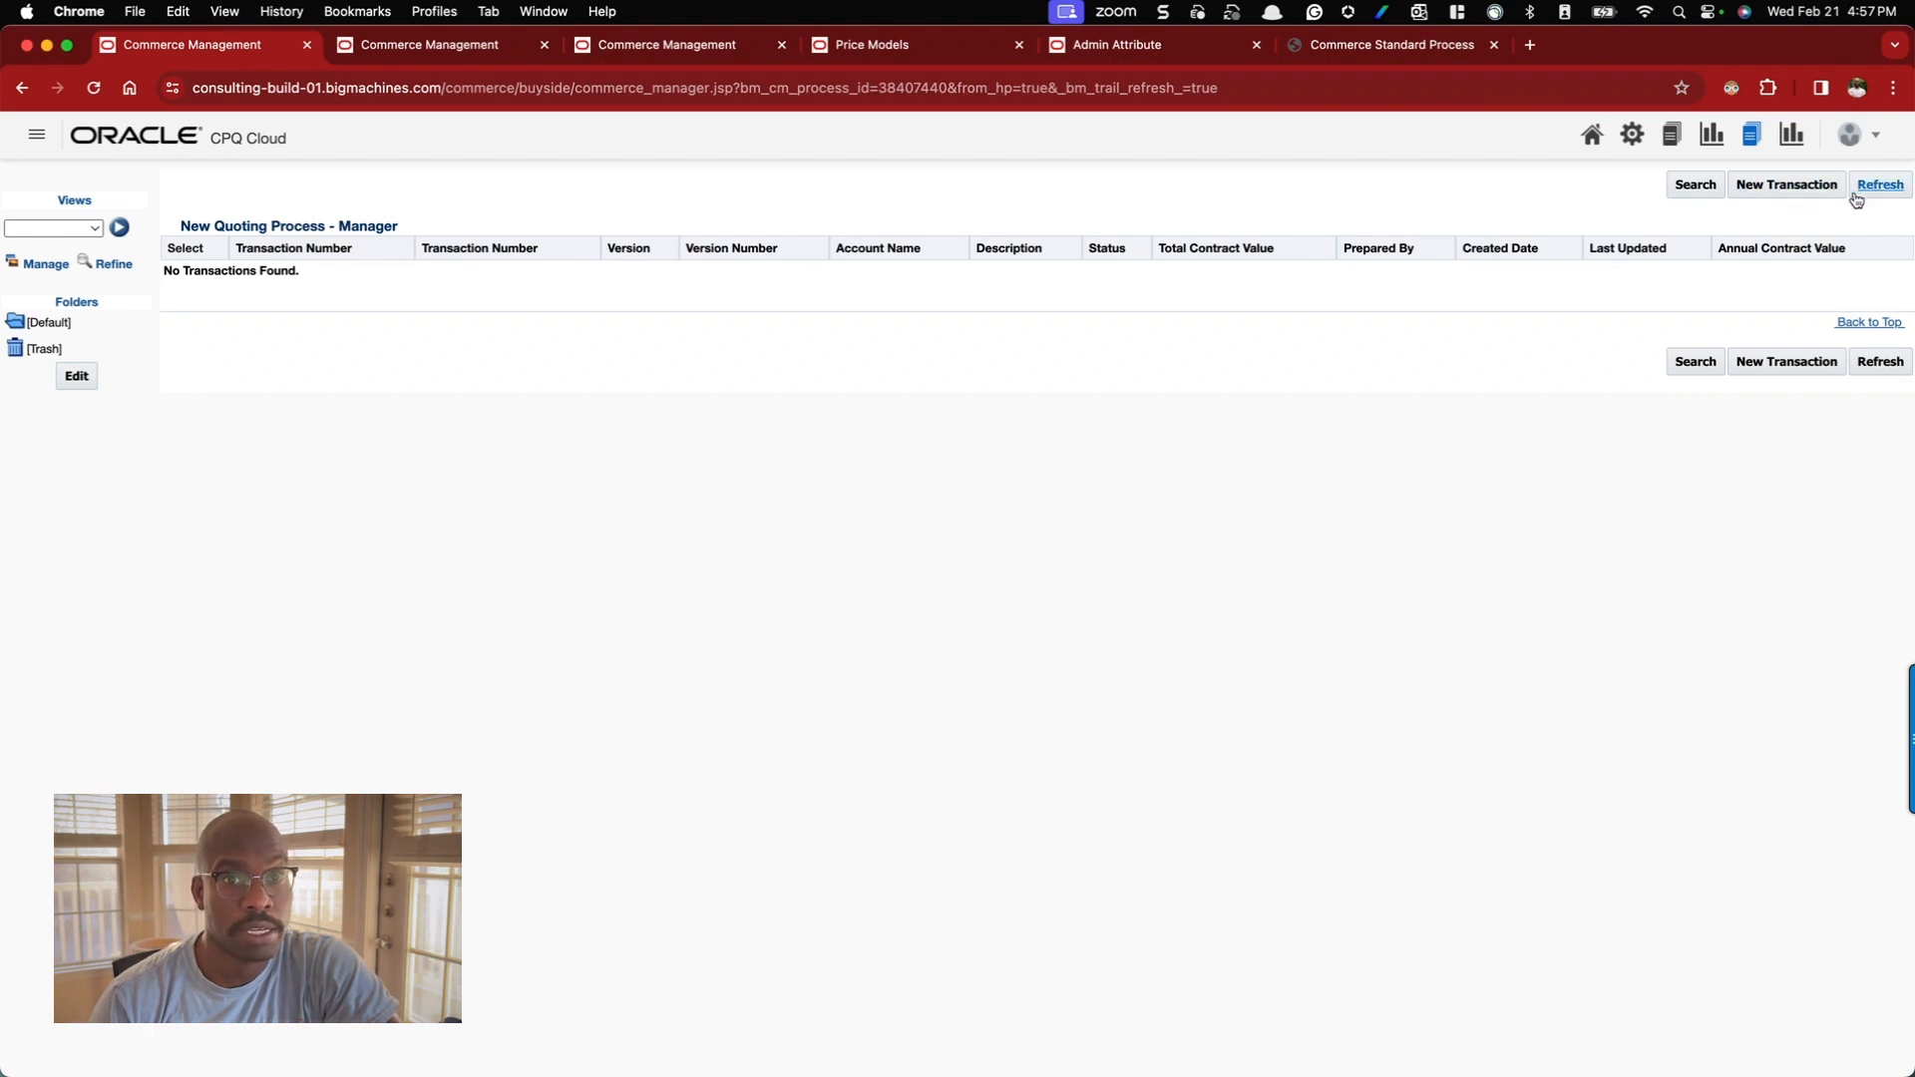
{"action": "left_click", "coordinate": [1759, 197]}
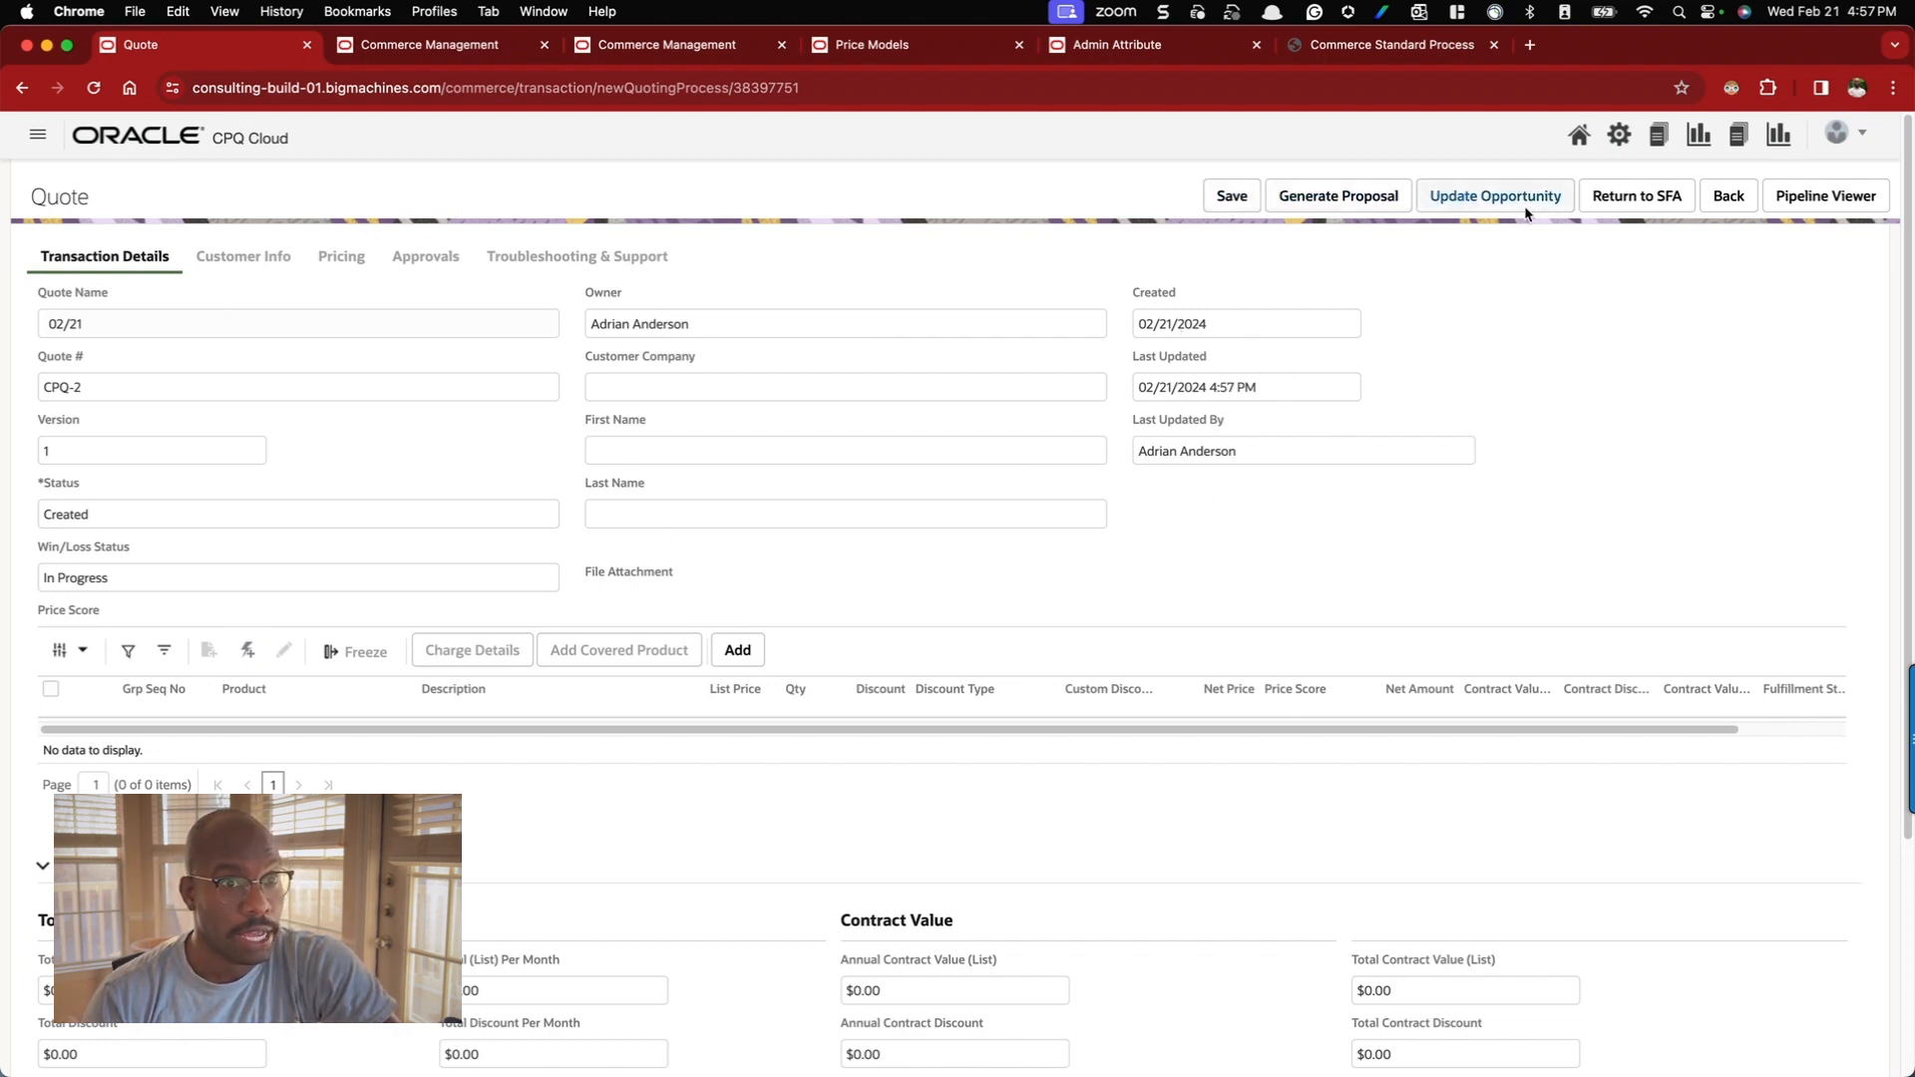
{"action": "left_click", "coordinate": [1217, 199]}
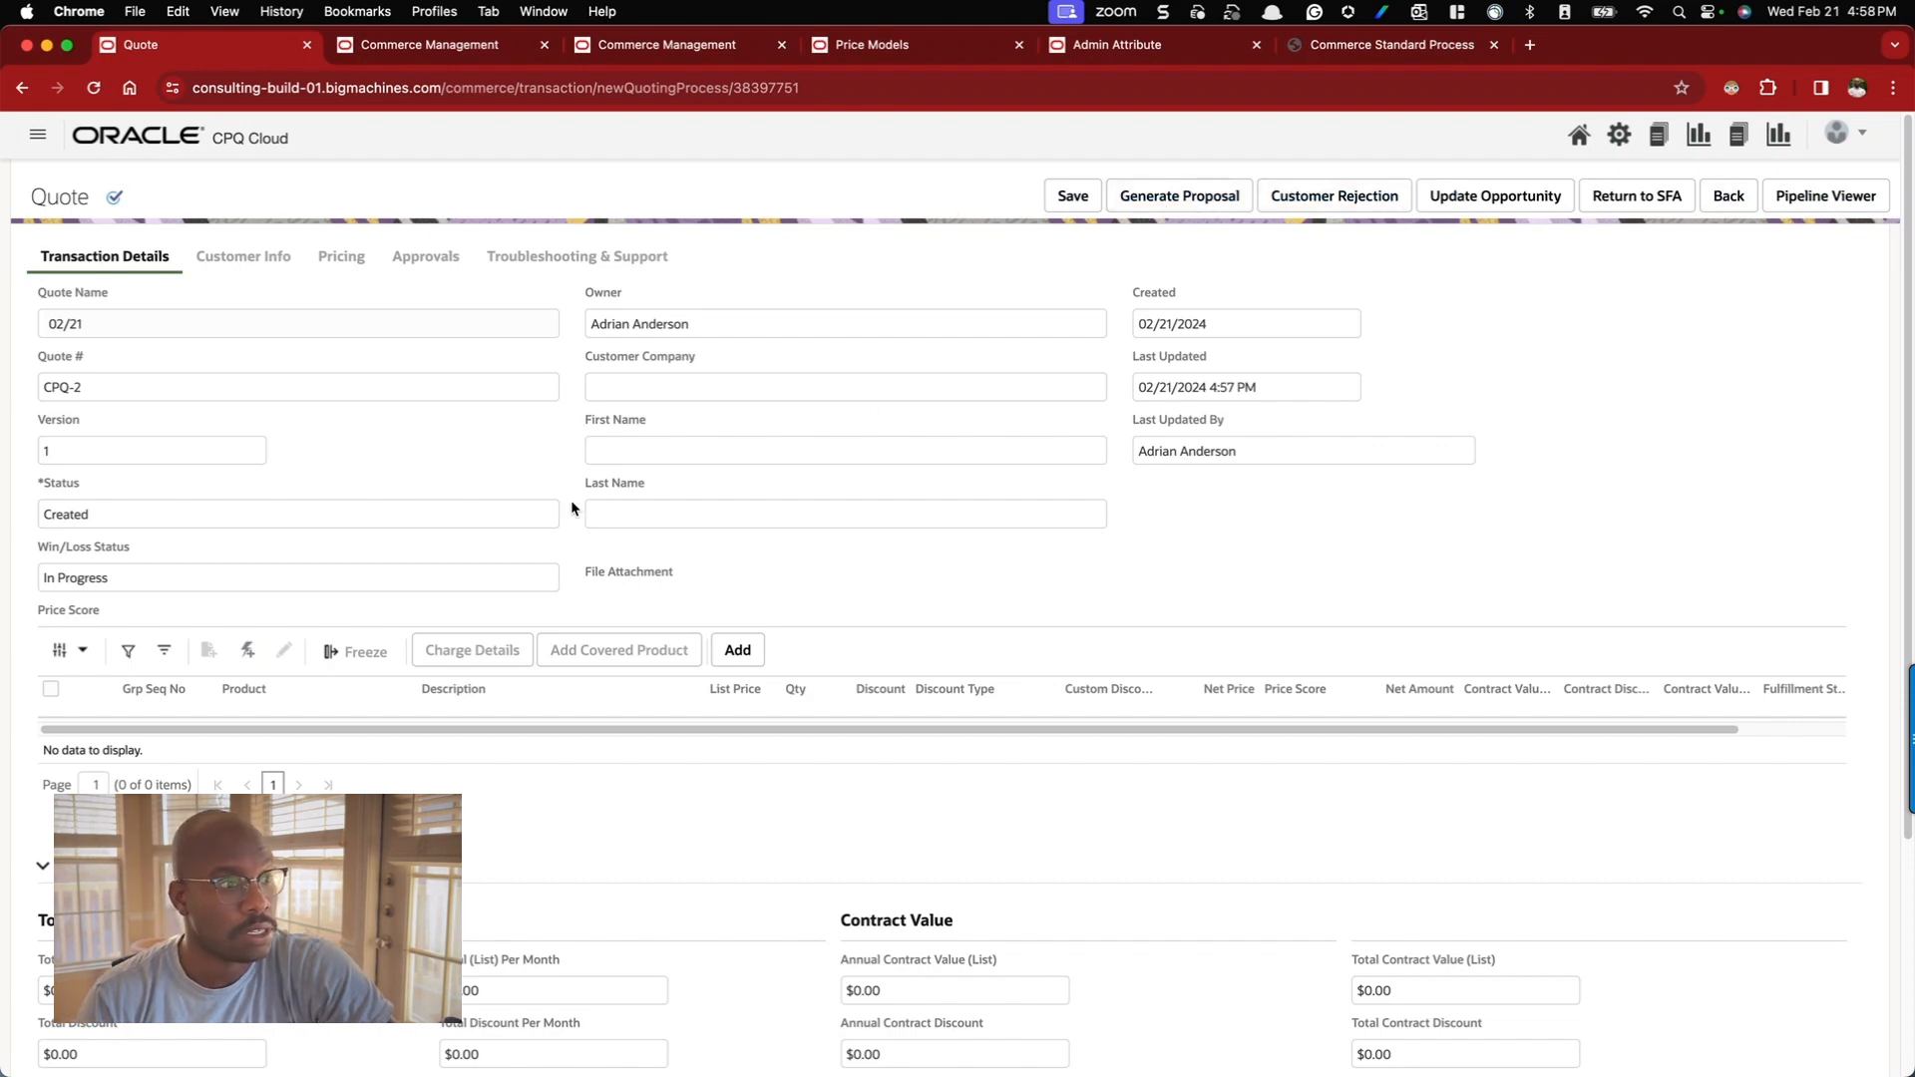
{"action": "scroll", "coordinate": [385, 667], "scroll_direction": "down", "scroll_amount": 5}
{"action": "scroll", "coordinate": [435, 722], "scroll_direction": "up", "scroll_amount": 5}
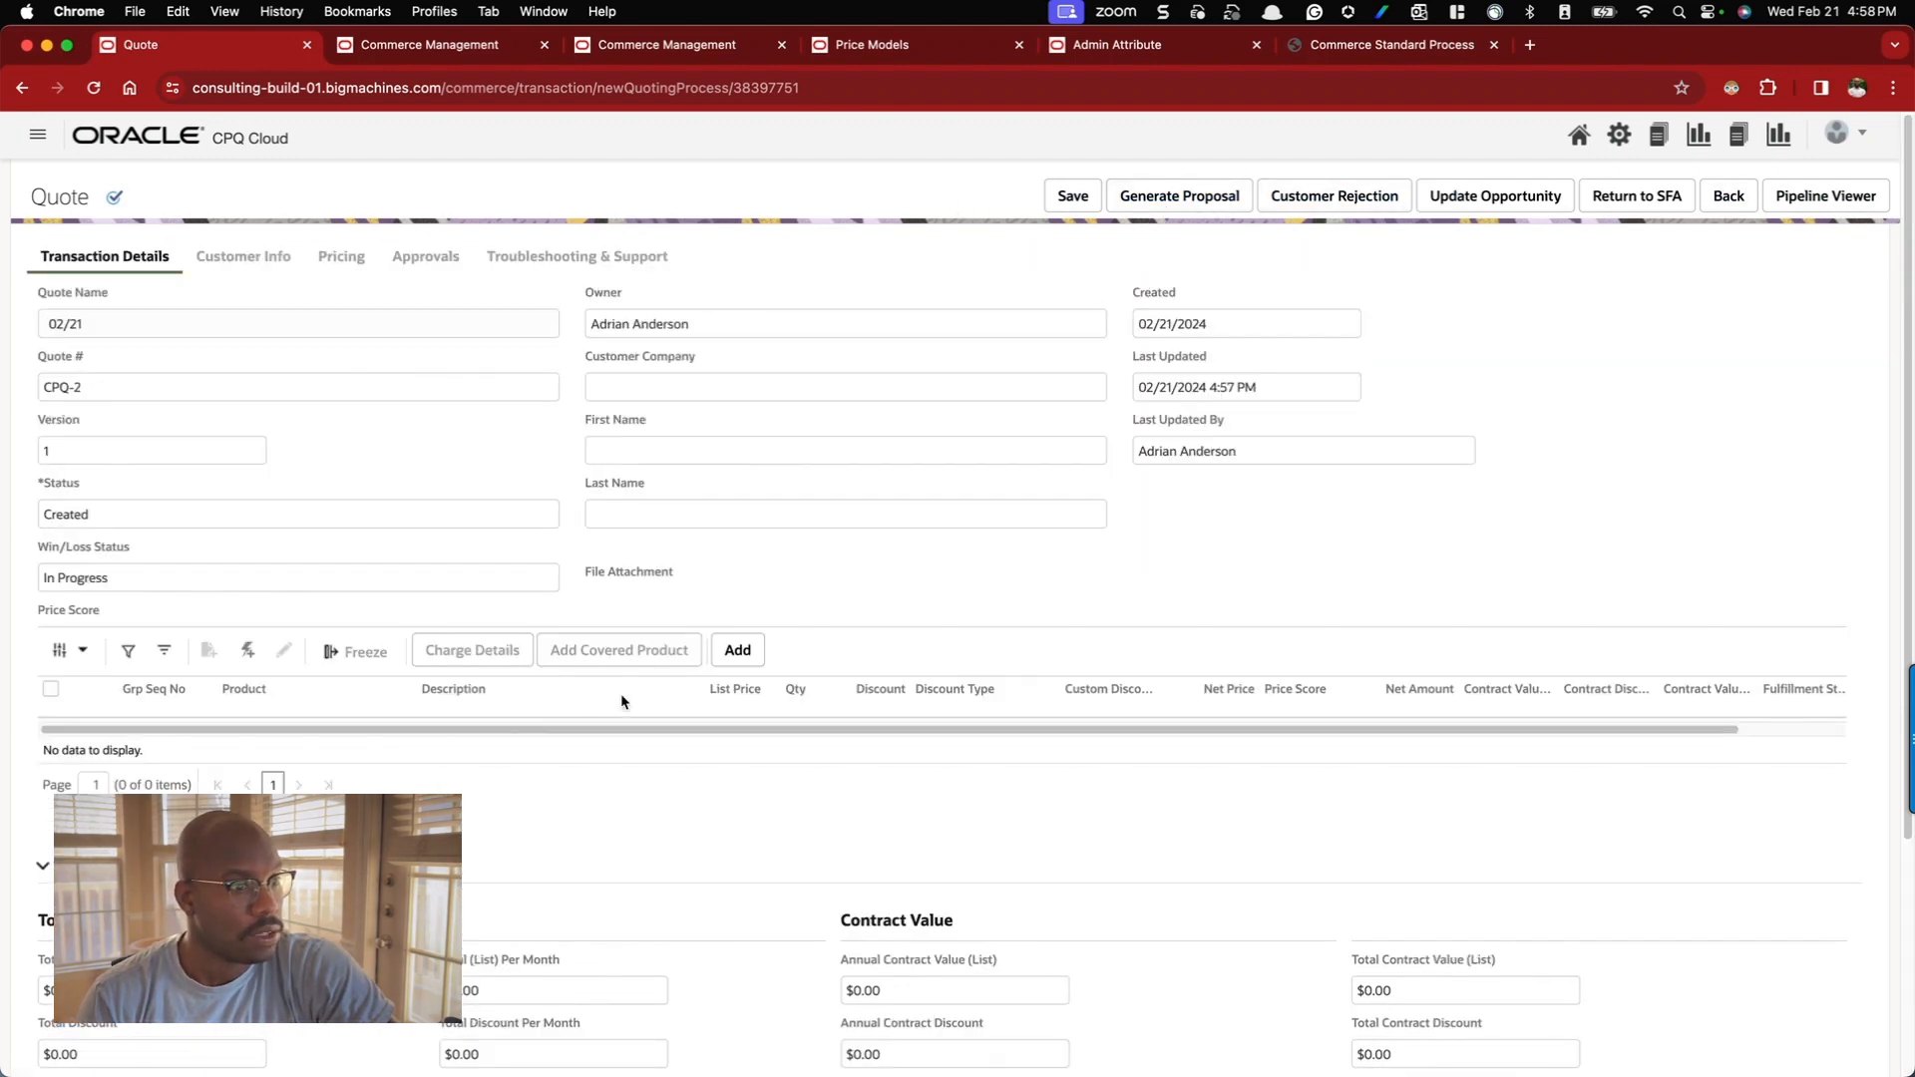
- Try to add a server model with its default Open-level configuration to the new quote
{"action": "left_click", "coordinate": [738, 652]}
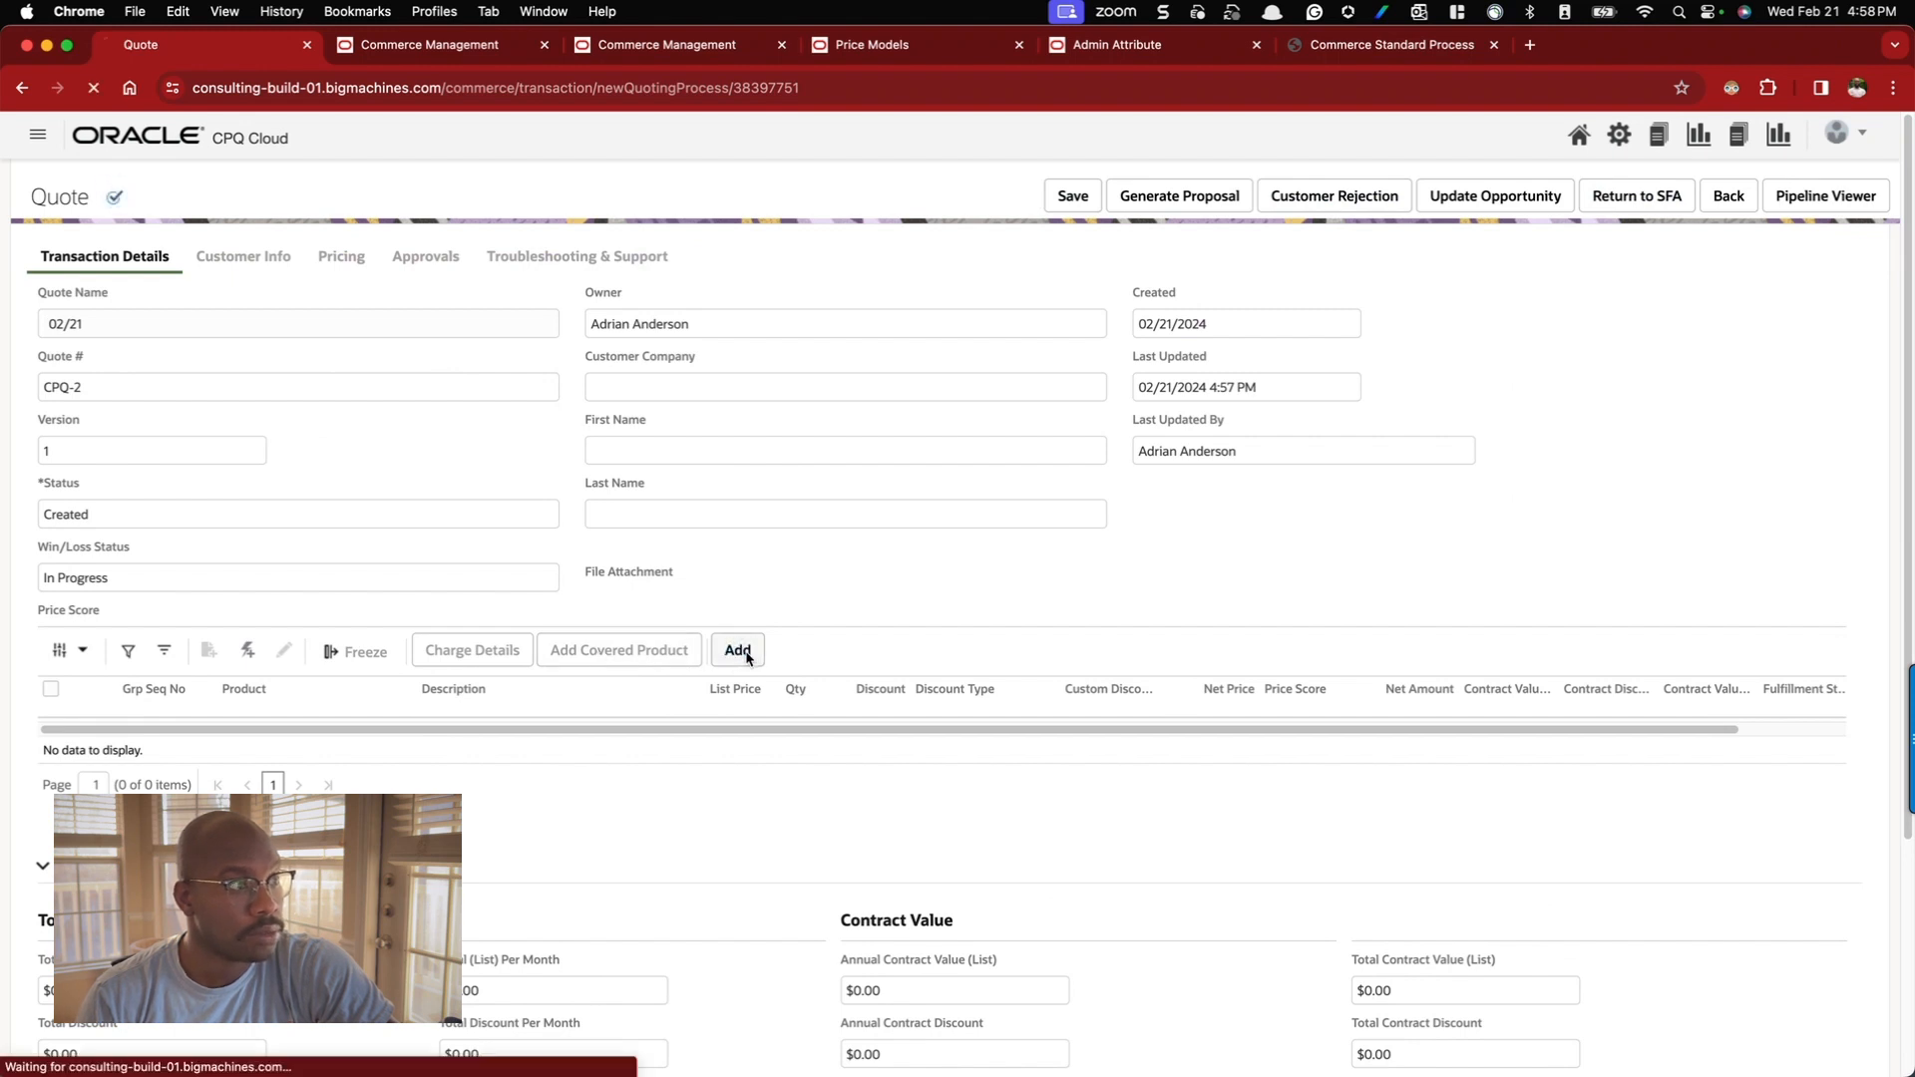
{"action": "left_click", "coordinate": [255, 703]}
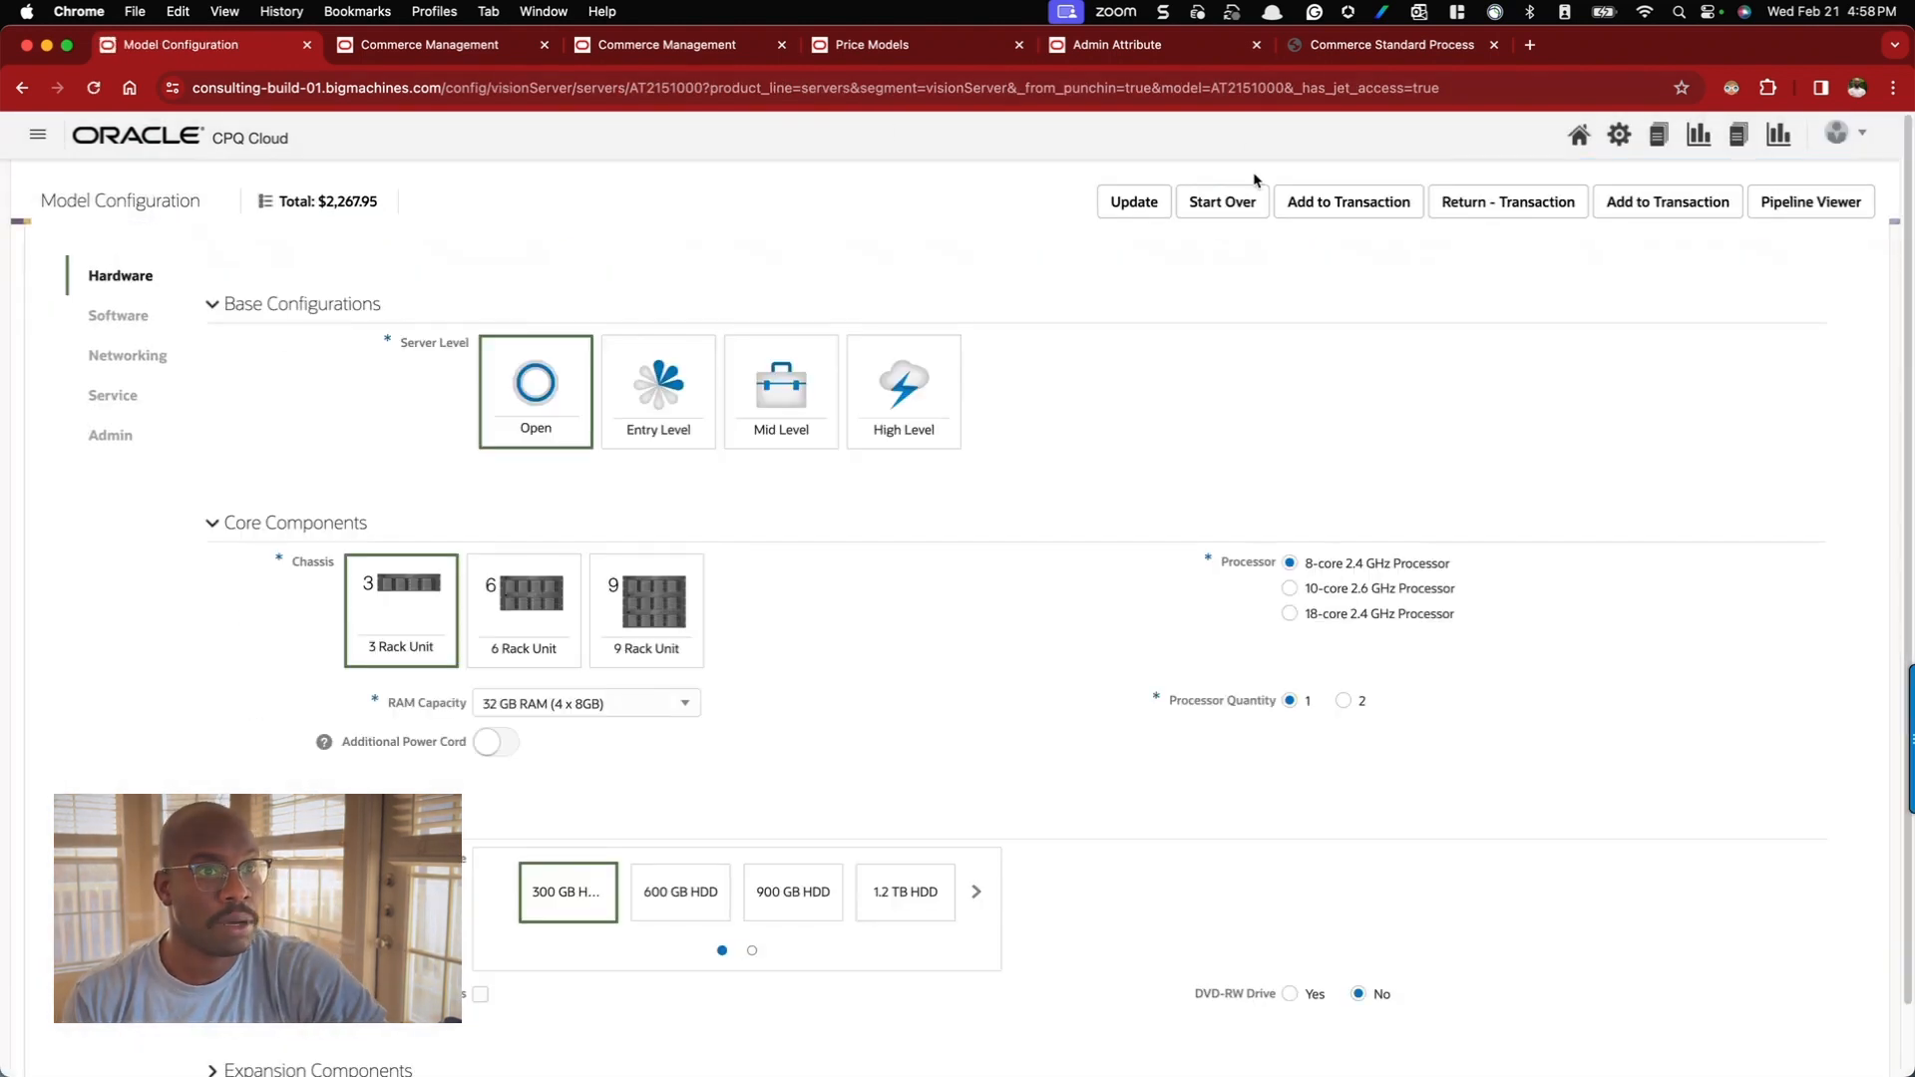
{"action": "left_click", "coordinate": [1332, 212]}
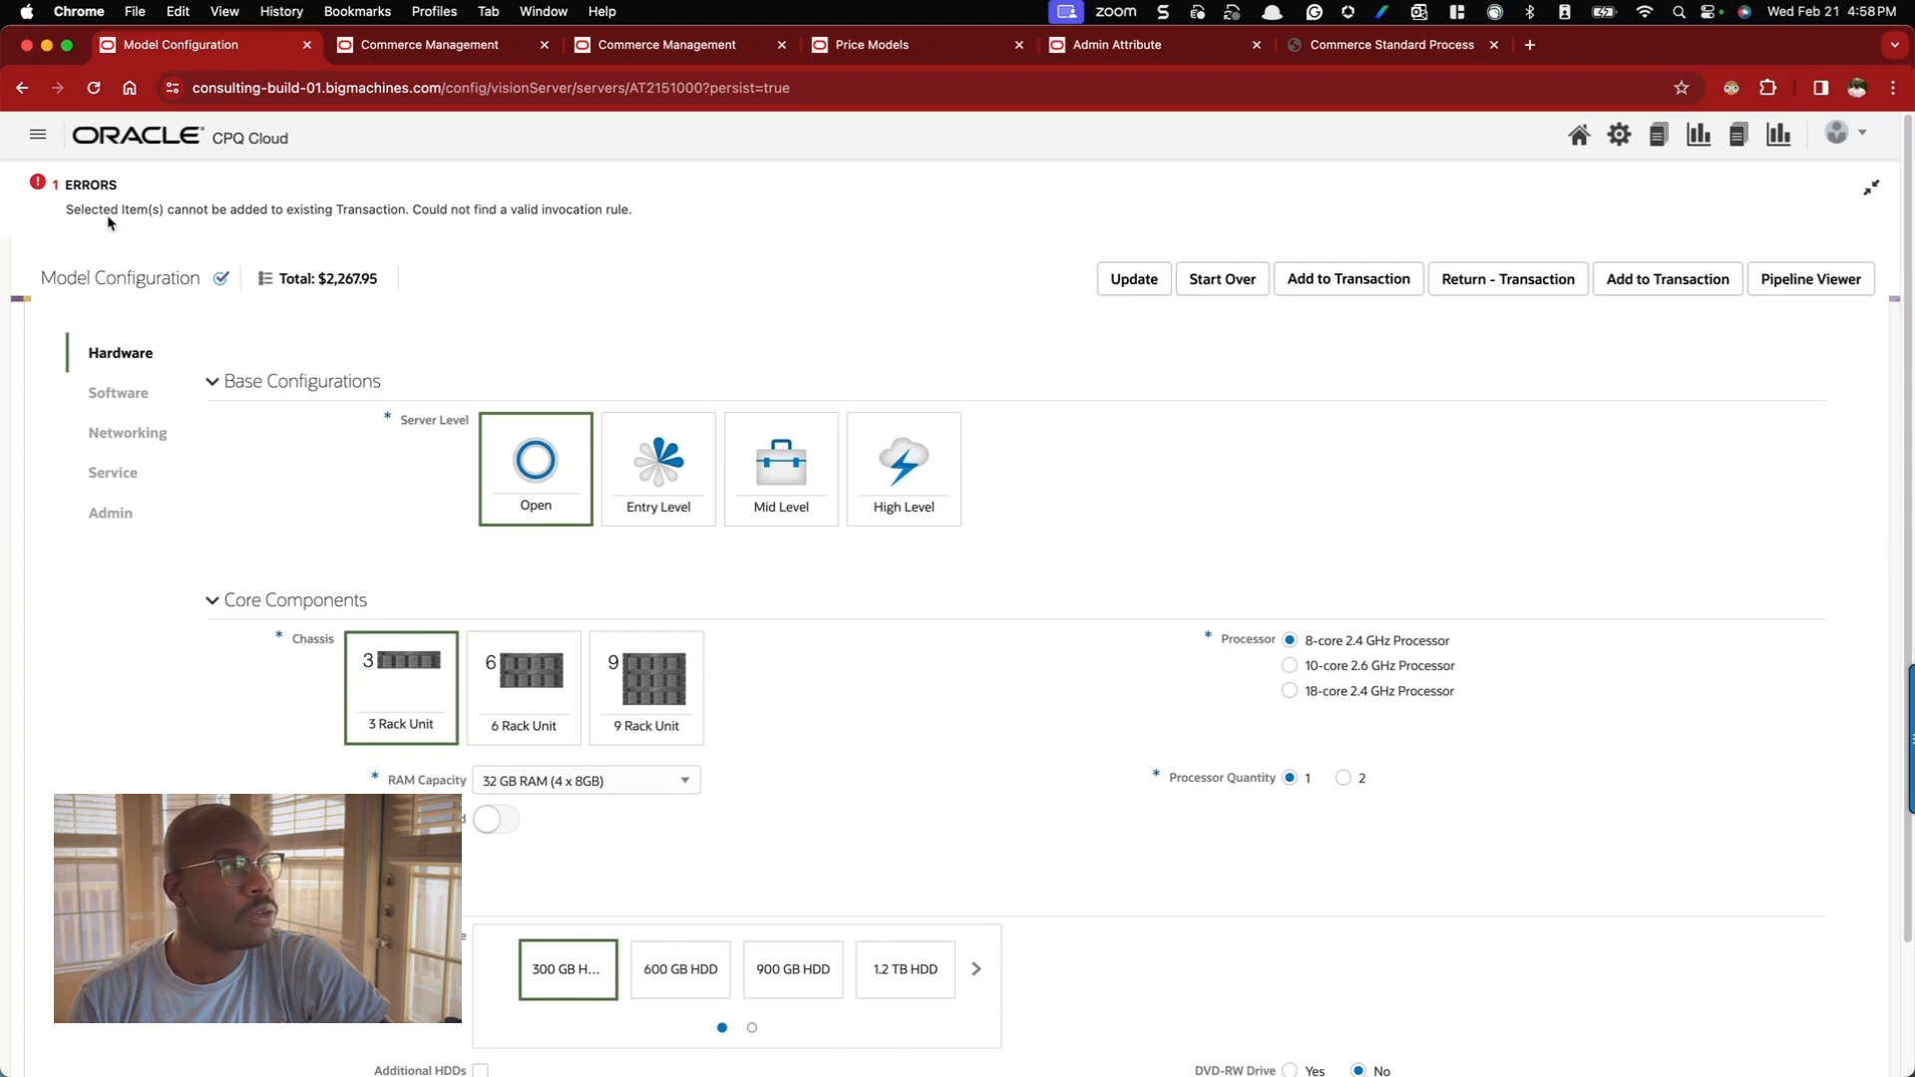
{"action": "left_click_drag", "start_coordinate": [100, 214], "coordinate": [402, 222]}
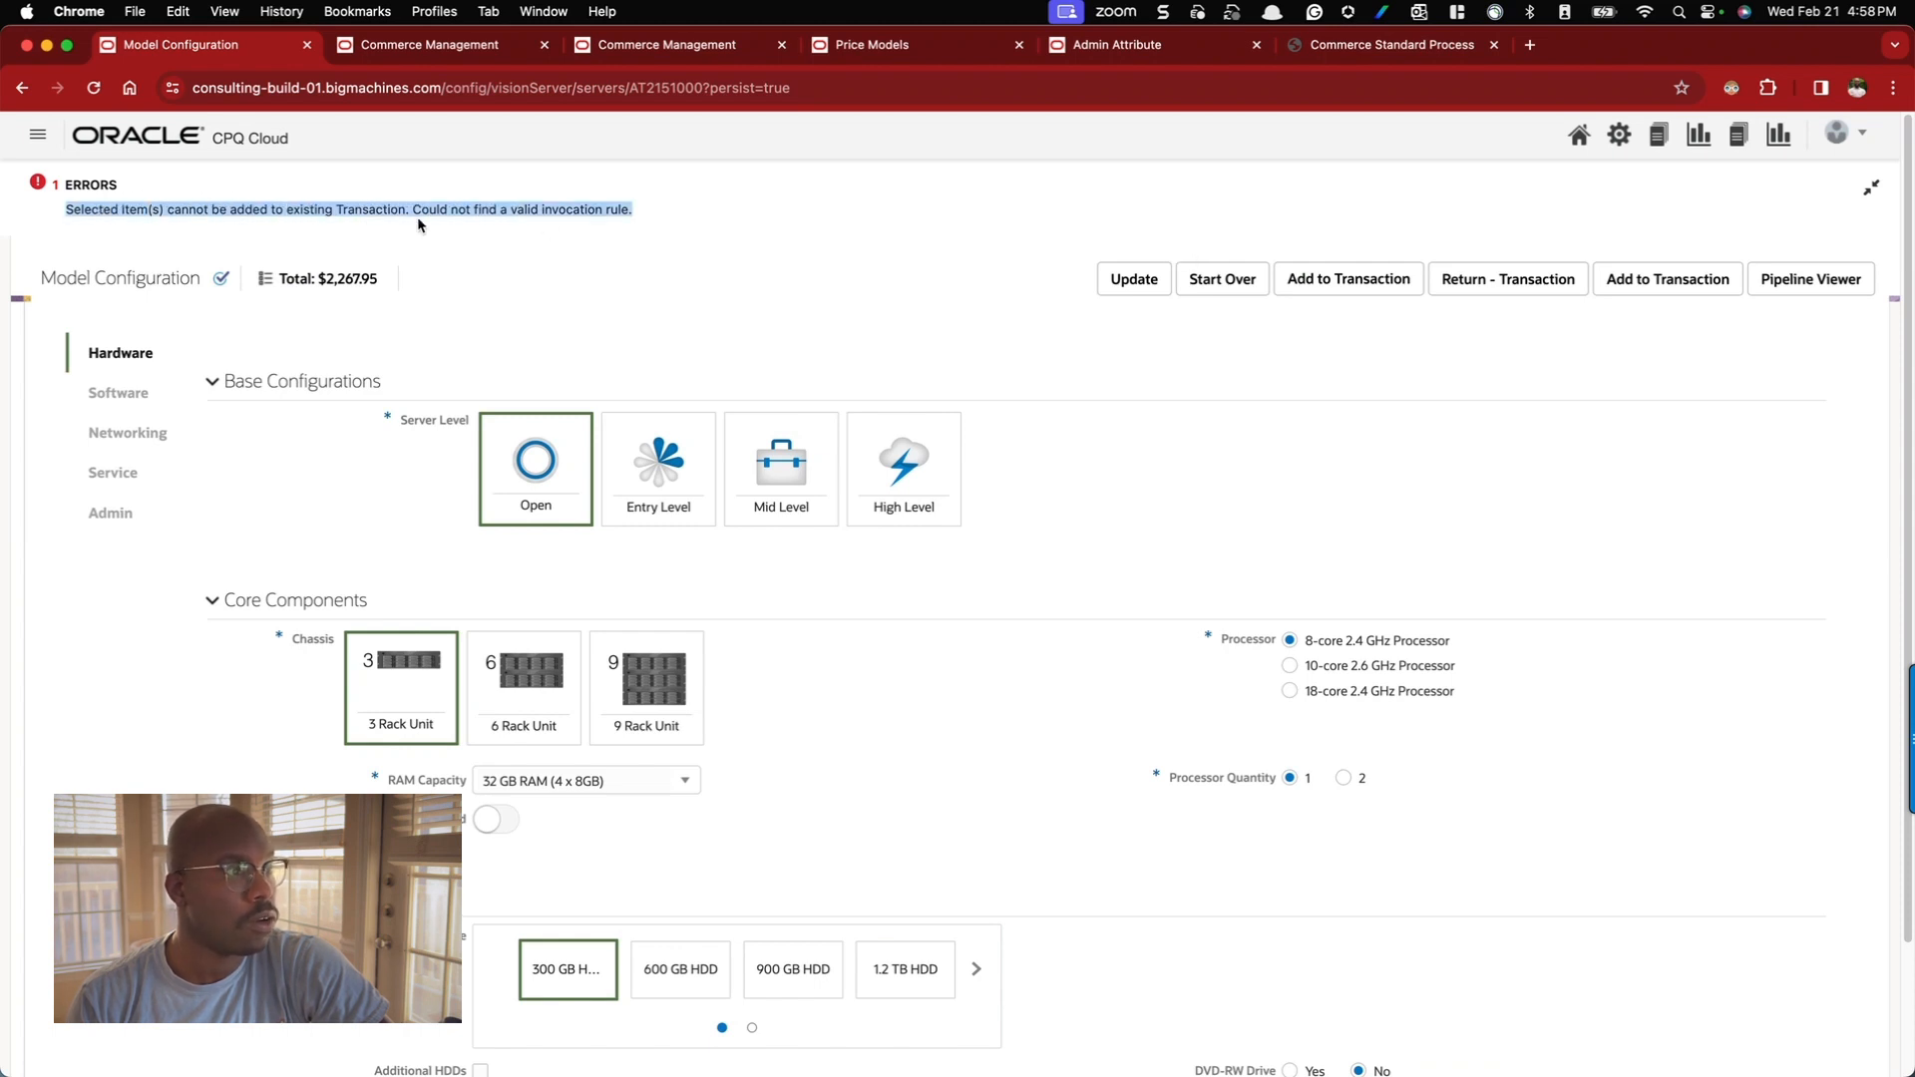
{"action": "left_click", "coordinate": [548, 222]}
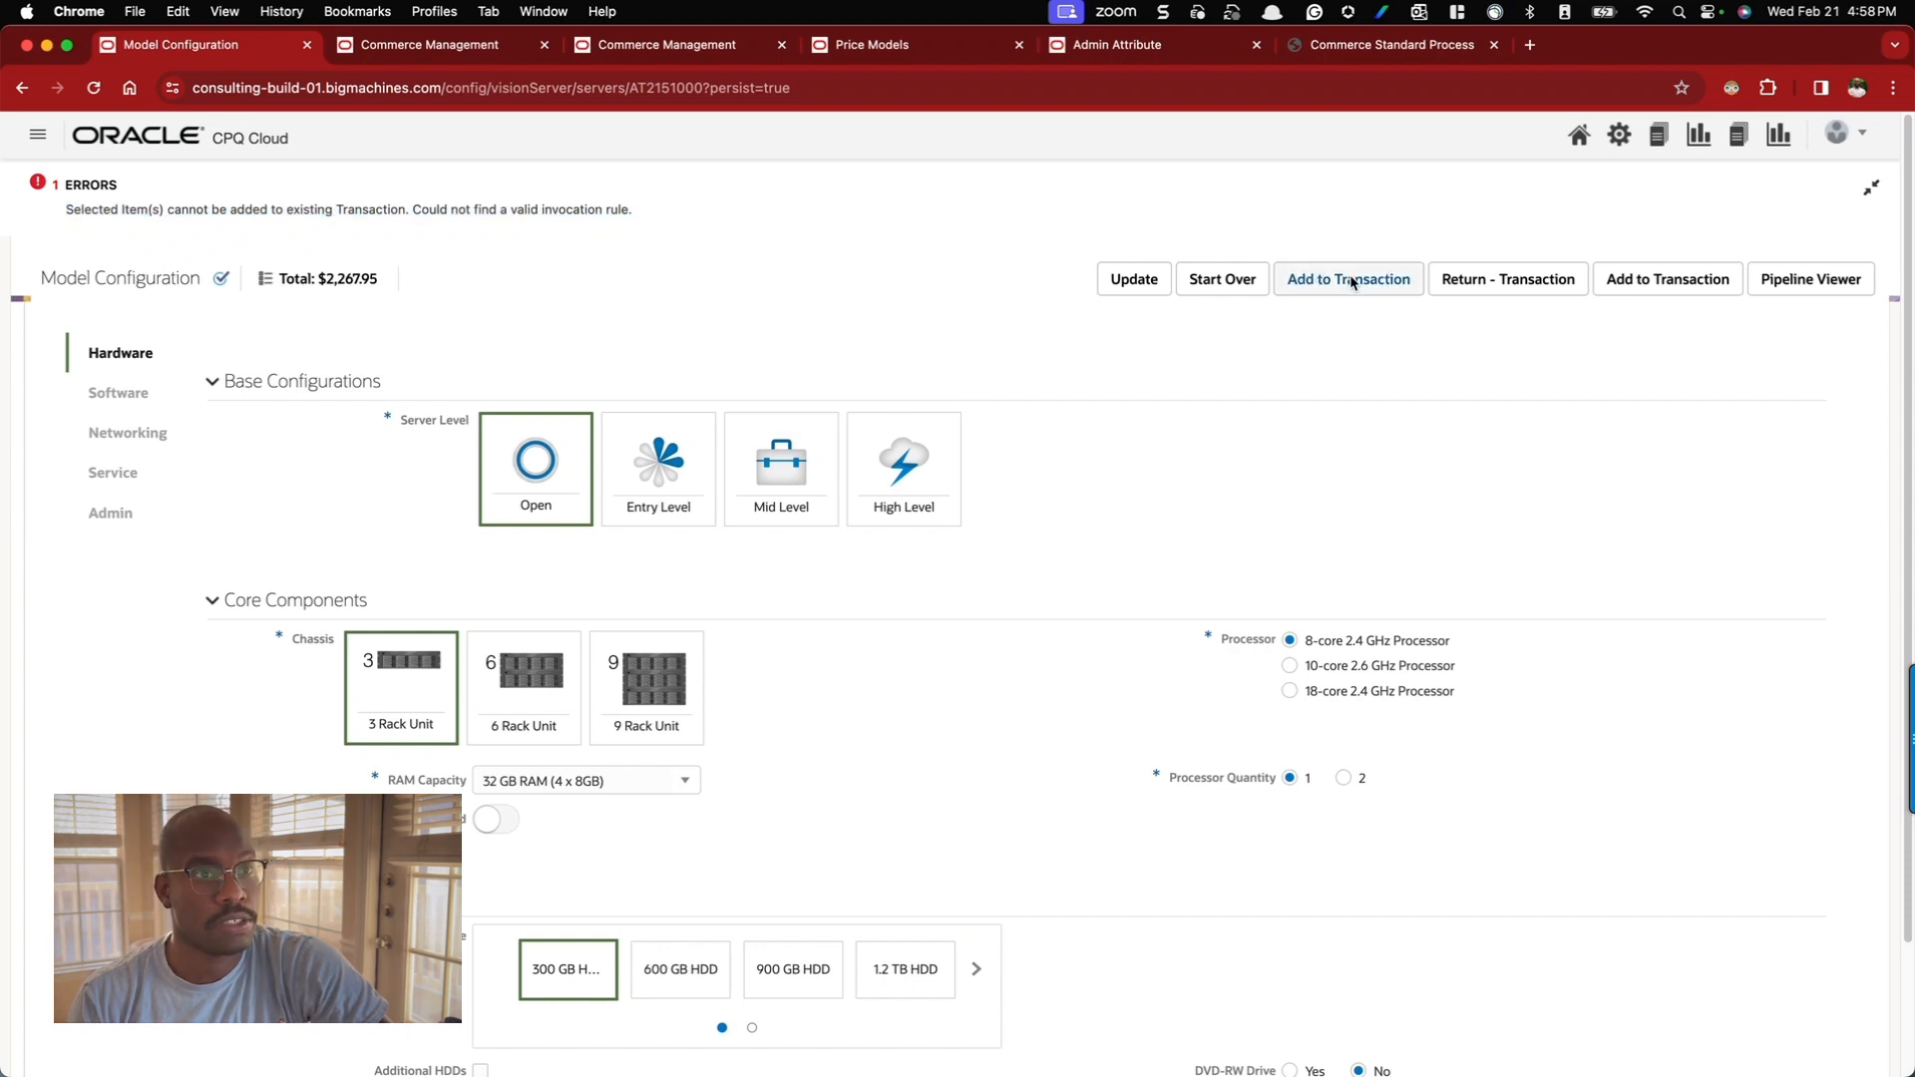
- Go to Process Invocation in the administration platform and list the actions of the Model Configuration page
{"action": "left_click", "coordinate": [1619, 146]}
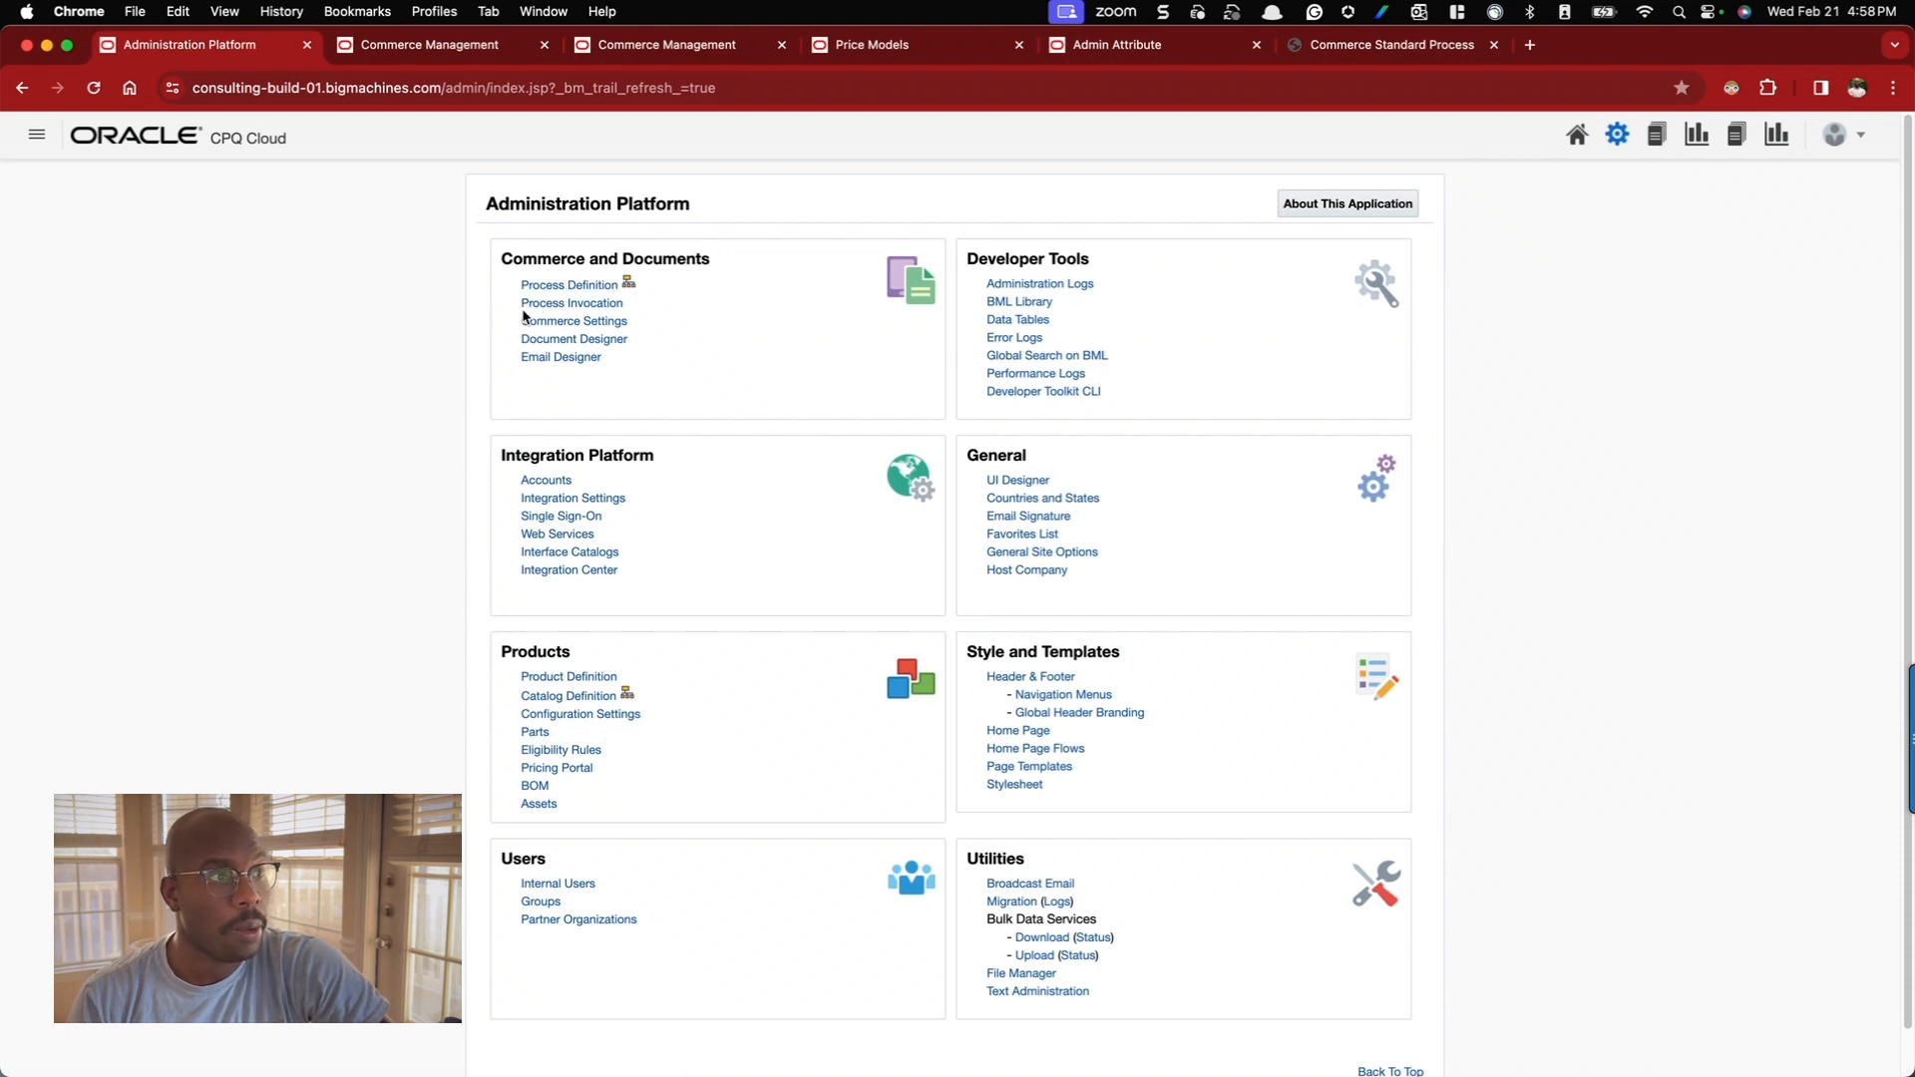
{"action": "left_click", "coordinate": [595, 313]}
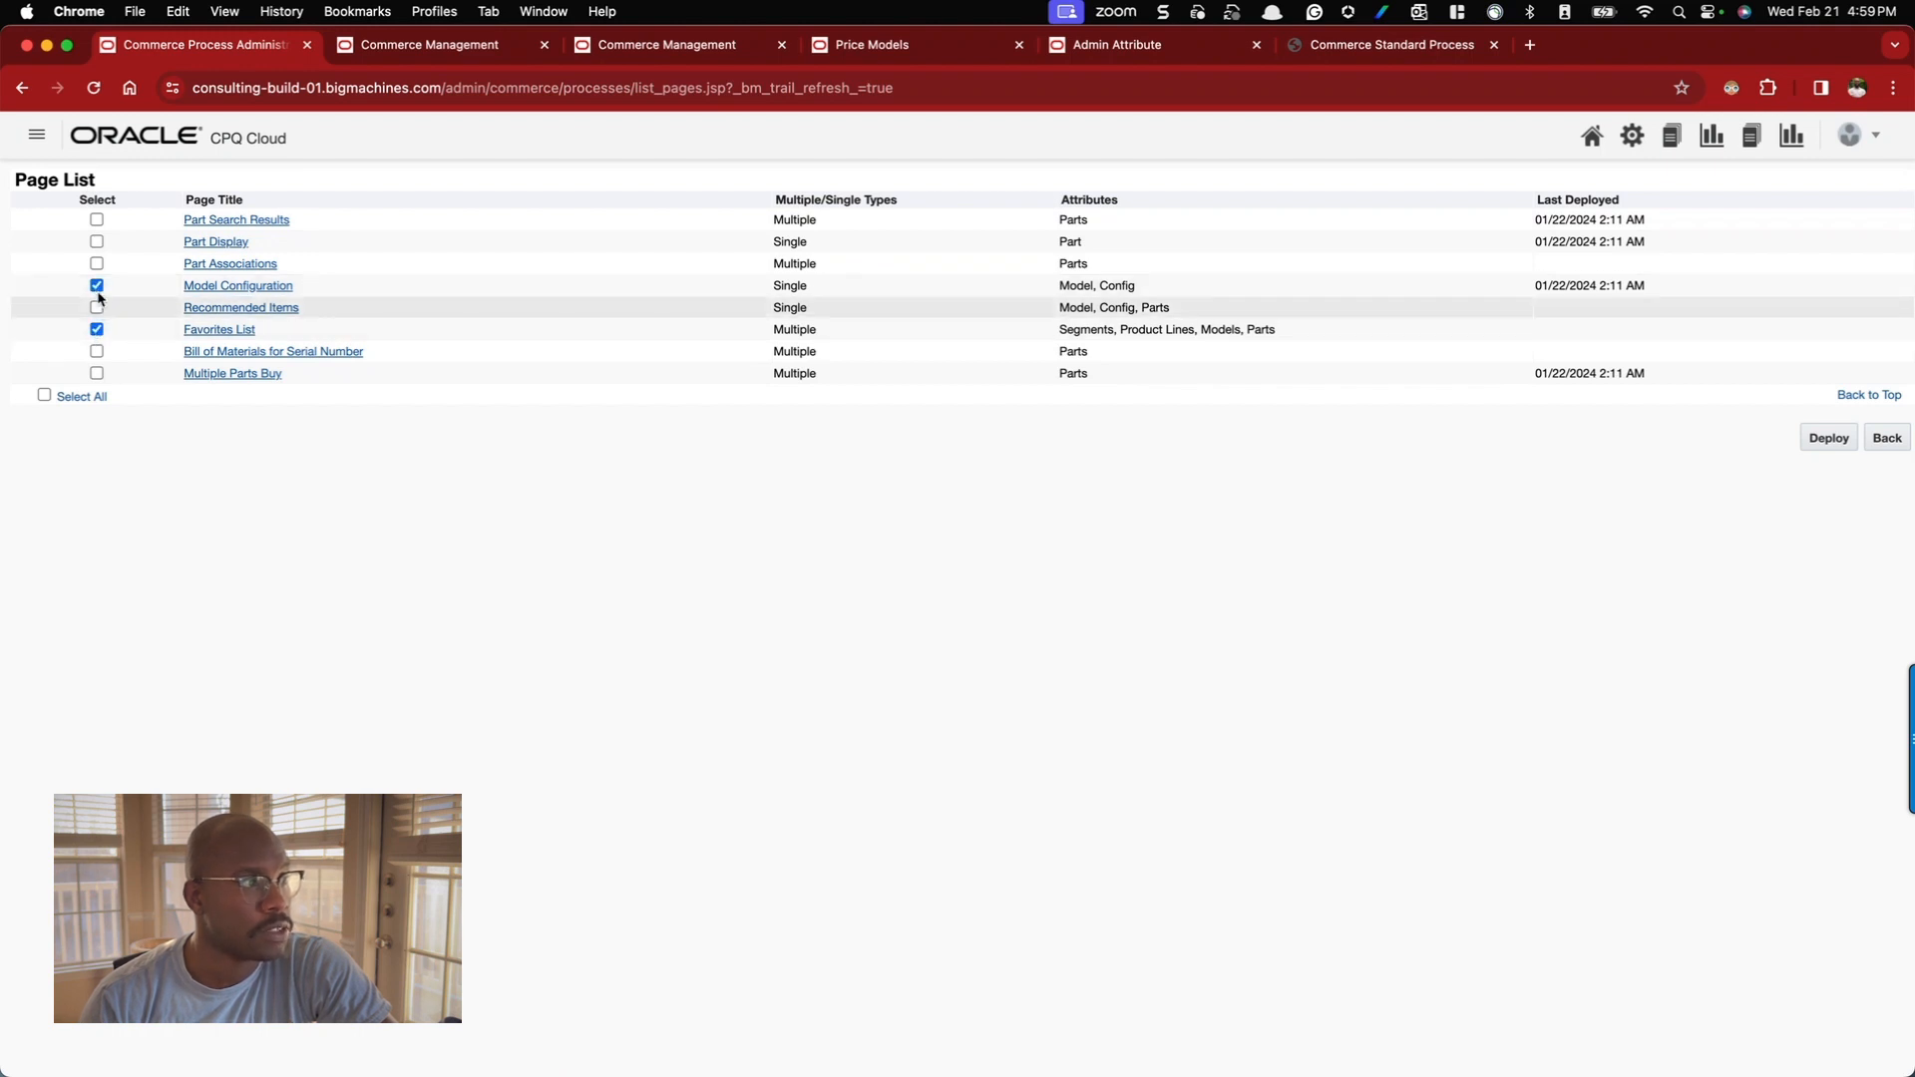
{"action": "left_click", "coordinate": [97, 220]}
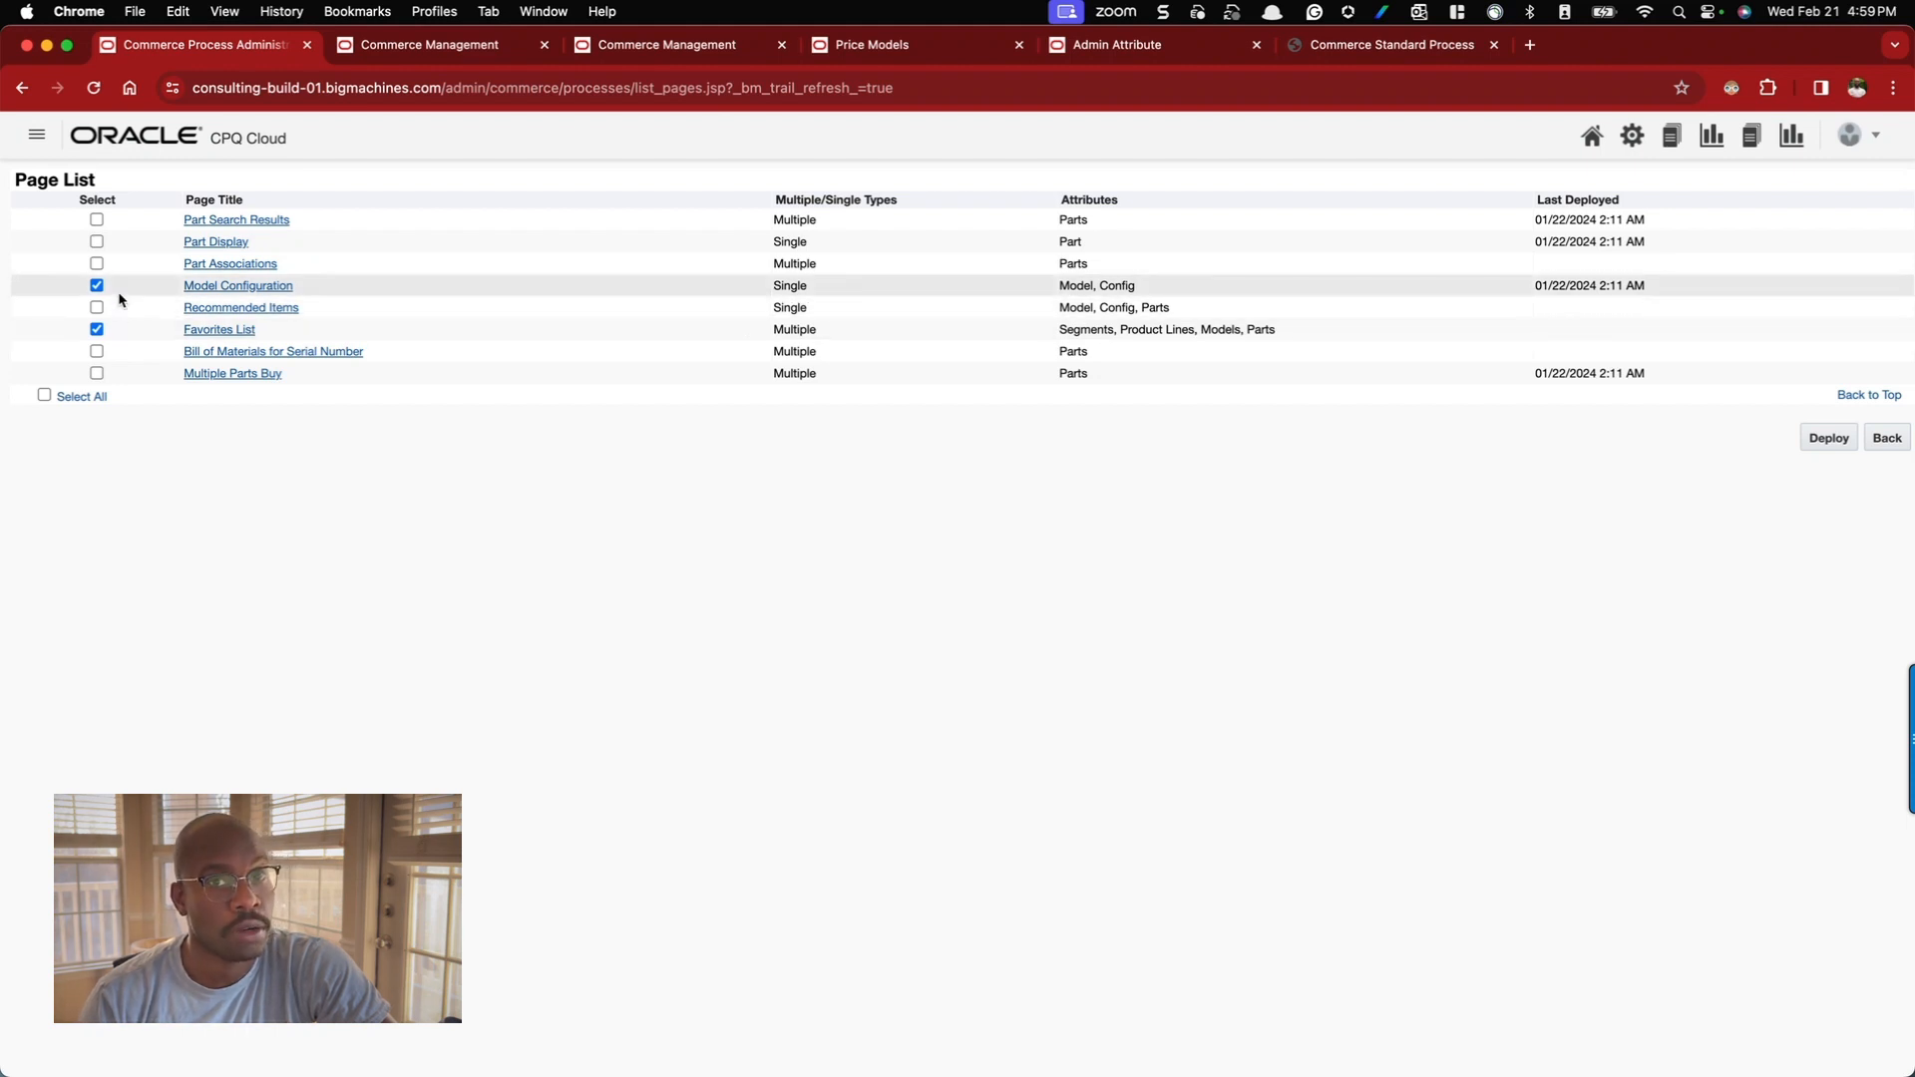
{"action": "left_click", "coordinate": [97, 329]}
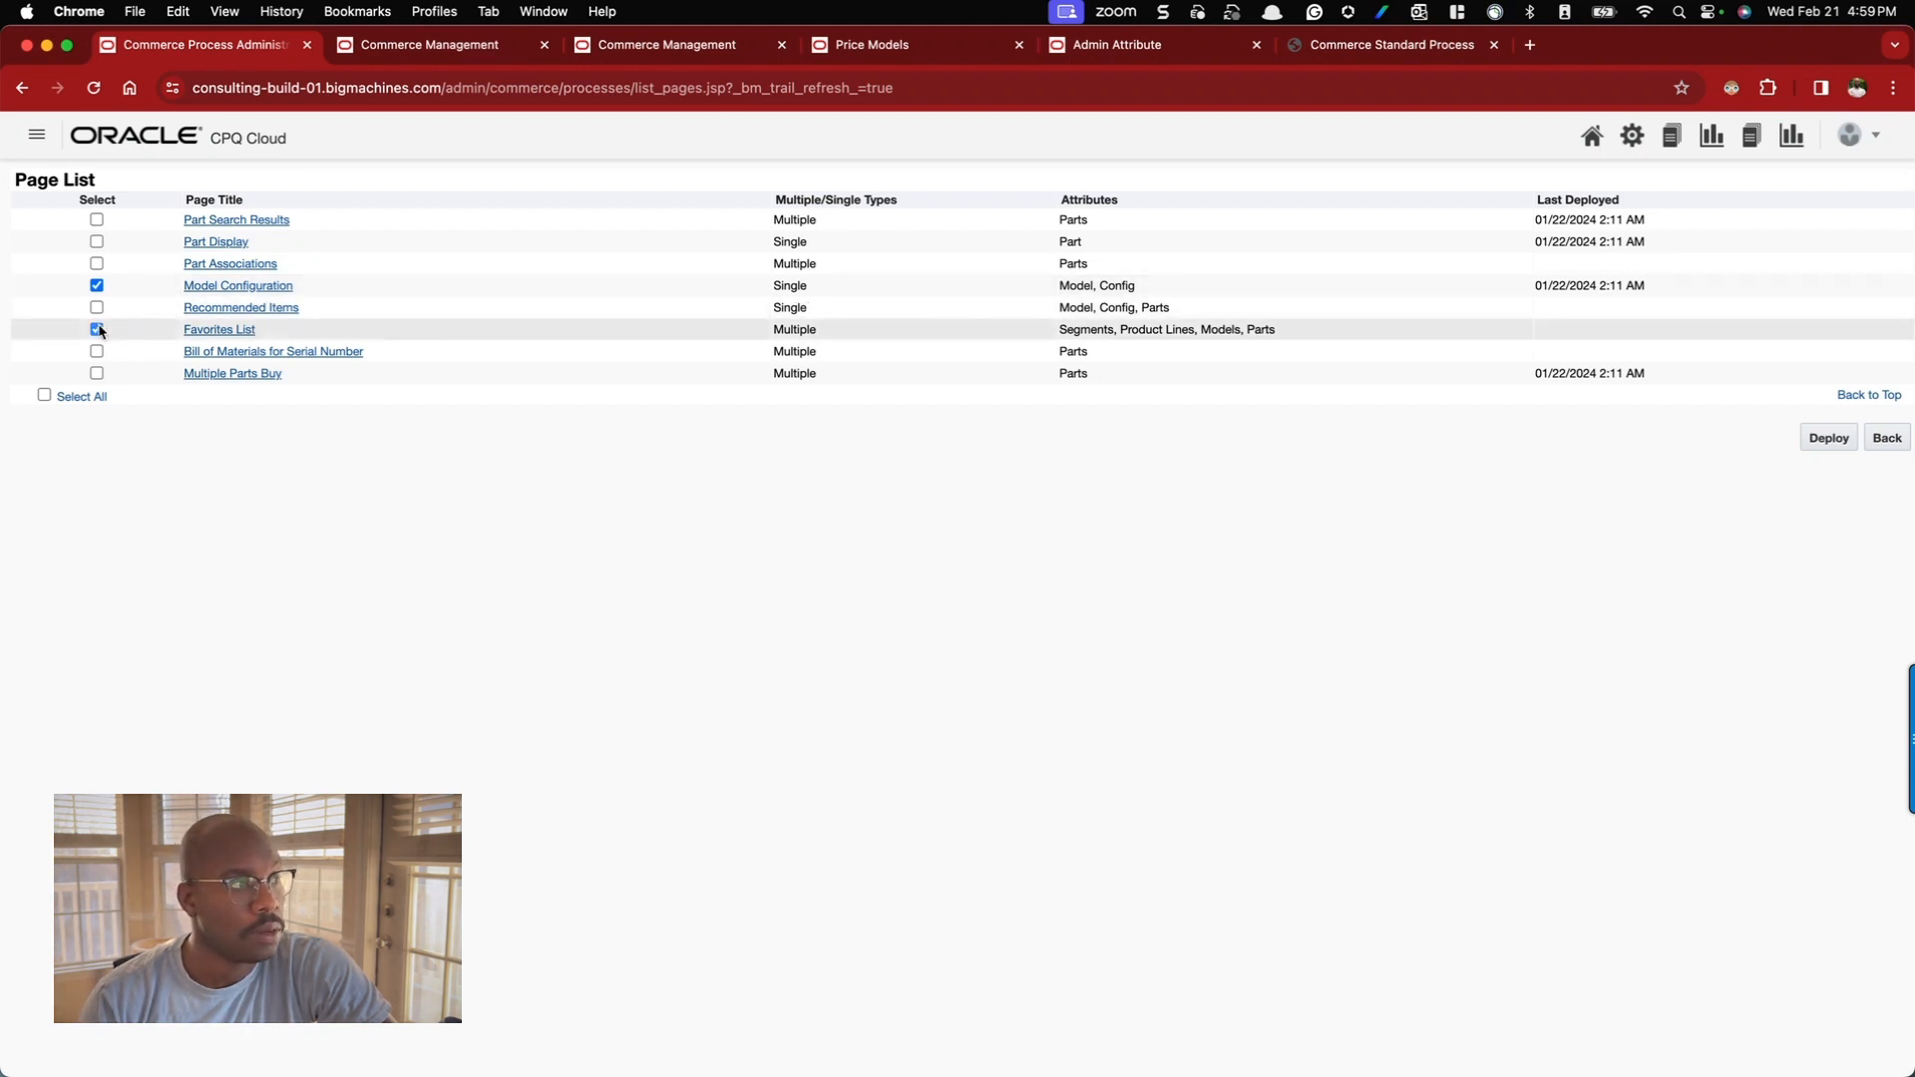
{"action": "left_click", "coordinate": [96, 287]}
{"action": "left_click", "coordinate": [207, 286]}
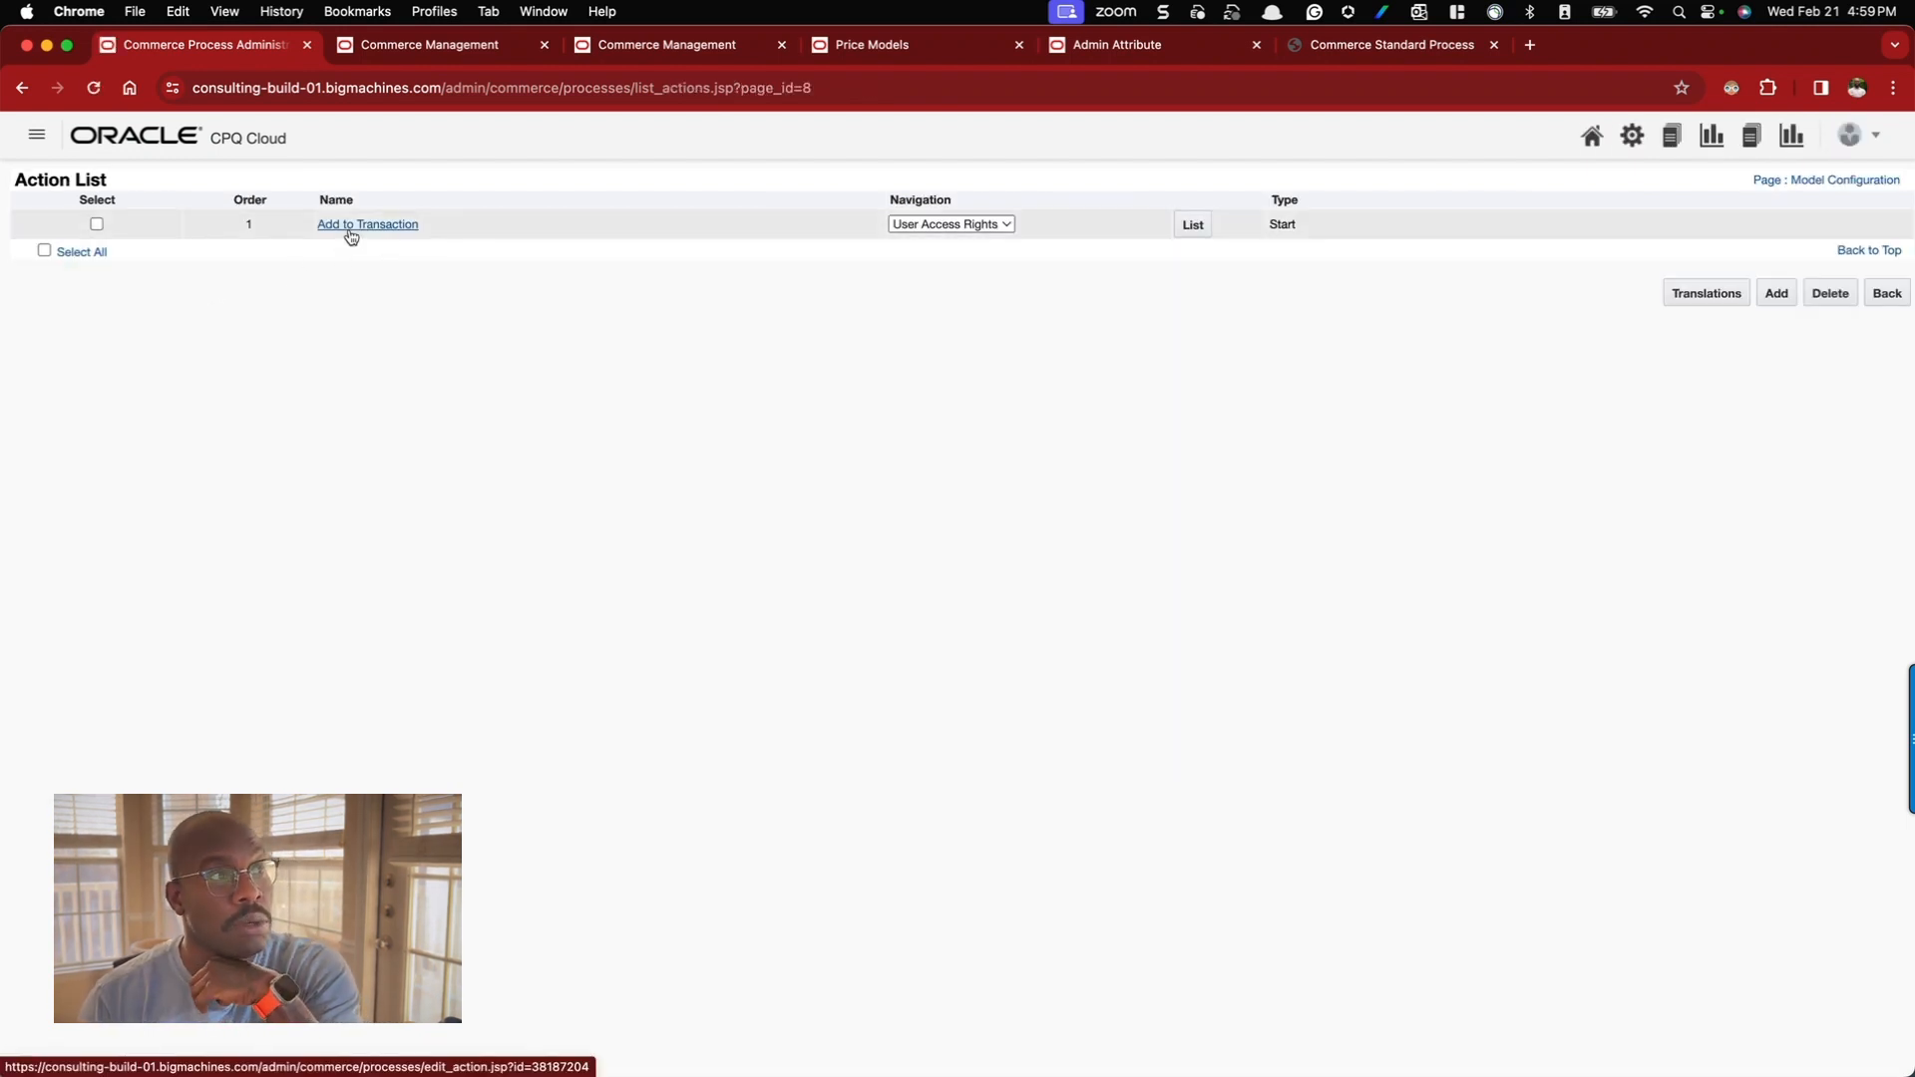
- Open the existing New Quoting Process quote and start adding an Ultra Server X7 to inspect its configuration page's actions
{"action": "left_click", "coordinate": [445, 44]}
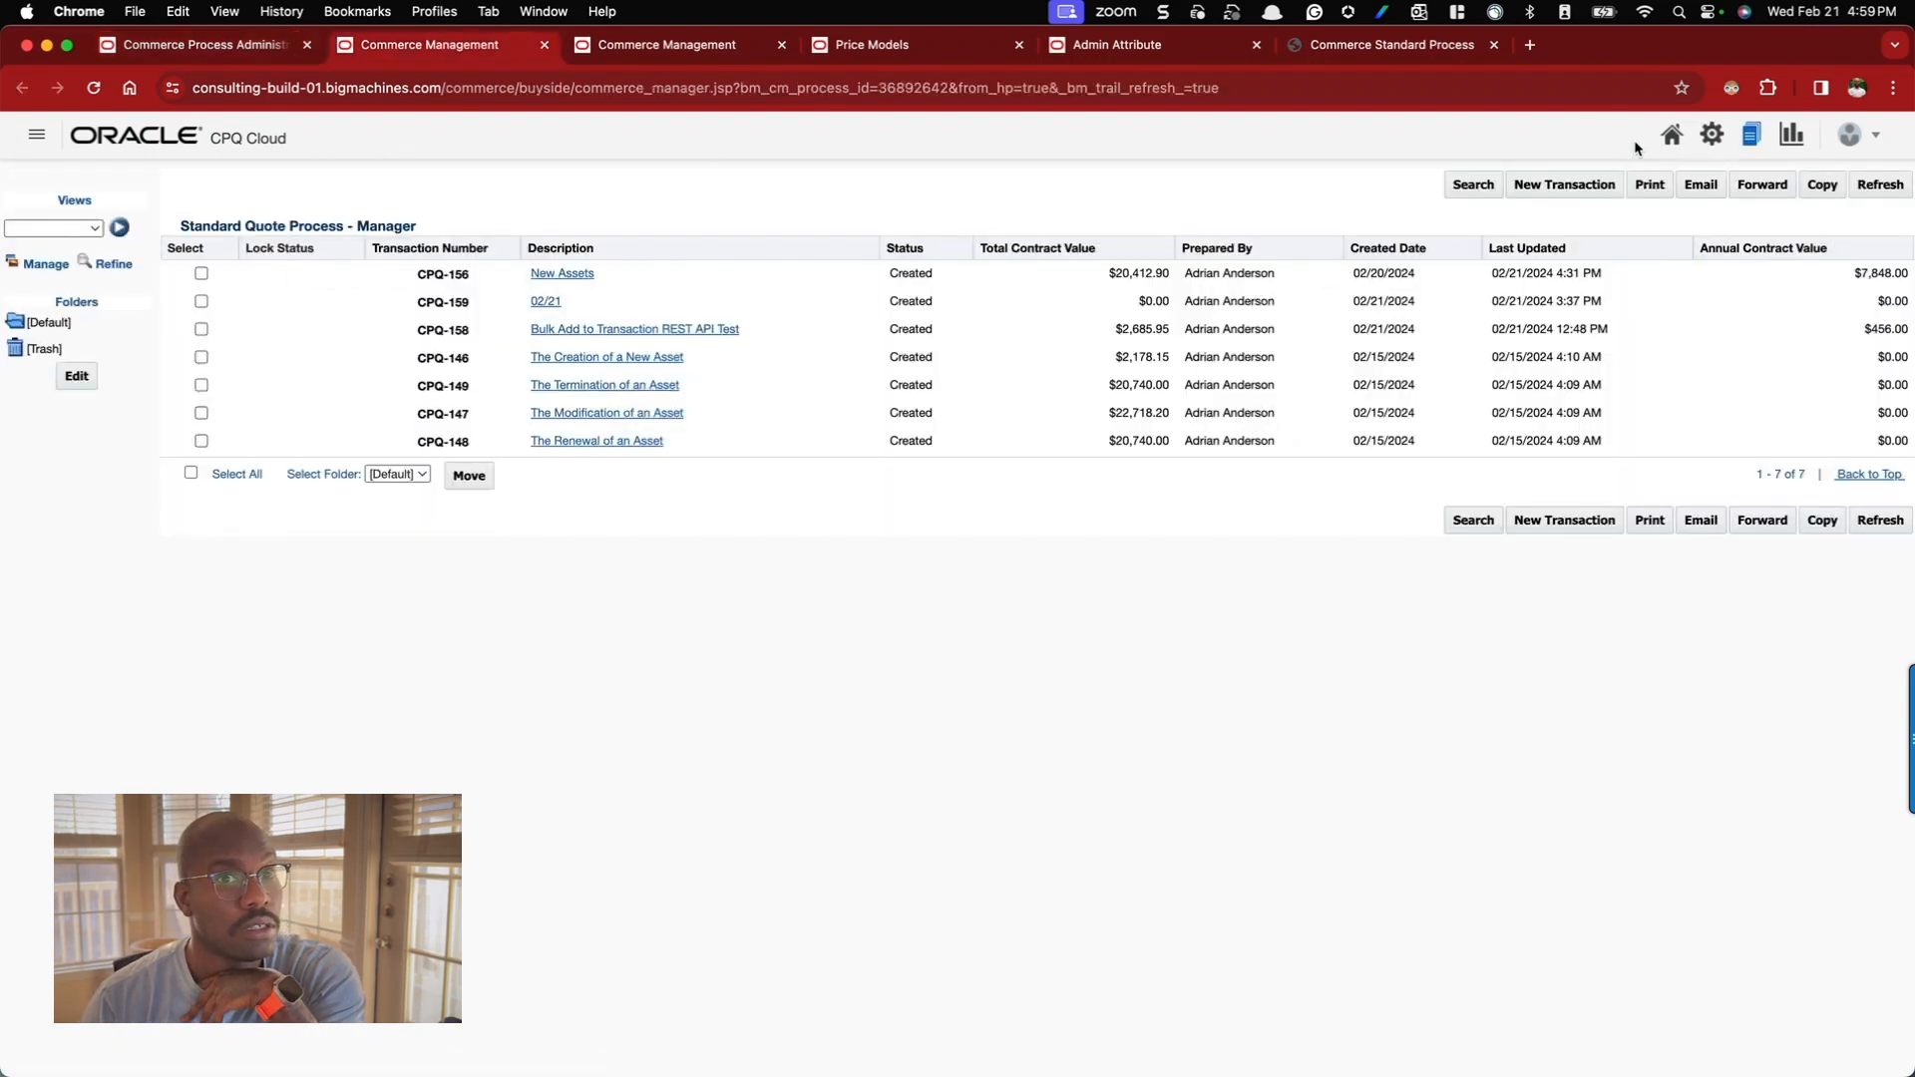
{"action": "left_click", "coordinate": [92, 87]}
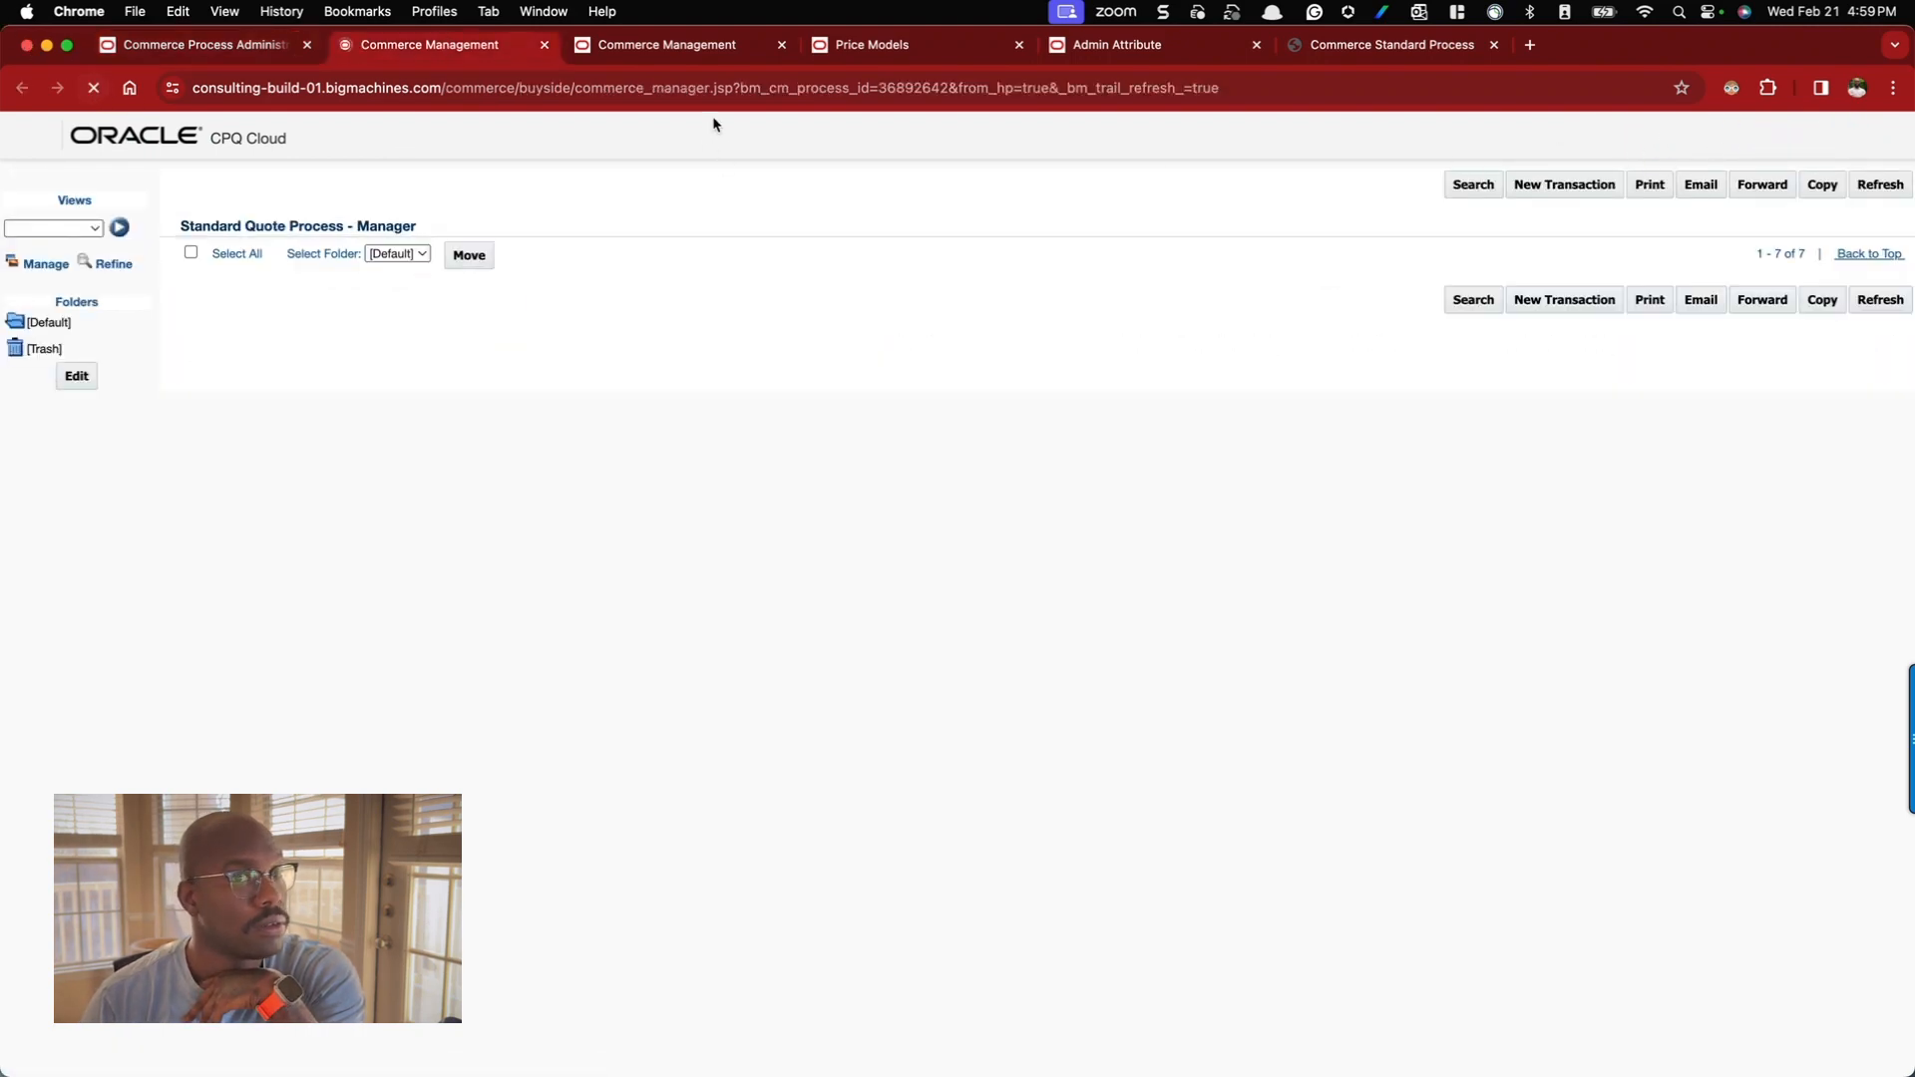
{"action": "left_click", "coordinate": [1774, 143]}
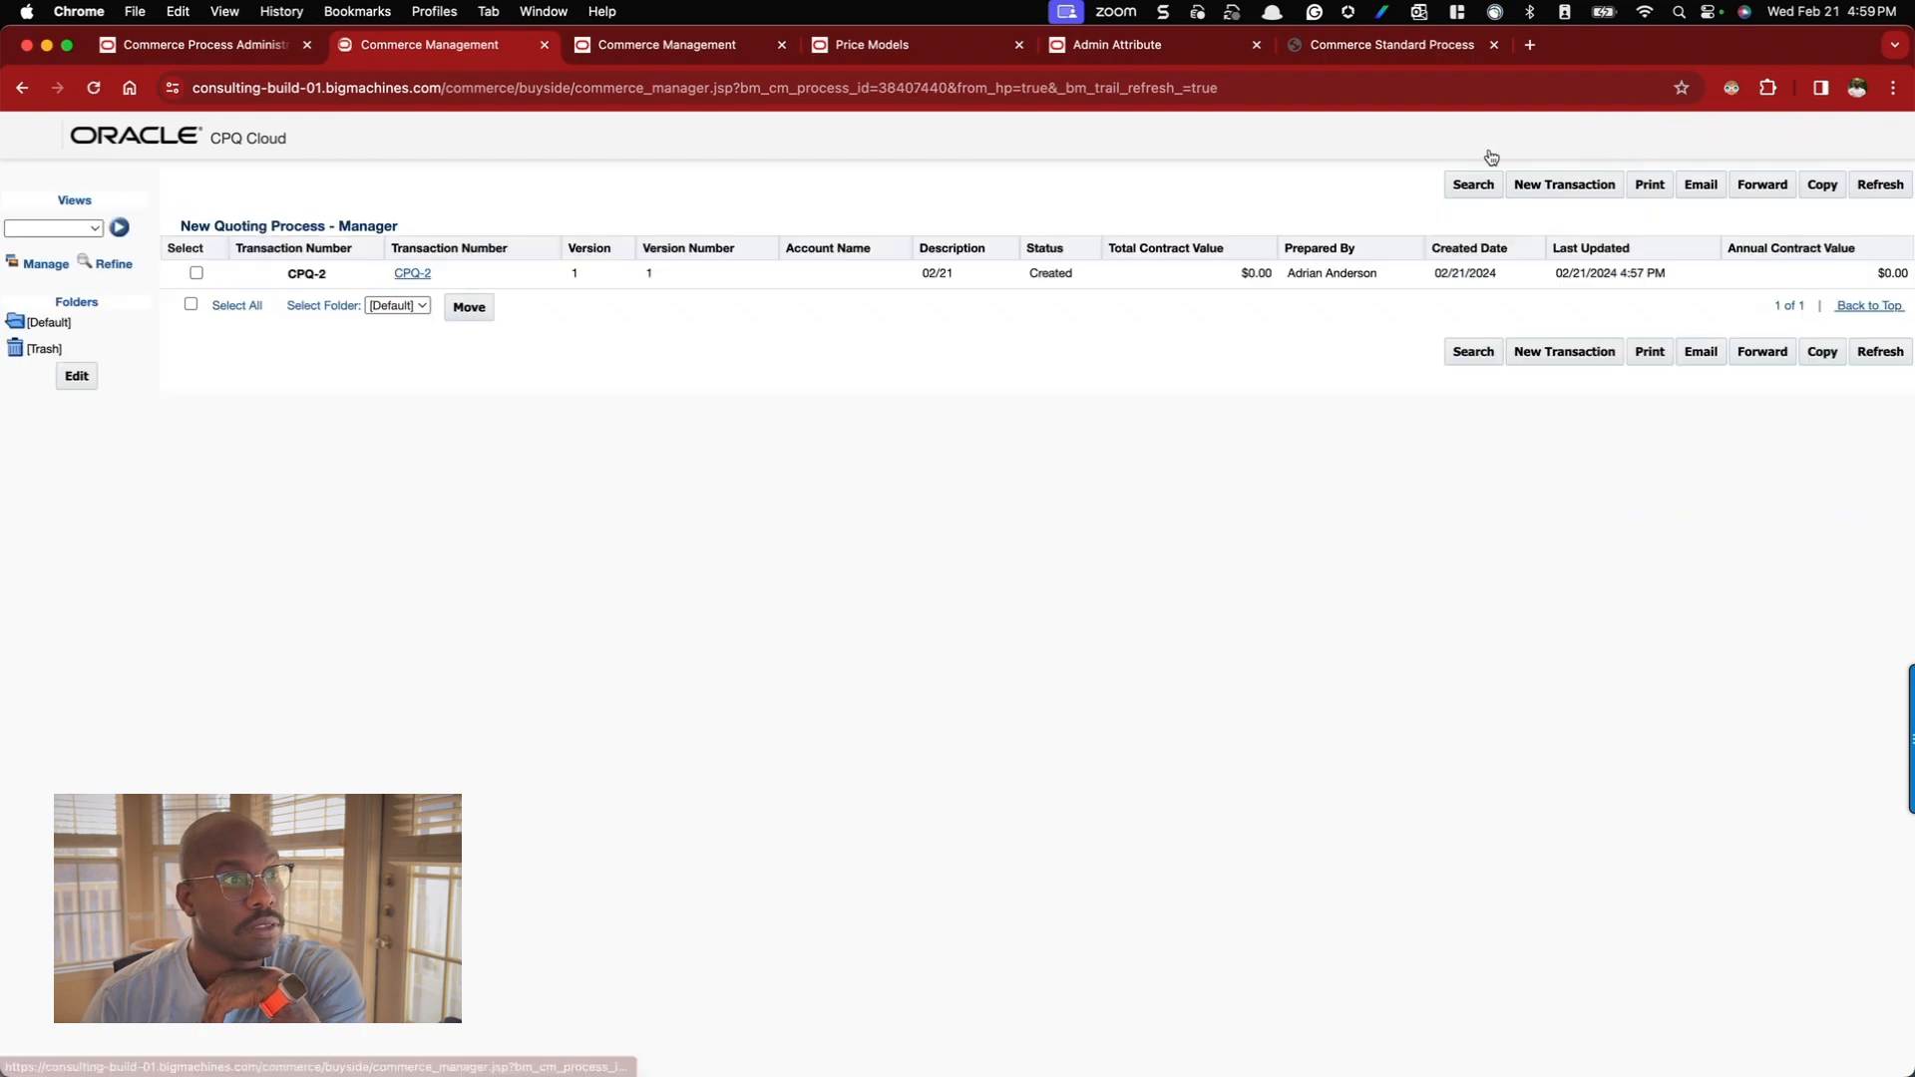
{"action": "left_click", "coordinate": [413, 275]}
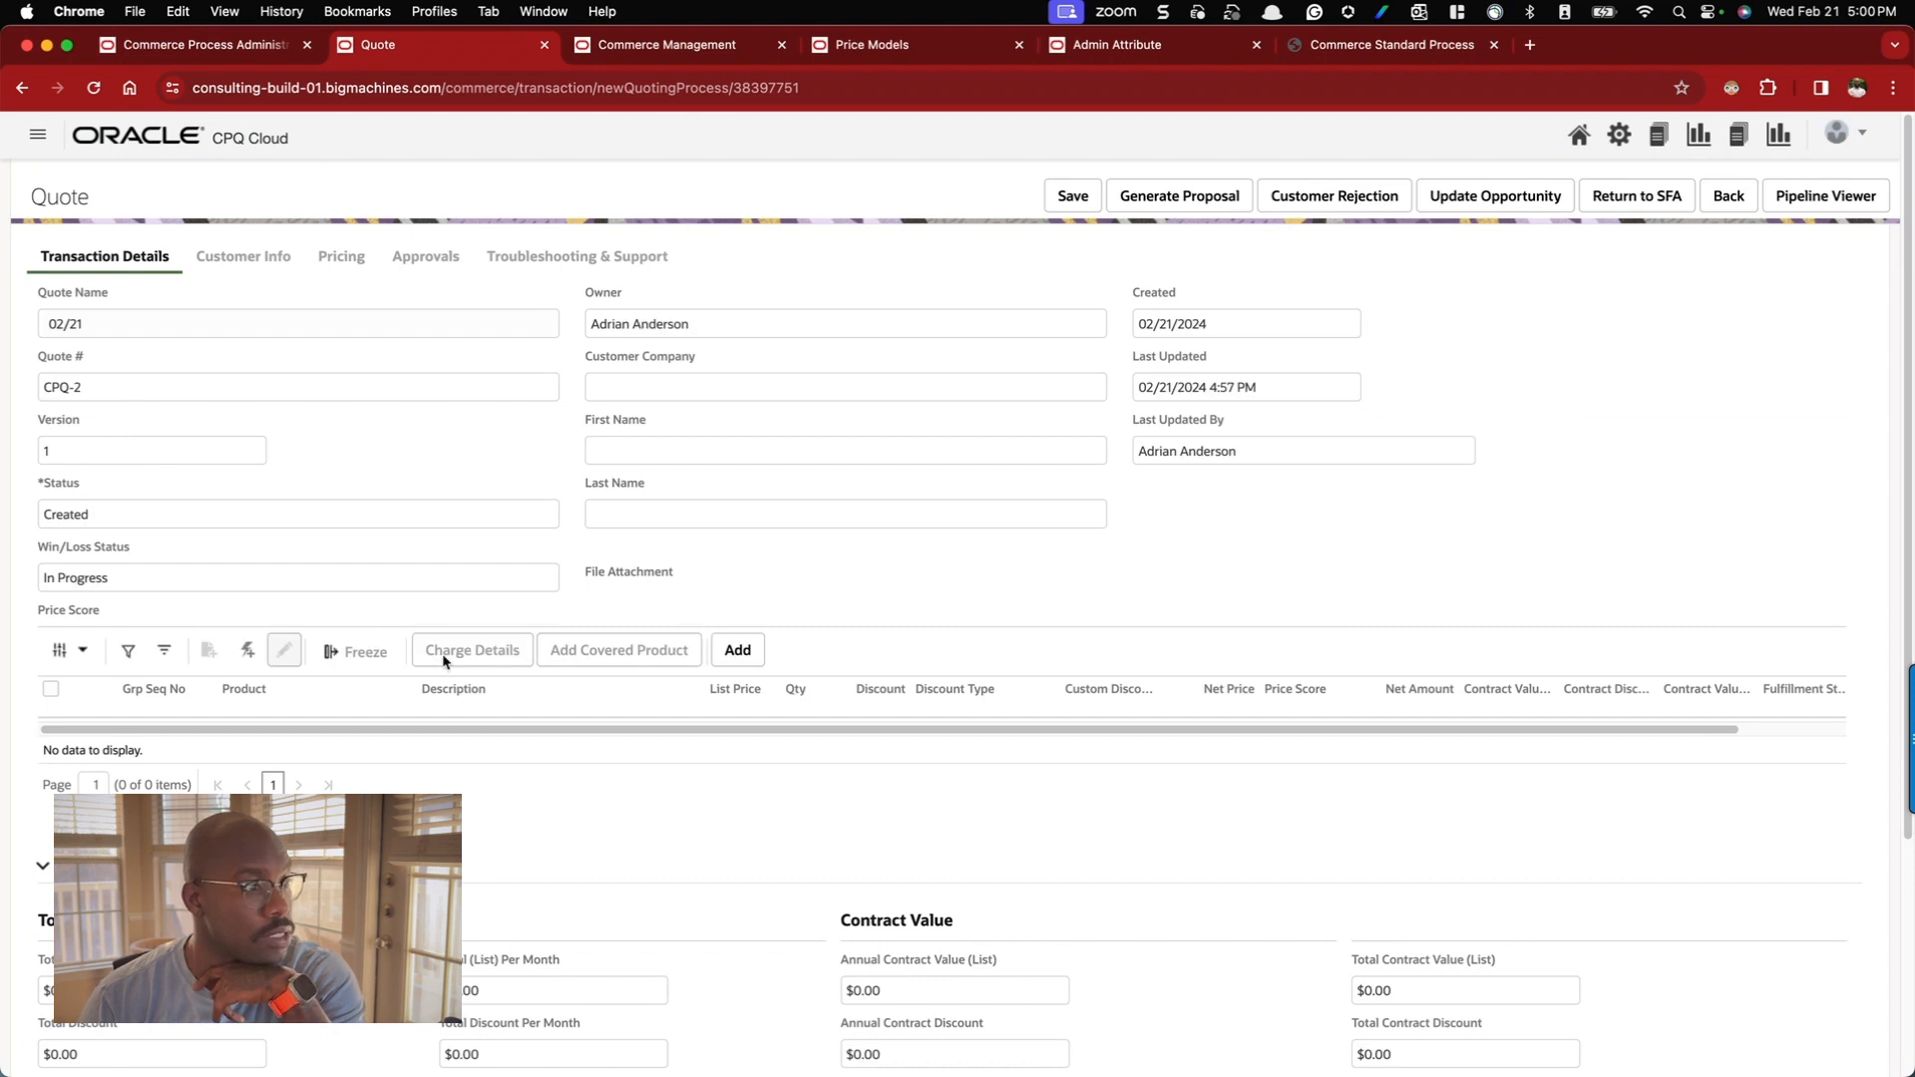
{"action": "left_click", "coordinate": [747, 650]}
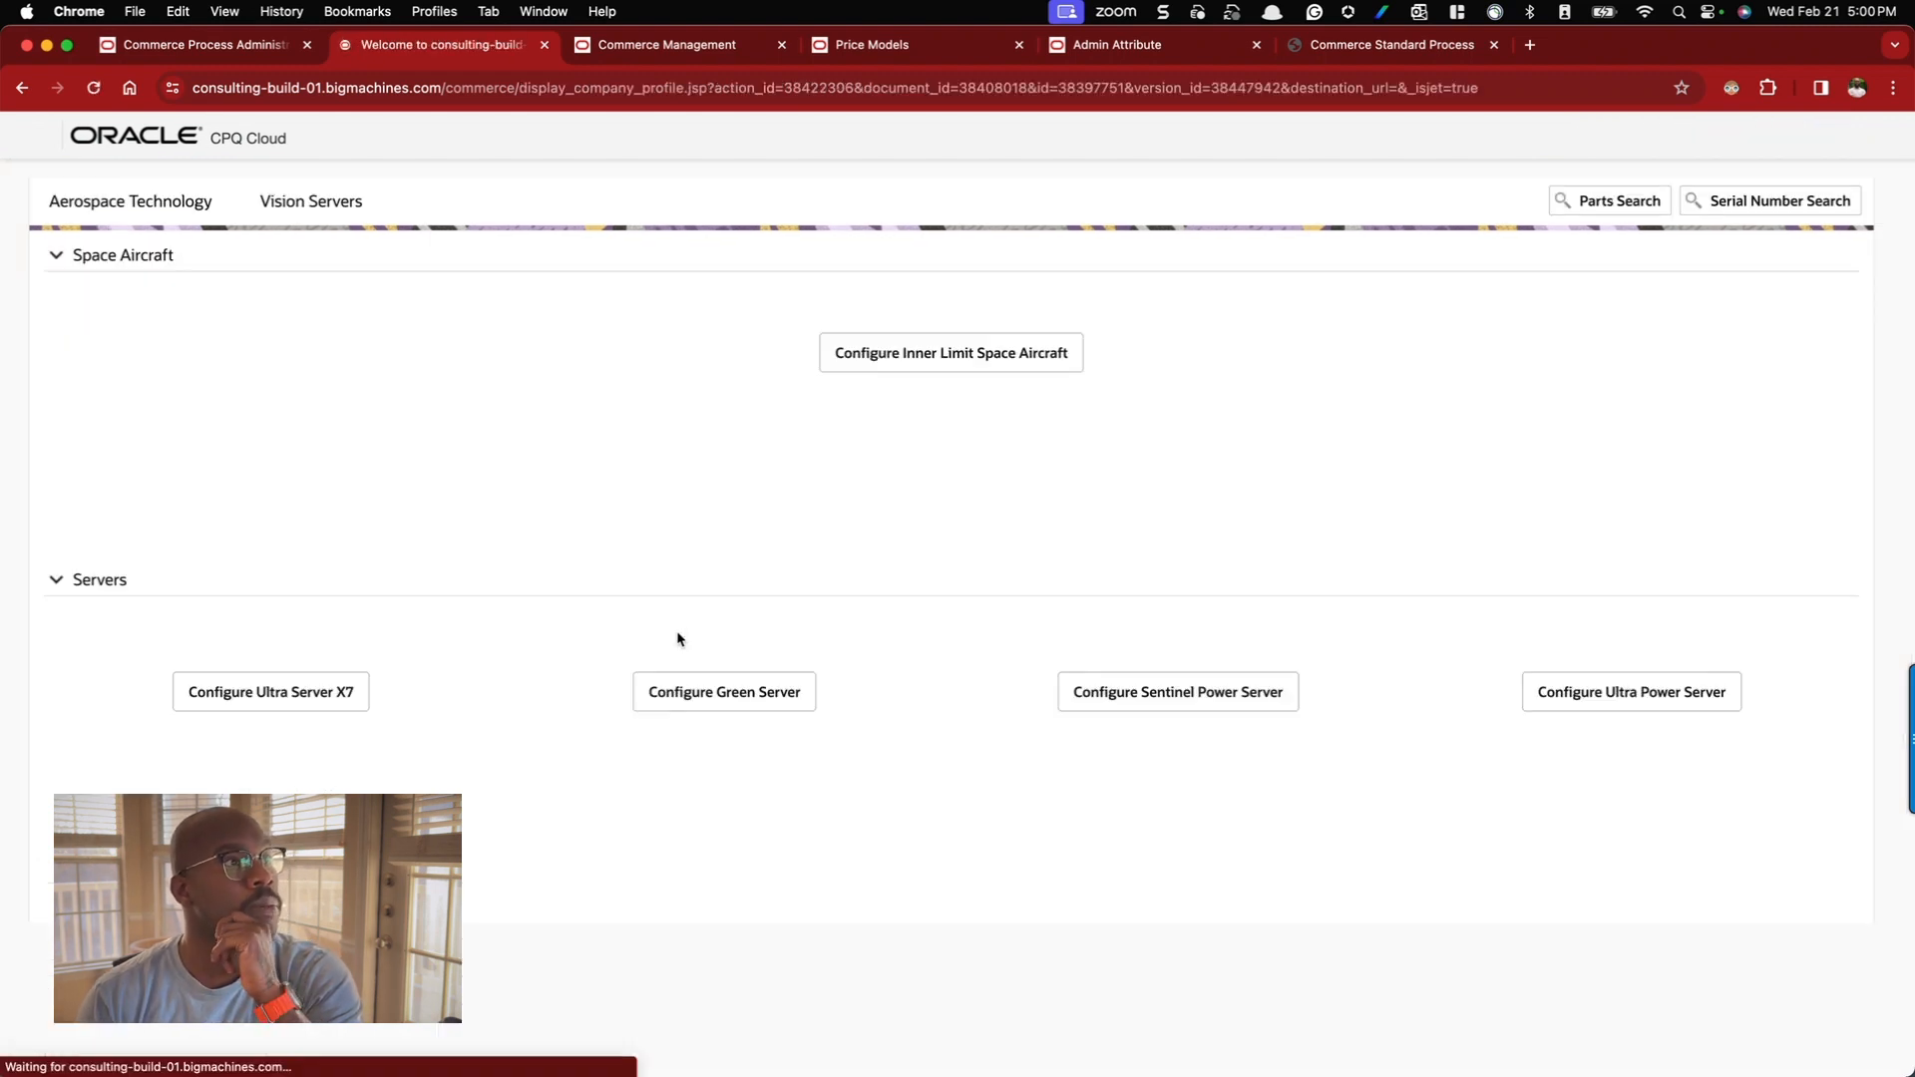
{"action": "left_click", "coordinate": [317, 682]}
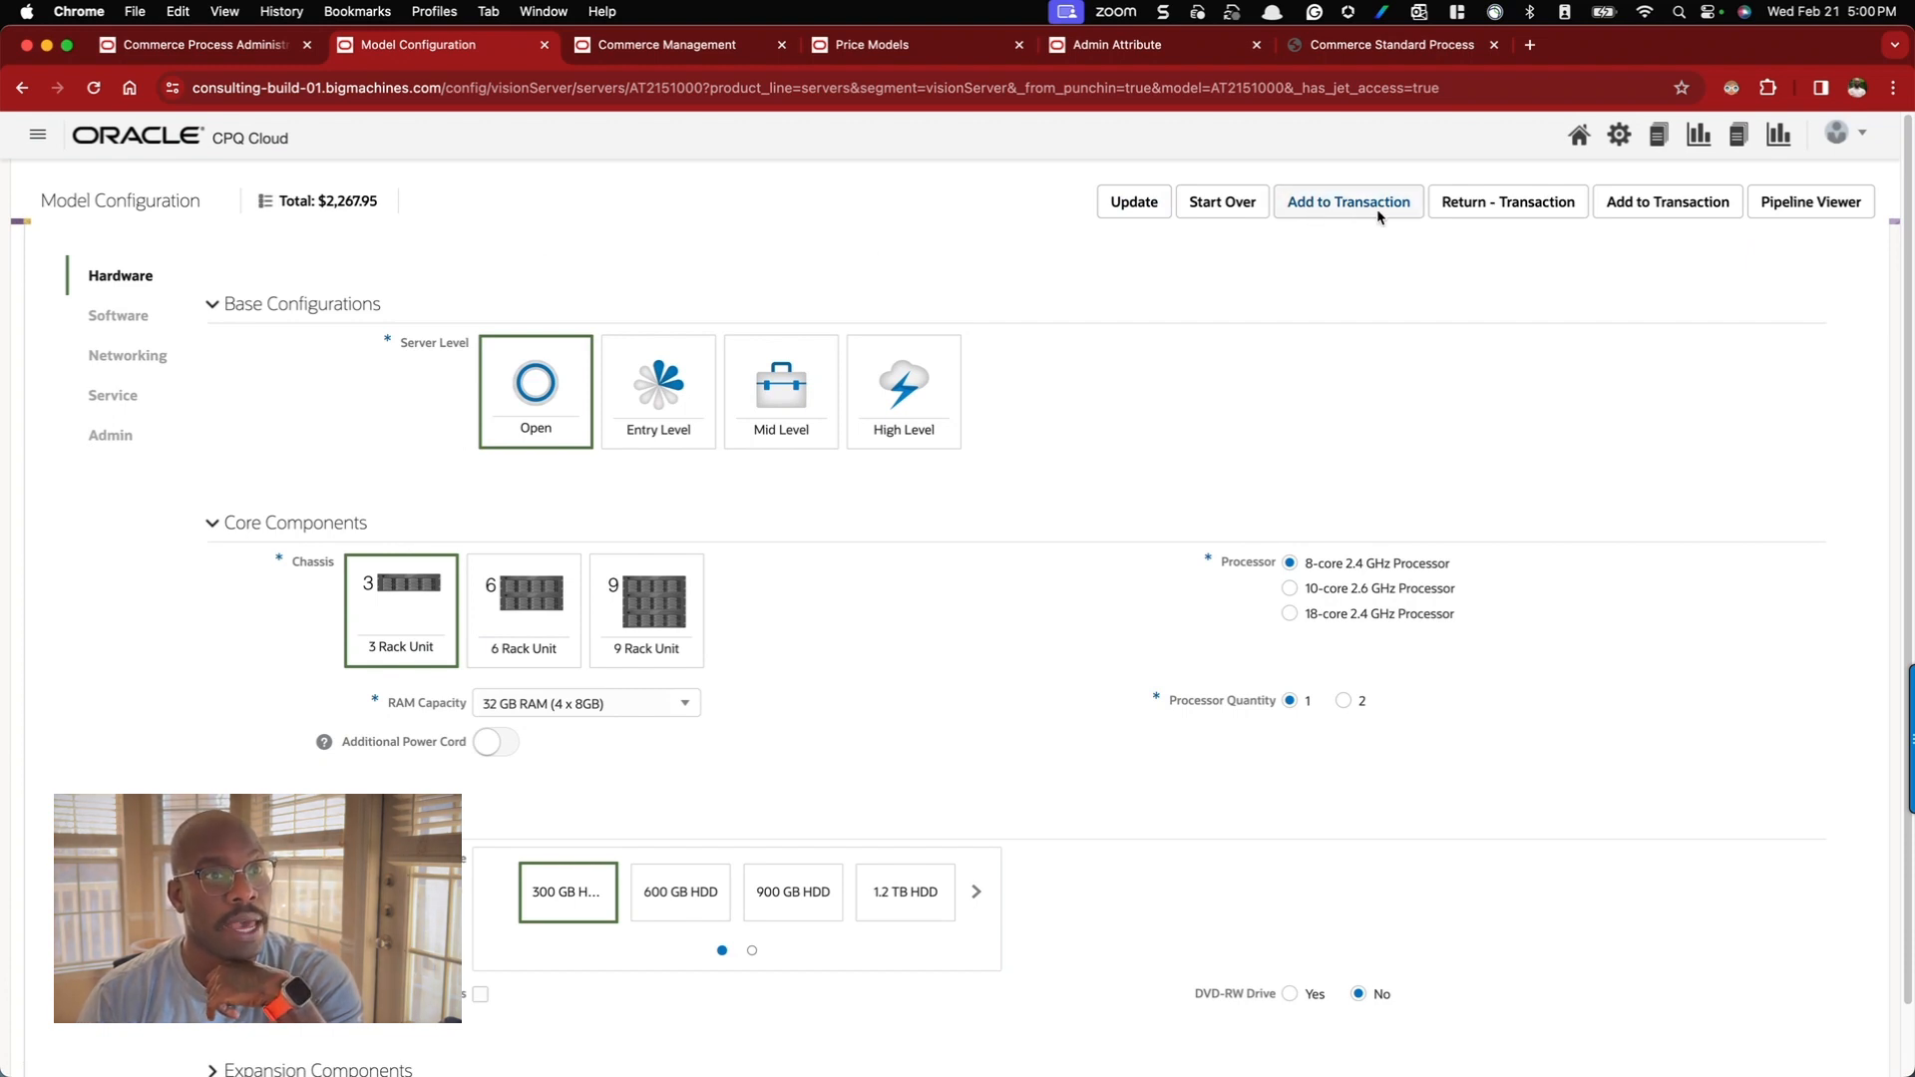
- Review the Model Configuration page's Add to Transaction action in Process Invocation and open its list of invocation rules
{"action": "left_click", "coordinate": [288, 52]}
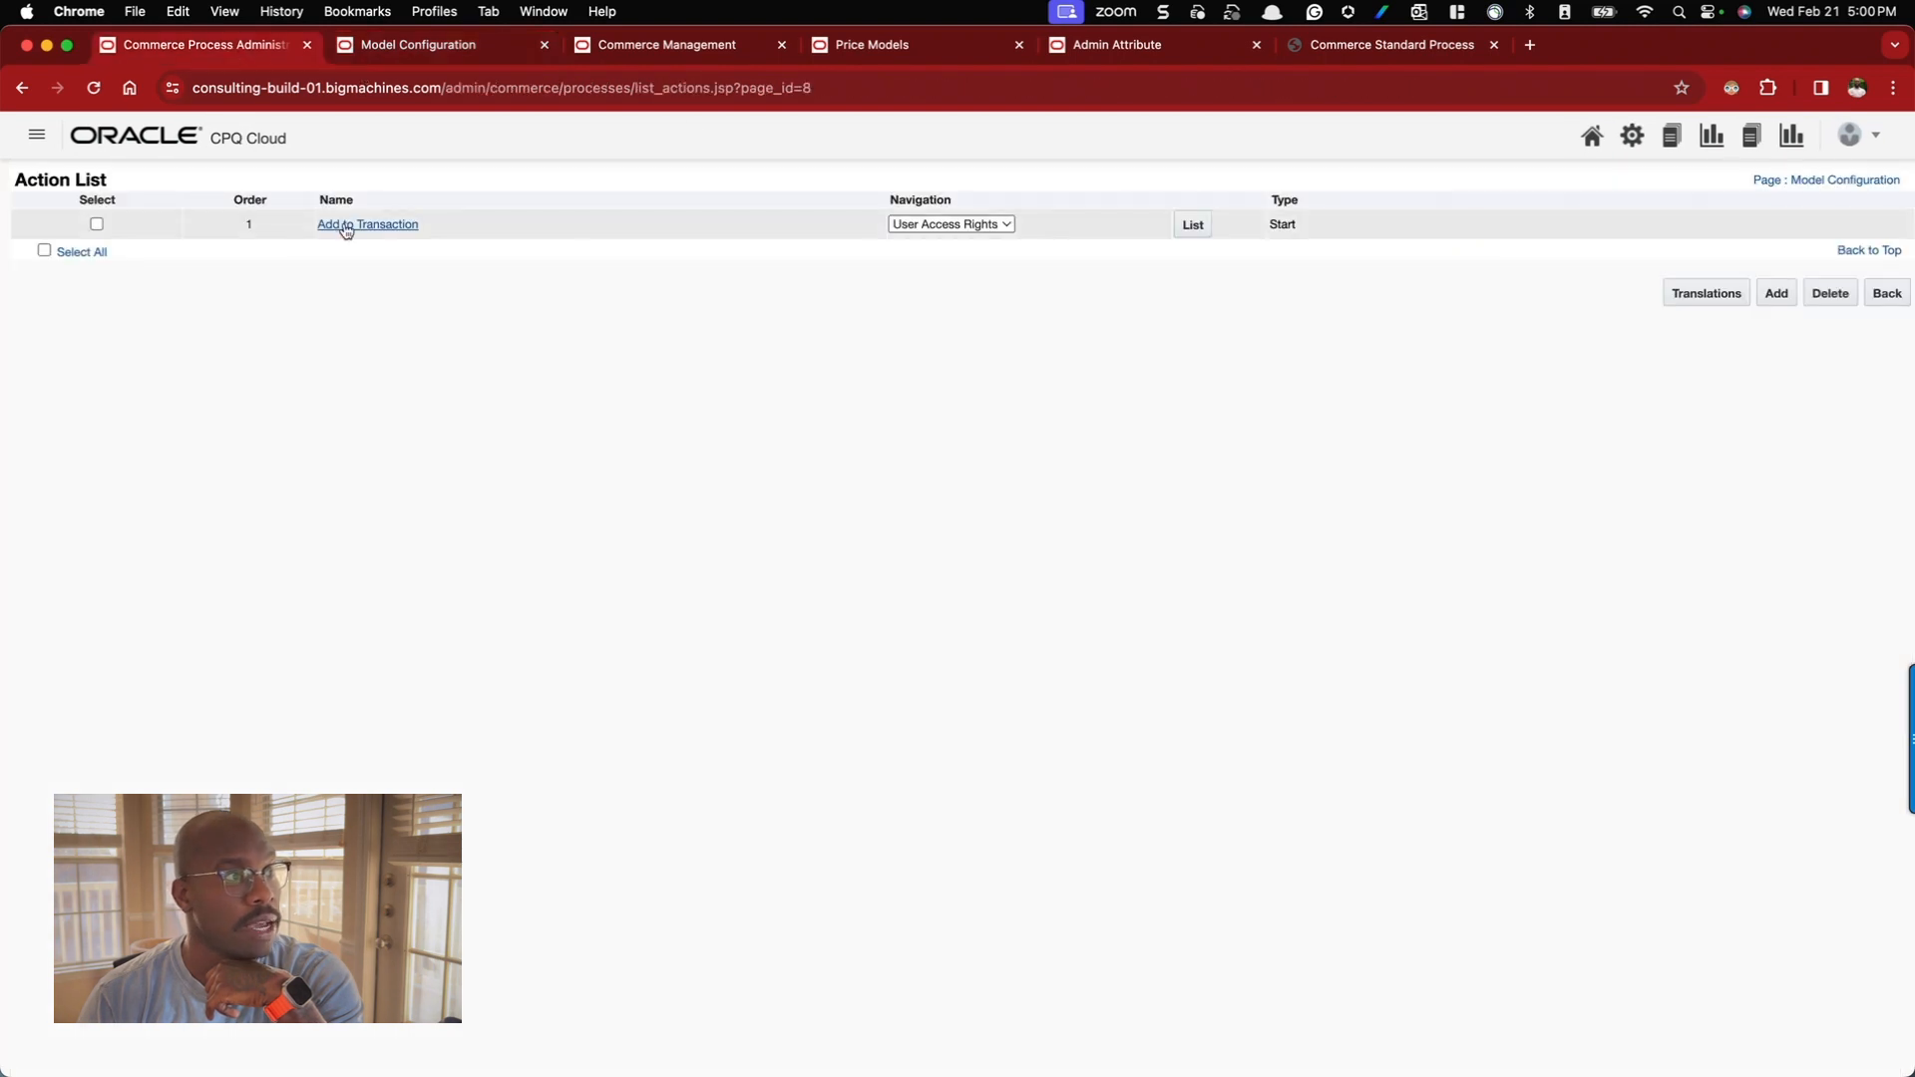
{"action": "left_click", "coordinate": [398, 226]}
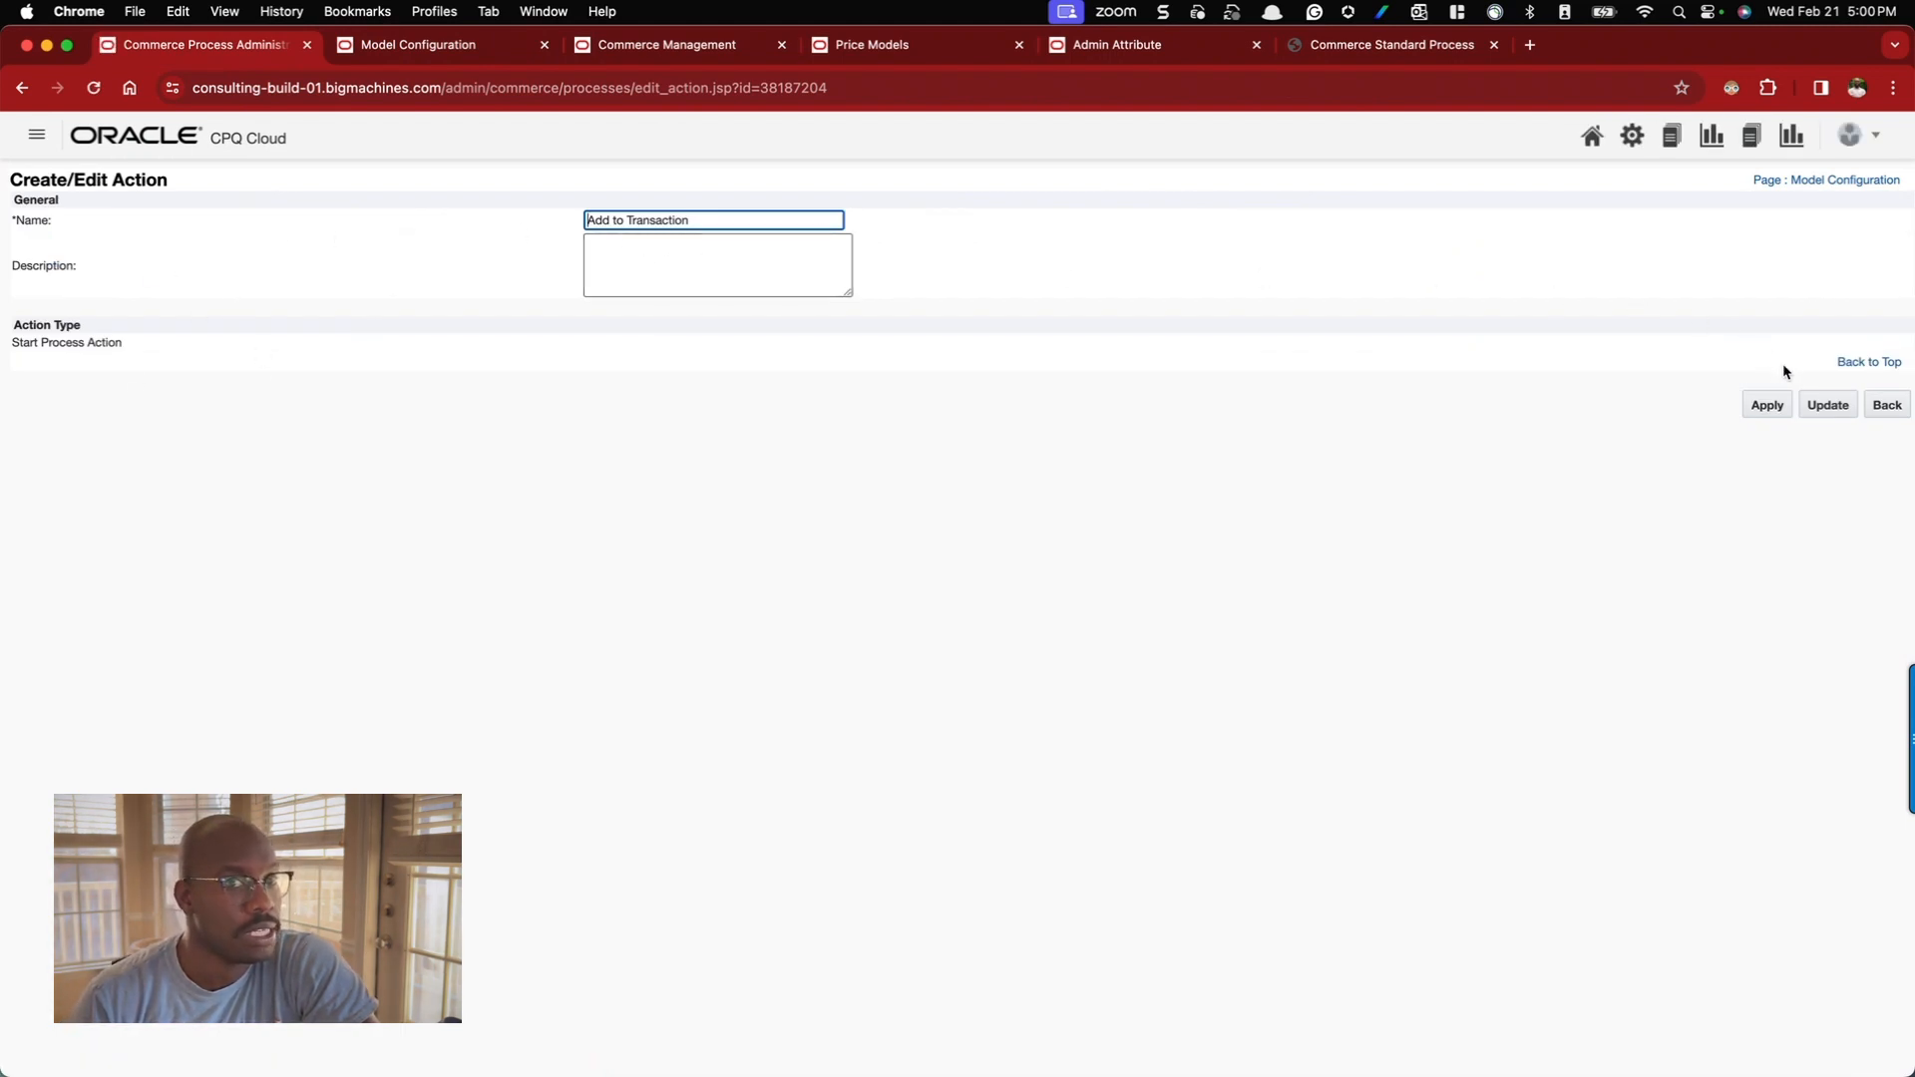
{"action": "left_click", "coordinate": [1775, 405]}
{"action": "left_click", "coordinate": [1001, 229]}
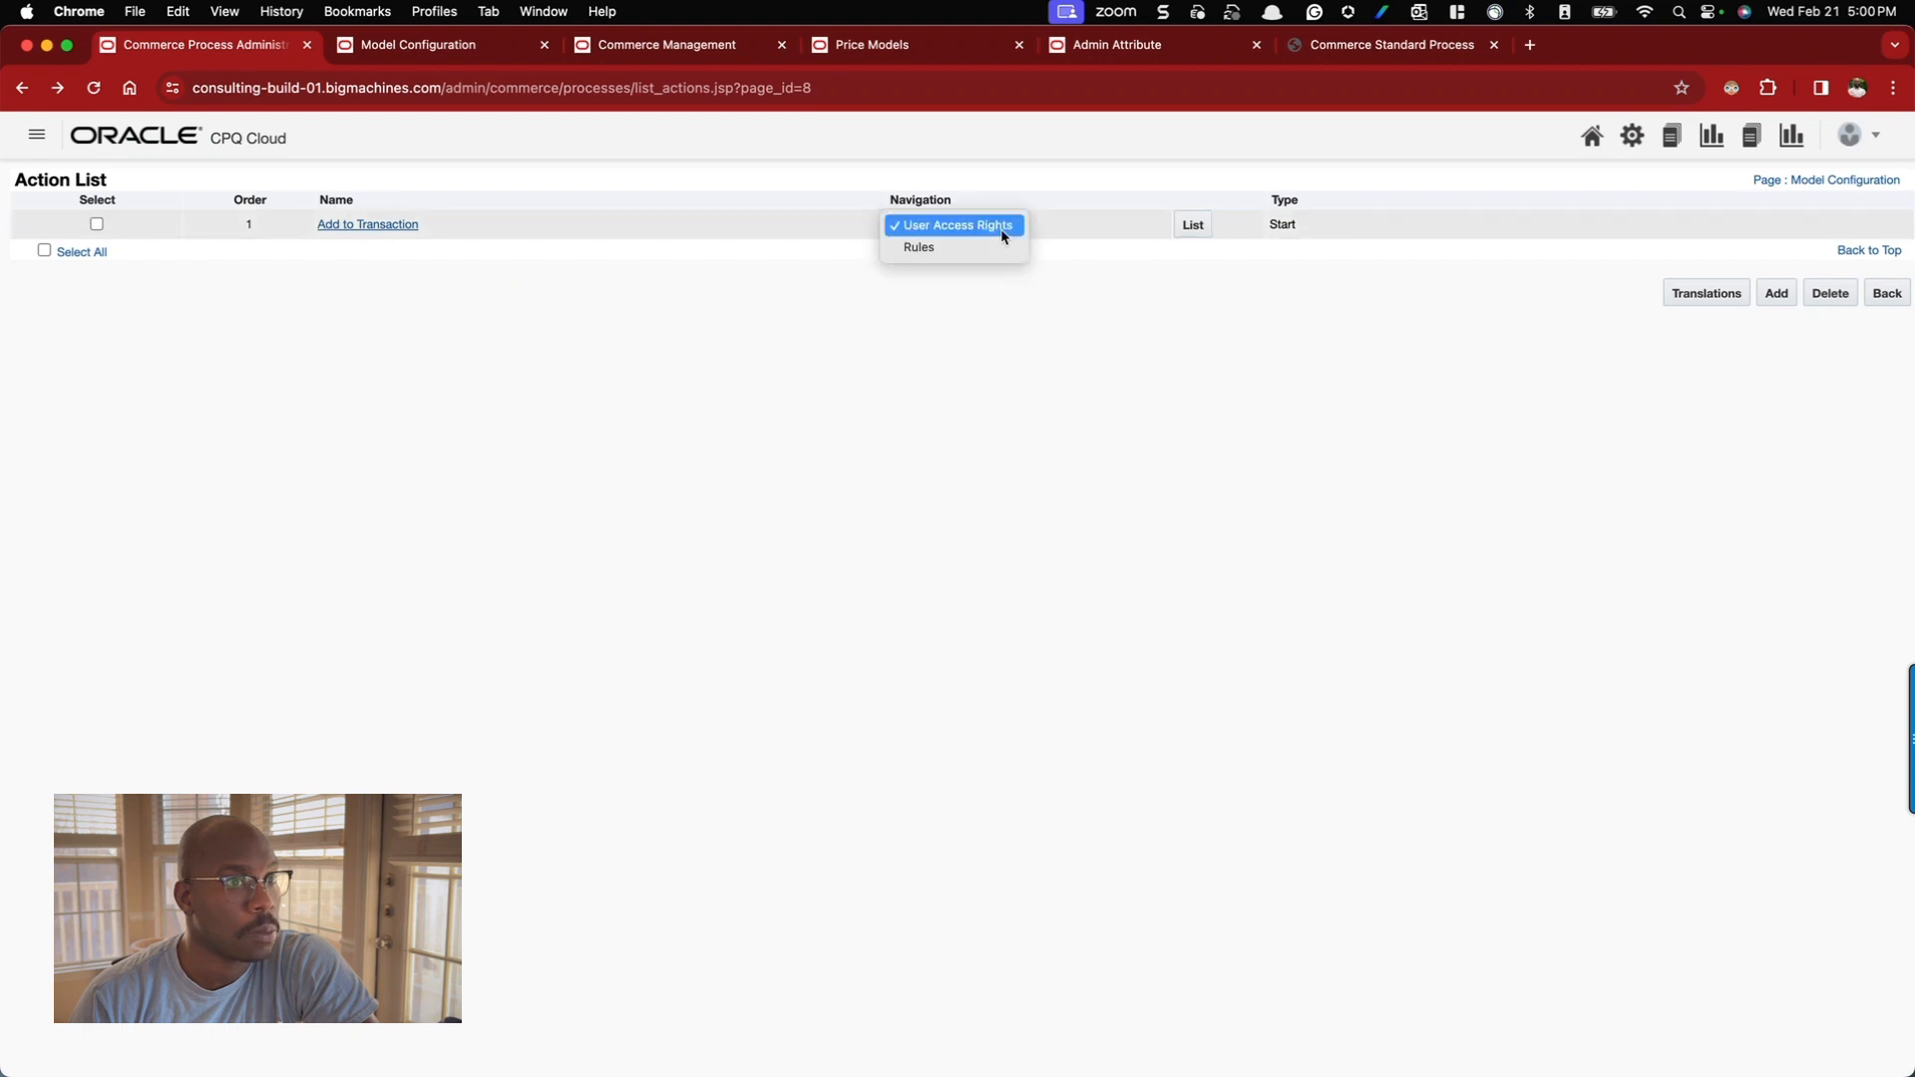
{"action": "left_click", "coordinate": [960, 250]}
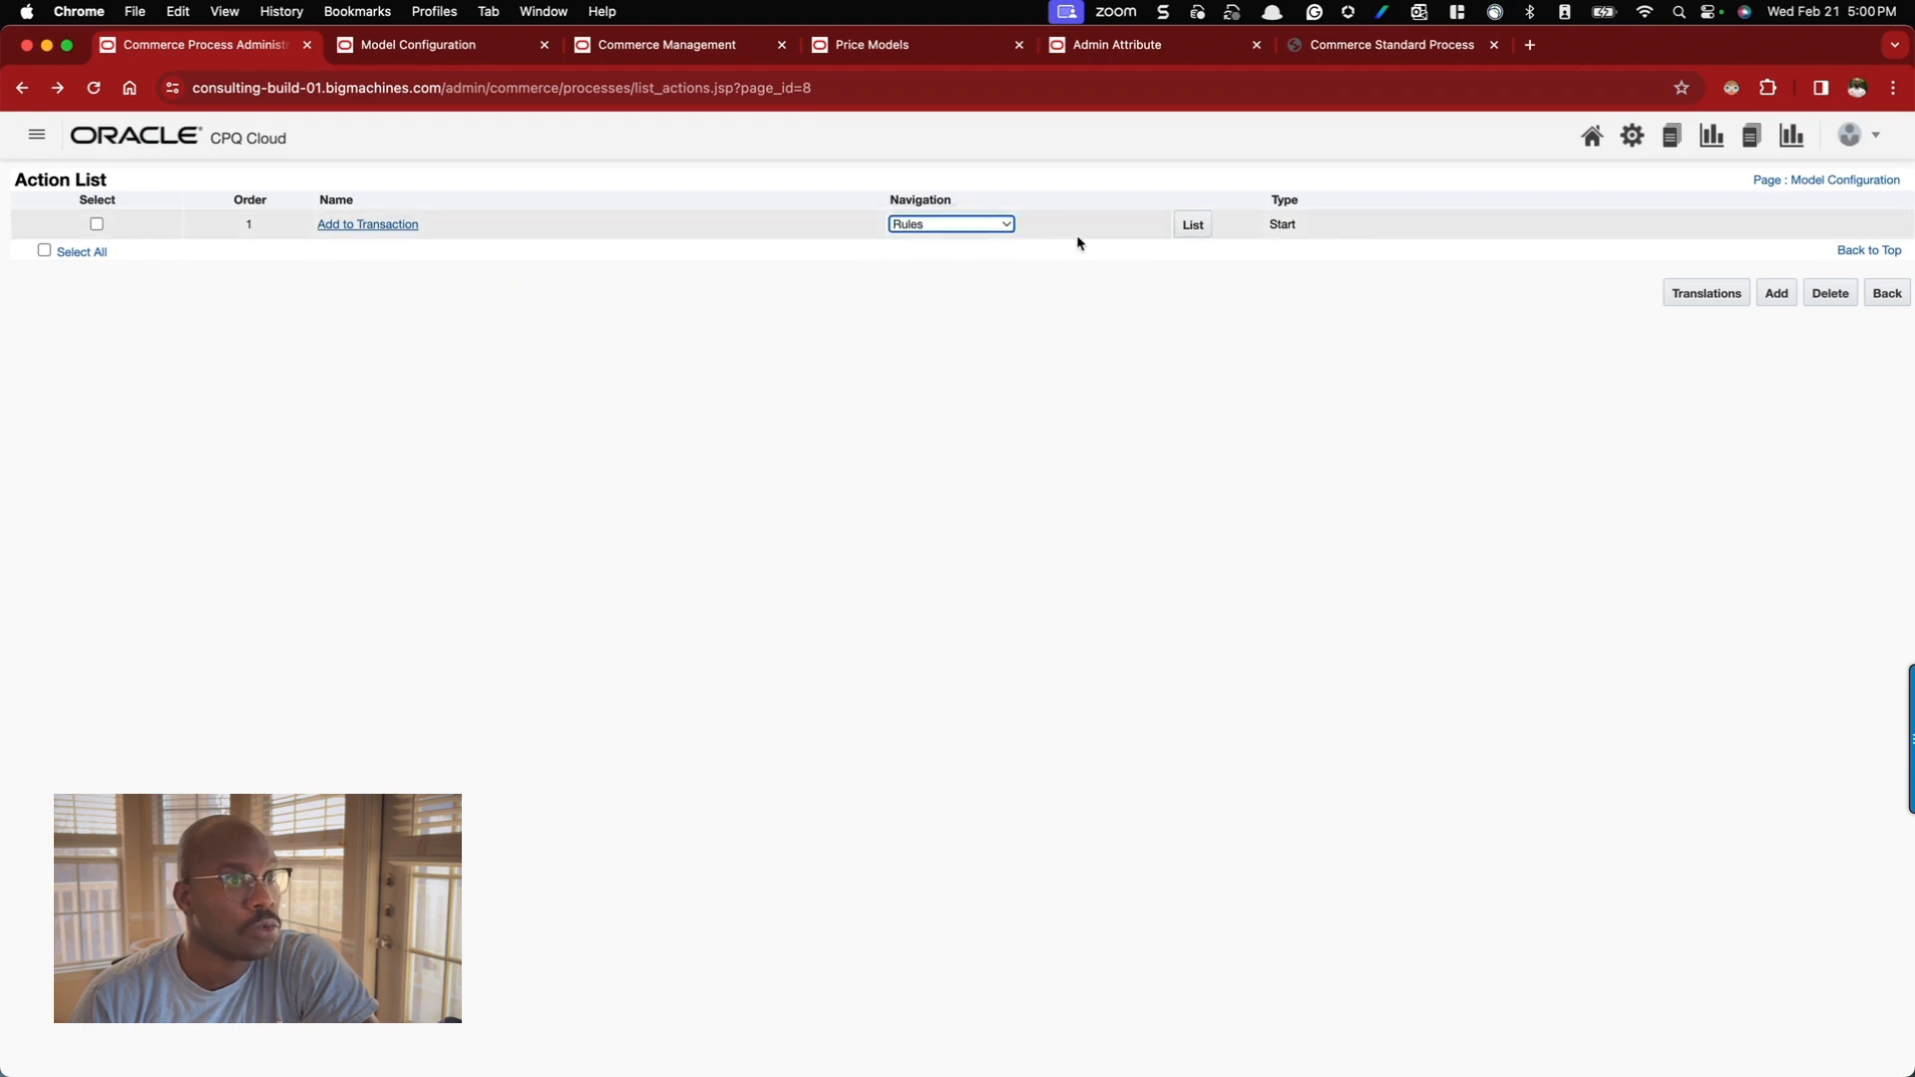
{"action": "left_click", "coordinate": [1205, 227]}
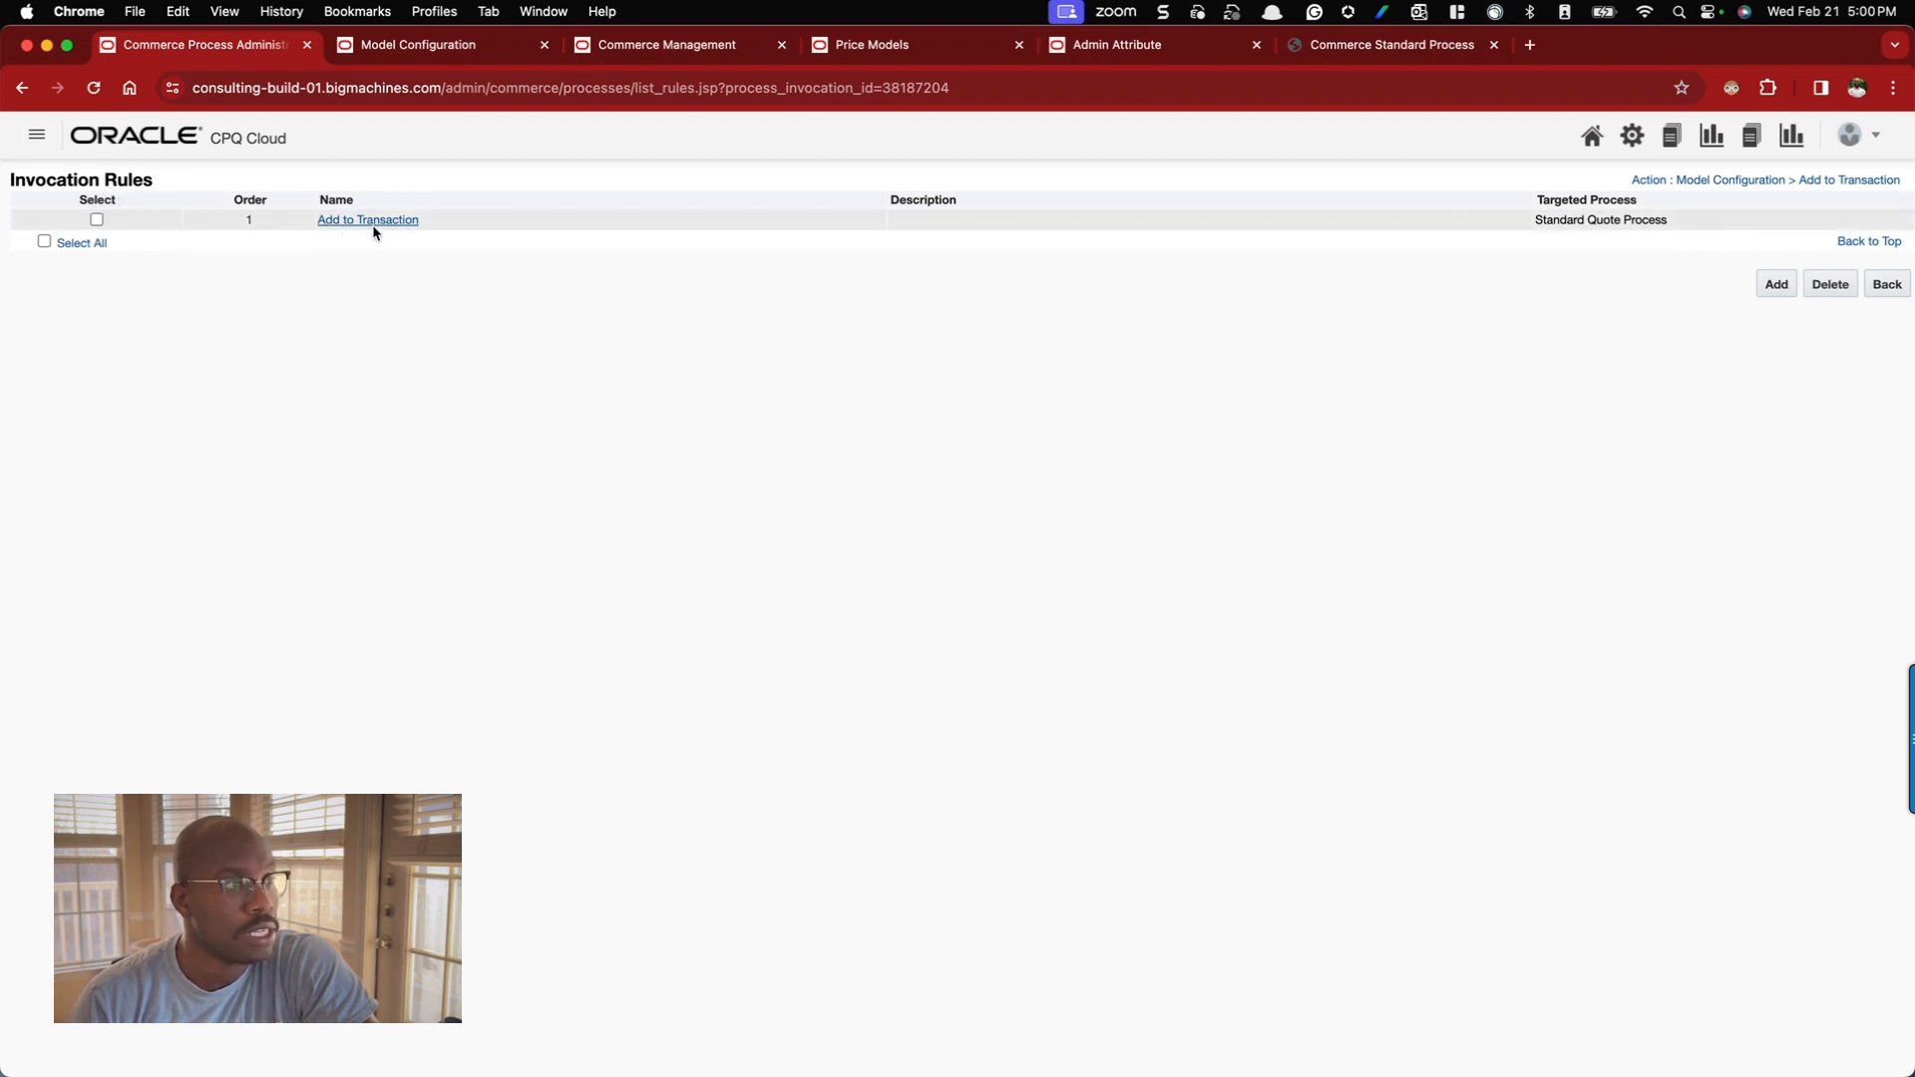
- Check which process the existing Add to Transaction invocation rule targets and look up the available commerce processes
{"action": "double_click", "coordinate": [1574, 219]}
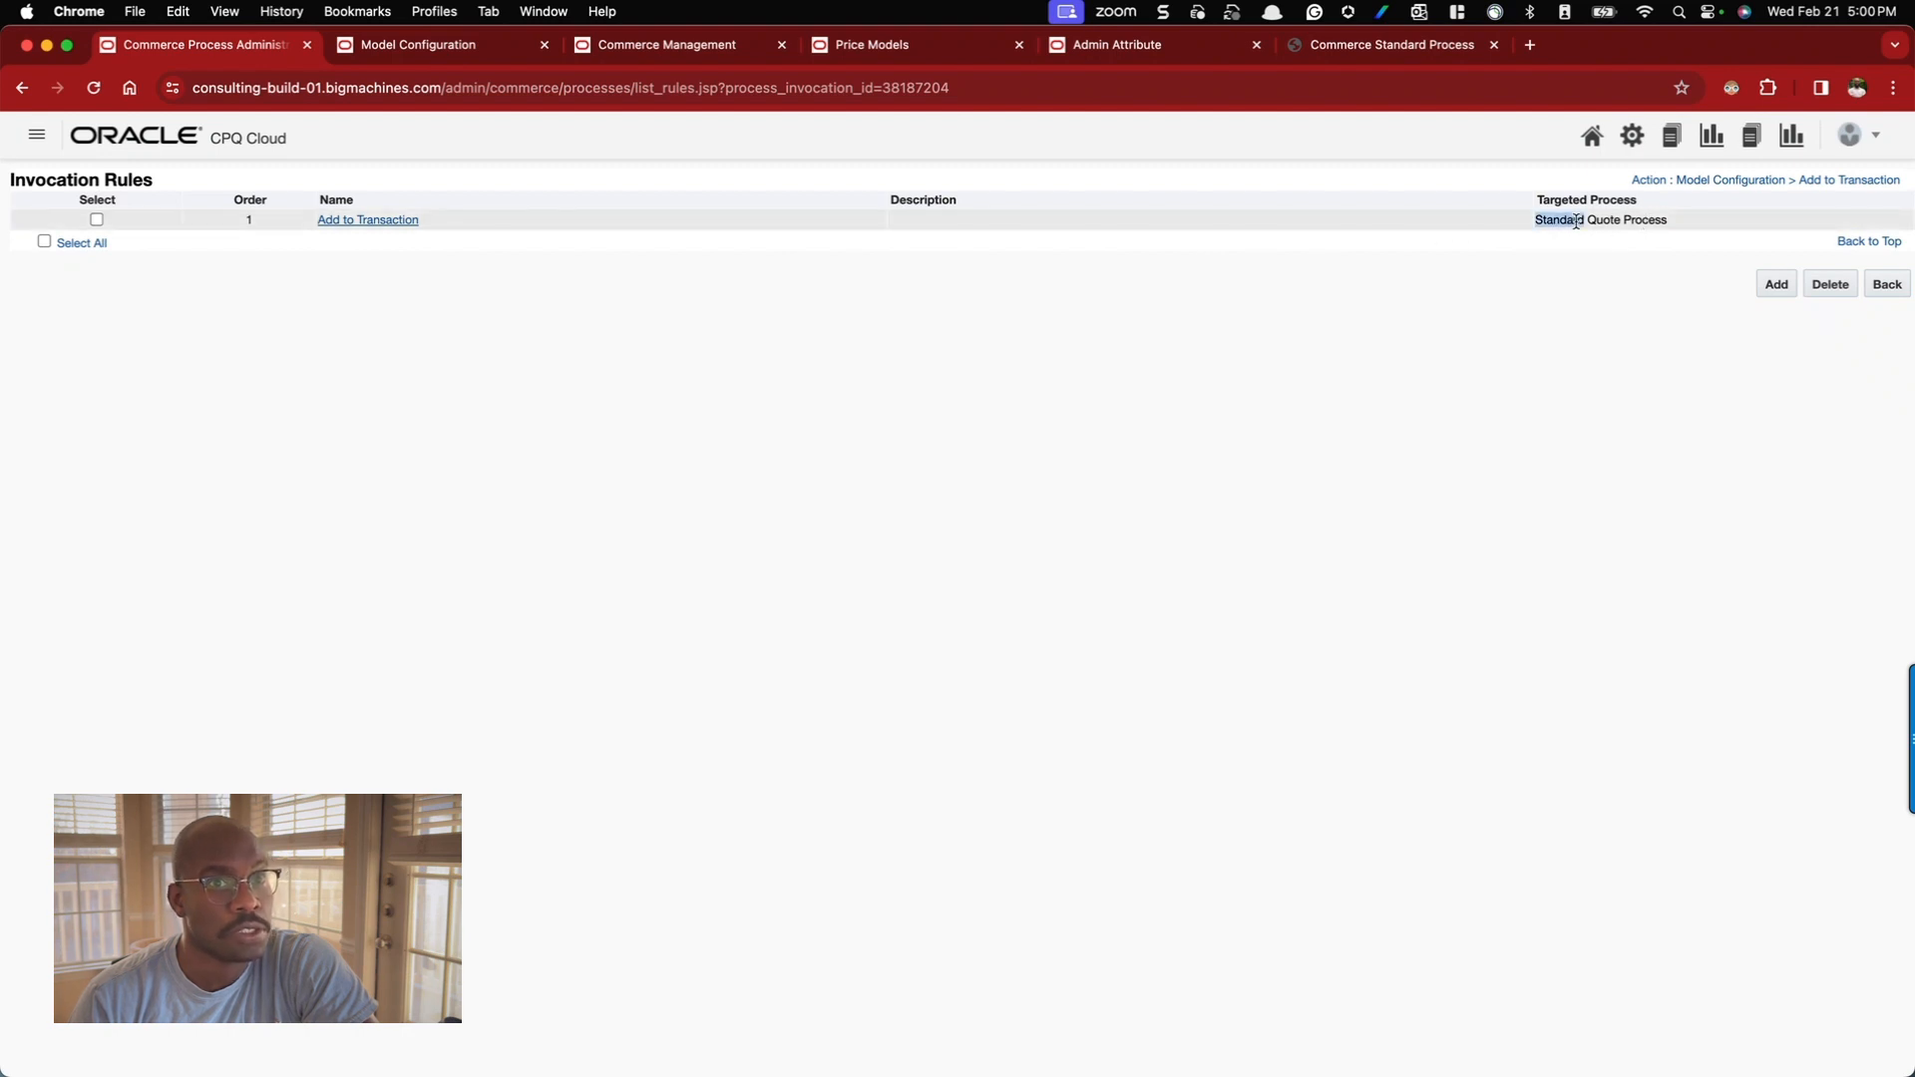
{"action": "left_click_drag", "start_coordinate": [1574, 219], "coordinate": [1655, 217]}
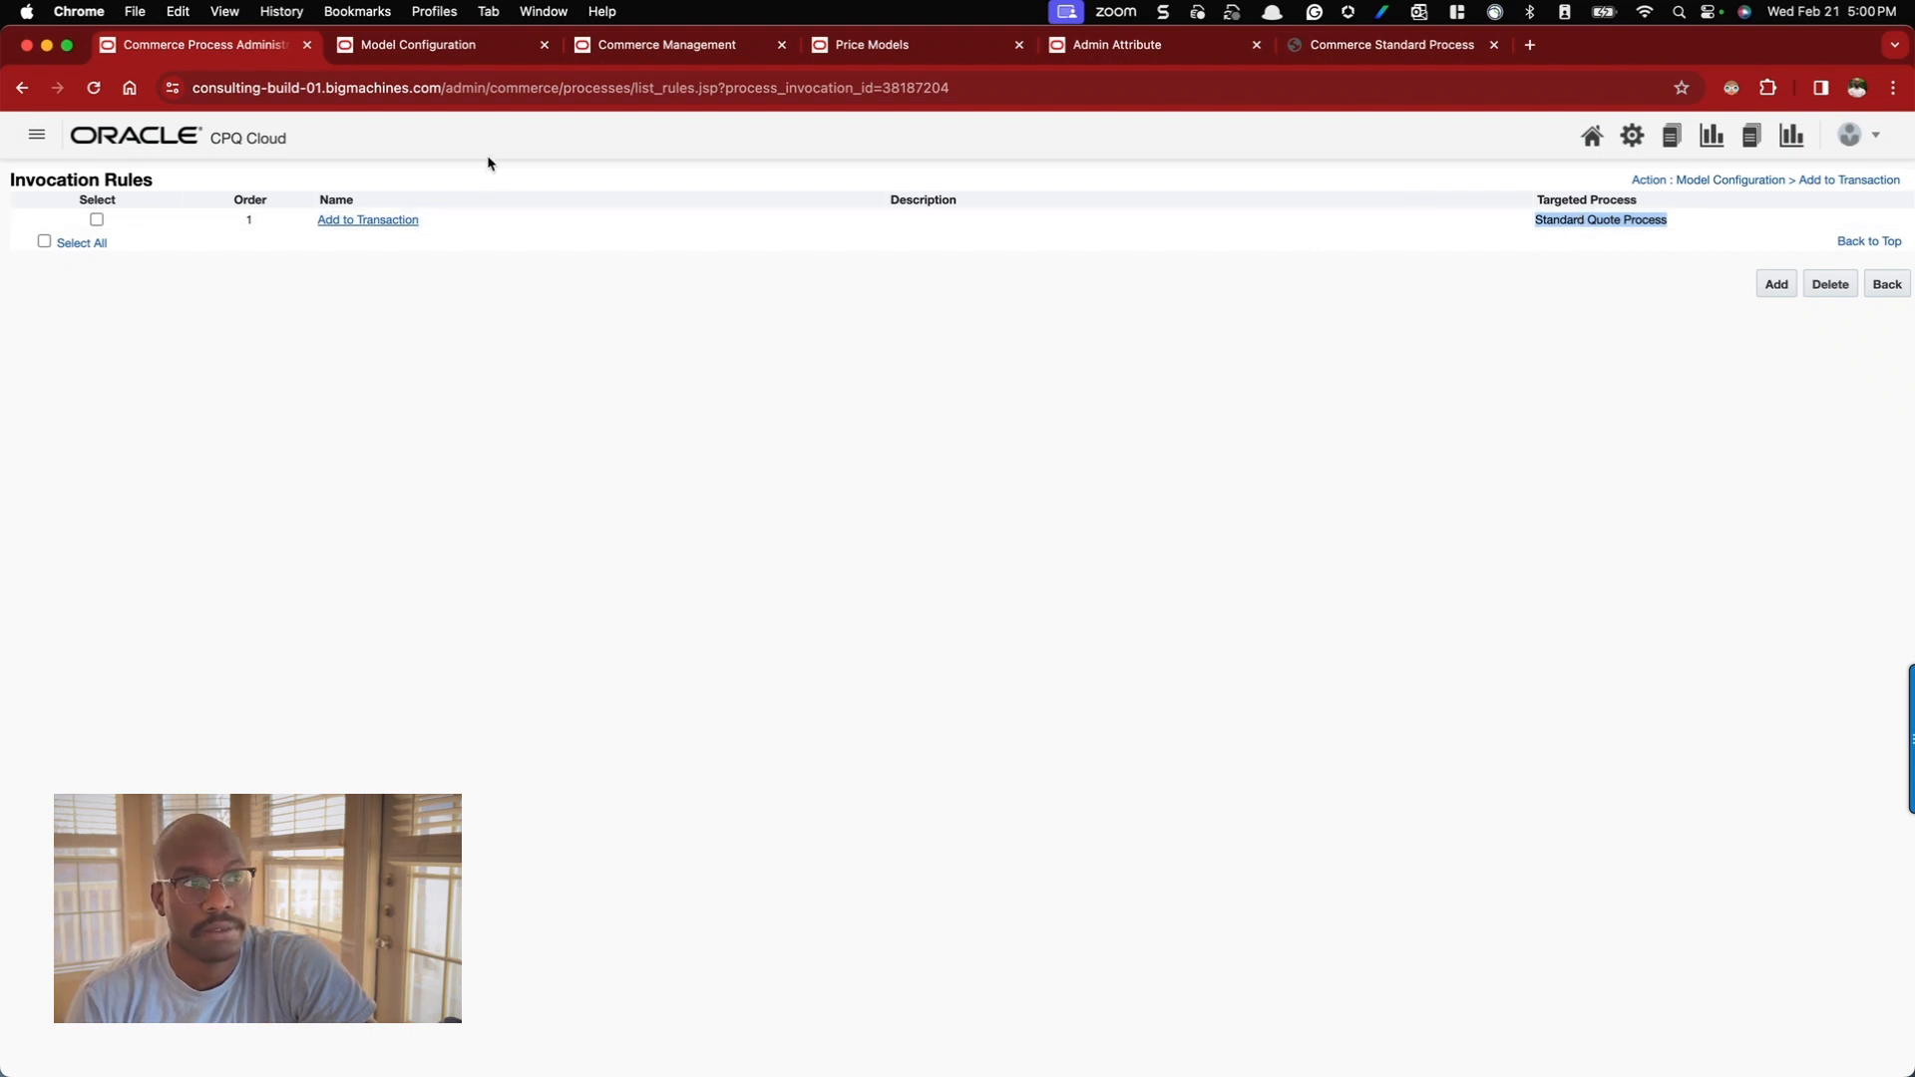
{"action": "left_click", "coordinate": [35, 140]}
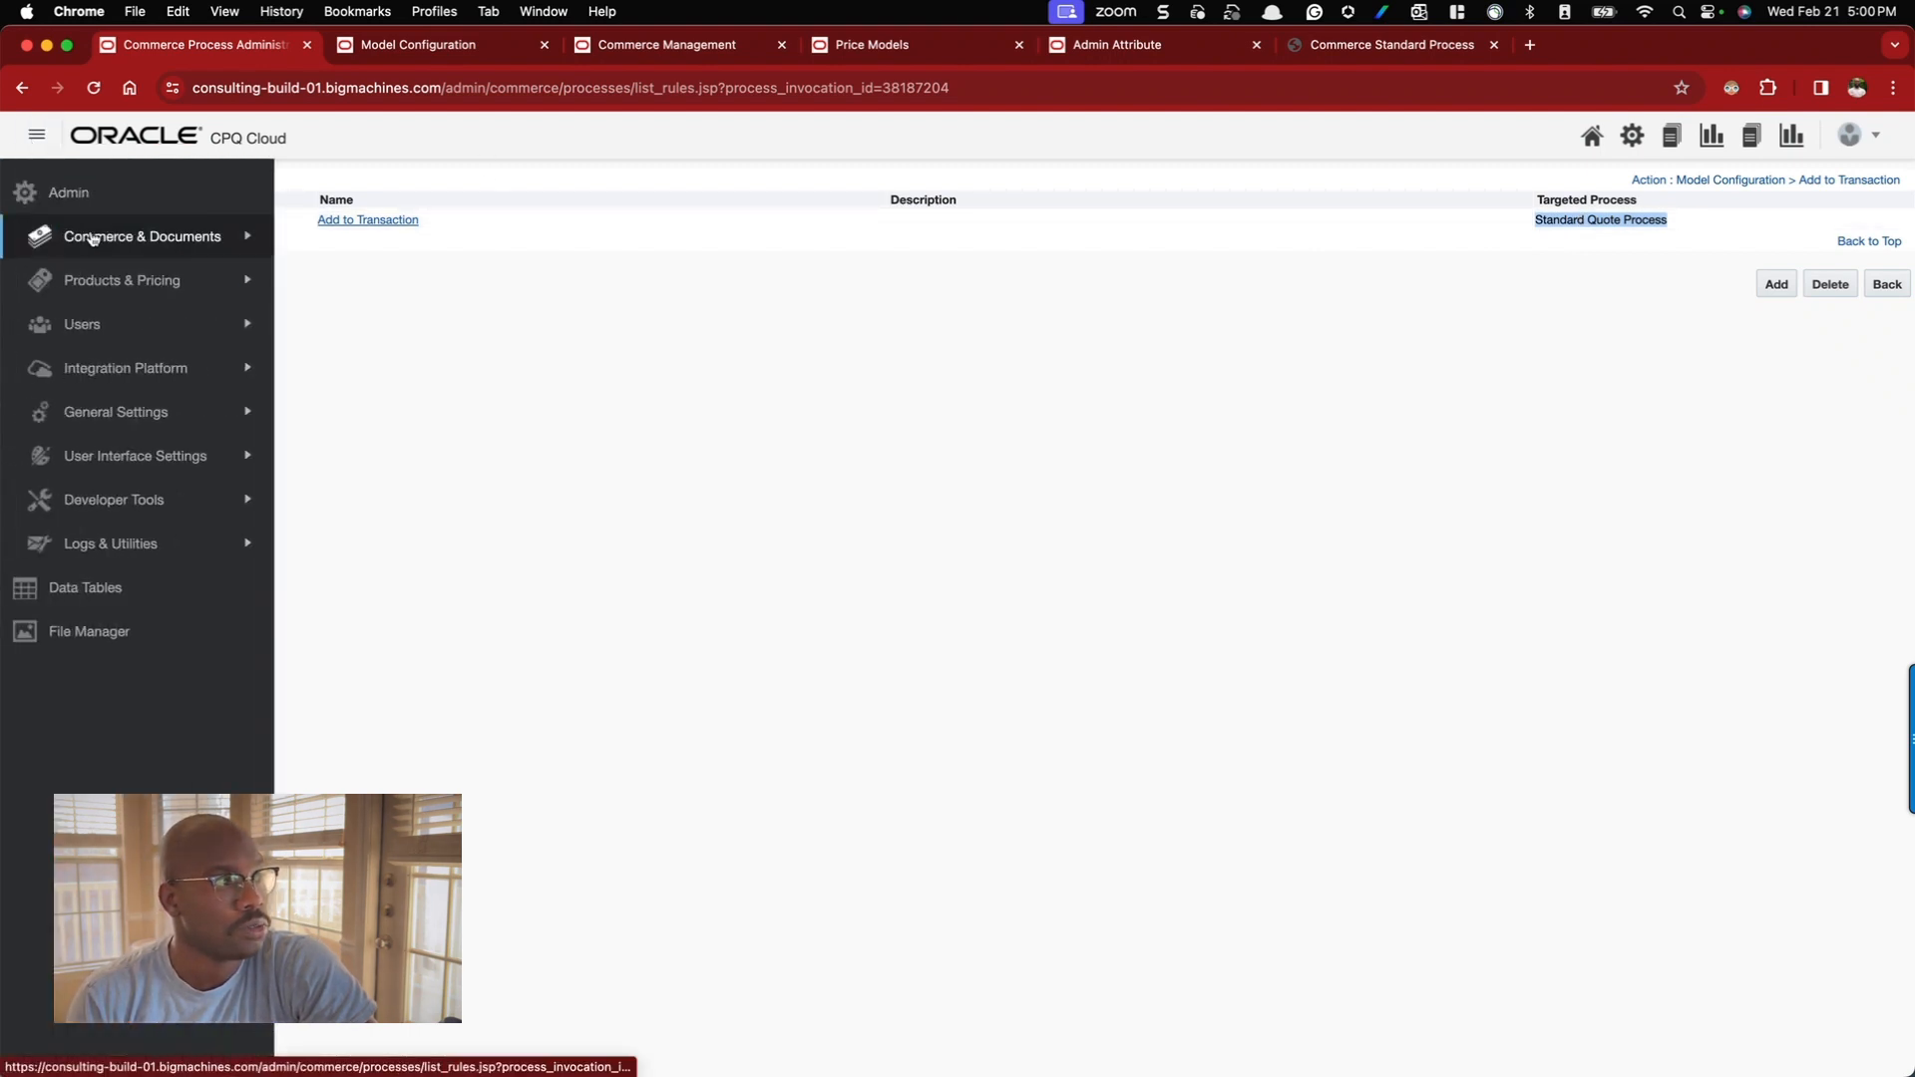
{"action": "left_click", "coordinate": [130, 235]}
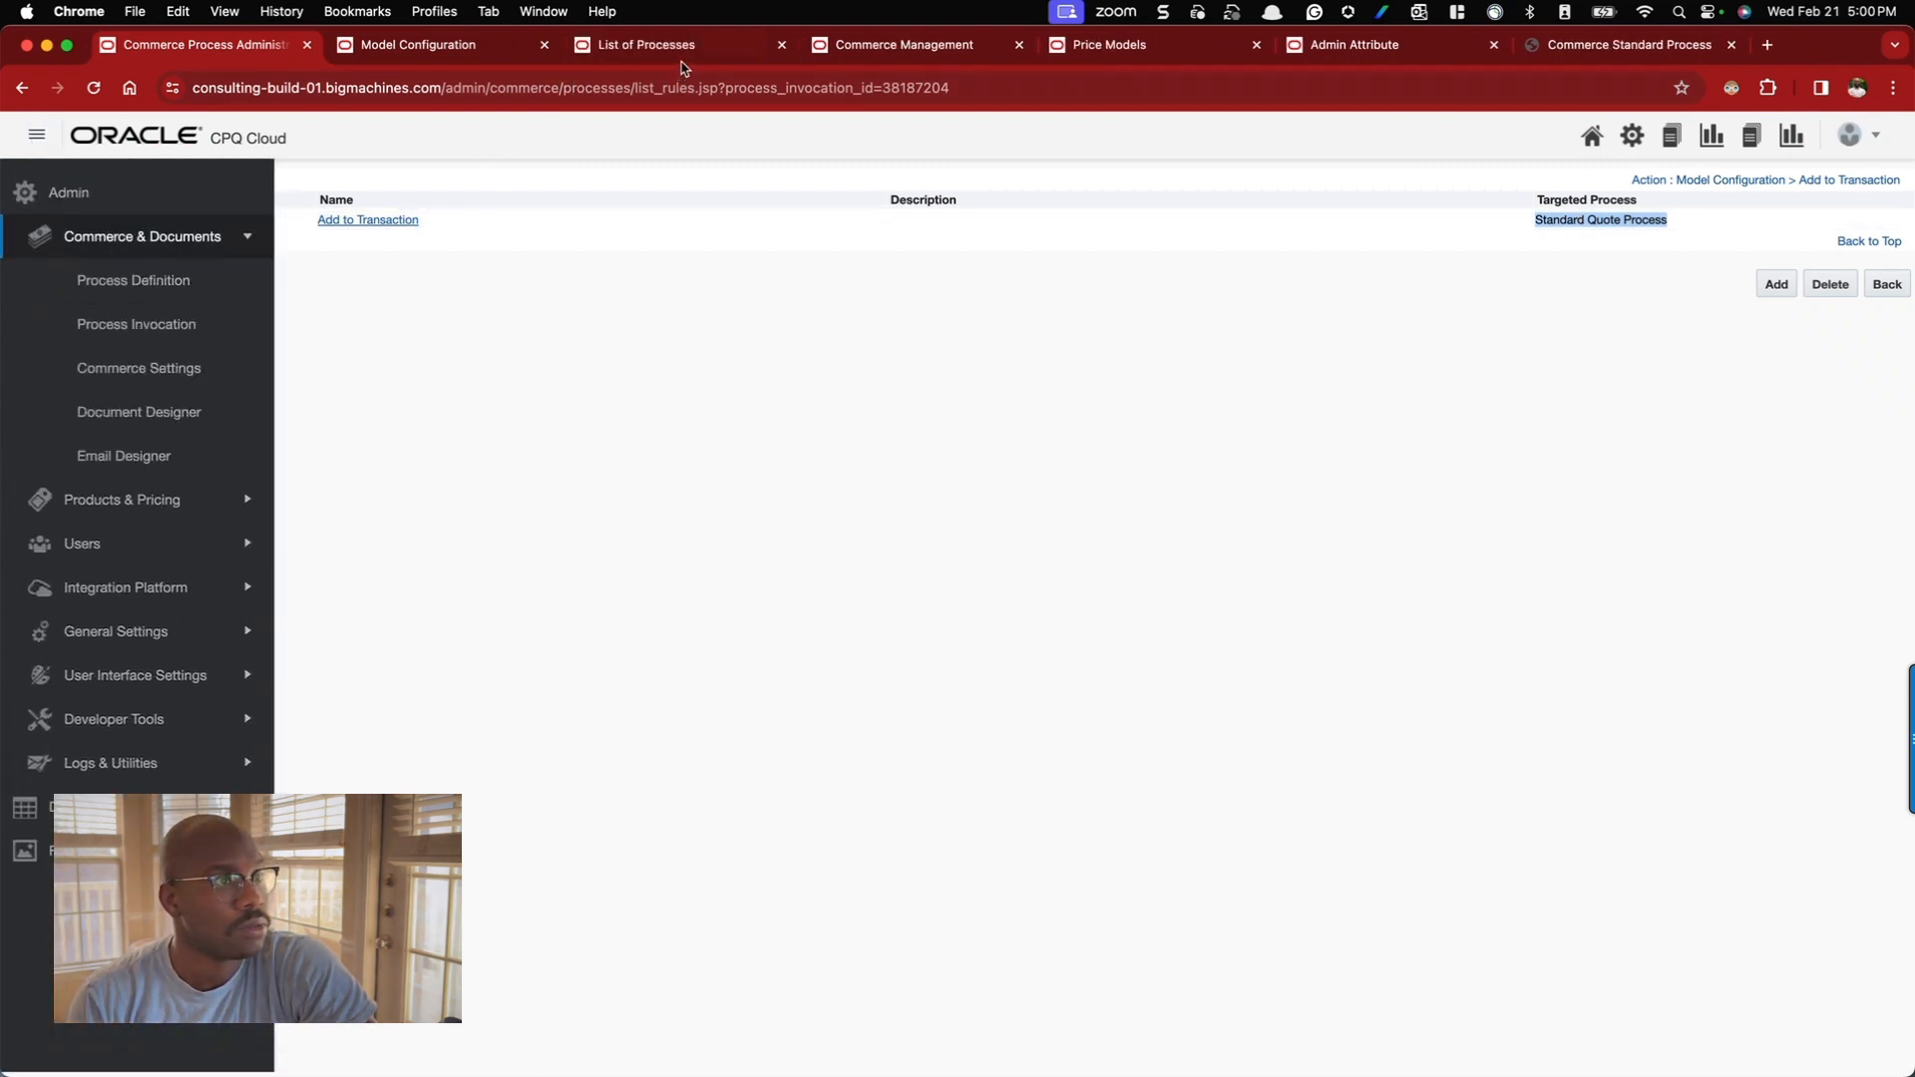
{"action": "left_click", "coordinate": [685, 54]}
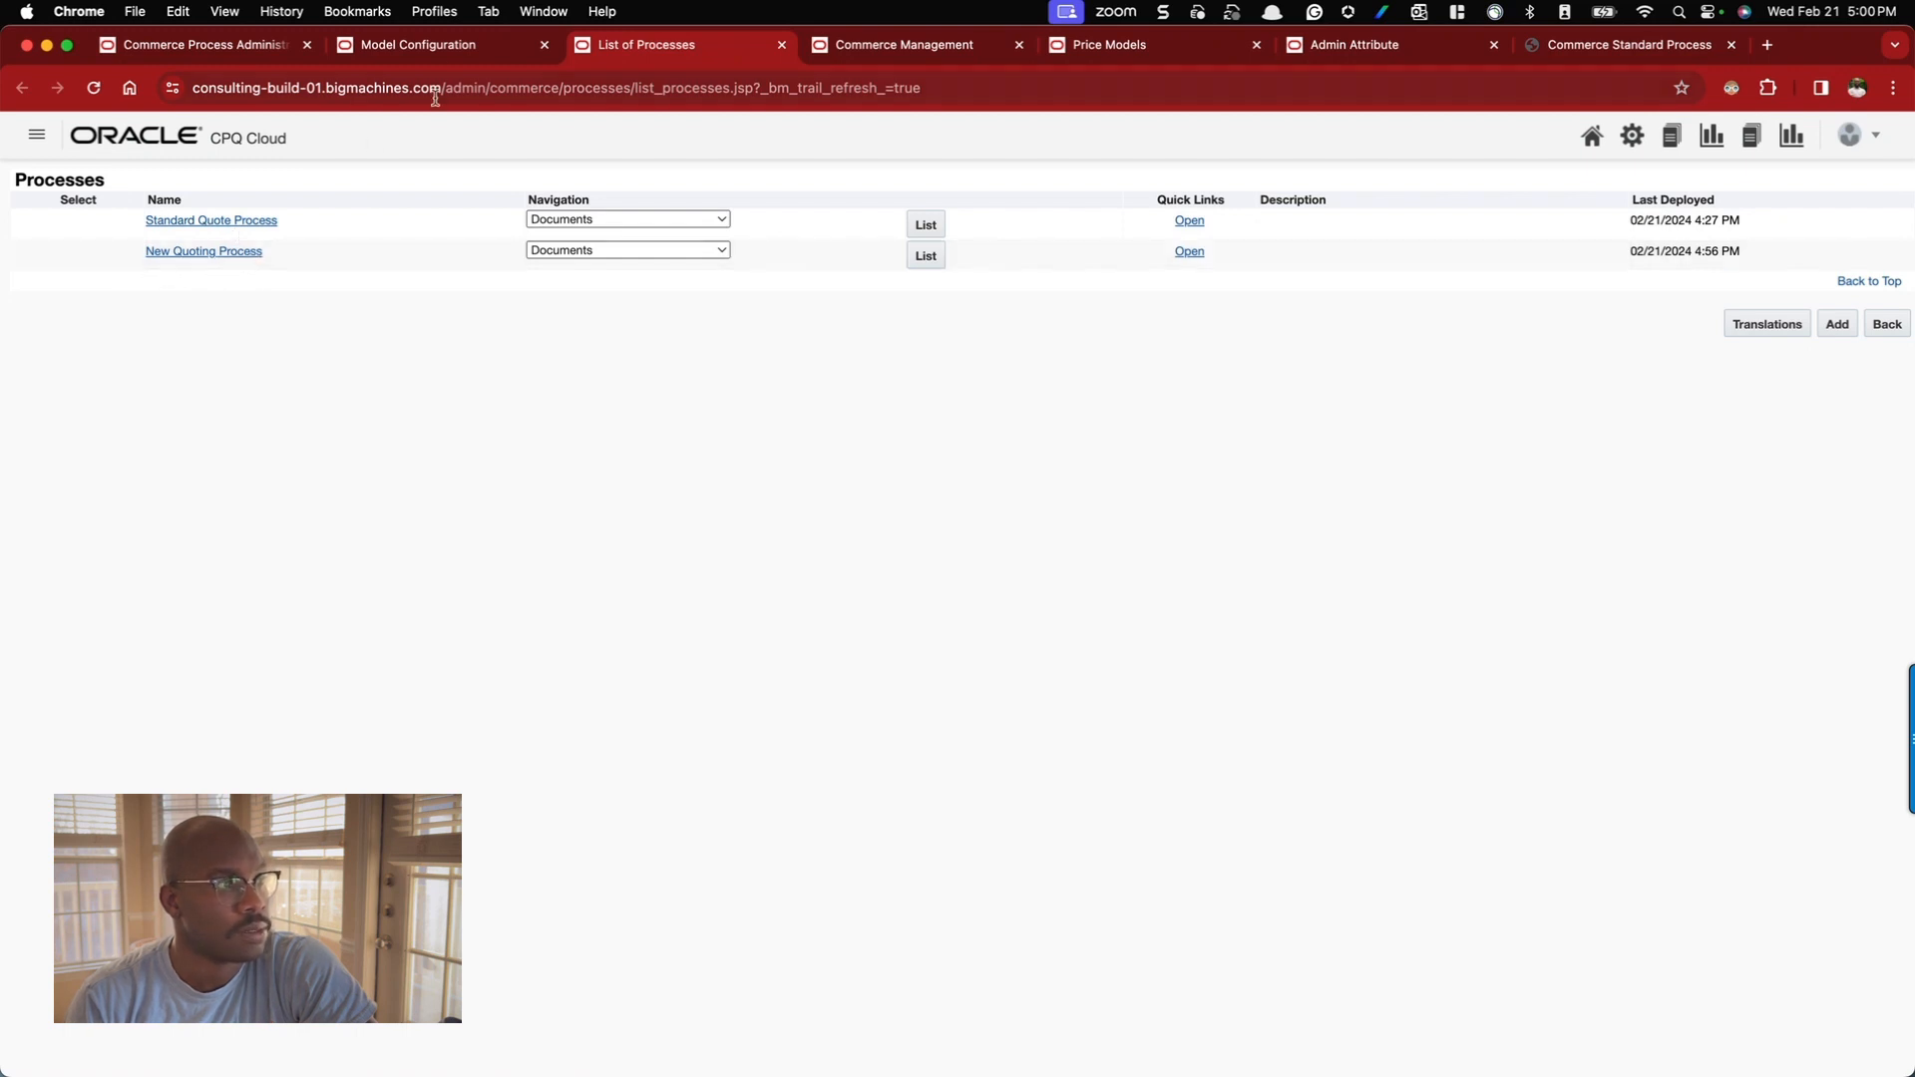
{"action": "left_click", "coordinate": [437, 41]}
{"action": "left_click", "coordinate": [231, 57]}
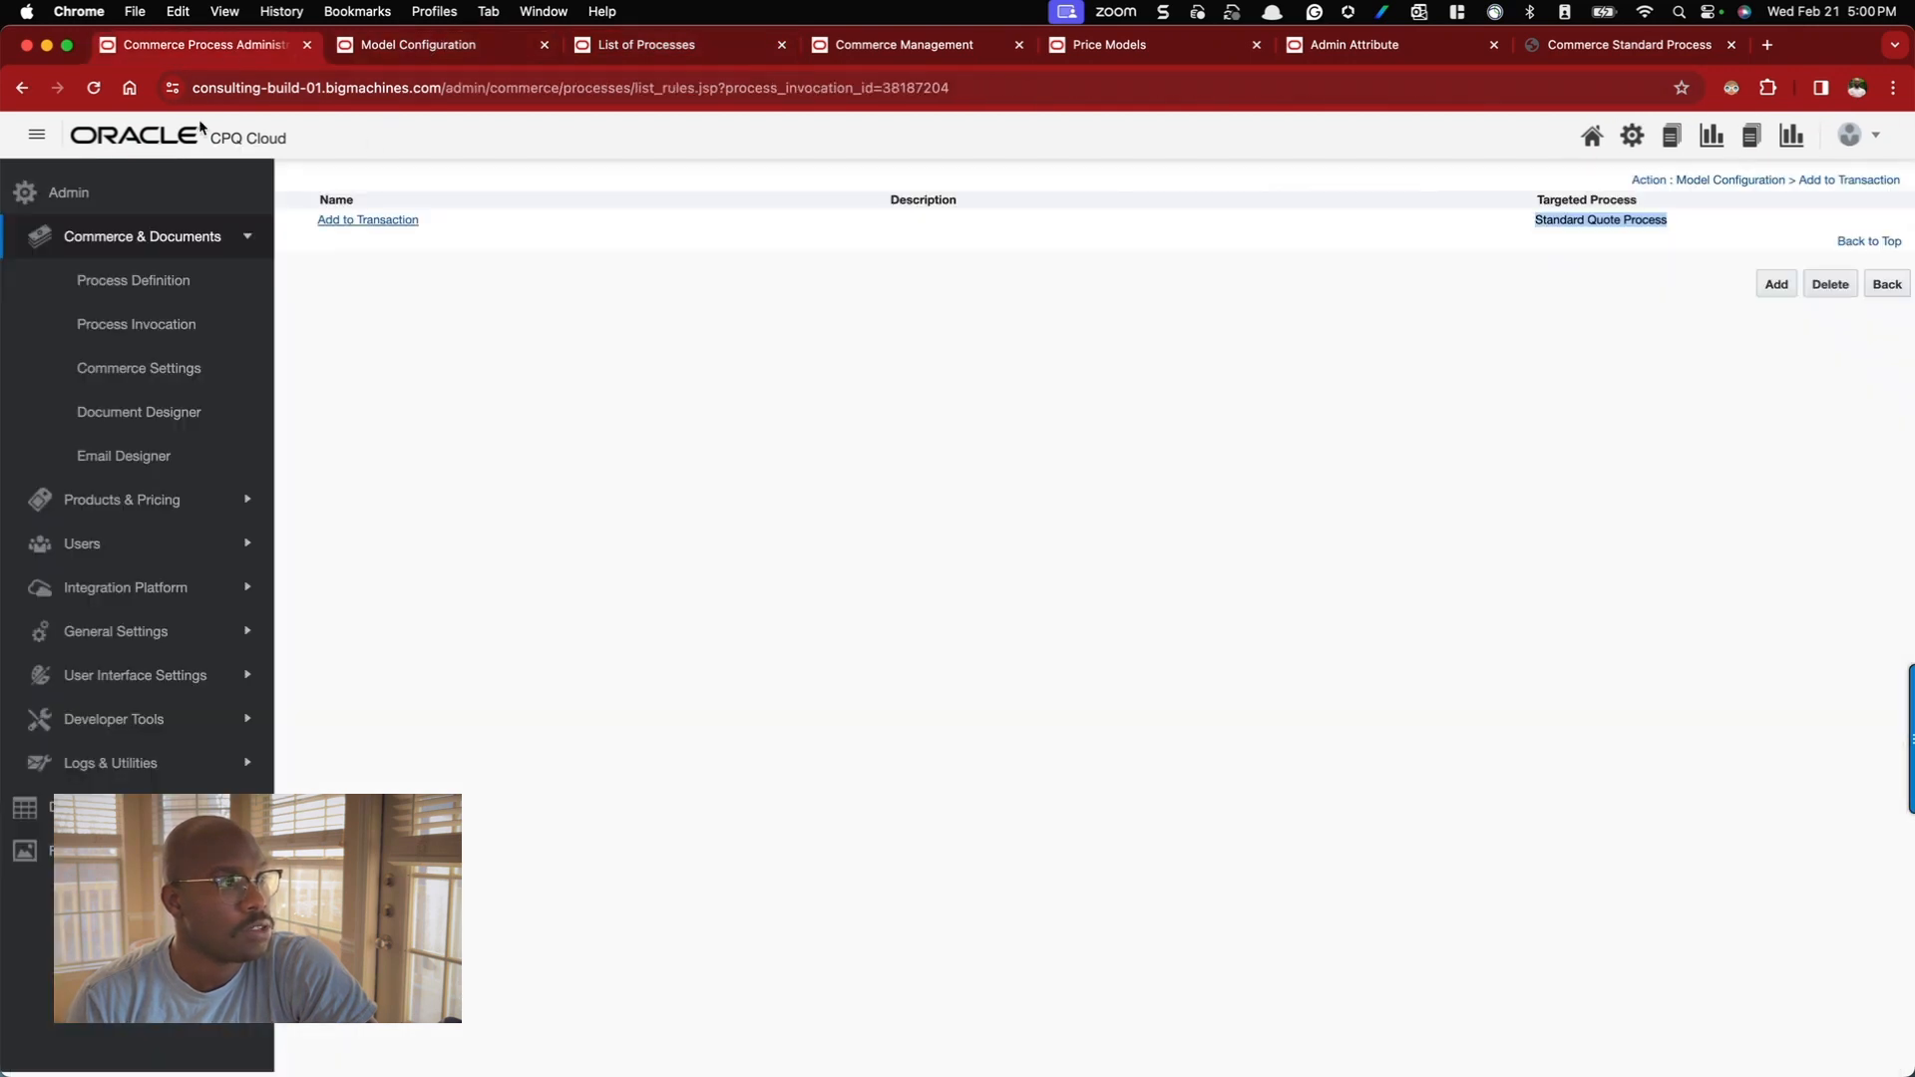
- Add an invocation rule named Add to Transaction that targets the New Quoting Process, and apply the rule list
{"action": "left_click", "coordinate": [1775, 286]}
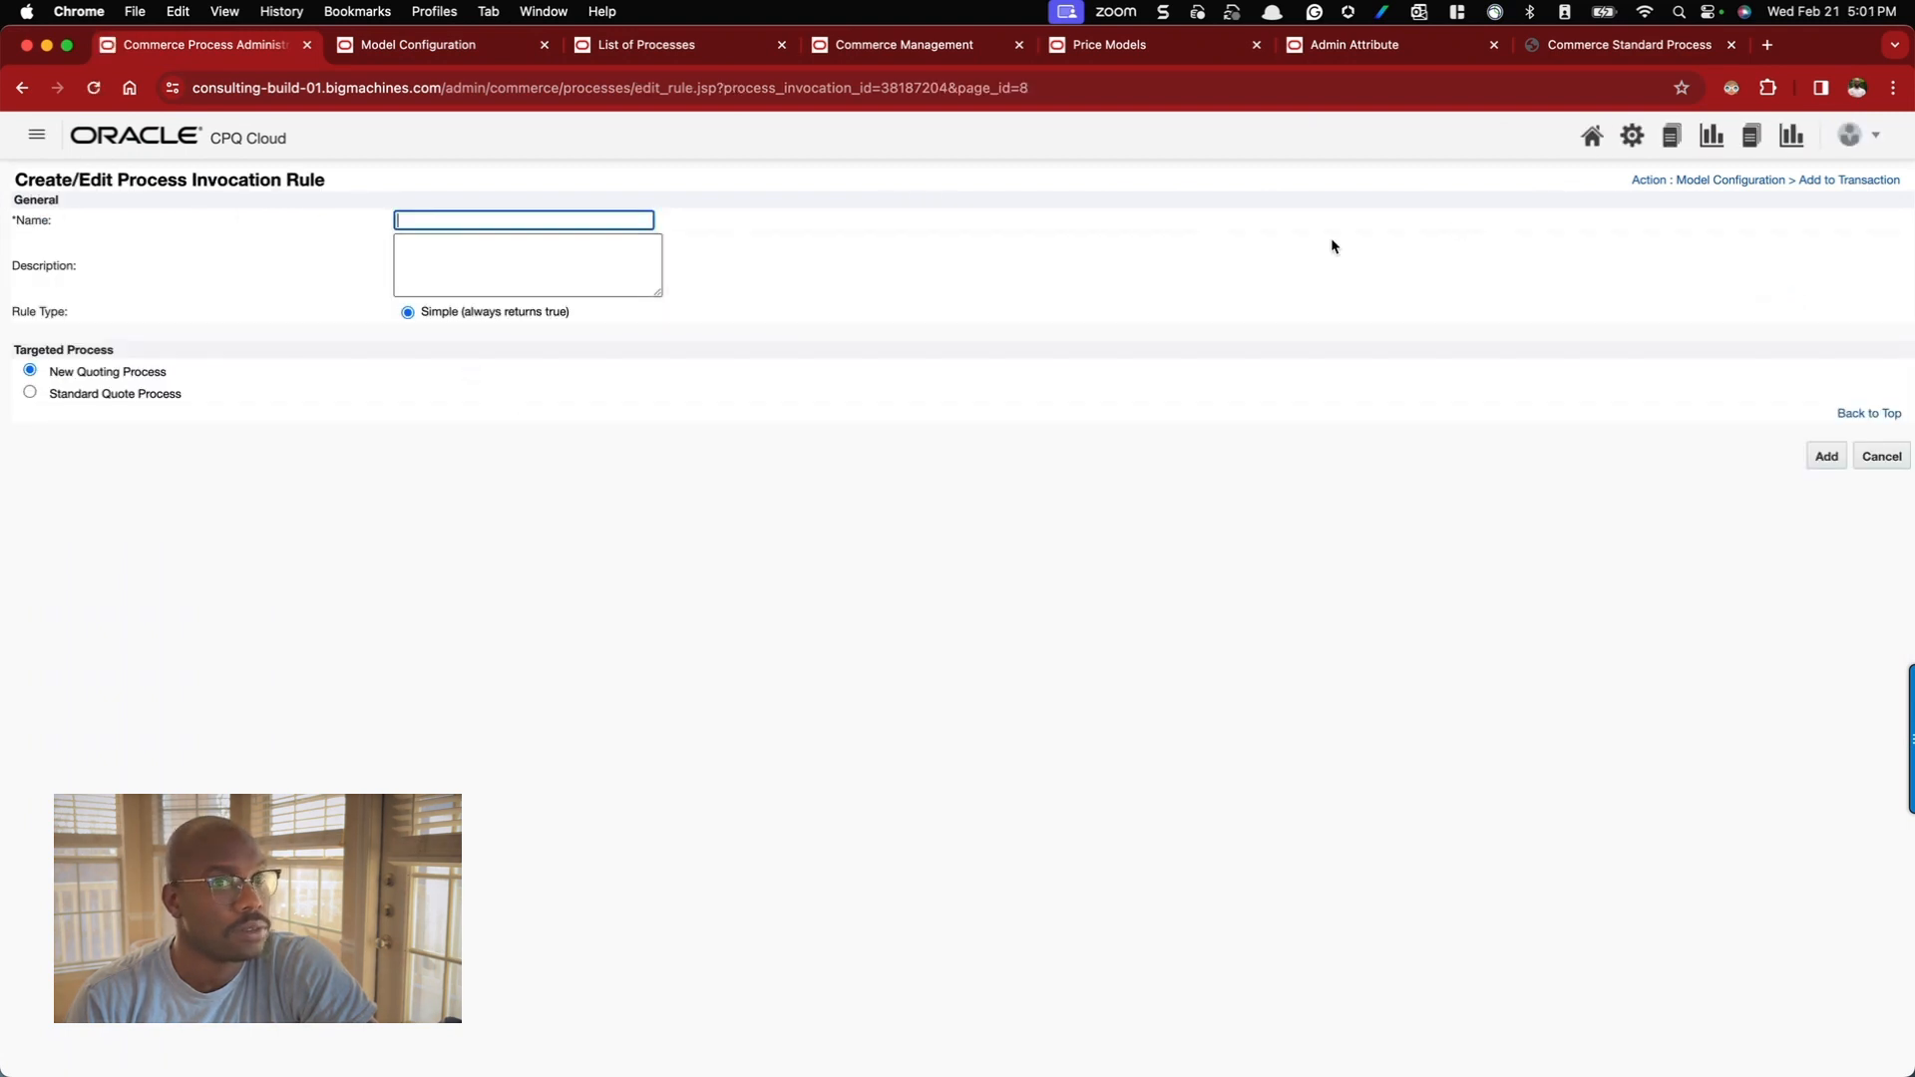
{"action": "type", "text": "Add to Transaction"}
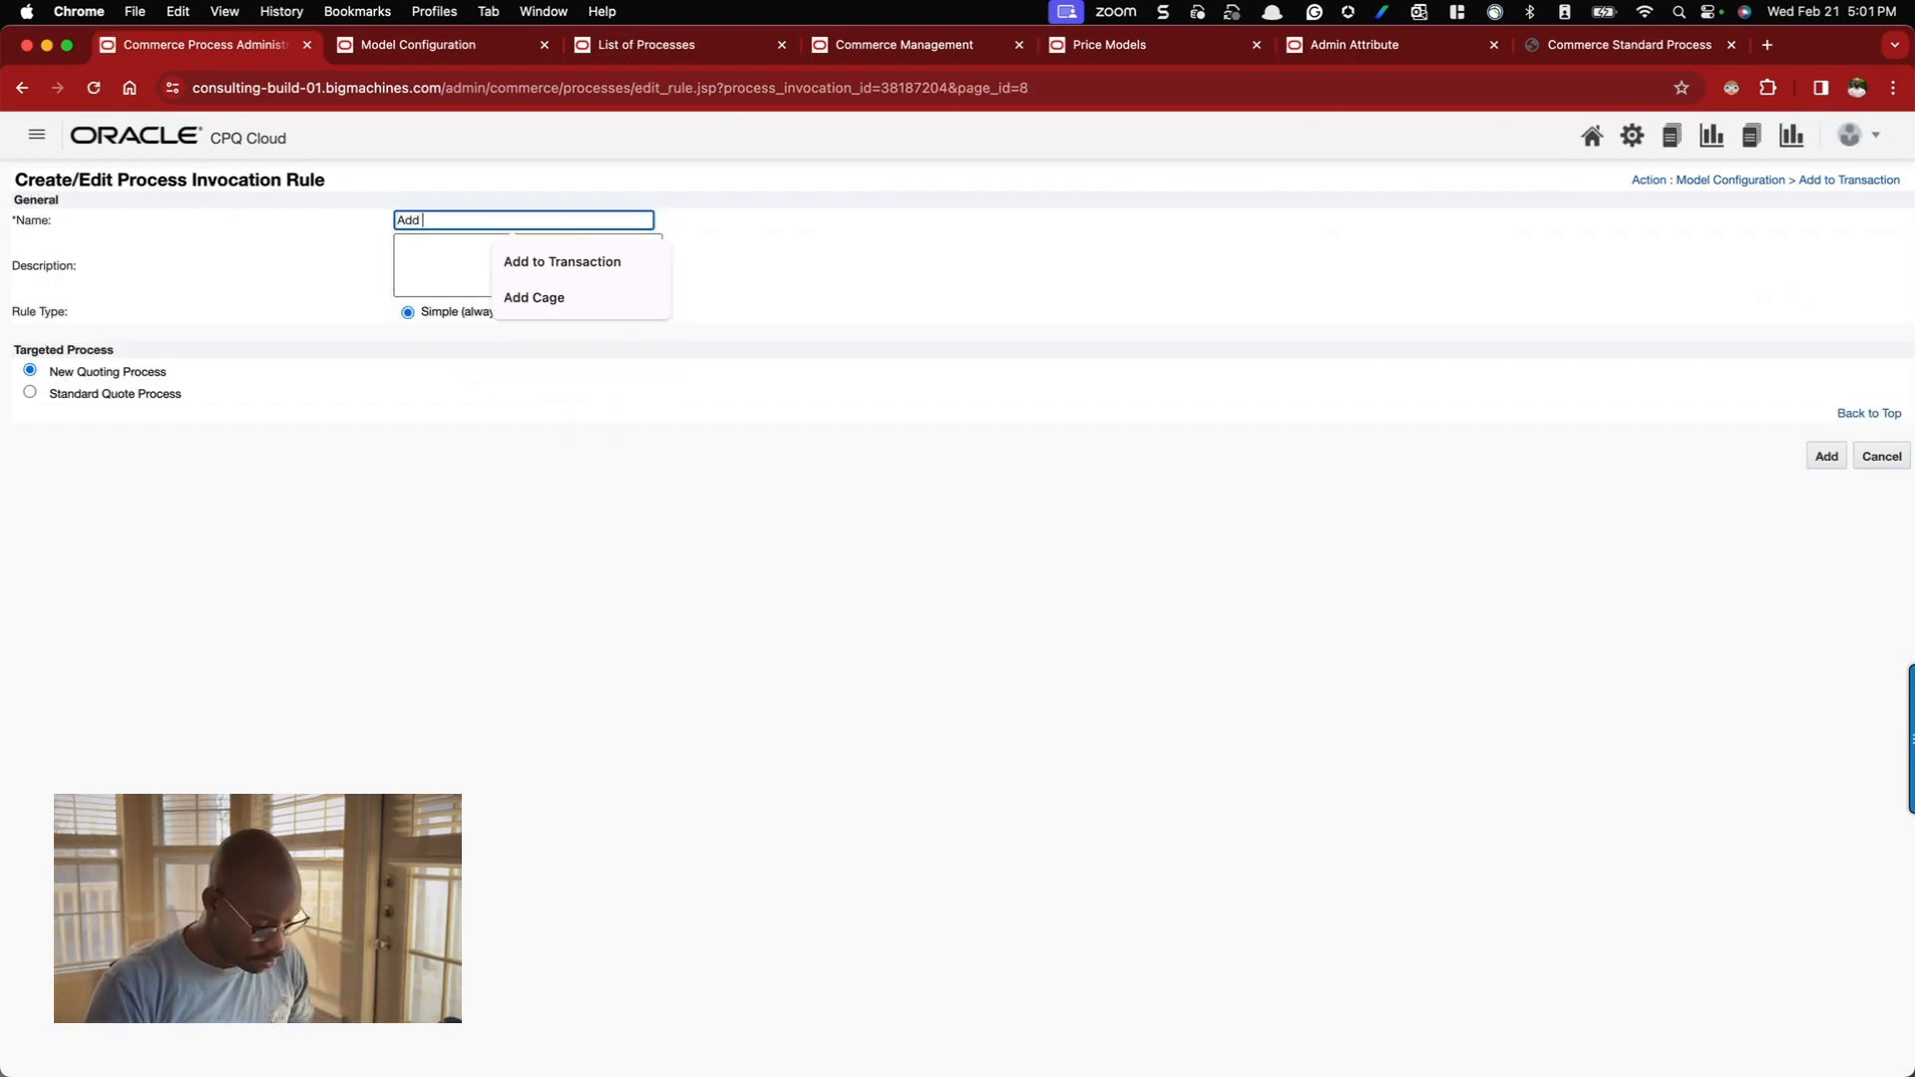
{"action": "left_click", "coordinate": [576, 260]}
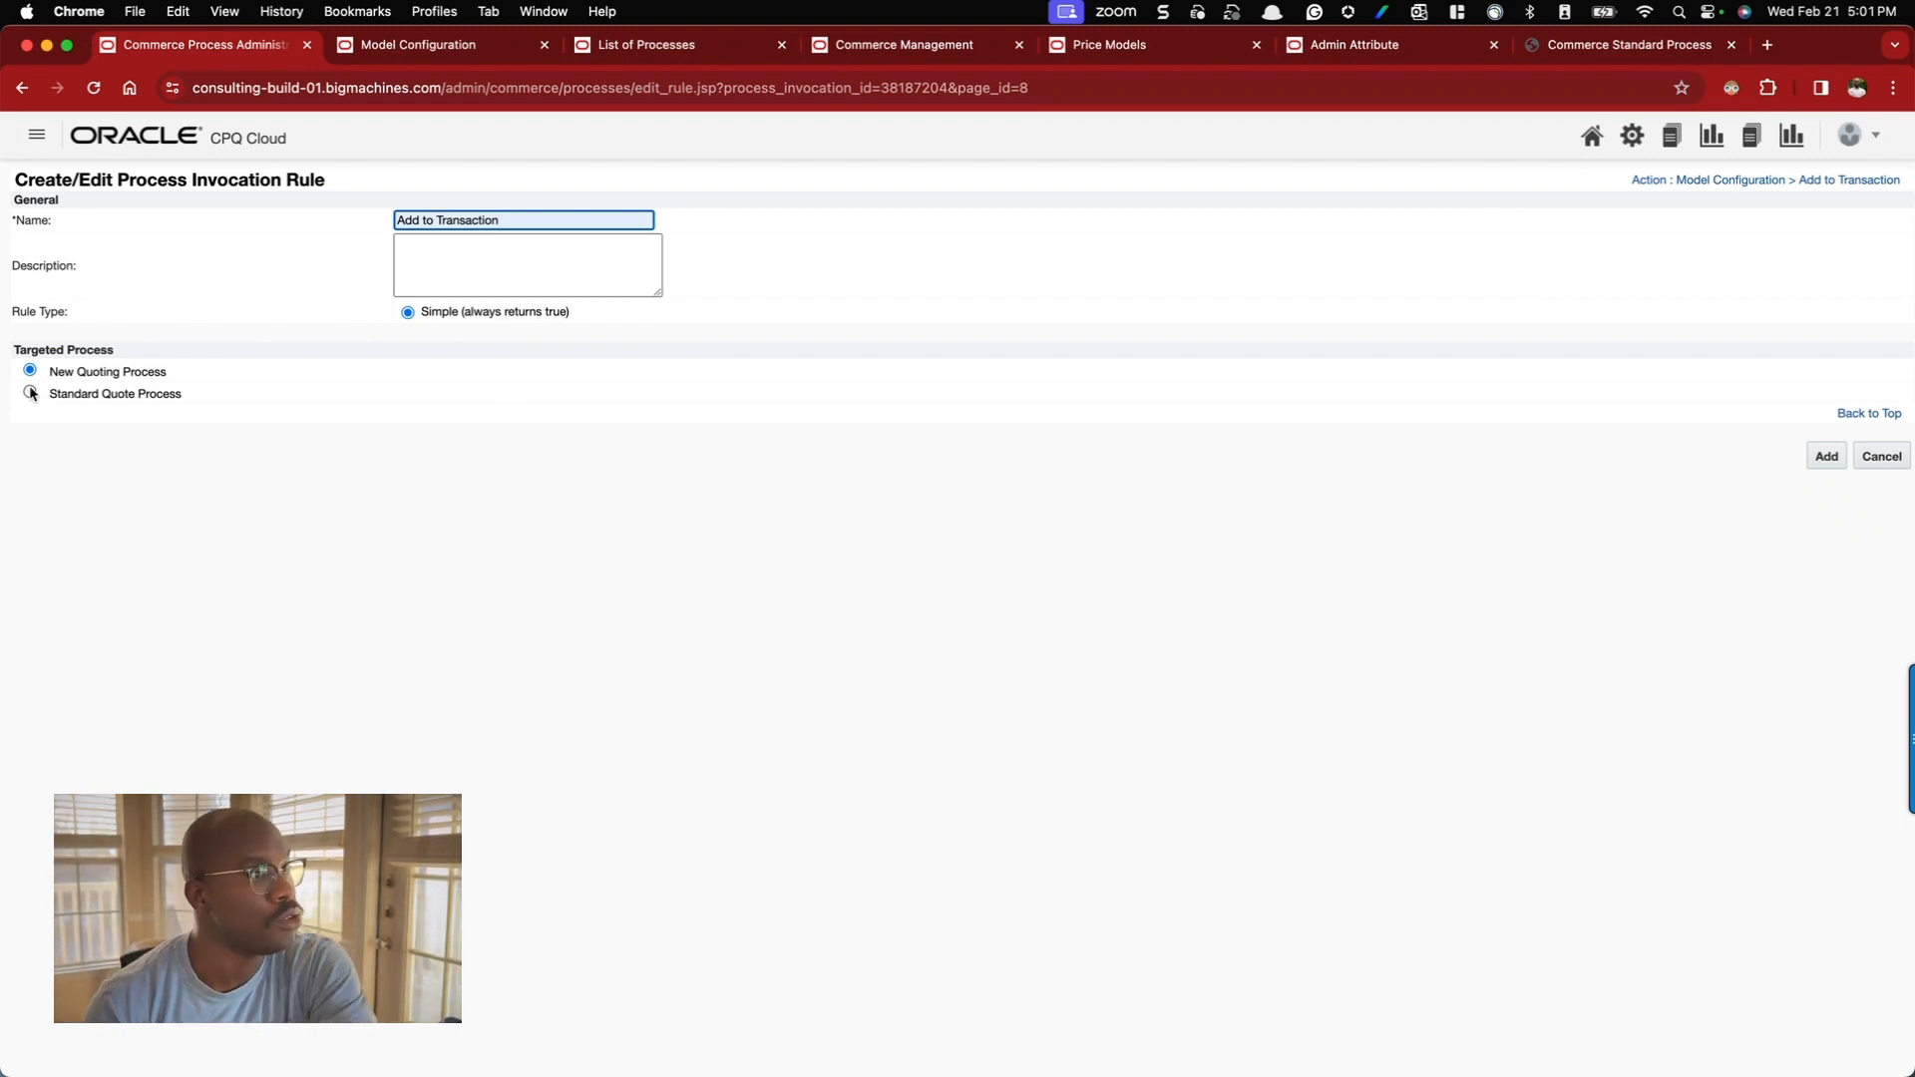
{"action": "left_click", "coordinate": [1816, 463]}
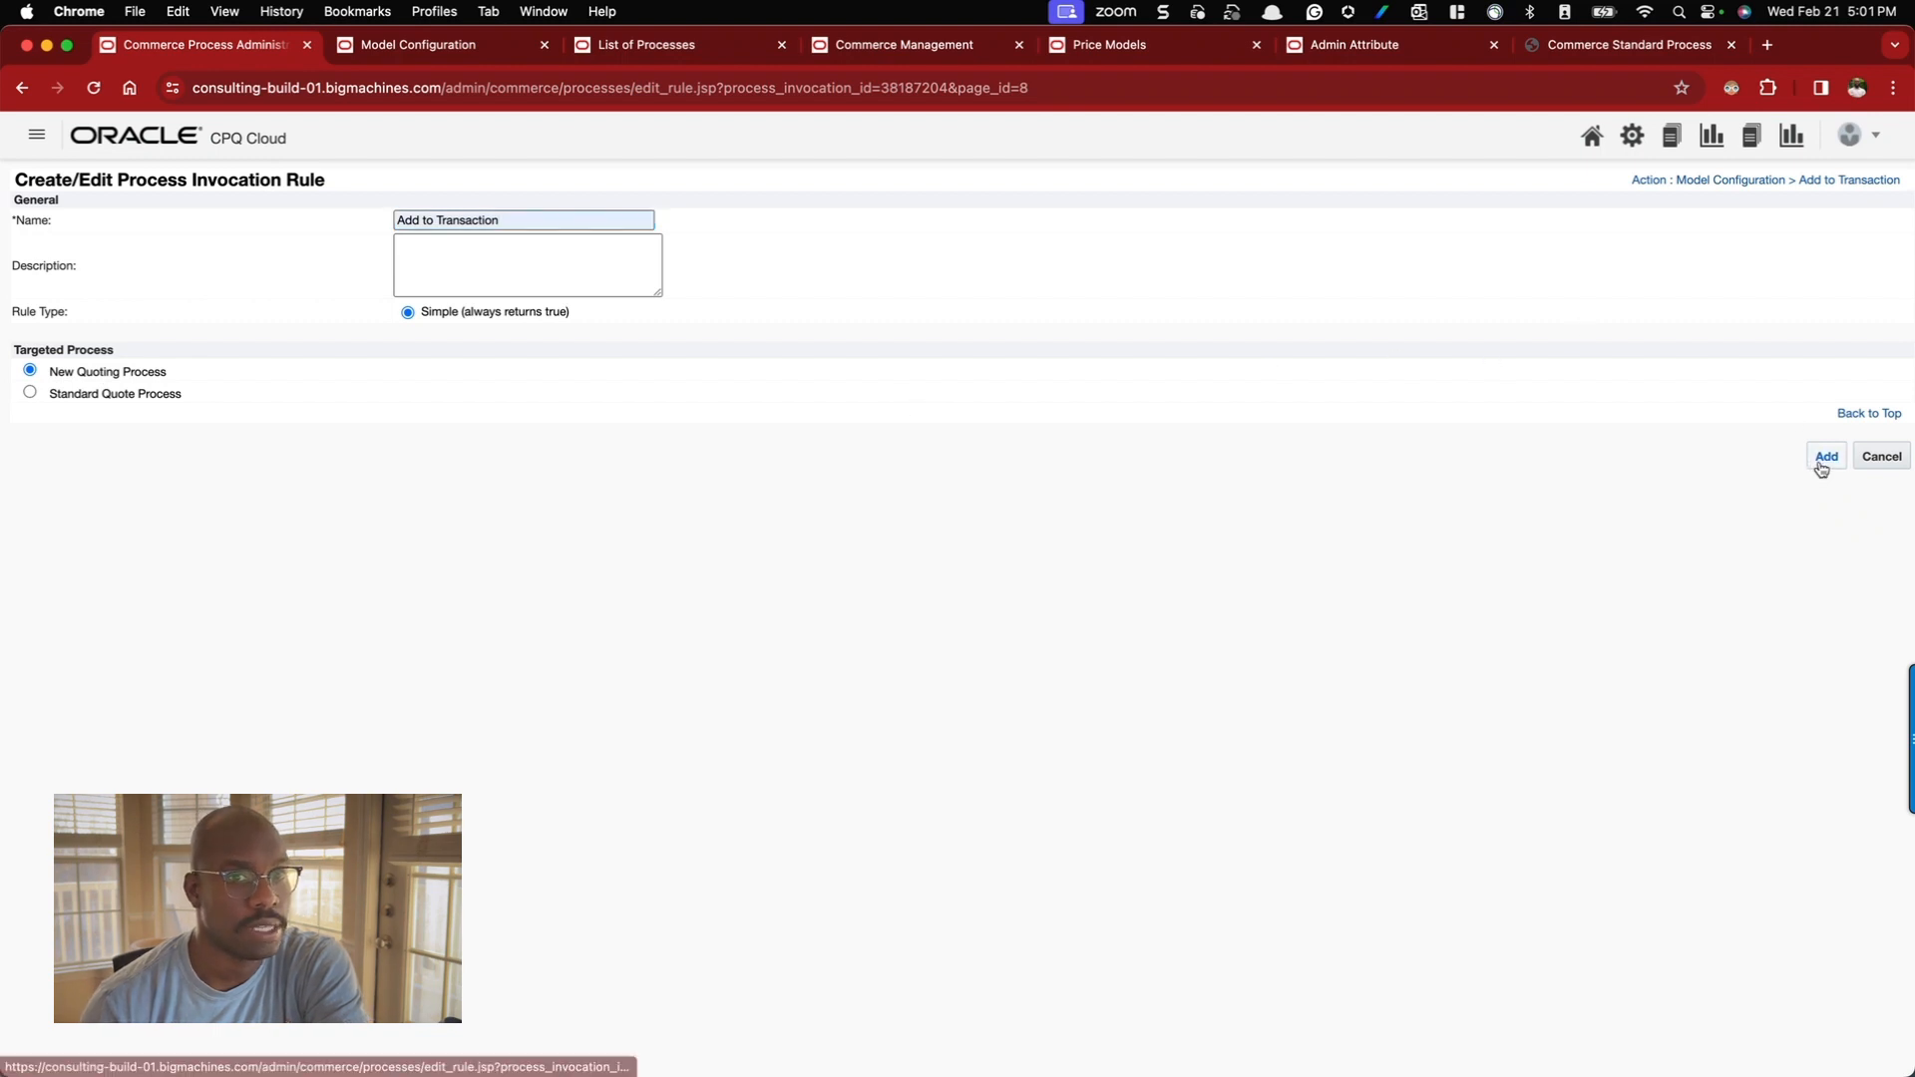
{"action": "left_click", "coordinate": [1825, 490]}
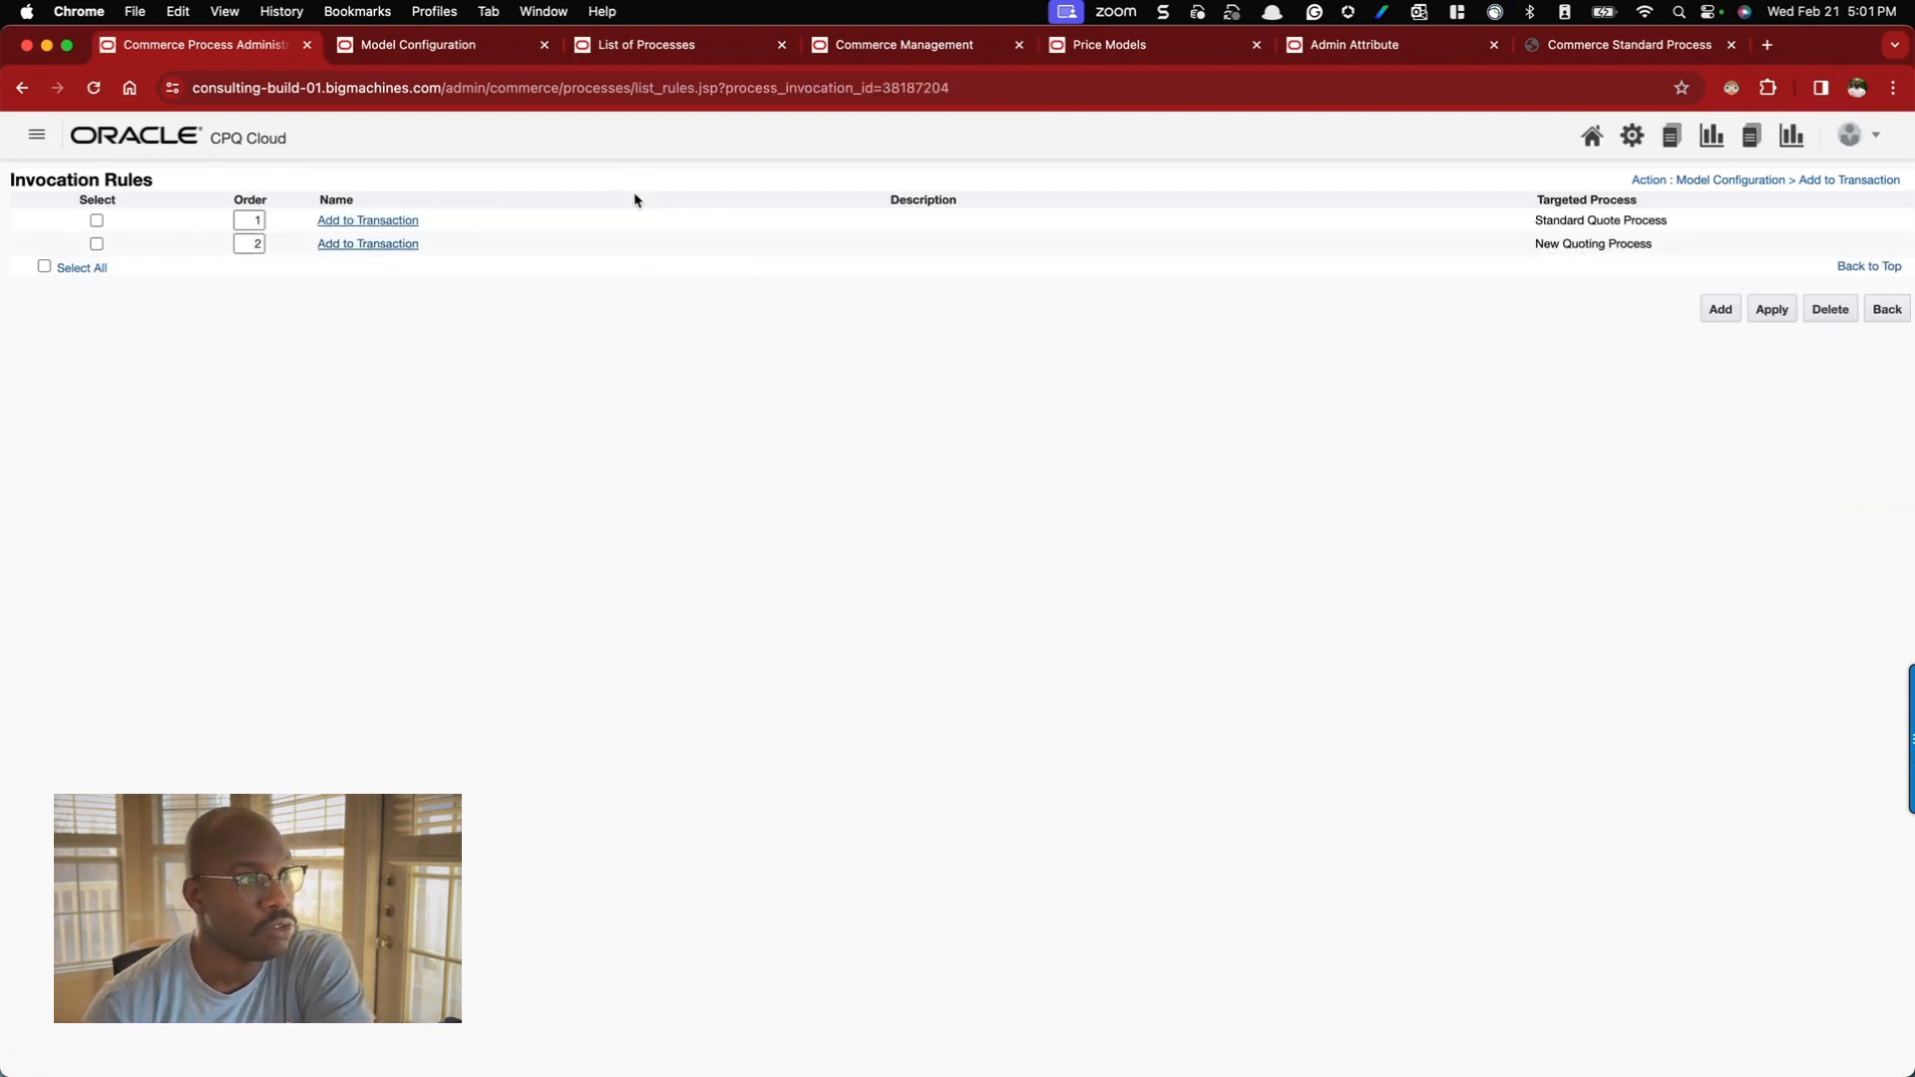
{"action": "left_click", "coordinate": [1773, 312]}
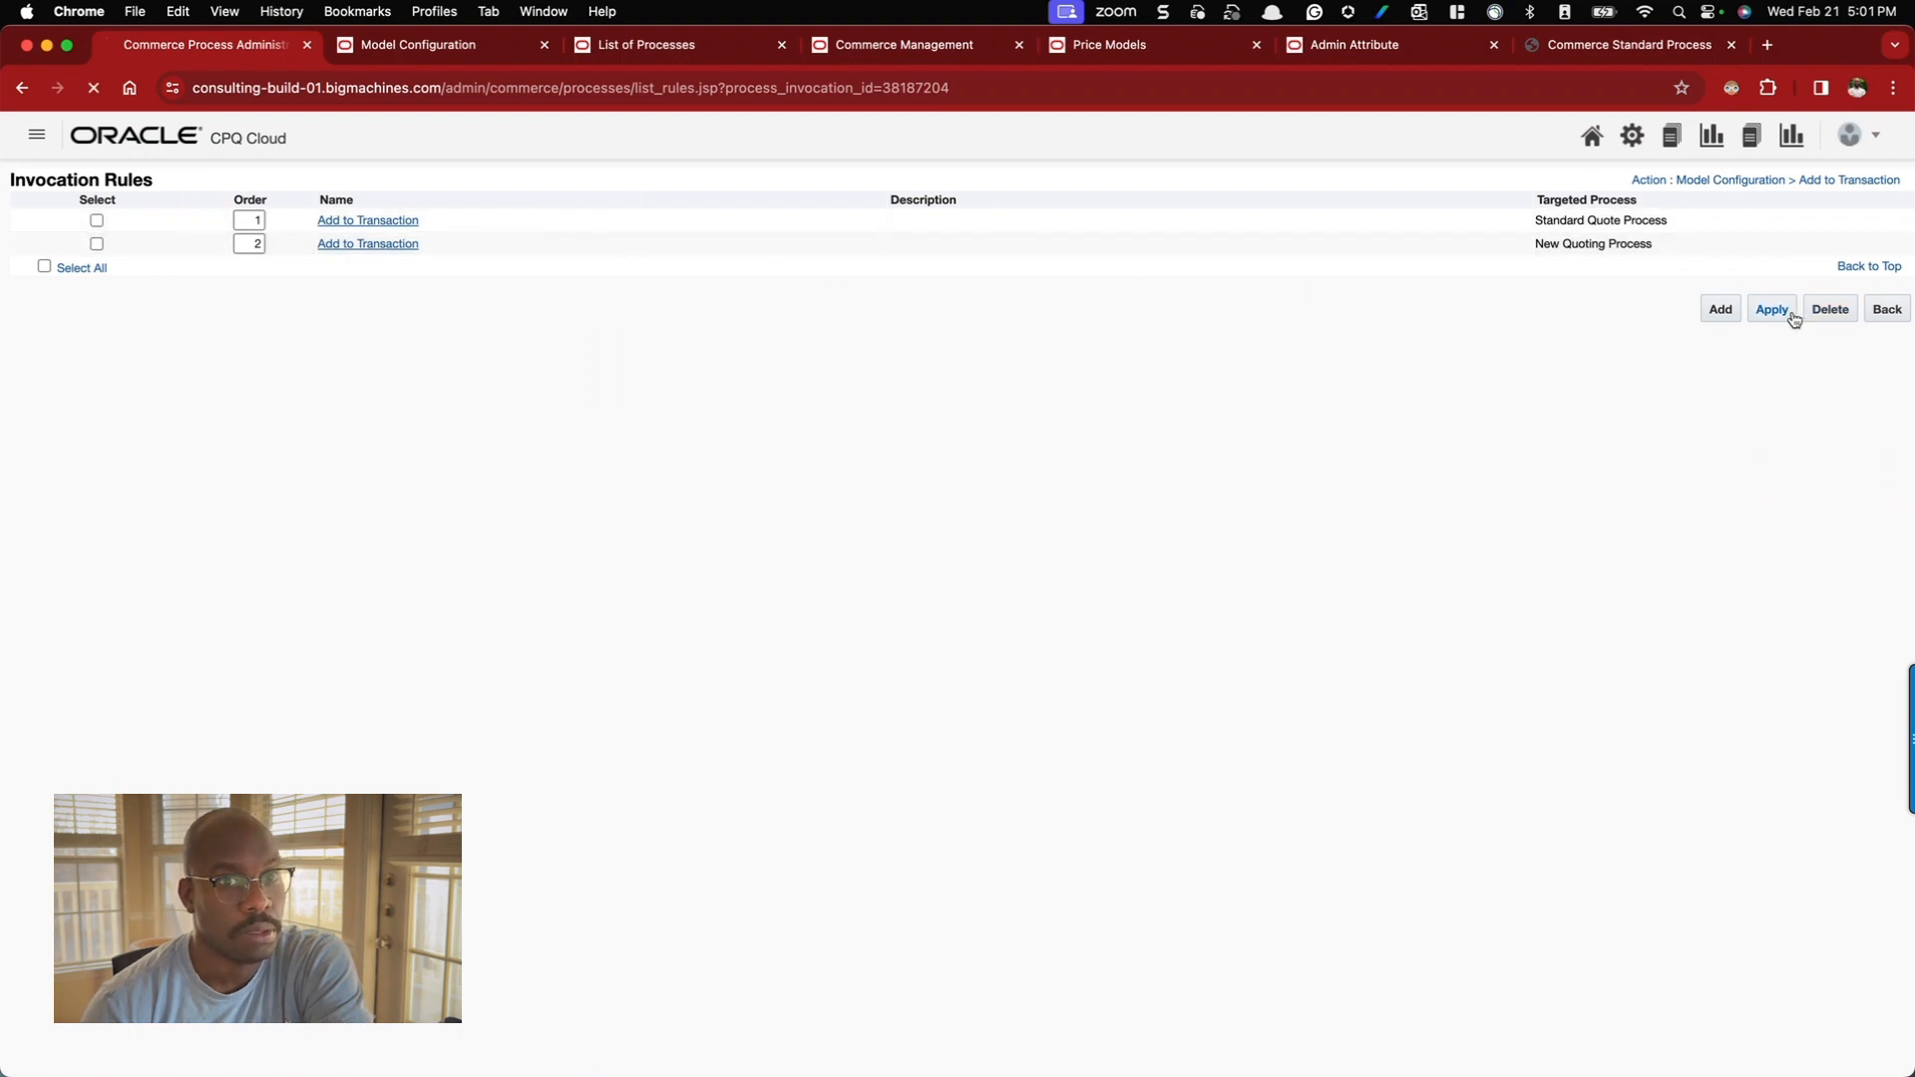
- Return to the page list and deploy the Model Configuration page
{"action": "left_click", "coordinate": [1885, 313]}
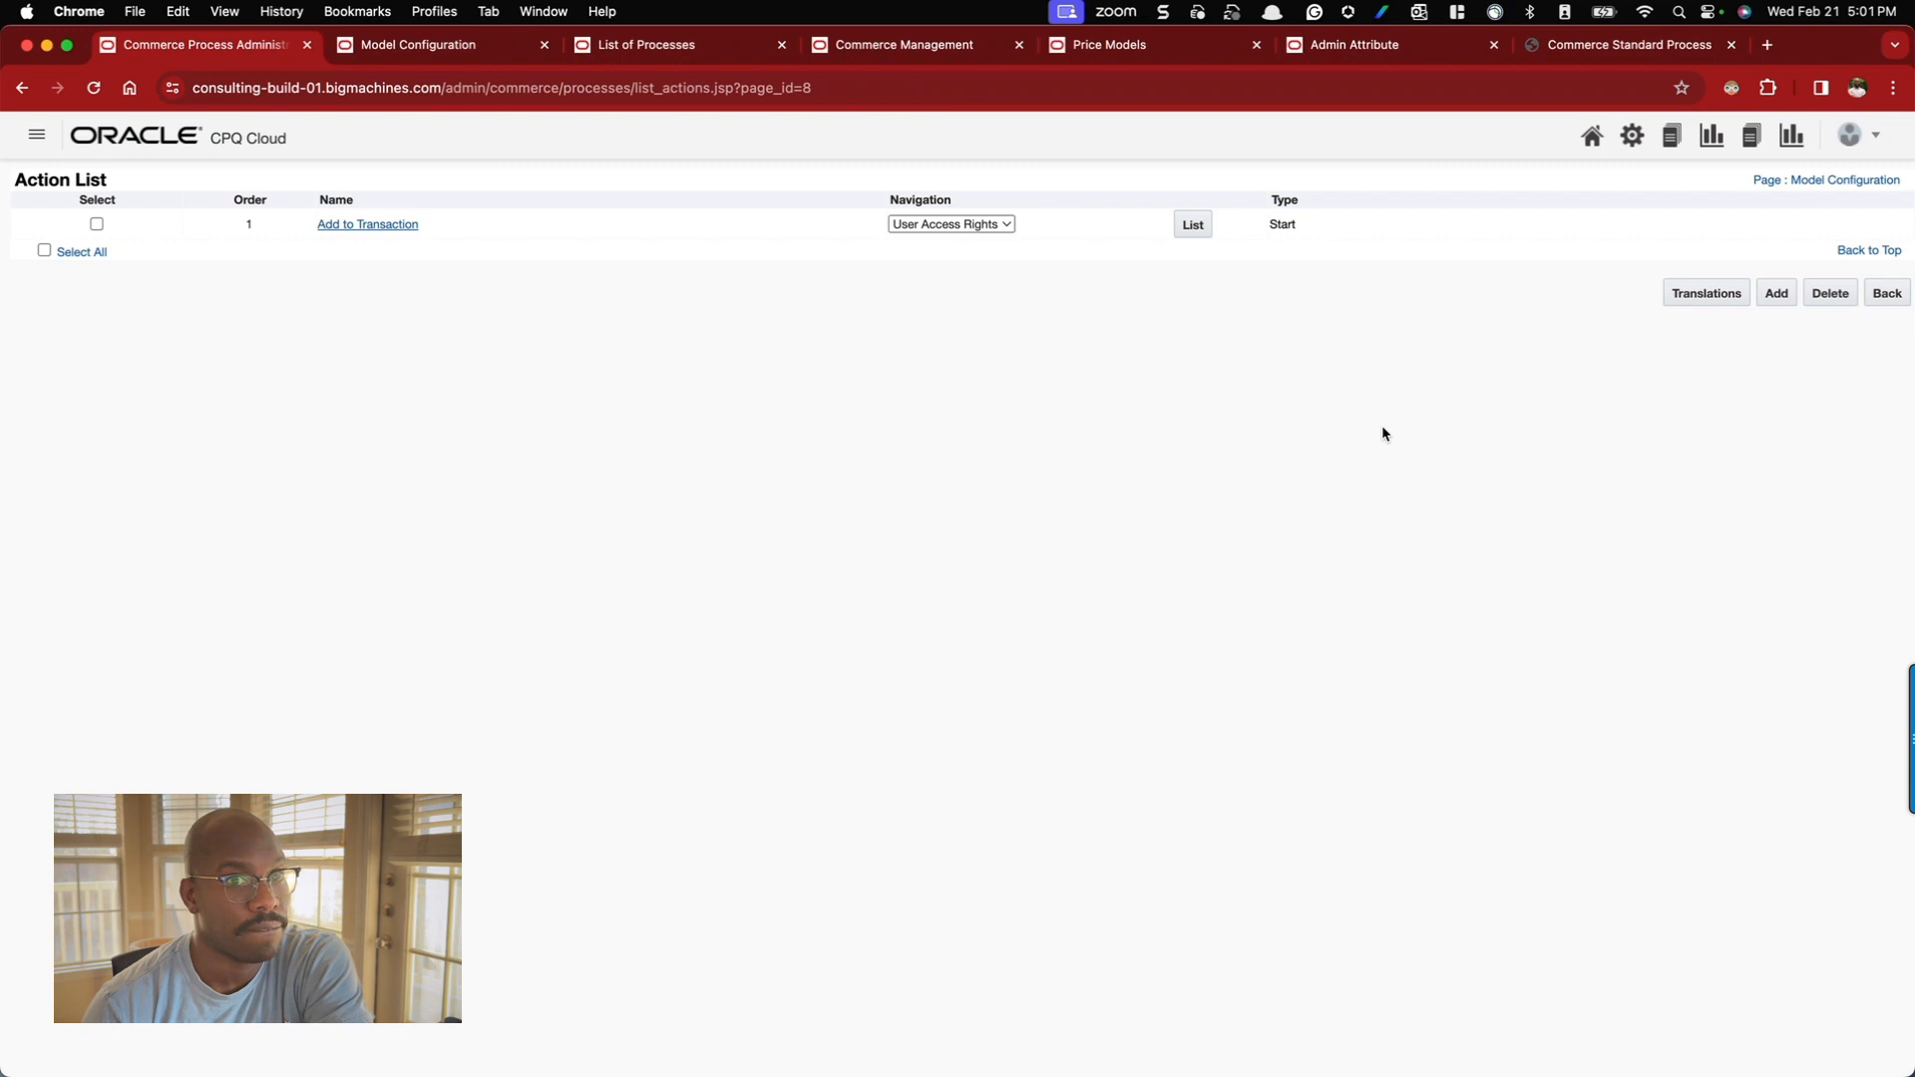
{"action": "left_click", "coordinate": [1886, 293]}
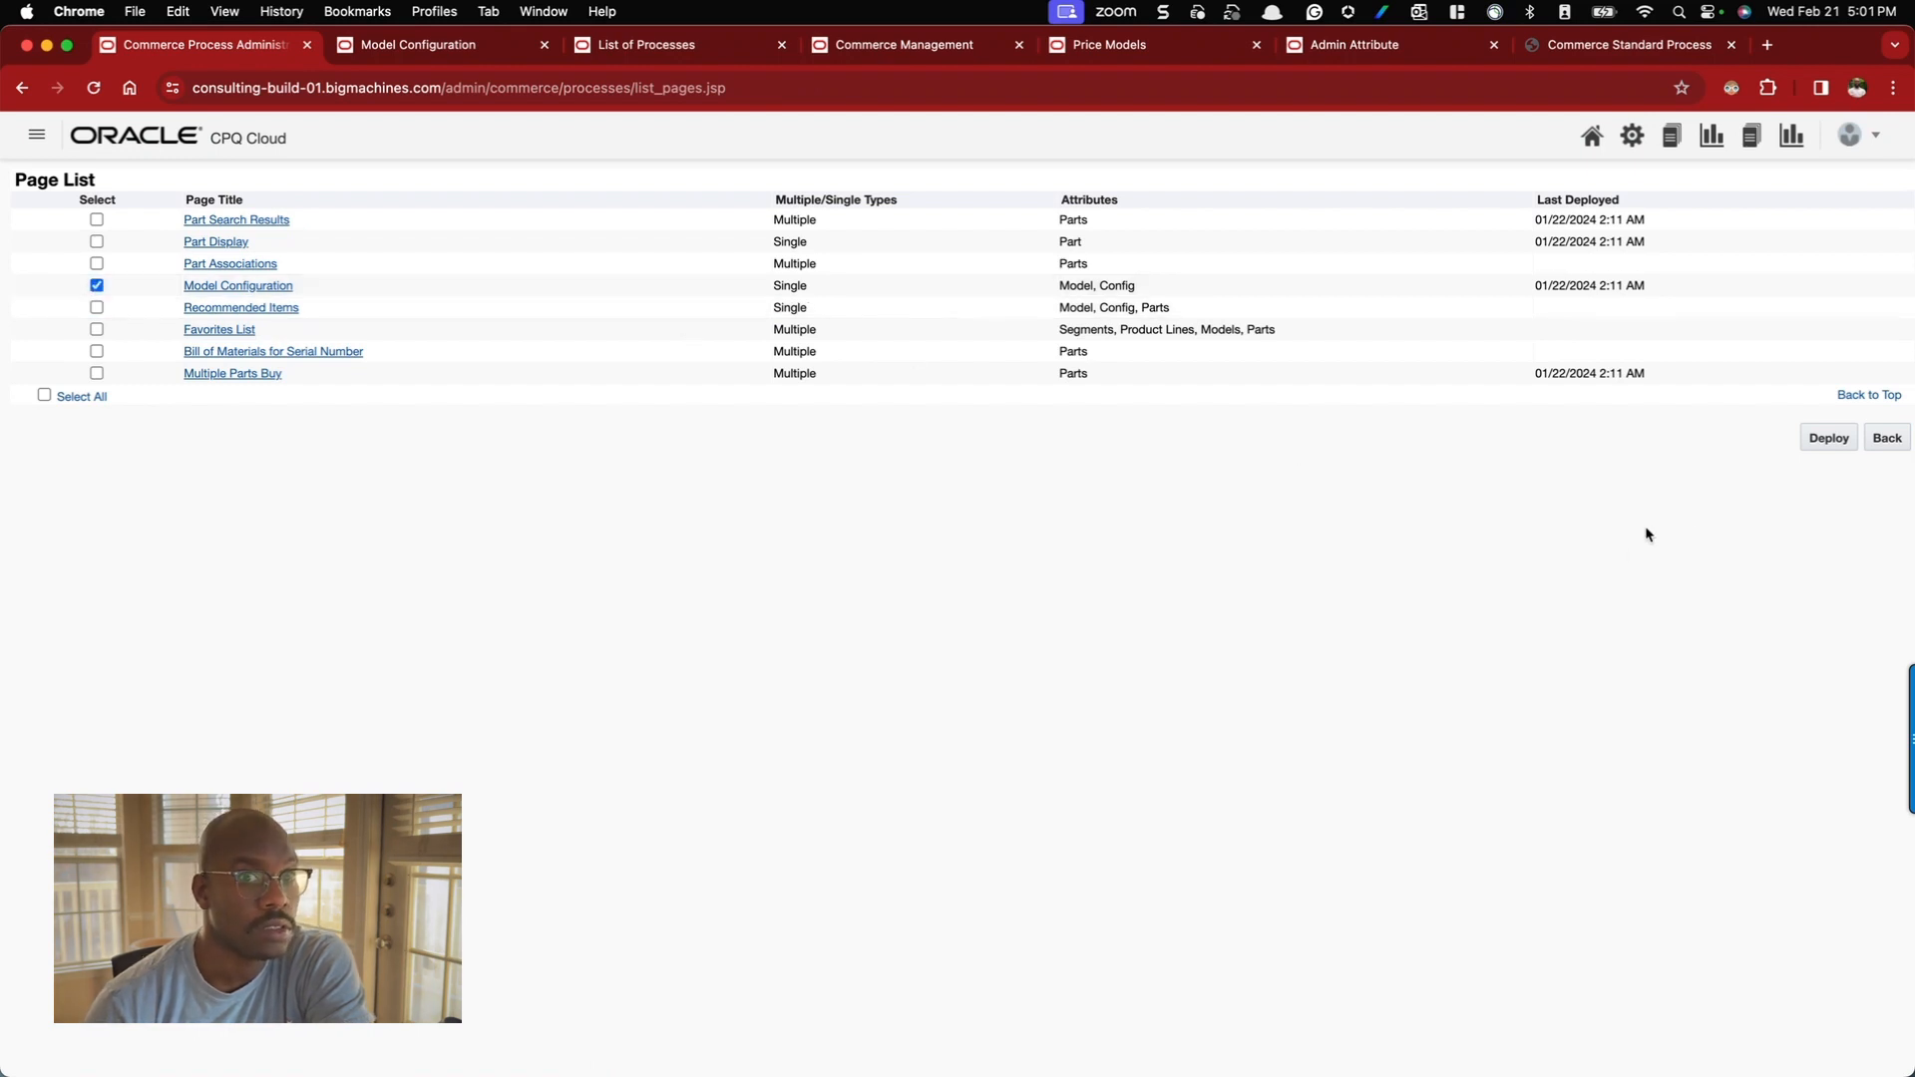
{"action": "left_click", "coordinate": [1815, 440]}
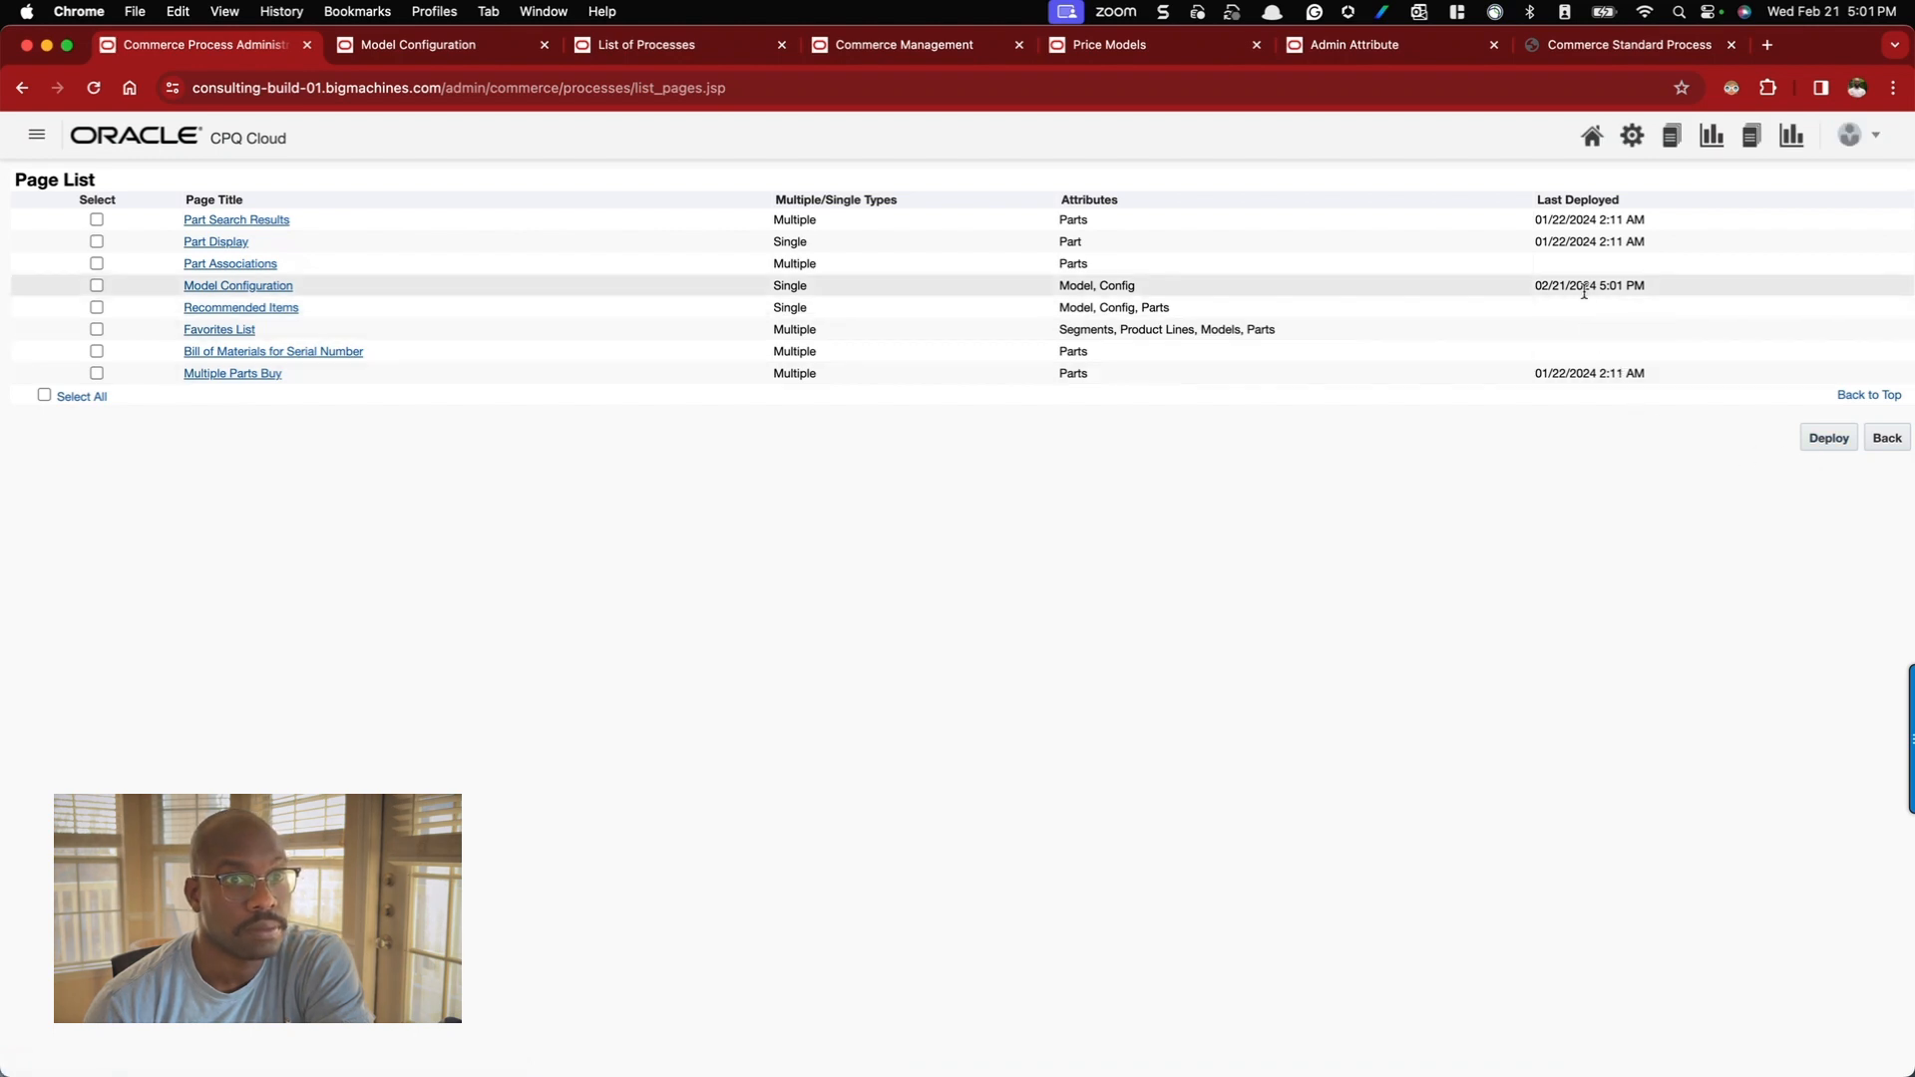
- Add the configured server to a transaction in the New Quoting Process and expand its Ultra Server X7 line
{"action": "left_click", "coordinate": [434, 48]}
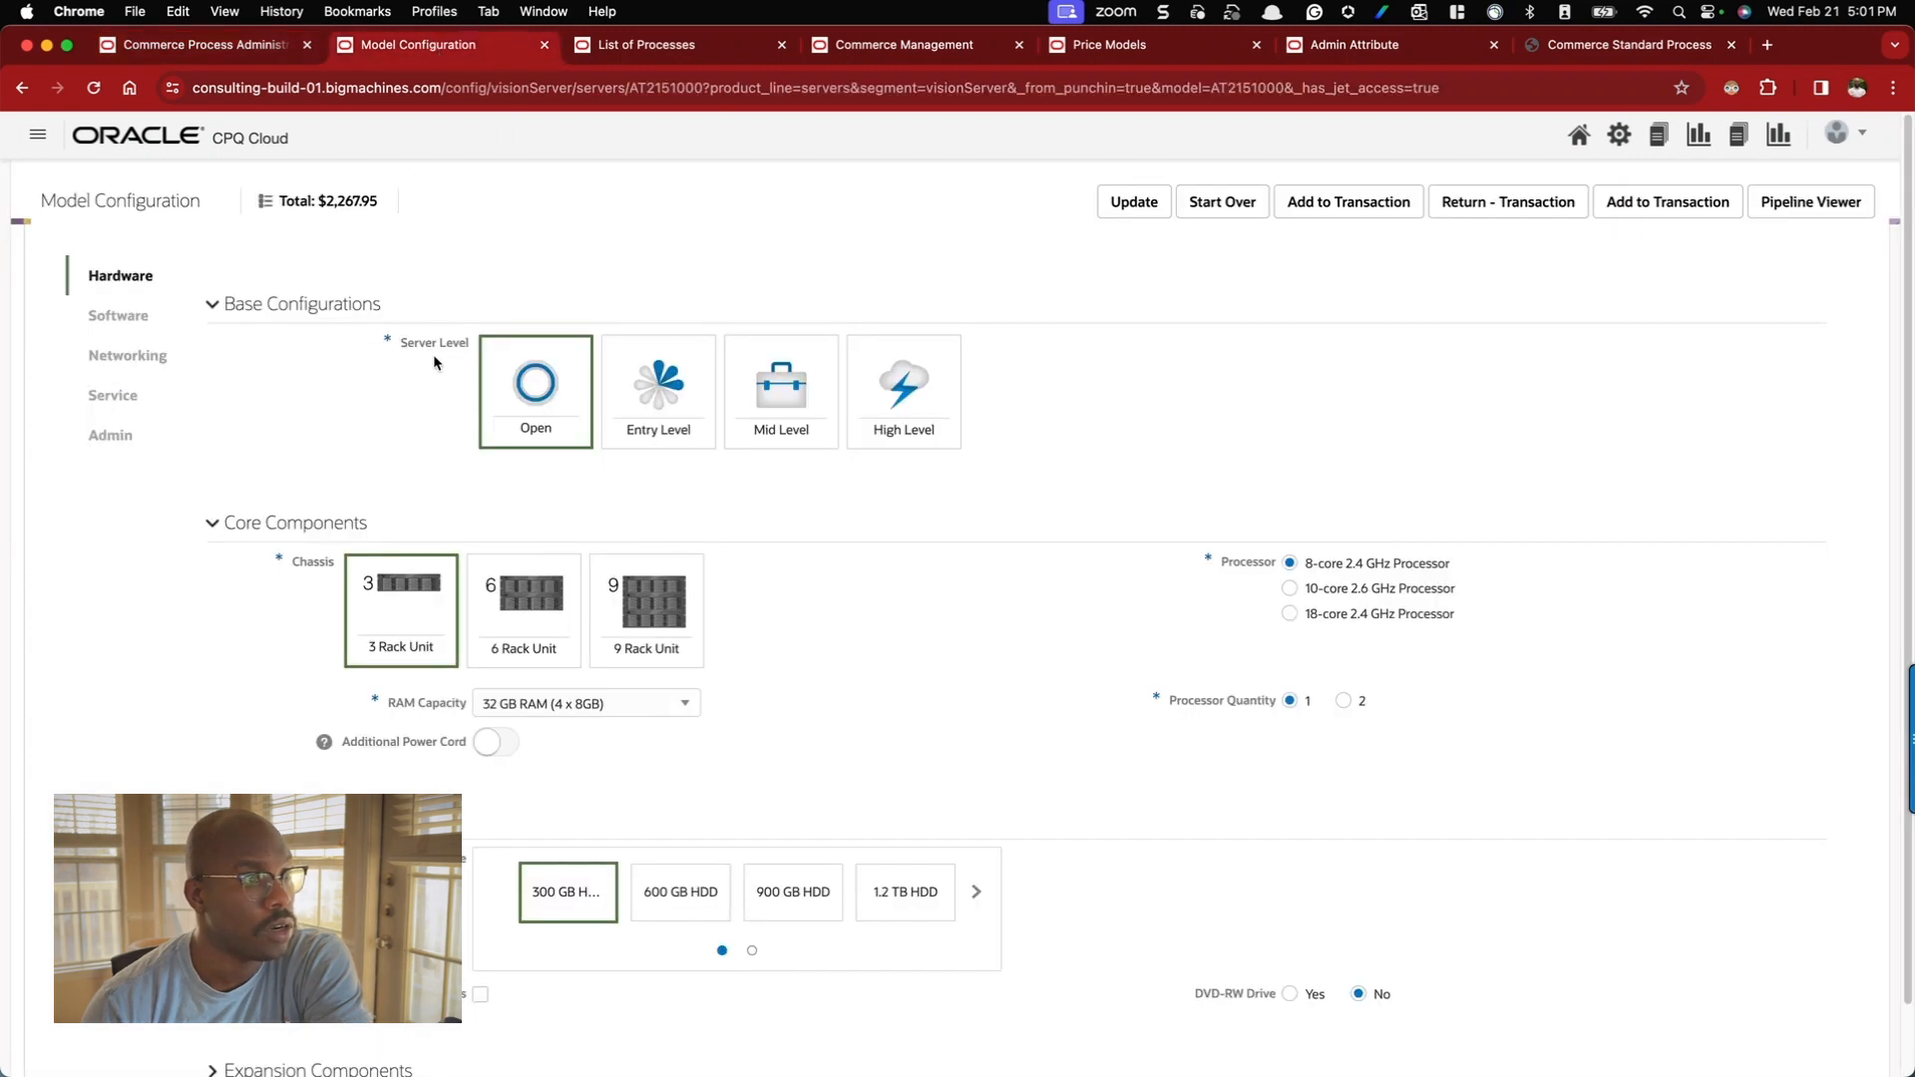
{"action": "left_click", "coordinate": [1363, 203]}
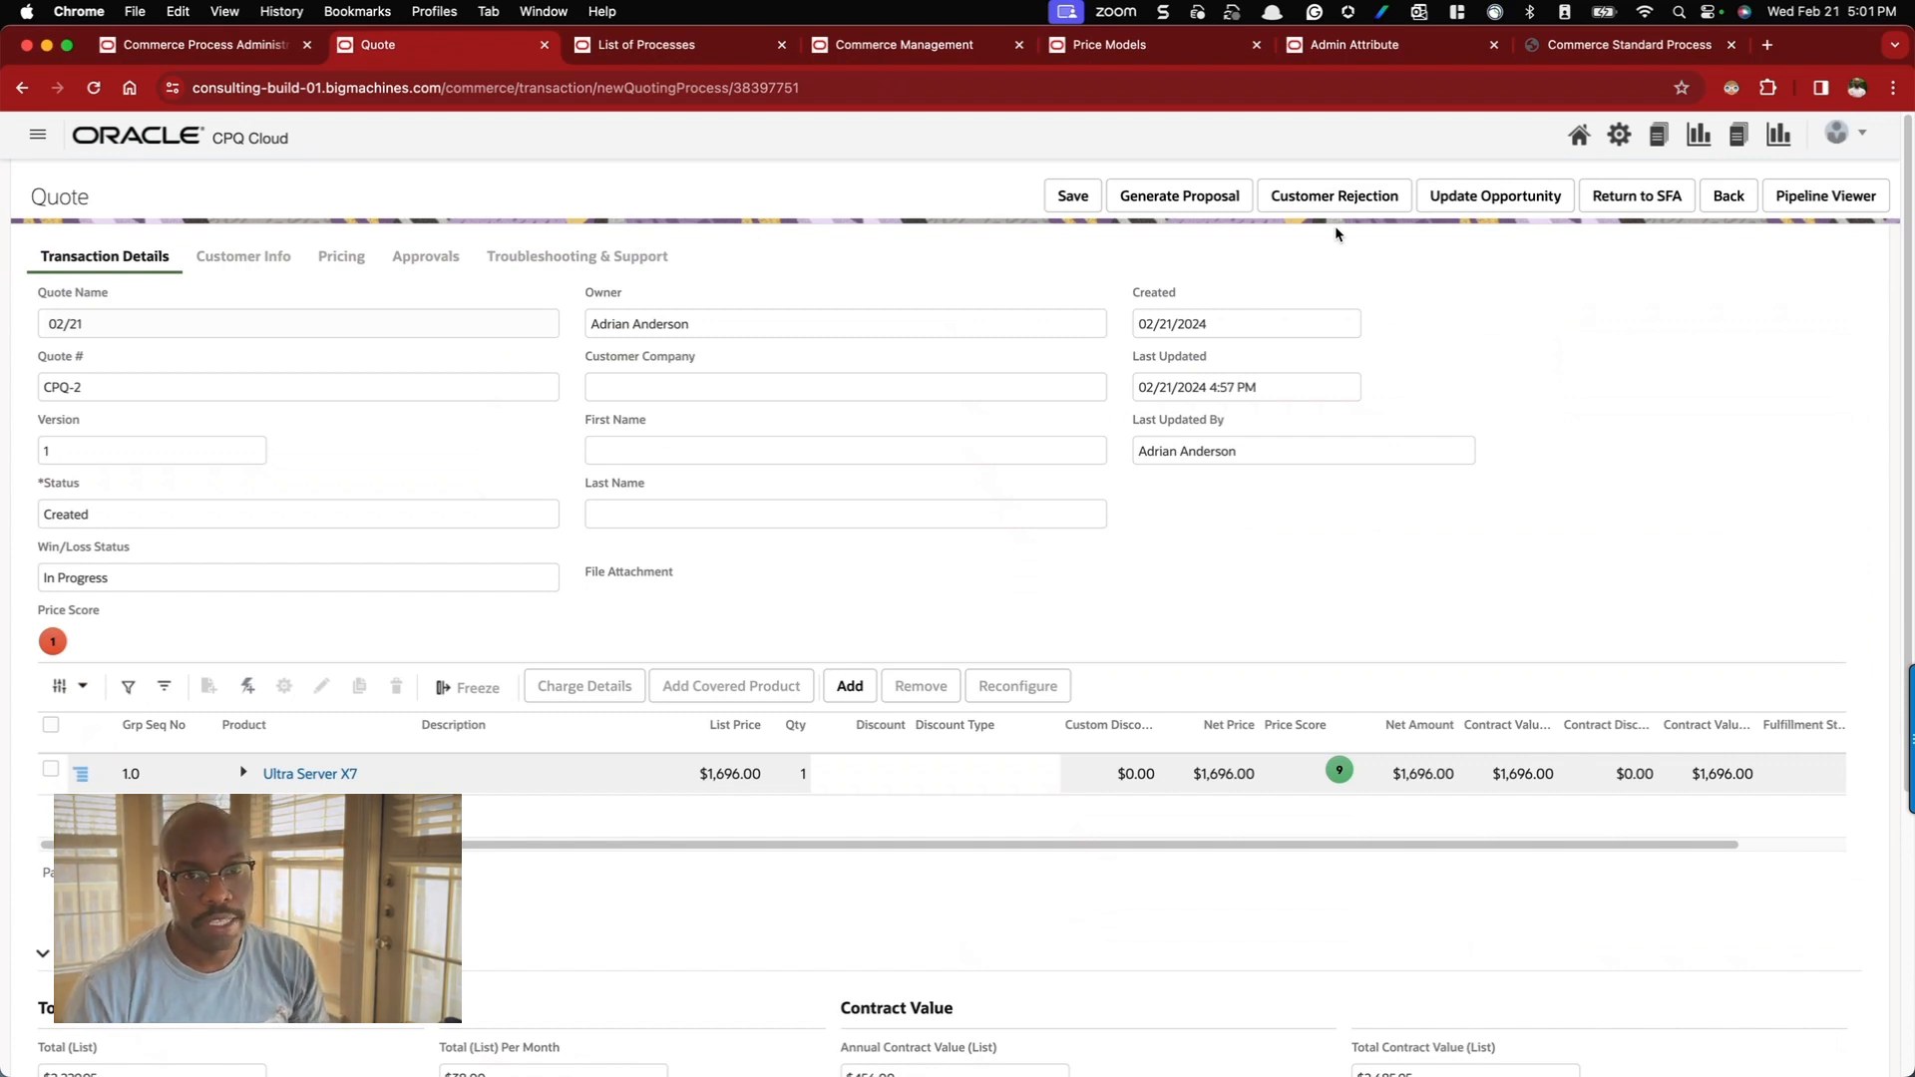
{"action": "left_click", "coordinate": [243, 774]}
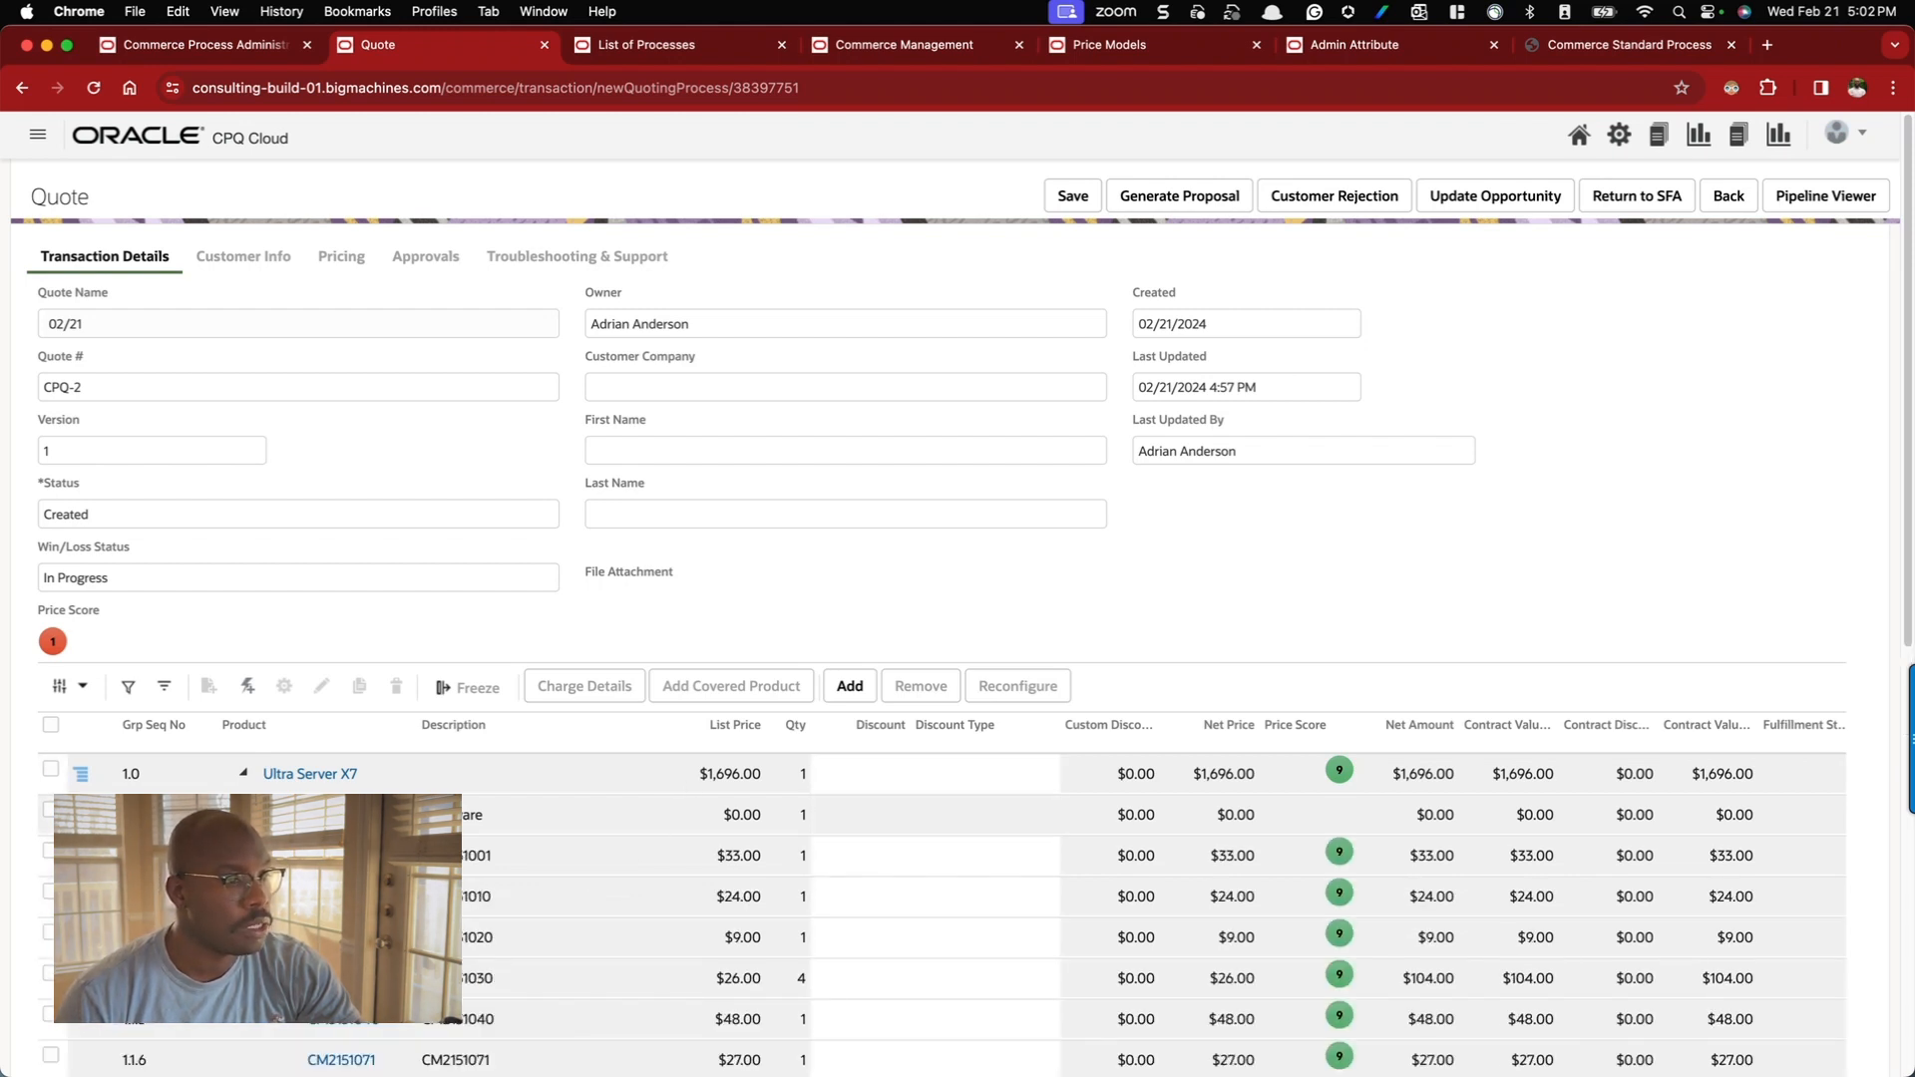
- Look over the Ultra Server X7 component lines and save the quote
{"action": "scroll", "coordinate": [746, 841], "scroll_direction": "down", "scroll_amount": 1}
{"action": "scroll", "coordinate": [745, 841], "scroll_direction": "up", "scroll_amount": 2}
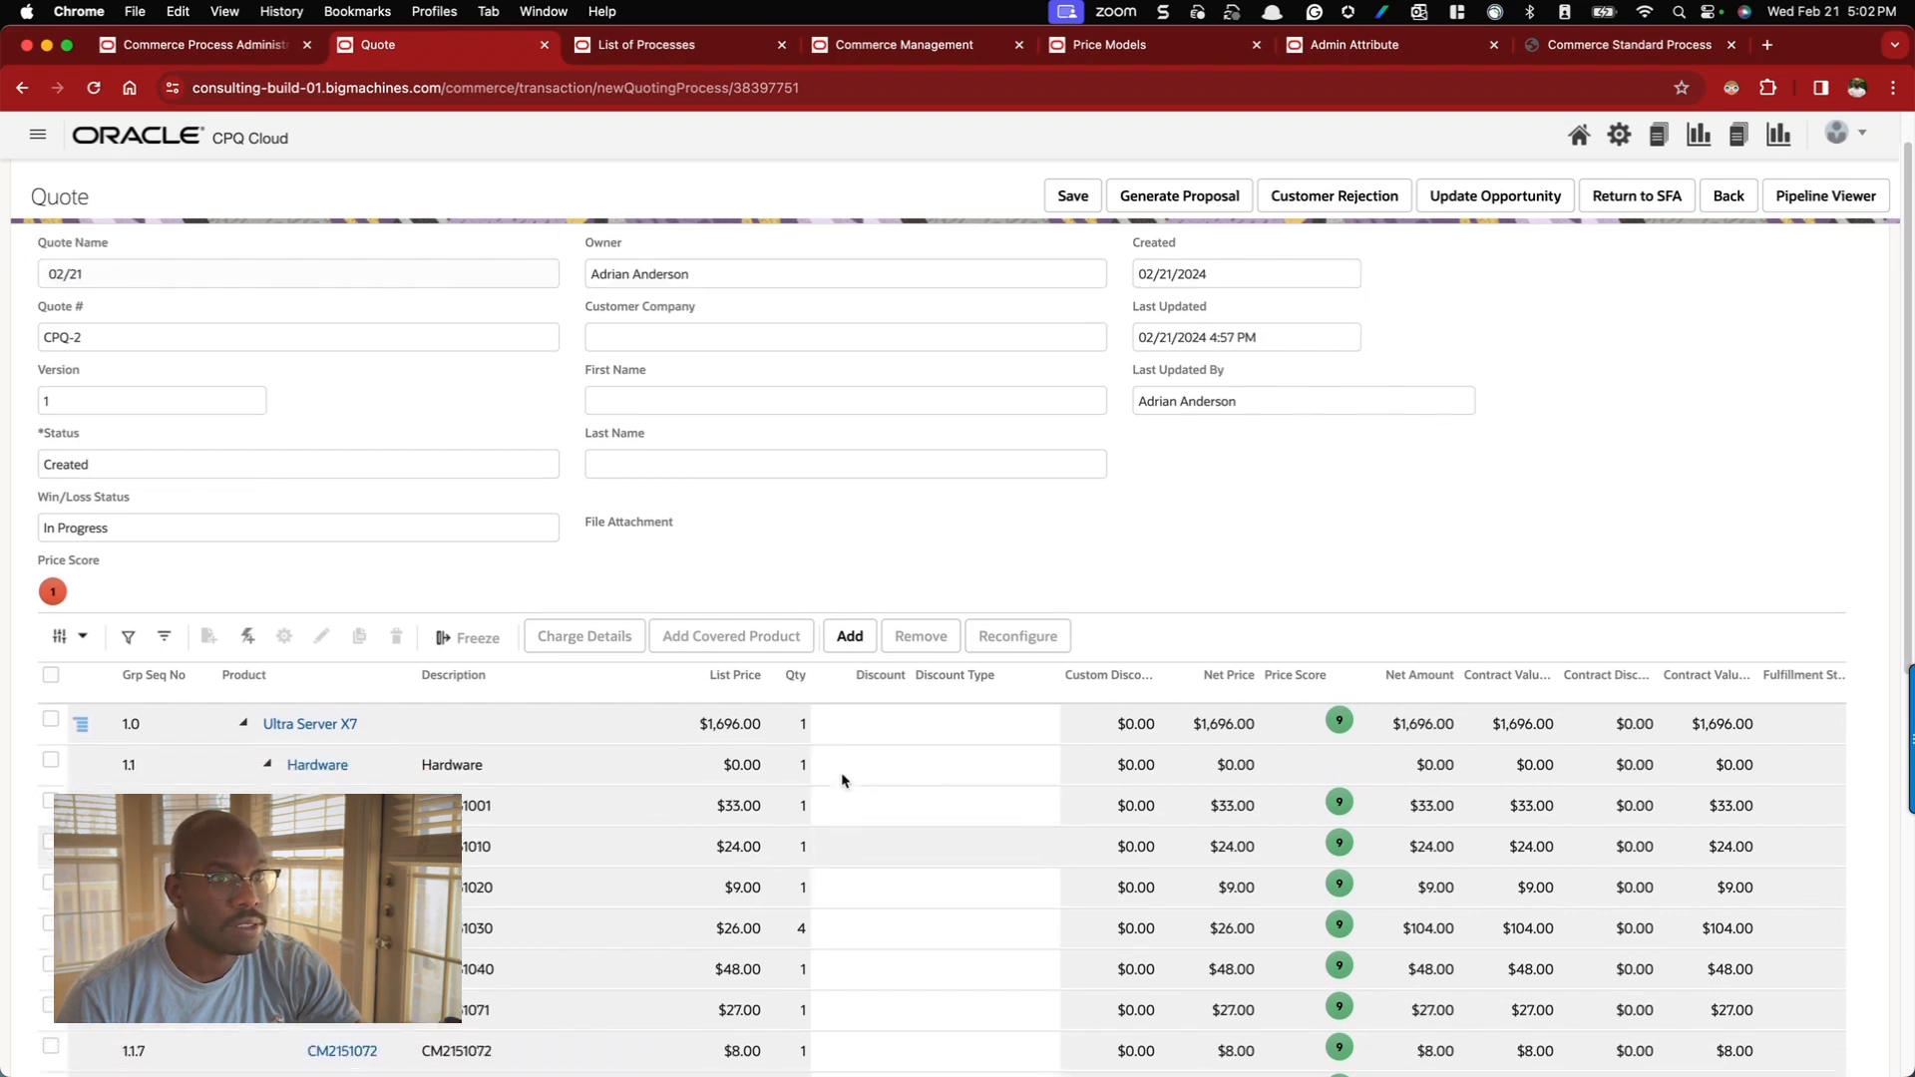
{"action": "scroll", "coordinate": [1021, 696], "scroll_direction": "down", "scroll_amount": 1}
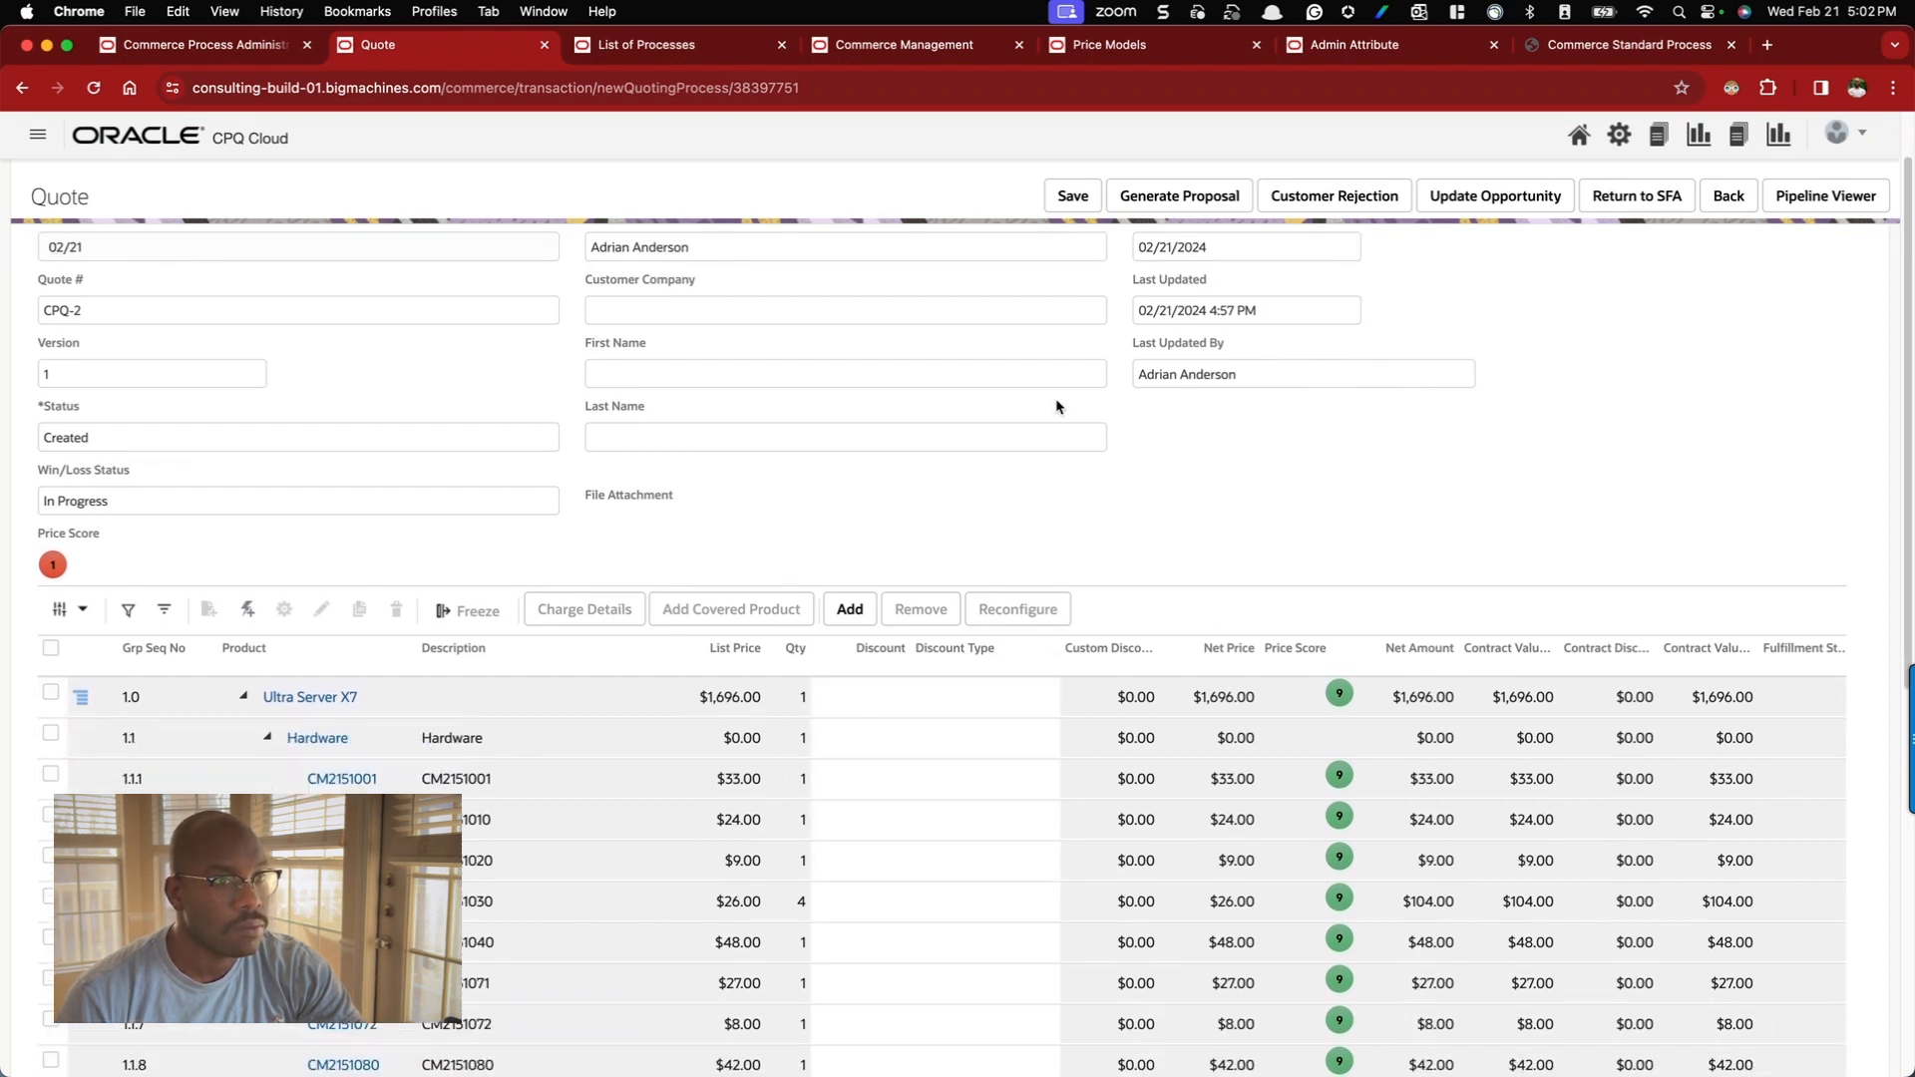
{"action": "left_click", "coordinate": [1070, 196]}
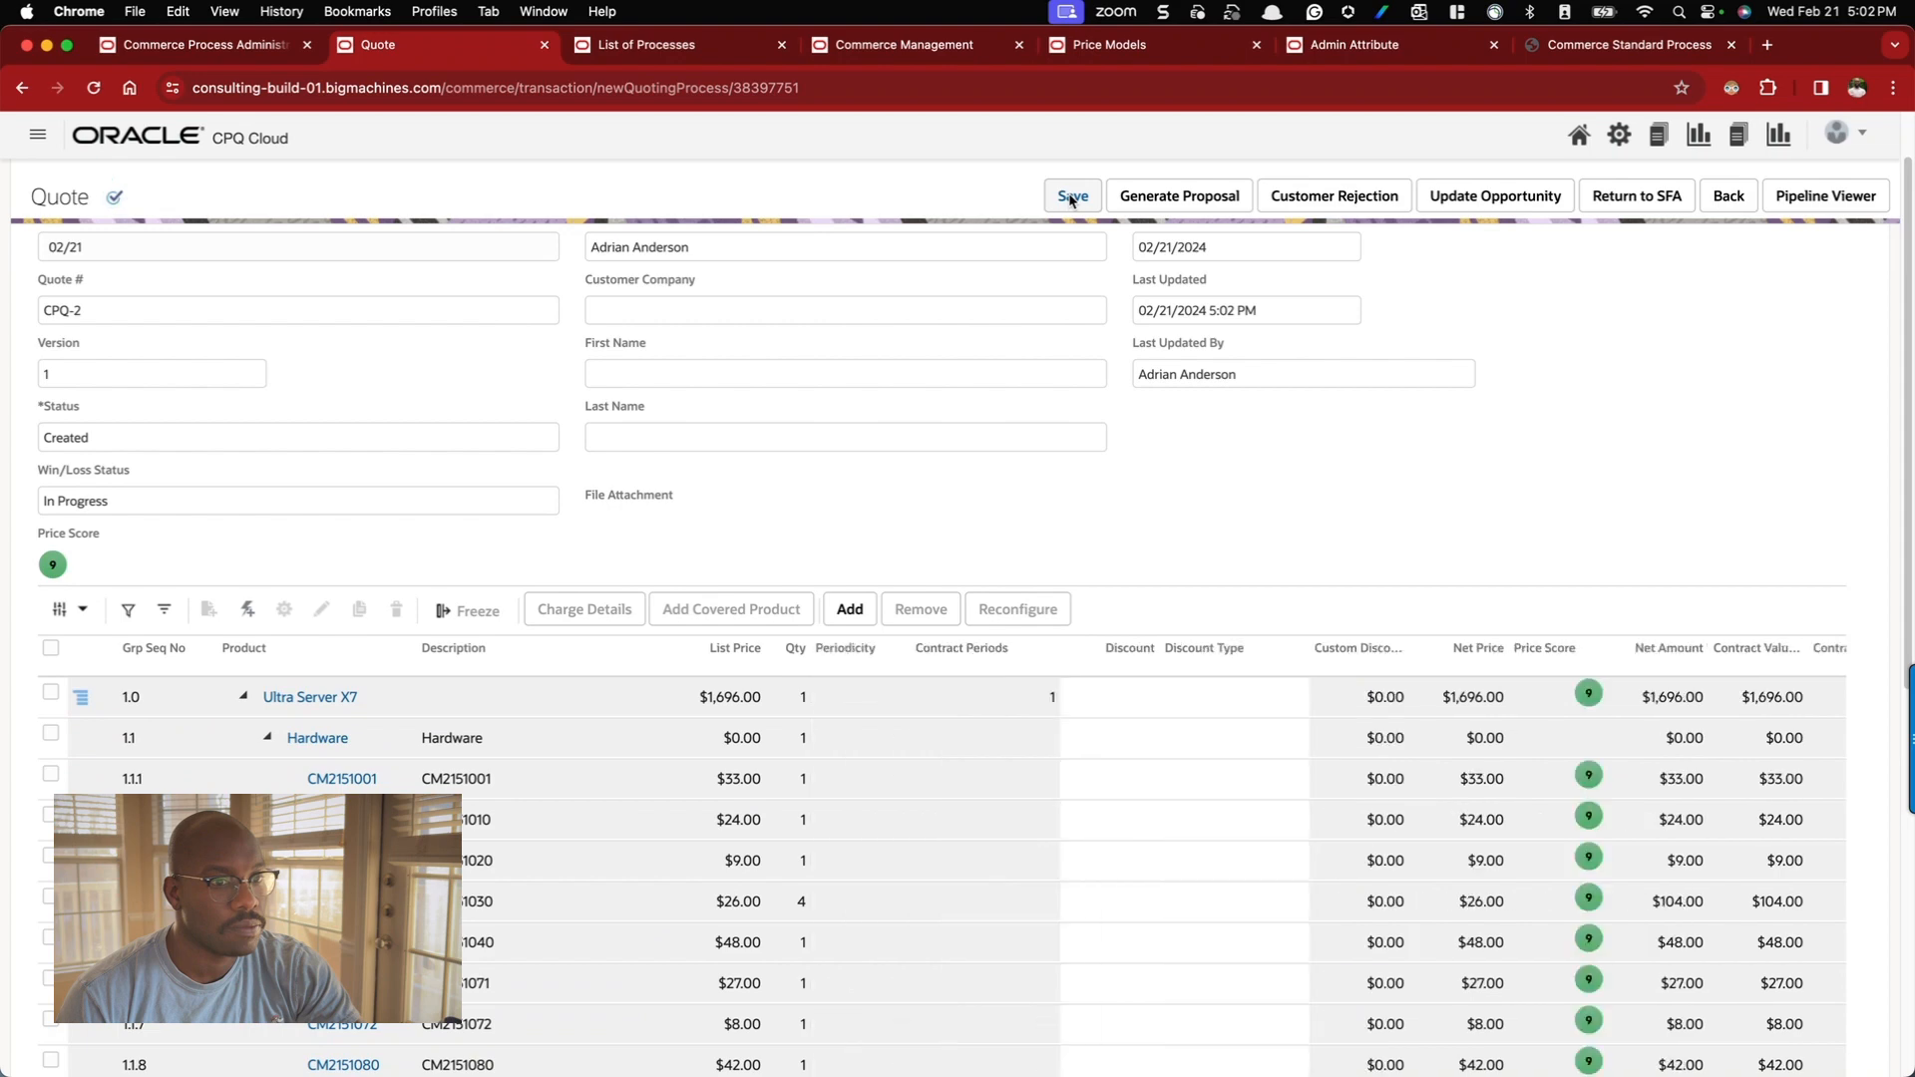
- Give the Ultra Server X7 line a discount of 25 with type Percent Off and save the quote
{"action": "scroll", "coordinate": [1093, 557], "scroll_direction": "down", "scroll_amount": 1}
{"action": "scroll", "coordinate": [1093, 556], "scroll_direction": "down", "scroll_amount": 1}
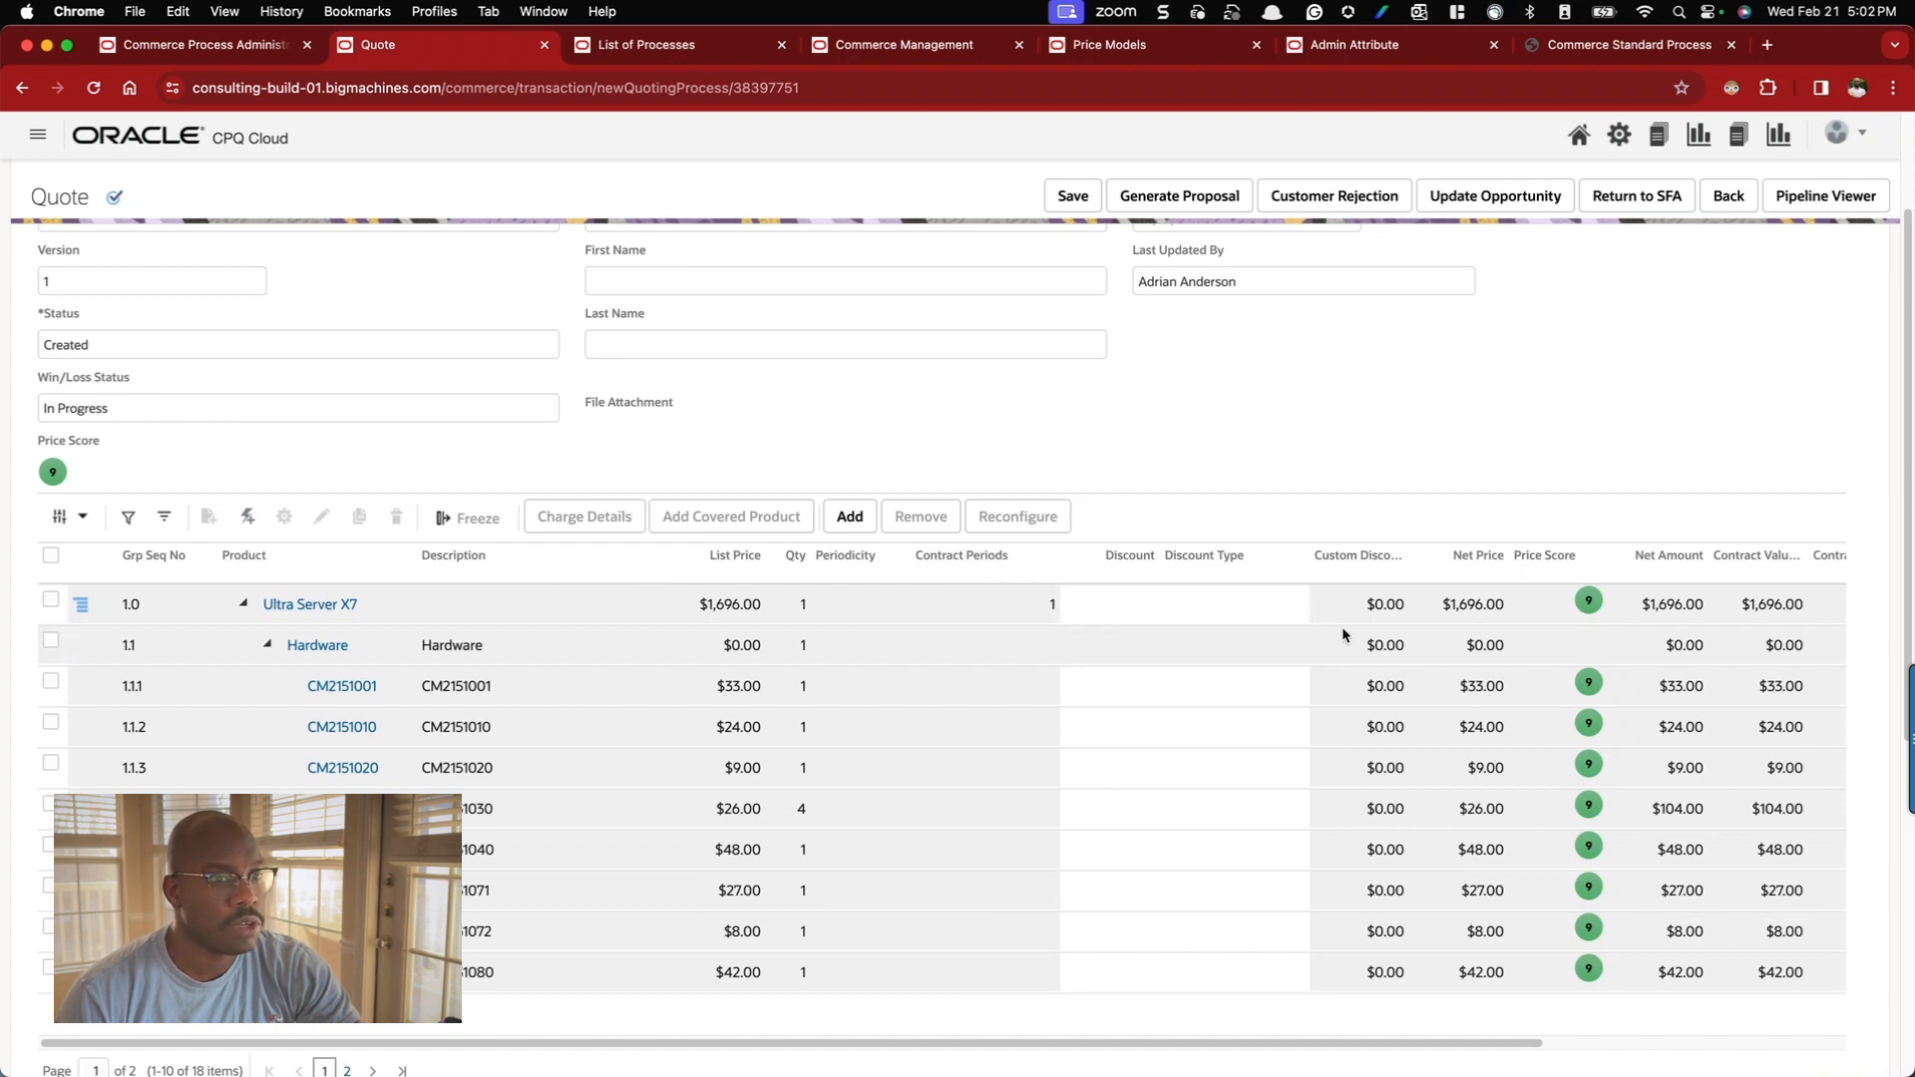
{"action": "scroll", "coordinate": [1351, 868], "scroll_direction": "right", "scroll_amount": 1}
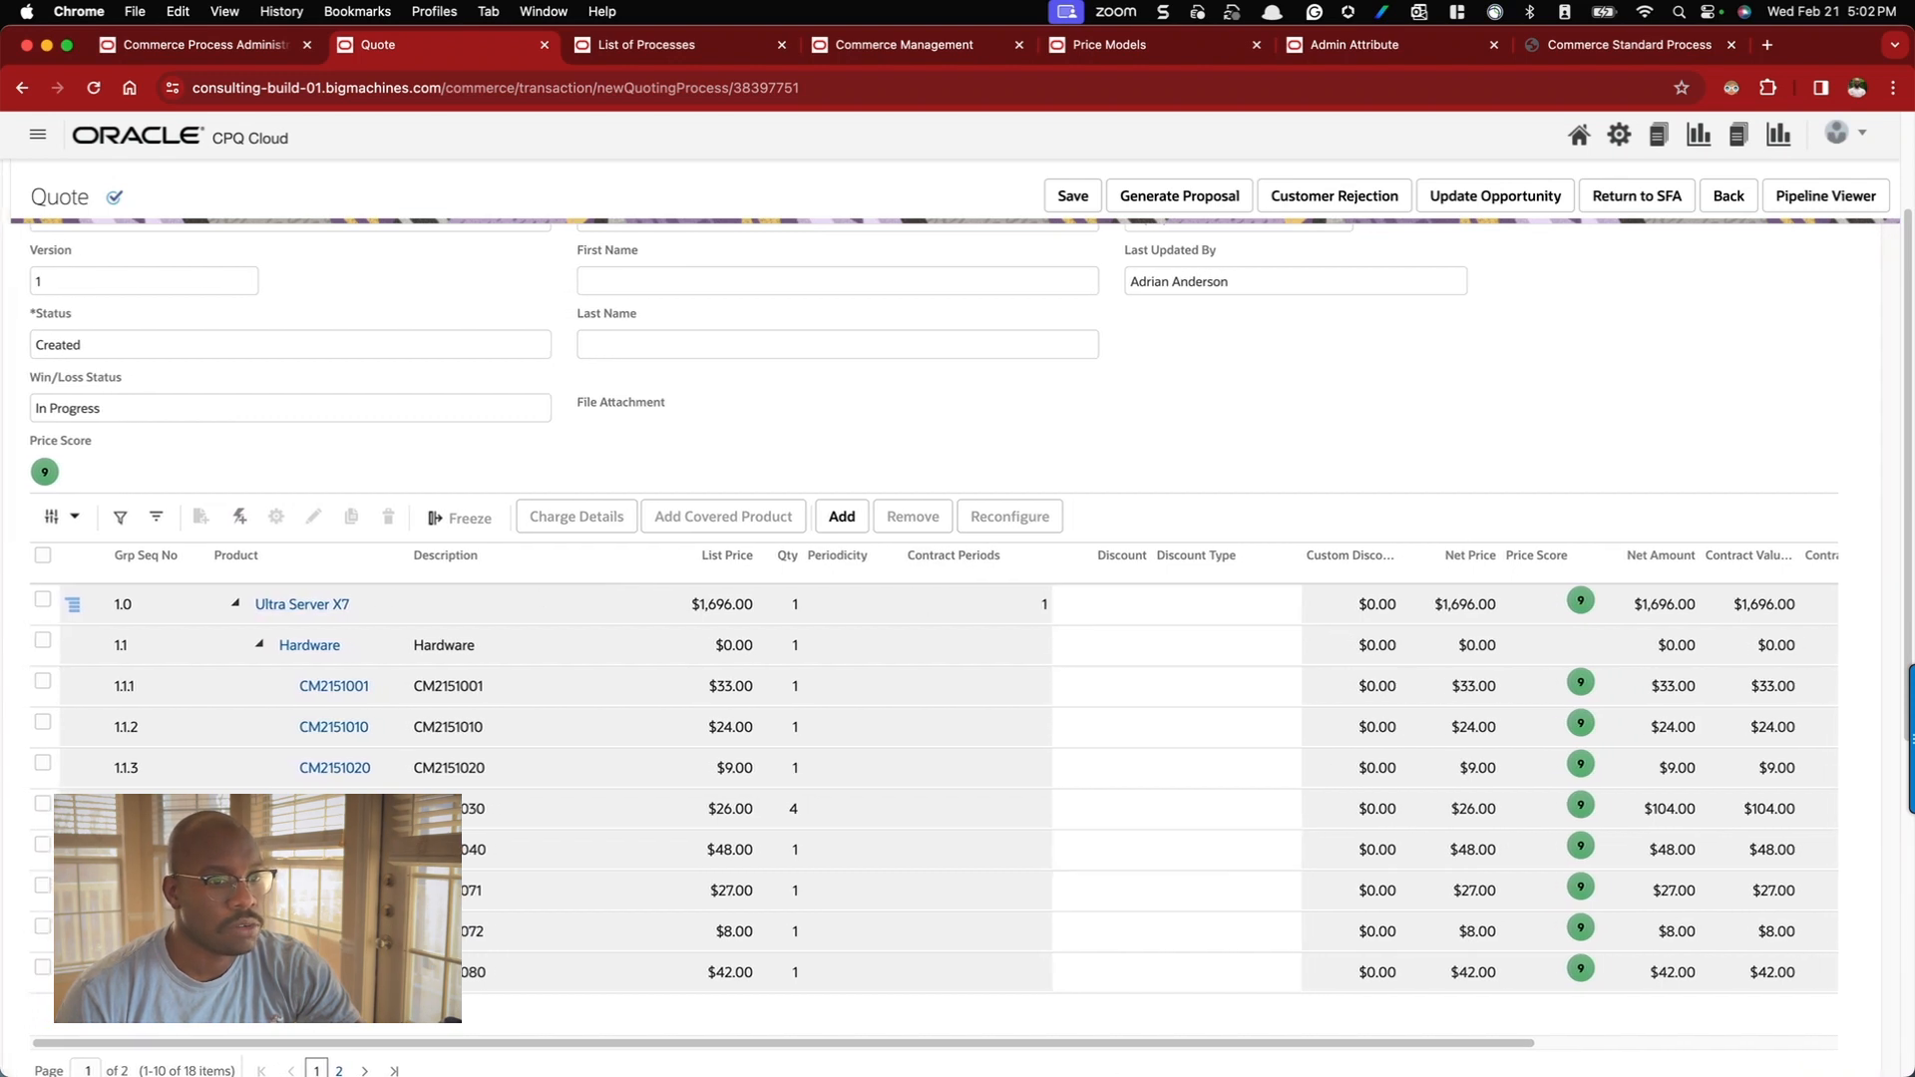
{"action": "left_click_drag", "start_coordinate": [1119, 1044], "coordinate": [1315, 1045]}
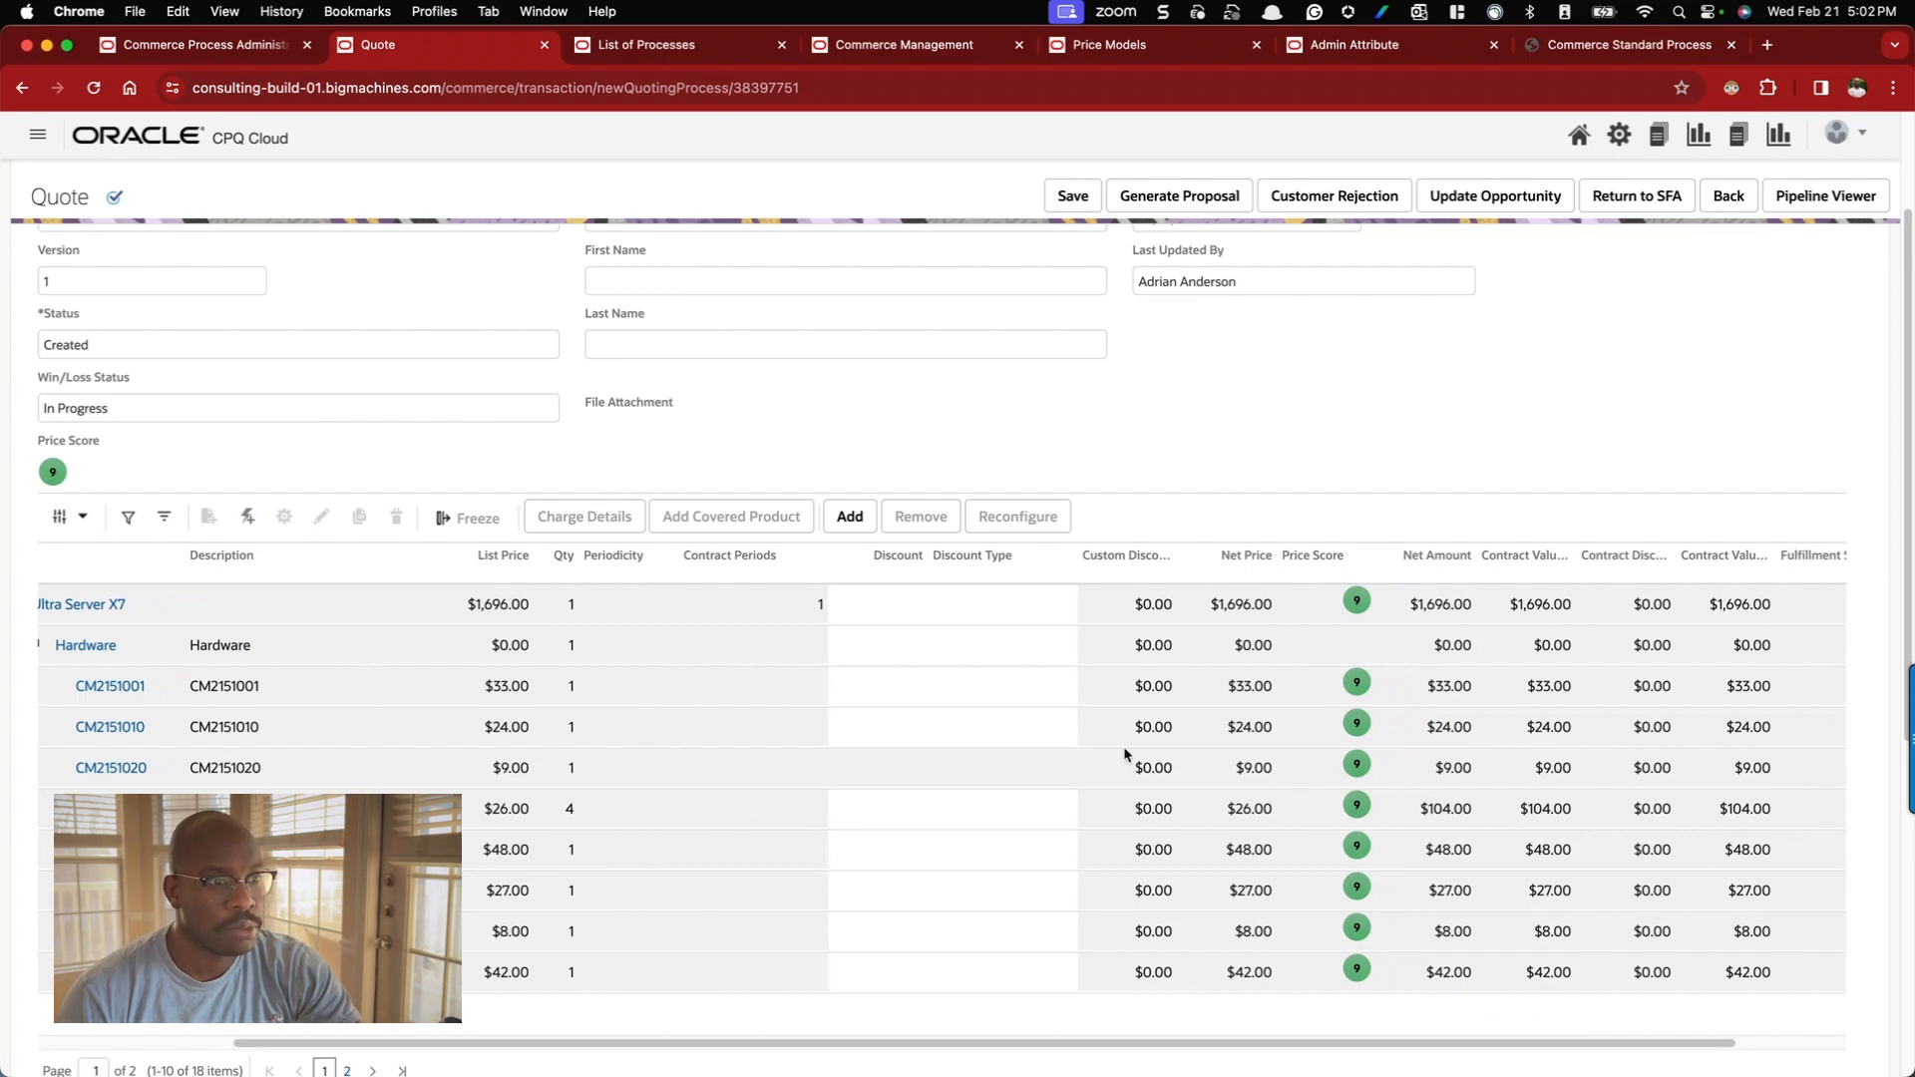
{"action": "left_click", "coordinate": [880, 616]}
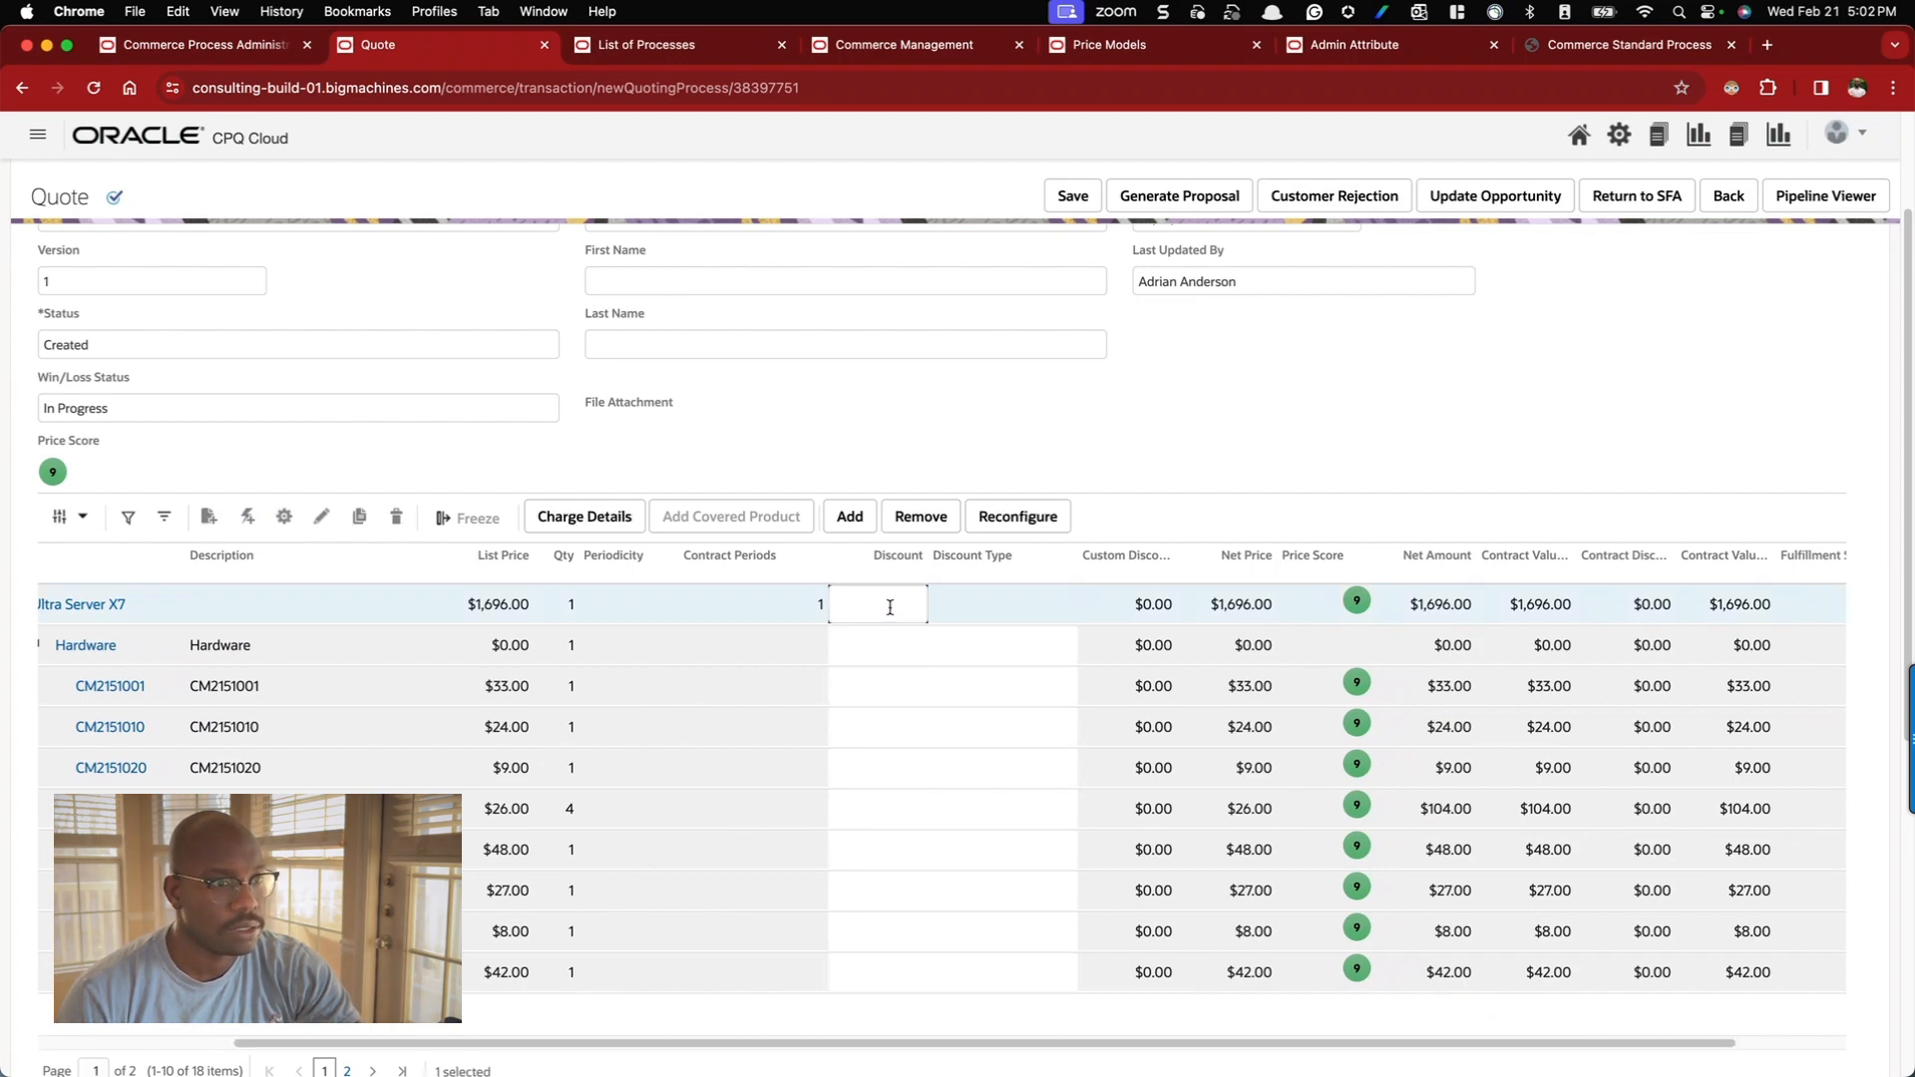
{"action": "type", "text": "25"}
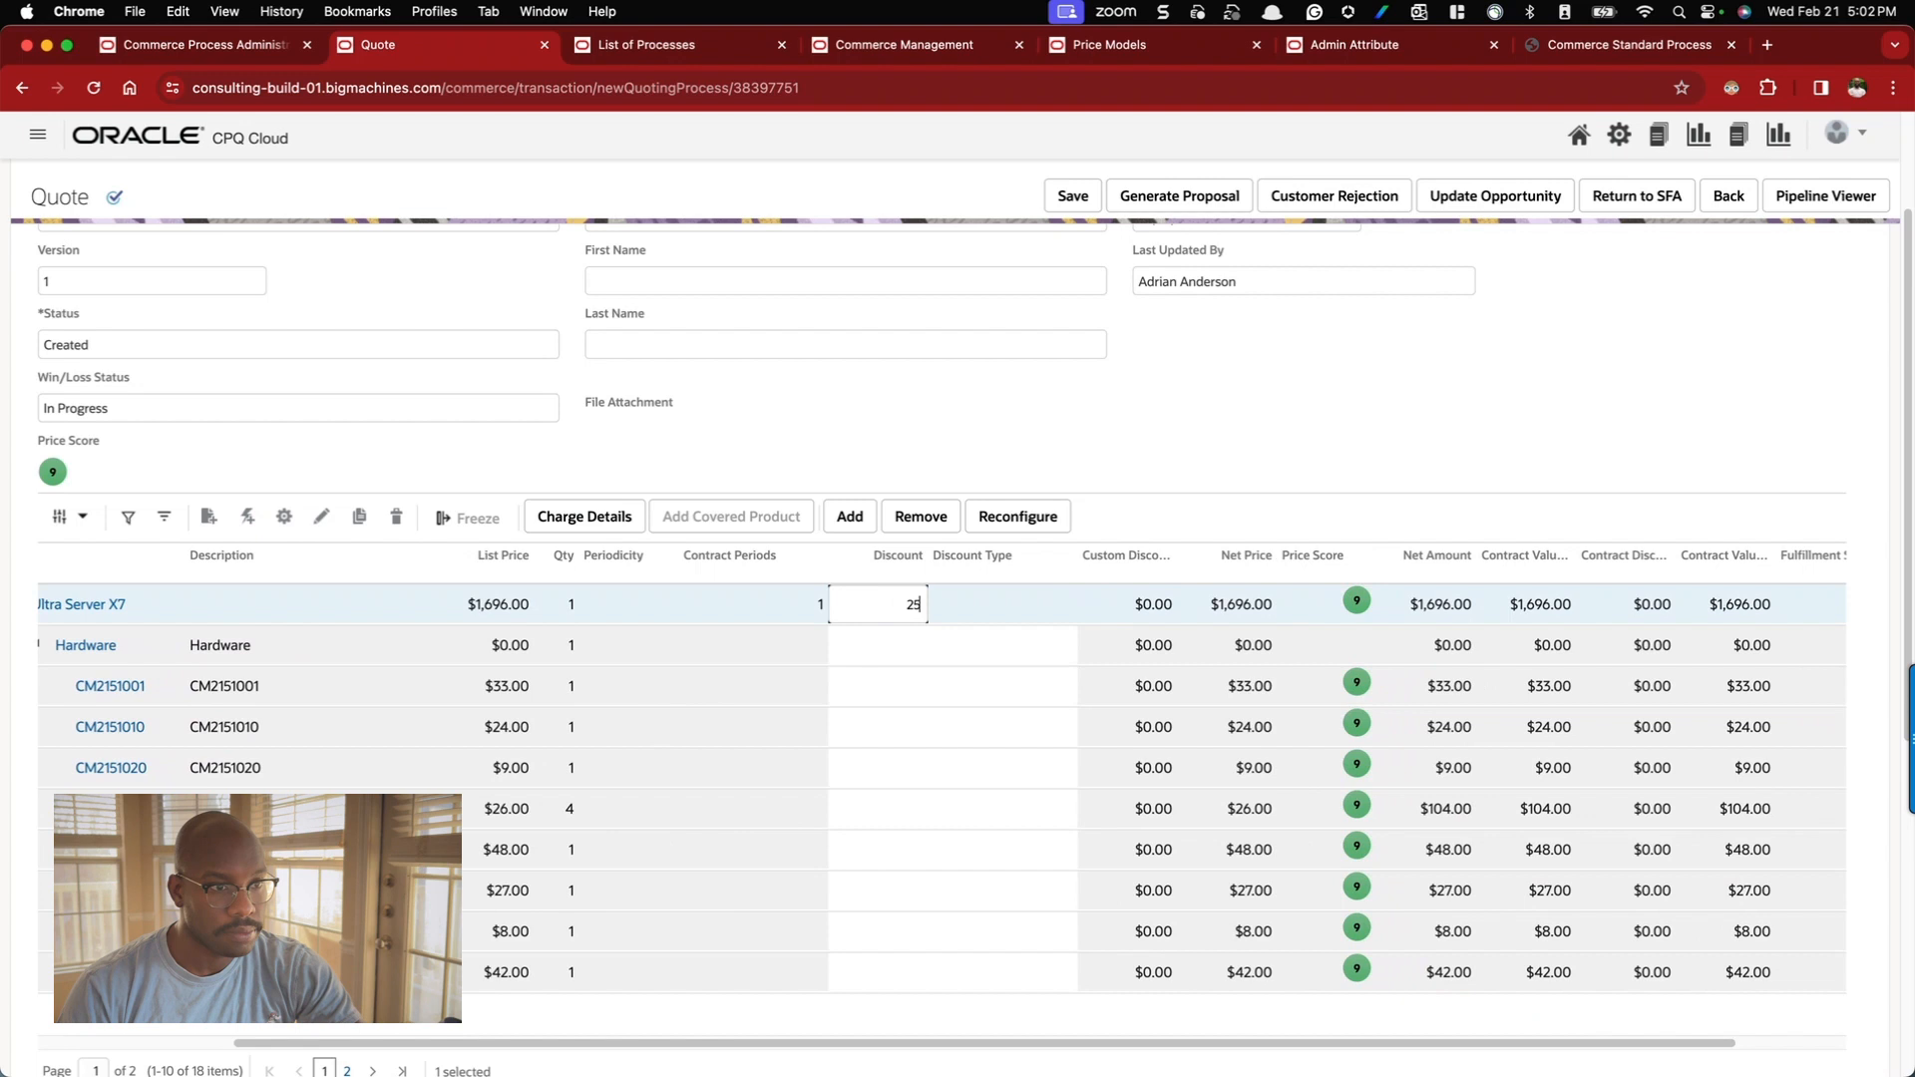
{"action": "left_click", "coordinate": [1038, 619]}
{"action": "left_click", "coordinate": [1060, 611]}
{"action": "left_click", "coordinate": [994, 663]}
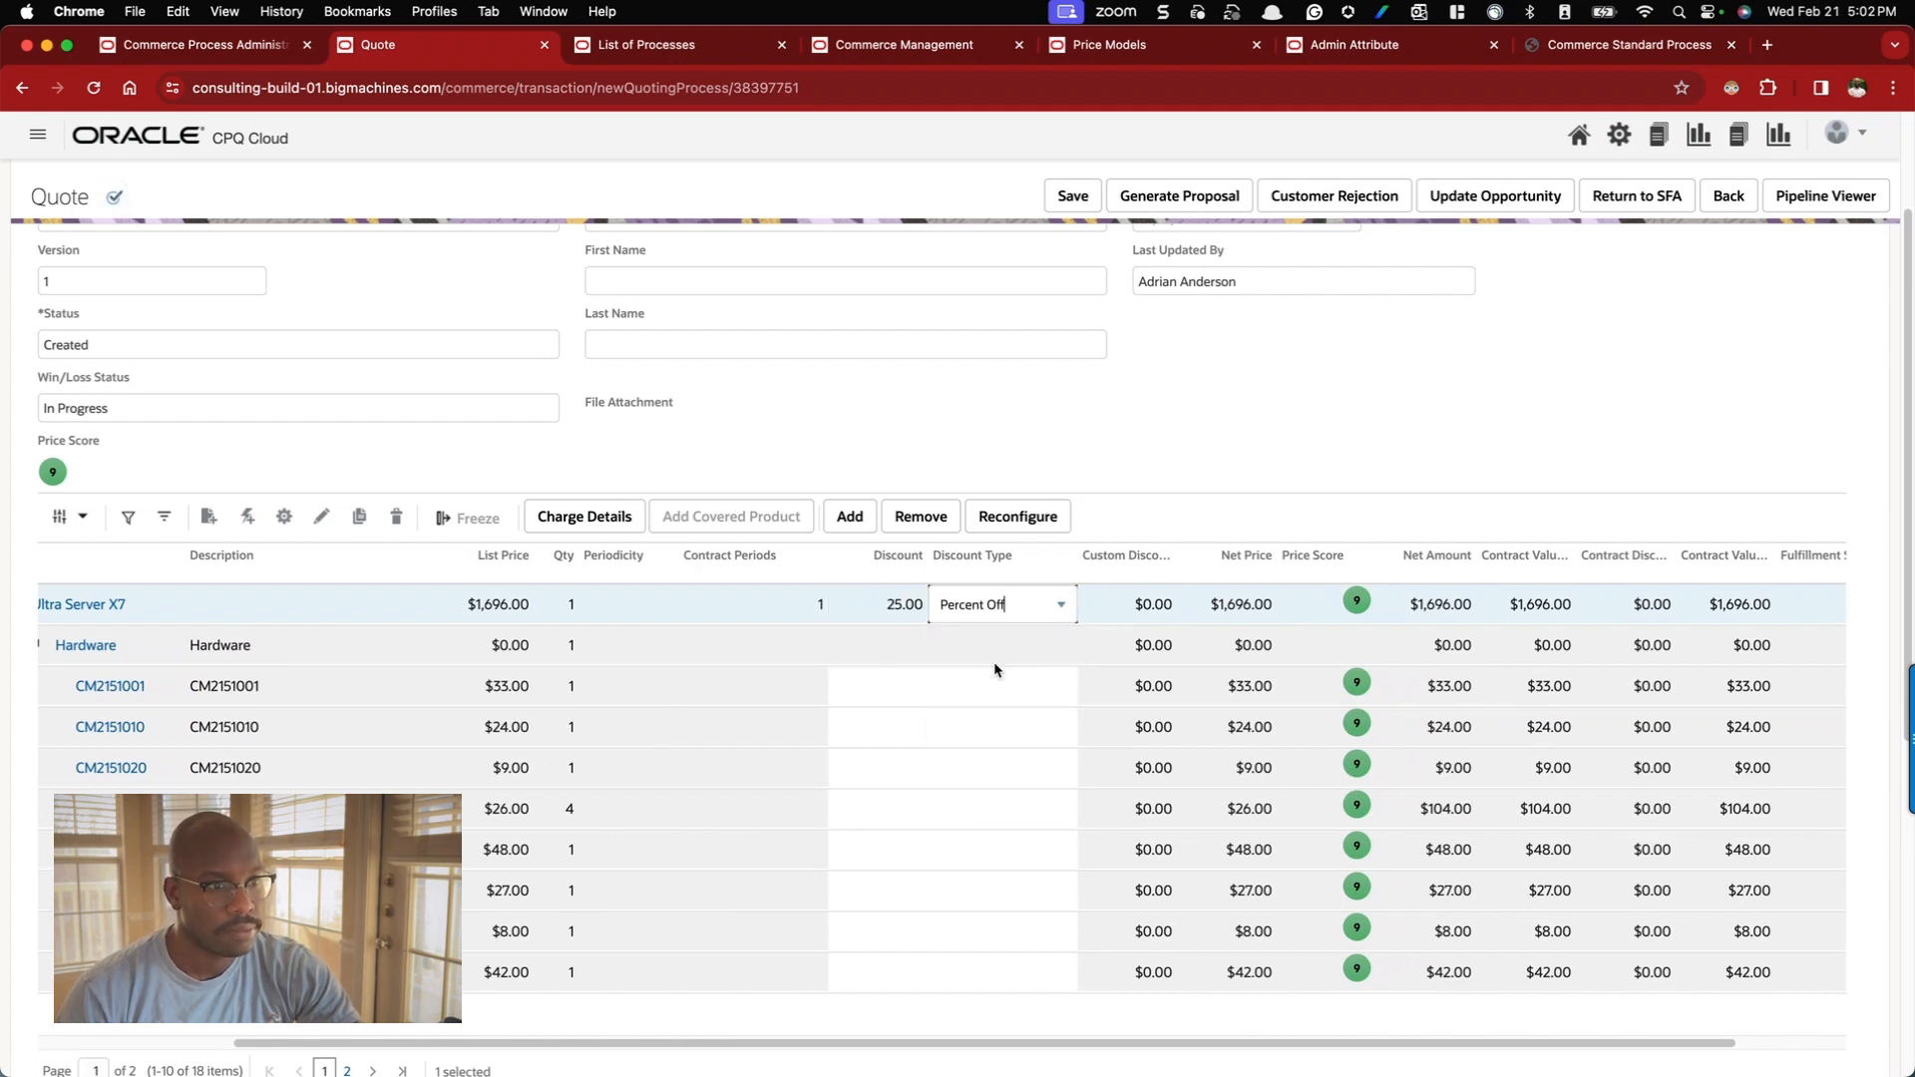
{"action": "left_click", "coordinate": [1064, 197]}
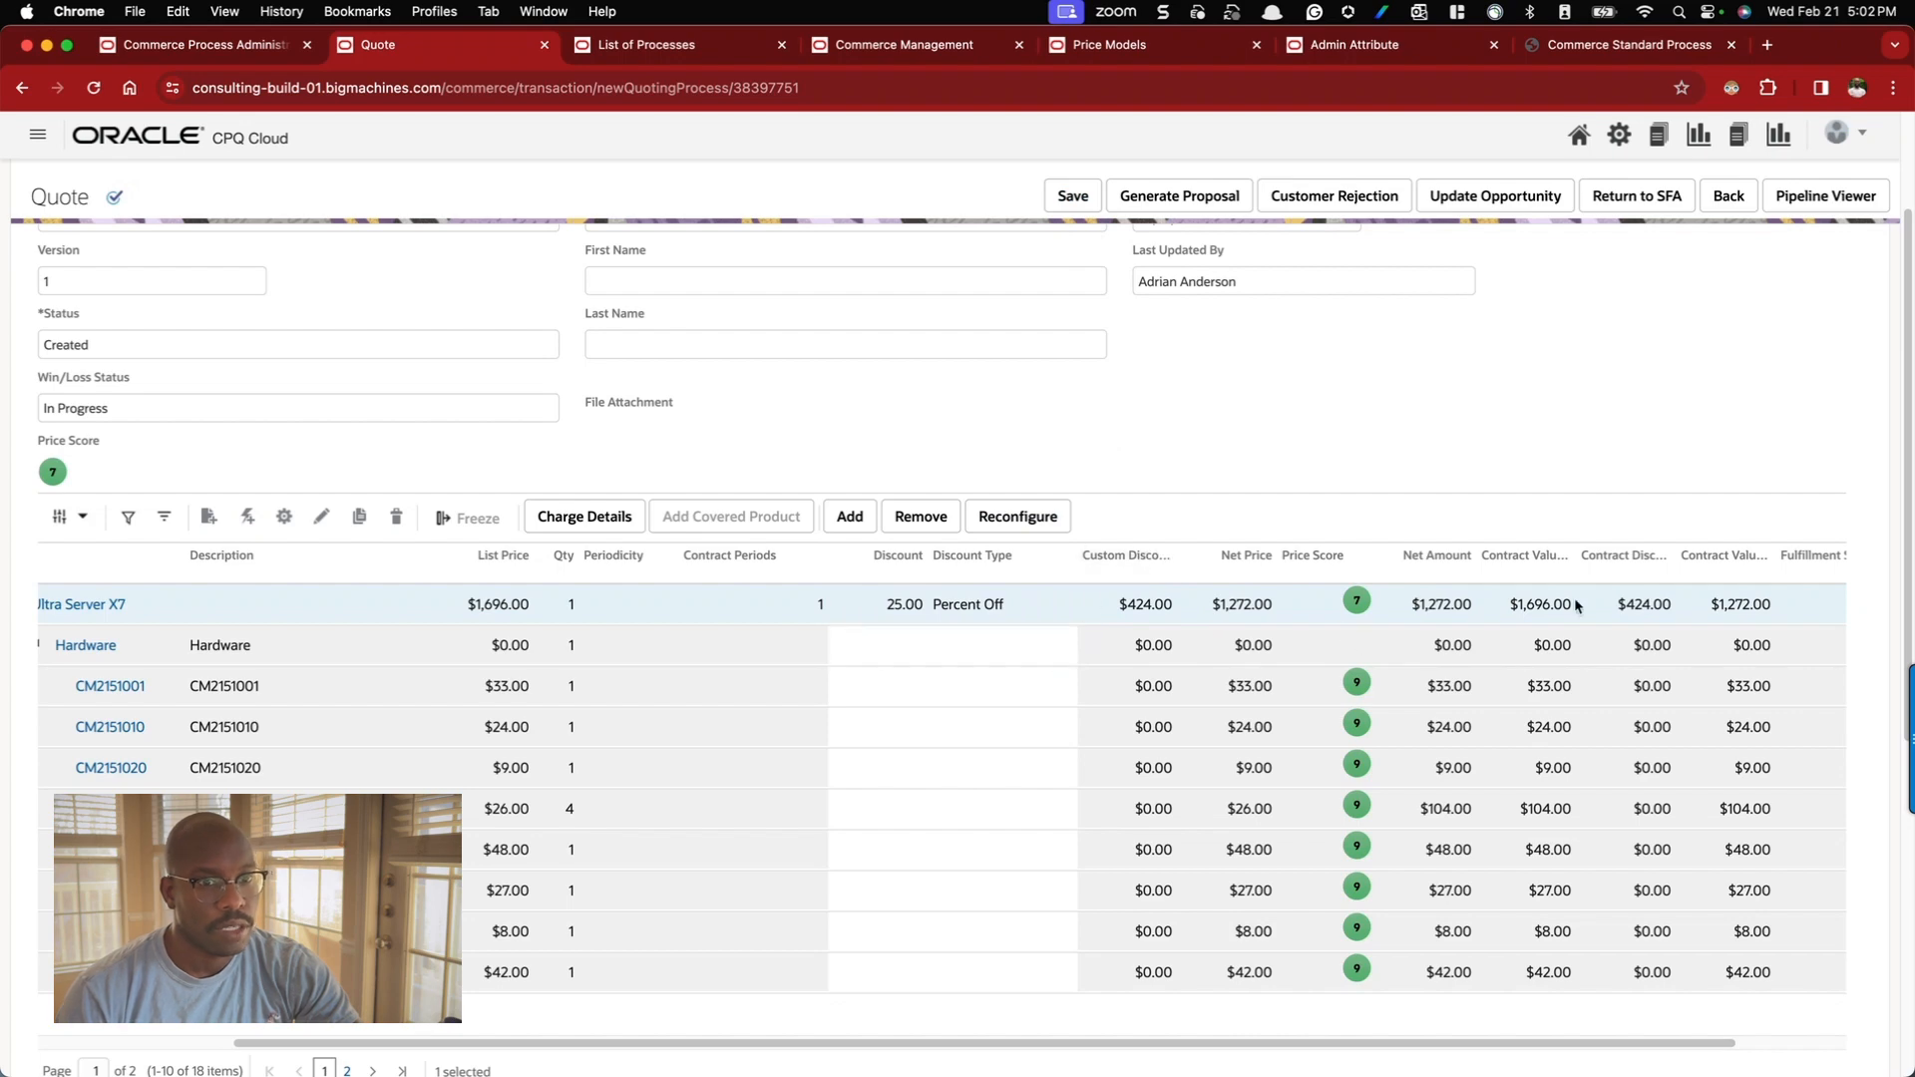
- Review the discounted line's amounts, the quote and contract totals, and the customer information and pricing details
{"action": "left_click_drag", "start_coordinate": [1322, 1043], "coordinate": [1472, 1053]}
{"action": "scroll", "coordinate": [1191, 533], "scroll_direction": "down", "scroll_amount": 6}
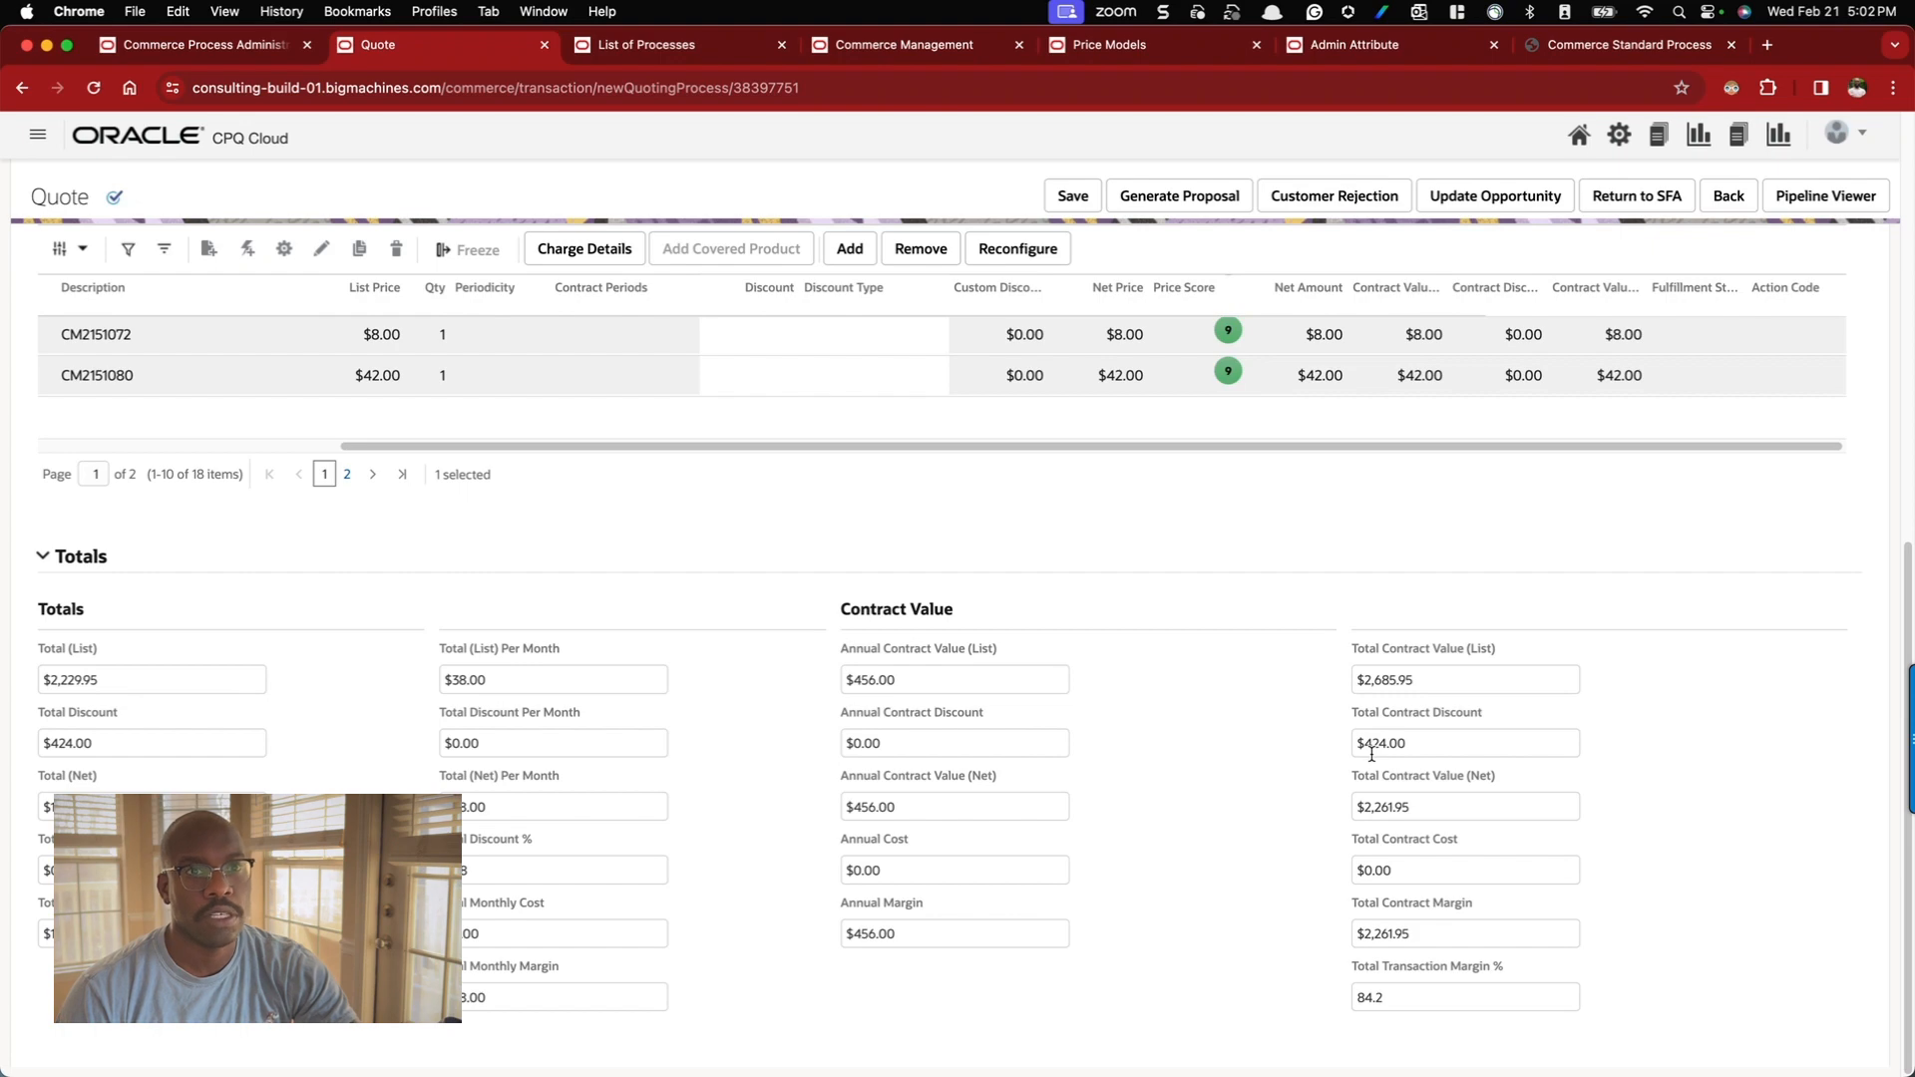
{"action": "scroll", "coordinate": [1248, 757], "scroll_direction": "up", "scroll_amount": 3}
{"action": "scroll", "coordinate": [1248, 757], "scroll_direction": "up", "scroll_amount": 5}
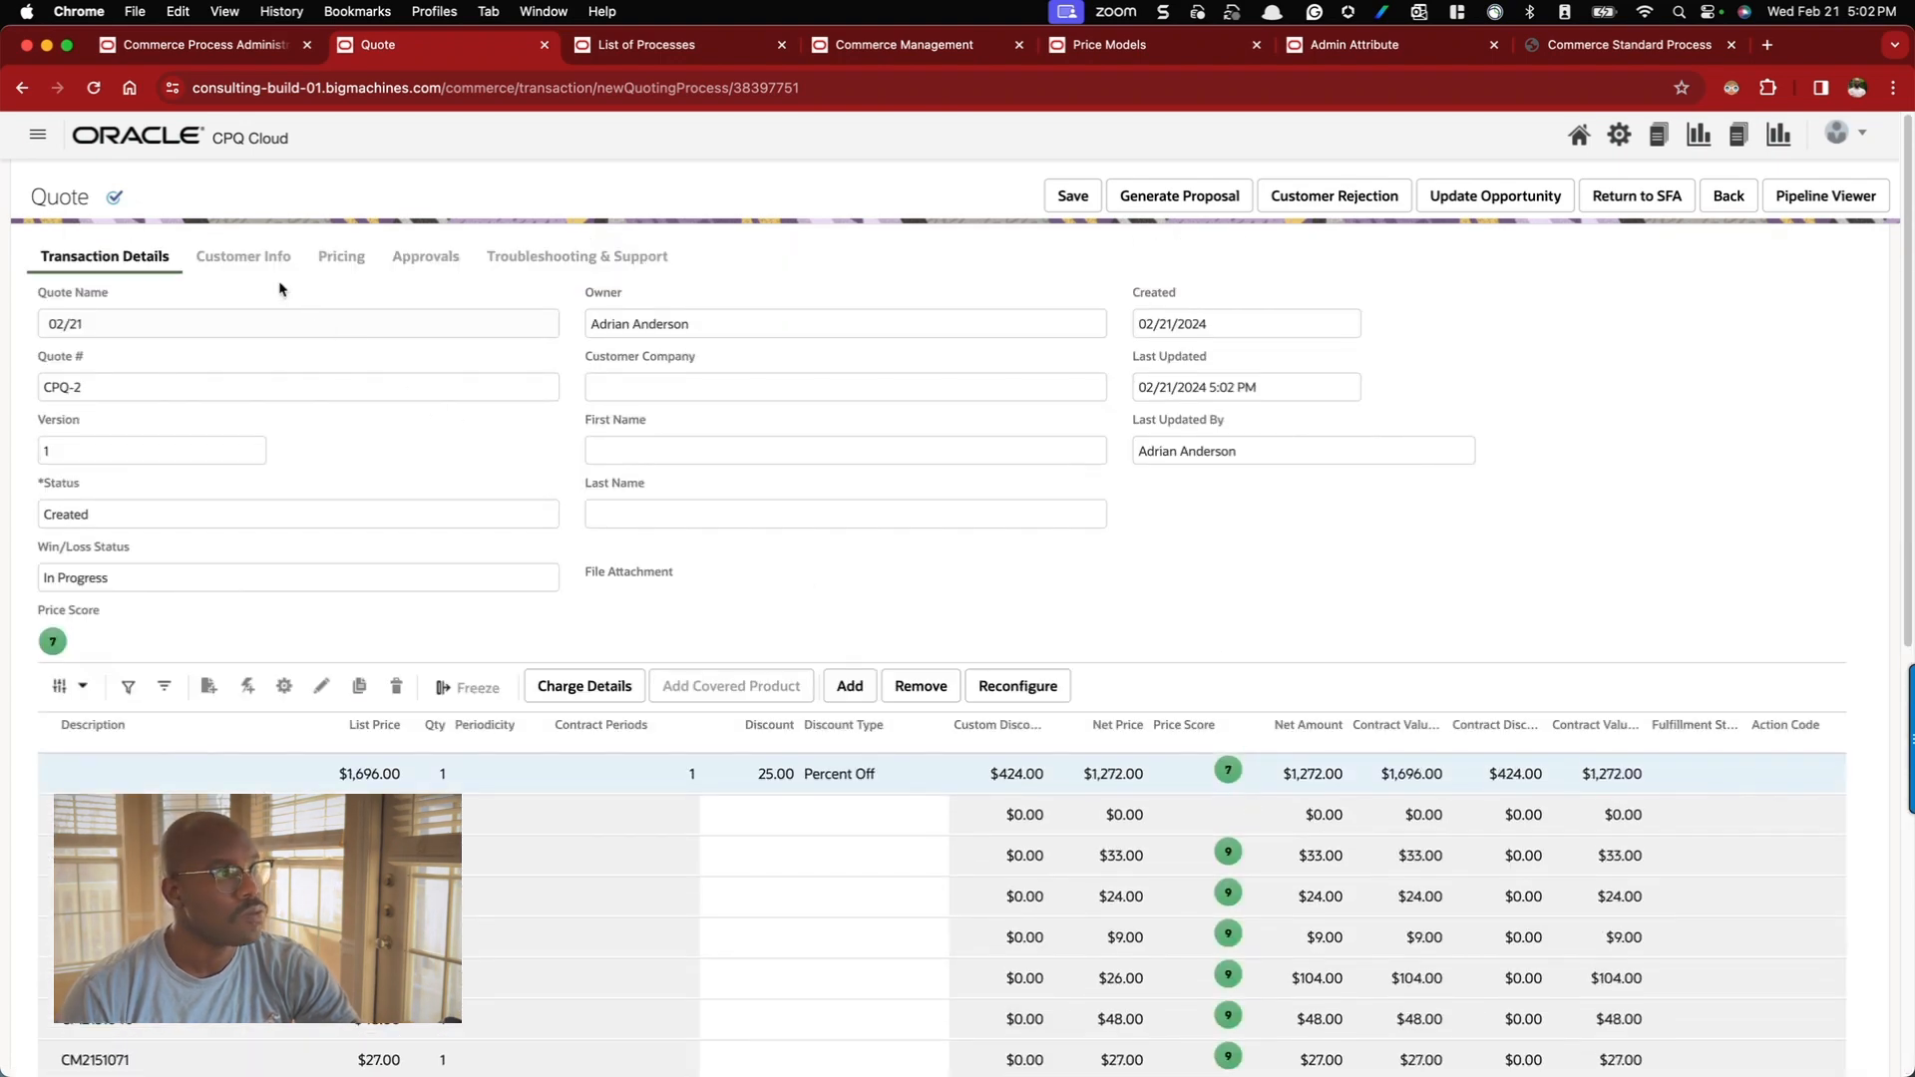
{"action": "left_click", "coordinate": [245, 257]}
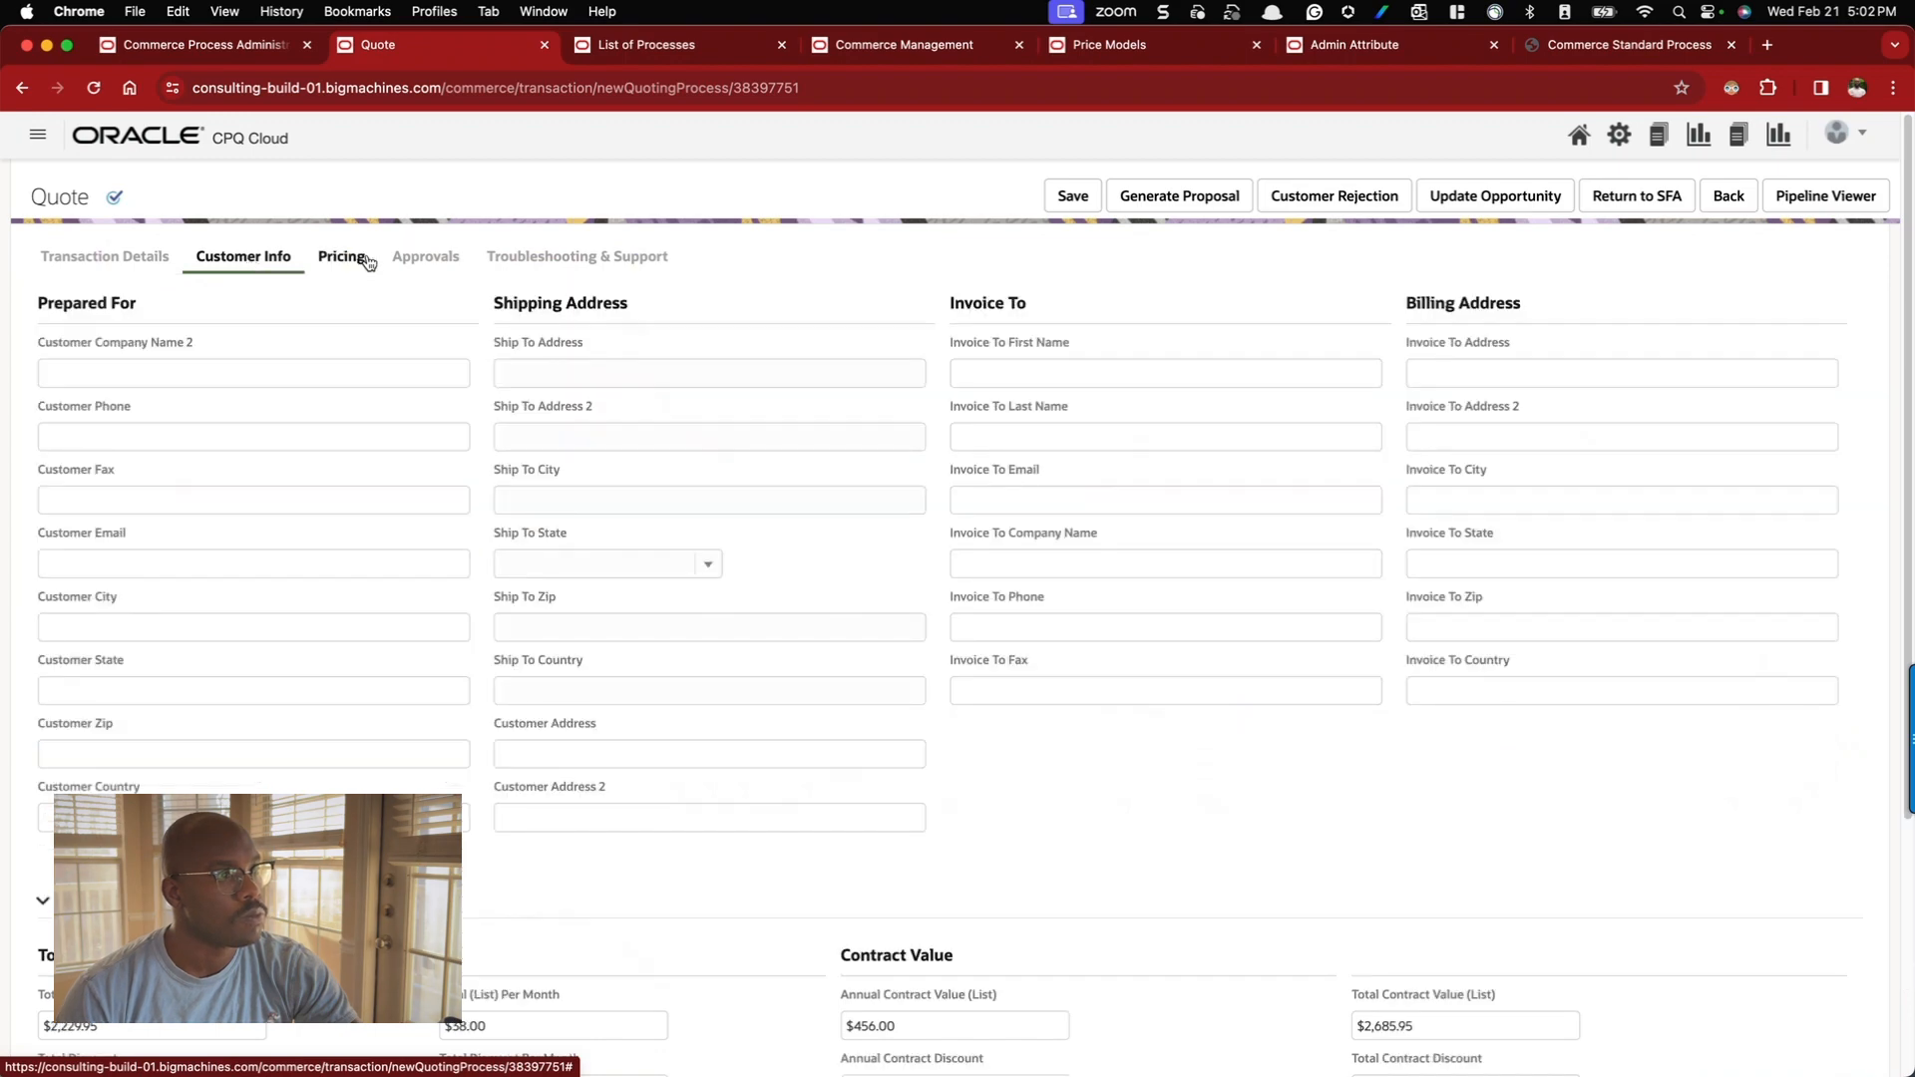
{"action": "left_click", "coordinate": [365, 261]}
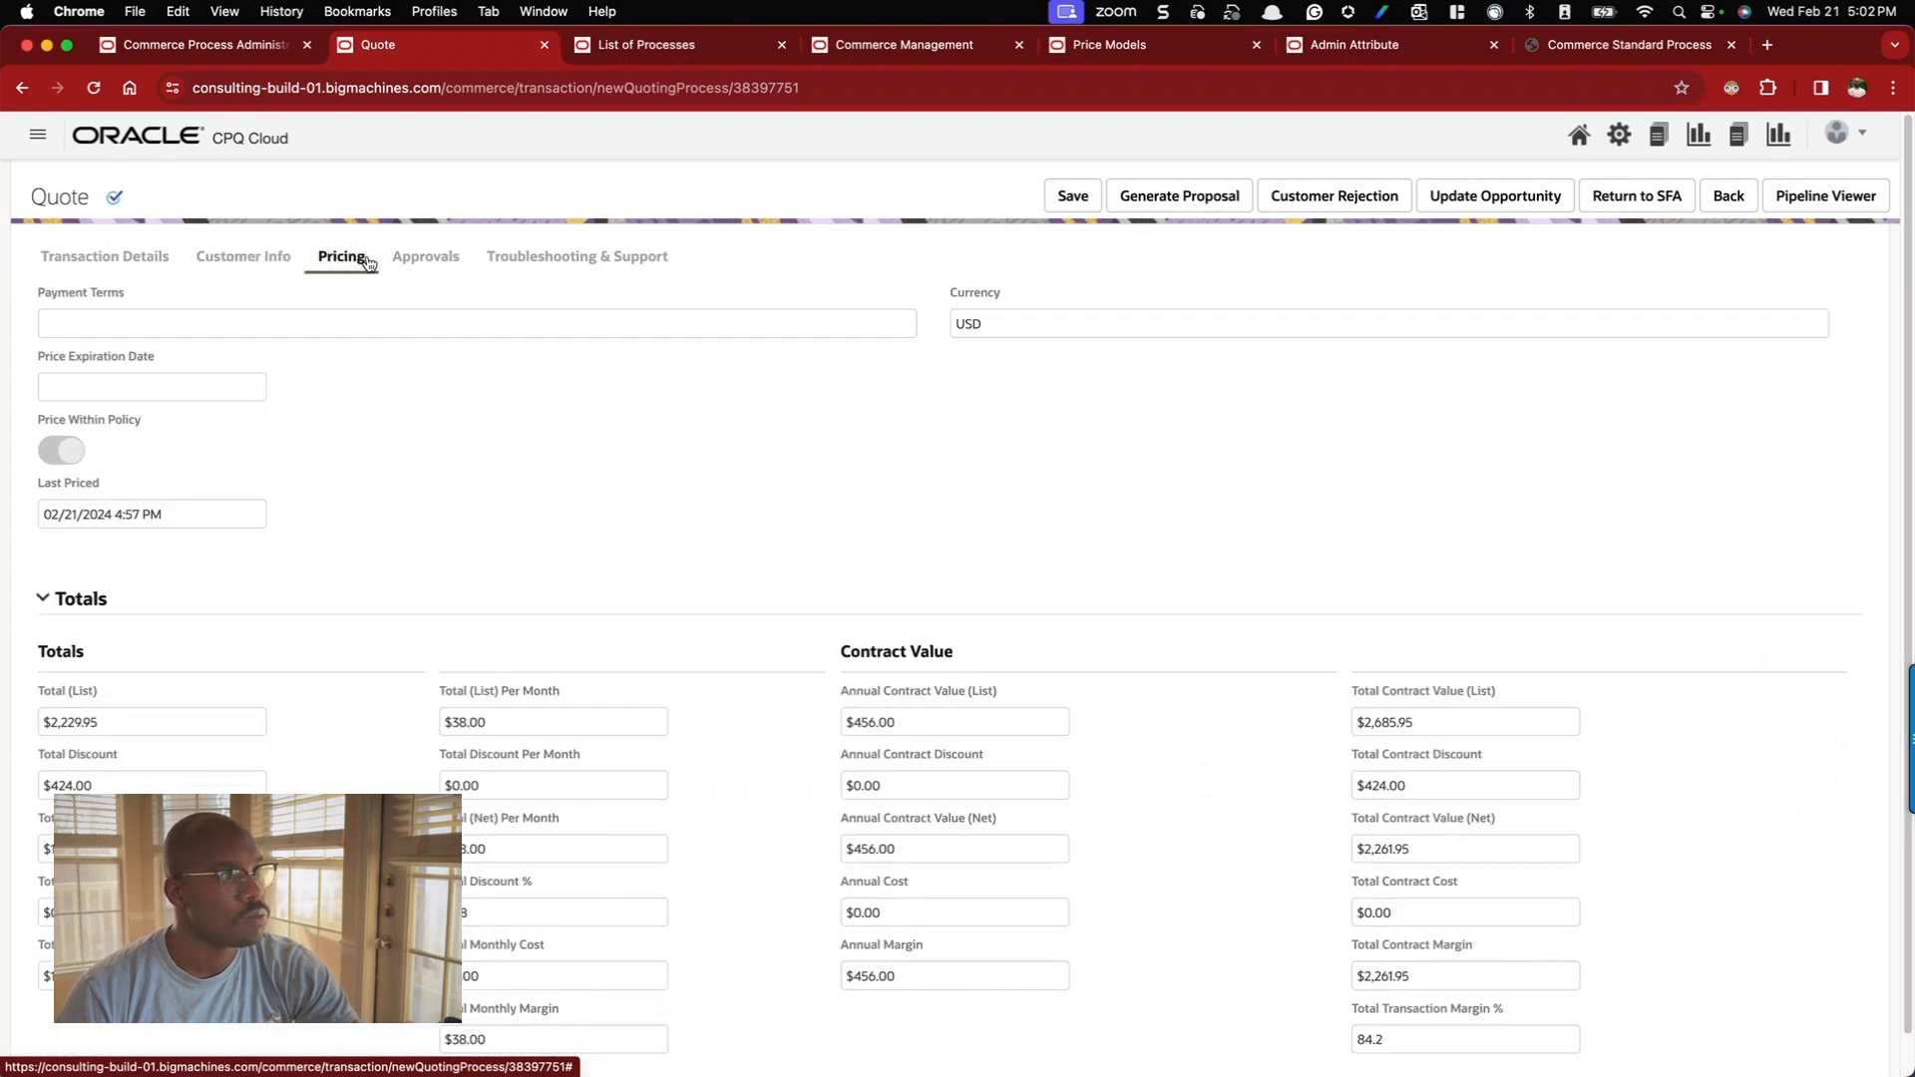
- Enable Require Approval If Checked in the quote's approvals and open the troubleshooting and support details
{"action": "left_click", "coordinate": [426, 262]}
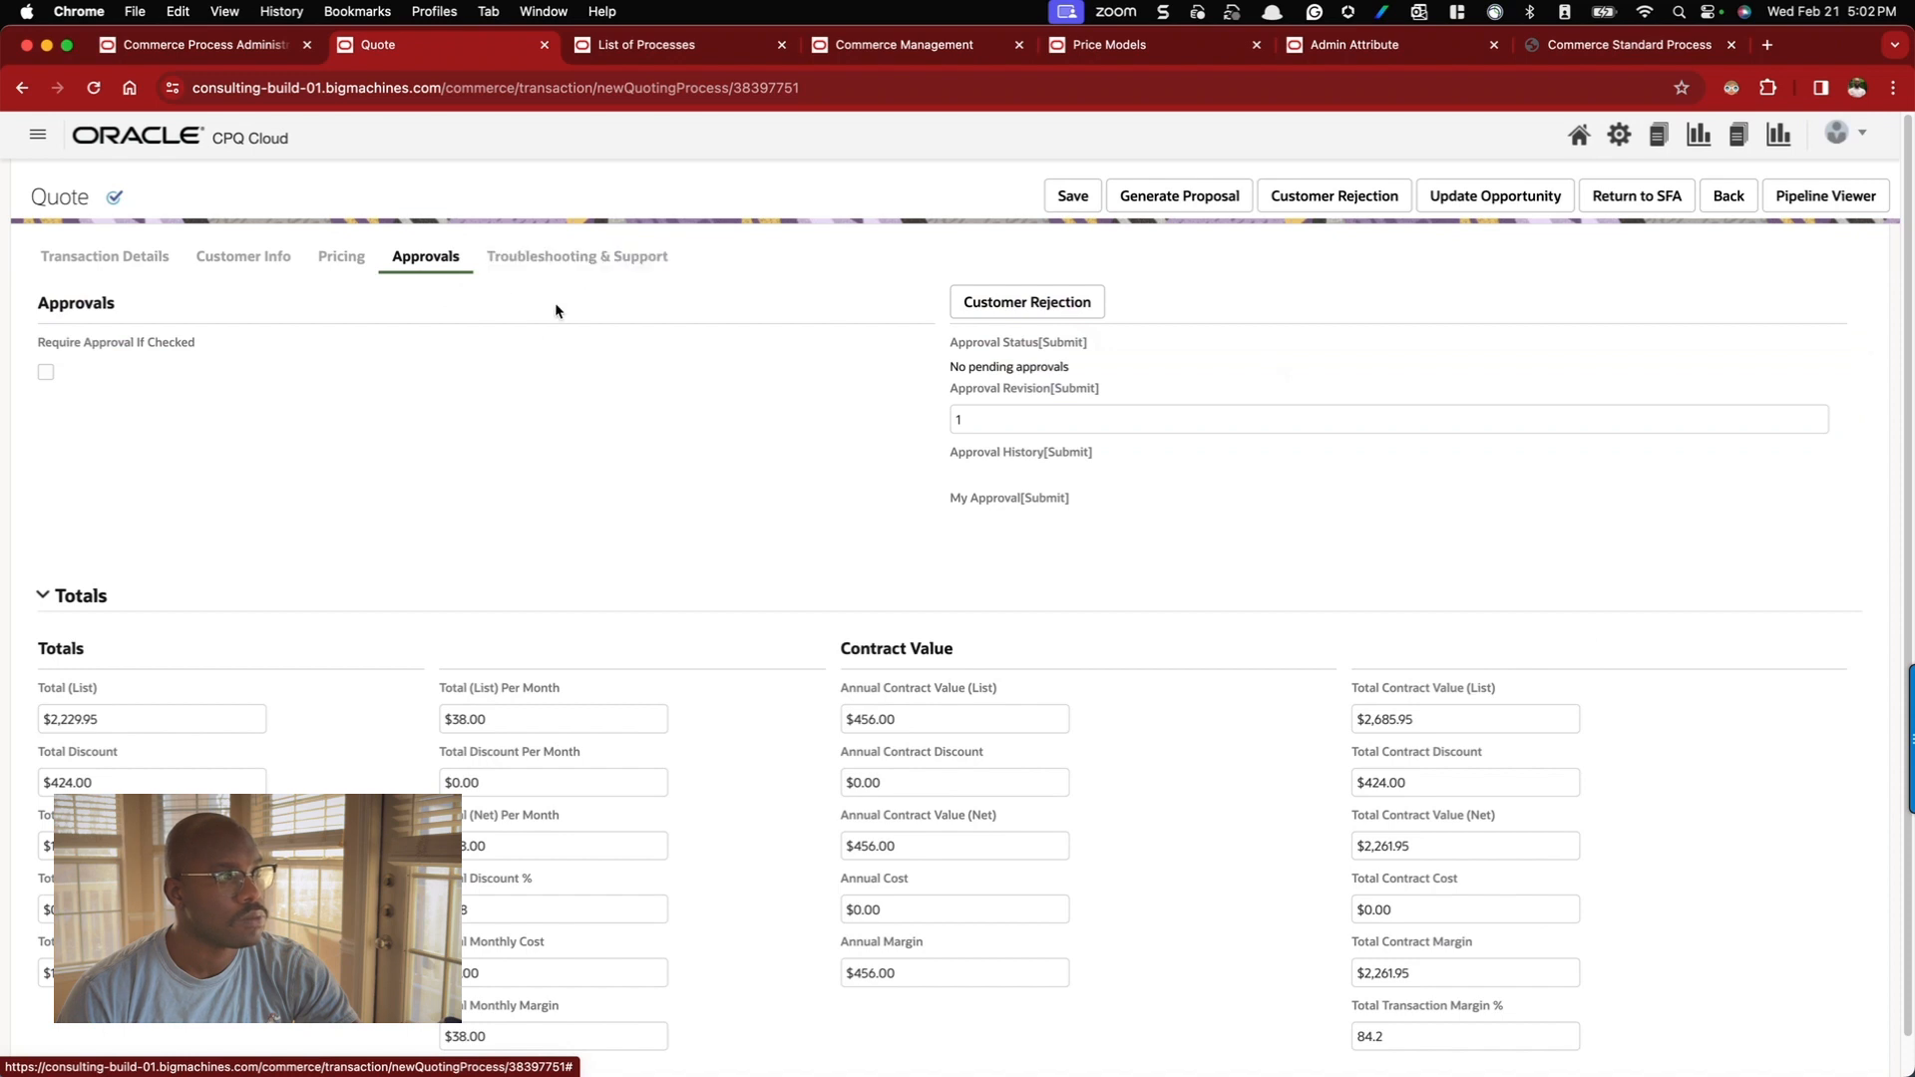
{"action": "left_click", "coordinate": [45, 374]}
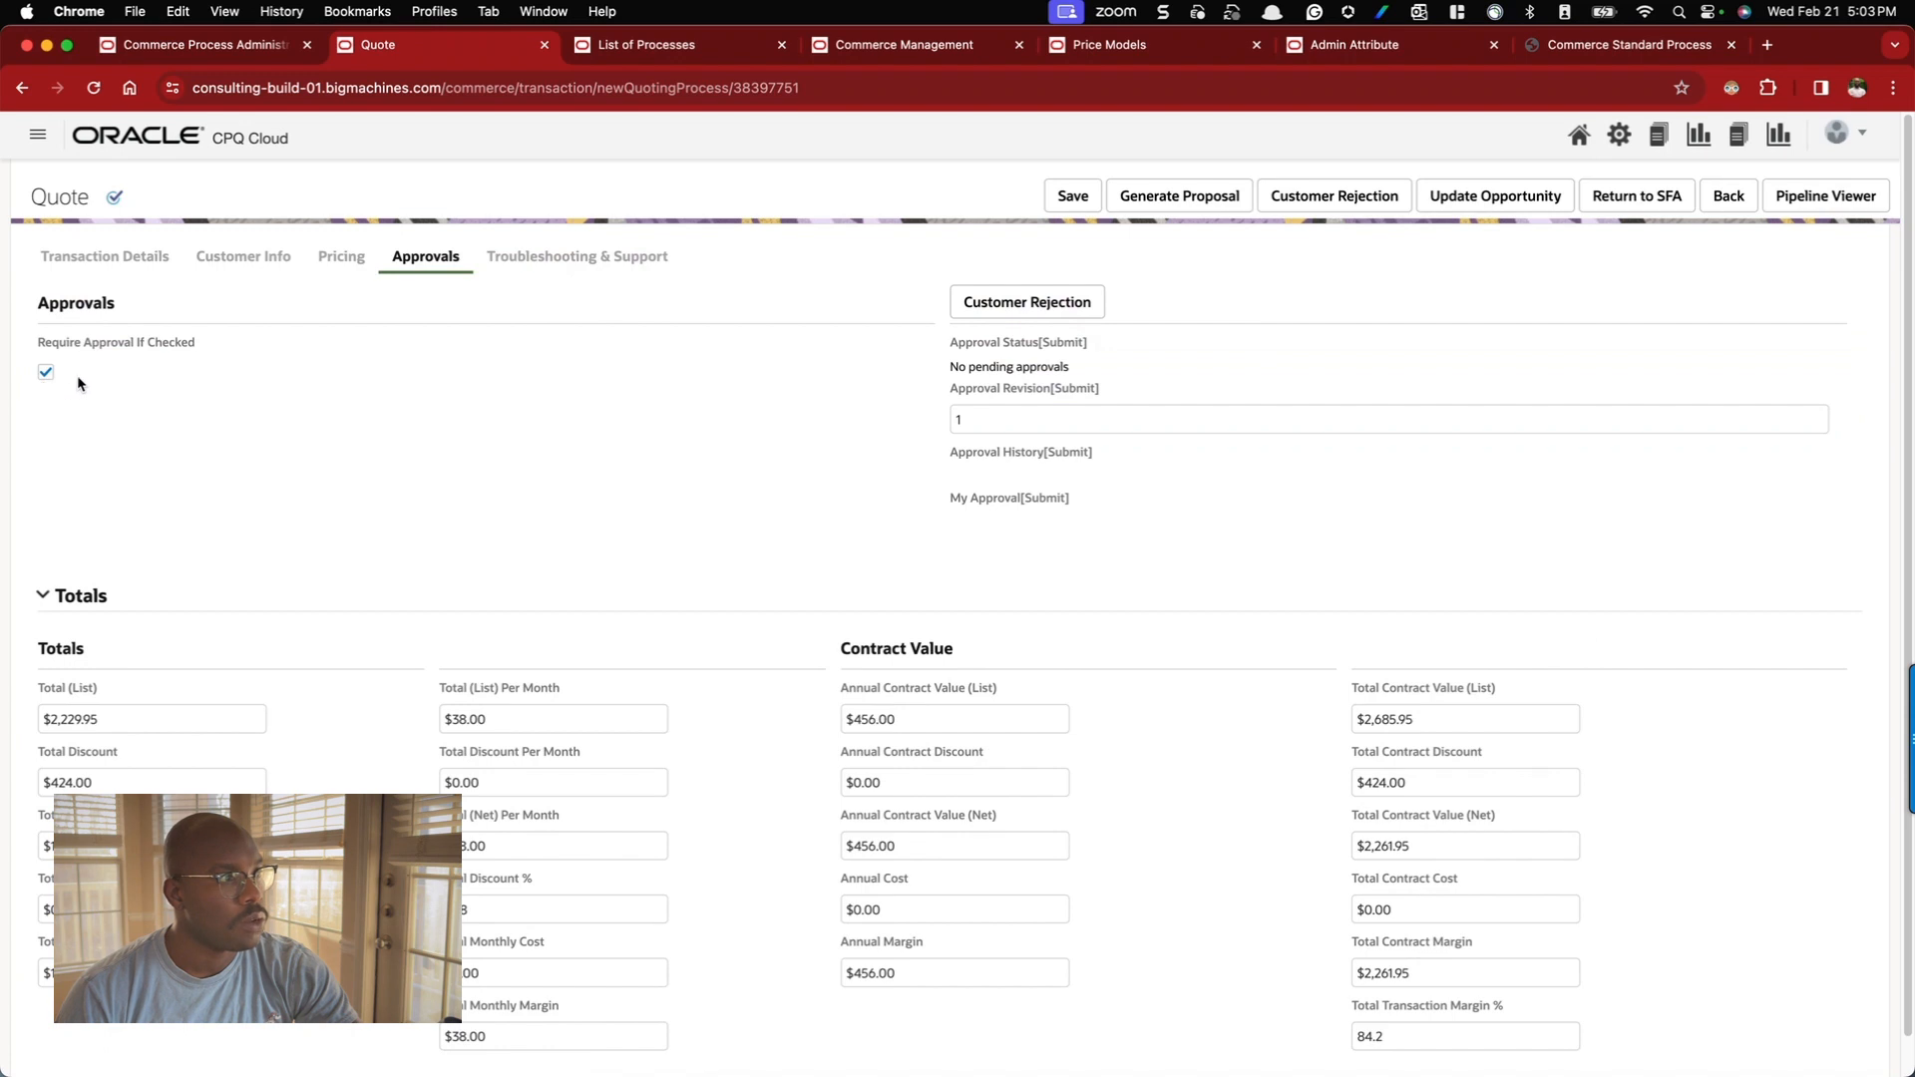
{"action": "left_click", "coordinate": [592, 261]}
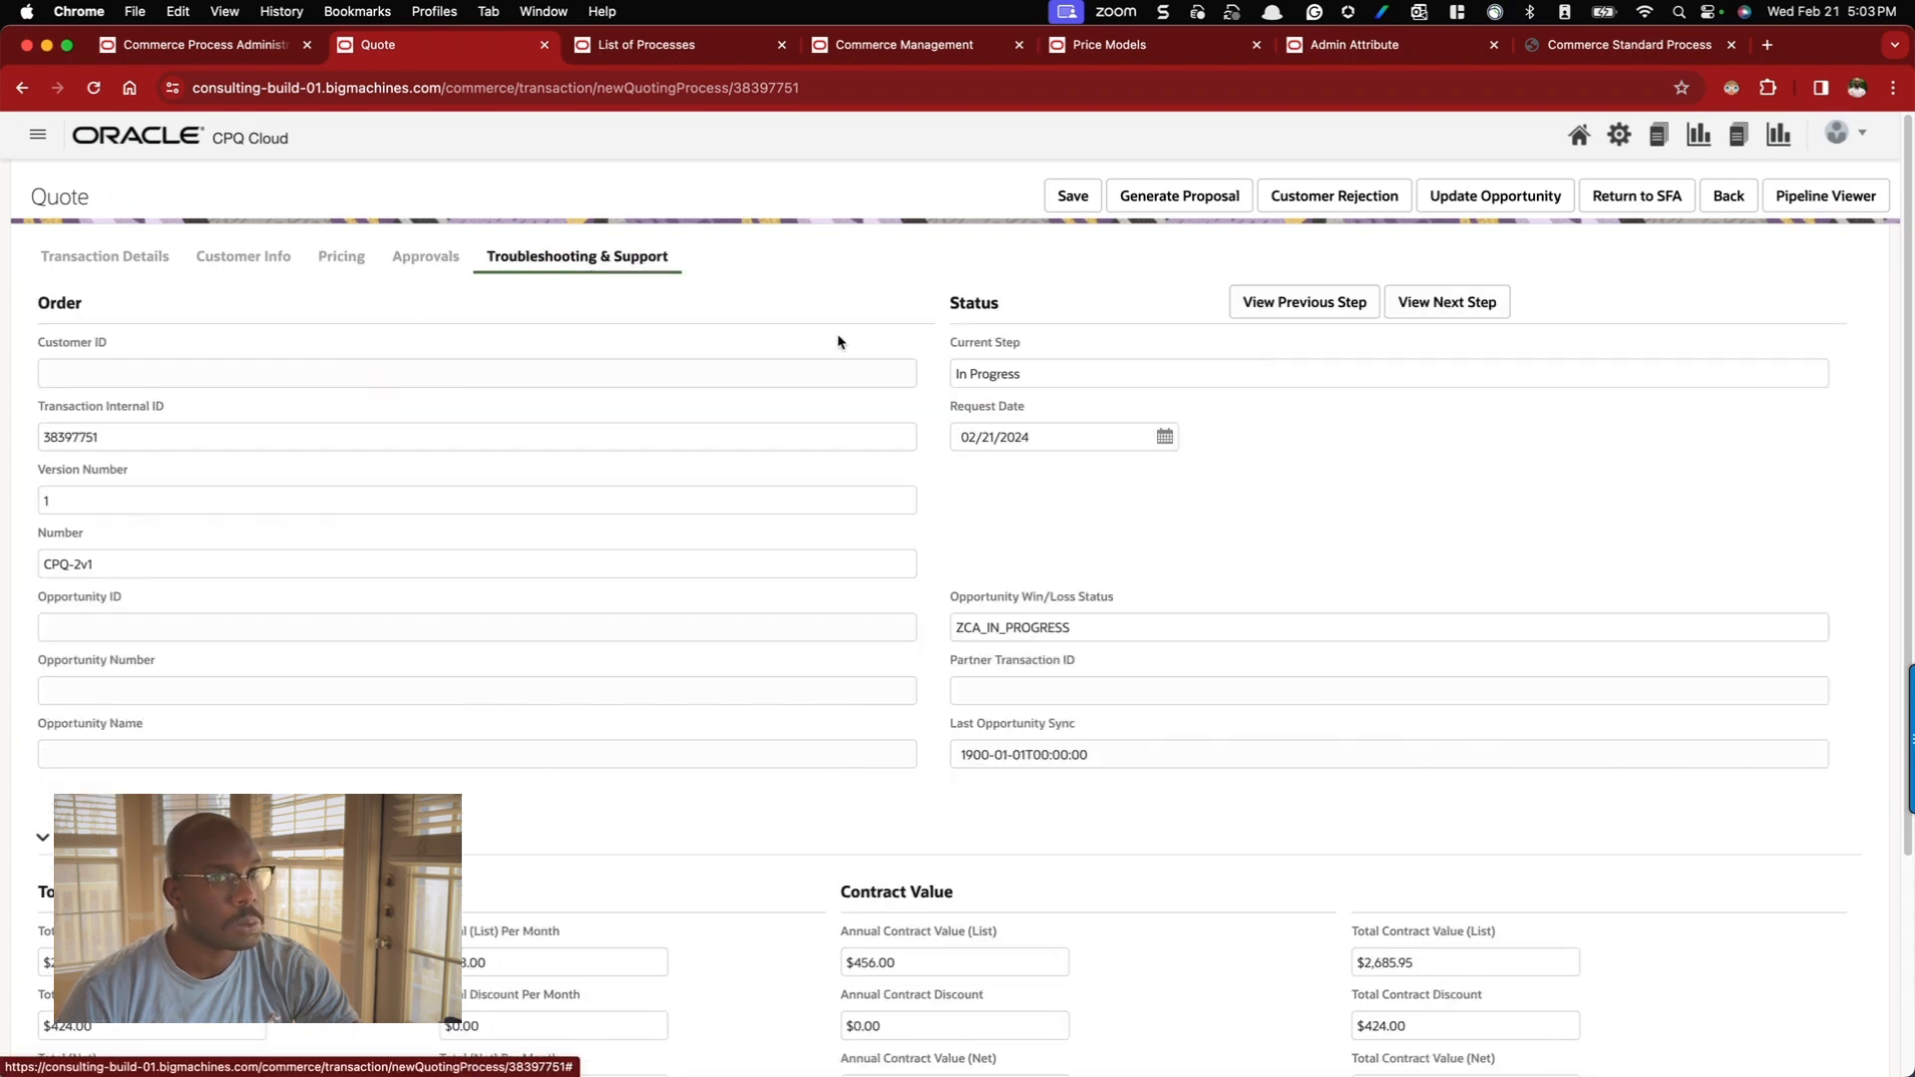
- Advance the quote's current step from In Progress through the following workflow steps, including Waiting for Internal Approval, Approved and Signed
{"action": "left_click", "coordinate": [1445, 304]}
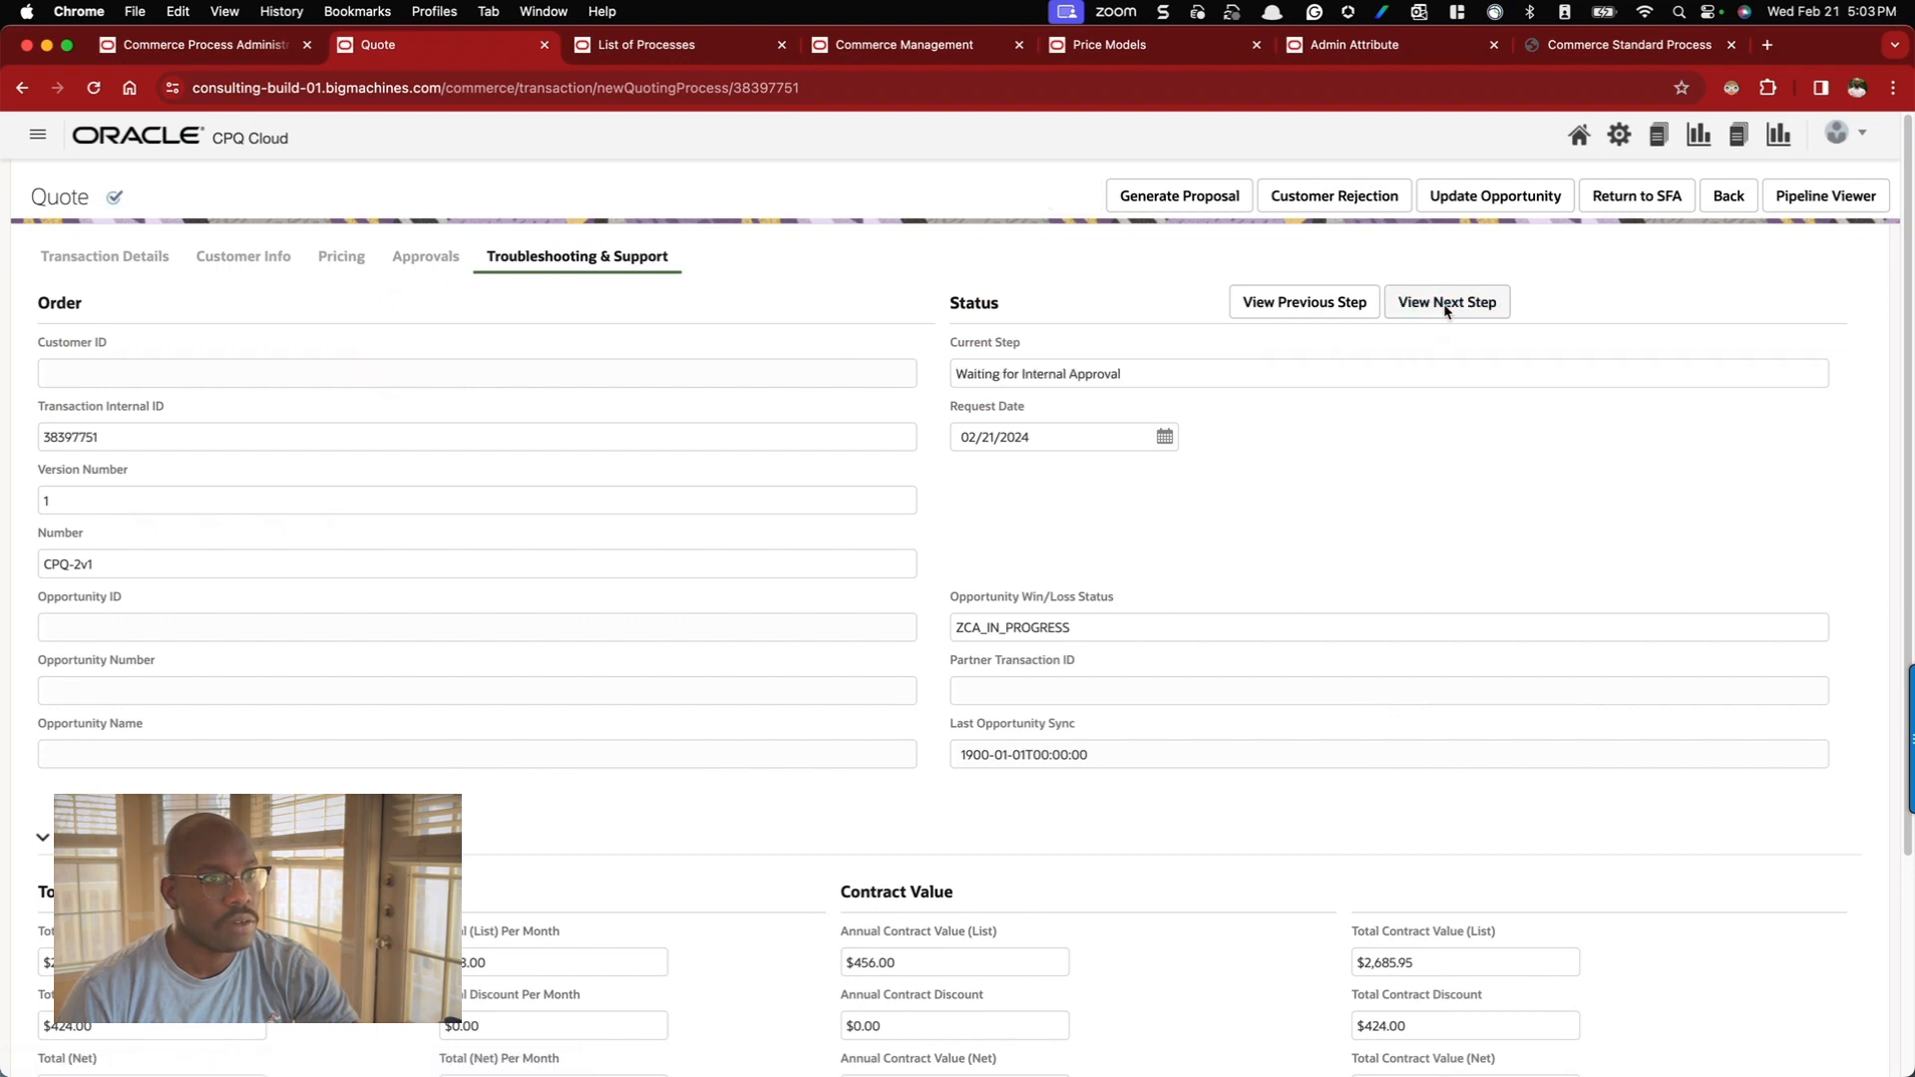
{"action": "left_click", "coordinate": [1445, 306]}
{"action": "left_click", "coordinate": [1446, 305]}
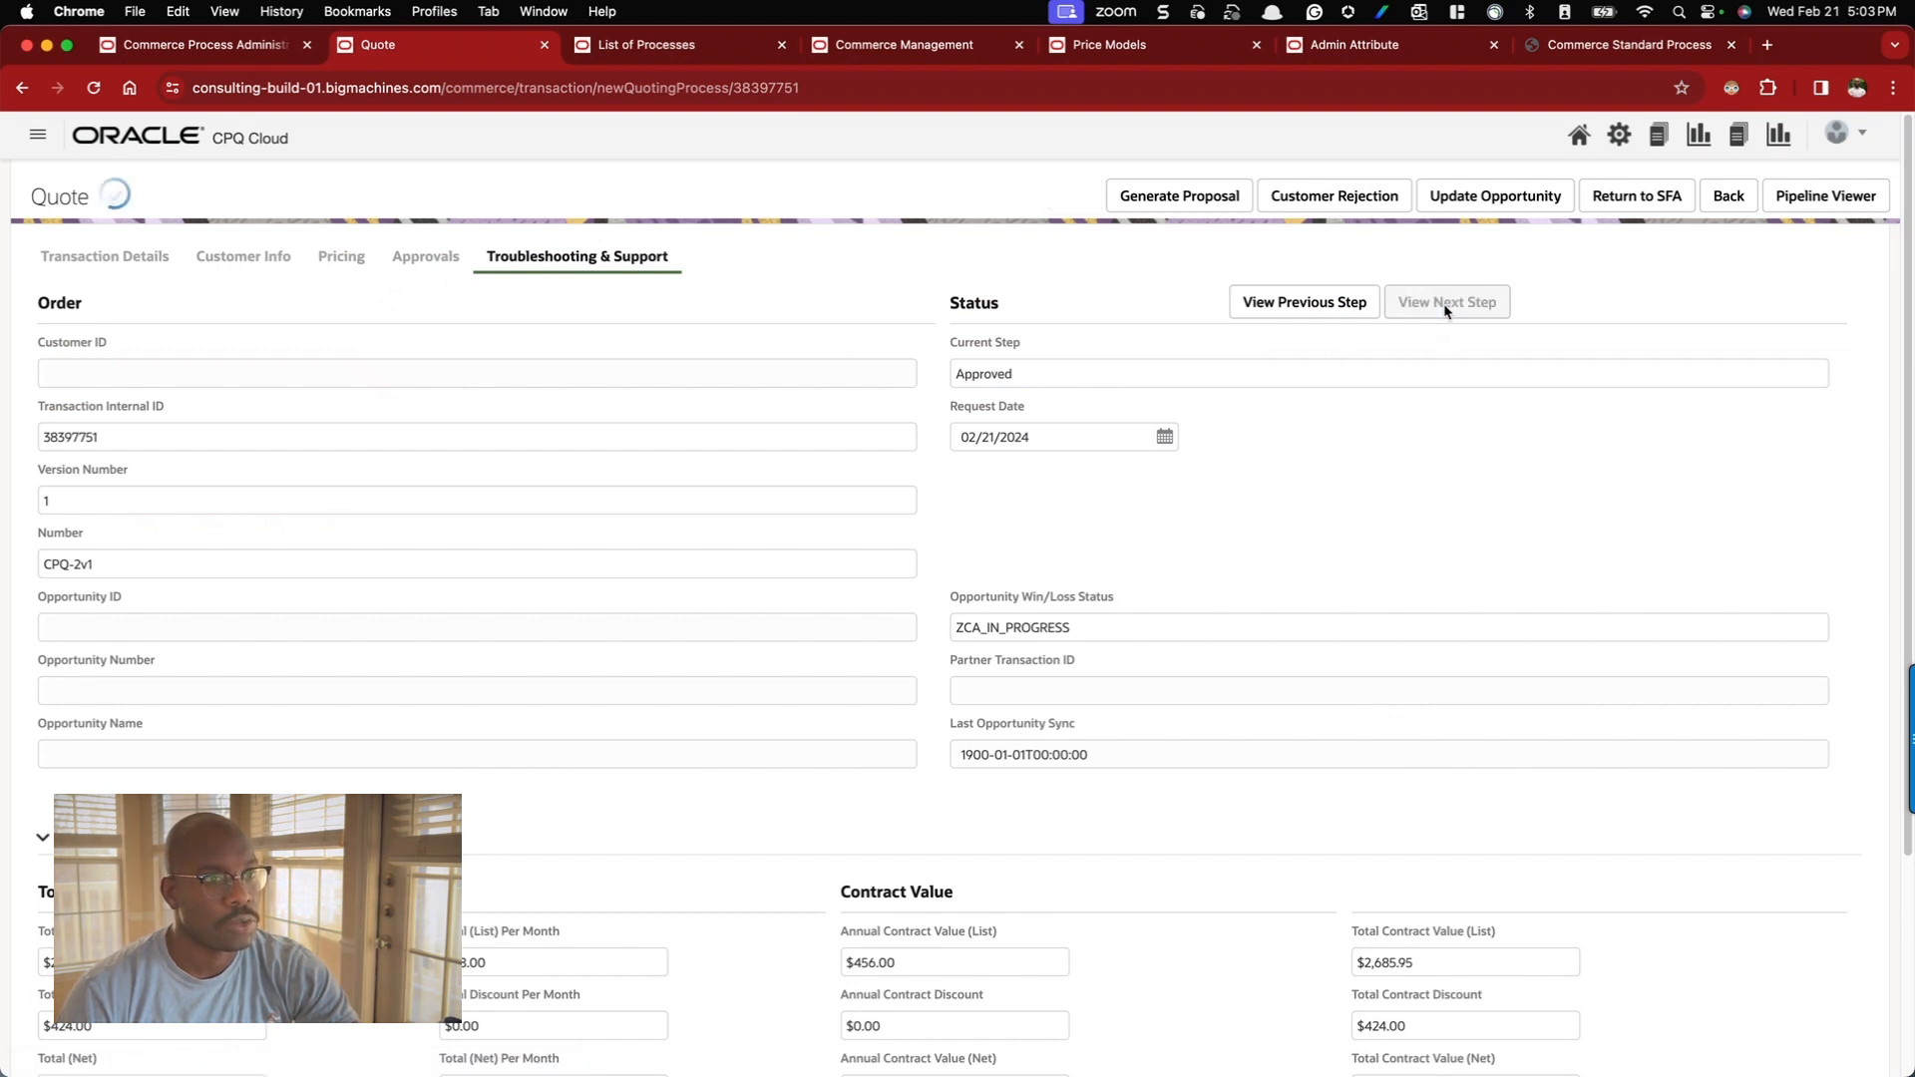
{"action": "left_click", "coordinate": [1445, 305]}
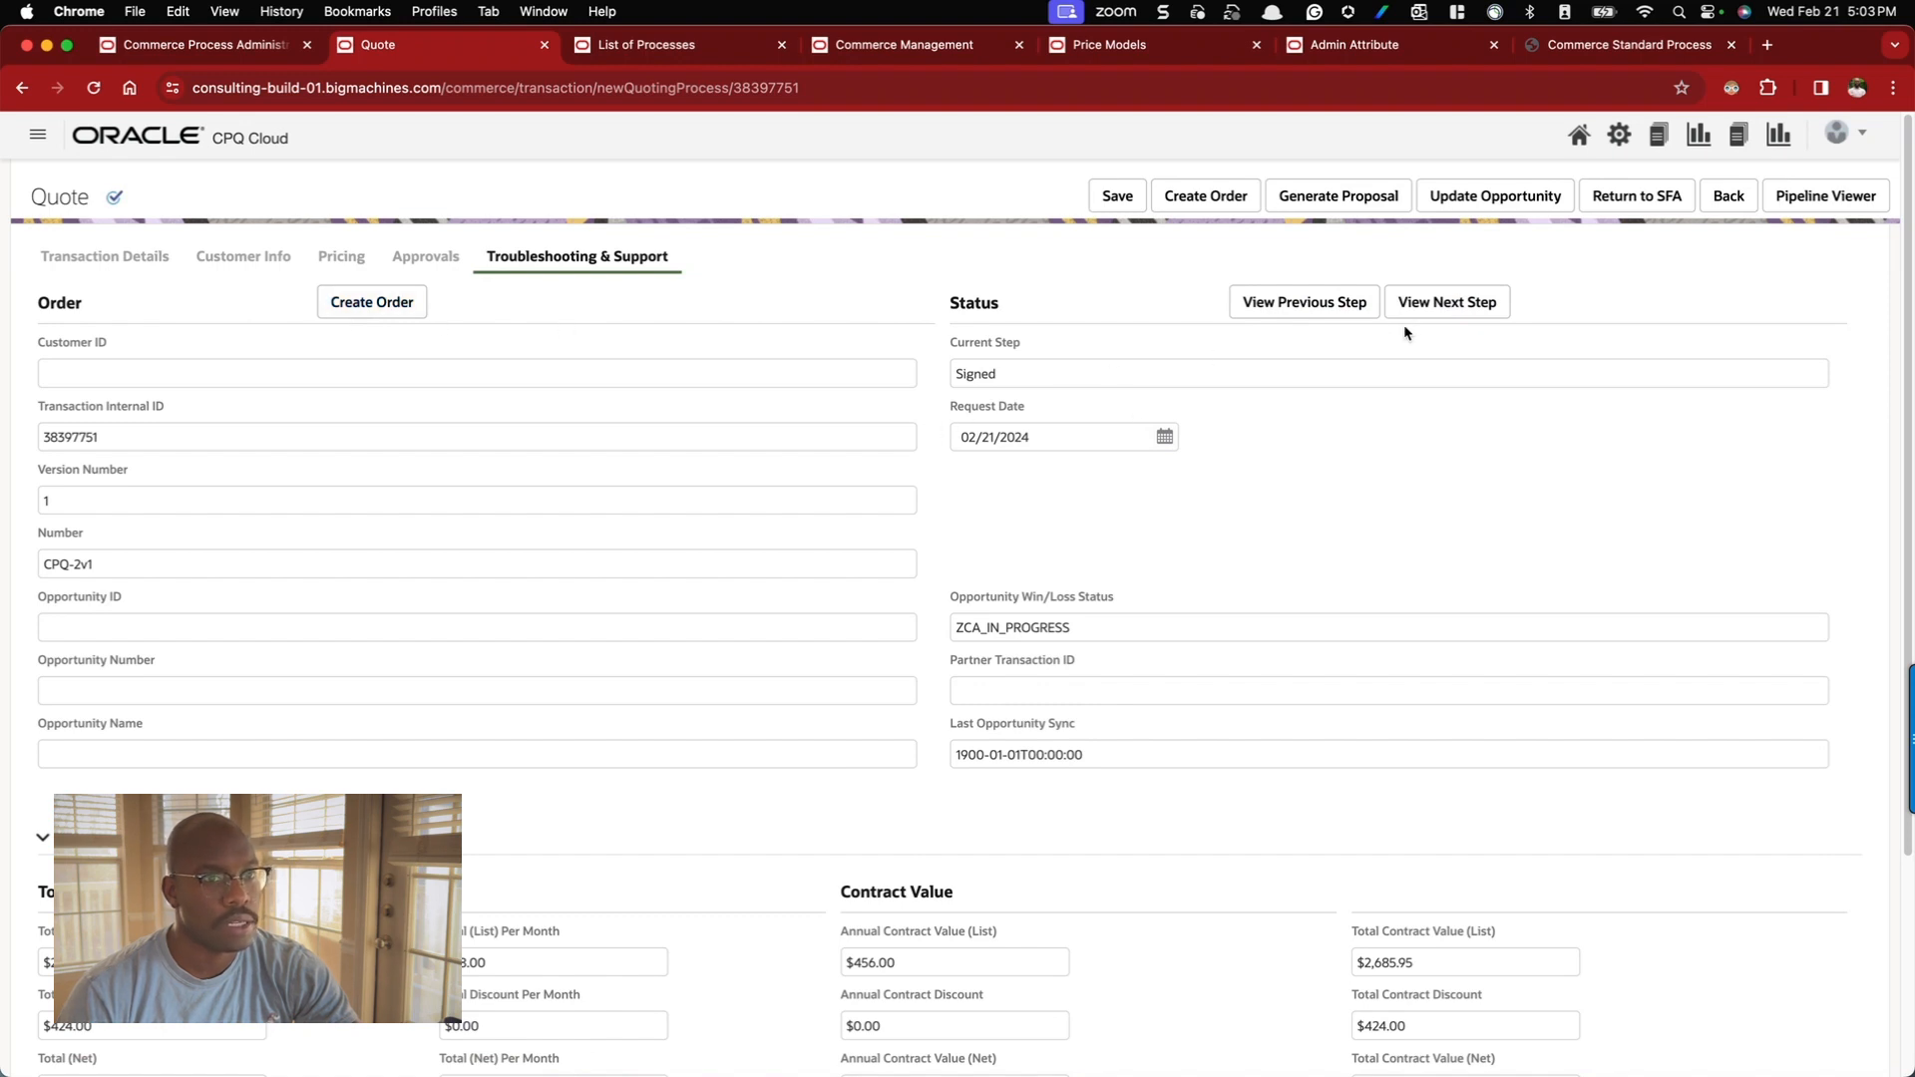
{"action": "left_click", "coordinate": [1428, 306]}
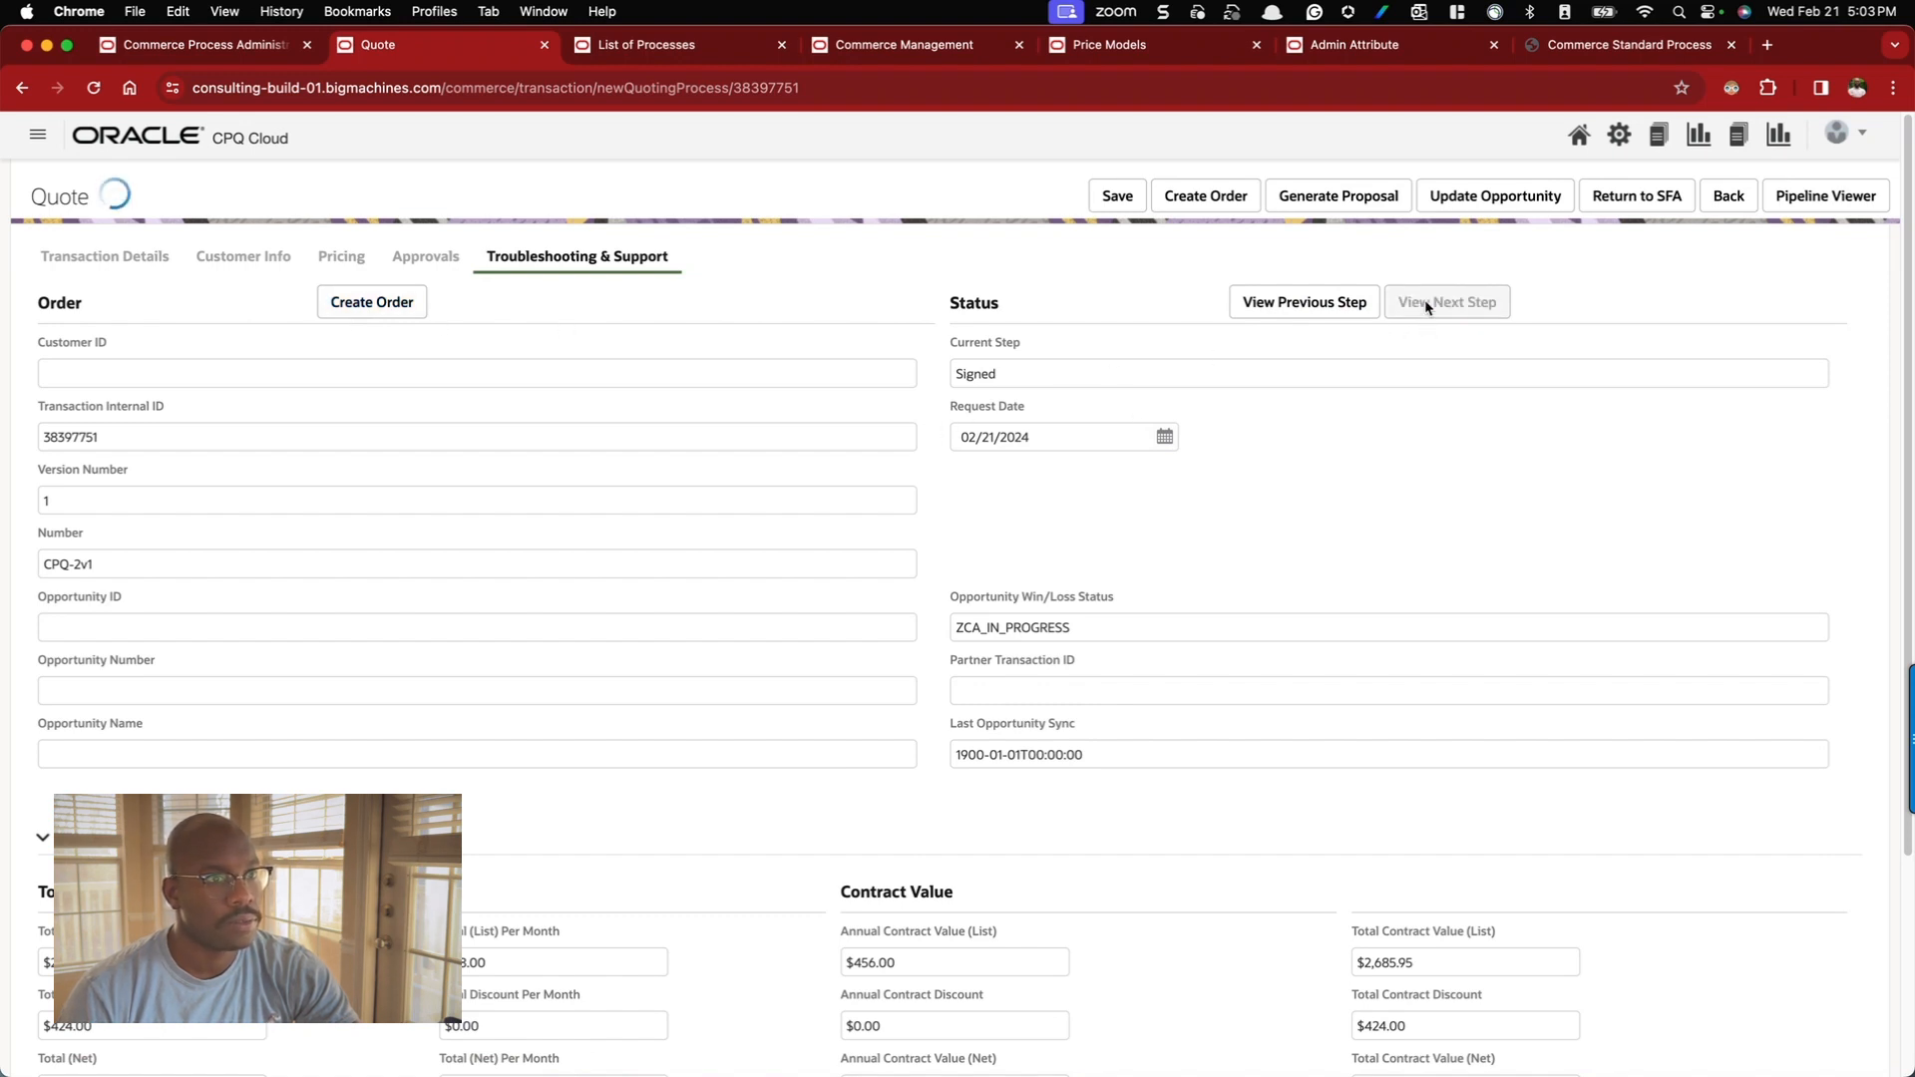
{"action": "left_click", "coordinate": [1427, 304]}
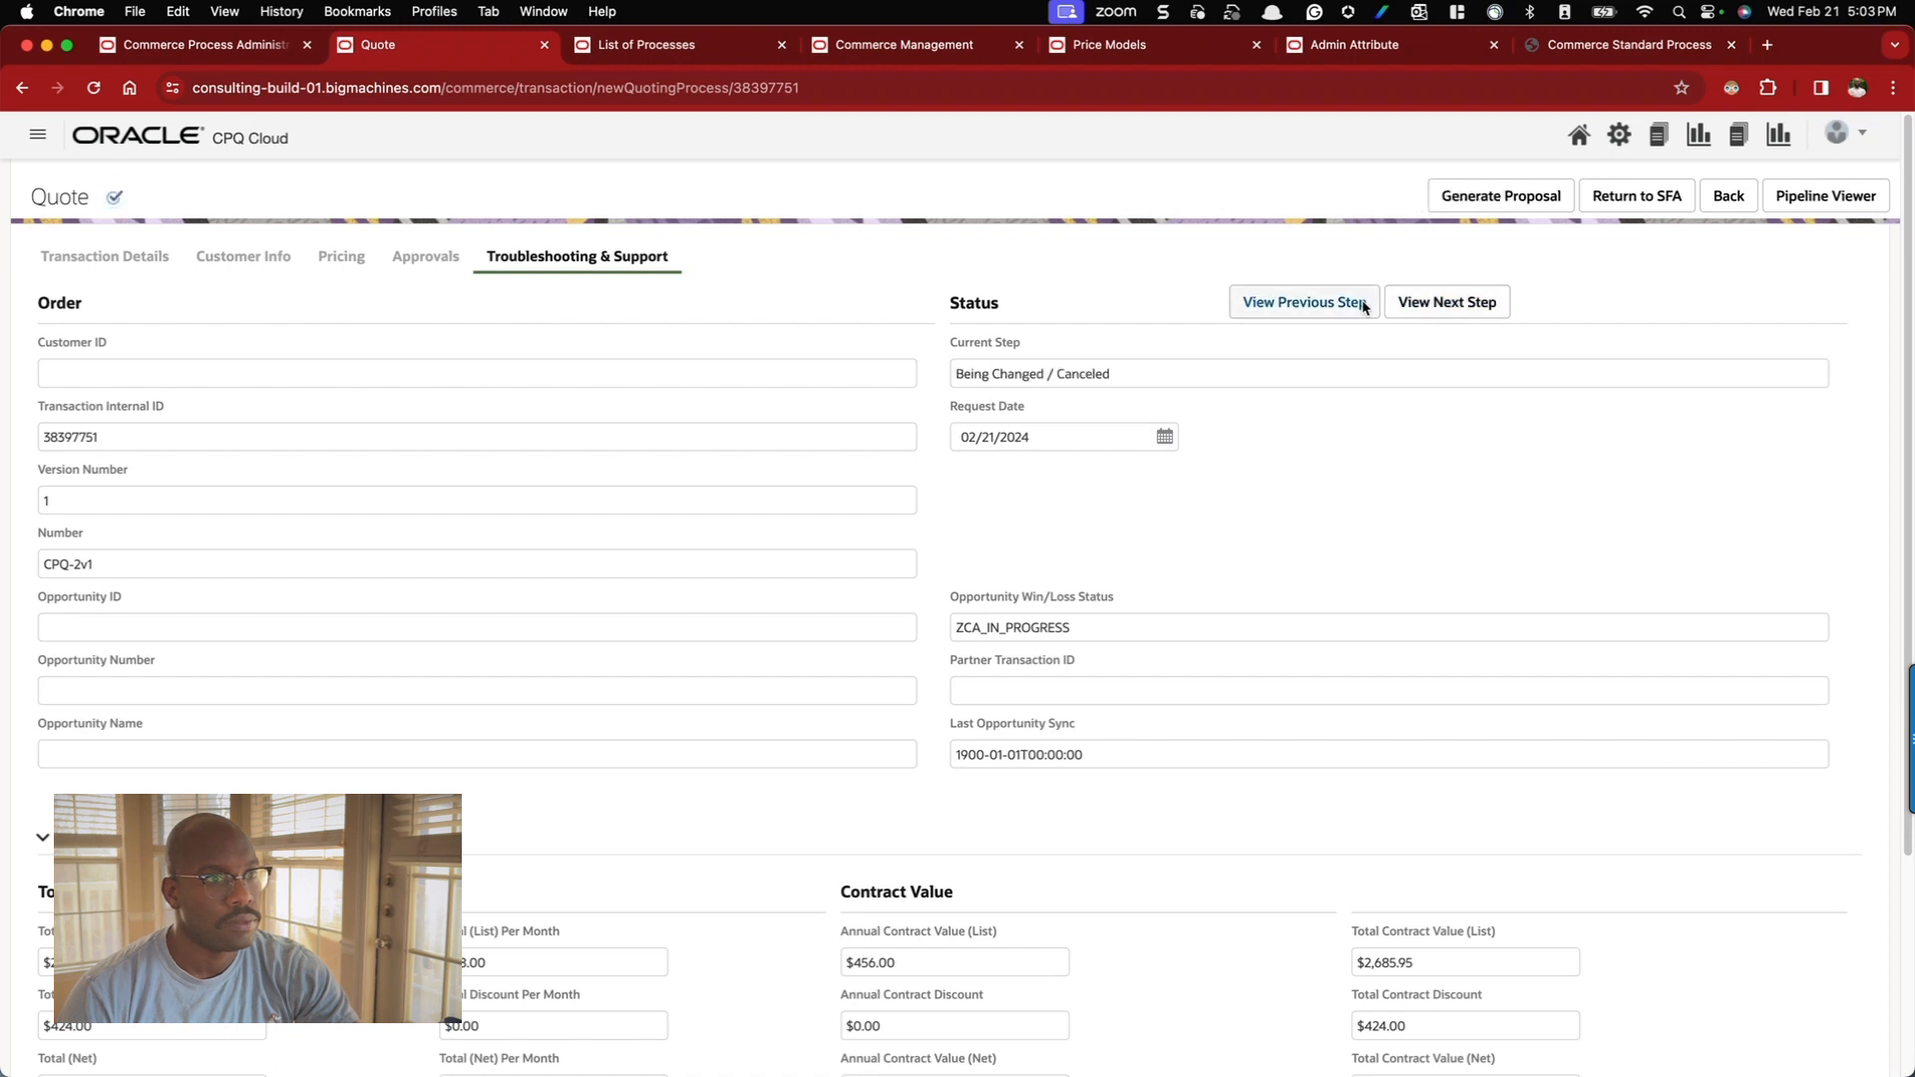
{"action": "left_click", "coordinate": [1397, 303]}
- Step the quote's workflow status back through its previous steps
{"action": "left_click", "coordinate": [1300, 306]}
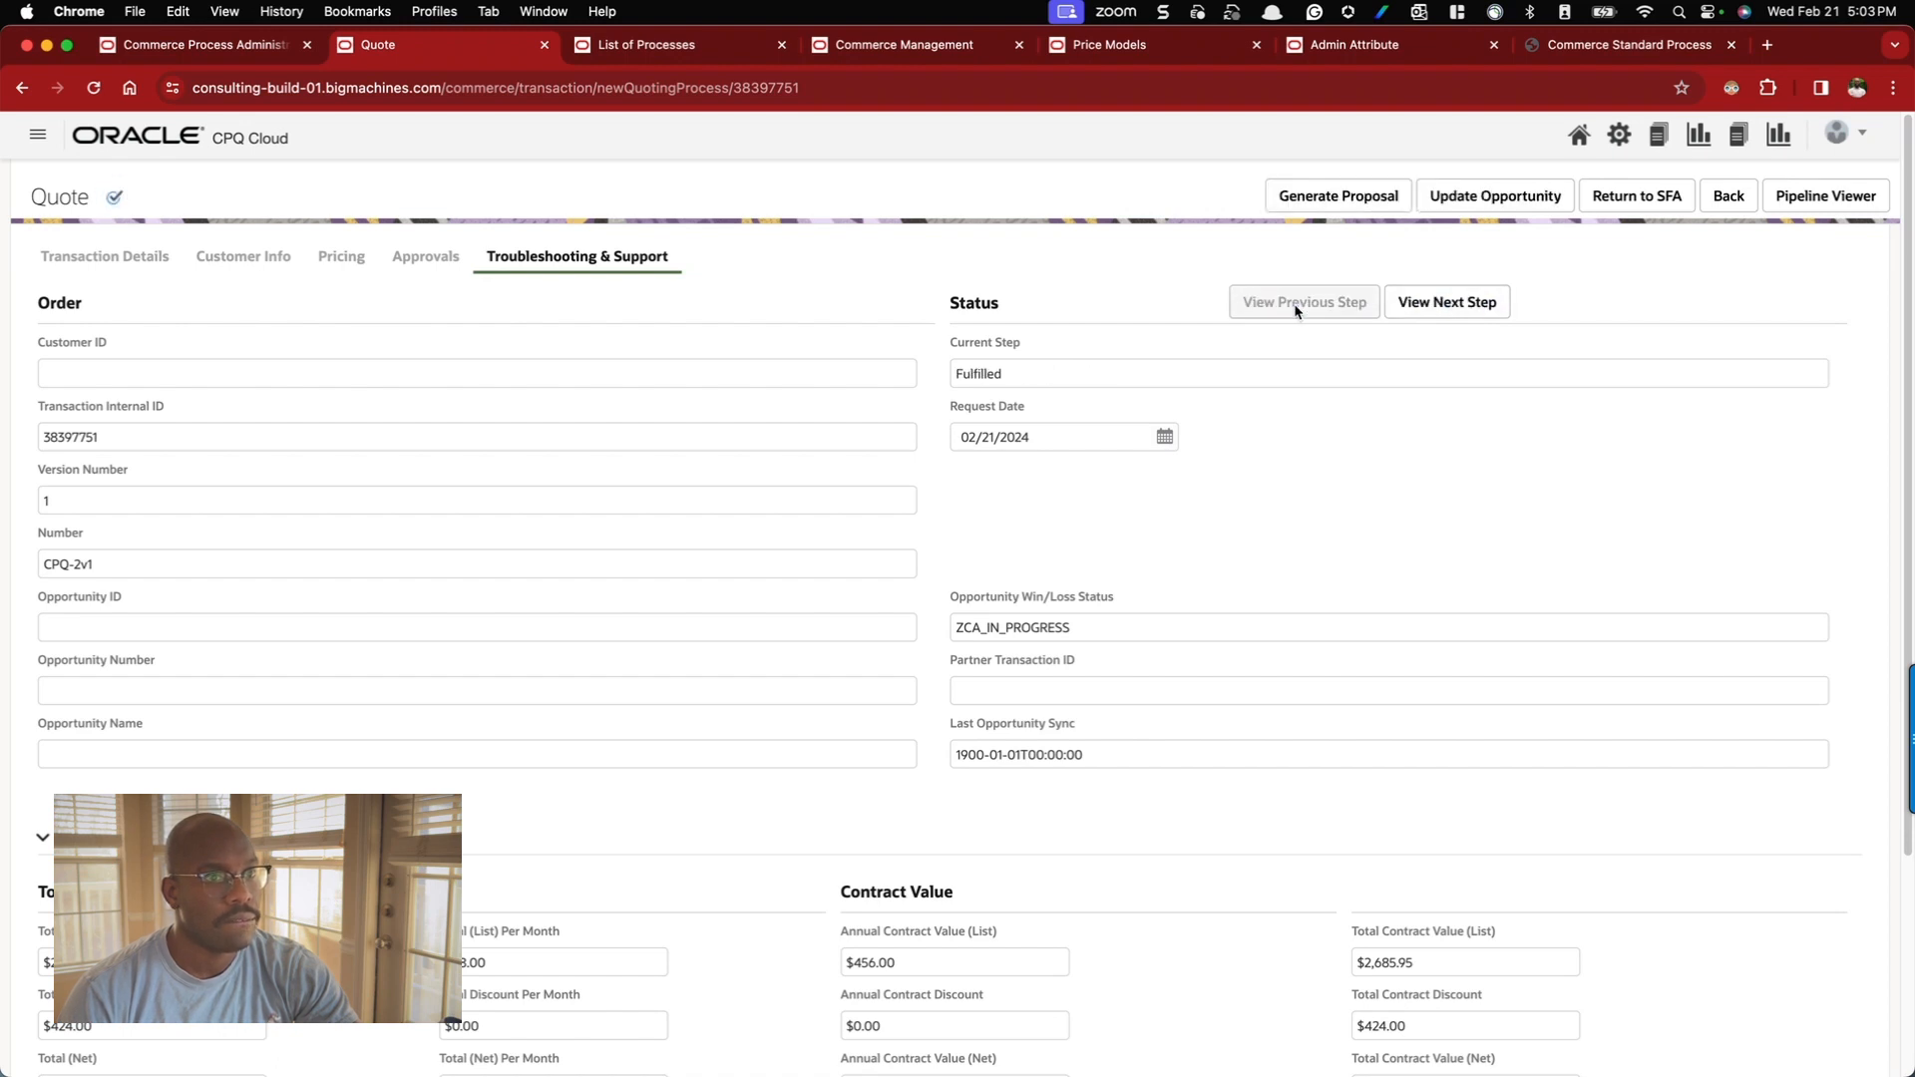
{"action": "left_click", "coordinate": [1296, 312]}
{"action": "left_click", "coordinate": [1296, 311]}
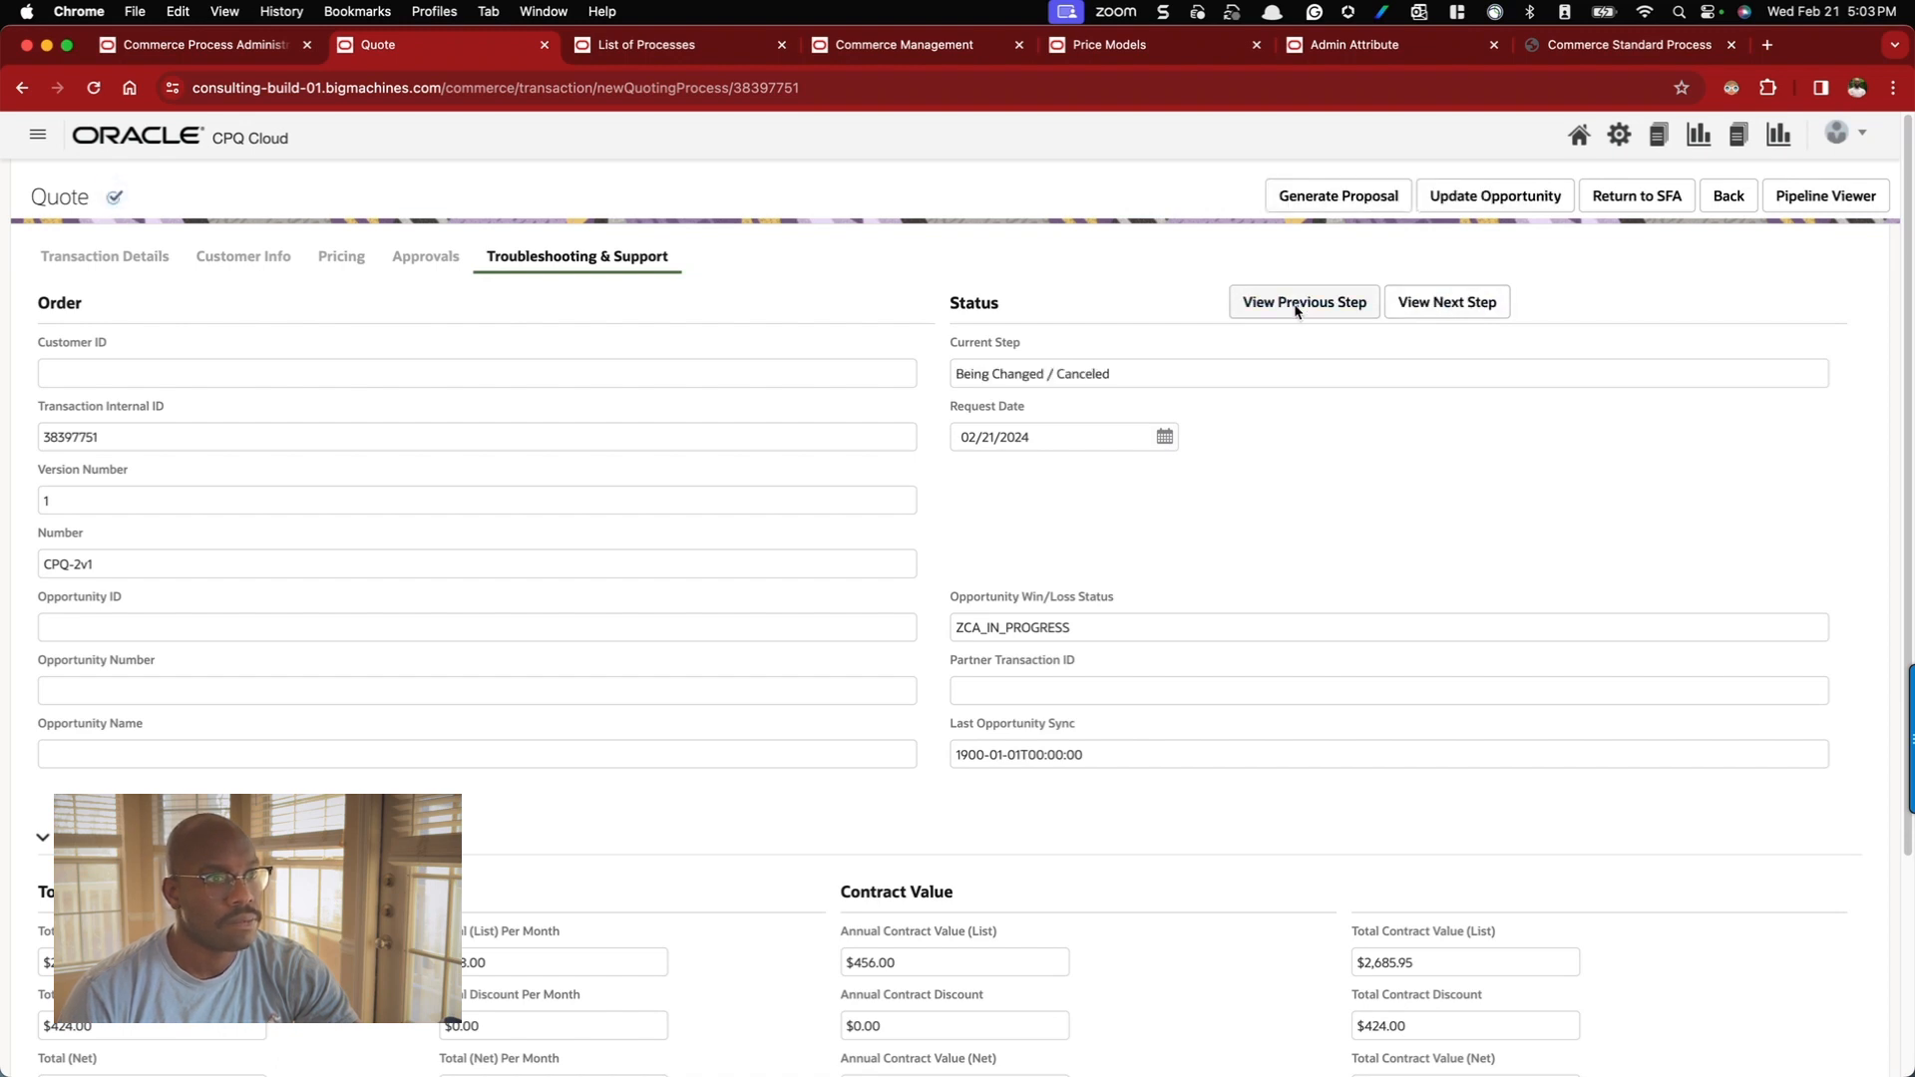
{"action": "left_click", "coordinate": [1295, 311]}
{"action": "left_click", "coordinate": [1296, 312]}
- Review the quote's transaction details and Ultra Server X7 lines against the current workflow step in the troubleshooting and support details
{"action": "left_click", "coordinate": [118, 262]}
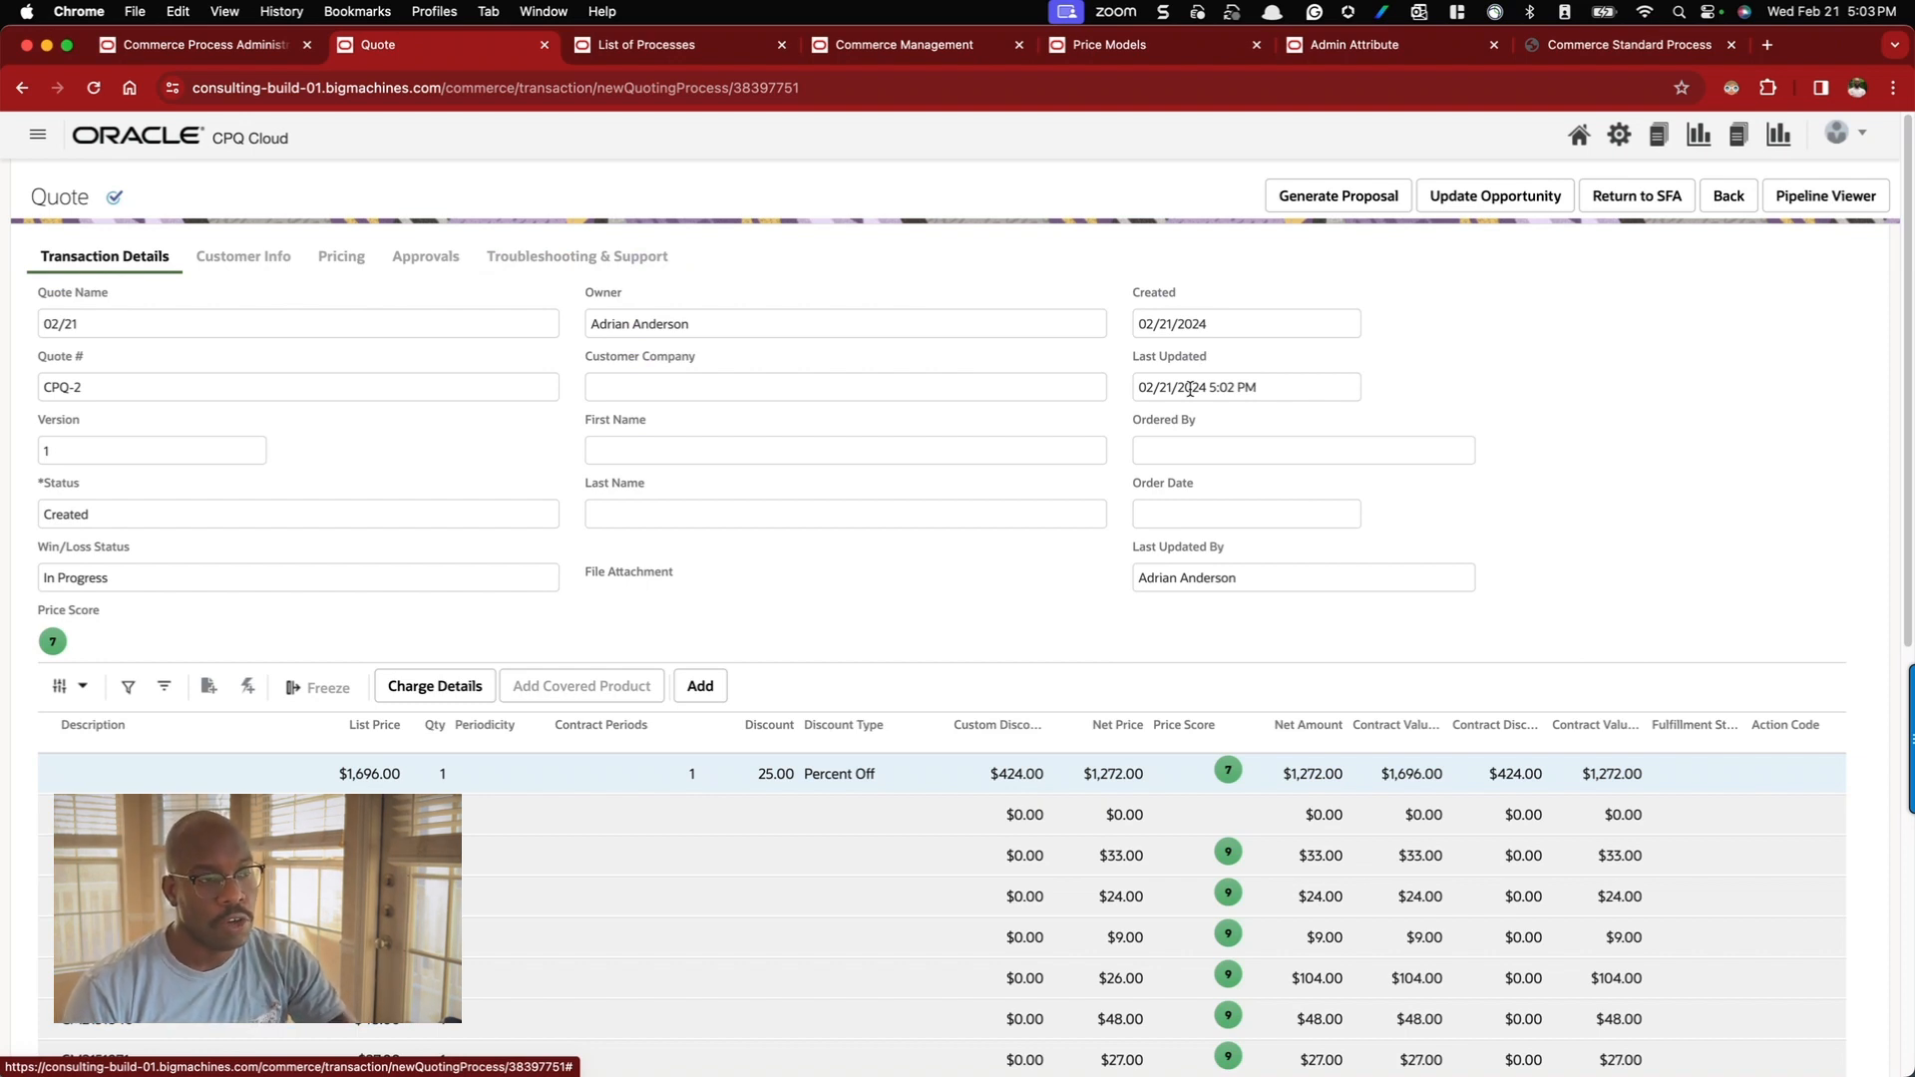
{"action": "scroll", "coordinate": [384, 453], "scroll_direction": "down", "scroll_amount": 1}
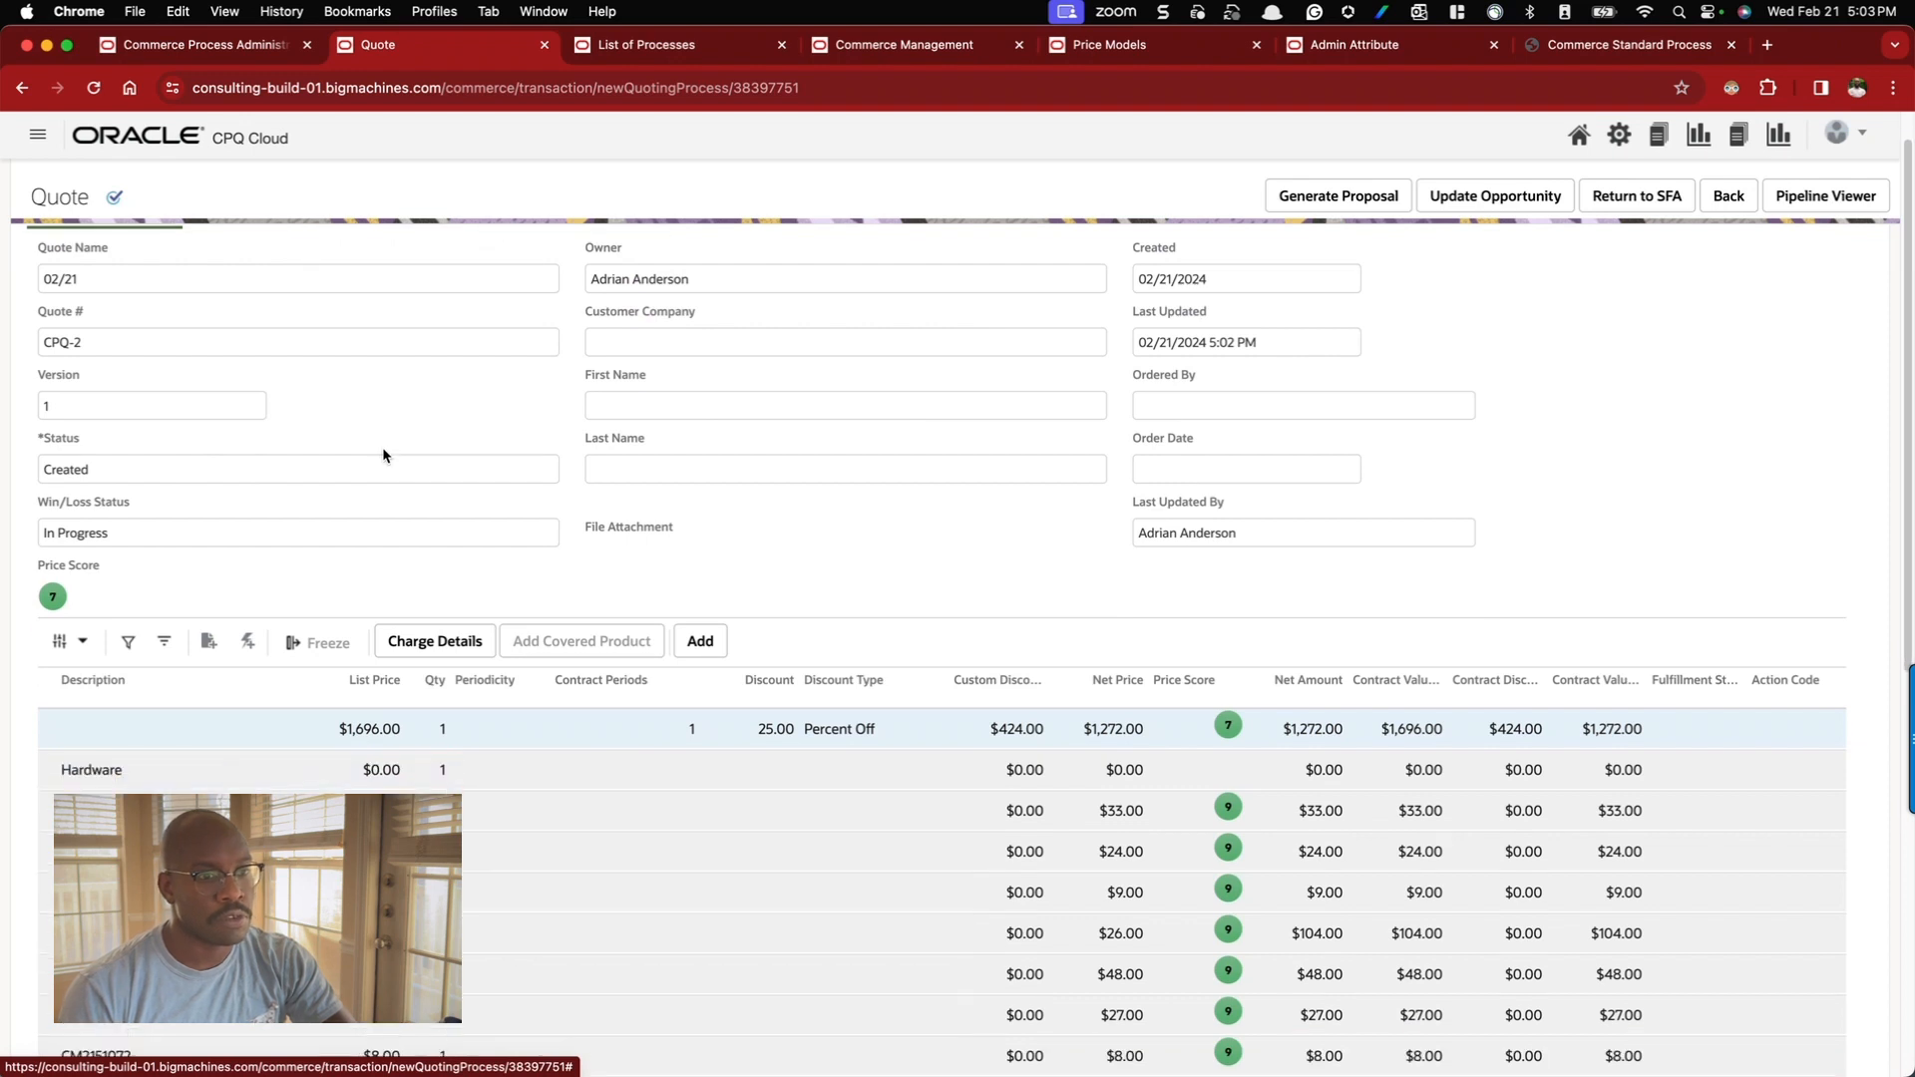
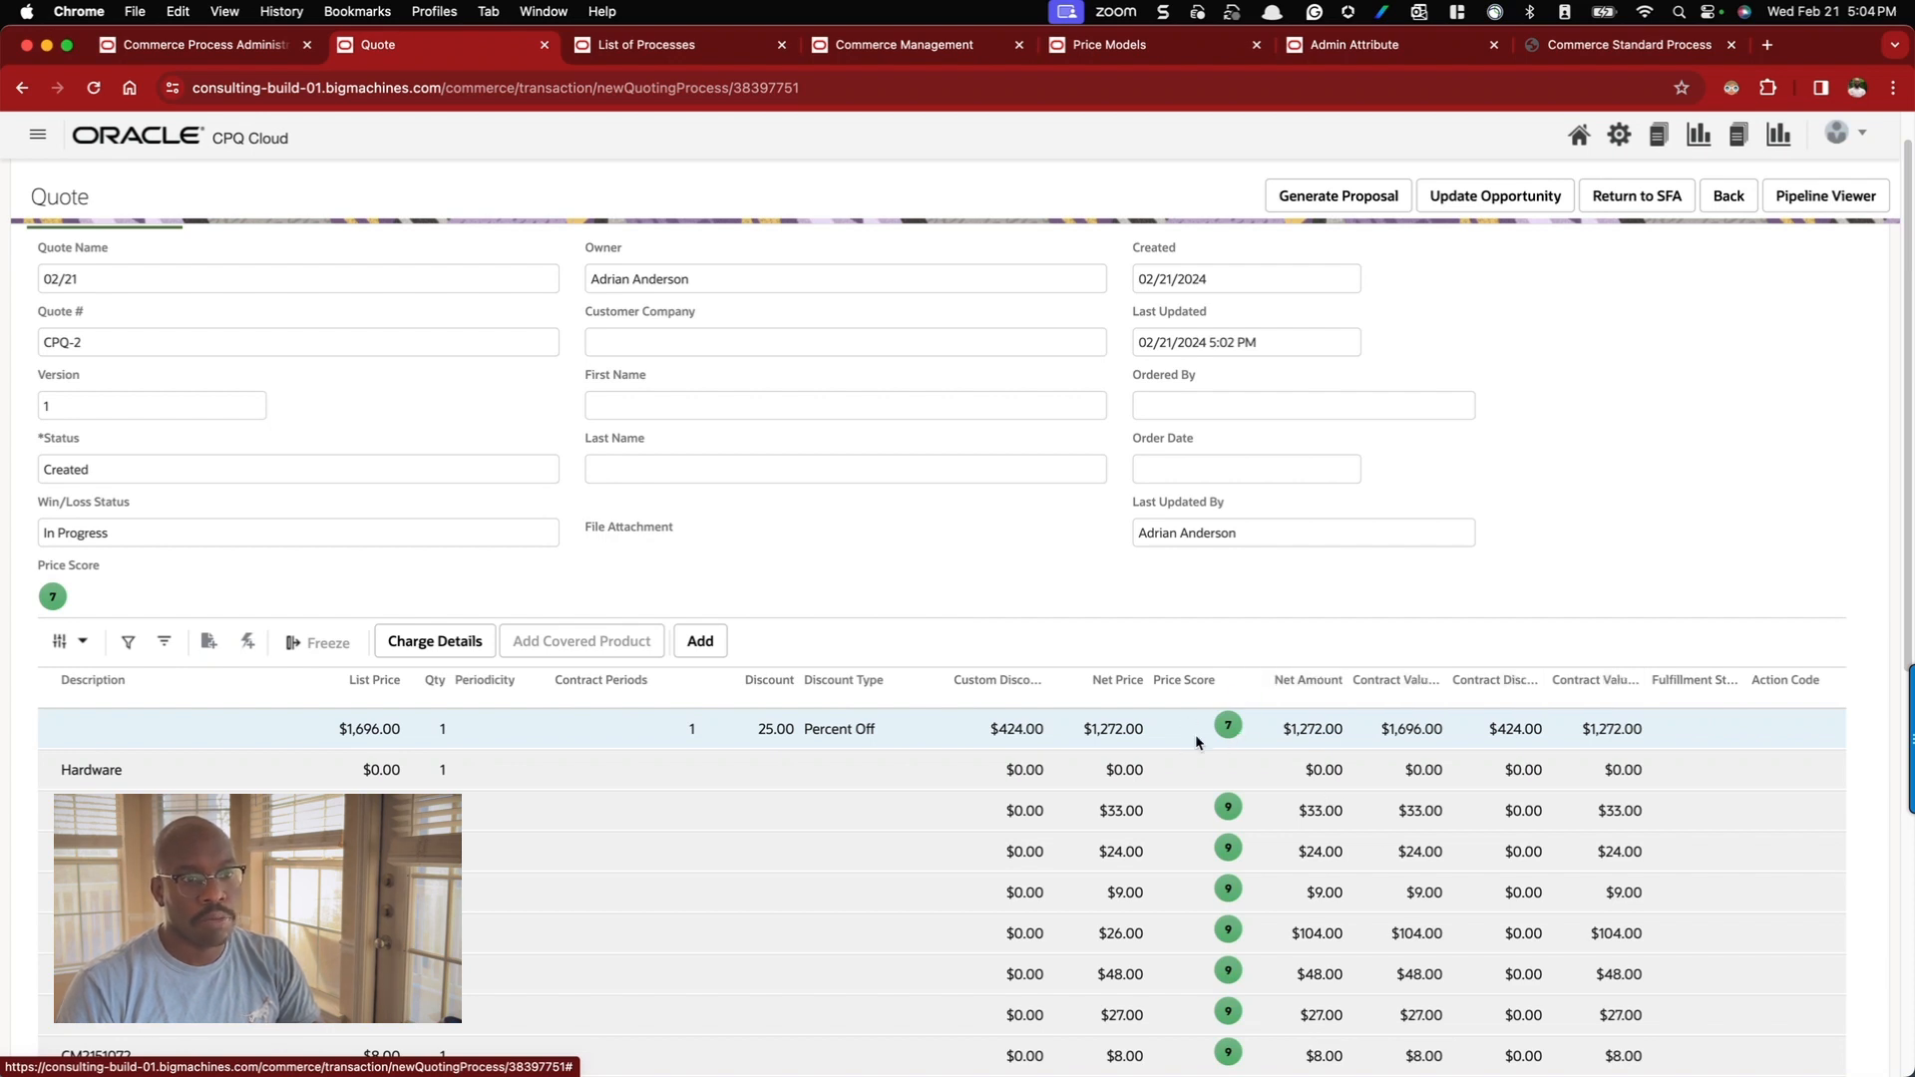
{"action": "scroll", "coordinate": [1185, 738], "scroll_direction": "left", "scroll_amount": 2}
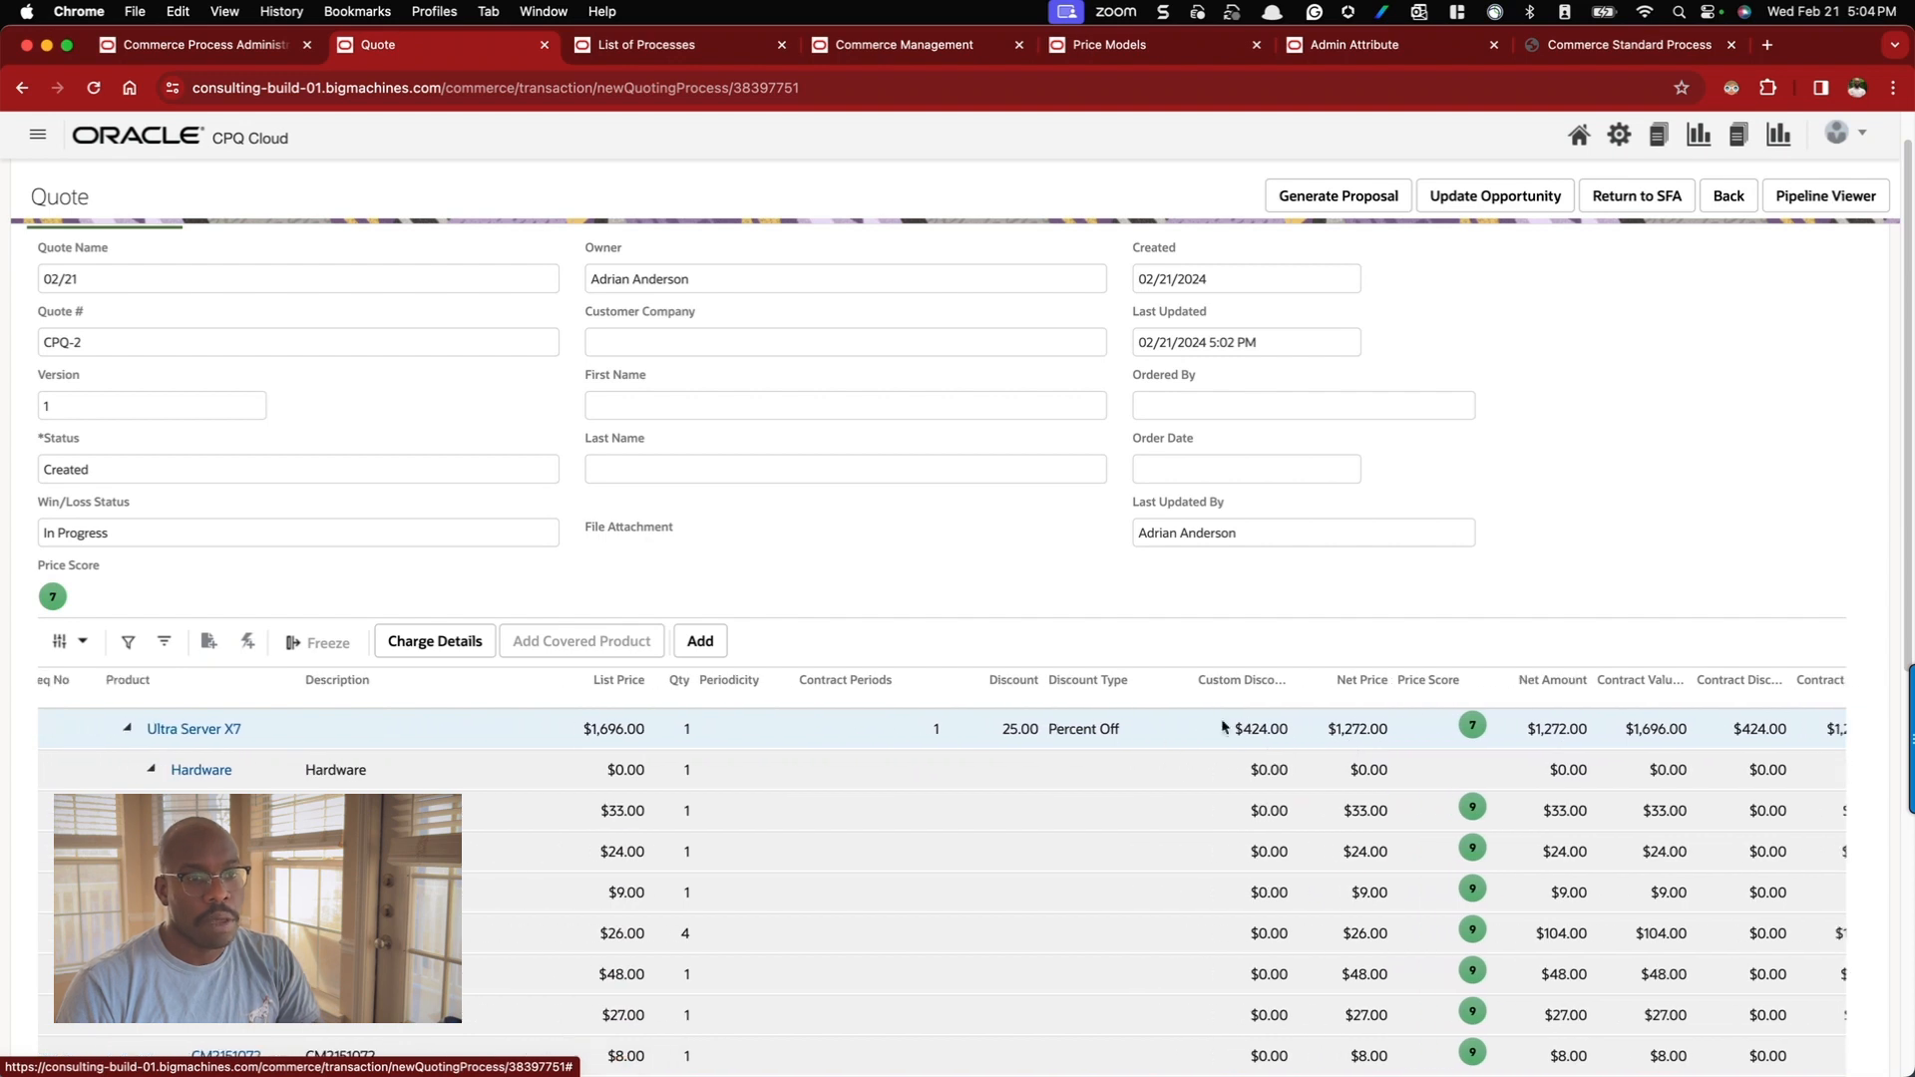
{"action": "scroll", "coordinate": [1388, 714], "scroll_direction": "up", "scroll_amount": 1}
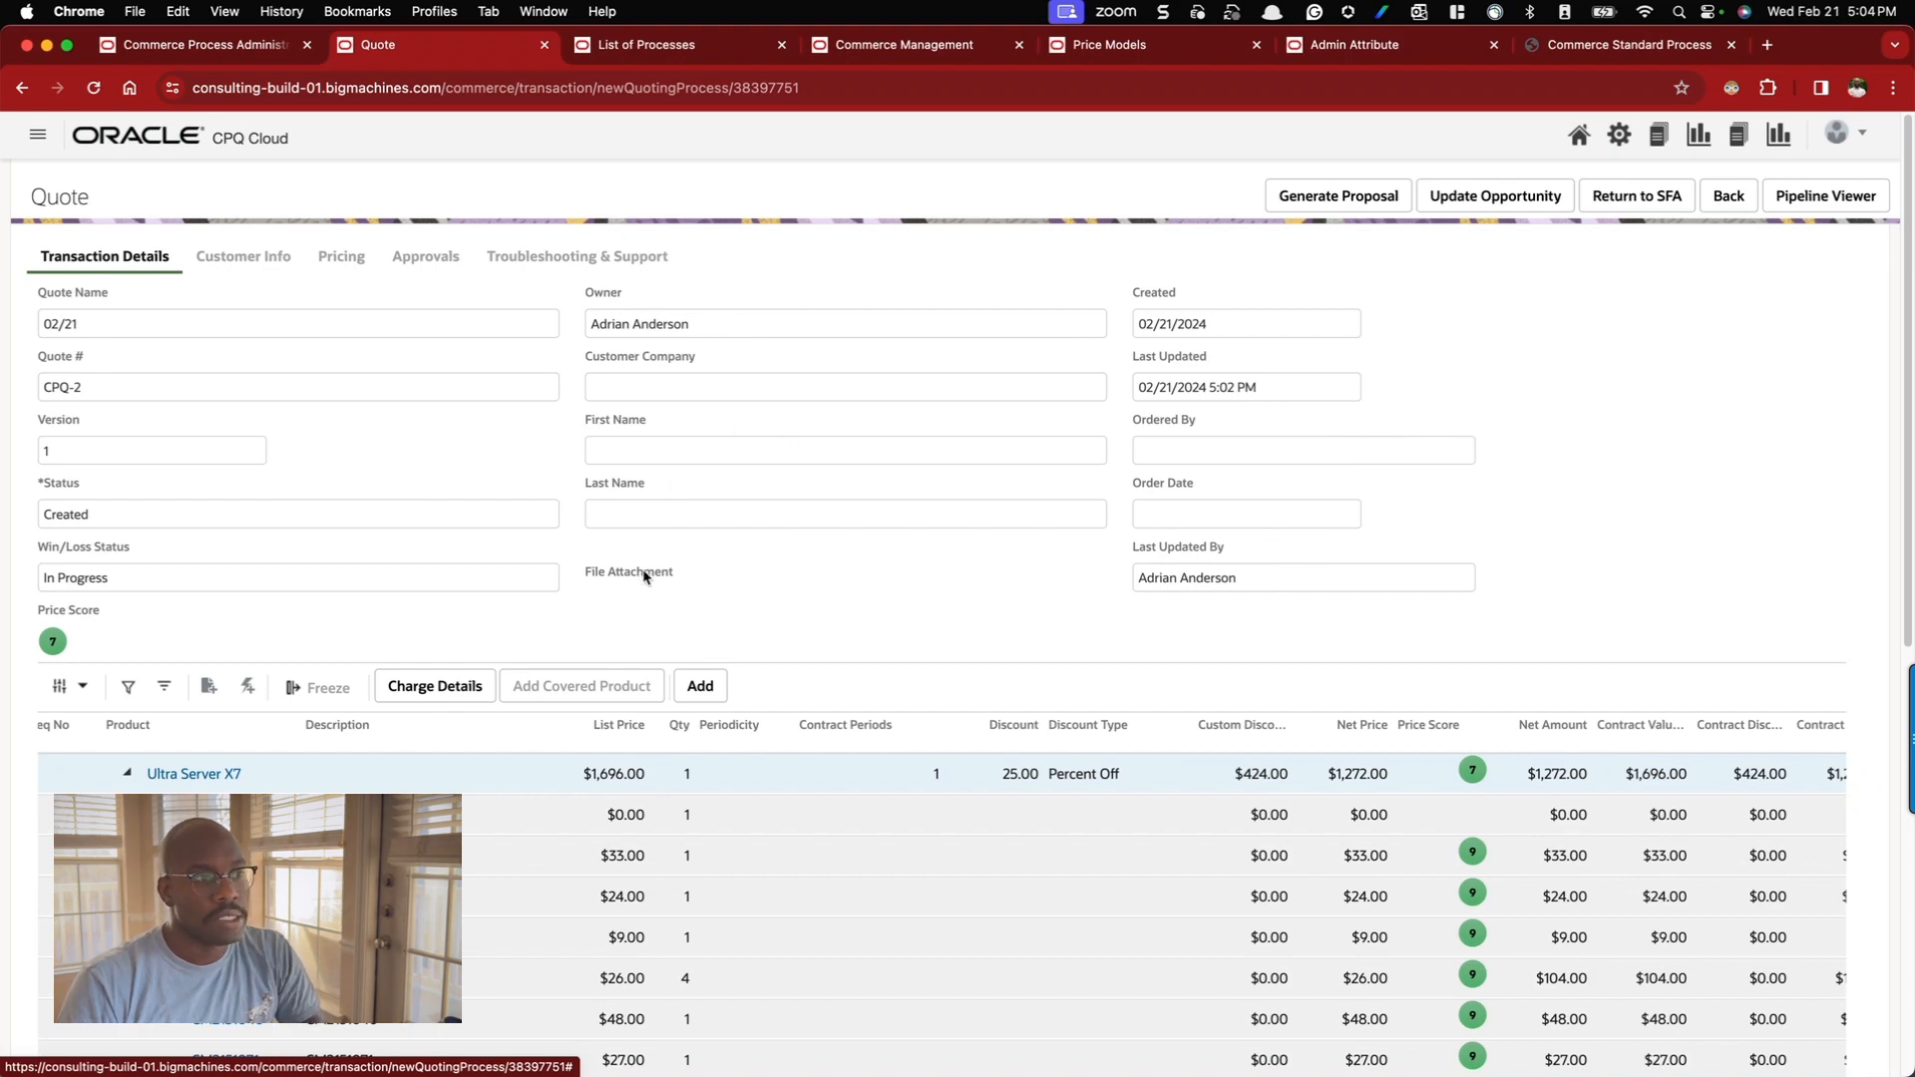
{"action": "left_click", "coordinate": [520, 261]}
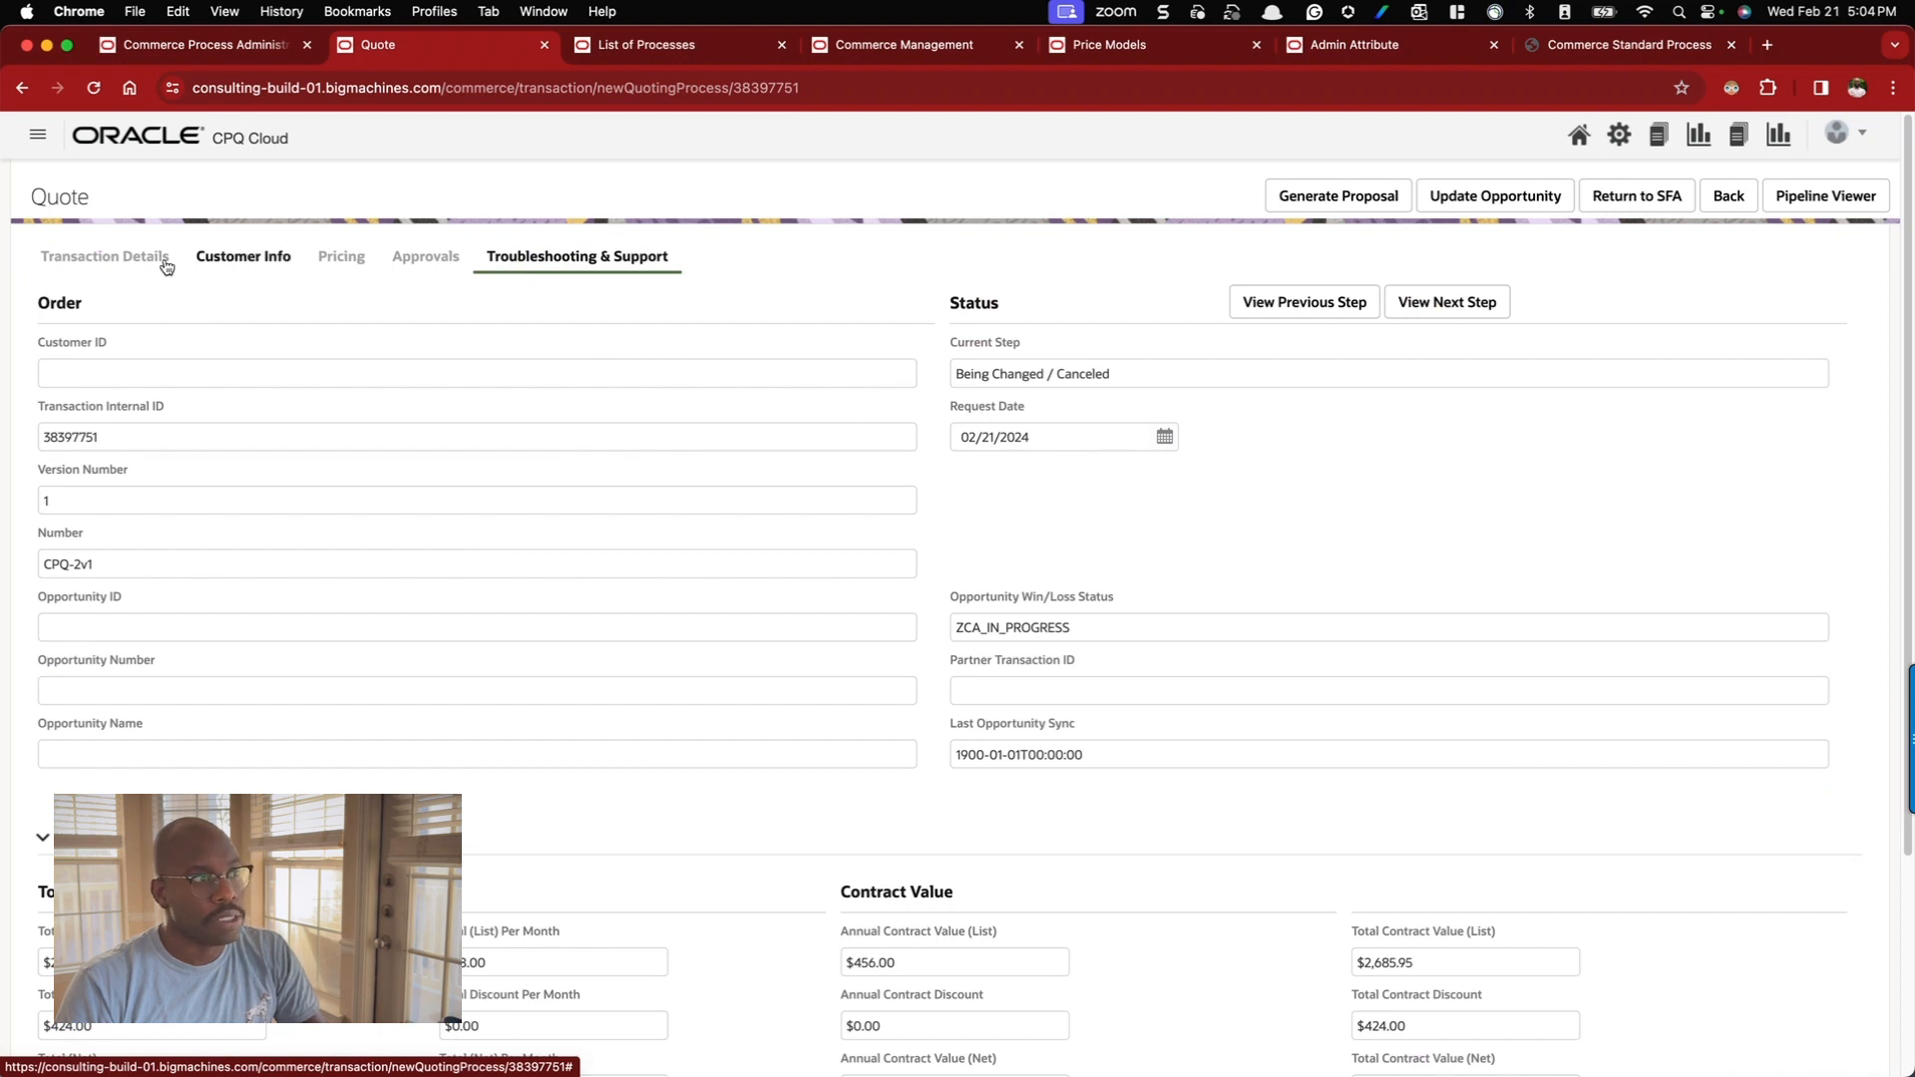
{"action": "left_click", "coordinate": [128, 259]}
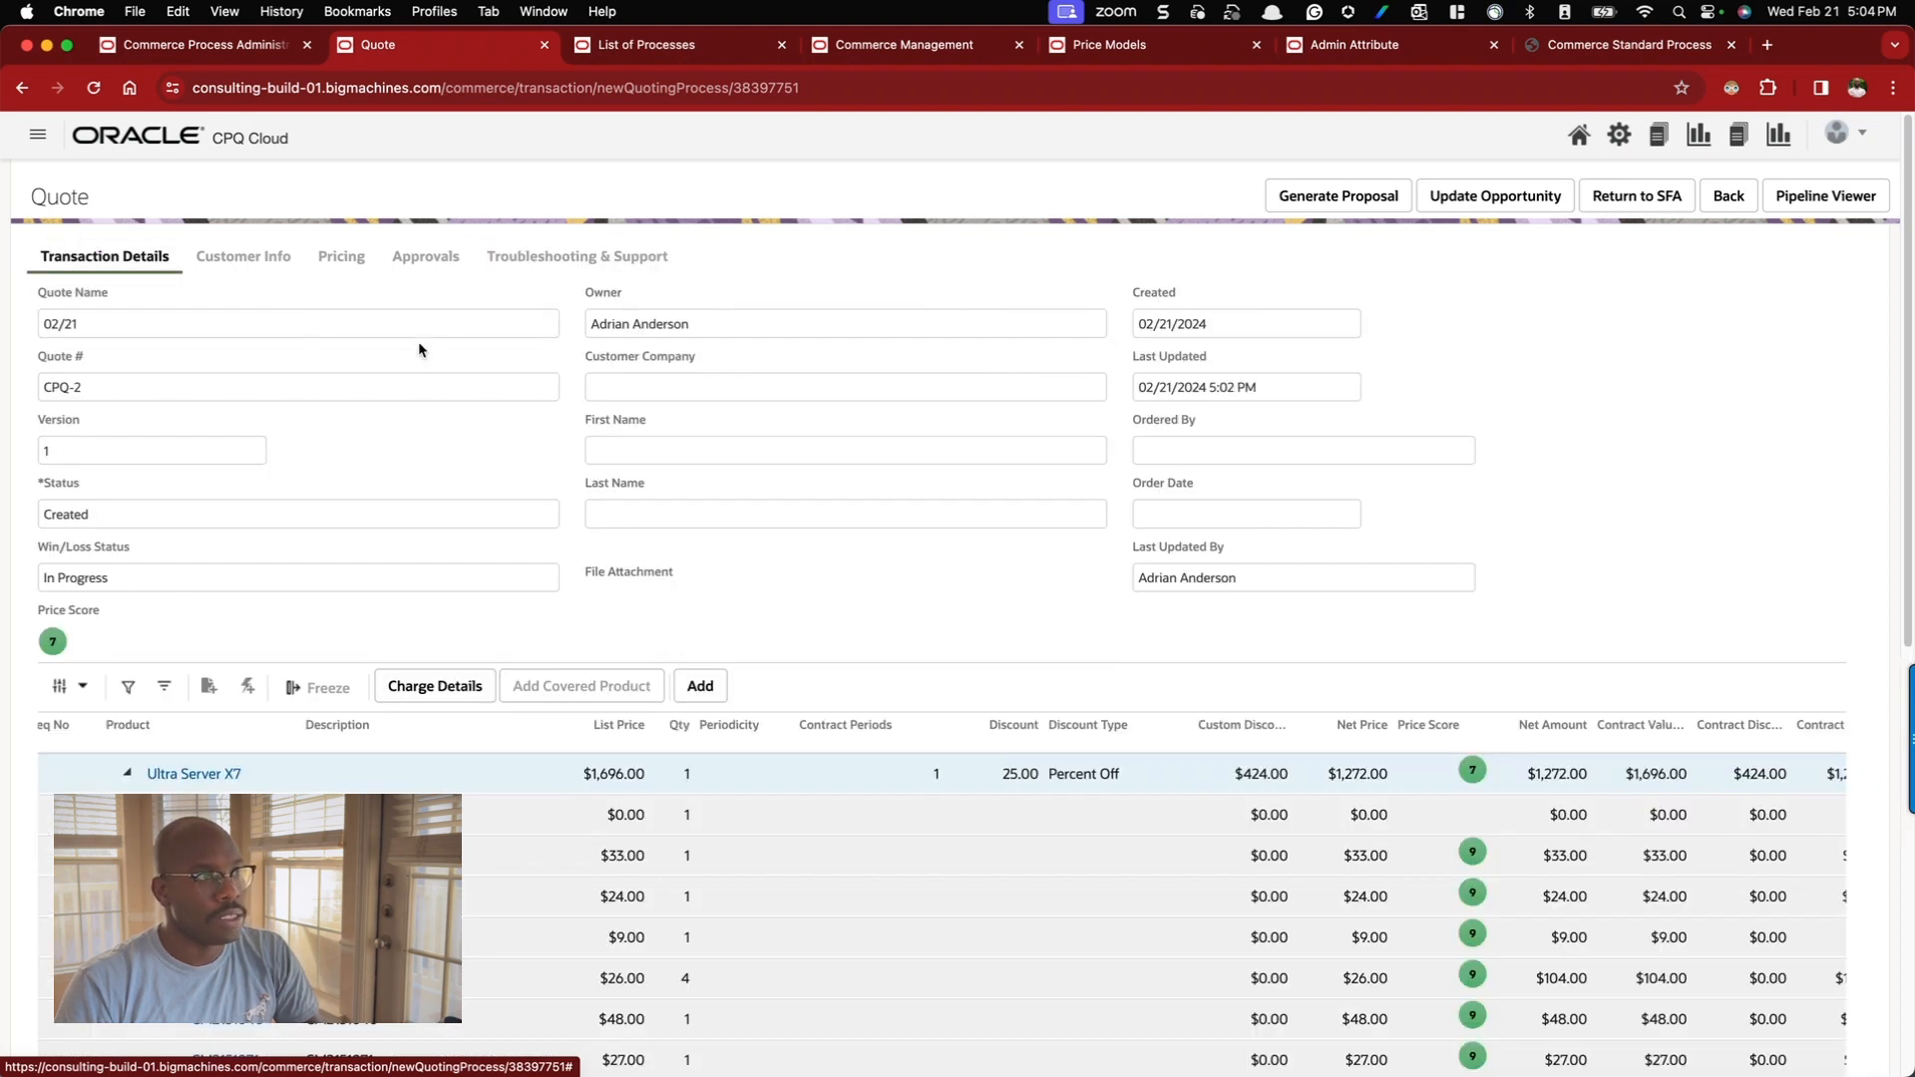
- Place the quote first among the browser tabs, open the Standard Quote Process manager and close the remaining administration tabs
{"action": "left_click_drag", "start_coordinate": [439, 57], "coordinate": [197, 72]}
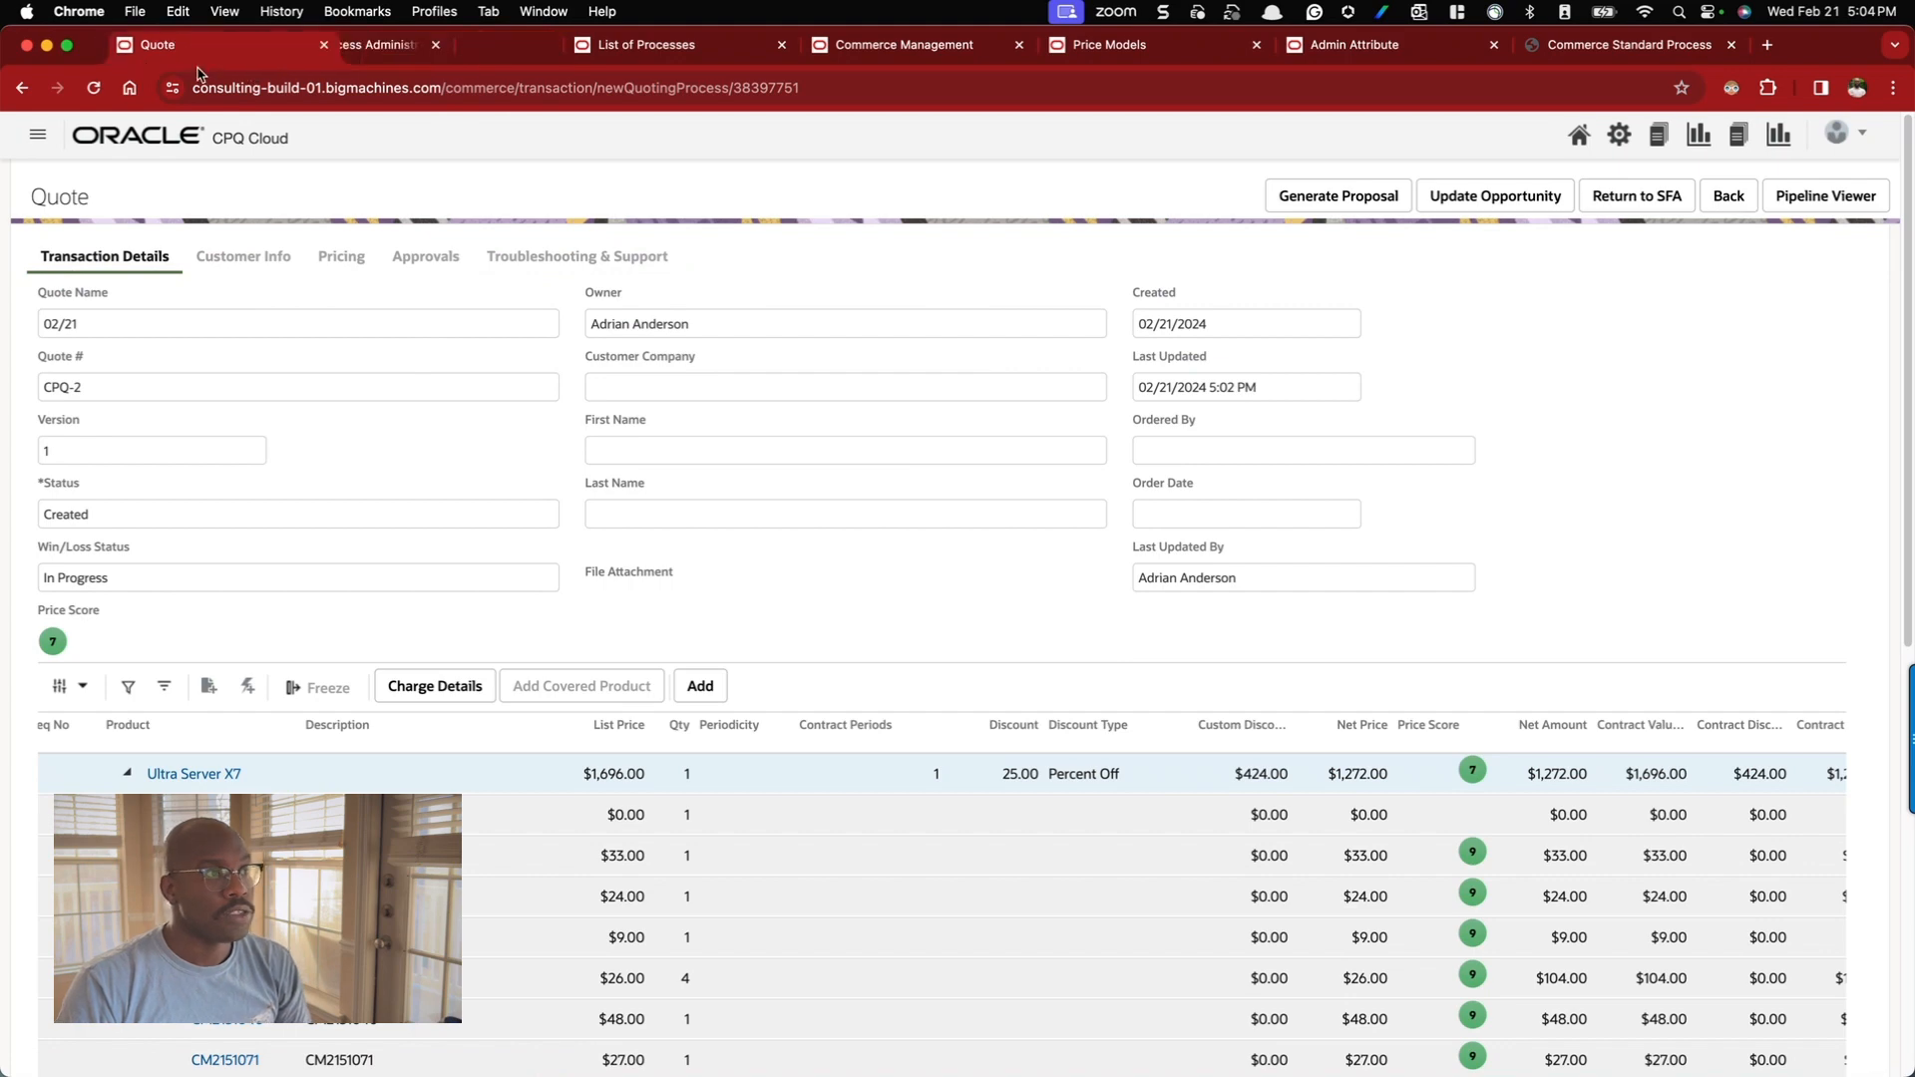
{"action": "left_click", "coordinate": [459, 50]}
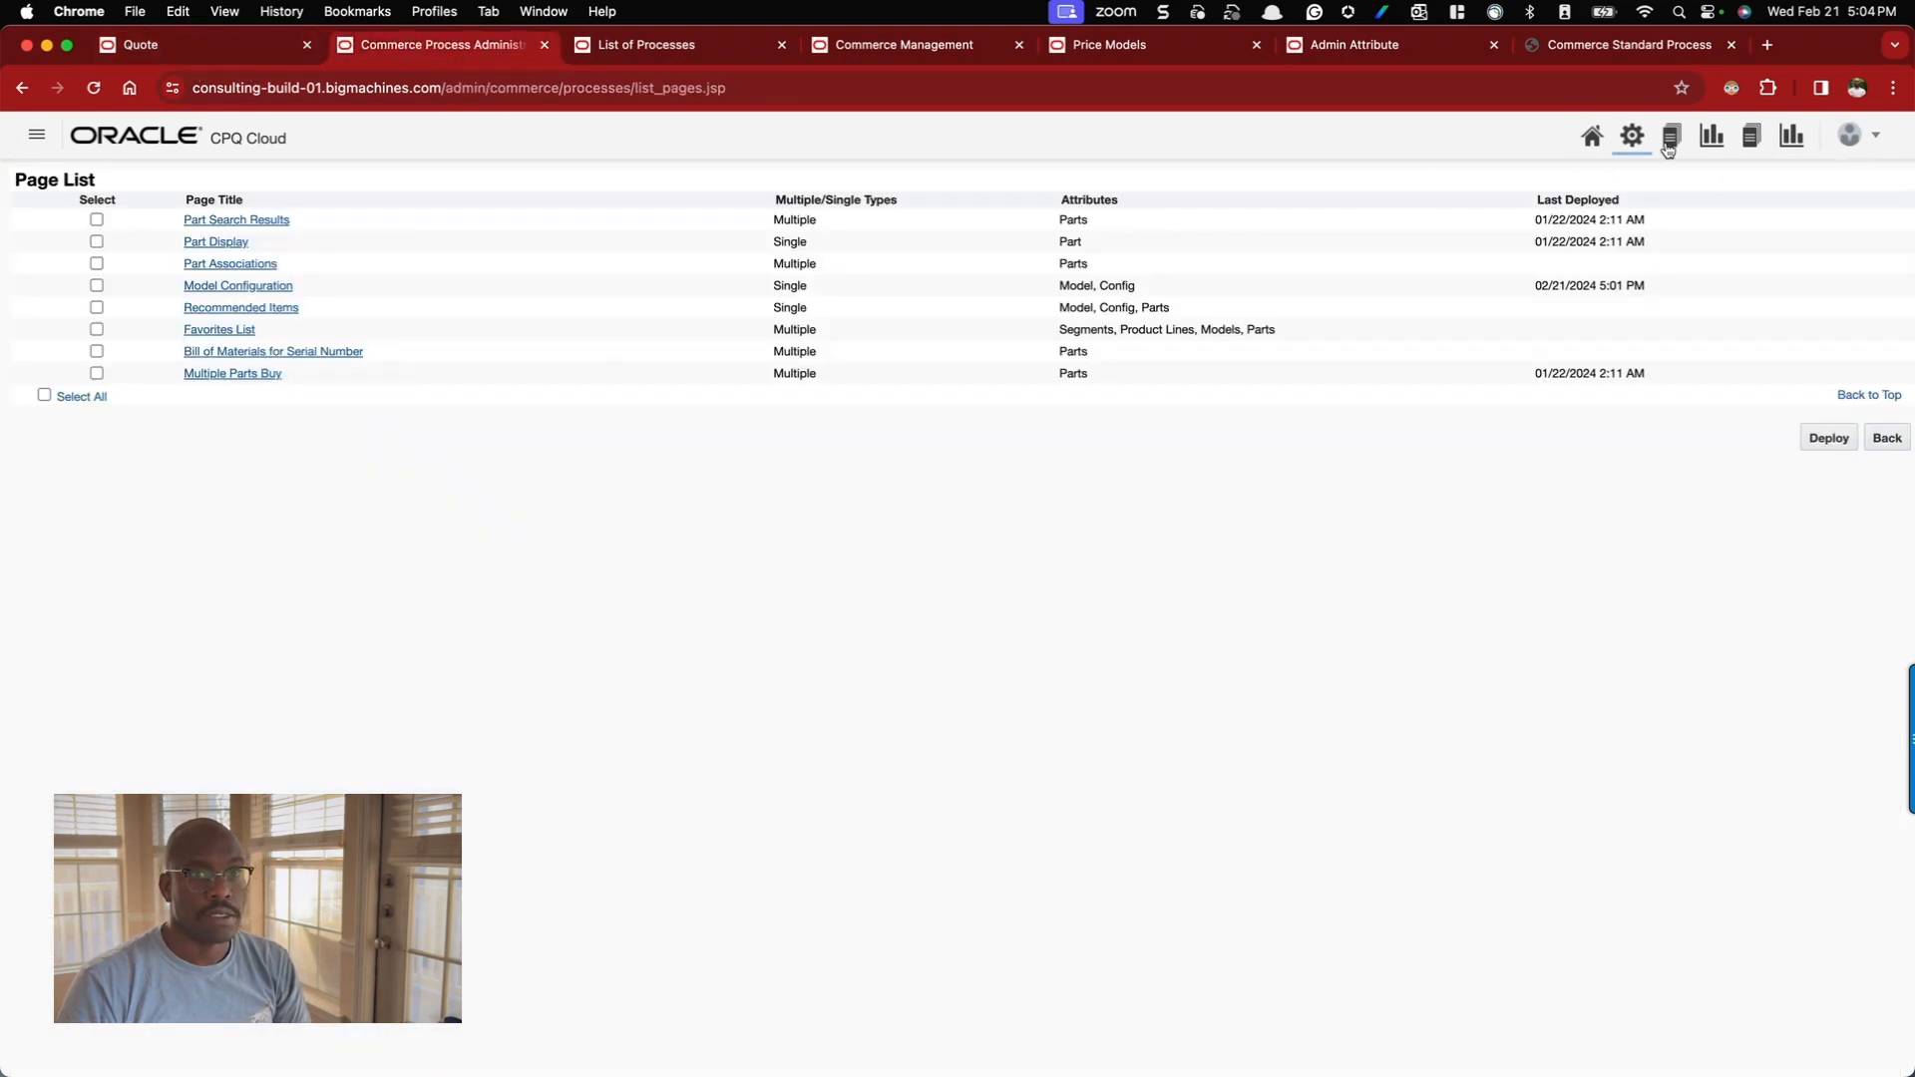
{"action": "left_click", "coordinate": [1668, 143]}
{"action": "left_click", "coordinate": [781, 44]}
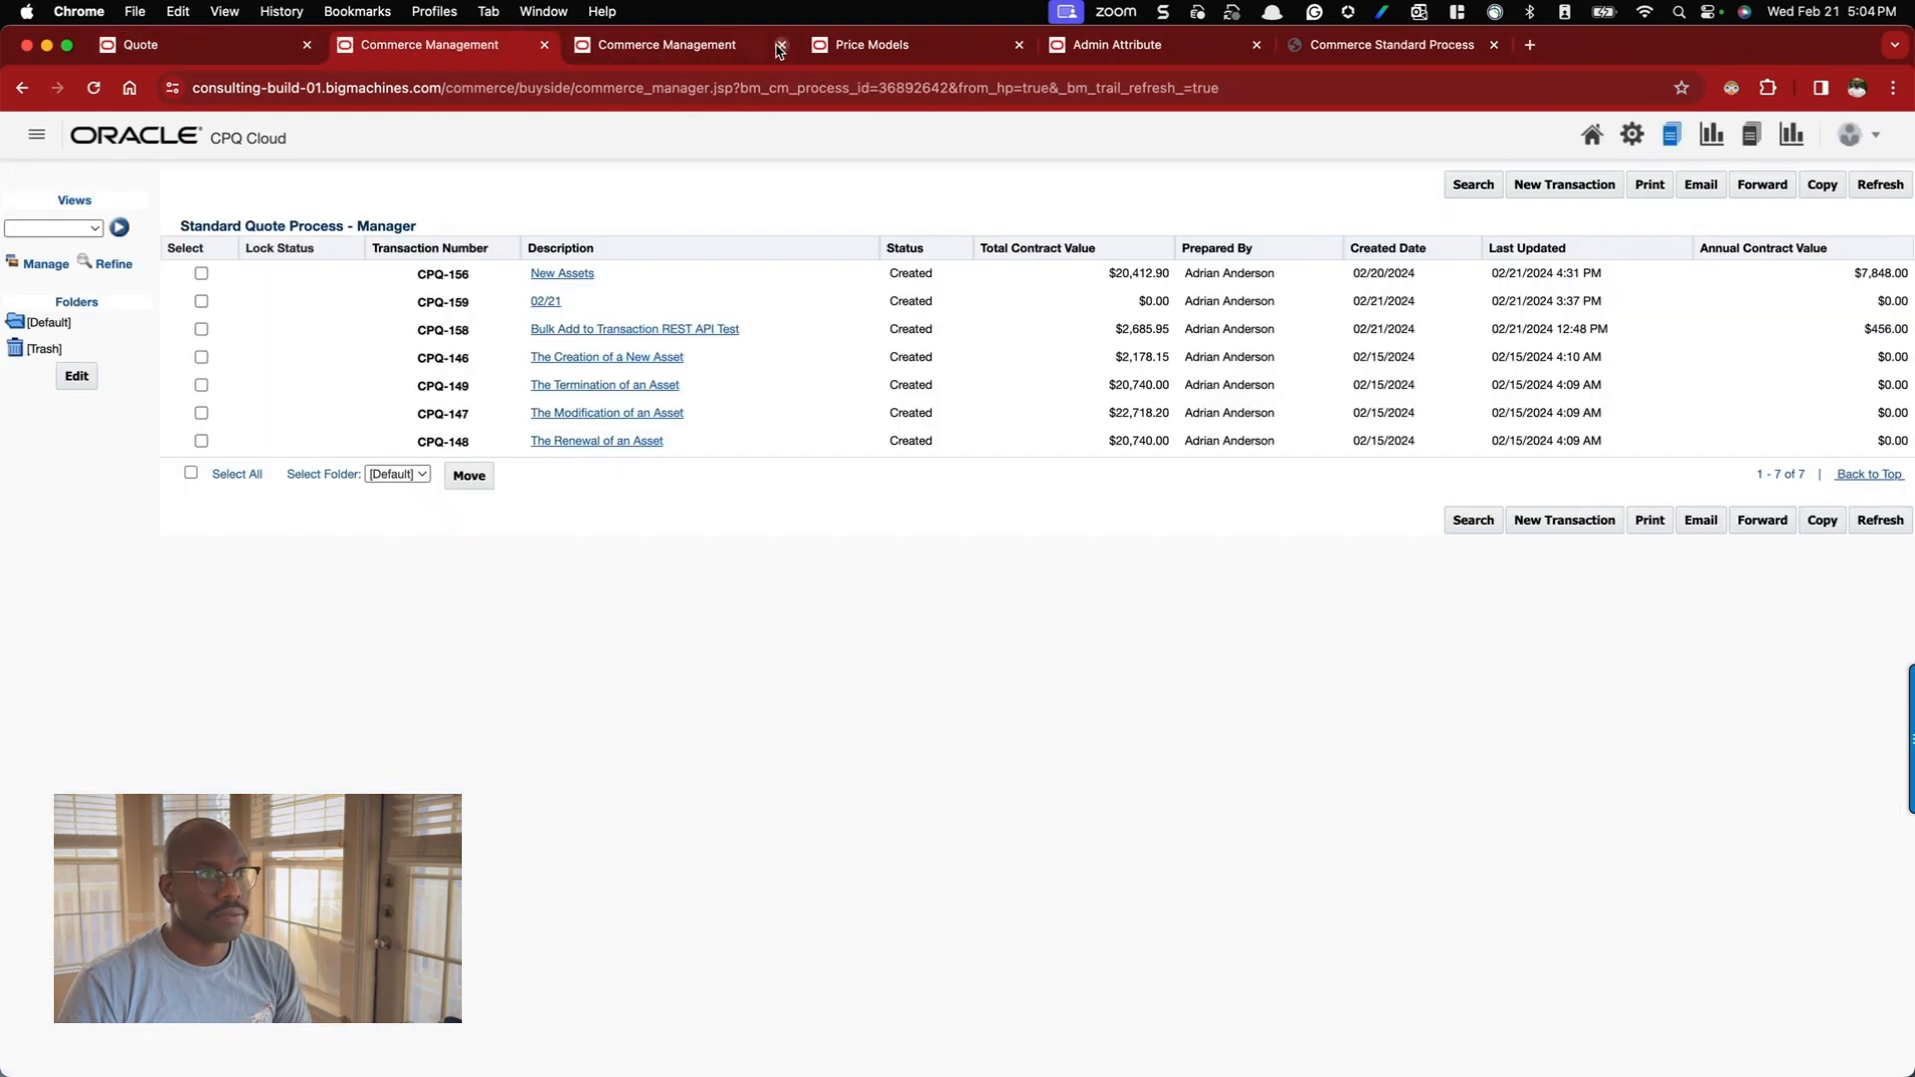
{"action": "left_click", "coordinate": [781, 45]}
{"action": "left_click", "coordinate": [781, 45]}
{"action": "left_click", "coordinate": [781, 45]}
{"action": "left_click", "coordinate": [781, 45]}
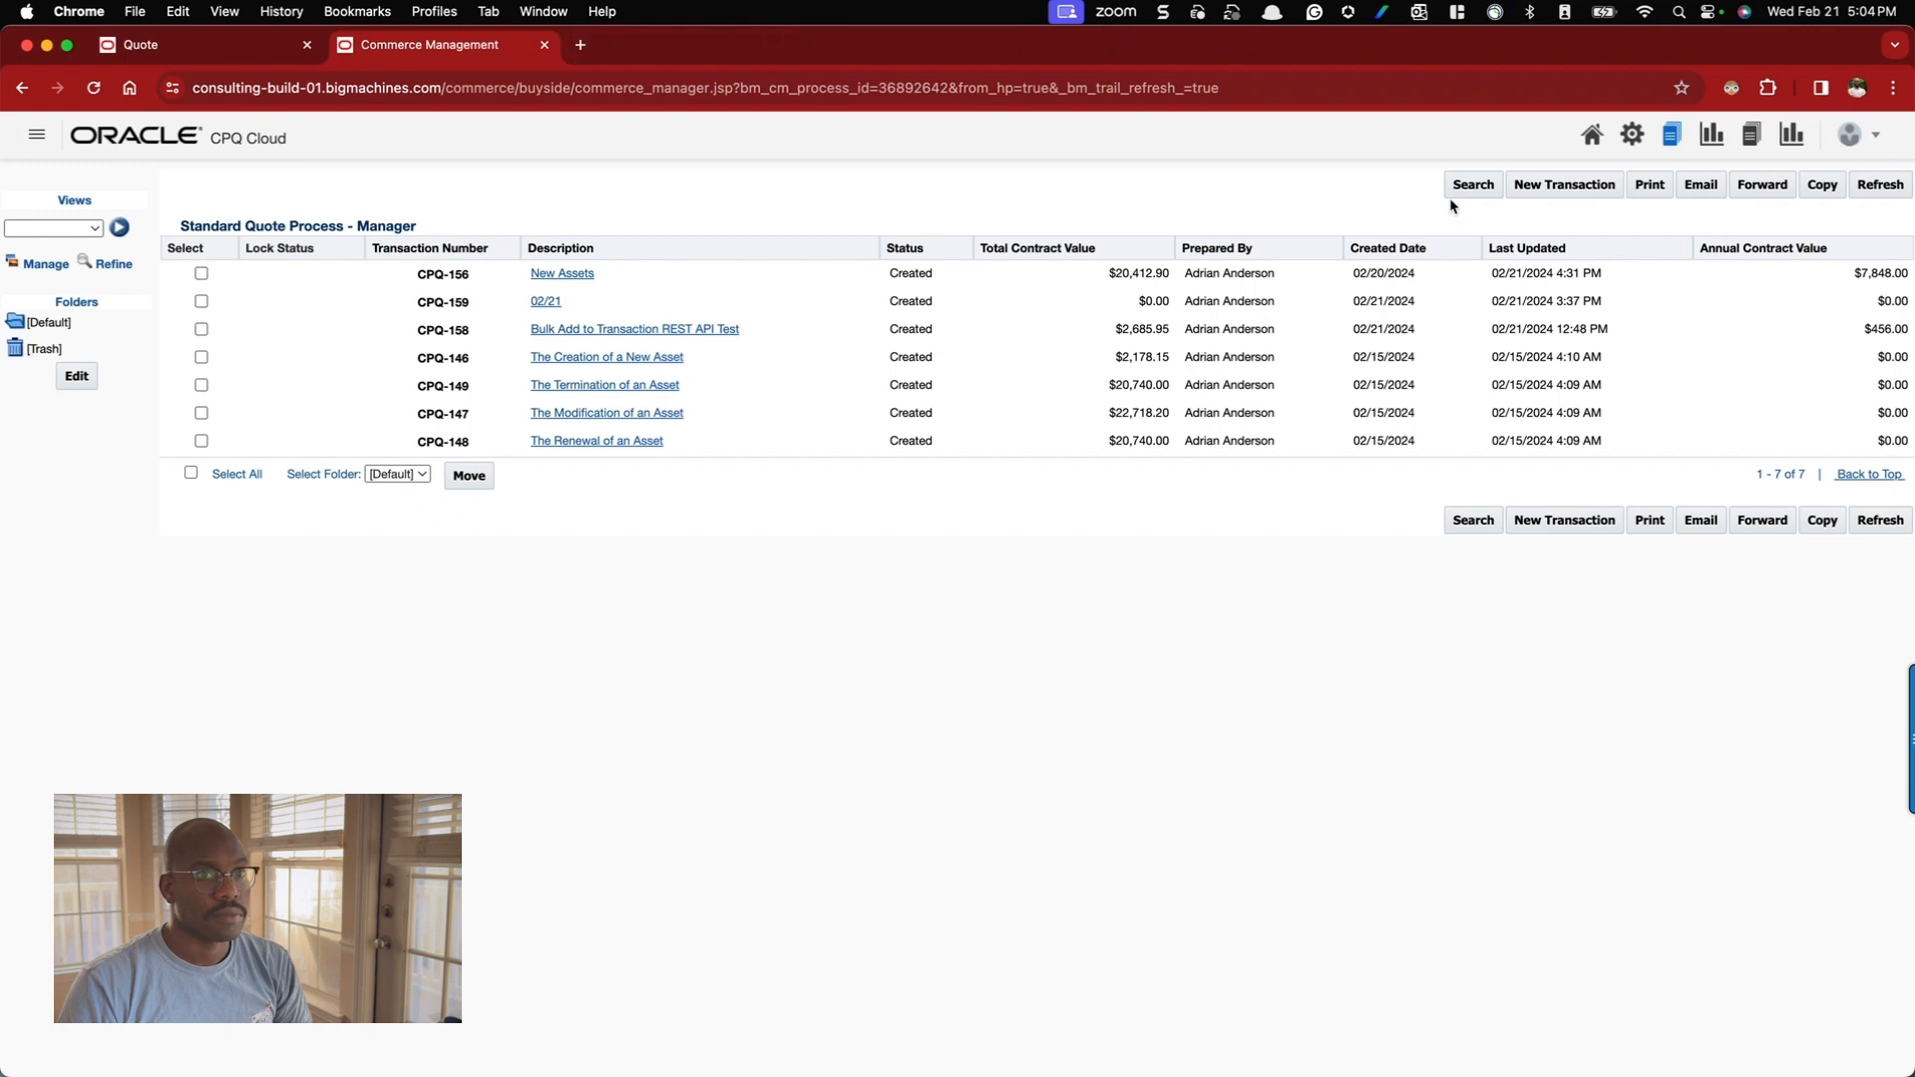
- Start a new Standard Quote Process transaction, and replace the open quotes with separate tabs for the Standard Quote Process and New Quoting Process managers
{"action": "left_click", "coordinate": [1546, 184]}
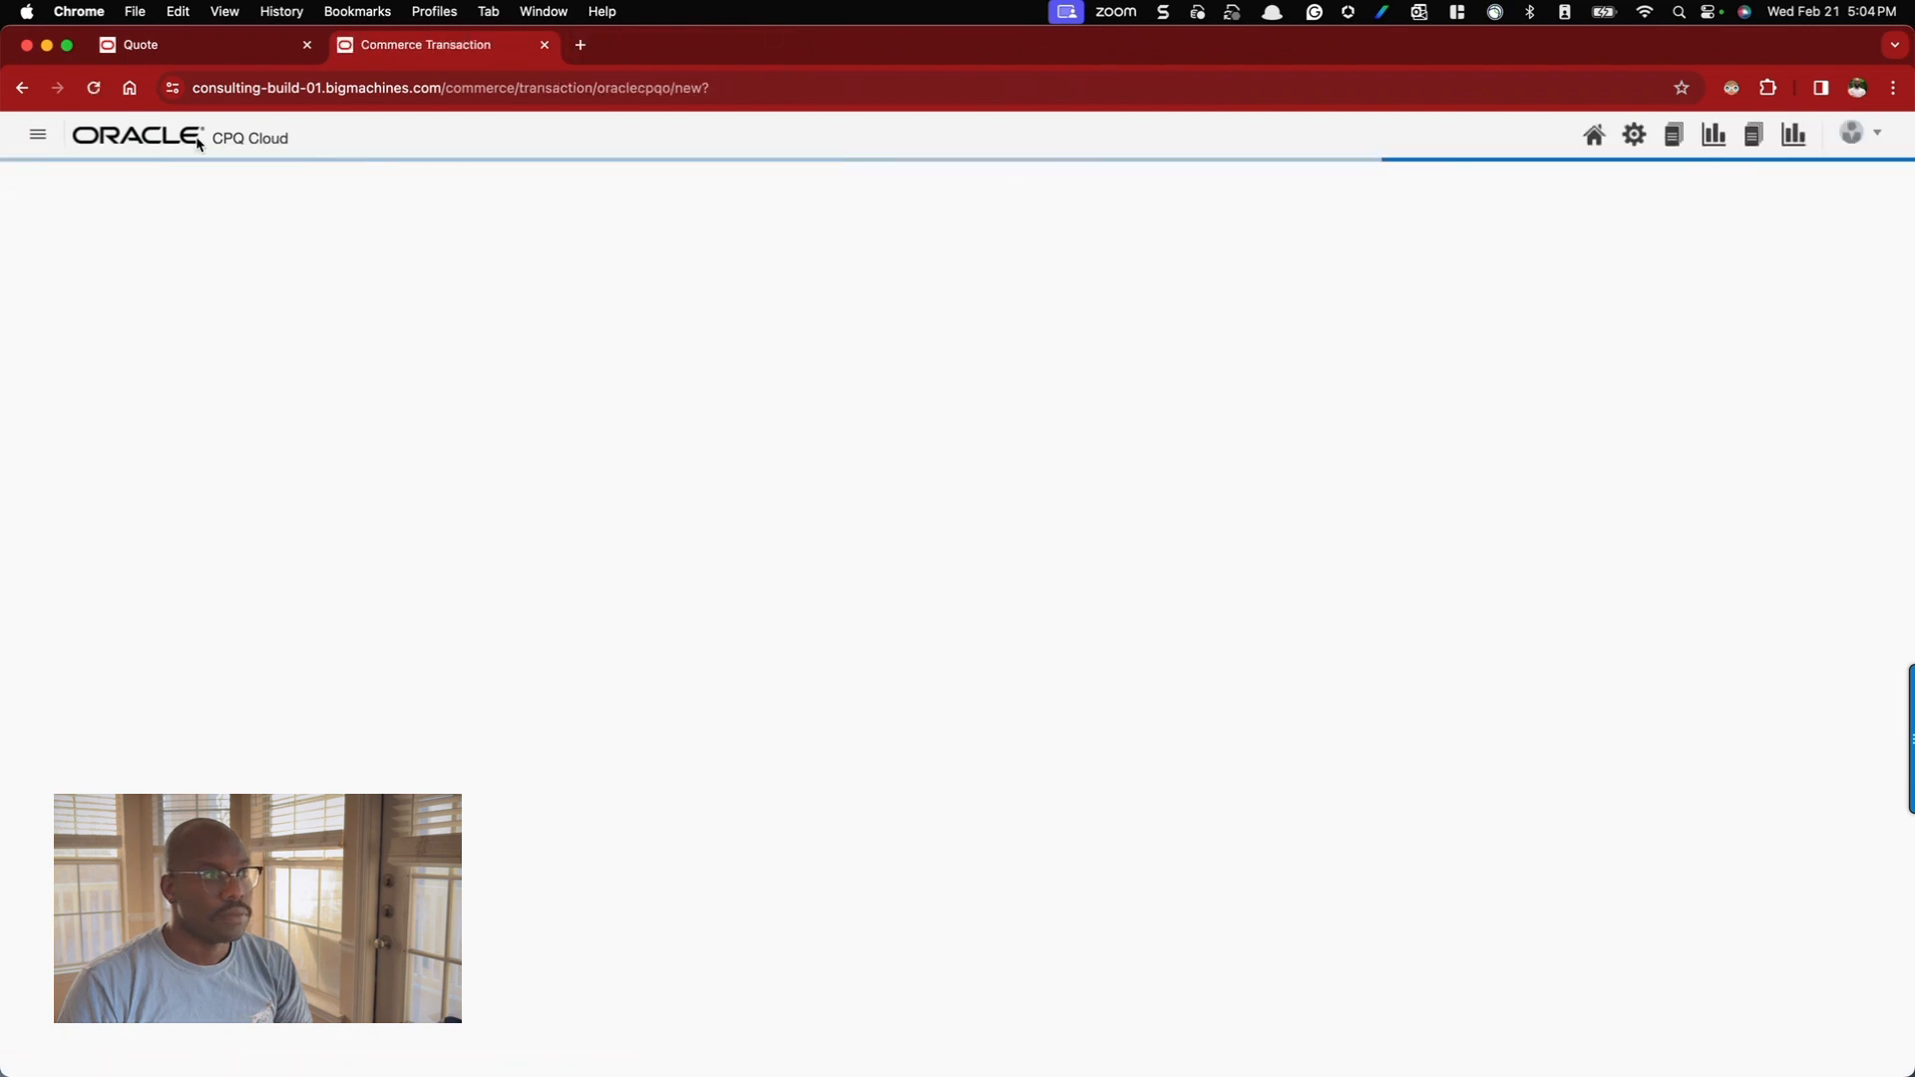
{"action": "left_click", "coordinate": [243, 52]}
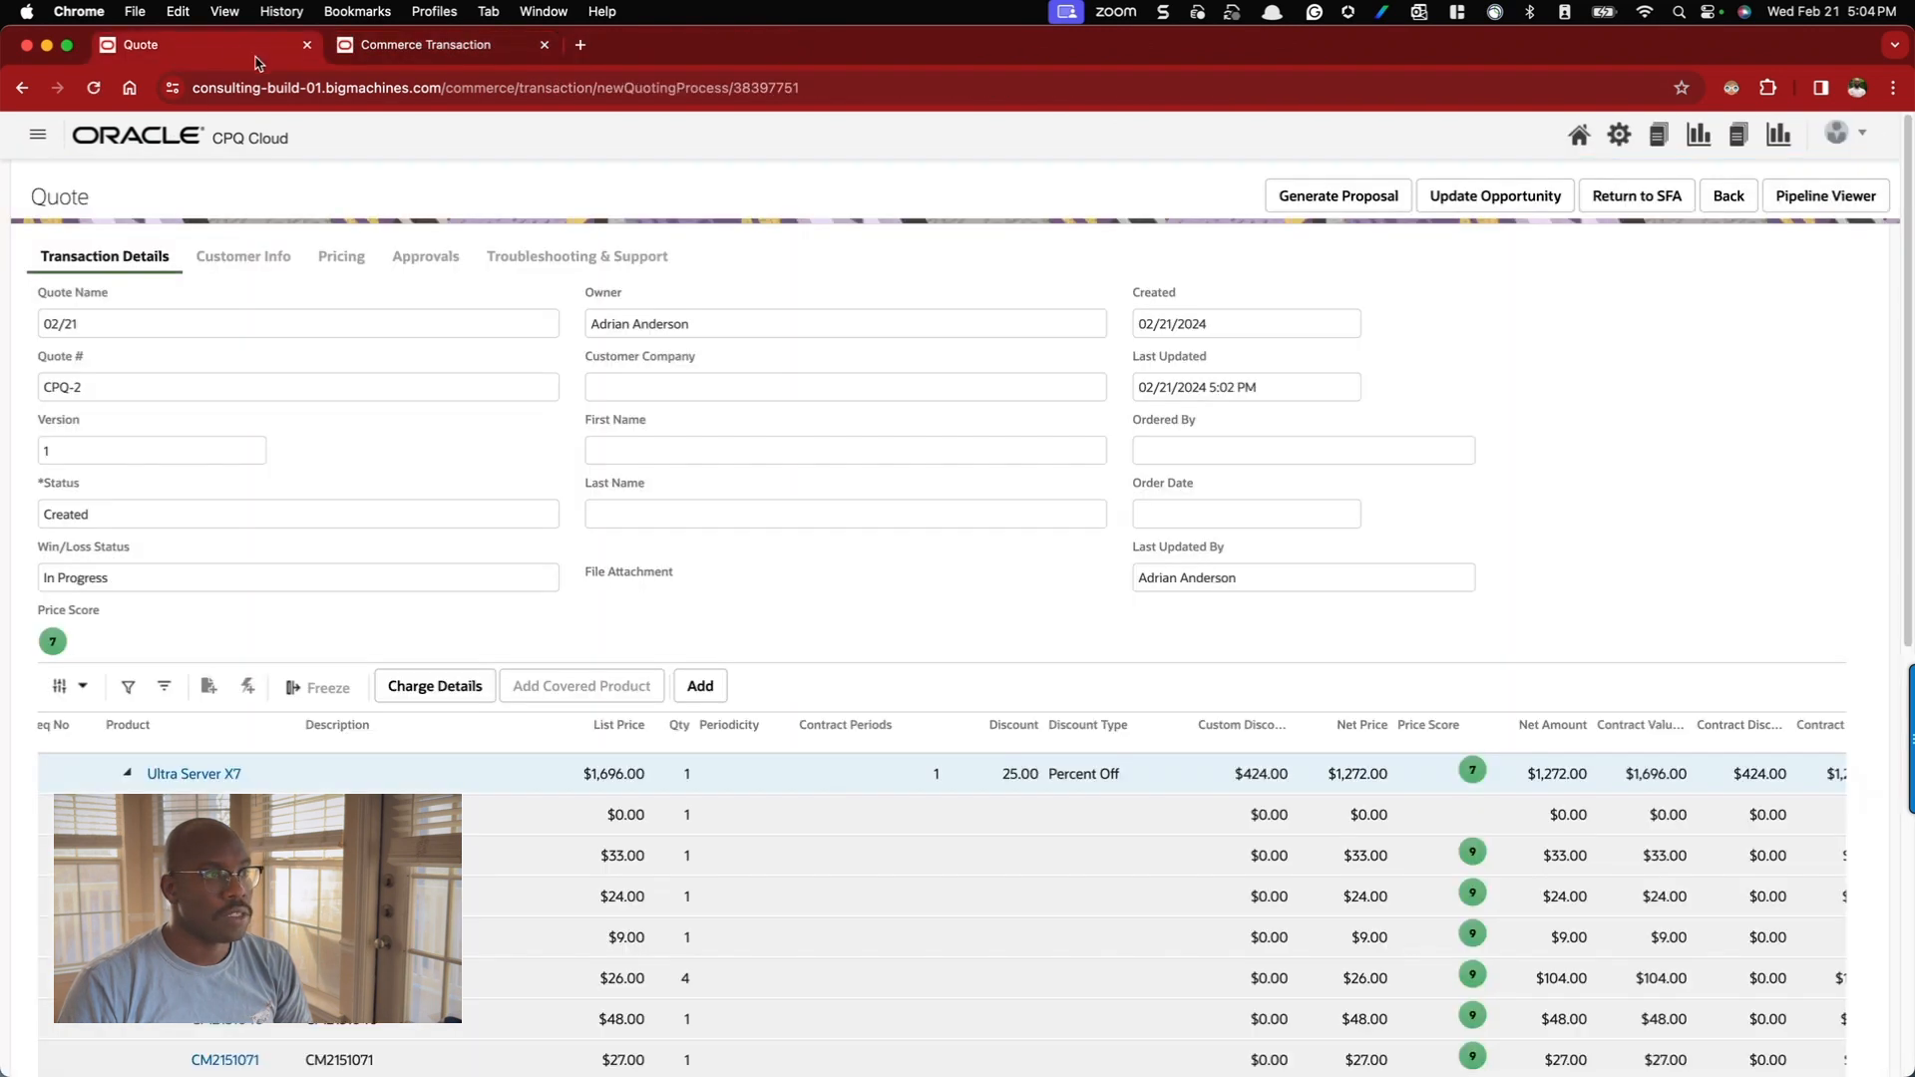
{"action": "left_click", "coordinate": [307, 45]}
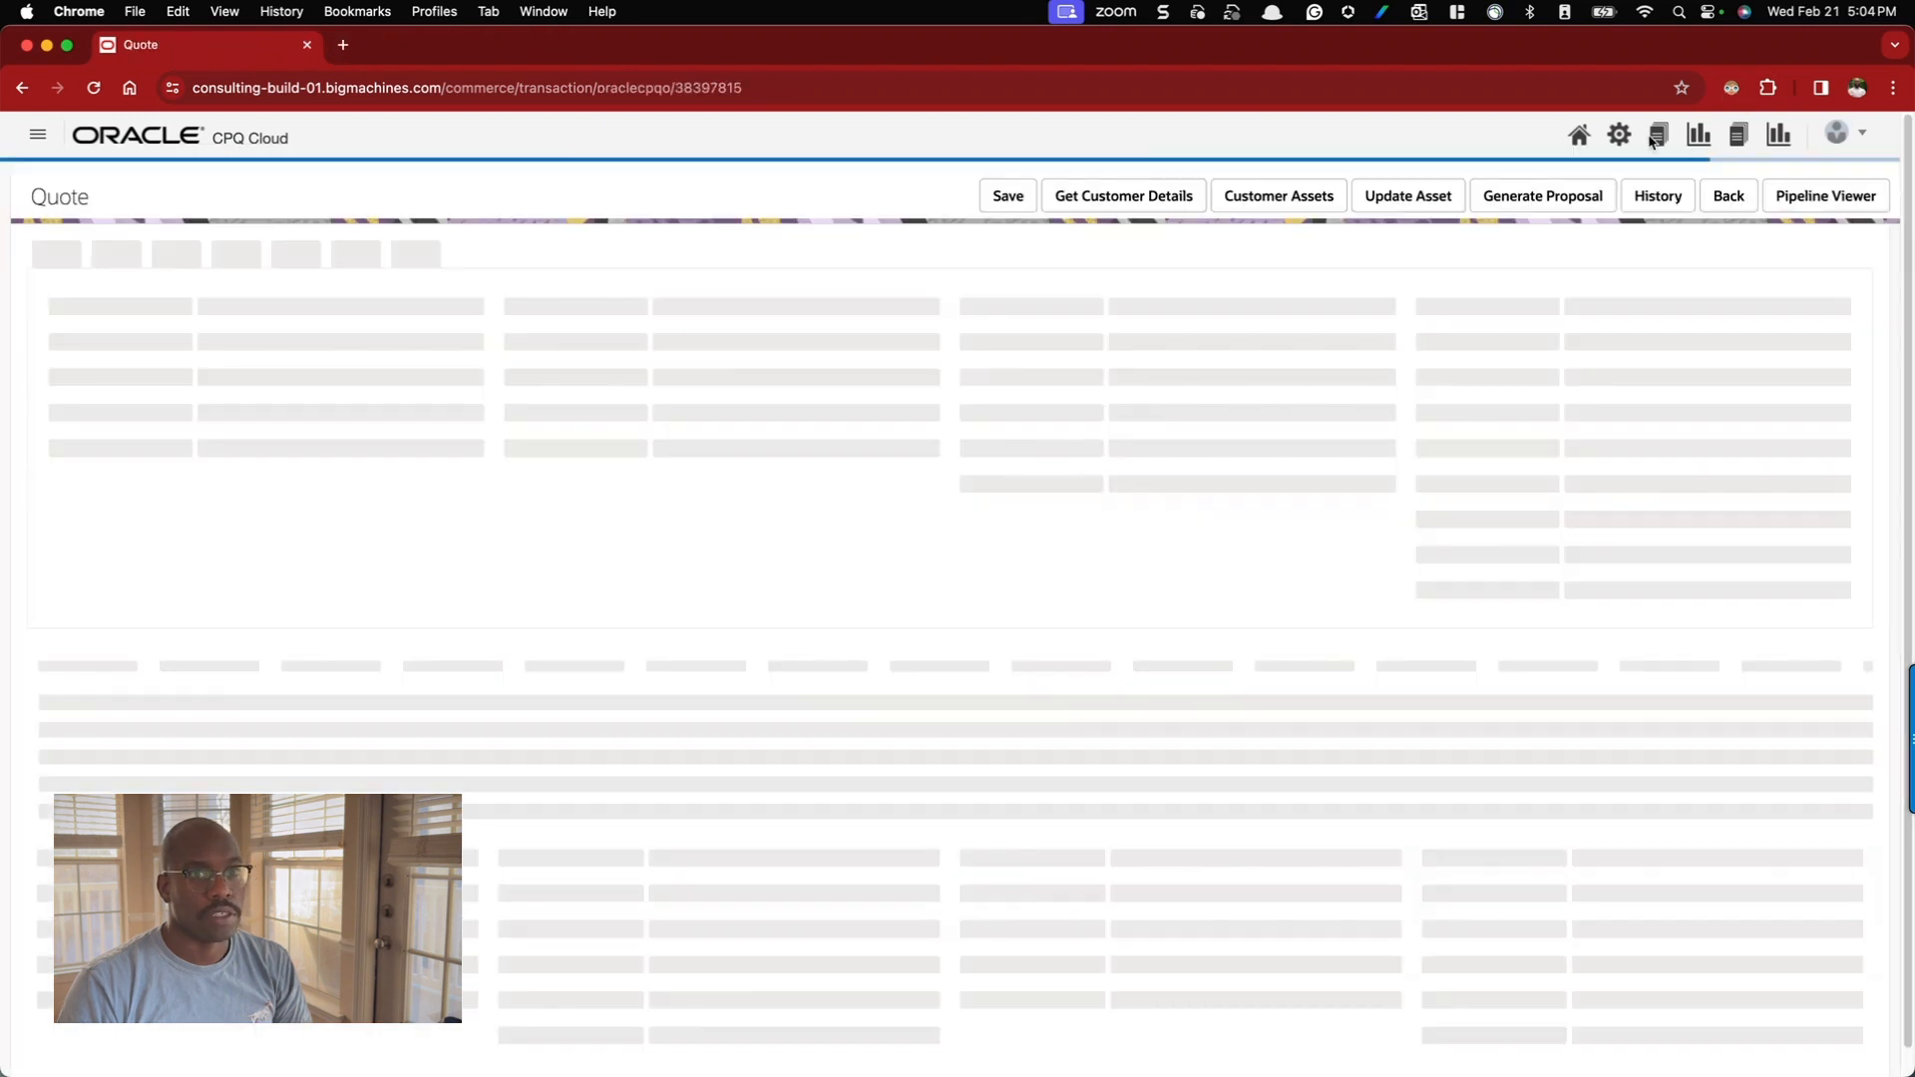
{"action": "left_click", "coordinate": [1656, 138], "text": "super"}
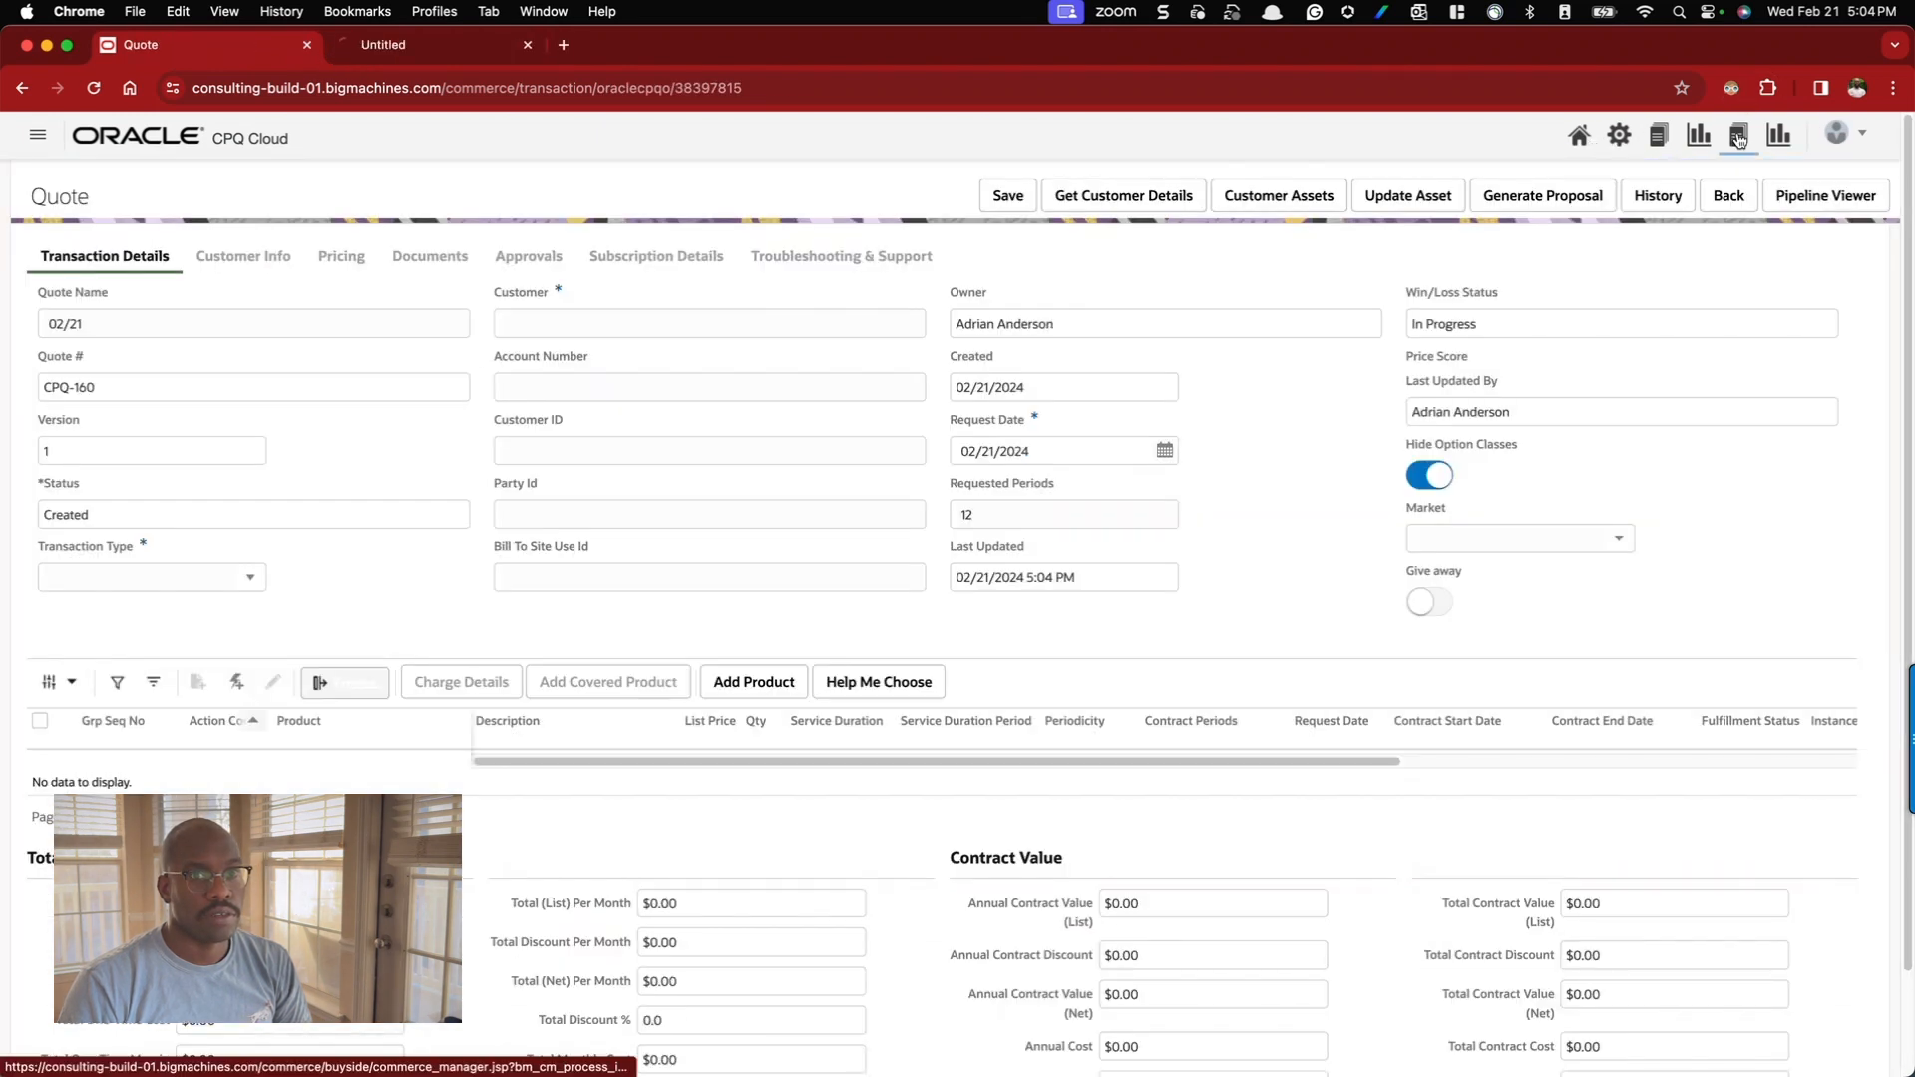
{"action": "left_click", "coordinate": [1738, 139], "text": "super"}
{"action": "left_click", "coordinate": [307, 46]}
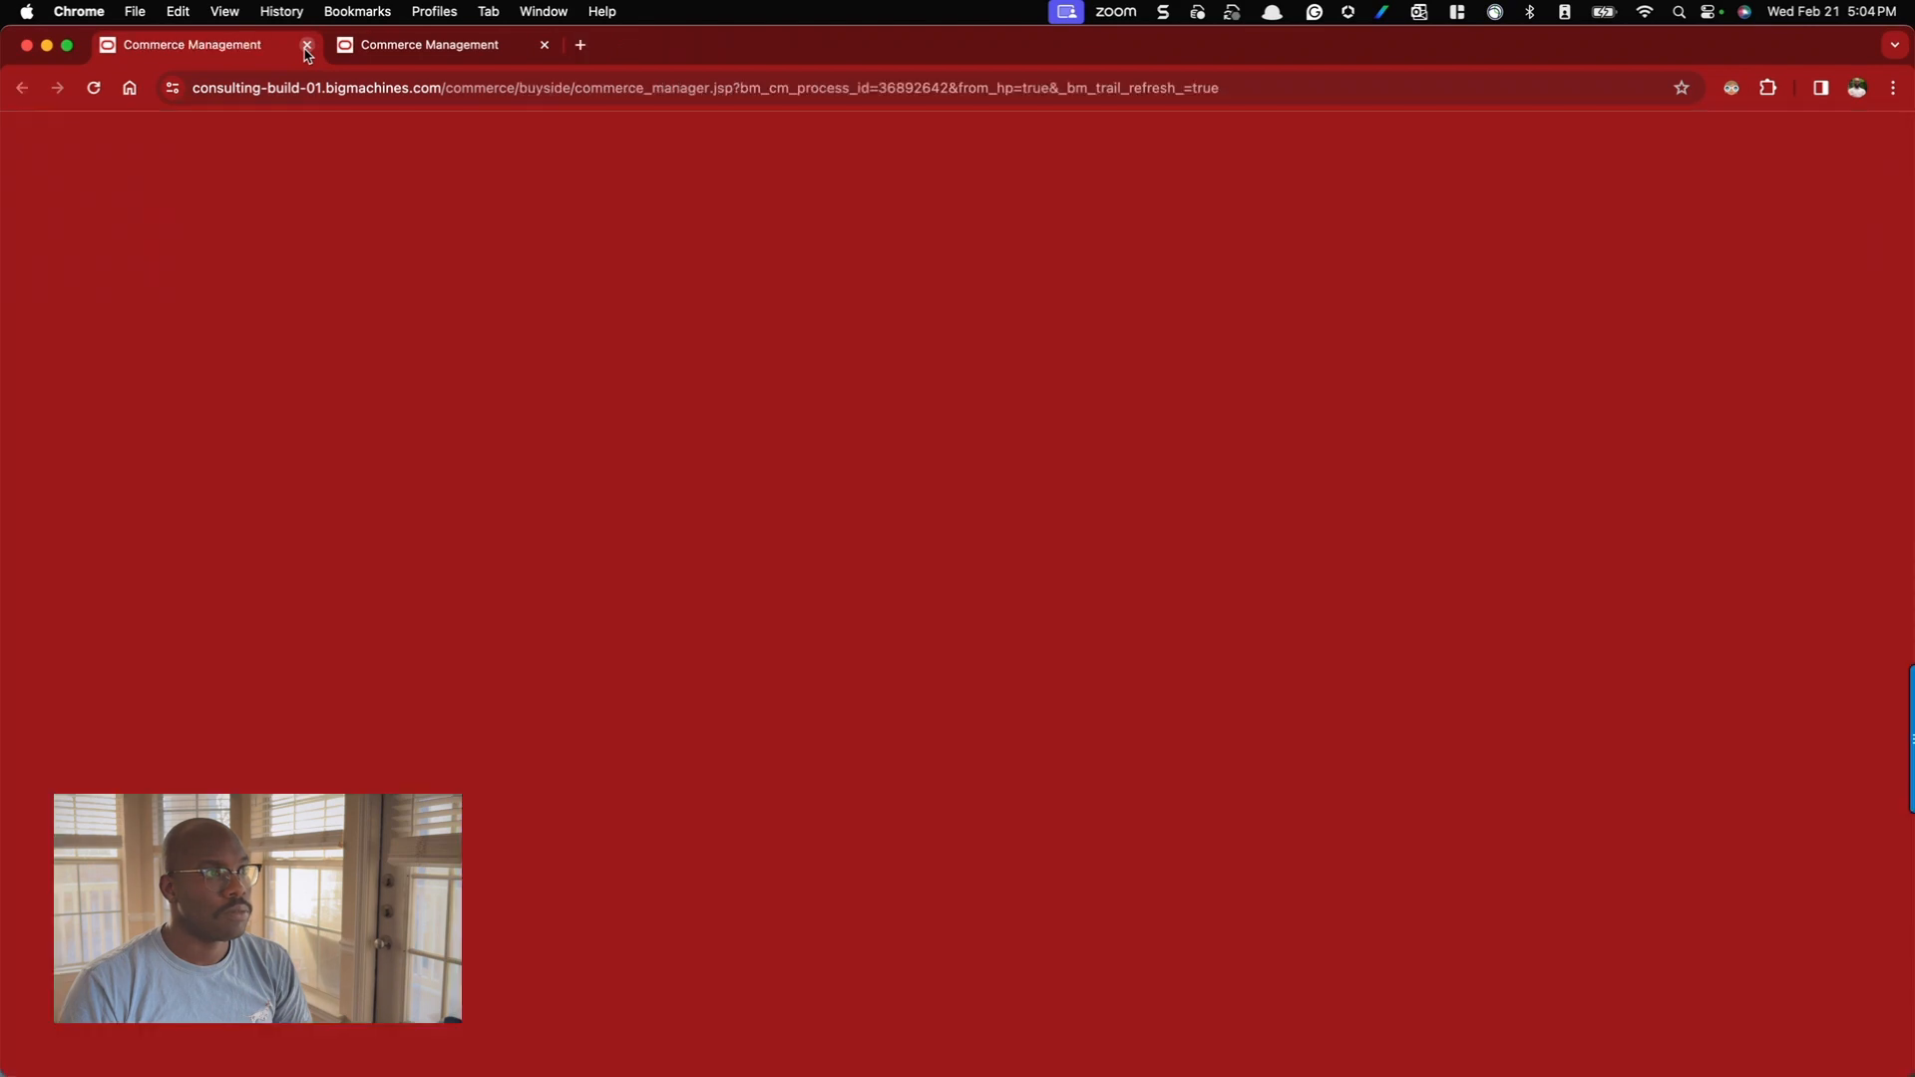
- Move the New Quoting Process manager into its own window and tile it beside the Standard Quote Process manager
{"action": "left_click_drag", "start_coordinate": [431, 47], "coordinate": [456, 170]}
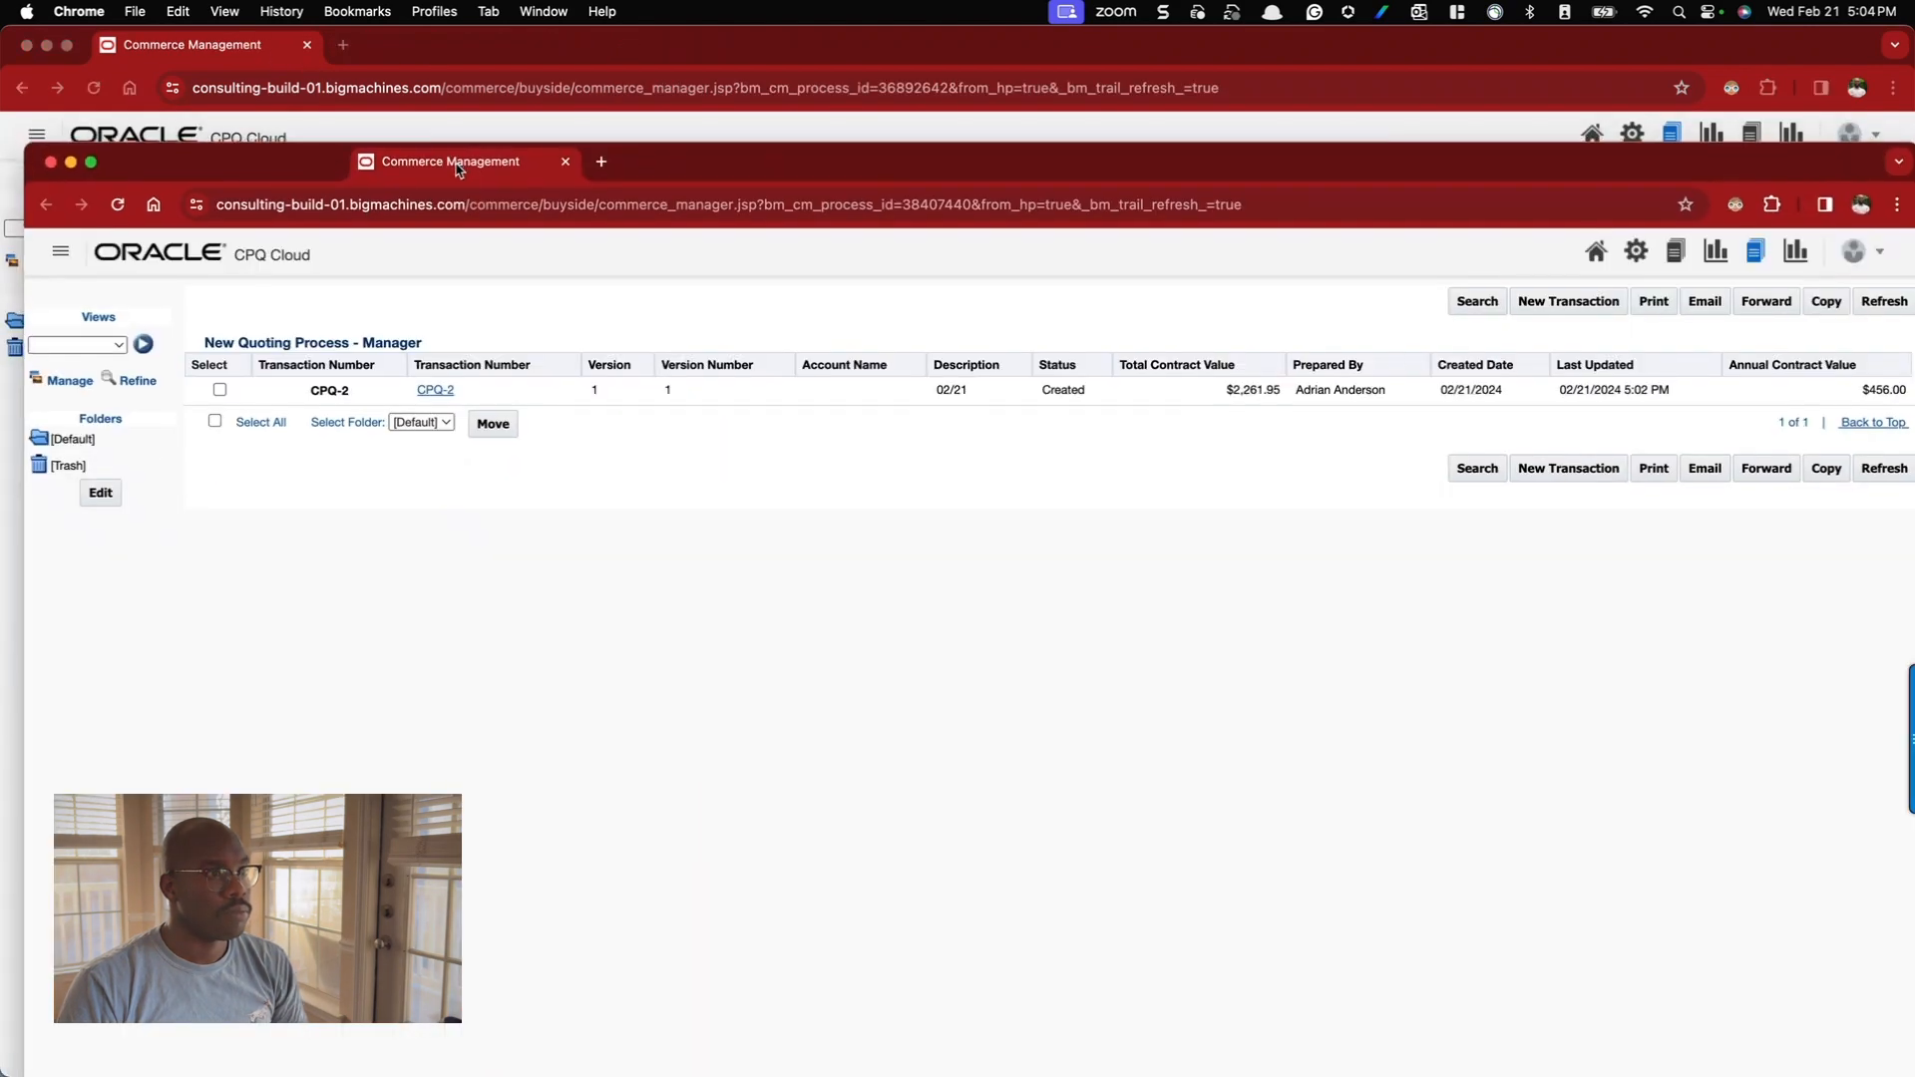
{"action": "key", "text": "ctrl+alt+Right"}
{"action": "left_click", "coordinate": [635, 813]}
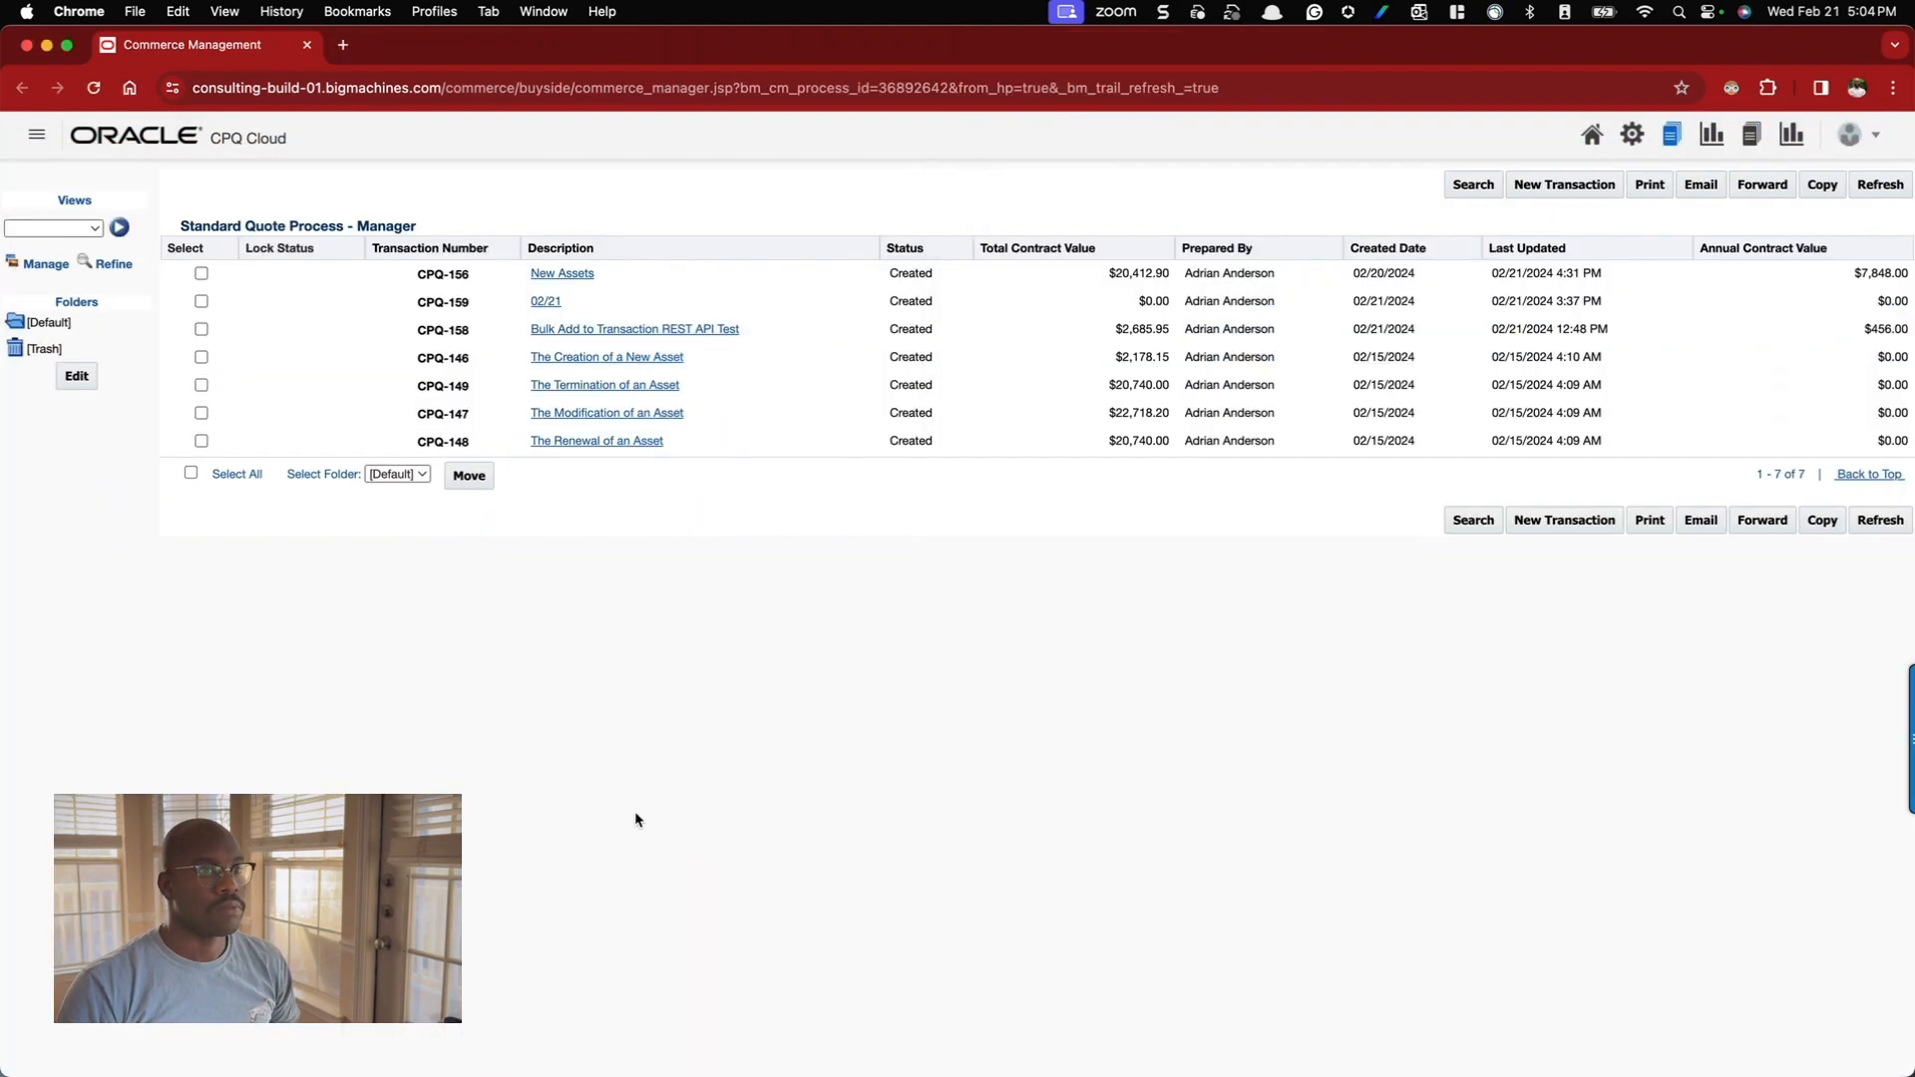
{"action": "key", "text": "ctrl+alt+Left"}
{"action": "left_click", "coordinate": [1387, 67]}
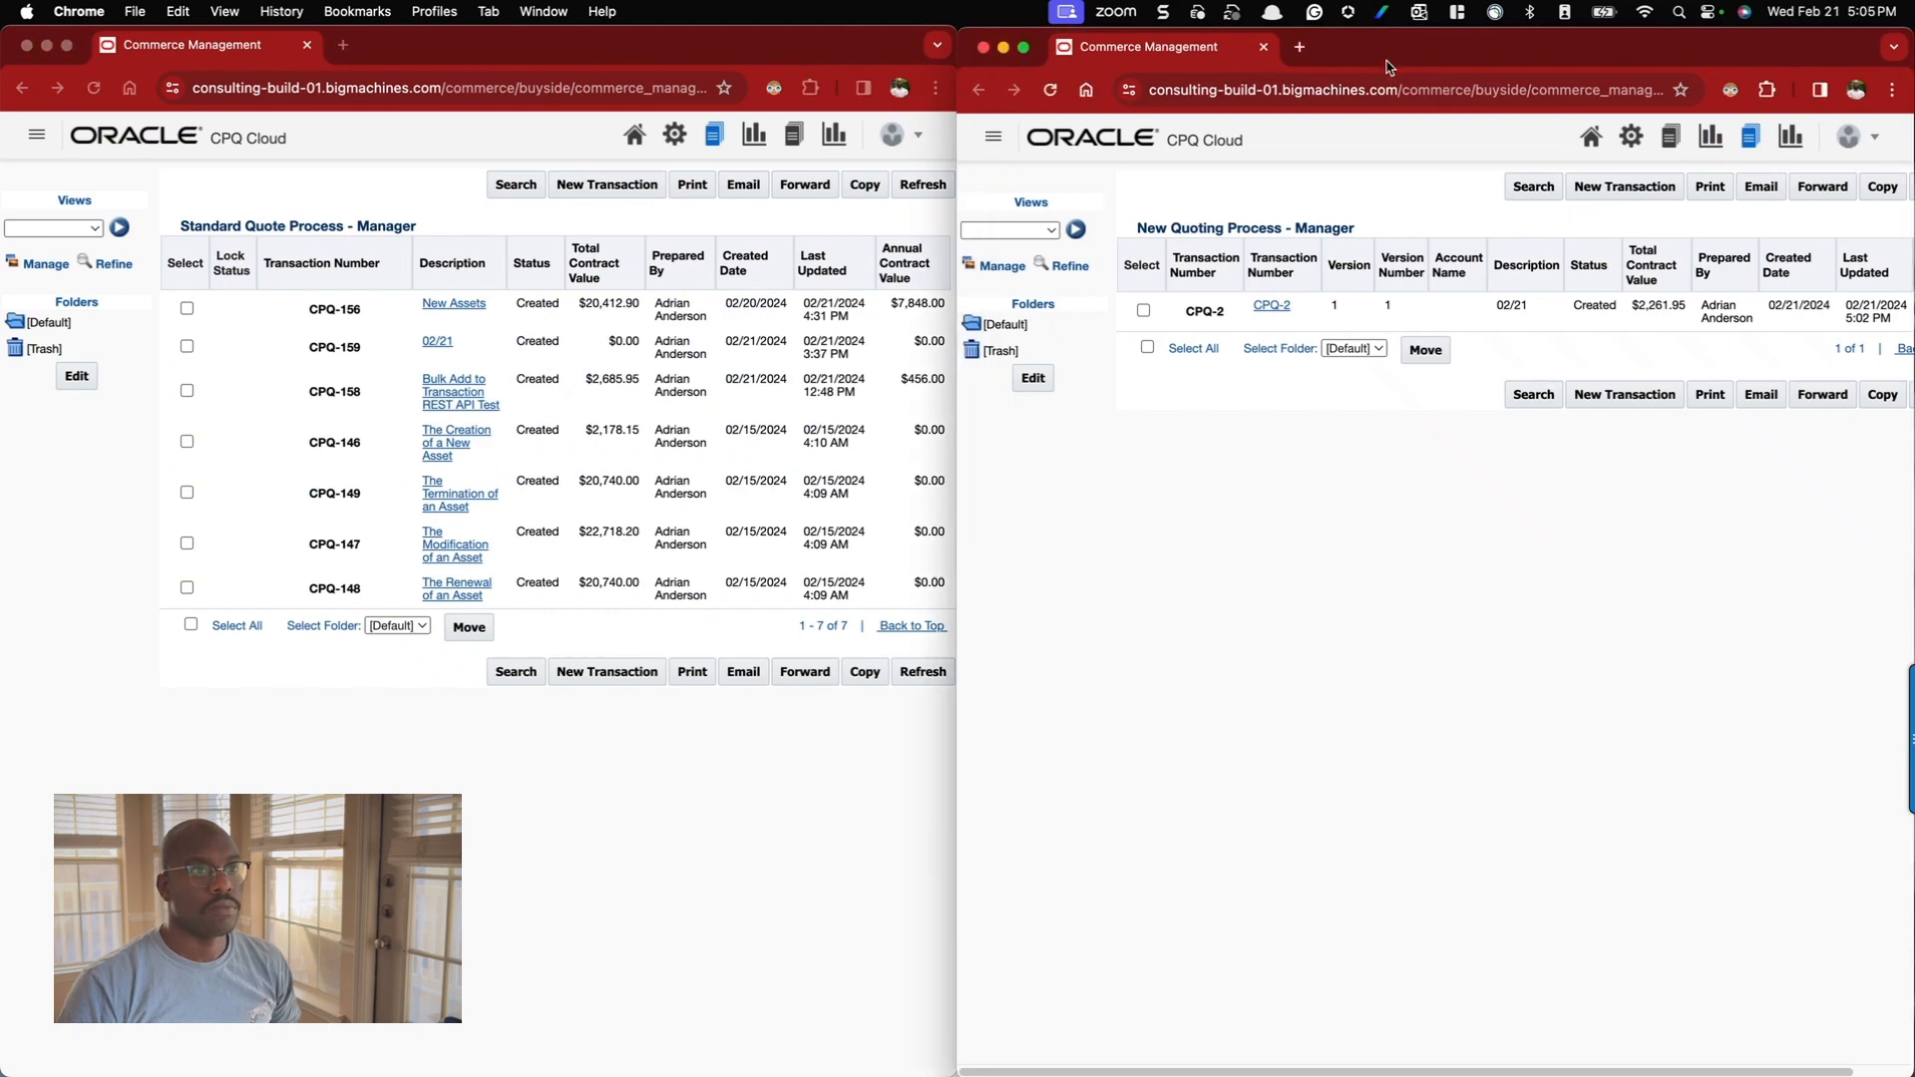
- Swap the two tiled windows so the New Quoting Process manager comes first and the Standard Quote Process manager second
{"action": "left_click_drag", "start_coordinate": [707, 57], "coordinate": [1630, 475]}
{"action": "left_click", "coordinate": [1404, 50]}
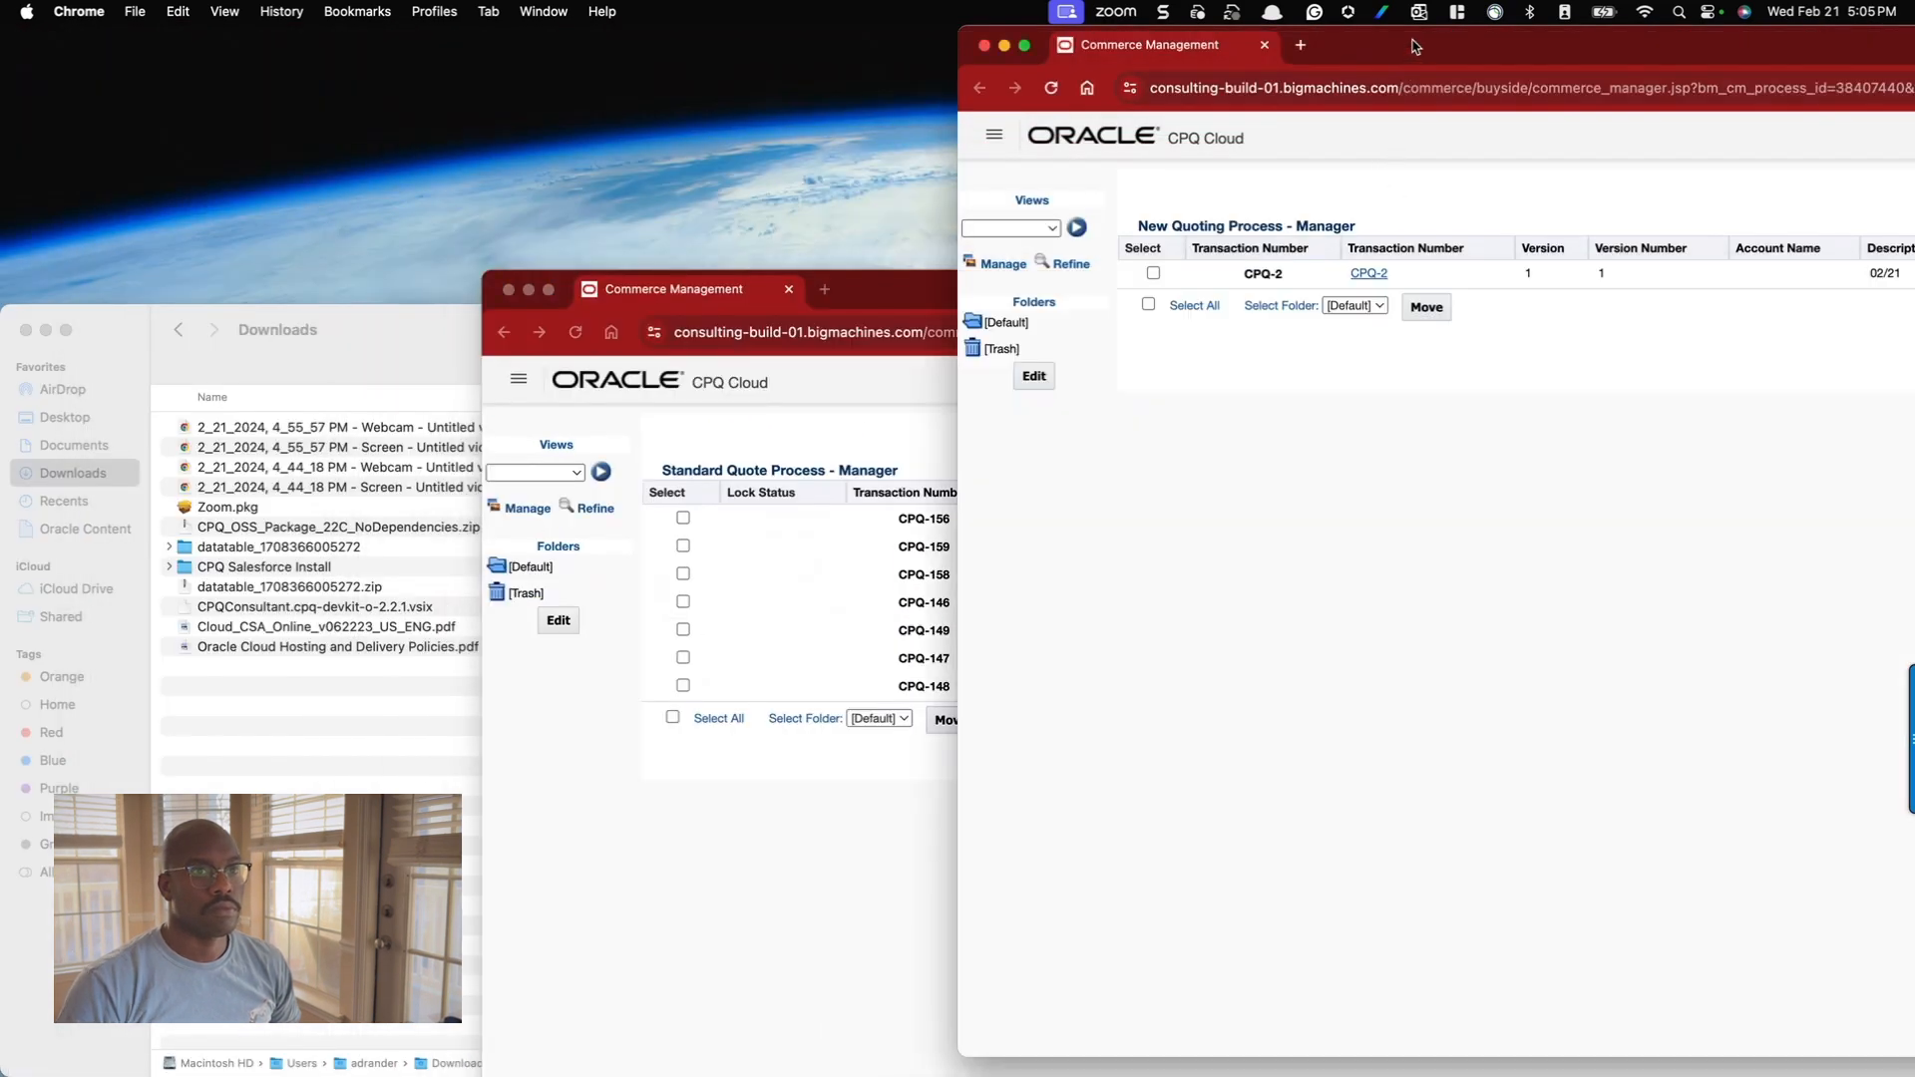
{"action": "key", "text": "ctrl+alt+Left"}
{"action": "left_click", "coordinate": [1291, 455]}
{"action": "key", "text": "ctrl+alt+Right"}
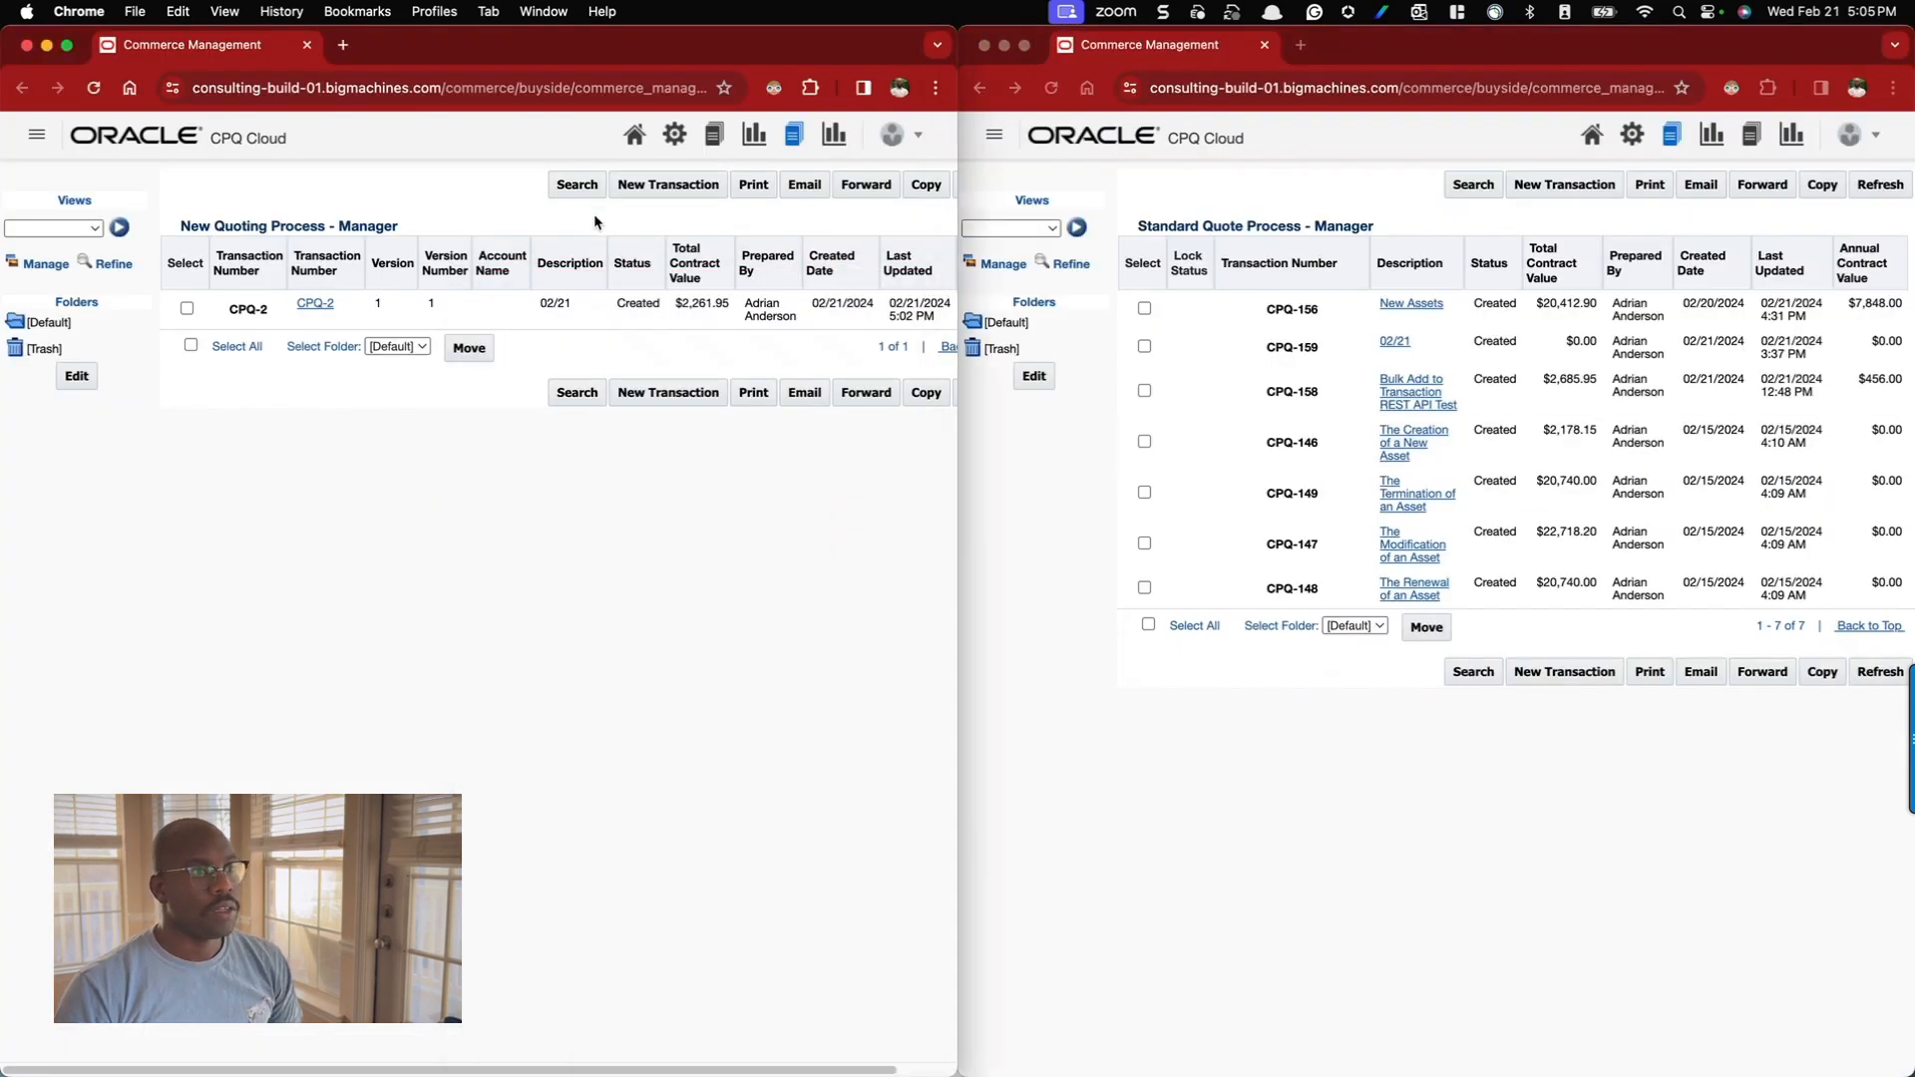
- Create a new transaction in both the New Quoting Process and the Standard Quote Process, and run Save on each quote
{"action": "left_click", "coordinate": [663, 186]}
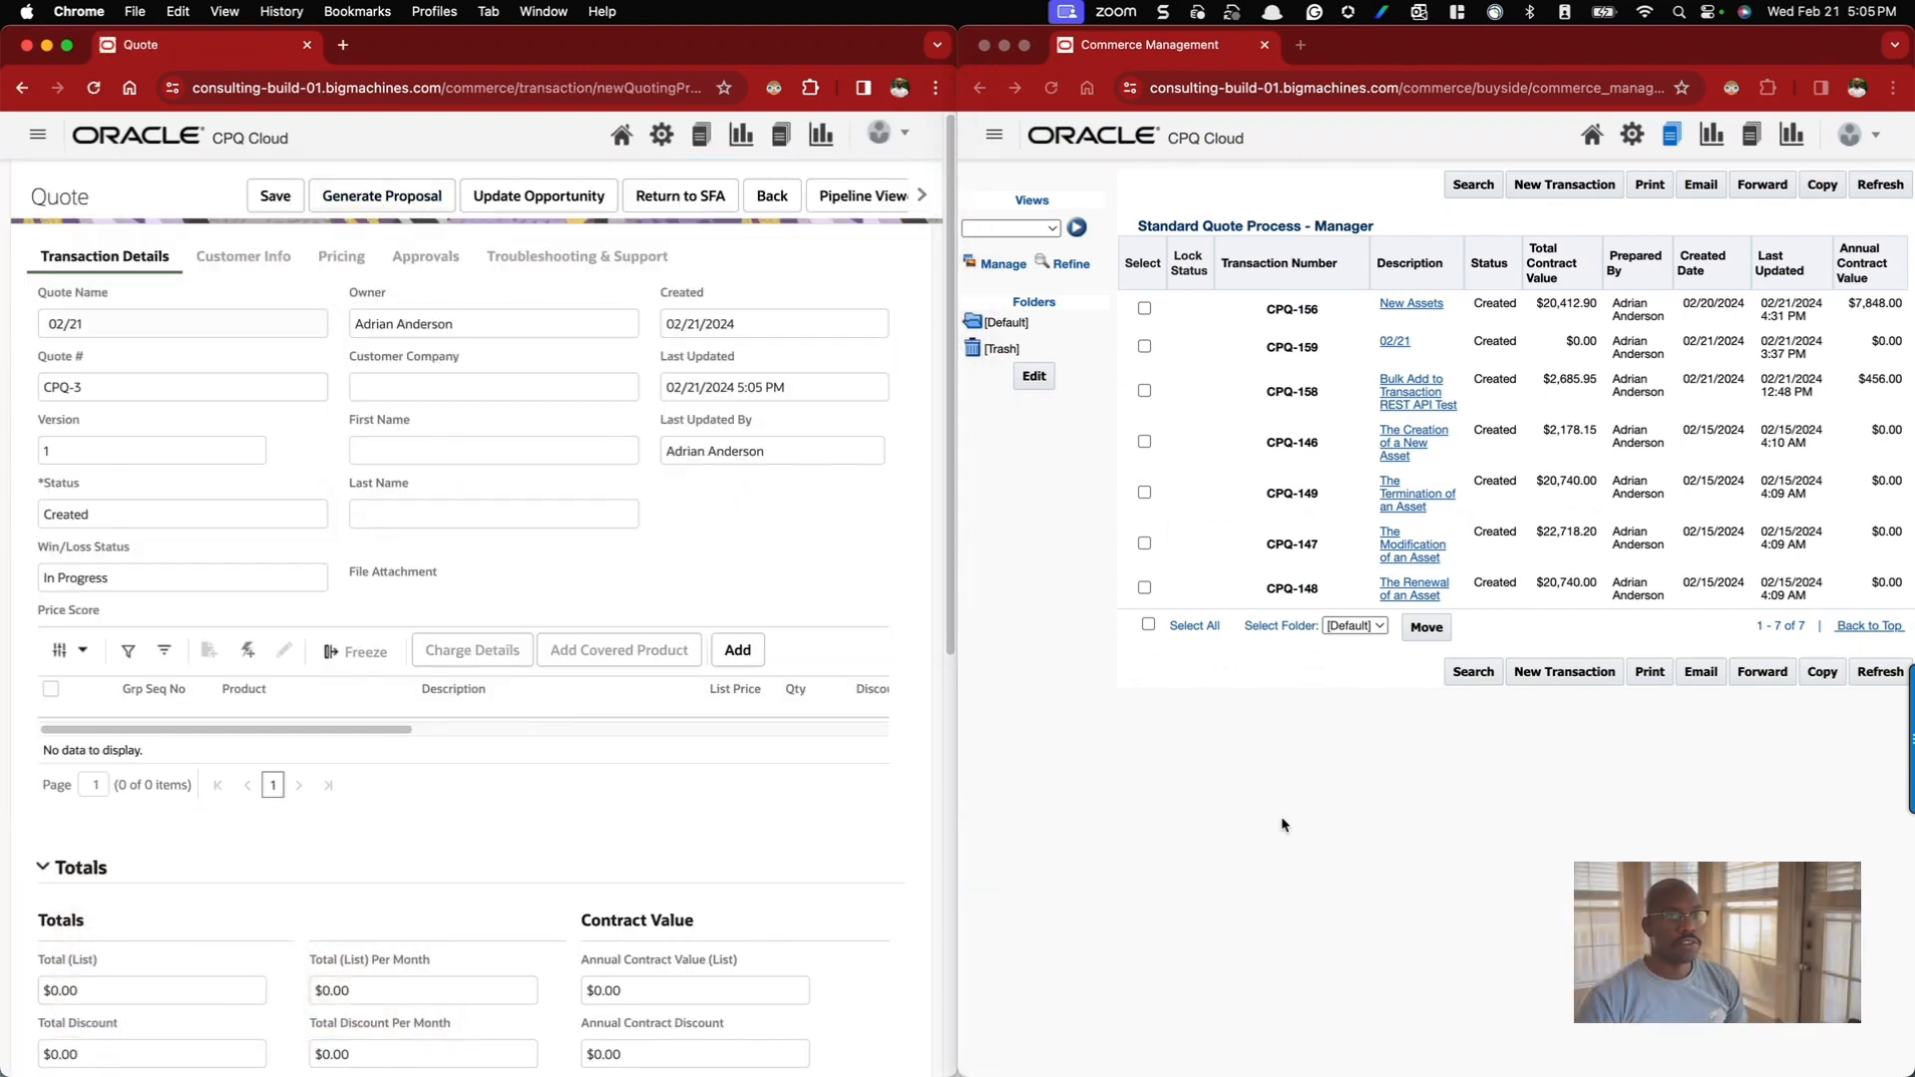
{"action": "left_click", "coordinate": [1563, 192]}
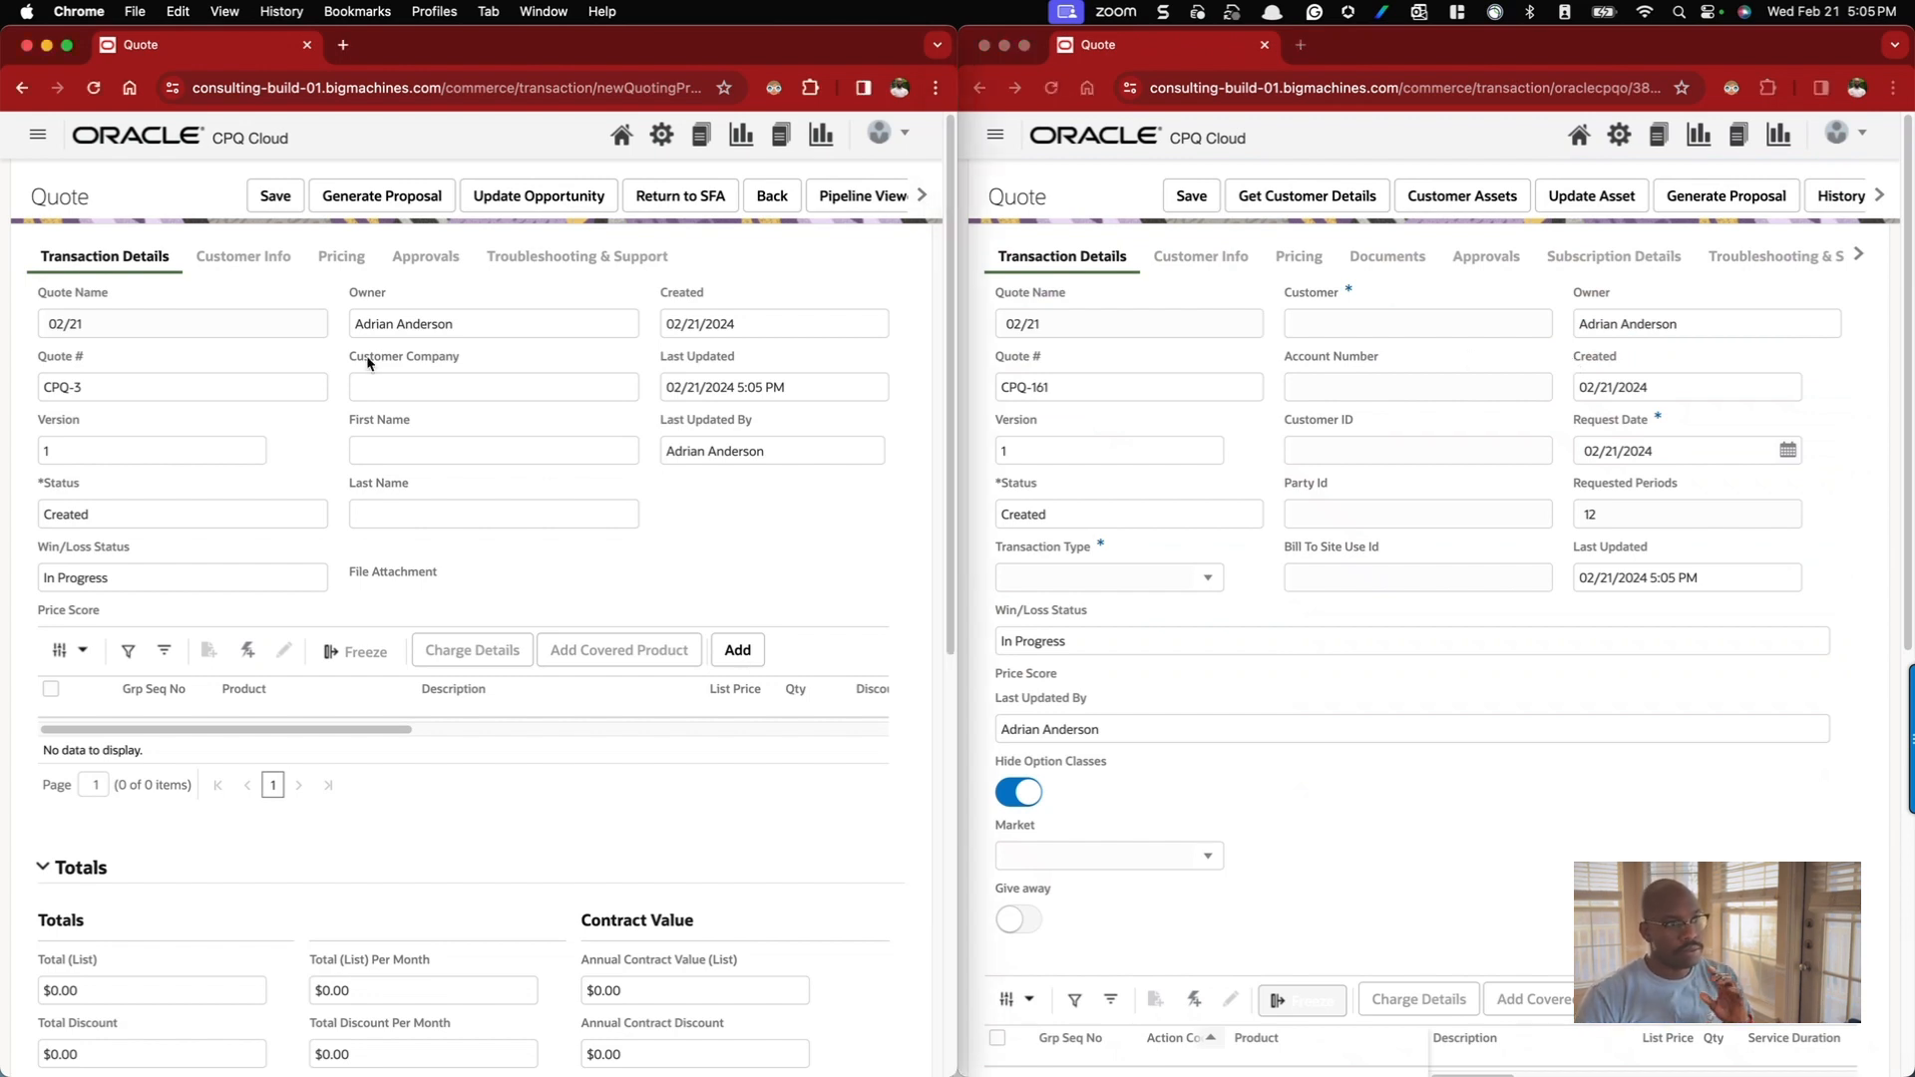
{"action": "left_click", "coordinate": [278, 197]}
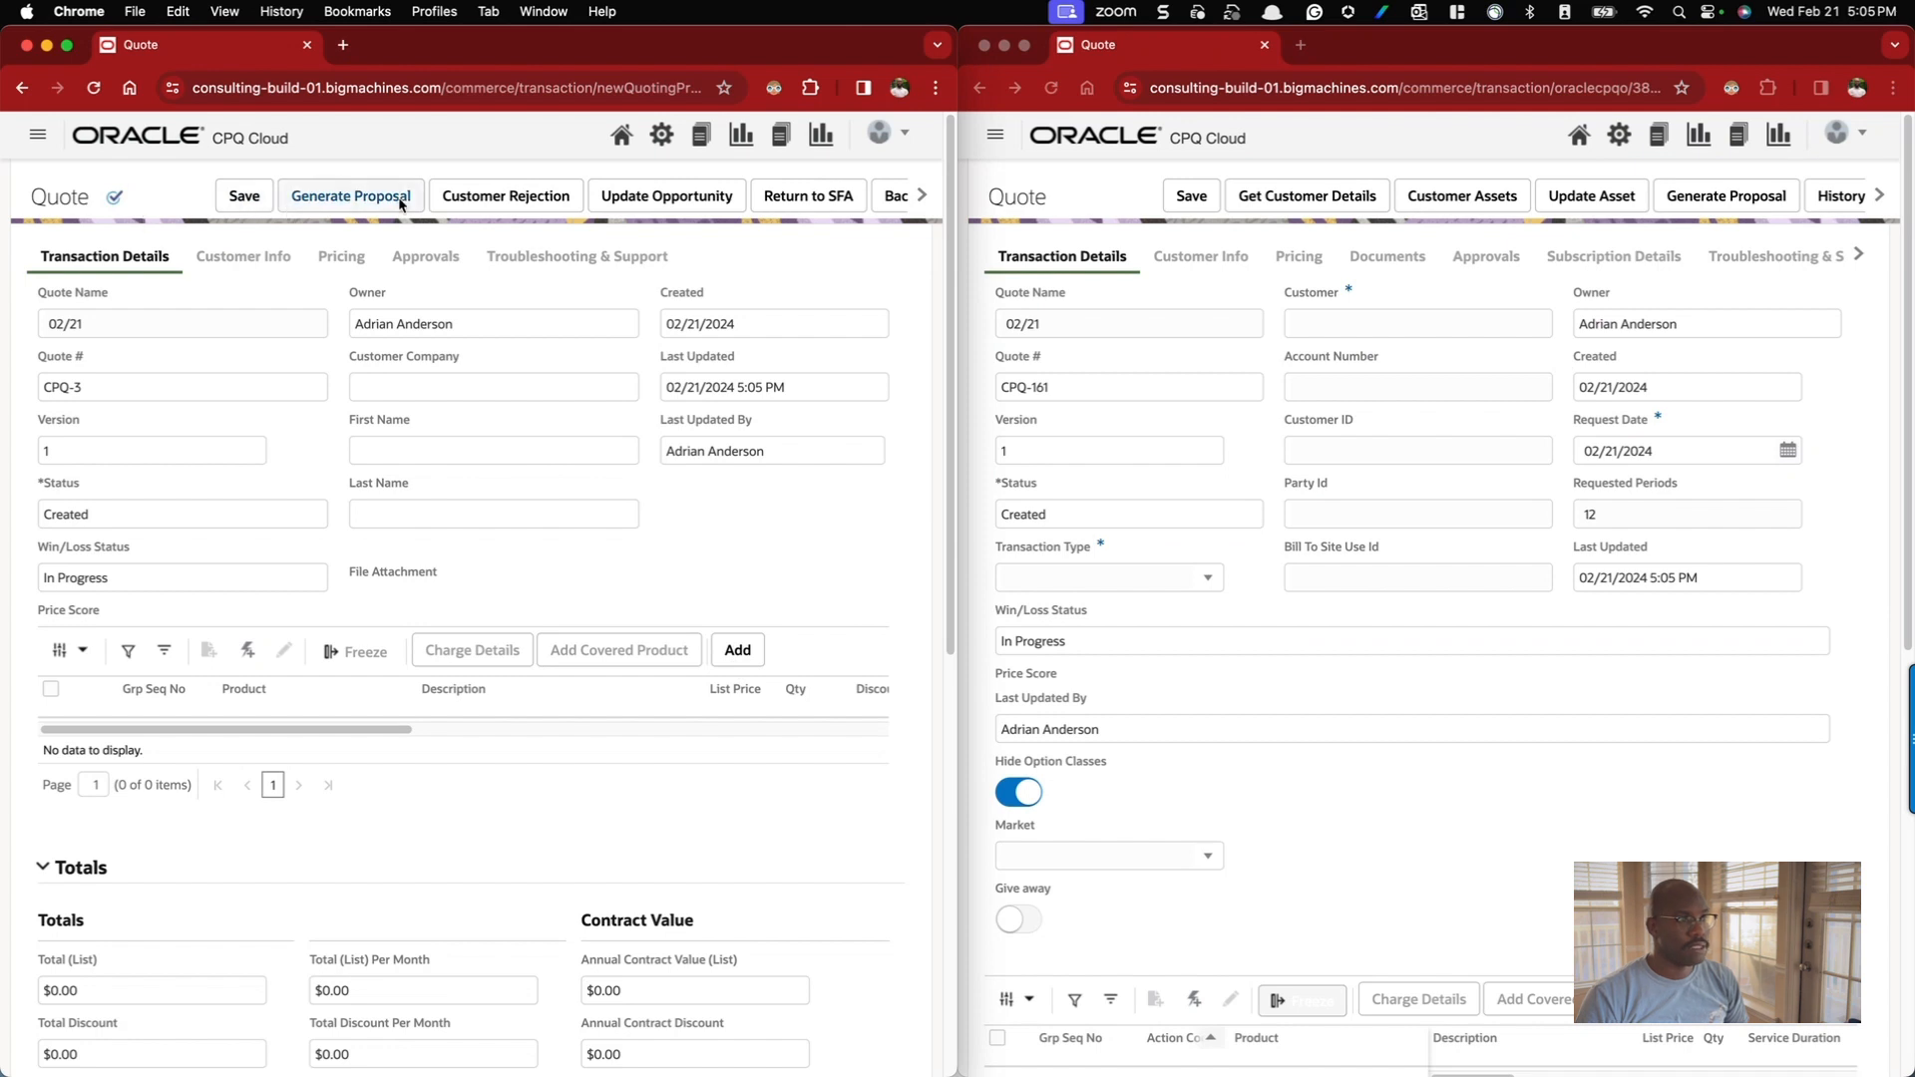
{"action": "left_click", "coordinate": [1188, 199]}
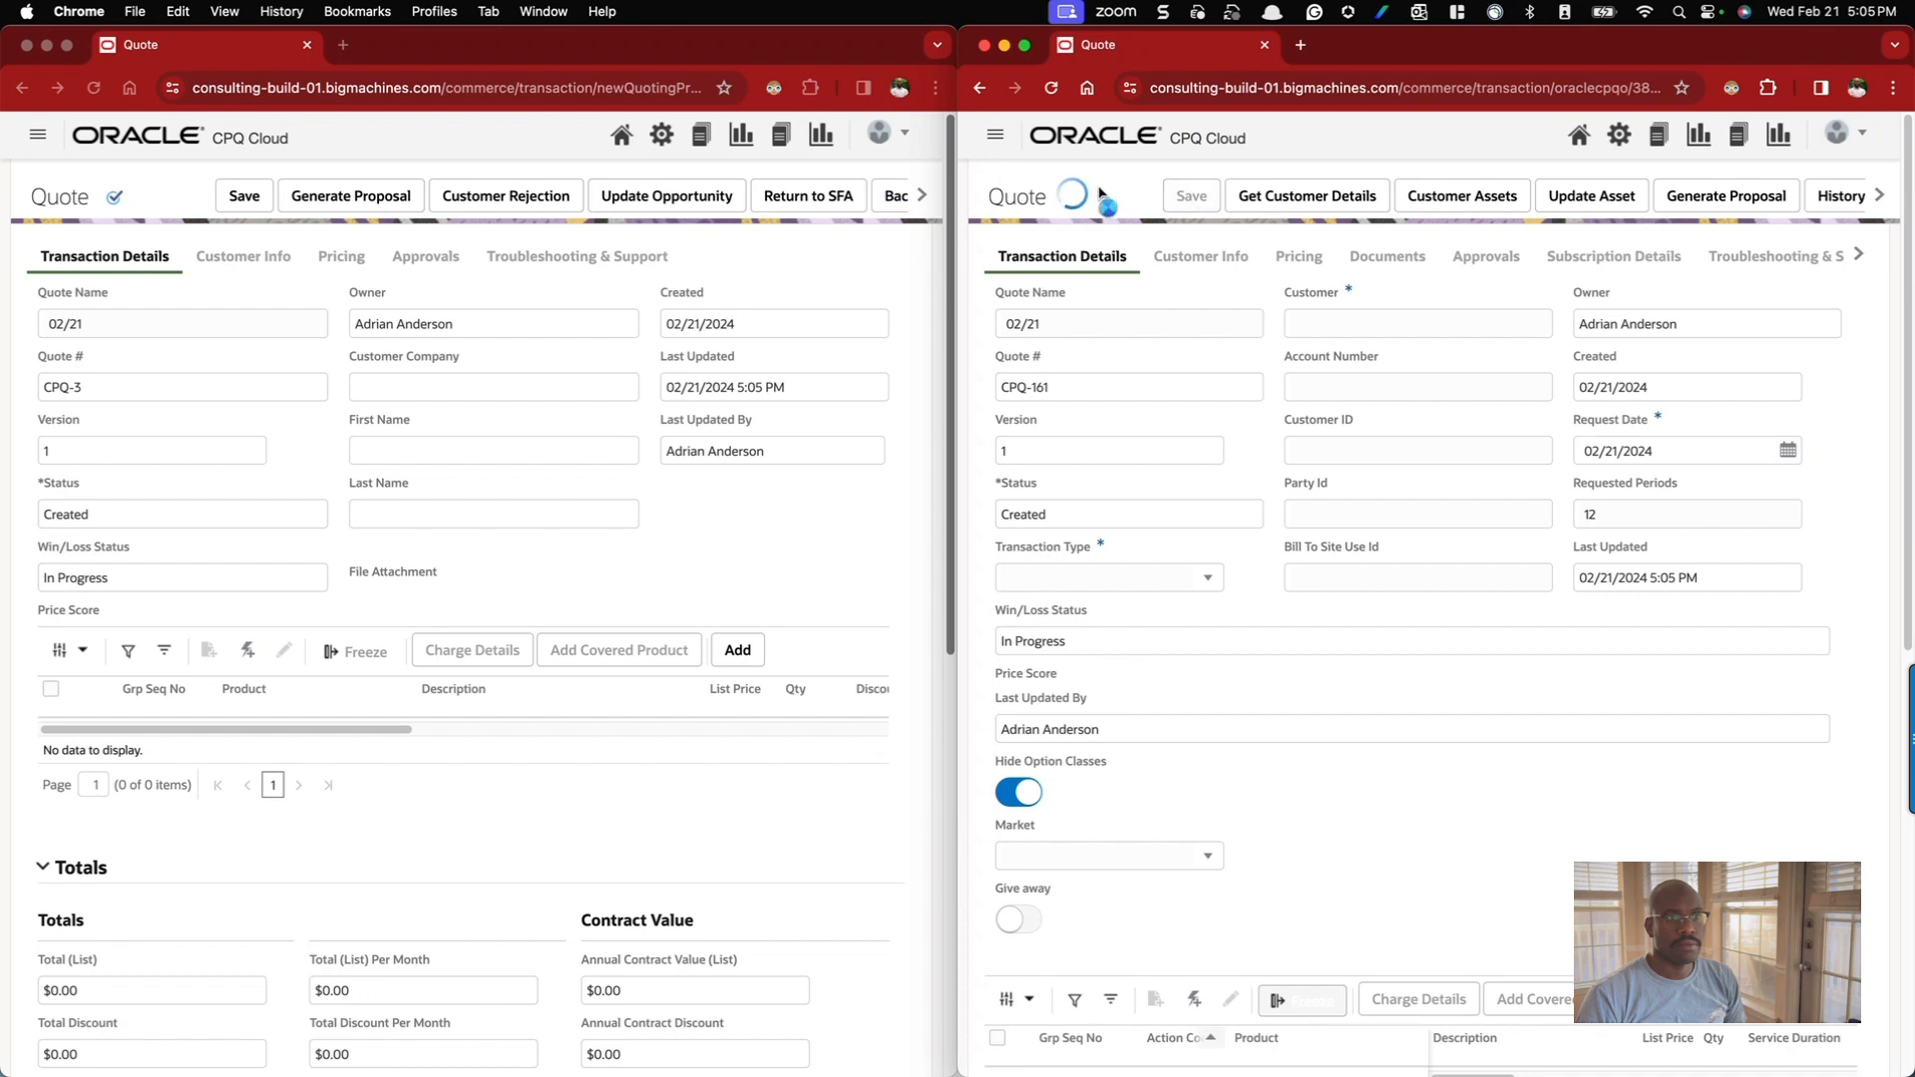
- Examine the transaction type options and the save errors about required fields on the Standard Quote Process quote
{"action": "left_click", "coordinate": [1213, 578]}
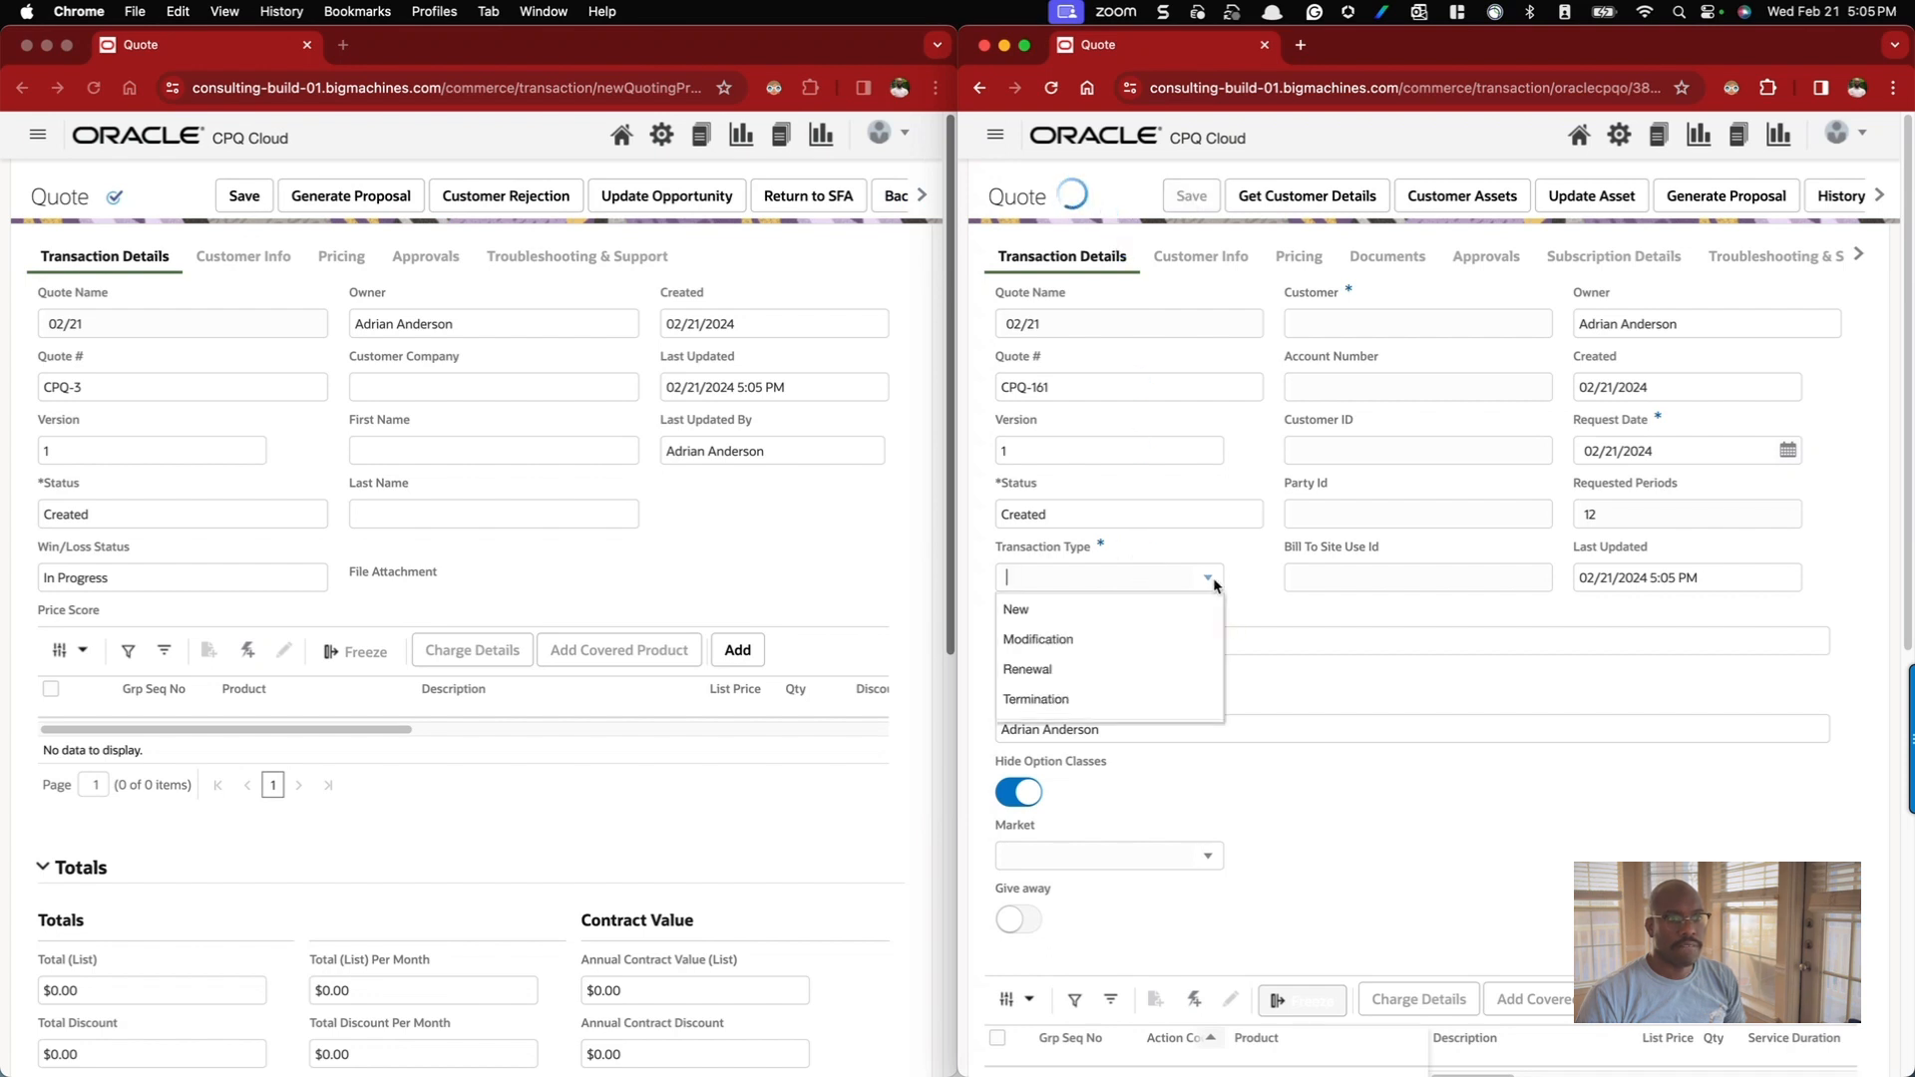
{"action": "left_click", "coordinate": [1376, 225]}
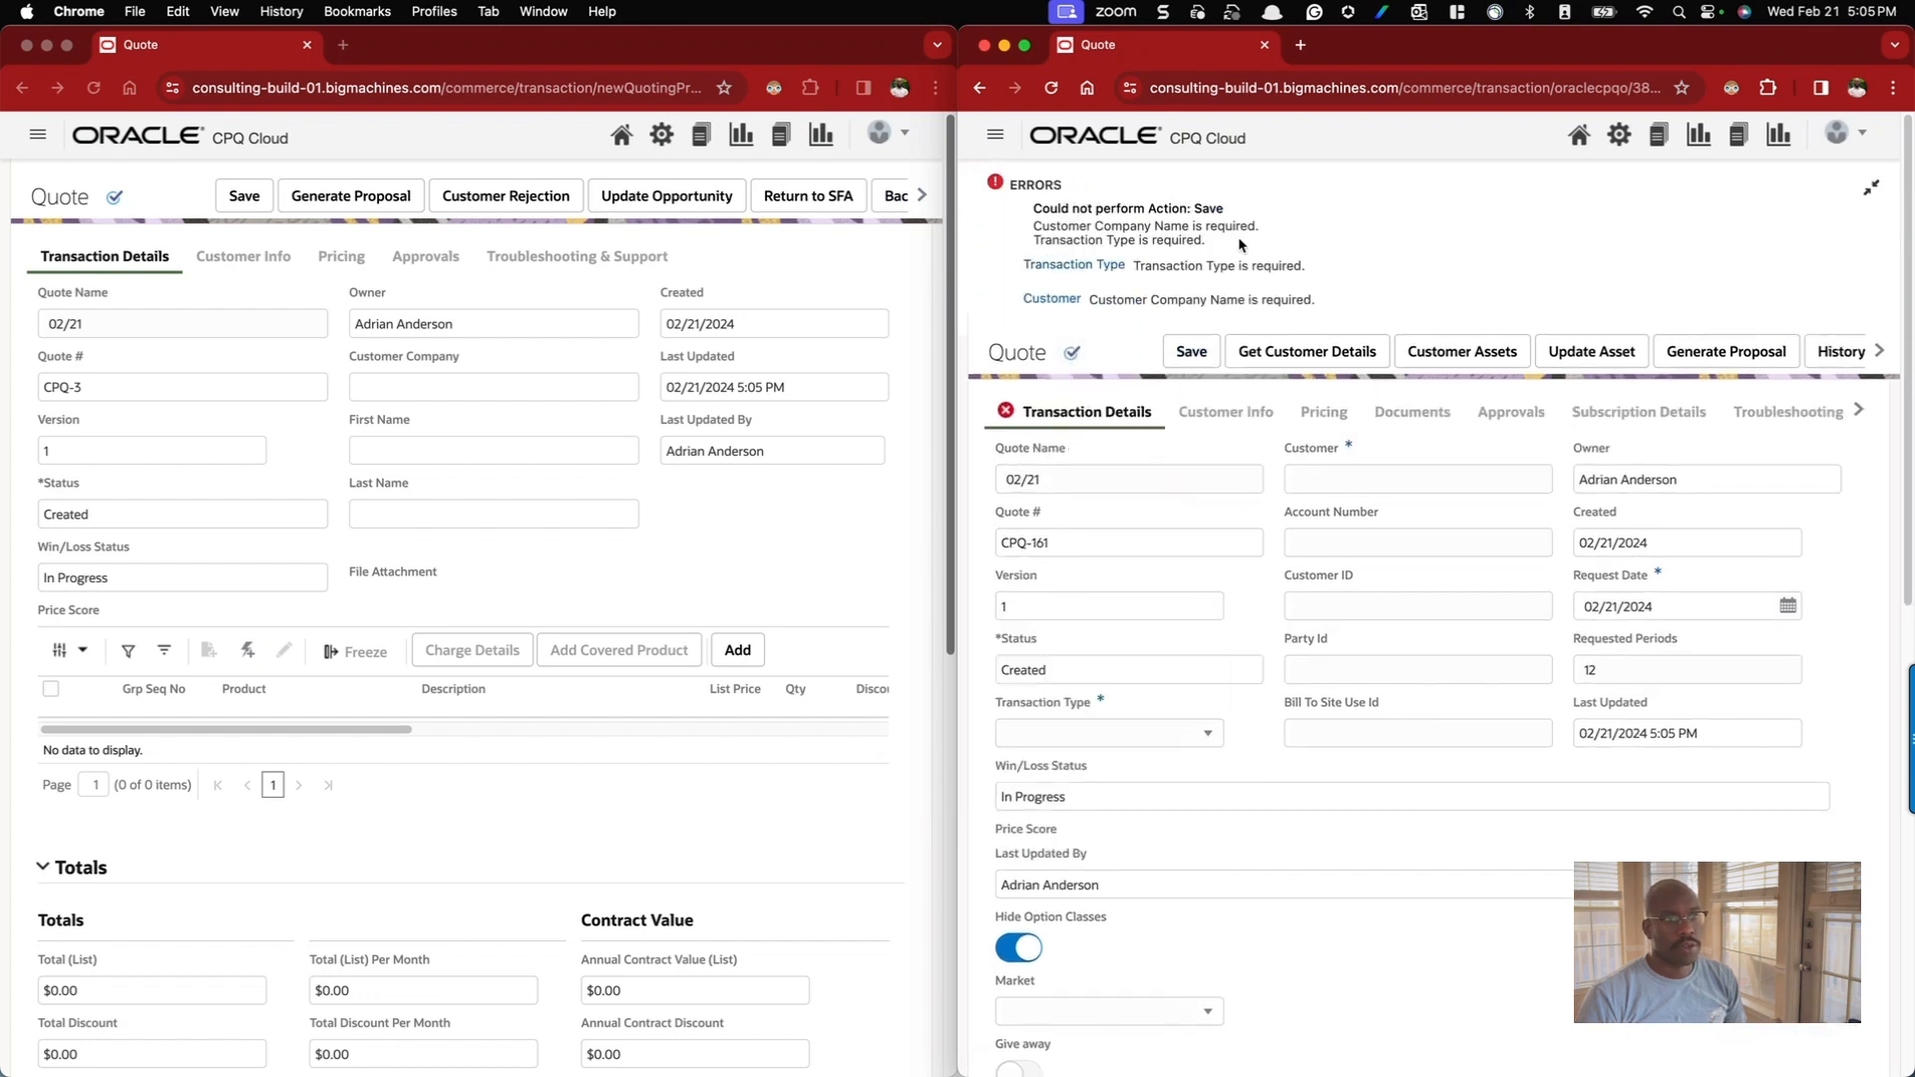
{"action": "scroll", "coordinate": [1162, 260], "scroll_direction": "down", "scroll_amount": 1}
{"action": "scroll", "coordinate": [1162, 260], "scroll_direction": "up", "scroll_amount": 1}
{"action": "left_click_drag", "start_coordinate": [1065, 227], "coordinate": [1122, 225]}
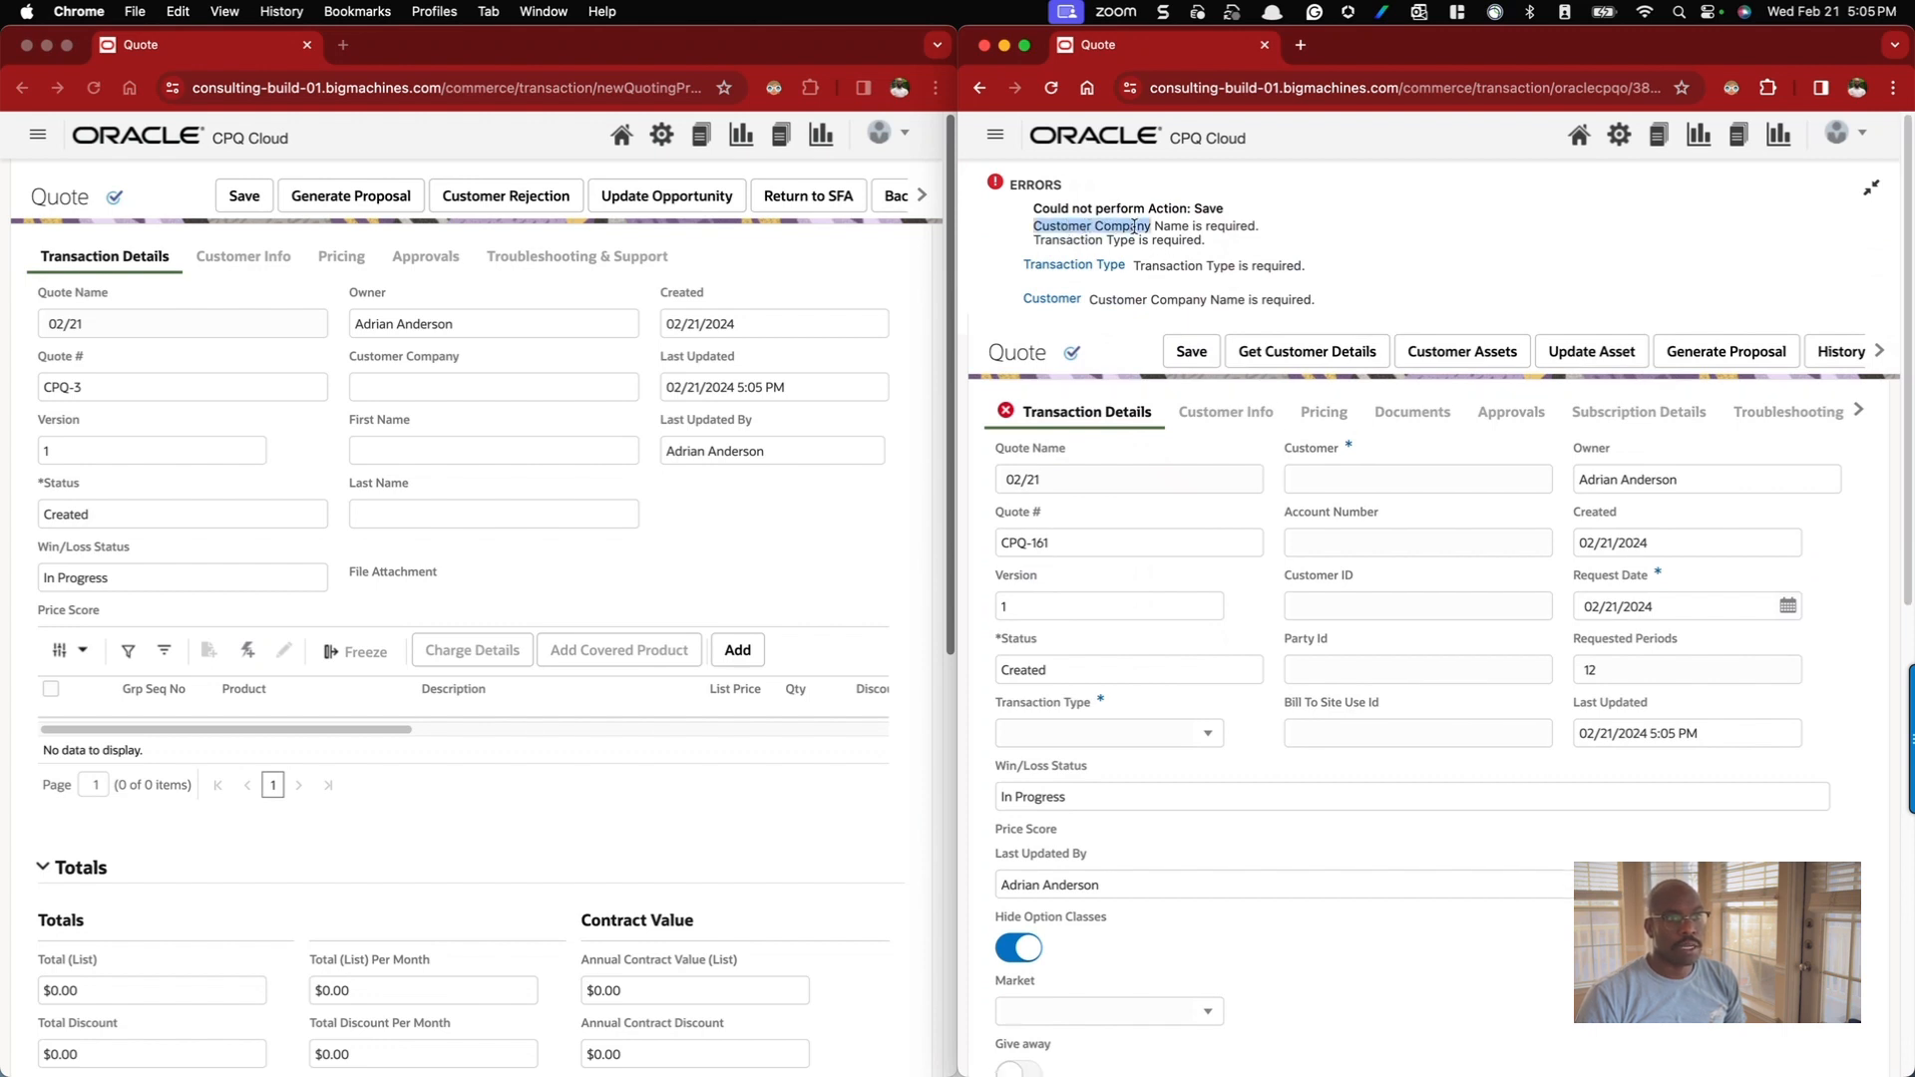
- Set the Standard Quote Process quote's customer to Barnum and Bailey and transaction type to New, save it, and check the customer identifier fields
{"action": "left_click", "coordinate": [1332, 488]}
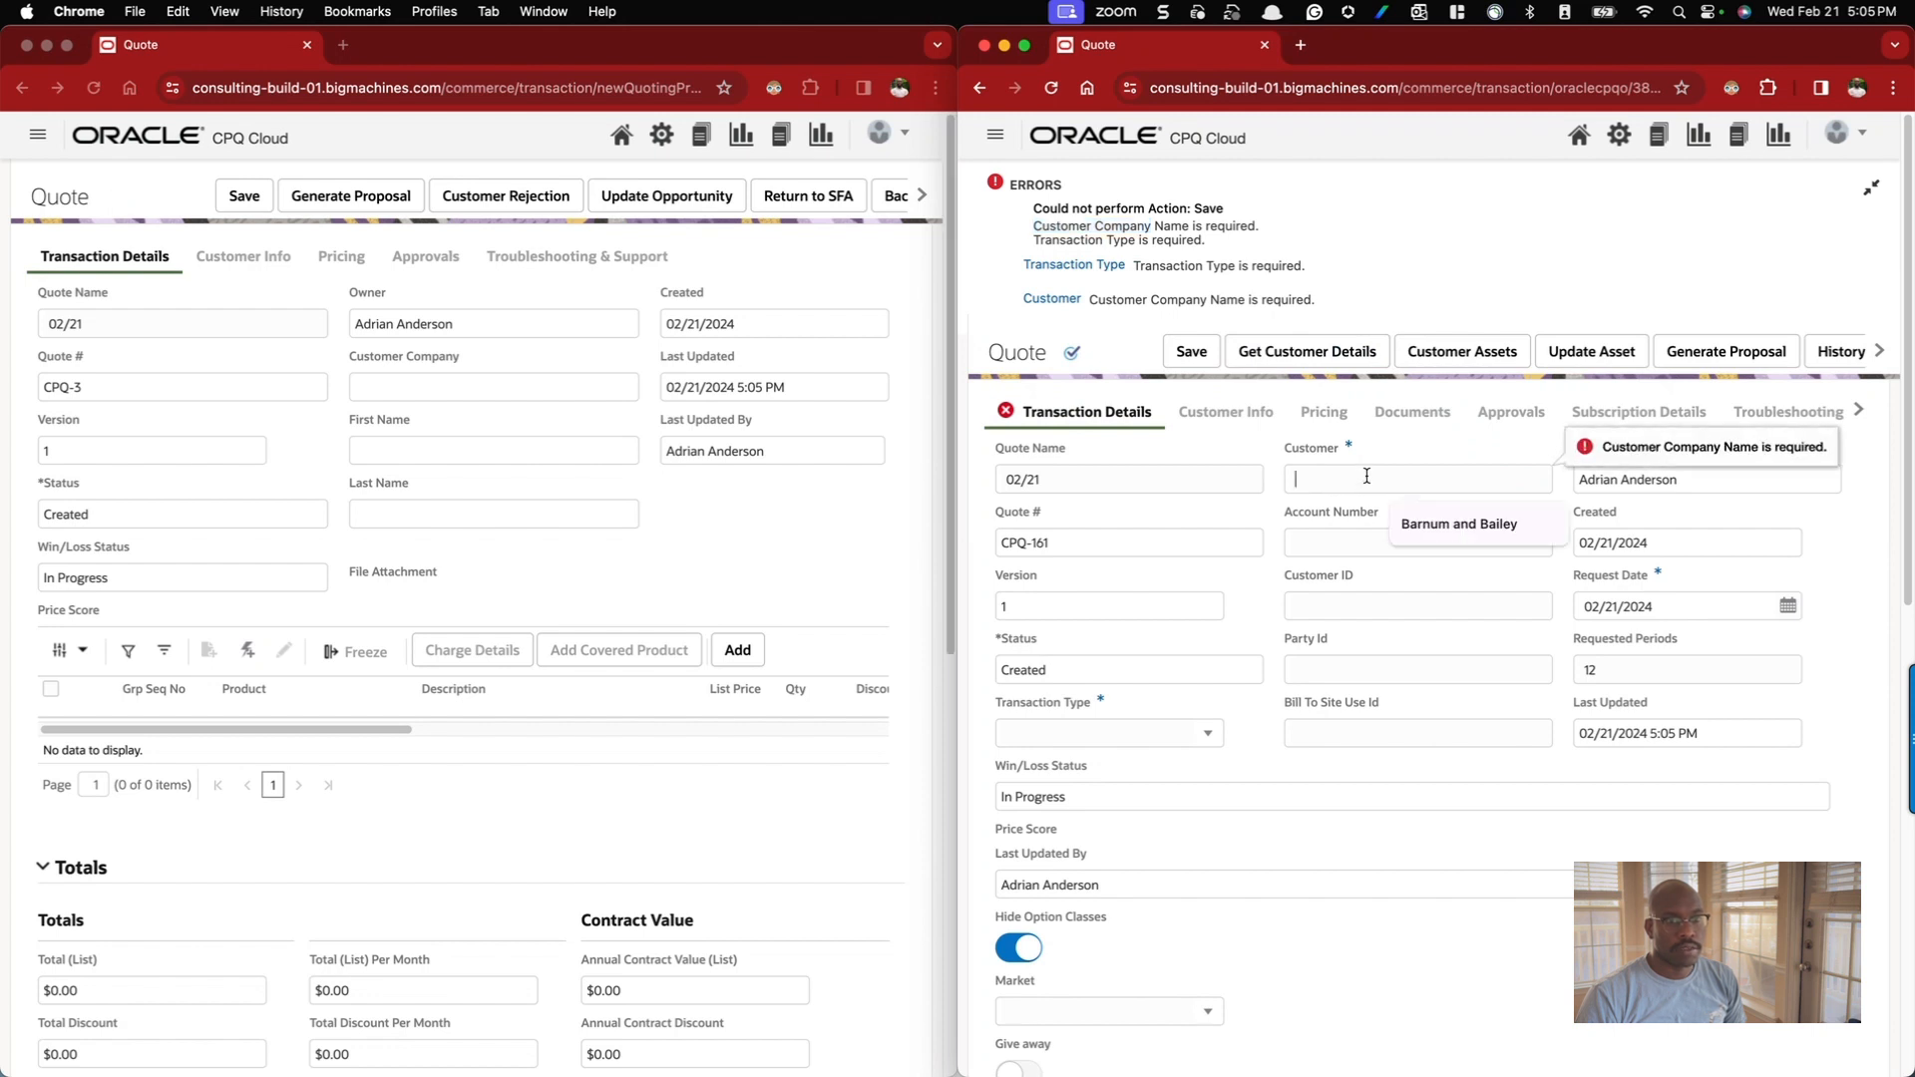
{"action": "left_click", "coordinate": [1455, 524]}
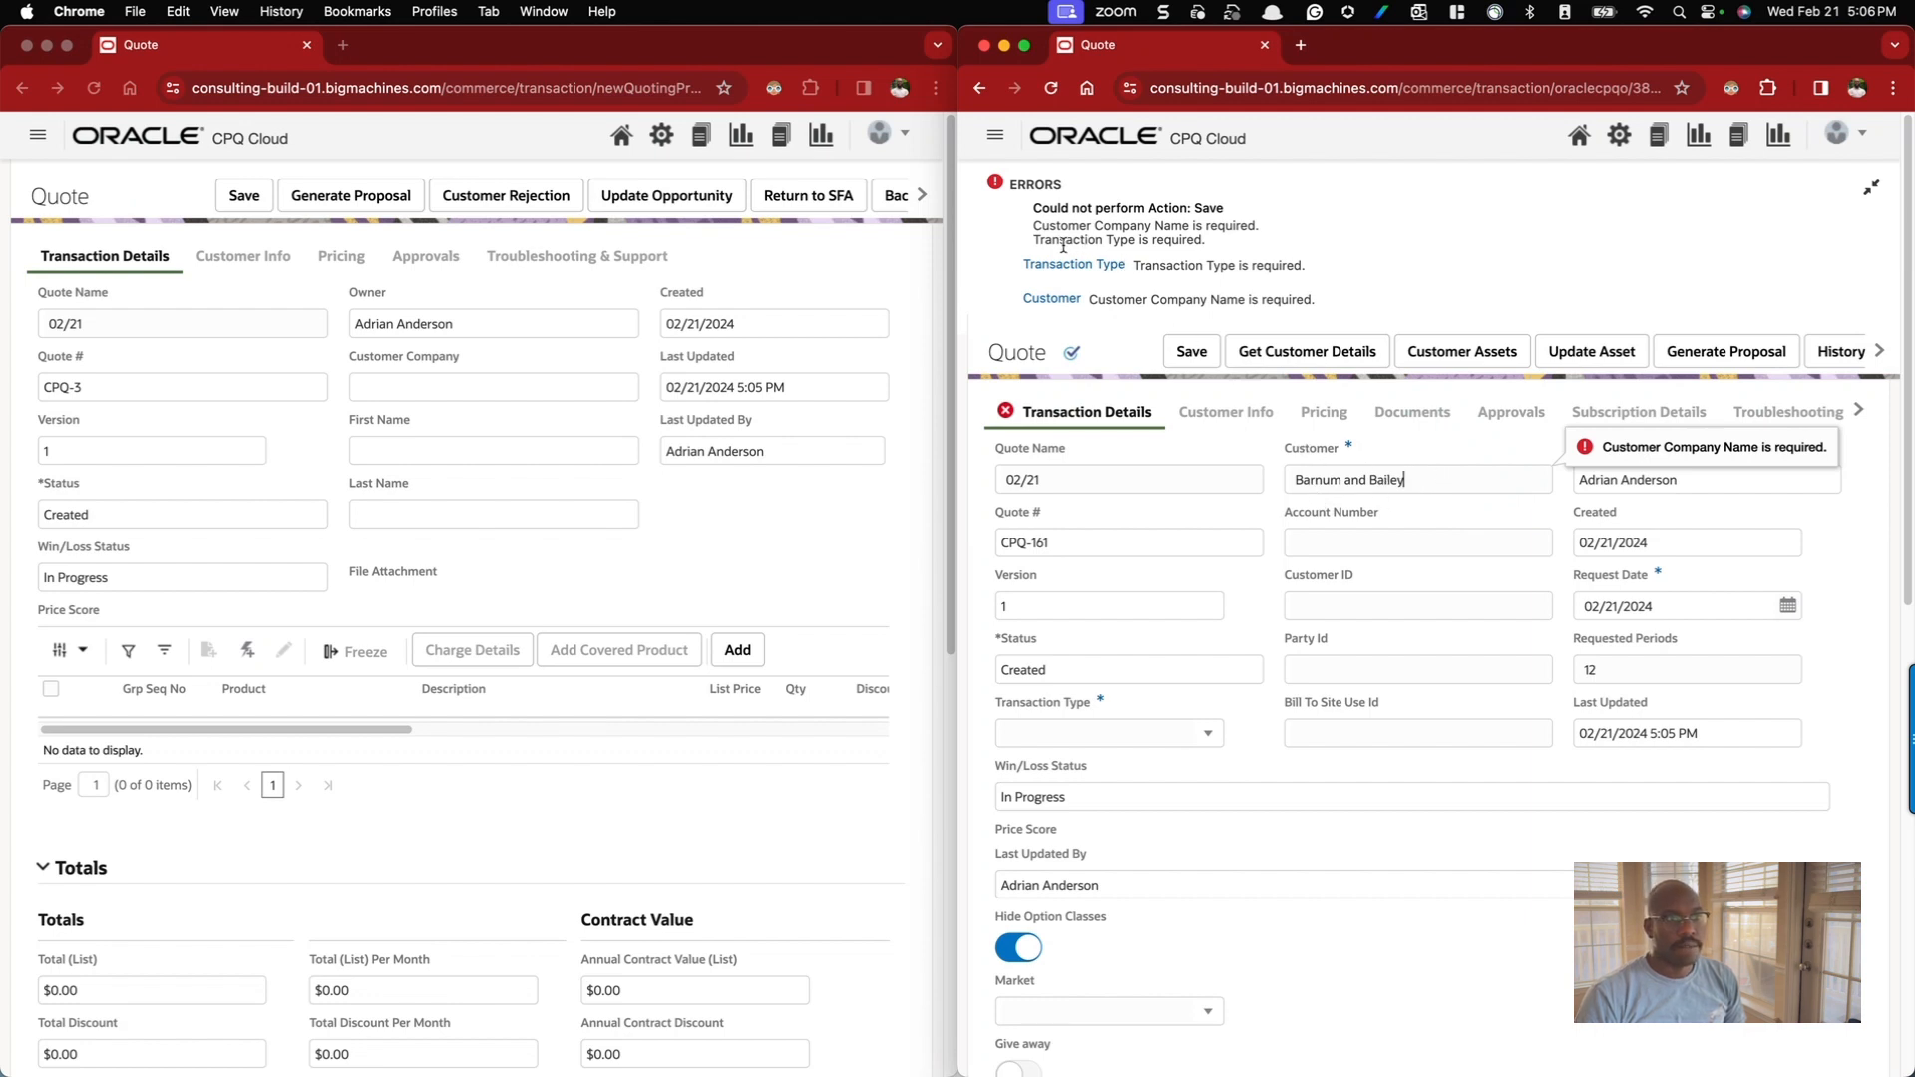
{"action": "left_click_drag", "start_coordinate": [1033, 239], "coordinate": [1128, 249]}
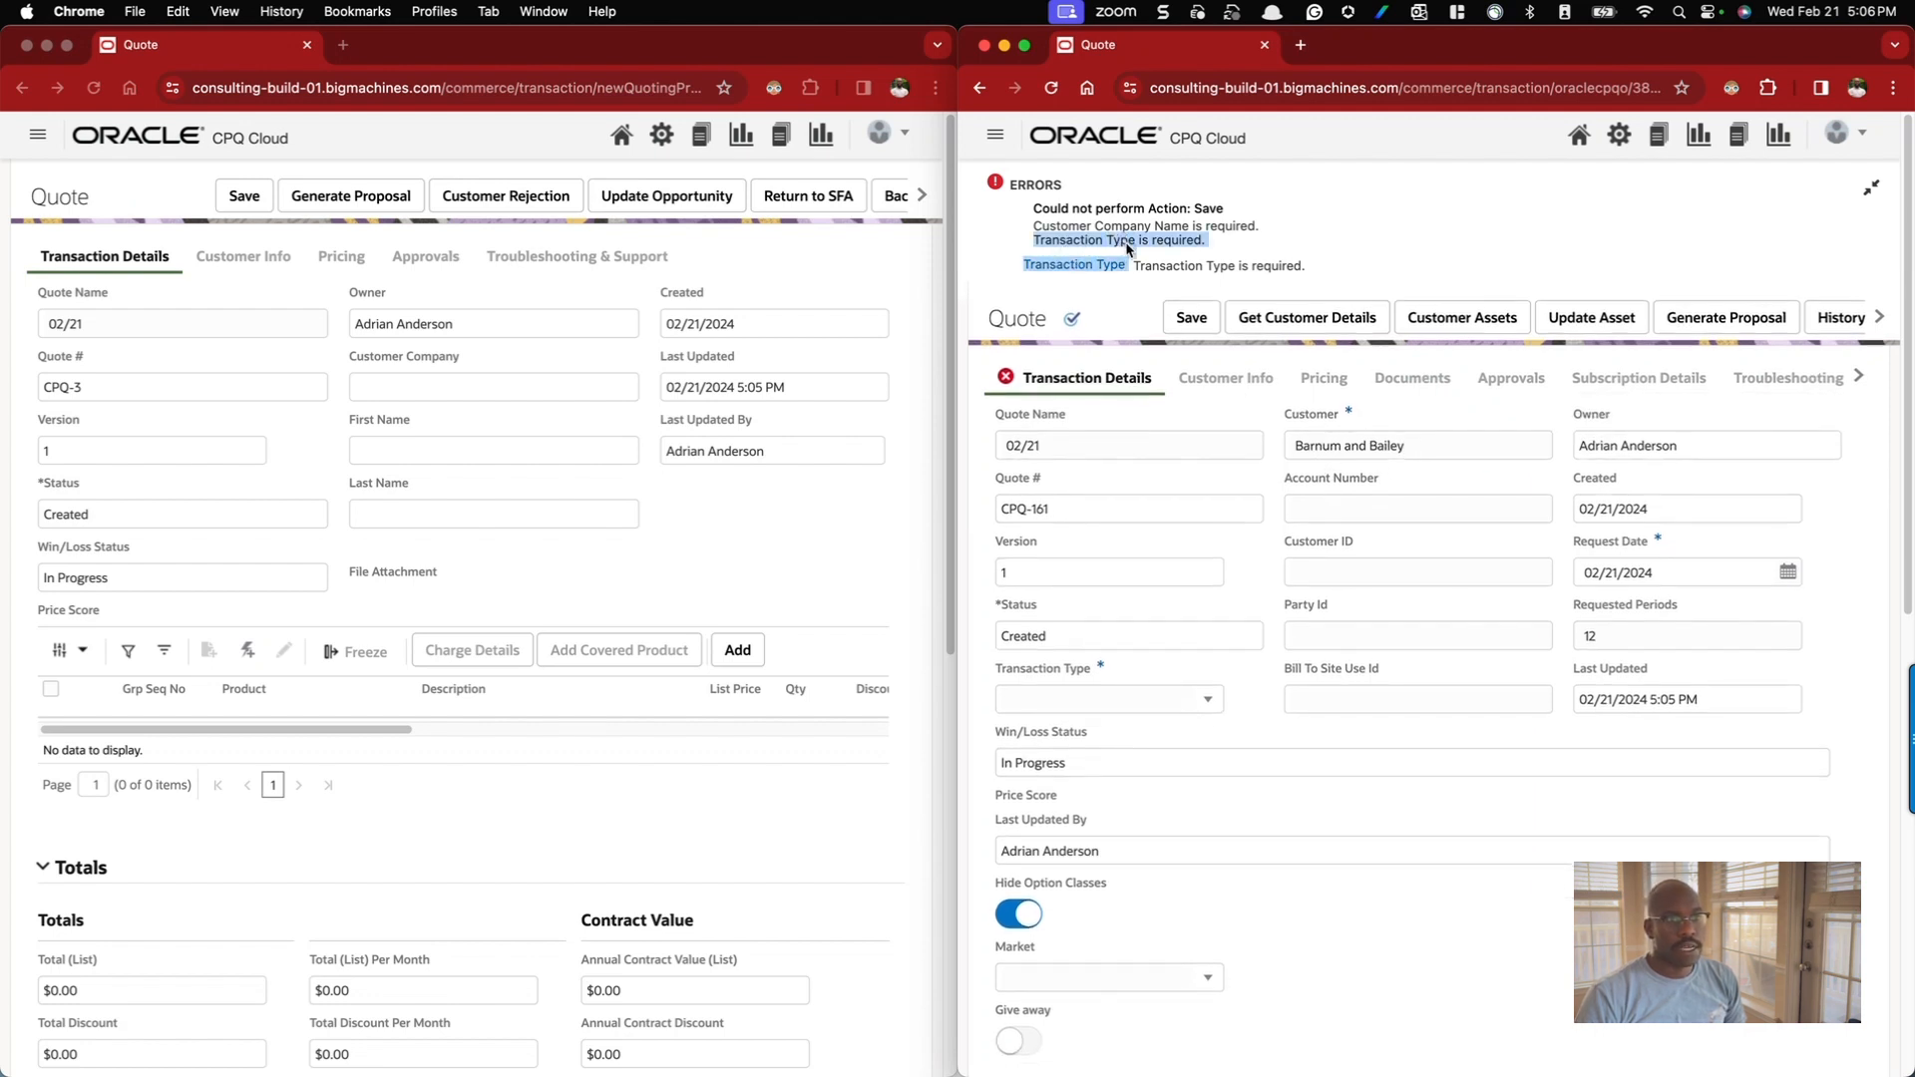
{"action": "left_click", "coordinate": [1191, 699]}
{"action": "left_click", "coordinate": [1094, 728]}
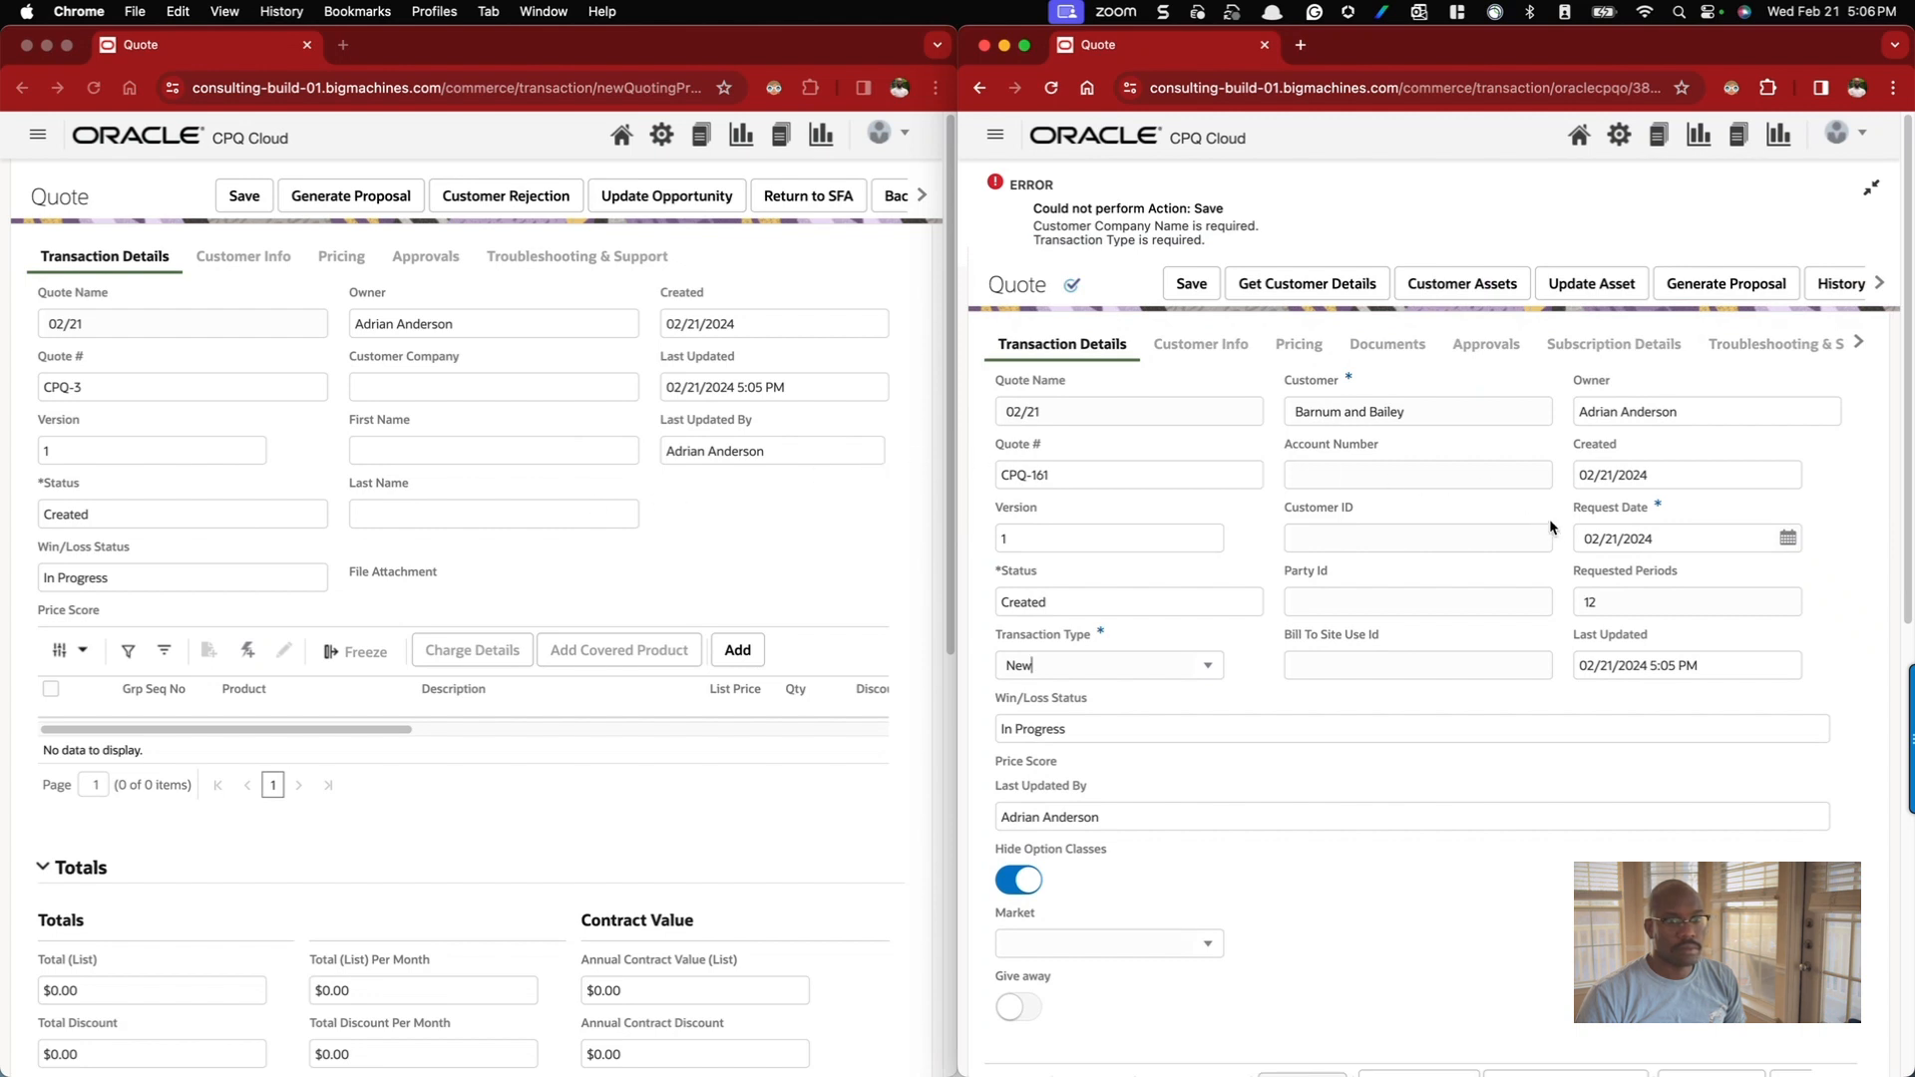
{"action": "left_click", "coordinate": [1177, 290]}
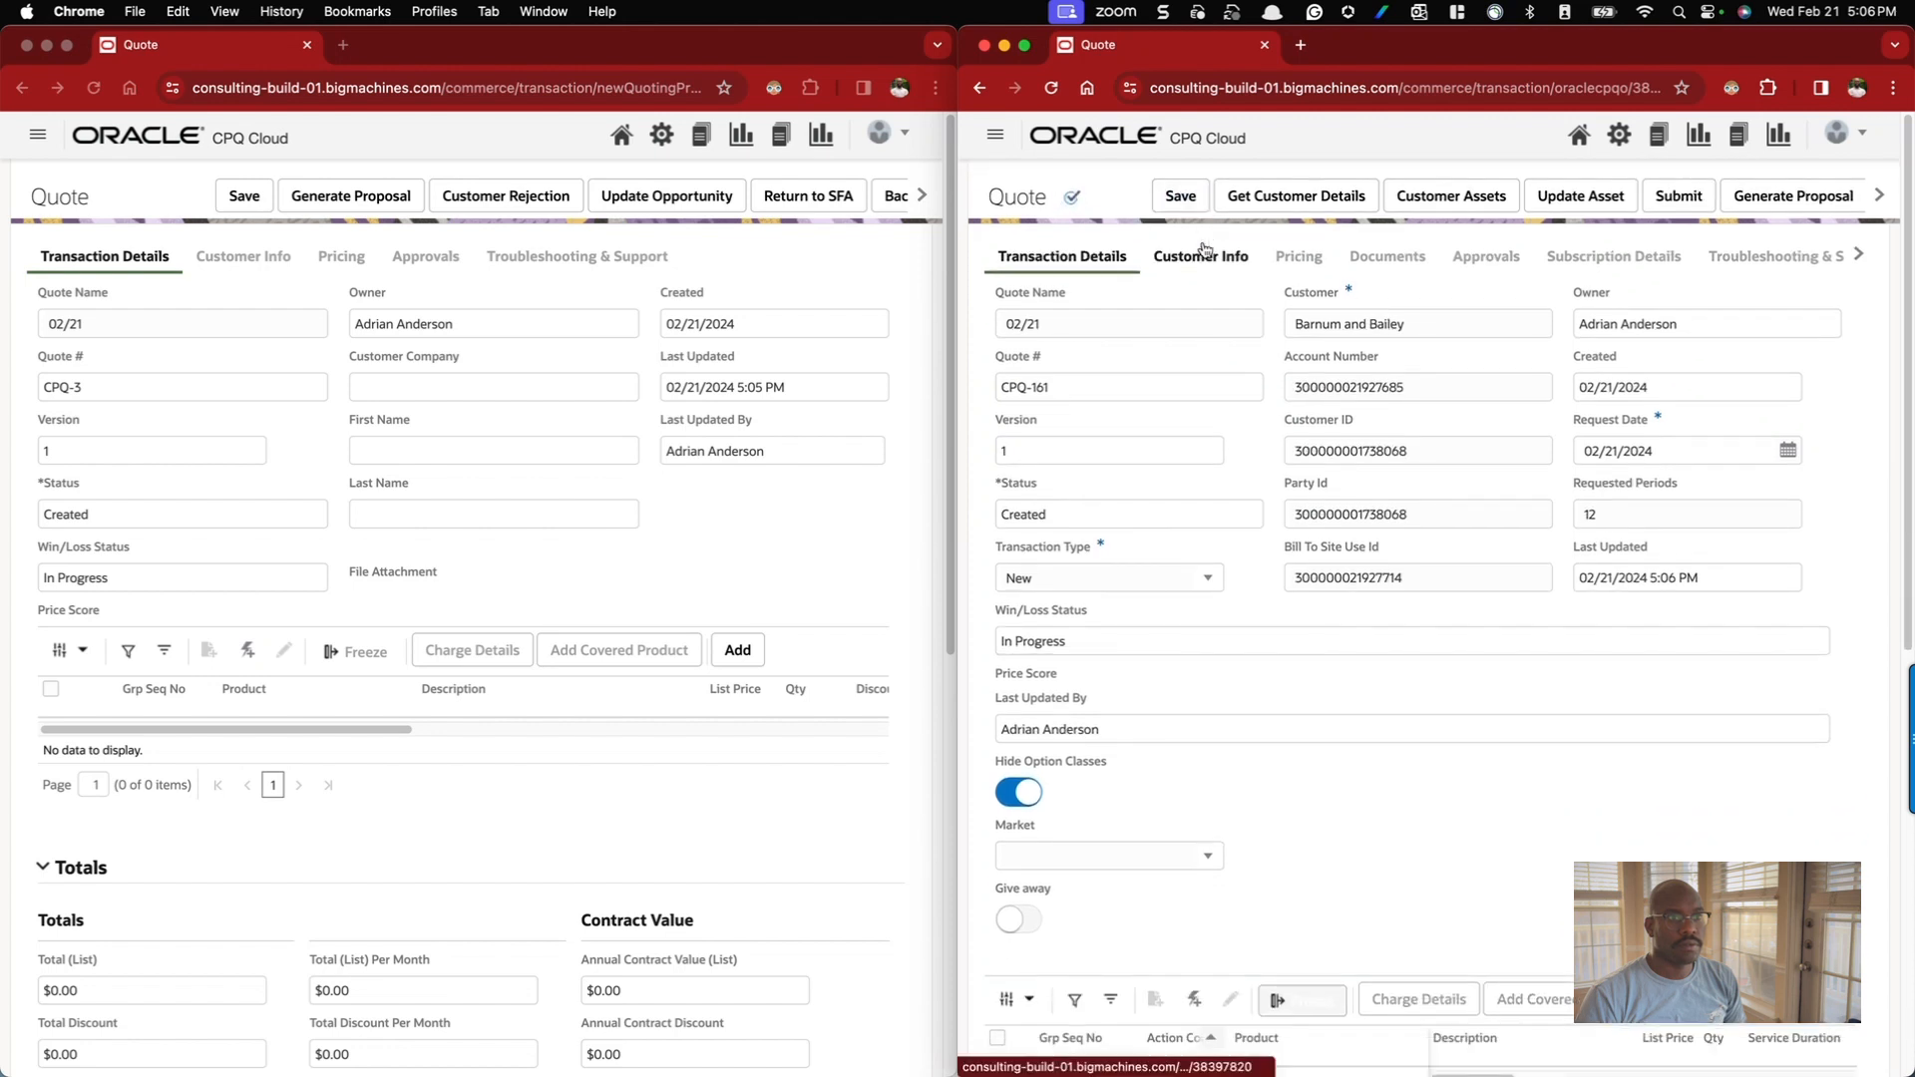
{"action": "double_click", "coordinate": [1343, 400]}
{"action": "double_click", "coordinate": [1337, 452]}
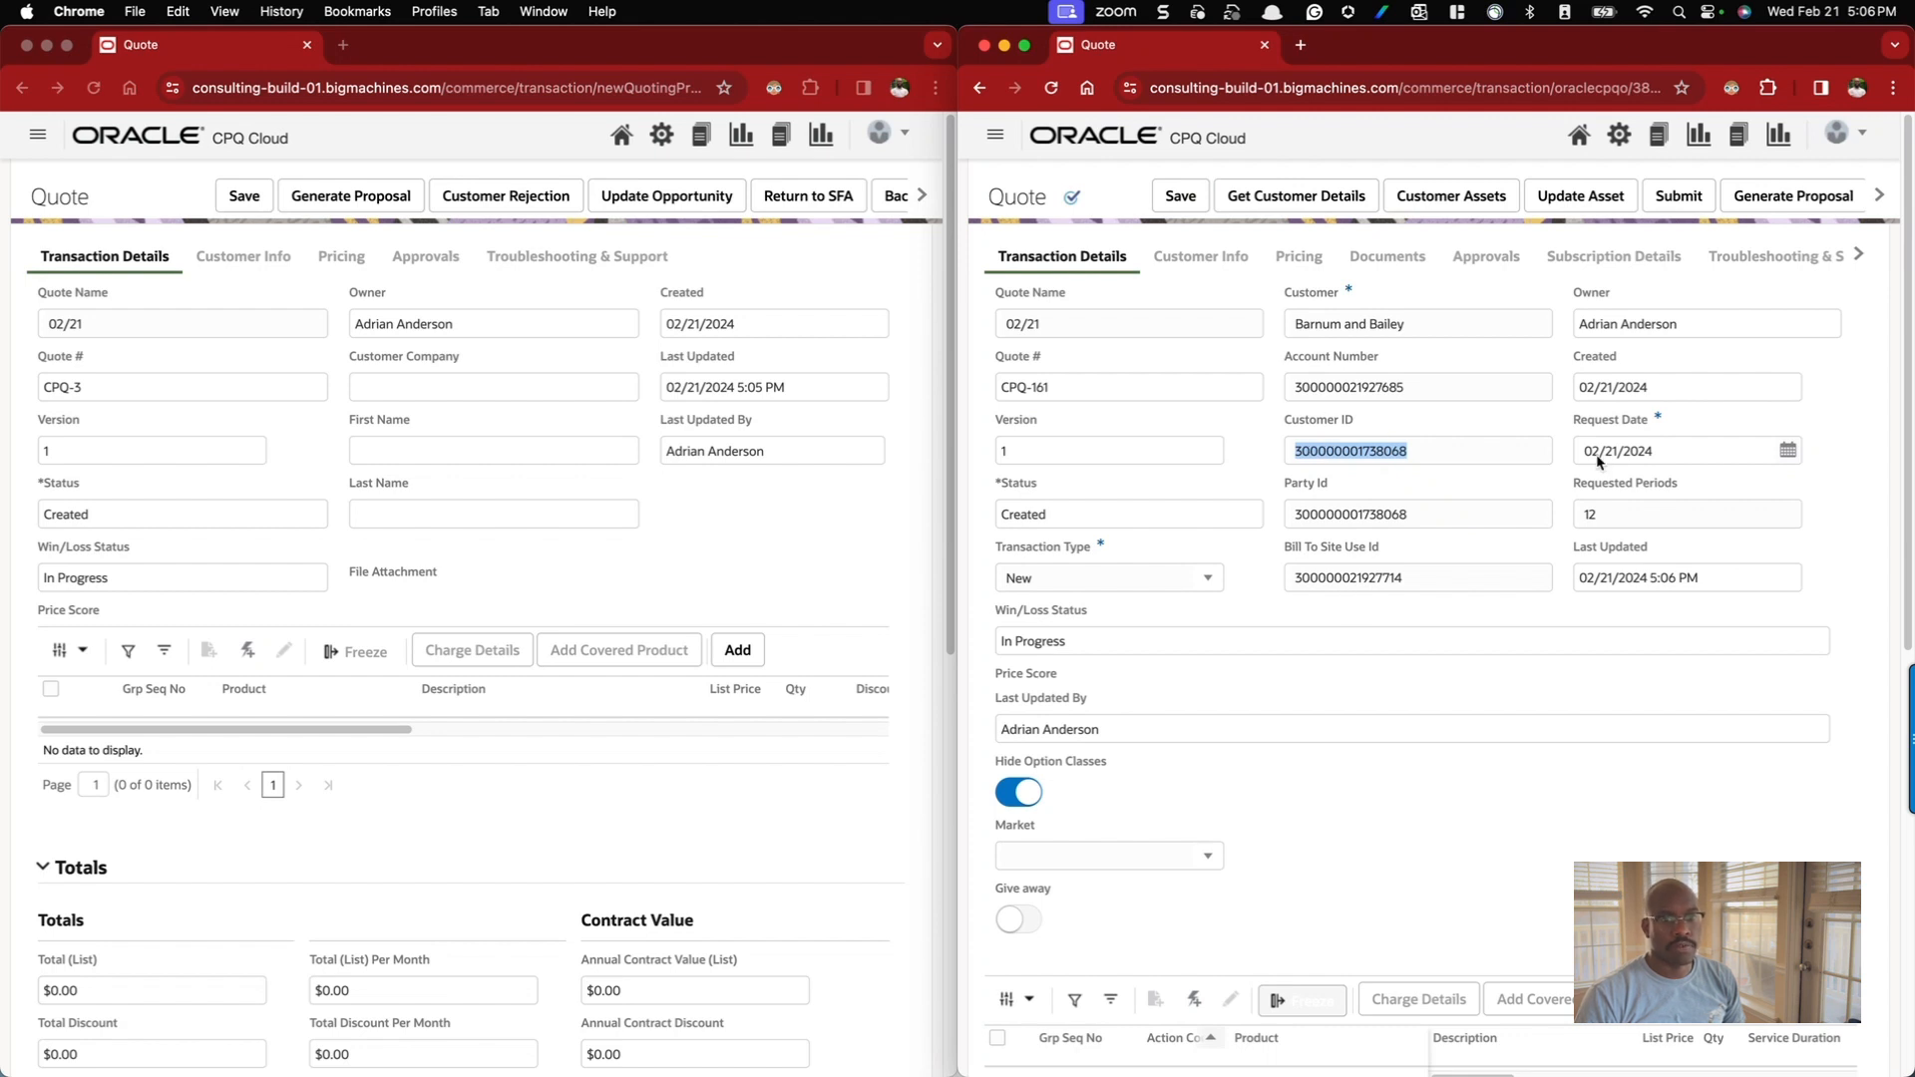
- Set the Standard Quote Process quote's request date to 03/04/2024 and its requested periods to 36
{"action": "left_click", "coordinate": [1787, 451]}
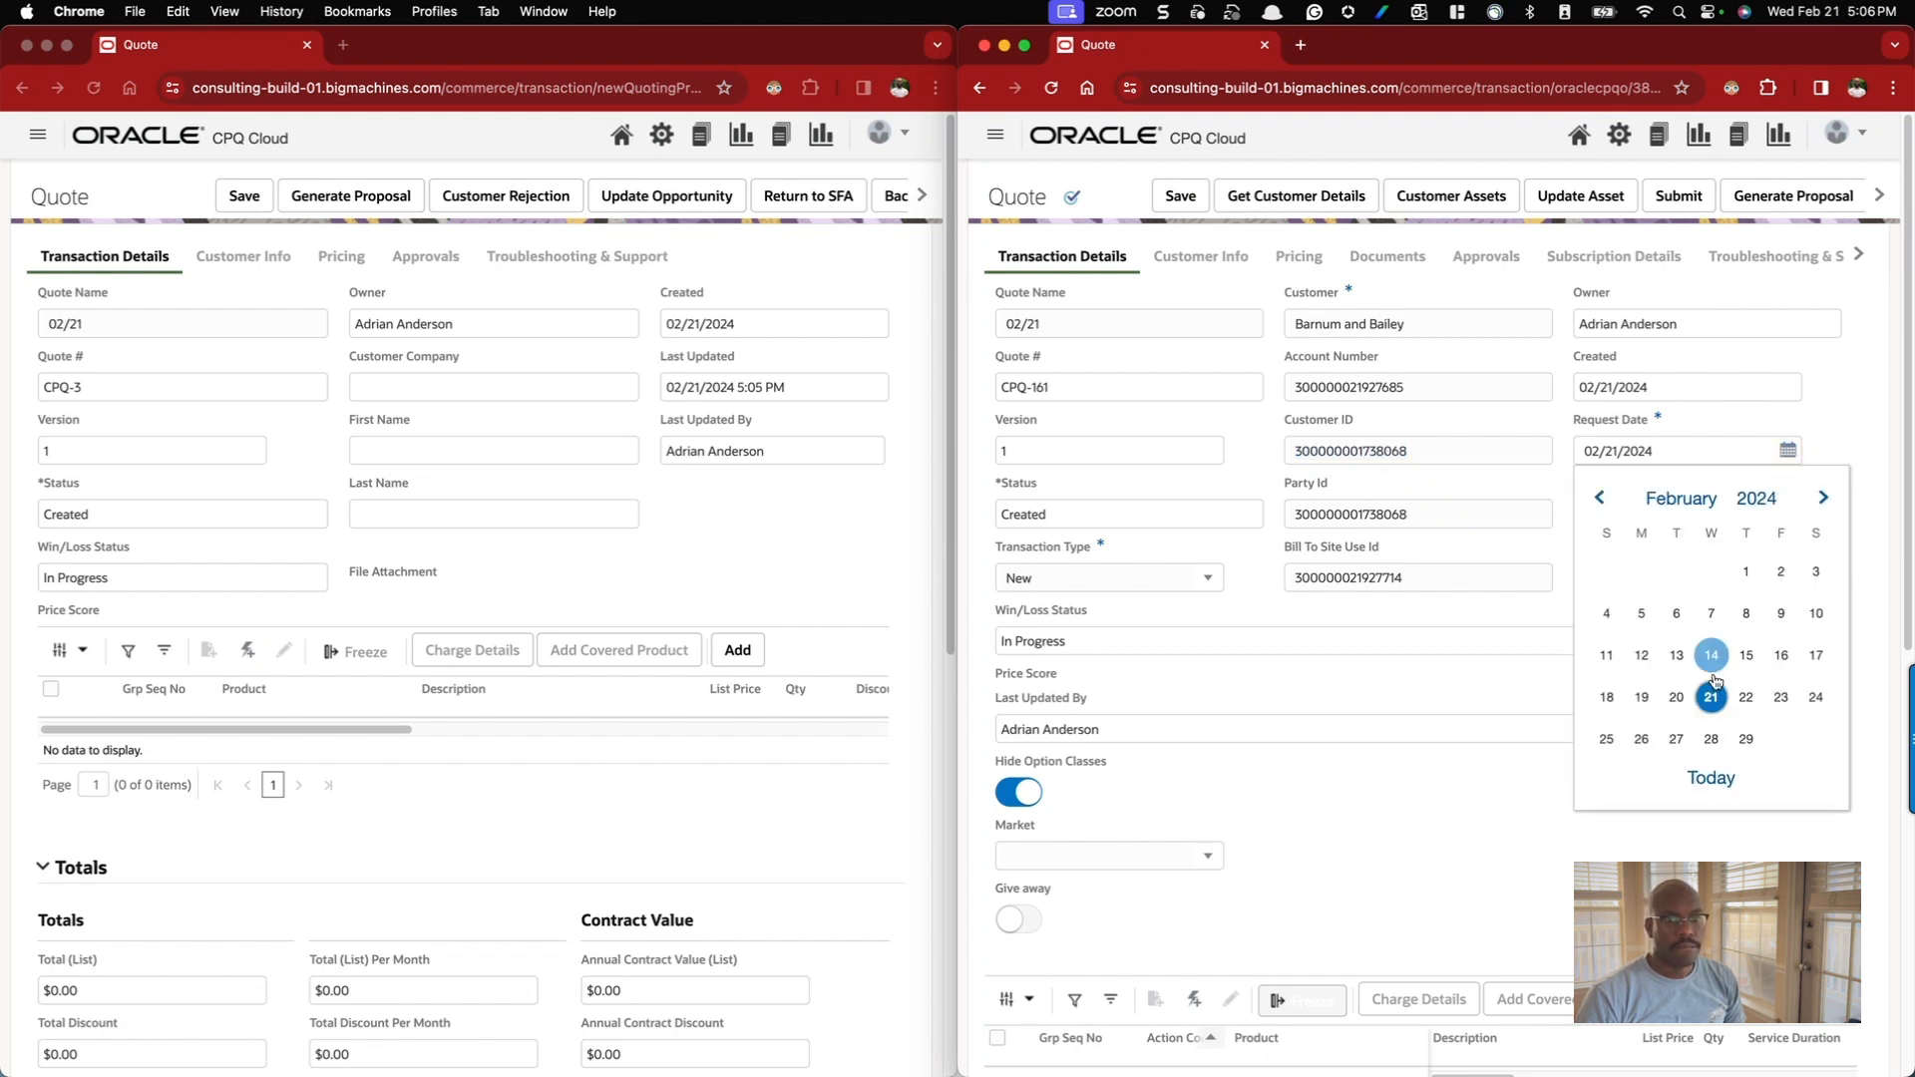
{"action": "left_click", "coordinate": [1824, 498]}
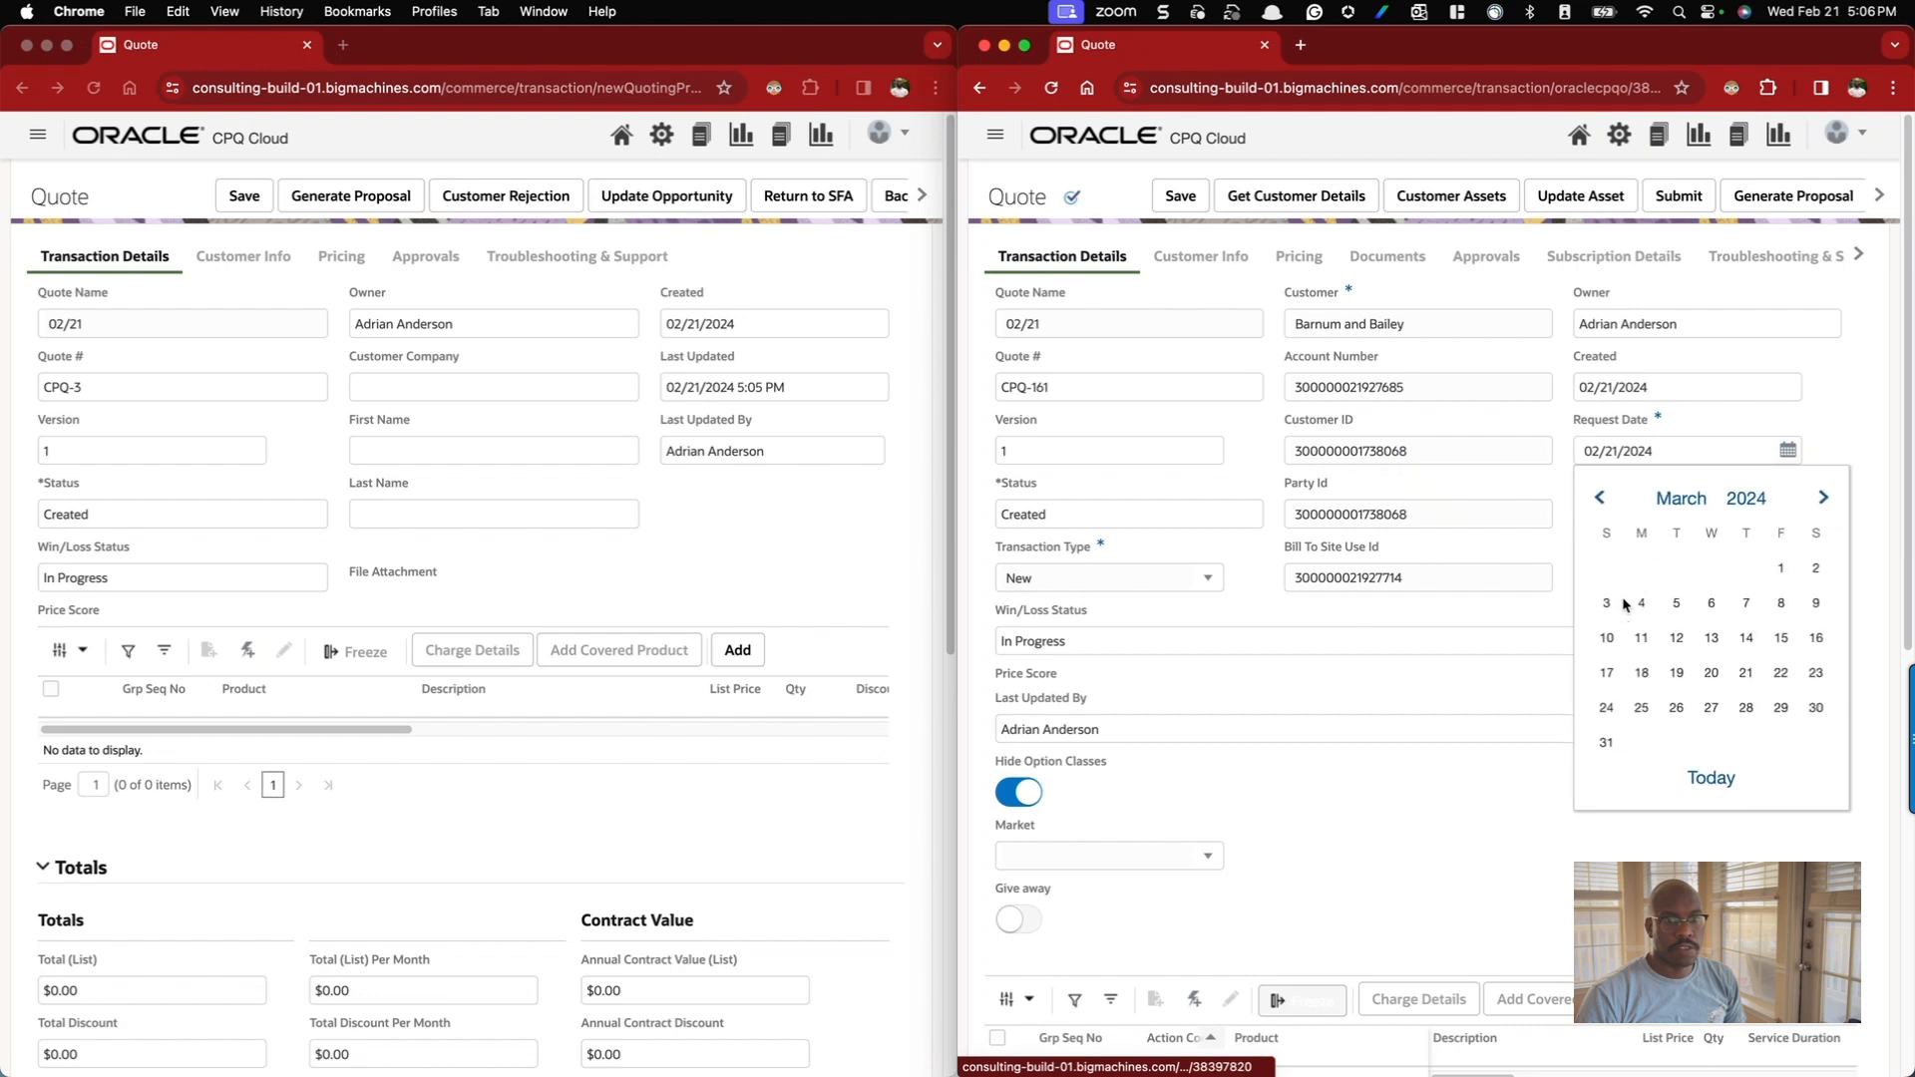
{"action": "left_click", "coordinate": [1640, 603]}
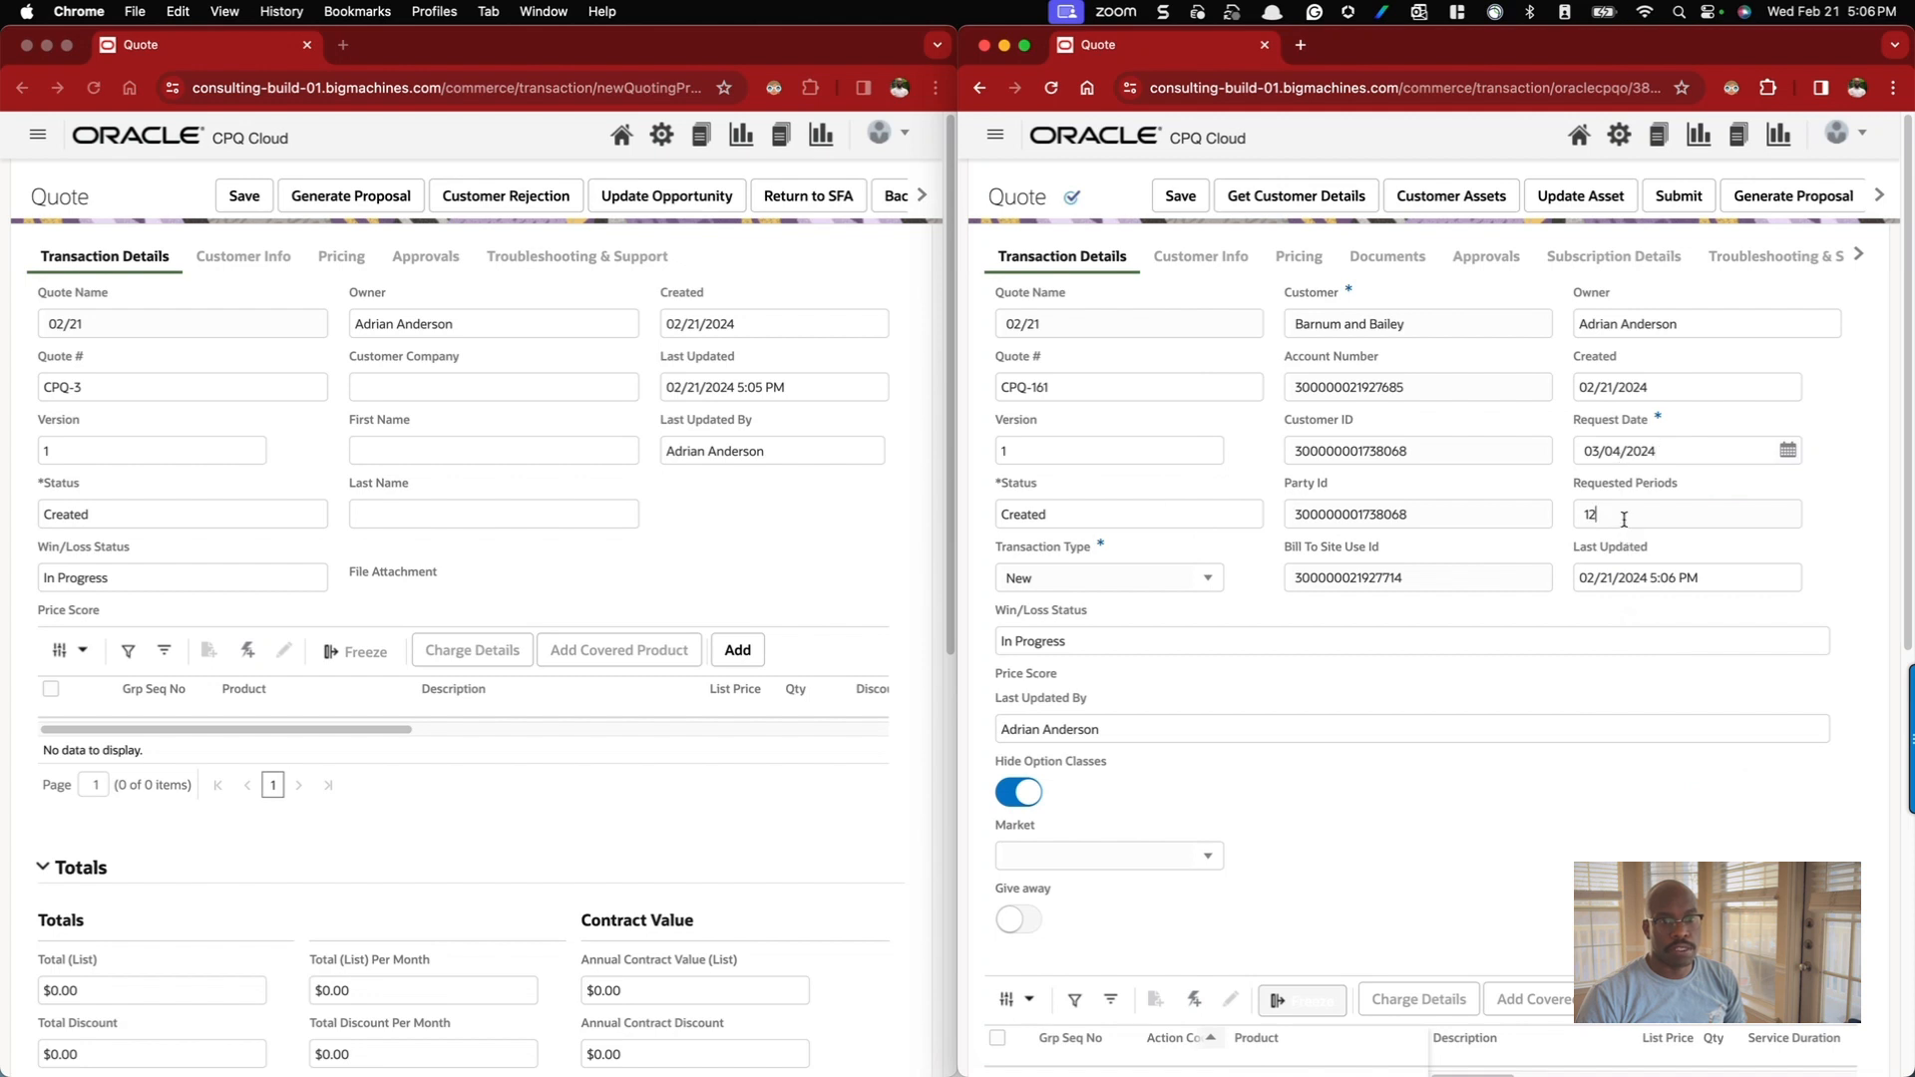
{"action": "type", "text": "36"}
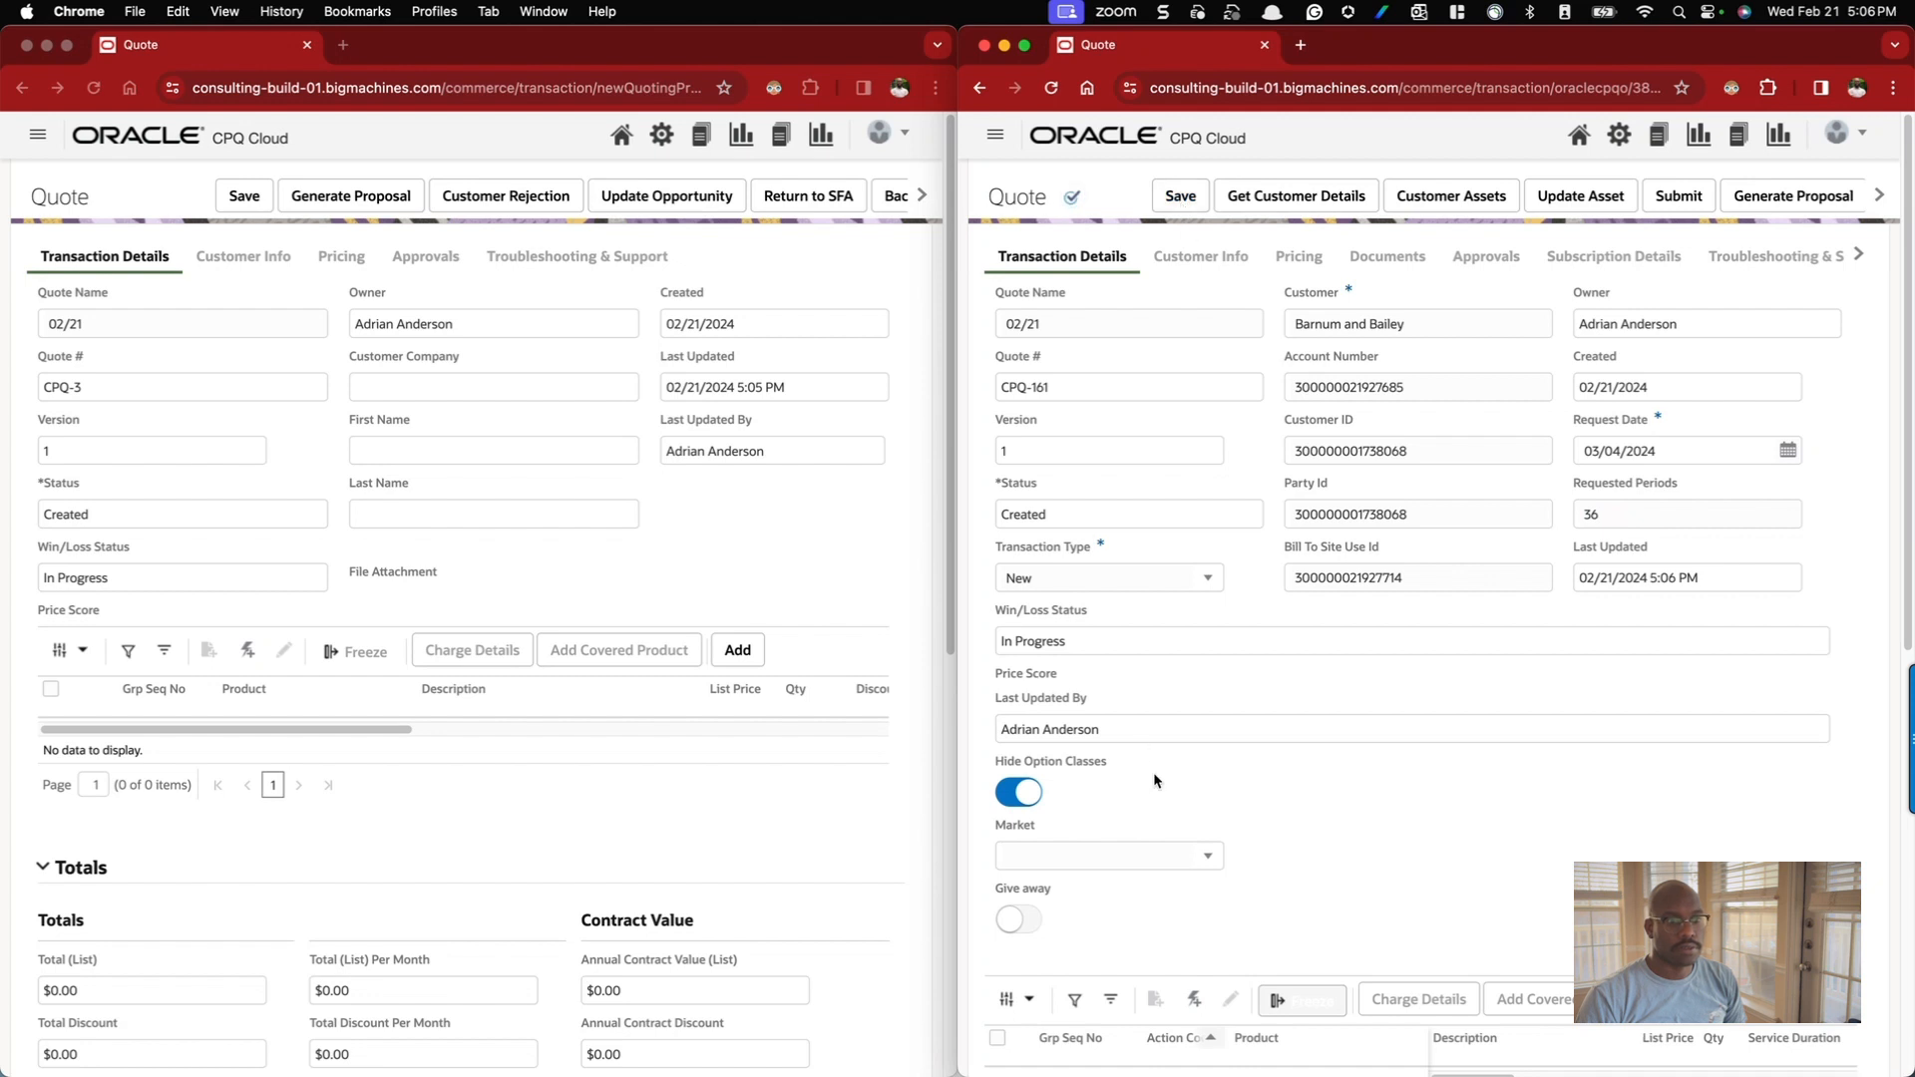
- Start adding a product to both quotes and open the Ultra Server X7 configuration for each
{"action": "scroll", "coordinate": [1157, 770], "scroll_direction": "down", "scroll_amount": 2}
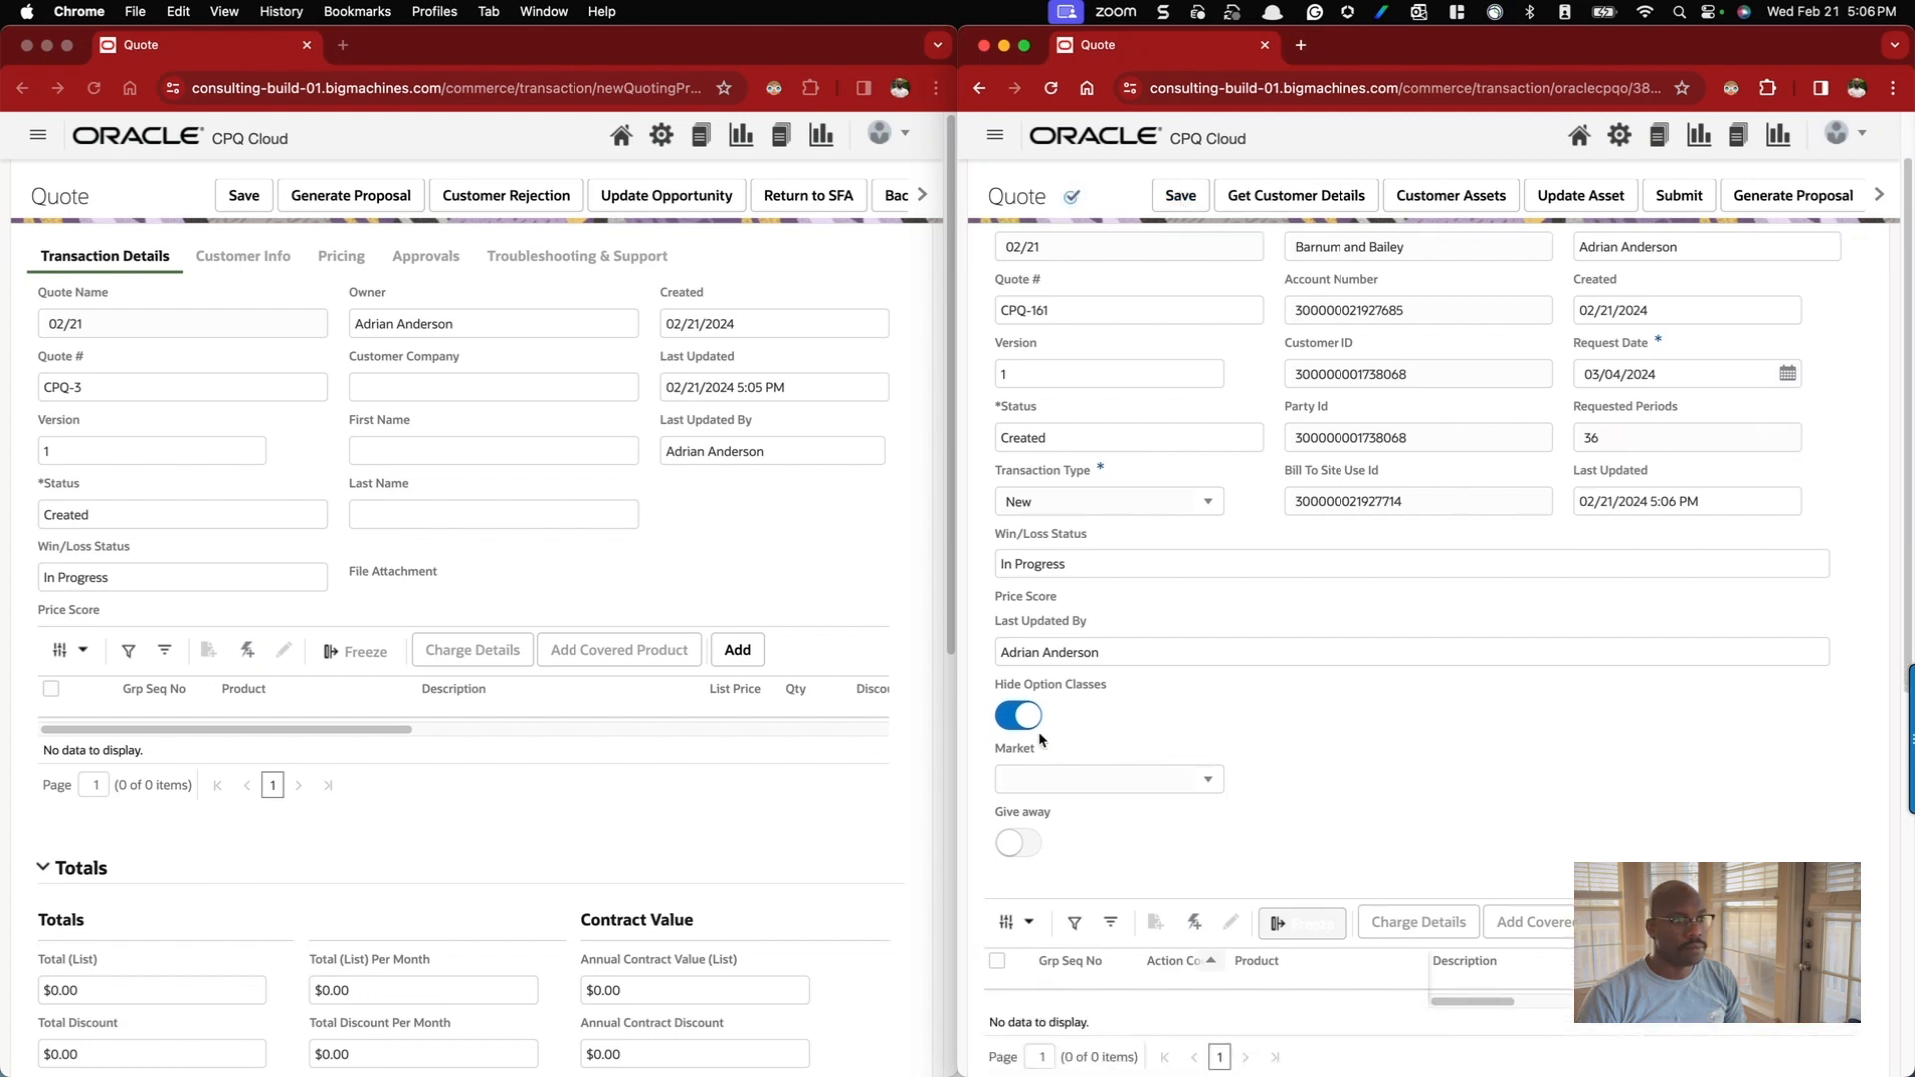
{"action": "left_click", "coordinate": [744, 657]}
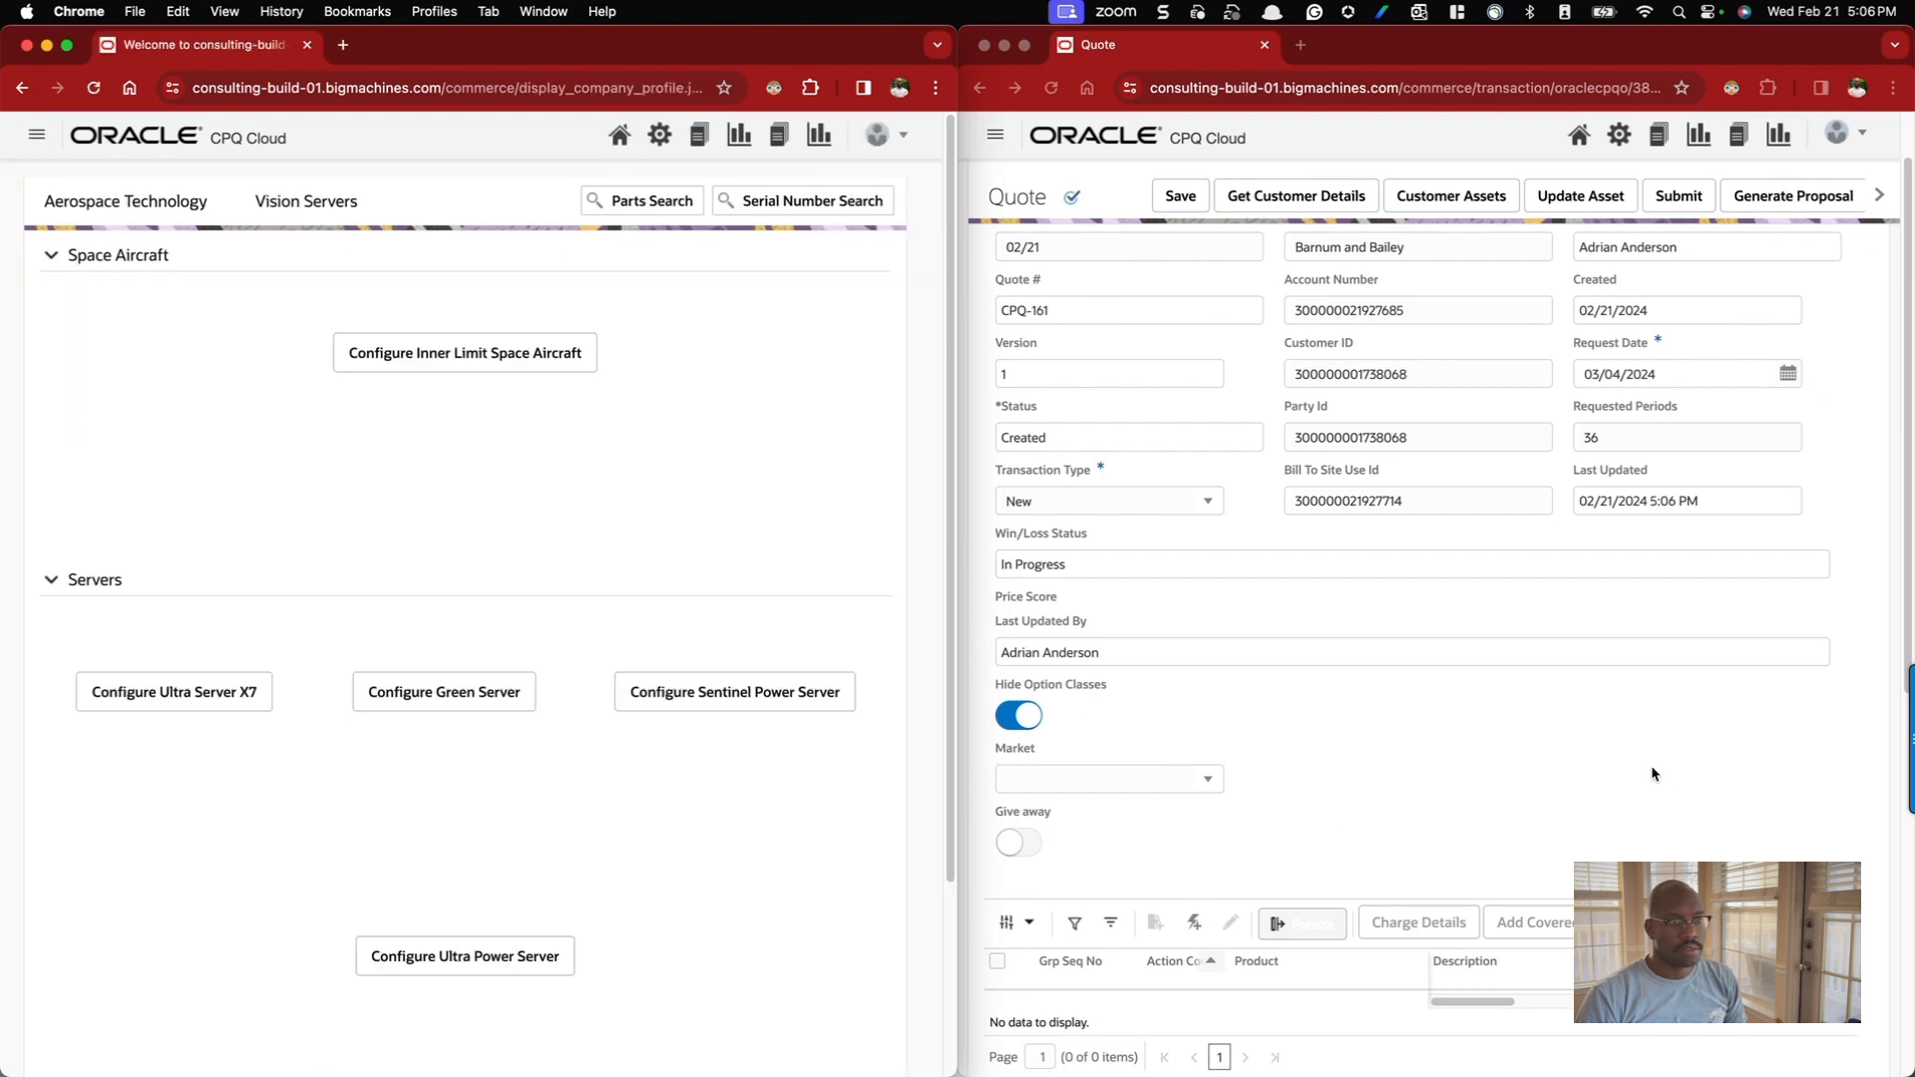
{"action": "scroll", "coordinate": [1652, 774], "scroll_direction": "down", "scroll_amount": 4}
{"action": "left_click", "coordinate": [1708, 755]}
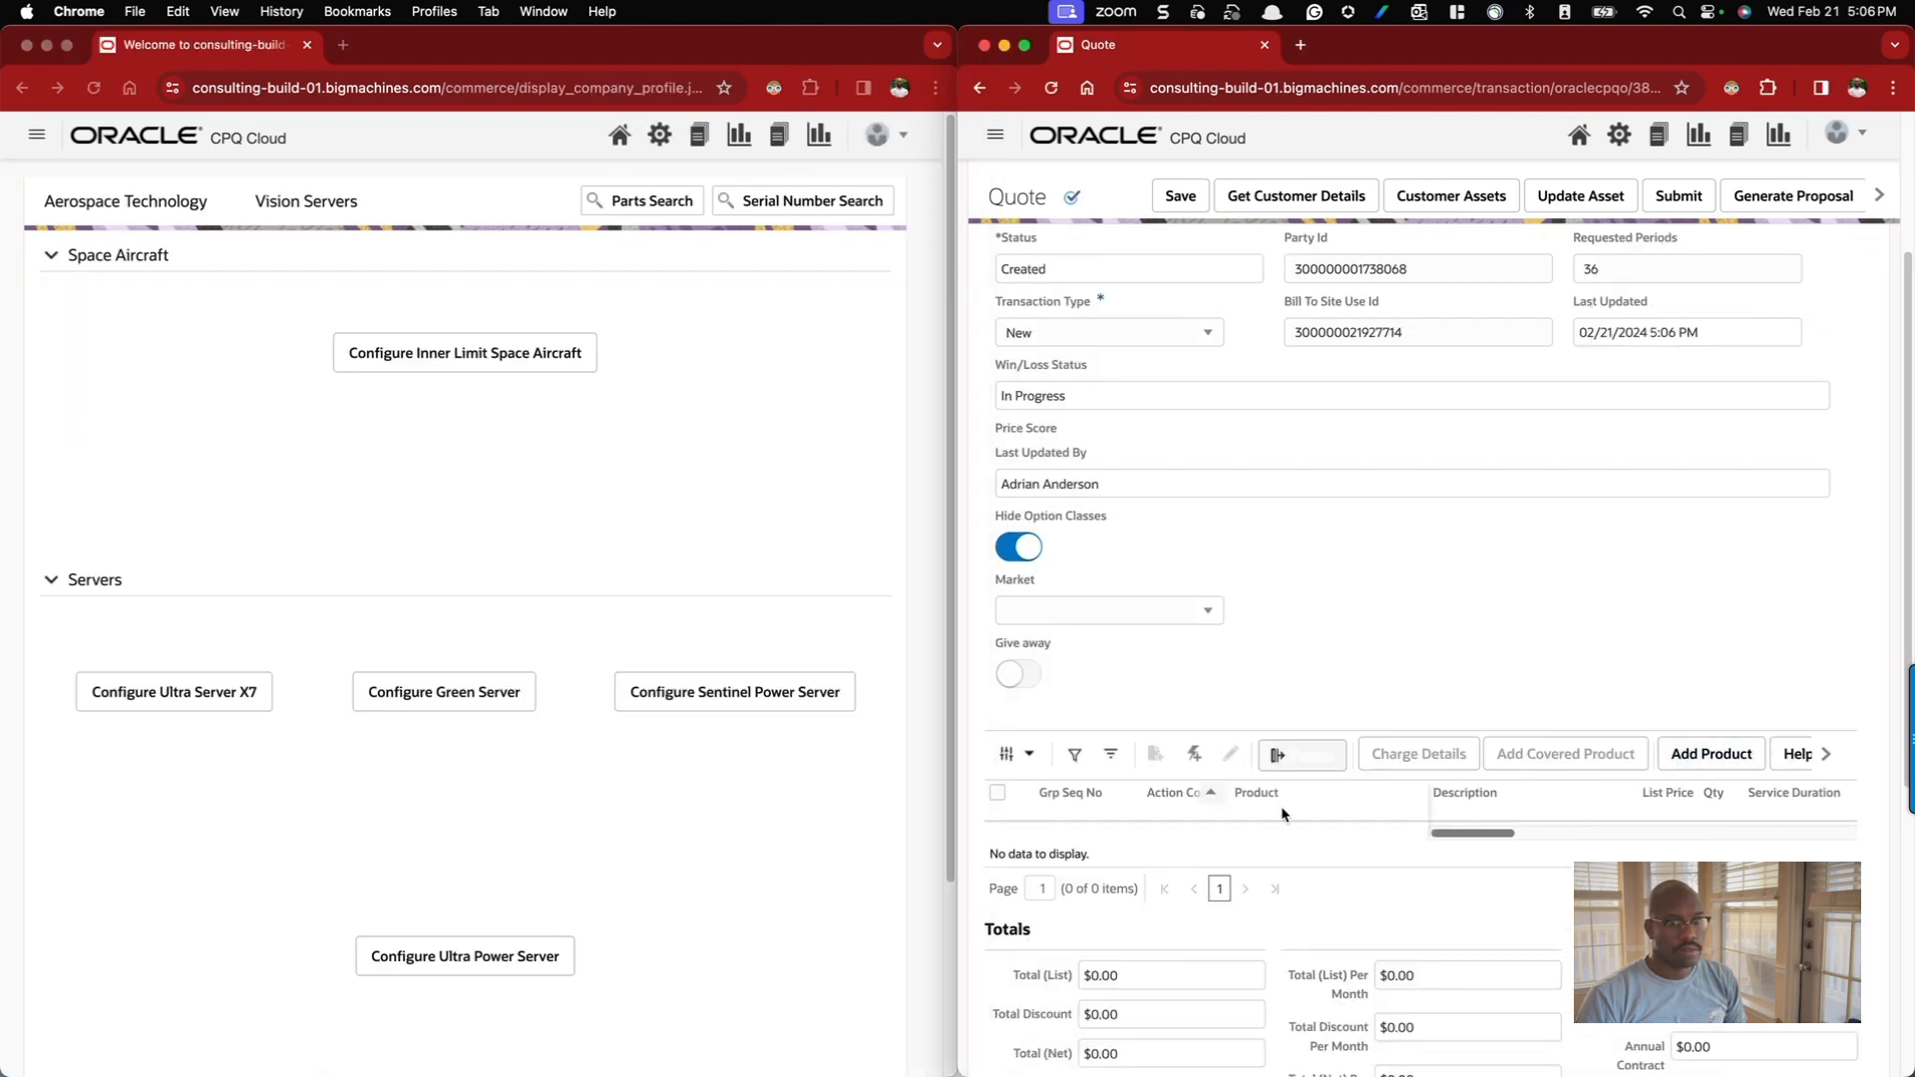
{"action": "left_click", "coordinate": [182, 695]}
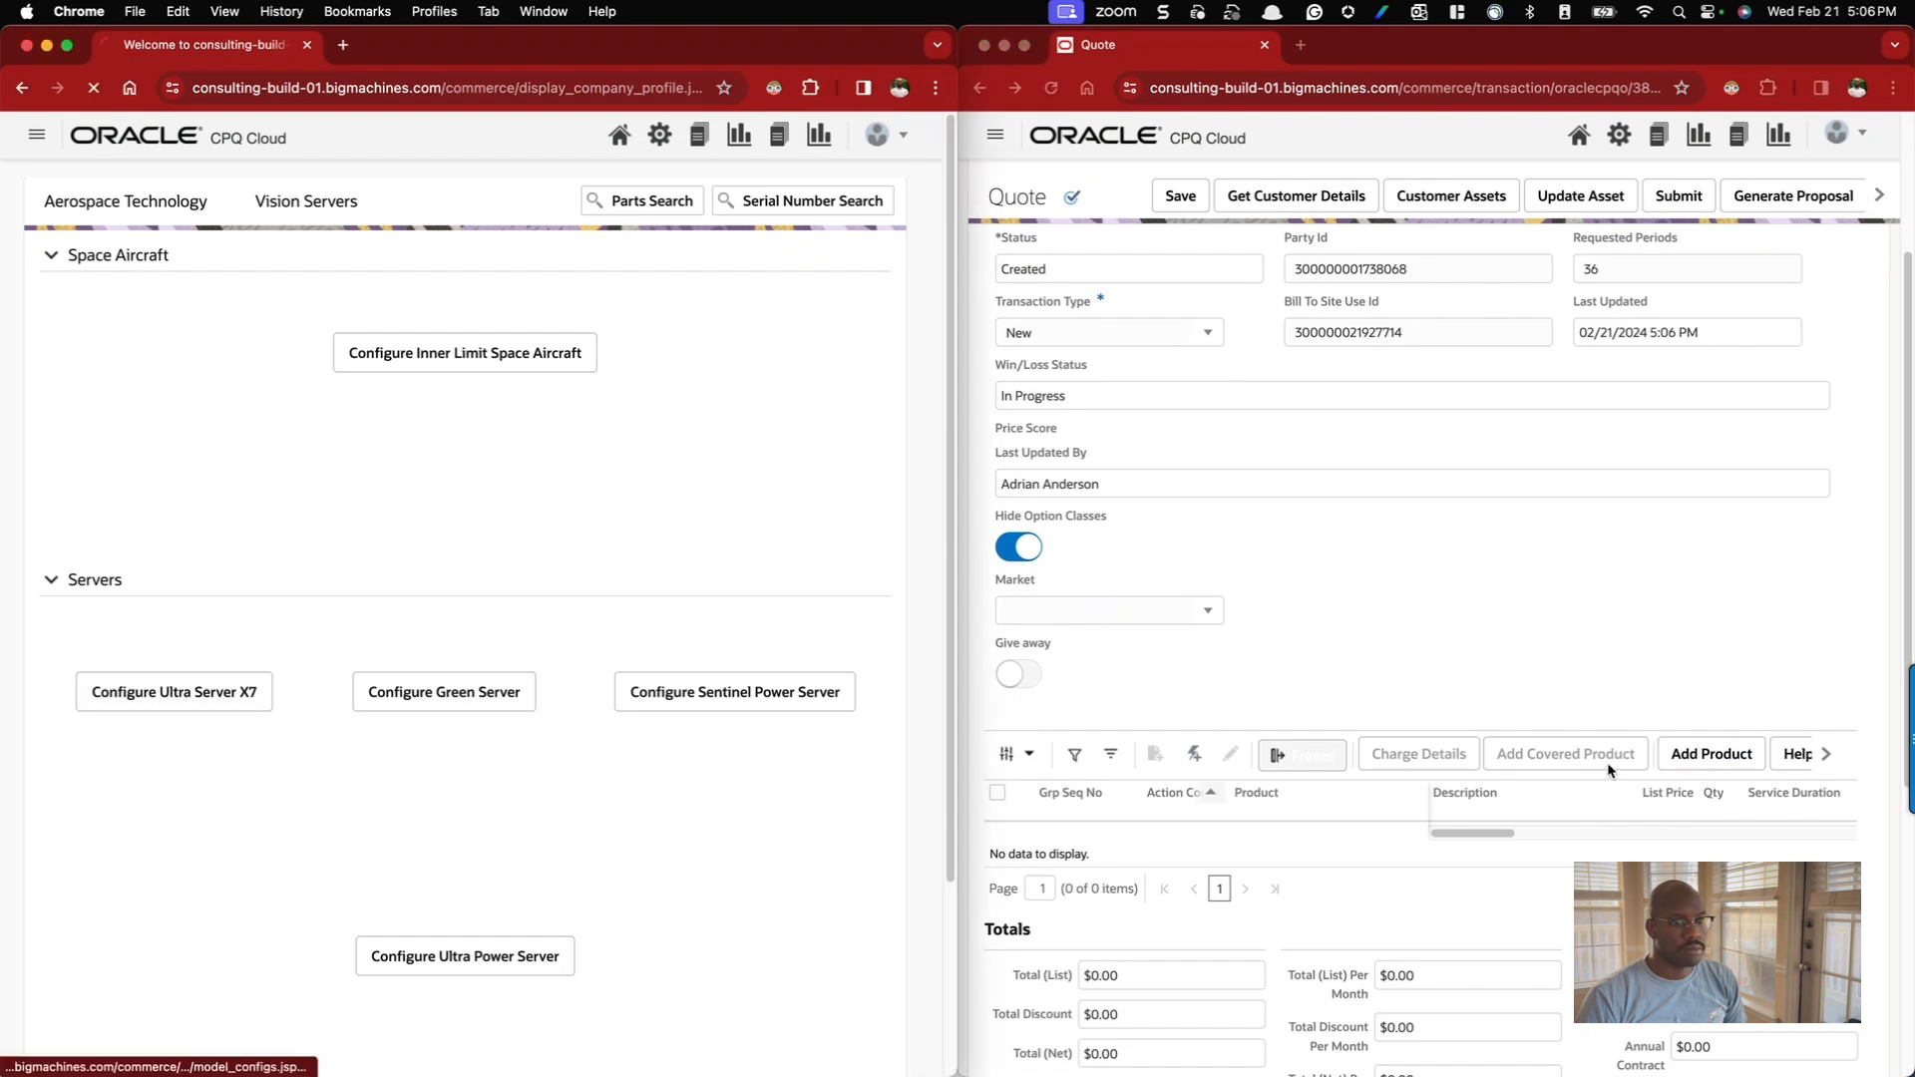
{"action": "left_click", "coordinate": [1701, 756]}
{"action": "left_click", "coordinate": [1701, 757]}
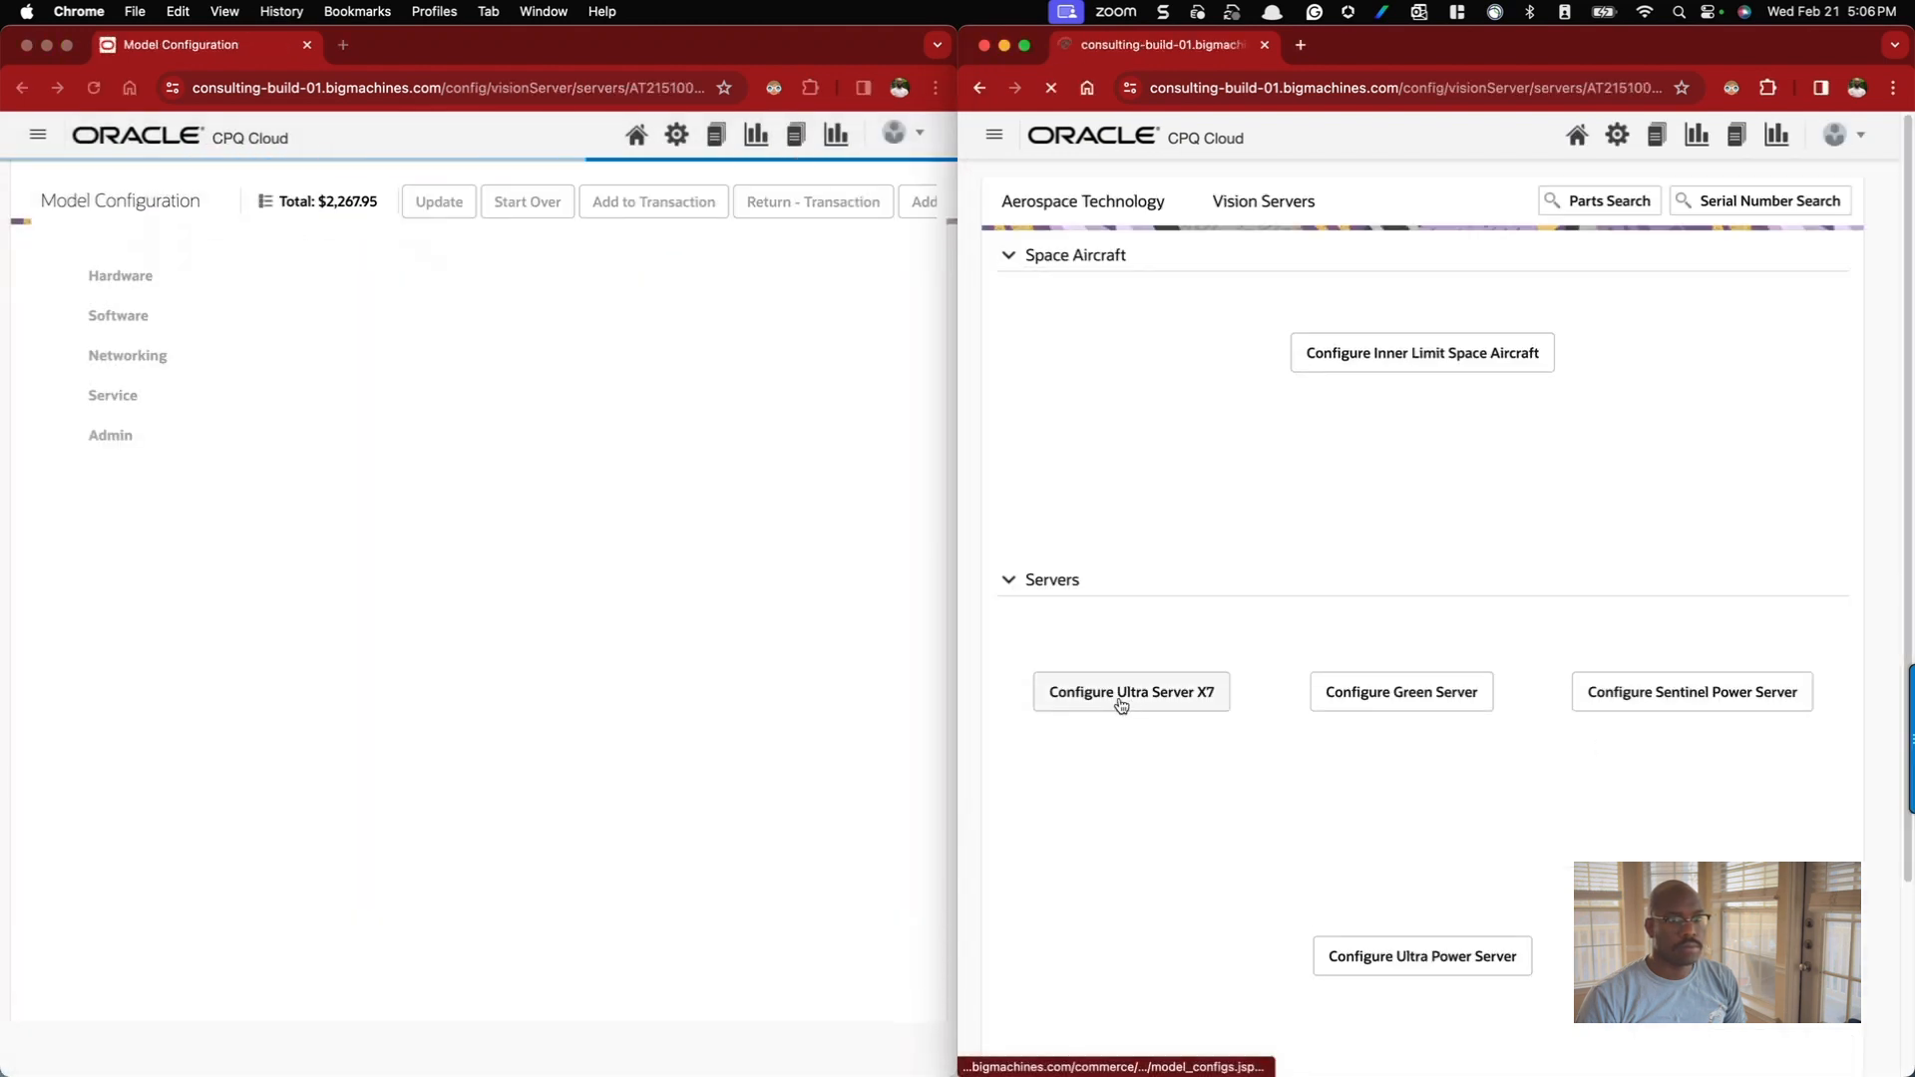
{"action": "left_click", "coordinate": [1120, 698]}
- Add the Ultra Server X7 with its default configuration to the transaction in both quoting processes
{"action": "left_click", "coordinate": [639, 239]}
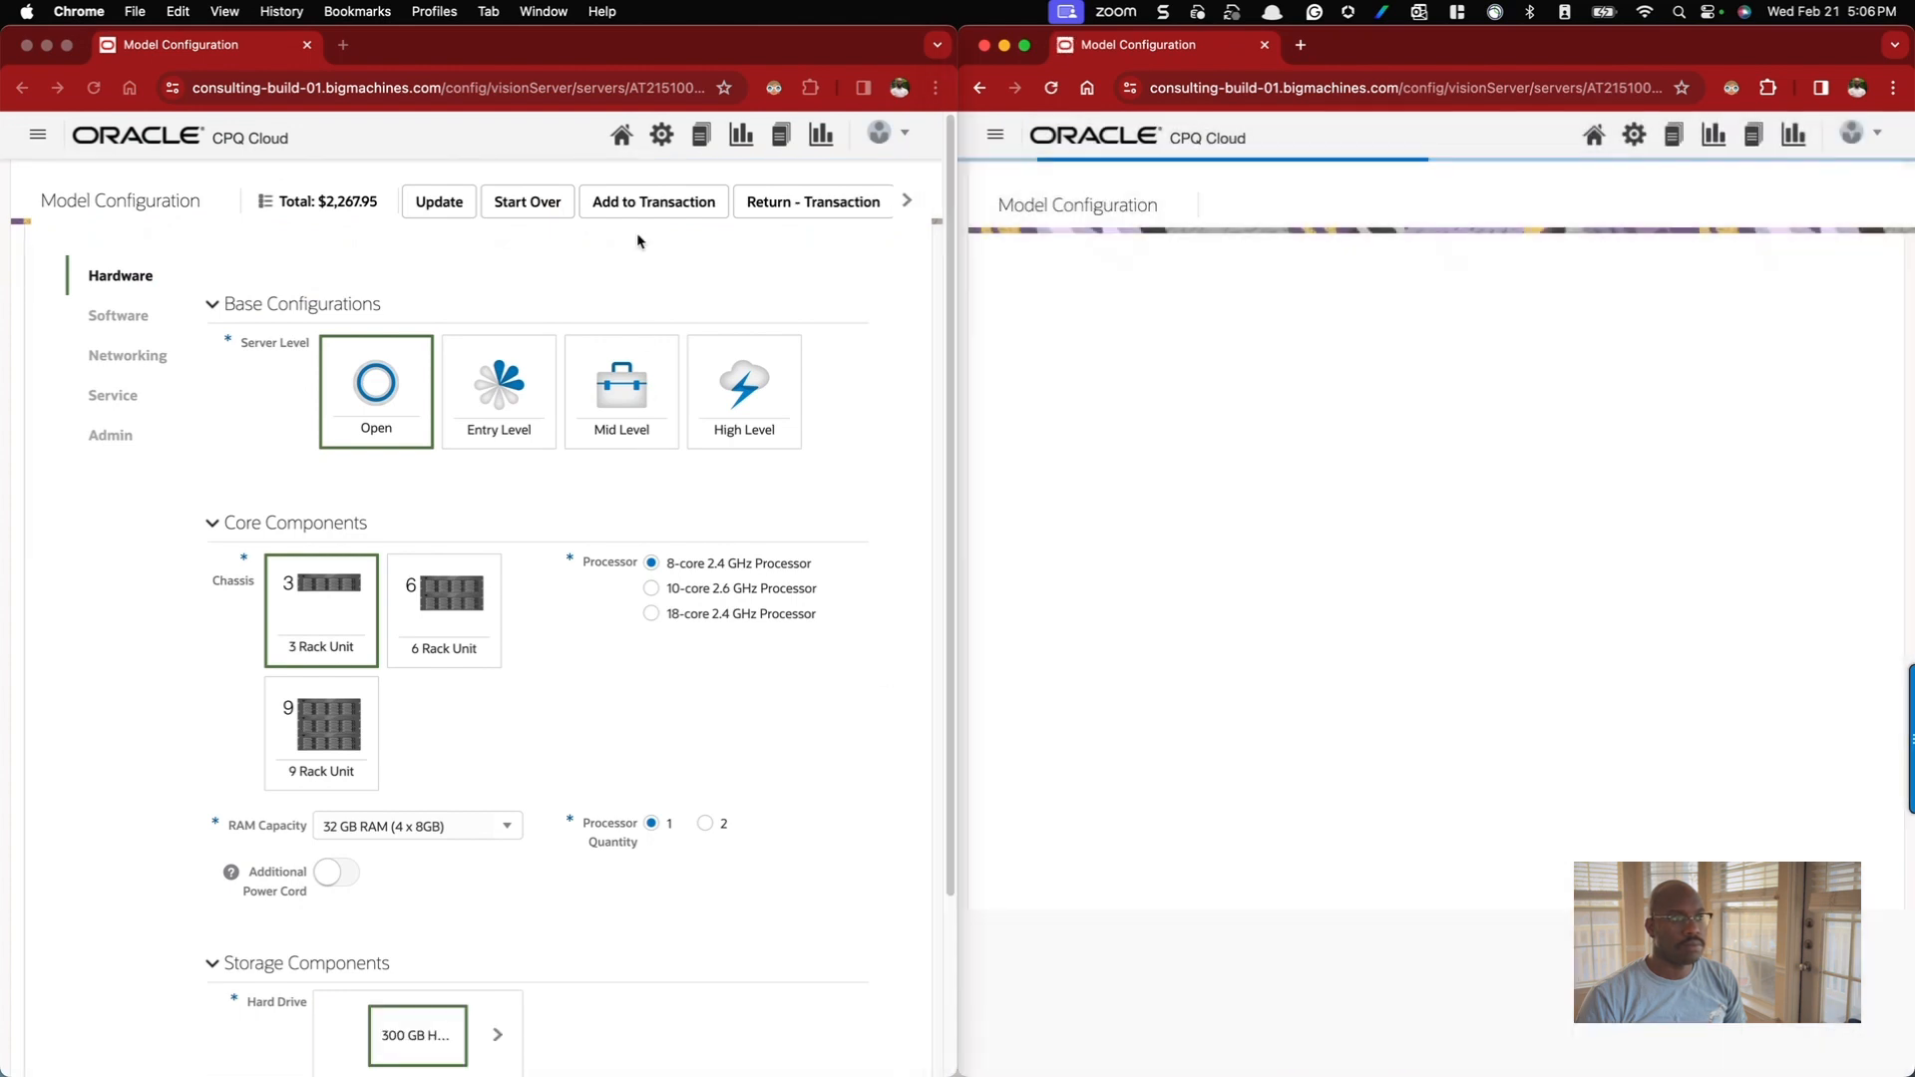
{"action": "left_click", "coordinate": [643, 212]}
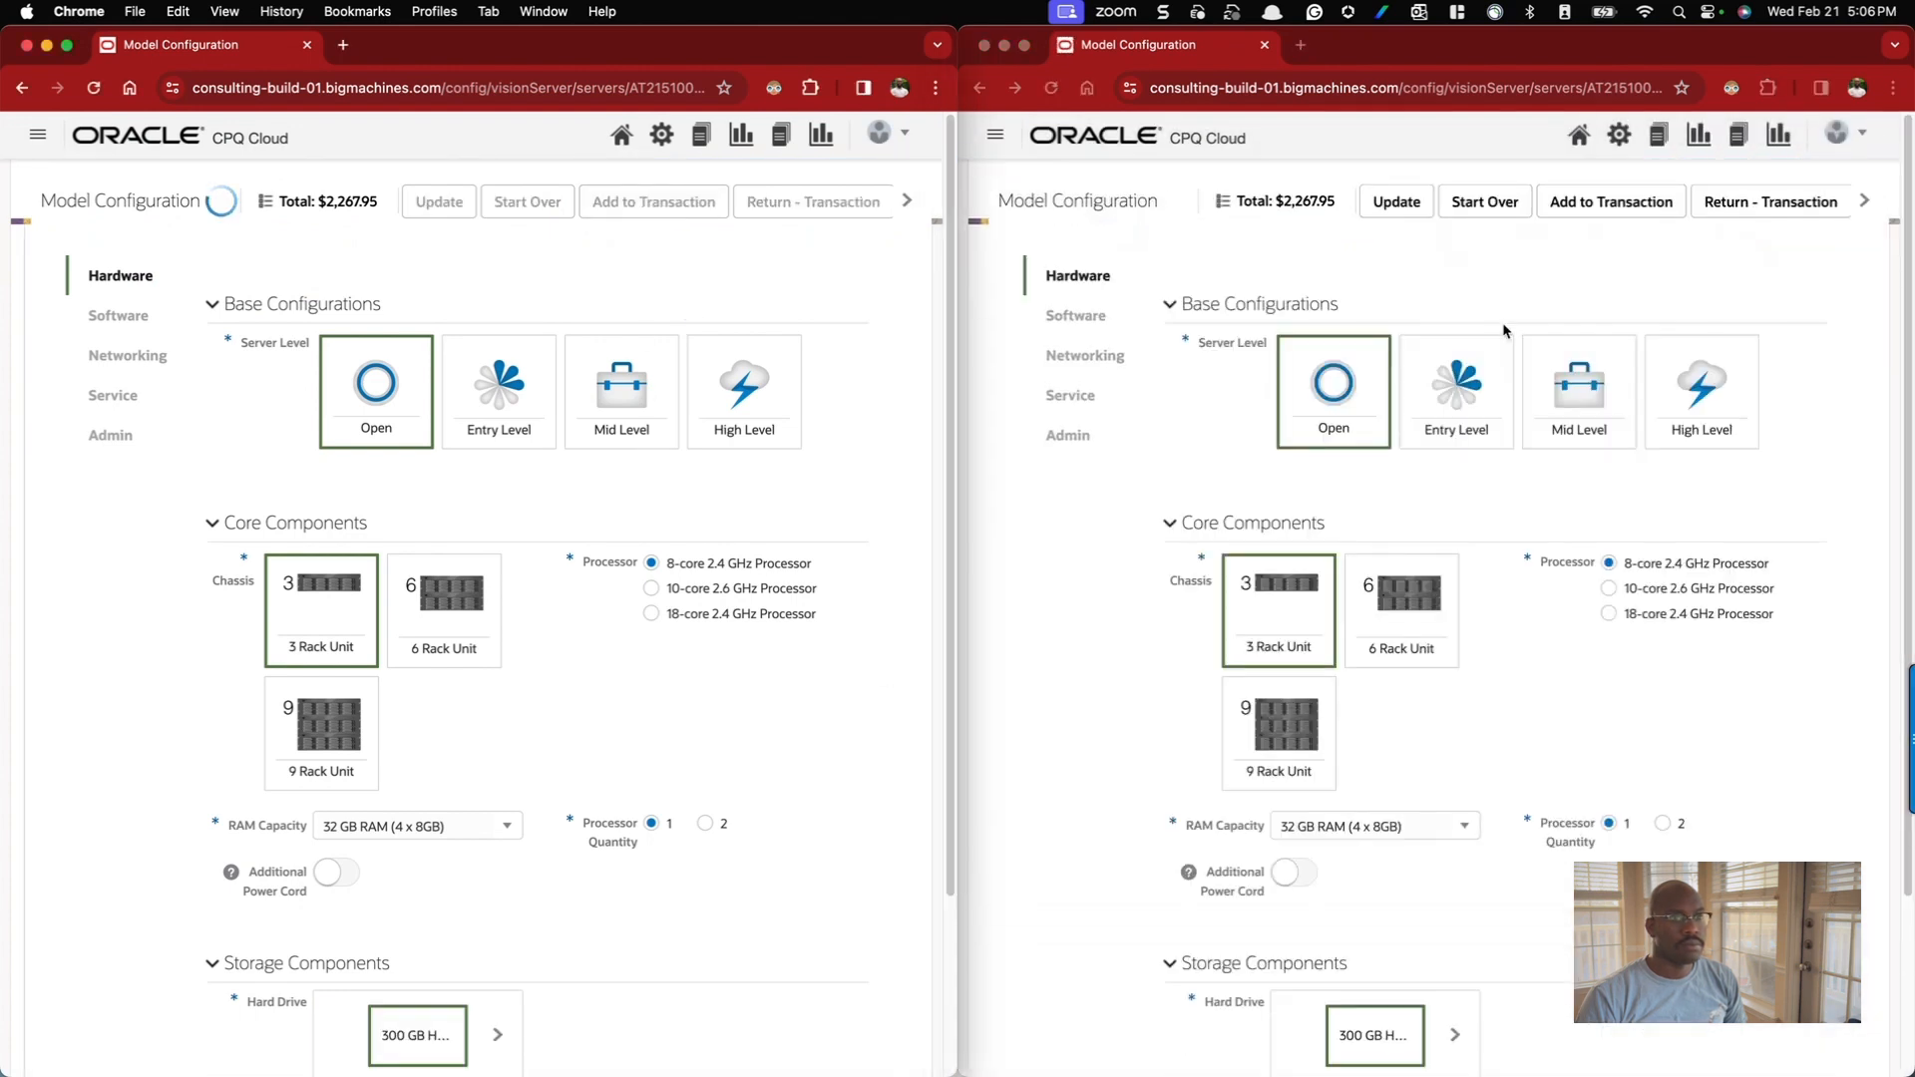
{"action": "left_click", "coordinate": [1606, 206]}
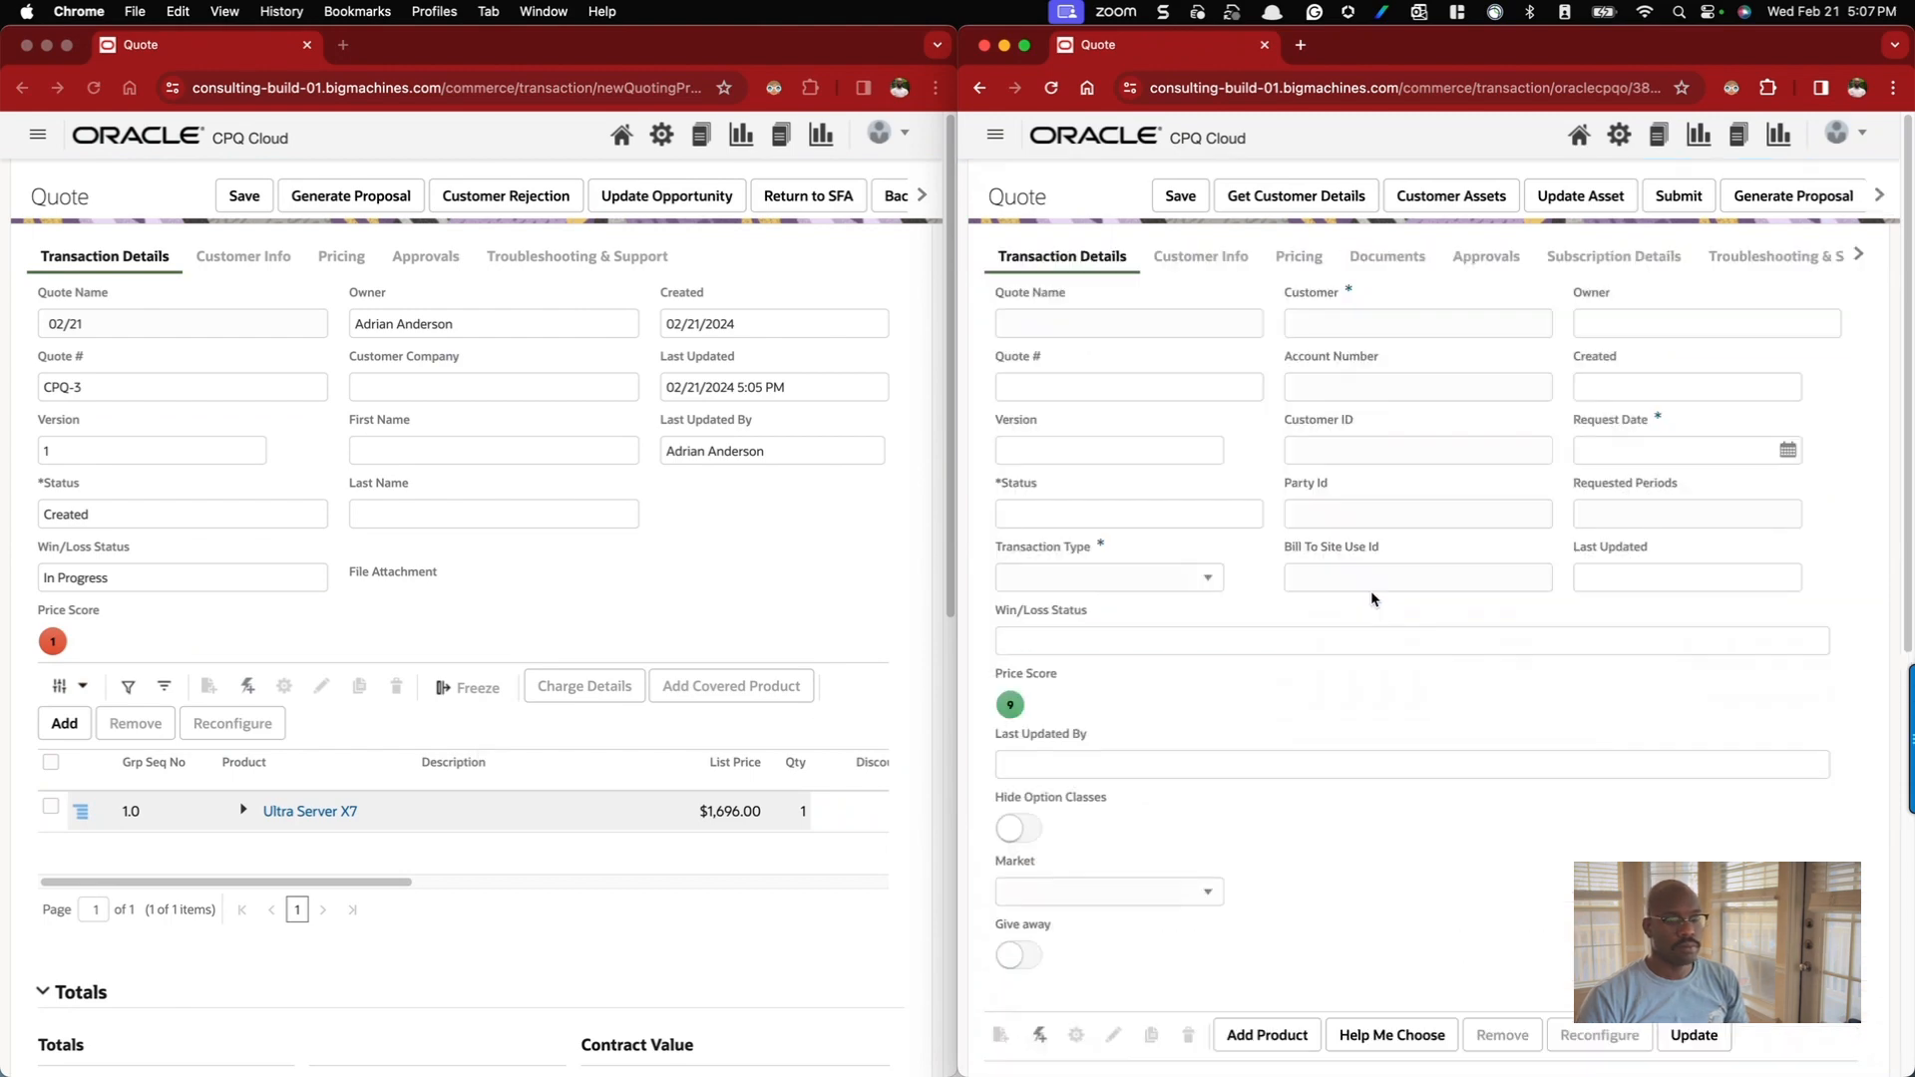
- Review the Standard Quote Process line items and expand the Ultra Server X7 line in the New Quoting Process quote
{"action": "scroll", "coordinate": [1372, 589], "scroll_direction": "down", "scroll_amount": 3}
{"action": "scroll", "coordinate": [1371, 590], "scroll_direction": "down", "scroll_amount": 3}
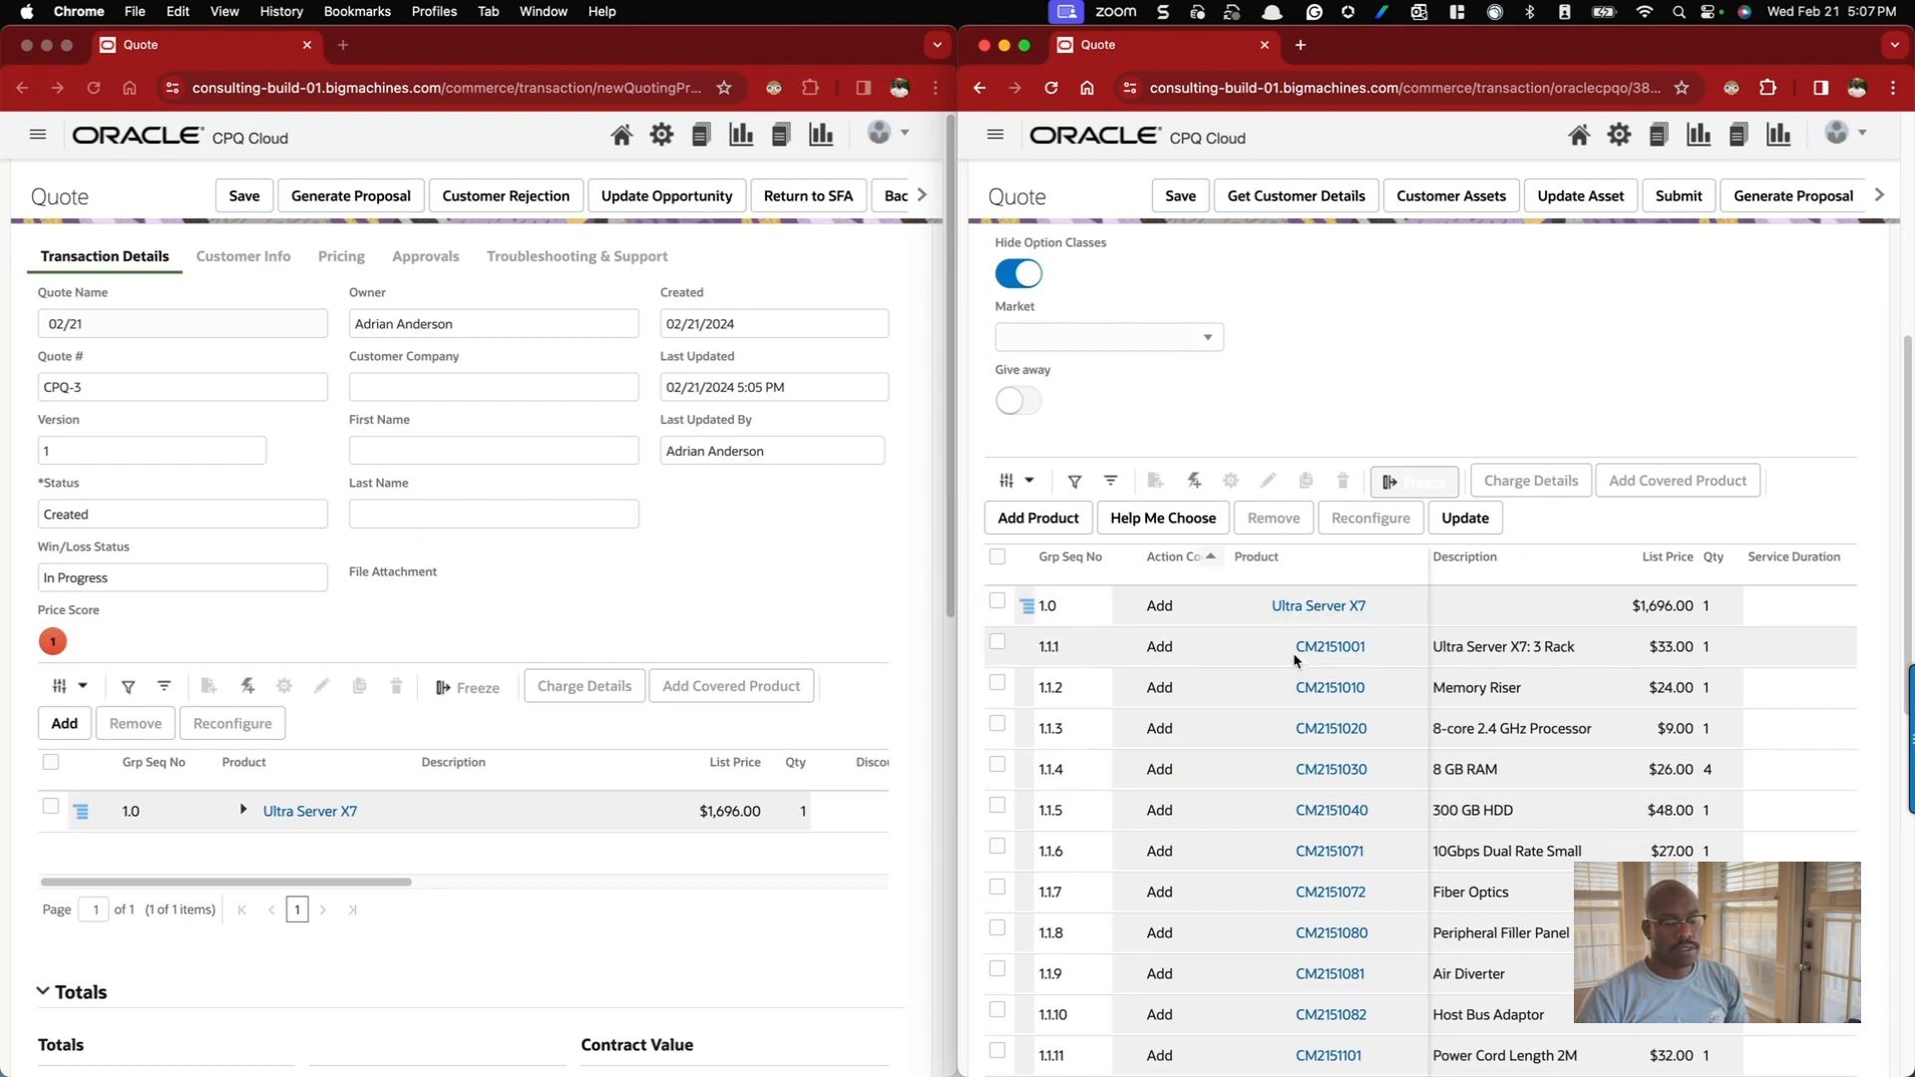
{"action": "scroll", "coordinate": [1297, 656], "scroll_direction": "down", "scroll_amount": 1}
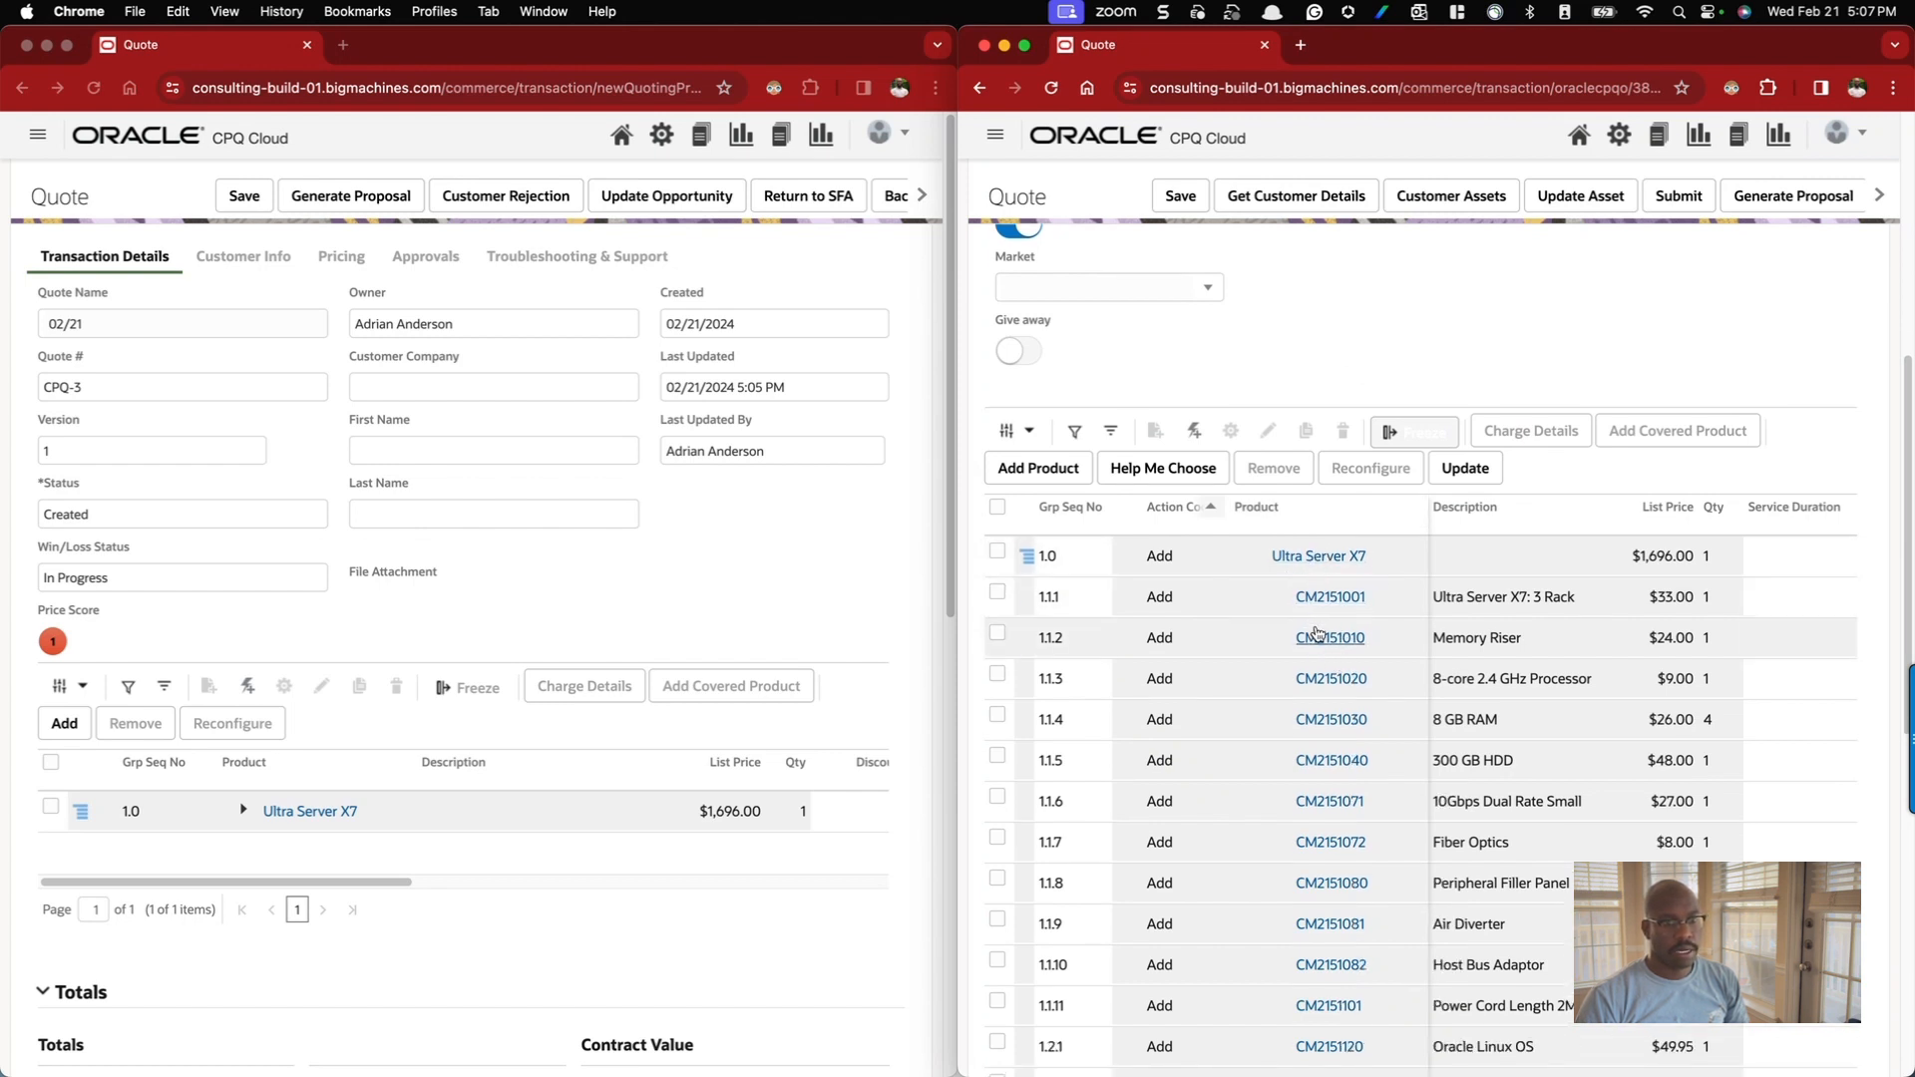
{"action": "left_click", "coordinate": [241, 811]}
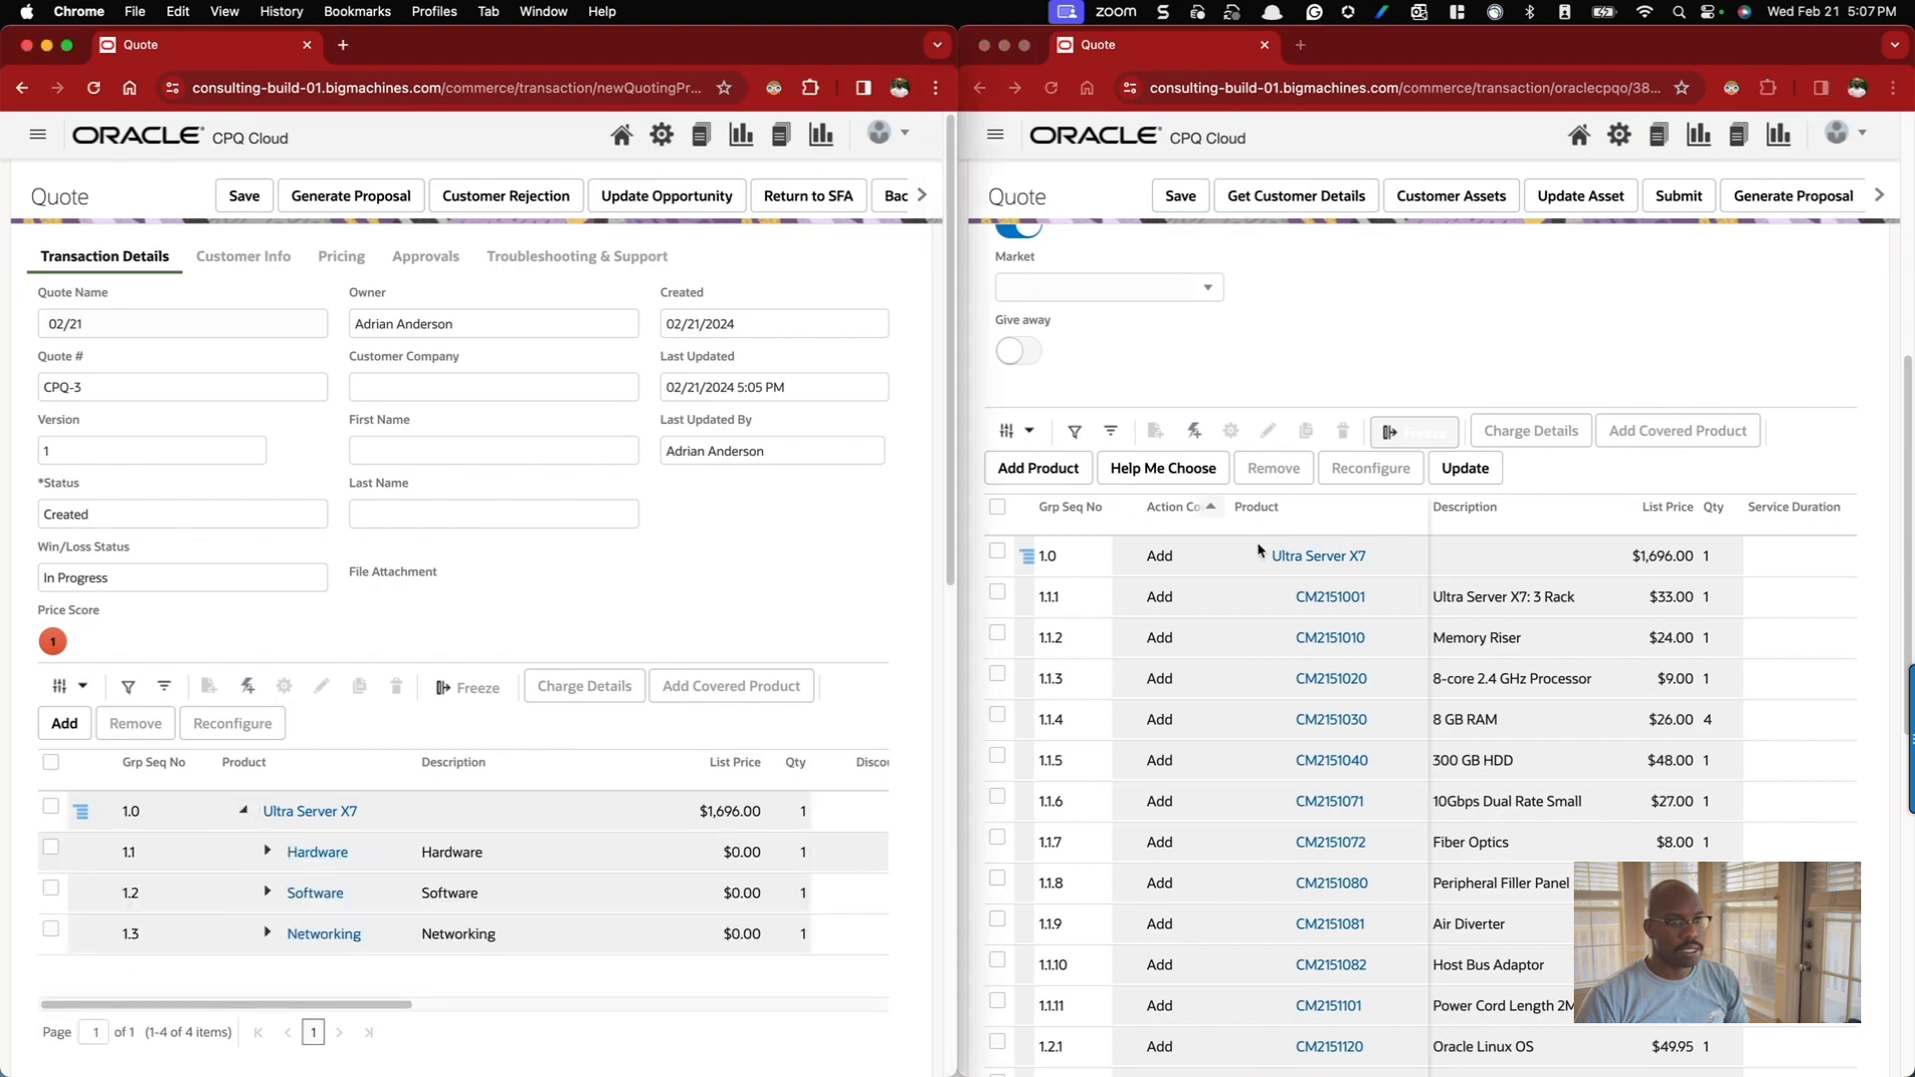
- Turn Hide Option Classes off in the Standard Quote Process quote, check the line item hierarchy, and turn the option back on
{"action": "scroll", "coordinate": [1589, 371], "scroll_direction": "up", "scroll_amount": 6}
{"action": "left_click", "coordinate": [1011, 582]}
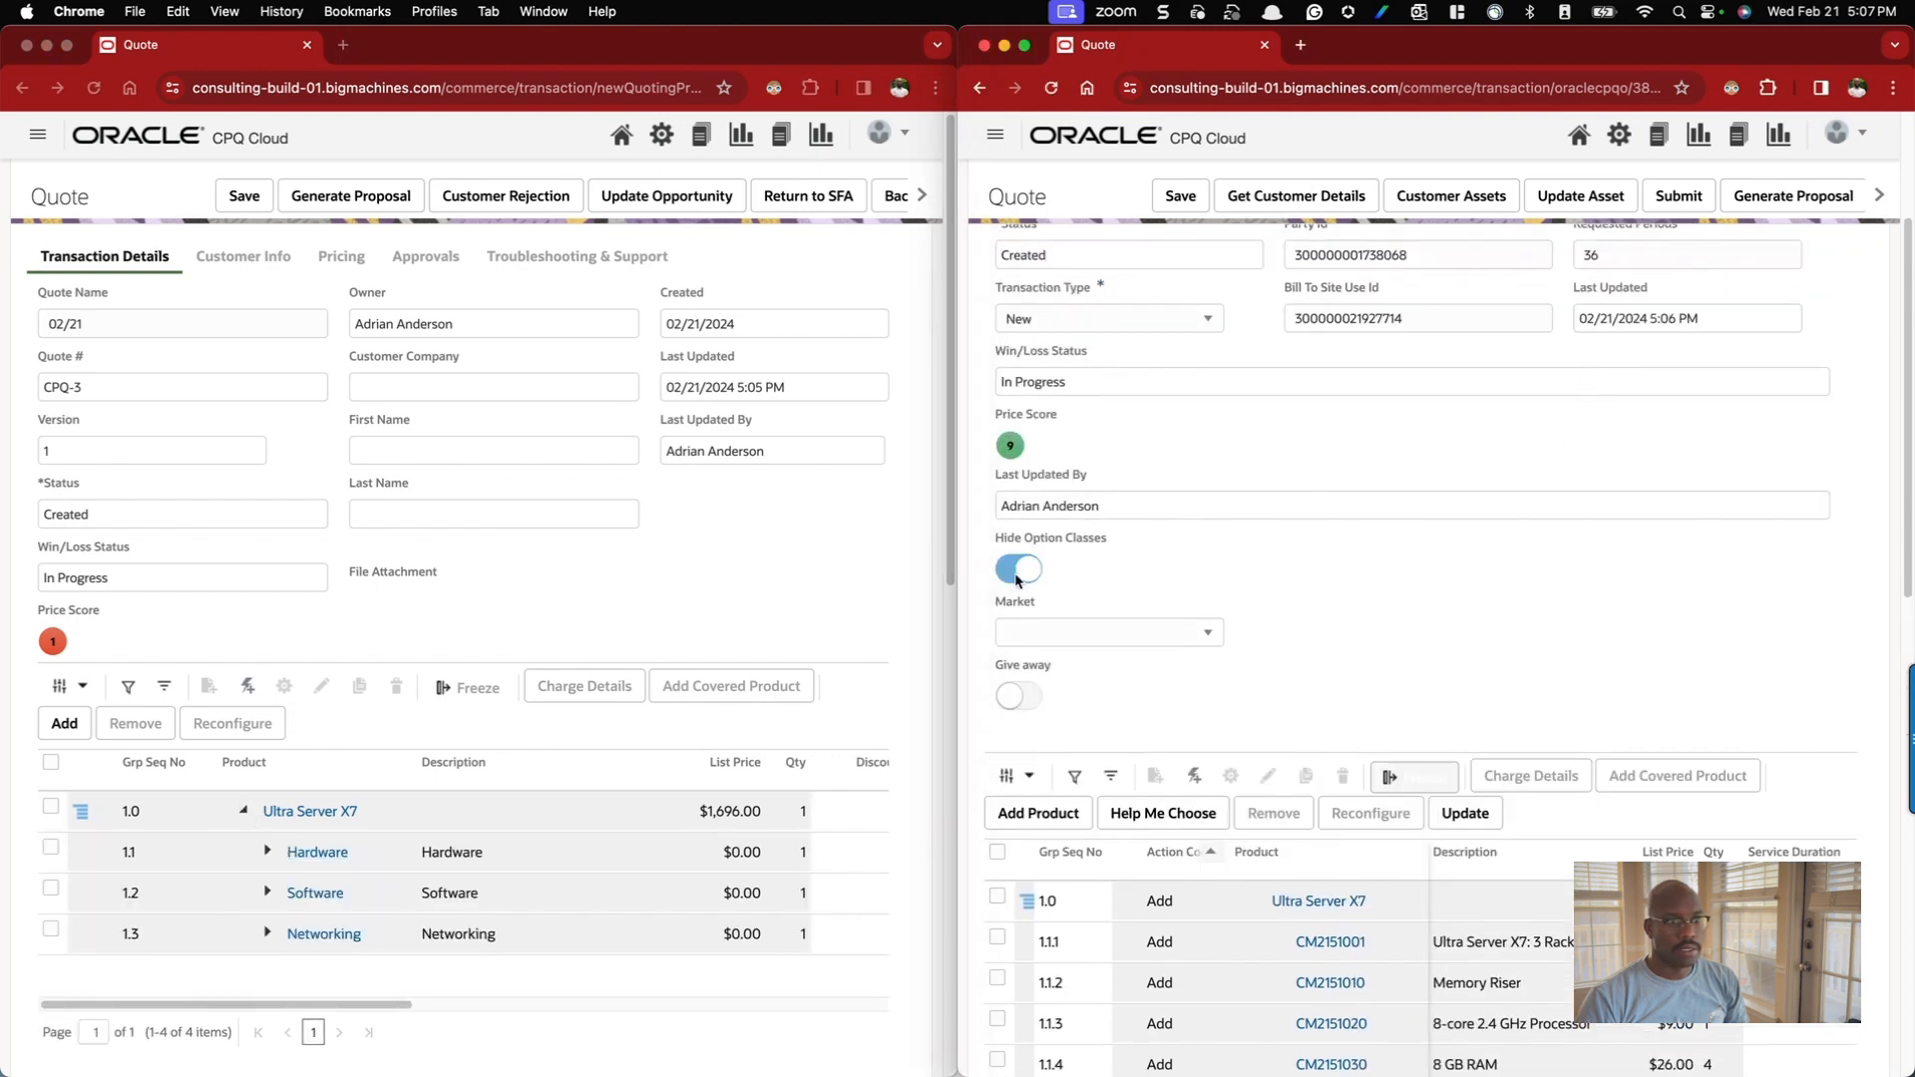
{"action": "scroll", "coordinate": [1369, 582], "scroll_direction": "down", "scroll_amount": 3}
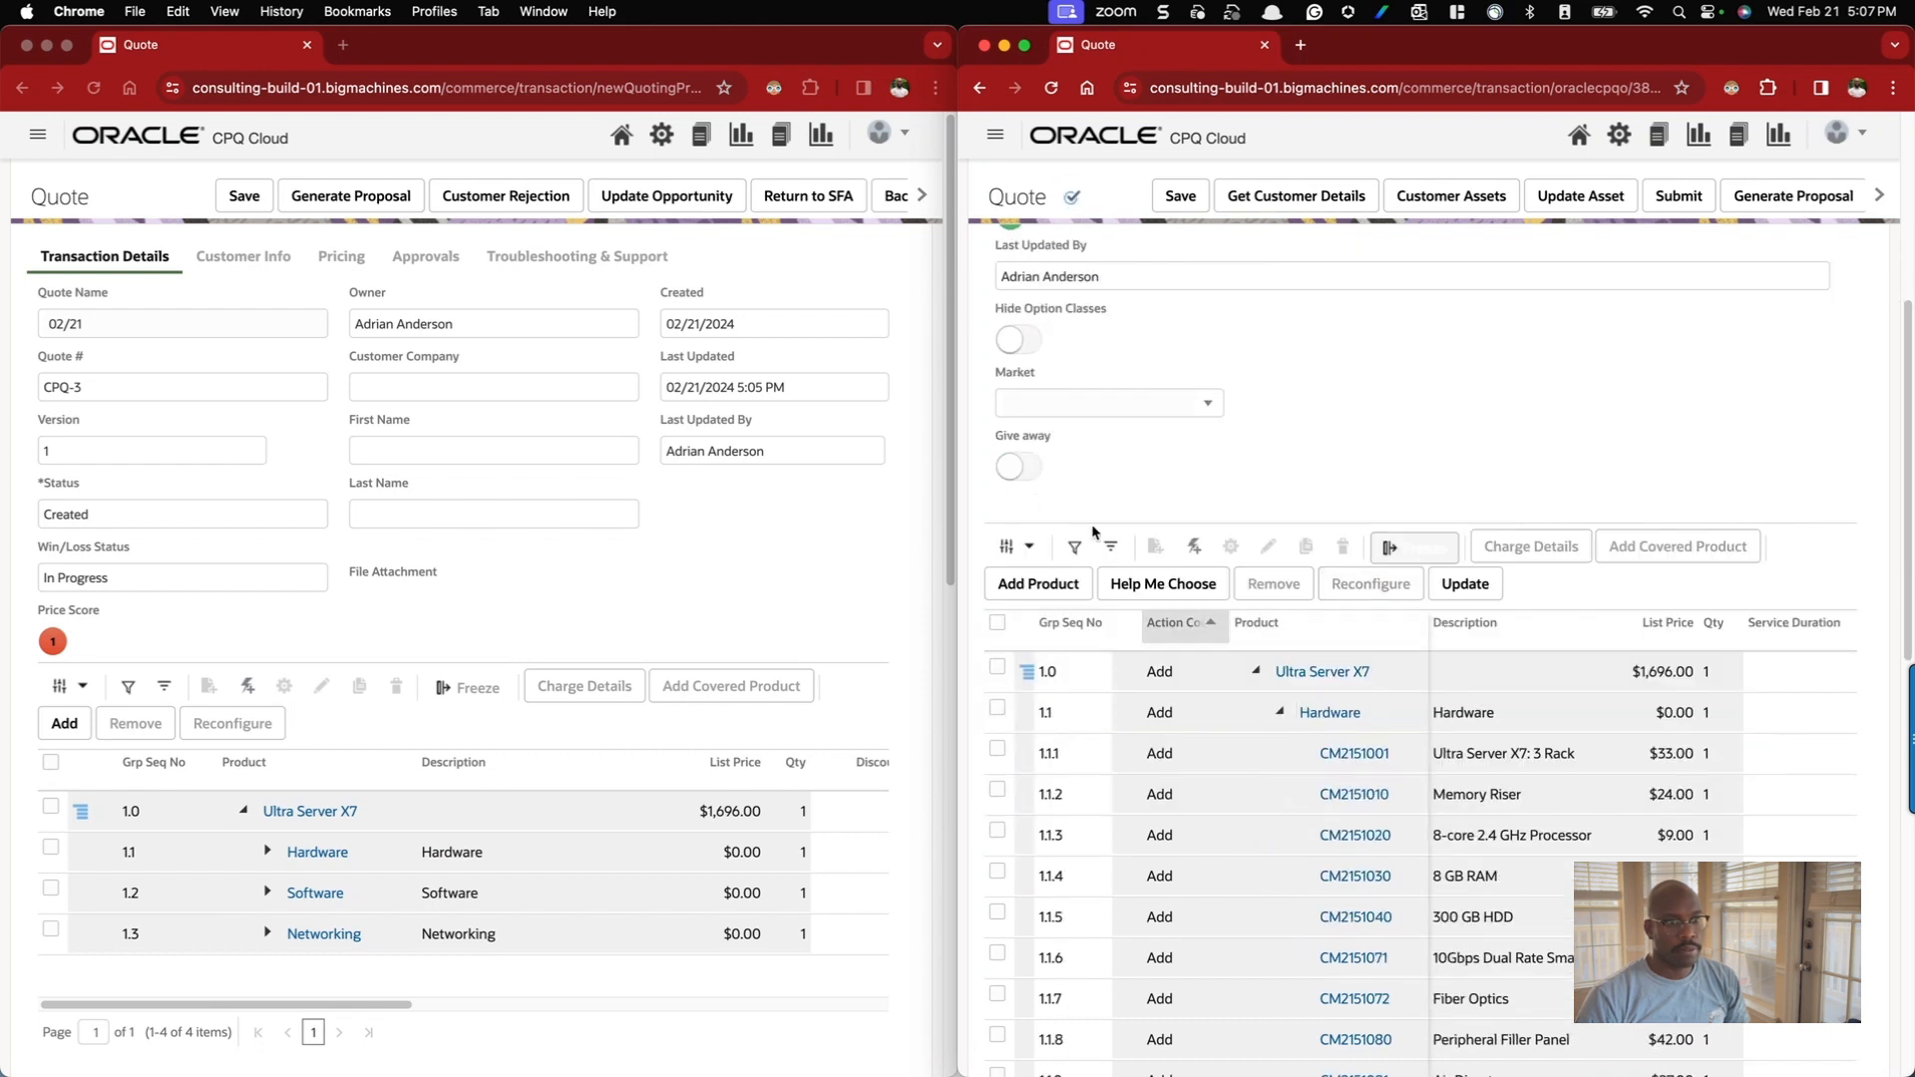
{"action": "left_click", "coordinate": [1016, 338]}
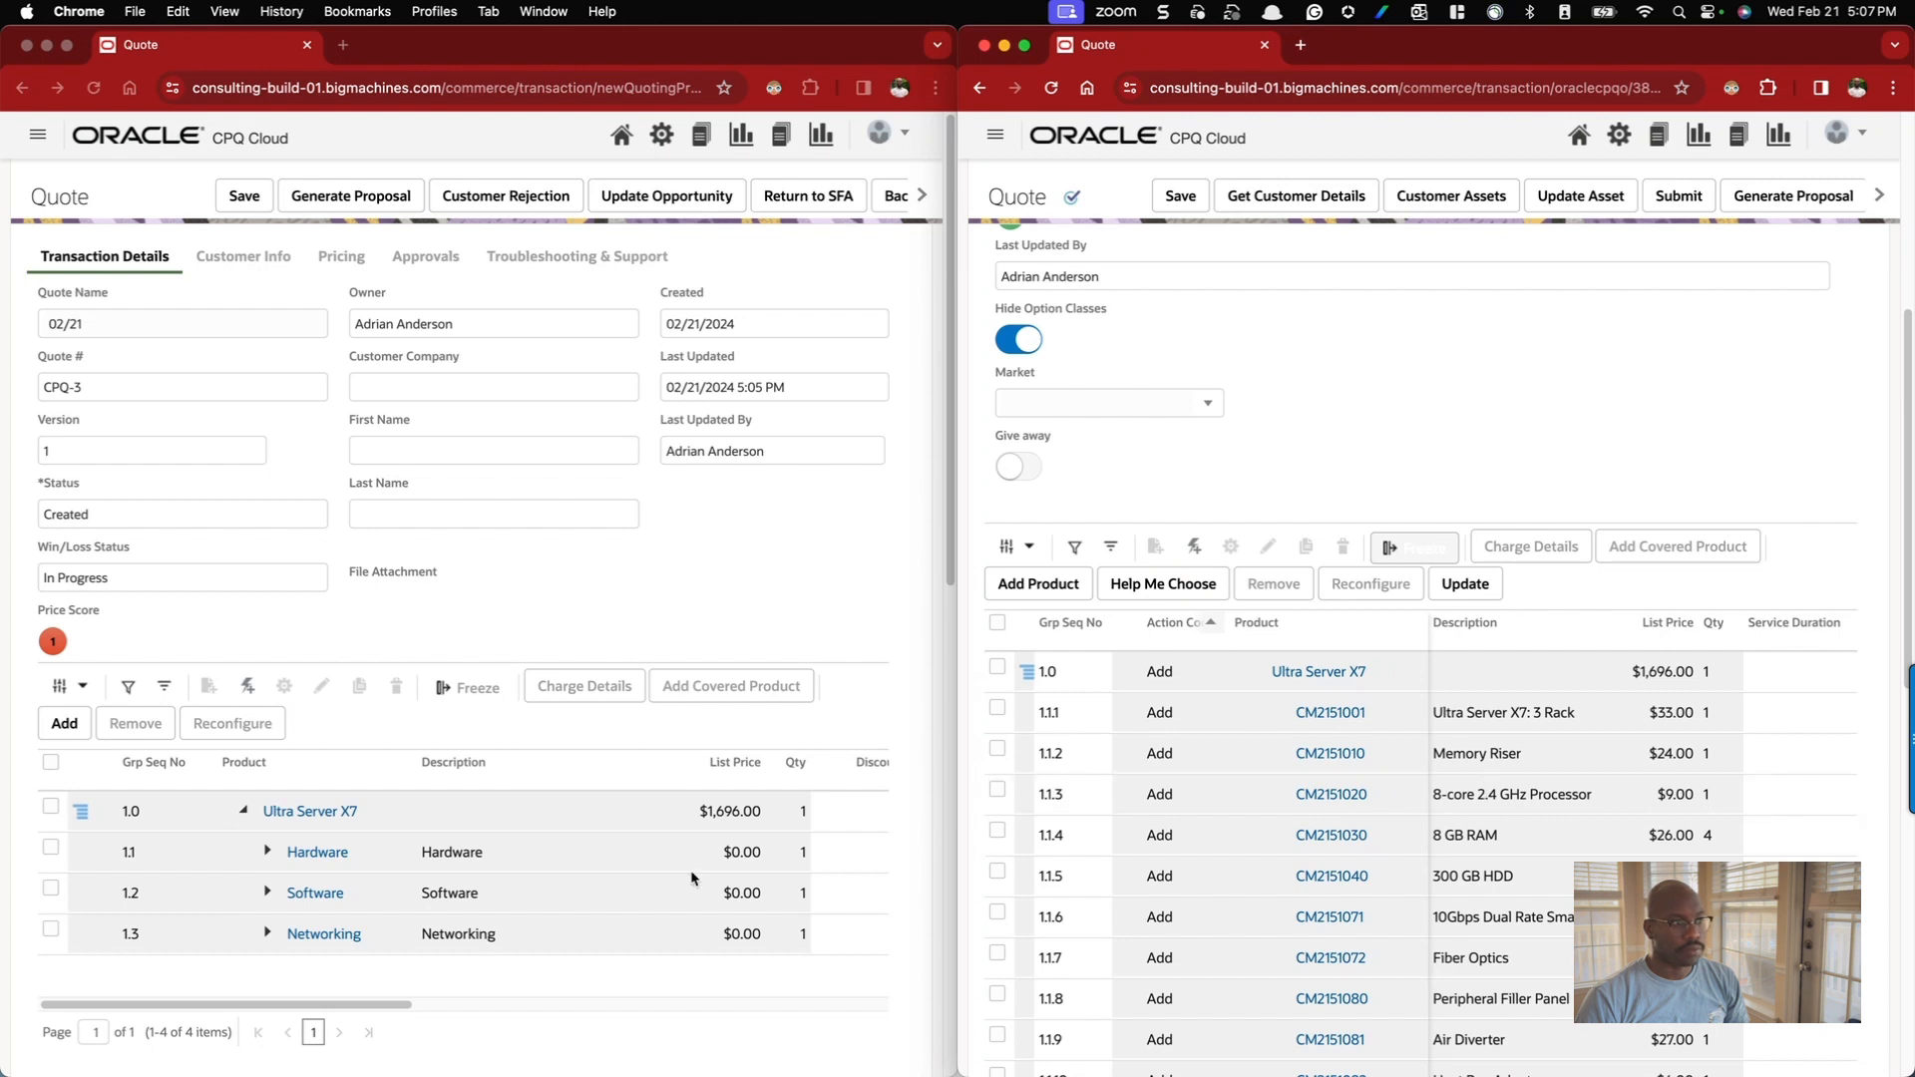
- Compare the line item grid columns of the two quotes, including durations, discounts, contract dates, price score and net amounts
{"action": "scroll", "coordinate": [1532, 736], "scroll_direction": "right", "scroll_amount": 3}
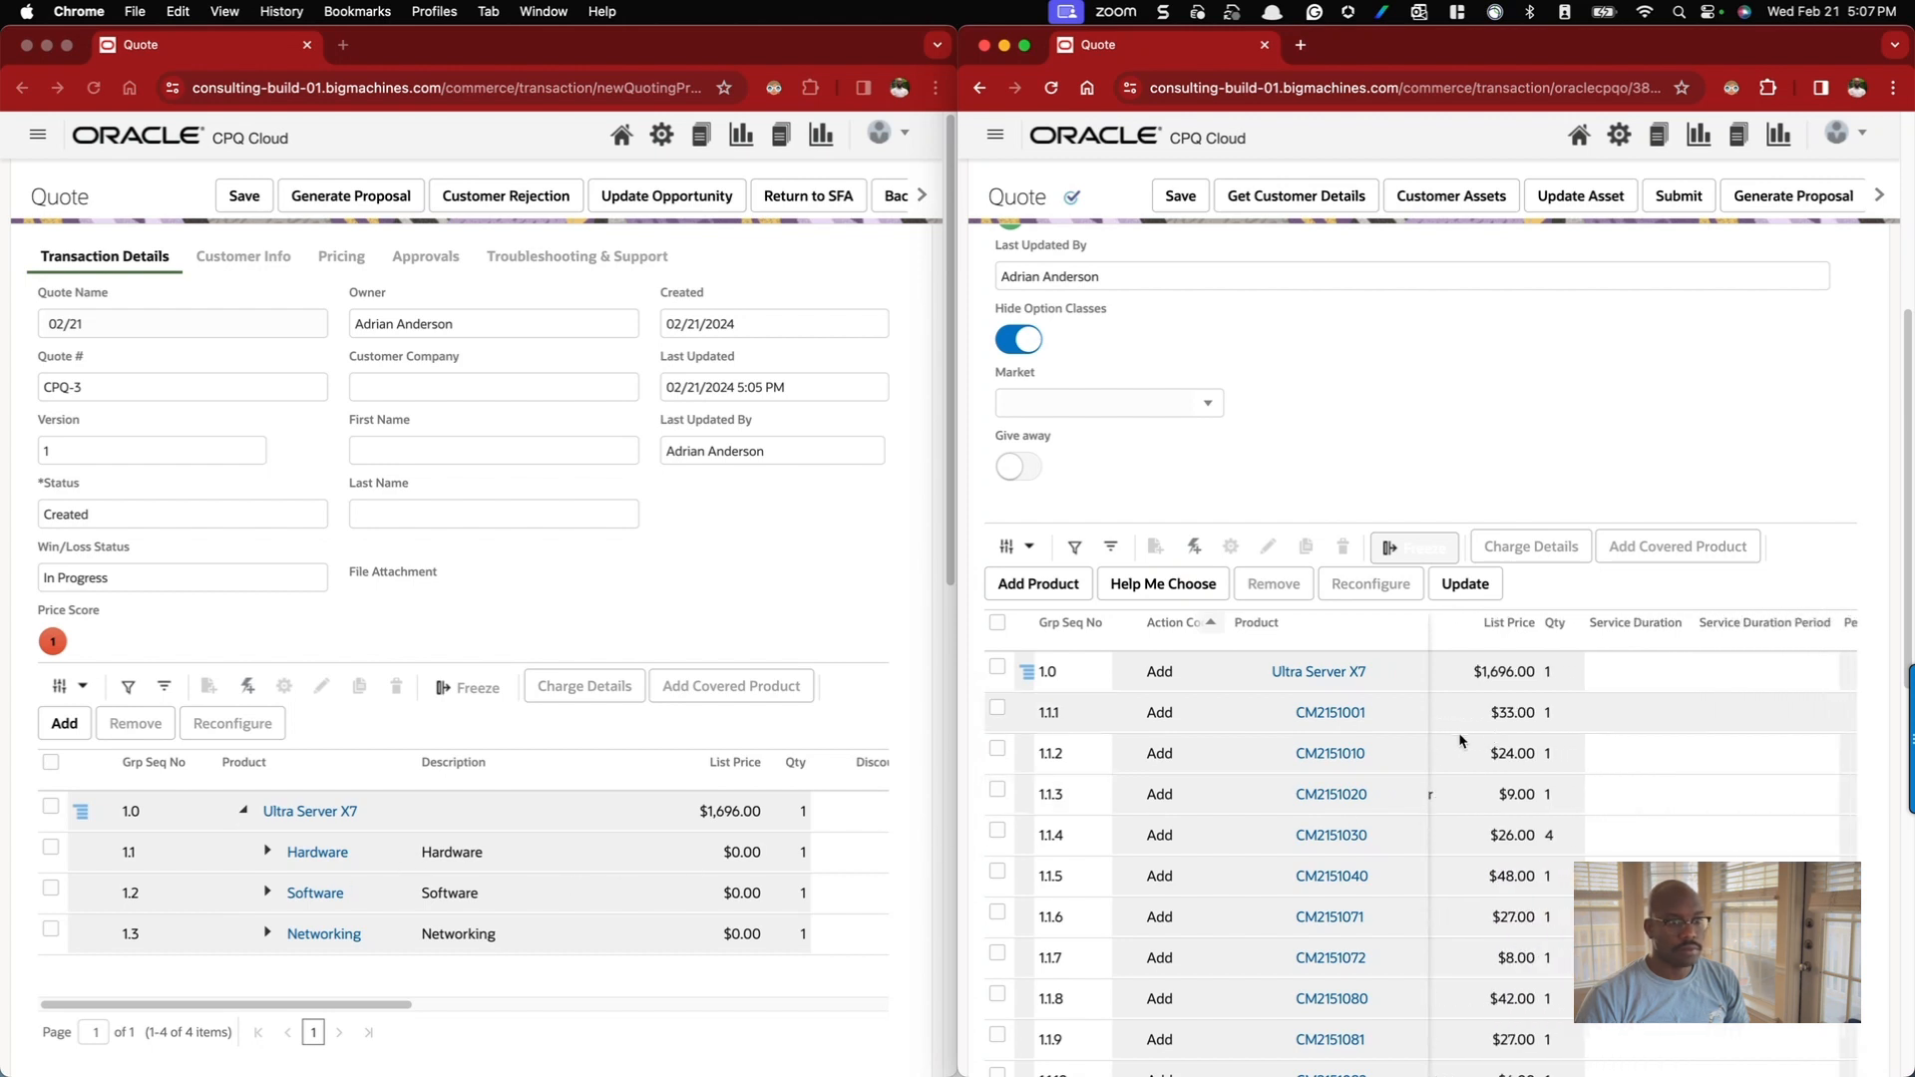
{"action": "scroll", "coordinate": [758, 833], "scroll_direction": "right", "scroll_amount": 5}
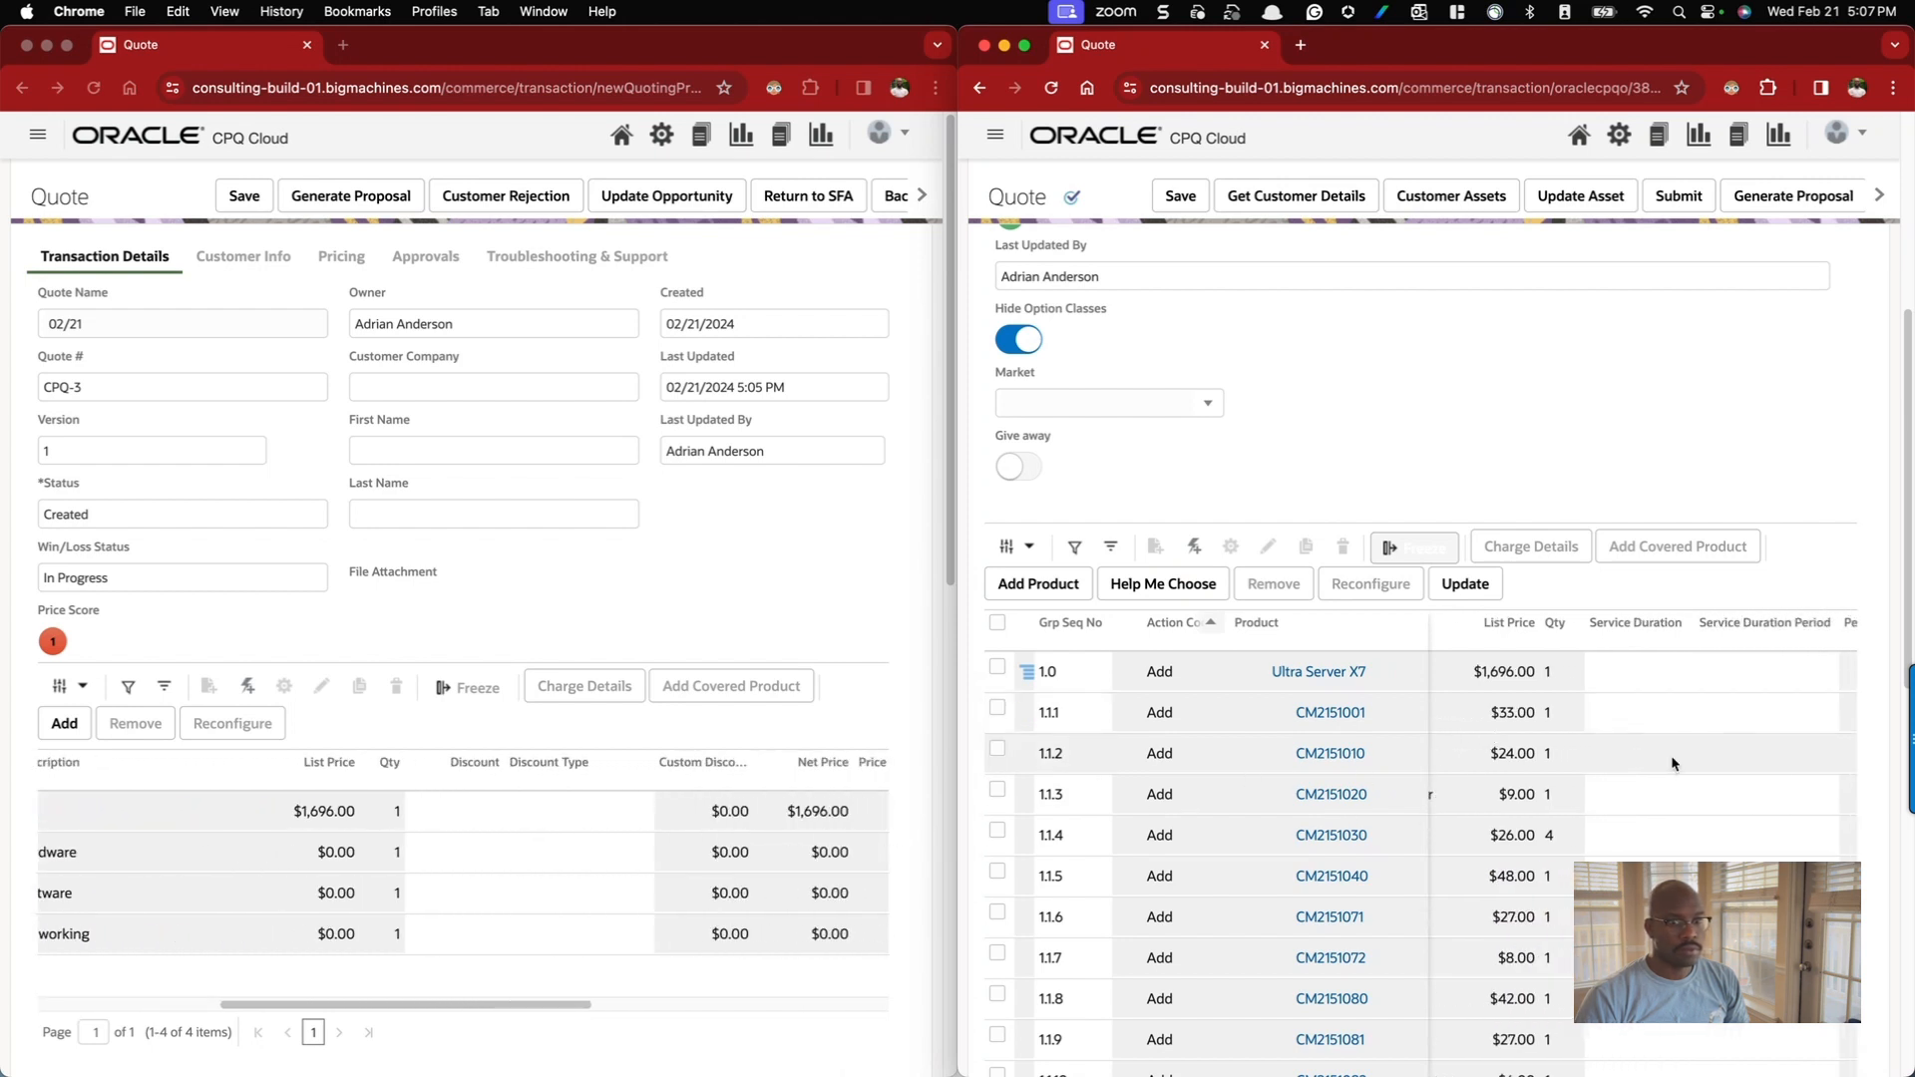
{"action": "scroll", "coordinate": [1670, 763], "scroll_direction": "right", "scroll_amount": 3}
{"action": "scroll", "coordinate": [1673, 763], "scroll_direction": "left", "scroll_amount": 3}
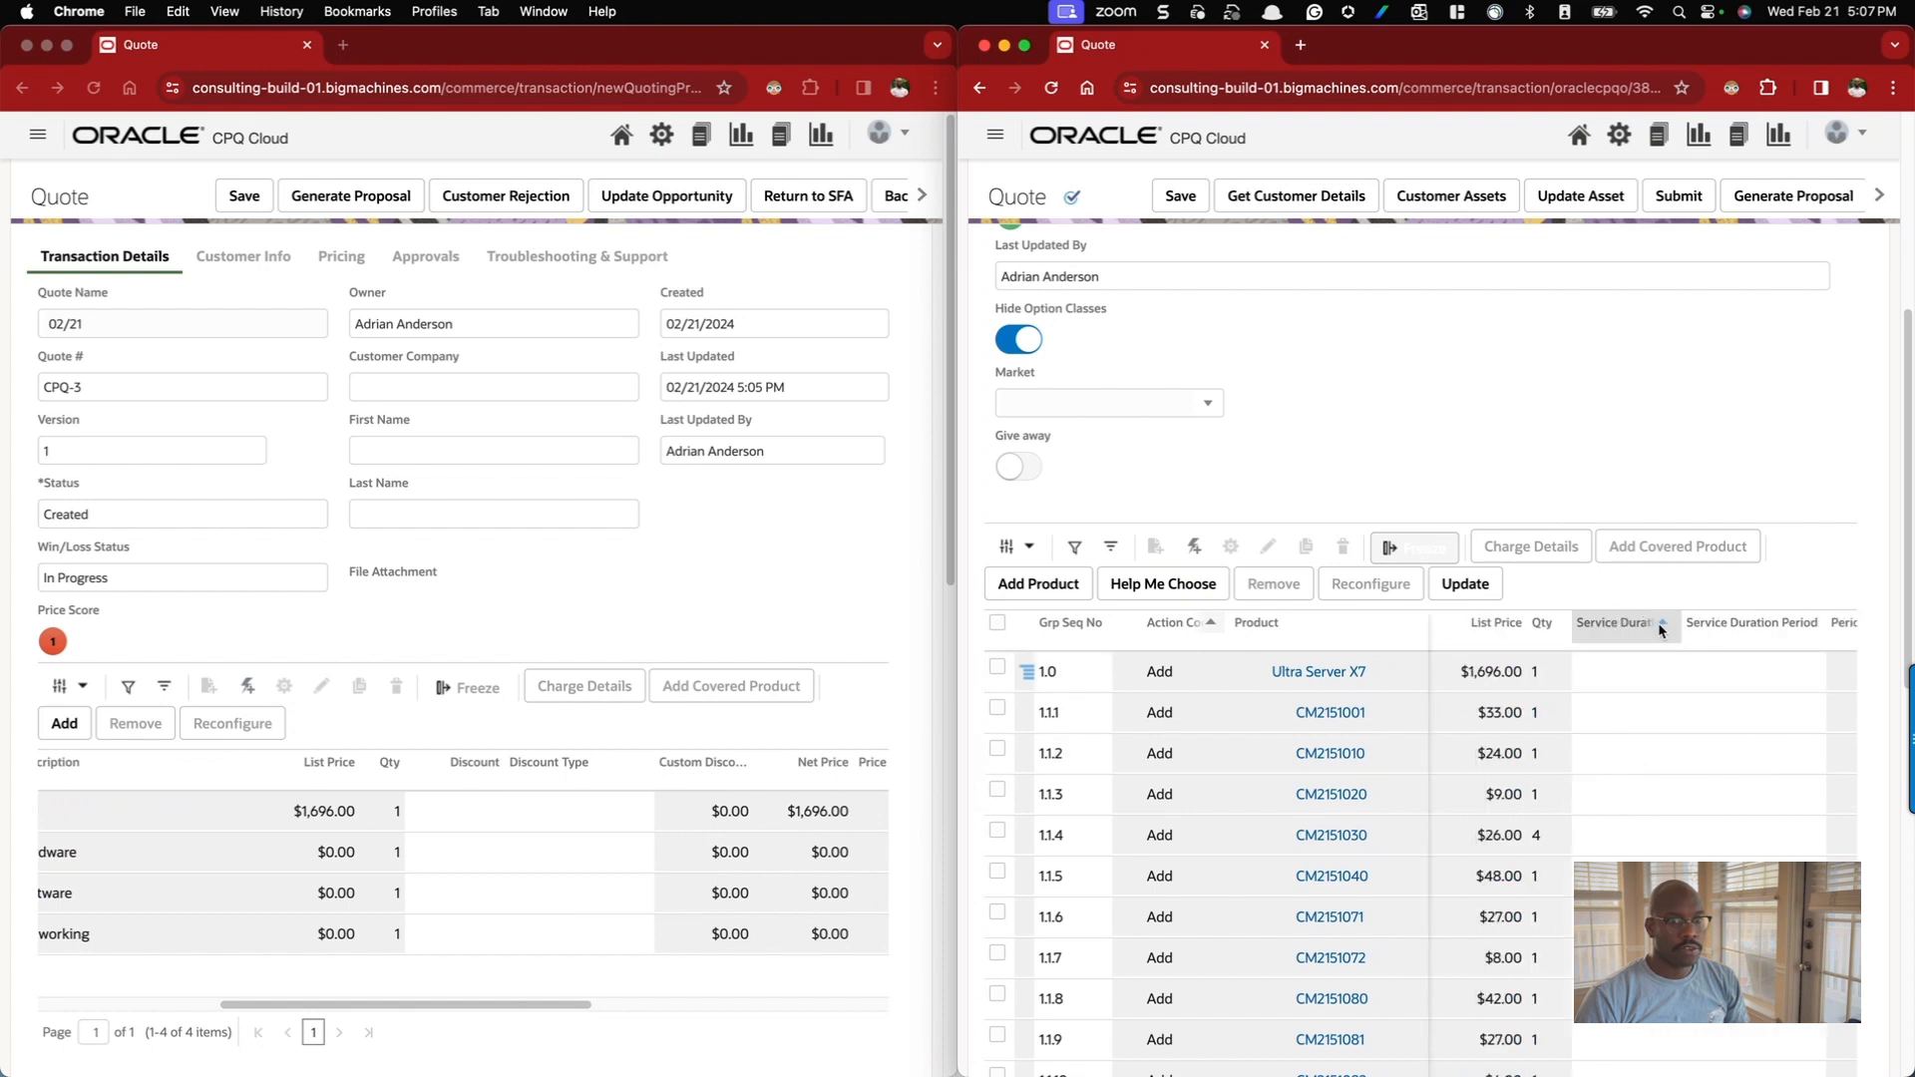
{"action": "scroll", "coordinate": [1616, 671], "scroll_direction": "right", "scroll_amount": 3}
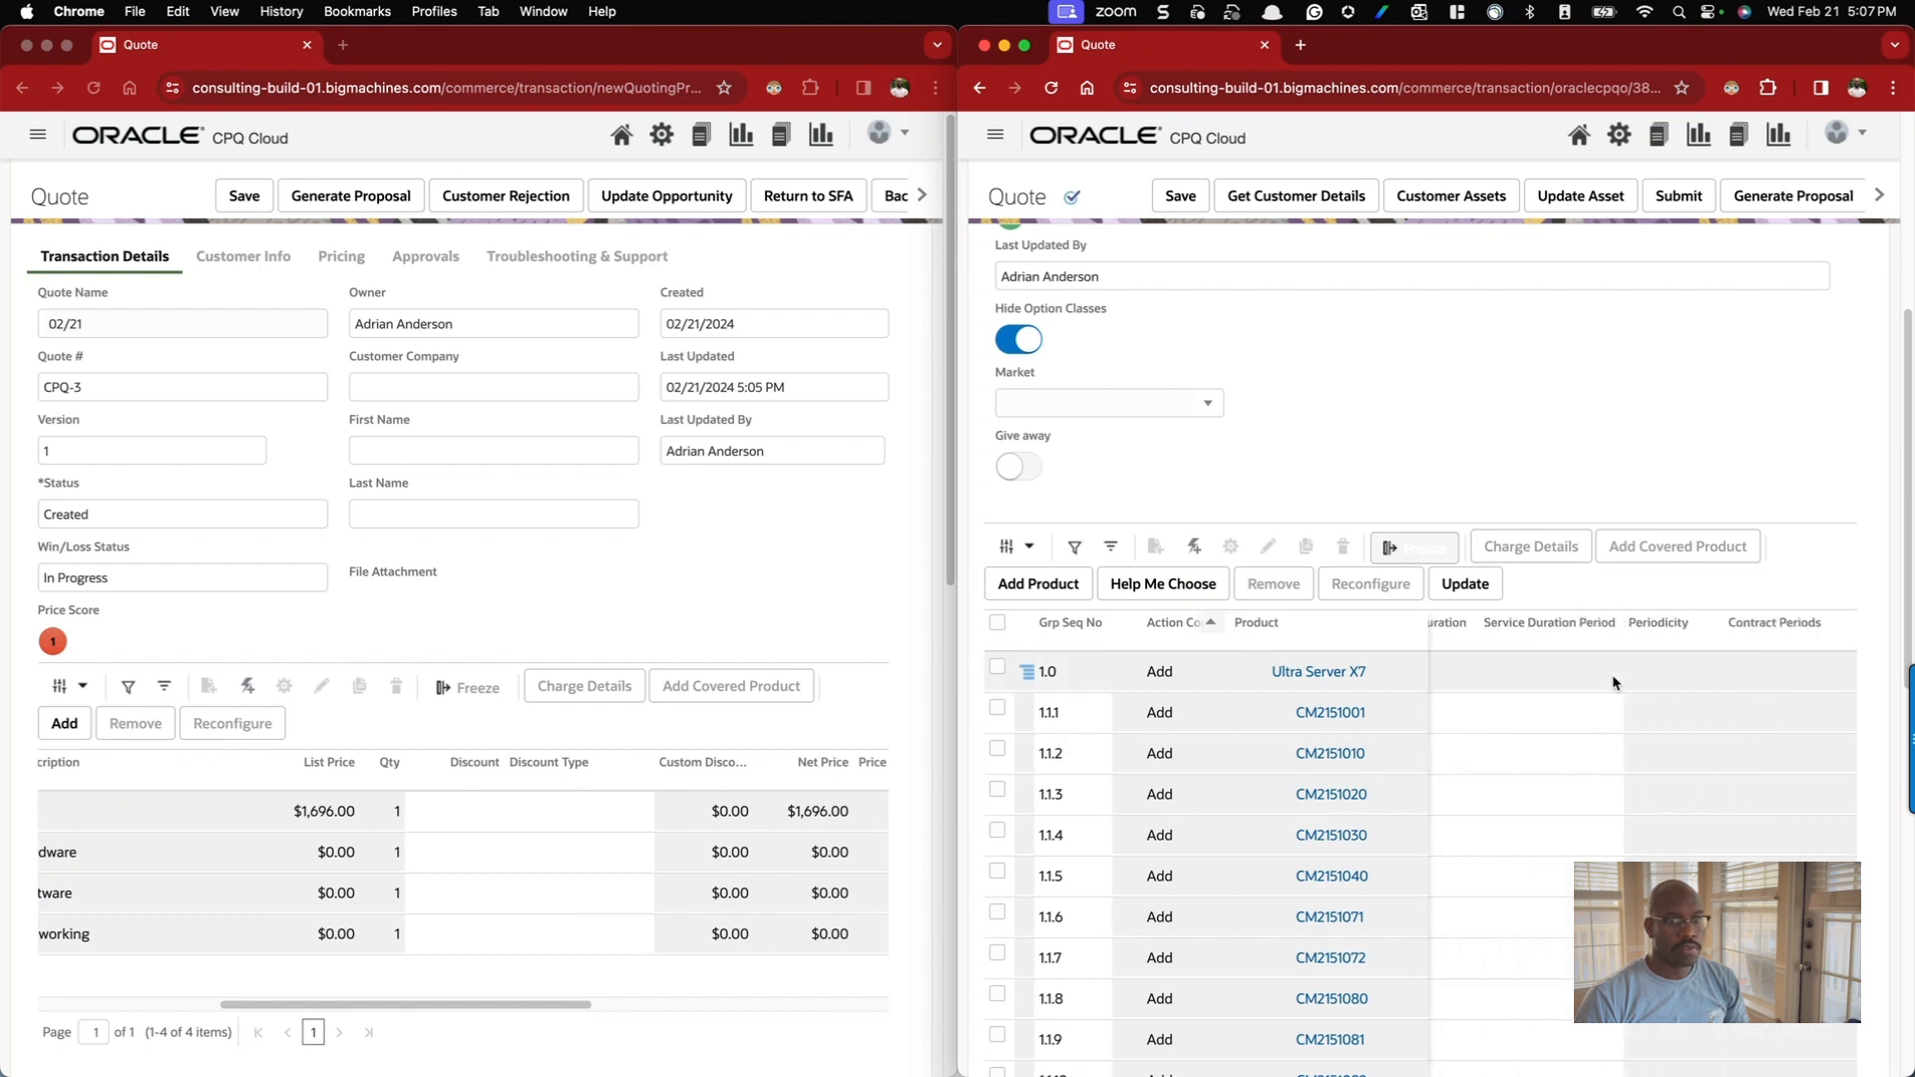
{"action": "scroll", "coordinate": [1616, 683], "scroll_direction": "right", "scroll_amount": 3}
{"action": "scroll", "coordinate": [675, 859], "scroll_direction": "right", "scroll_amount": 3}
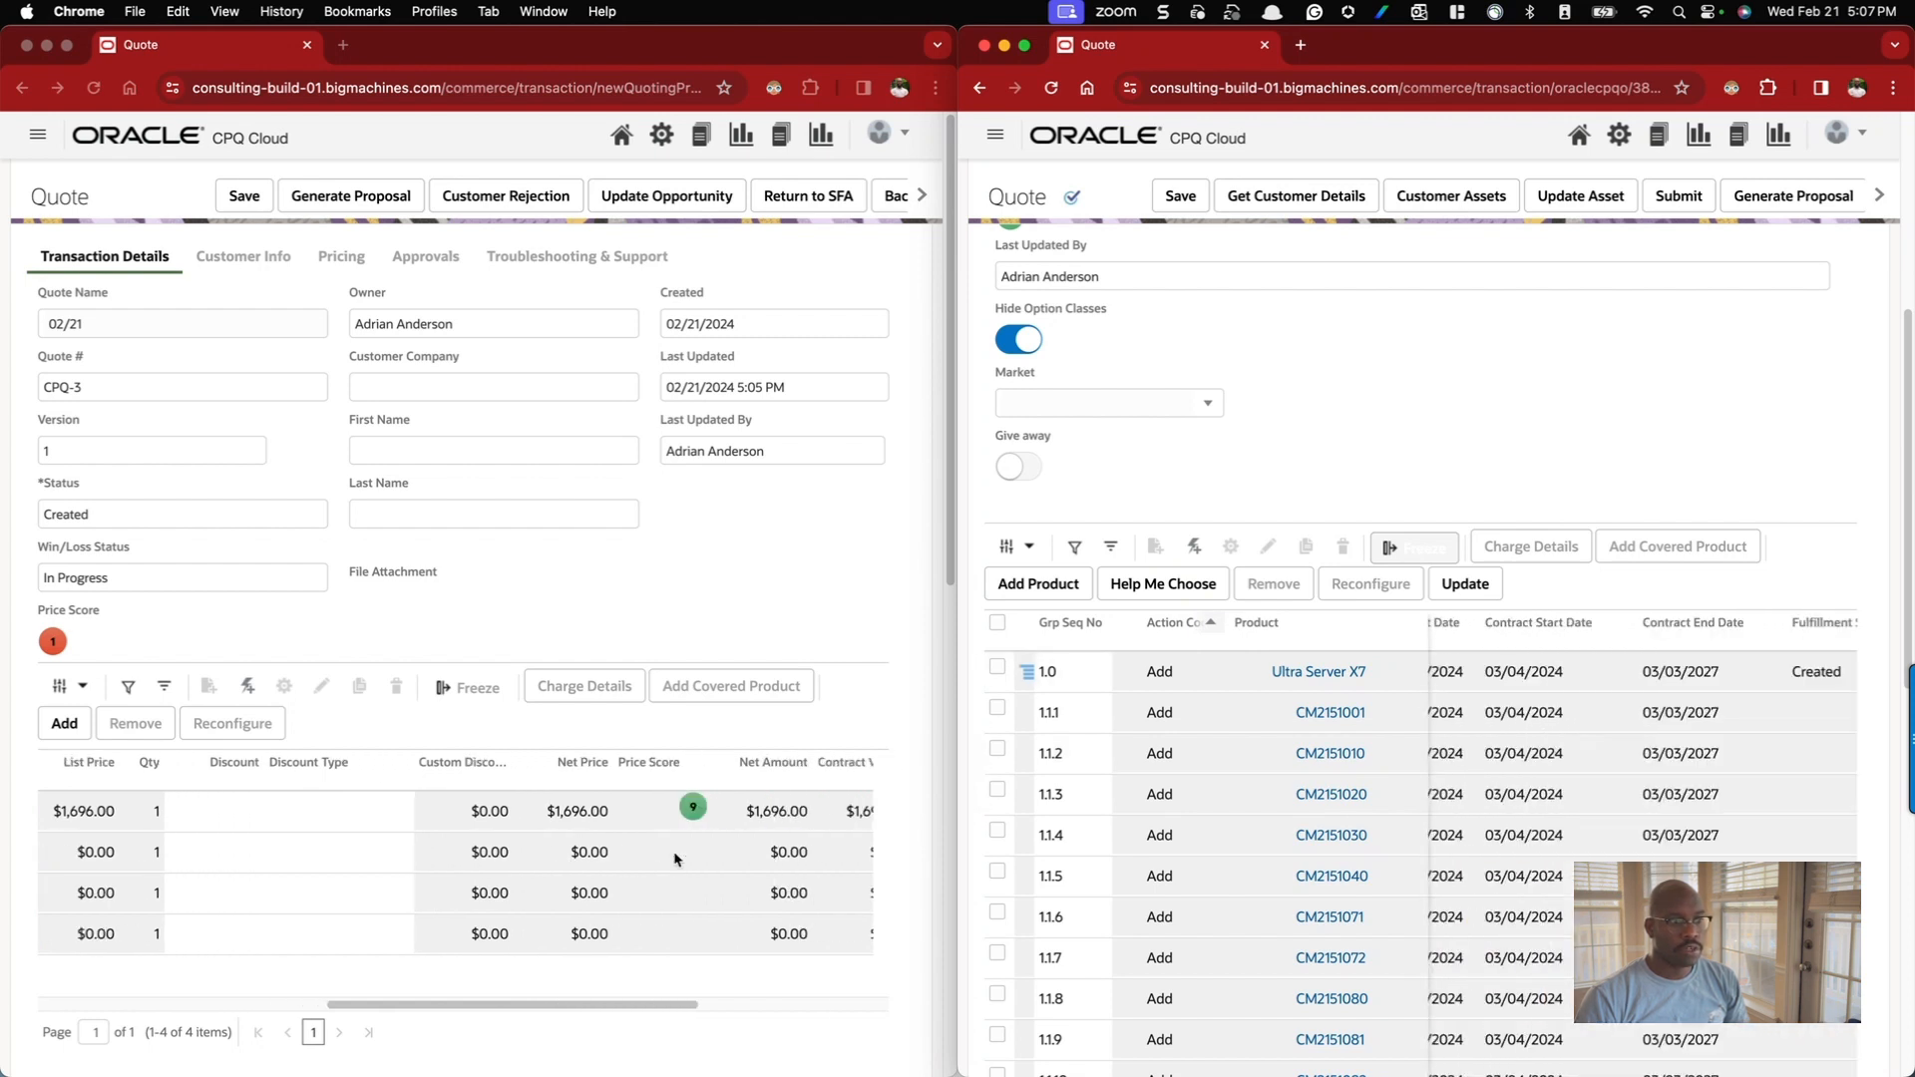
{"action": "scroll", "coordinate": [675, 859], "scroll_direction": "right", "scroll_amount": 5}
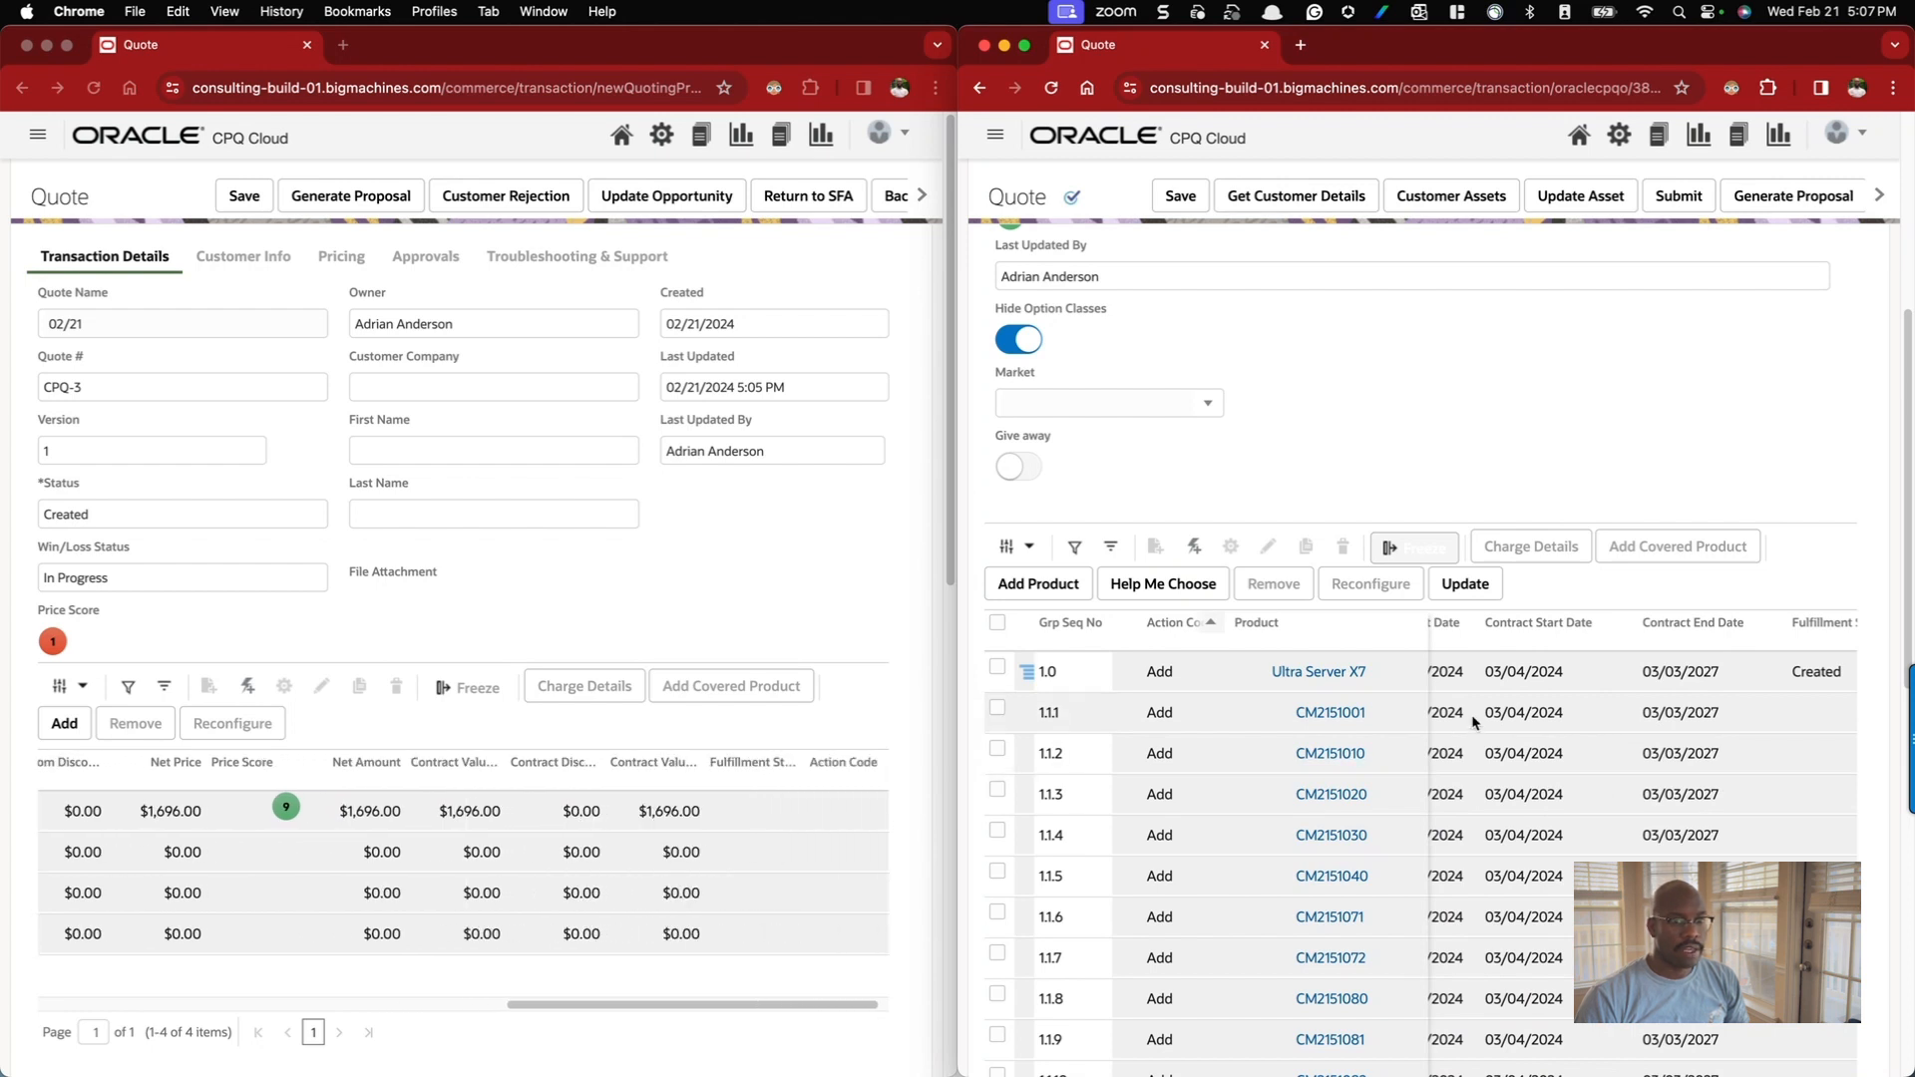
{"action": "scroll", "coordinate": [1524, 721], "scroll_direction": "left", "scroll_amount": 2}
{"action": "scroll", "coordinate": [1651, 704], "scroll_direction": "right", "scroll_amount": 15}
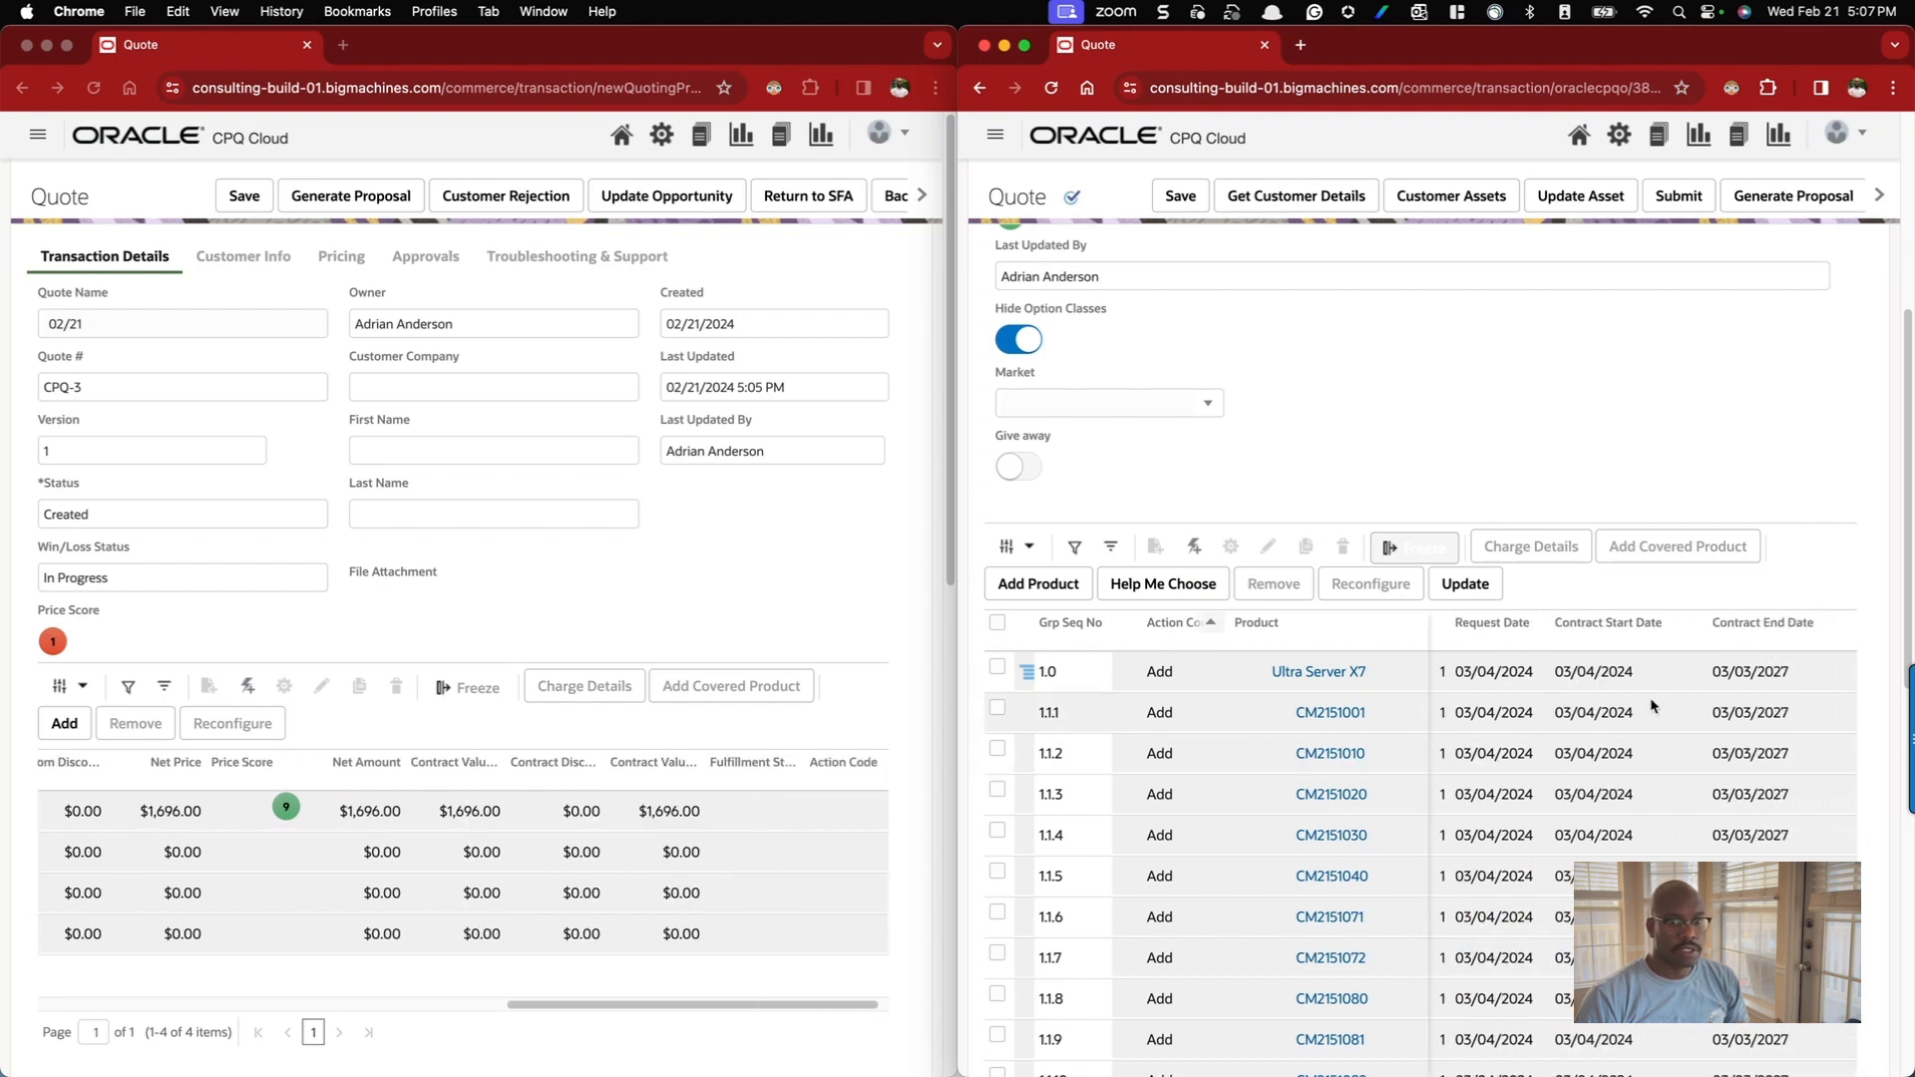
{"action": "scroll", "coordinate": [1629, 705], "scroll_direction": "right", "scroll_amount": 2}
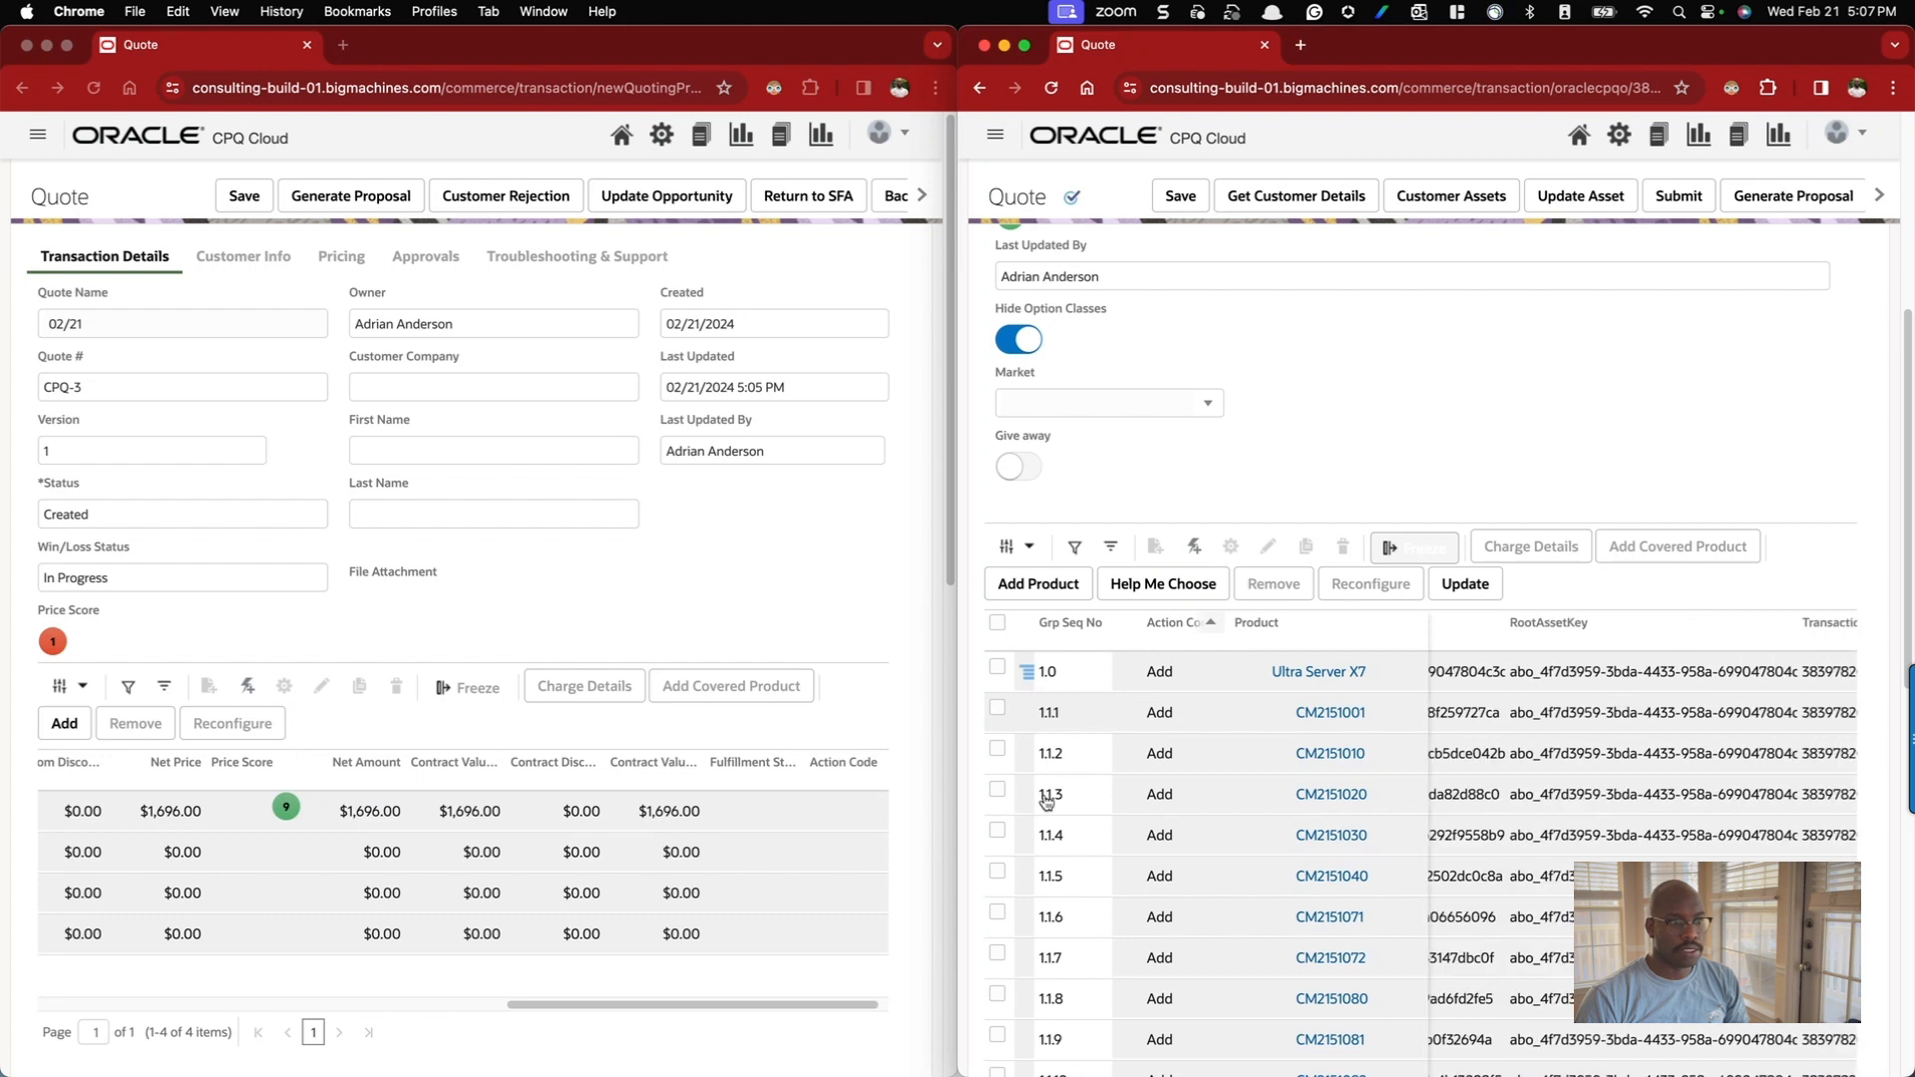
{"action": "scroll", "coordinate": [458, 888], "scroll_direction": "left", "scroll_amount": 1}
{"action": "scroll", "coordinate": [694, 816], "scroll_direction": "left", "scroll_amount": 4}
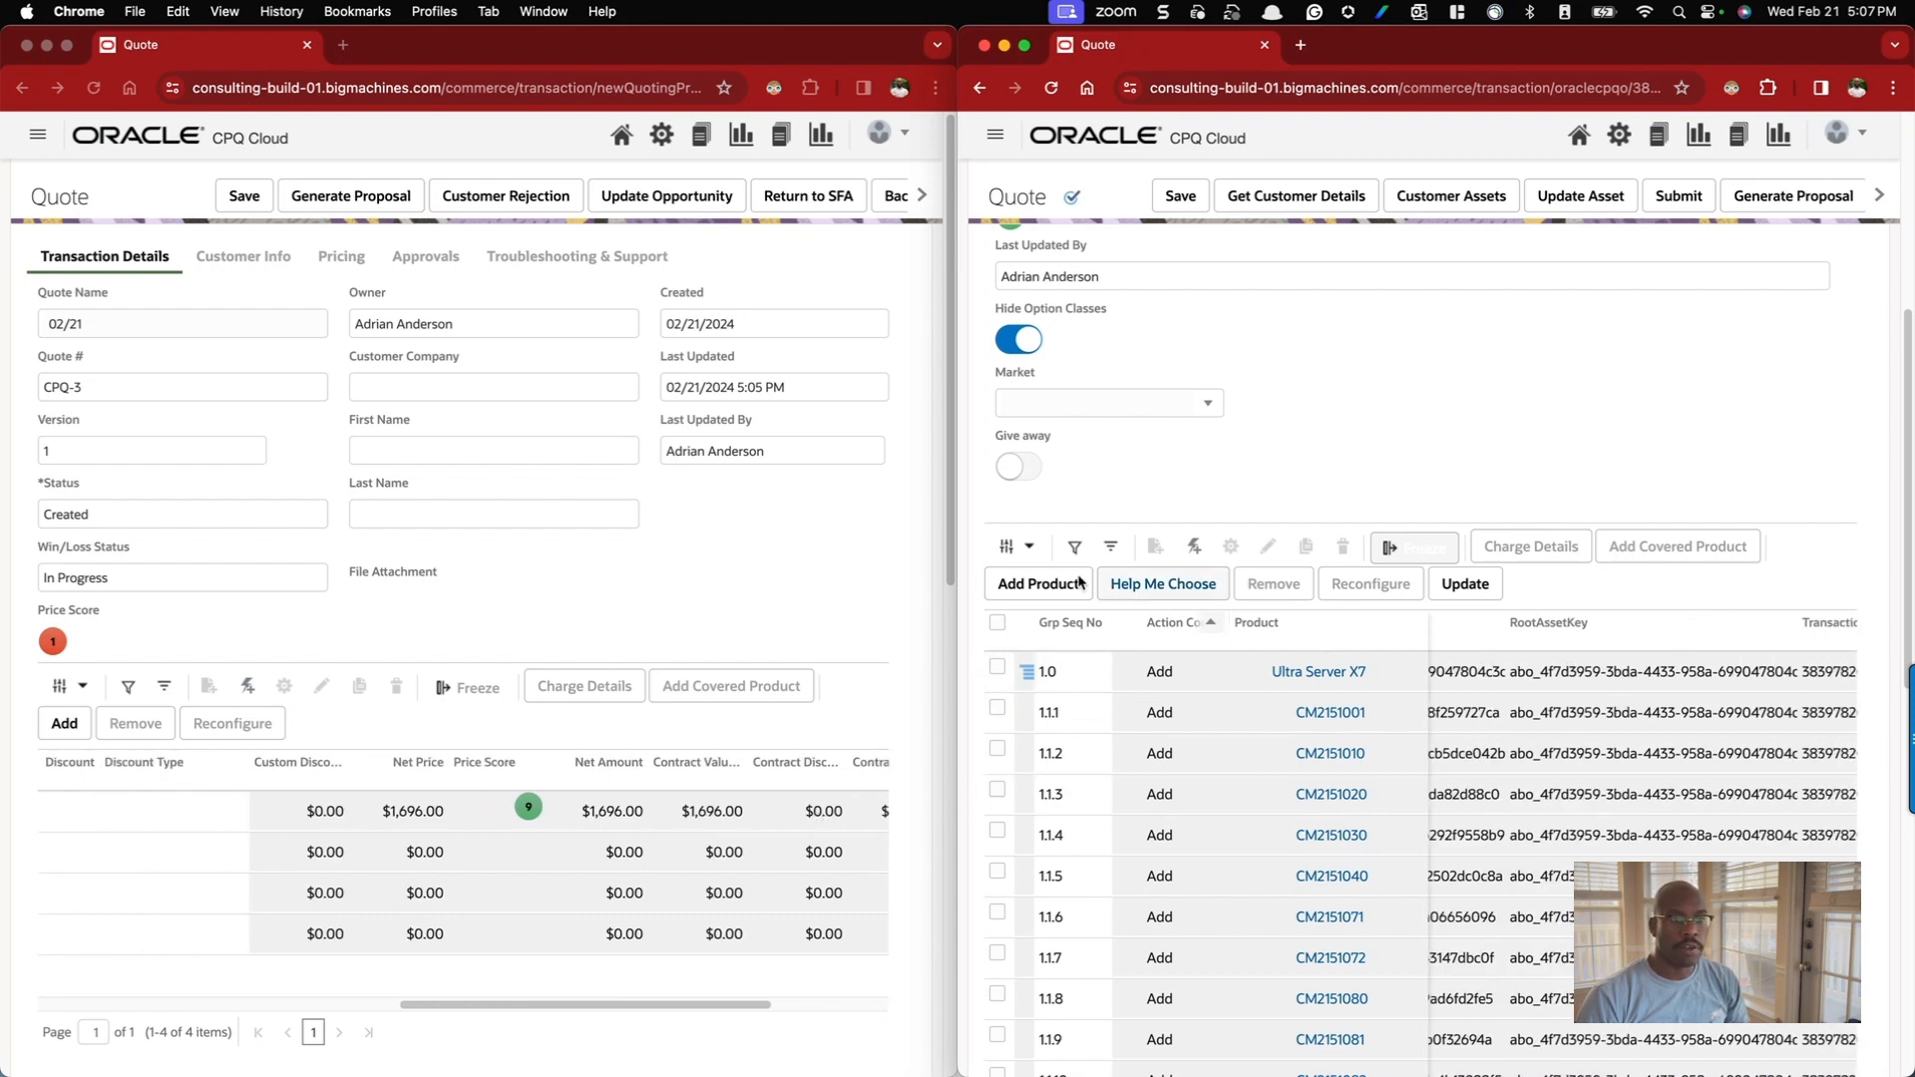
- Remove the personalization from the Standard Quote Process quote's line item grid
{"action": "left_click", "coordinate": [1007, 546]}
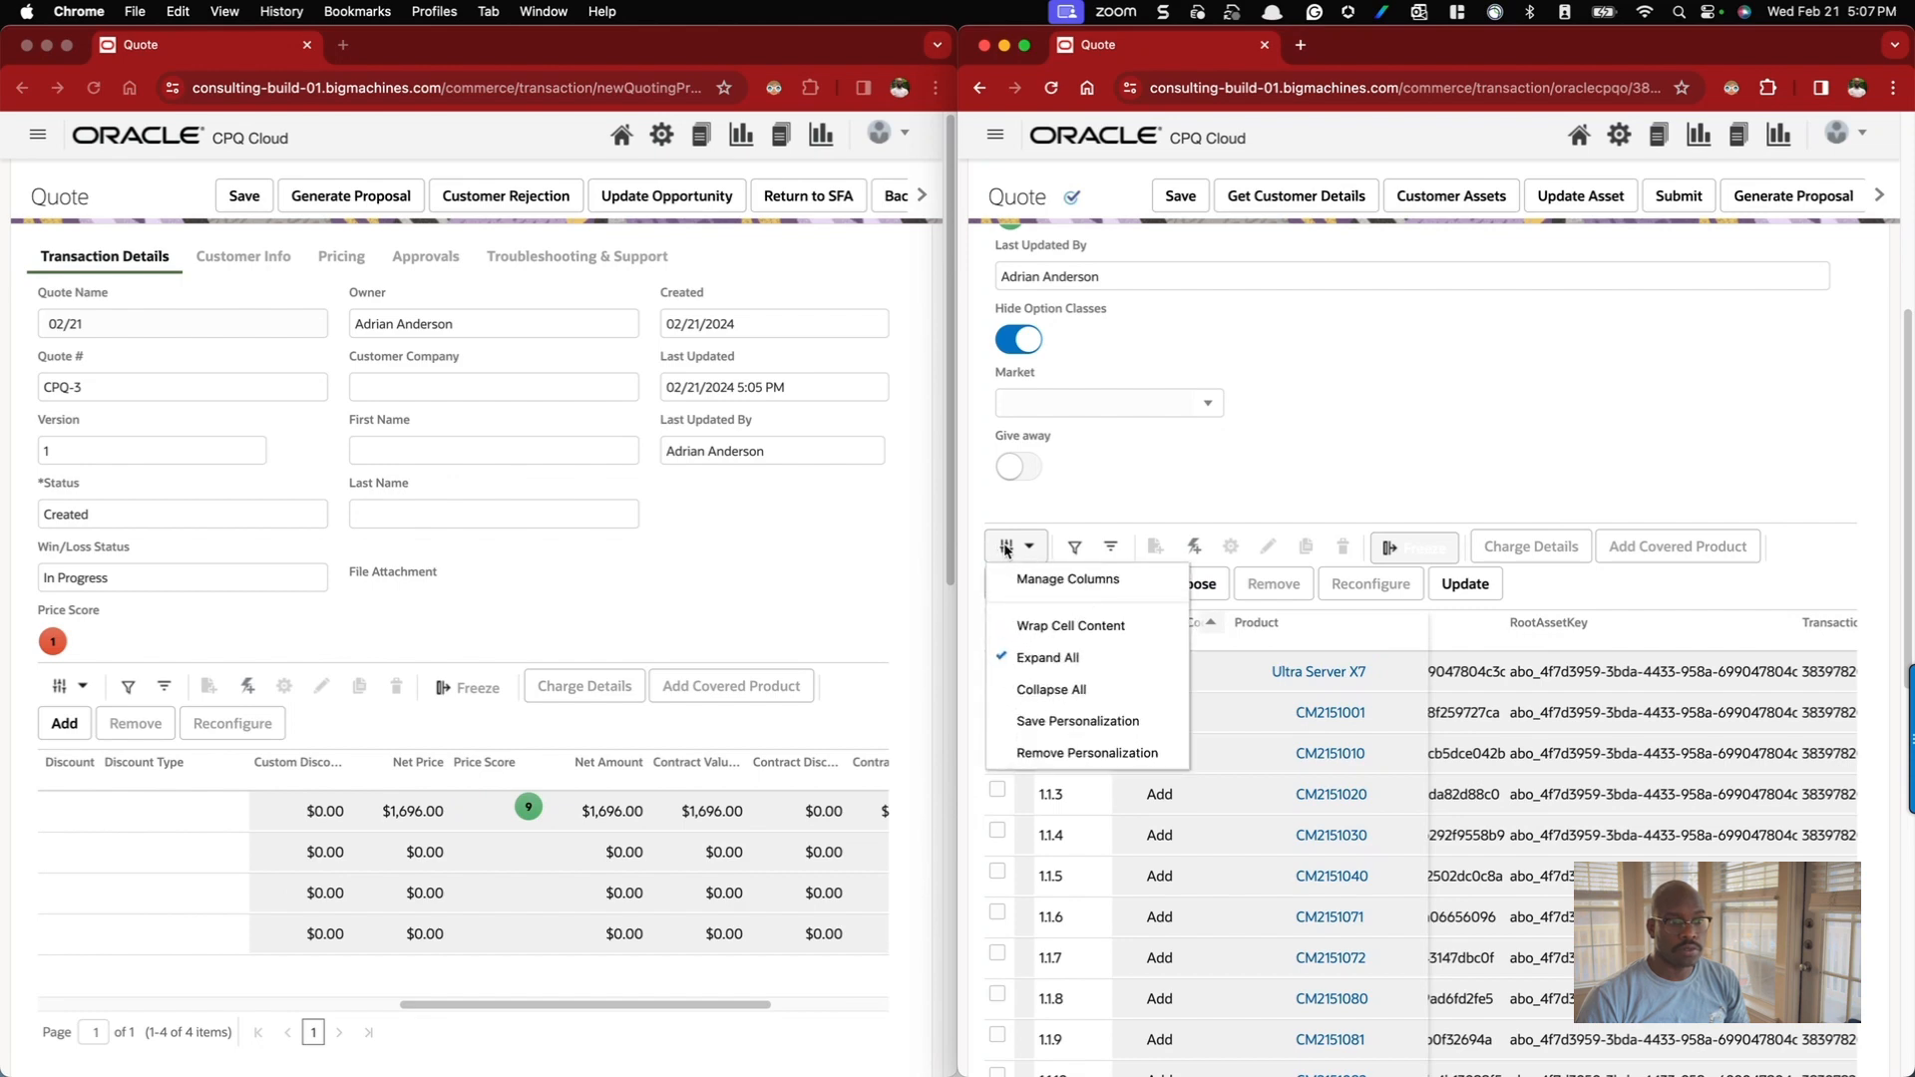
{"action": "left_click", "coordinate": [1057, 752]}
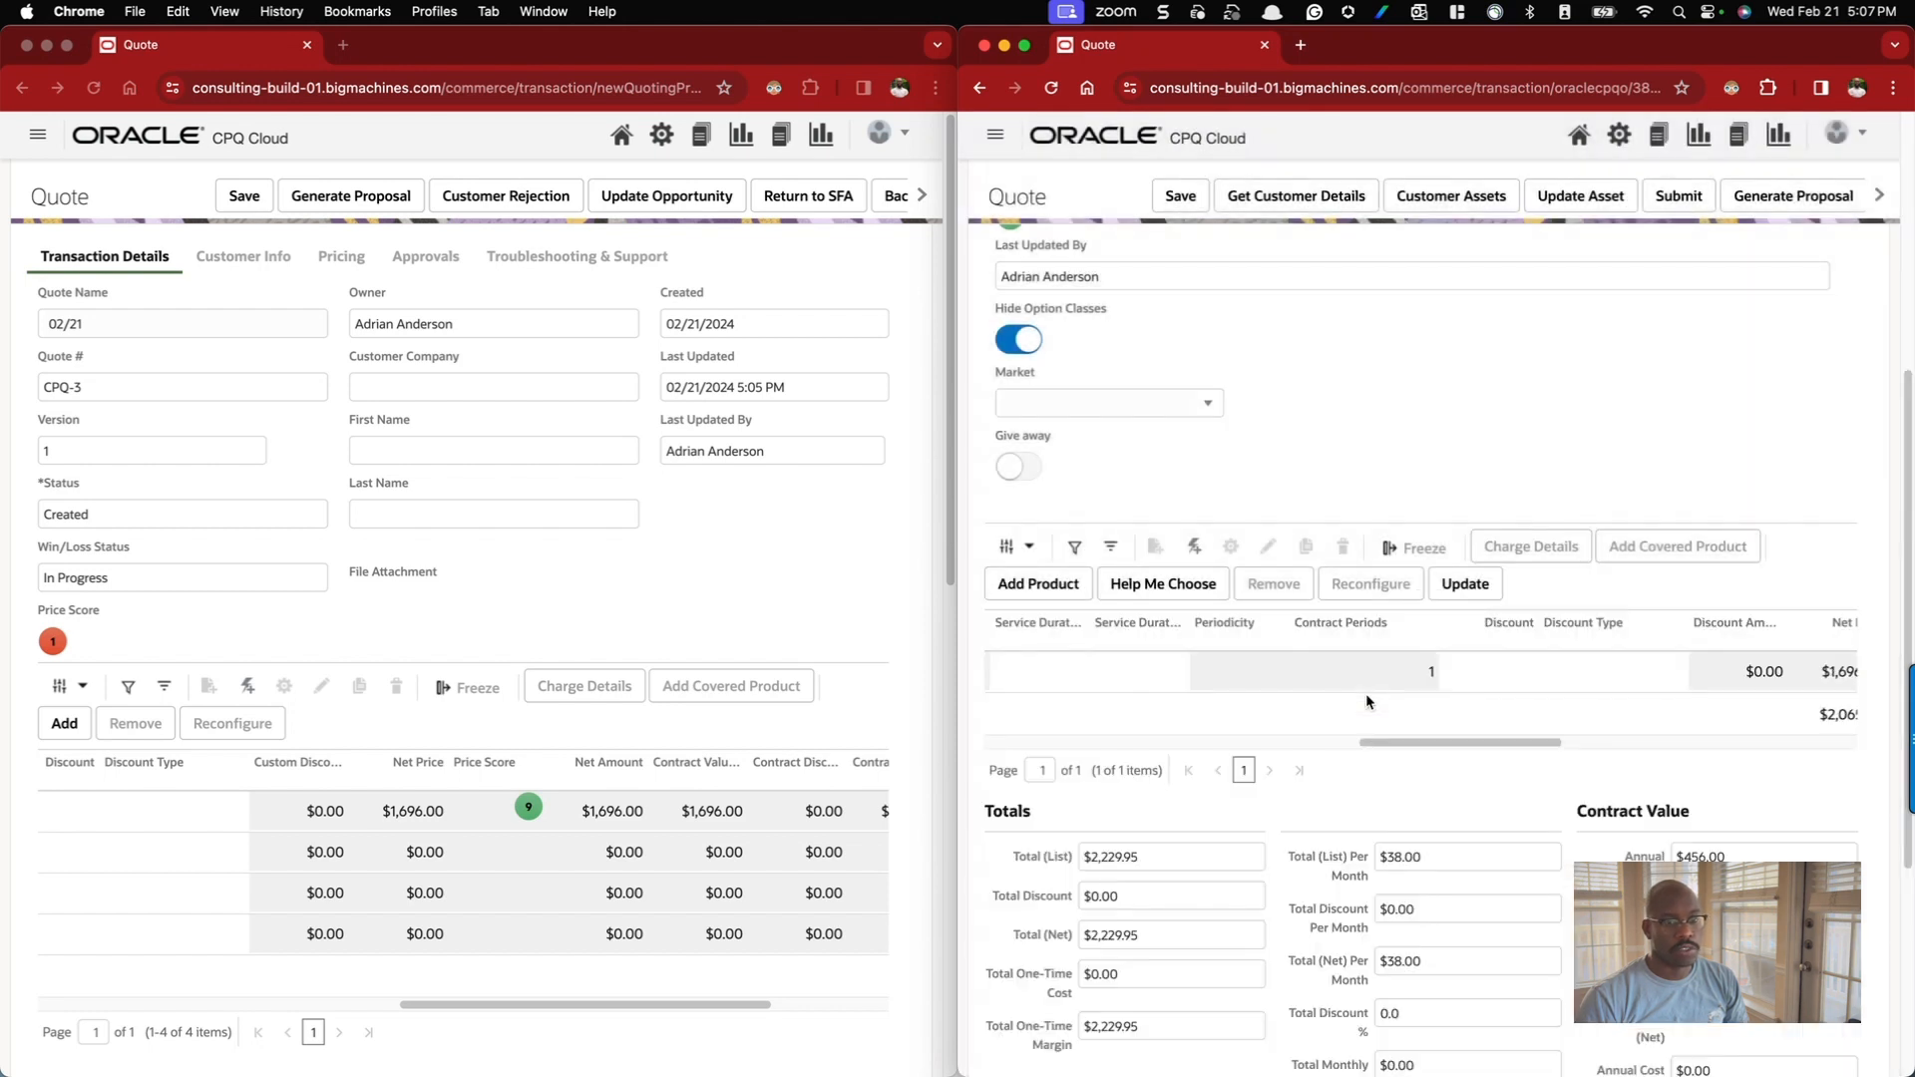
- Remove the personalization from the New Quoting Process quote's line item grid and return to its first columns
{"action": "scroll", "coordinate": [1456, 688], "scroll_direction": "left", "scroll_amount": 10}
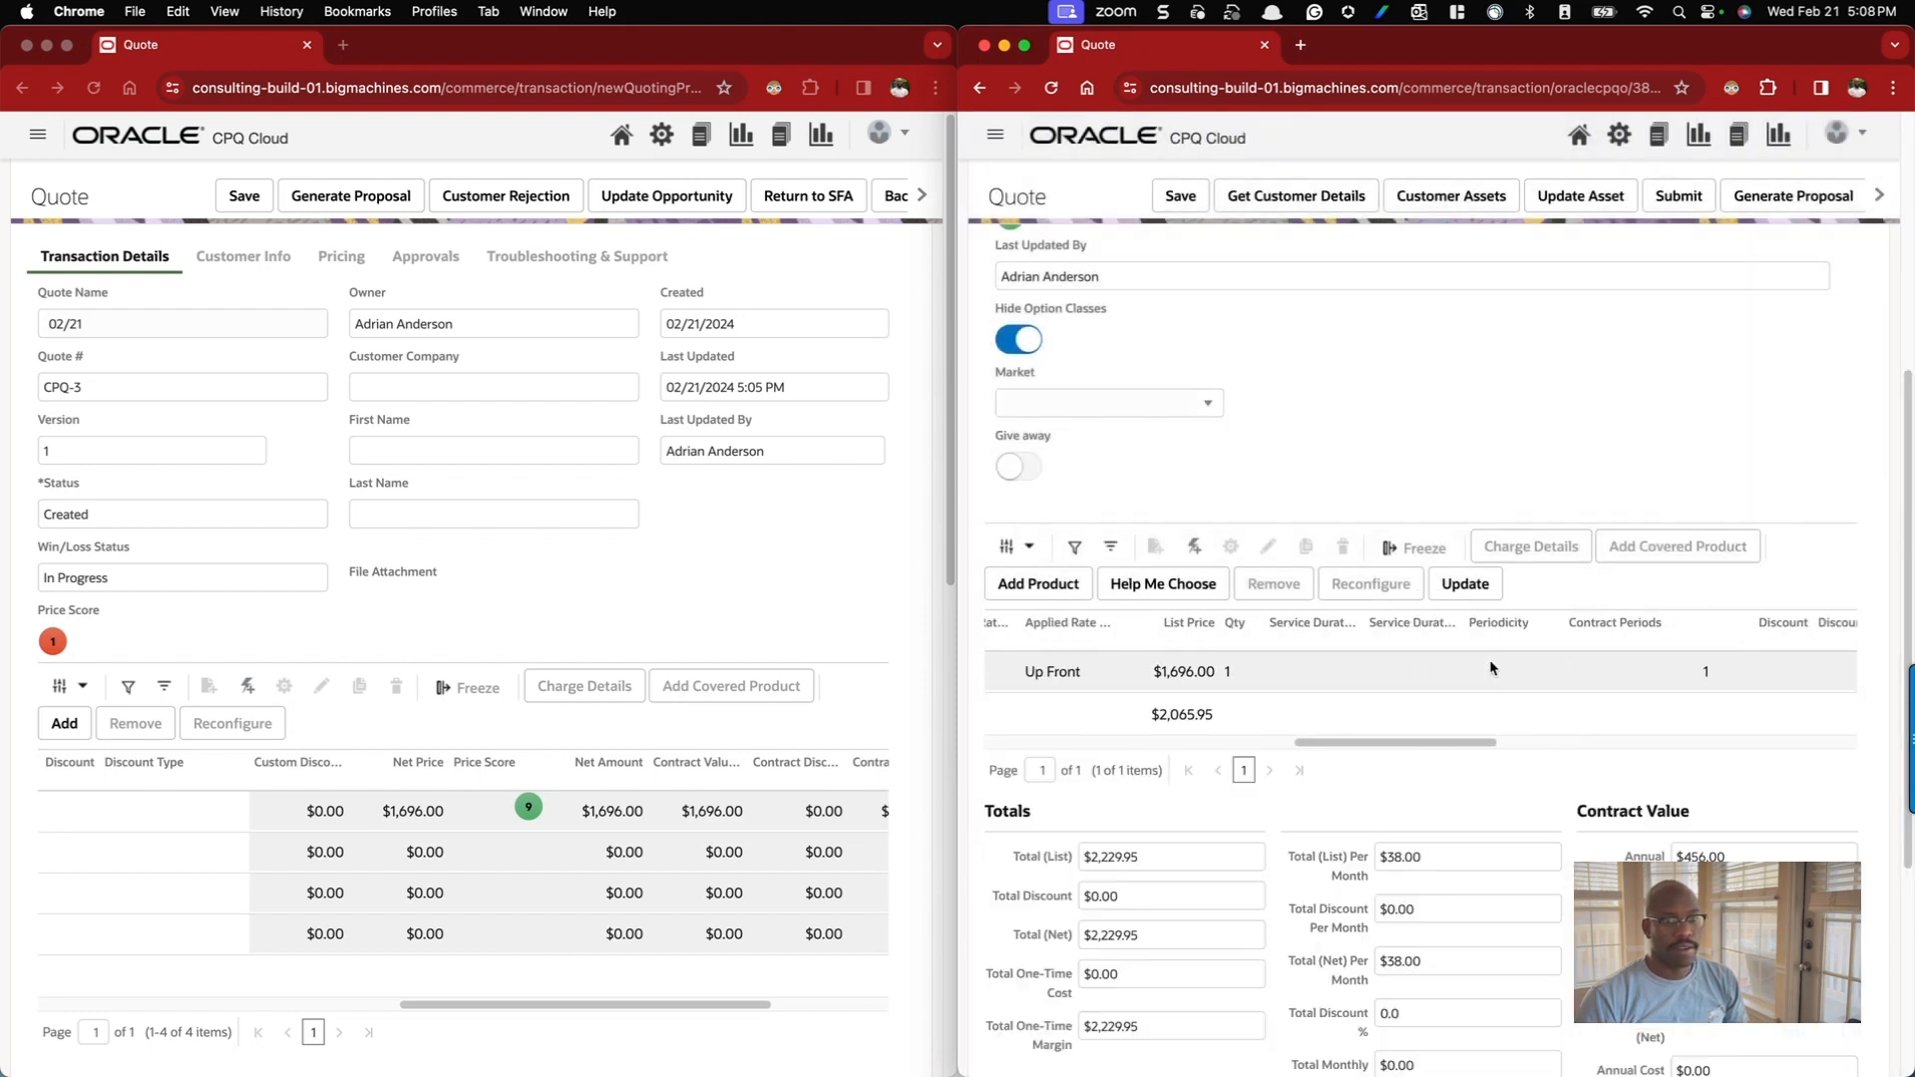
{"action": "scroll", "coordinate": [1474, 658], "scroll_direction": "left", "scroll_amount": 5}
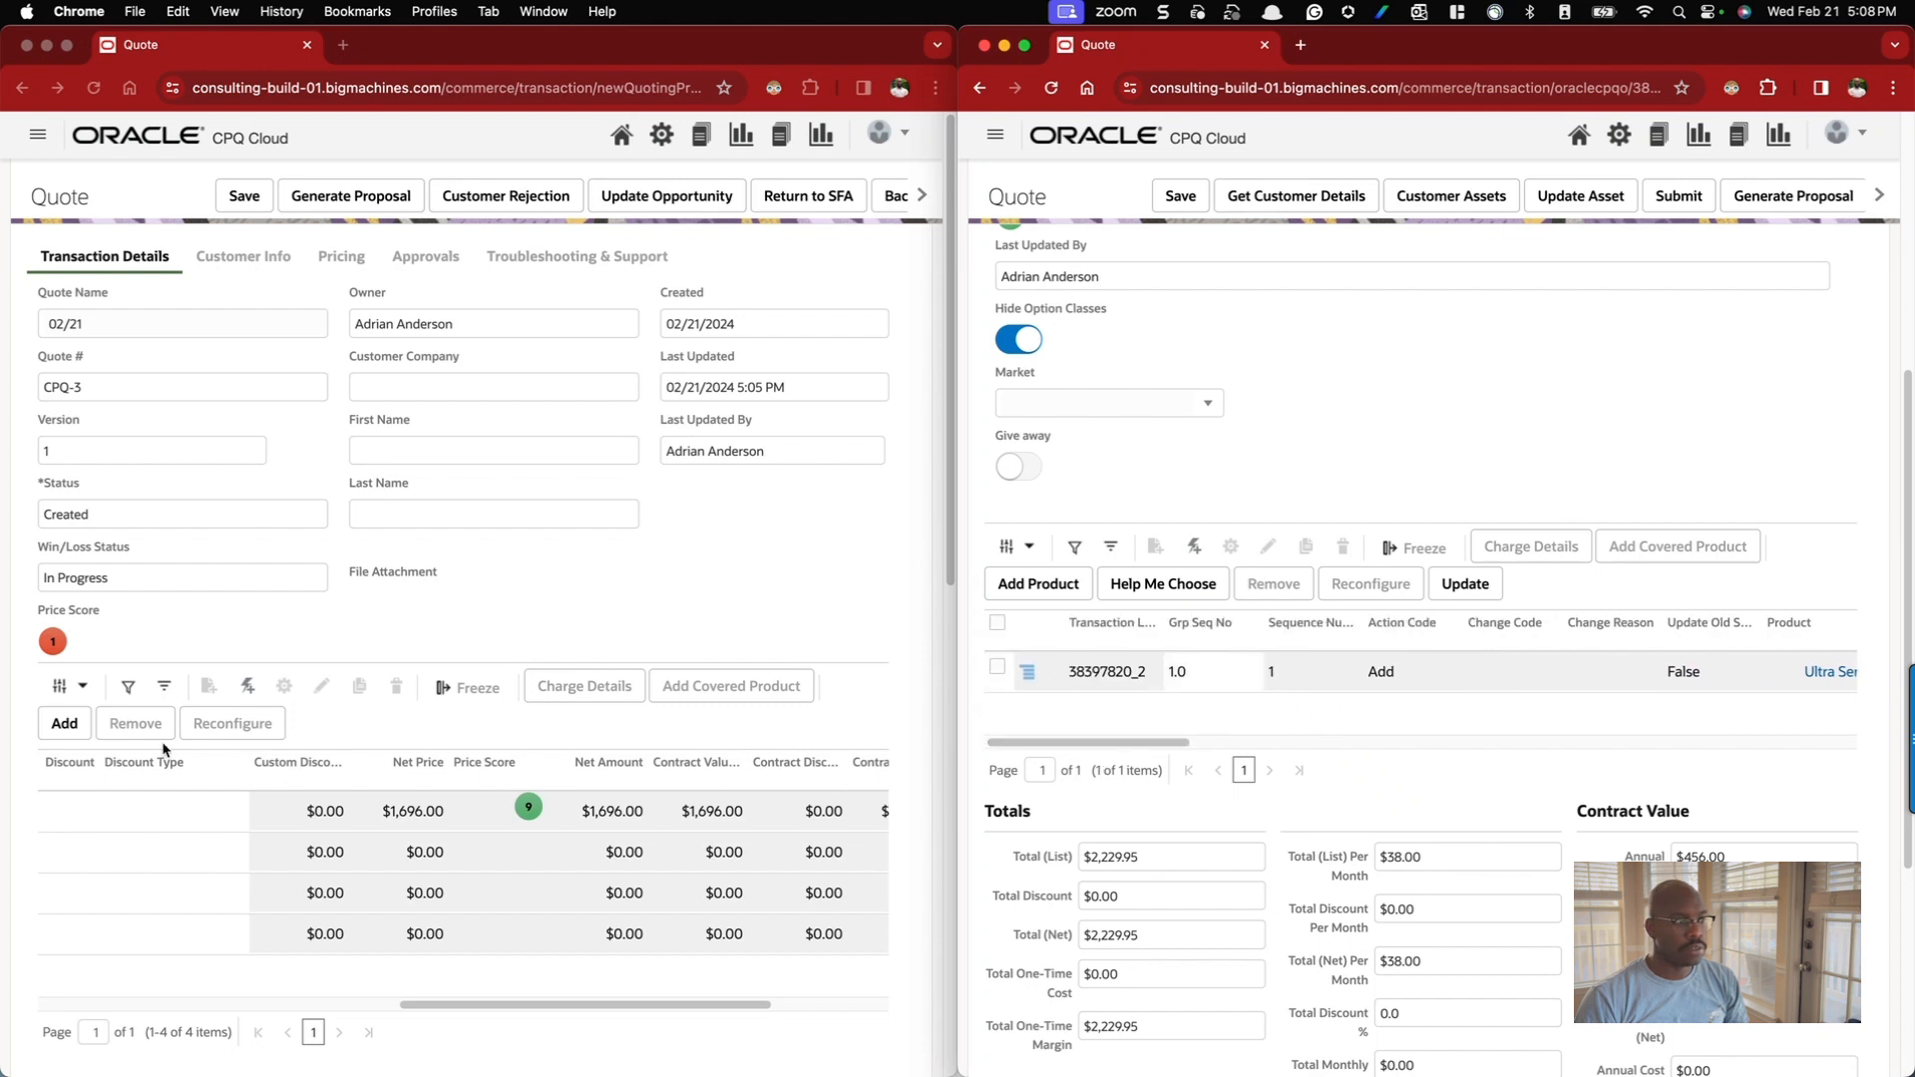
{"action": "left_click", "coordinate": [70, 695]}
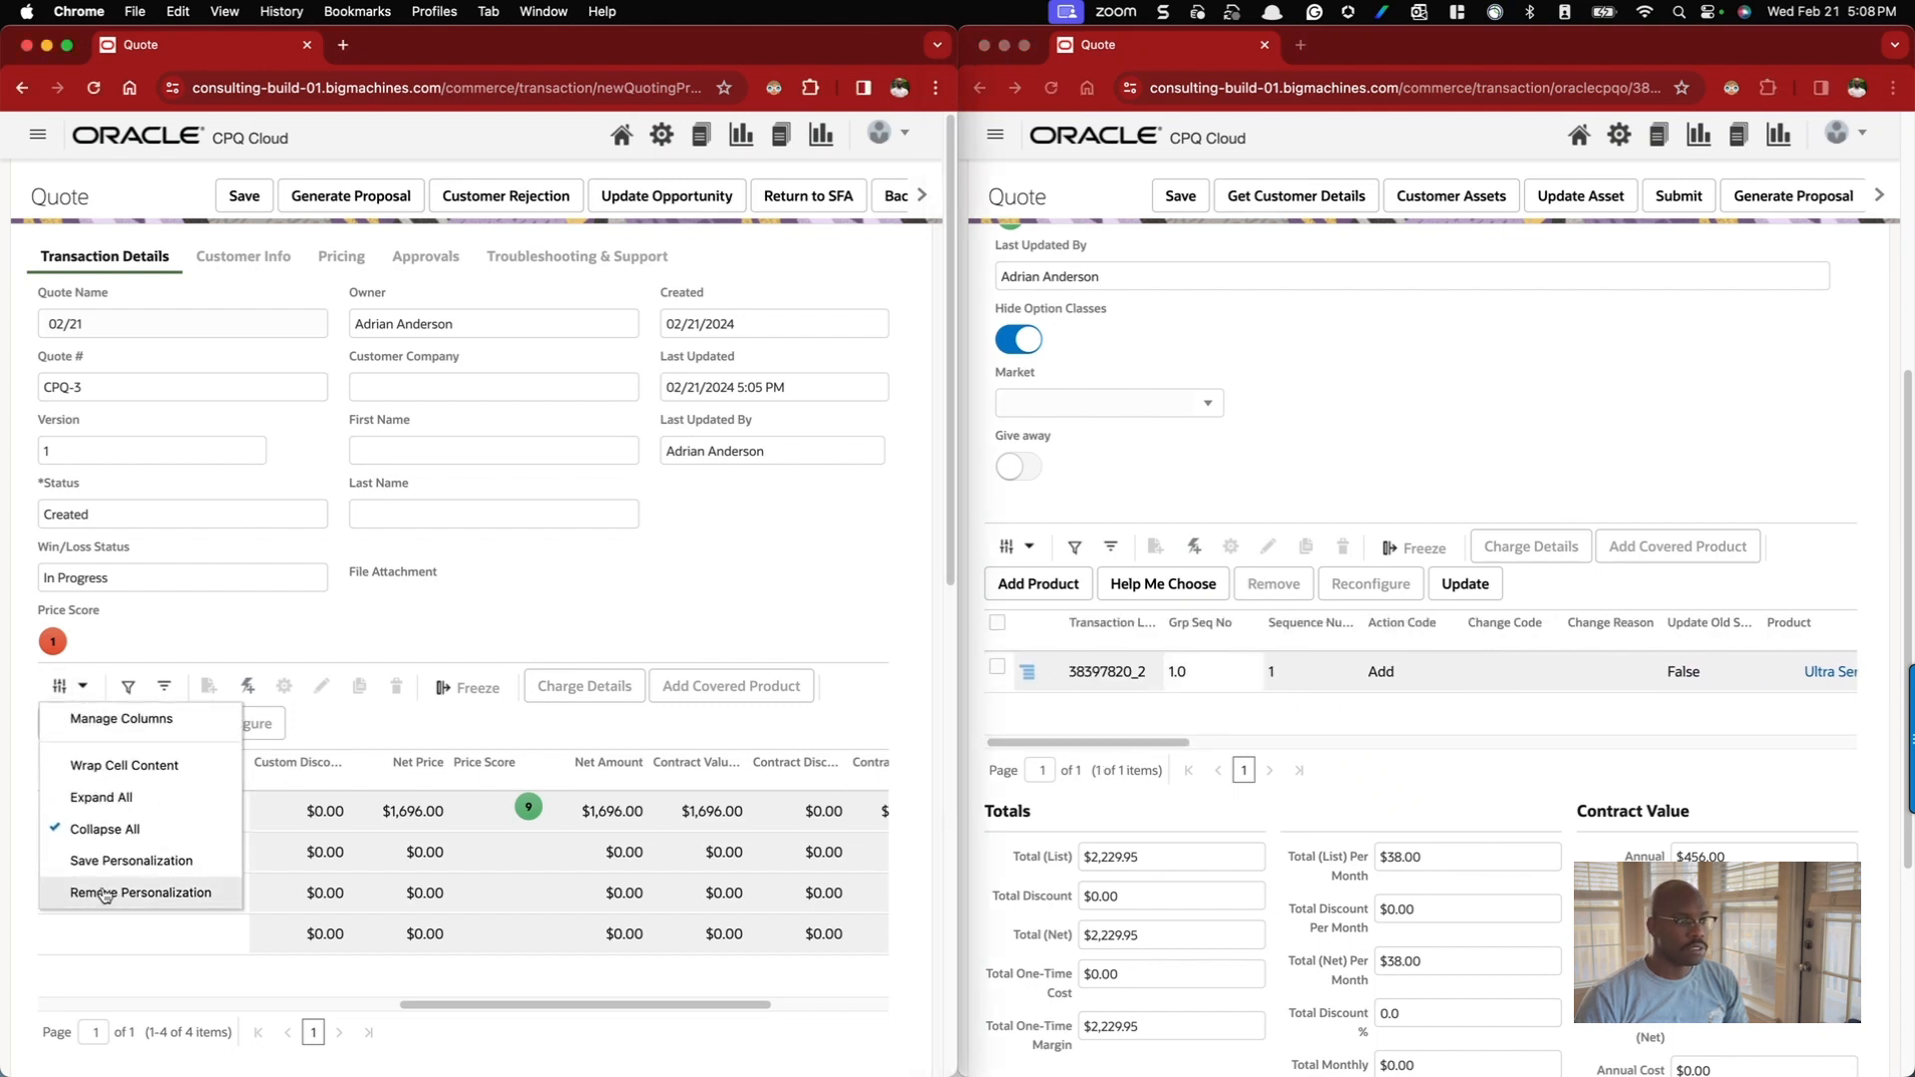
{"action": "left_click", "coordinate": [104, 895]}
{"action": "scroll", "coordinate": [446, 884], "scroll_direction": "right", "scroll_amount": 1}
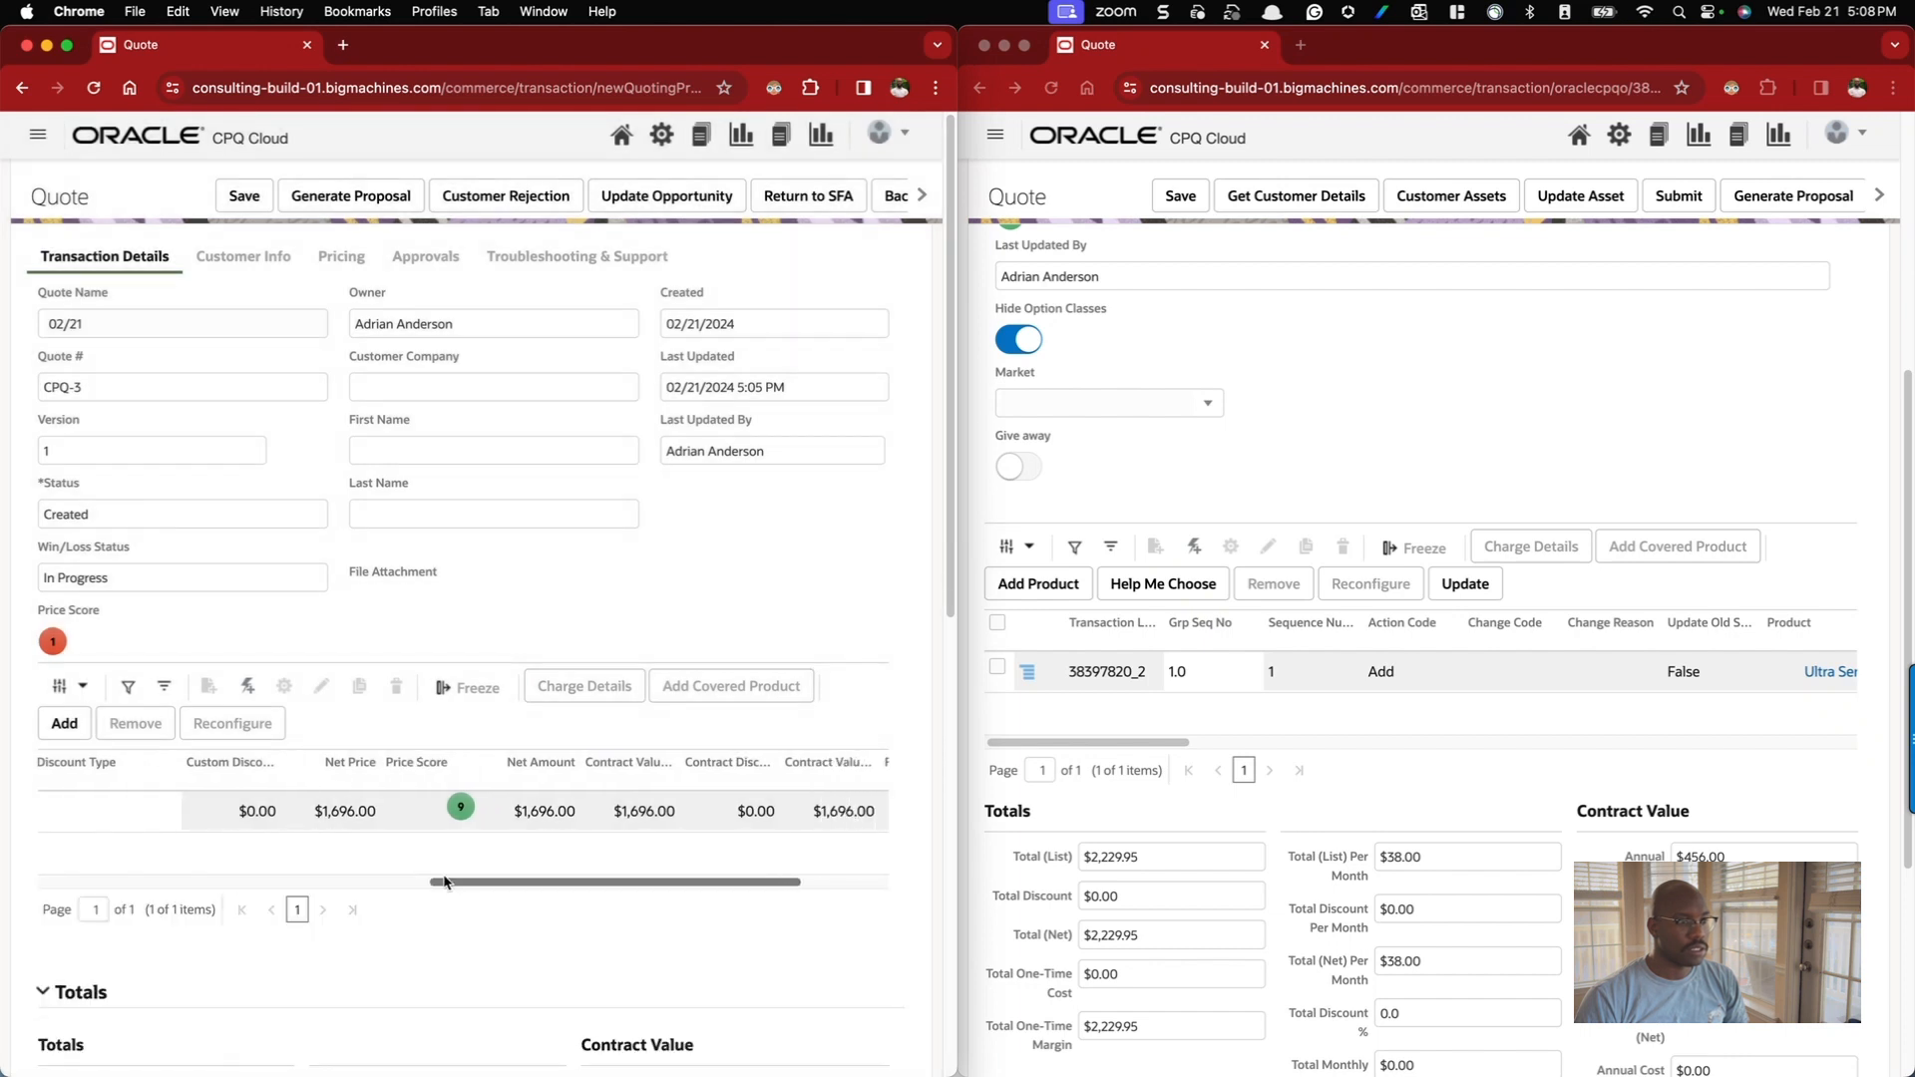
{"action": "scroll", "coordinate": [539, 833], "scroll_direction": "left", "scroll_amount": 3}
{"action": "scroll", "coordinate": [529, 831], "scroll_direction": "left", "scroll_amount": 5}
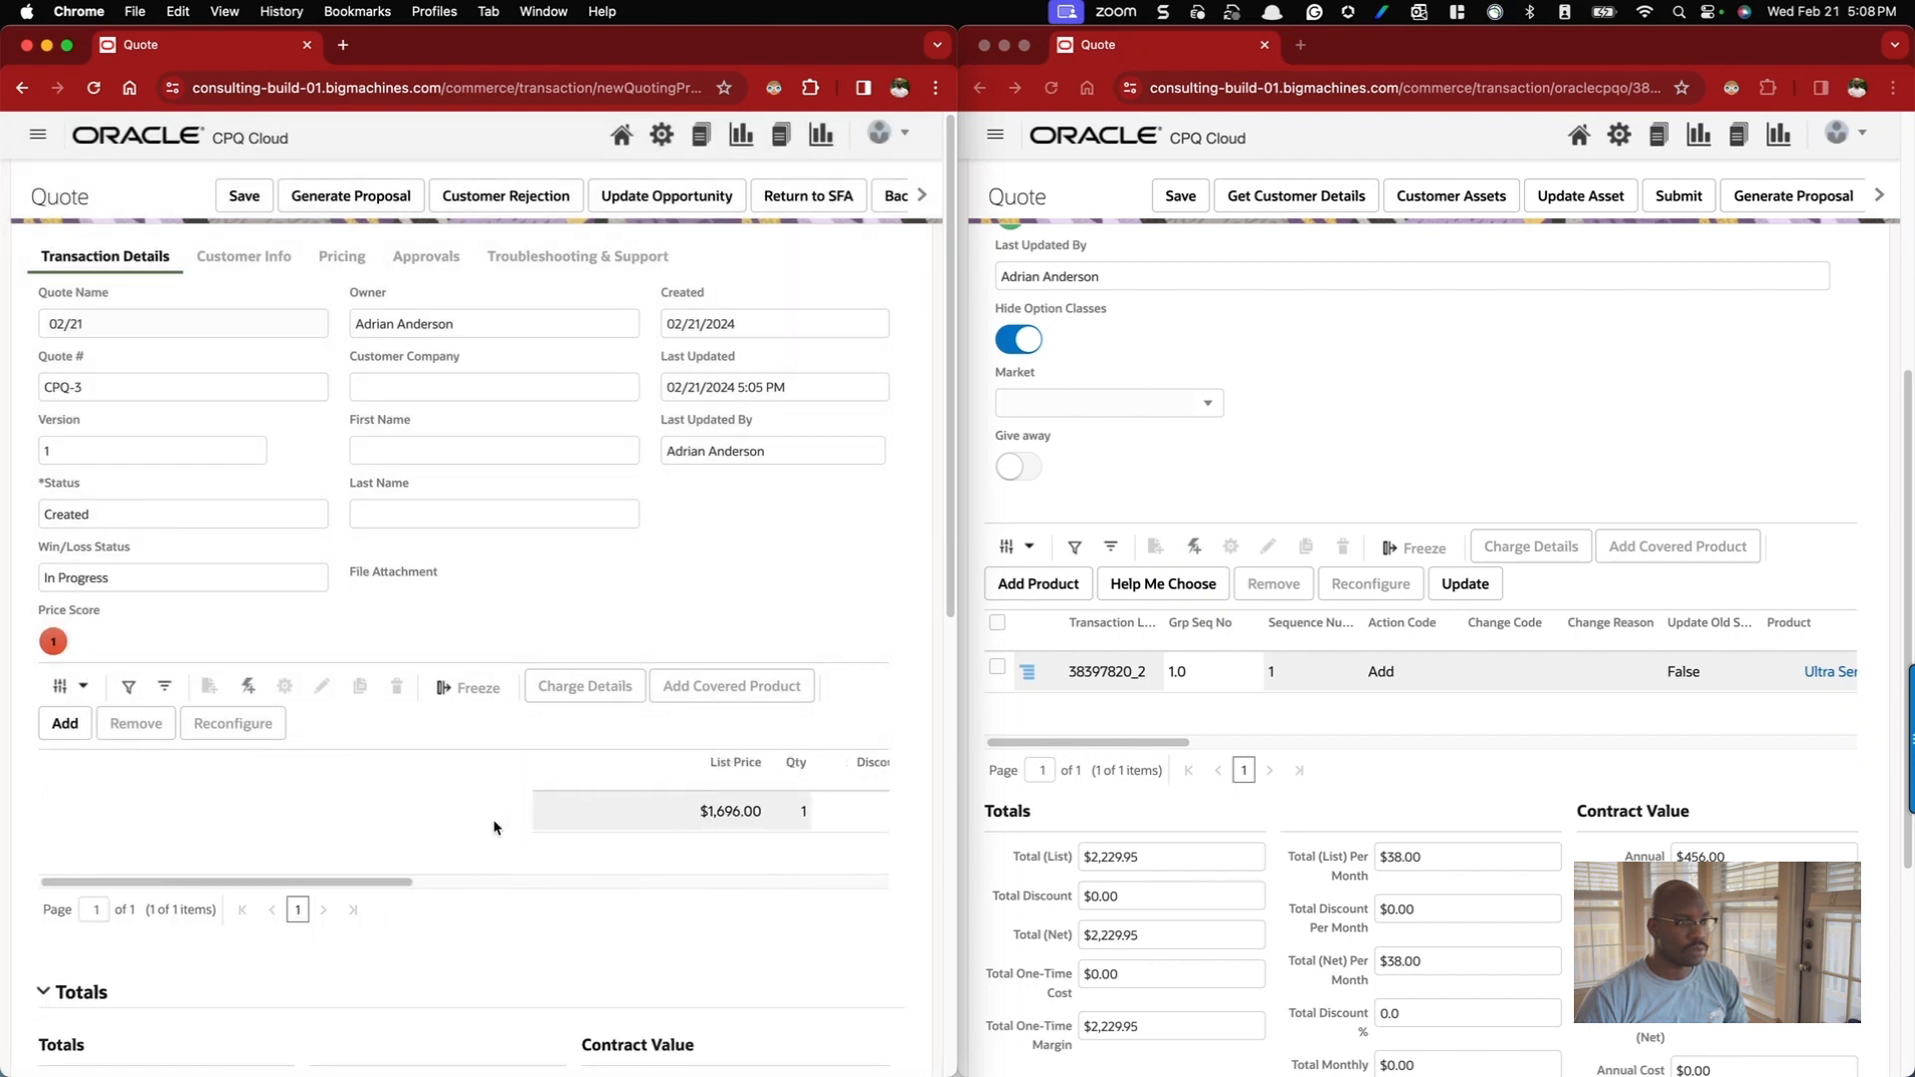
- Check the Standard Quote Process grid columns from sequence number to contract periods against the New Quoting Process grid
{"action": "scroll", "coordinate": [1295, 688], "scroll_direction": "right", "scroll_amount": 10}
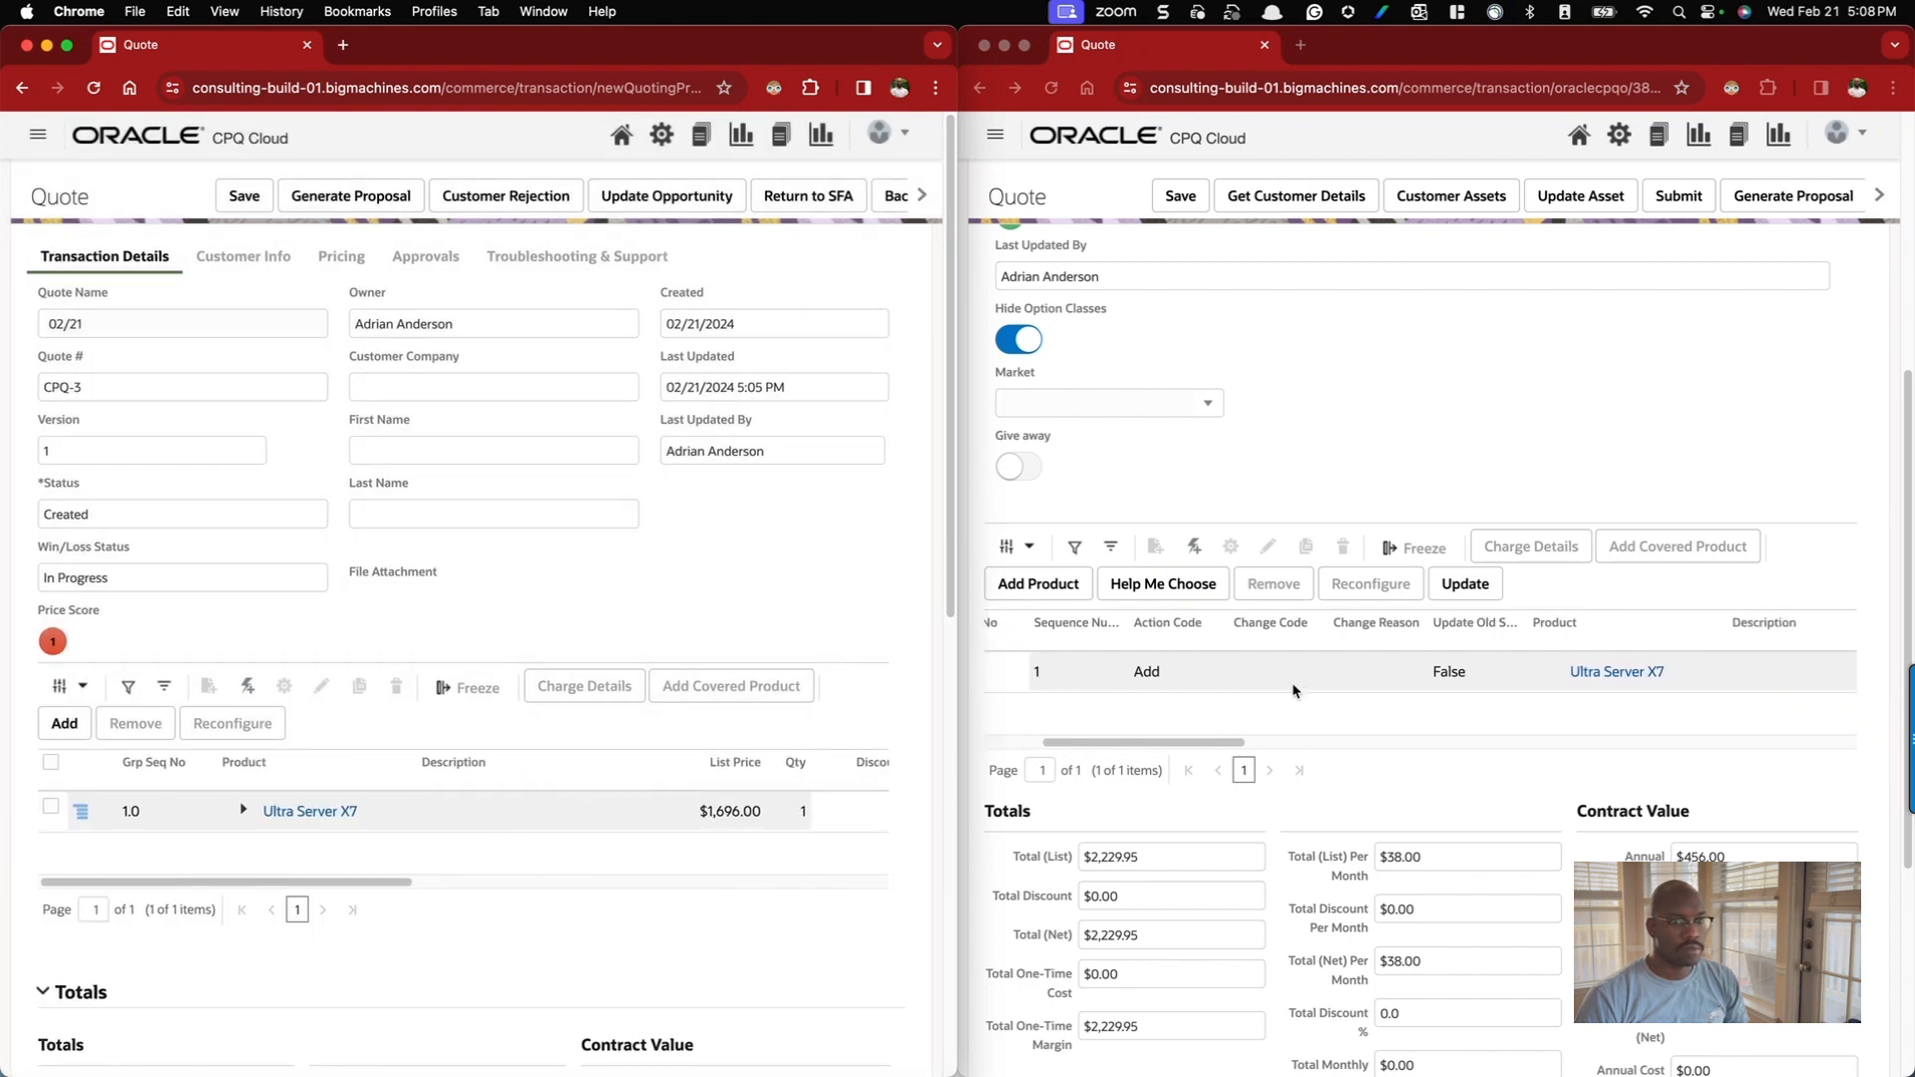
{"action": "scroll", "coordinate": [1294, 688], "scroll_direction": "right", "scroll_amount": 6}
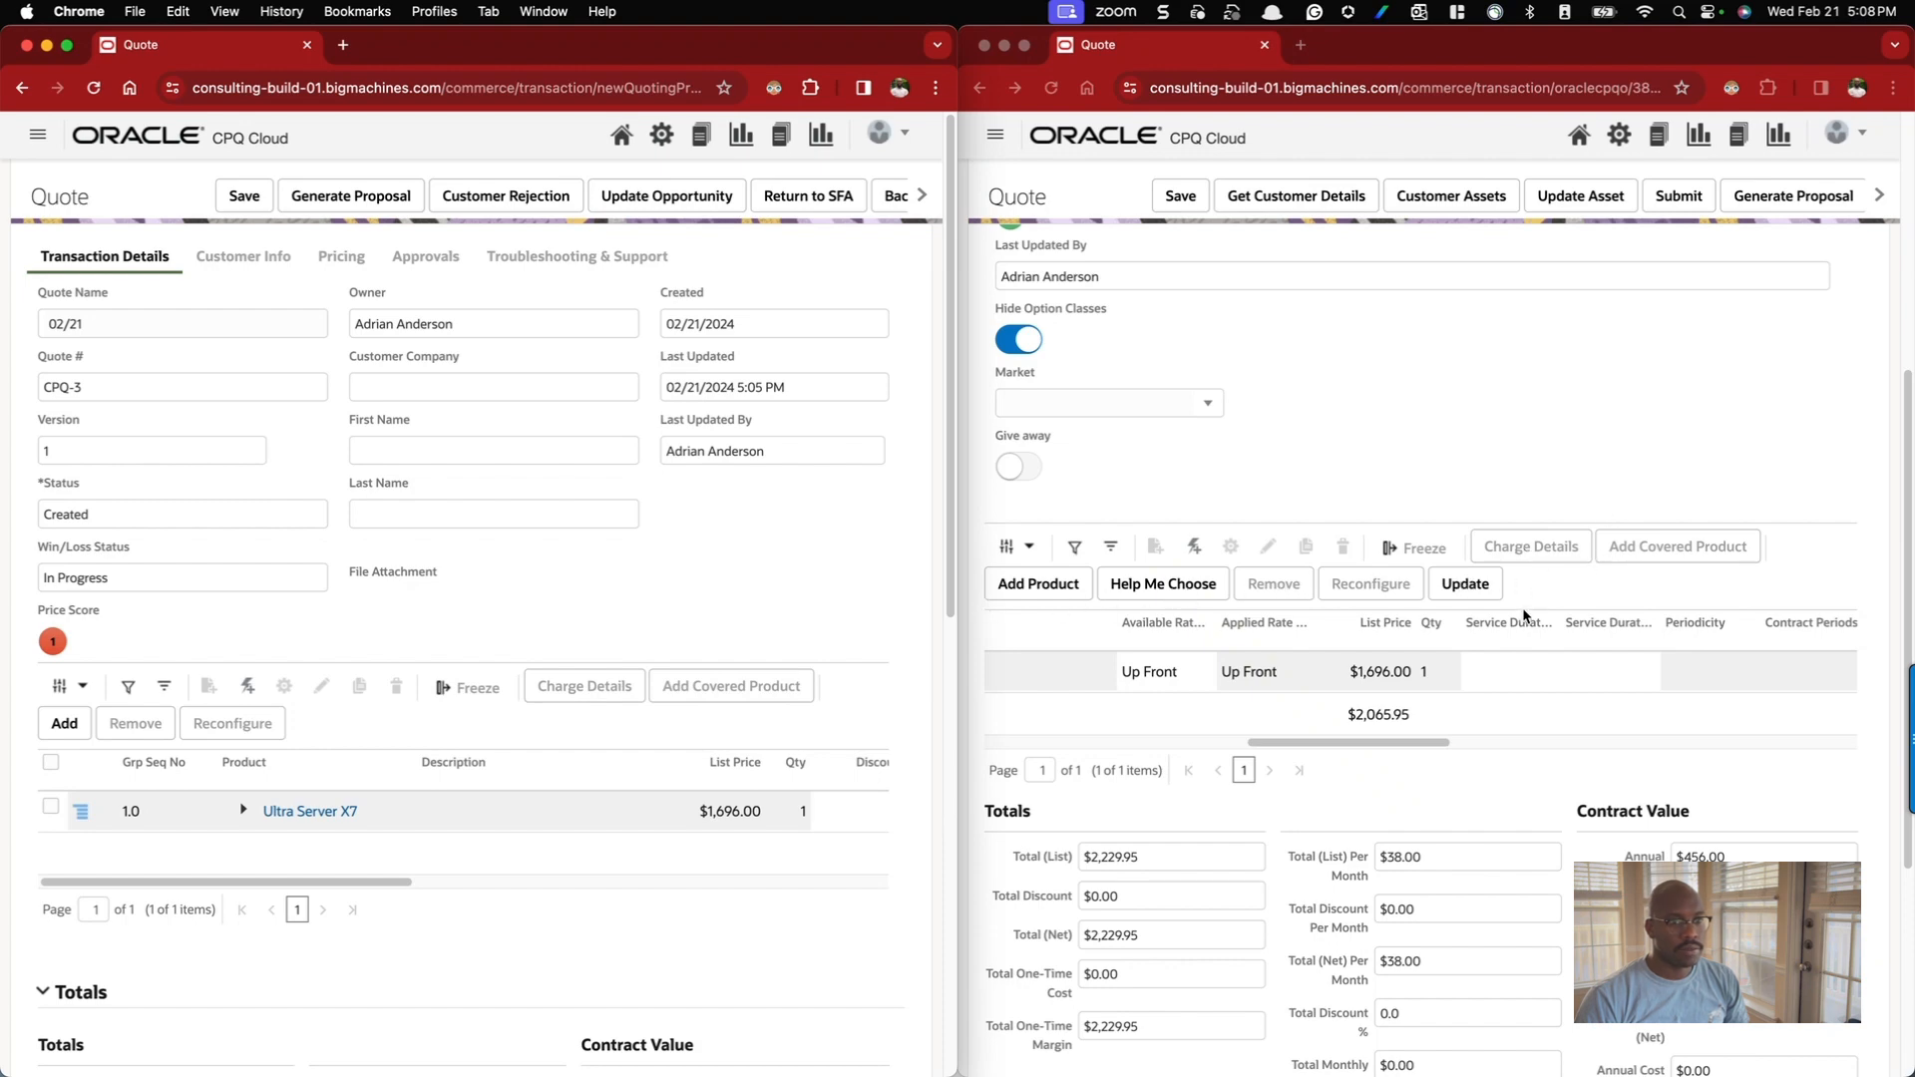
{"action": "scroll", "coordinate": [1375, 608], "scroll_direction": "up", "scroll_amount": 5}
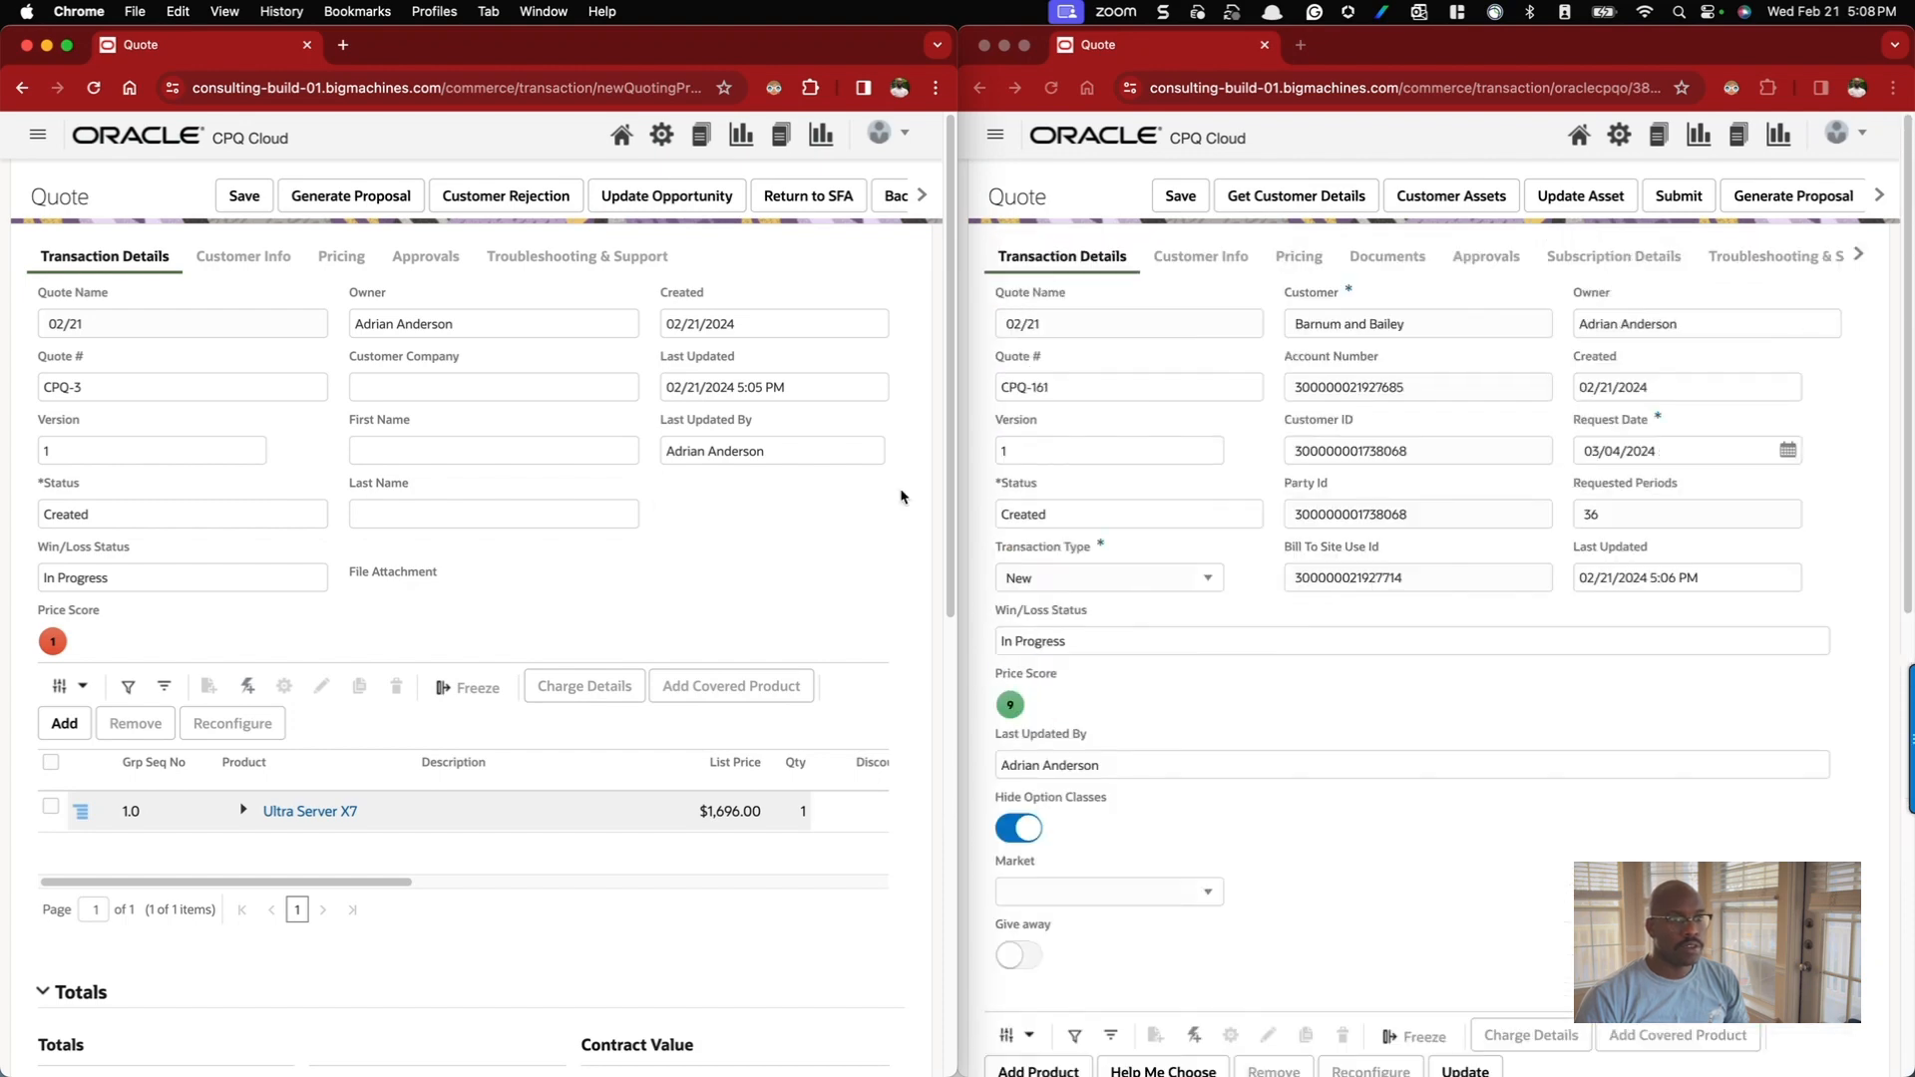
- Compare the Customer Info and Pricing sections of the two quotes
{"action": "left_click", "coordinate": [243, 256]}
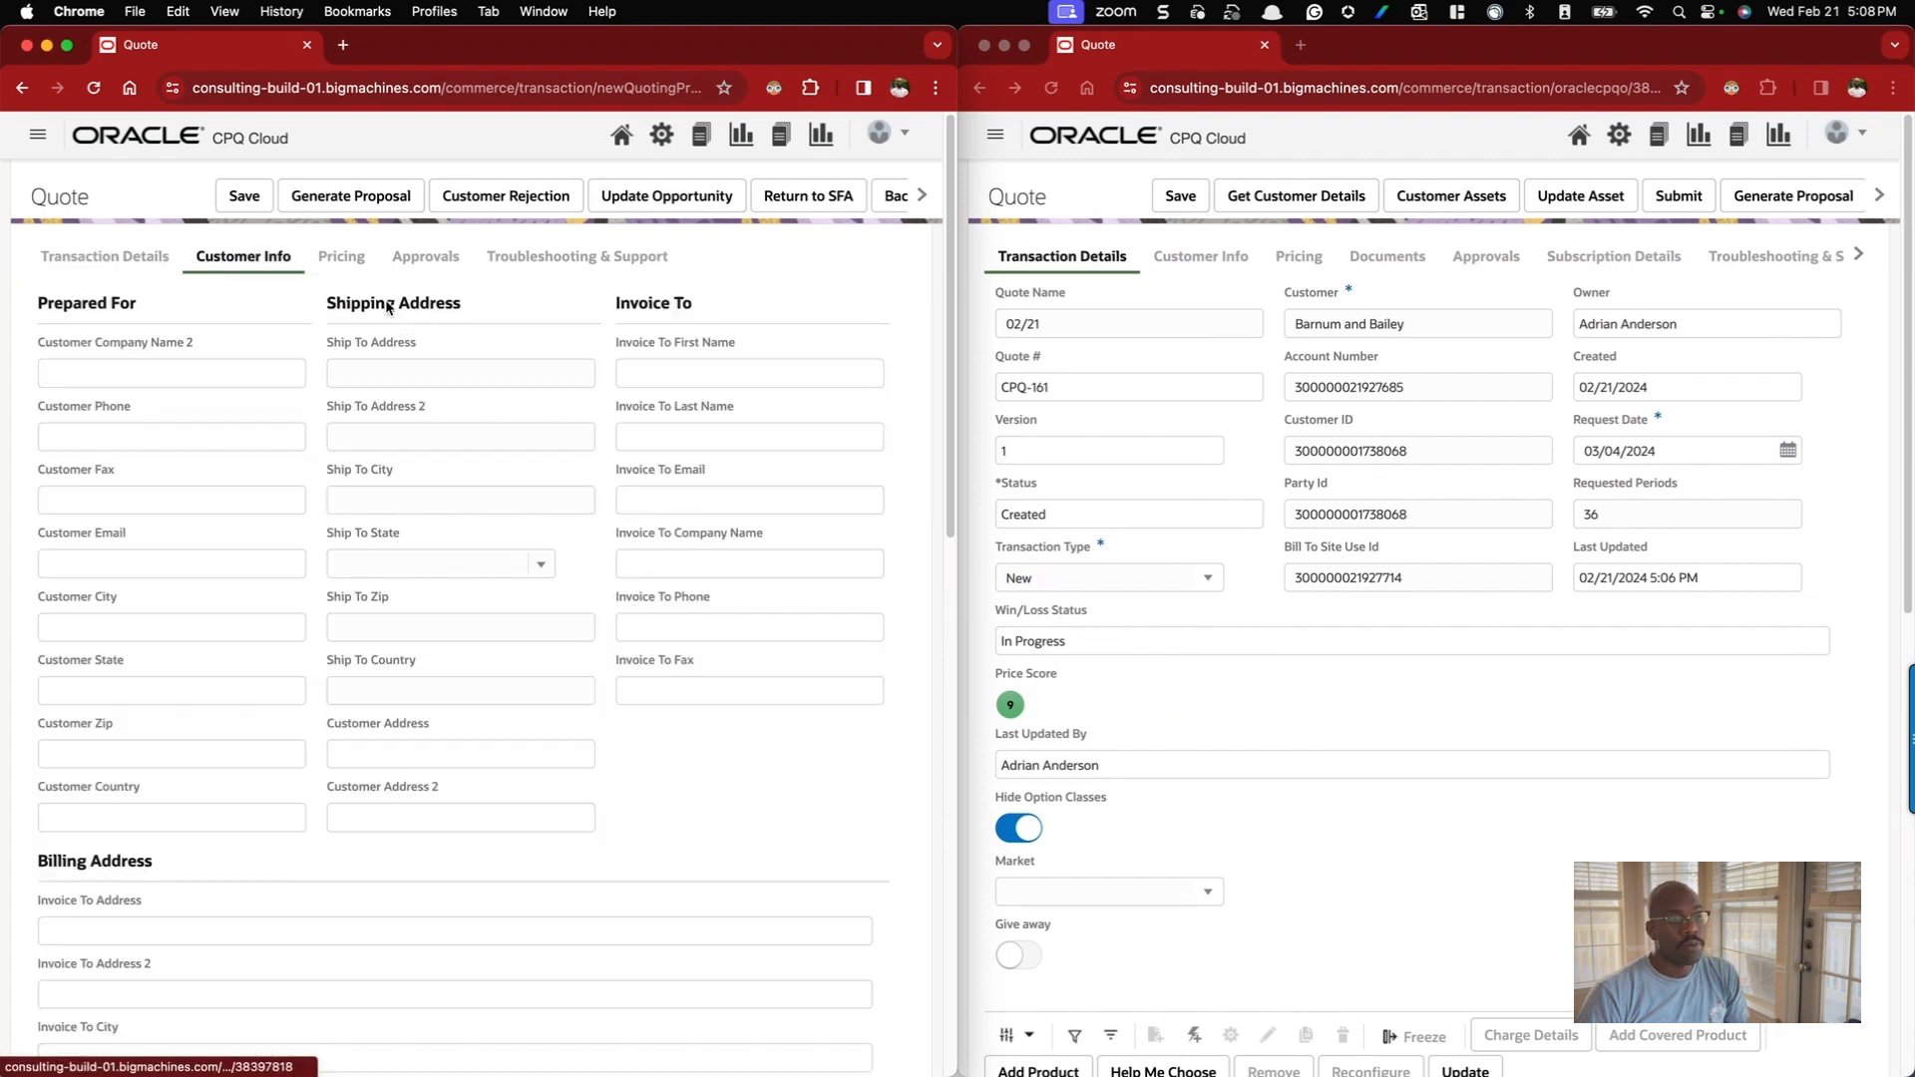
{"action": "left_click", "coordinate": [1171, 258]}
{"action": "left_click", "coordinate": [1171, 259]}
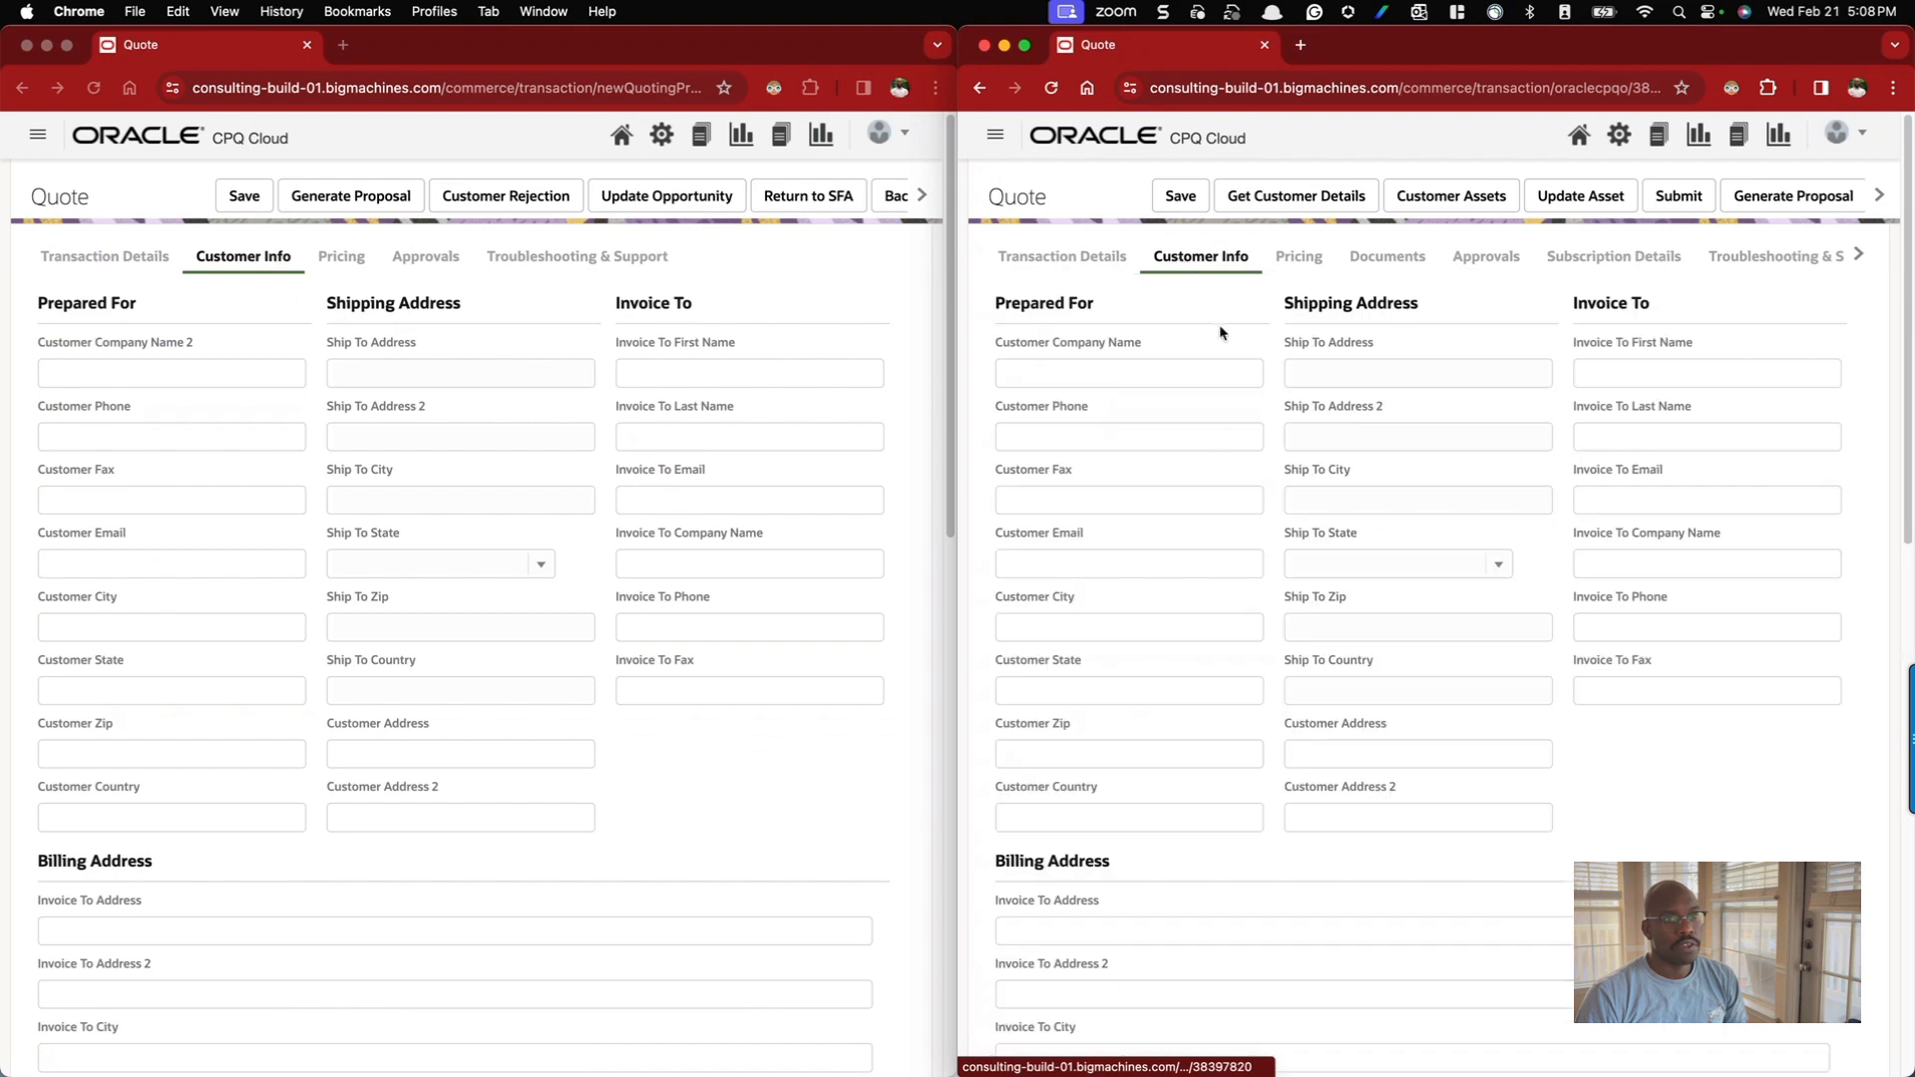
{"action": "left_click", "coordinate": [355, 259]}
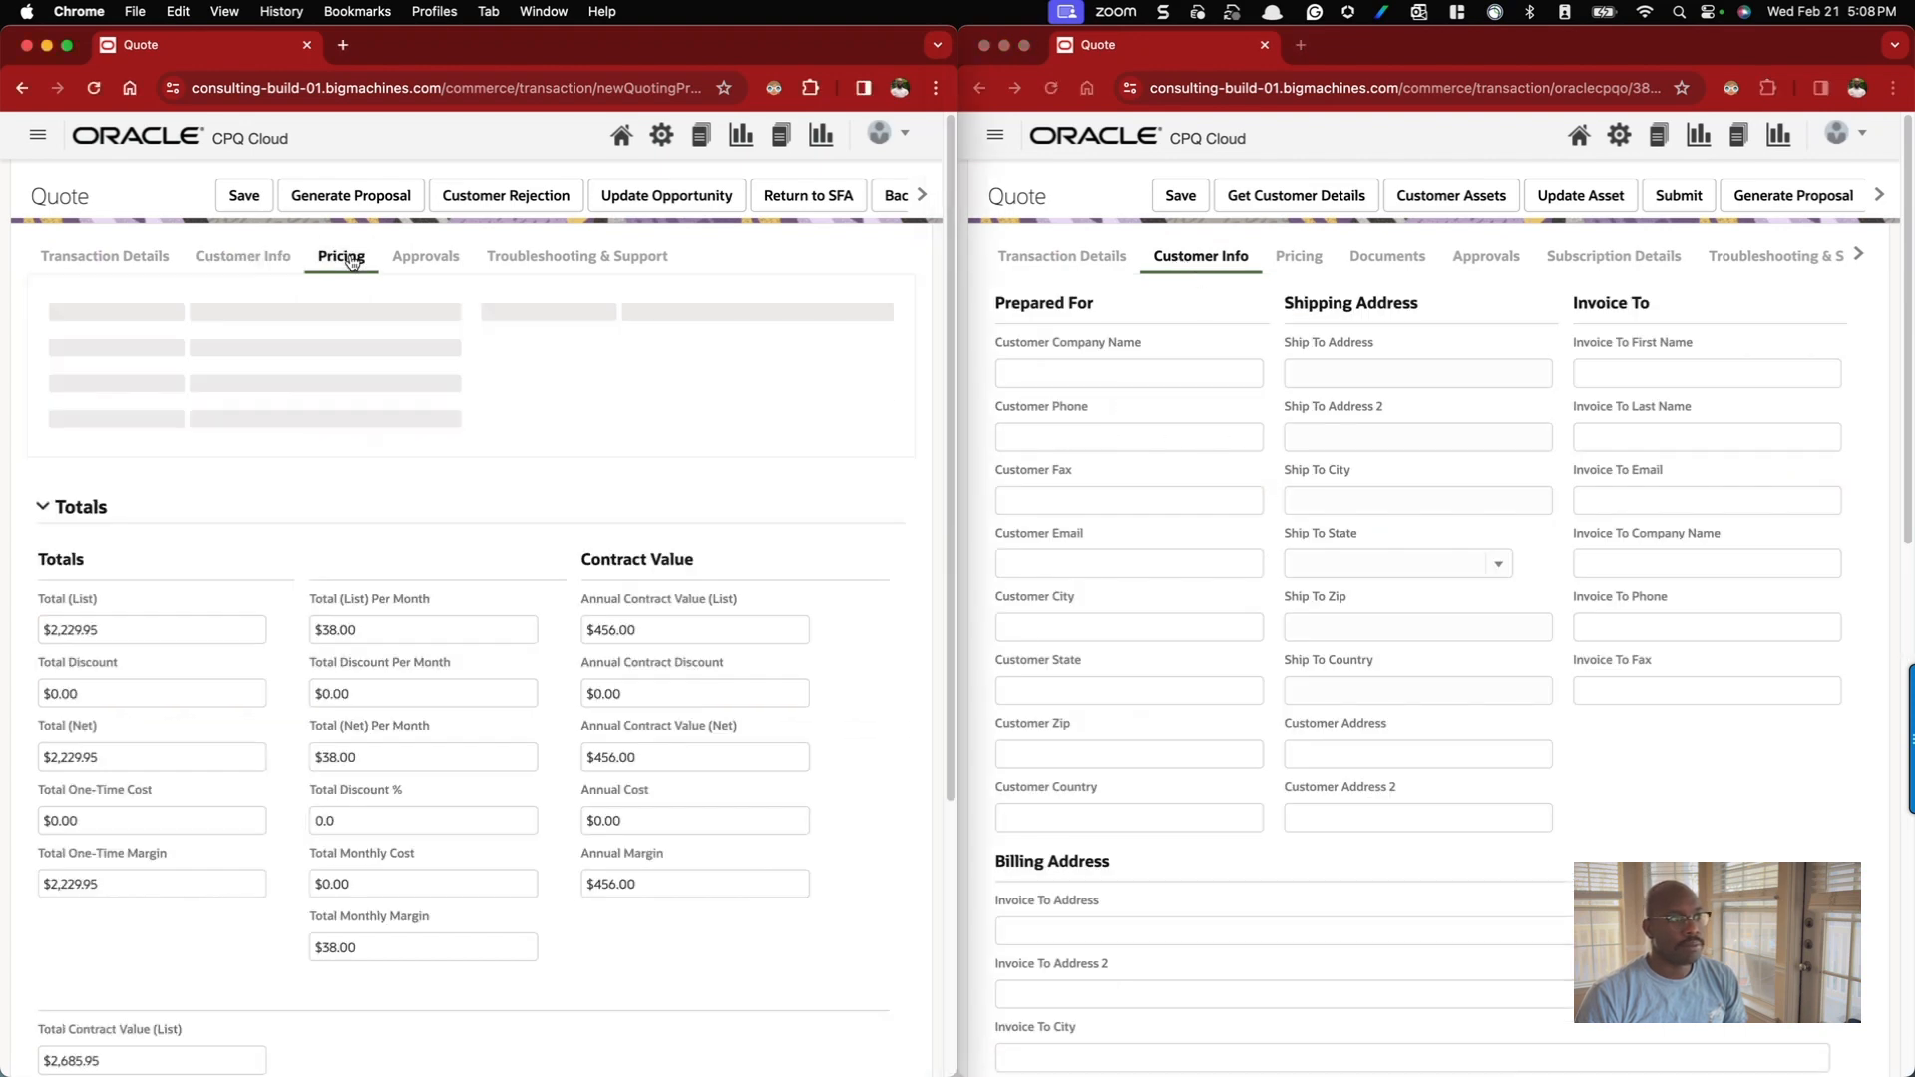
{"action": "left_click", "coordinate": [1299, 258]}
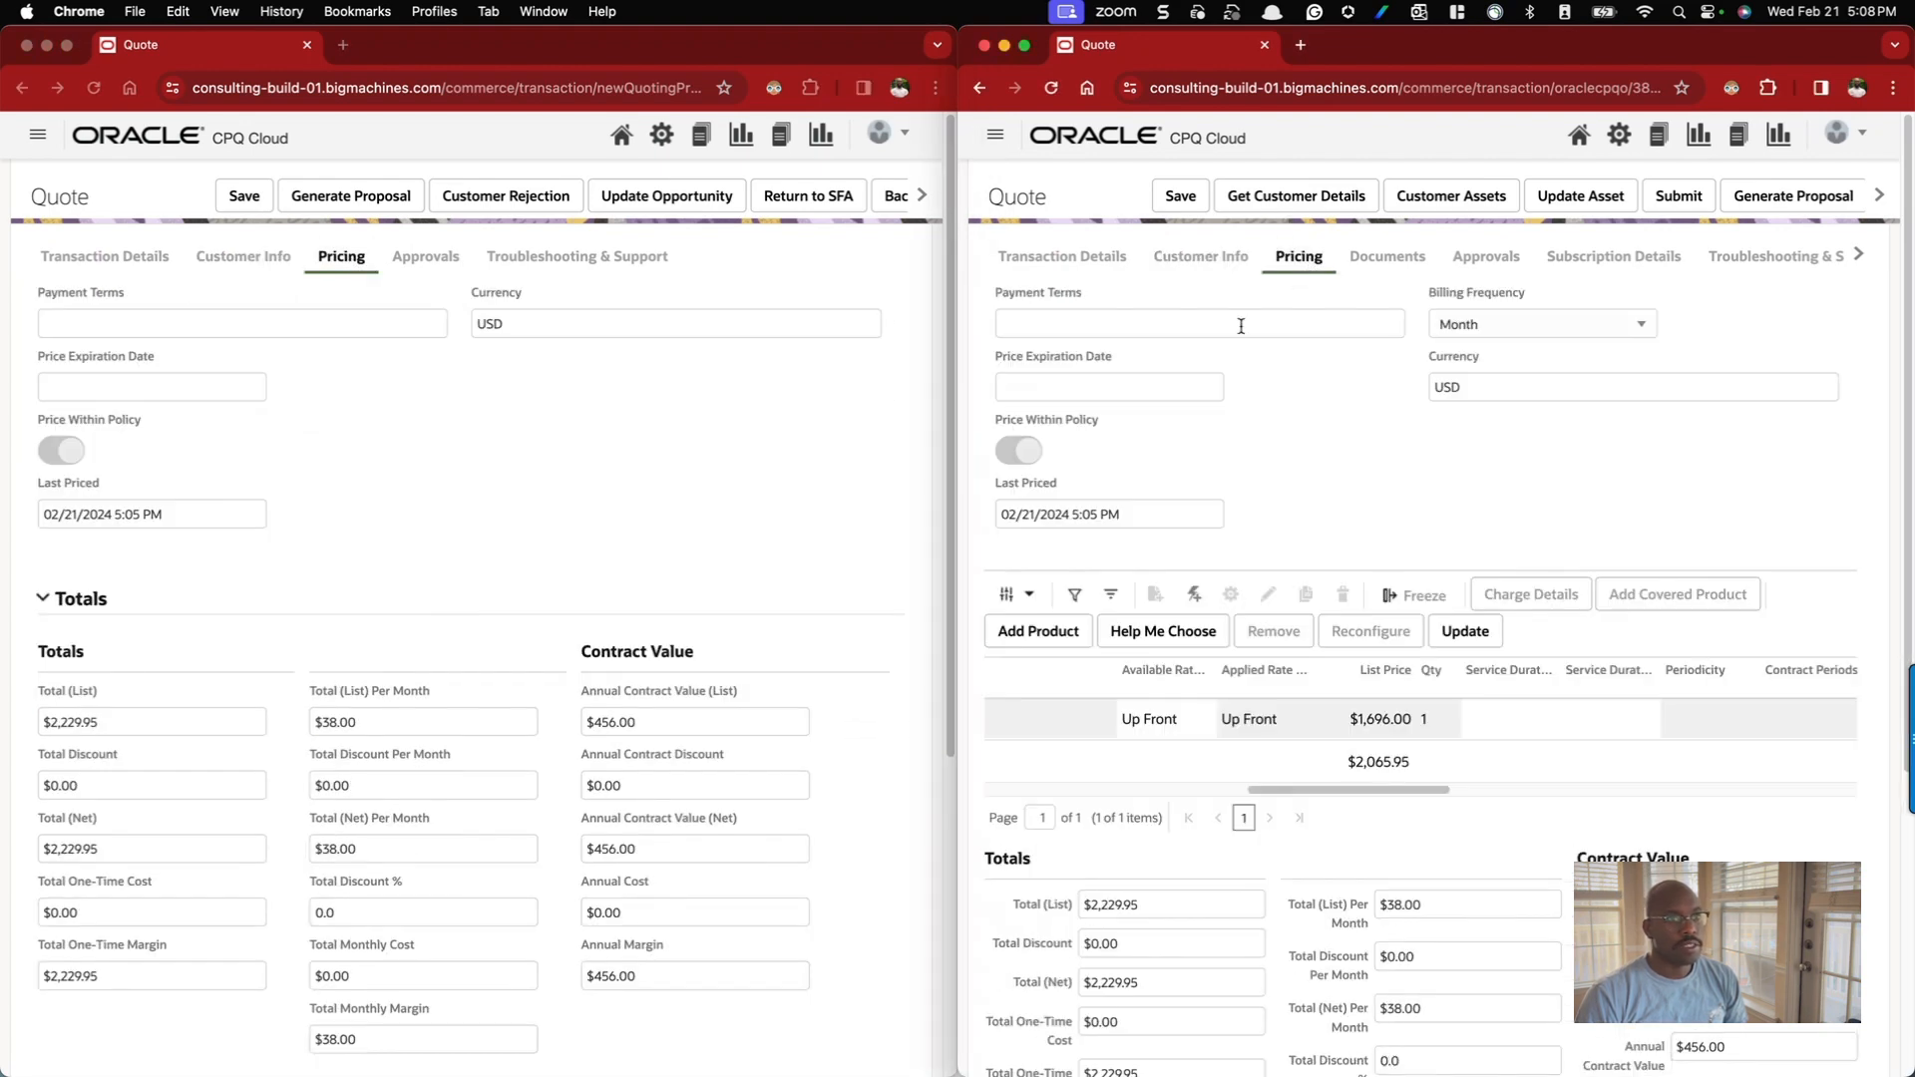
- Compare the two quotes' Approvals sections and review Documents, Subscription Details and Troubleshooting & Support in the Standard Quote Process quote
{"action": "left_click", "coordinate": [435, 257]}
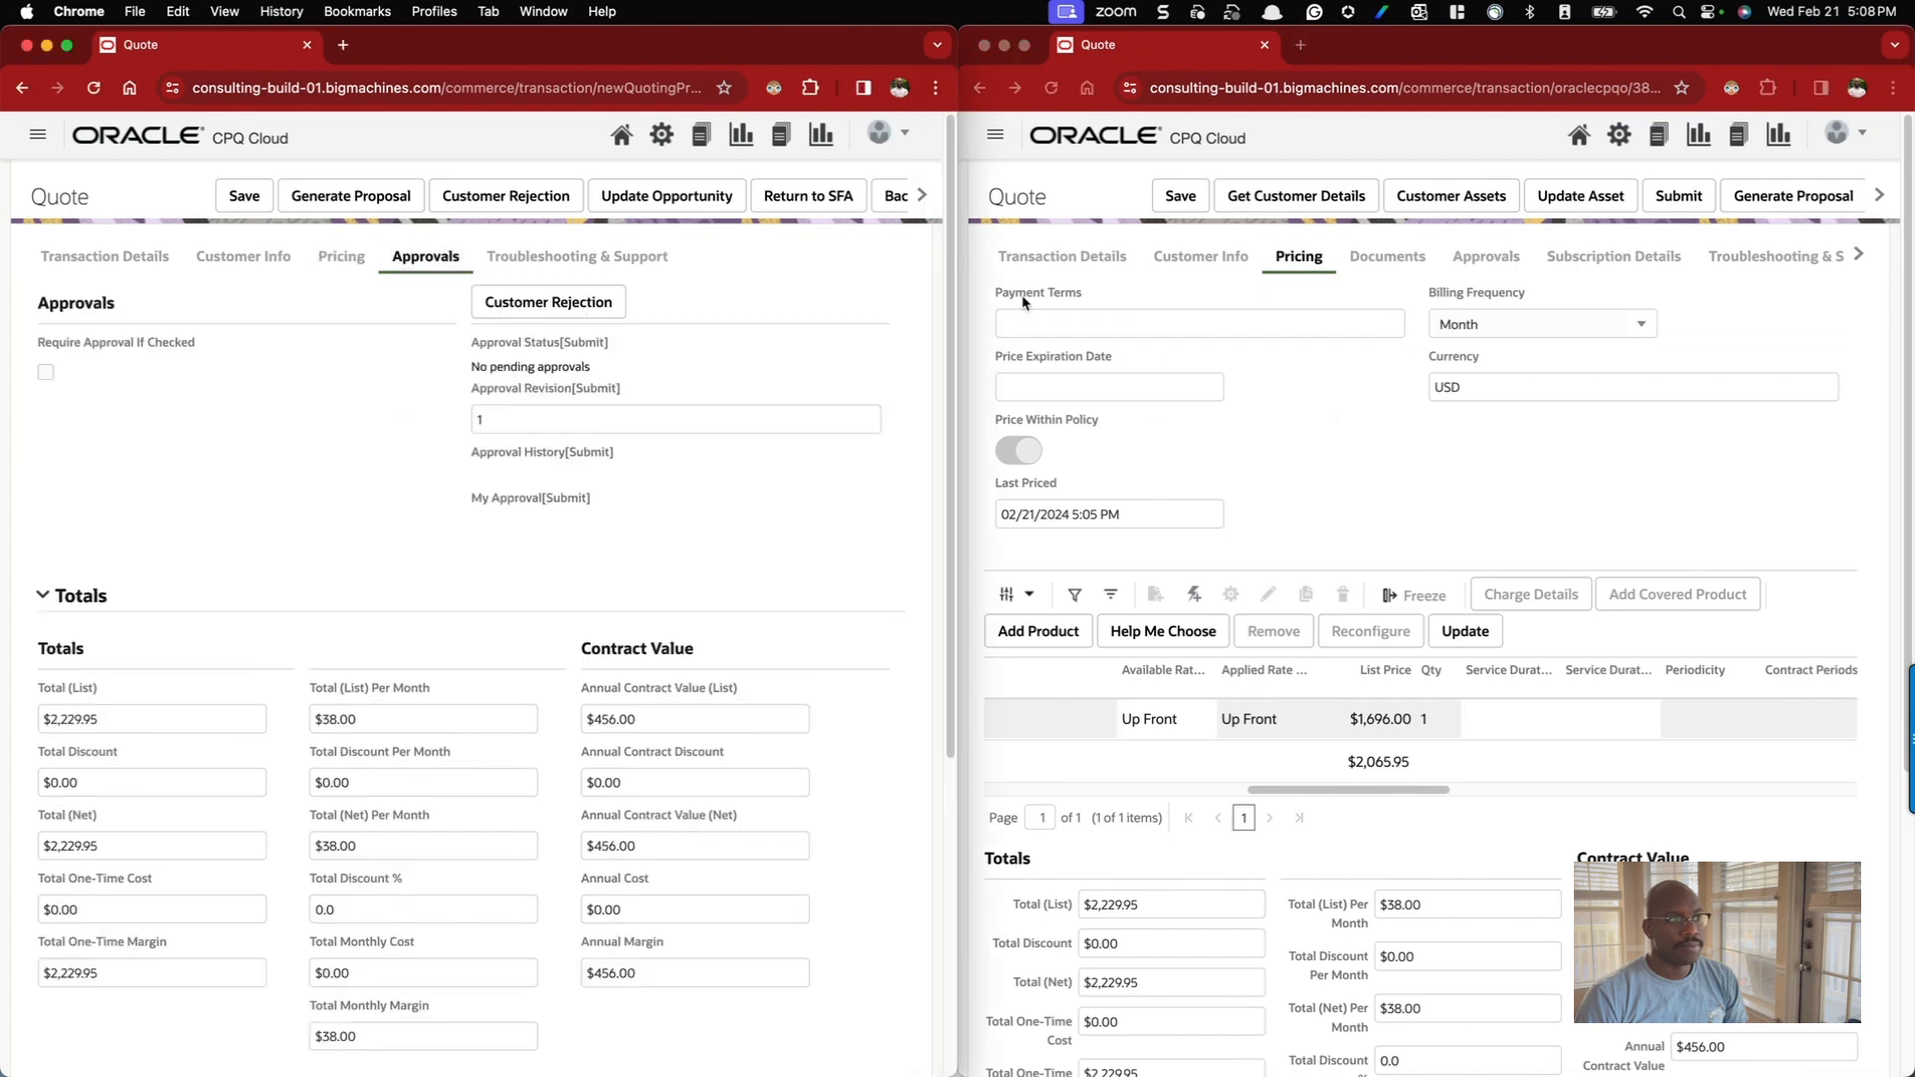
{"action": "left_click", "coordinate": [1481, 261]}
{"action": "left_click", "coordinate": [1381, 261]}
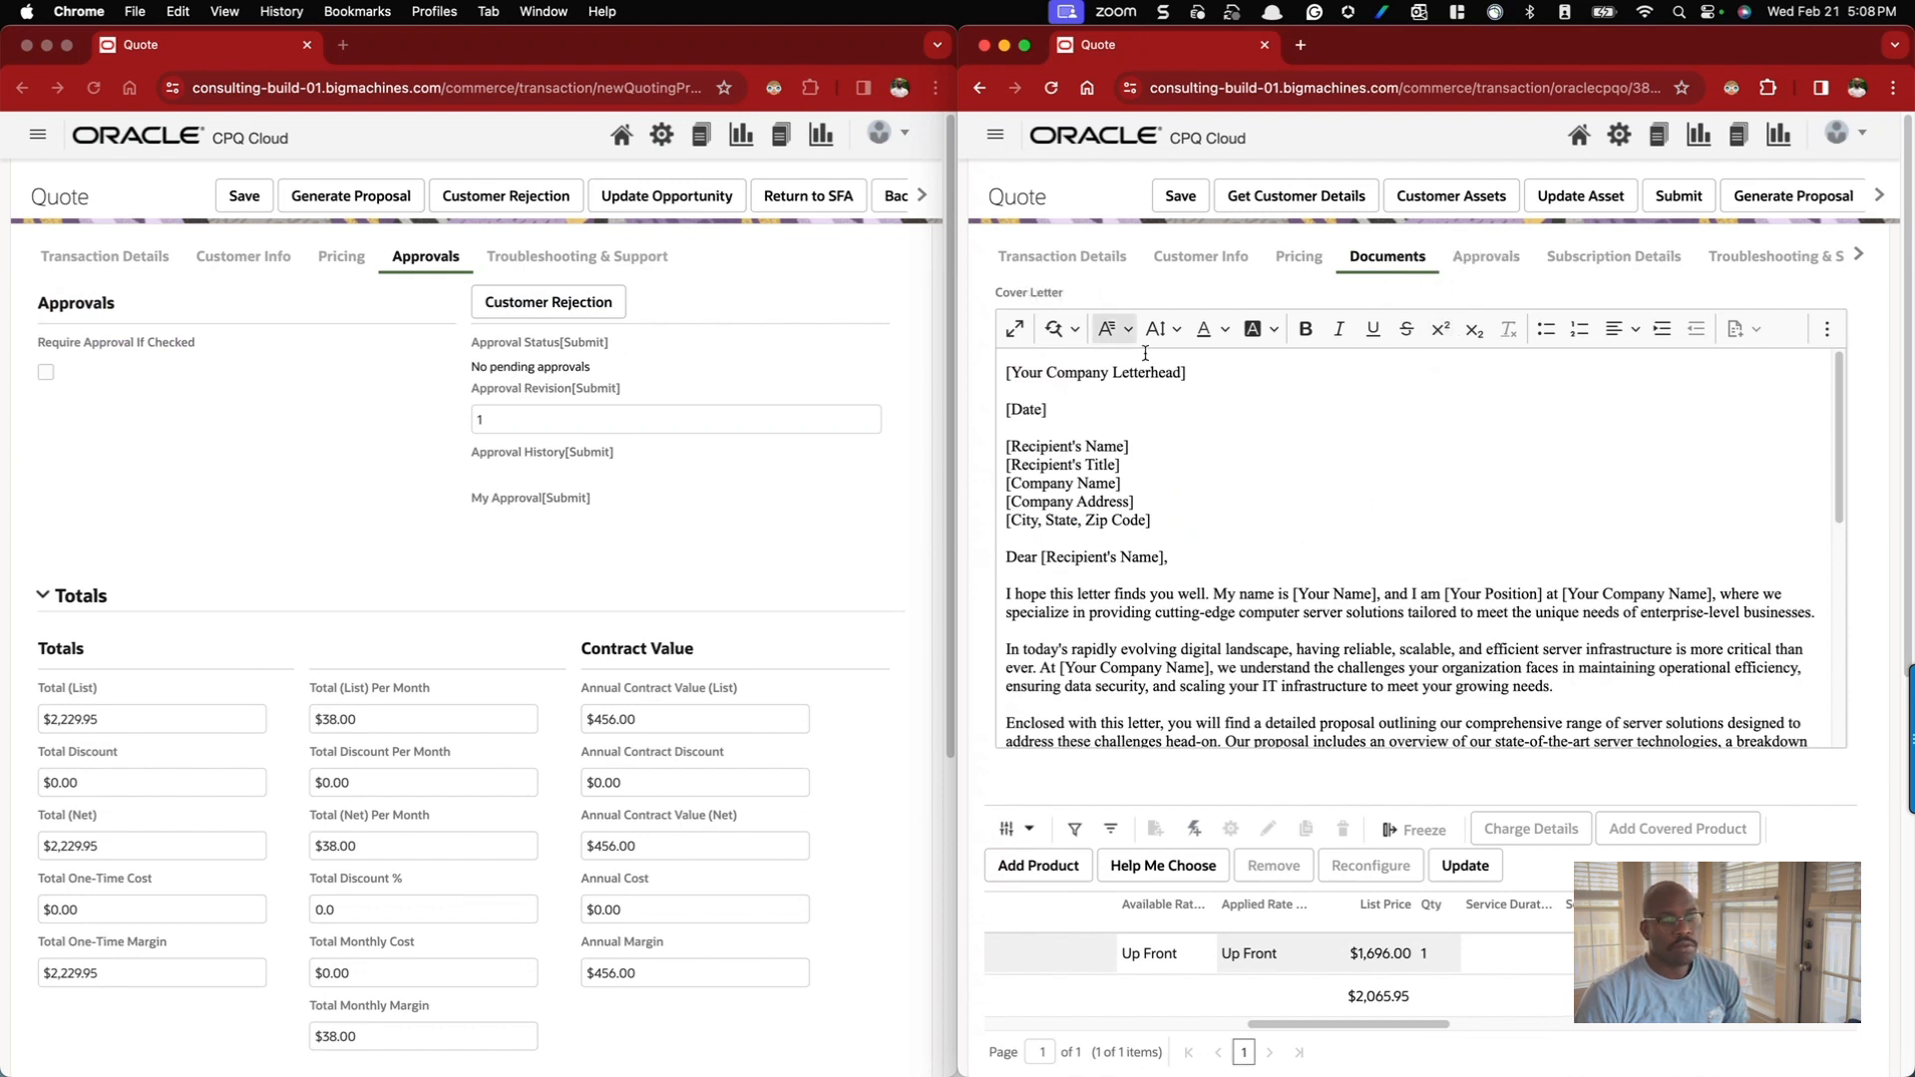
{"action": "left_click", "coordinate": [1474, 267]}
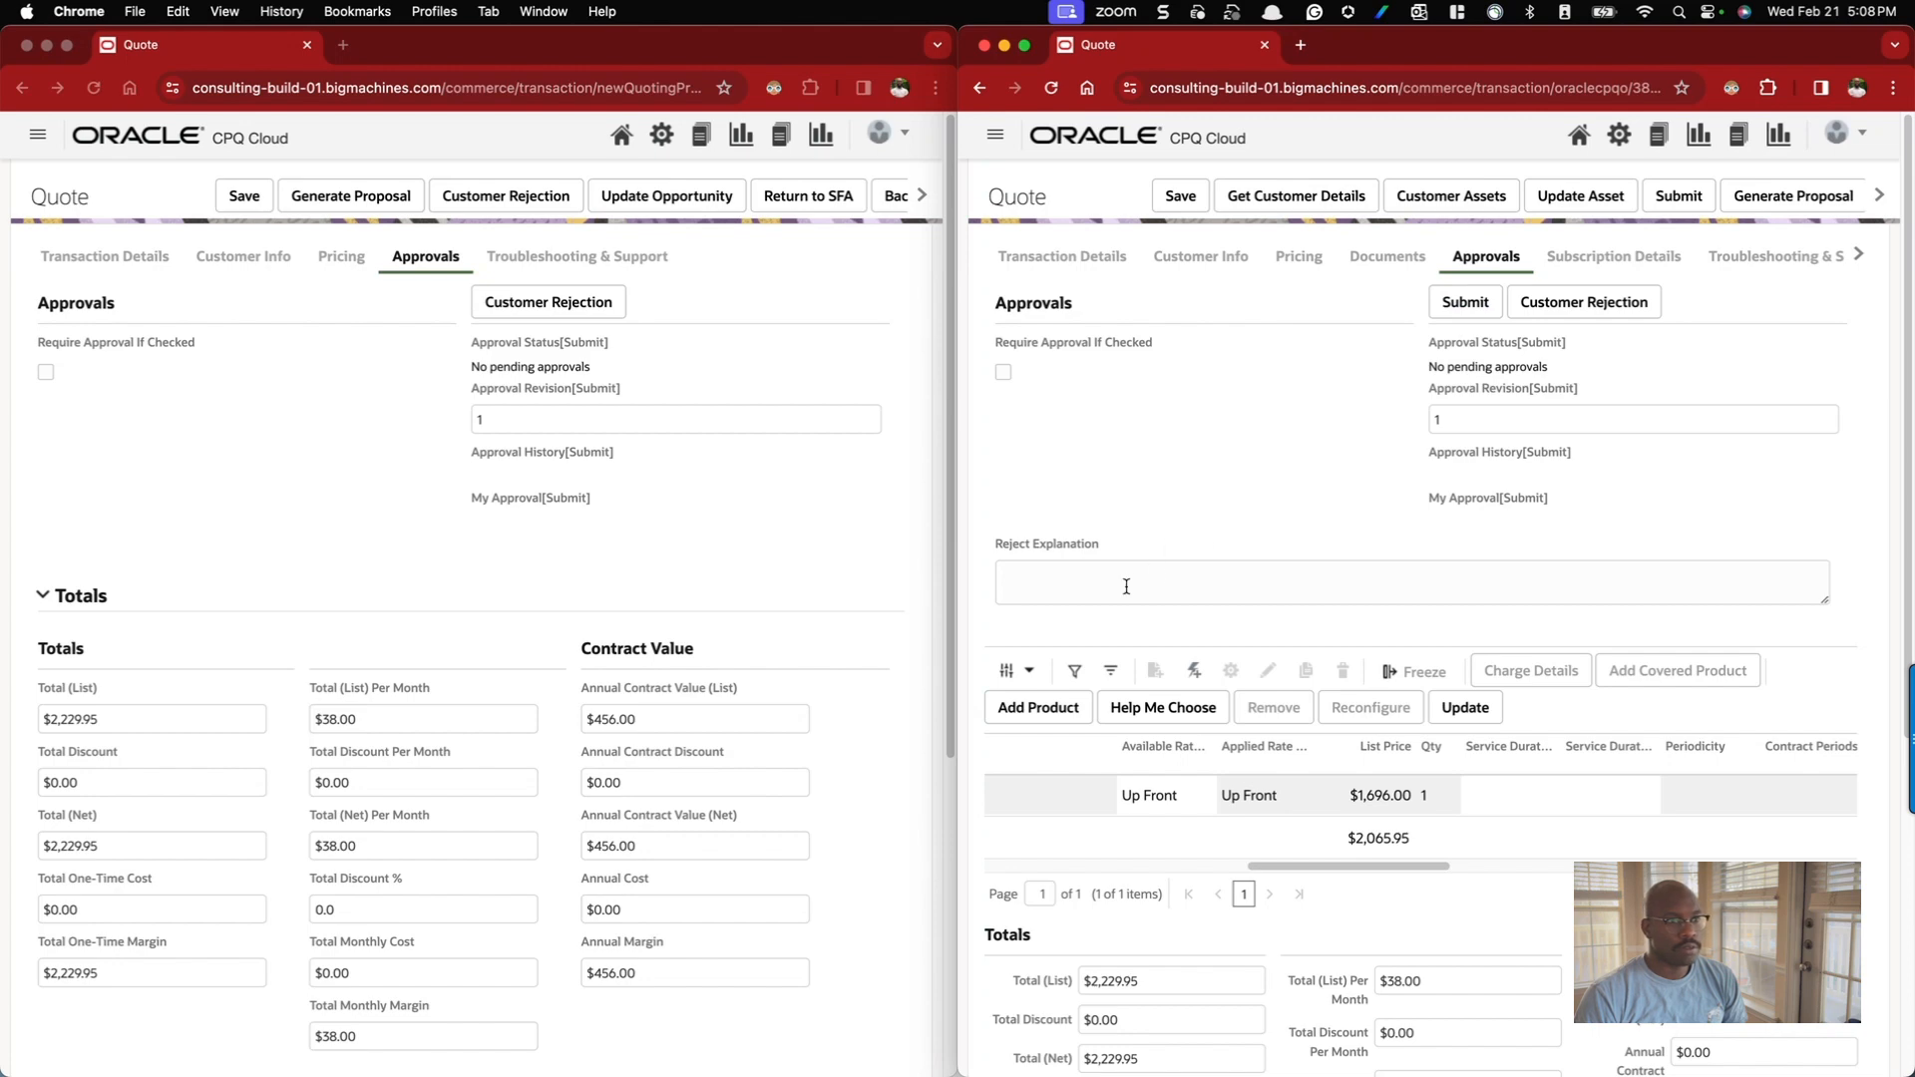
{"action": "left_click", "coordinate": [1586, 256]}
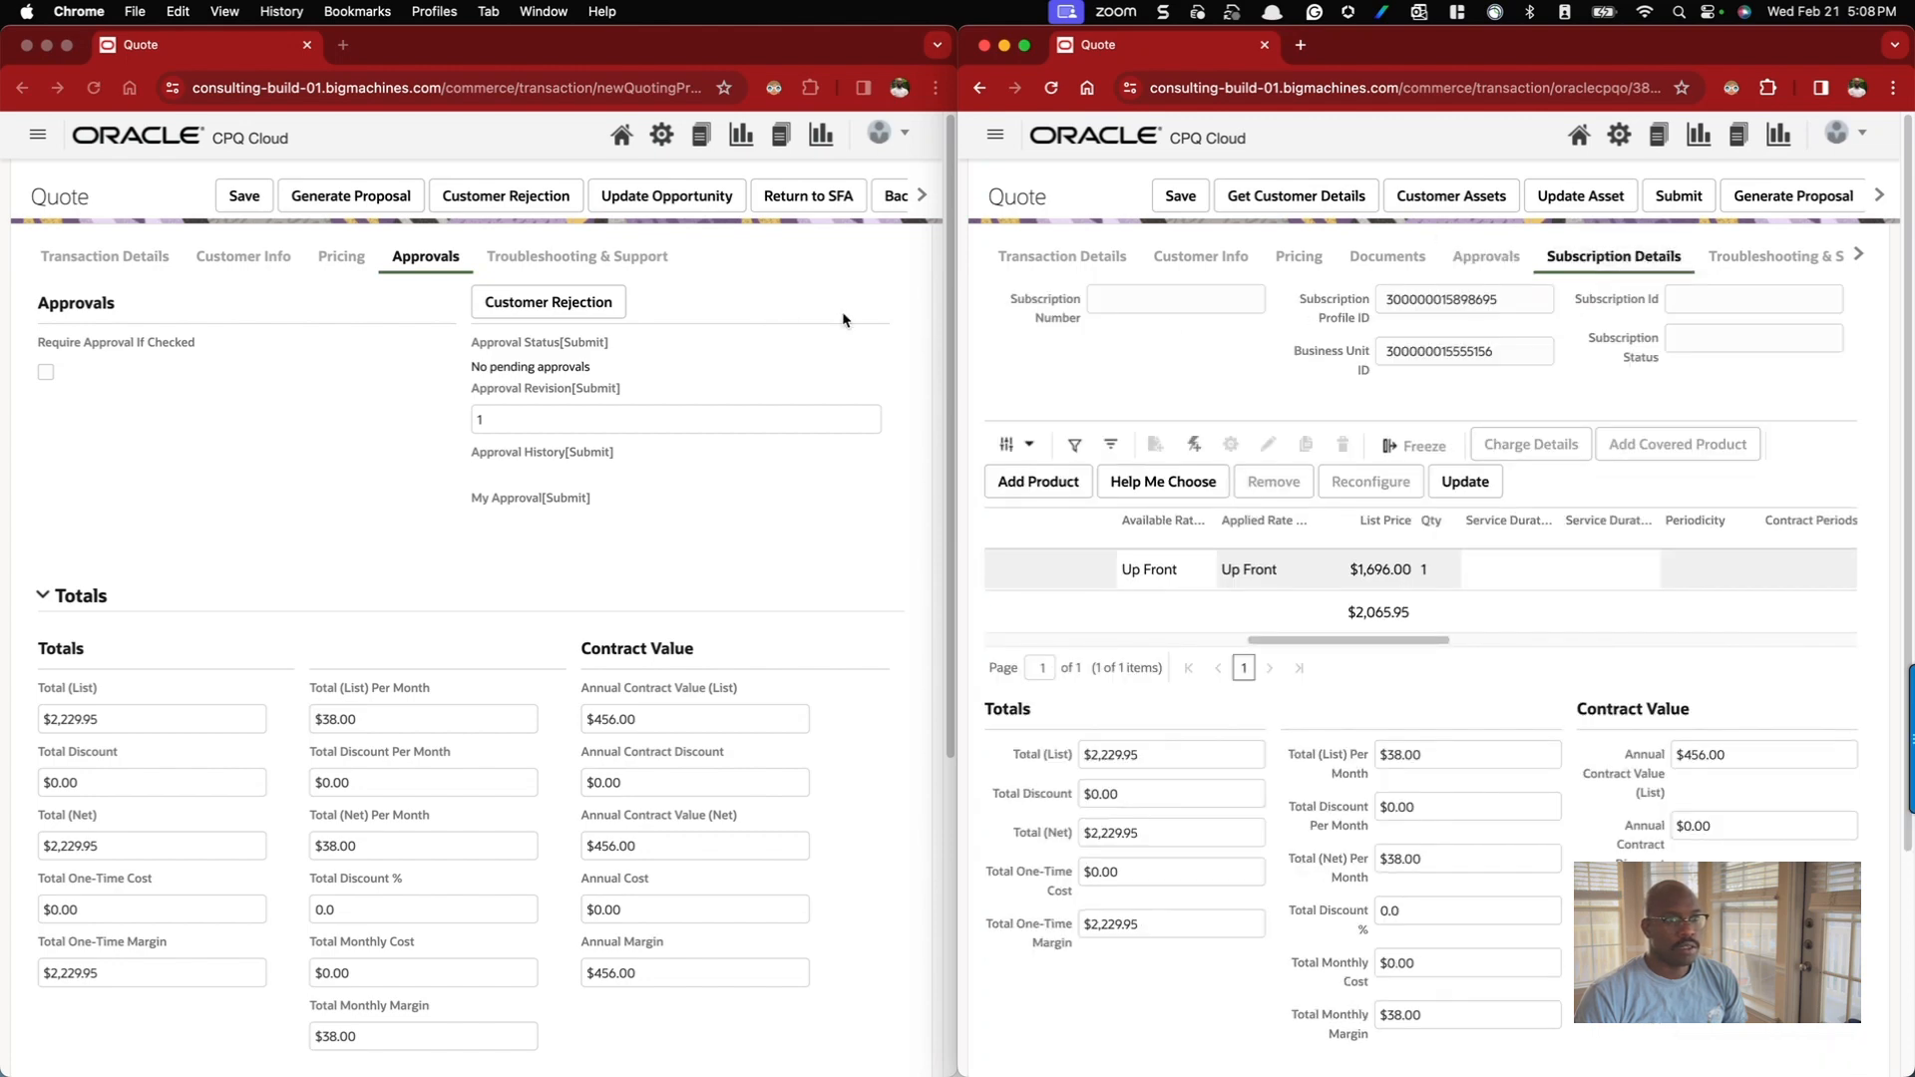
{"action": "left_click", "coordinate": [1740, 261]}
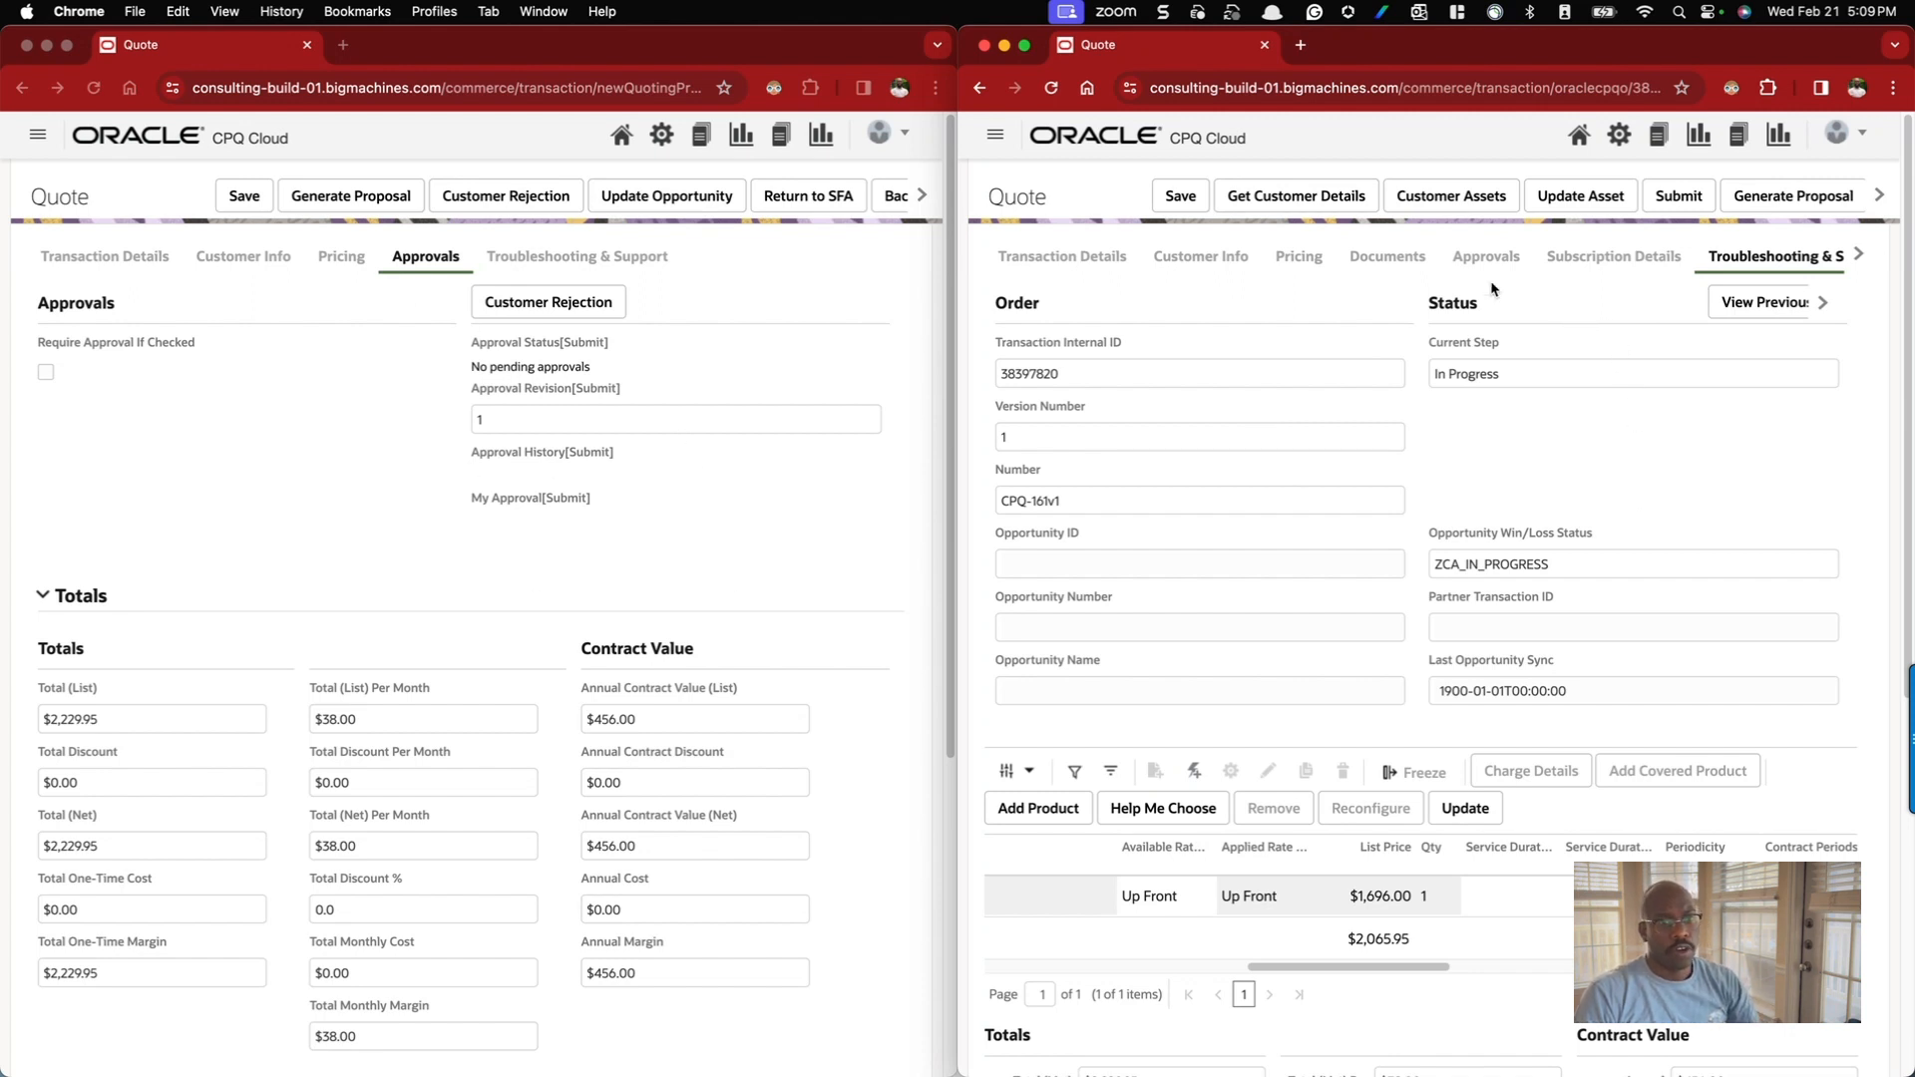
- Review the Standard Quote Process quote's transaction details, including Requested Periods, Hide Option Classes, Market and Give away
{"action": "left_click", "coordinate": [1066, 258]}
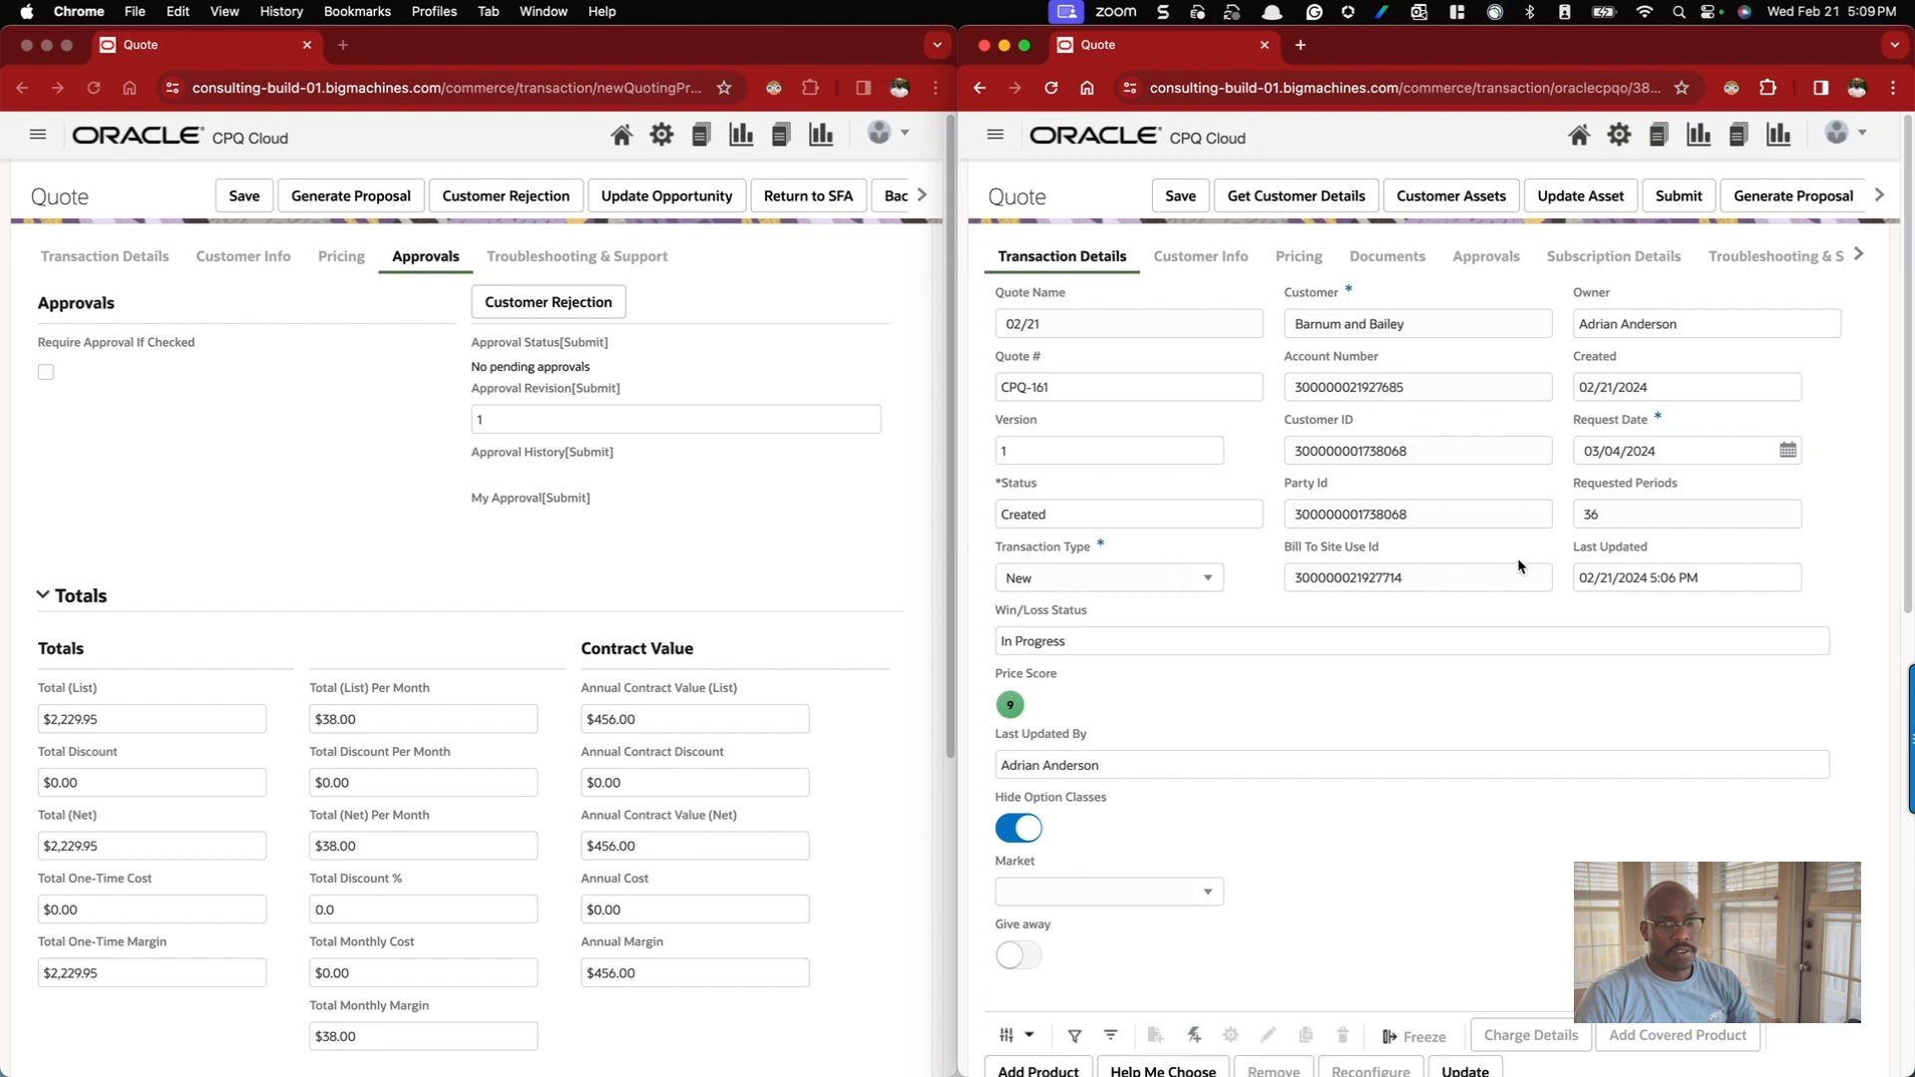
{"action": "double_click", "coordinate": [1619, 484]}
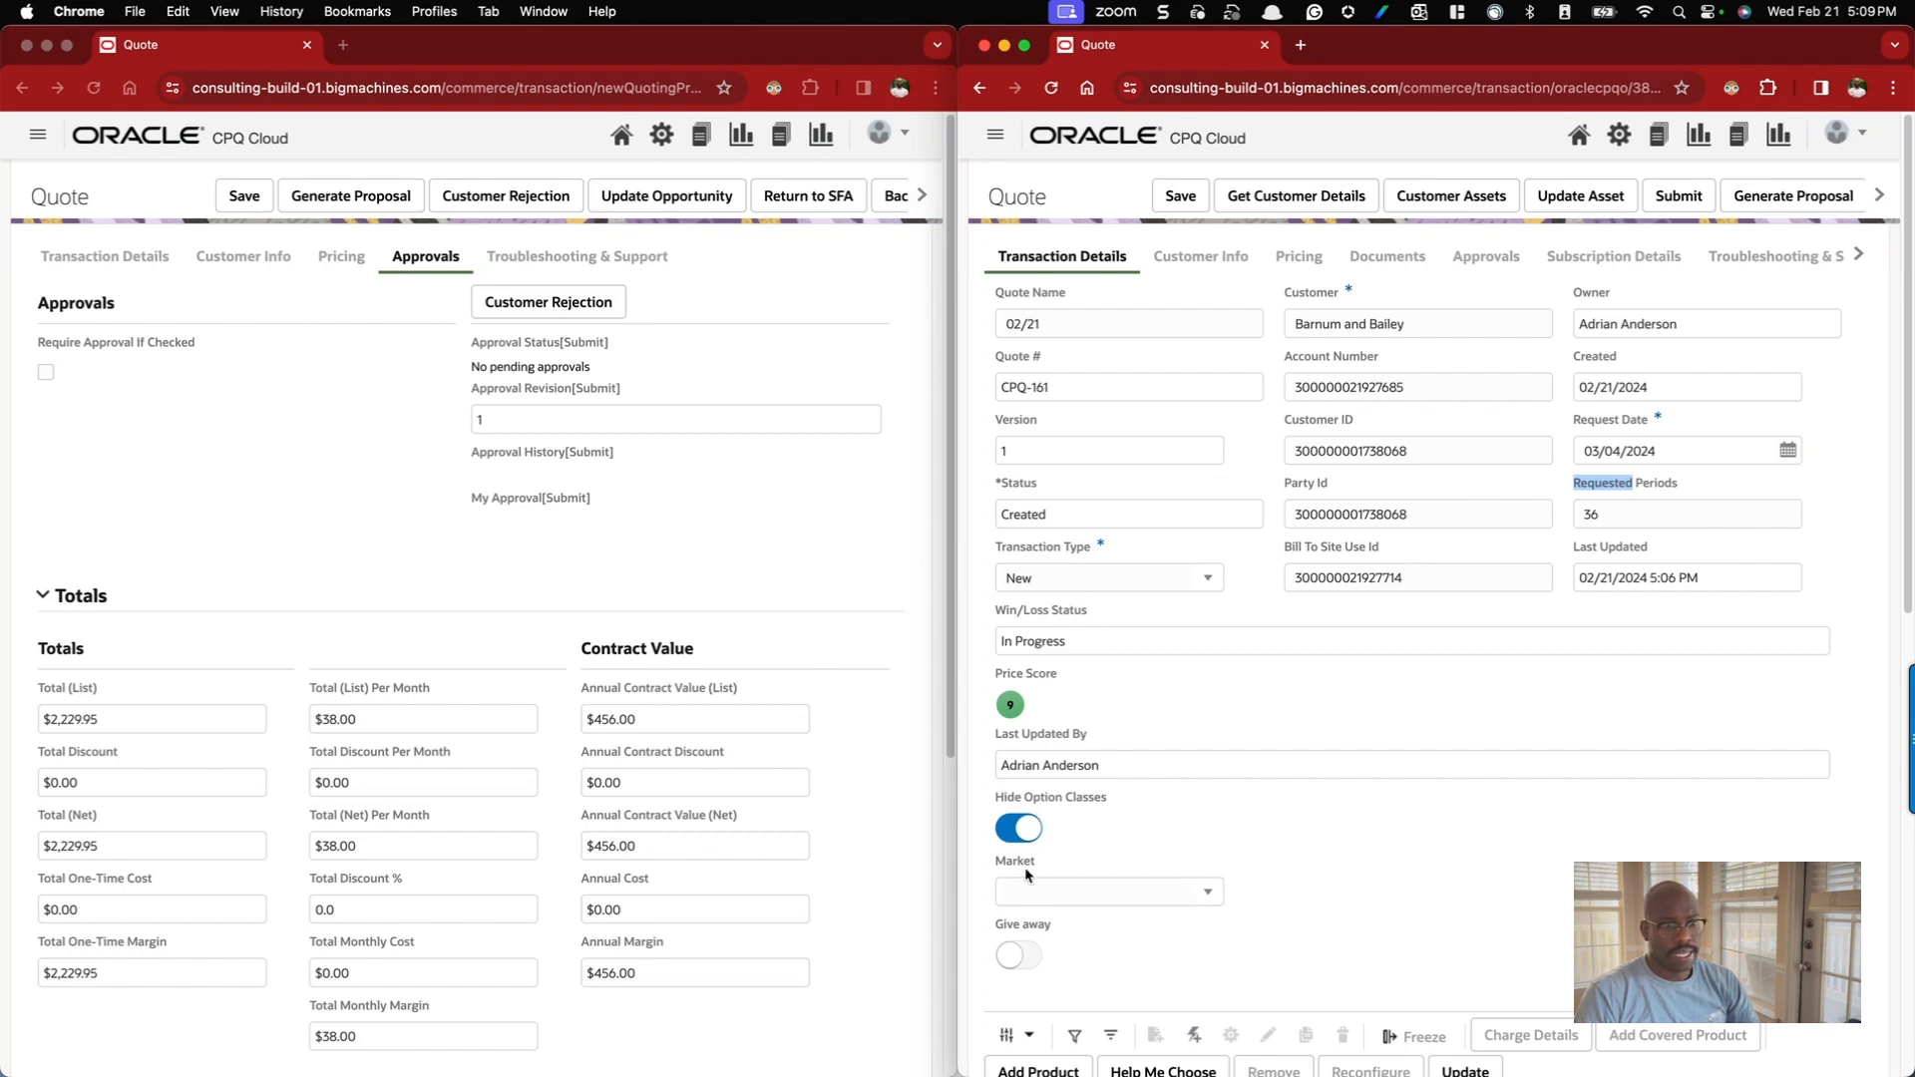
{"action": "scroll", "coordinate": [1391, 583], "scroll_direction": "down", "scroll_amount": 3}
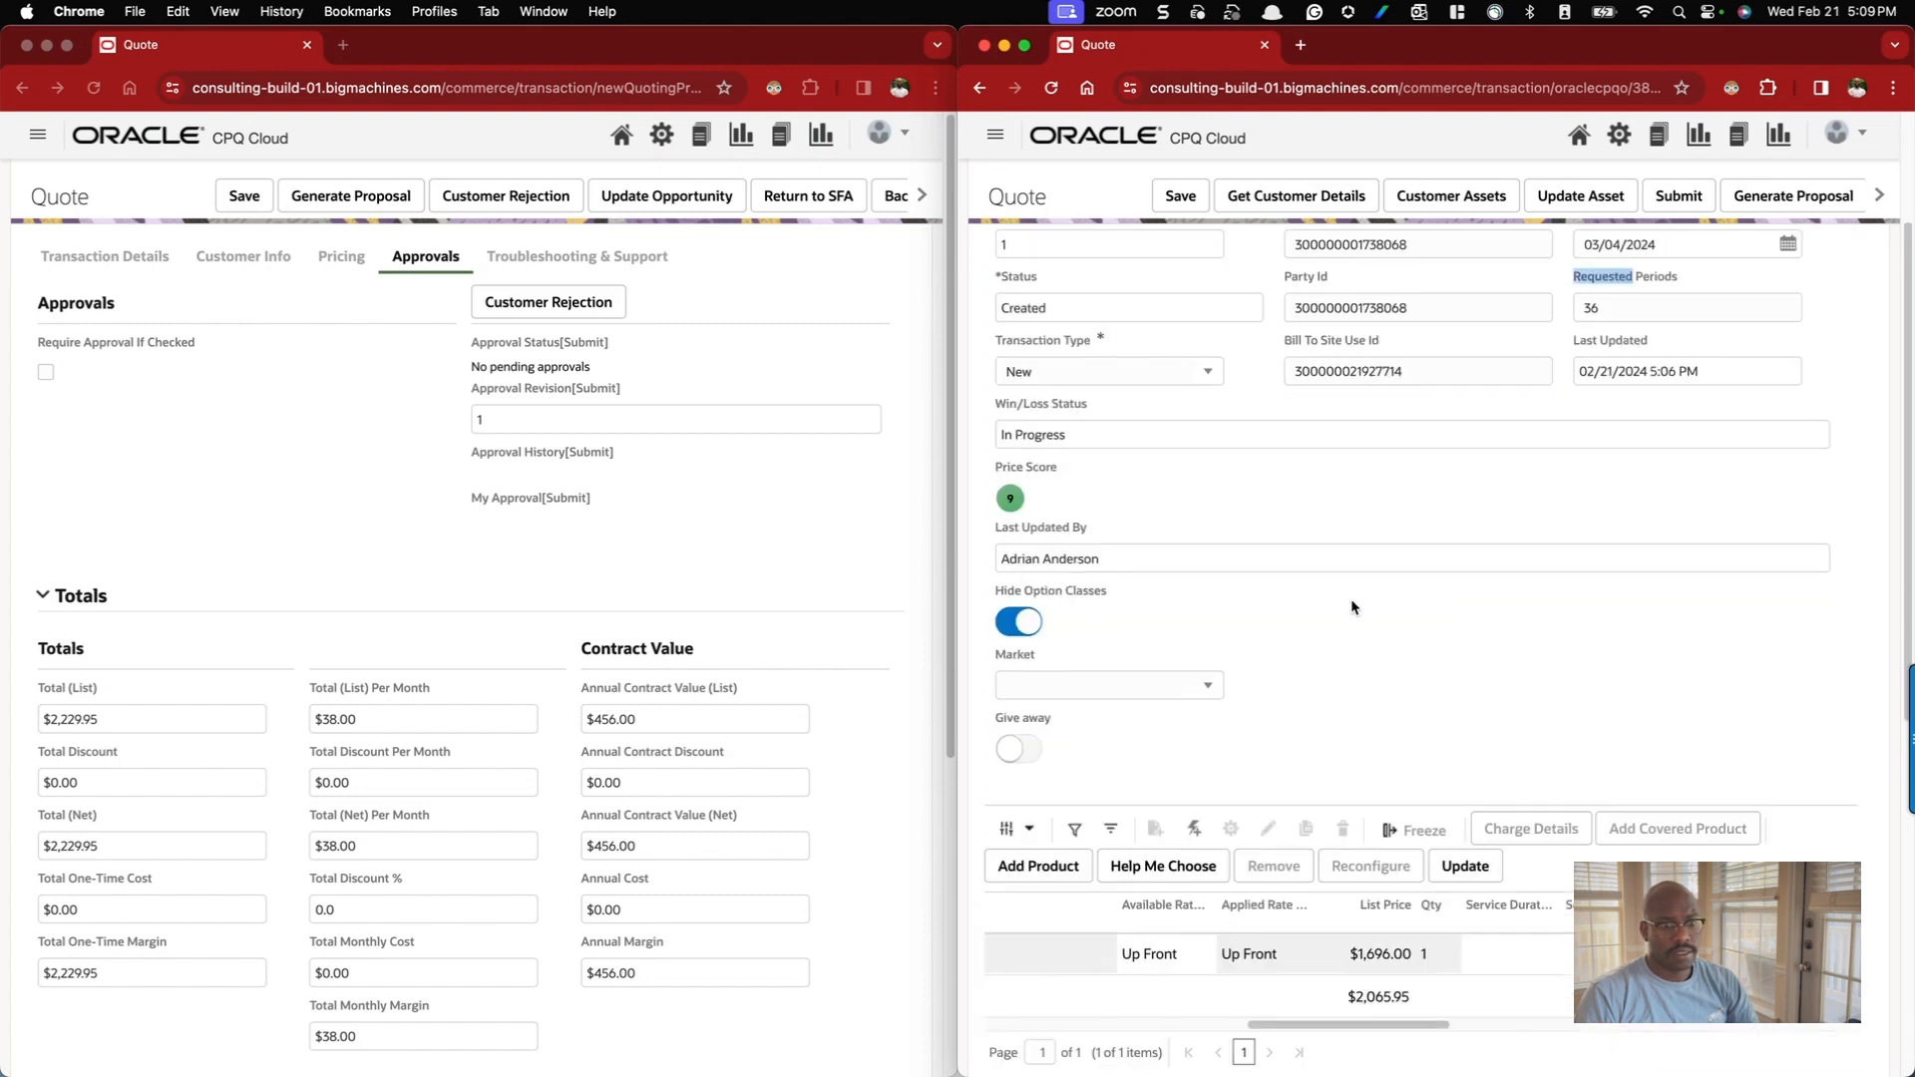
{"action": "scroll", "coordinate": [1350, 598], "scroll_direction": "up", "scroll_amount": 3}
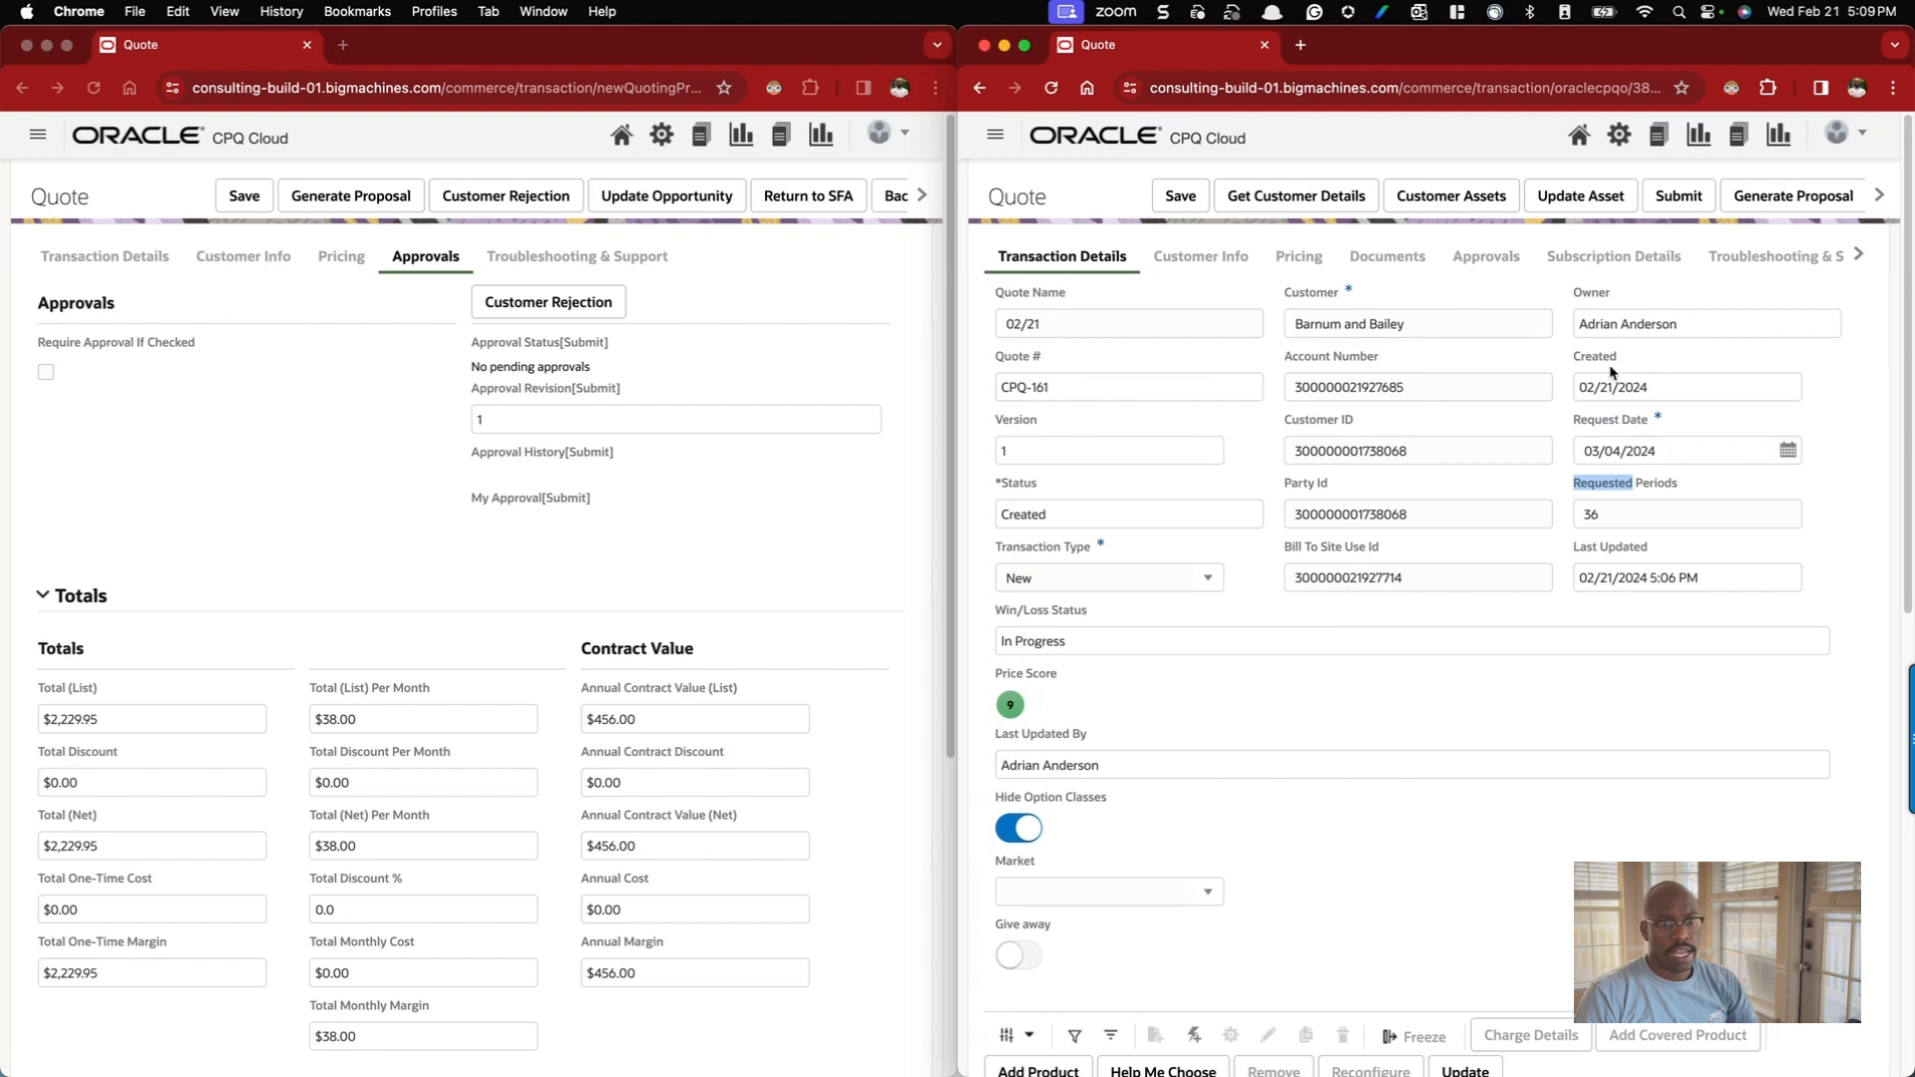
{"action": "scroll", "coordinate": [1142, 621], "scroll_direction": "down", "scroll_amount": 3}
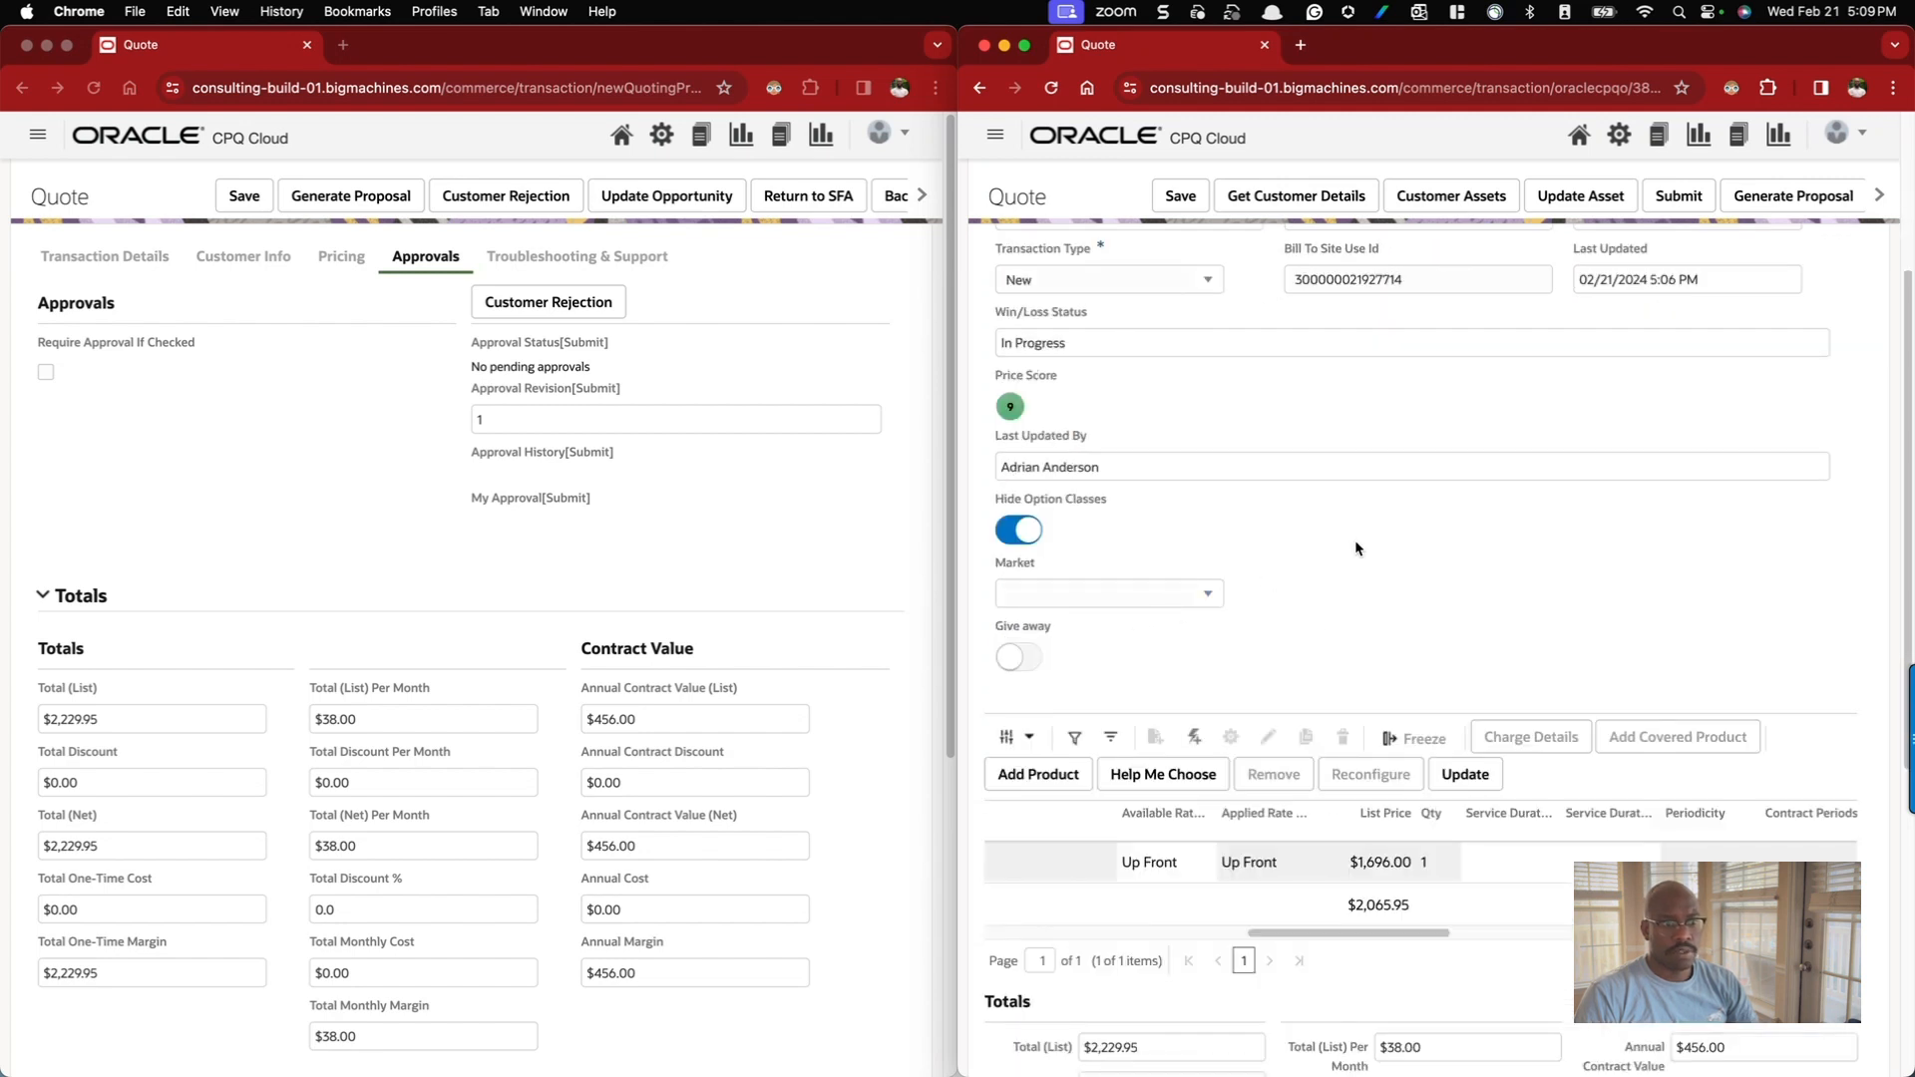
{"action": "scroll", "coordinate": [1390, 529], "scroll_direction": "down", "scroll_amount": 1}
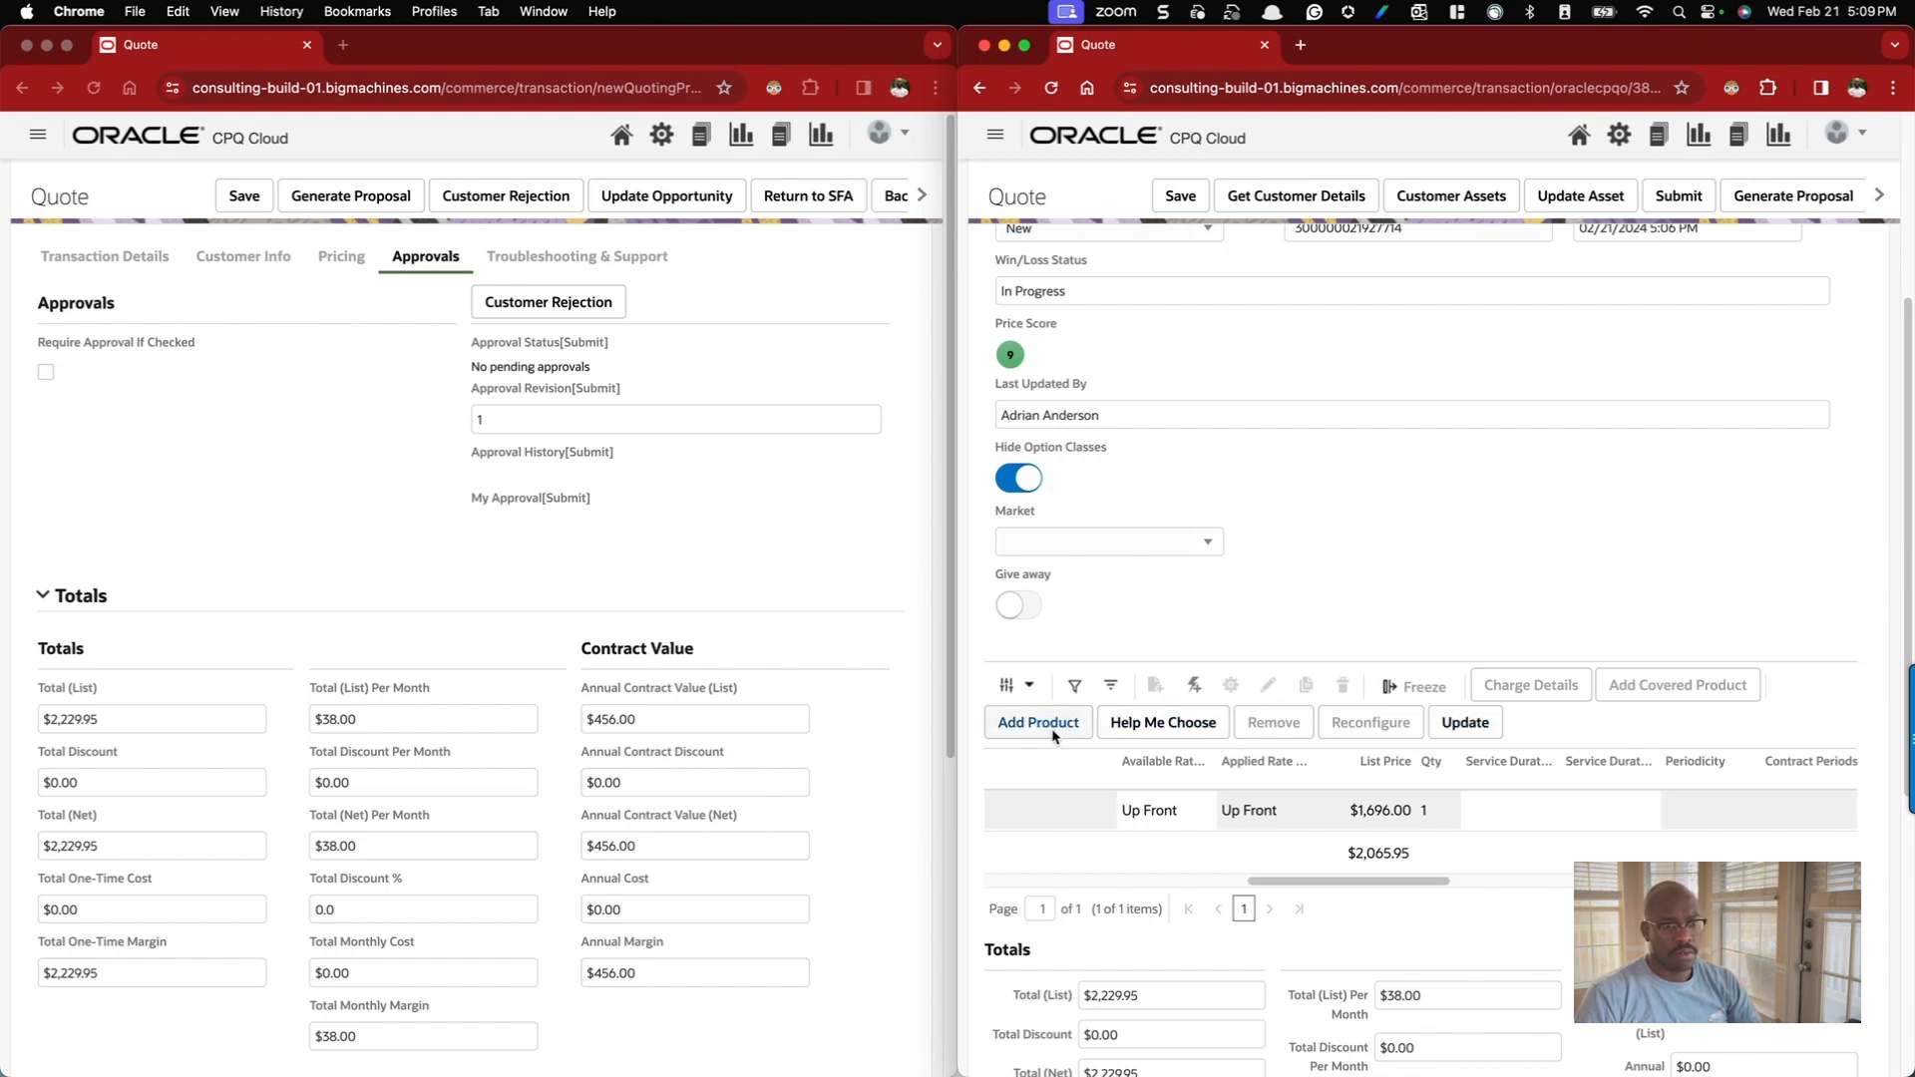
- Examine the contract, fulfillment, subscription and asset columns of the Ultra Server X7 line in the Standard Quote Process quote
{"action": "left_click_drag", "start_coordinate": [1295, 883], "coordinate": [1699, 884]}
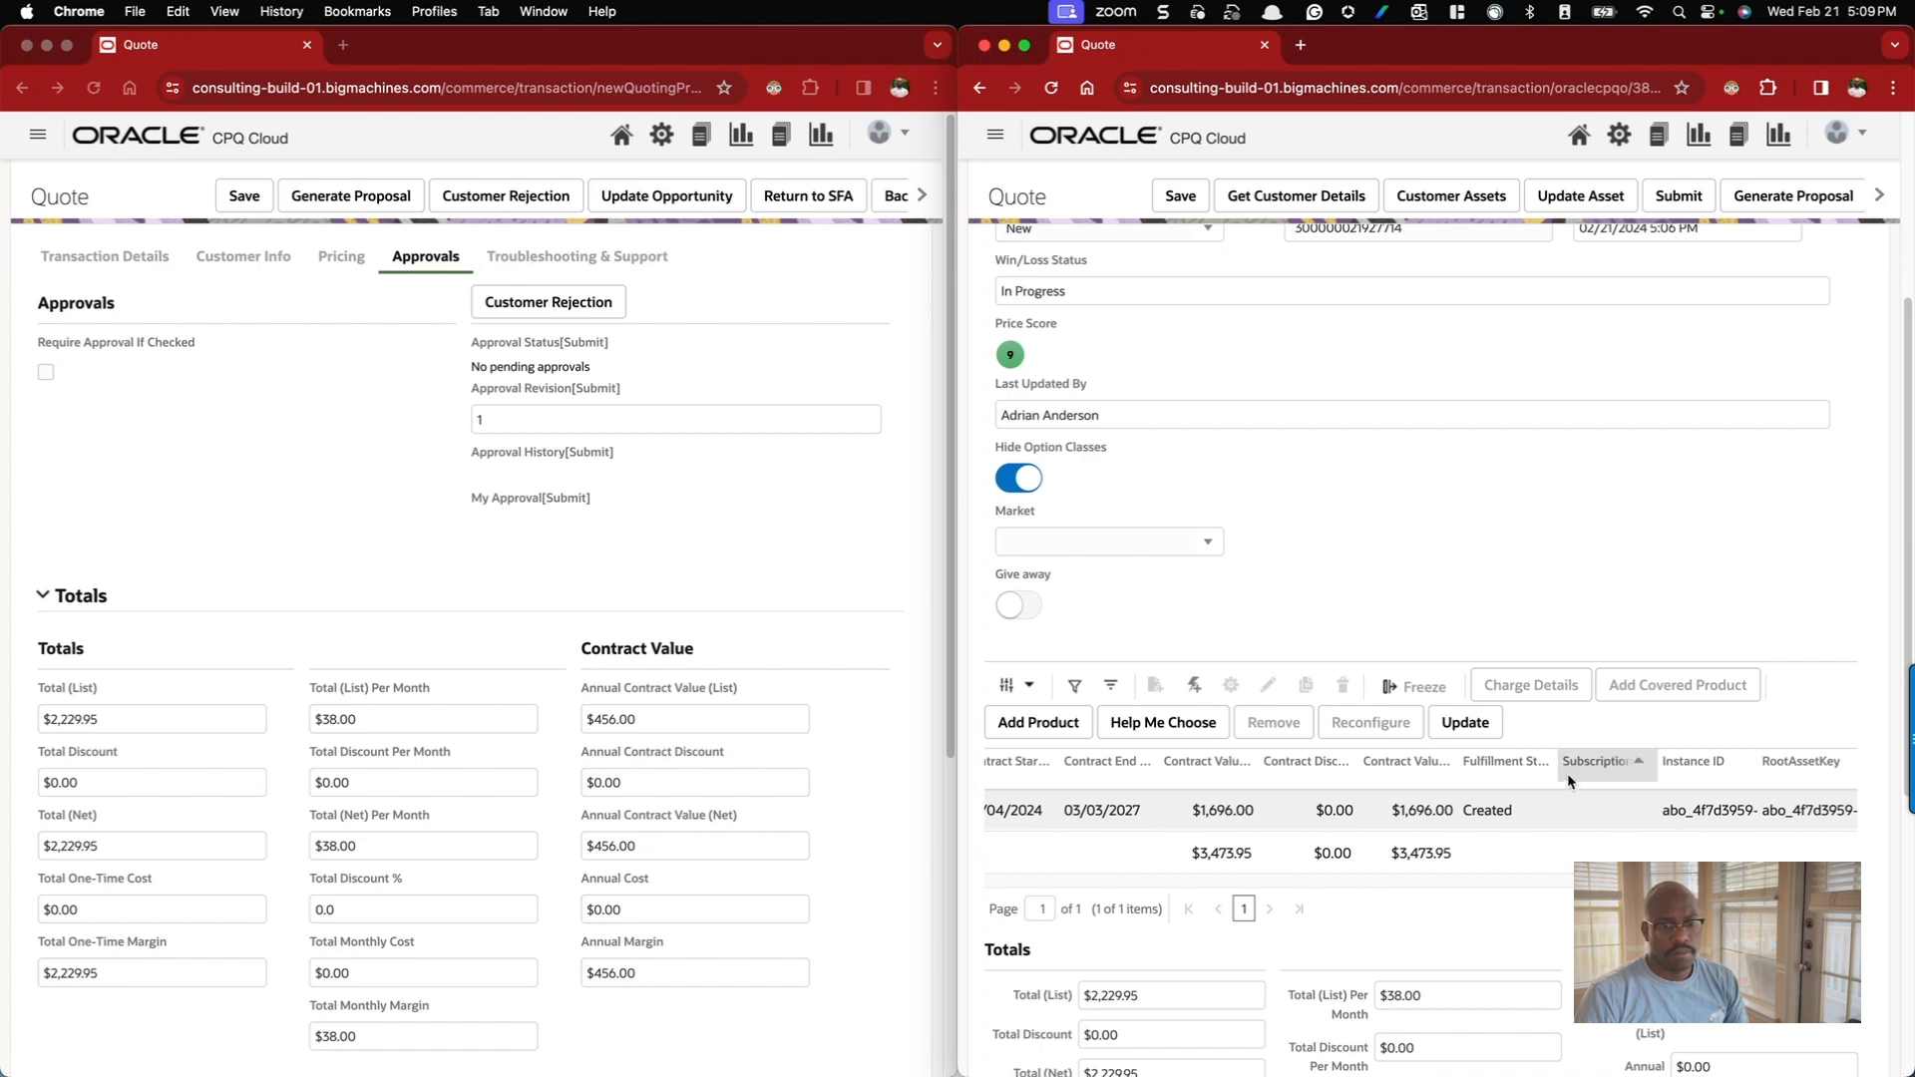
{"action": "scroll", "coordinate": [1163, 858], "scroll_direction": "left", "scroll_amount": 10}
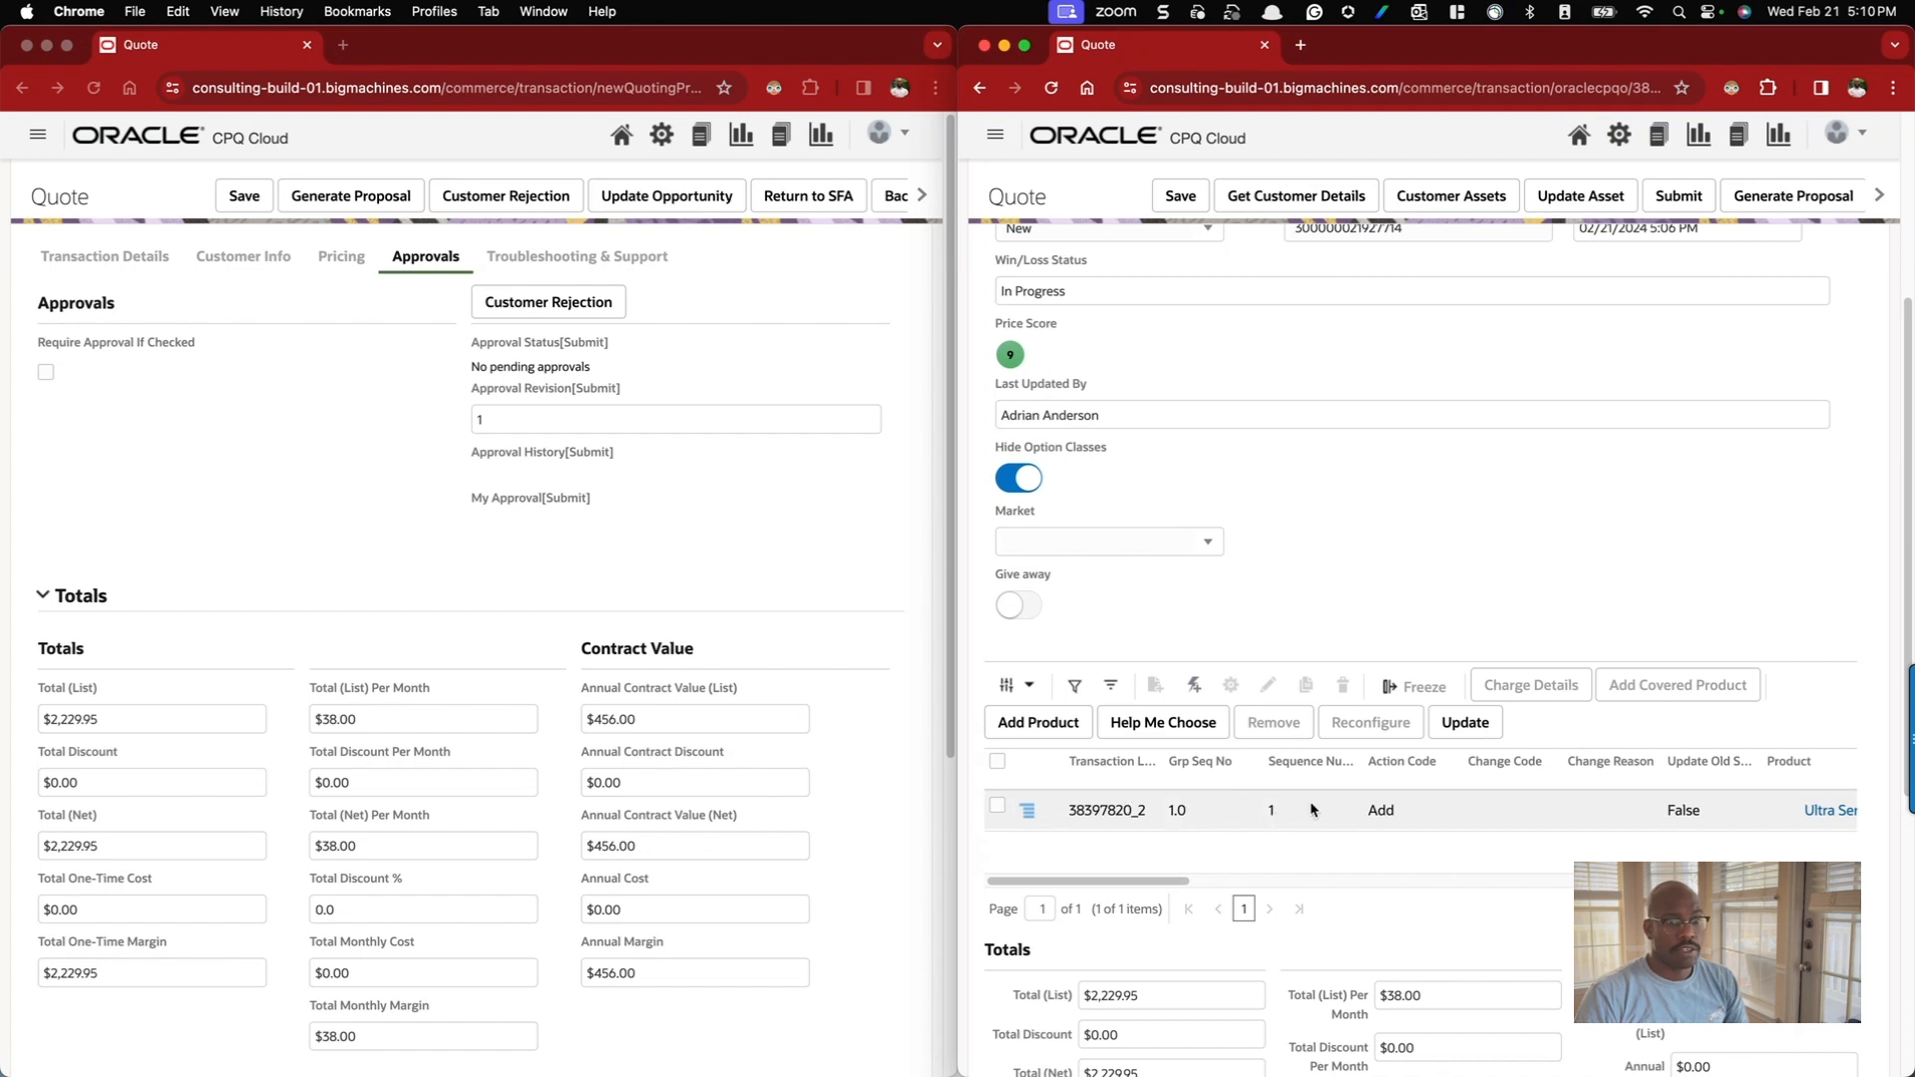
{"action": "scroll", "coordinate": [1562, 803], "scroll_direction": "right", "scroll_amount": 3}
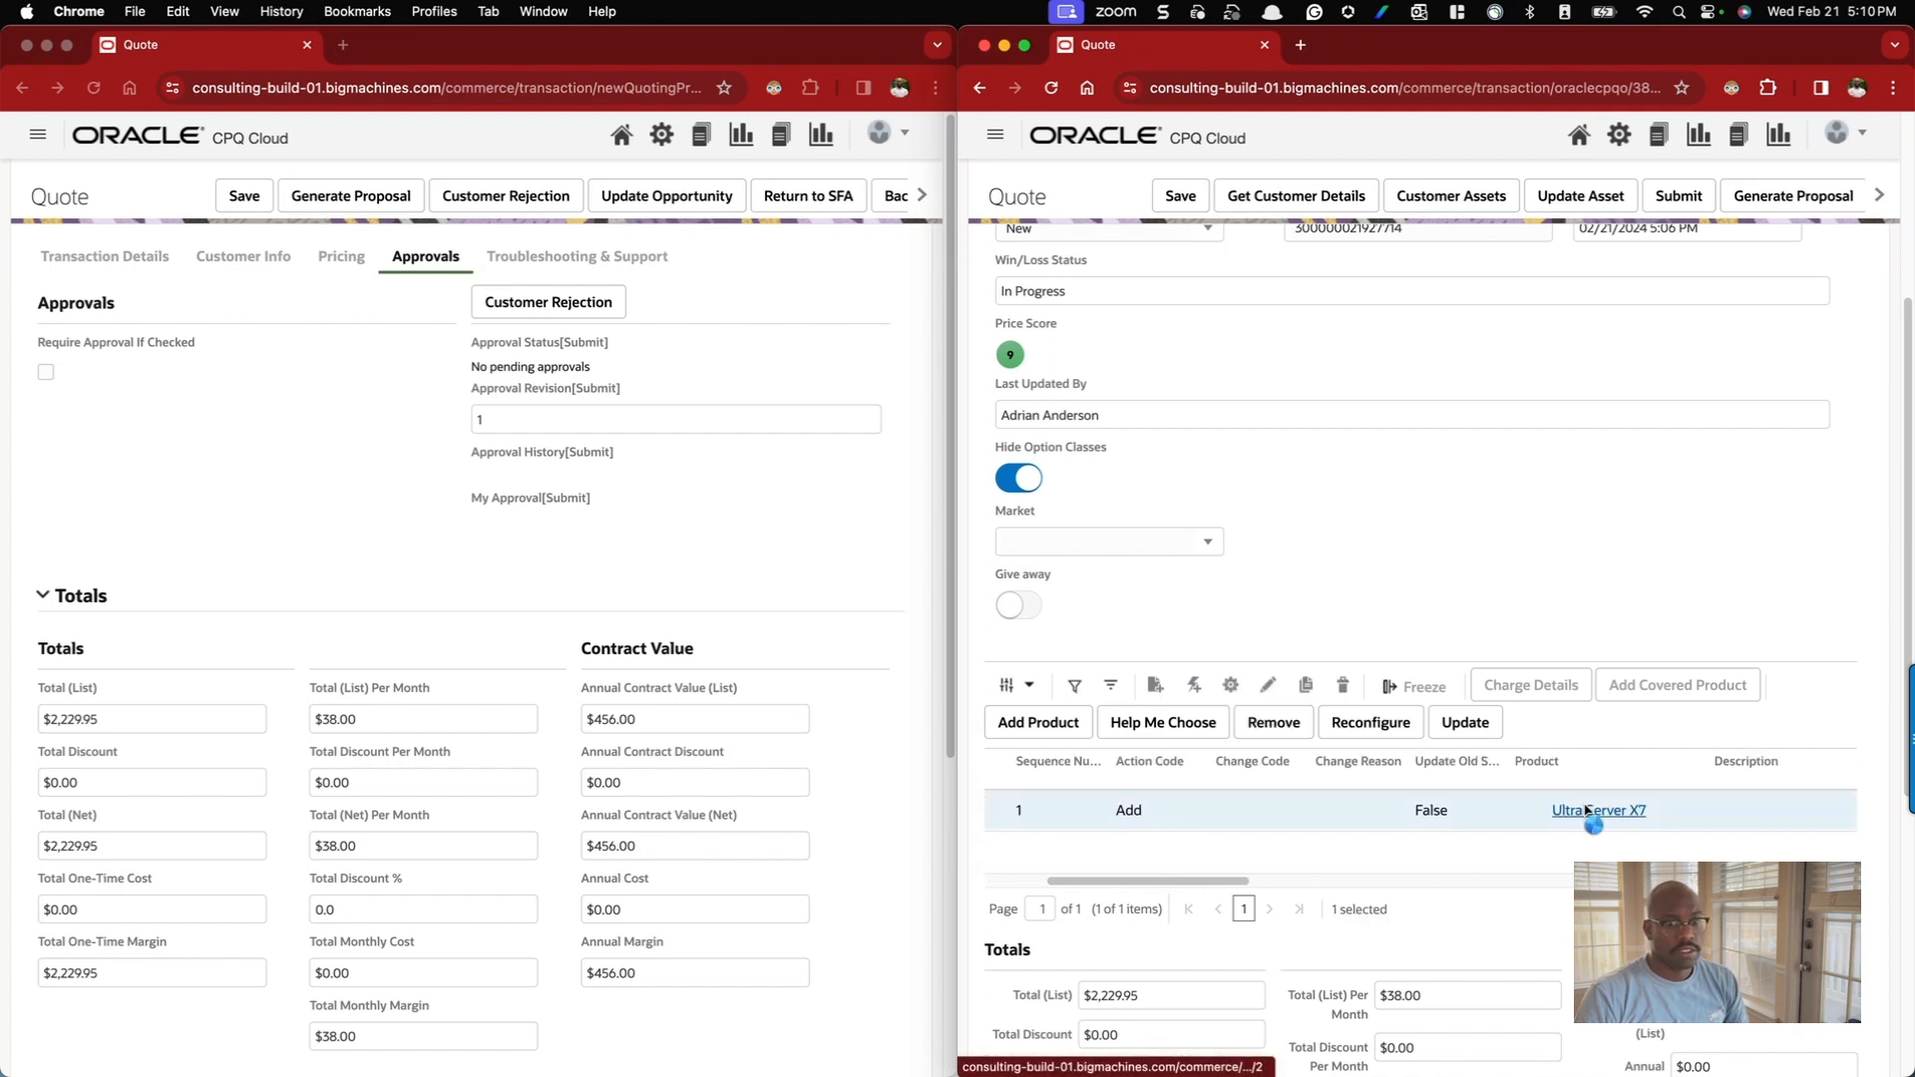
- Open the Ultra Server X7 line details in both quotes and enlarge the Standard Quote Process line's Calculation Information box
{"action": "left_click", "coordinate": [1587, 812]}
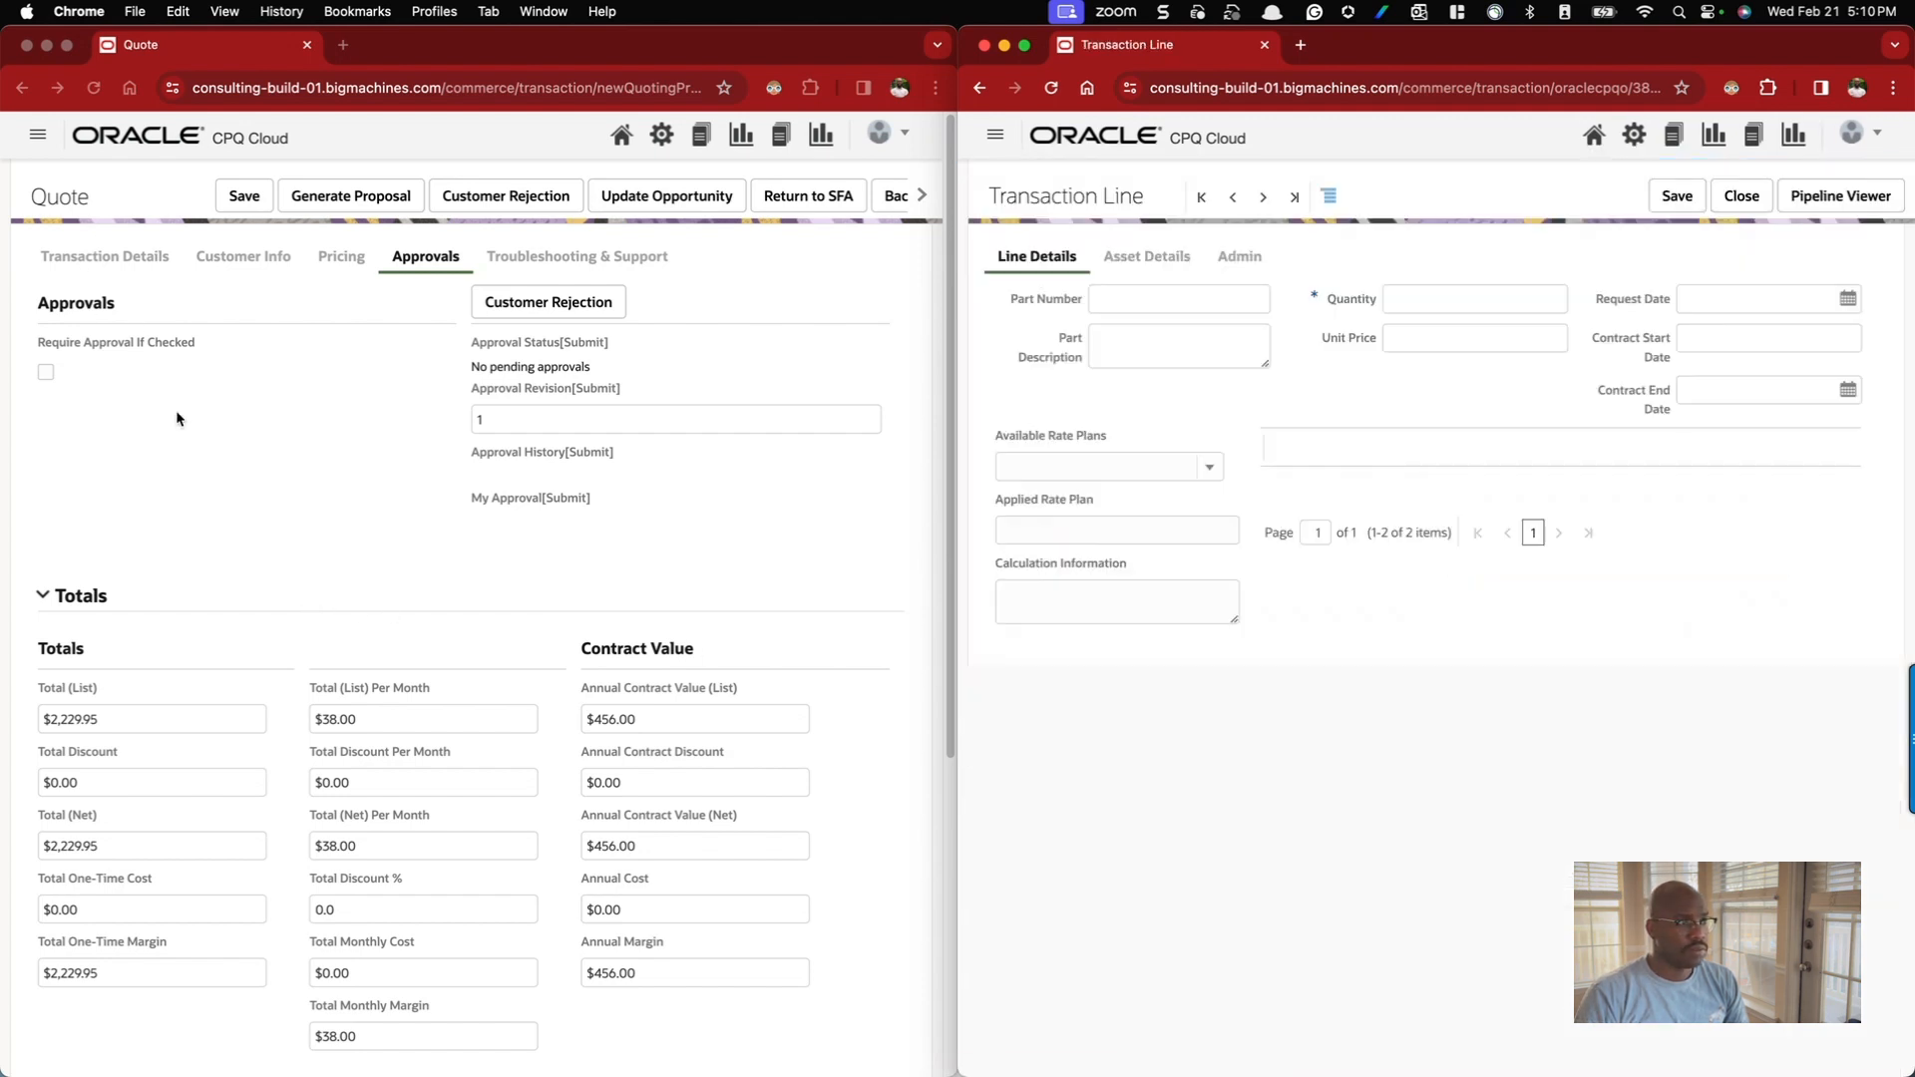
{"action": "scroll", "coordinate": [181, 435], "scroll_direction": "down", "scroll_amount": 5}
{"action": "scroll", "coordinate": [182, 435], "scroll_direction": "up", "scroll_amount": 5}
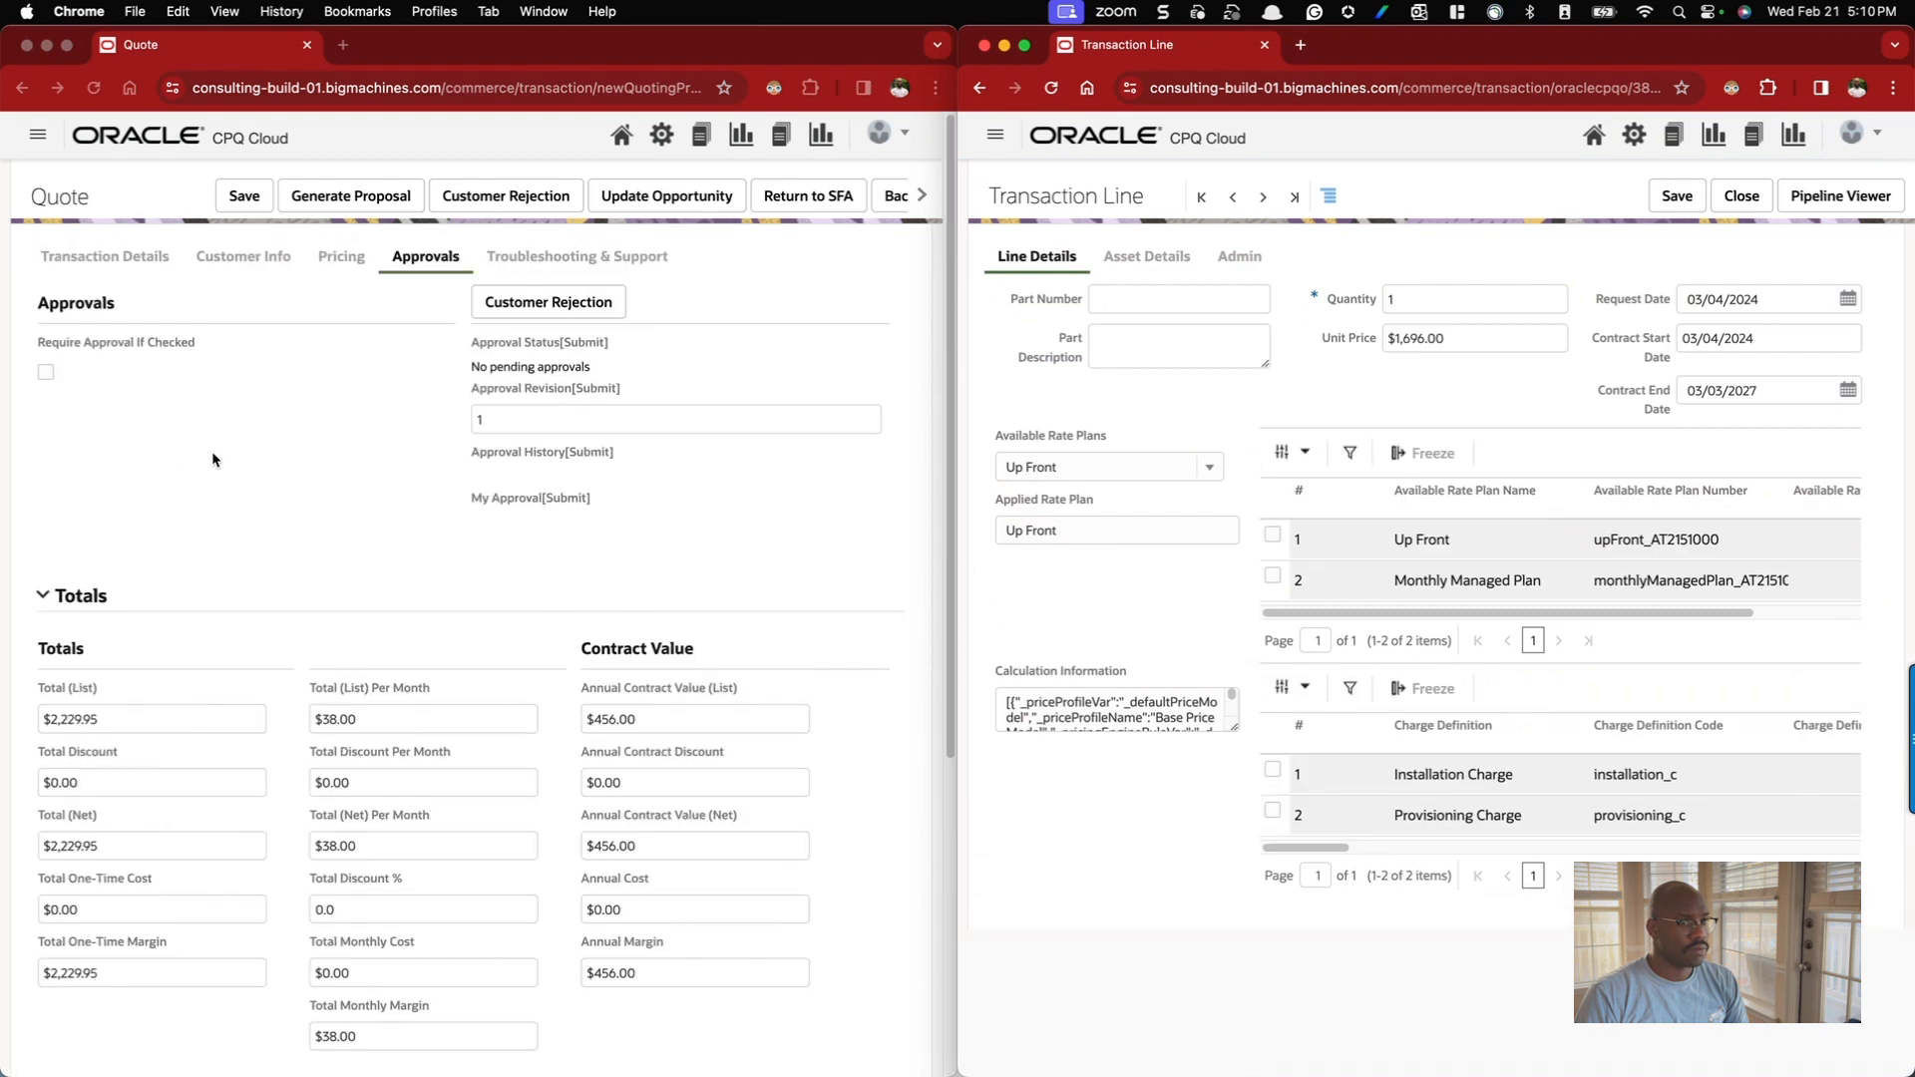
{"action": "left_click", "coordinate": [125, 259]}
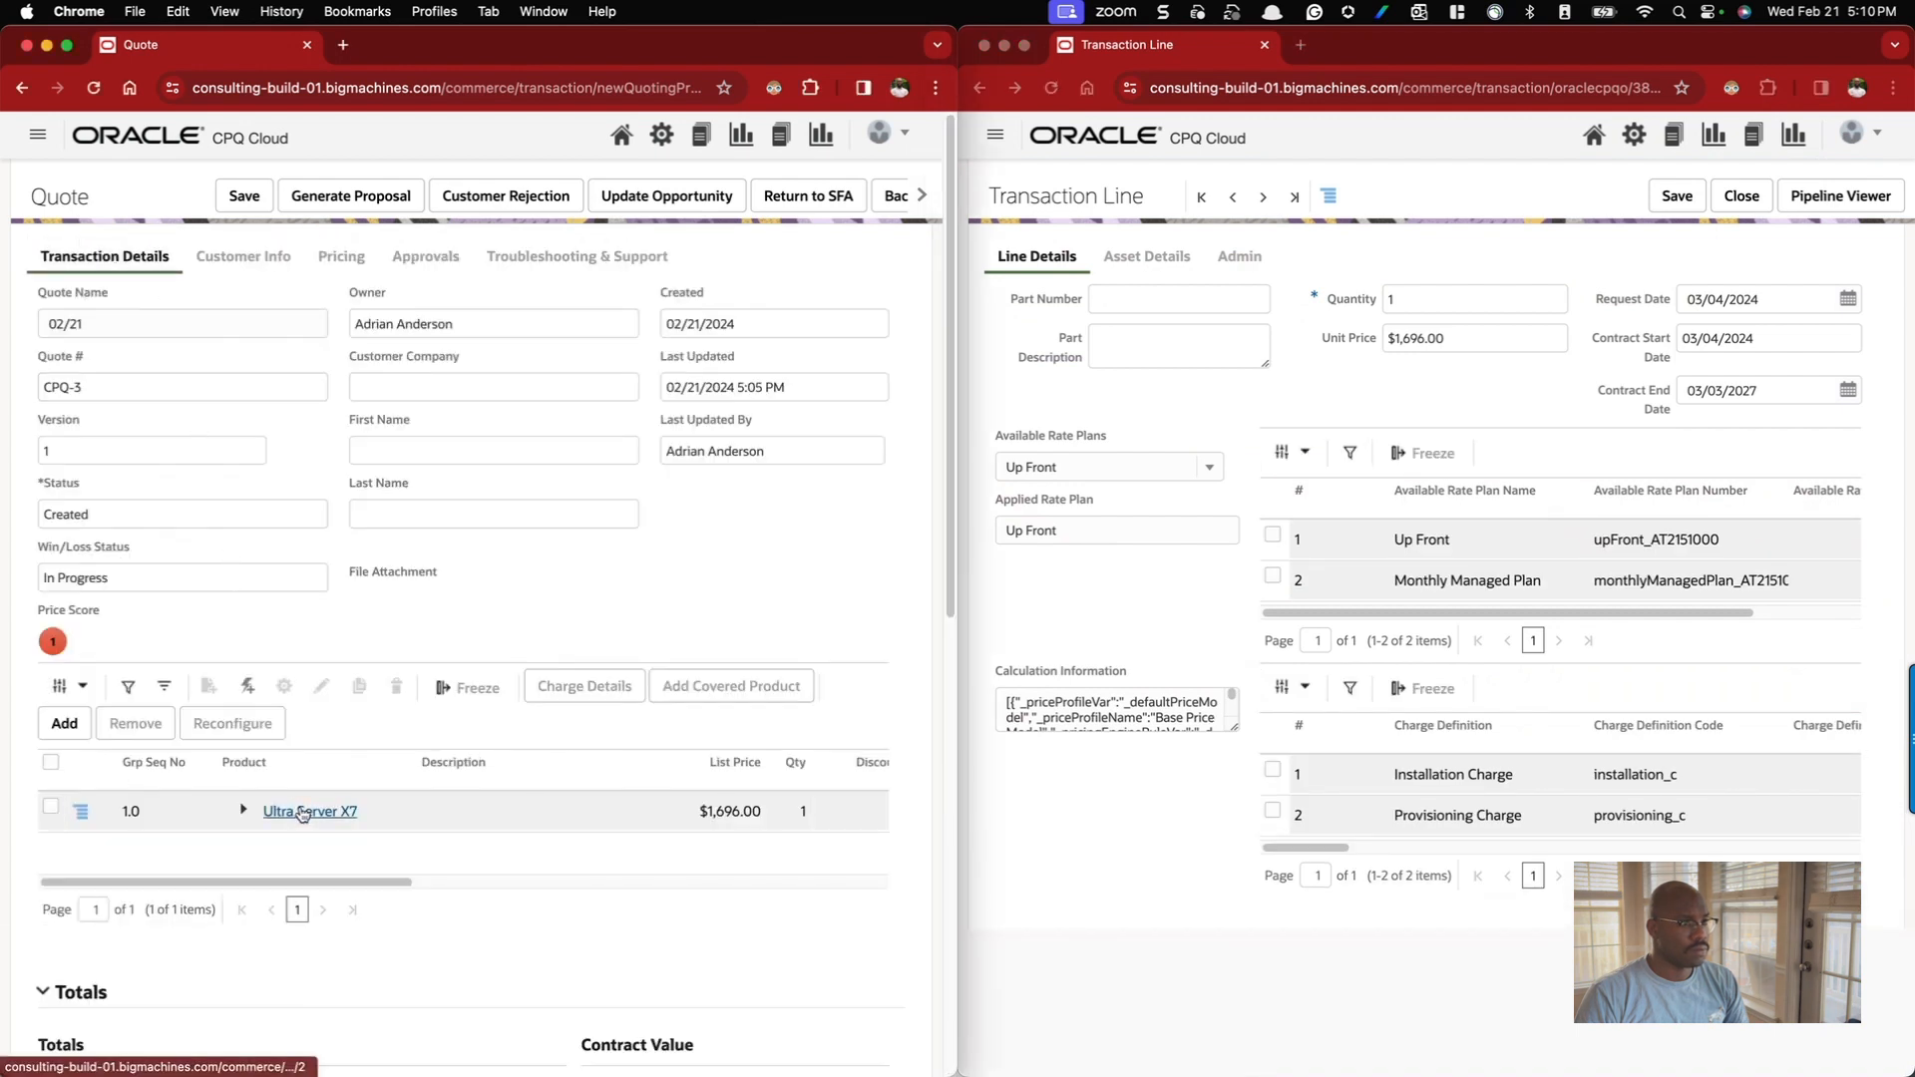
{"action": "left_click", "coordinate": [352, 811]}
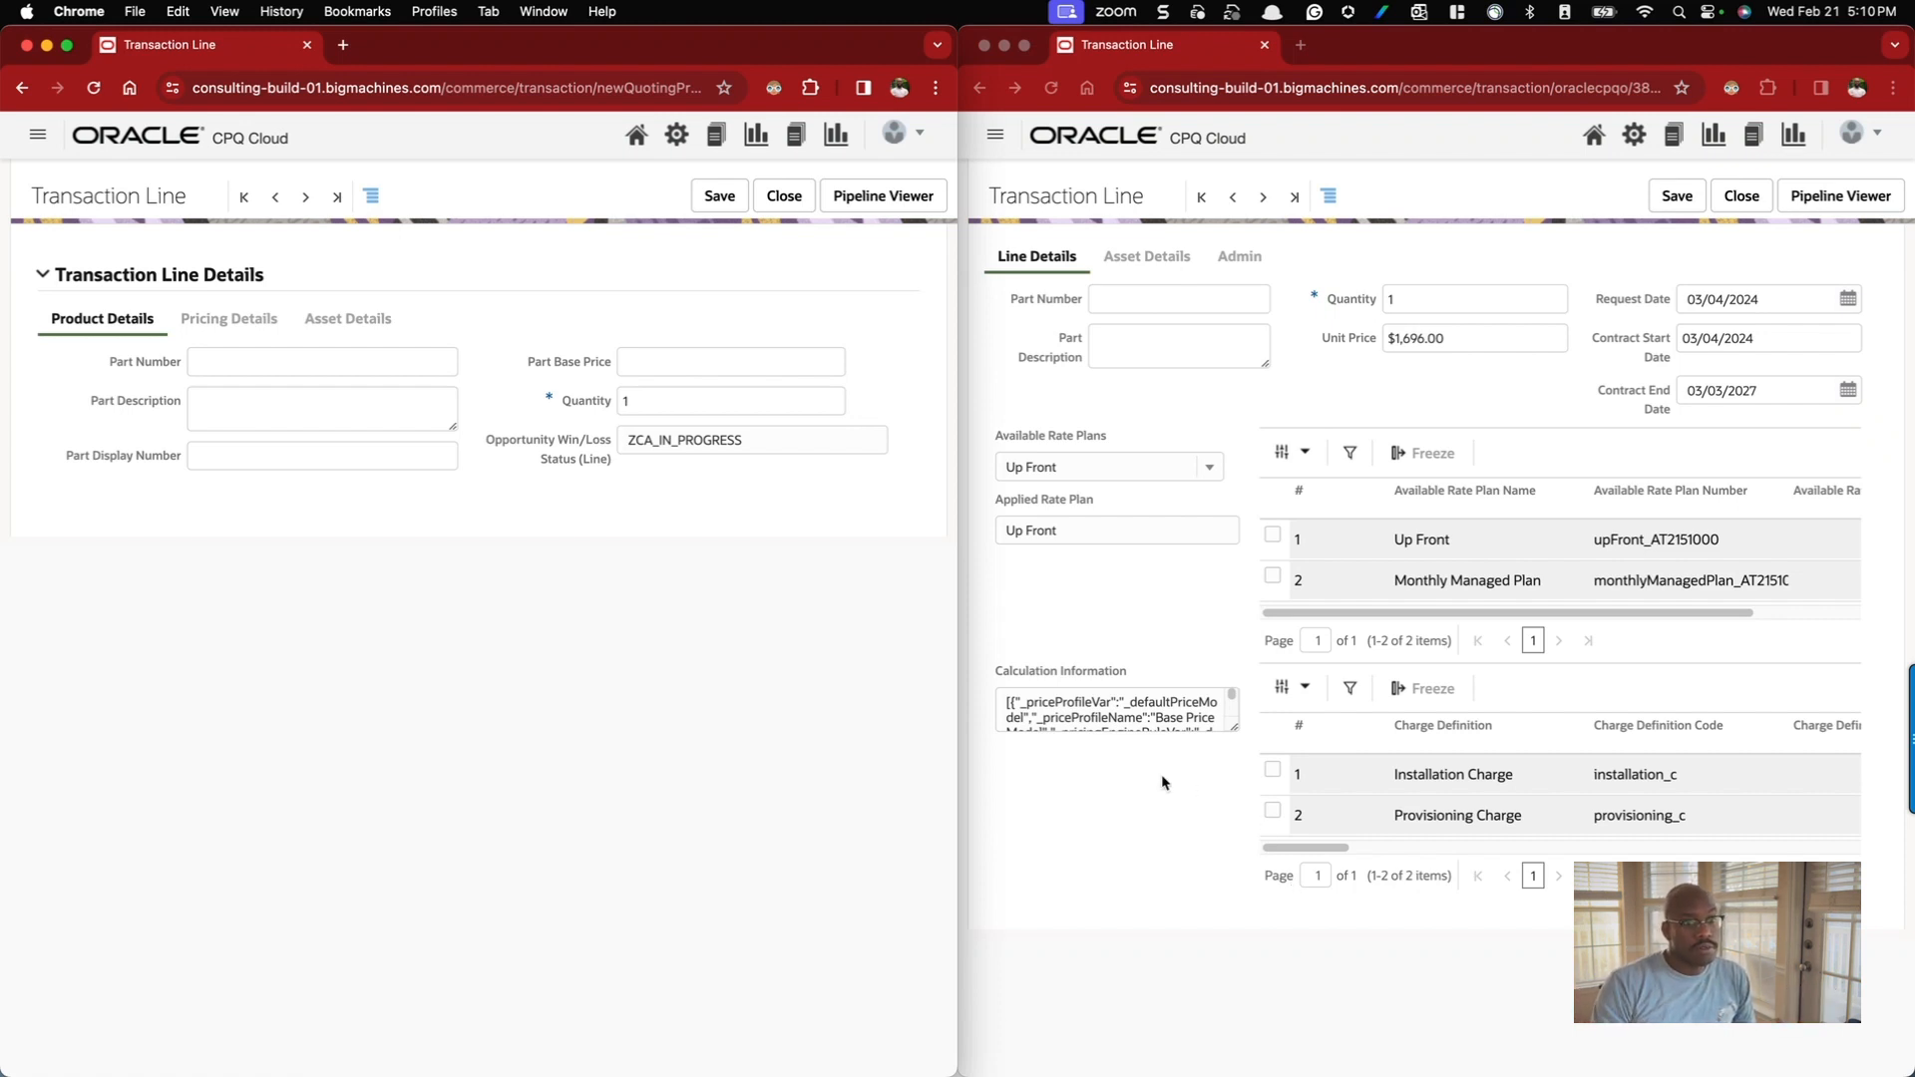
{"action": "left_click", "coordinate": [1237, 733]}
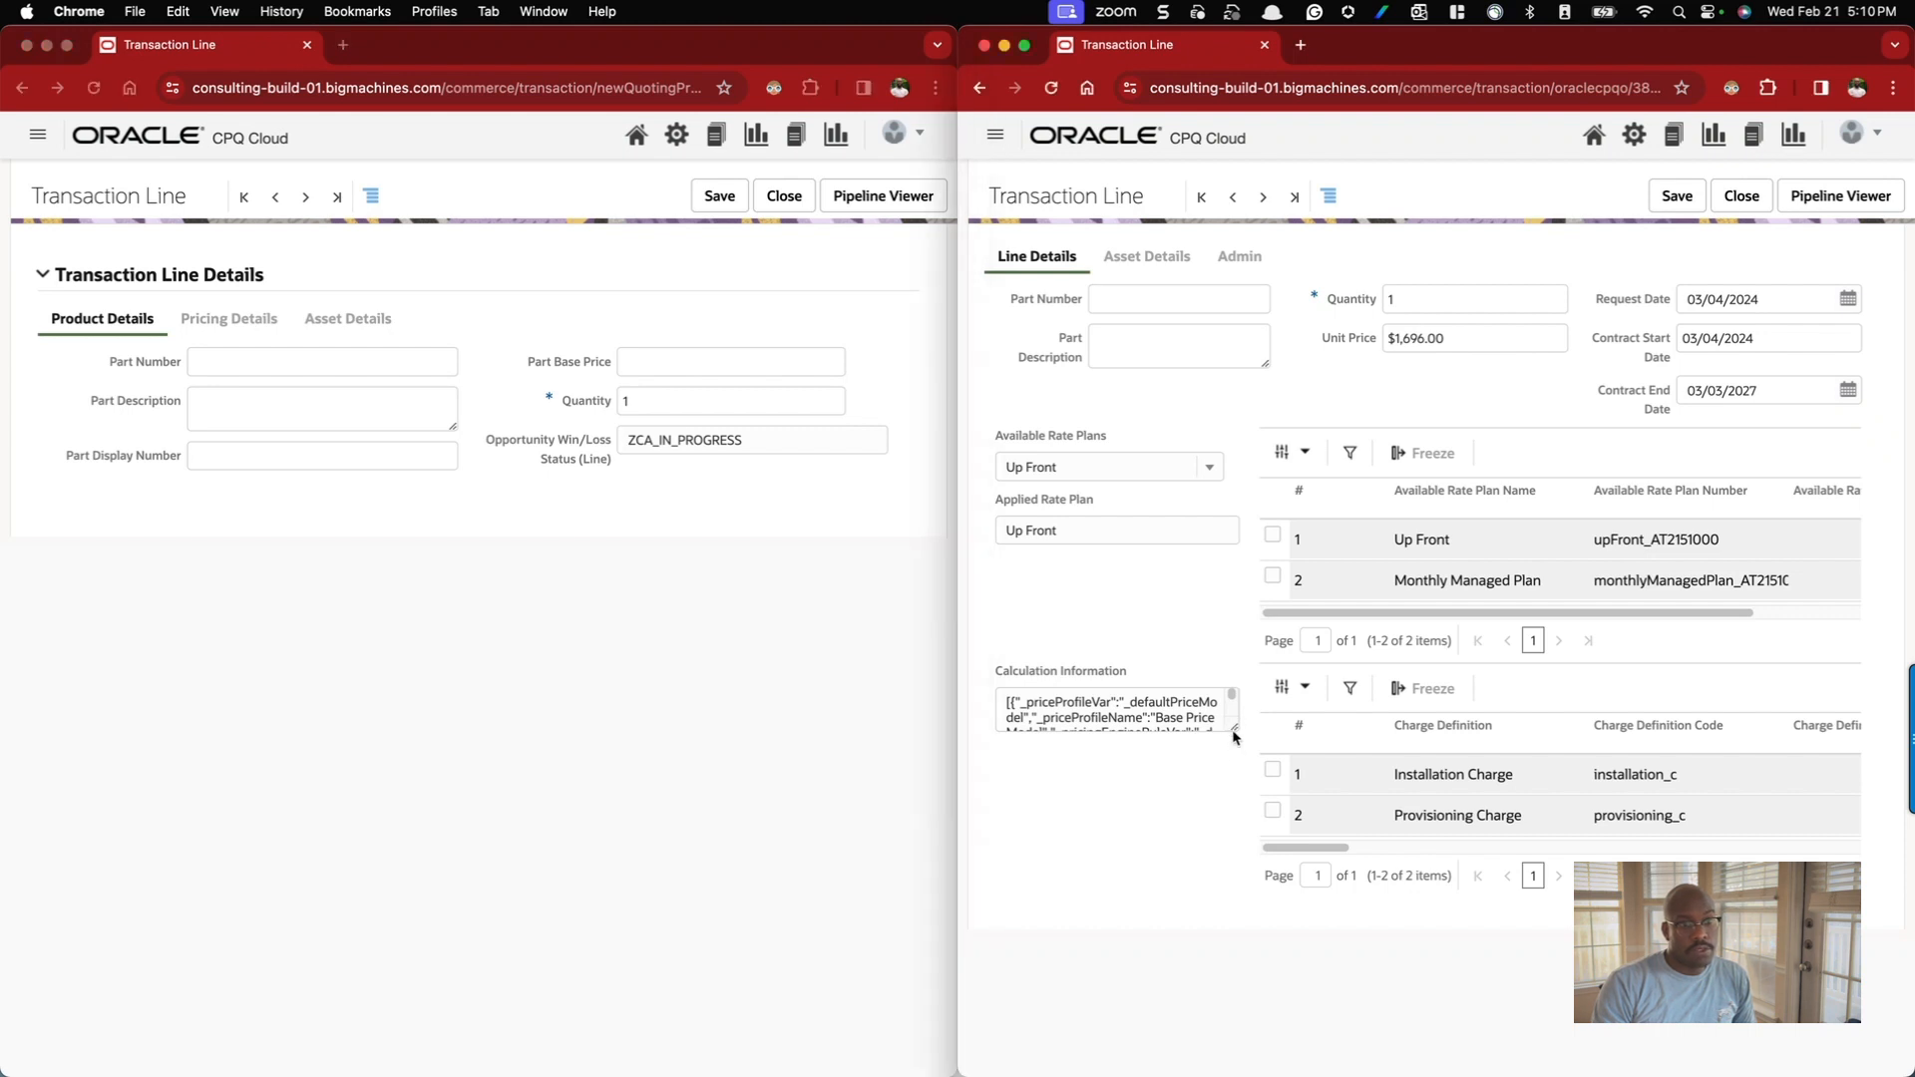
{"action": "left_click_drag", "start_coordinate": [1235, 736], "coordinate": [1229, 791]}
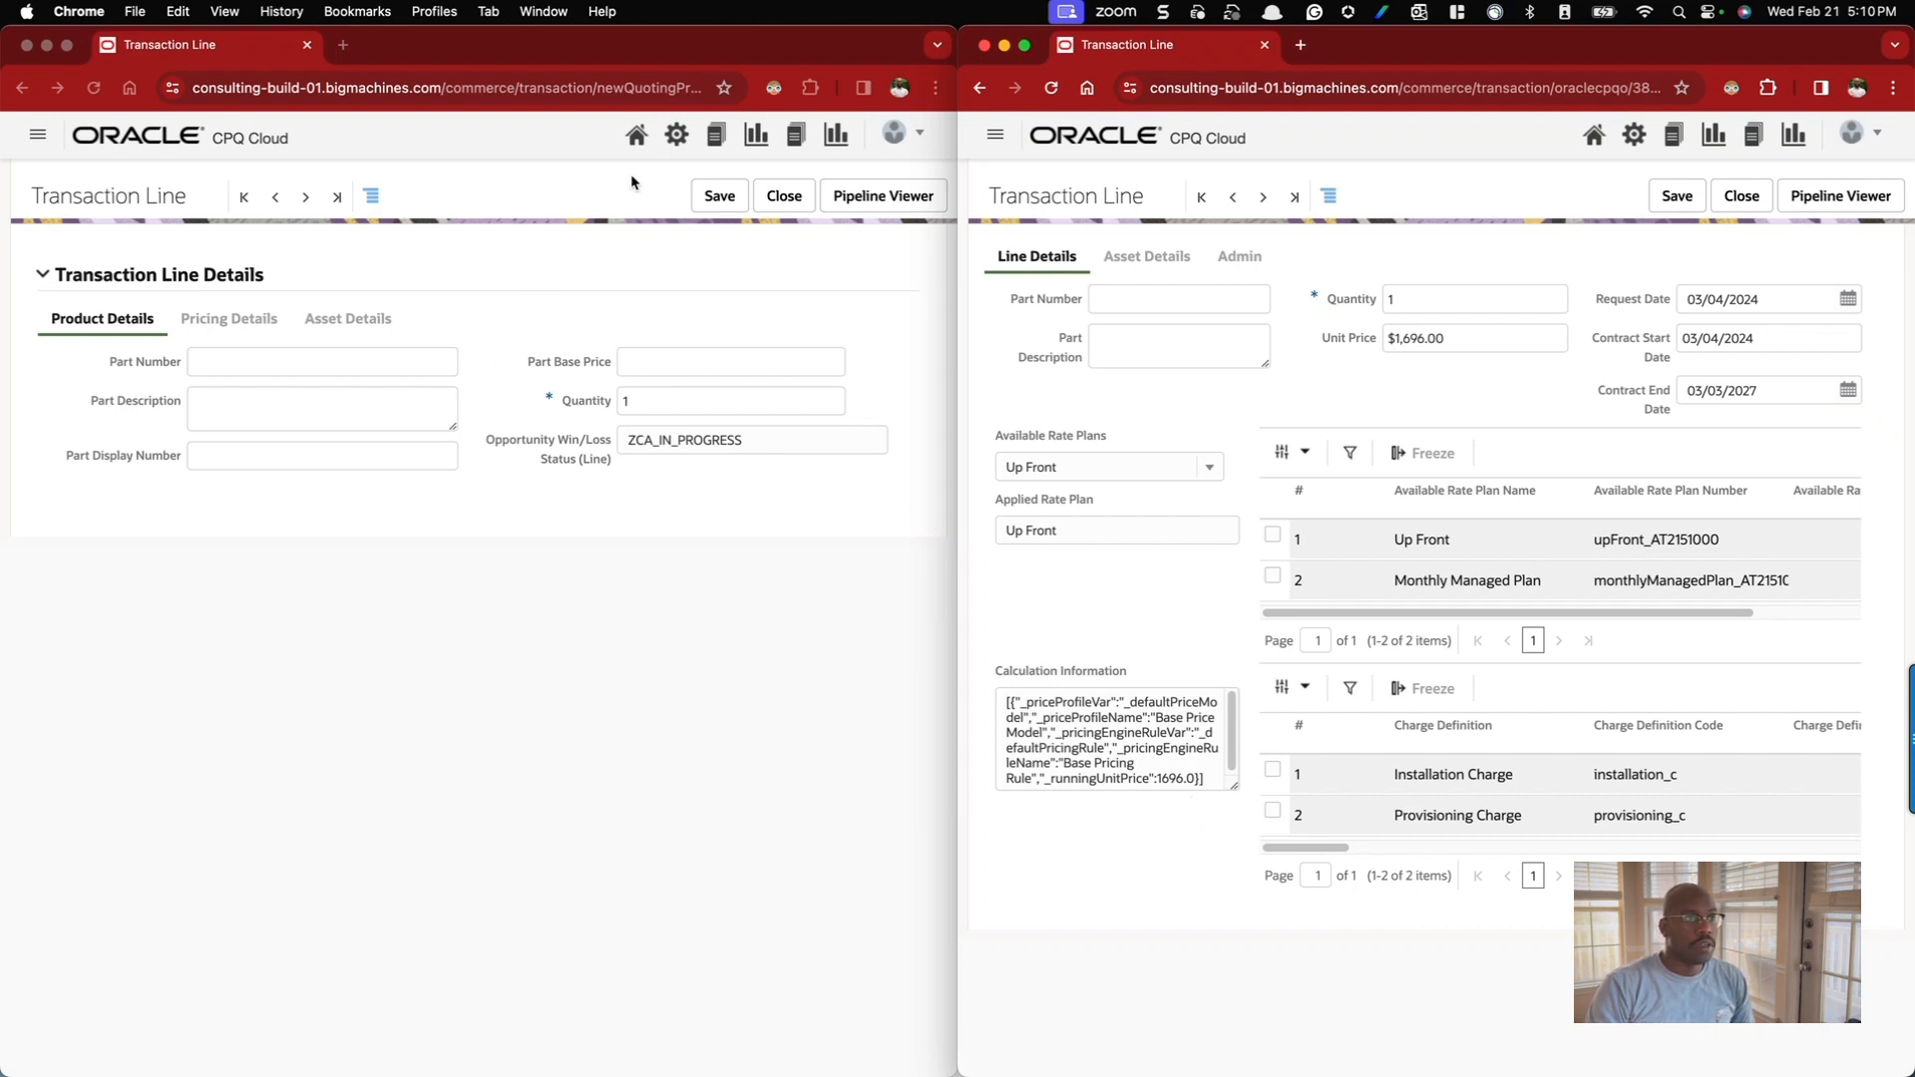
- Open the Administration Platform in a new browser tab from the New Quoting Process window and enlarge that window to full width
{"action": "left_click", "coordinate": [676, 134]}
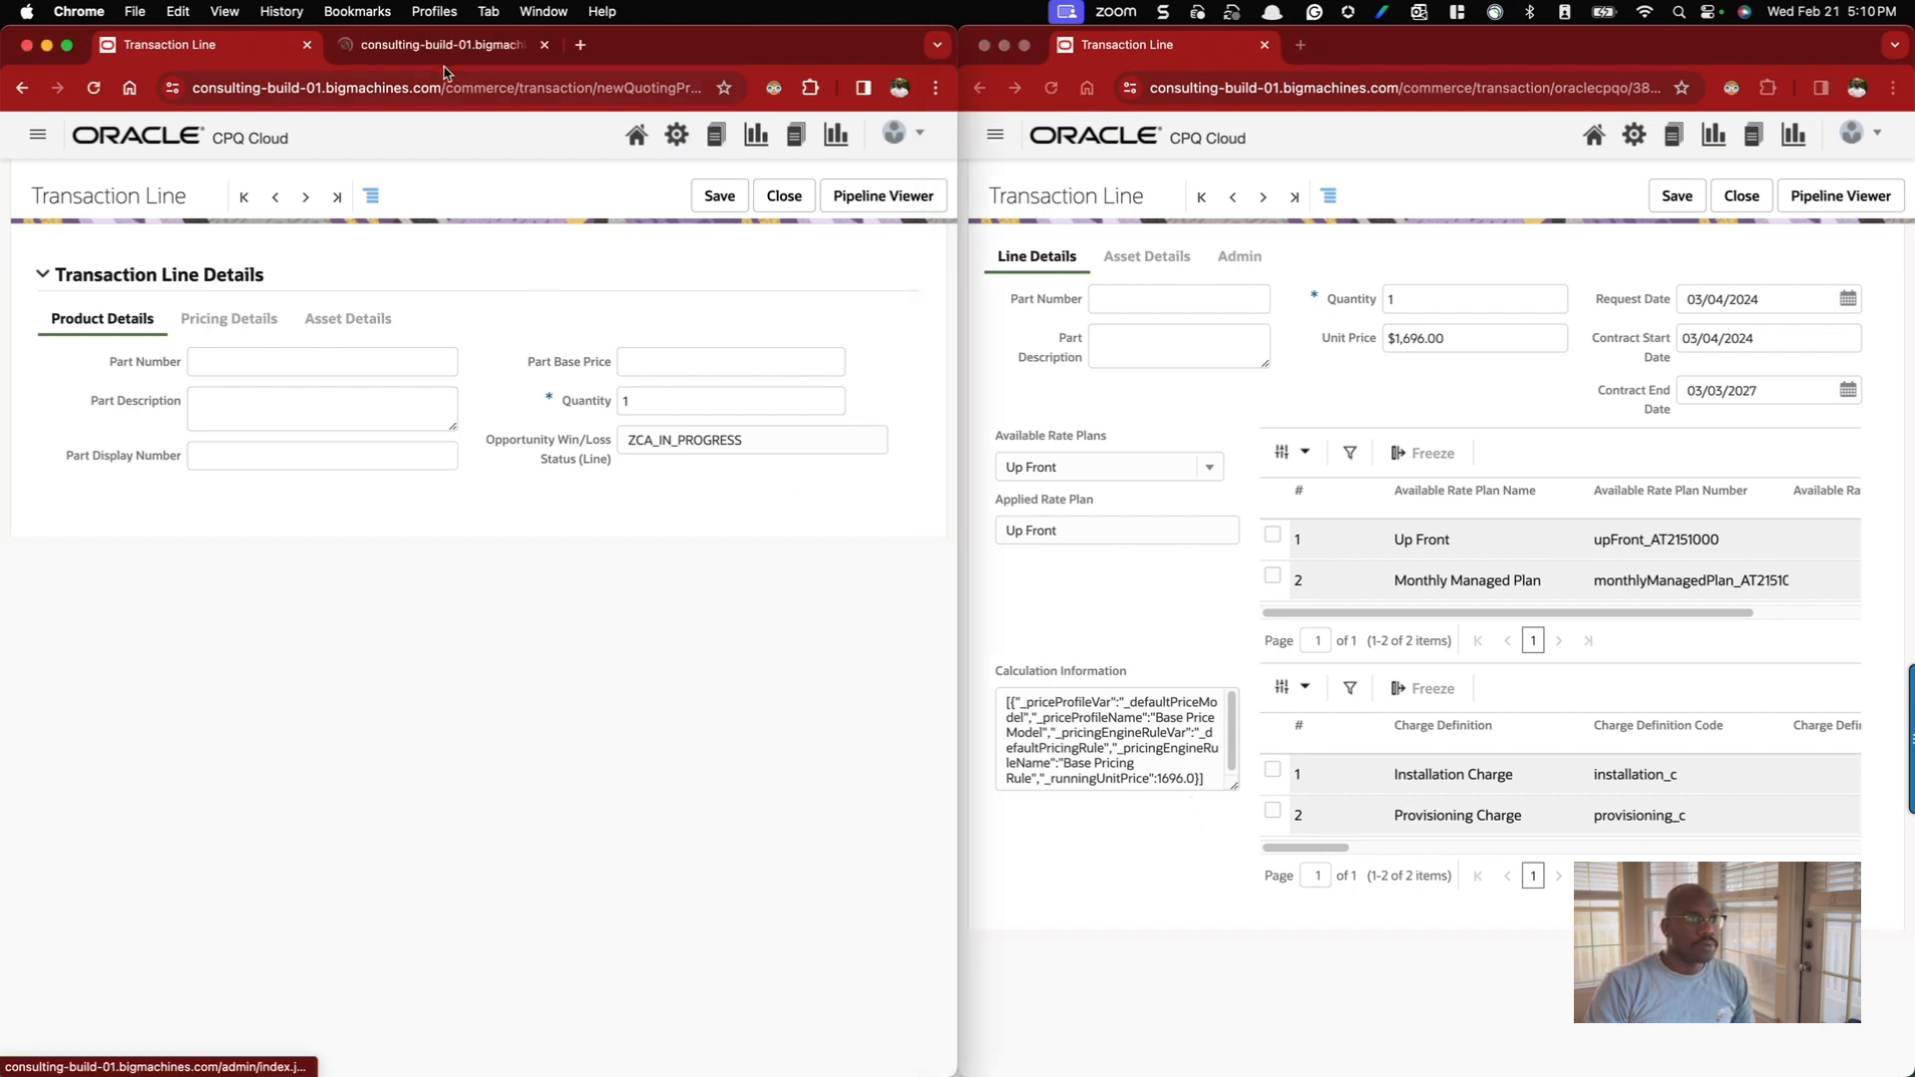
{"action": "left_click", "coordinate": [439, 50]}
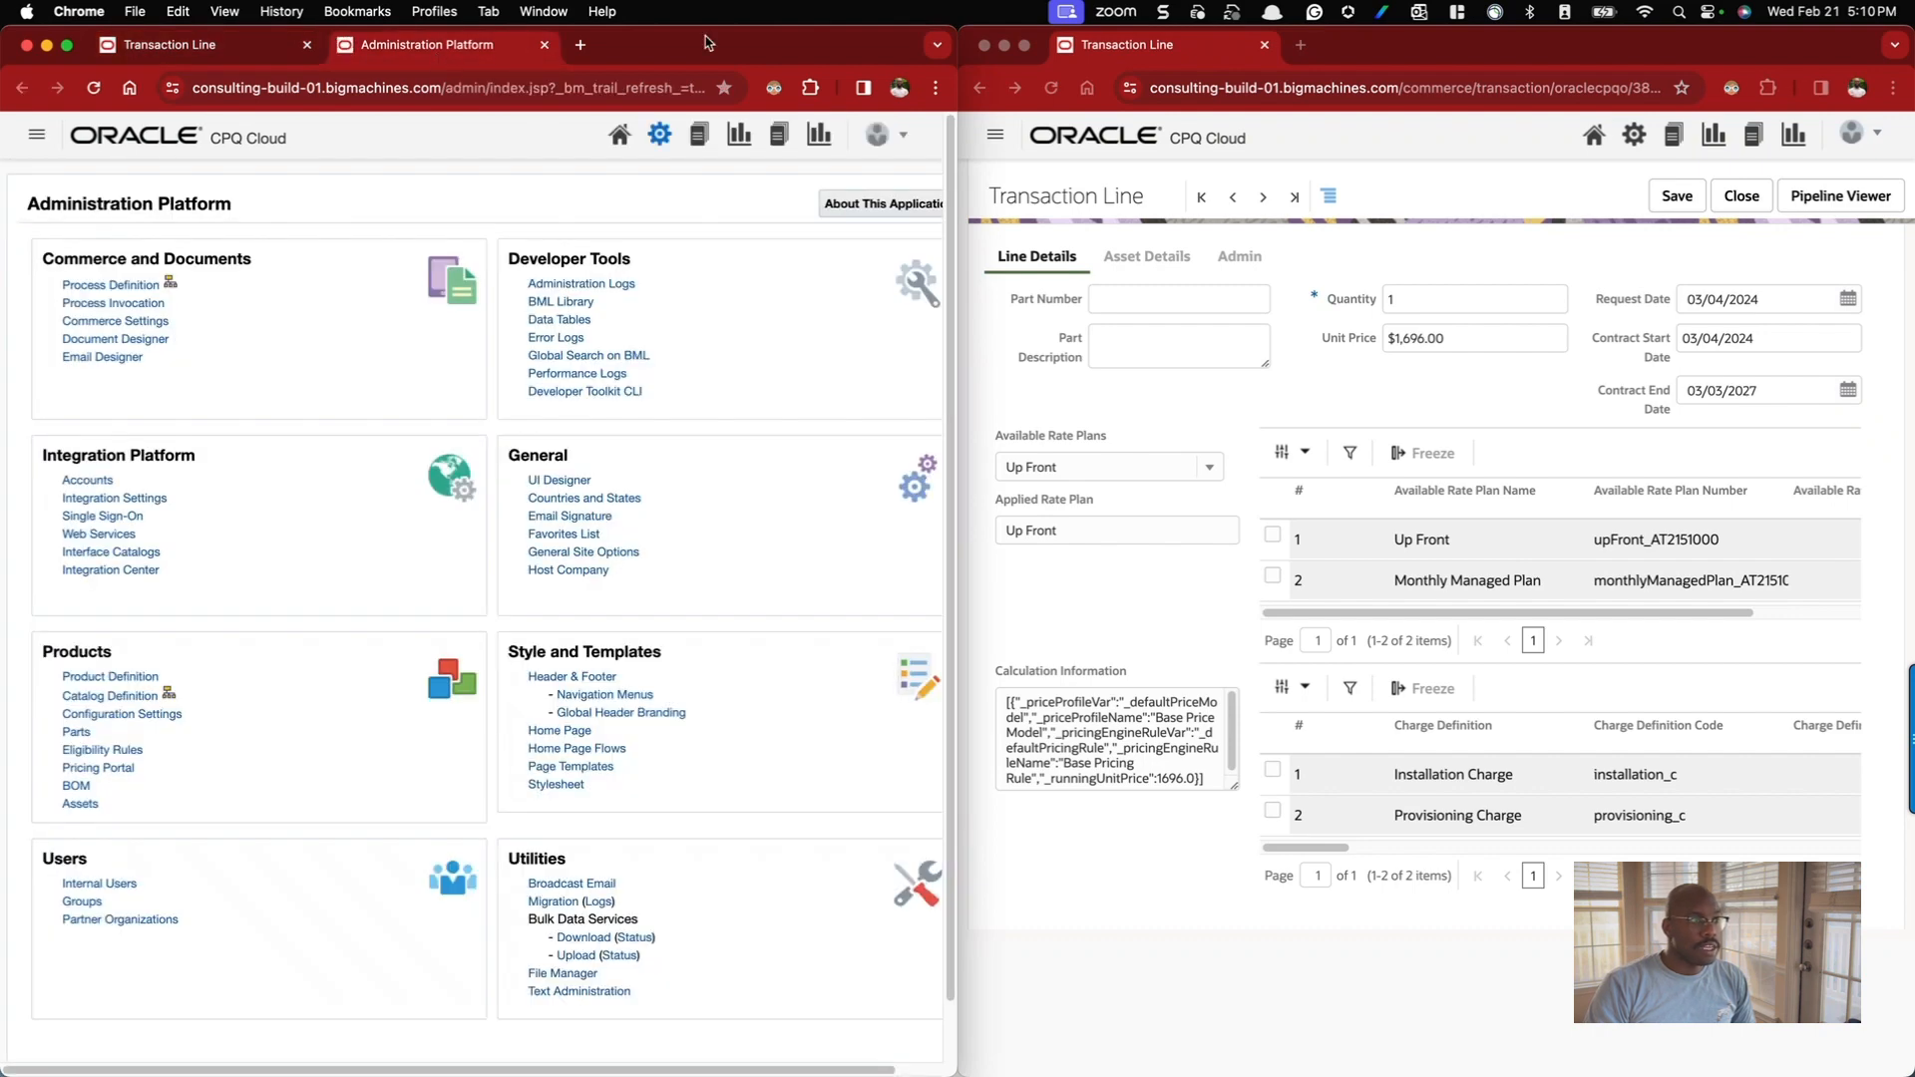
{"action": "double_click", "coordinate": [705, 42]}
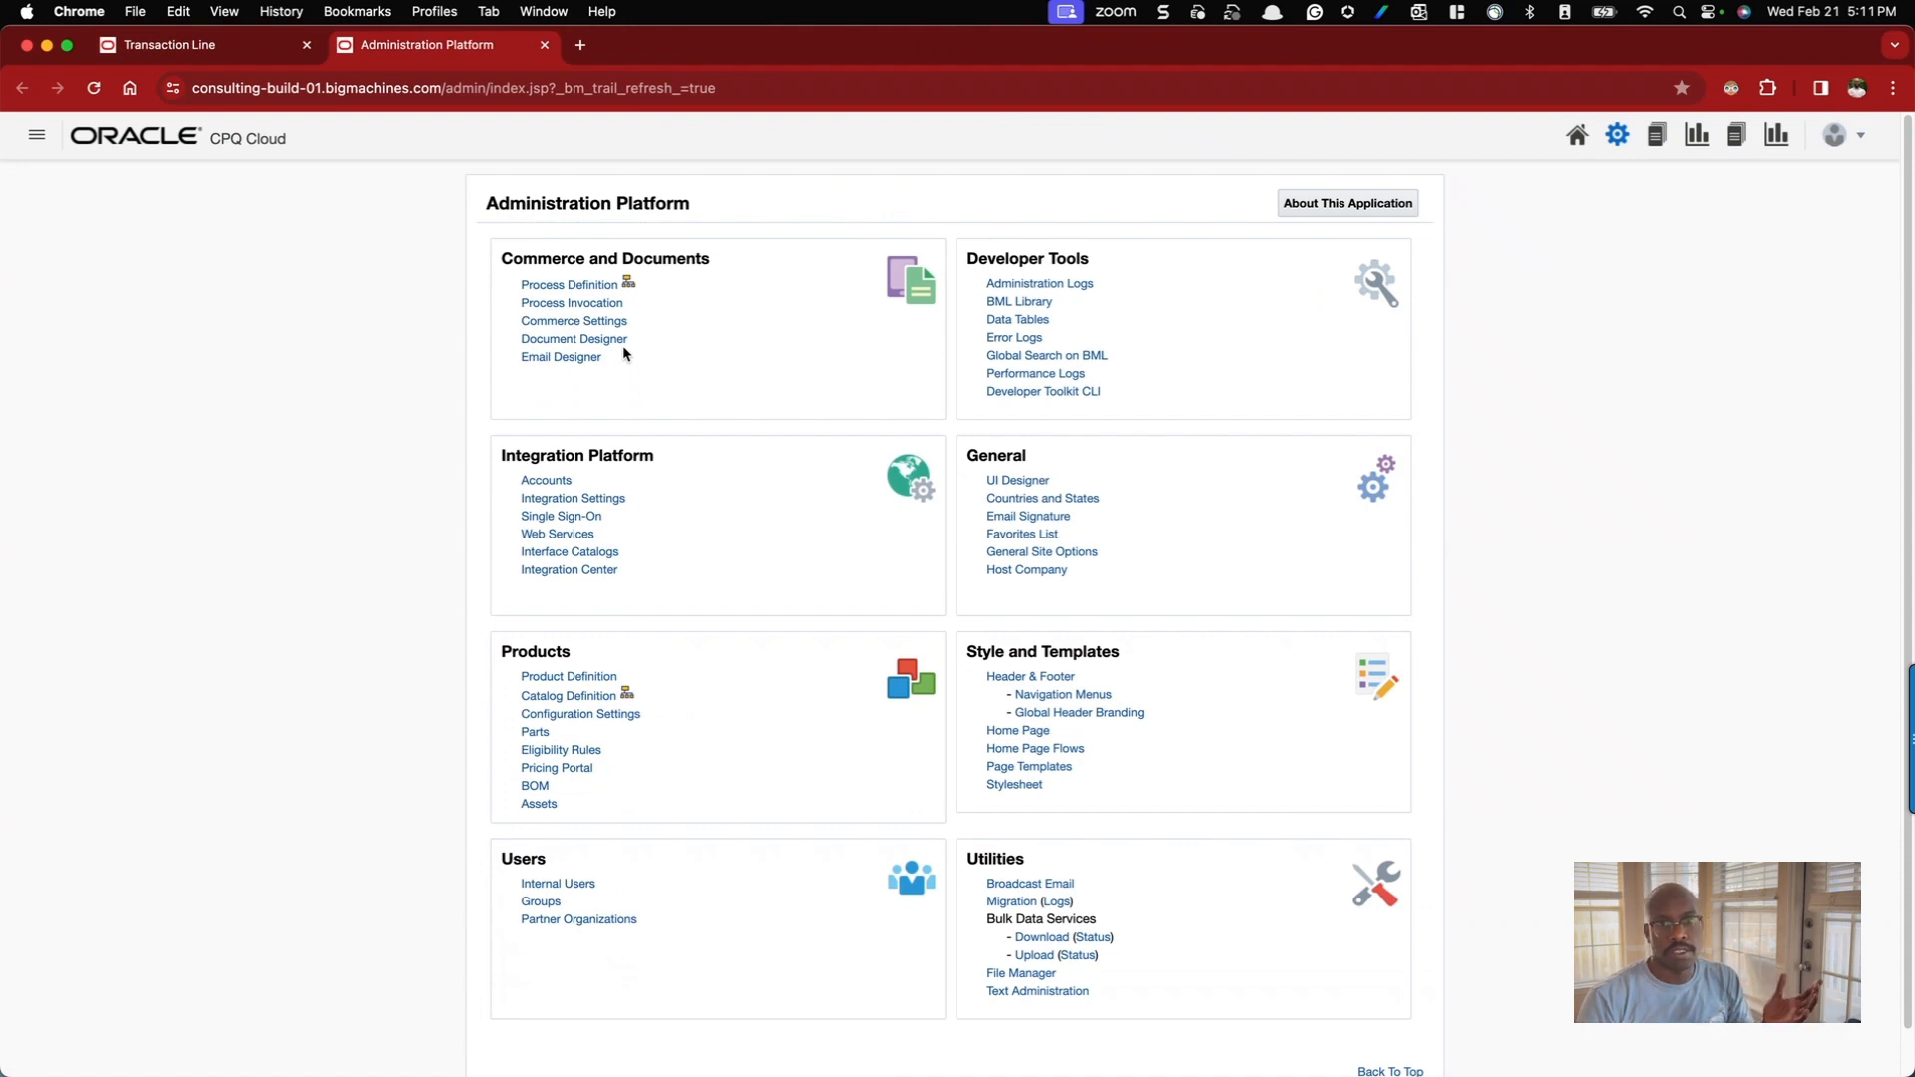
- Open the New Quoting Process's document list from the process definitions and list the Transaction document's actions
{"action": "left_click", "coordinate": [591, 284]}
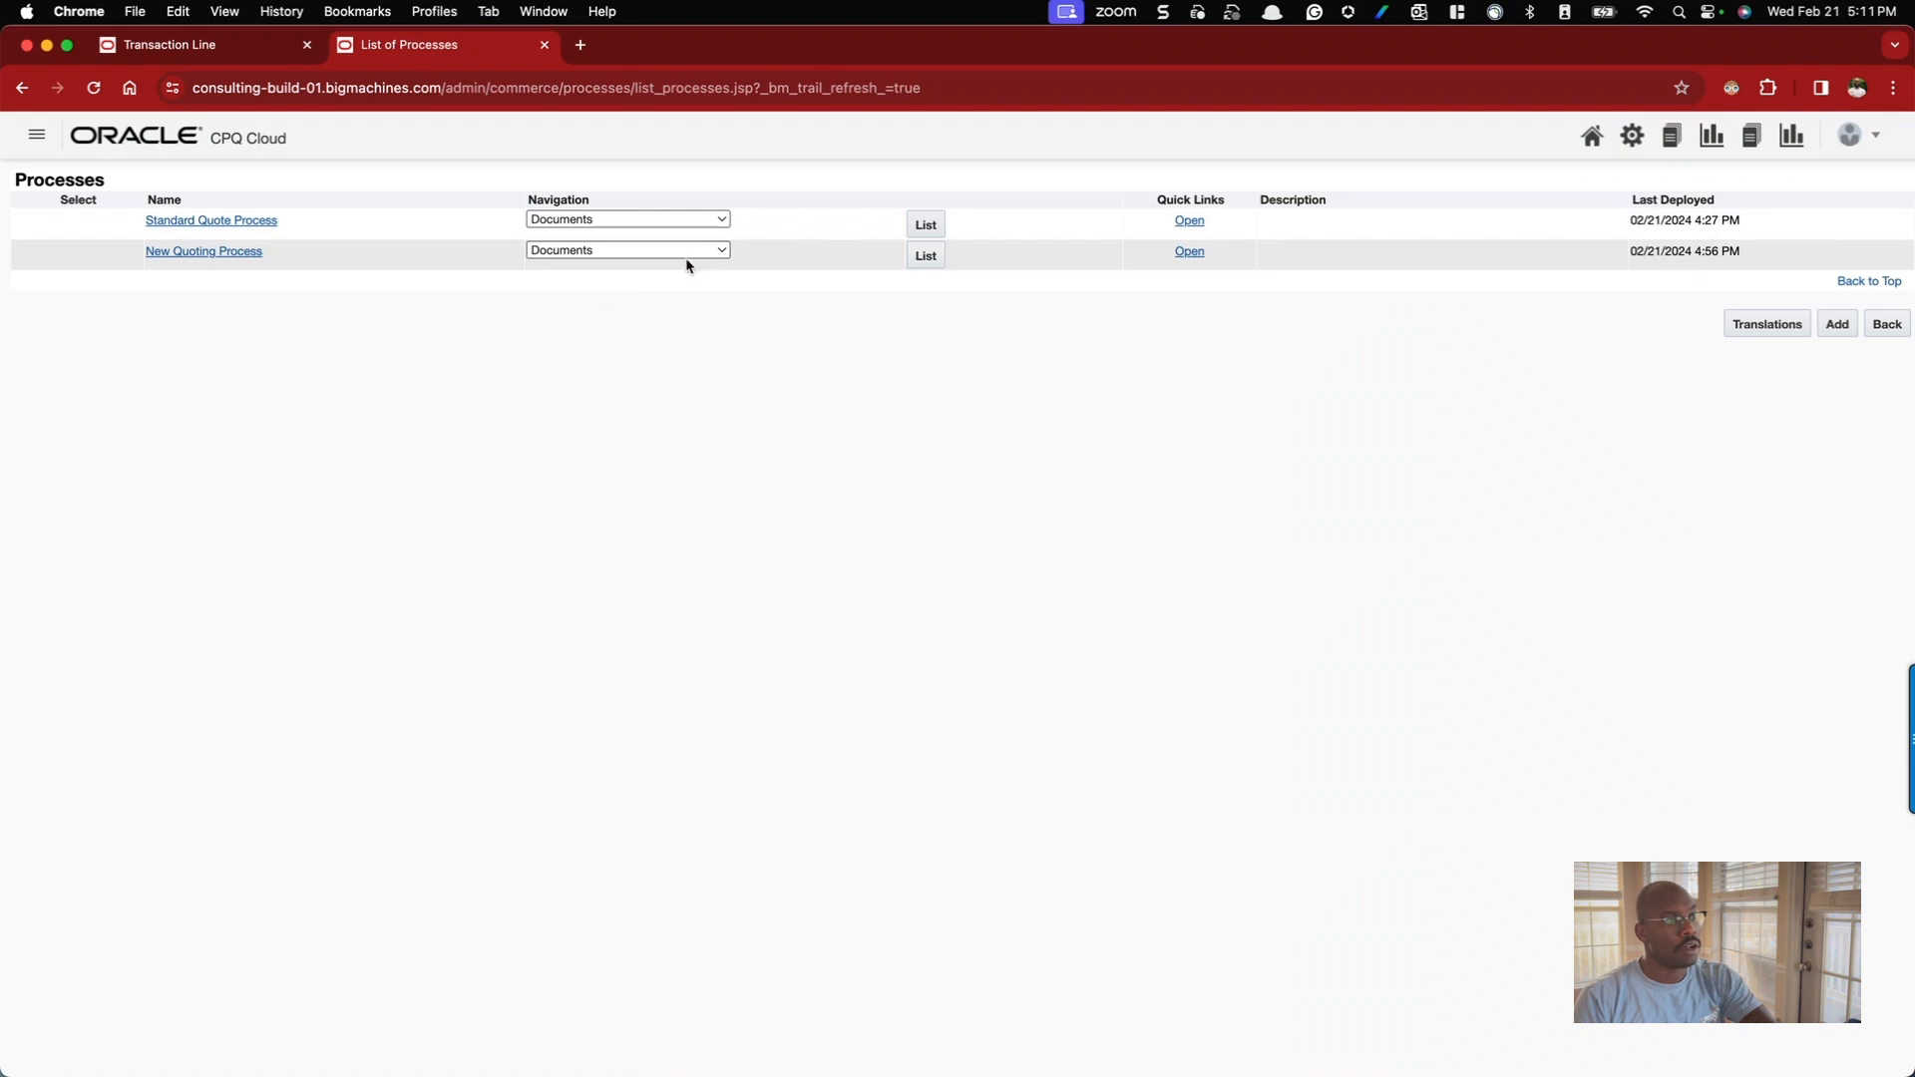
{"action": "left_click", "coordinate": [924, 258]}
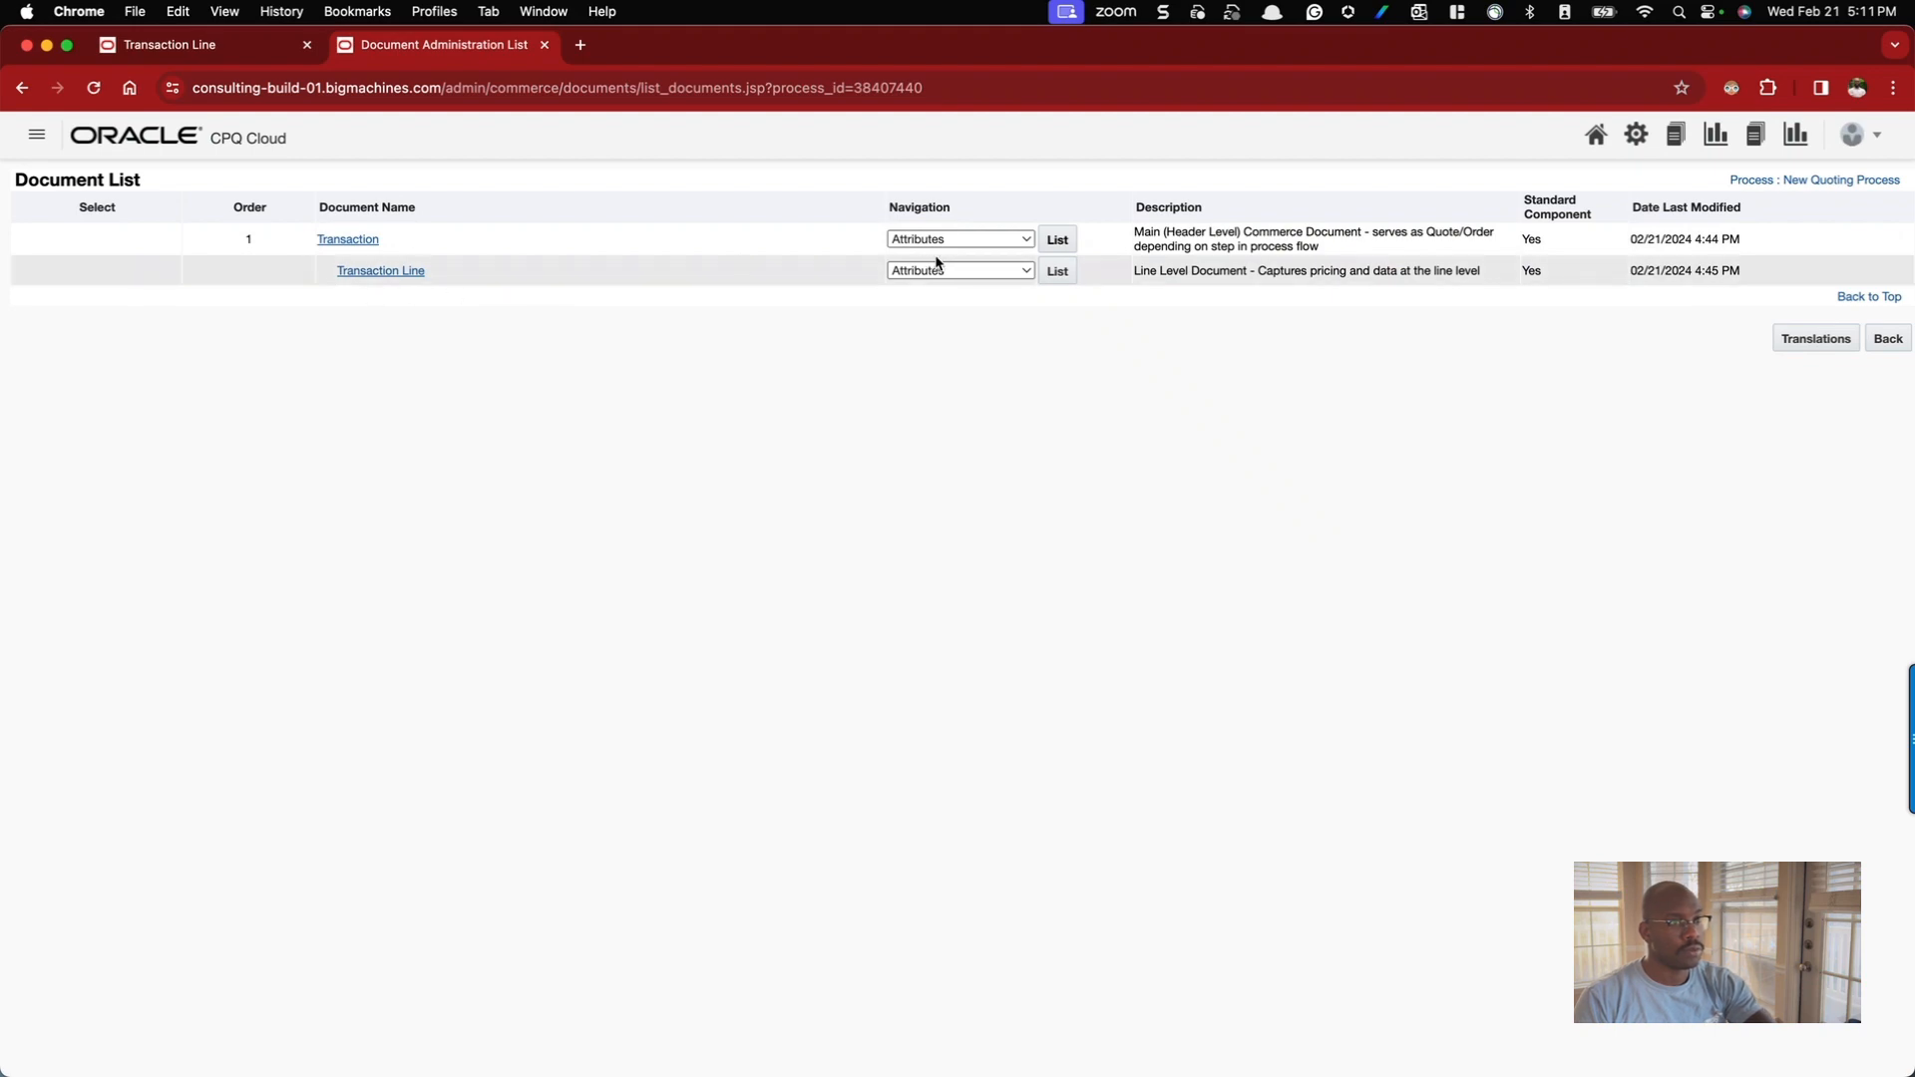
{"action": "left_click", "coordinate": [1028, 240]}
{"action": "left_click", "coordinate": [997, 262]}
{"action": "left_click", "coordinate": [1058, 240]}
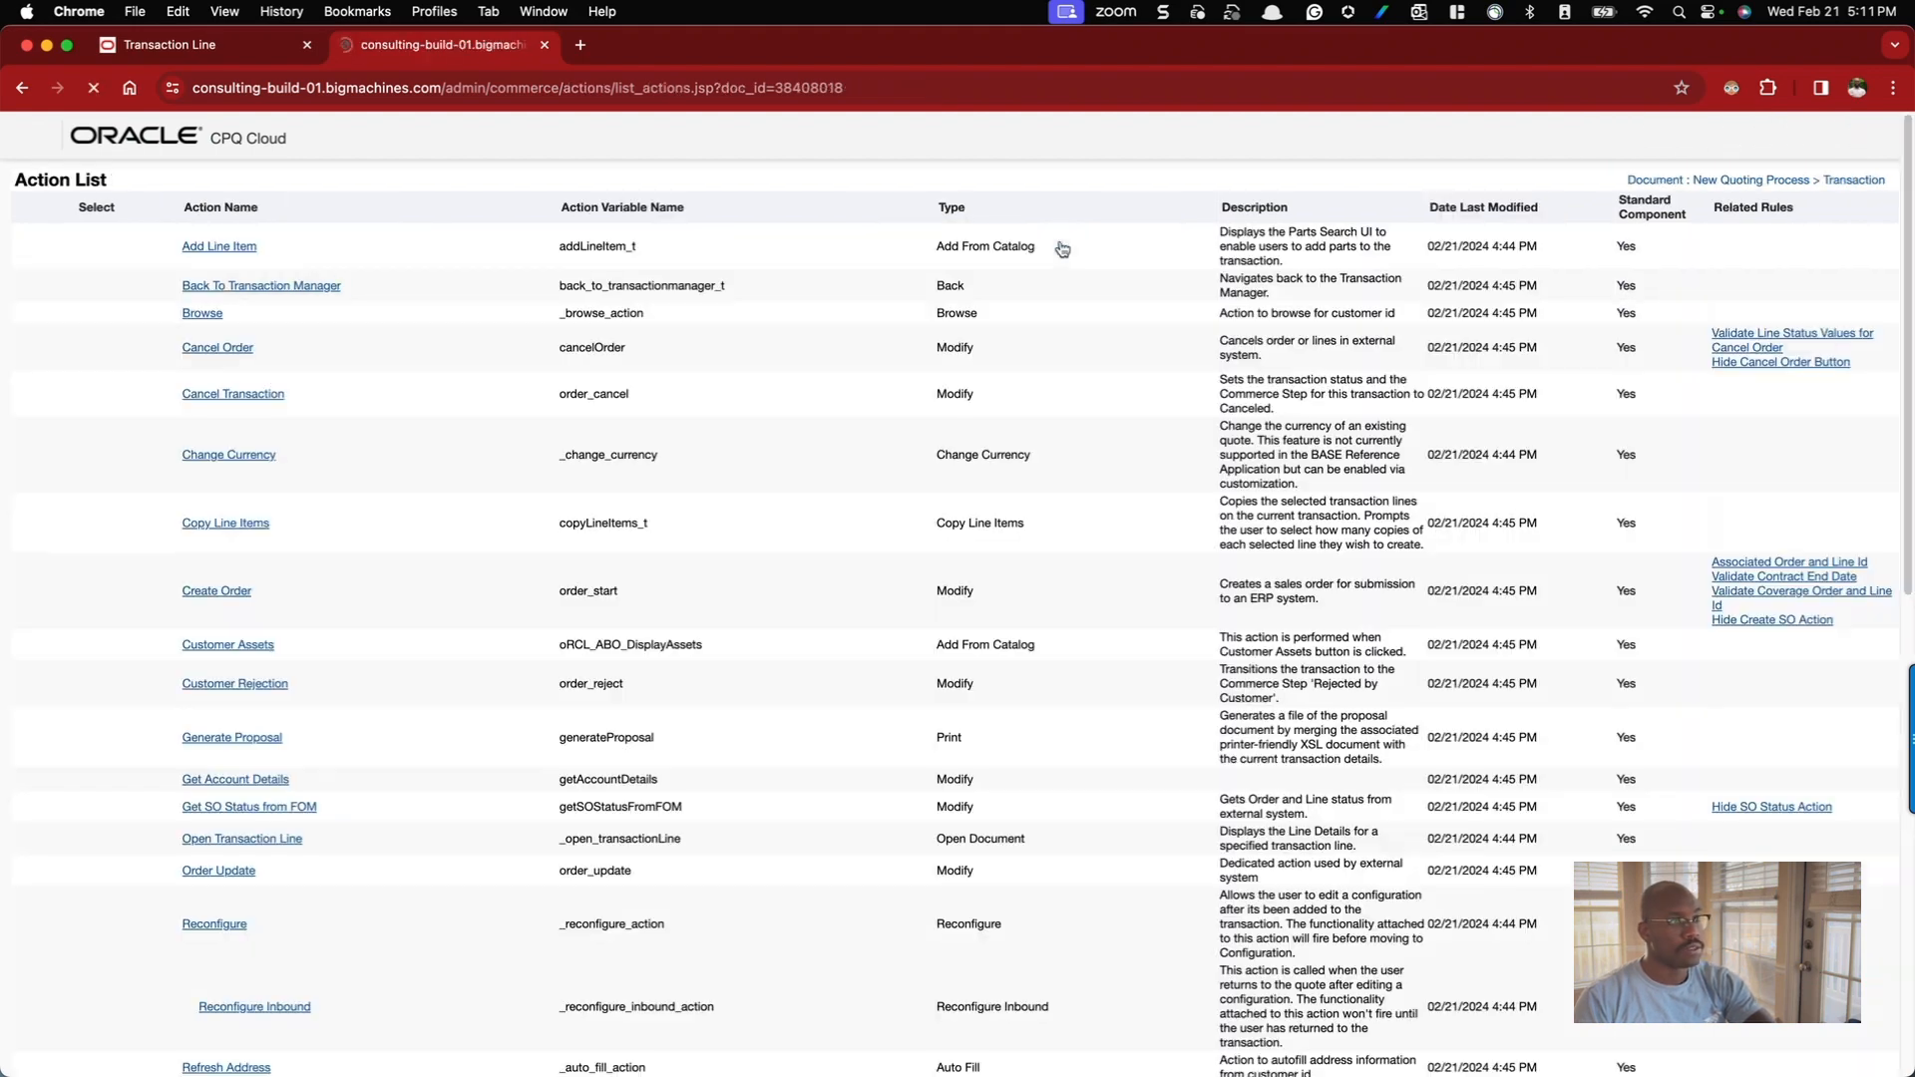
- Find the Submit action (submit_t) in the Transaction action list and open its definition
{"action": "scroll", "coordinate": [768, 349], "scroll_direction": "down", "scroll_amount": 3}
{"action": "scroll", "coordinate": [748, 364], "scroll_direction": "down", "scroll_amount": 10}
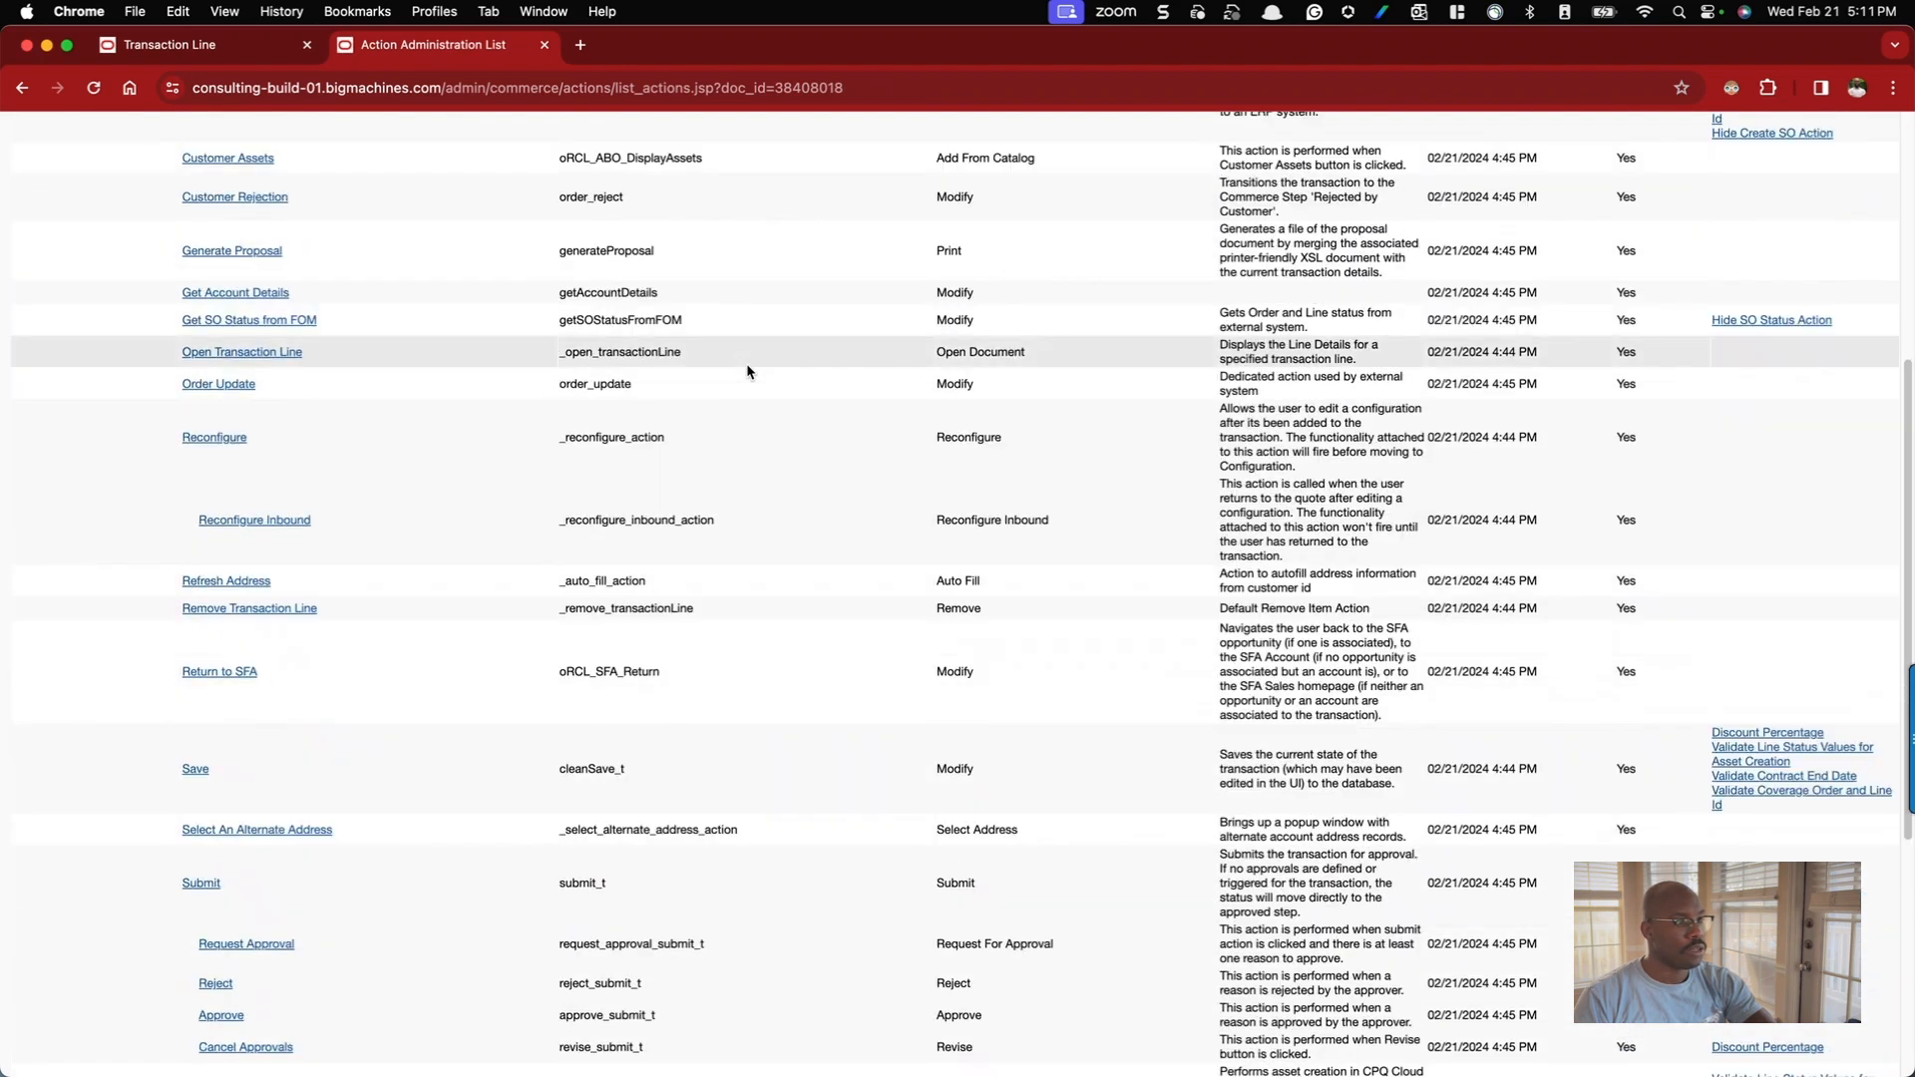
{"action": "scroll", "coordinate": [725, 456], "scroll_direction": "down", "scroll_amount": 1}
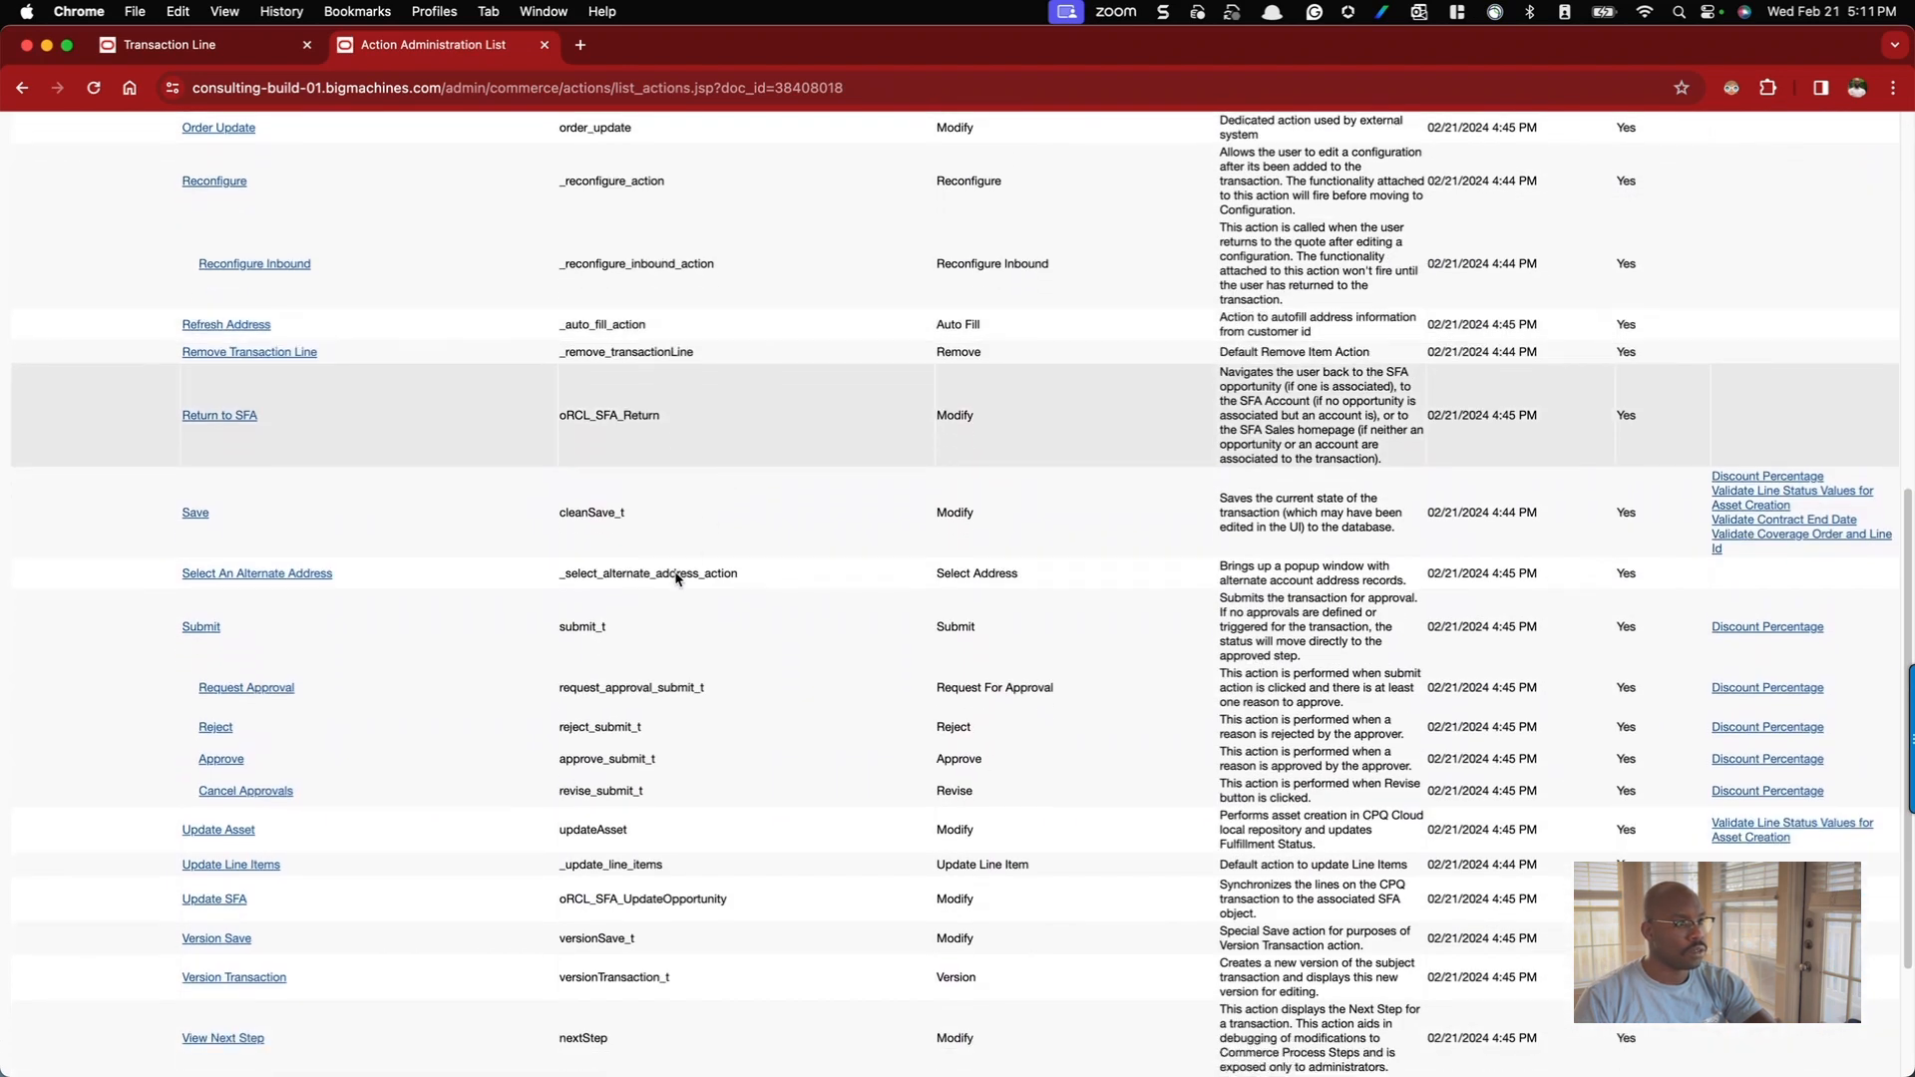
{"action": "double_click", "coordinate": [586, 628]}
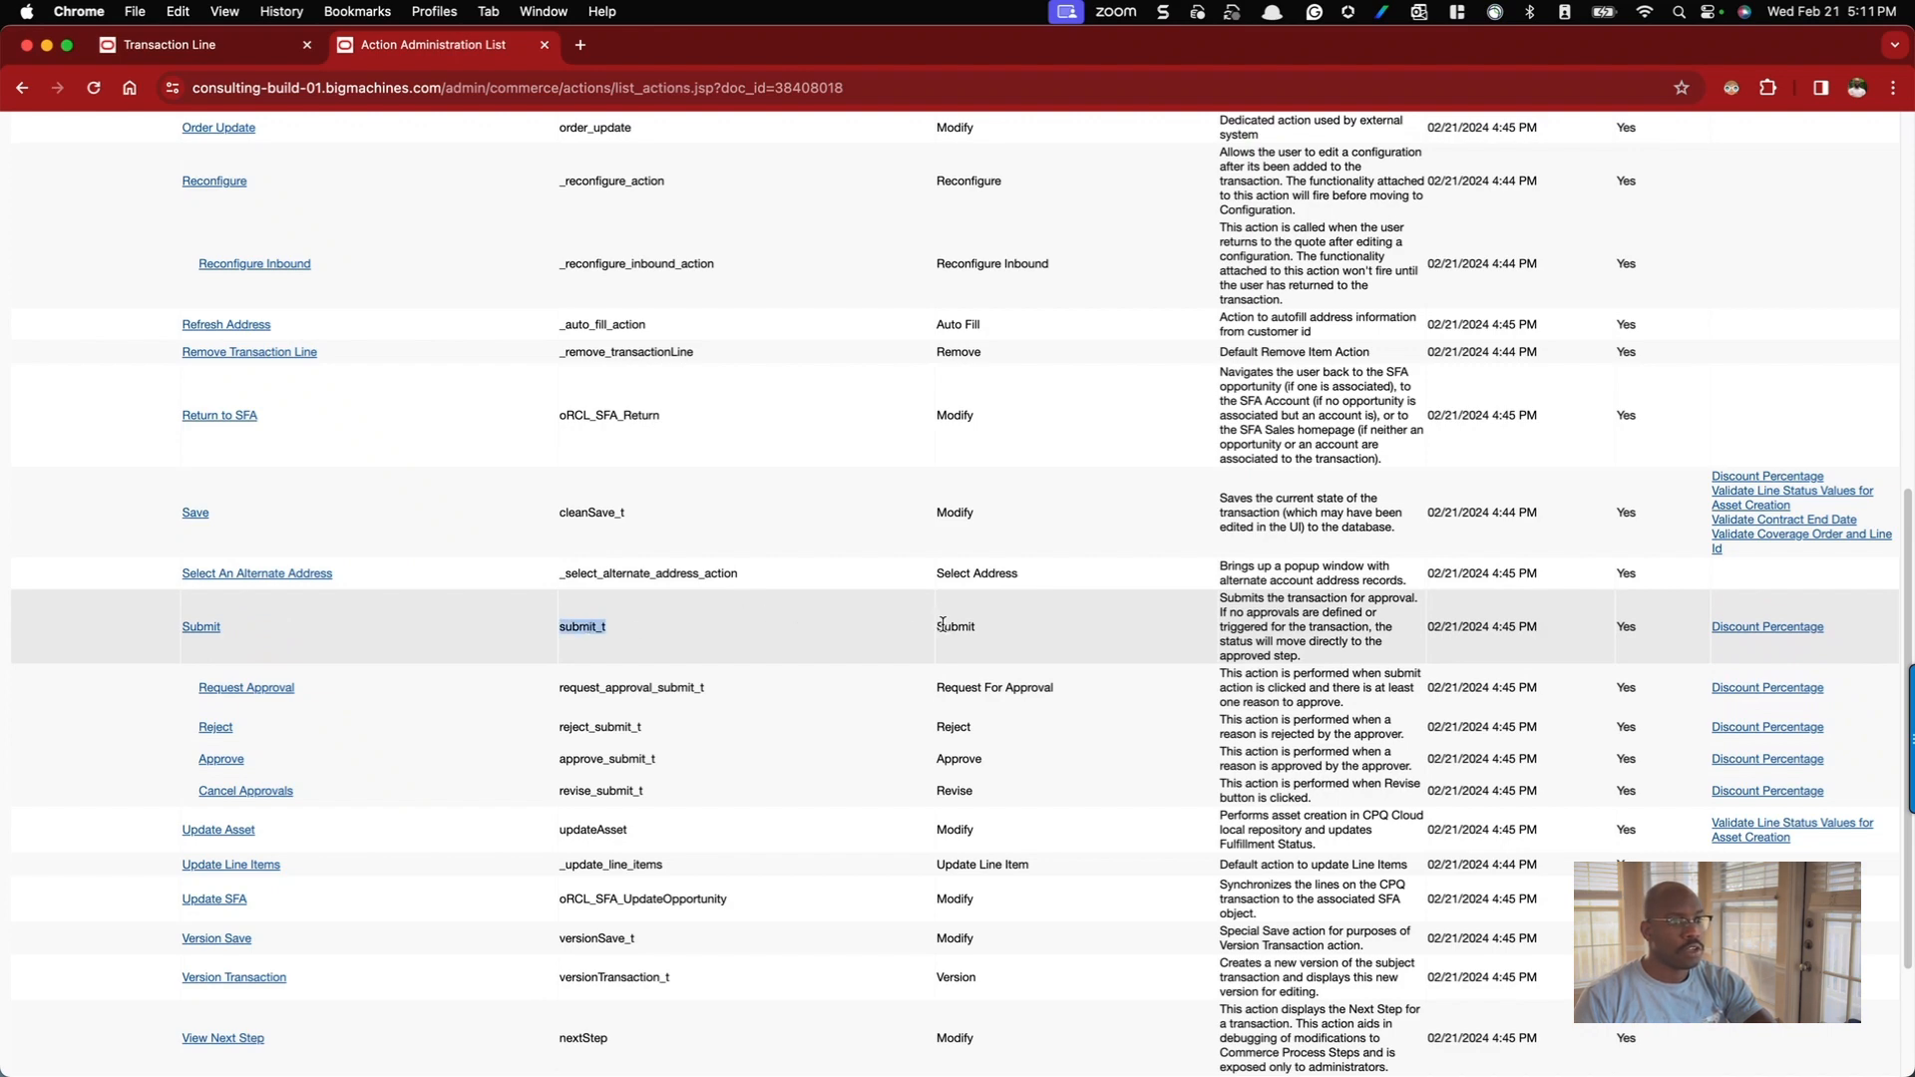
{"action": "scroll", "coordinate": [959, 632], "scroll_direction": "up", "scroll_amount": 8}
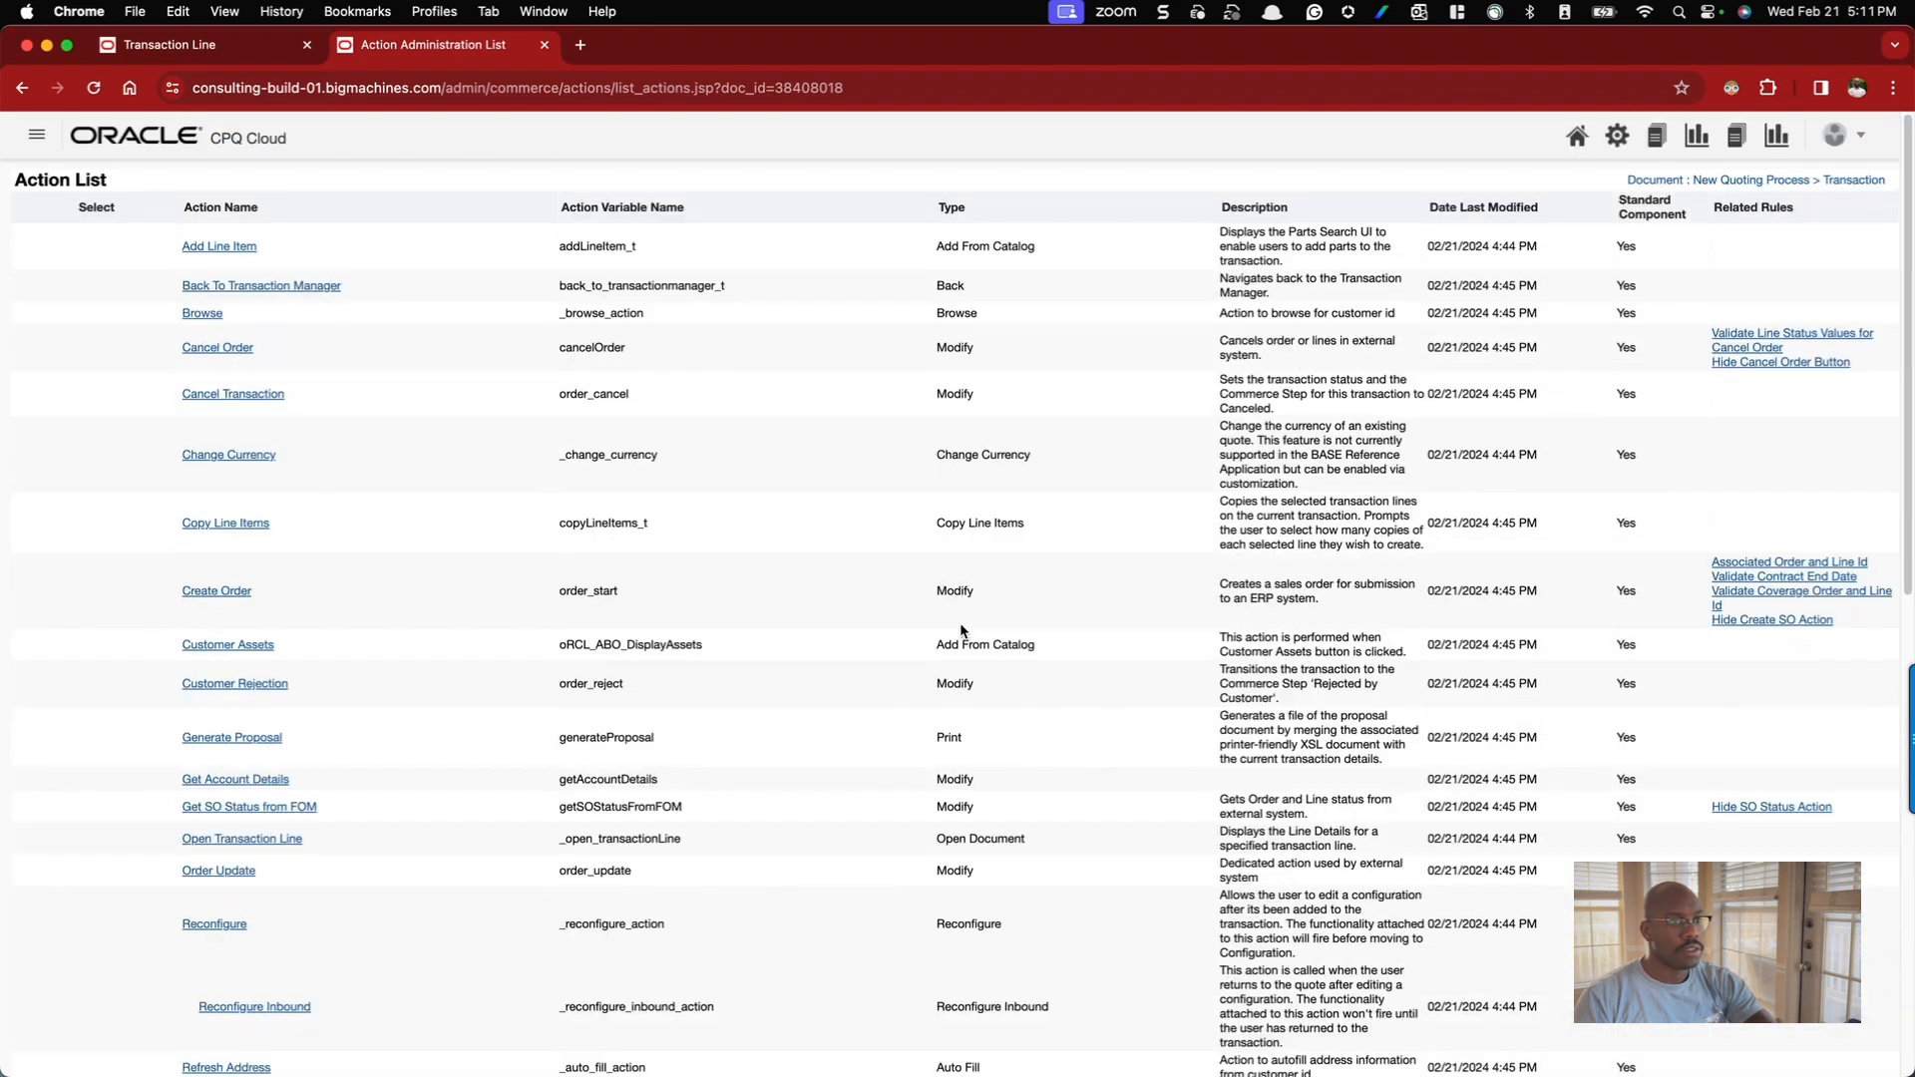
{"action": "scroll", "coordinate": [942, 399], "scroll_direction": "down", "scroll_amount": 10}
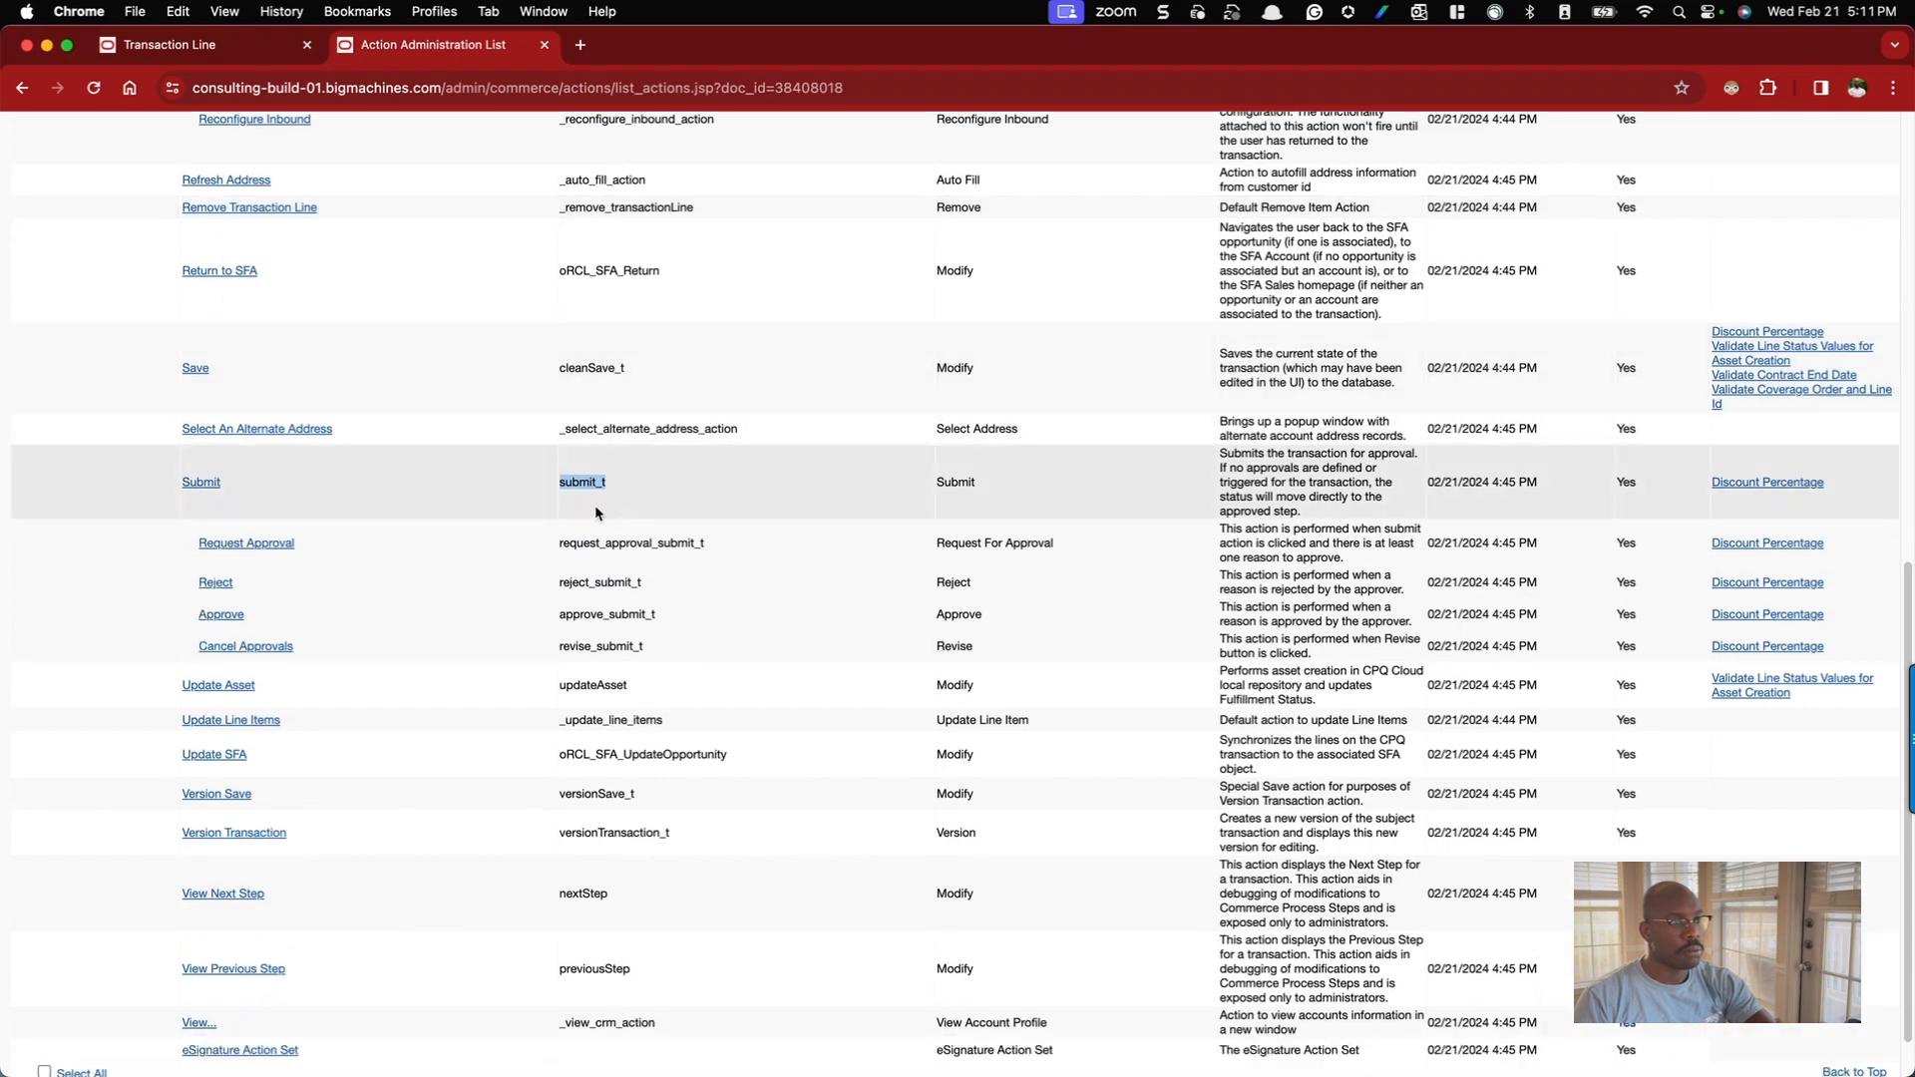
{"action": "left_click", "coordinate": [202, 484]}
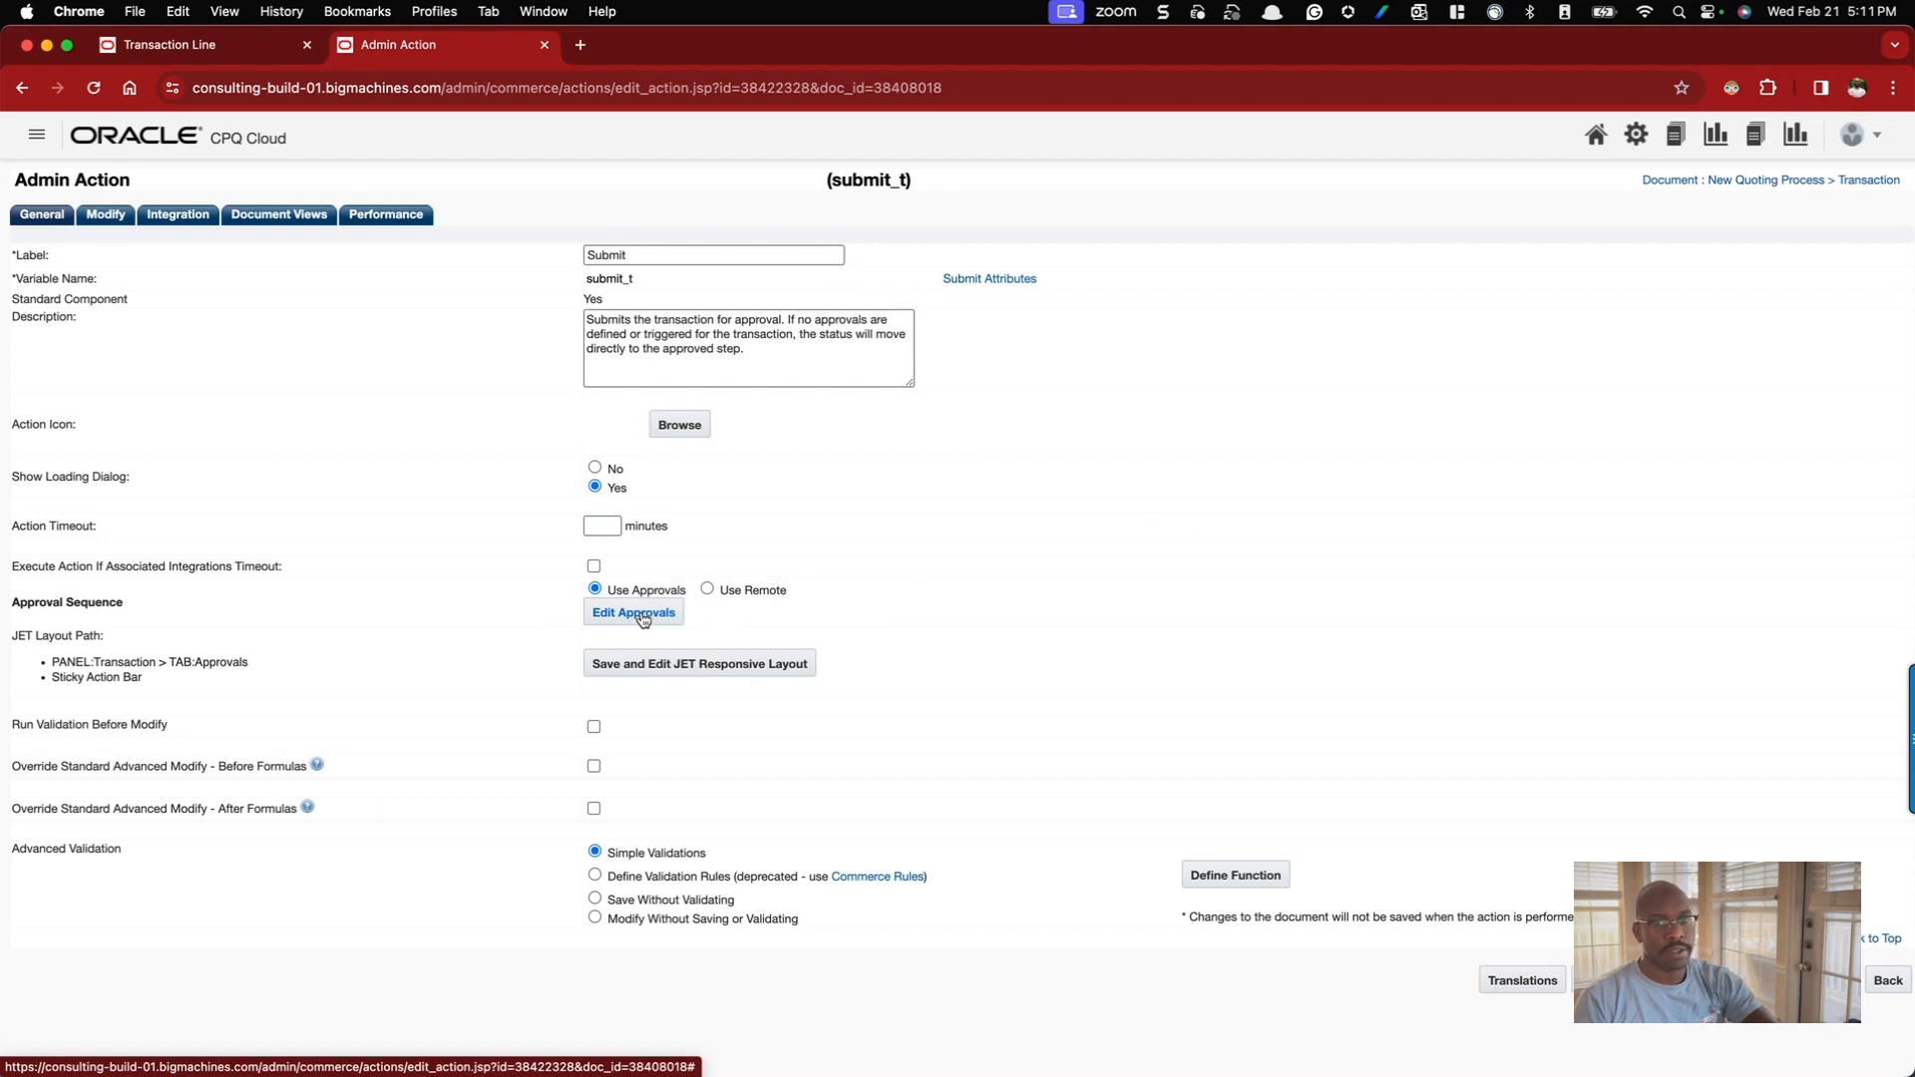
- Switch the Submit action to Use Remote and back to Use Approvals, and open its approval sequence for editing
{"action": "left_click", "coordinate": [707, 588]}
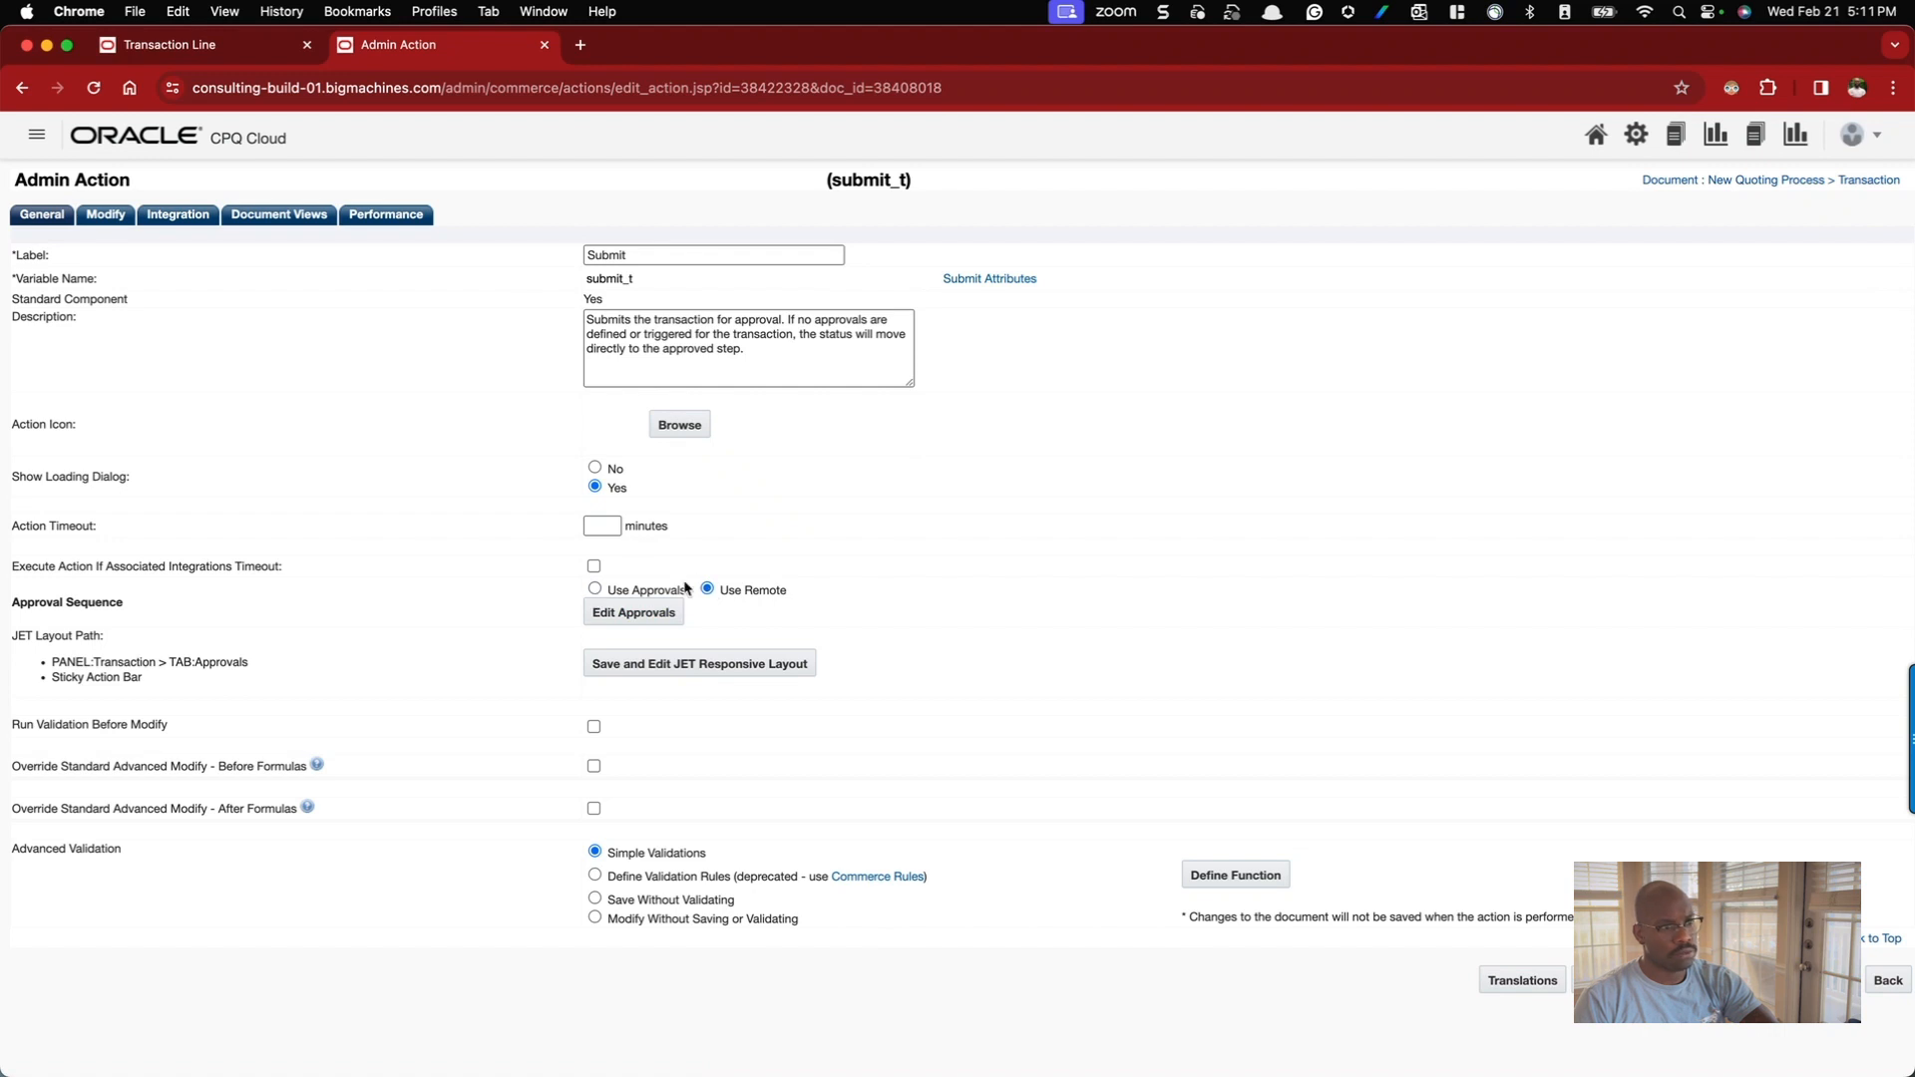
{"action": "left_click", "coordinate": [599, 589]}
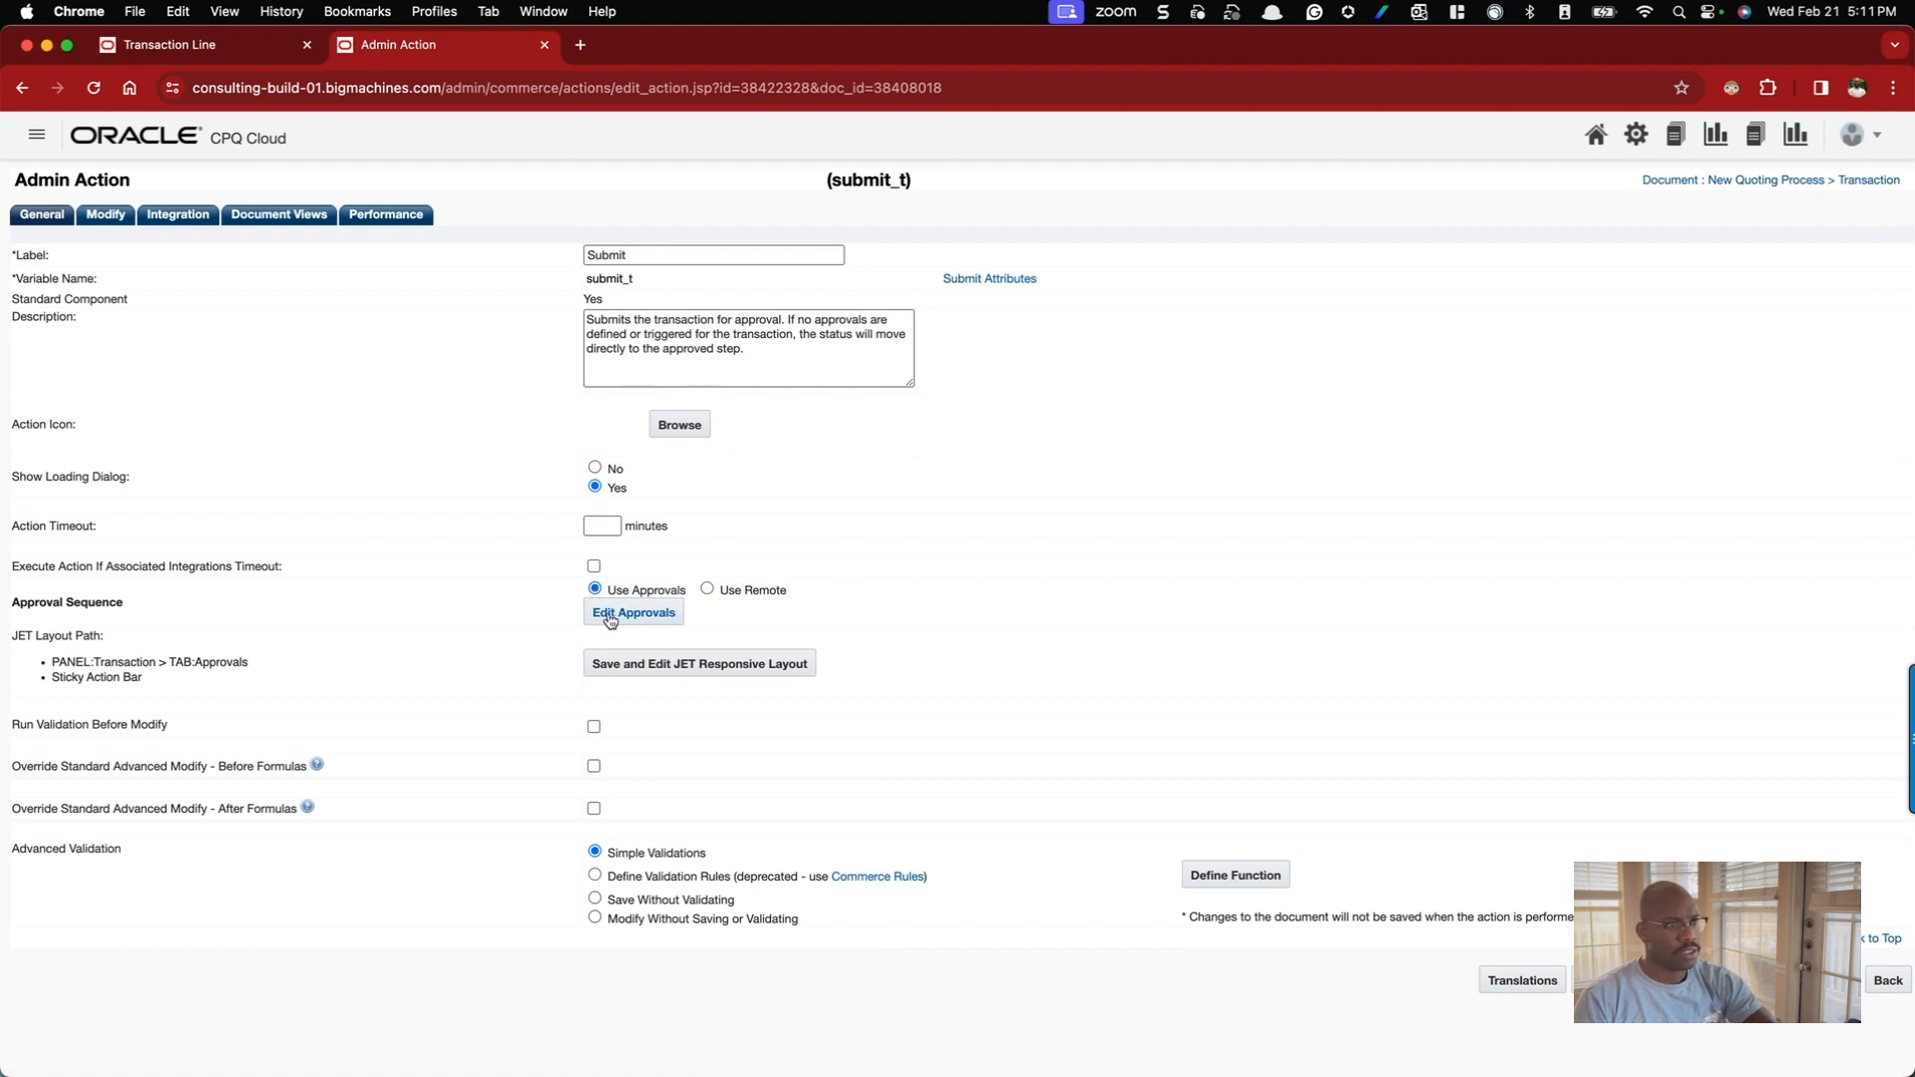
{"action": "left_click", "coordinate": [627, 618]}
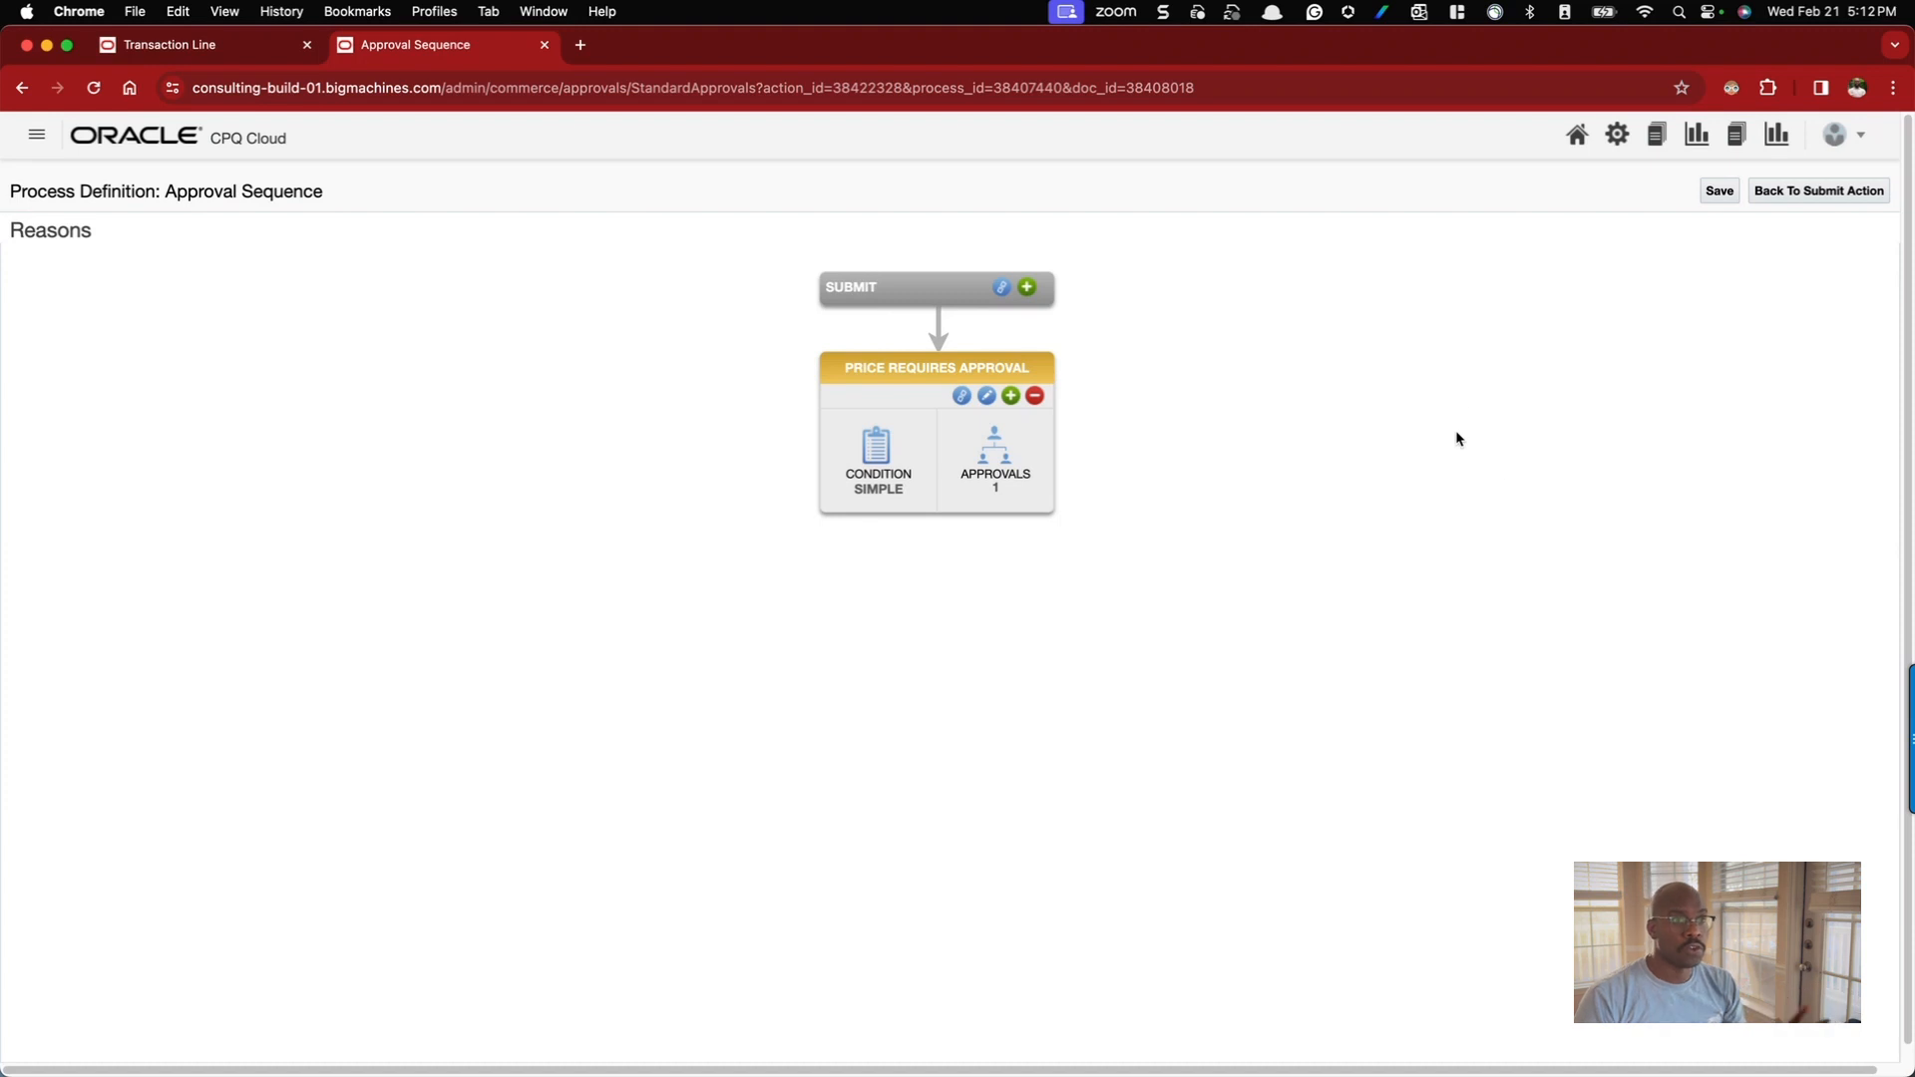
- Review the Price Requires Approval reason's approvals flow and condition details, and return to the reasons flow
{"action": "double_click", "coordinate": [60, 231]}
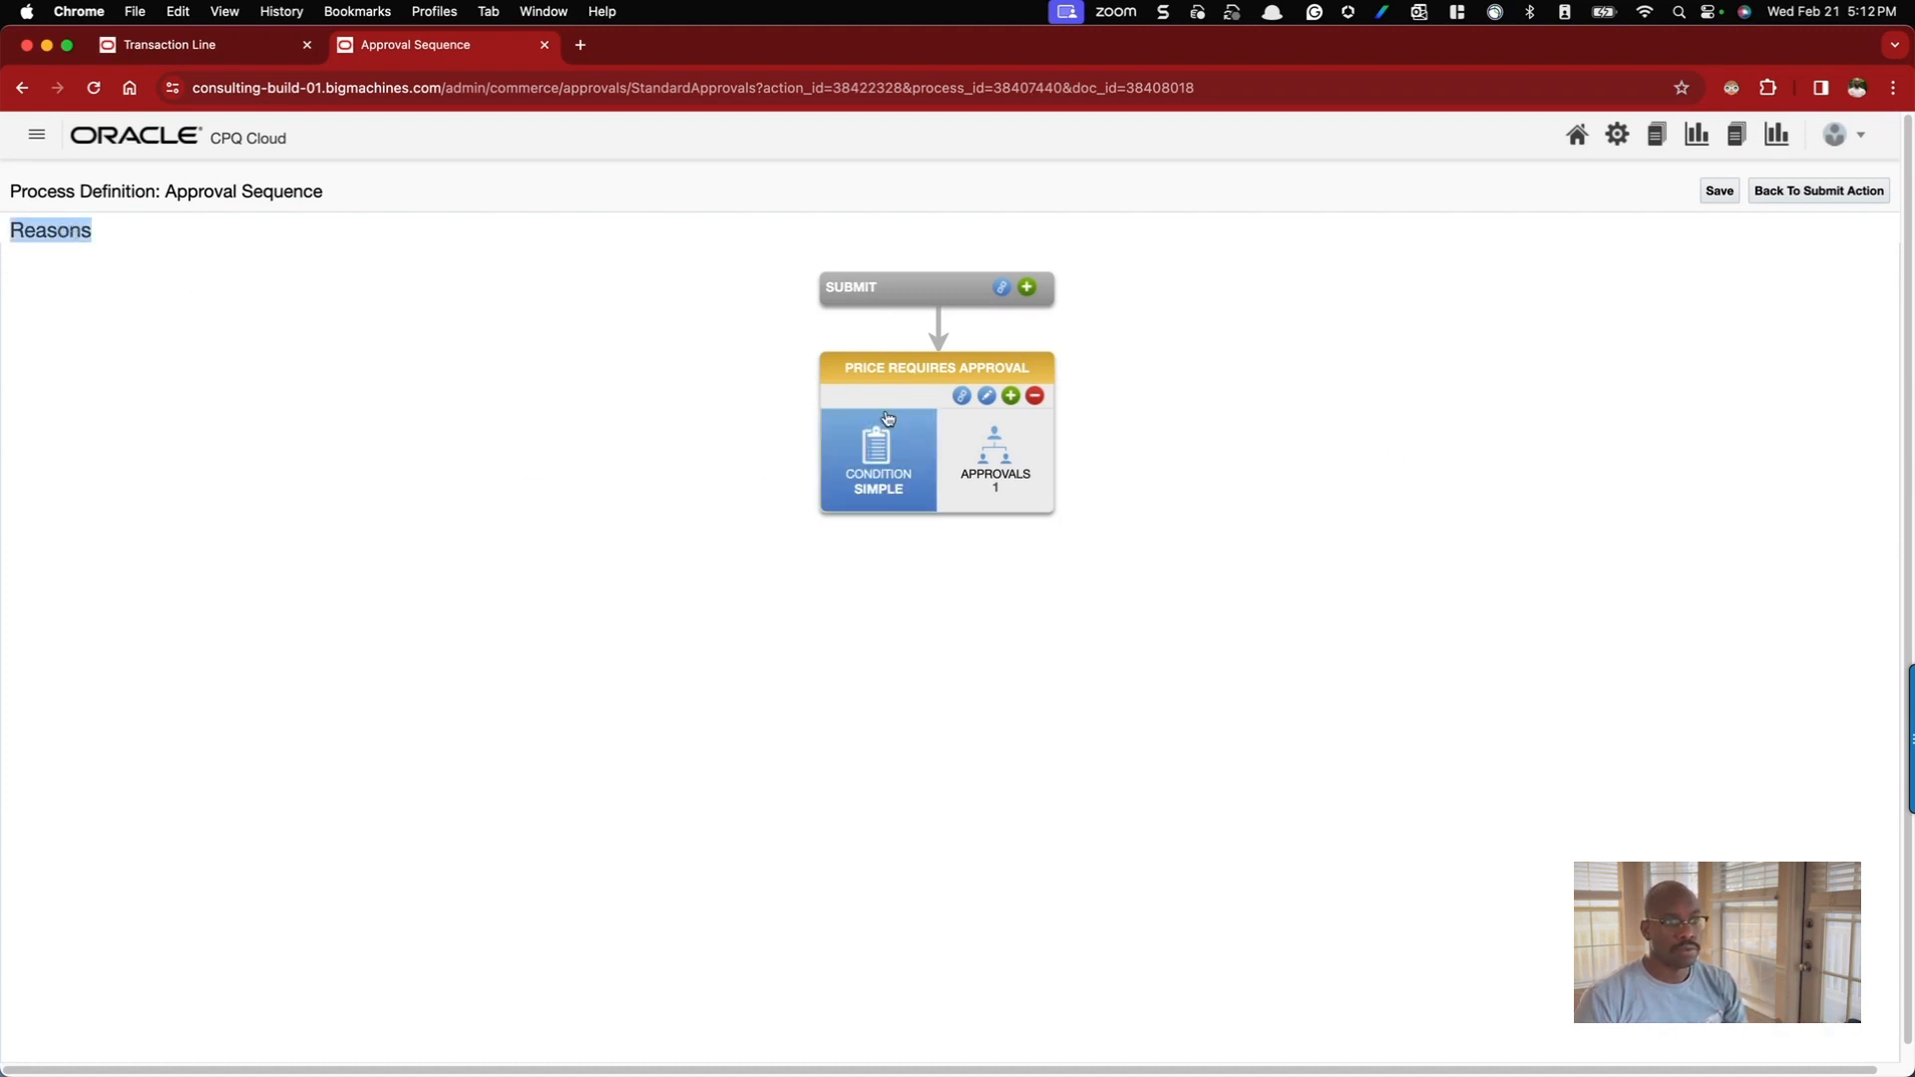
{"action": "left_click", "coordinate": [1017, 453]}
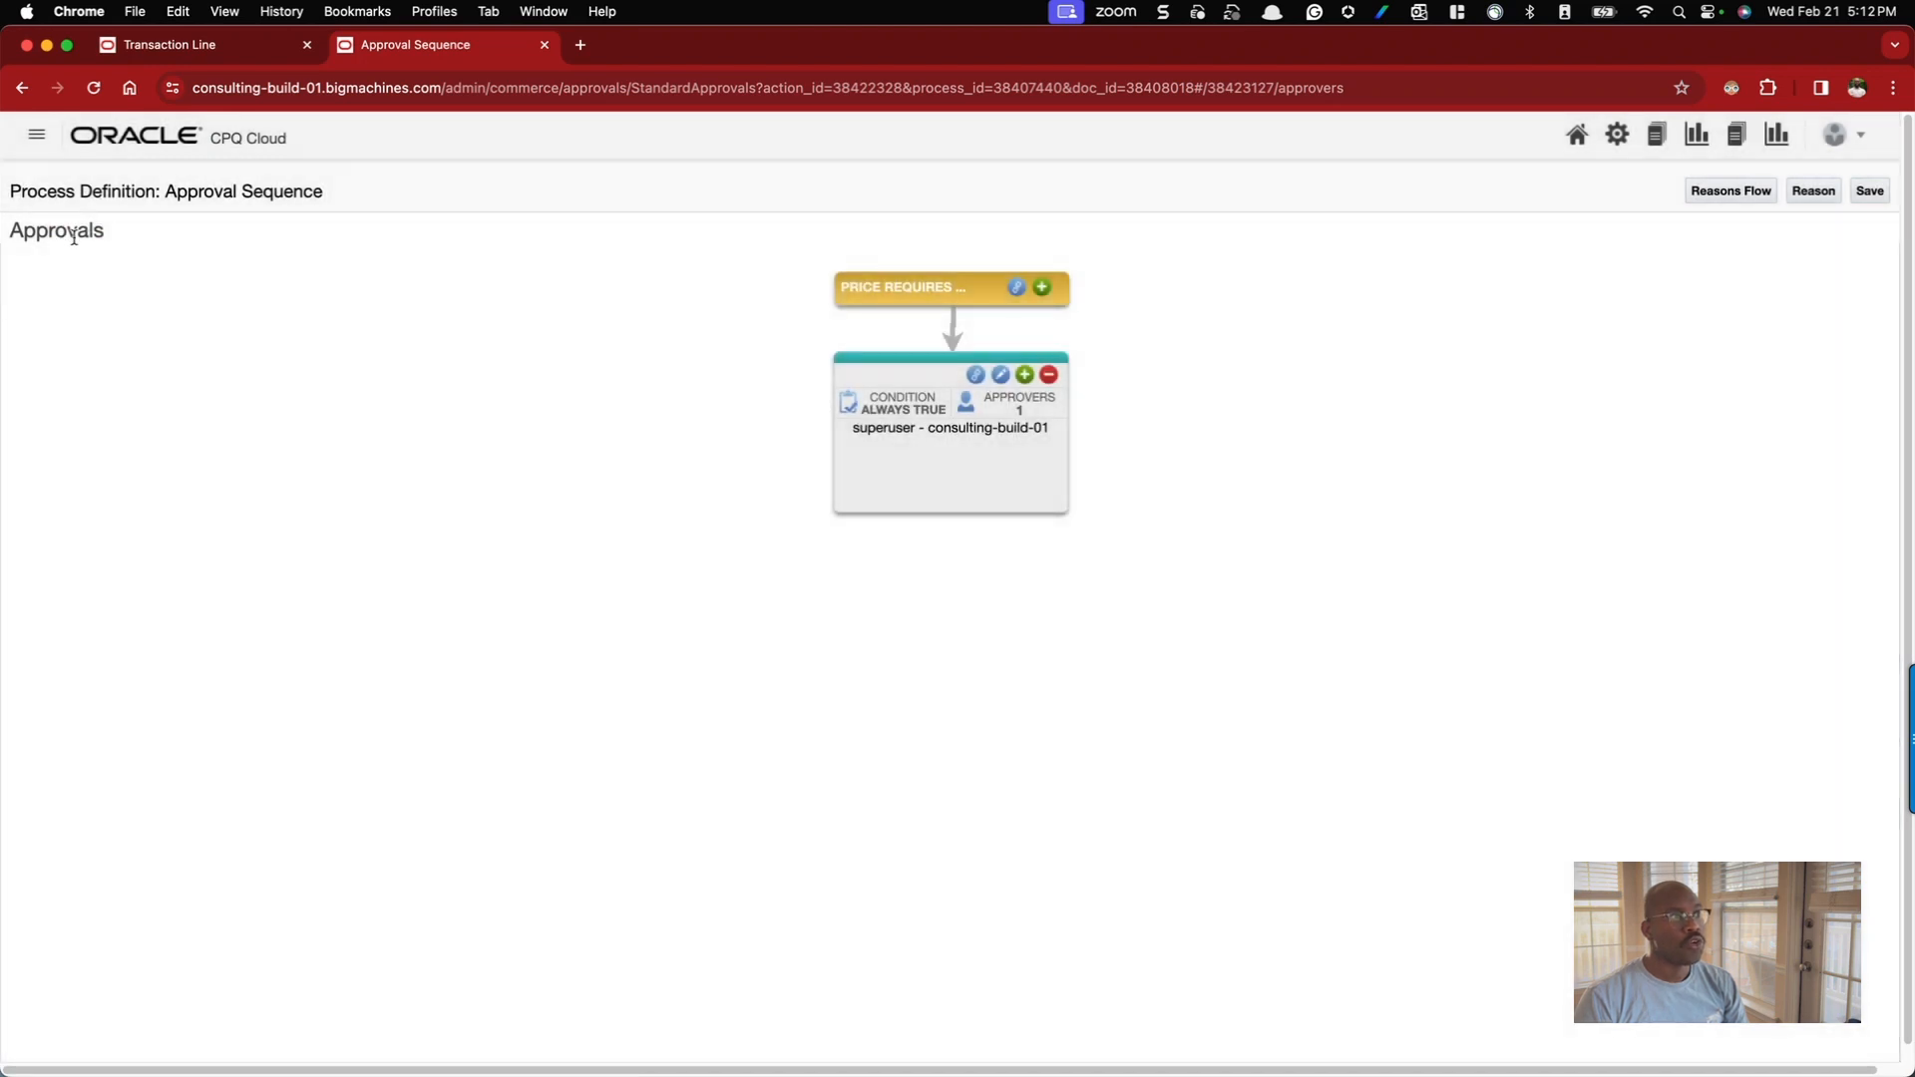
{"action": "double_click", "coordinate": [72, 234]}
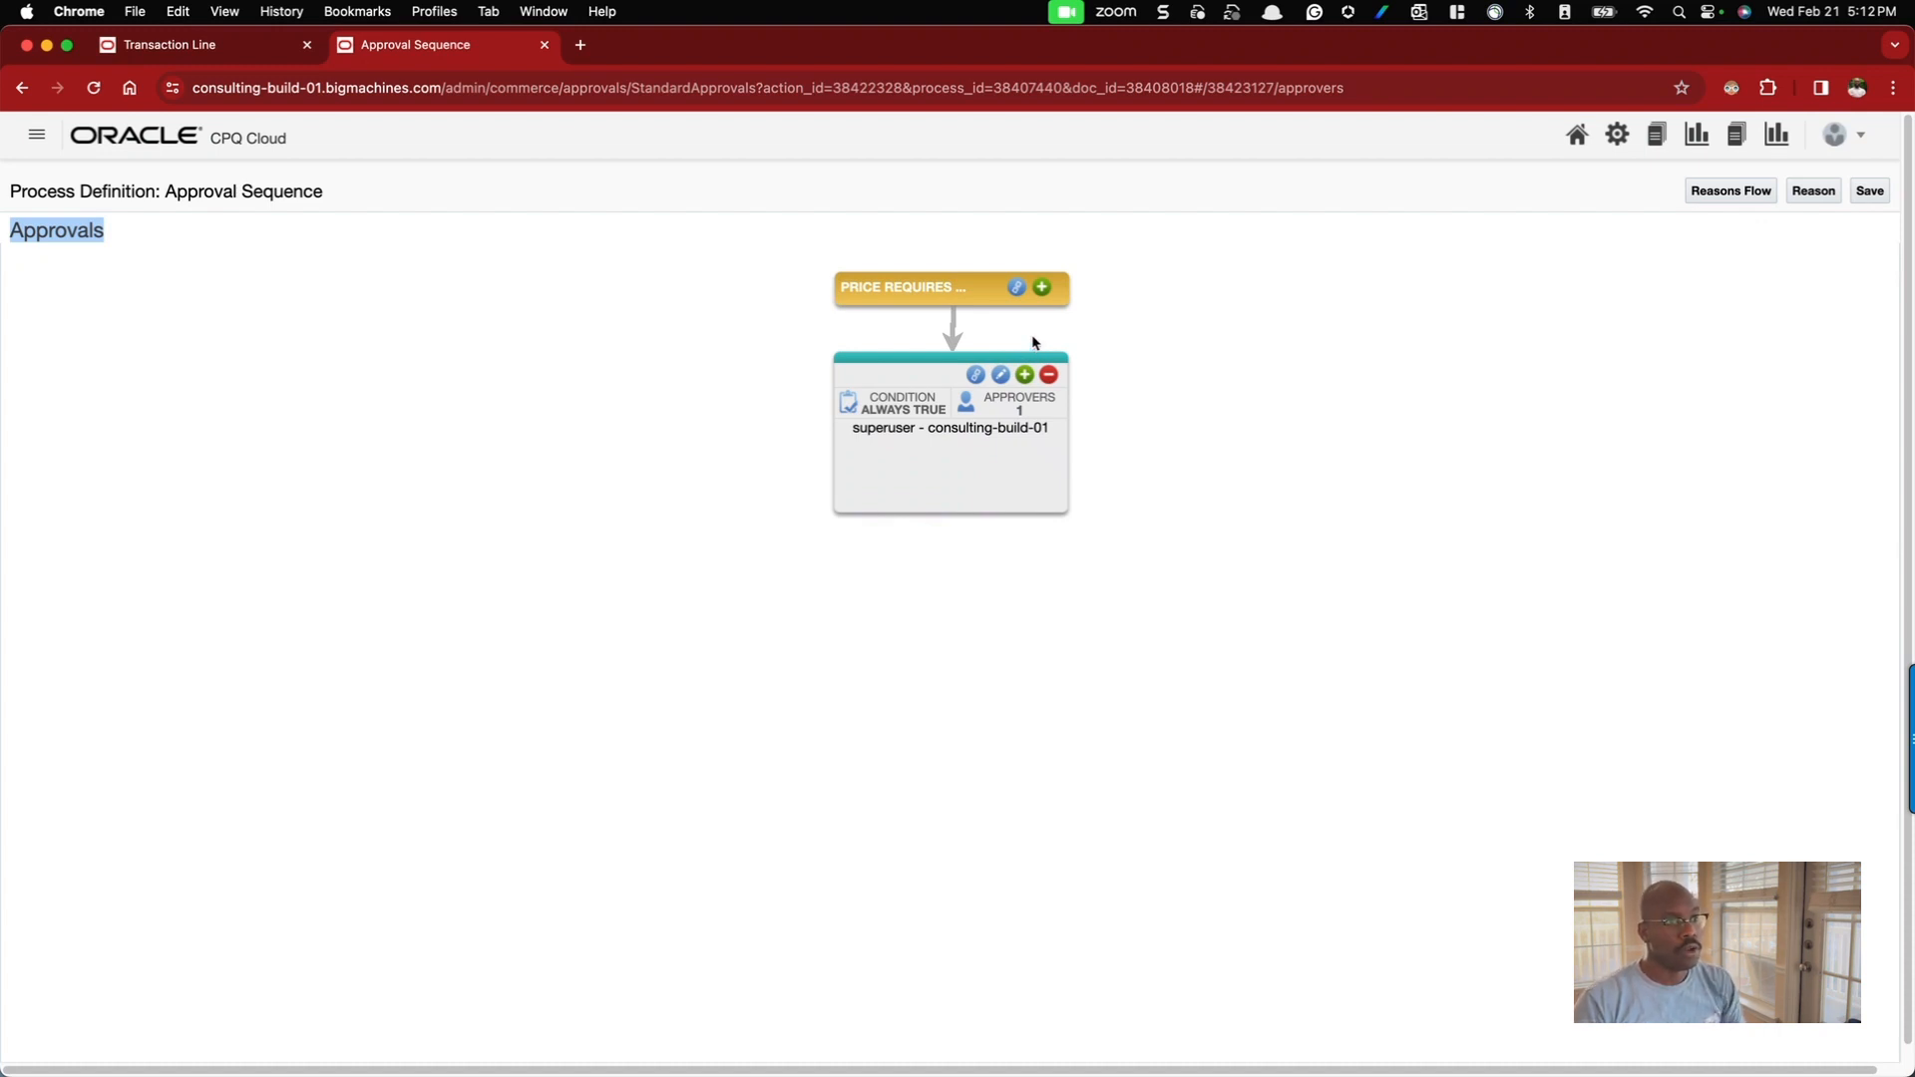
{"action": "left_click", "coordinate": [1831, 197]}
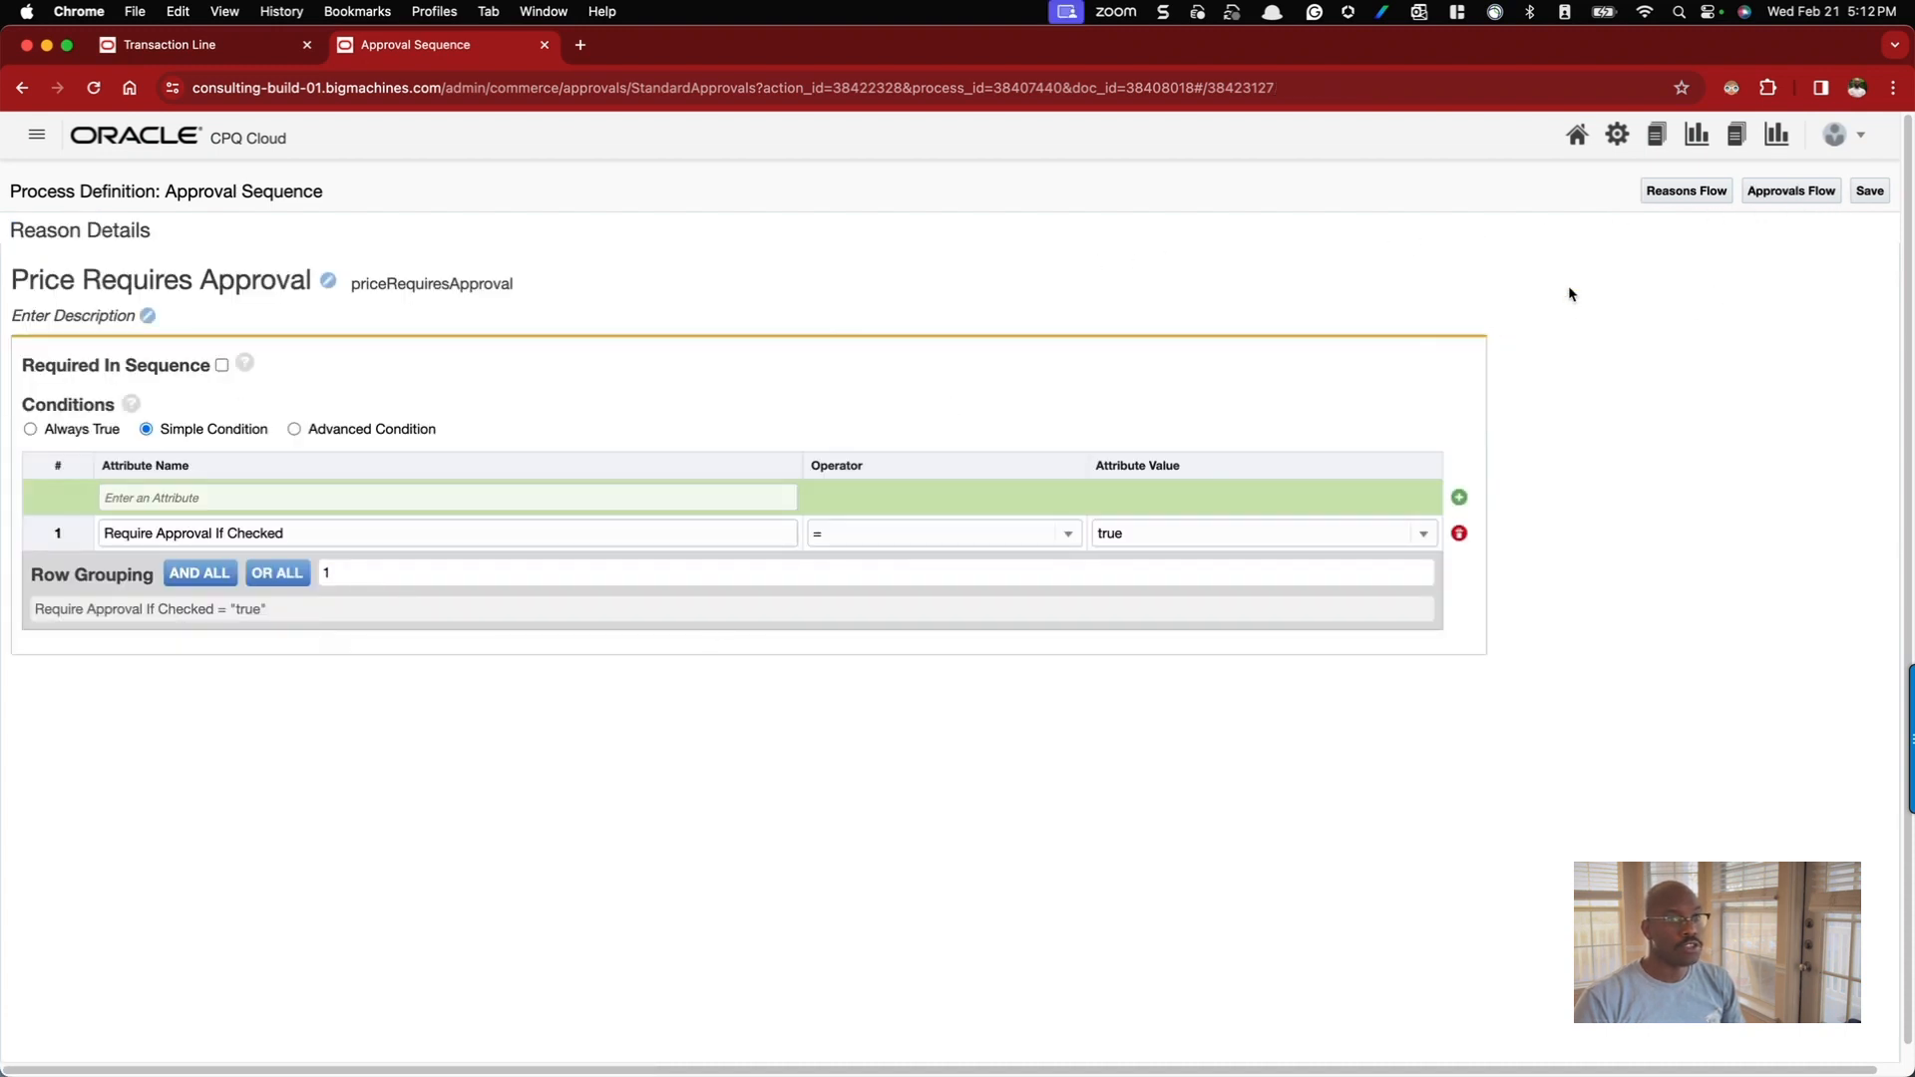
{"action": "left_click", "coordinate": [1651, 204]}
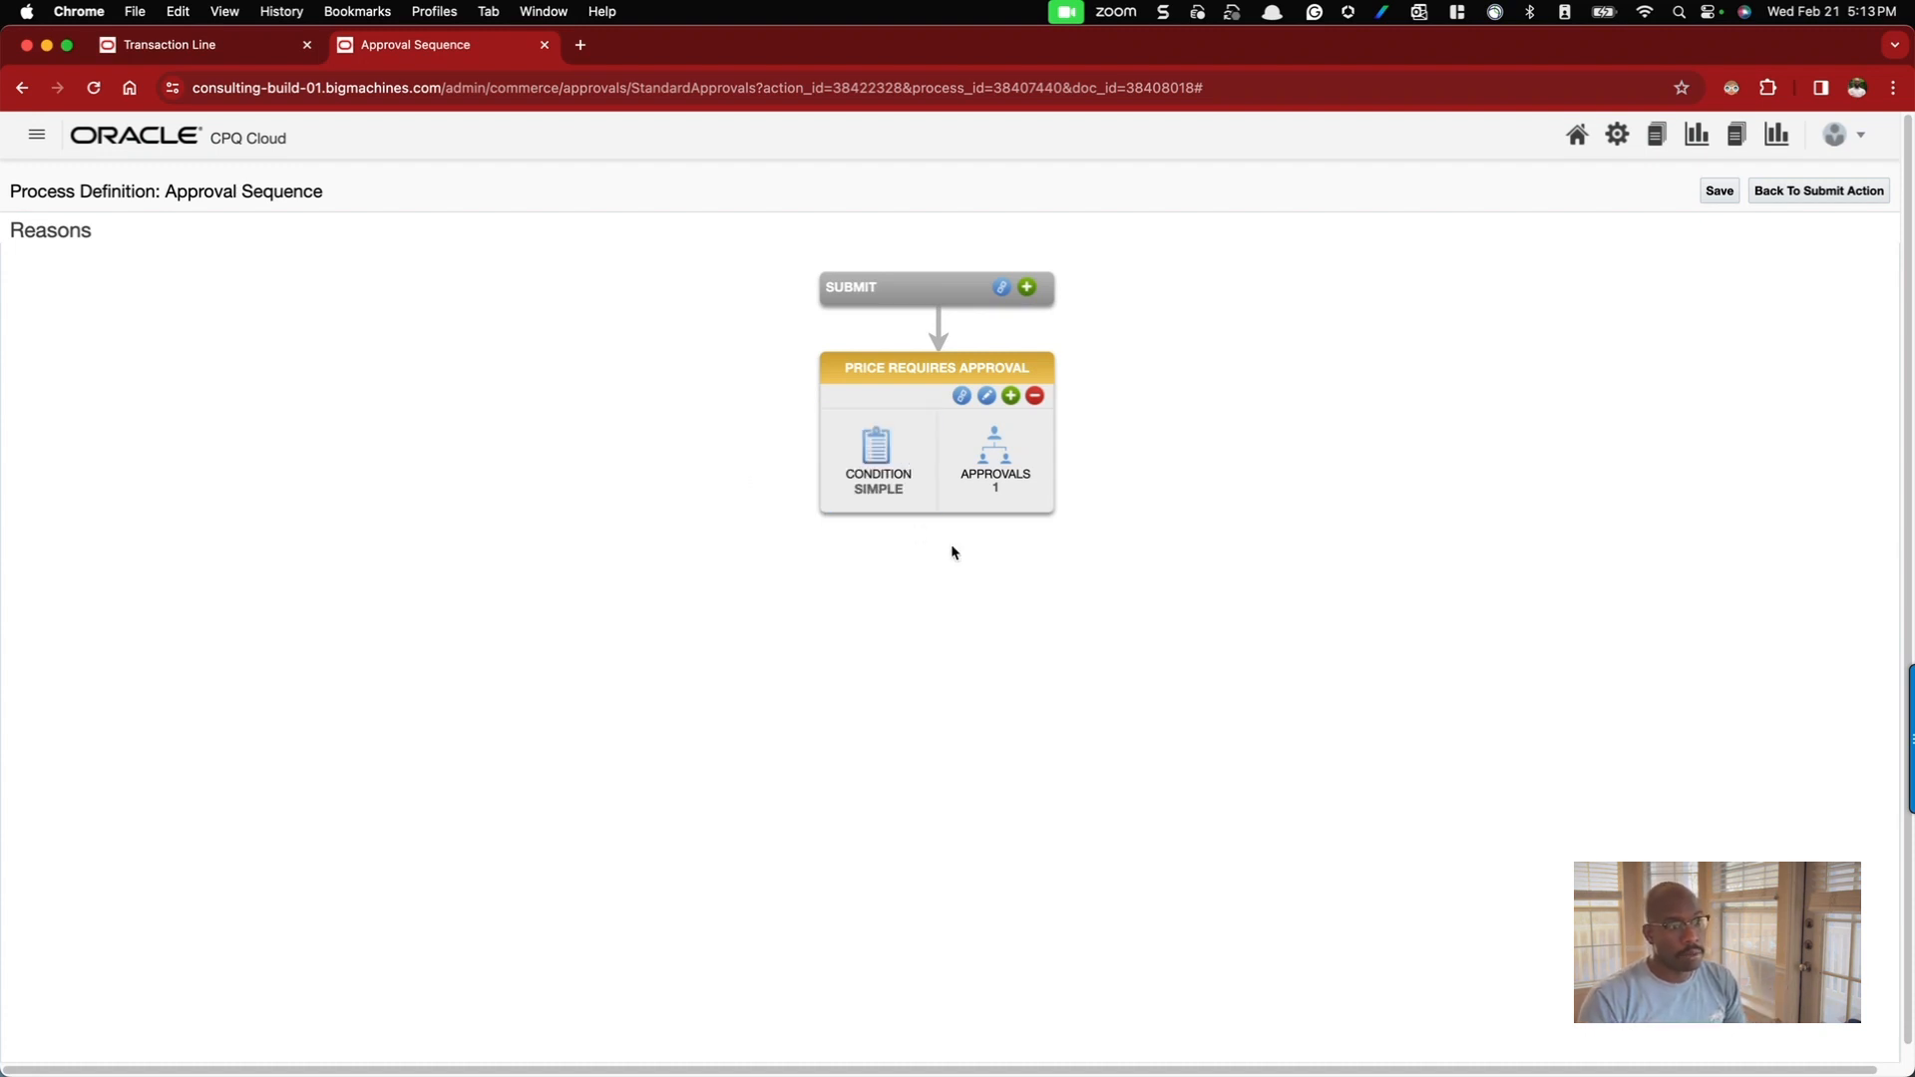
- Close the transaction line in the quote's browser tab and enable Require Approval If Checked in the quote's approval settings
{"action": "left_click", "coordinate": [215, 49]}
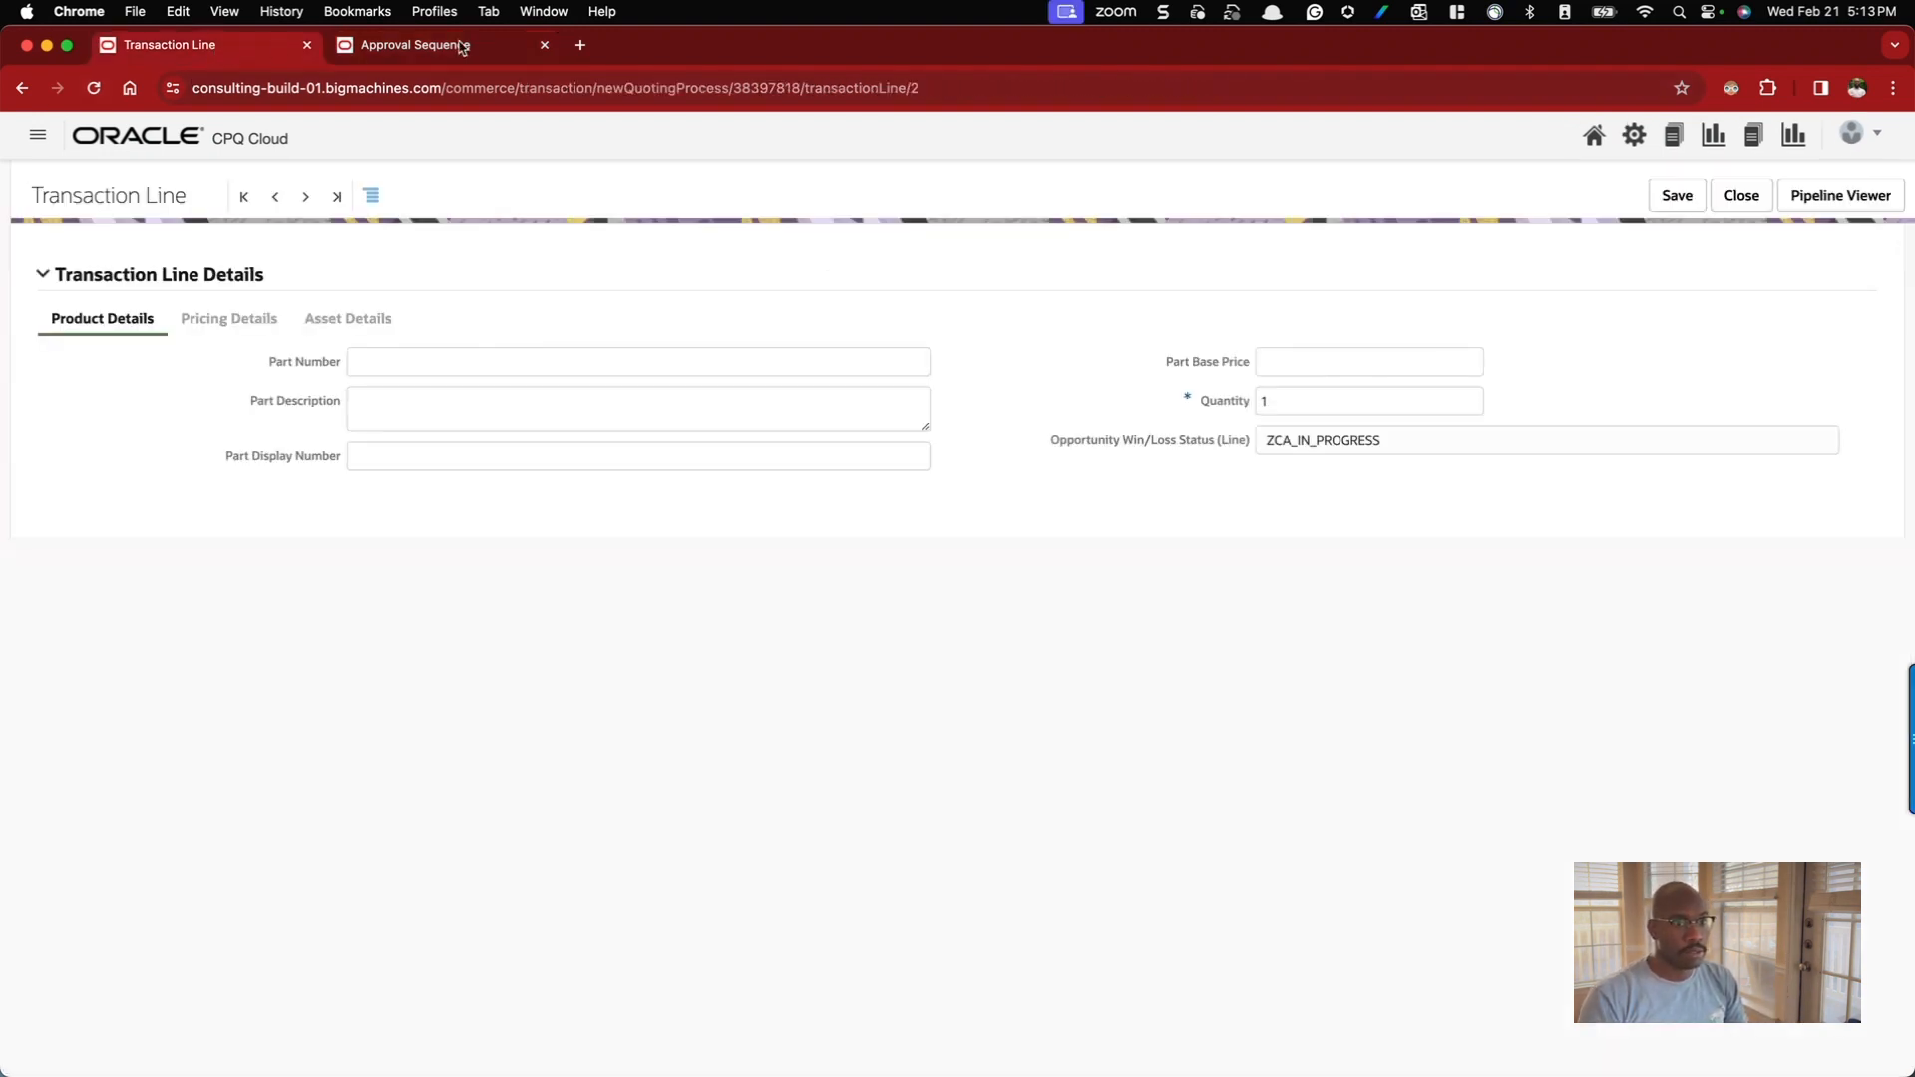
{"action": "left_click", "coordinate": [1749, 200]}
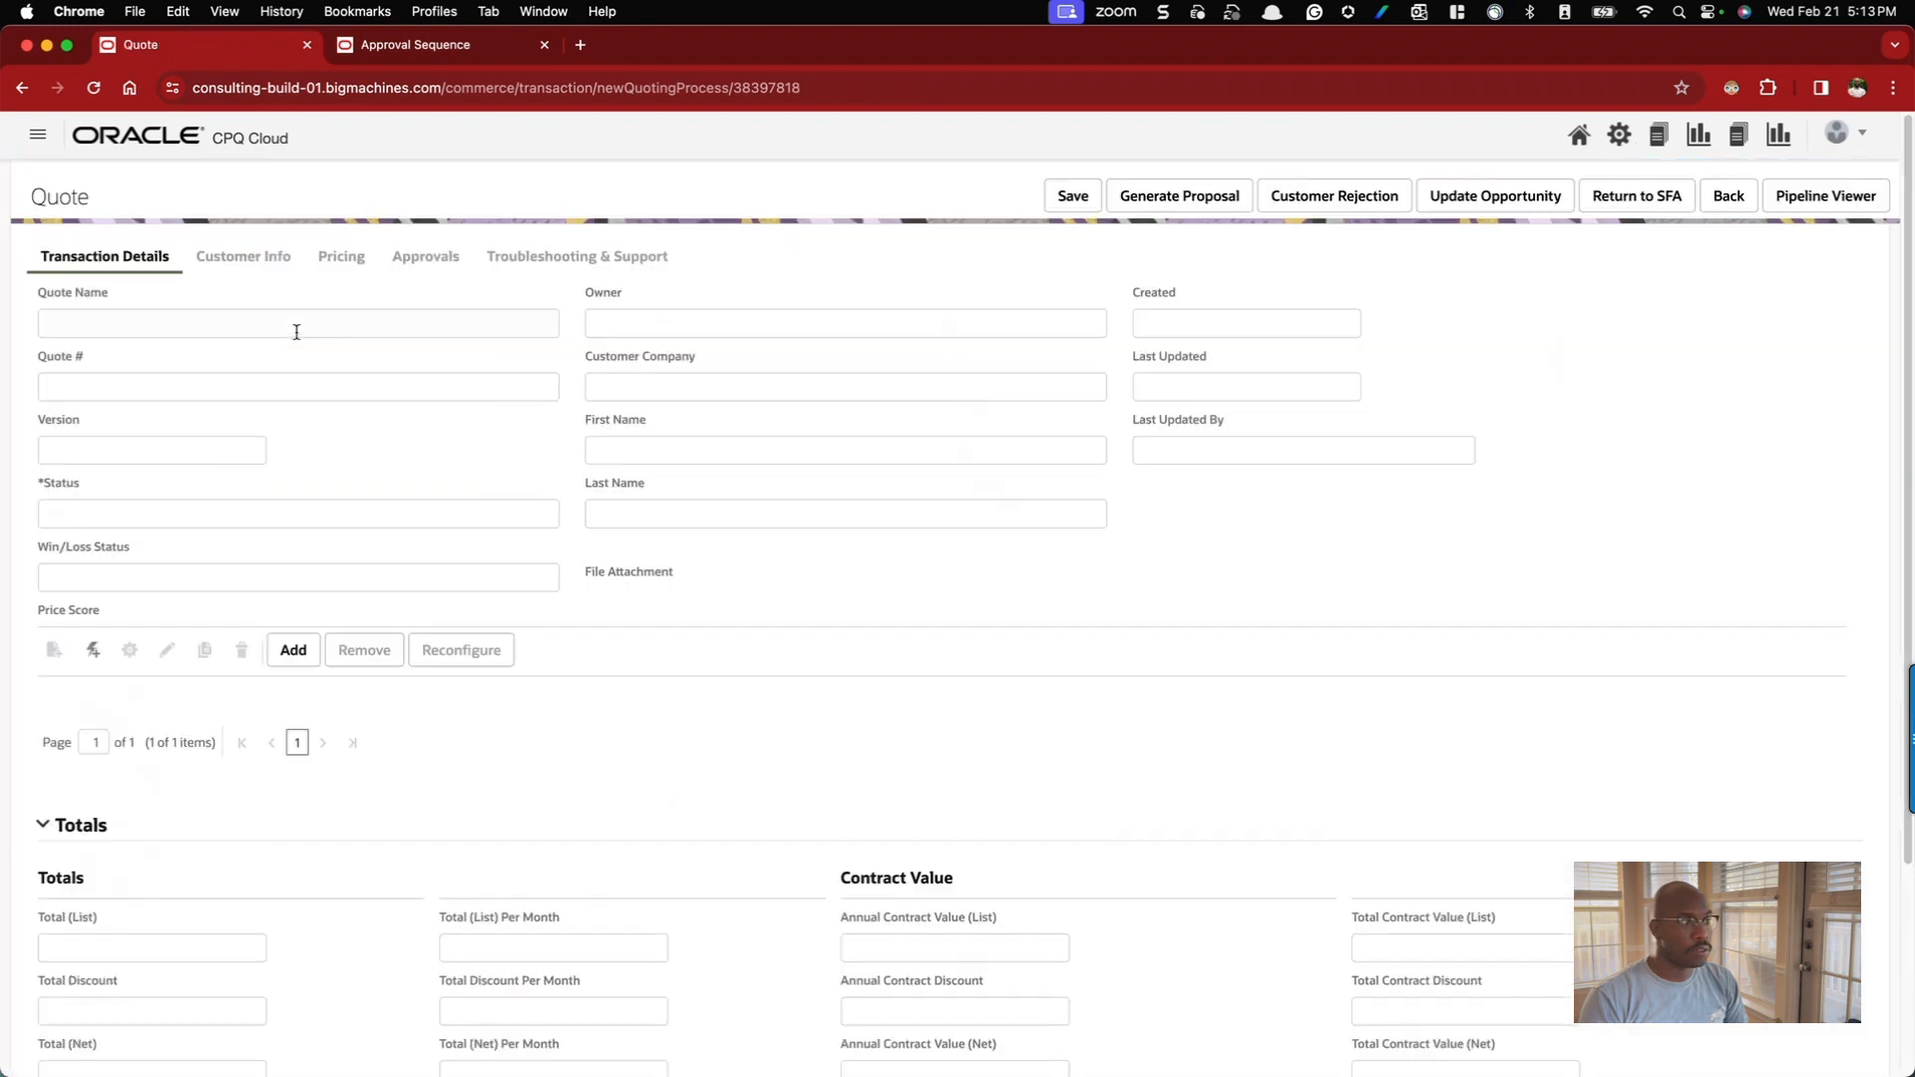
{"action": "left_click", "coordinate": [425, 257]}
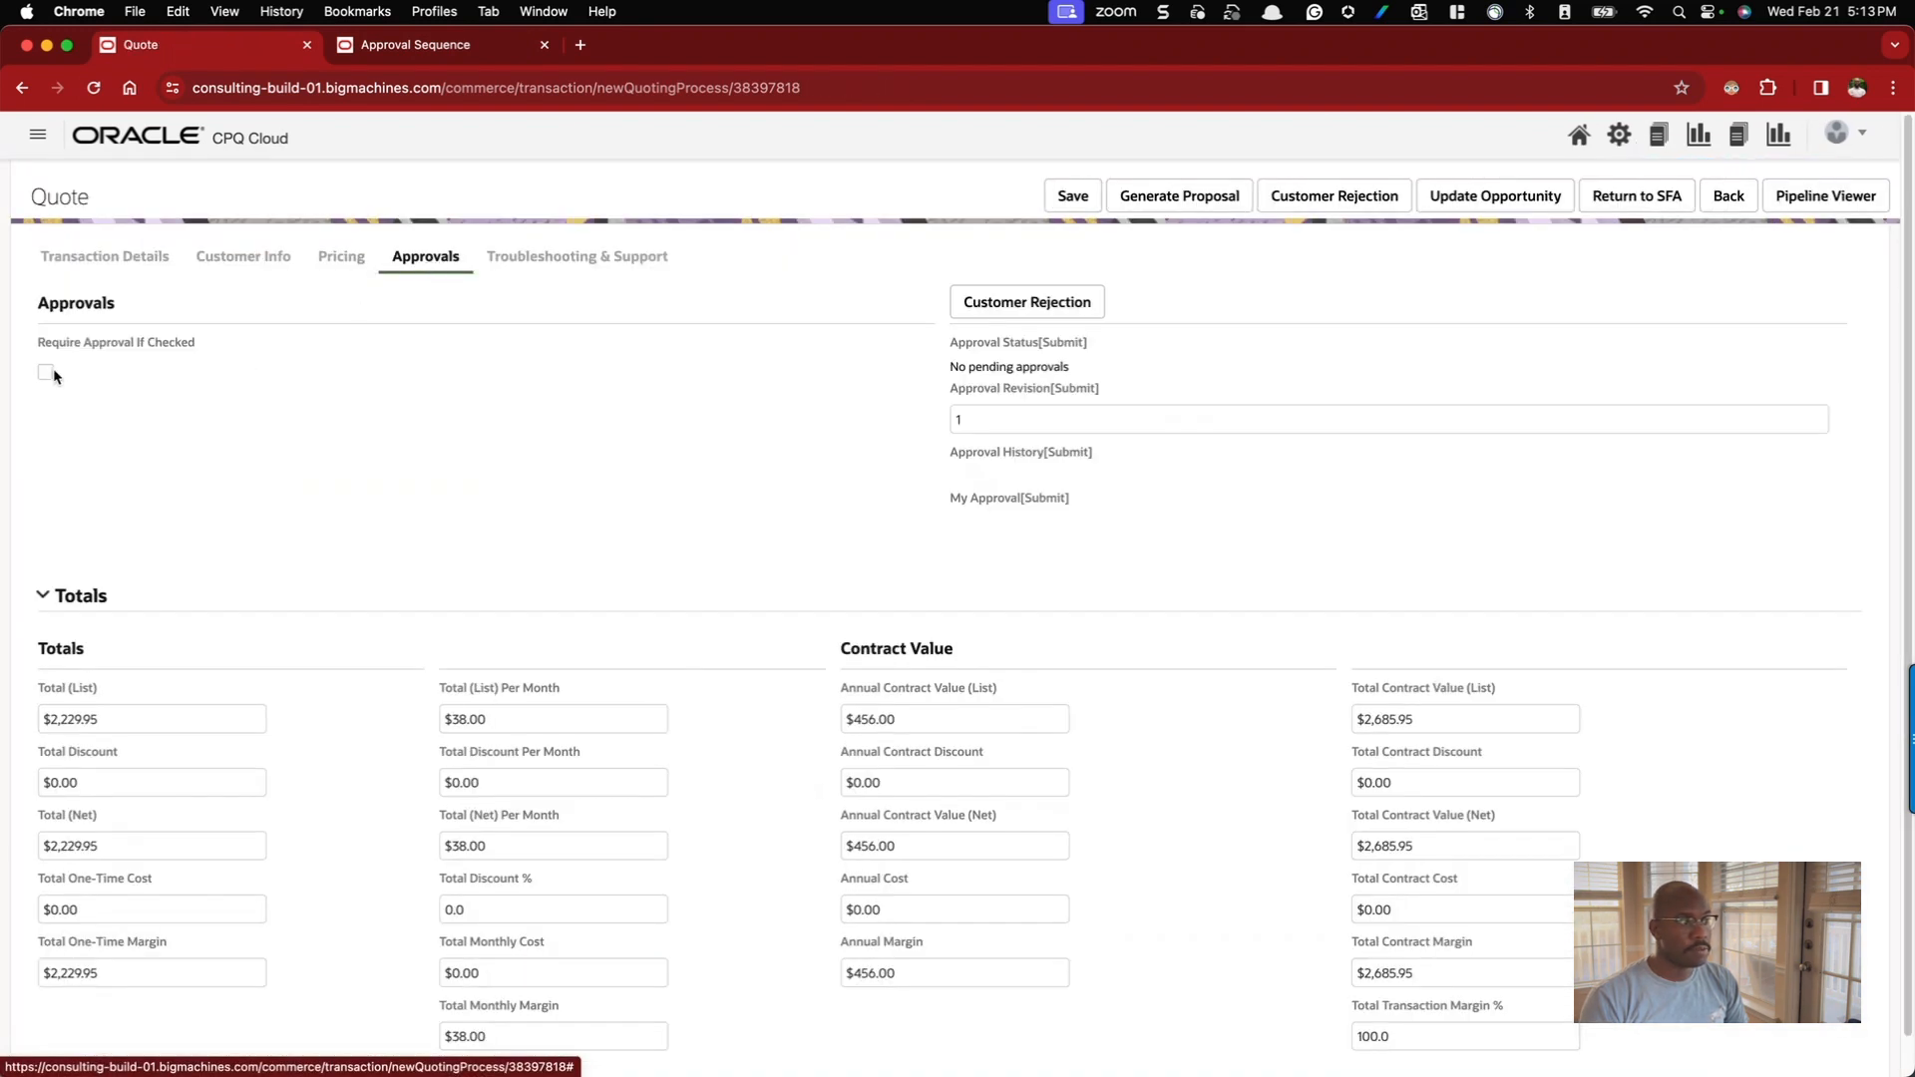
{"action": "left_click", "coordinate": [46, 374]}
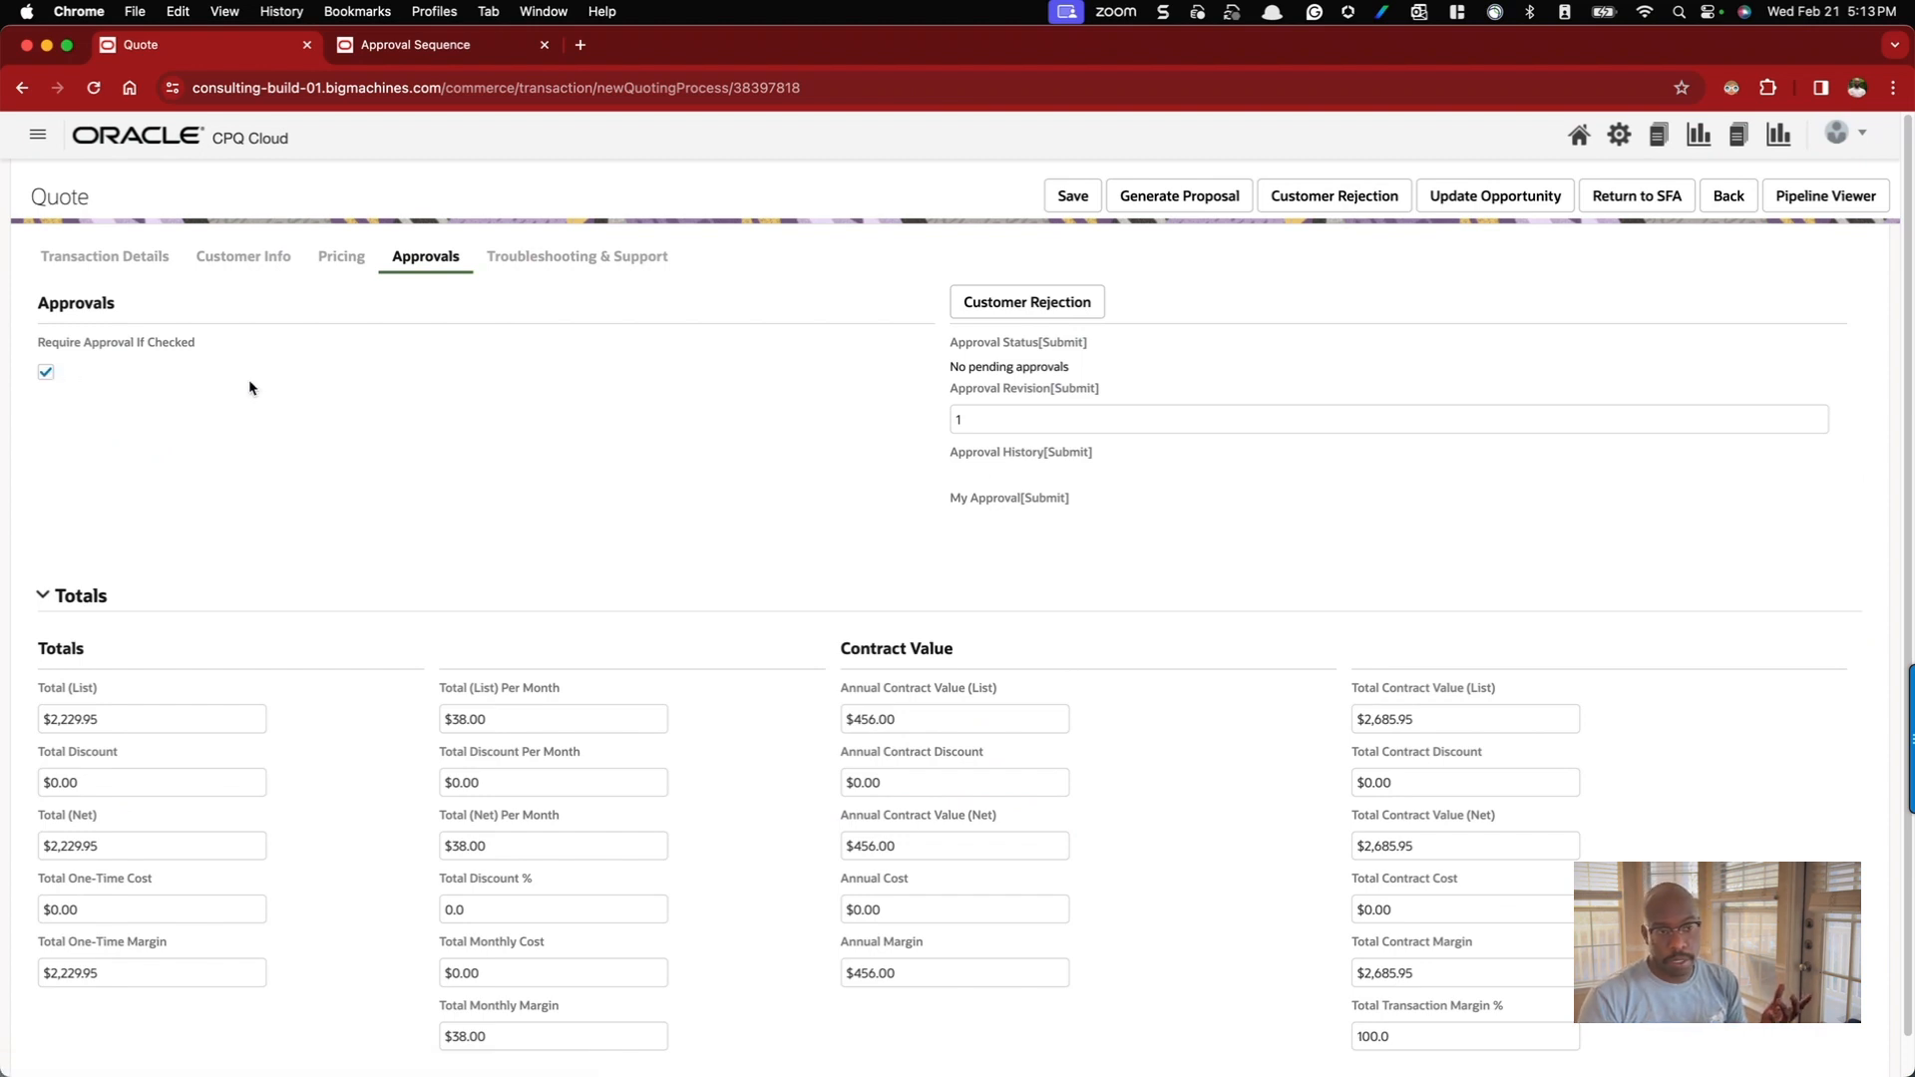
- Return to the approval sequence and examine the Price Requires Approval condition attribute and its approver details
{"action": "left_click", "coordinate": [415, 44]}
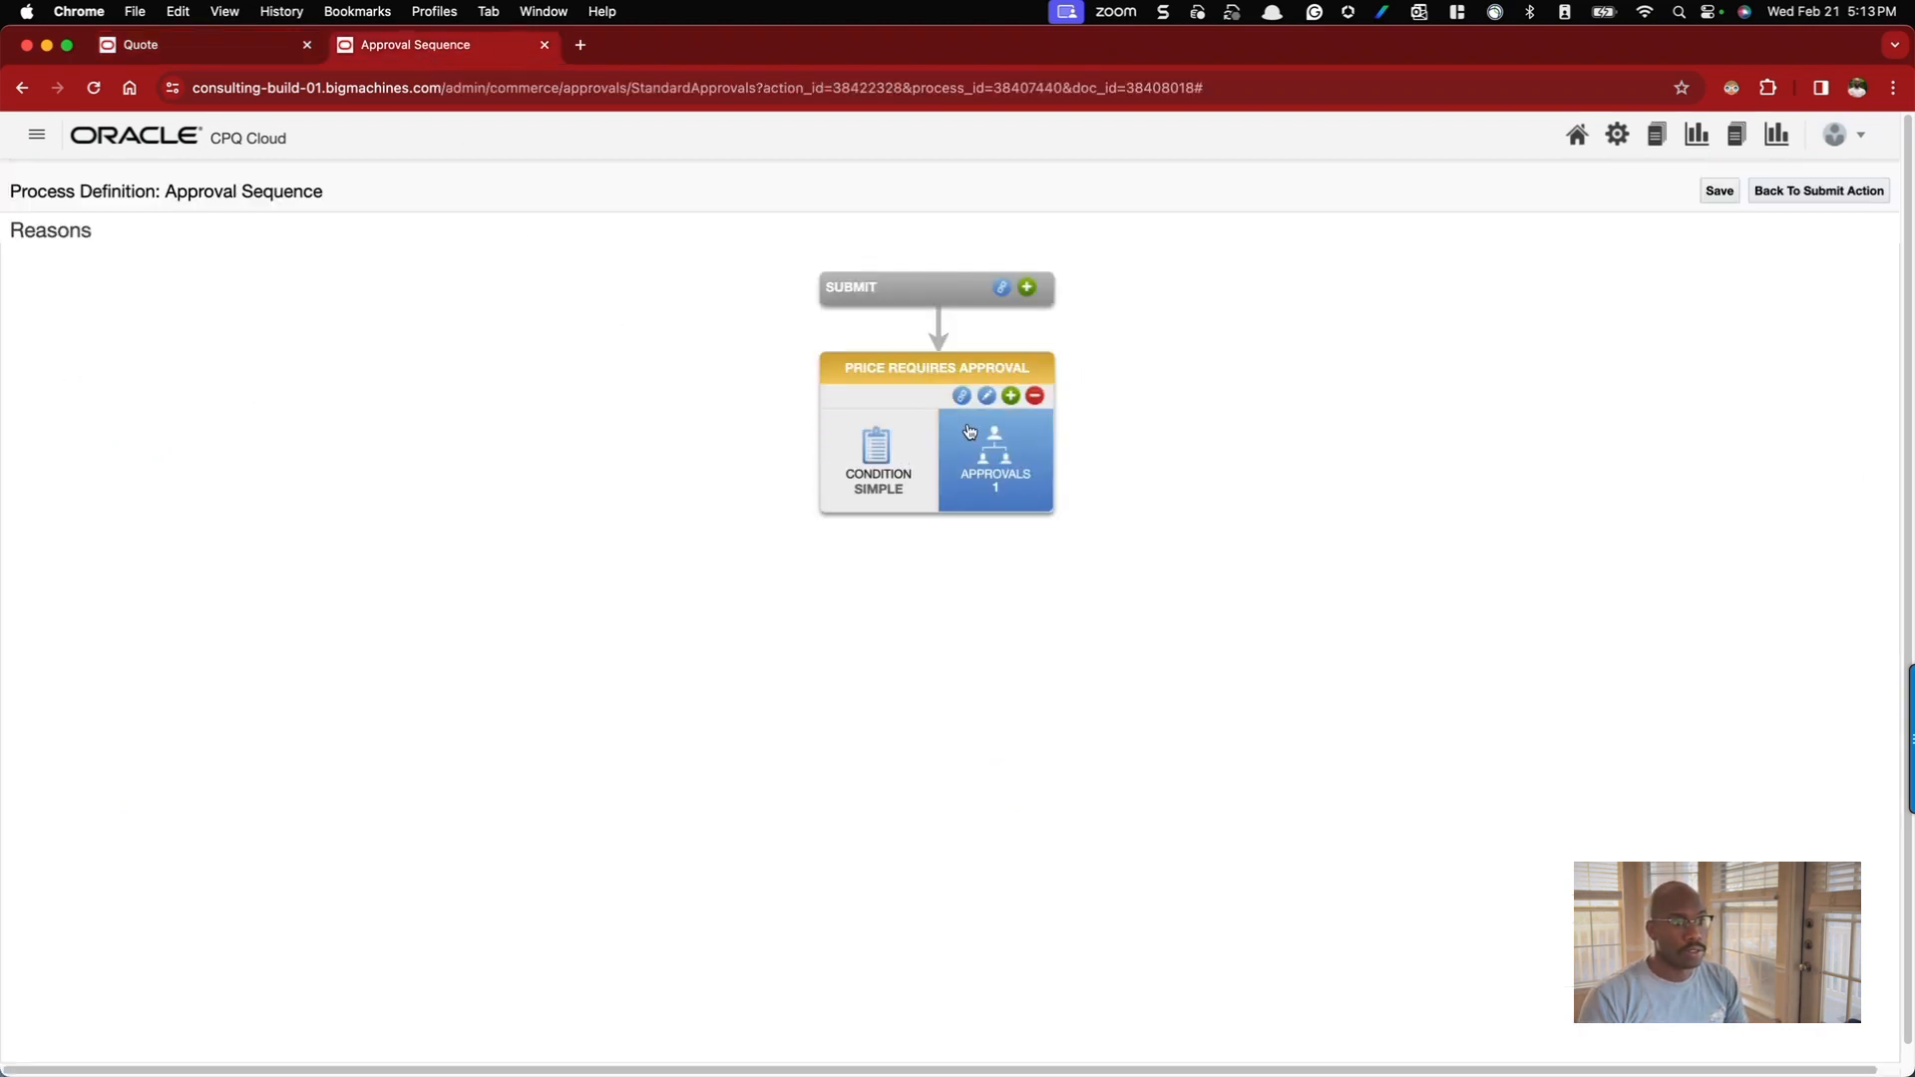
{"action": "left_click", "coordinate": [849, 455]}
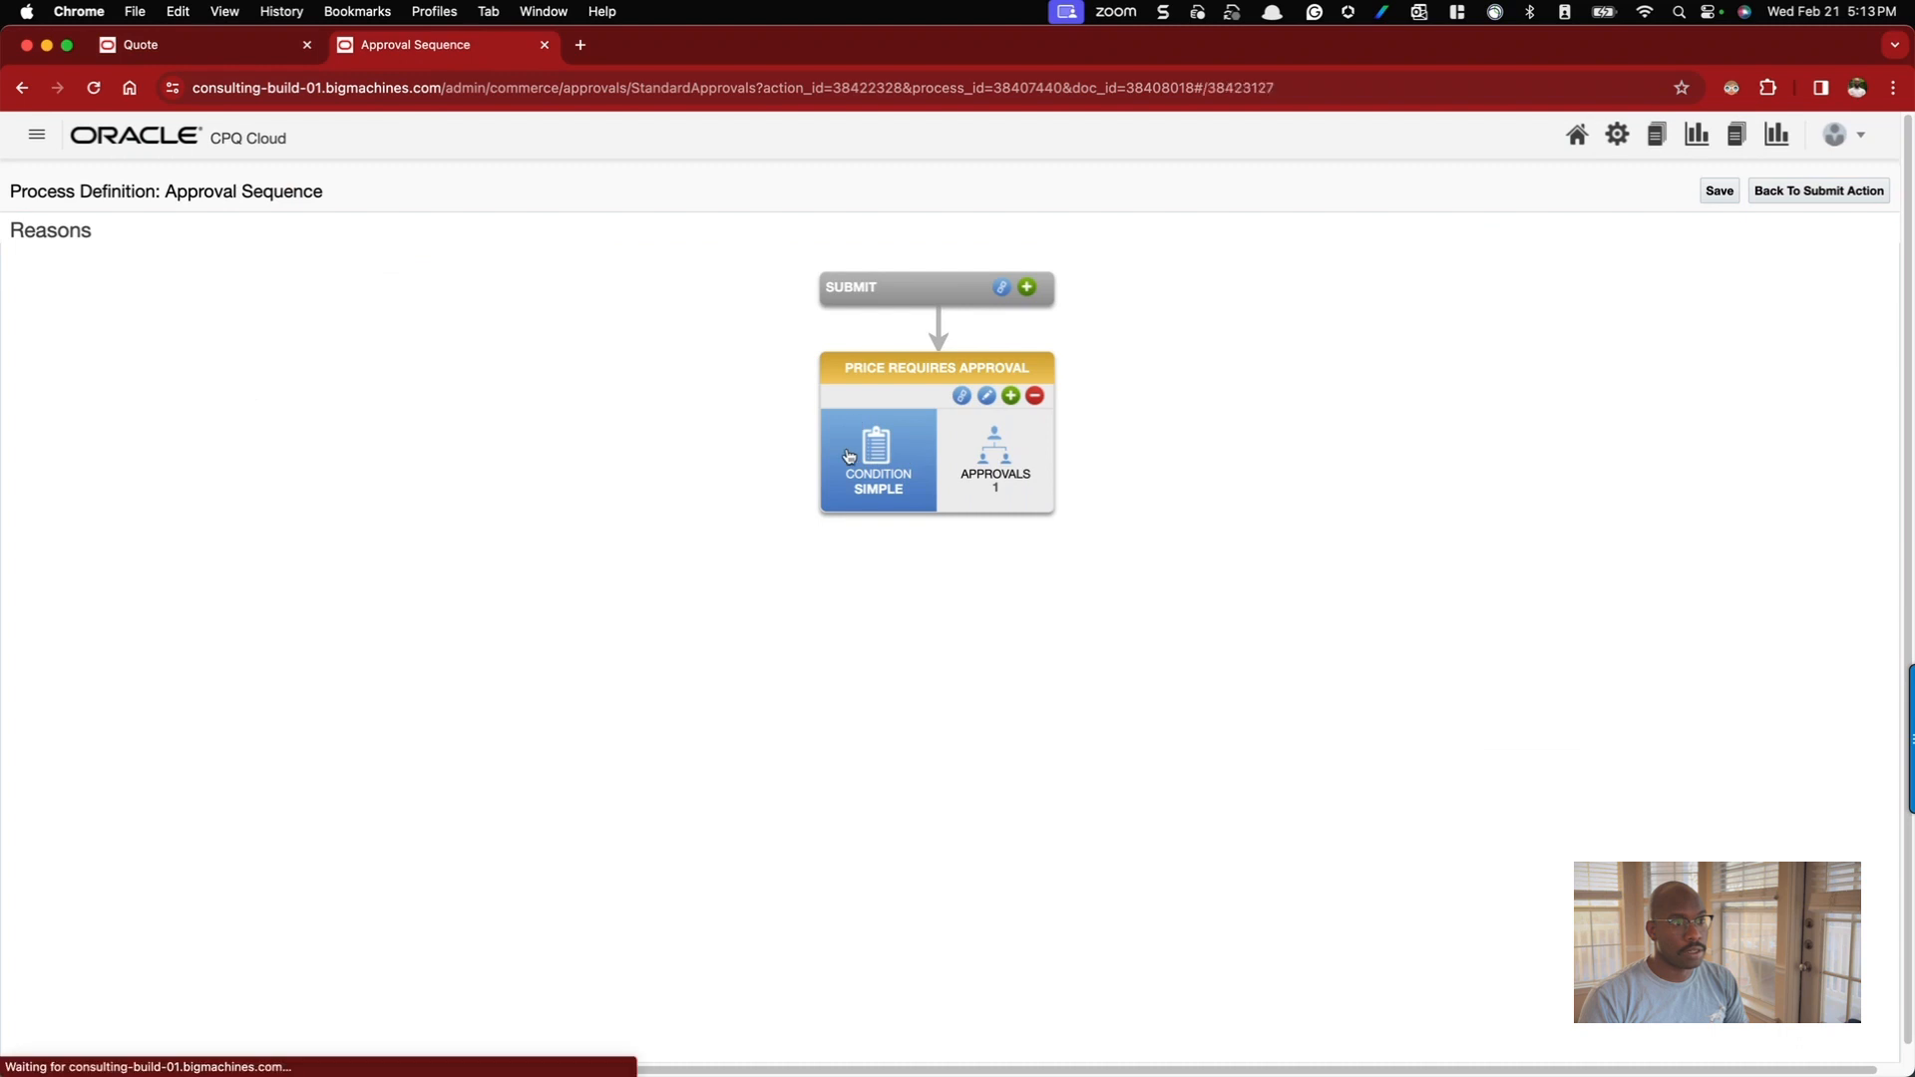
{"action": "double_click", "coordinate": [137, 534]}
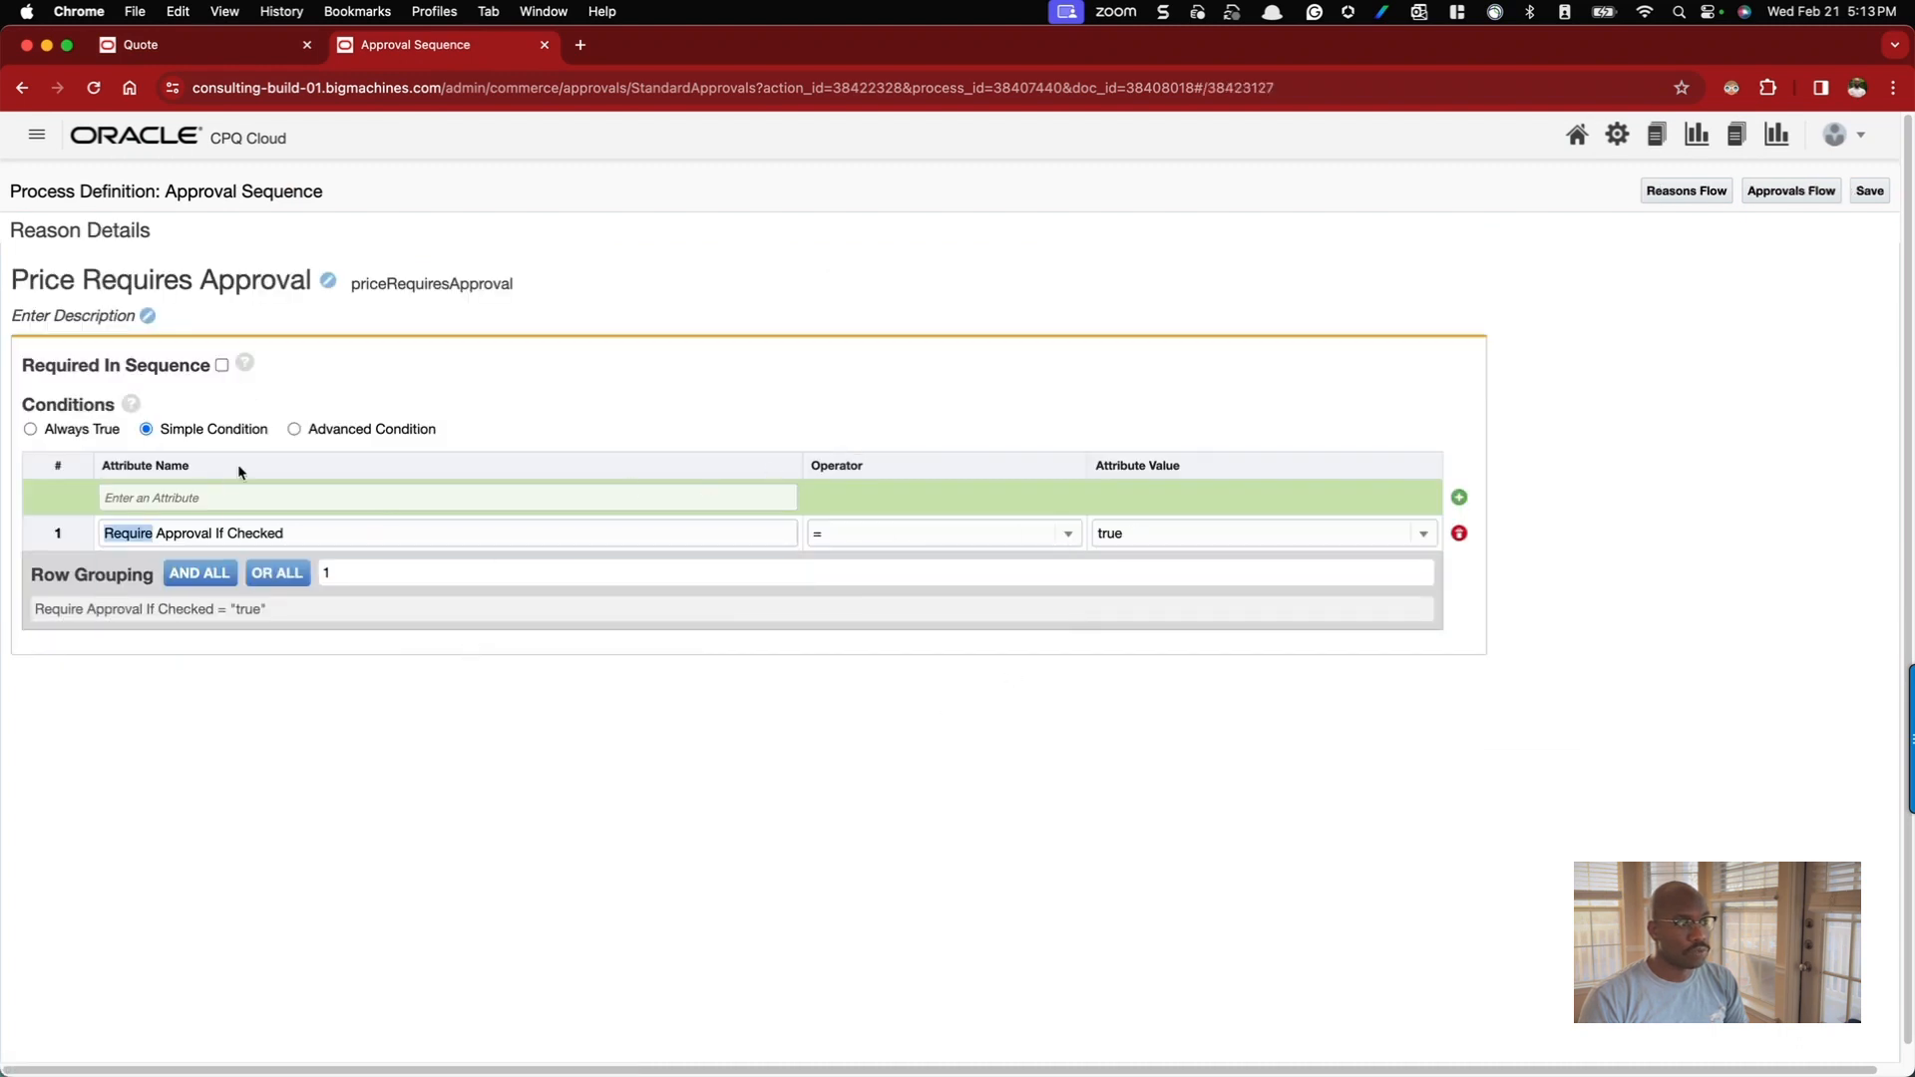
{"action": "left_click", "coordinate": [1771, 192]}
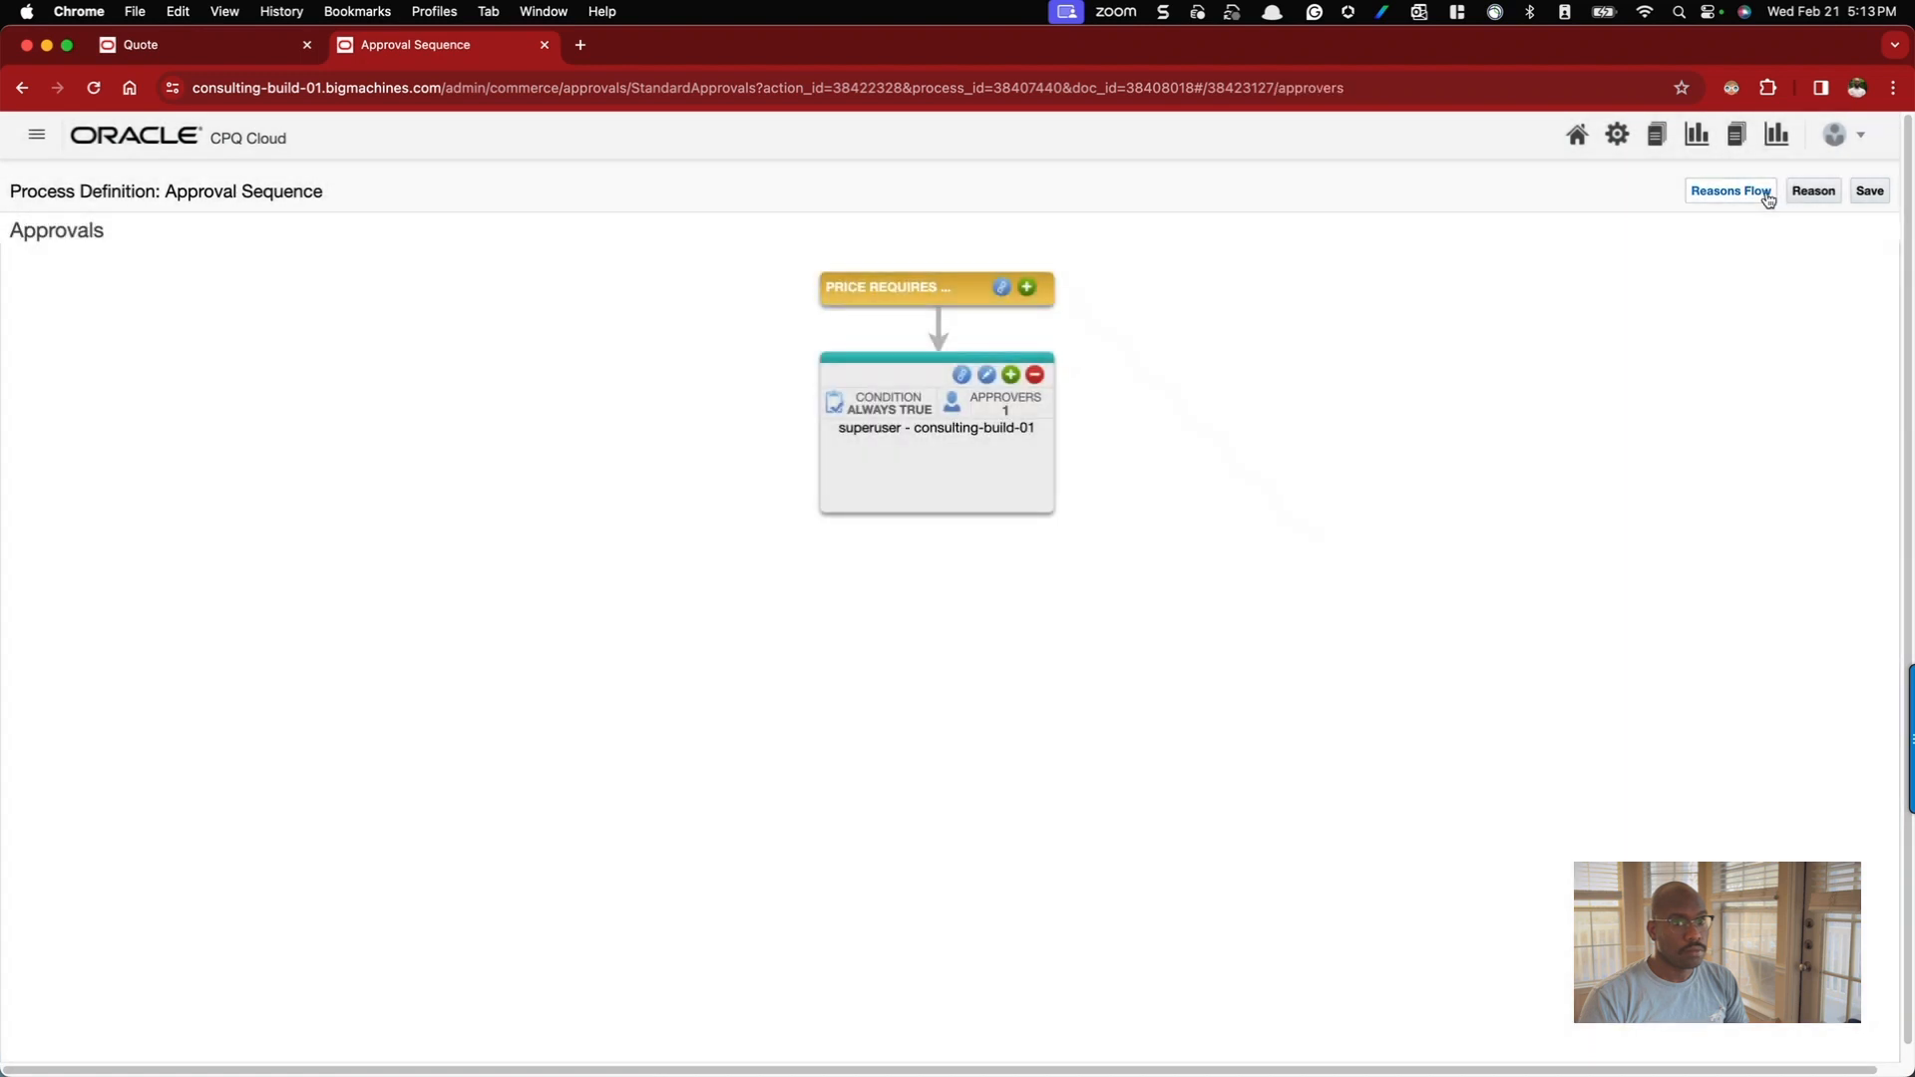
{"action": "left_click", "coordinate": [937, 485]}
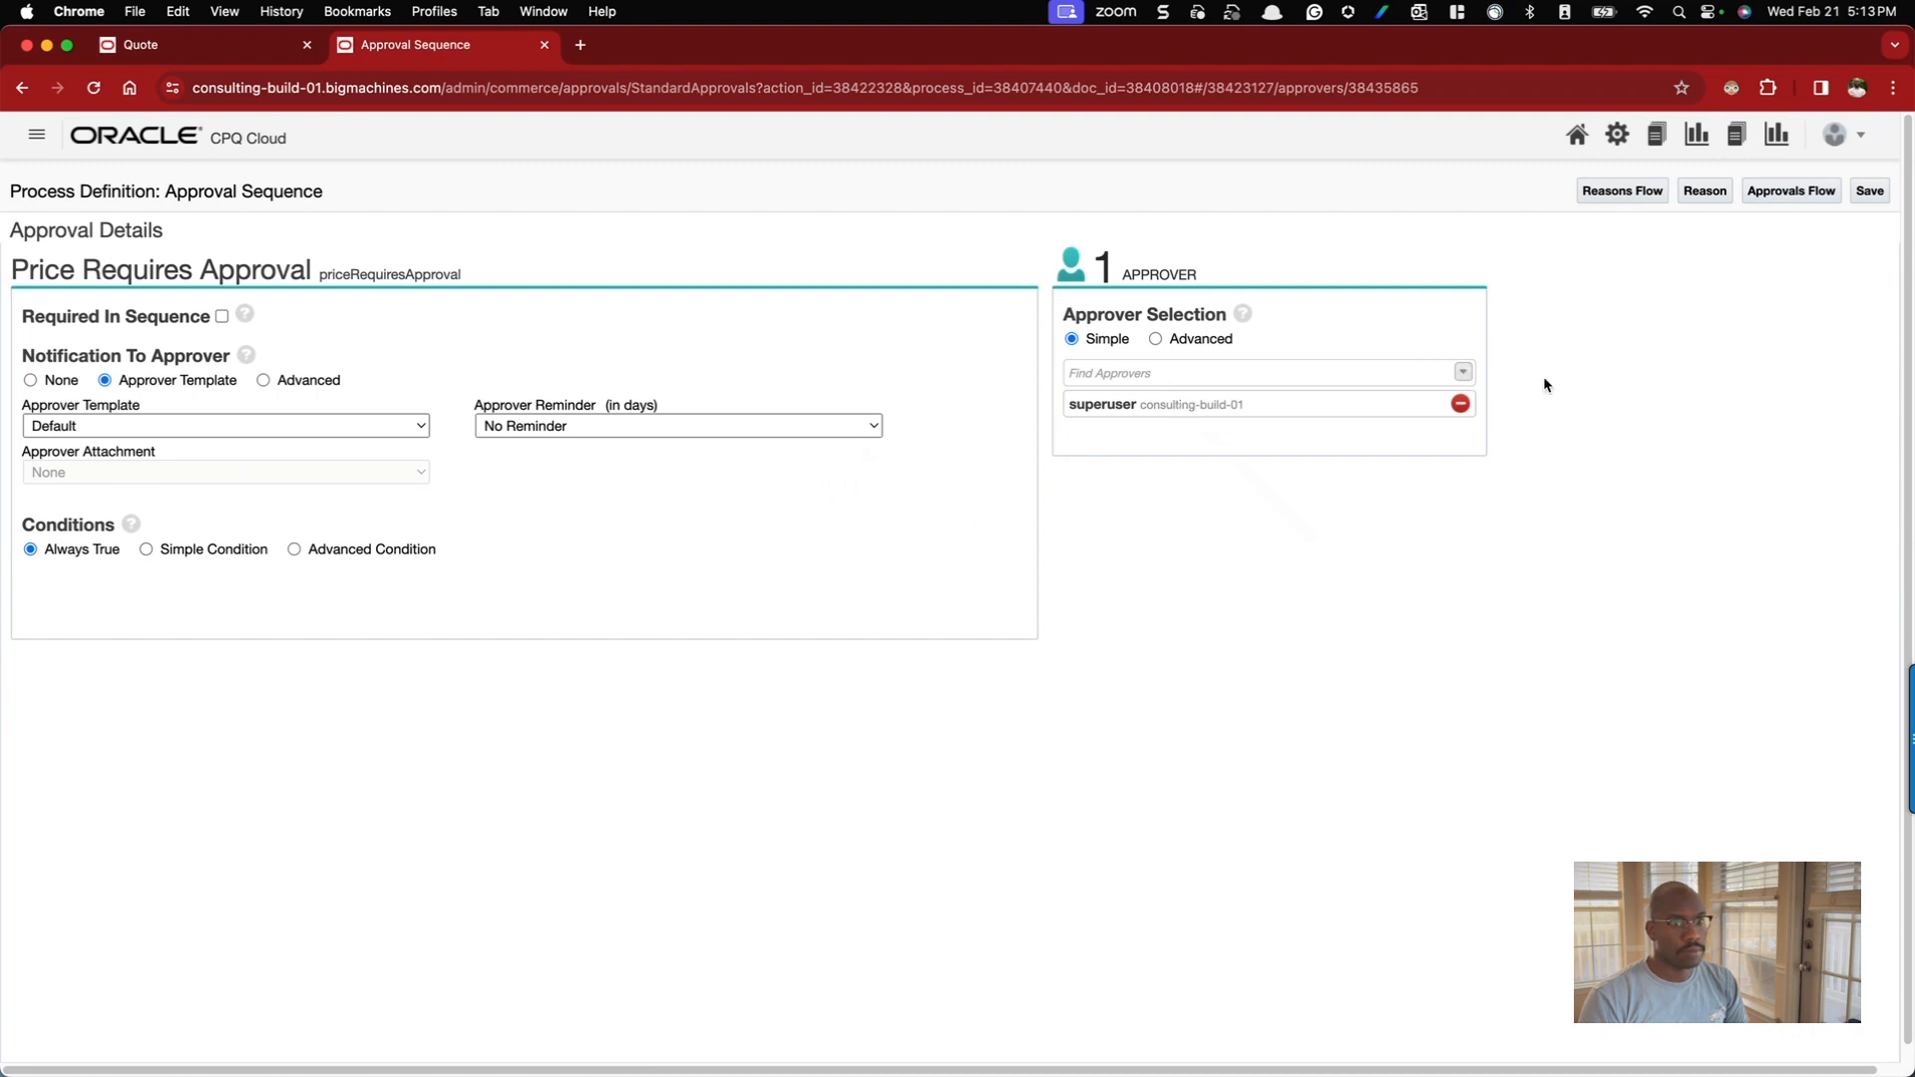
- Open the Standard Quote Process's Test Document template in Document Designer, inspect its cover page and close it
{"action": "left_click", "coordinate": [1617, 135]}
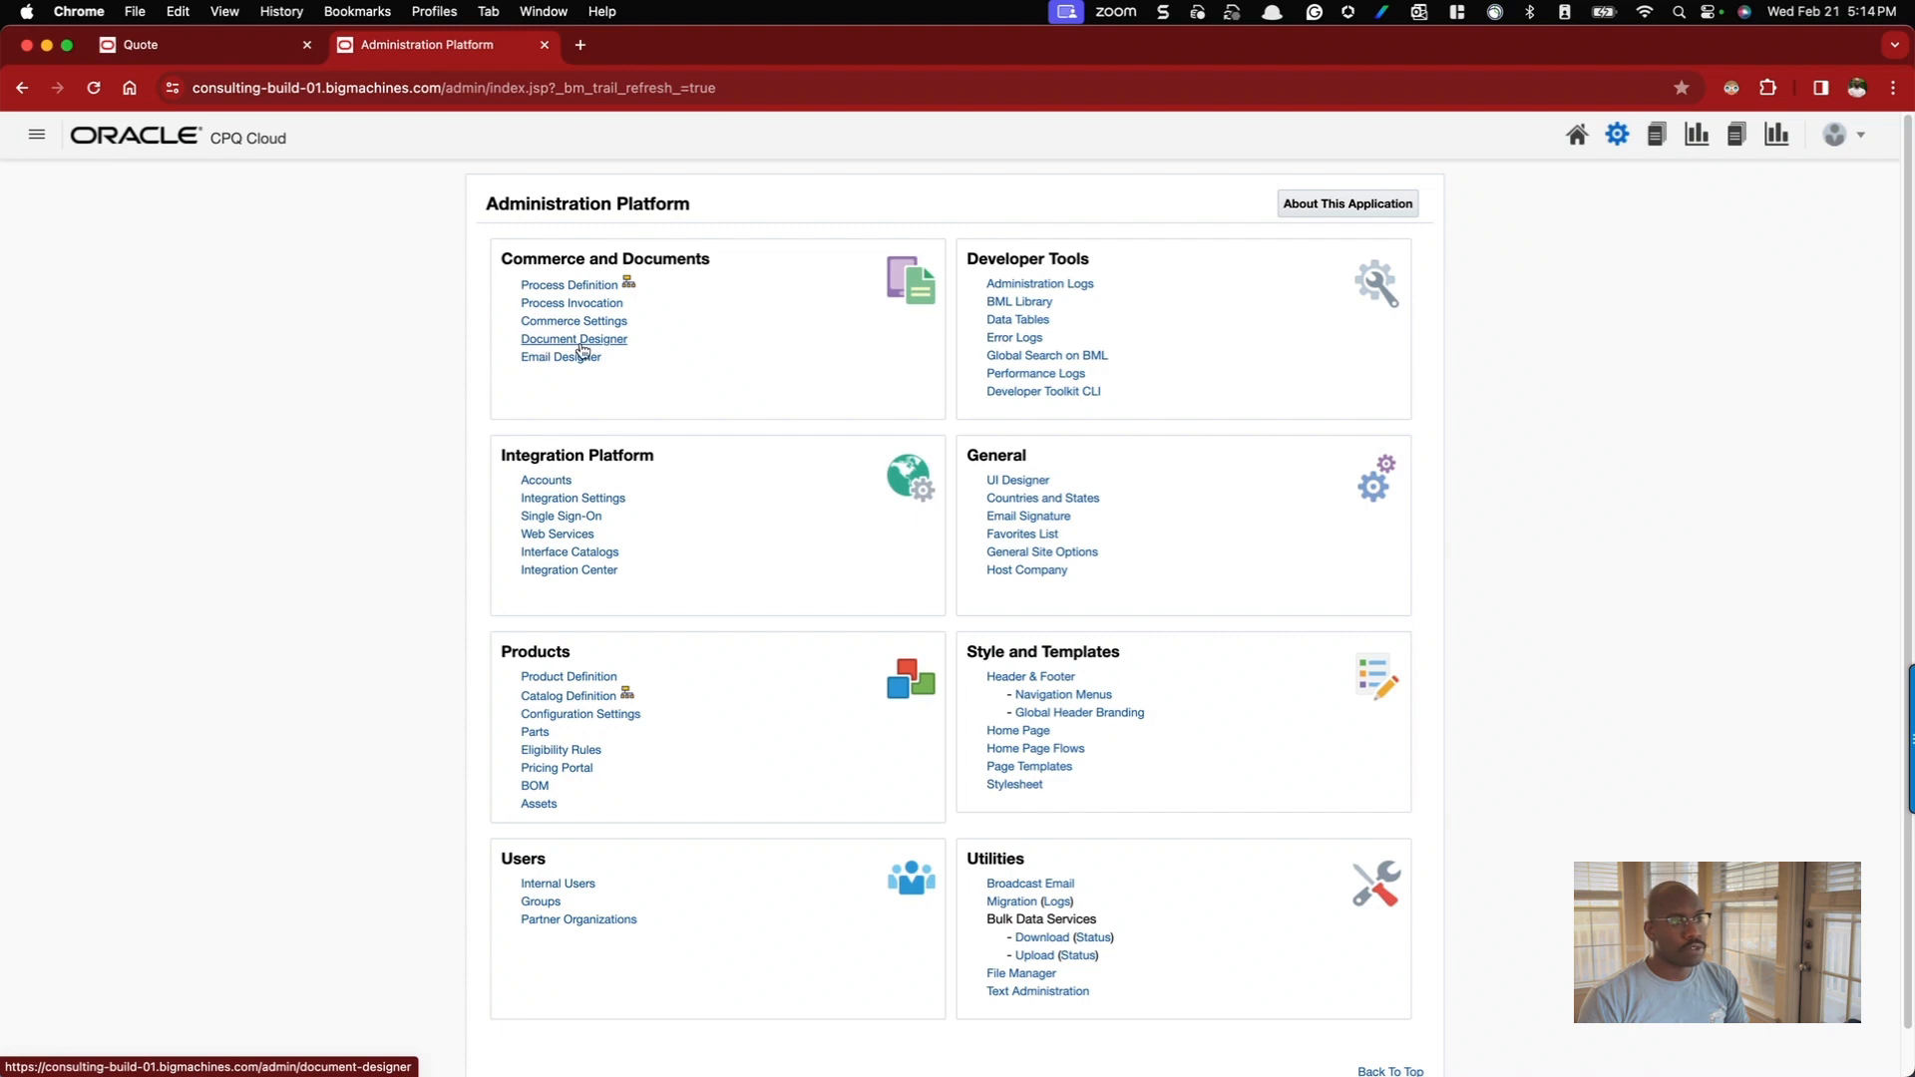
{"action": "left_click", "coordinate": [574, 345]}
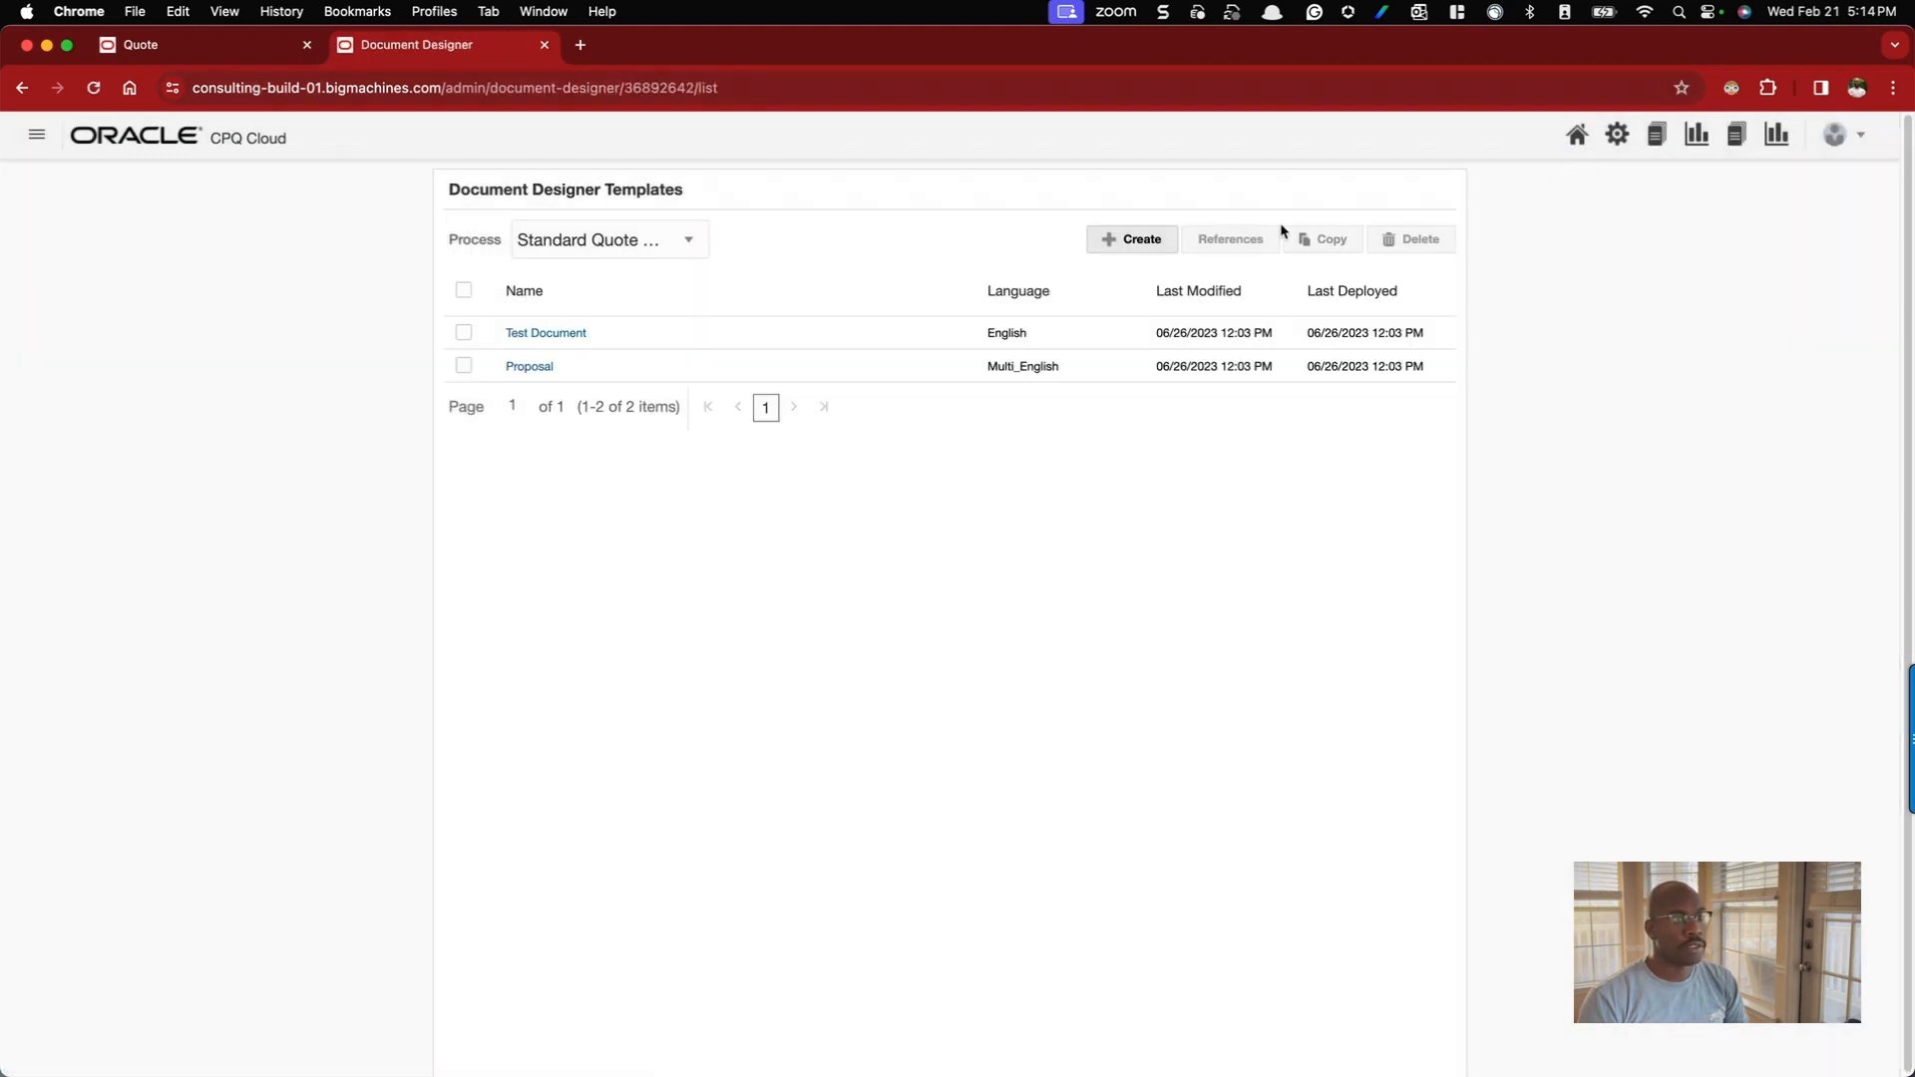
{"action": "left_click", "coordinate": [539, 336]}
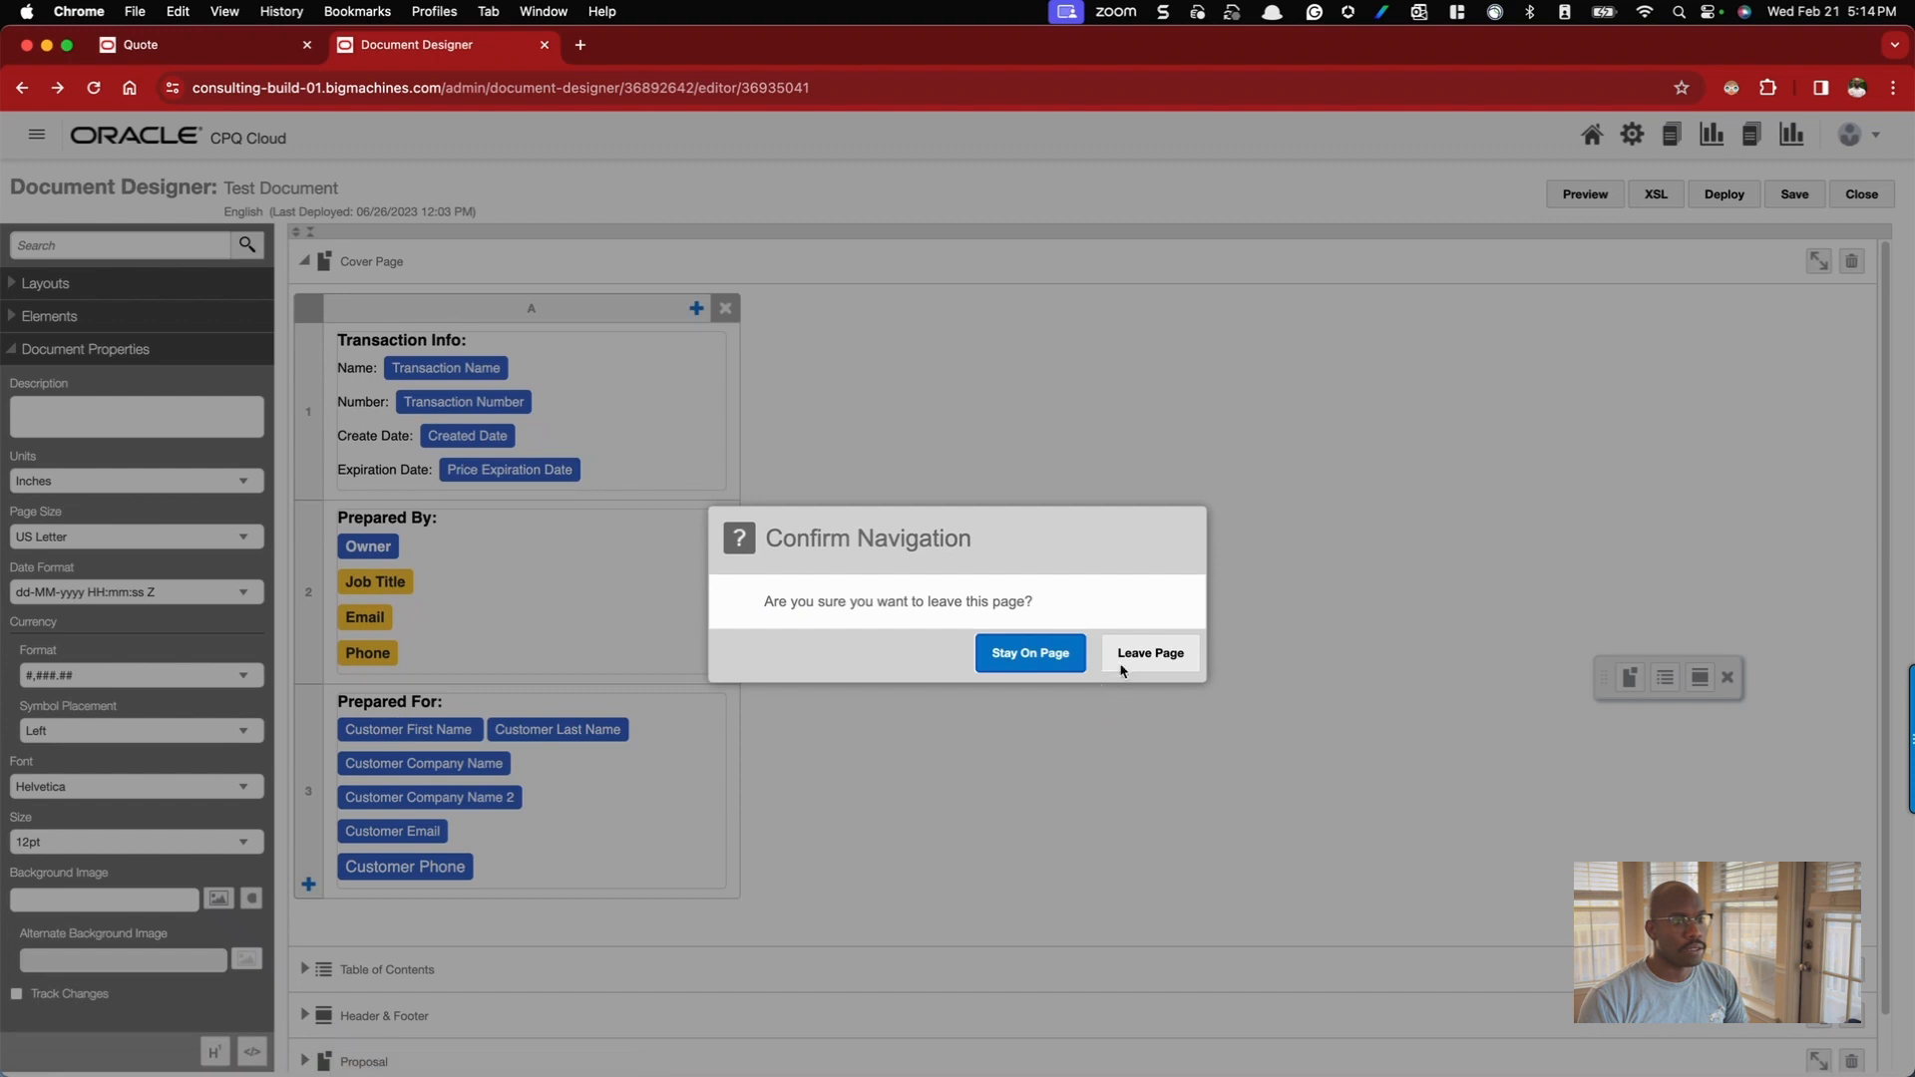
{"action": "left_click", "coordinate": [1135, 653]}
{"action": "left_click", "coordinate": [1135, 653]}
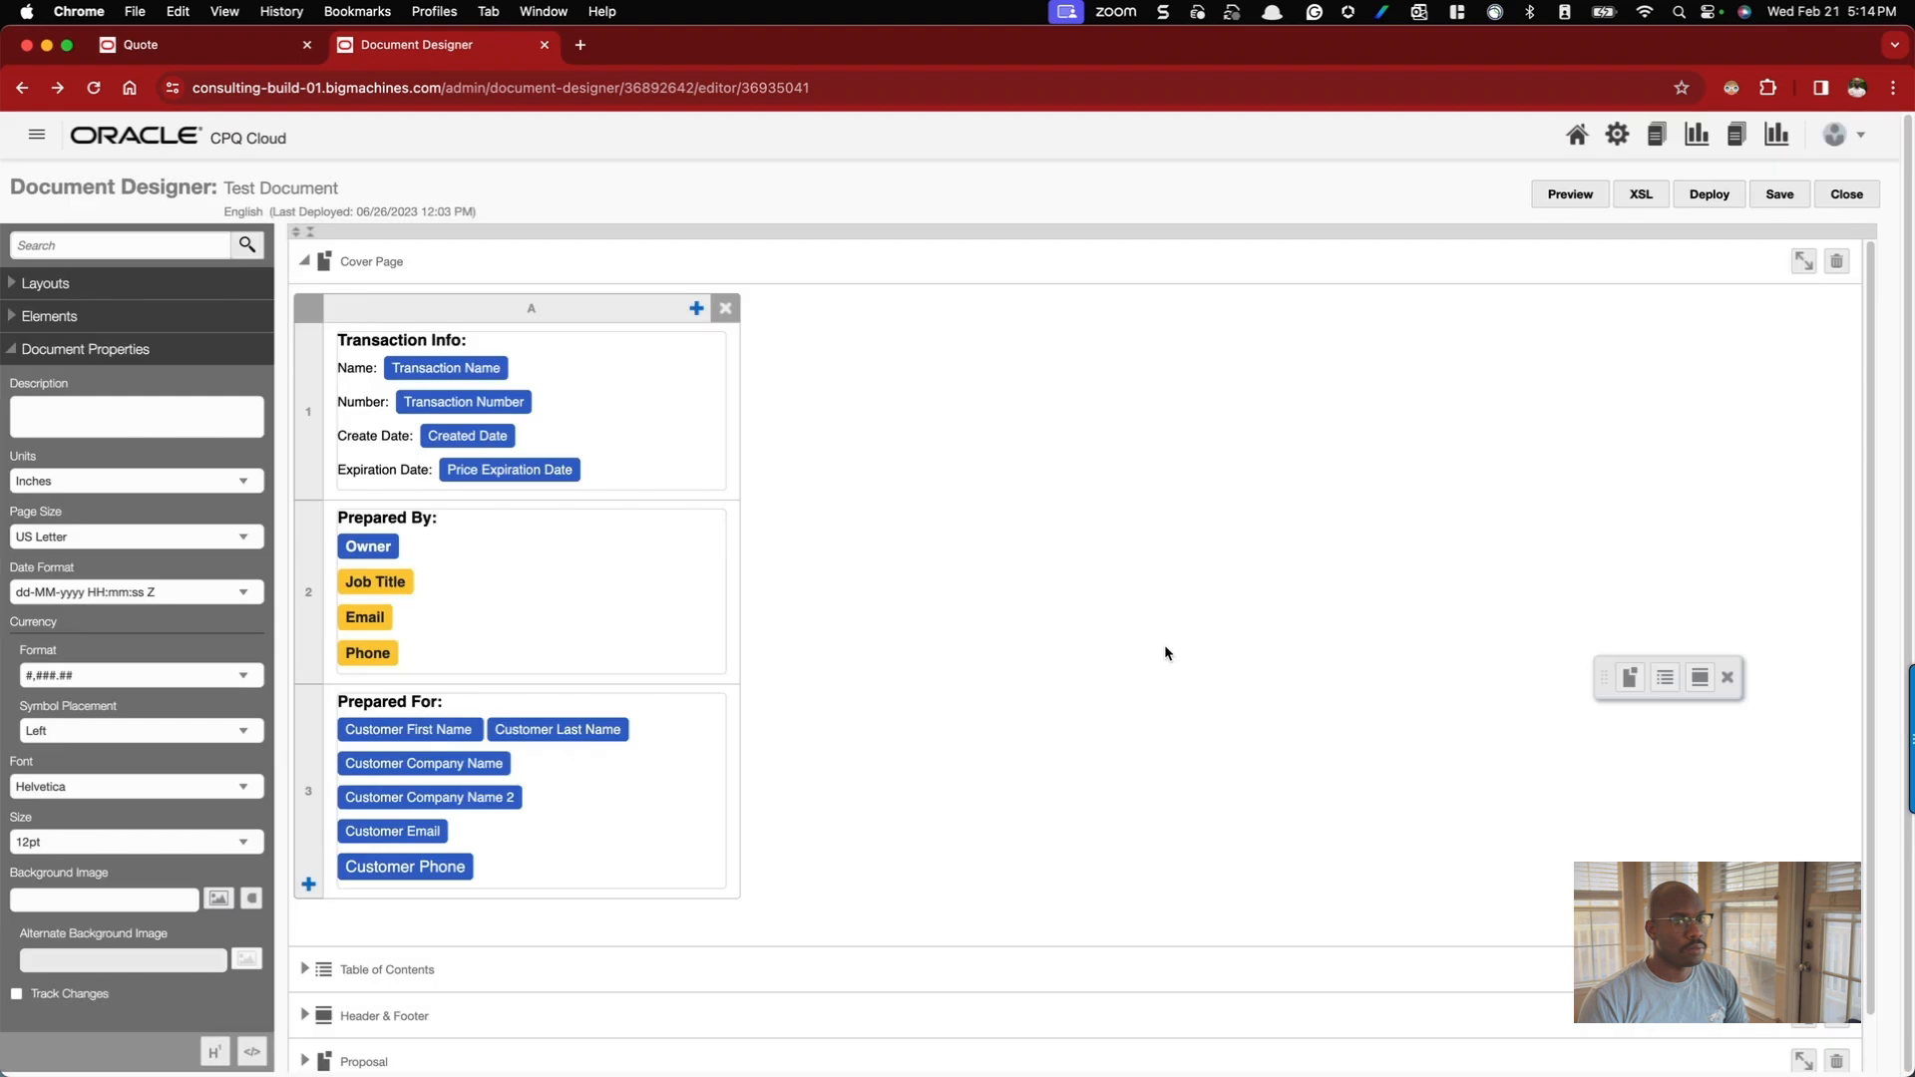
{"action": "left_click", "coordinate": [1846, 194]}
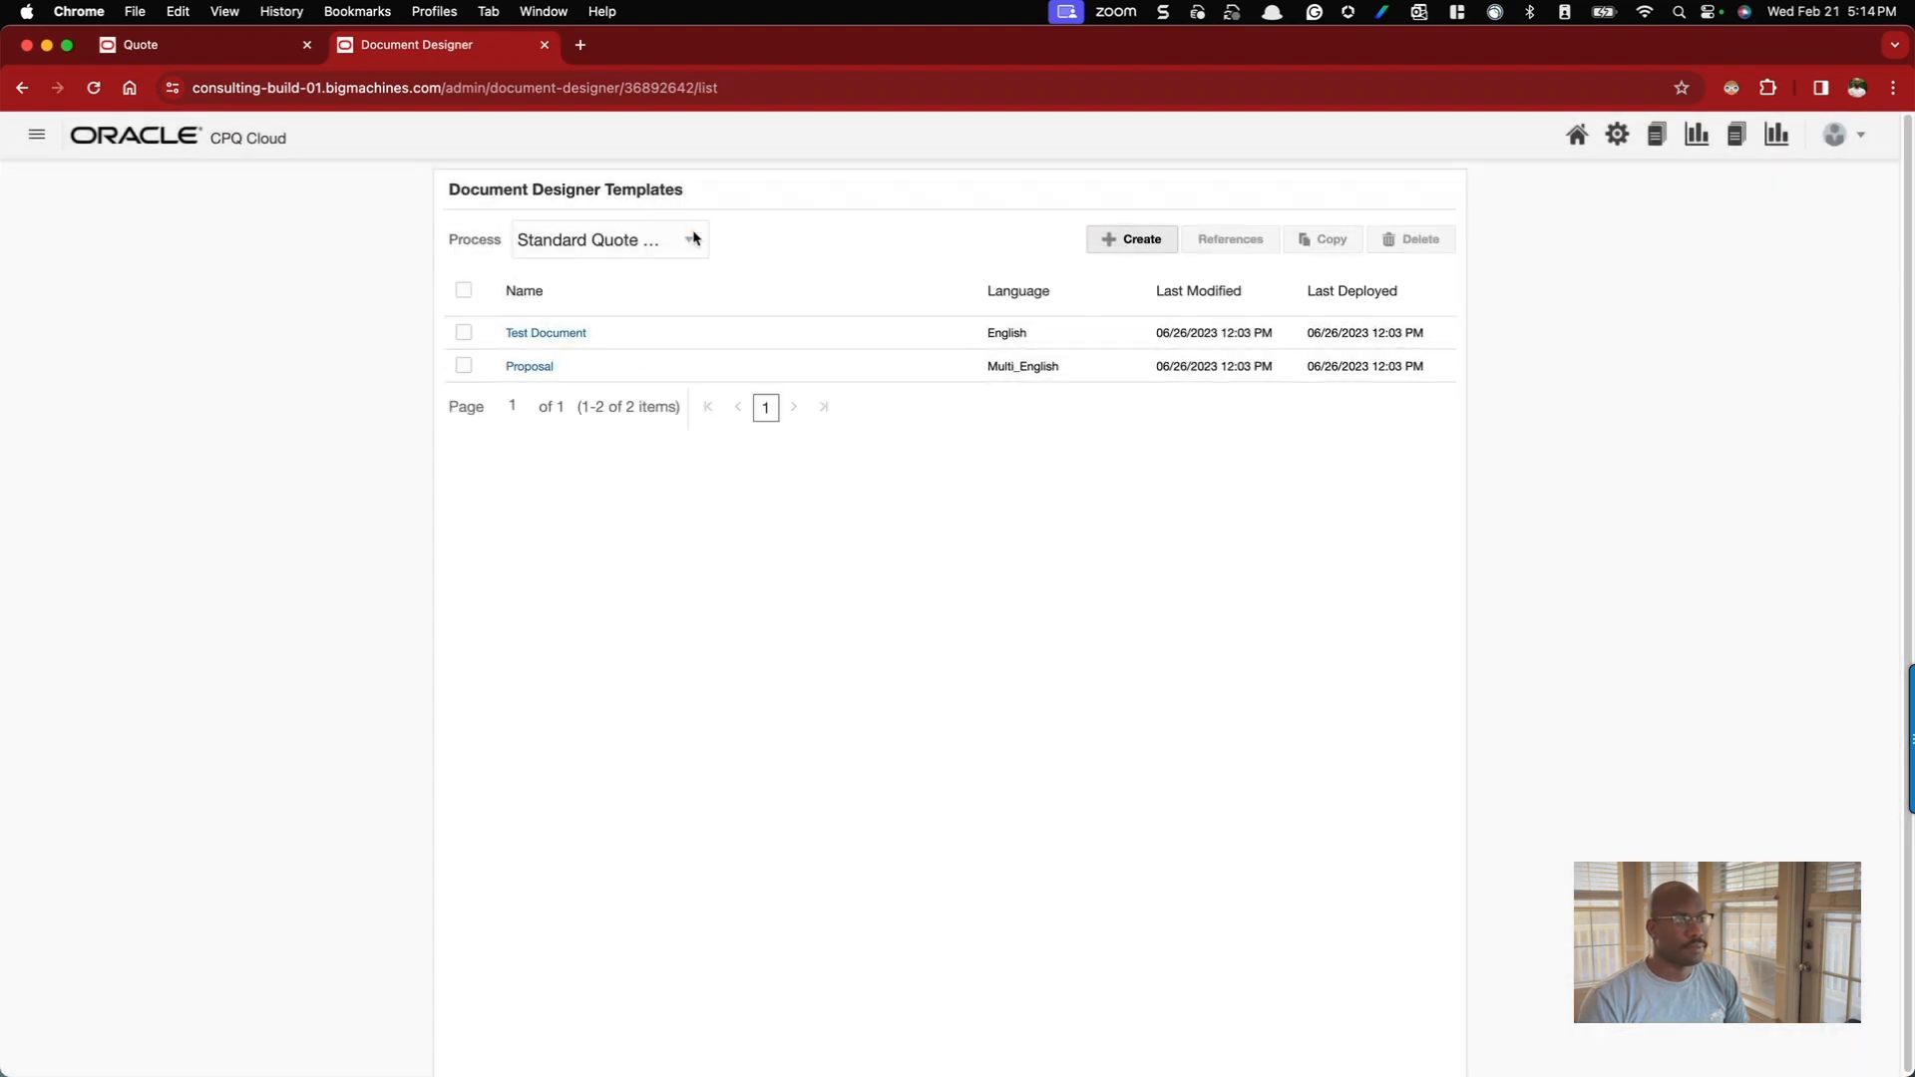
- Check the New Quoting Process for document templates, and open the Standard Quote Process's Proposal template
{"action": "left_click", "coordinate": [695, 242]}
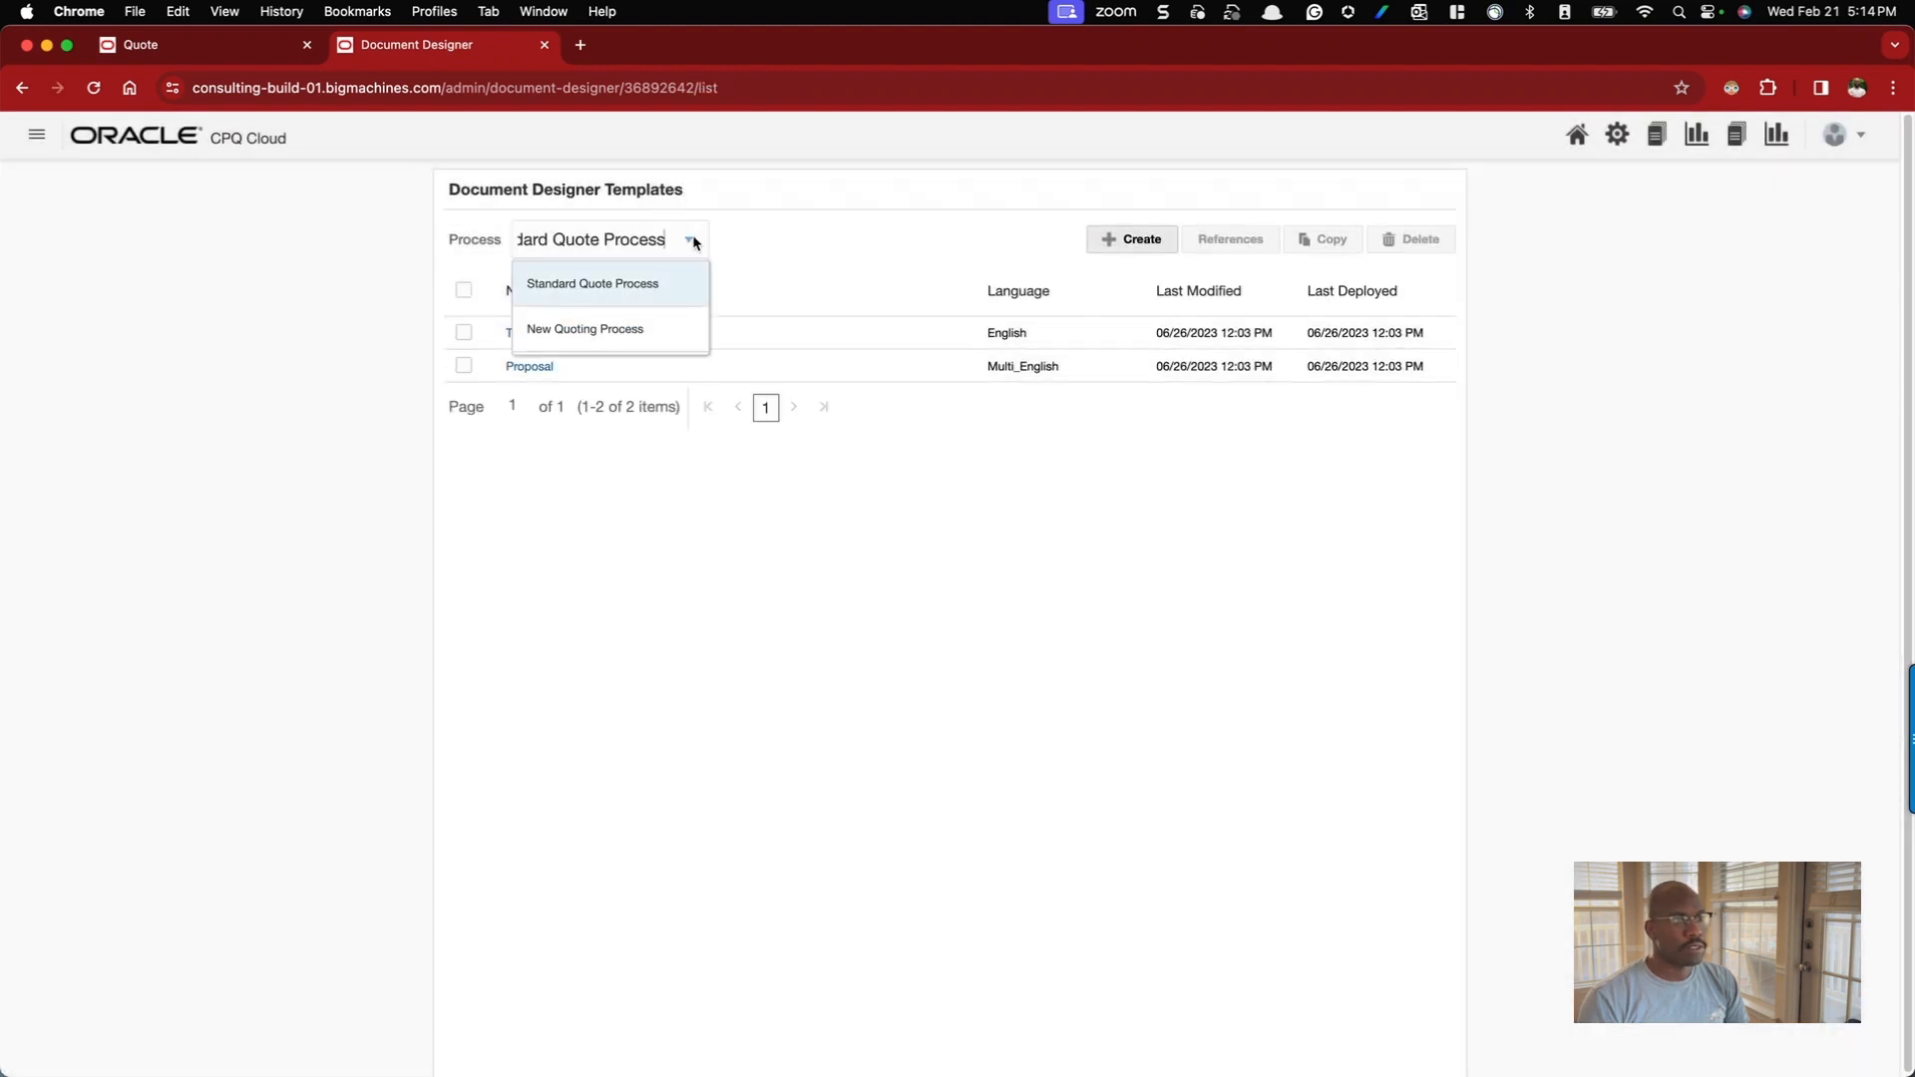
{"action": "left_click", "coordinate": [579, 332]}
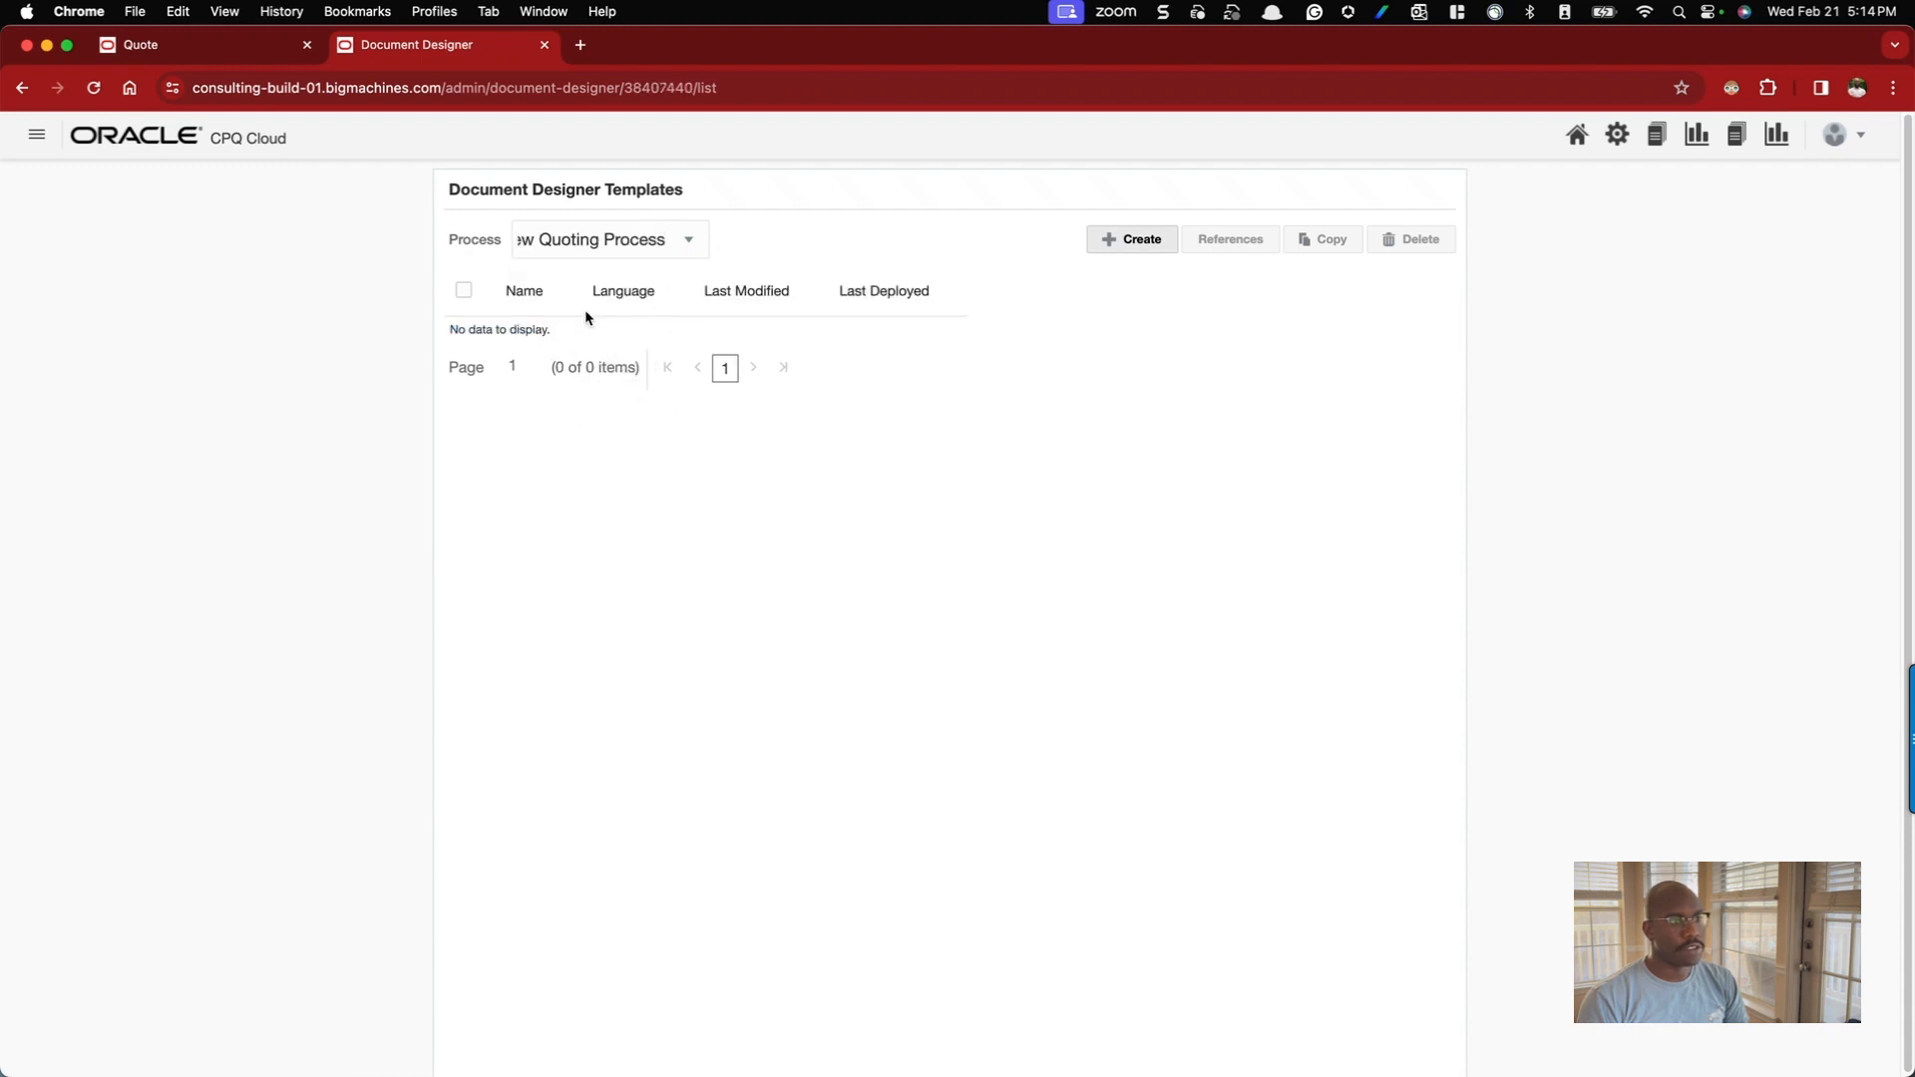
{"action": "left_click", "coordinate": [687, 248]}
{"action": "left_click", "coordinate": [606, 280]}
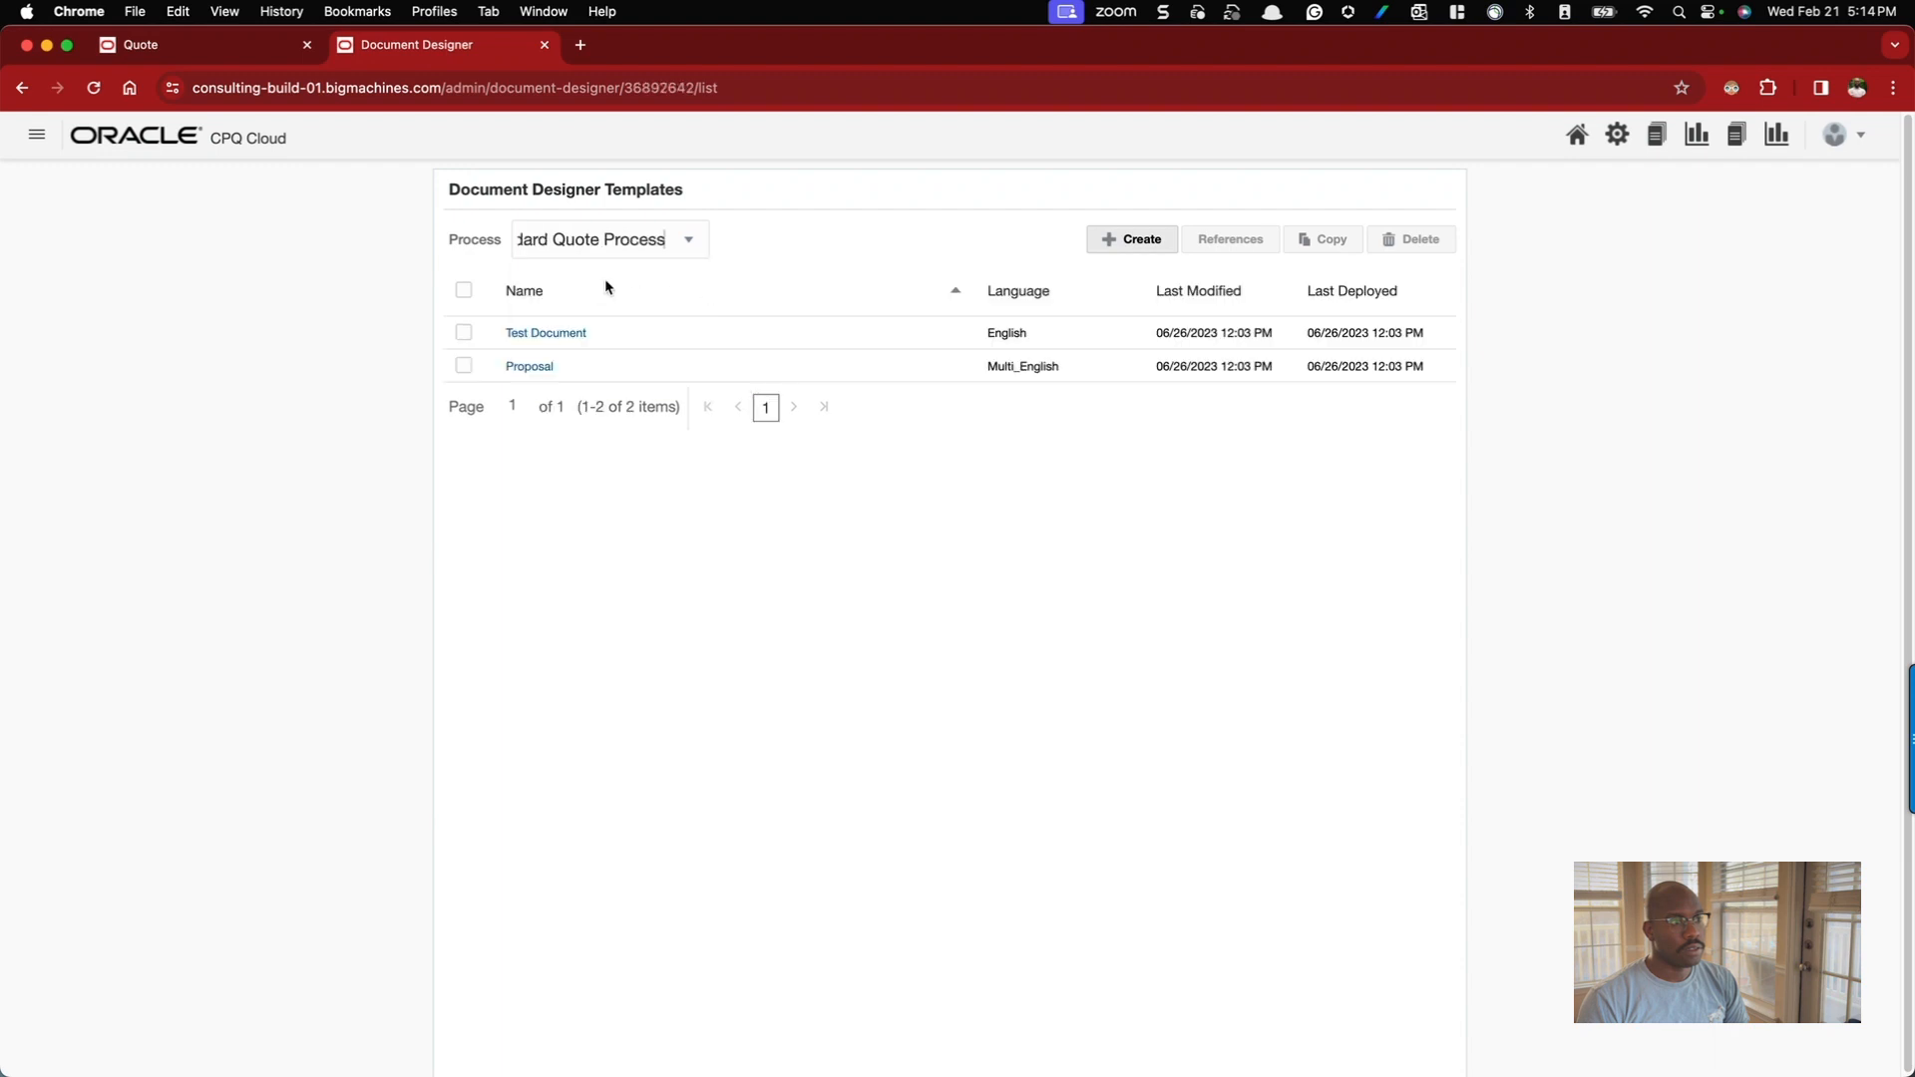
{"action": "left_click", "coordinate": [529, 367]}
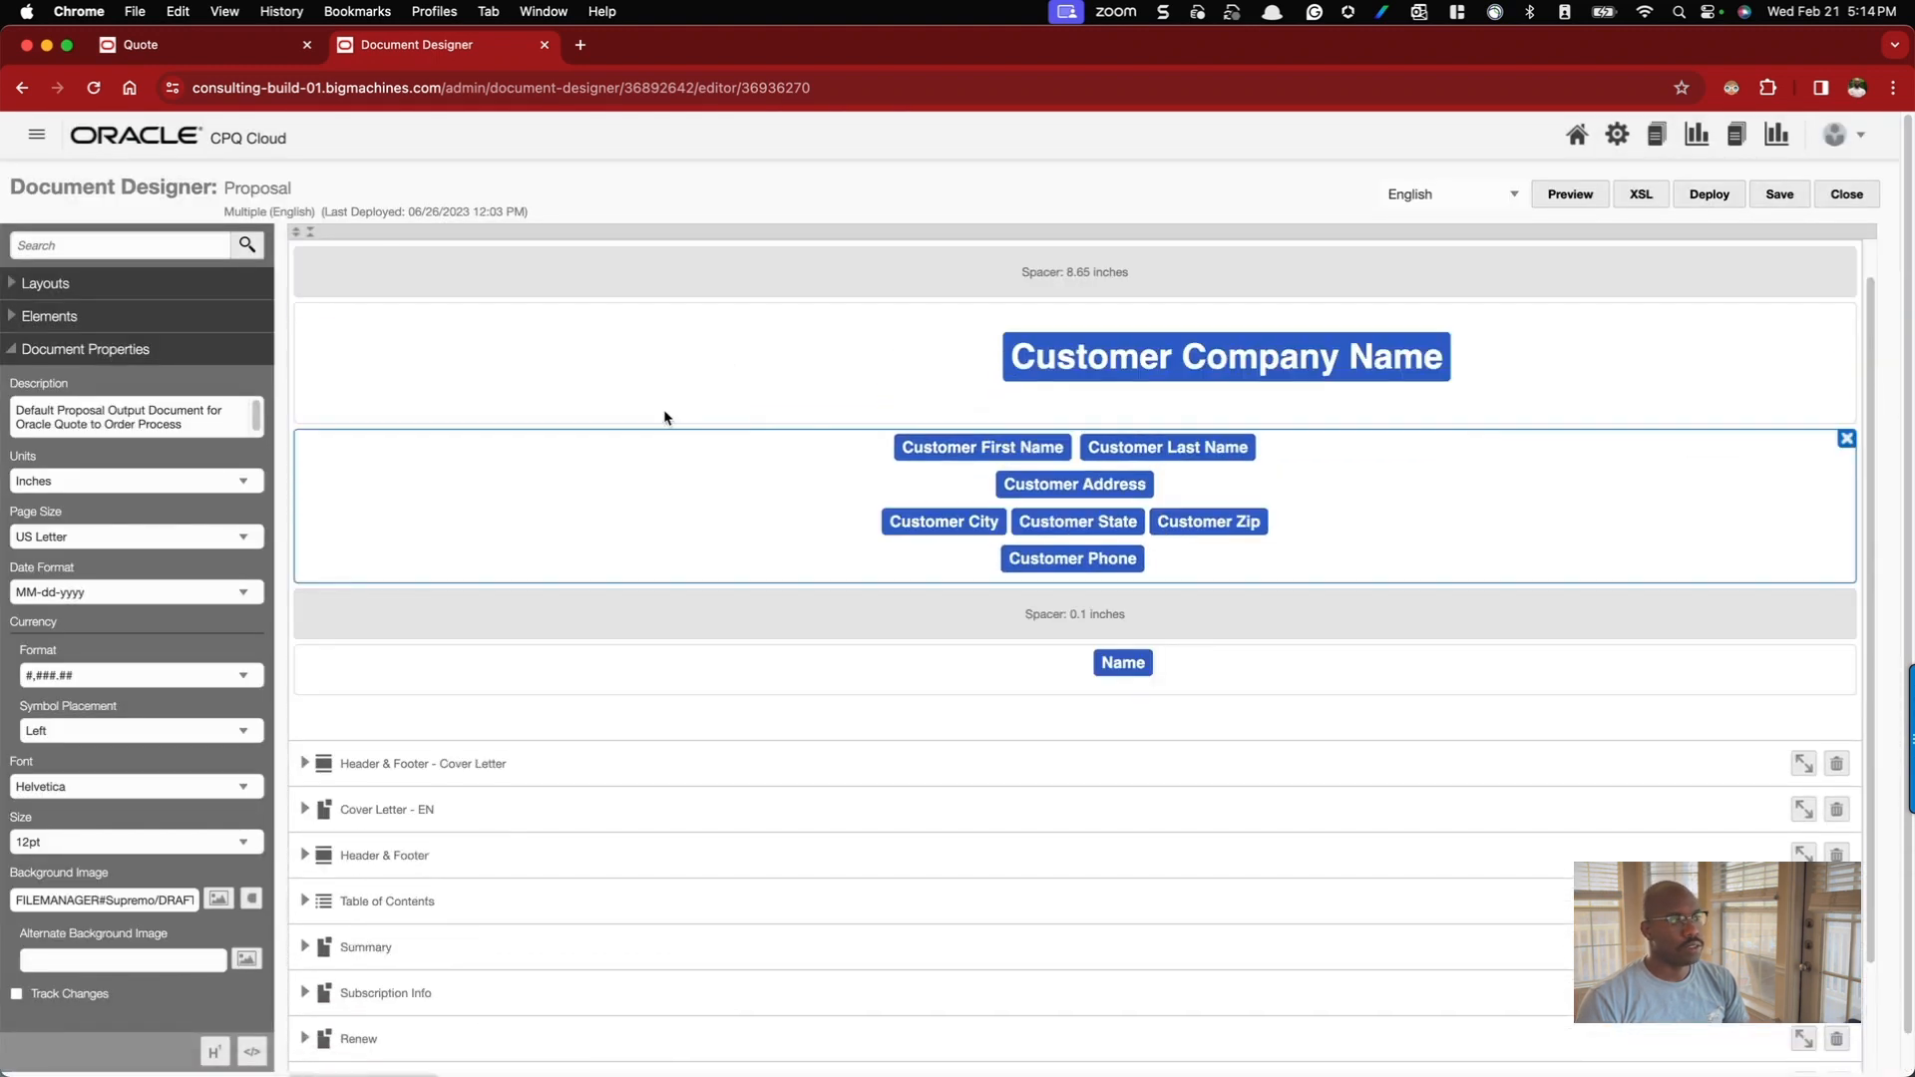
- Open the most recently updated 02/21 transaction in a separate browser tab, copy its transaction ID from the address, and return to the Proposal template
{"action": "left_click", "coordinate": [1652, 135]}
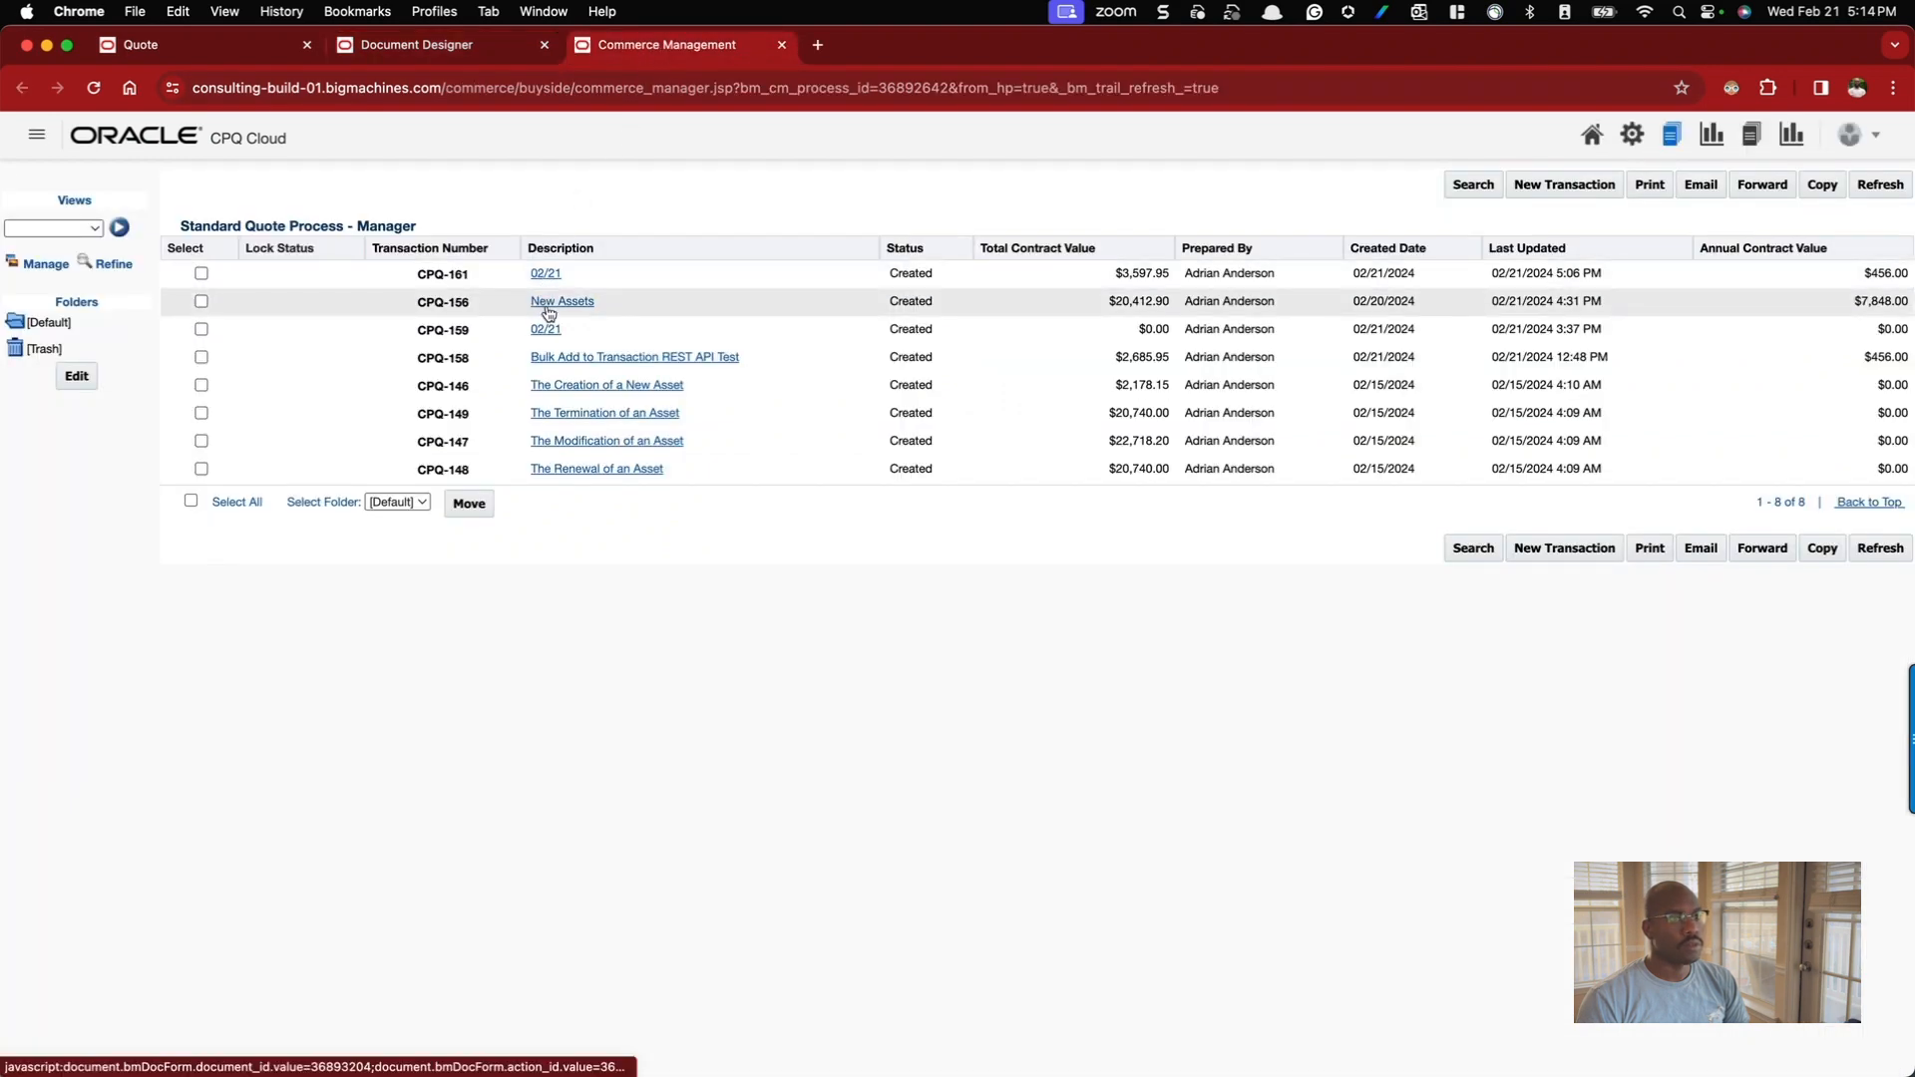
{"action": "left_click", "coordinate": [546, 273]}
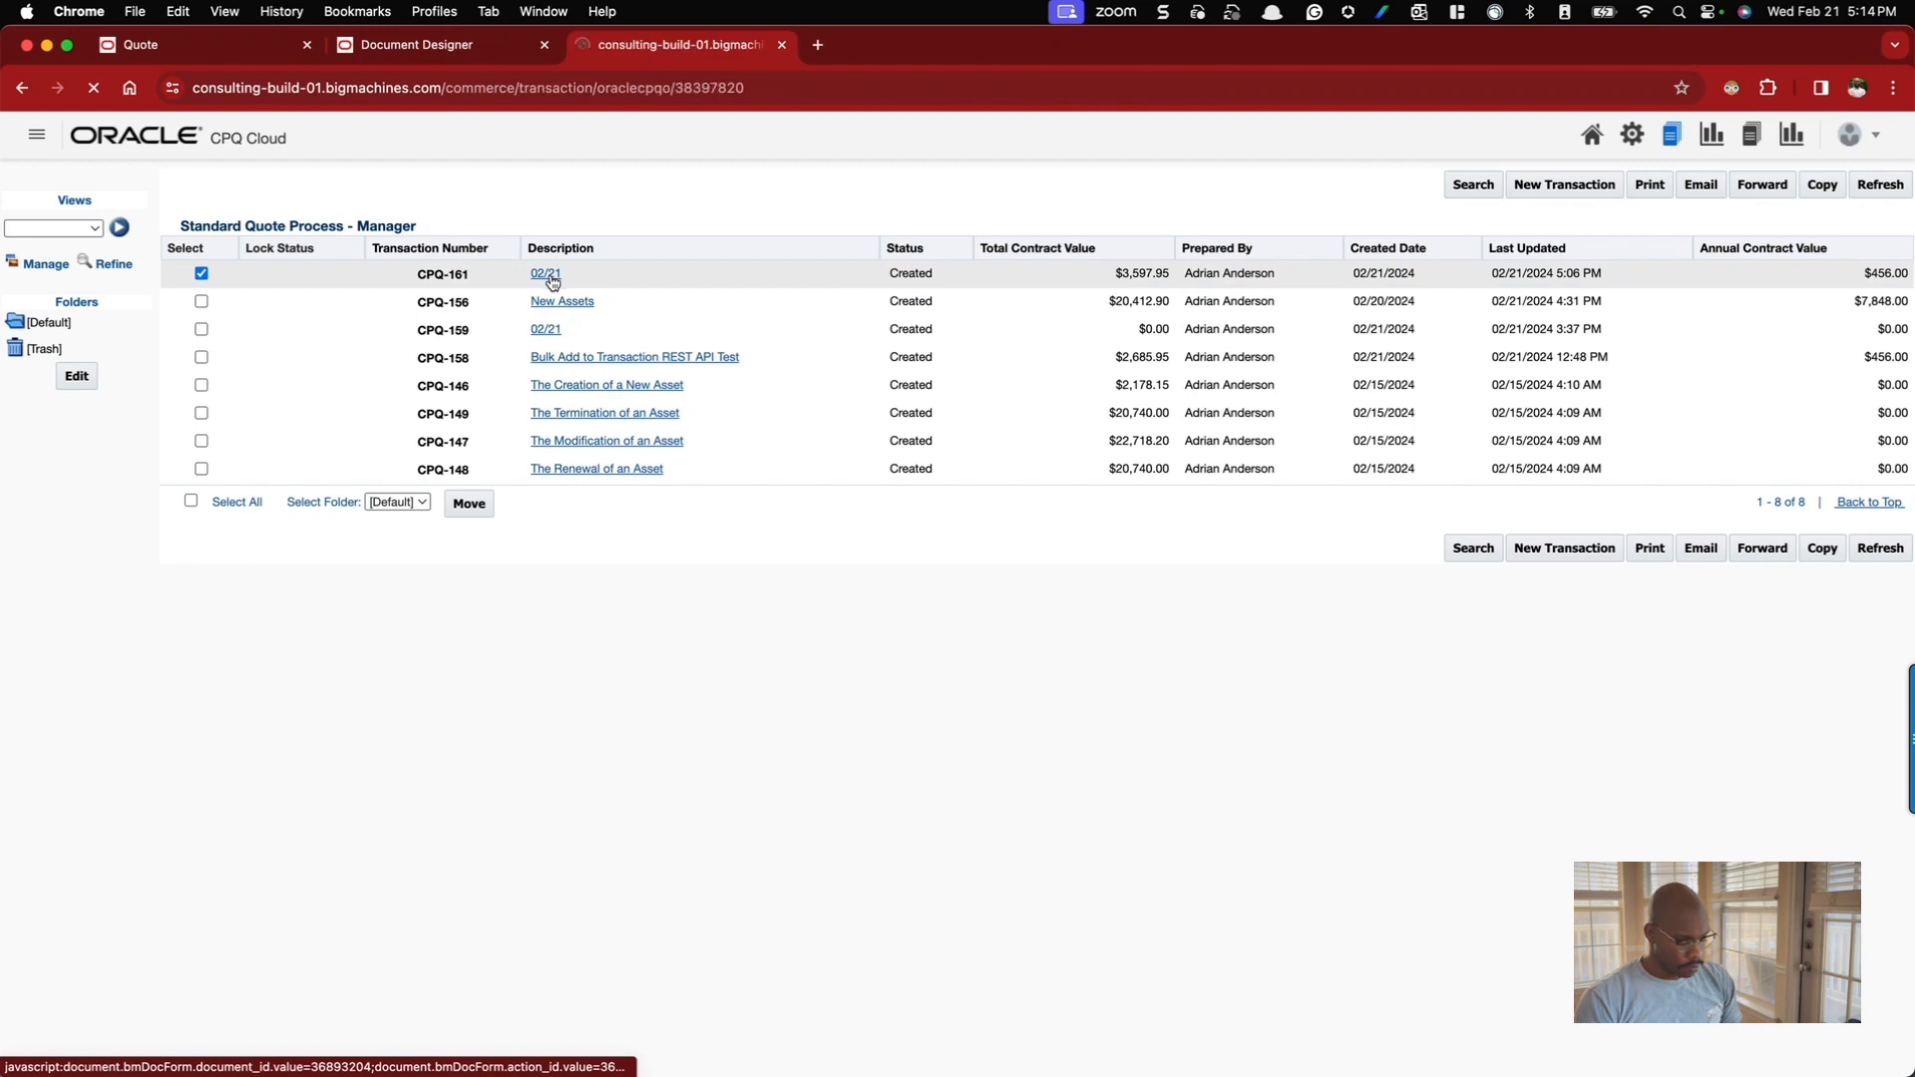
{"action": "double_click", "coordinate": [753, 90]}
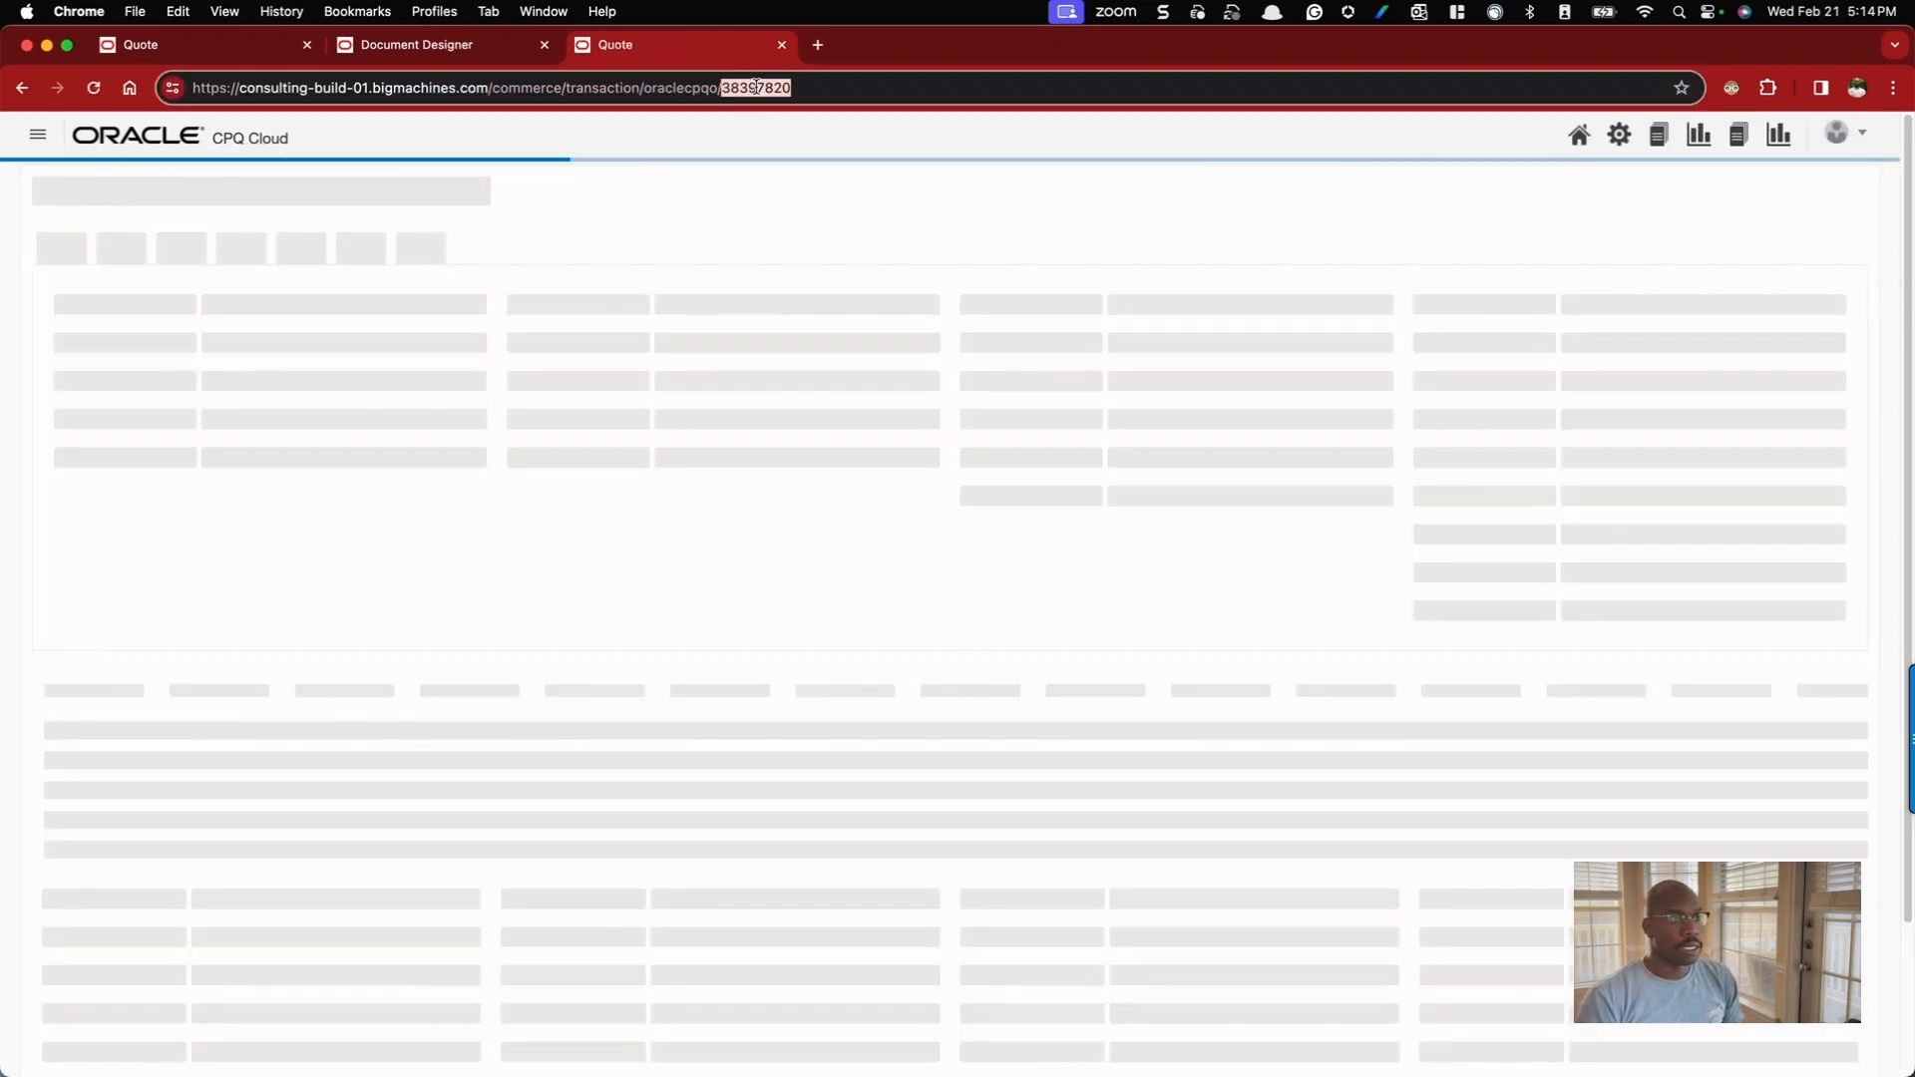
{"action": "left_click", "coordinate": [475, 48]}
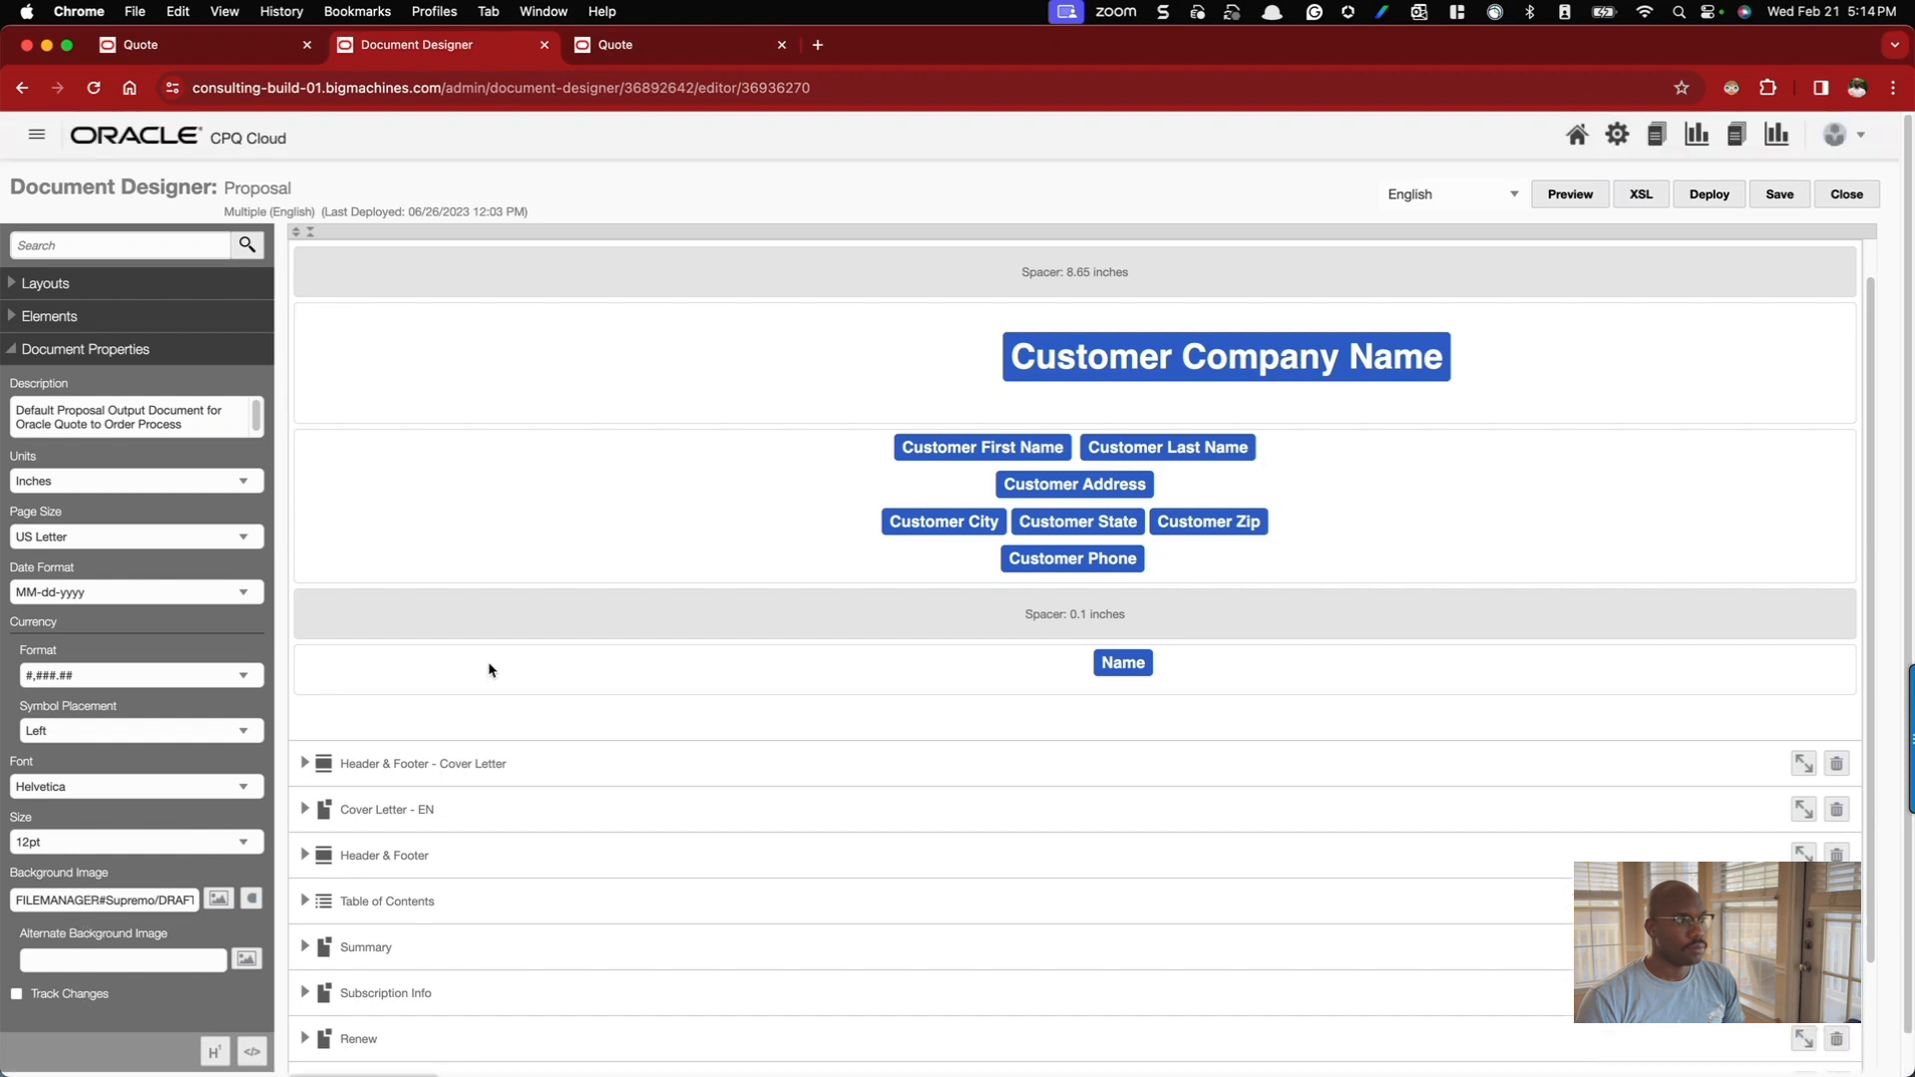
- Generate a PDF preview of the Proposal template using the copied transaction ID
{"action": "left_click", "coordinate": [1569, 196]}
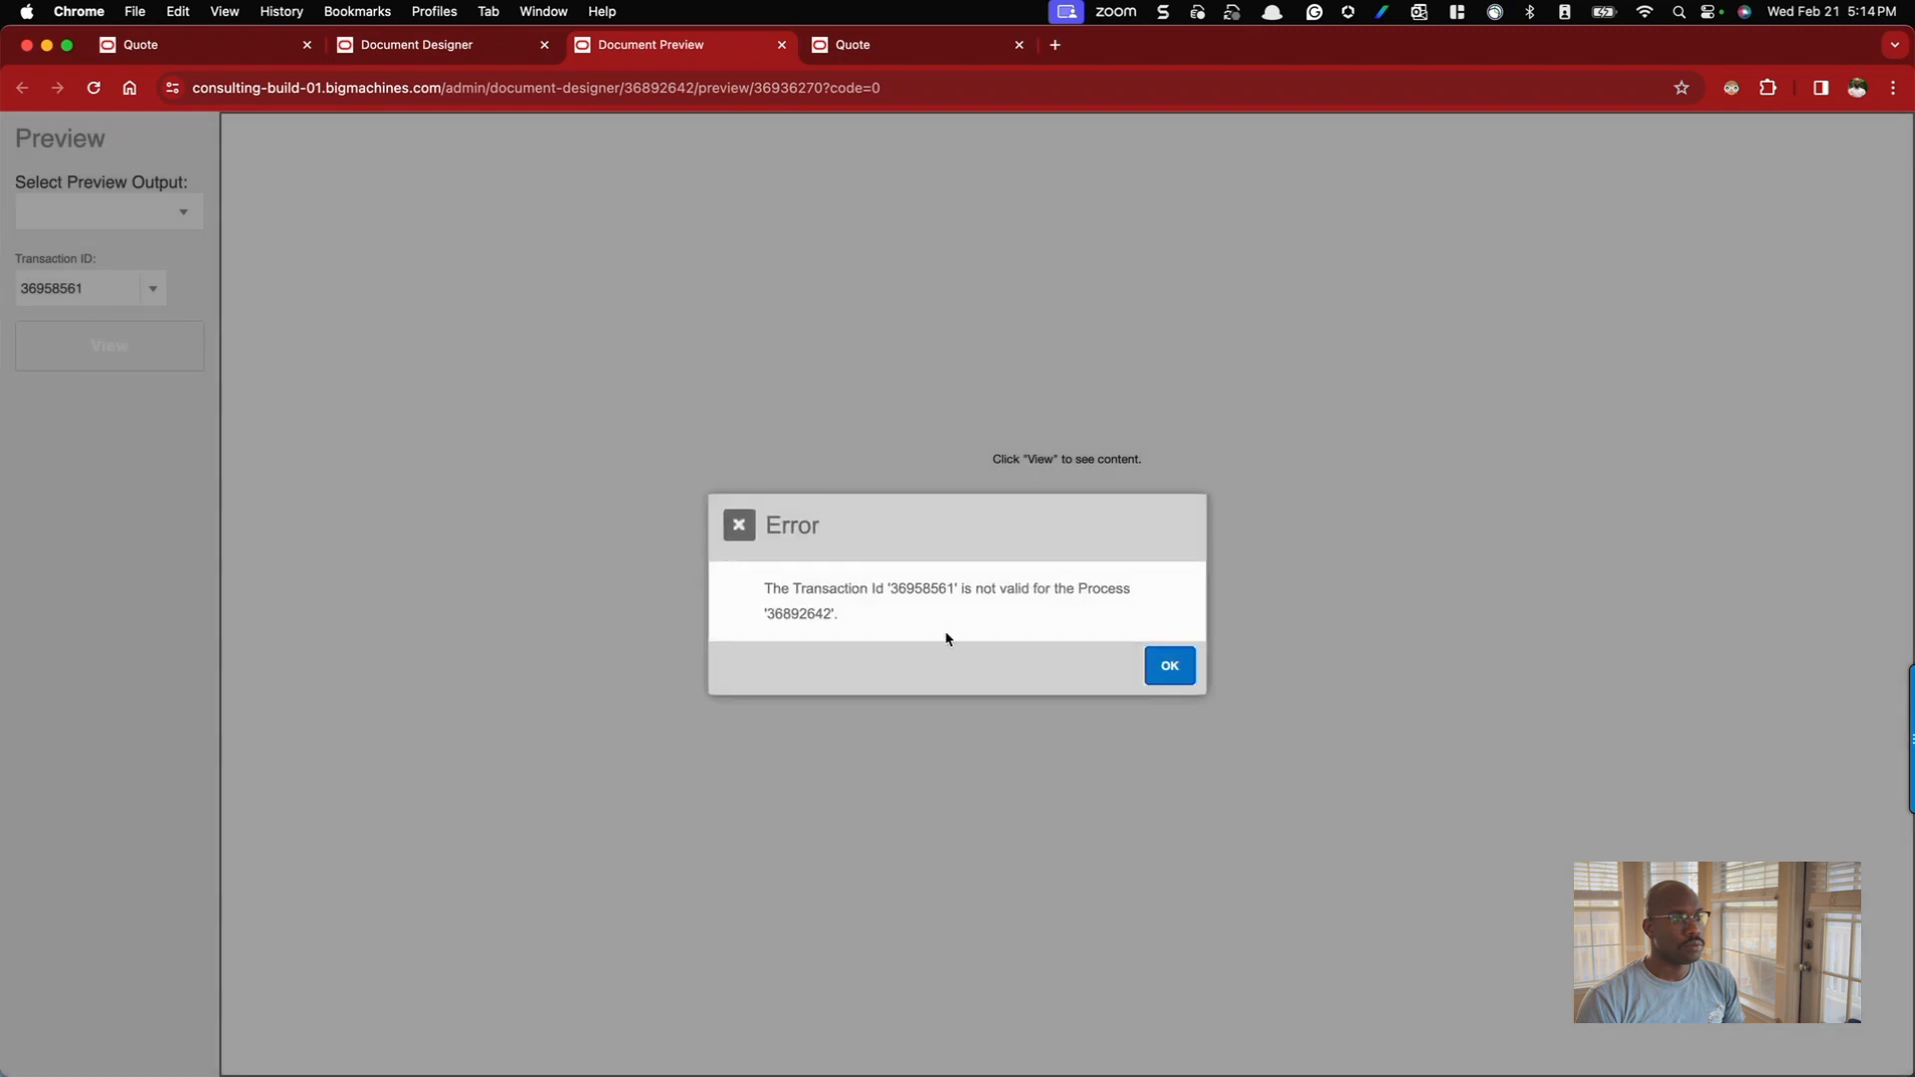
{"action": "left_click", "coordinate": [1170, 665]}
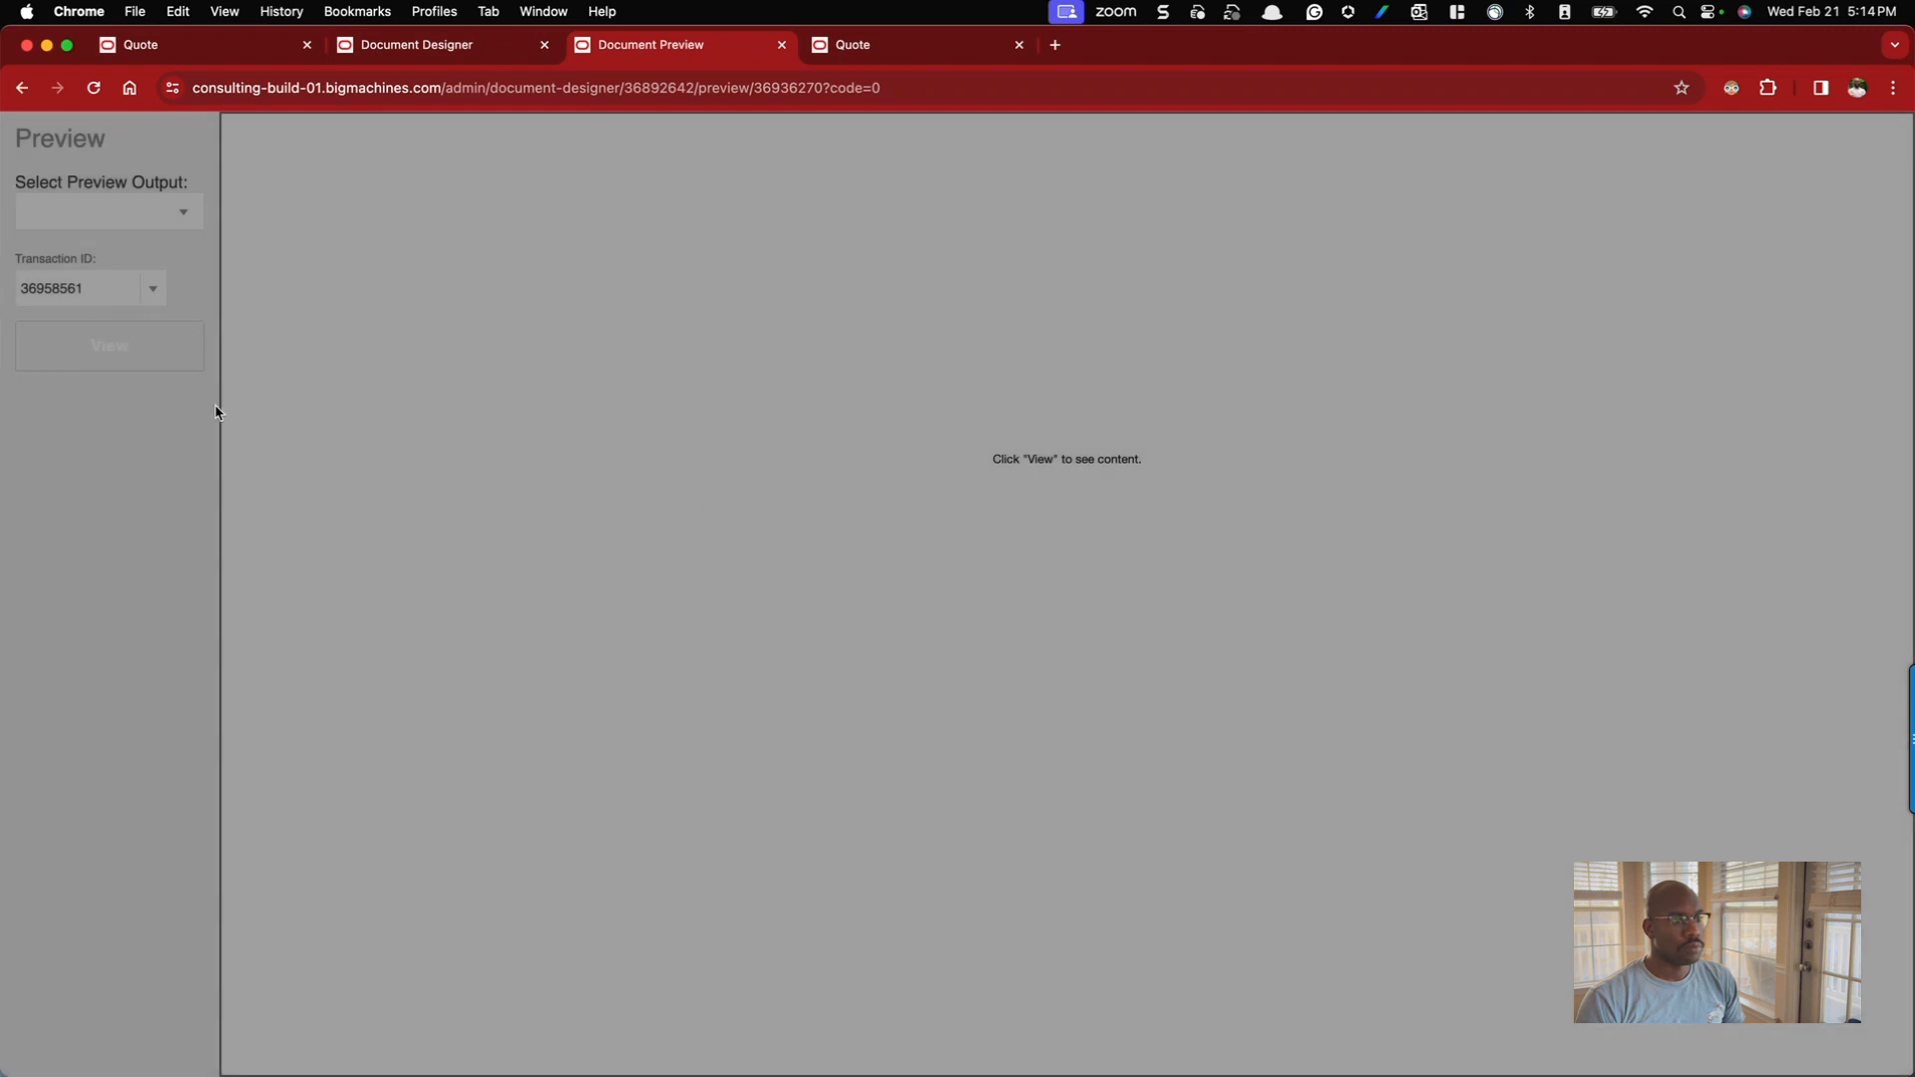
{"action": "double_click", "coordinate": [81, 285]}
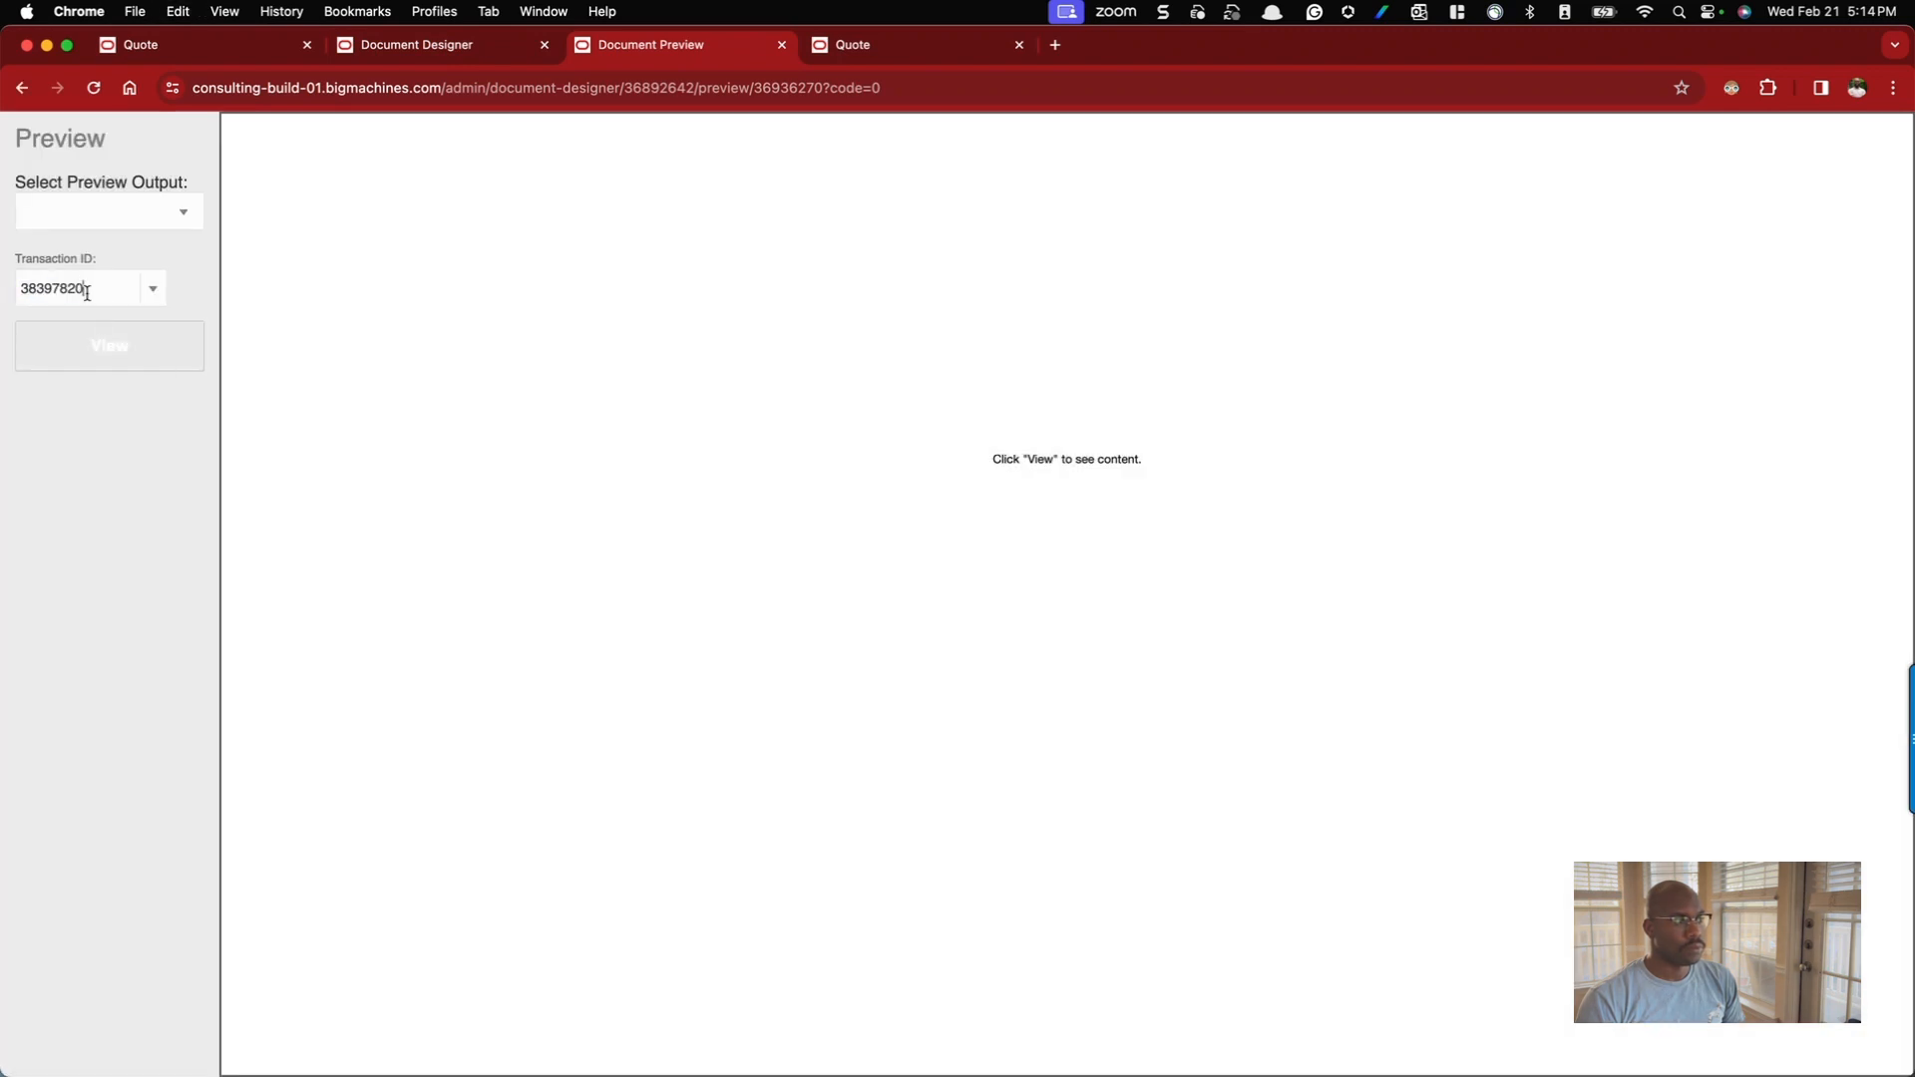
{"action": "left_click", "coordinate": [189, 212]}
{"action": "left_click", "coordinate": [136, 253]}
{"action": "left_click", "coordinate": [102, 349]}
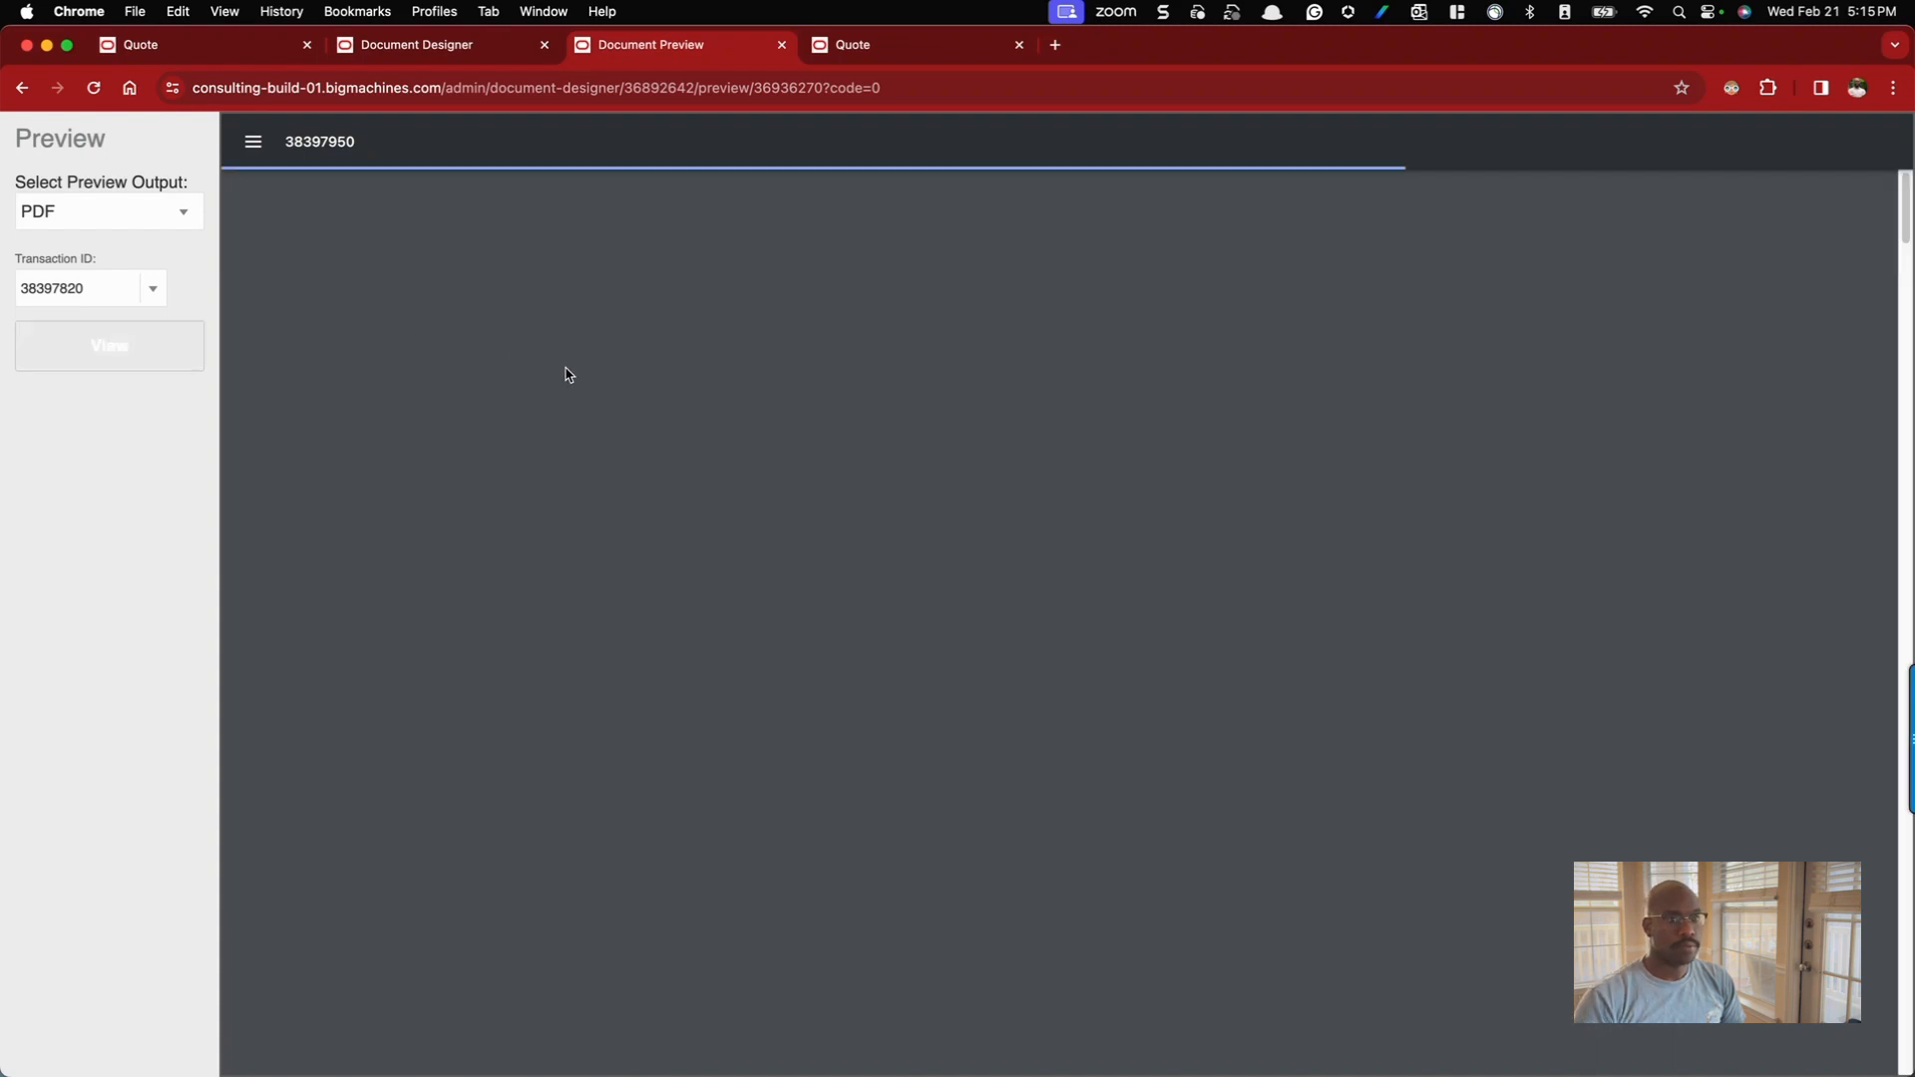
- Examine the Proposal PDF's cover letter, table of contents, line item summary, subscription details and renewal page
{"action": "scroll", "coordinate": [883, 496], "scroll_direction": "down", "scroll_amount": 10}
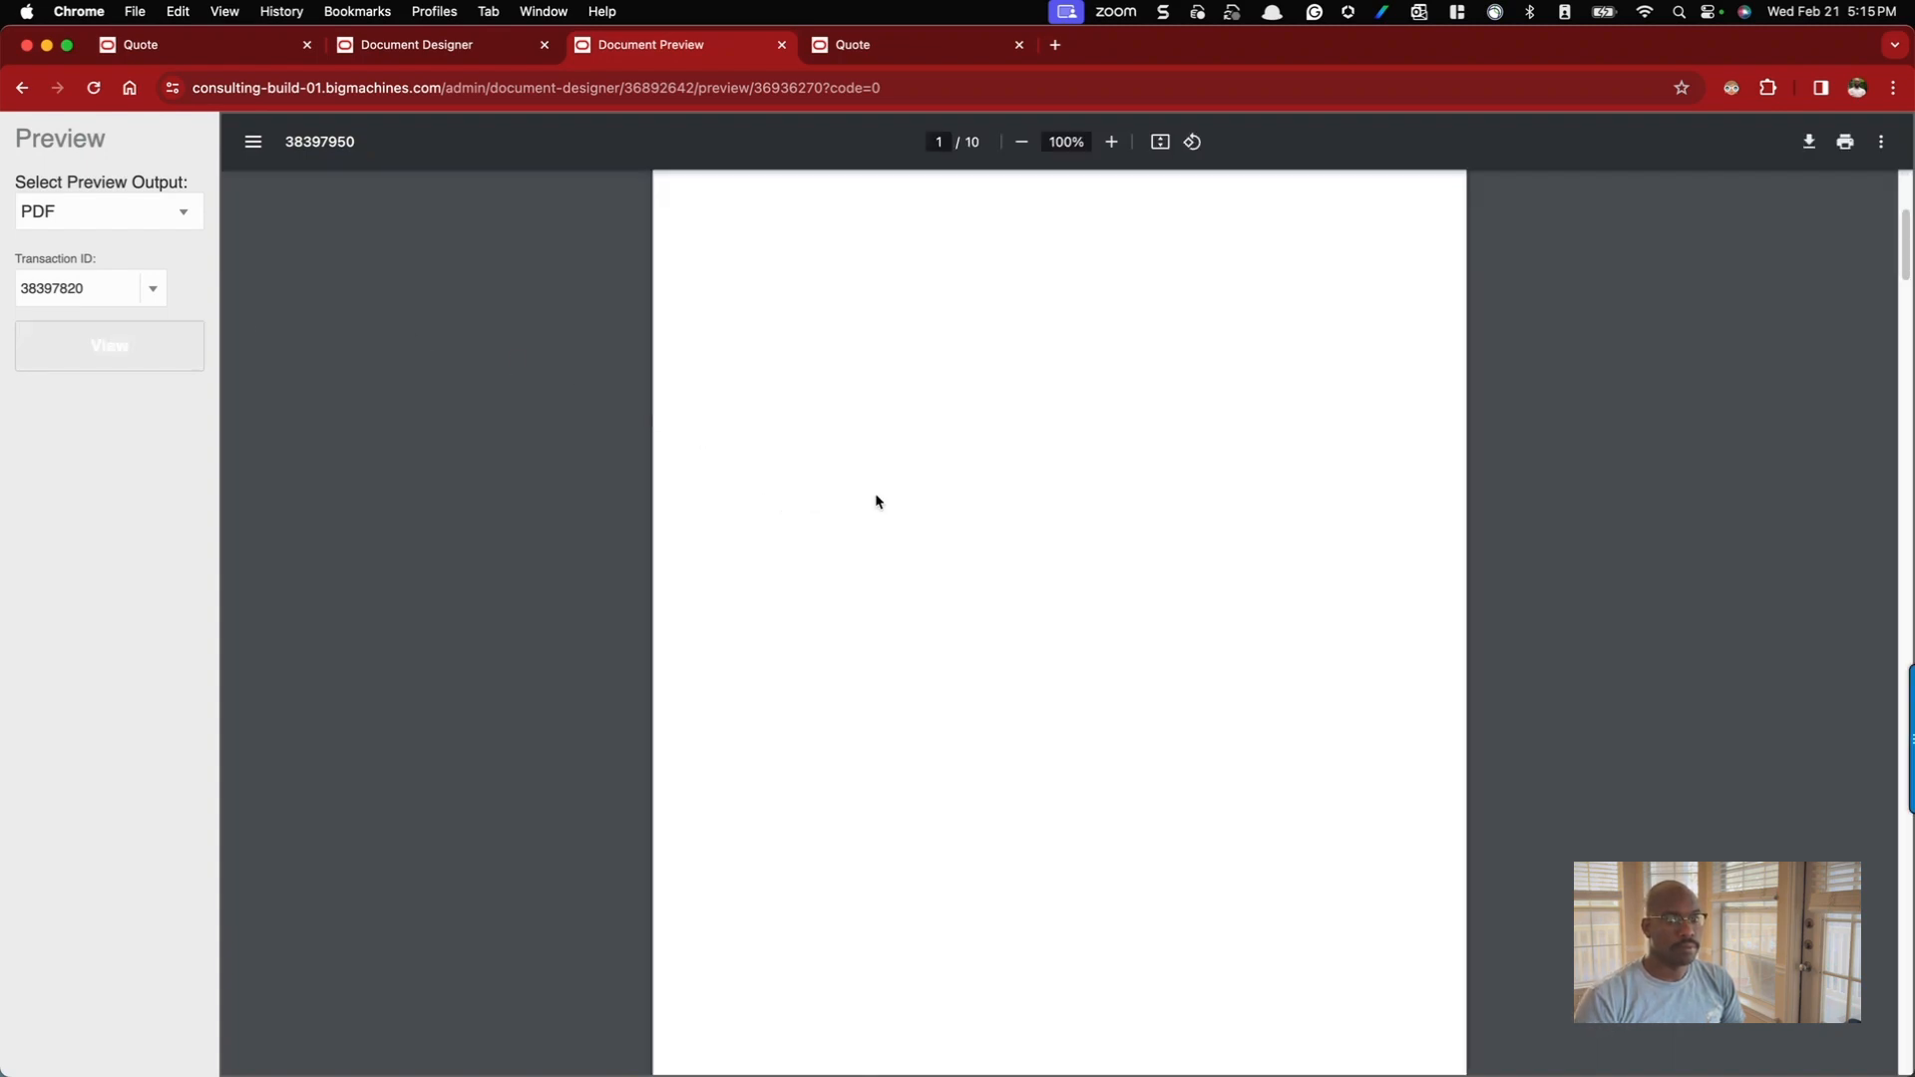
{"action": "scroll", "coordinate": [889, 494], "scroll_direction": "up", "scroll_amount": 10}
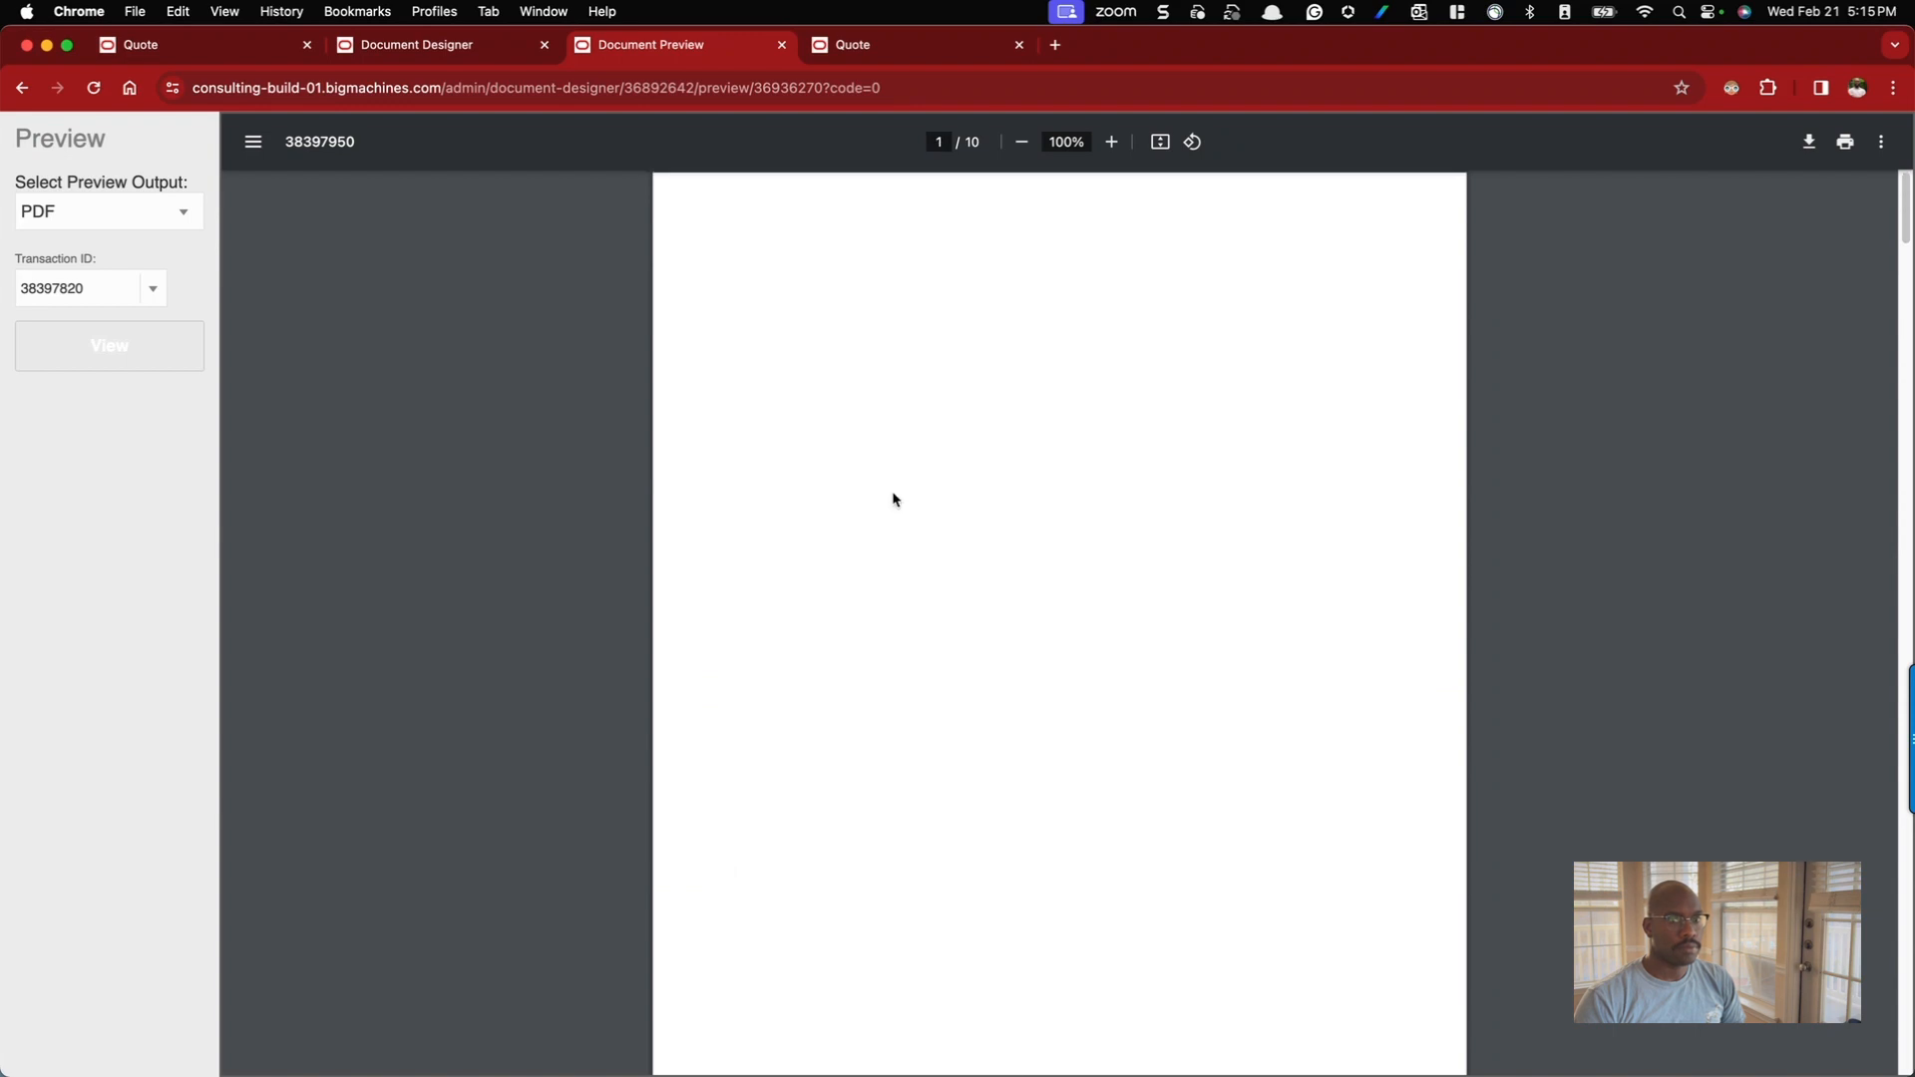
{"action": "scroll", "coordinate": [893, 499], "scroll_direction": "down", "scroll_amount": 15}
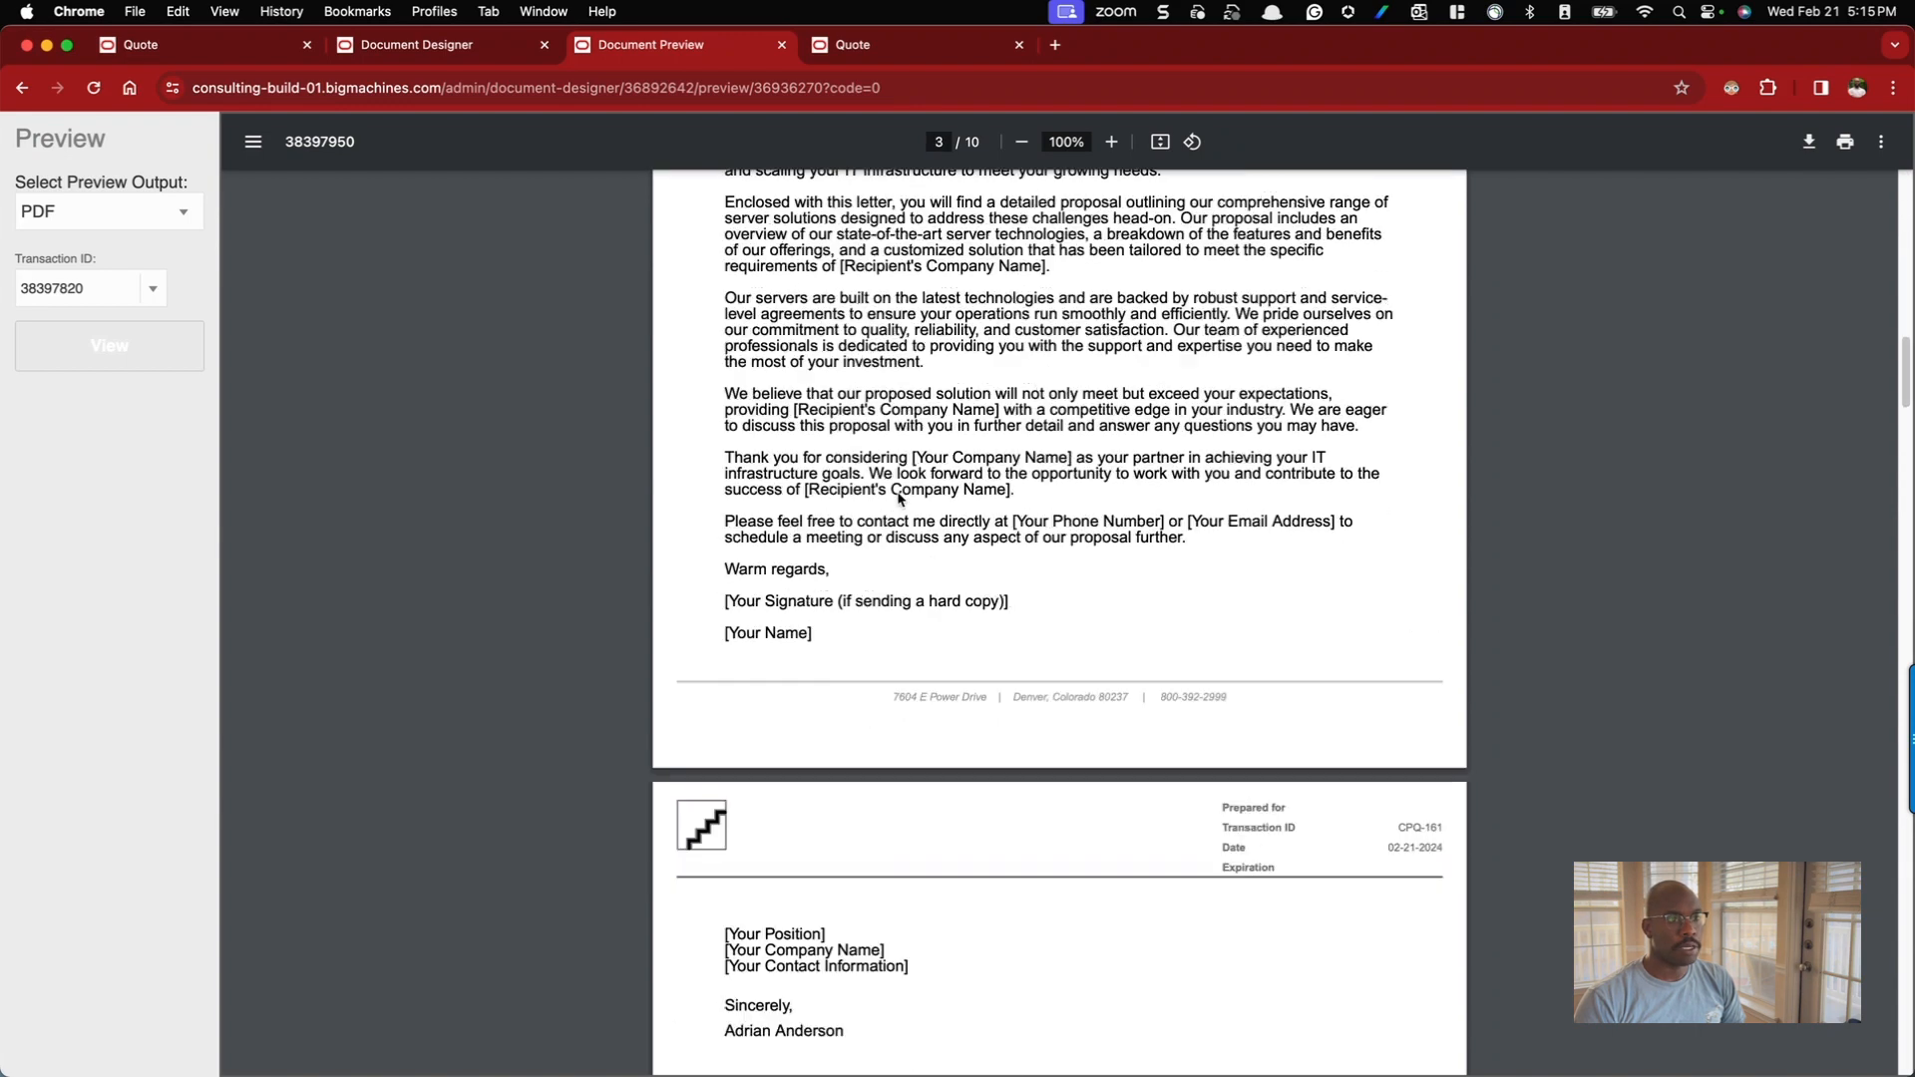
{"action": "scroll", "coordinate": [904, 493], "scroll_direction": "up", "scroll_amount": 10}
{"action": "scroll", "coordinate": [1013, 468], "scroll_direction": "down", "scroll_amount": 4}
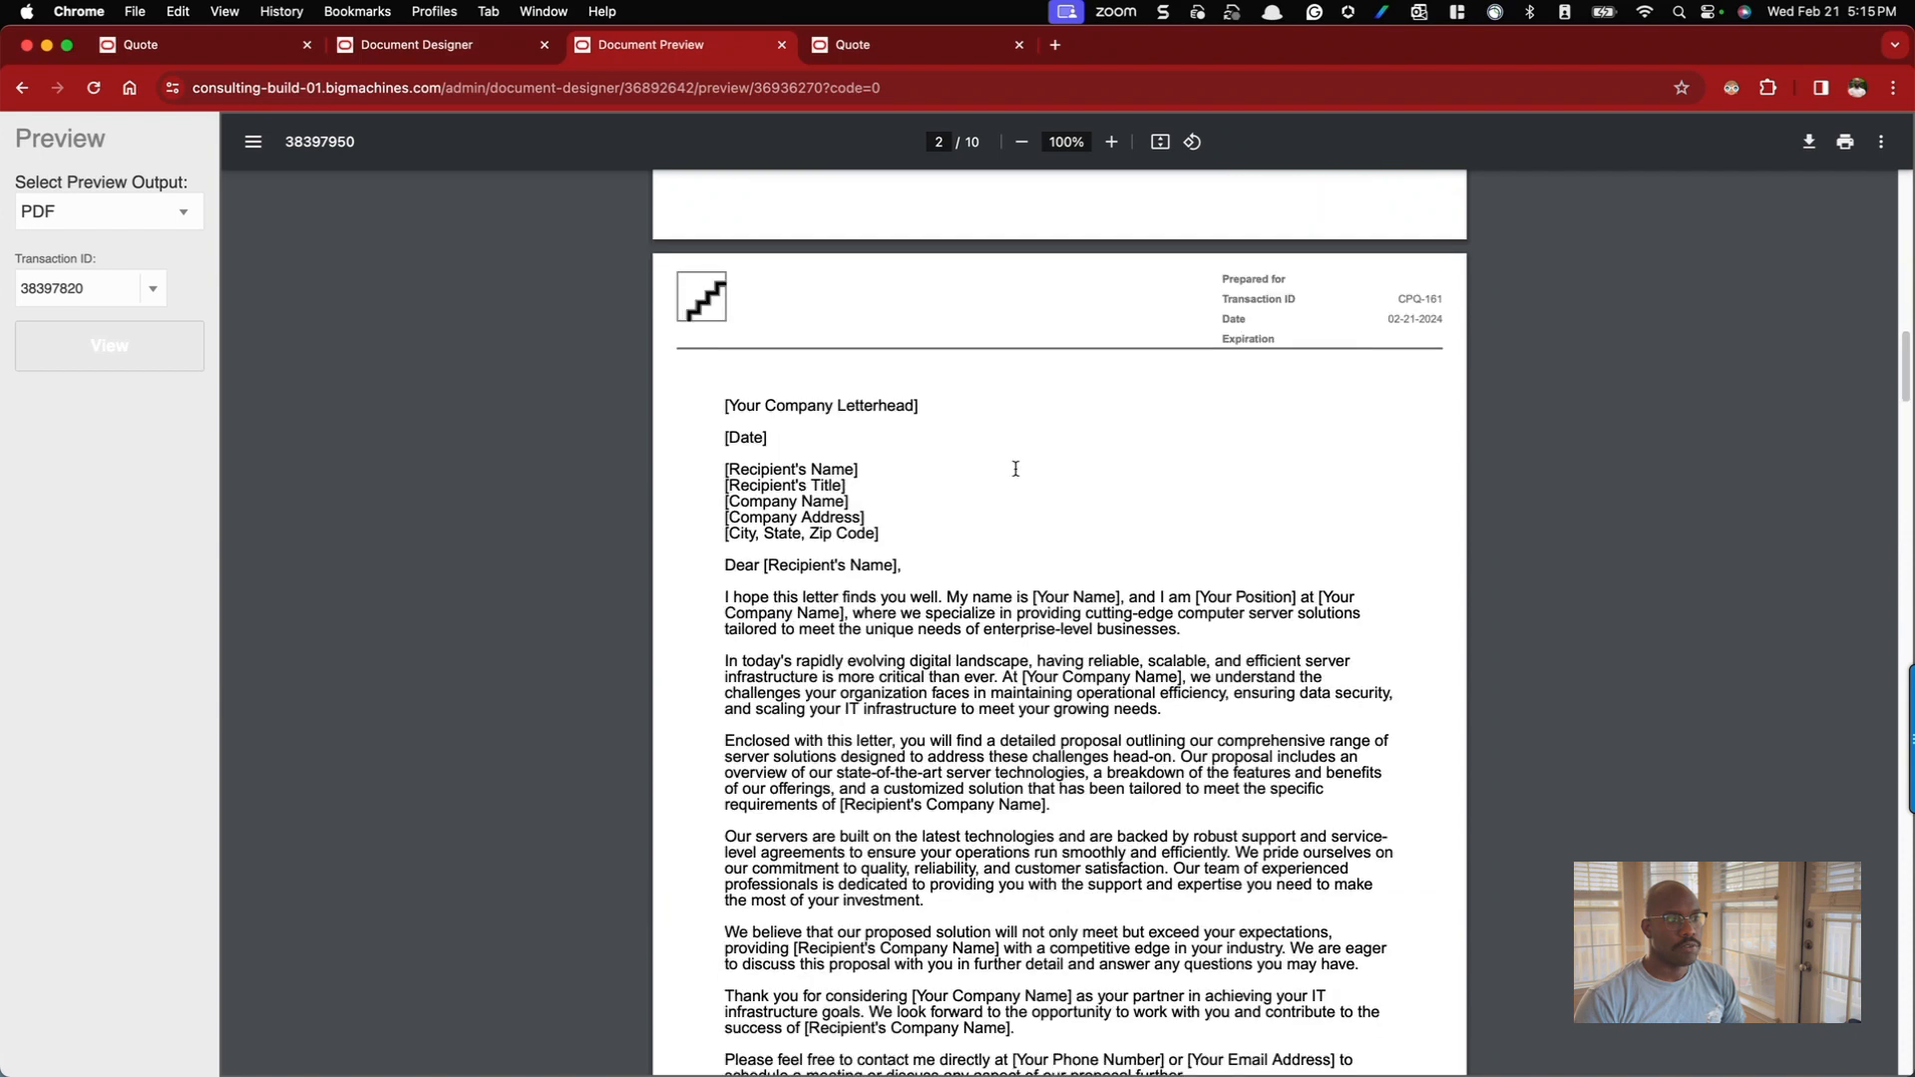
{"action": "scroll", "coordinate": [1015, 468], "scroll_direction": "down", "scroll_amount": 15}
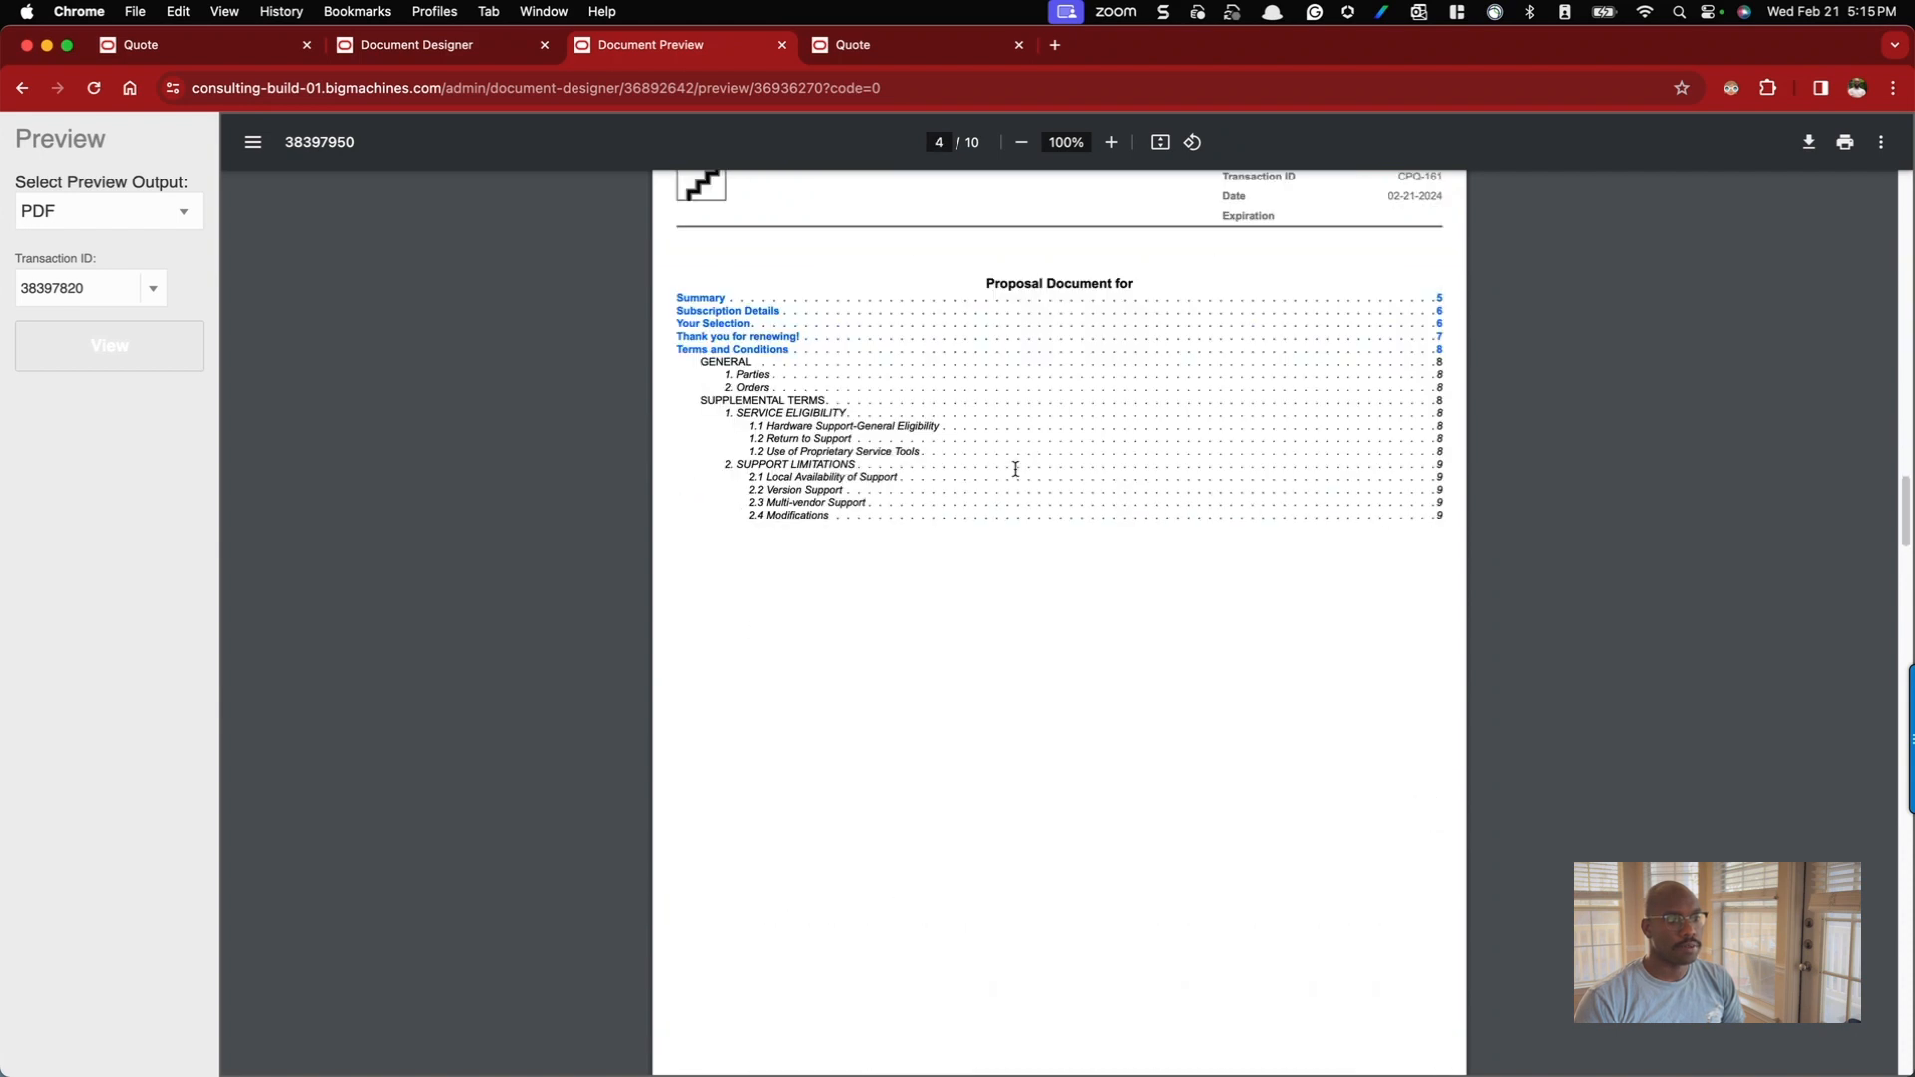
{"action": "scroll", "coordinate": [1016, 468], "scroll_direction": "down", "scroll_amount": 10}
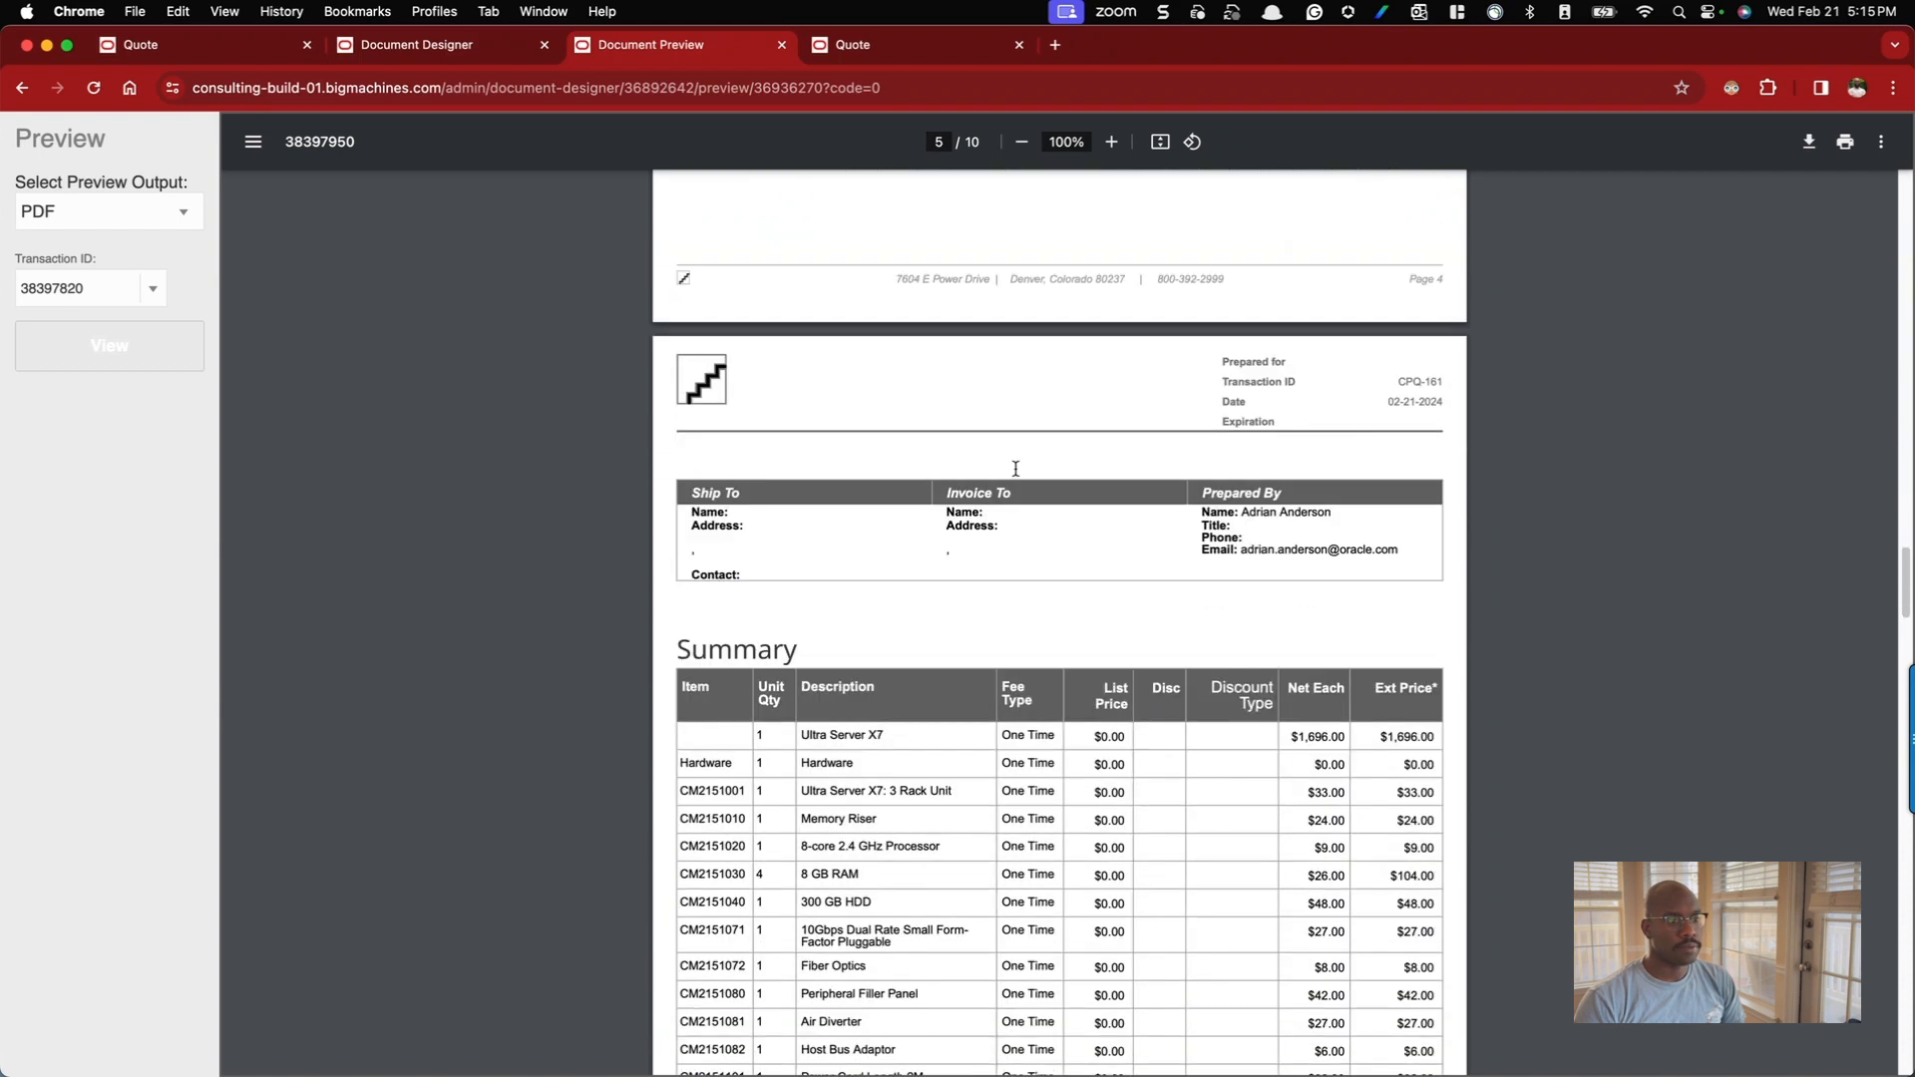
{"action": "scroll", "coordinate": [1015, 469], "scroll_direction": "down", "scroll_amount": 3}
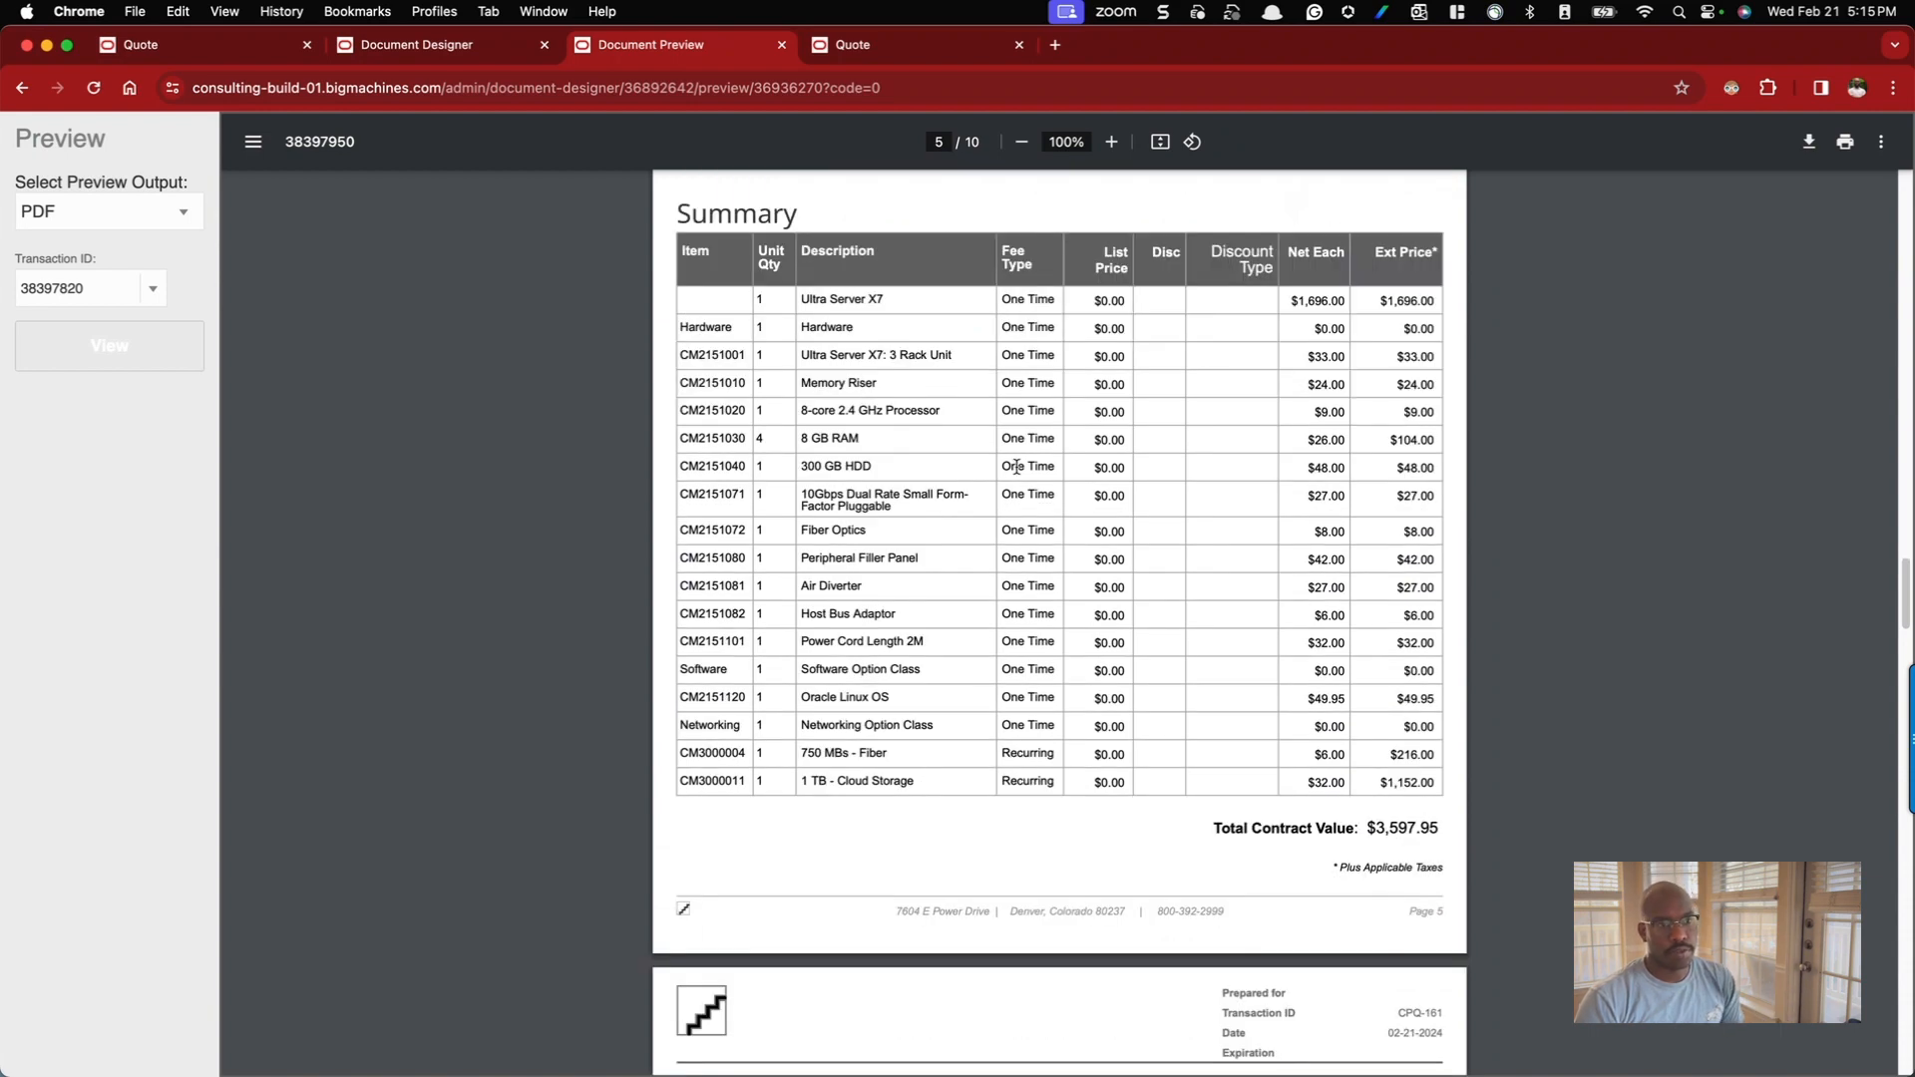
{"action": "scroll", "coordinate": [1026, 445], "scroll_direction": "down", "scroll_amount": 10}
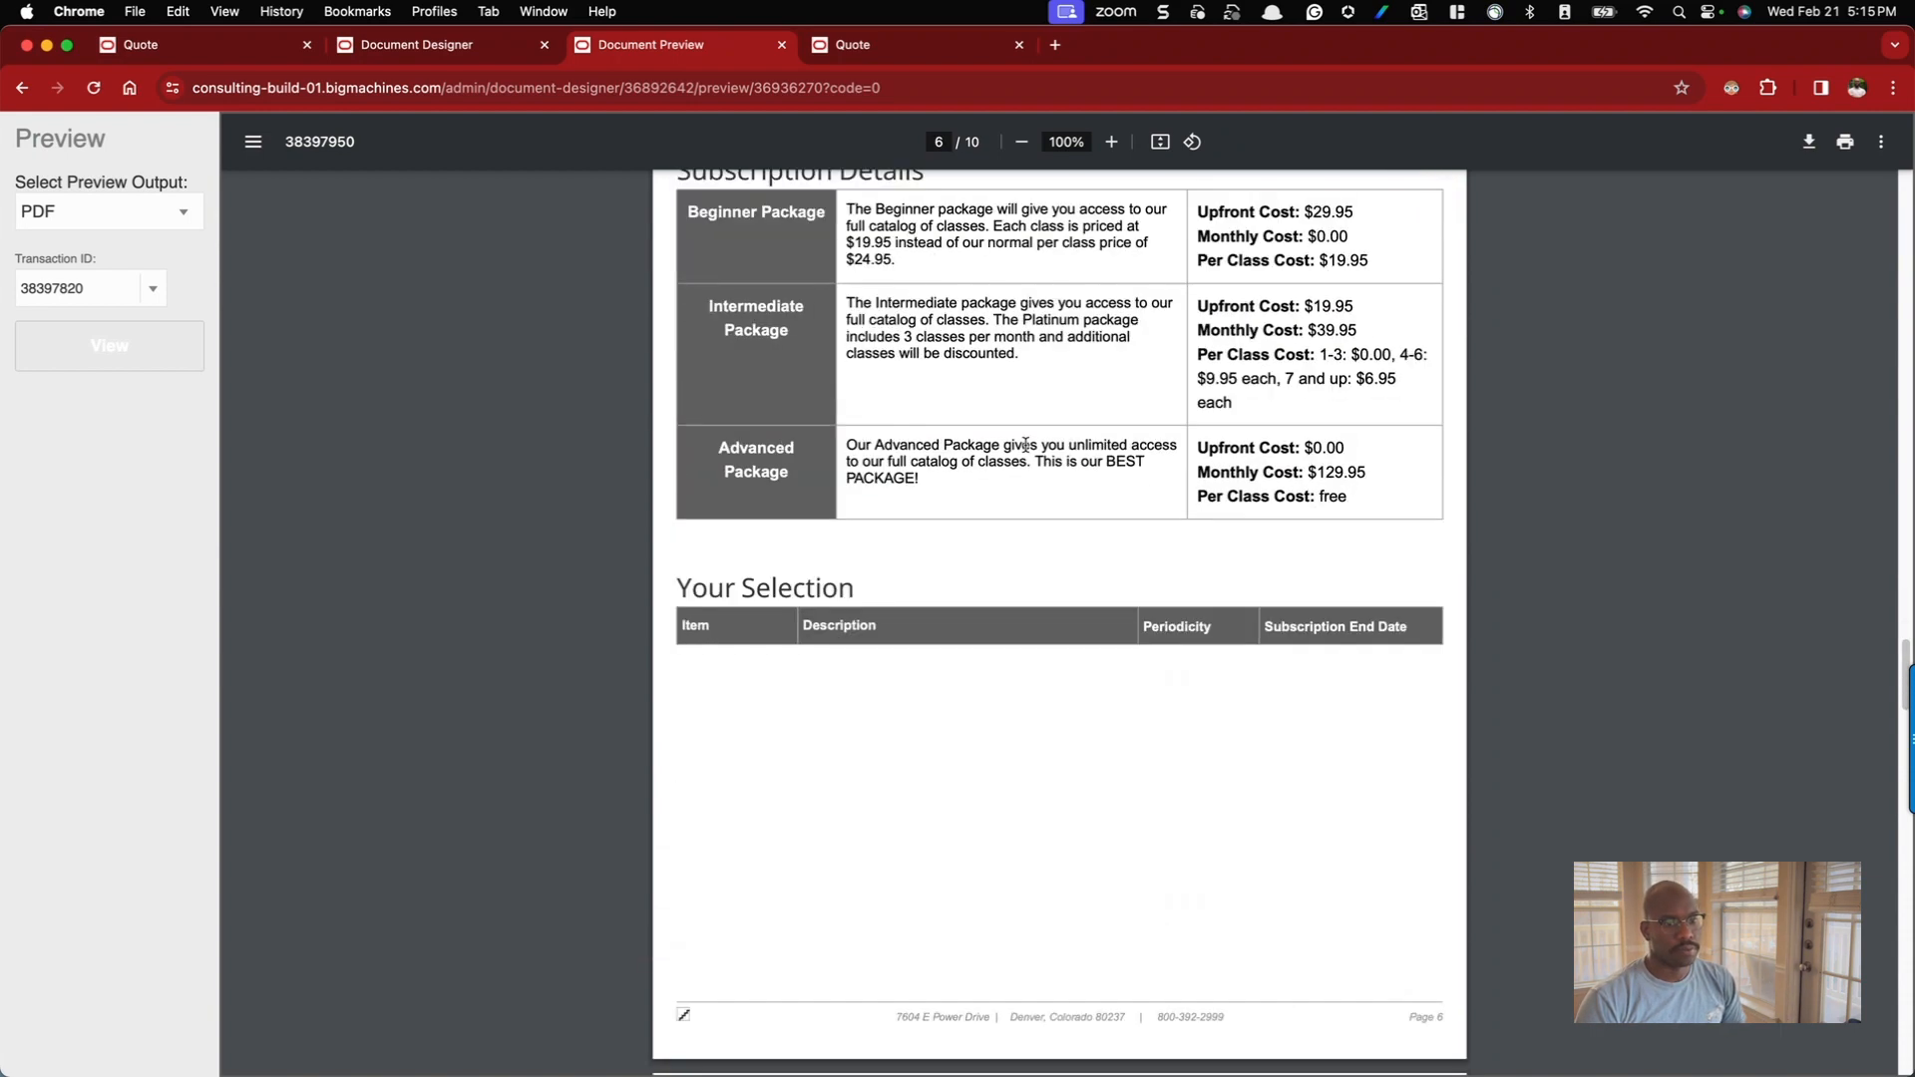
{"action": "scroll", "coordinate": [1002, 474], "scroll_direction": "up", "scroll_amount": 3}
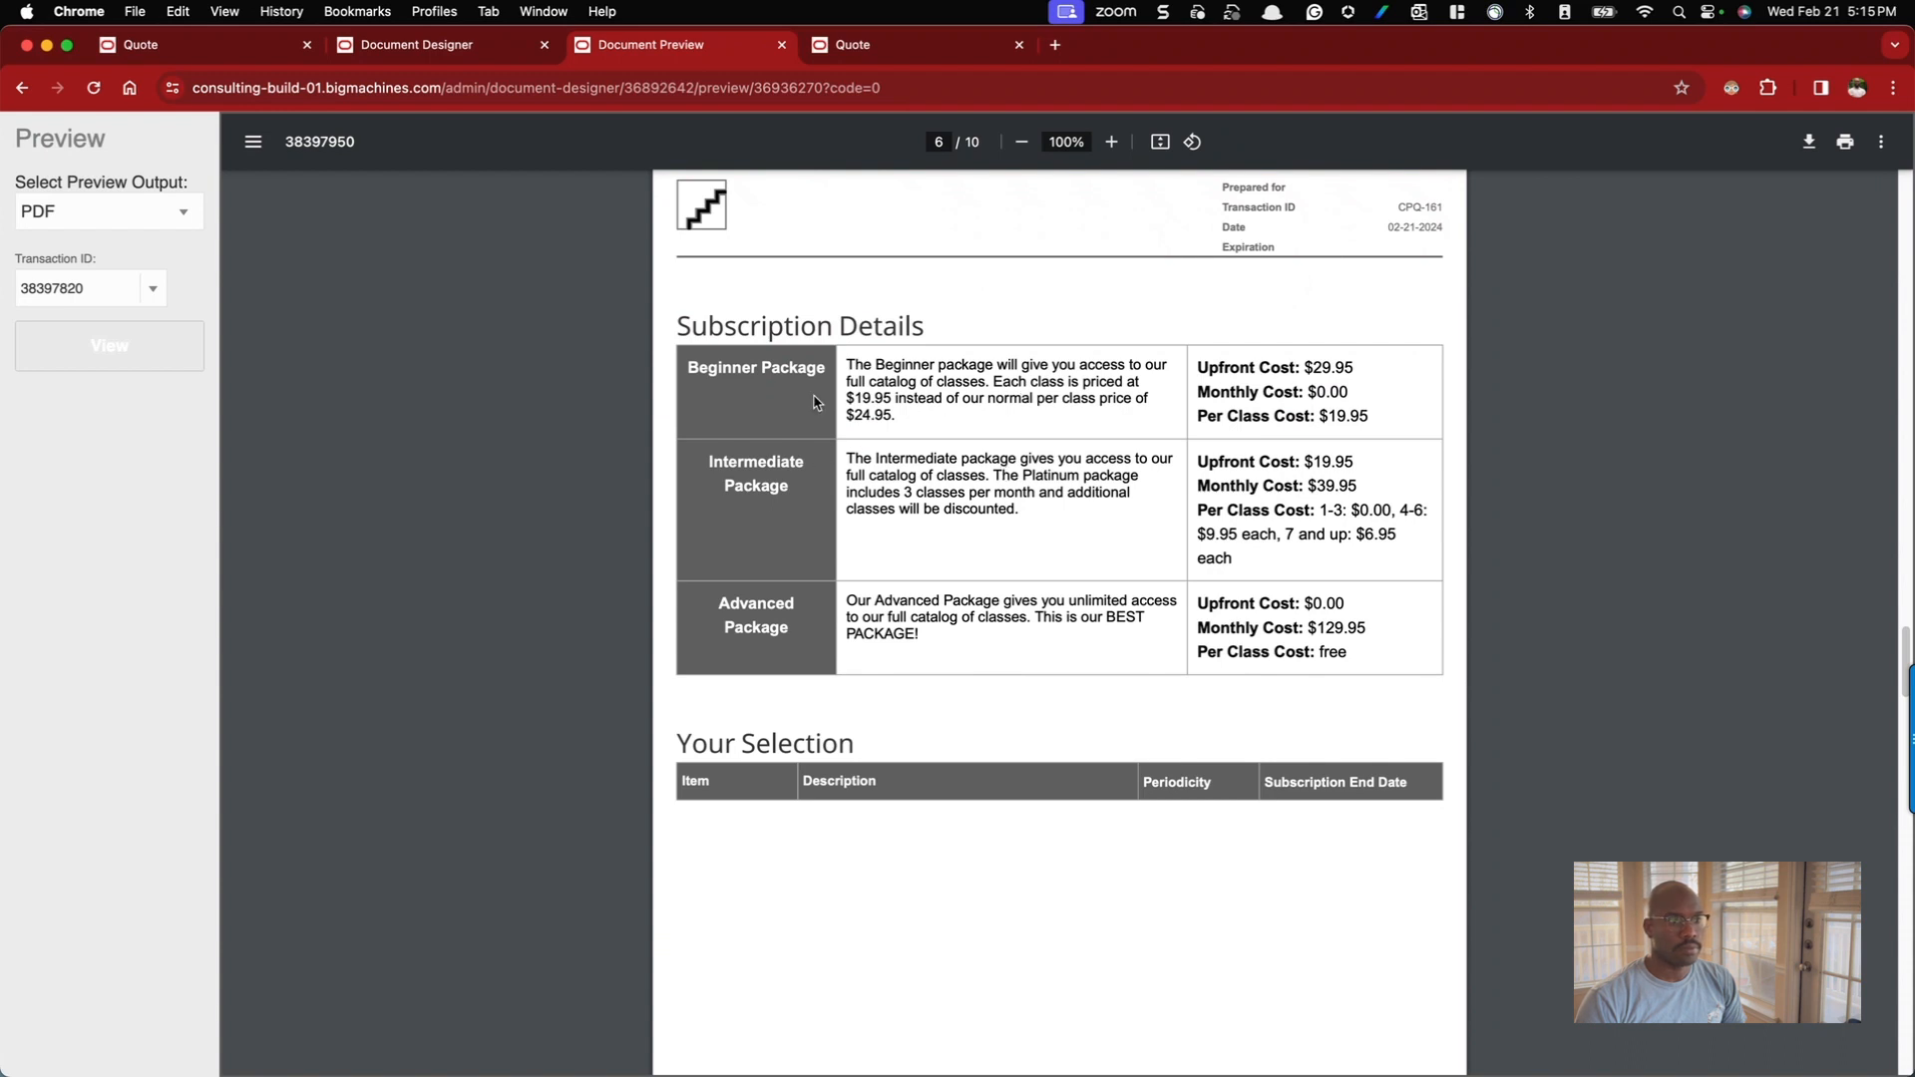
{"action": "scroll", "coordinate": [1001, 513], "scroll_direction": "down", "scroll_amount": 7}
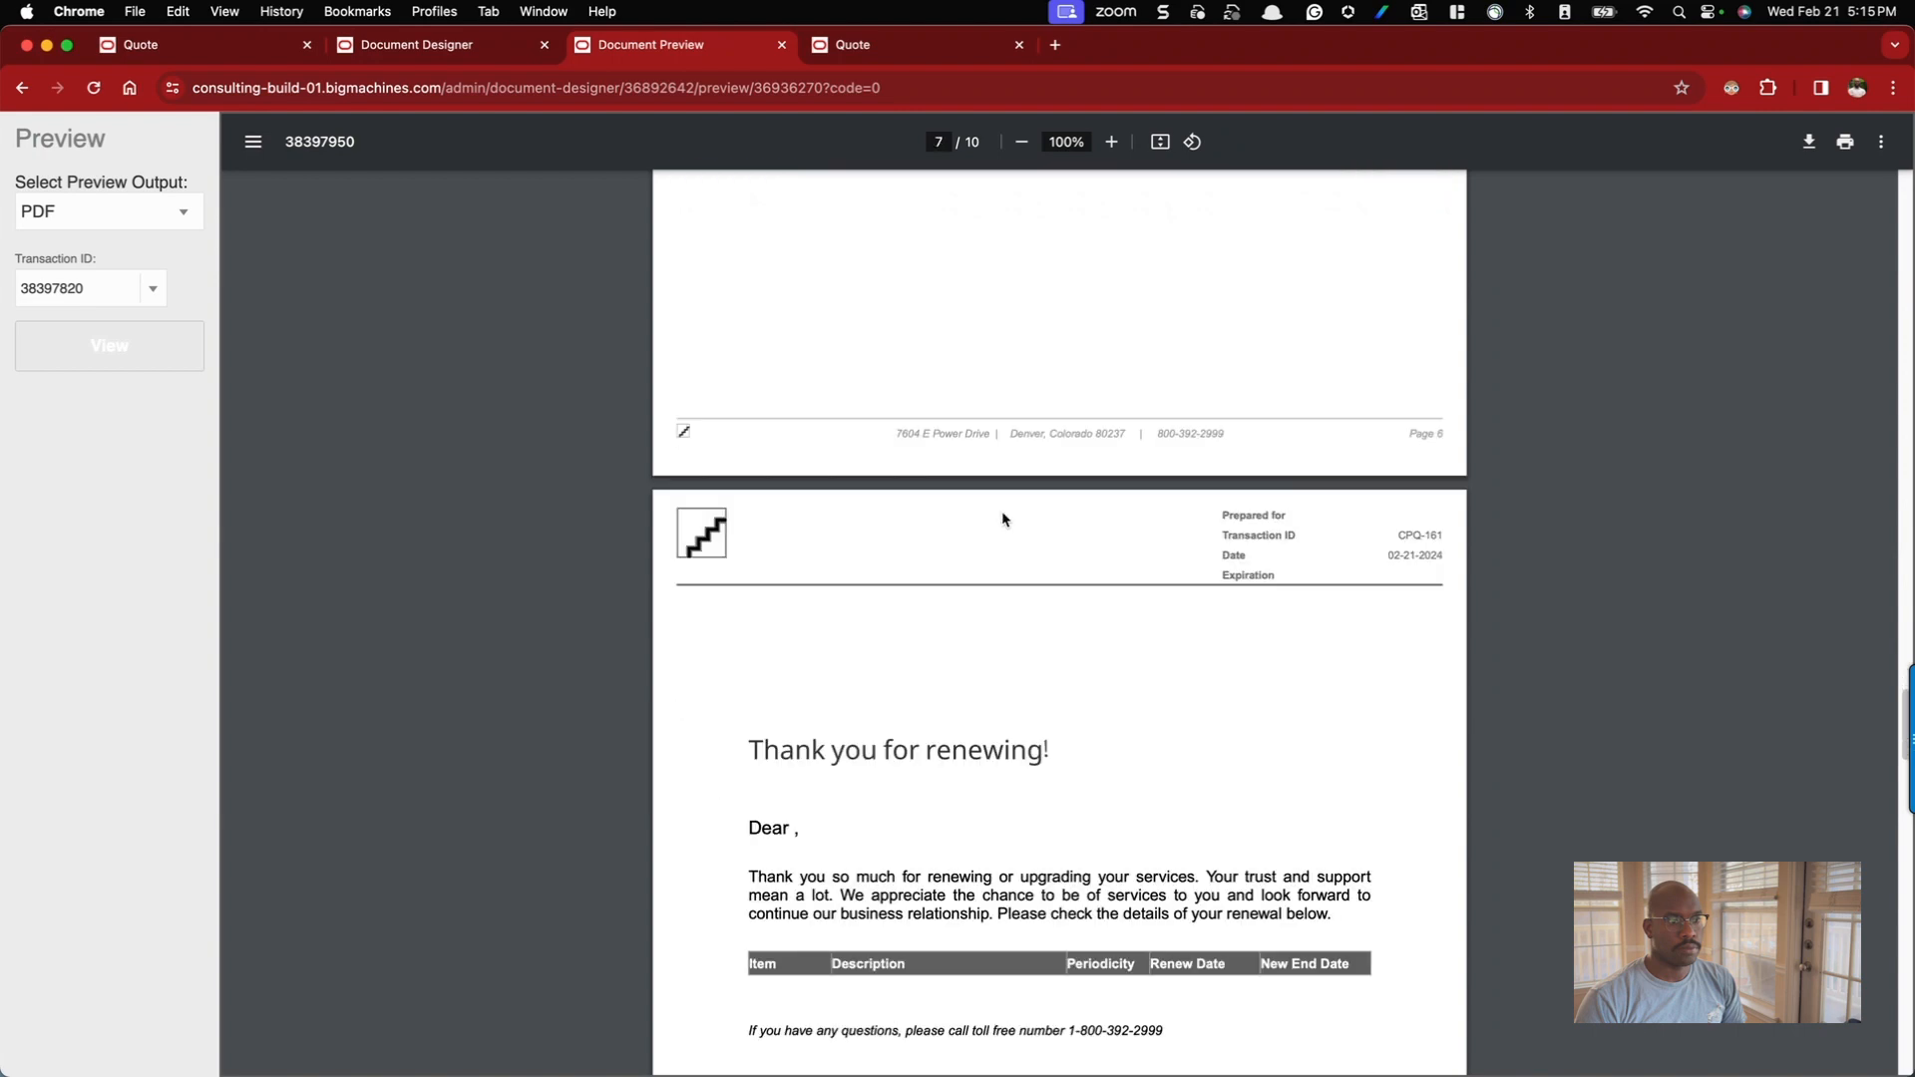
{"action": "scroll", "coordinate": [1002, 513], "scroll_direction": "down", "scroll_amount": 5}
{"action": "scroll", "coordinate": [1001, 500], "scroll_direction": "up", "scroll_amount": 20}
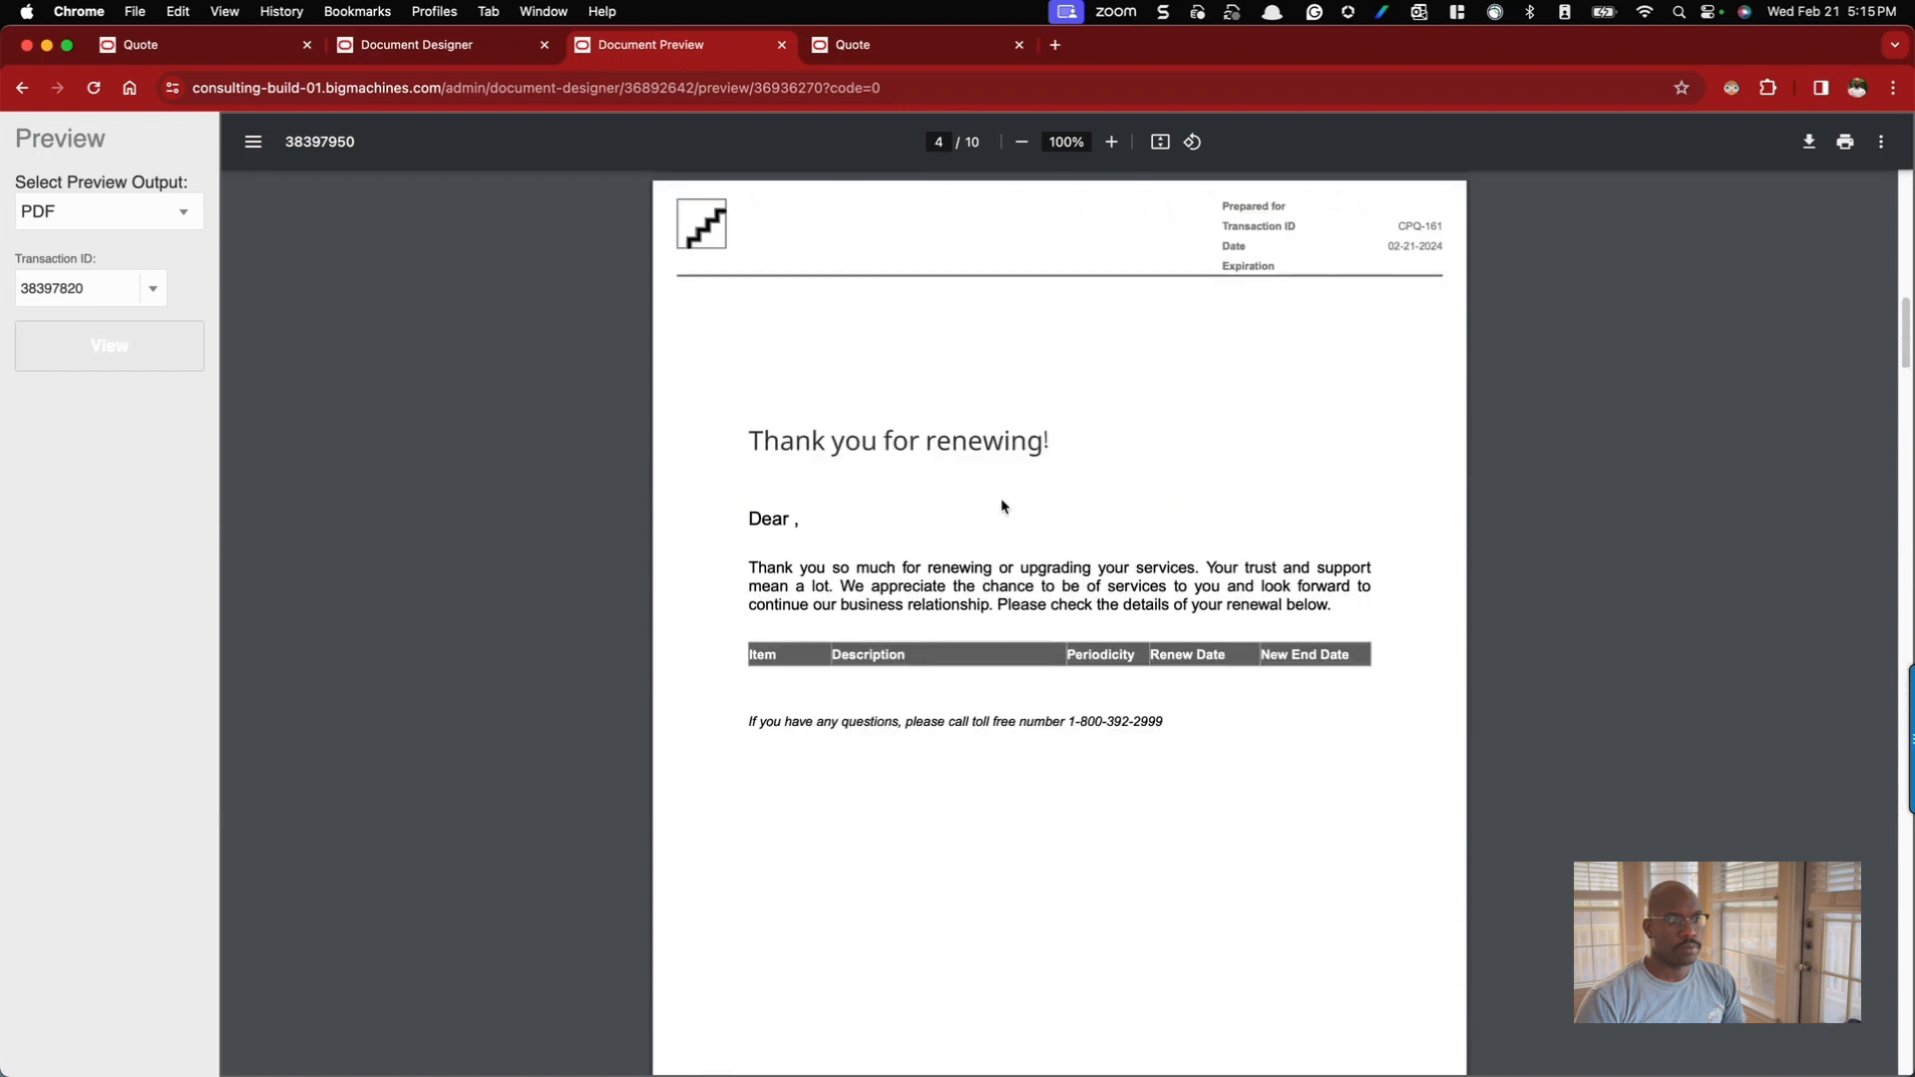
{"action": "scroll", "coordinate": [999, 498], "scroll_direction": "up", "scroll_amount": 20}
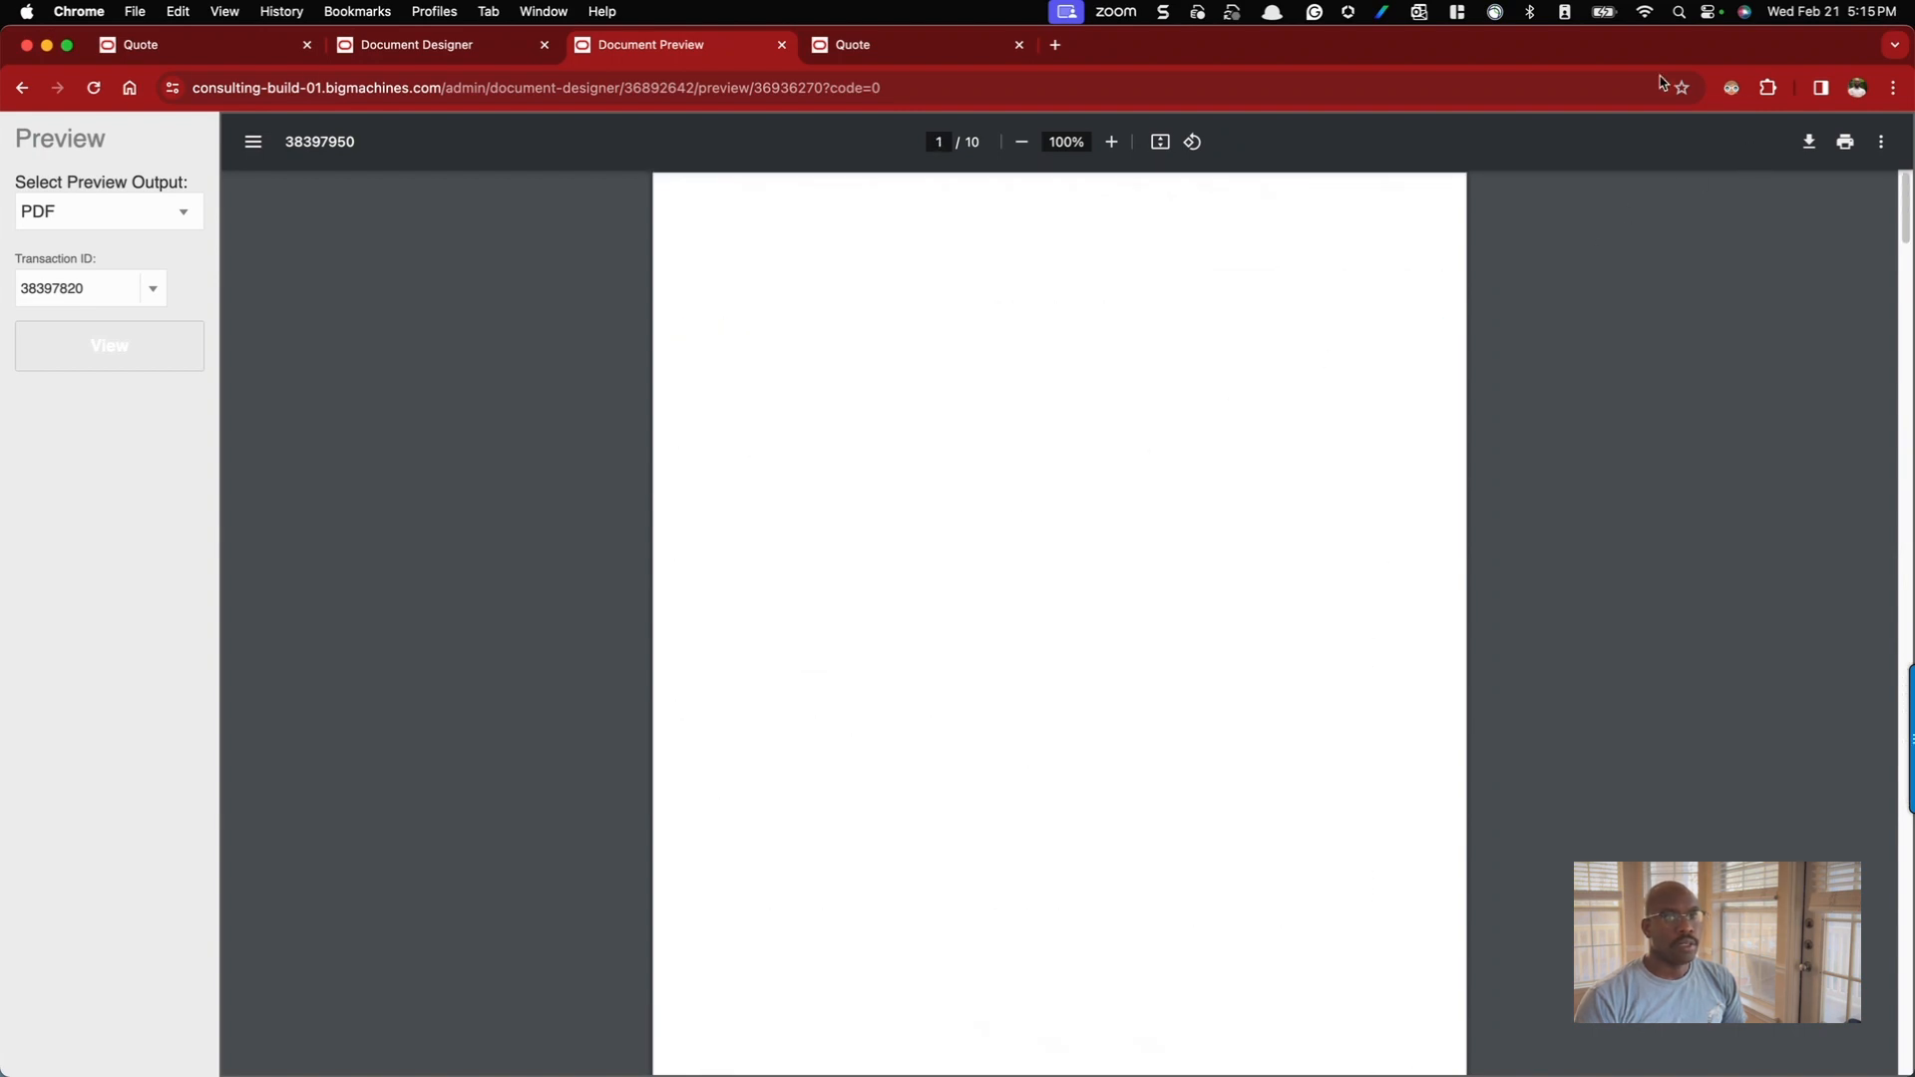
- Close the preview and quote browser tabs, and leave Document Designer for the Process Definition list
{"action": "left_click", "coordinate": [782, 45]}
{"action": "left_click", "coordinate": [782, 45]}
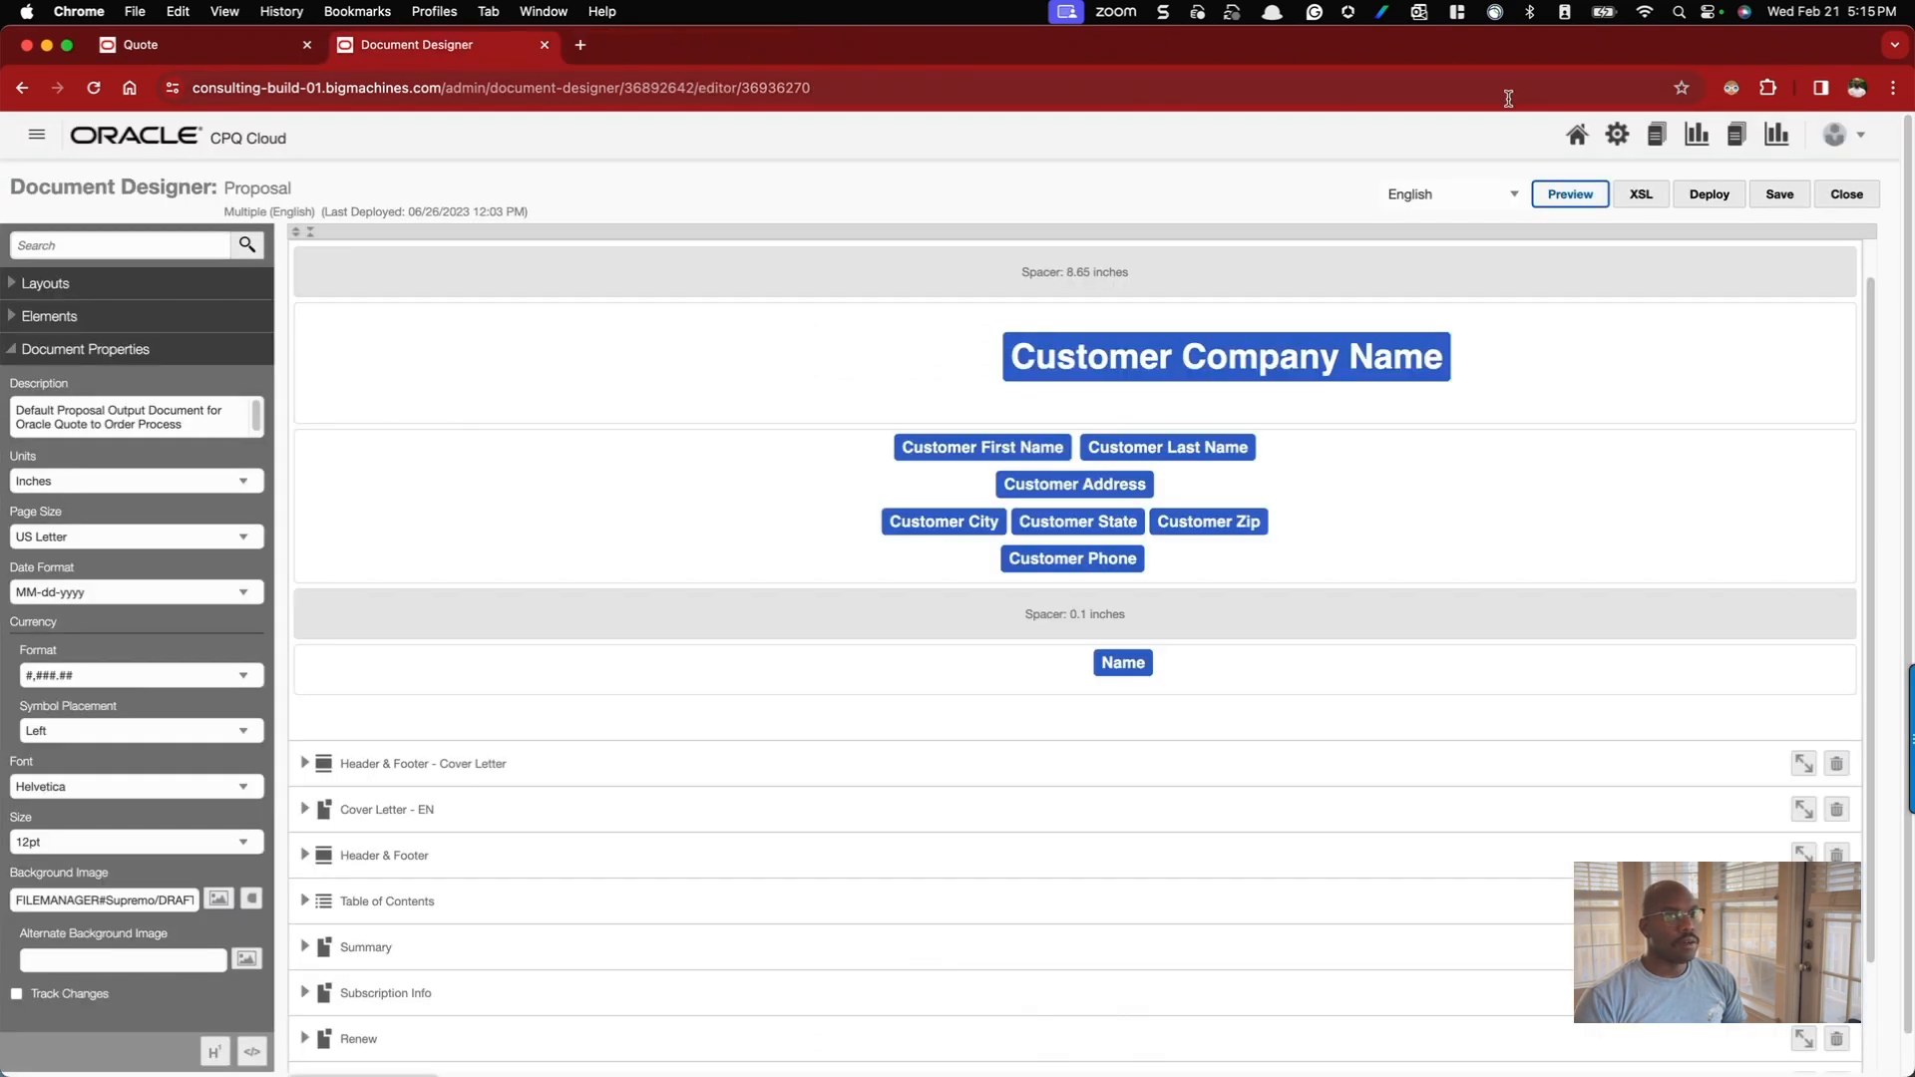
{"action": "left_click", "coordinate": [1616, 140]}
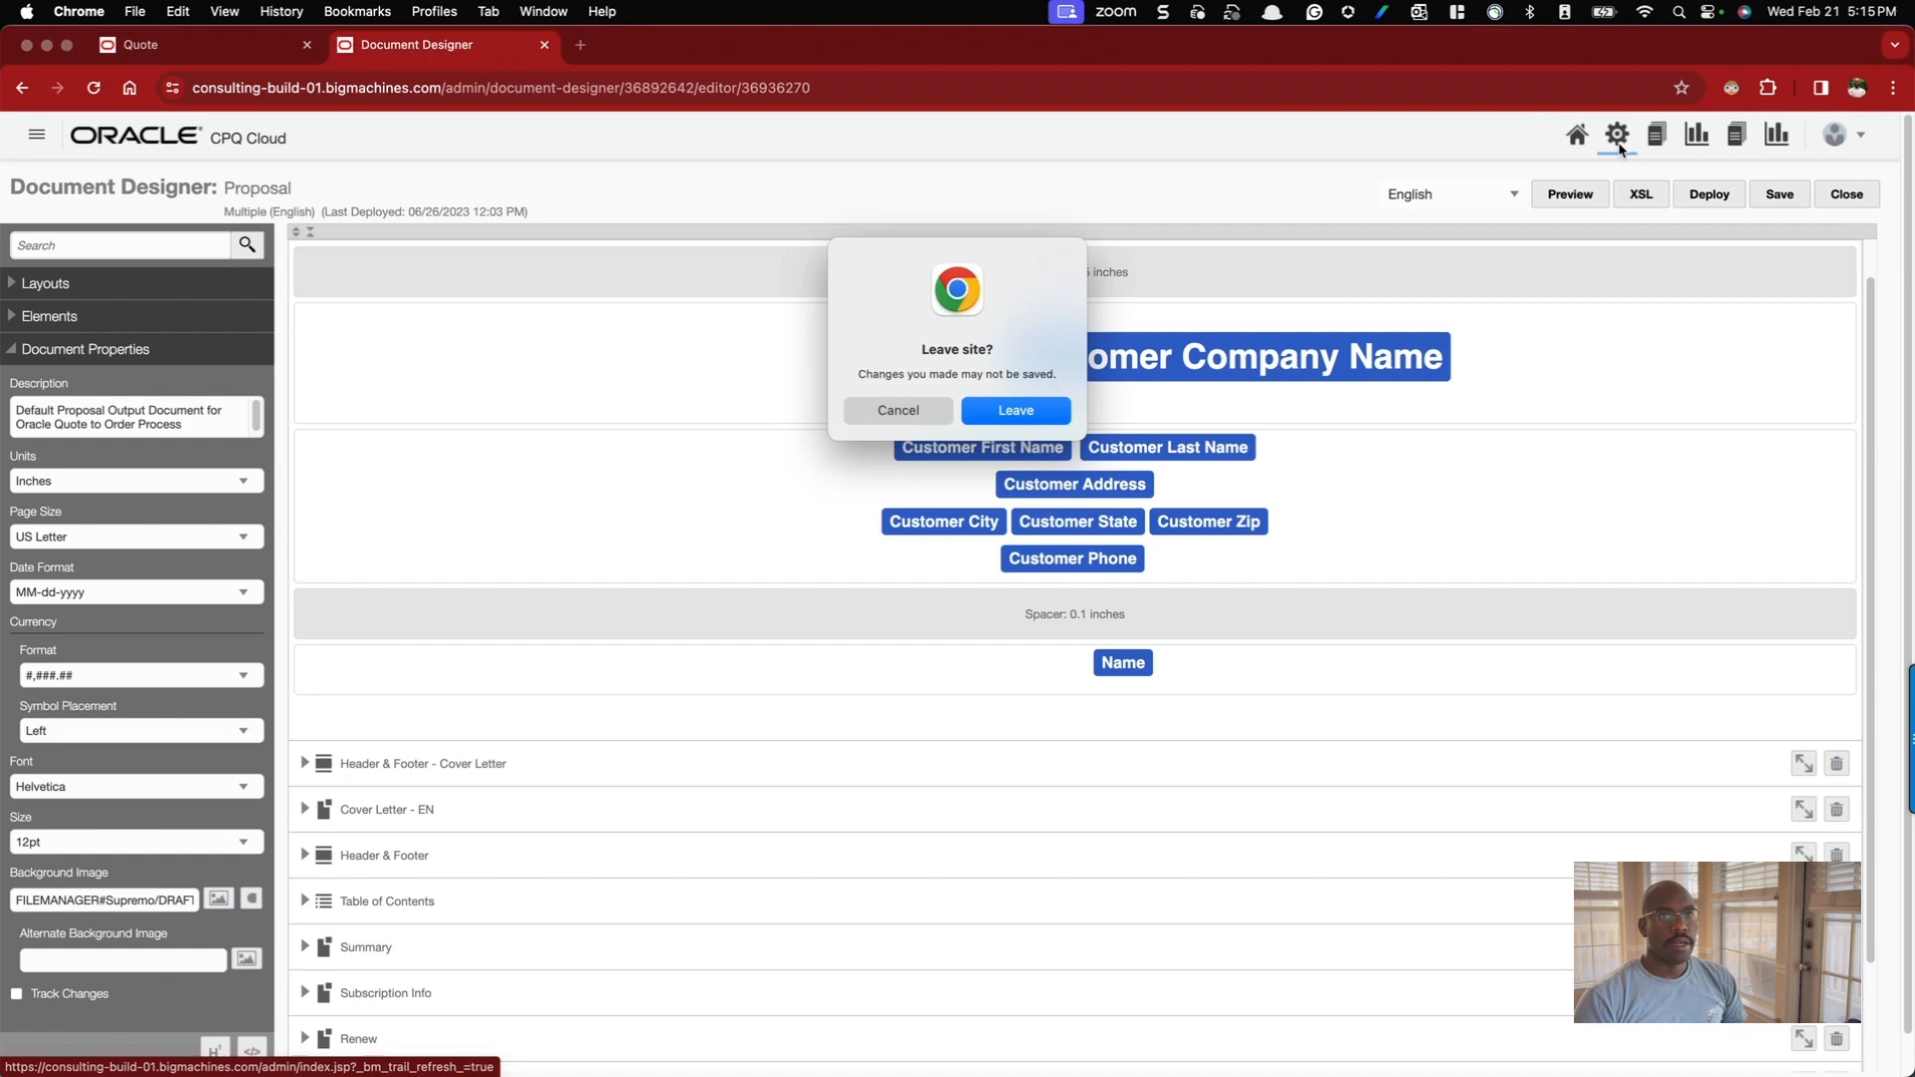
{"action": "left_click", "coordinate": [1016, 411]}
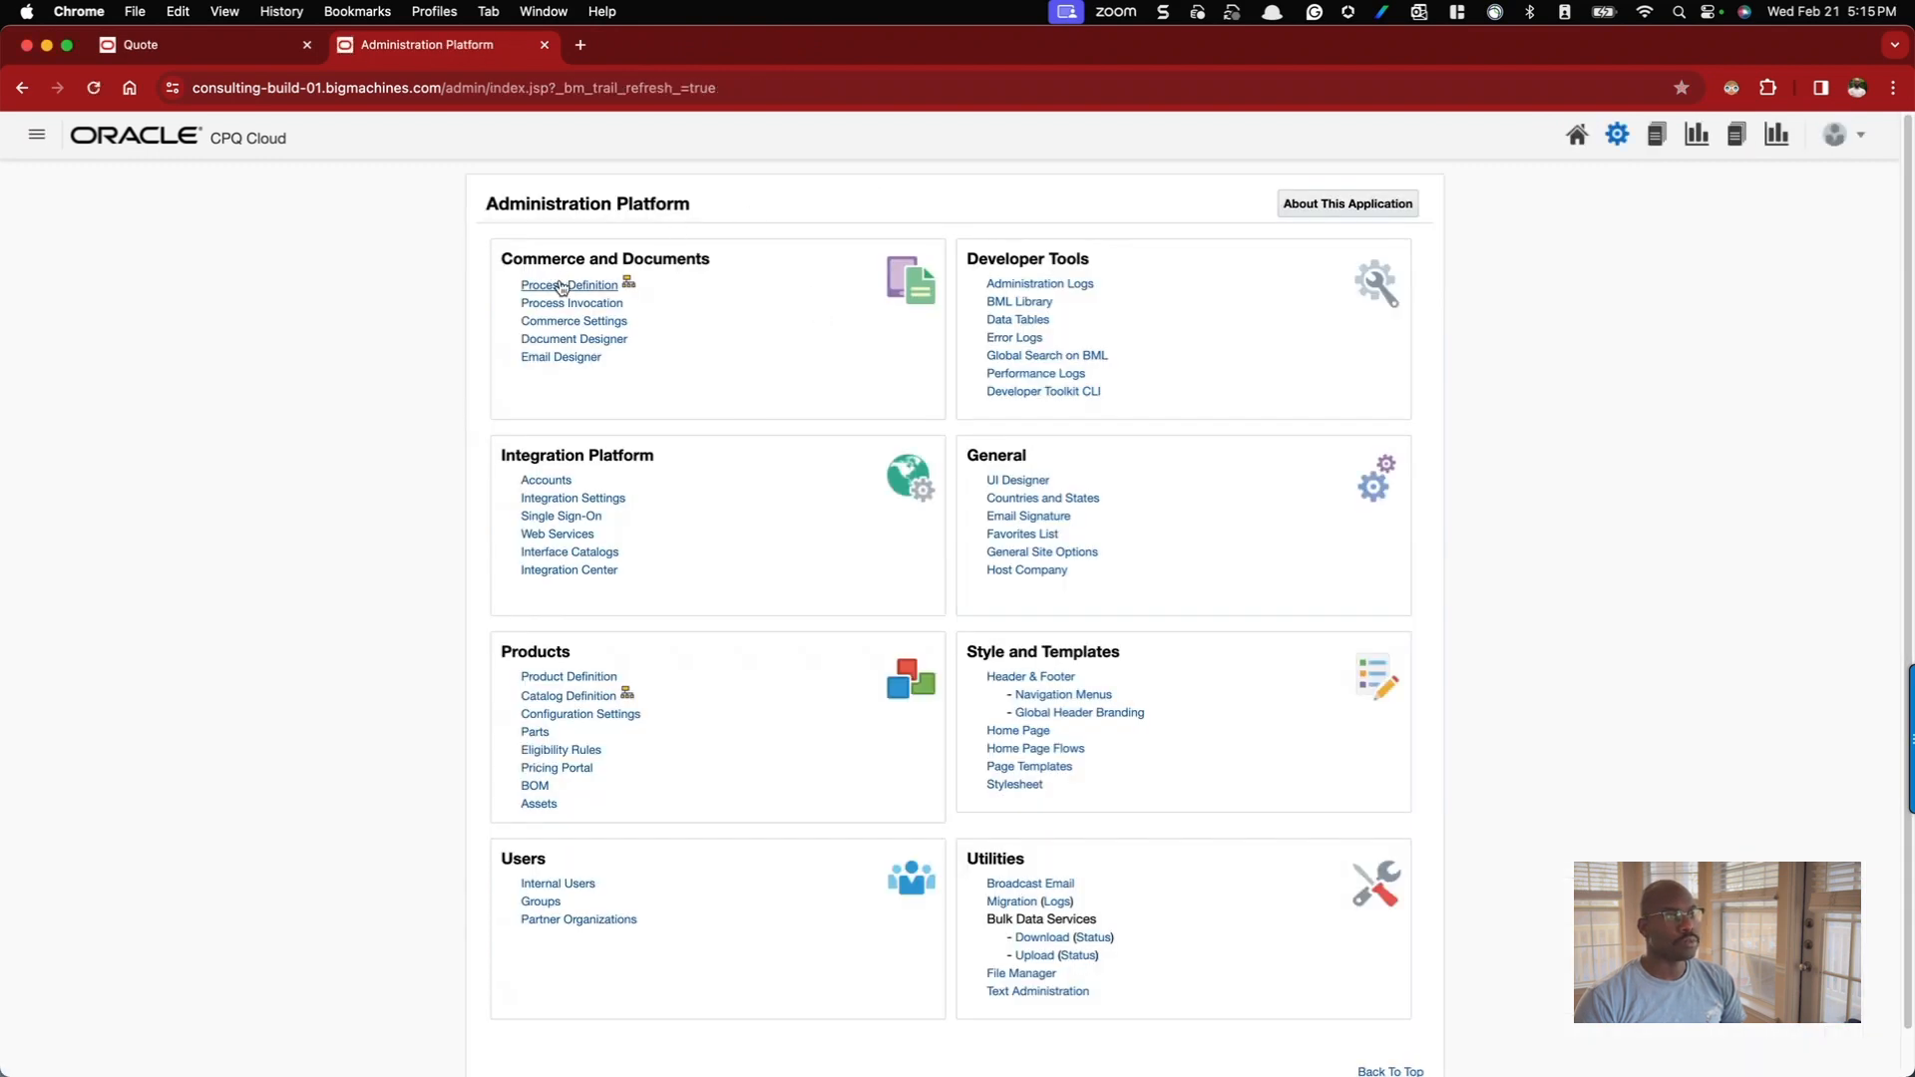
{"action": "left_click", "coordinate": [561, 288]}
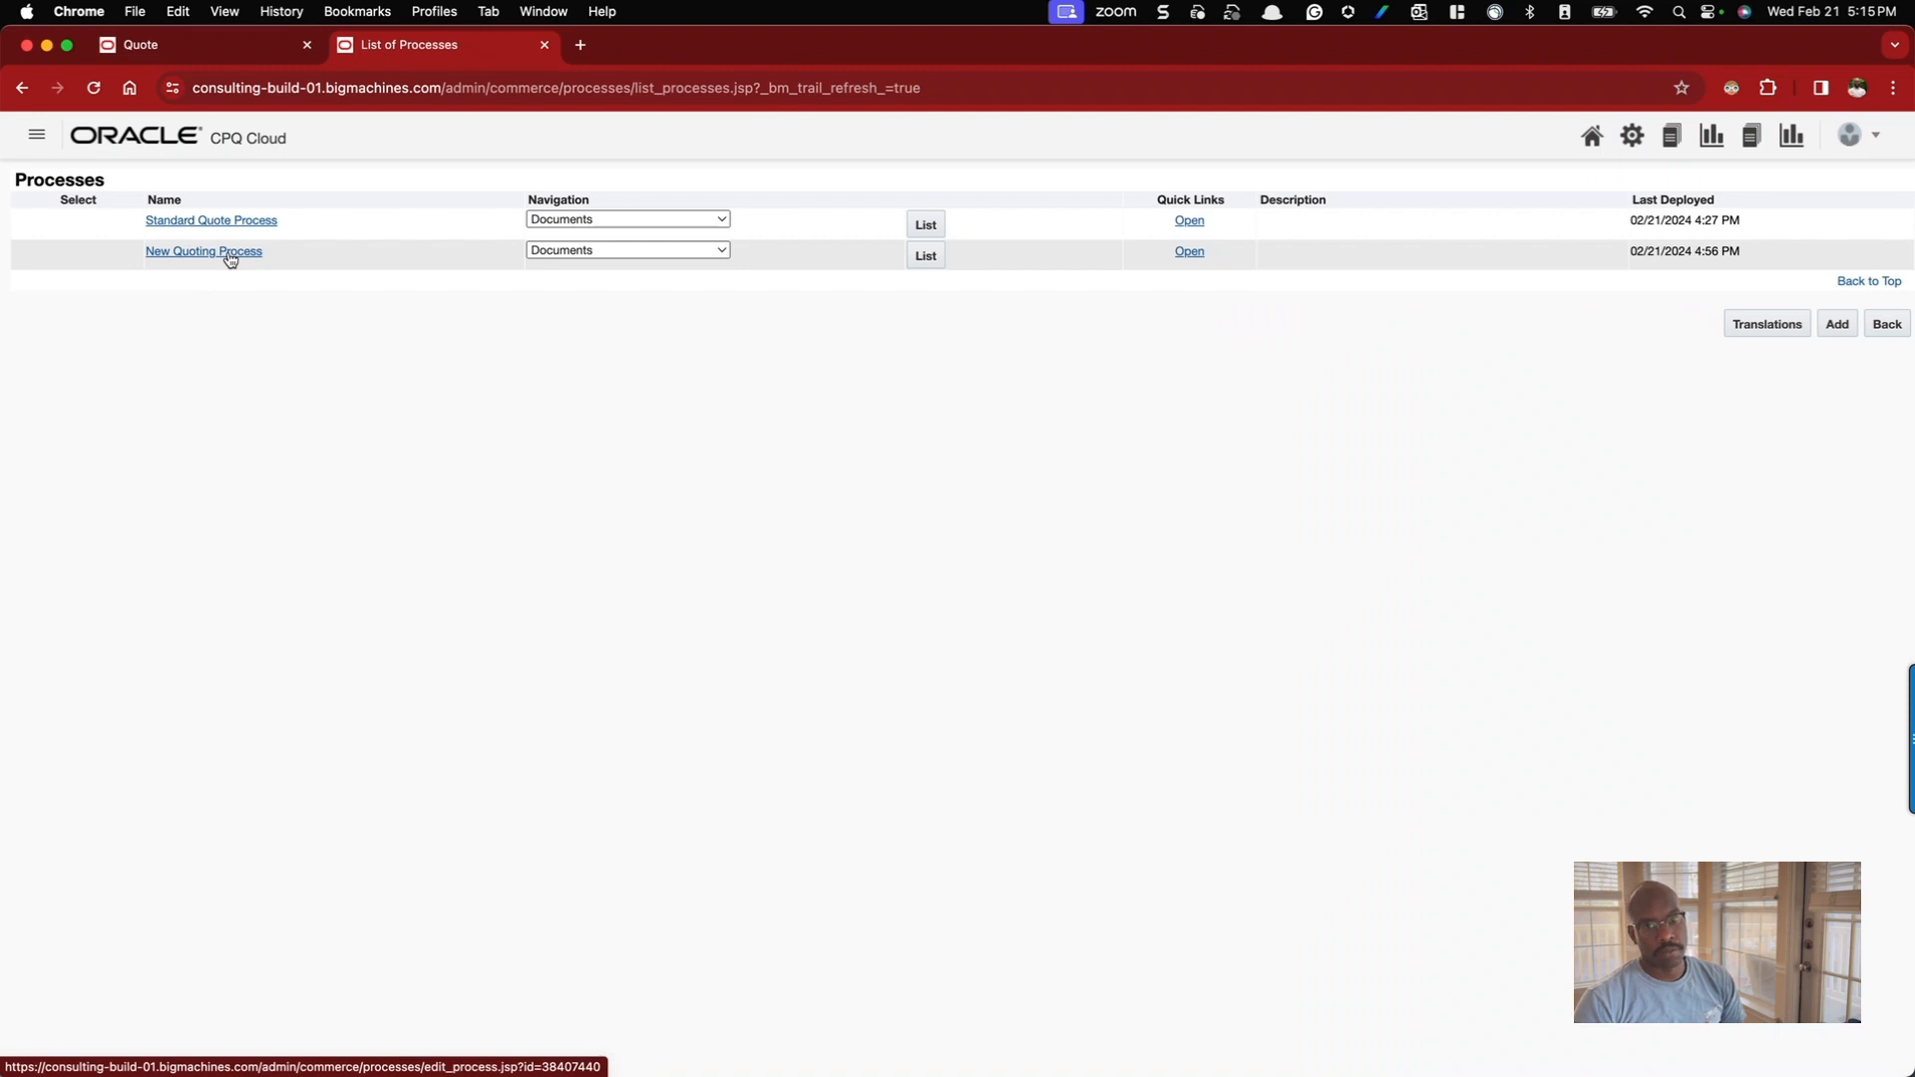
- Review the New Quoting Process's navigation options and open its Deployment Center
{"action": "left_click", "coordinate": [619, 251]}
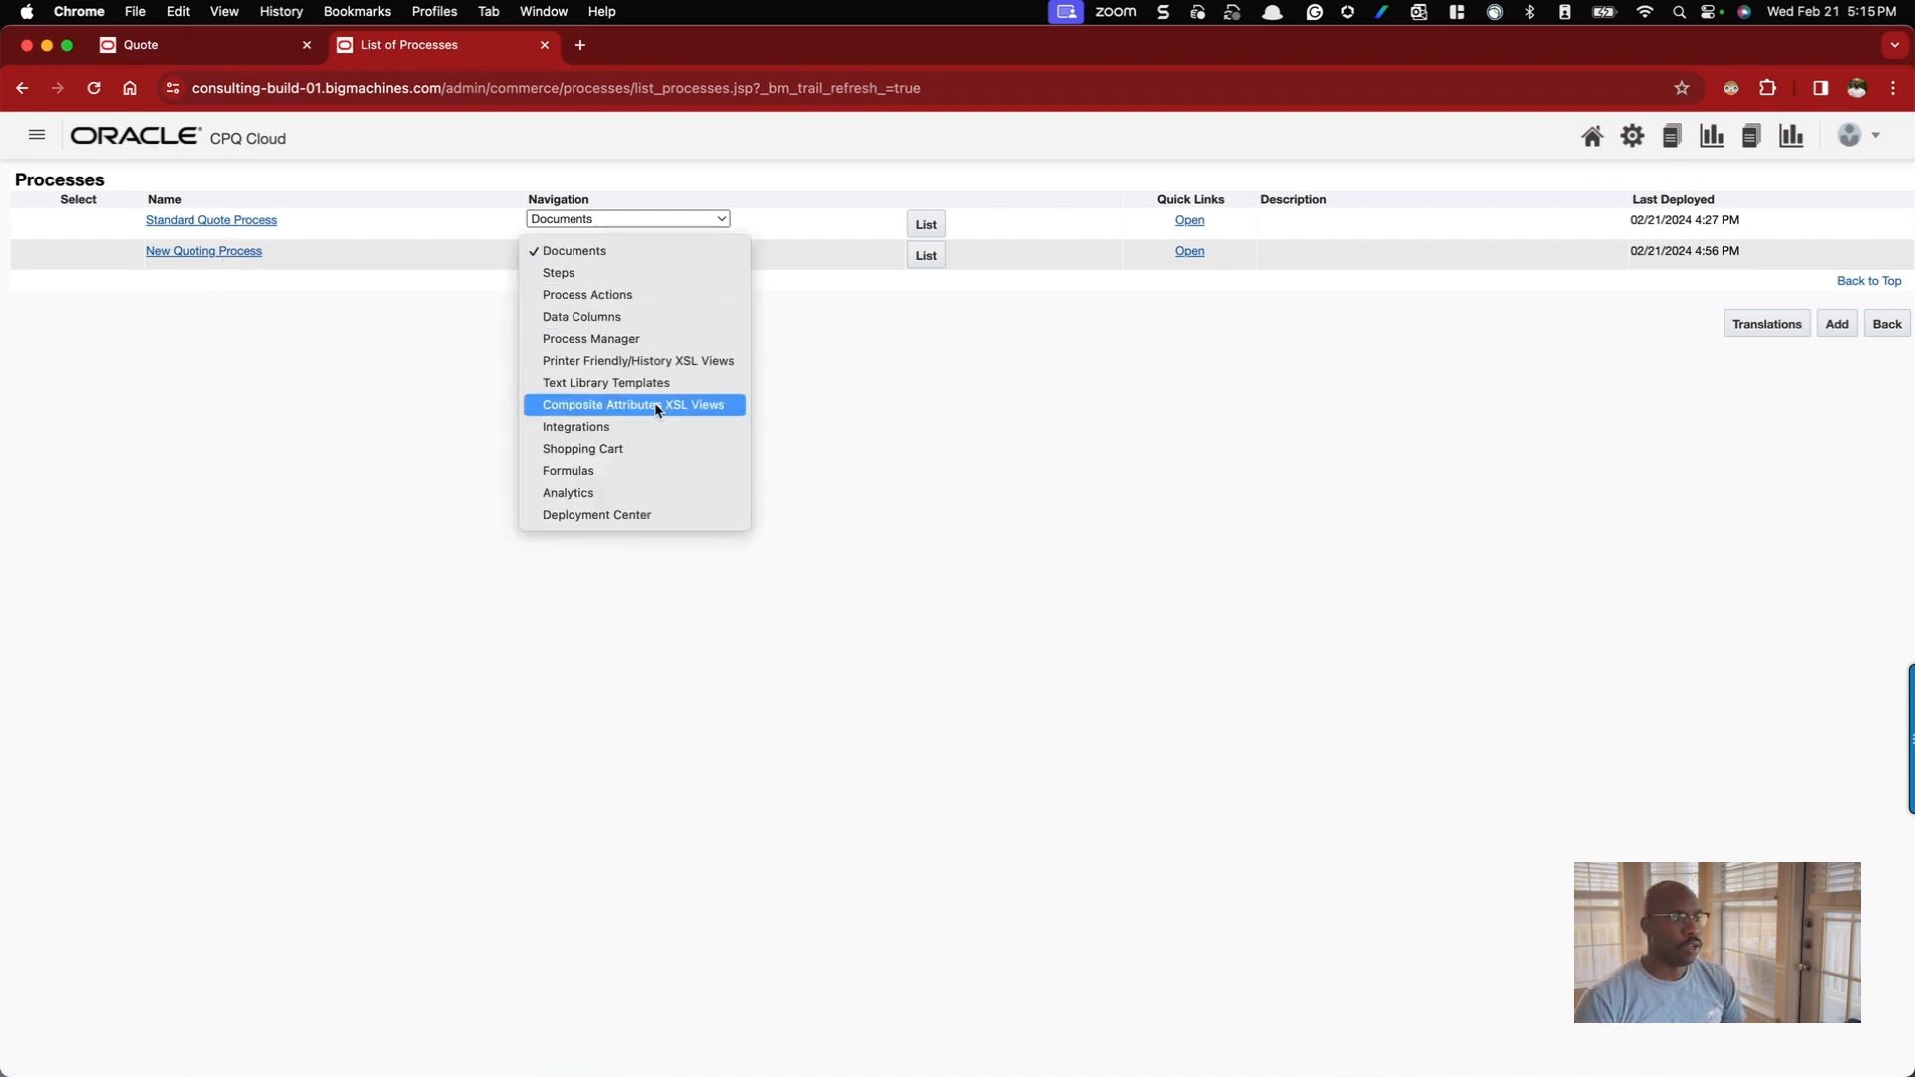
{"action": "left_click", "coordinate": [400, 286]}
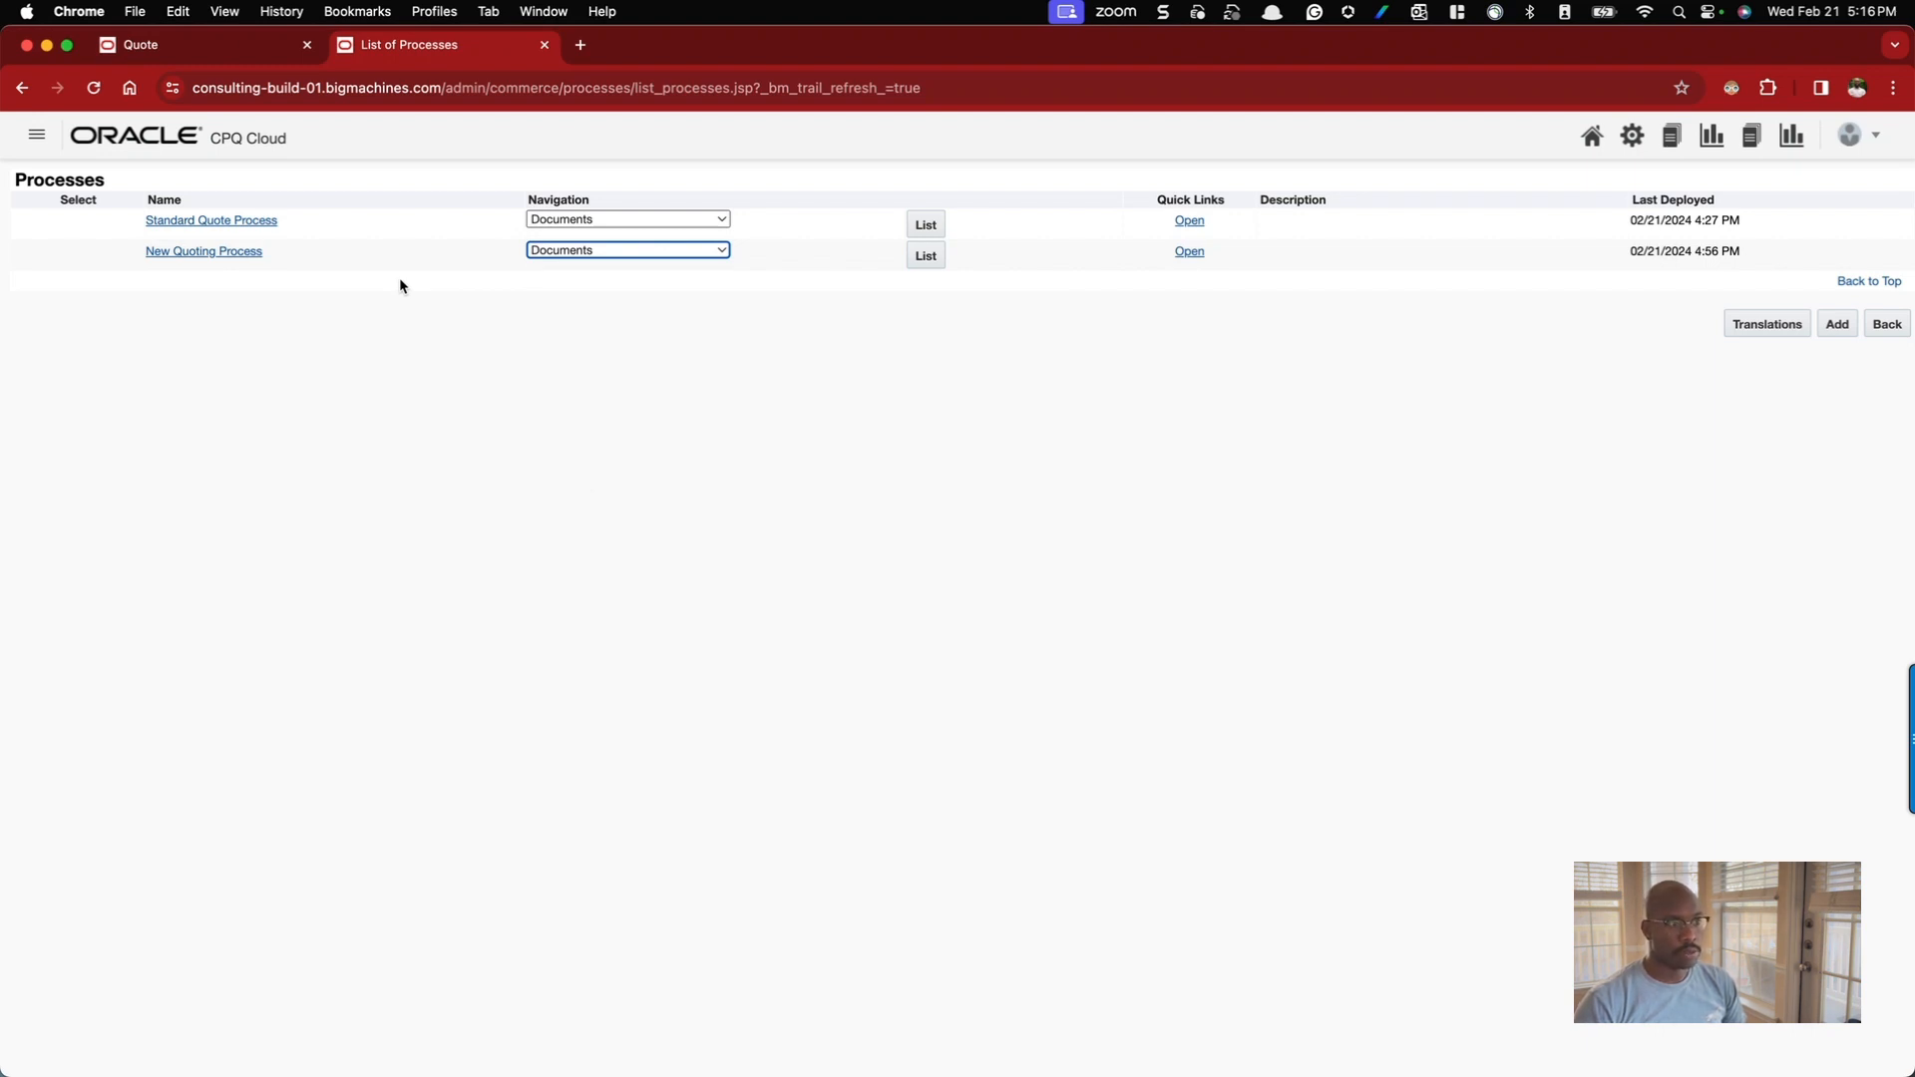
{"action": "left_click", "coordinate": [720, 249]}
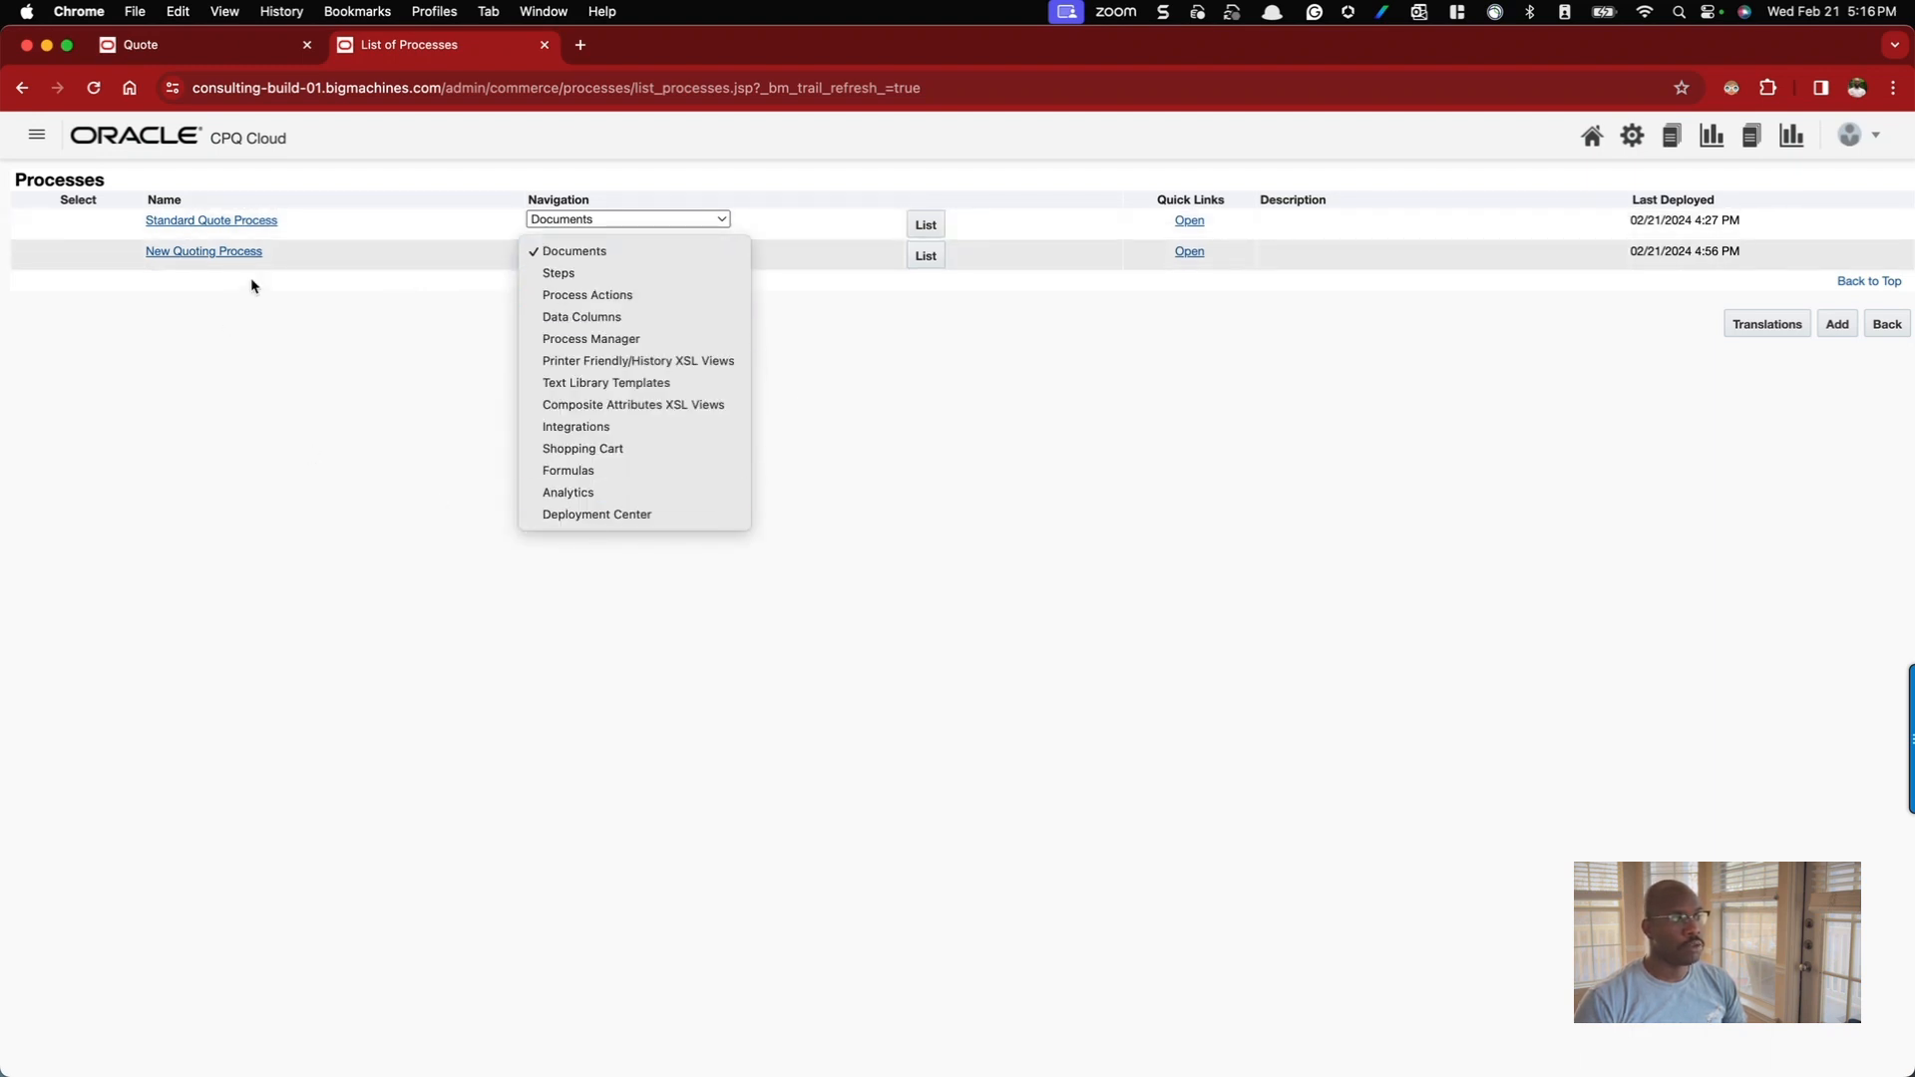
{"action": "left_click", "coordinate": [376, 307]}
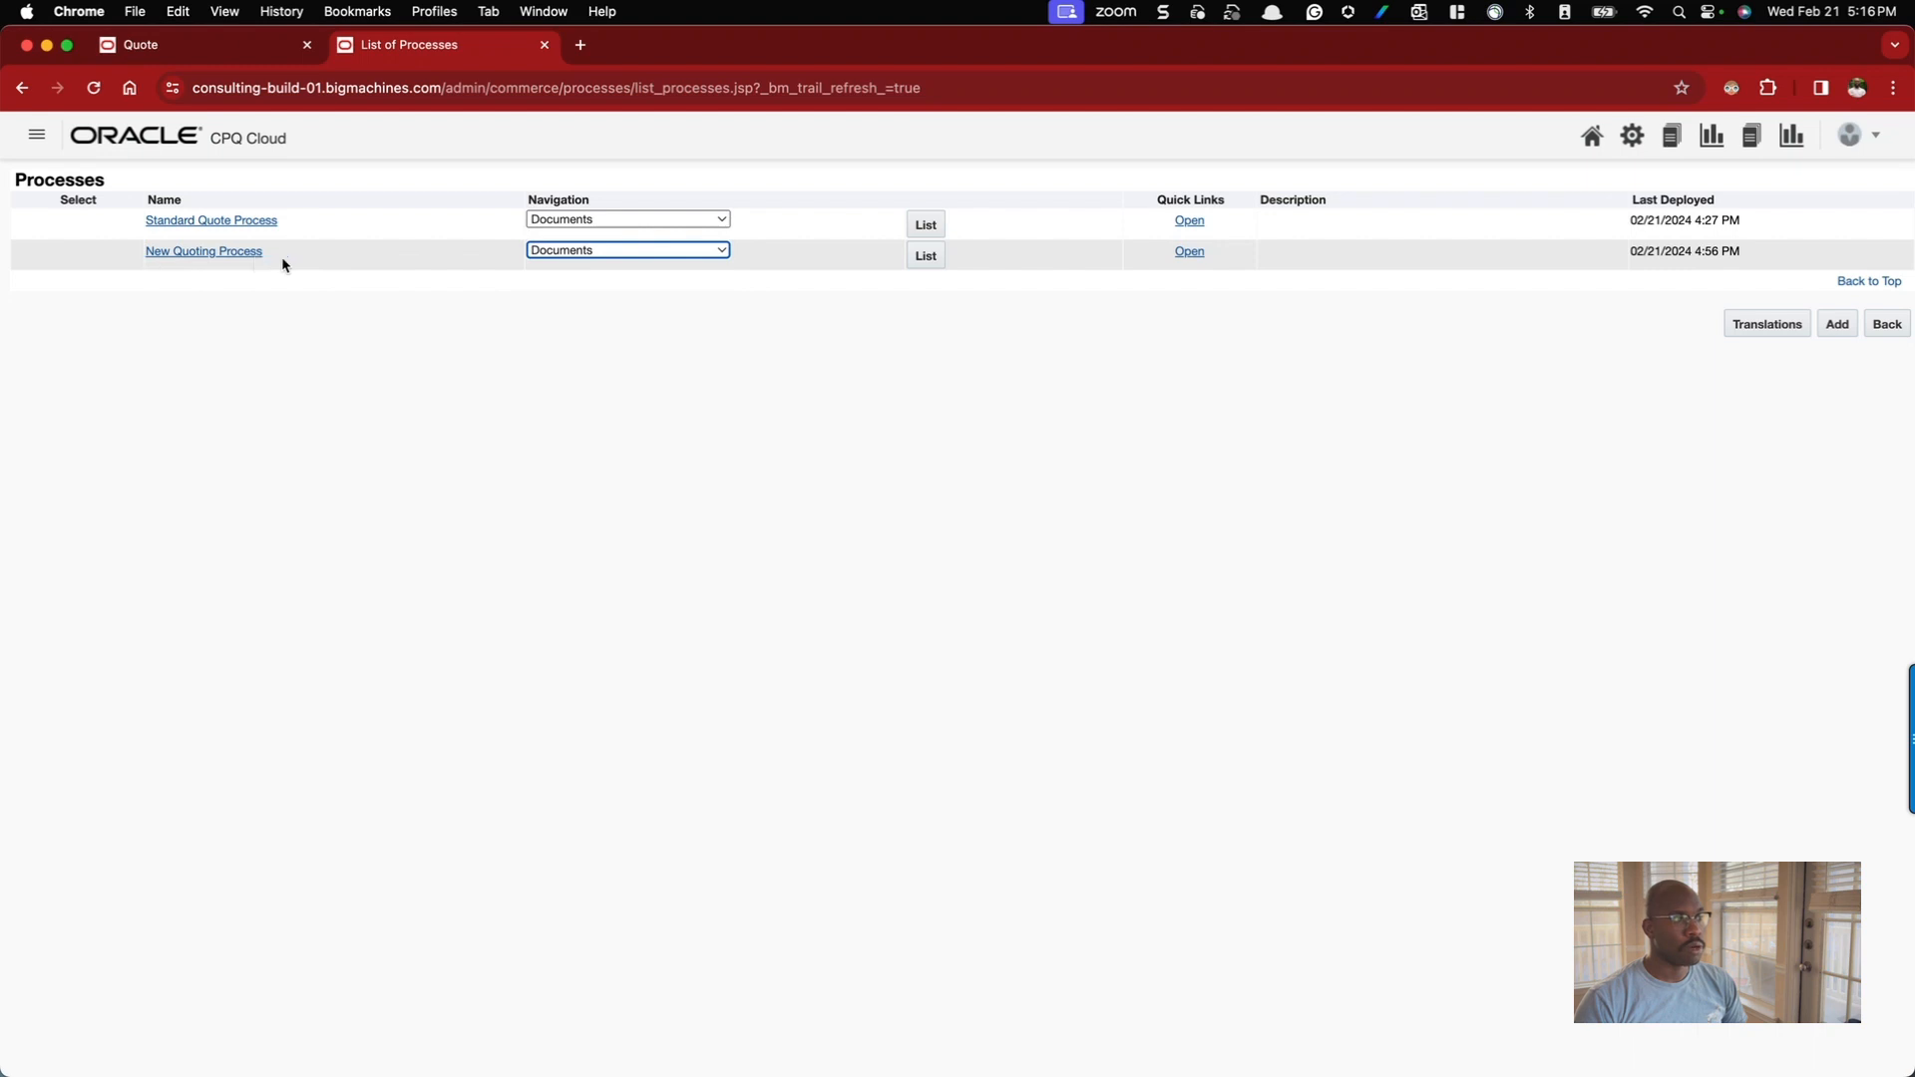
{"action": "left_click", "coordinate": [580, 251]}
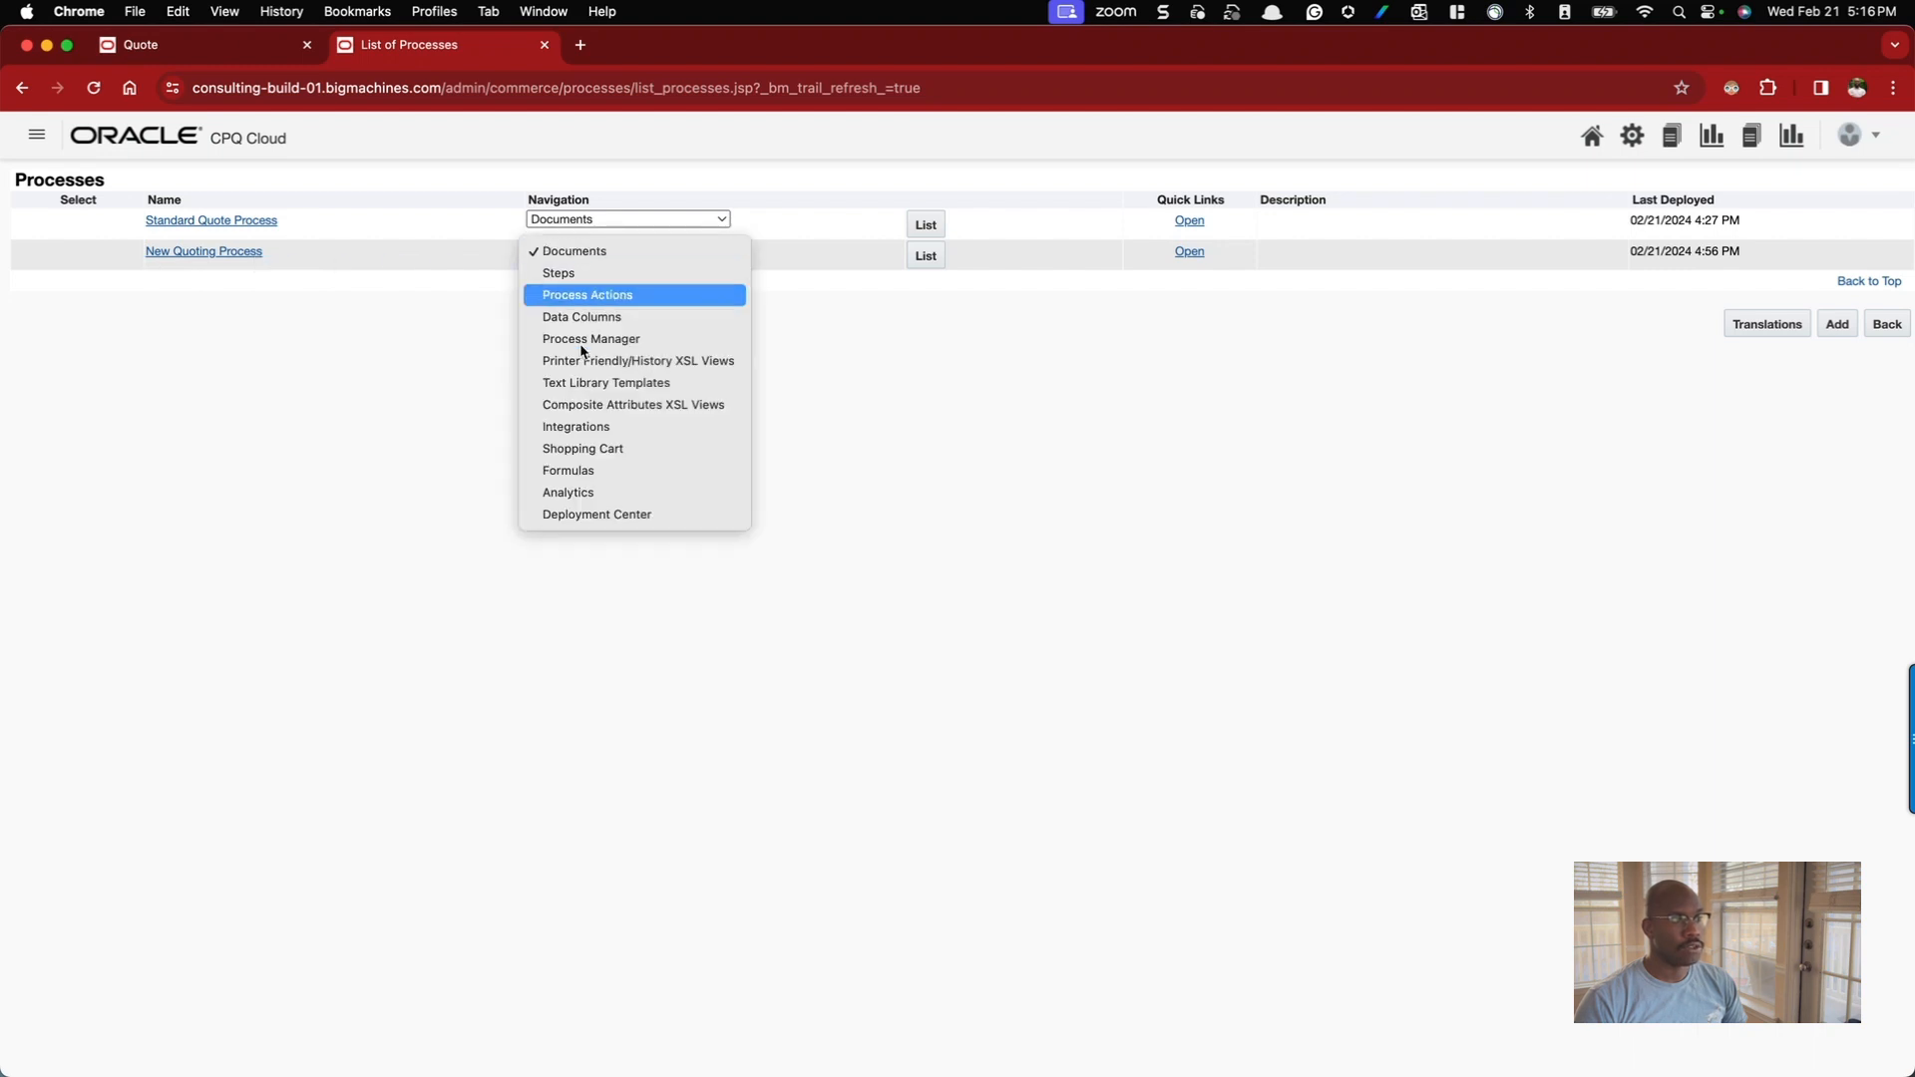
{"action": "left_click", "coordinate": [594, 517]}
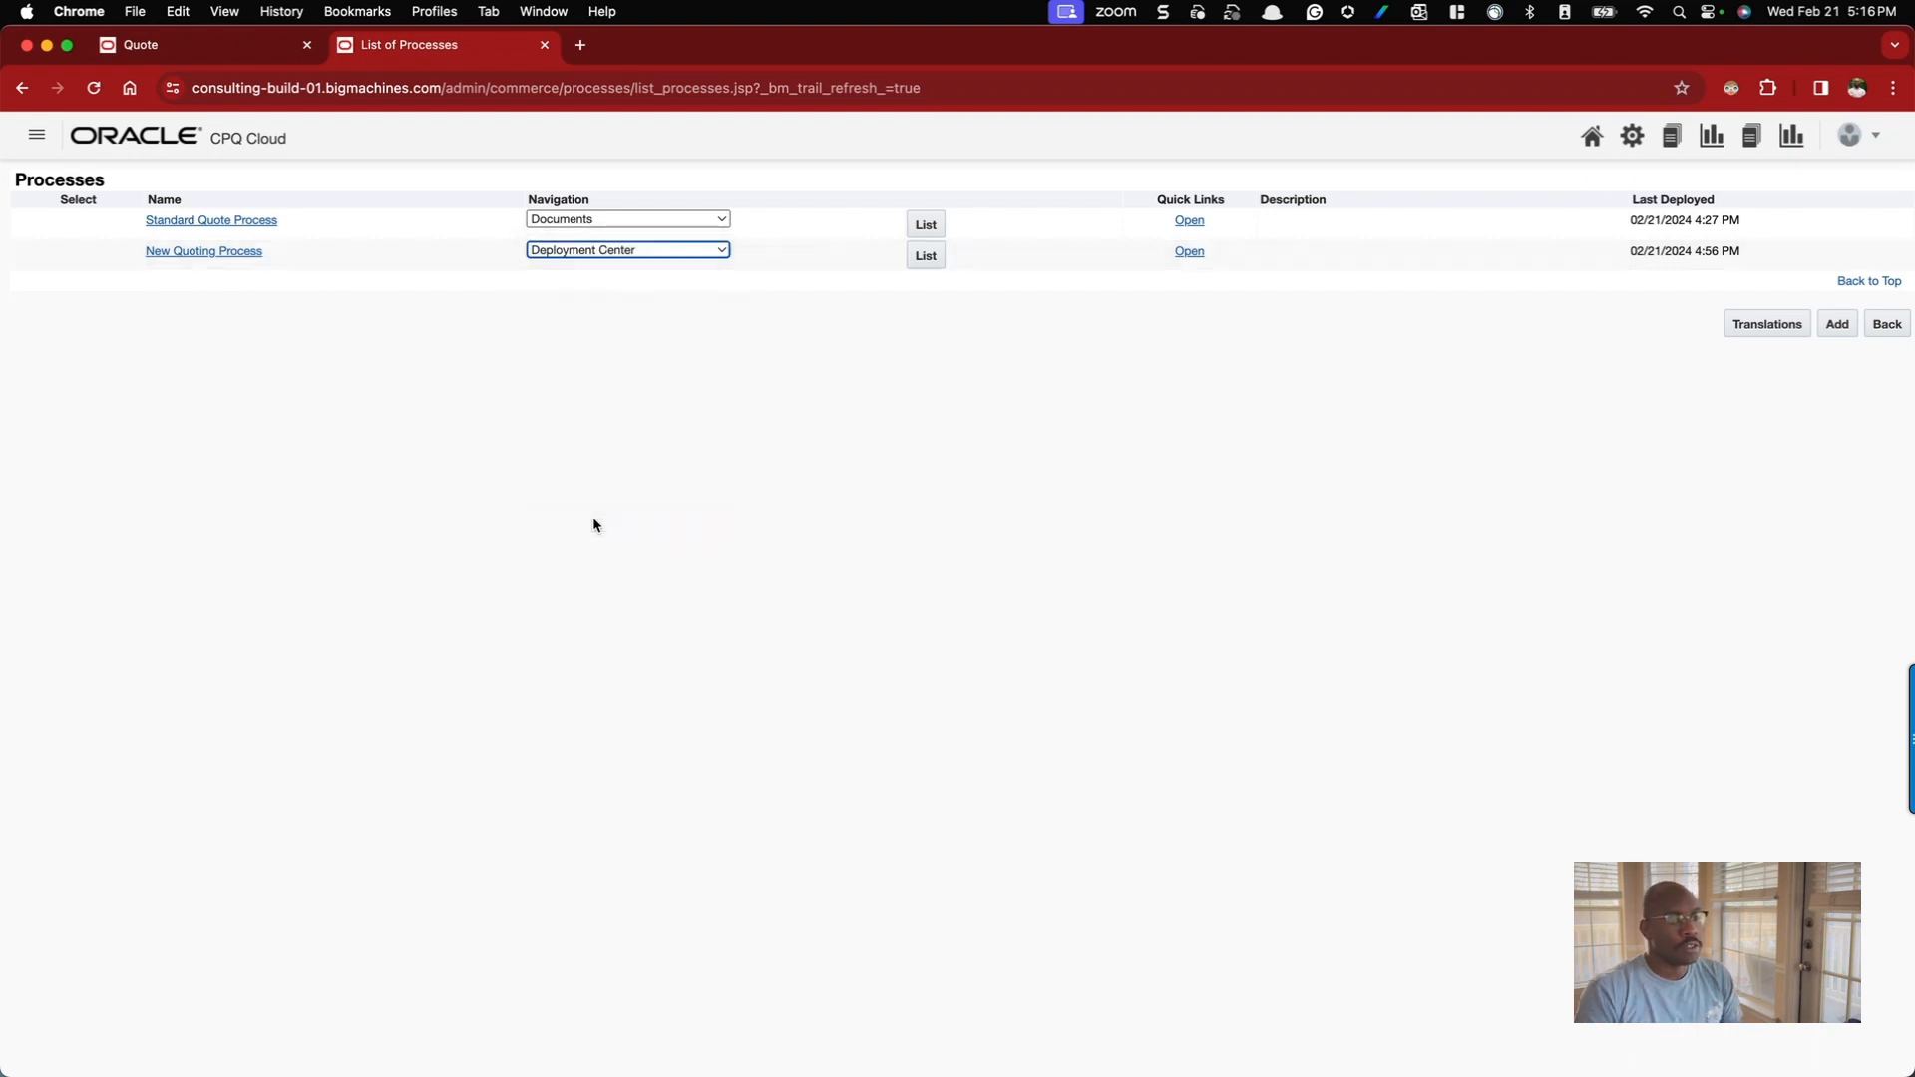
{"action": "left_click", "coordinate": [927, 259]}
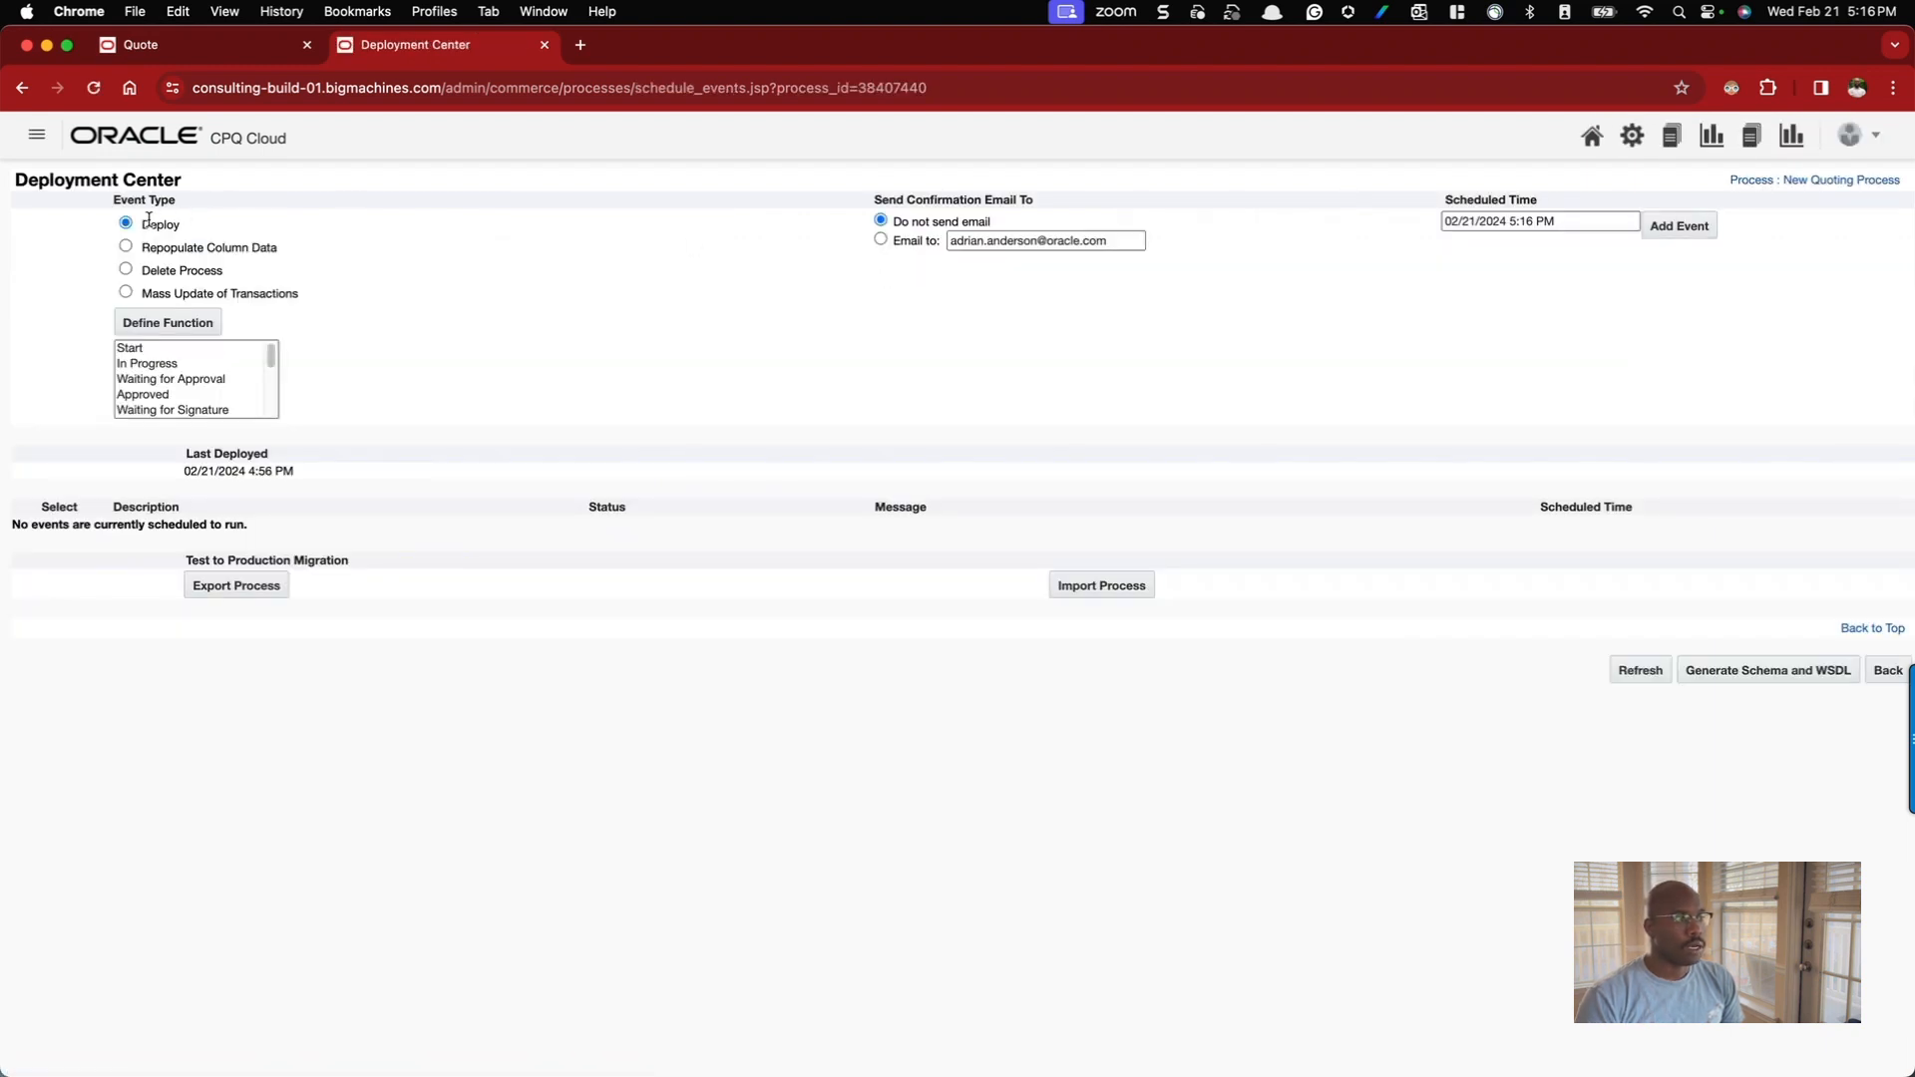
- Examine the Delete Process warning, and the Mass Update of Transactions function inputs and status list
{"action": "left_click", "coordinate": [126, 270]}
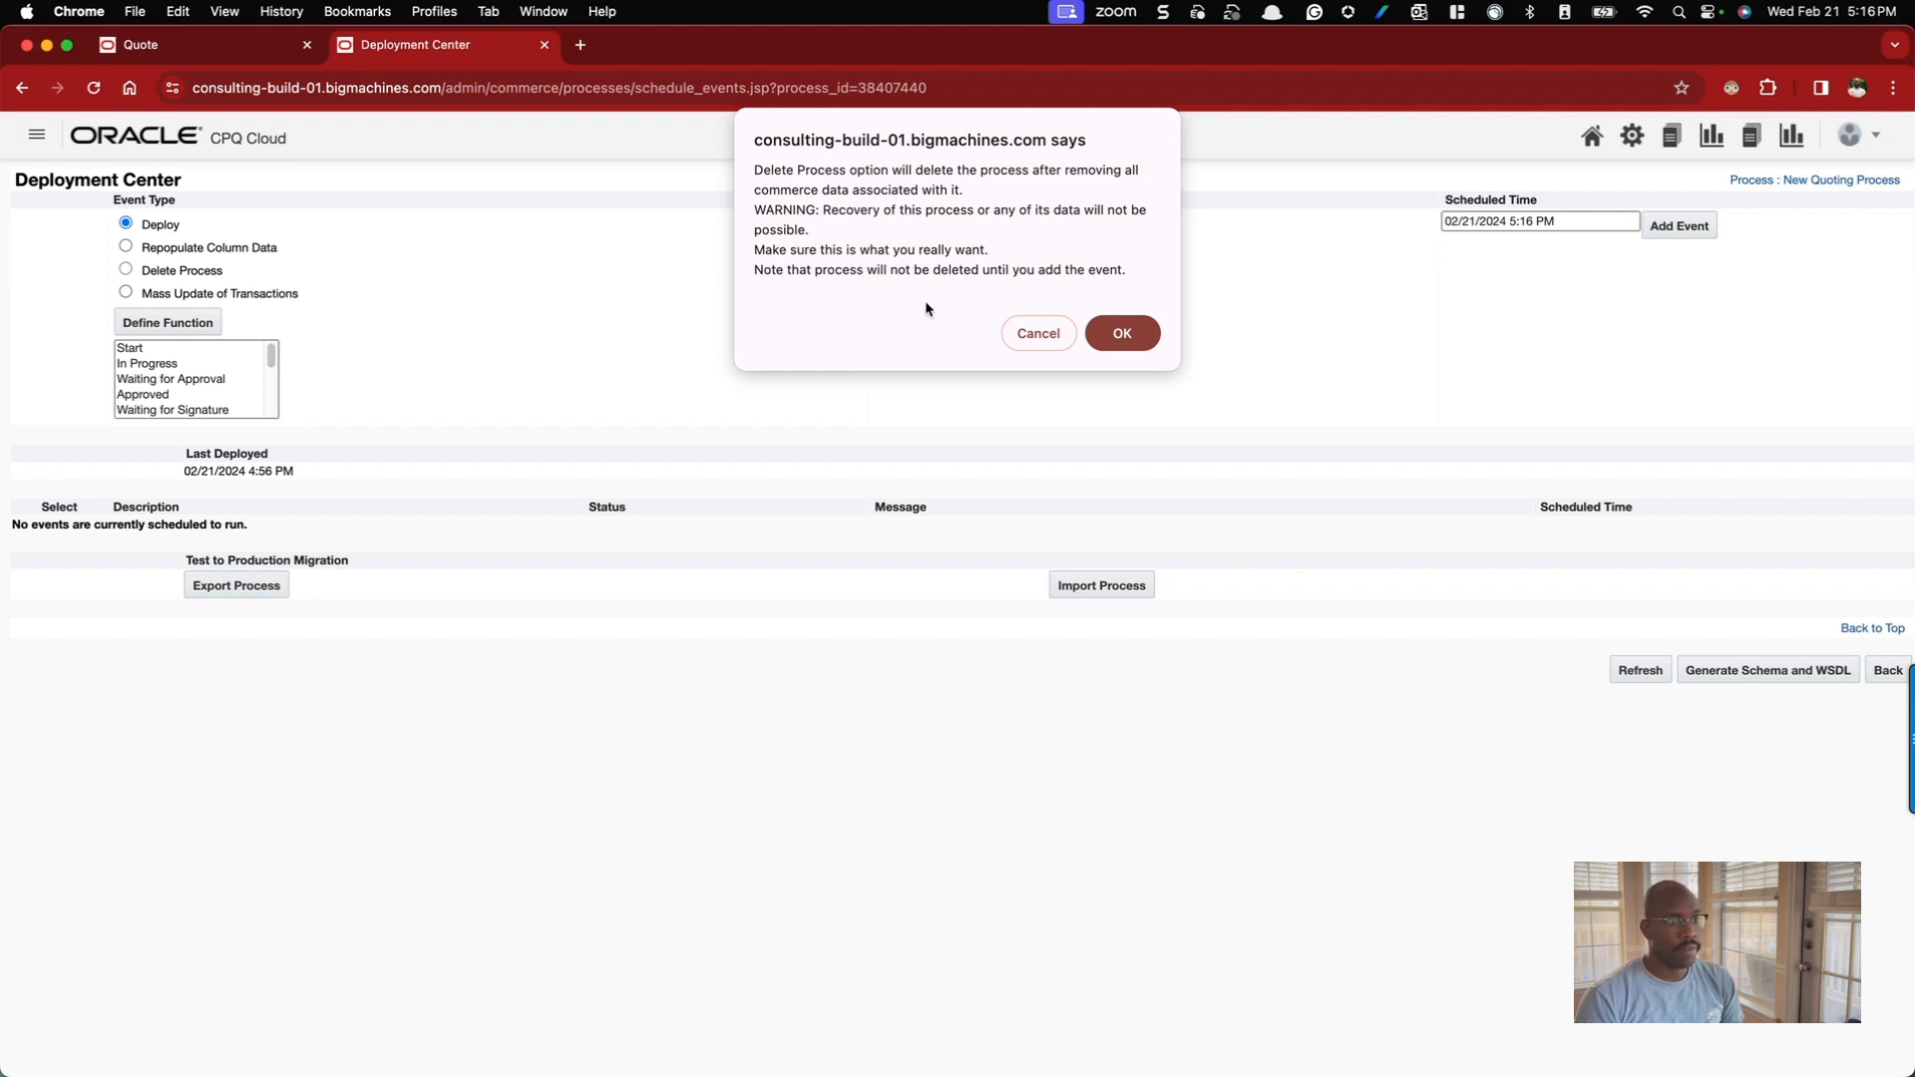
{"action": "left_click", "coordinate": [1119, 332]}
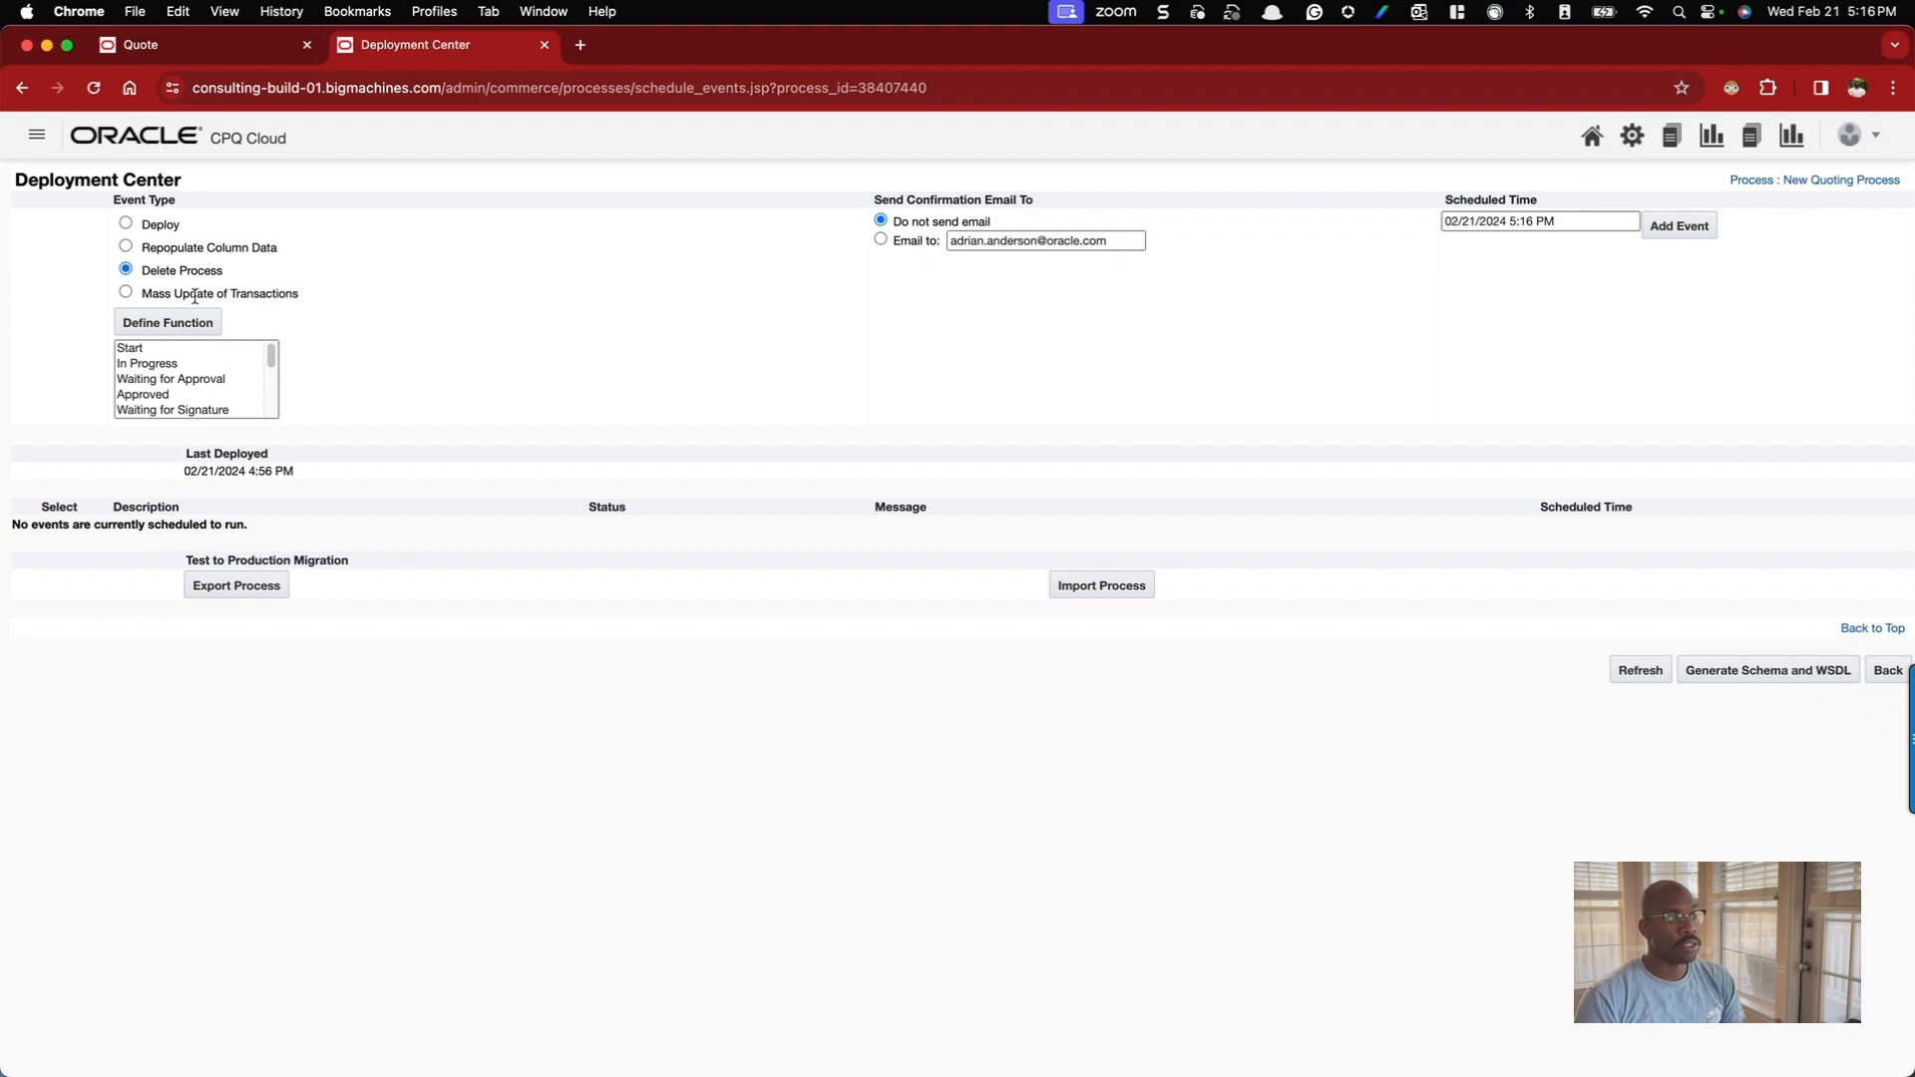
{"action": "left_click", "coordinate": [126, 292]}
{"action": "left_click", "coordinate": [145, 324]}
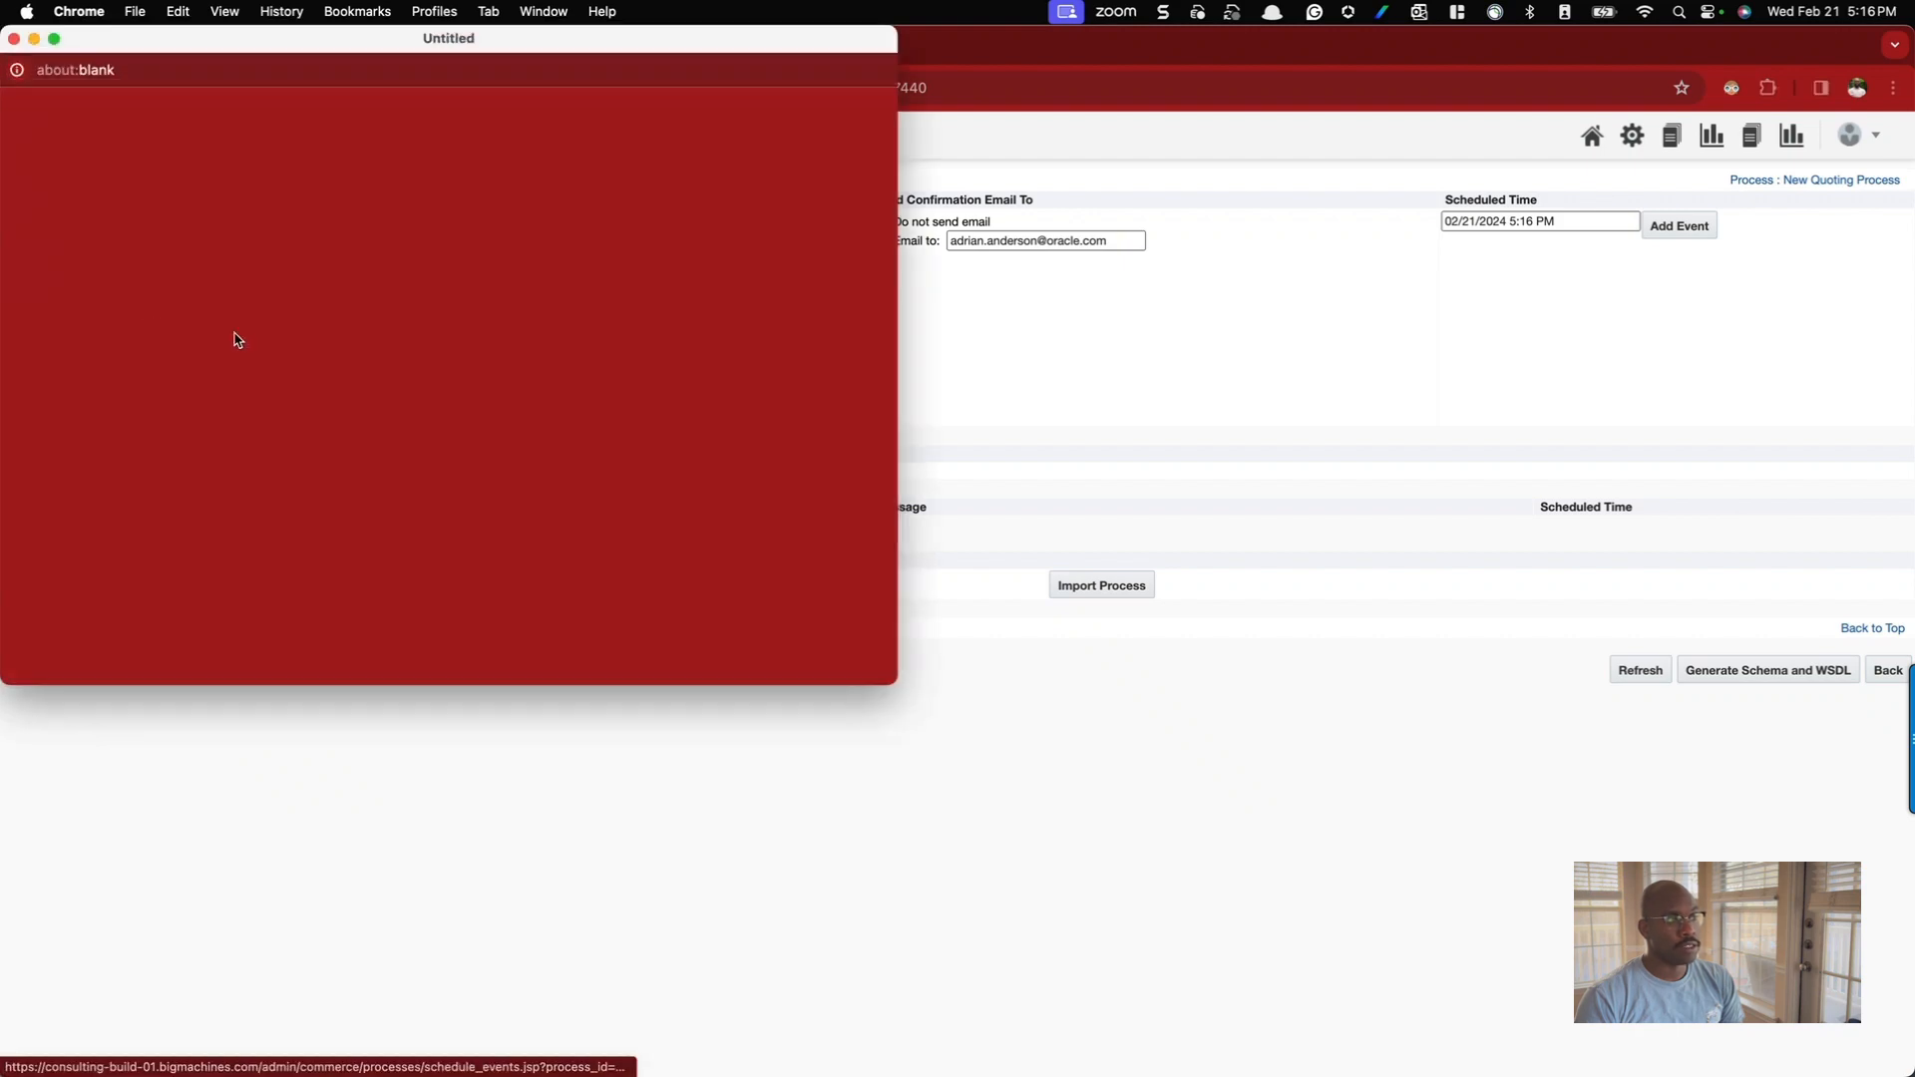
{"action": "scroll", "coordinate": [337, 301], "scroll_direction": "down", "scroll_amount": 5}
{"action": "scroll", "coordinate": [337, 300], "scroll_direction": "down", "scroll_amount": 10}
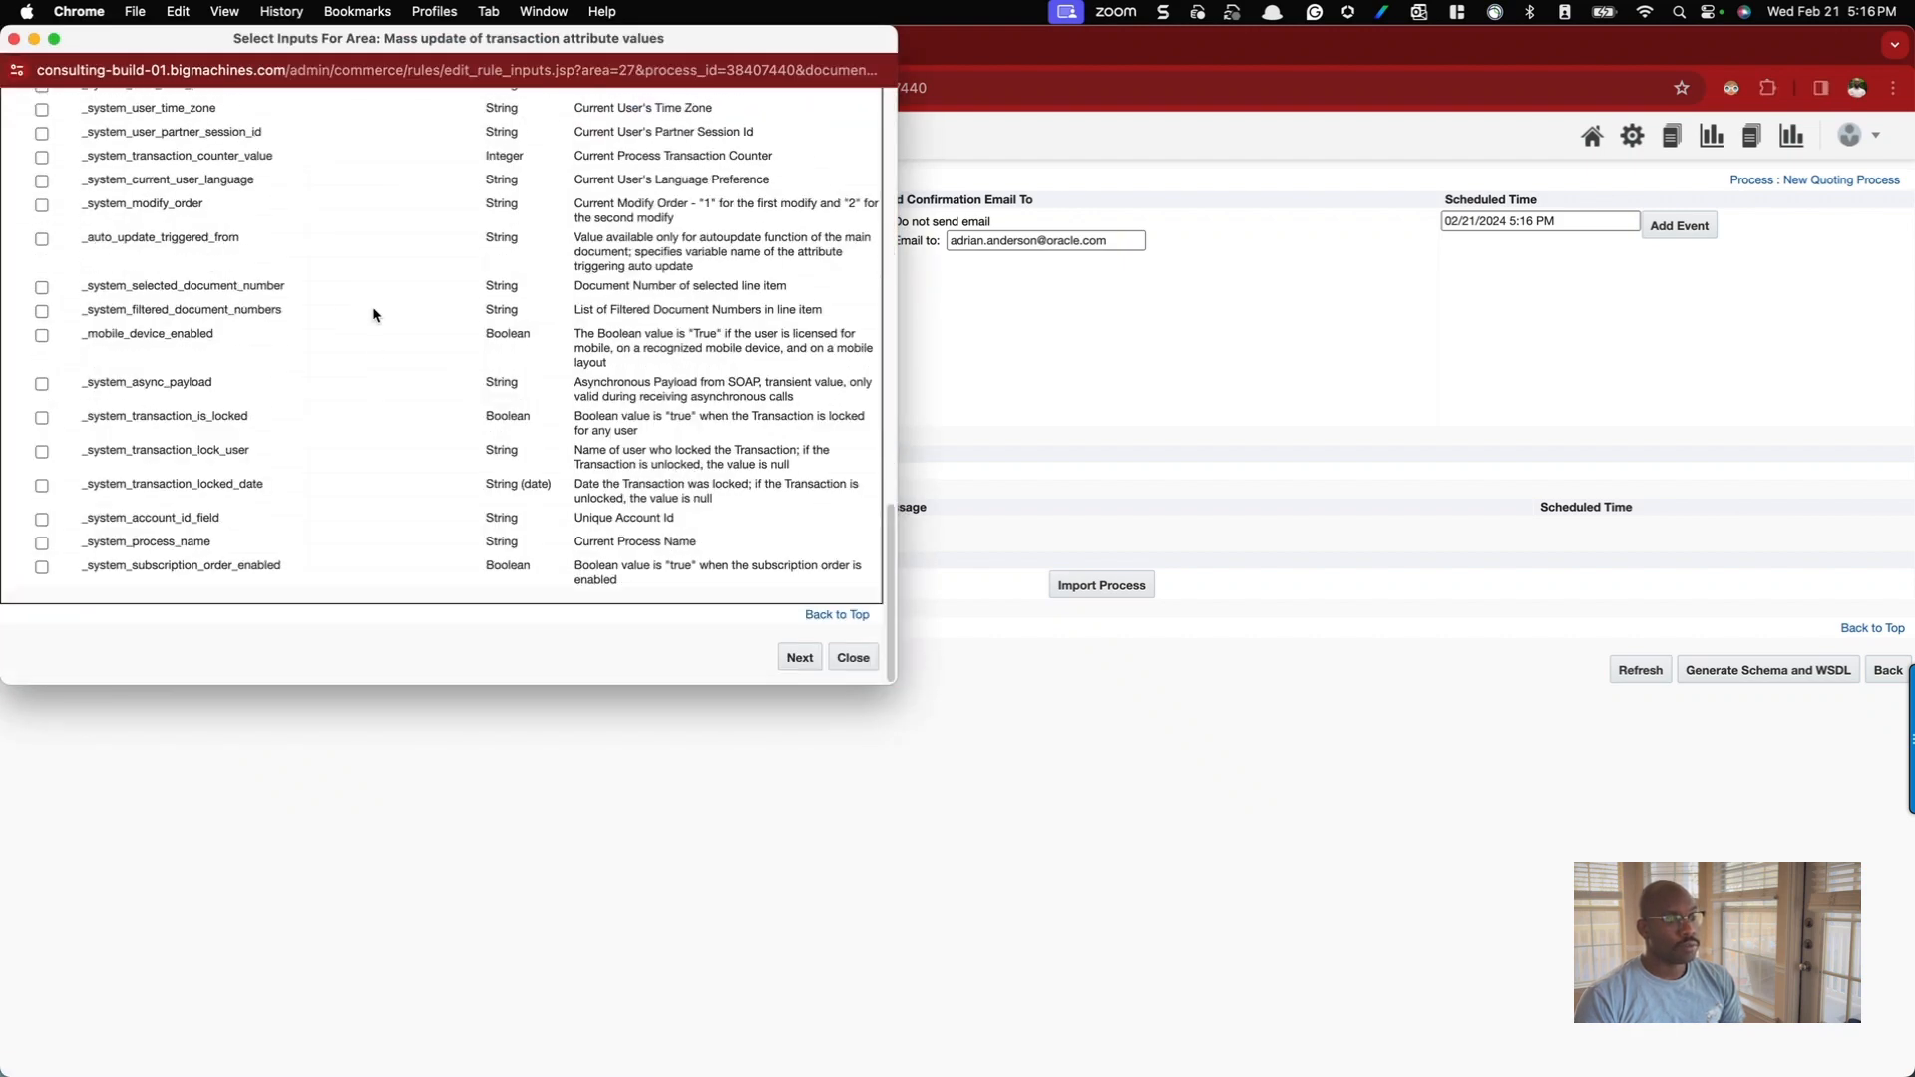
{"action": "left_click", "coordinate": [853, 658]}
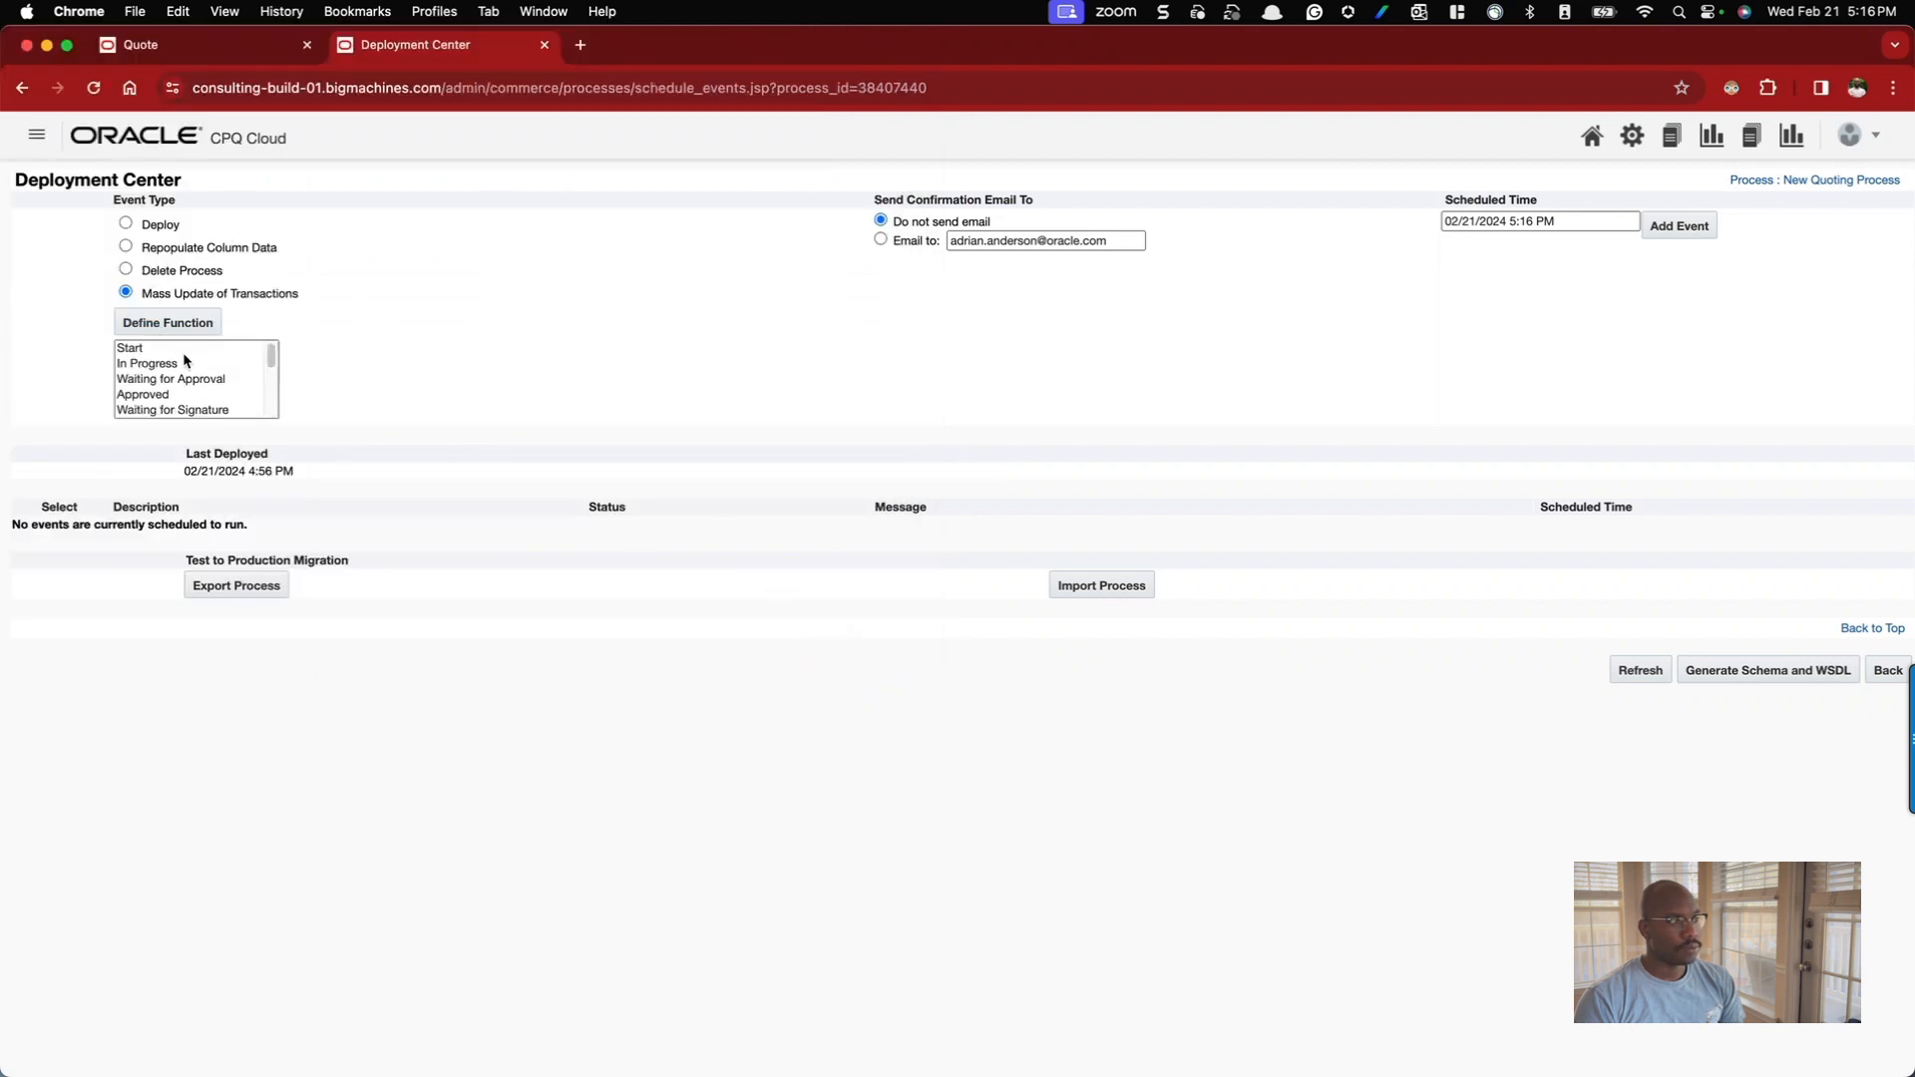
{"action": "scroll", "coordinate": [189, 361], "scroll_direction": "down", "scroll_amount": 3}
{"action": "scroll", "coordinate": [189, 369], "scroll_direction": "up", "scroll_amount": 3}
- Schedule a Delete Process event for the New Quoting Process, accepting the data removal warning
{"action": "left_click", "coordinate": [126, 271]}
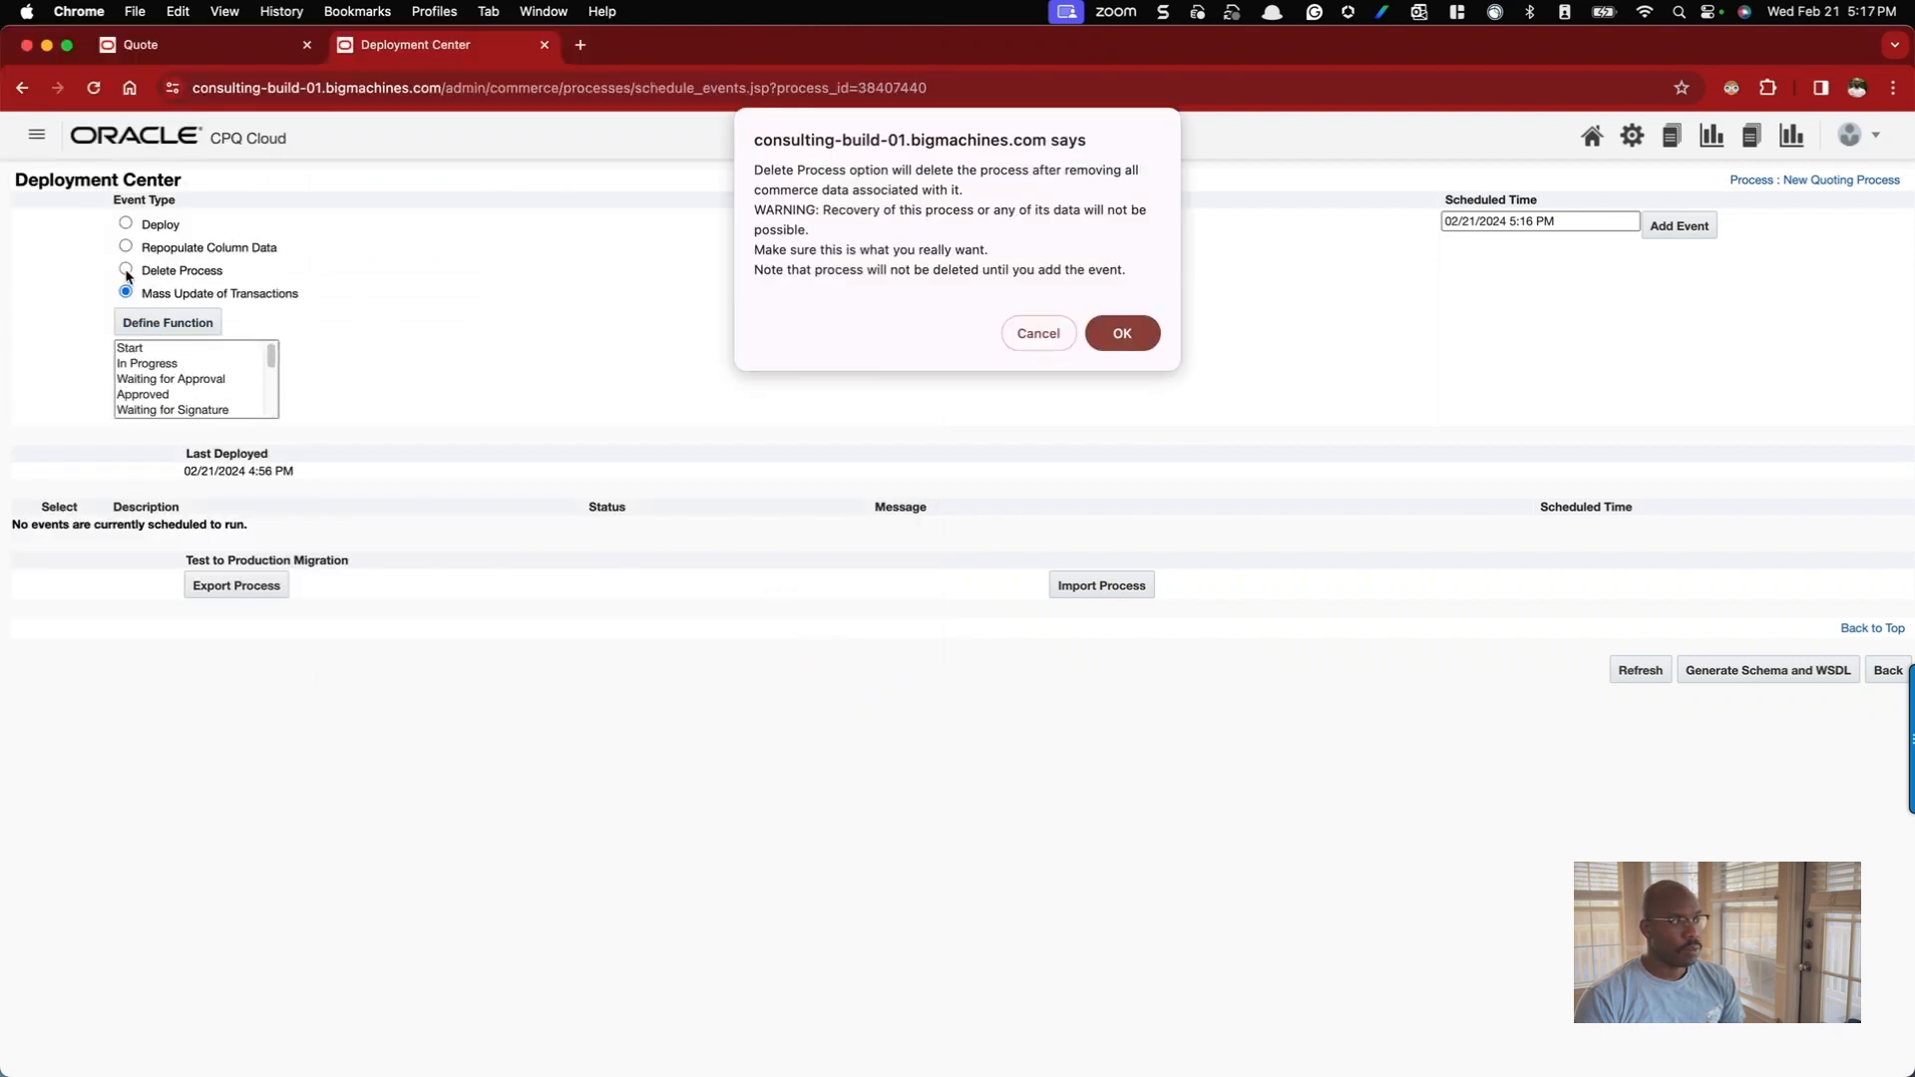
{"action": "left_click", "coordinate": [1115, 337]}
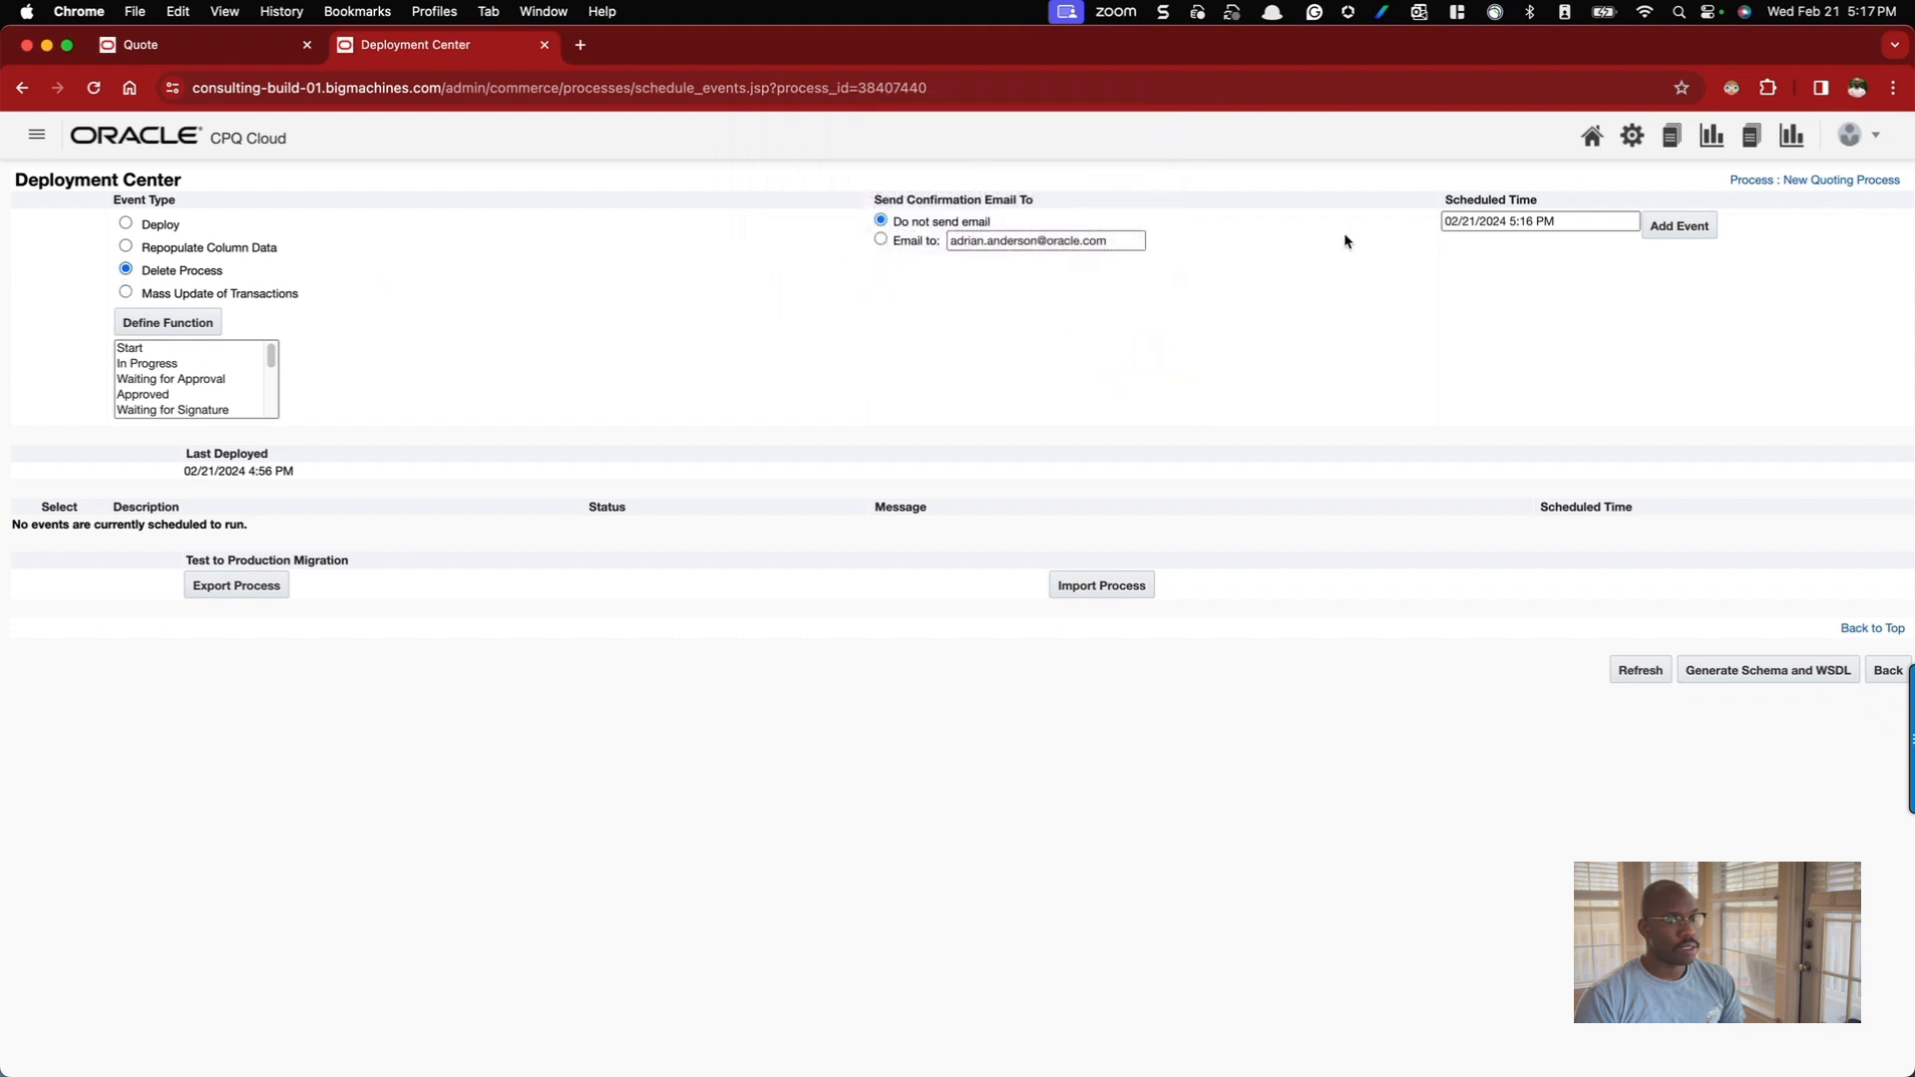
{"action": "left_click", "coordinate": [1670, 228]}
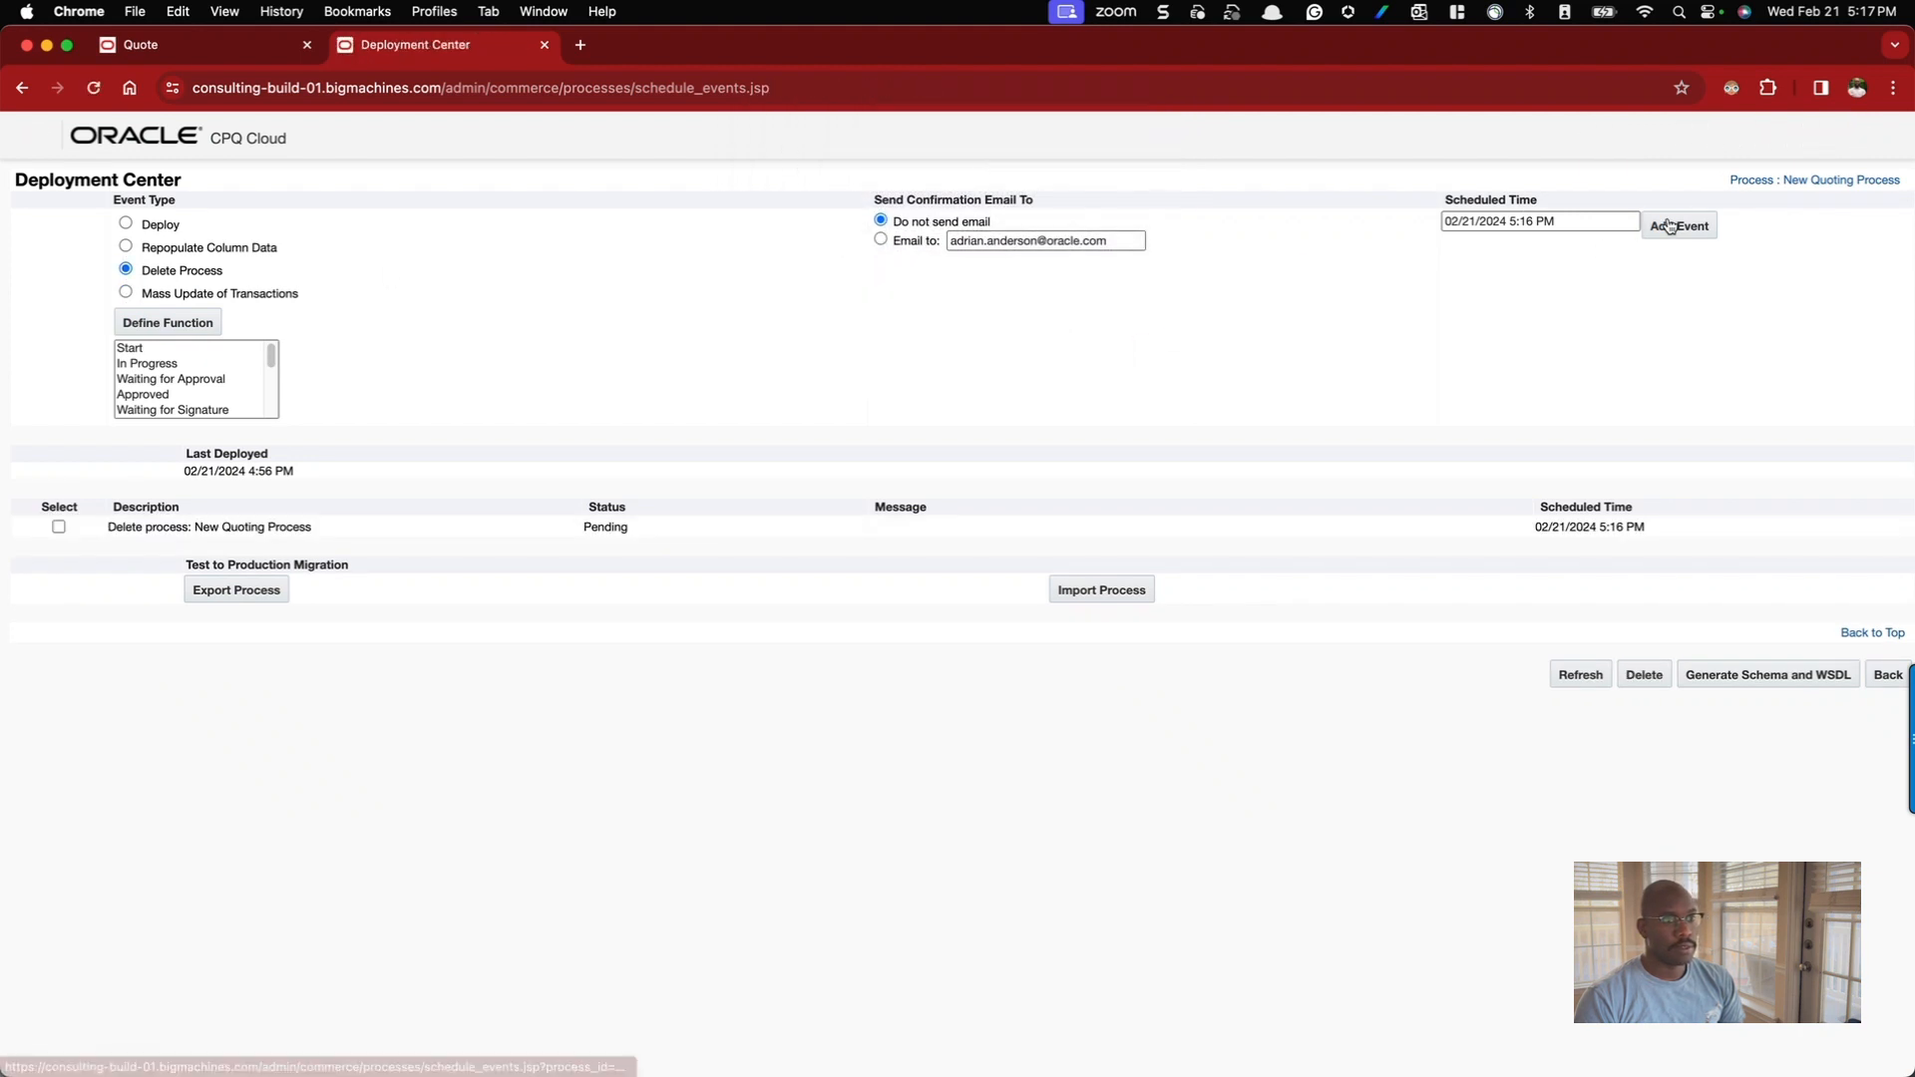
- Refresh the Deployment Center until the process deletion finishes, and return to the Administration Platform overview
{"action": "left_click", "coordinate": [1580, 675]}
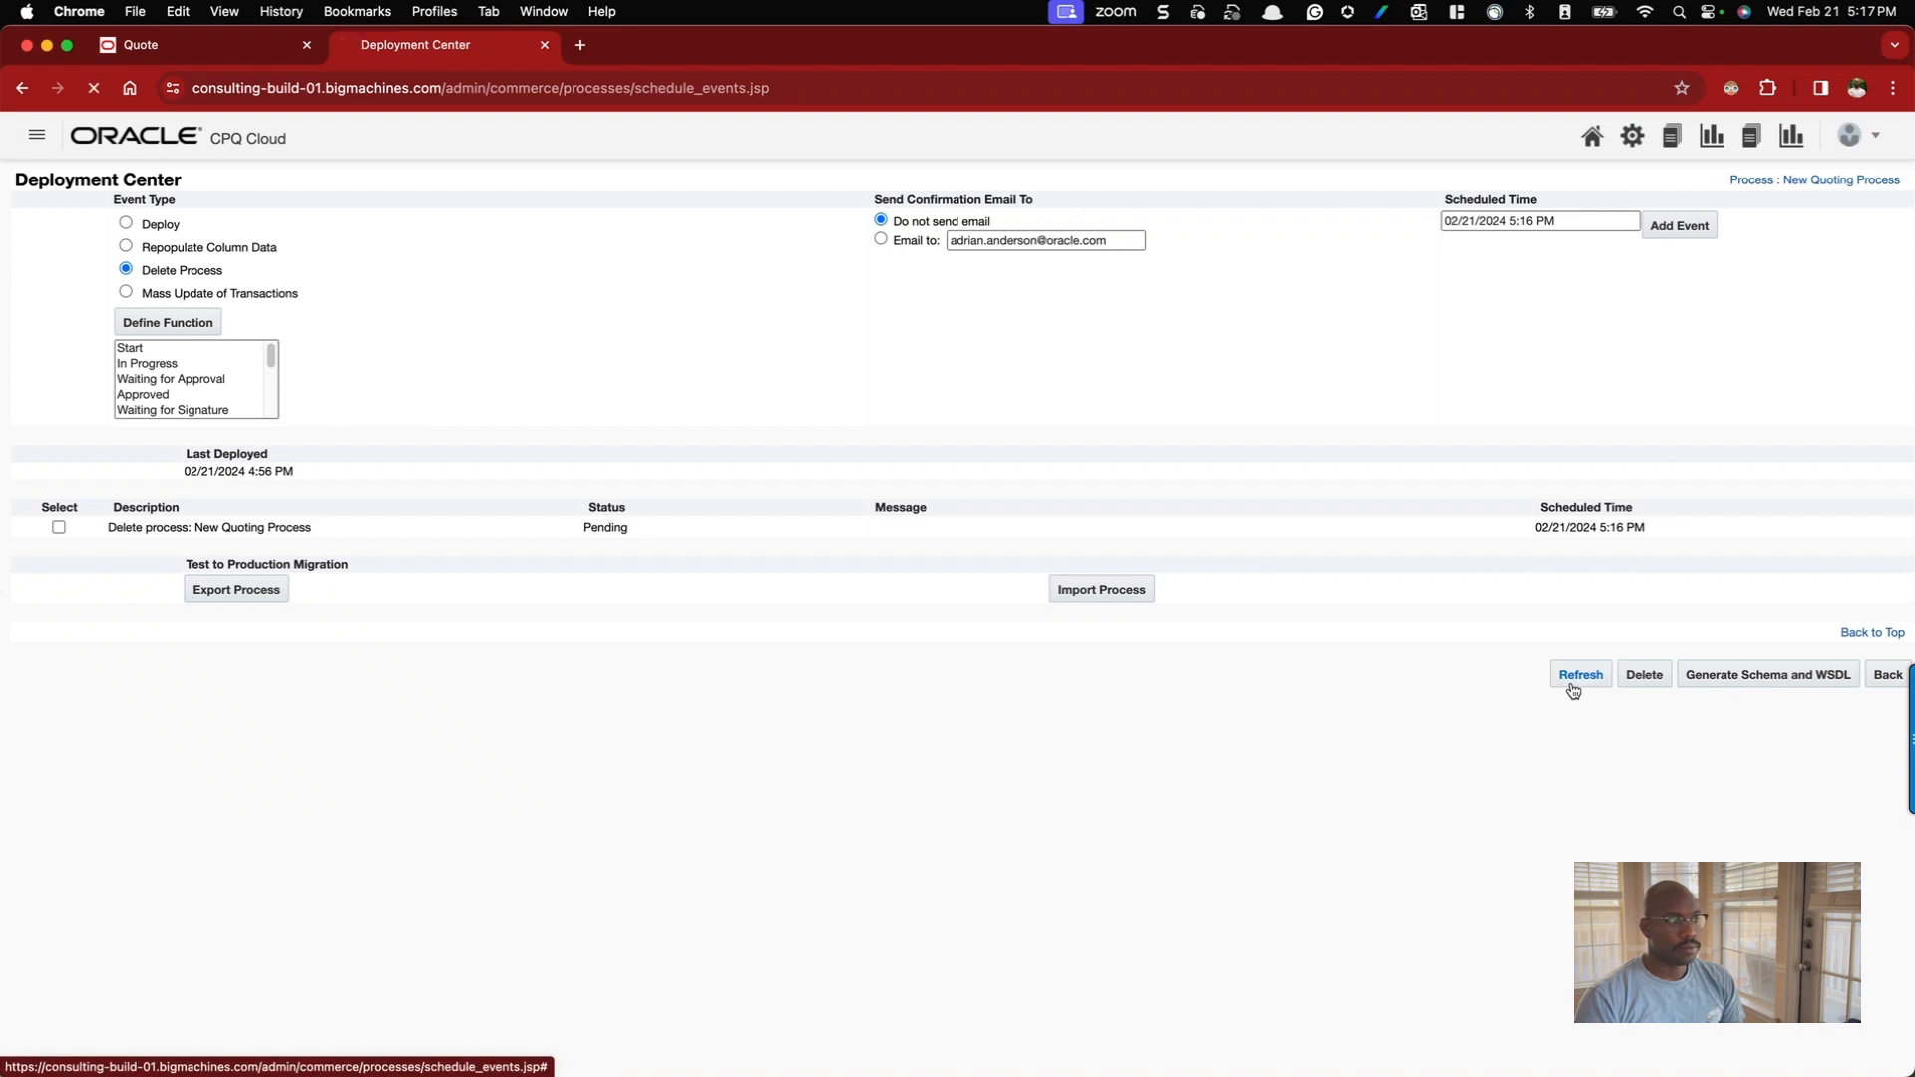
{"action": "left_click", "coordinate": [1574, 440]}
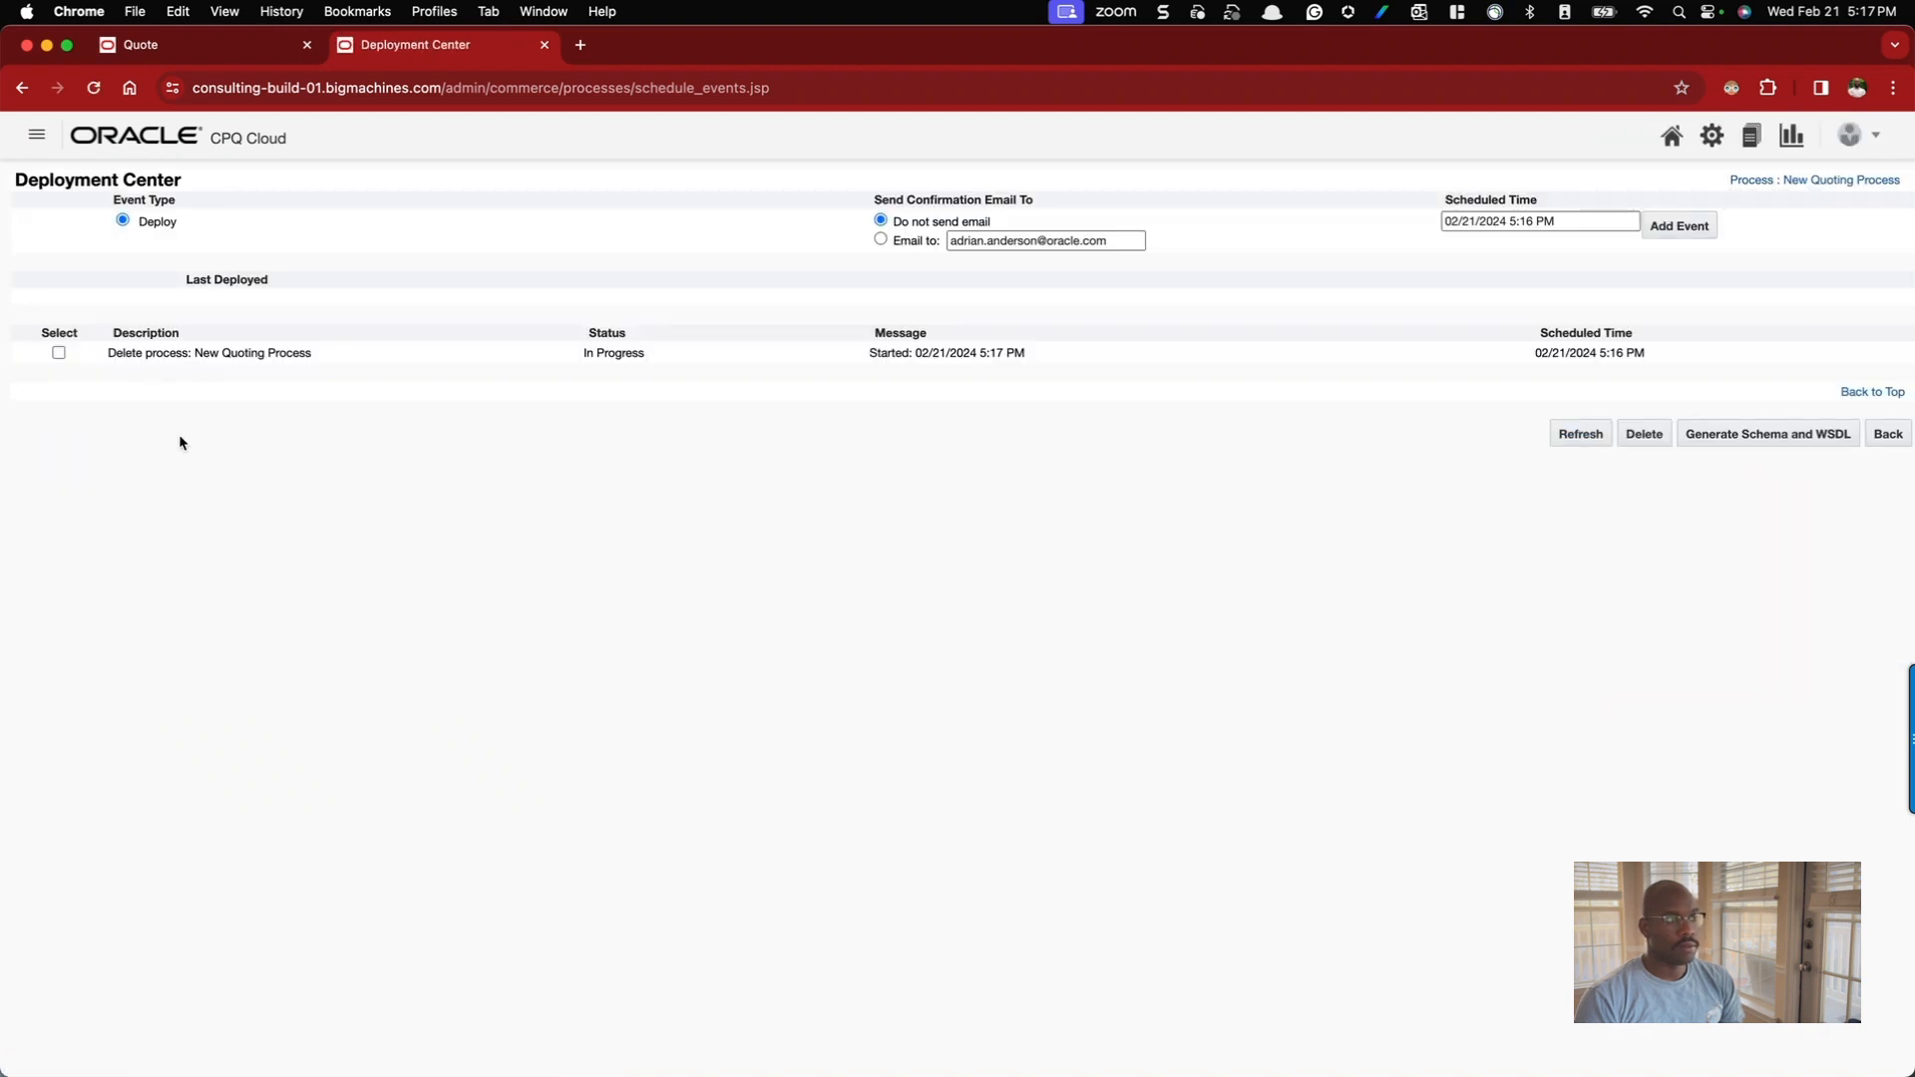
{"action": "left_click", "coordinate": [1570, 441]}
{"action": "left_click", "coordinate": [1569, 441]}
{"action": "left_click", "coordinate": [1570, 440]}
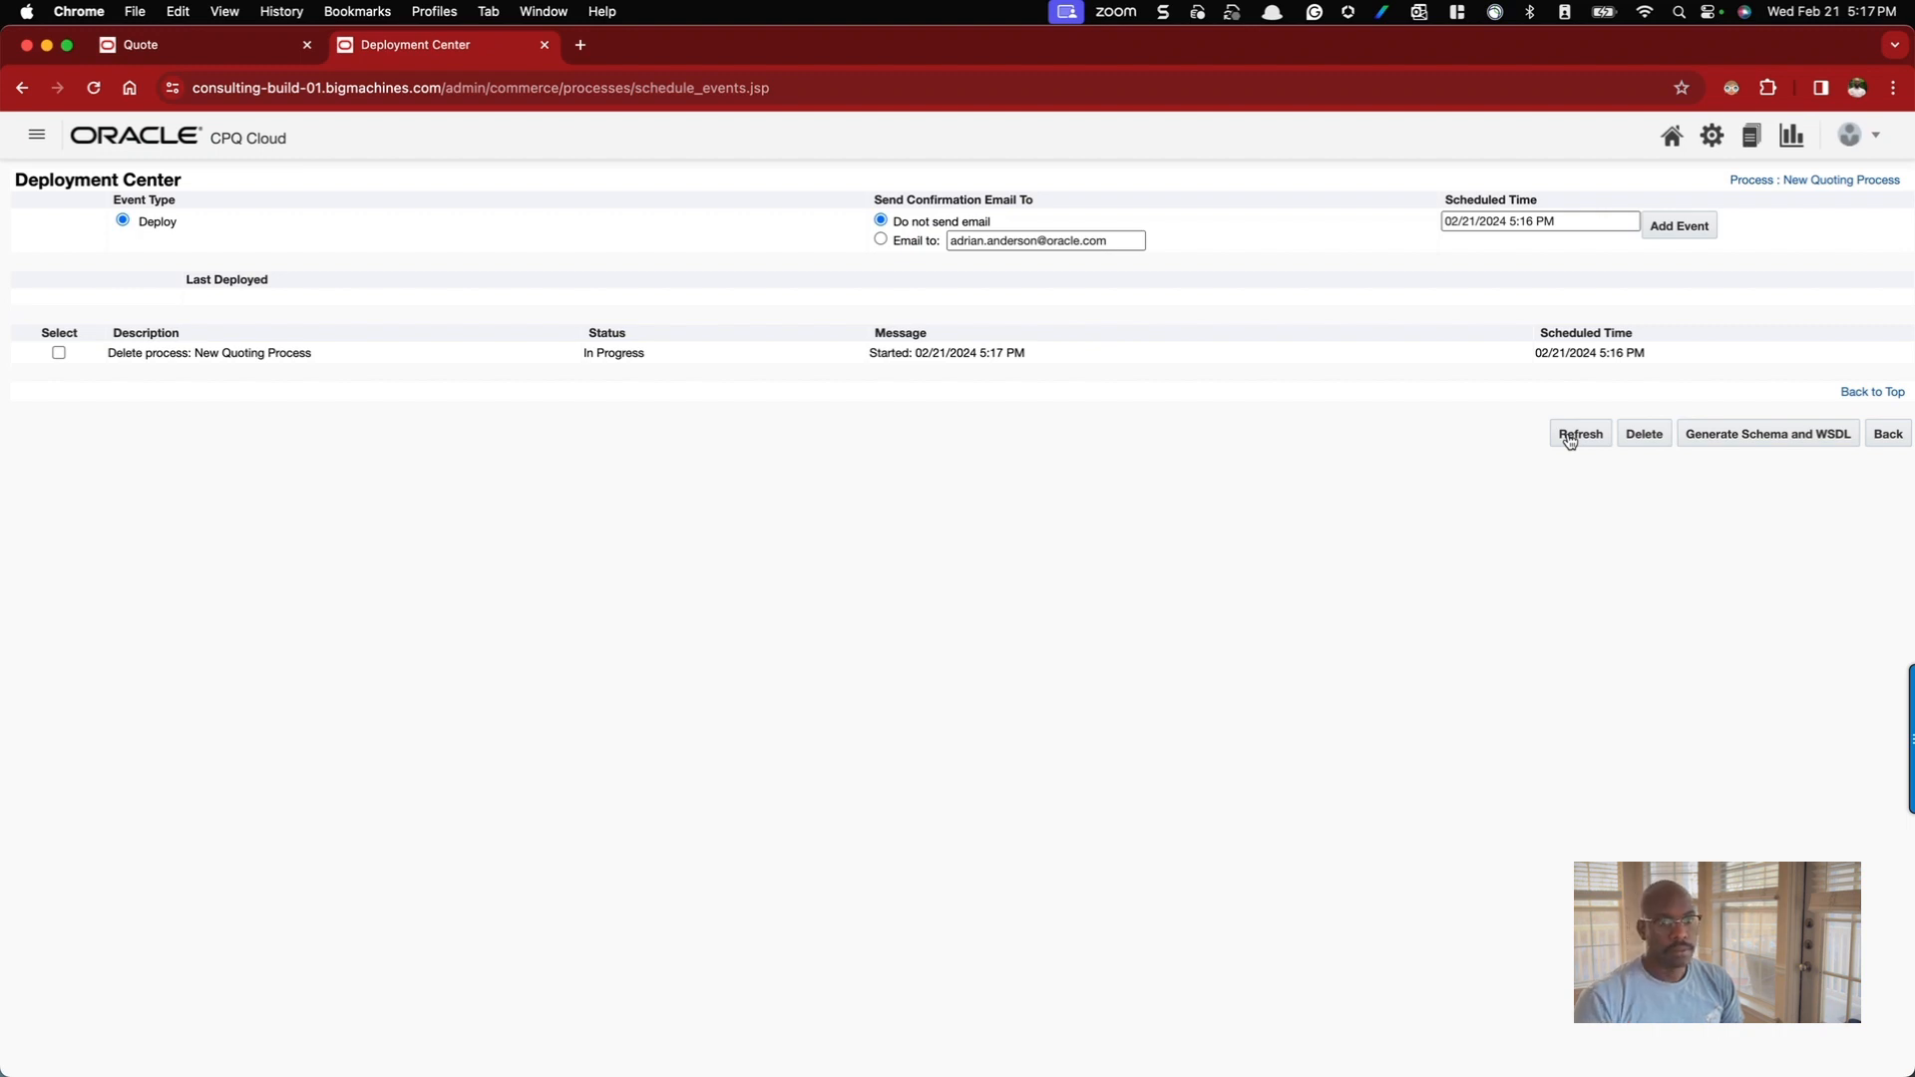
{"action": "left_click", "coordinate": [1569, 440]}
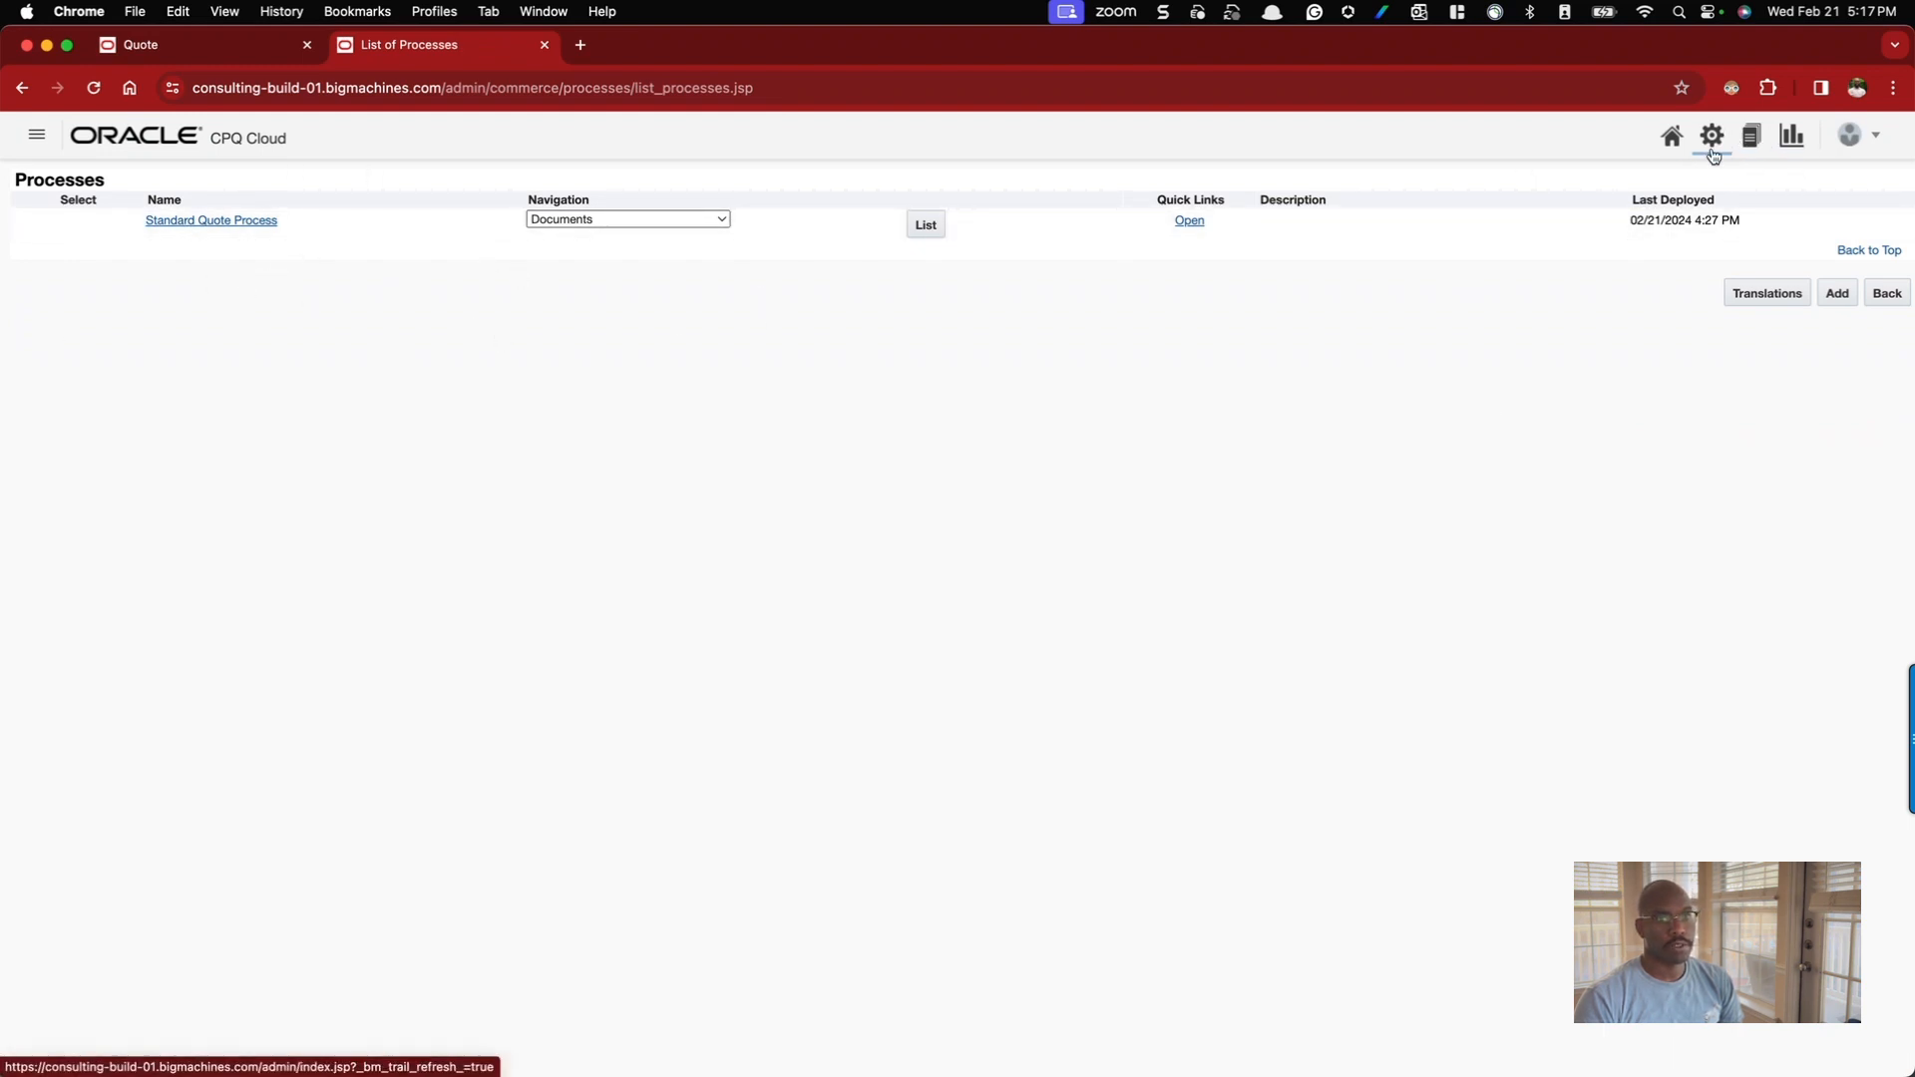
{"action": "left_click", "coordinate": [1707, 144]}
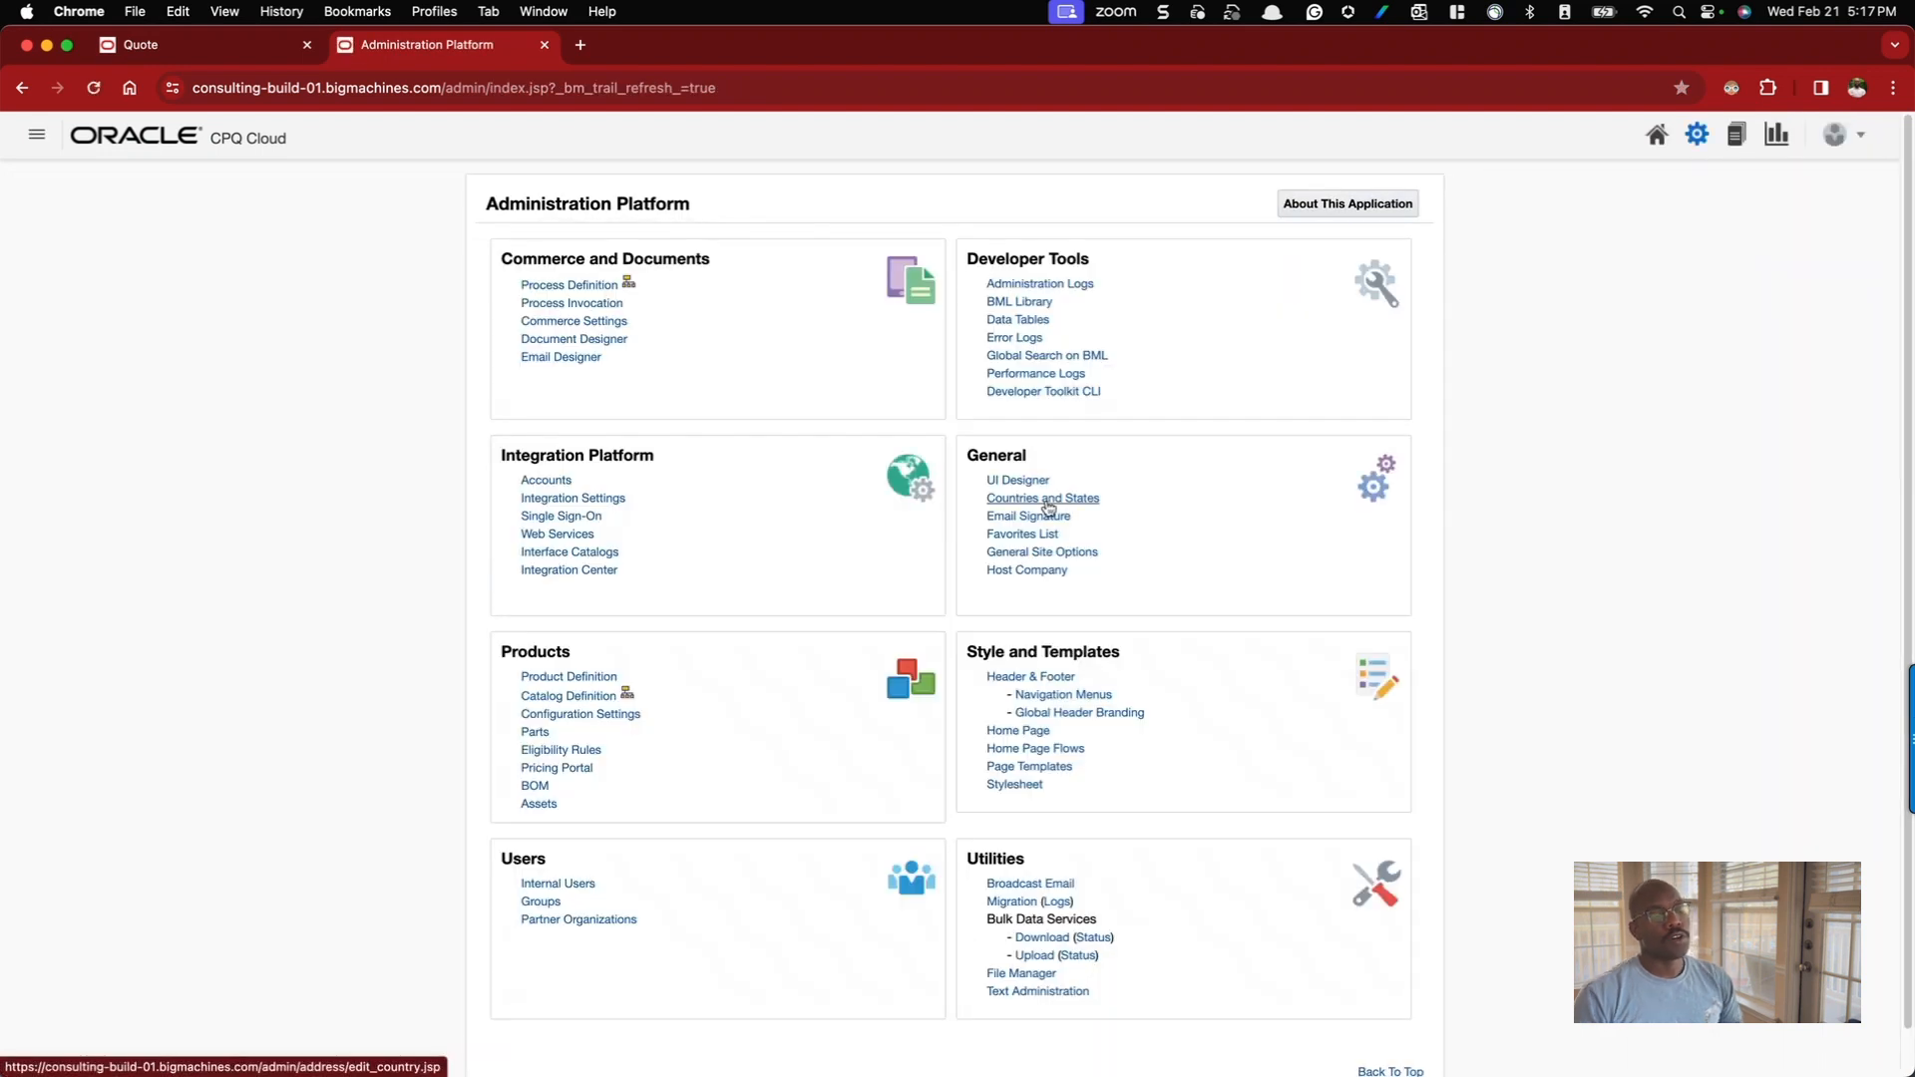